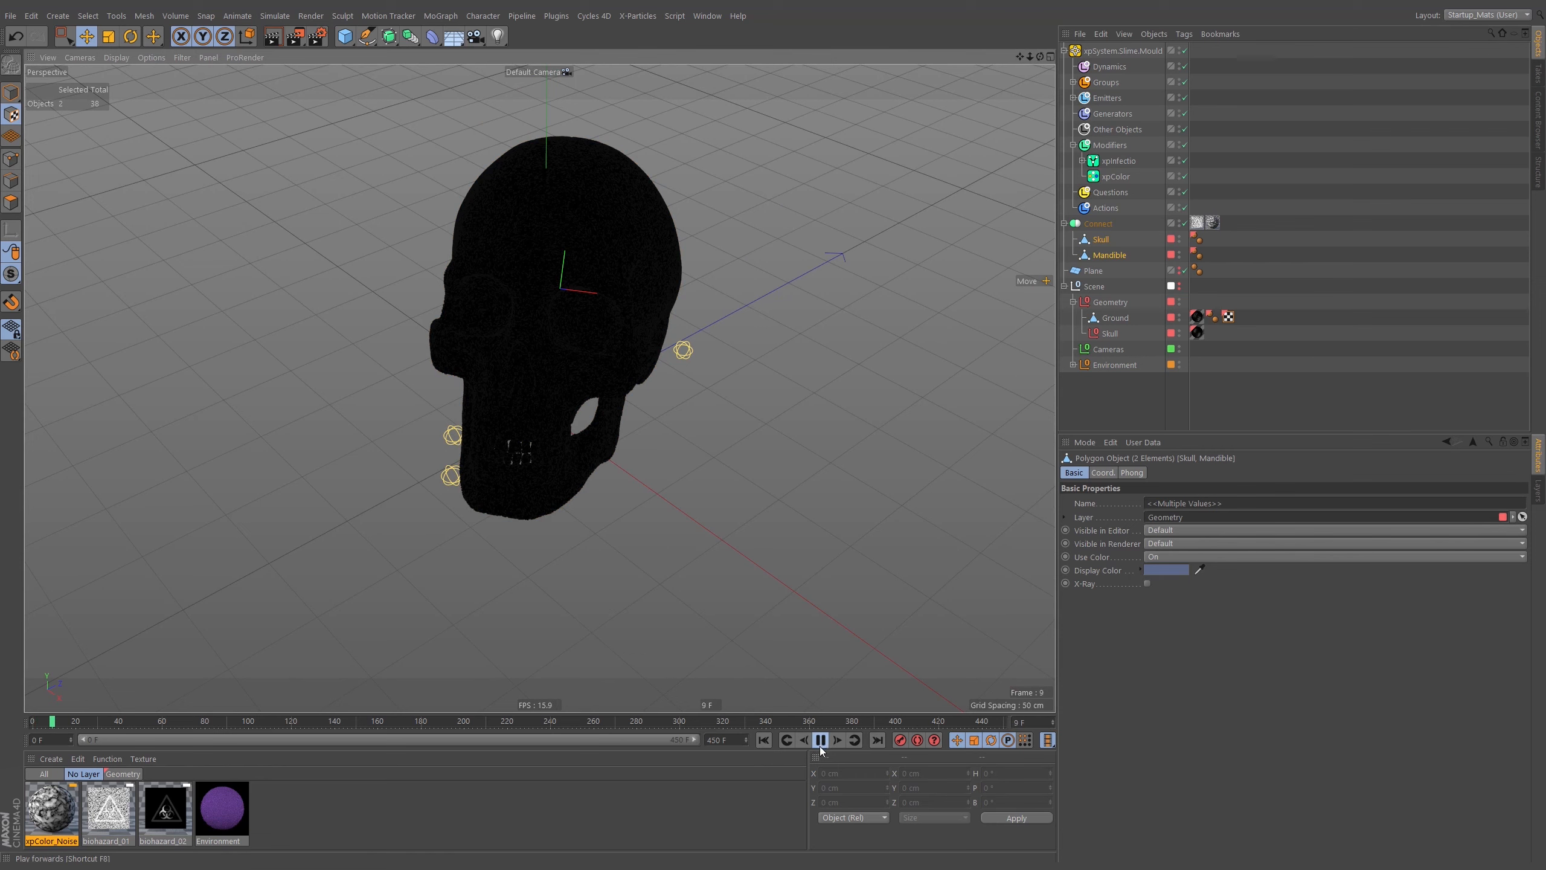
Stop the simulation playback and clear the selection of the Skull and Mandible objects
click(820, 746)
alt+middle_drag(569, 320, 622, 360)
alt+drag(622, 360, 581, 361)
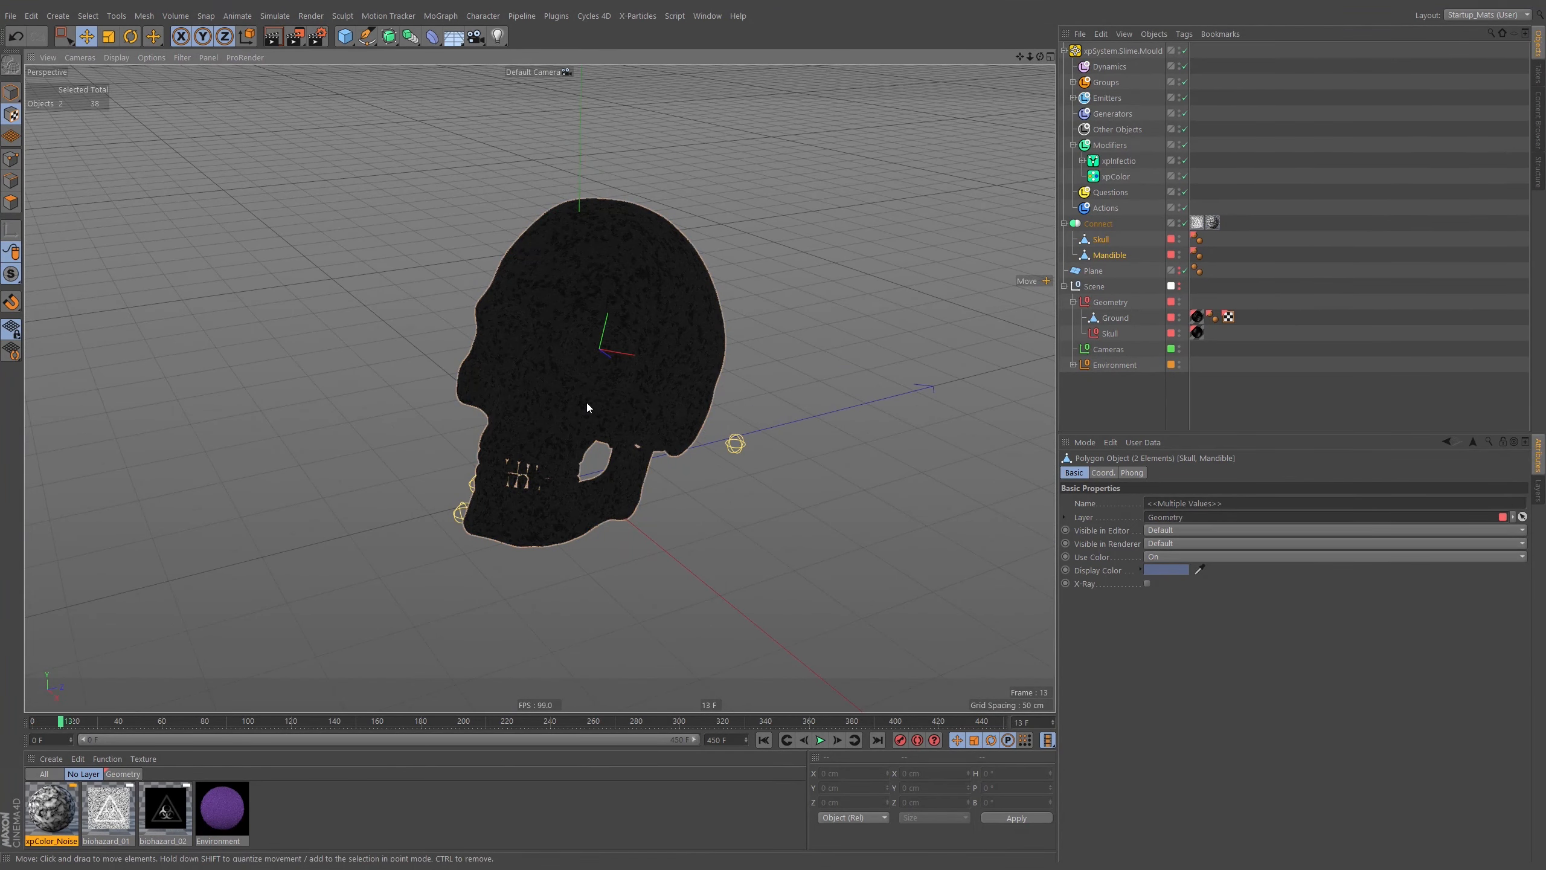
click(662, 357)
click(703, 457)
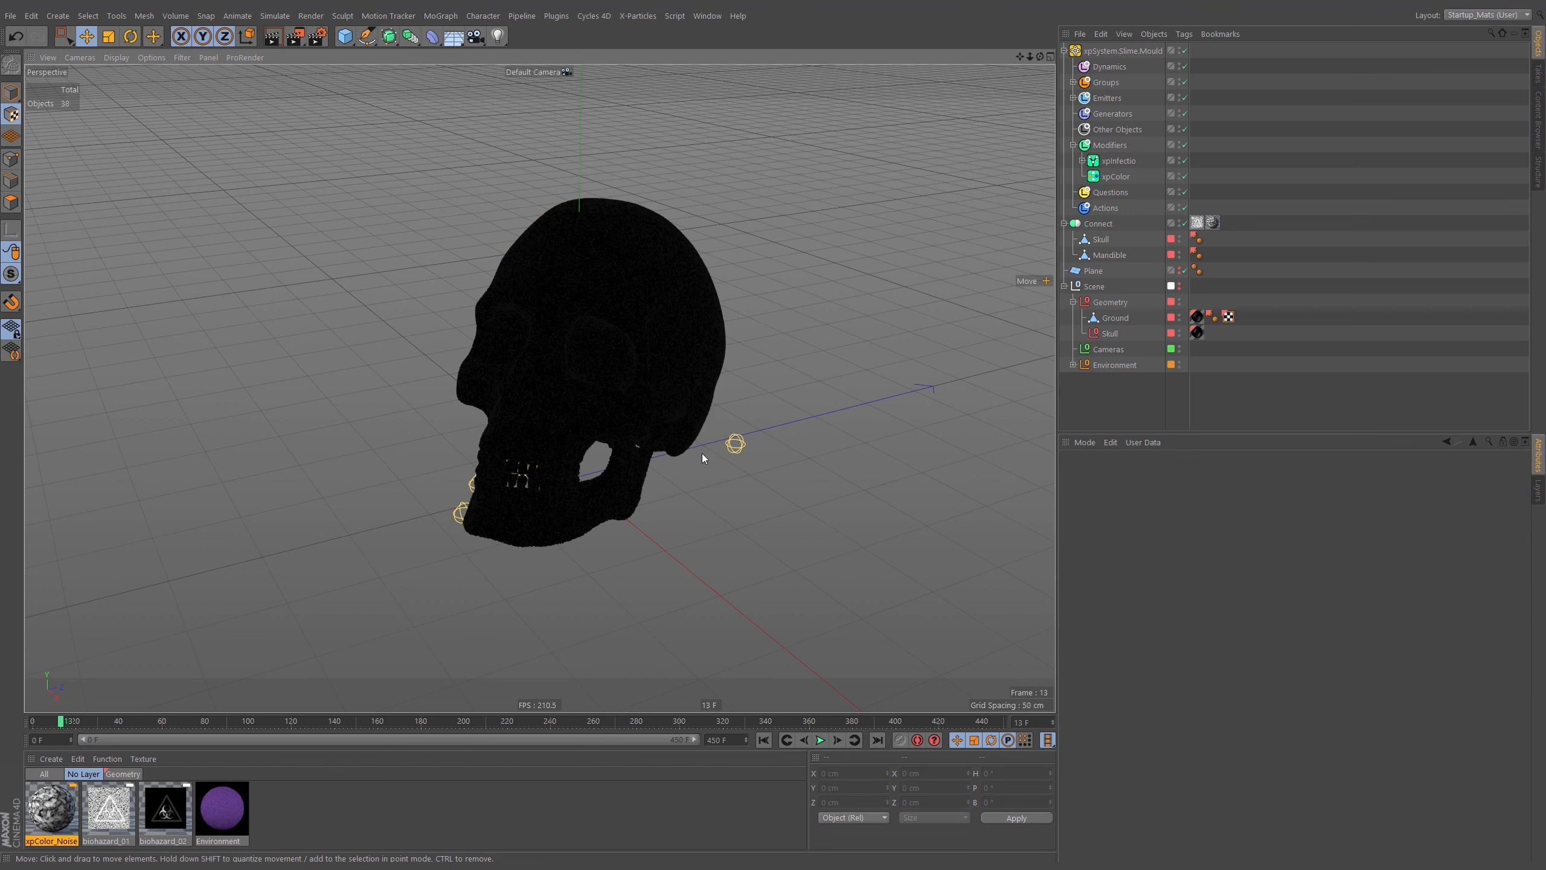
click(673, 449)
click(1263, 260)
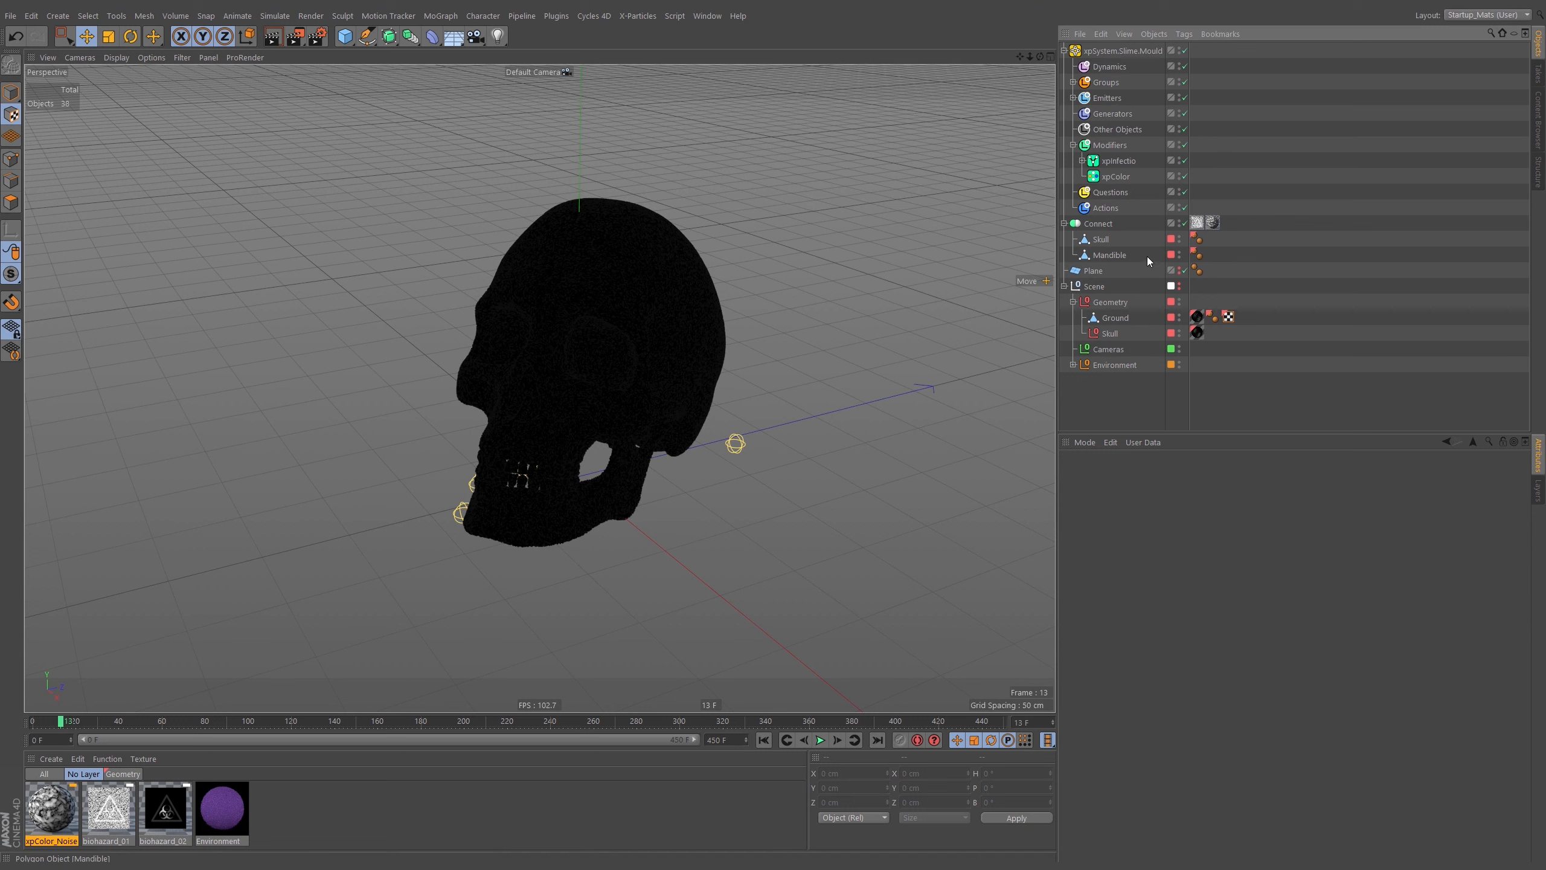
Disable the Connect object that contains the Skull and Mandible
click(1184, 224)
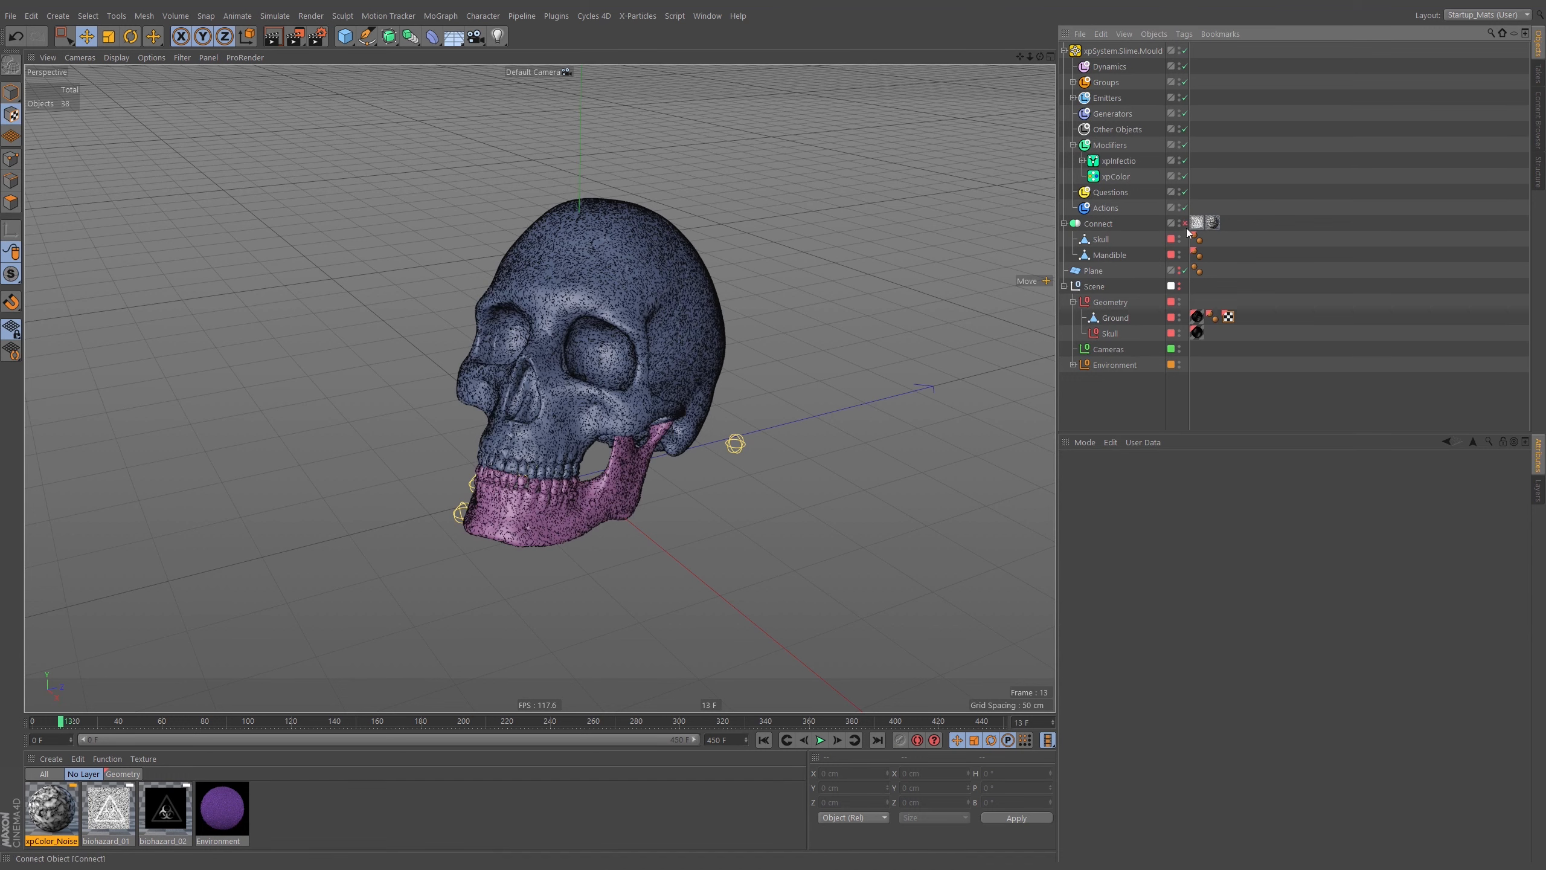
click(1184, 224)
click(1184, 223)
Apply the biohazard_02 material to the Skull object inside Connect
click(1100, 239)
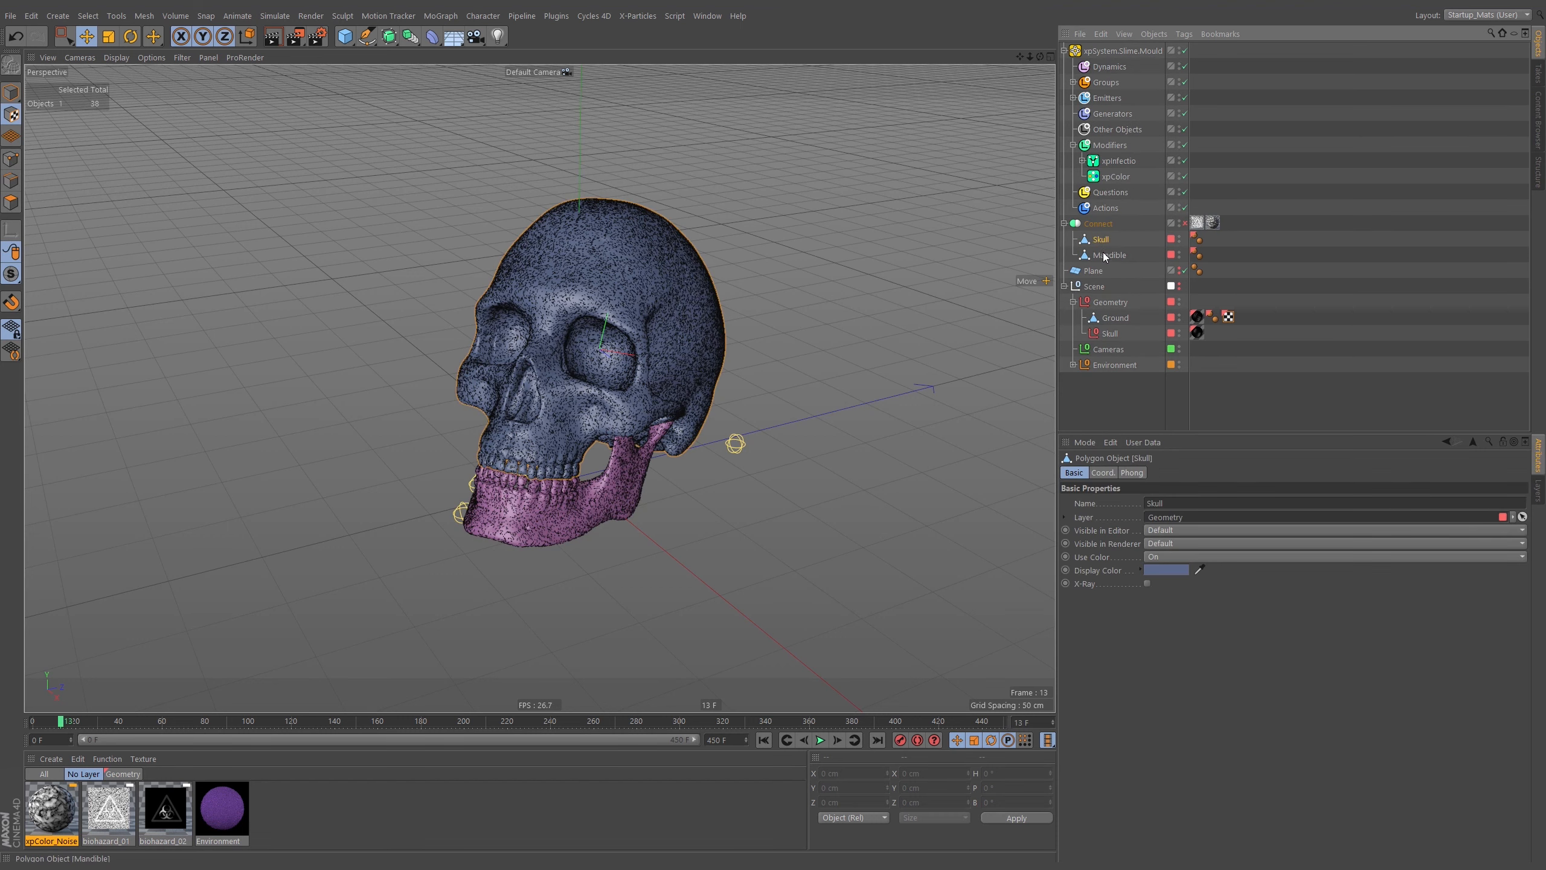
ctrl+click(1109, 255)
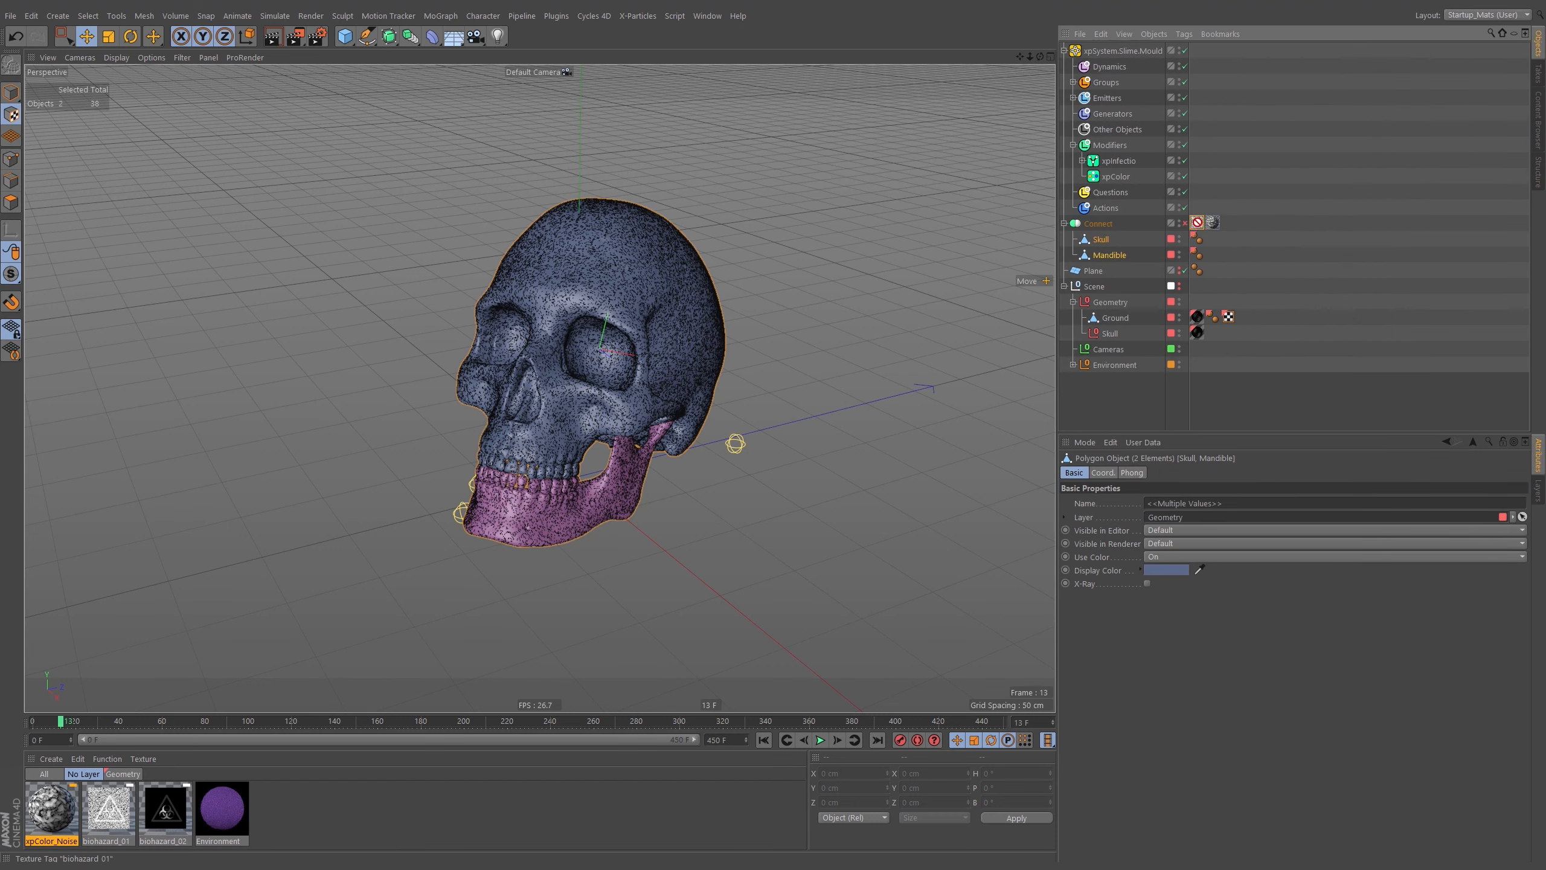
drag(109, 809, 287, 730)
drag(1124, 248, 1100, 240)
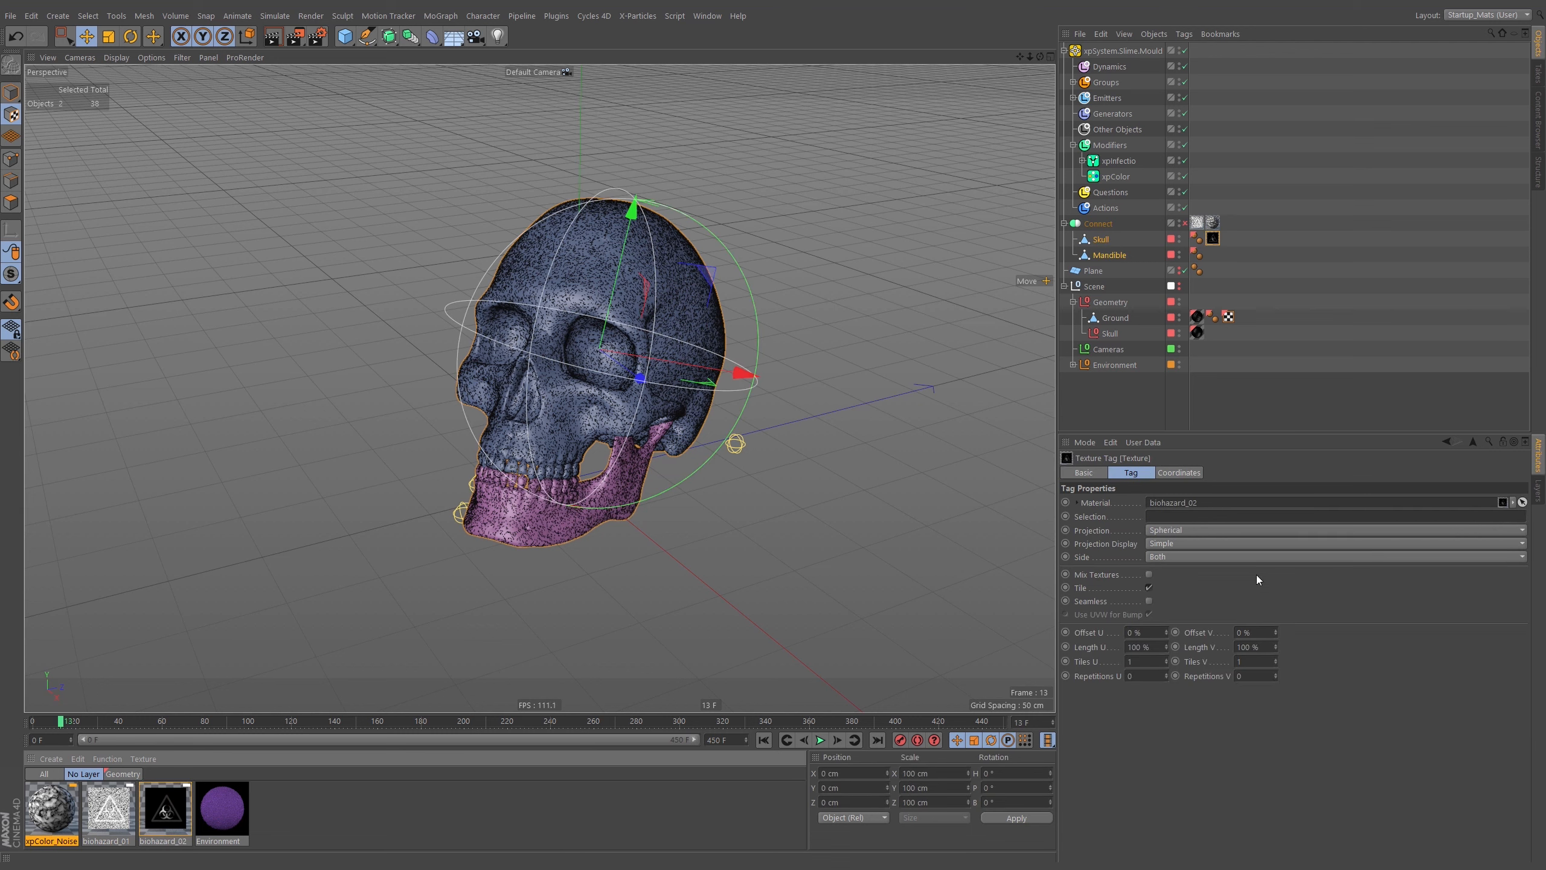
click(1101, 238)
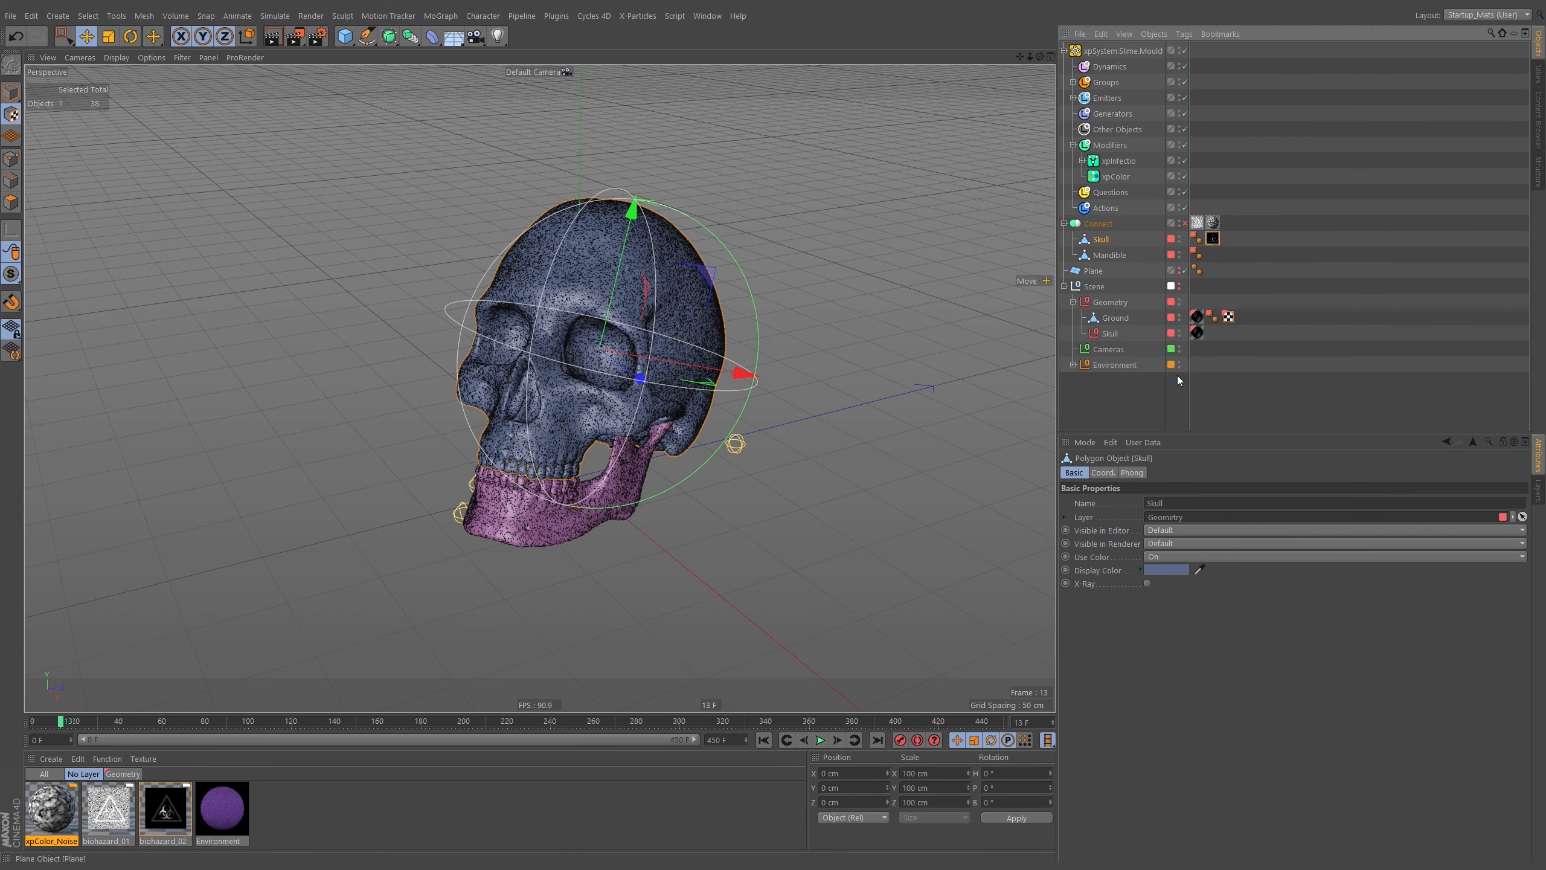
click(1213, 238)
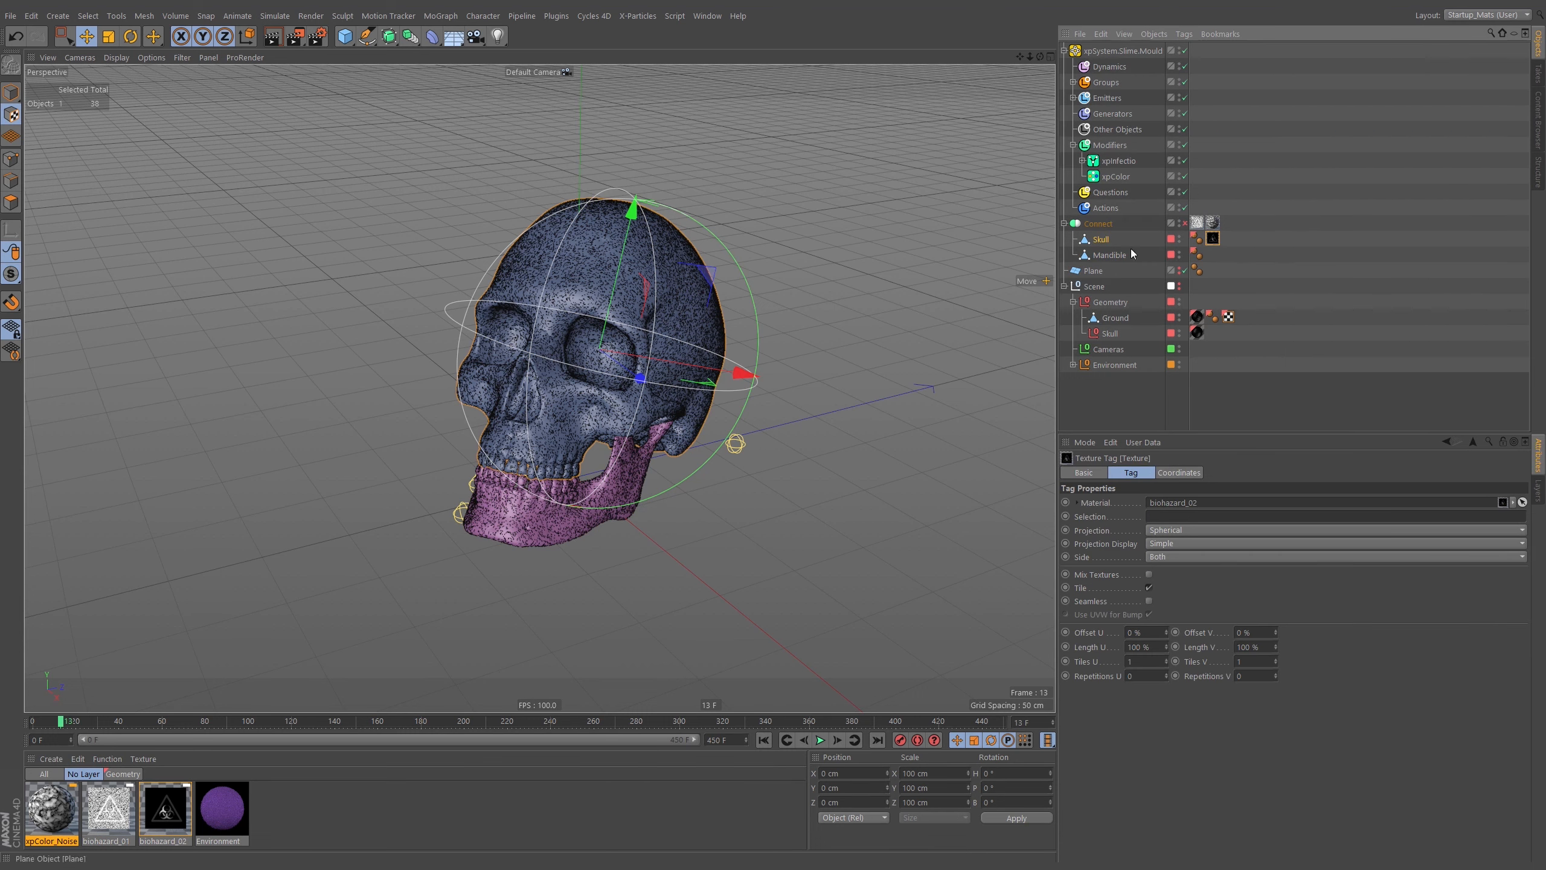
Set Use Color to Automatic for both the Skull and Mandible objects
click(1104, 240)
ctrl+click(1108, 255)
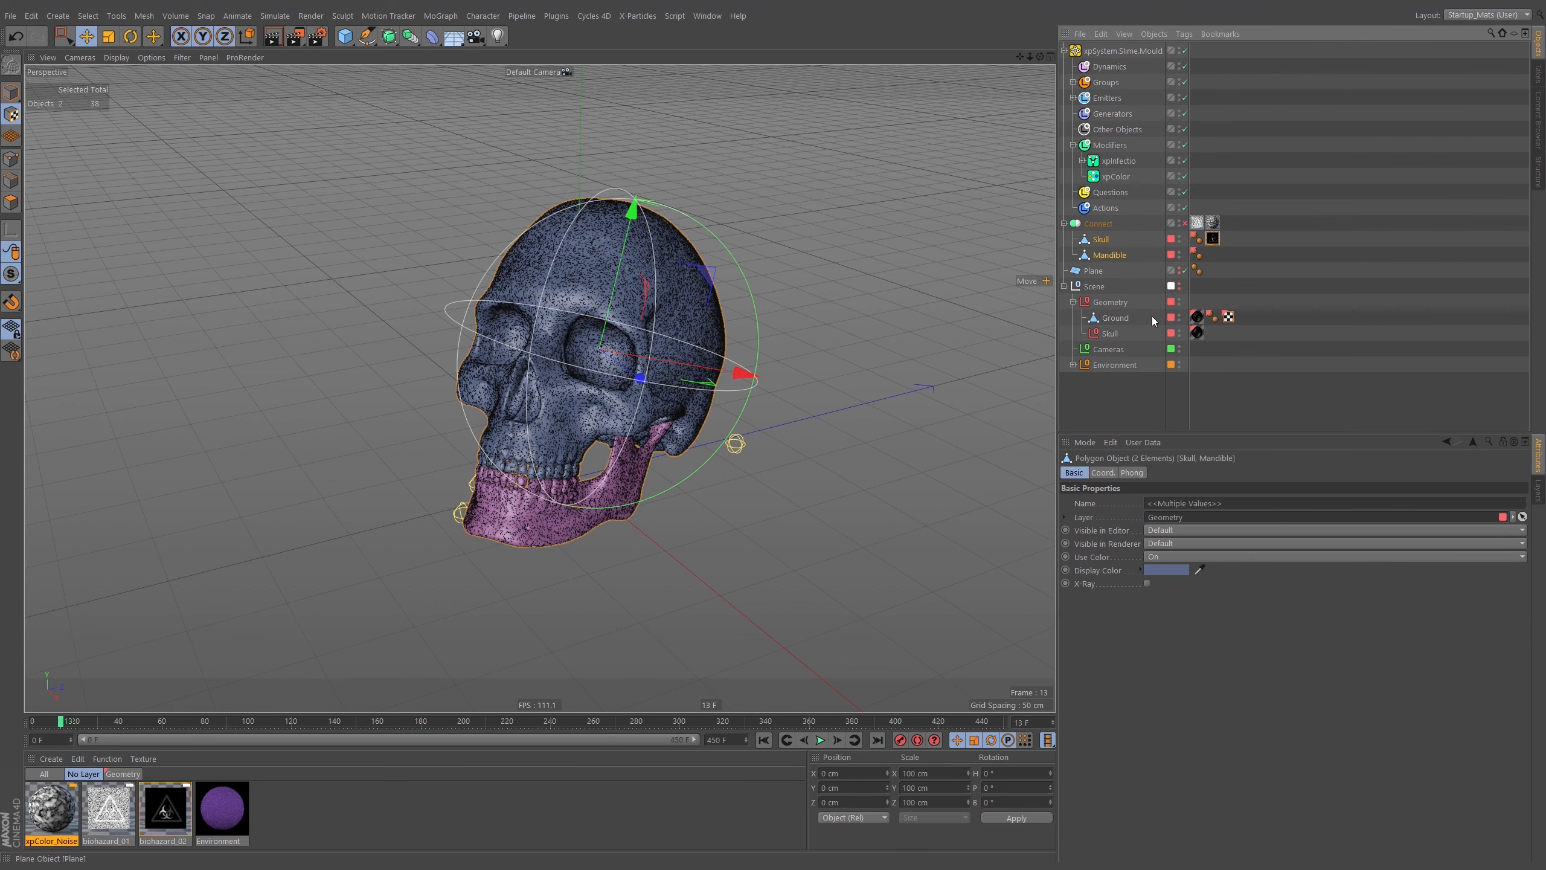
click(1088, 559)
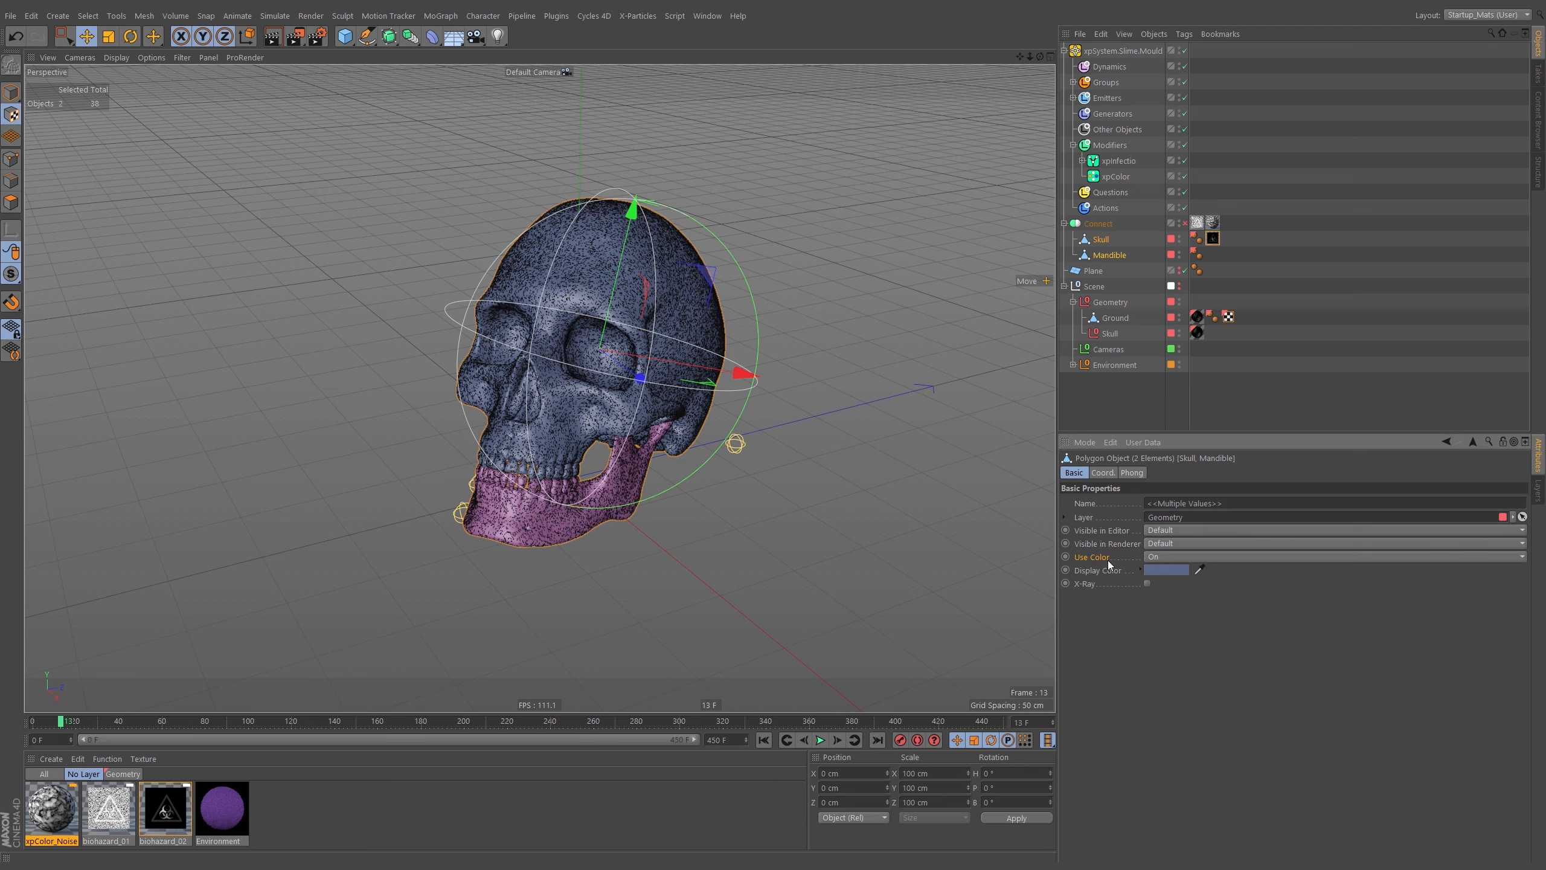
click(1175, 560)
click(1169, 574)
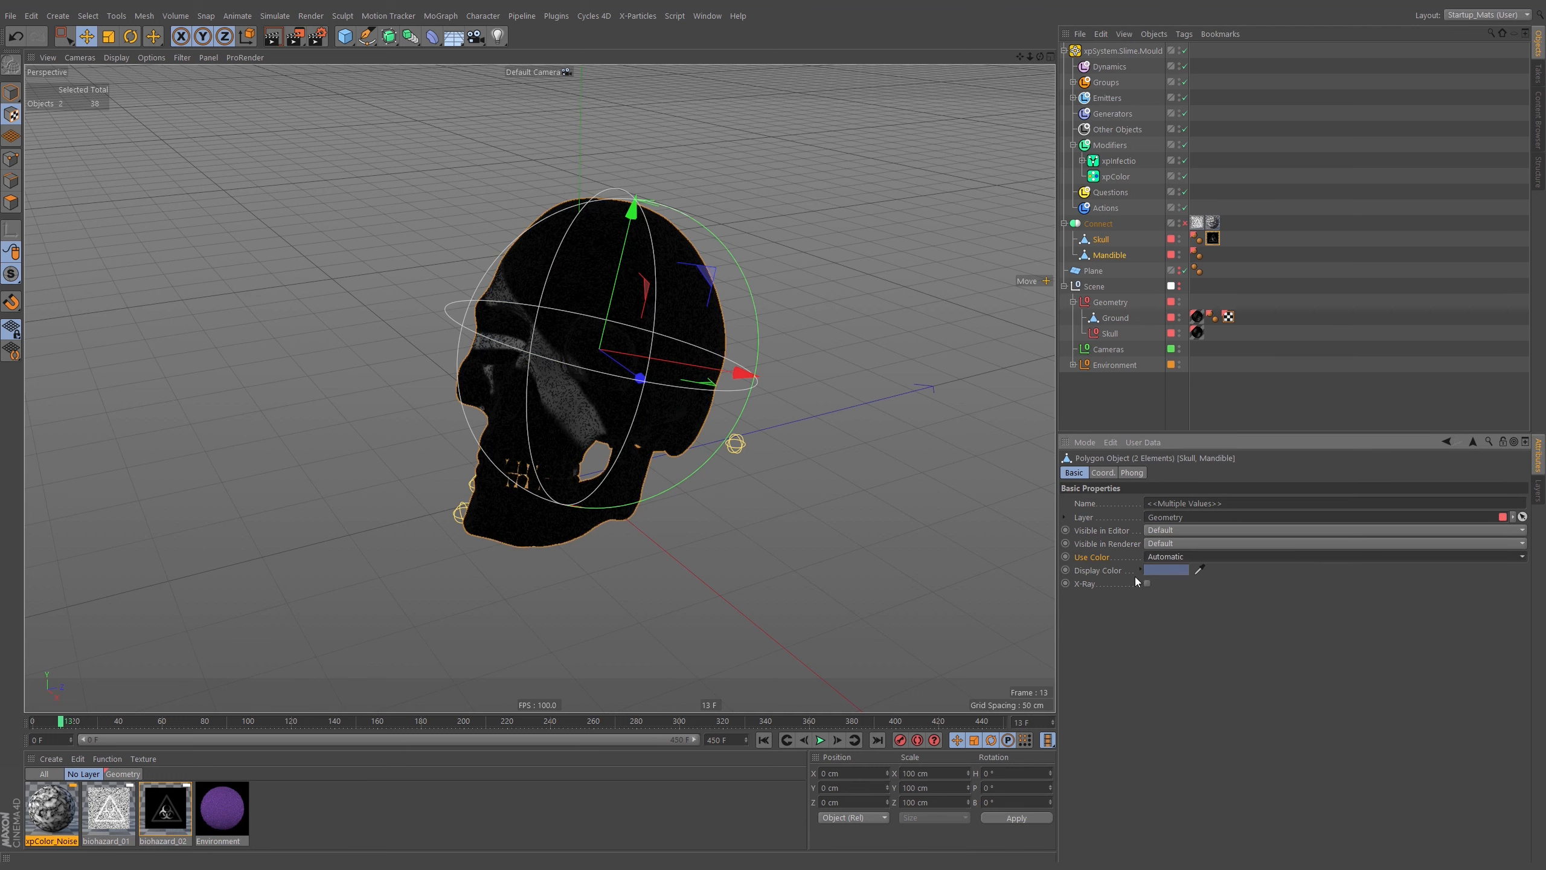
click(1319, 304)
Set the projection of the Skull's biohazard_02 texture tag to Flat
alt+drag(670, 365, 487, 372)
click(1213, 238)
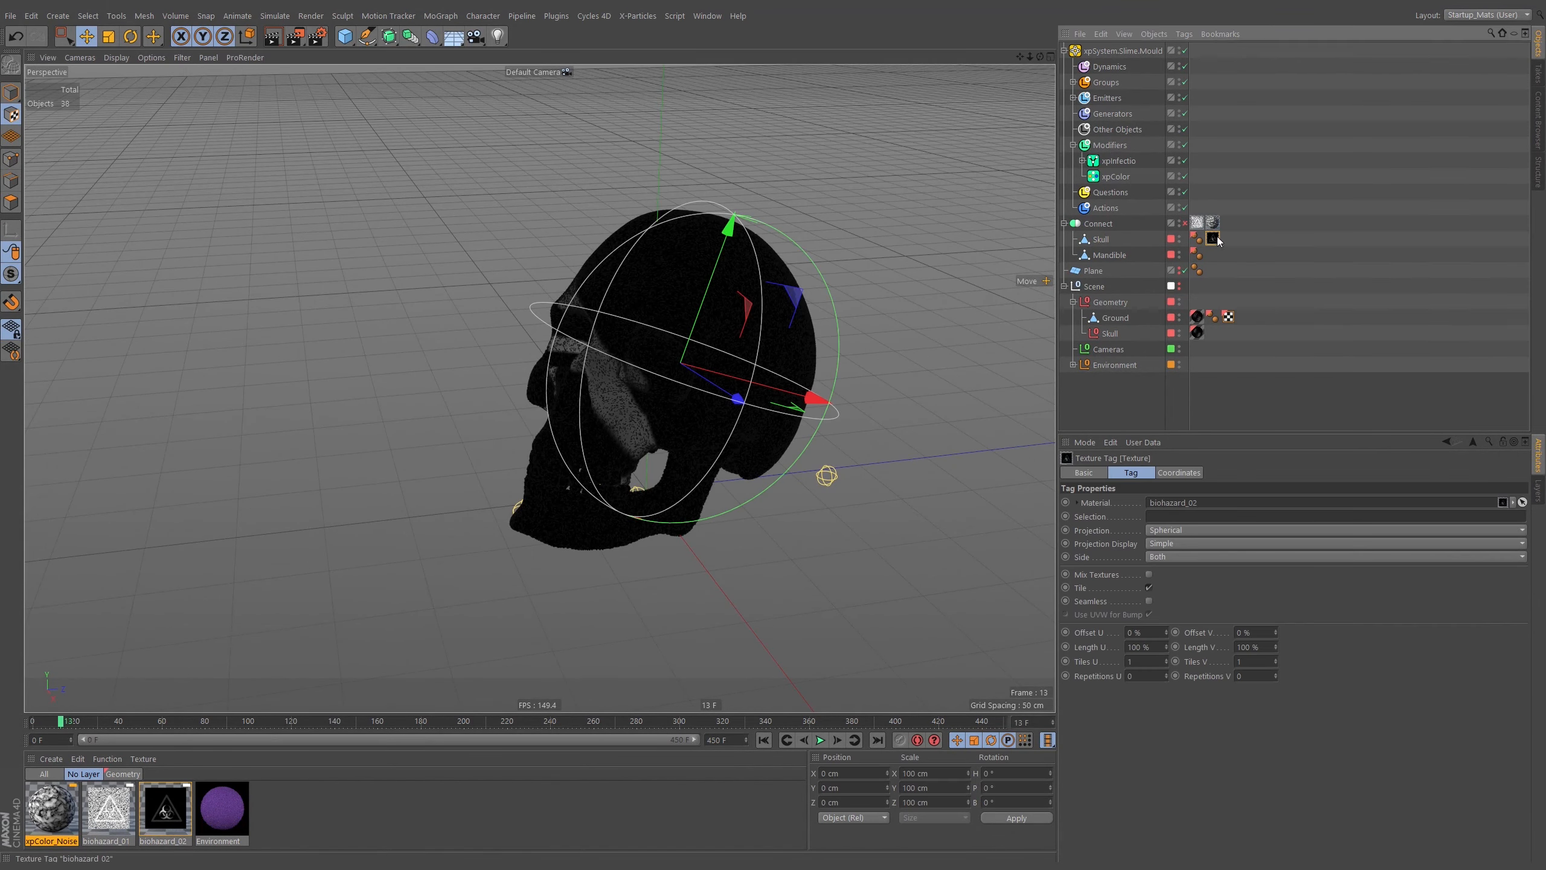
click(1170, 530)
click(1177, 573)
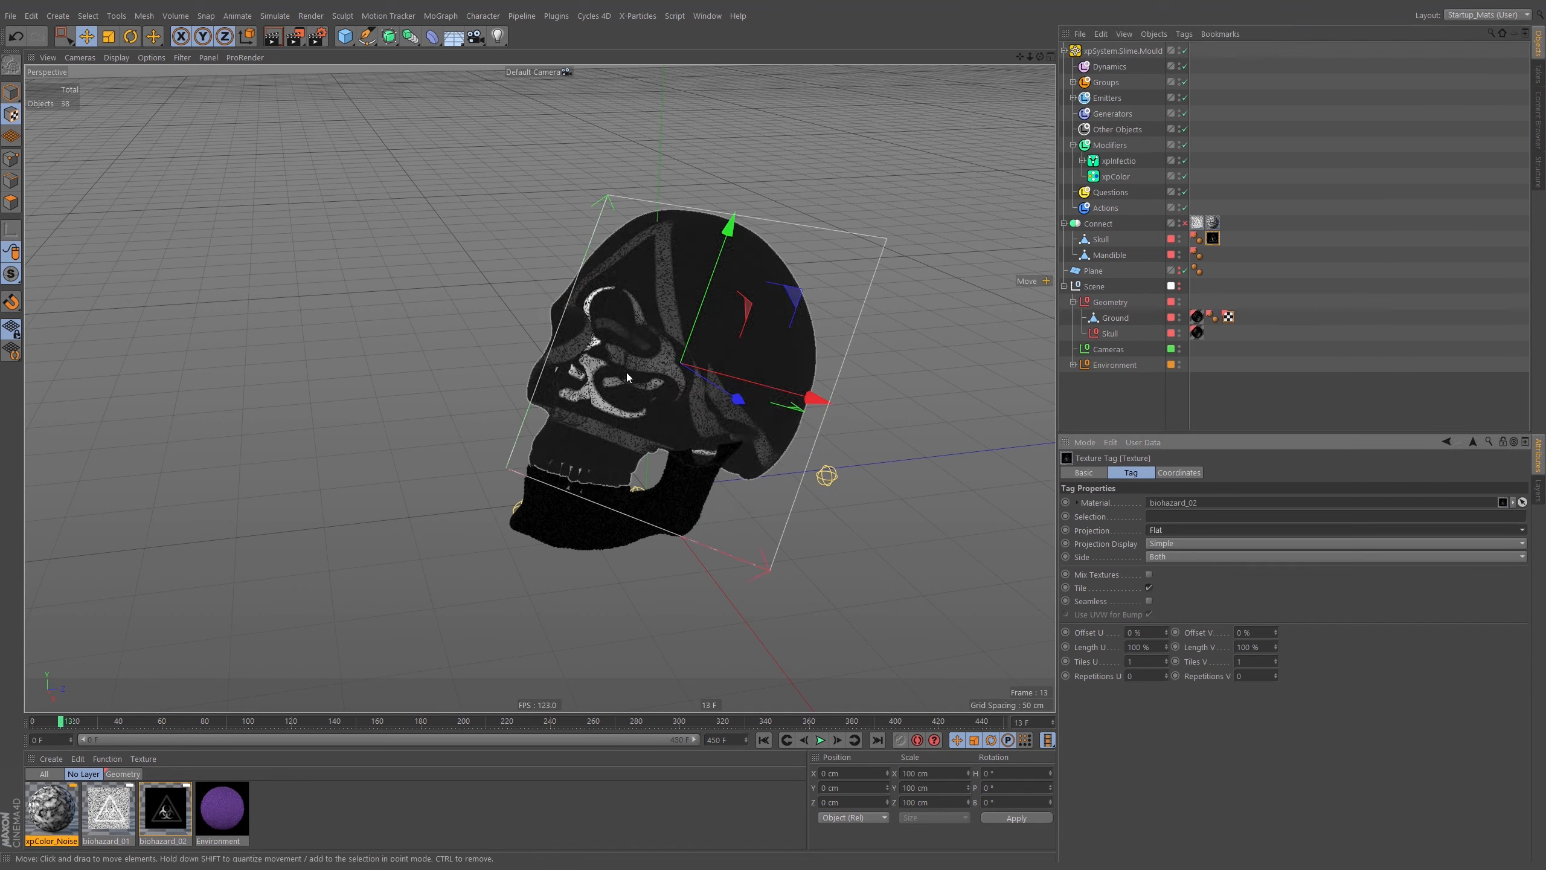
Scale the Skull's flat texture projection to about 190 cm and move it down to about Y -43 cm
key(t)
drag(572, 527, 931, 332)
key(e)
drag(736, 244, 694, 306)
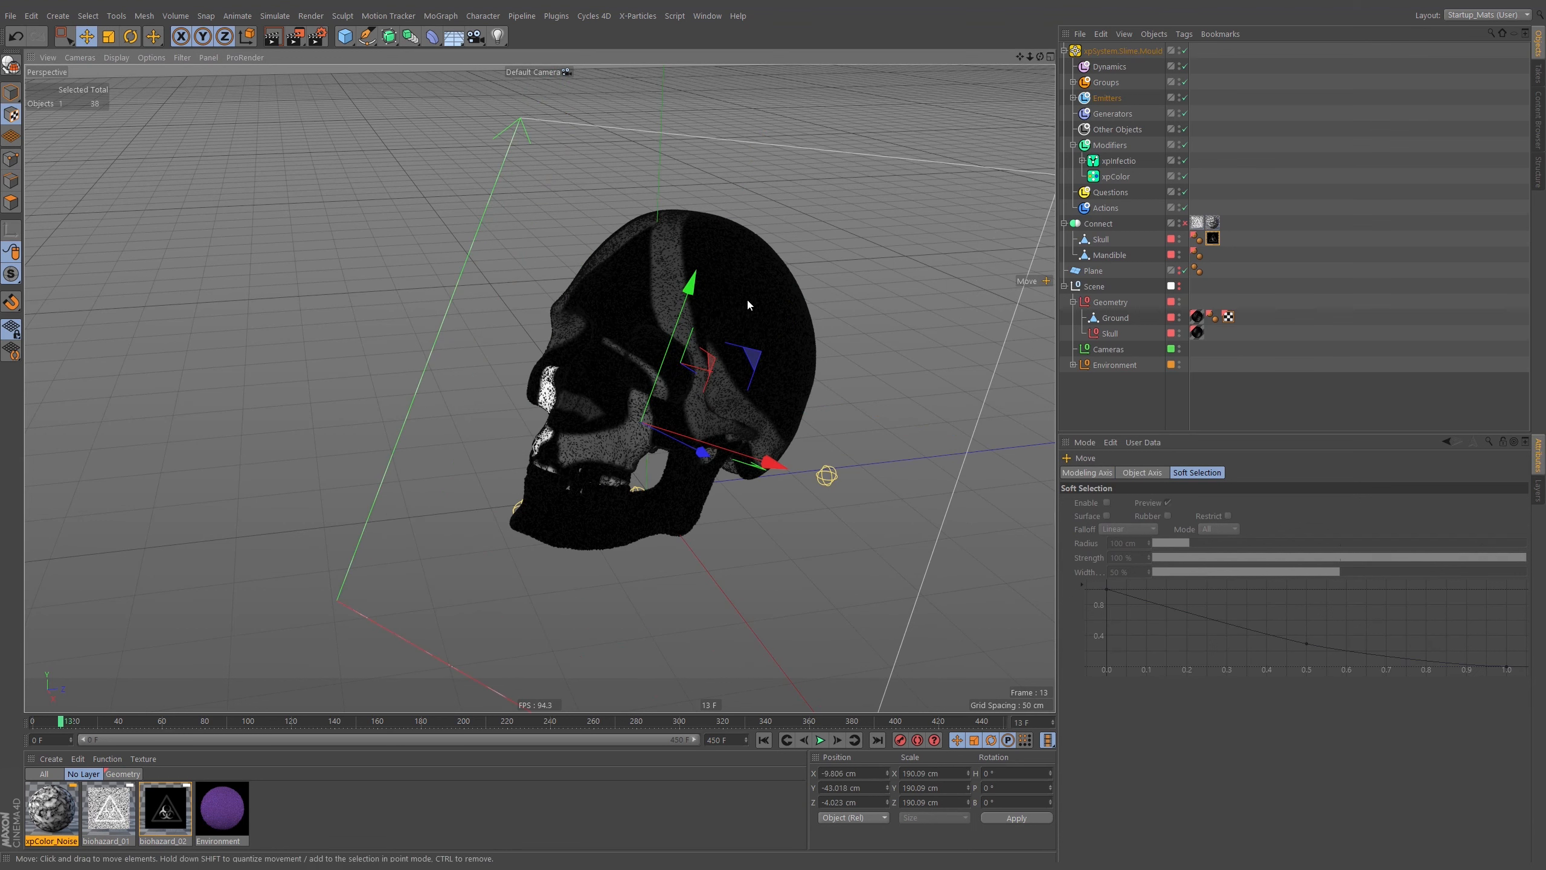
Copy Skull and Mandible into the Skull null under Geometry and delete the biohazard_02 texture tag from the copied Skull
click(1100, 239)
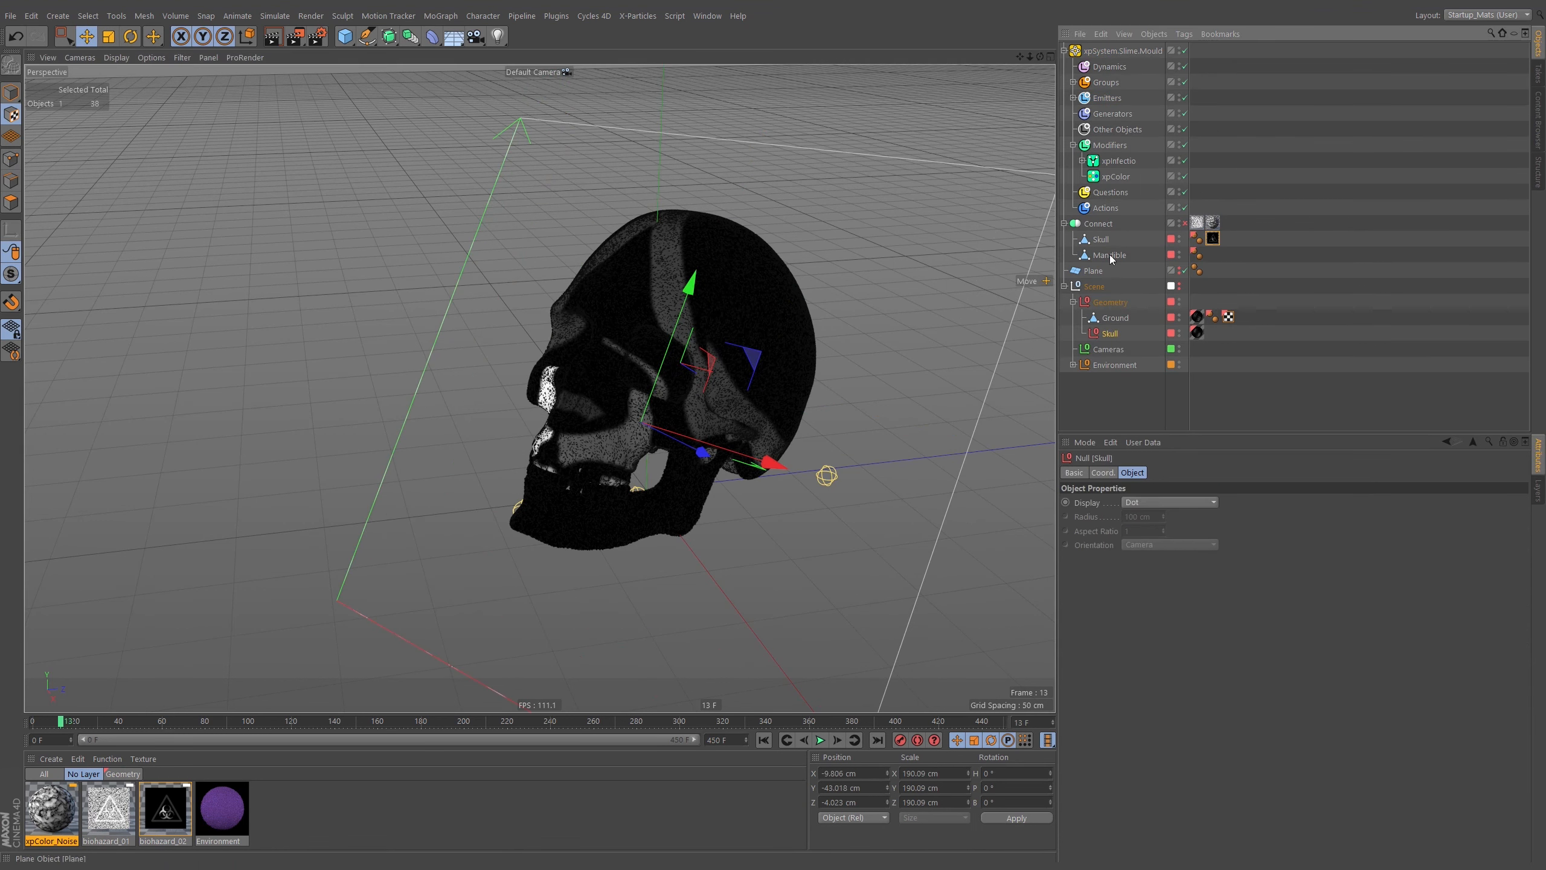
ctrl+click(1109, 255)
drag(1119, 331, 1127, 337)
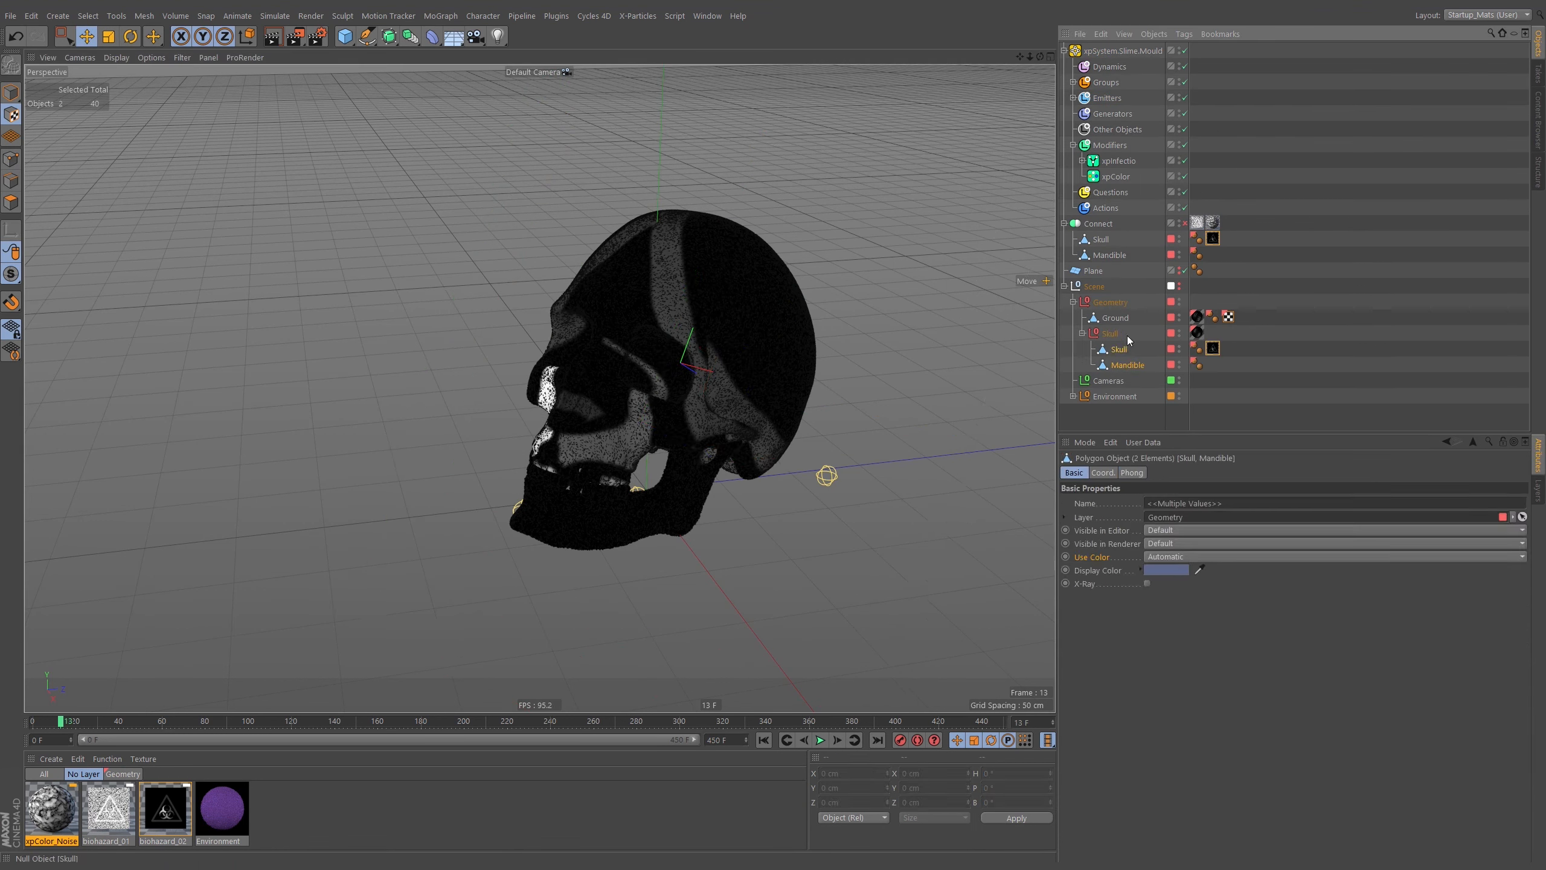
click(1213, 348)
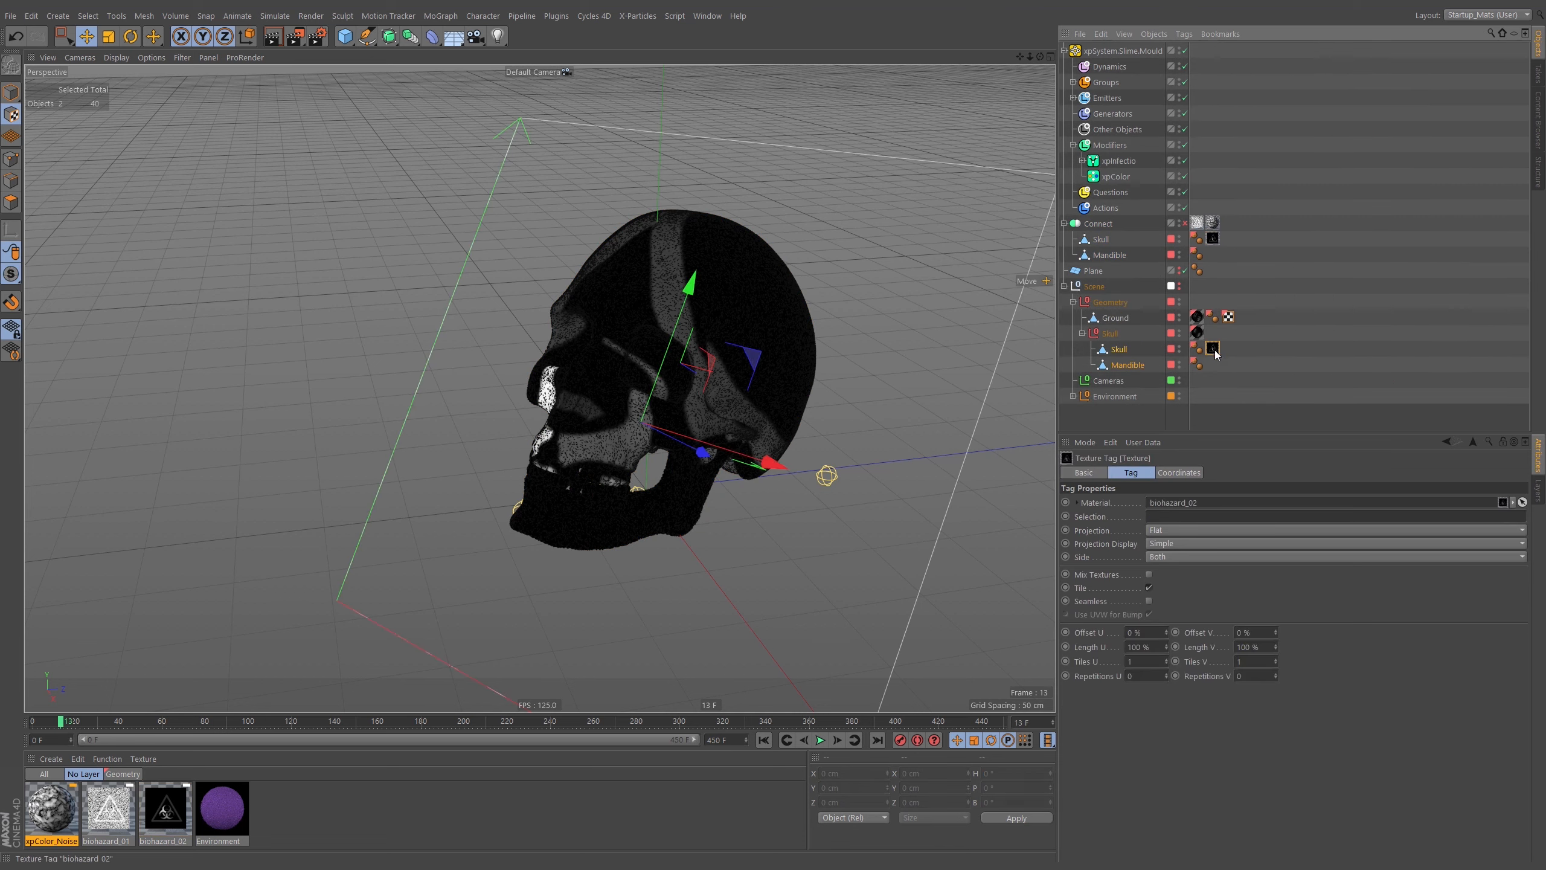
click(1108, 256)
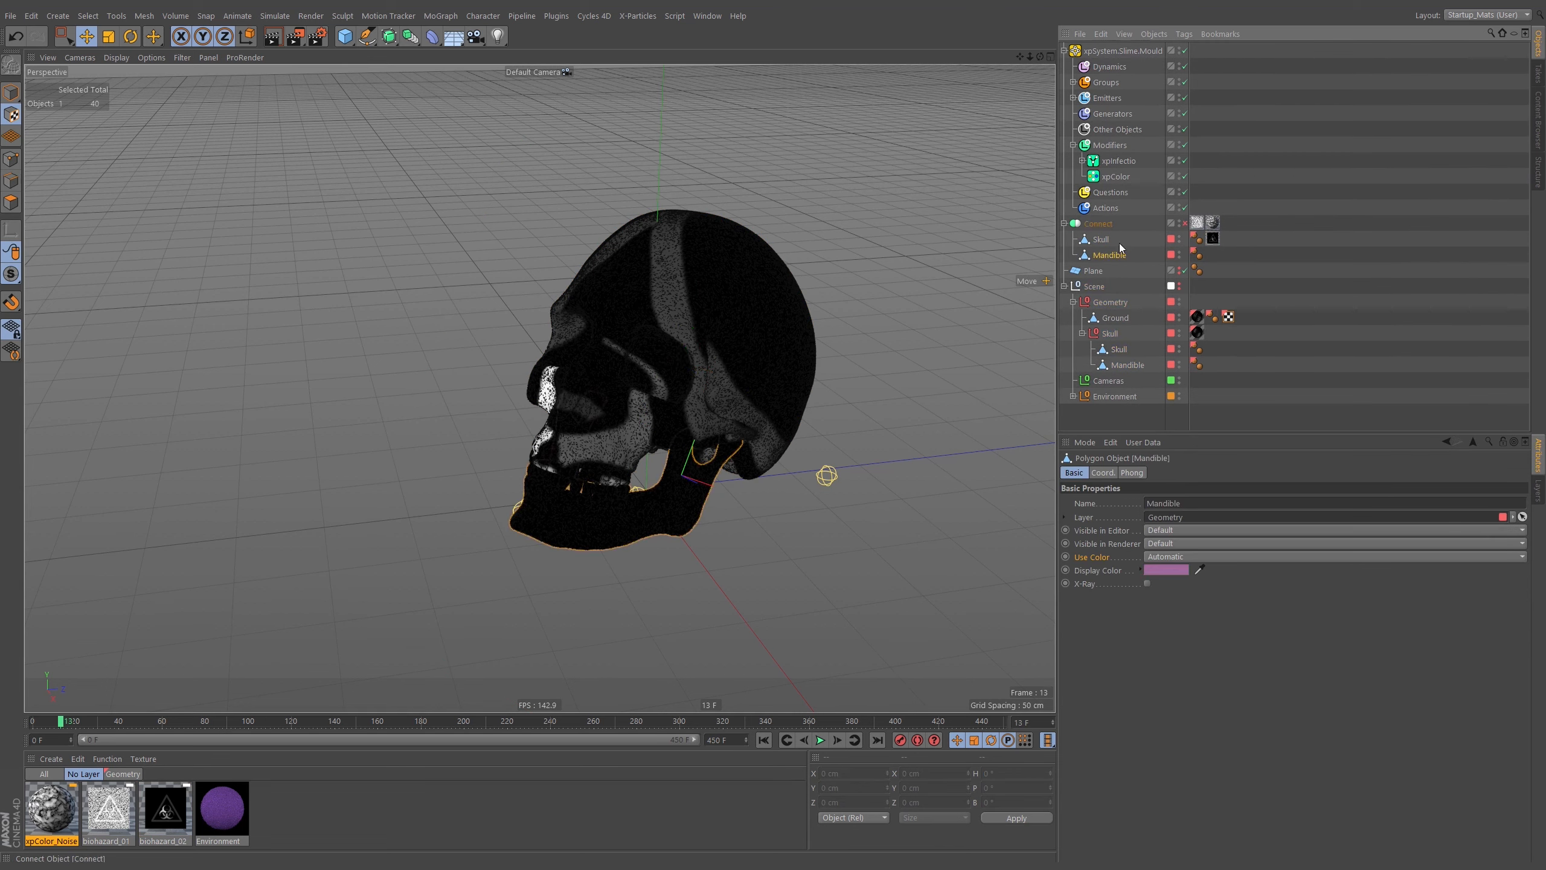
click(1083, 334)
Copy the Ground object into Connect and delete the material tag from that copy
drag(1115, 317, 1112, 238)
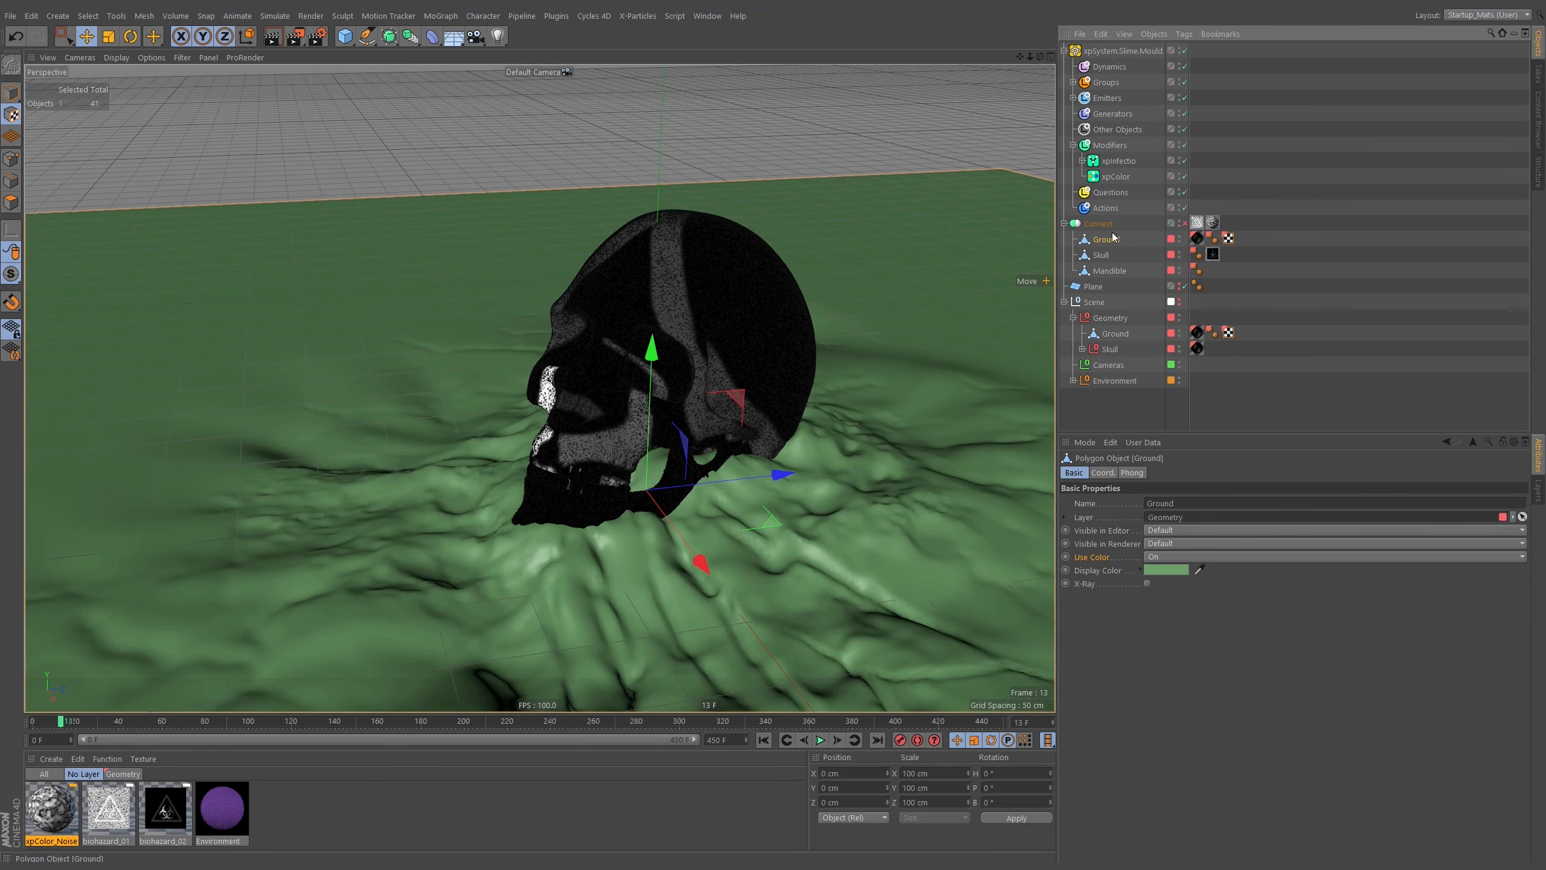
click(1198, 239)
key(Delete)
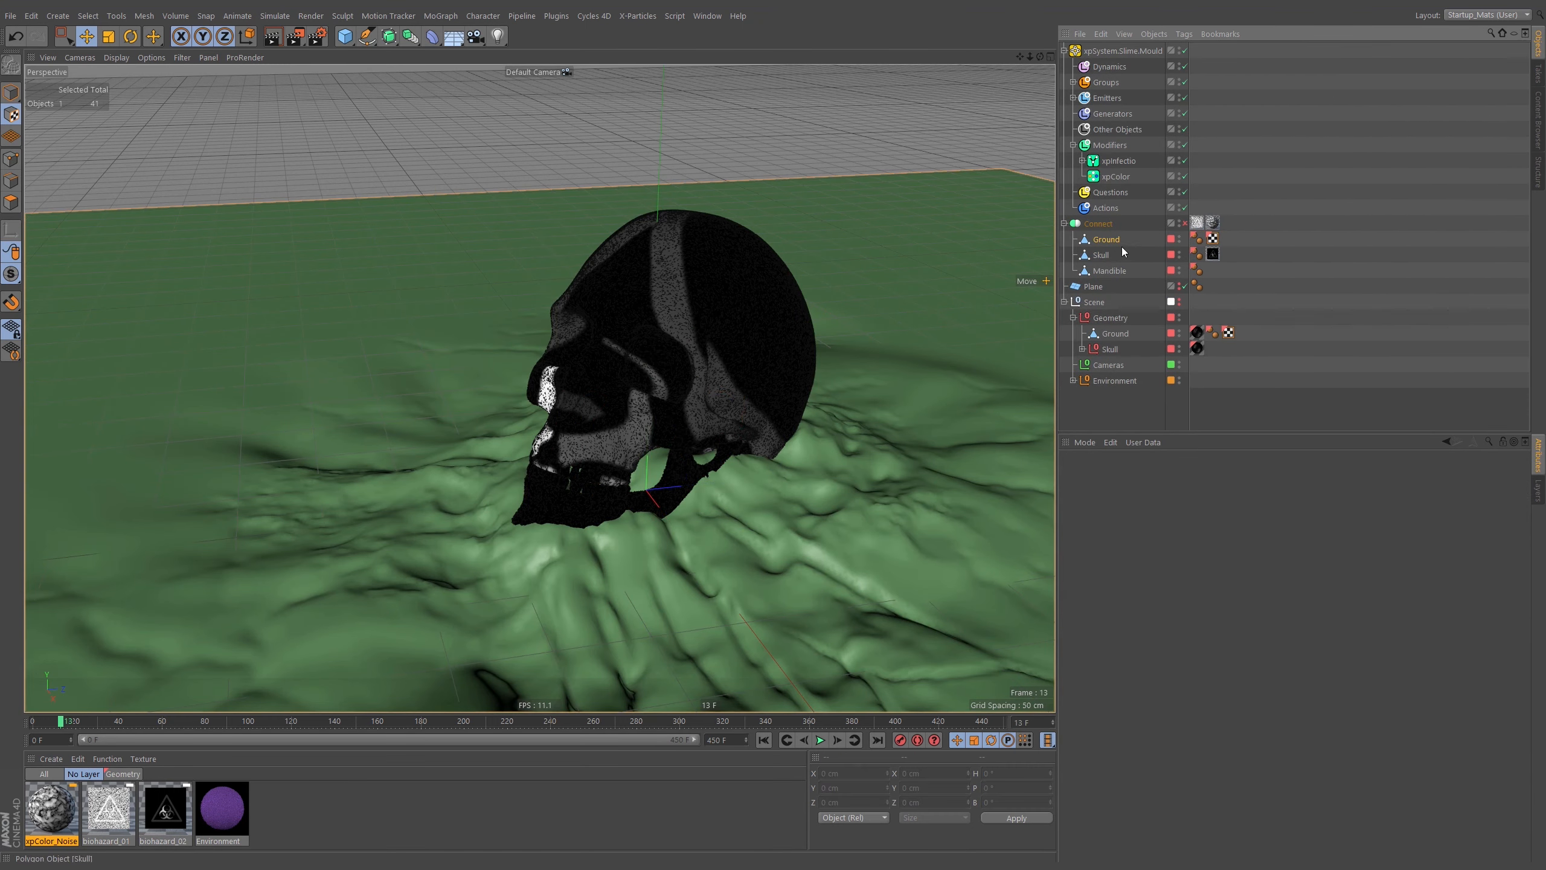
Tilt the Skull's texture projection to a pitch of about -47° and move it to about X -12, Y -57, Z -17 cm
click(1213, 254)
alt+drag(695, 416, 768, 384)
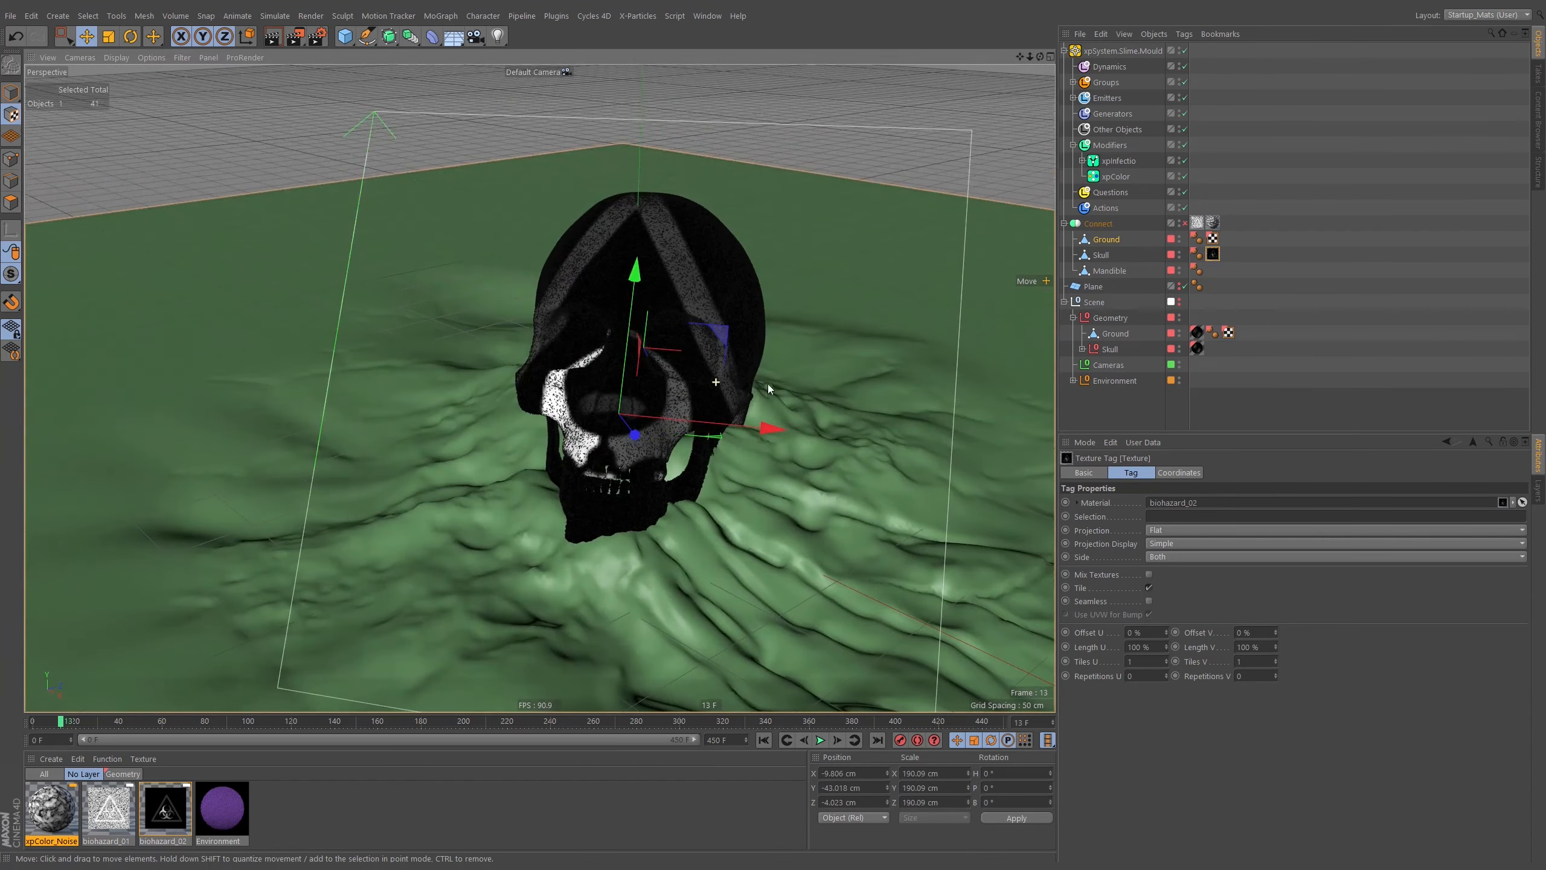
key(r)
drag(611, 359, 618, 334)
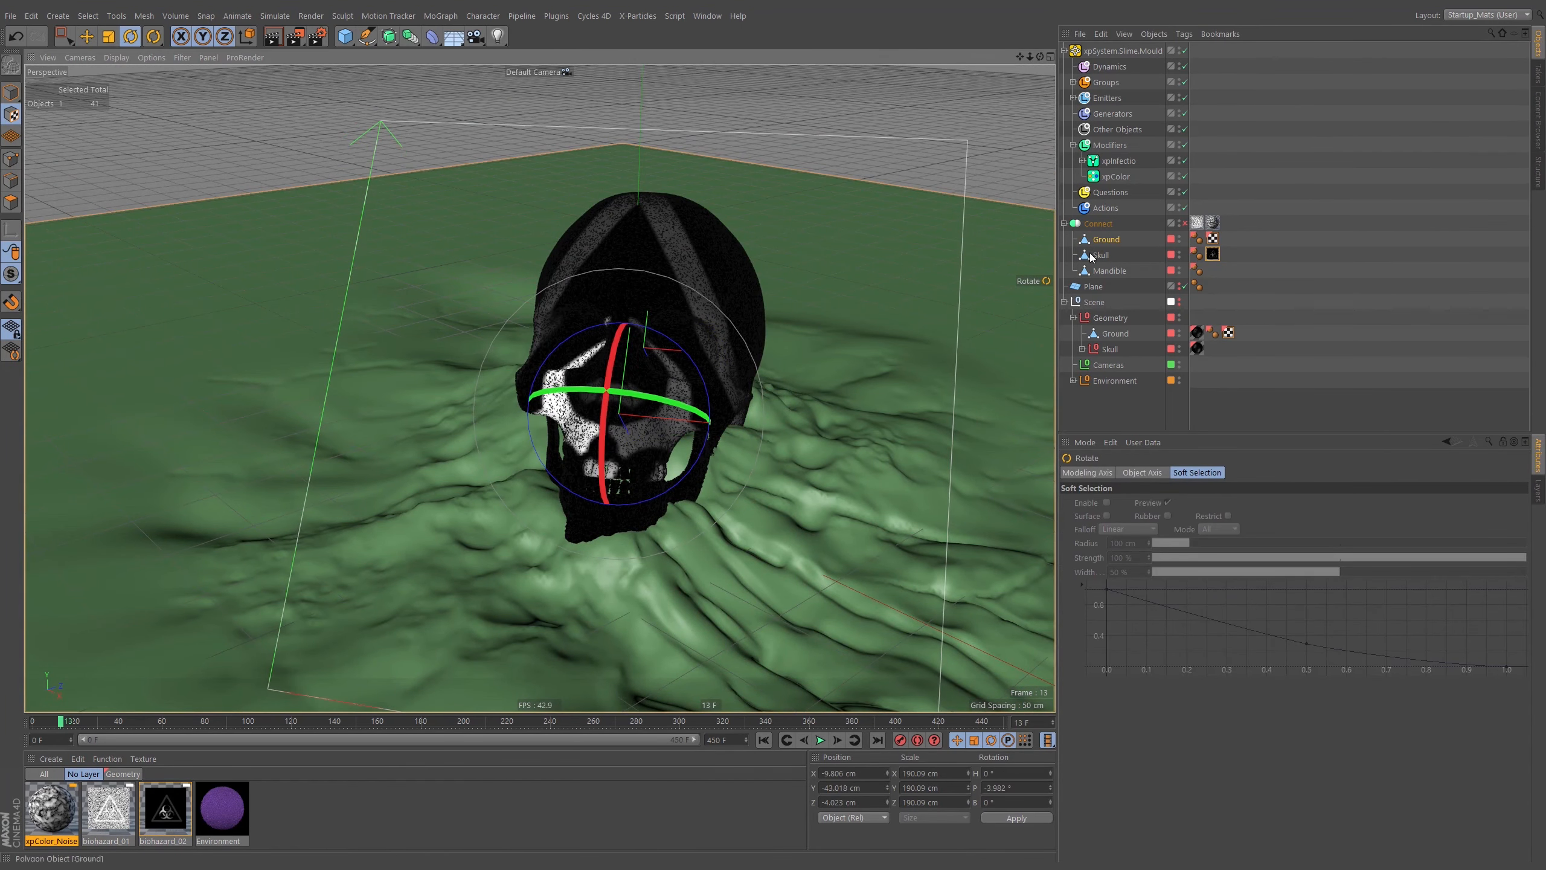
click(1105, 240)
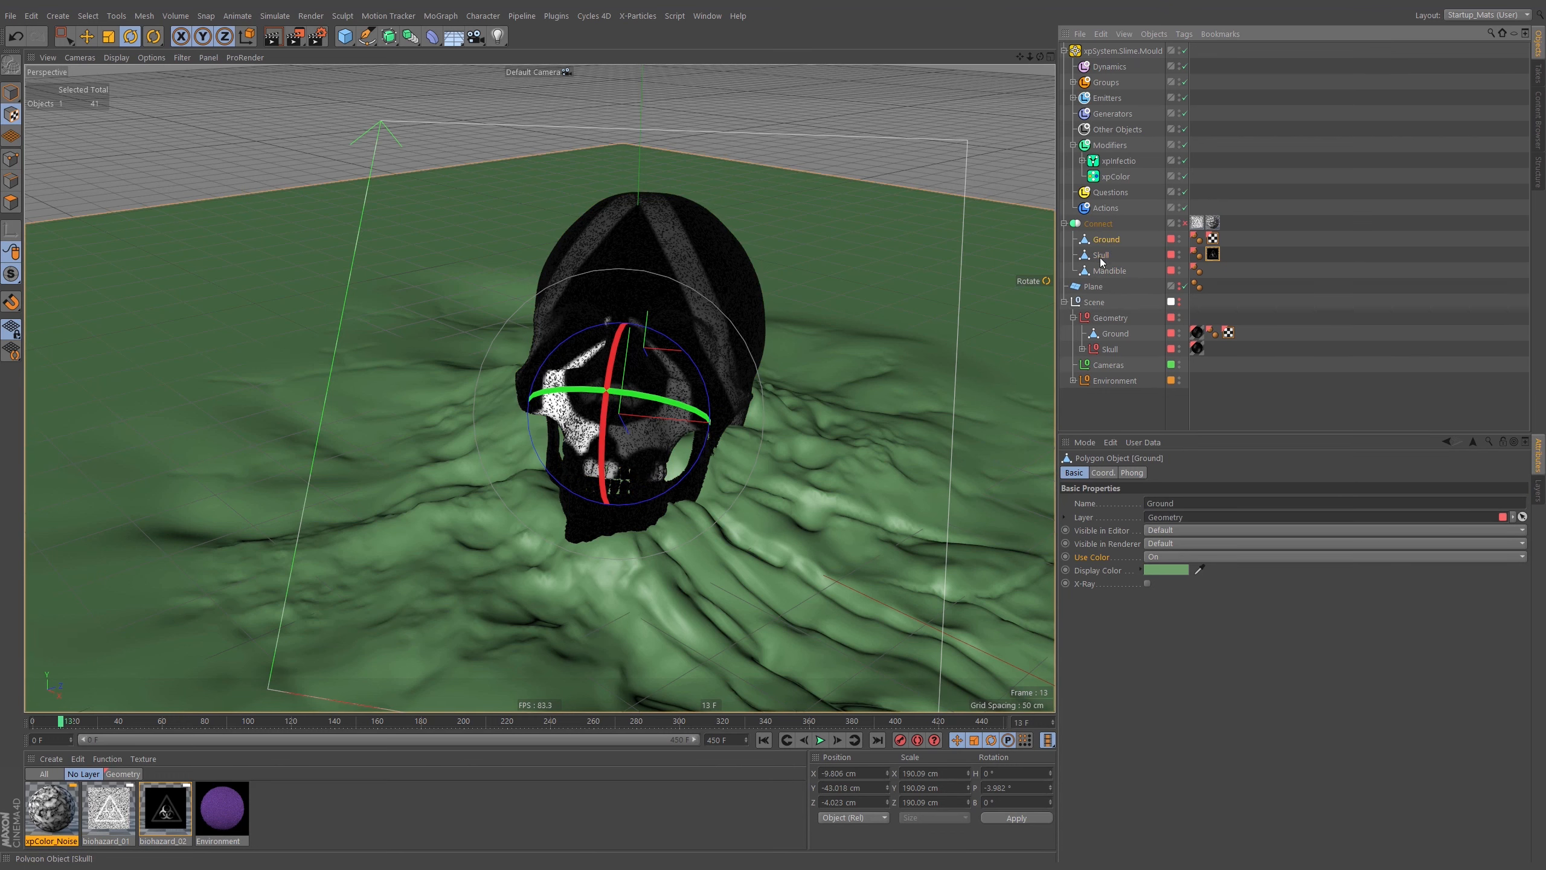
click(1212, 254)
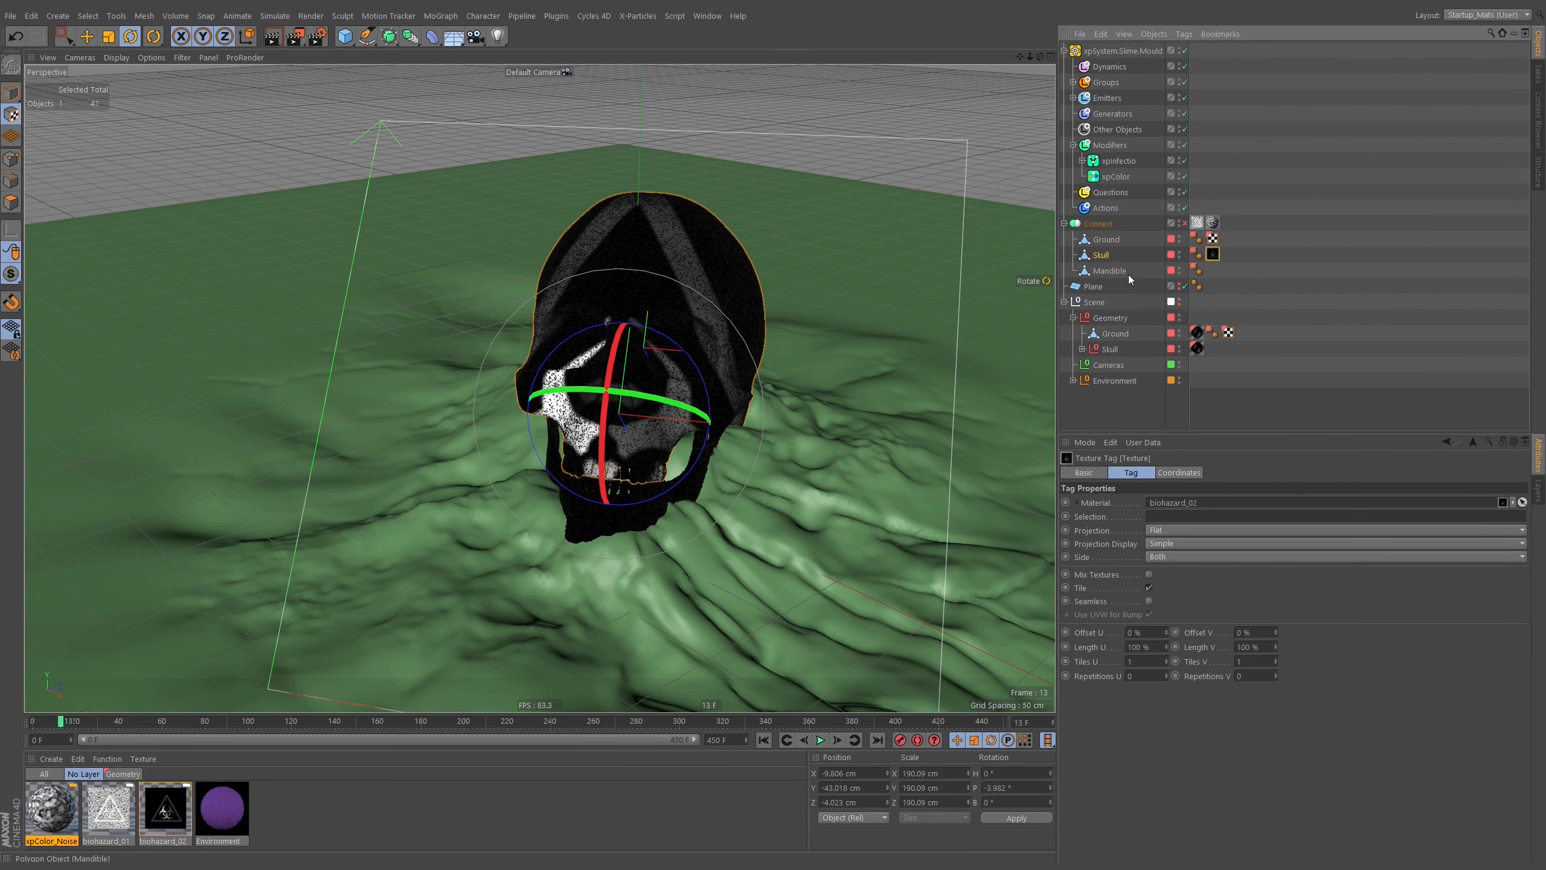
mouse_move(739, 343)
alt+mouse_down()
mouse_move(667, 379)
mouse_move(704, 364)
mouse_move(615, 349)
mouse_move(642, 318)
mouse_move(677, 335)
mouse_move(653, 374)
mouse_move(678, 344)
mouse_move(684, 374)
mouse_move(732, 350)
alt+mouse_up()
key(e)
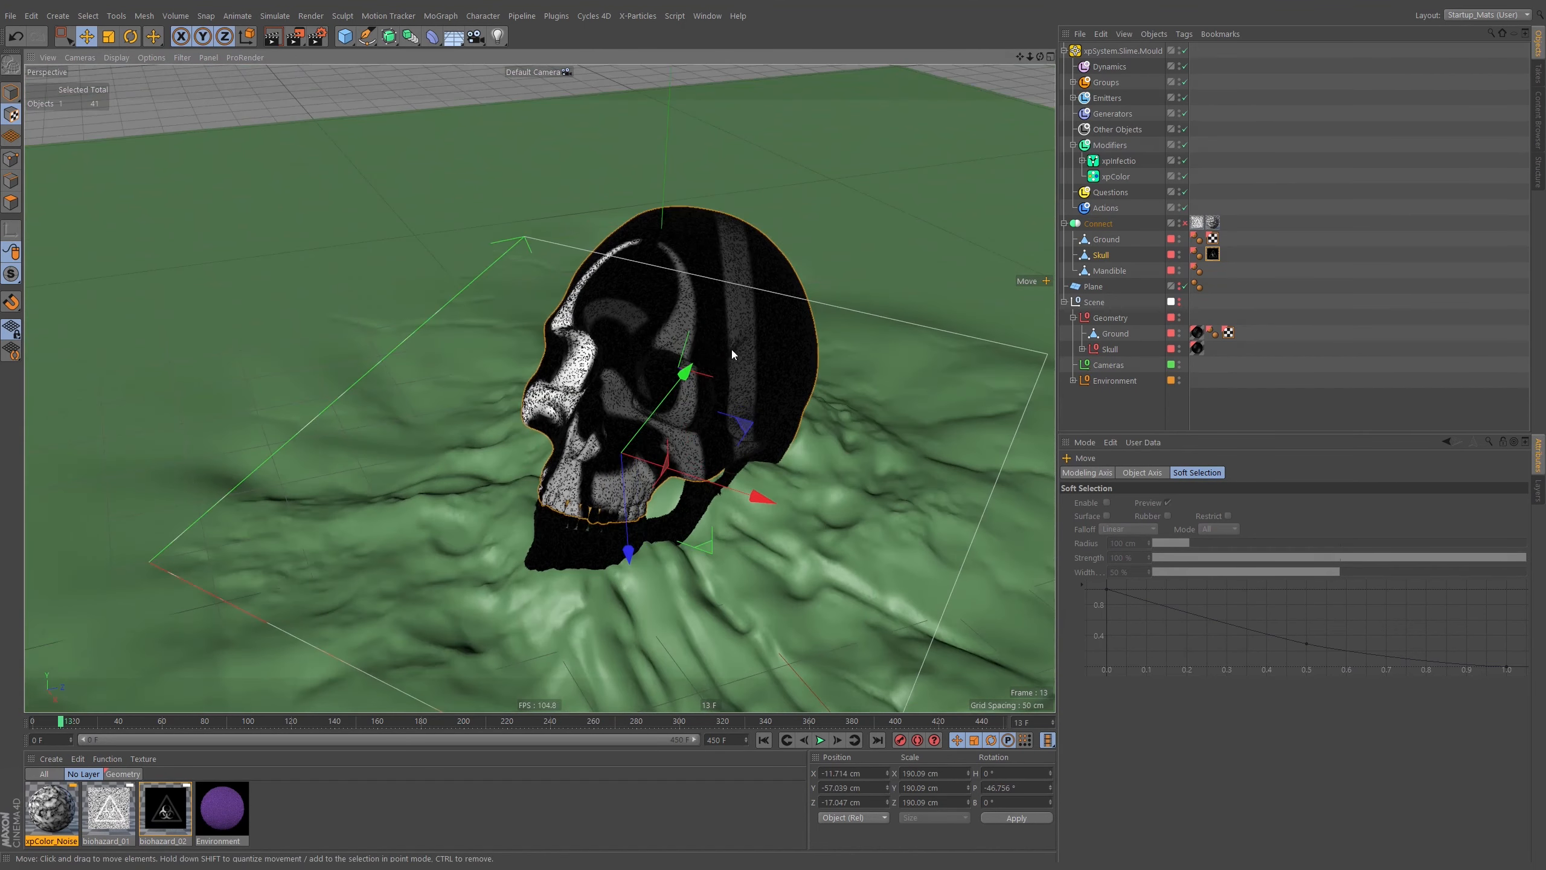
Try to copy the Skull's biohazard_02 texture tag to the Mandible and reposition its projection
ctrl+drag(1214, 255, 1215, 269)
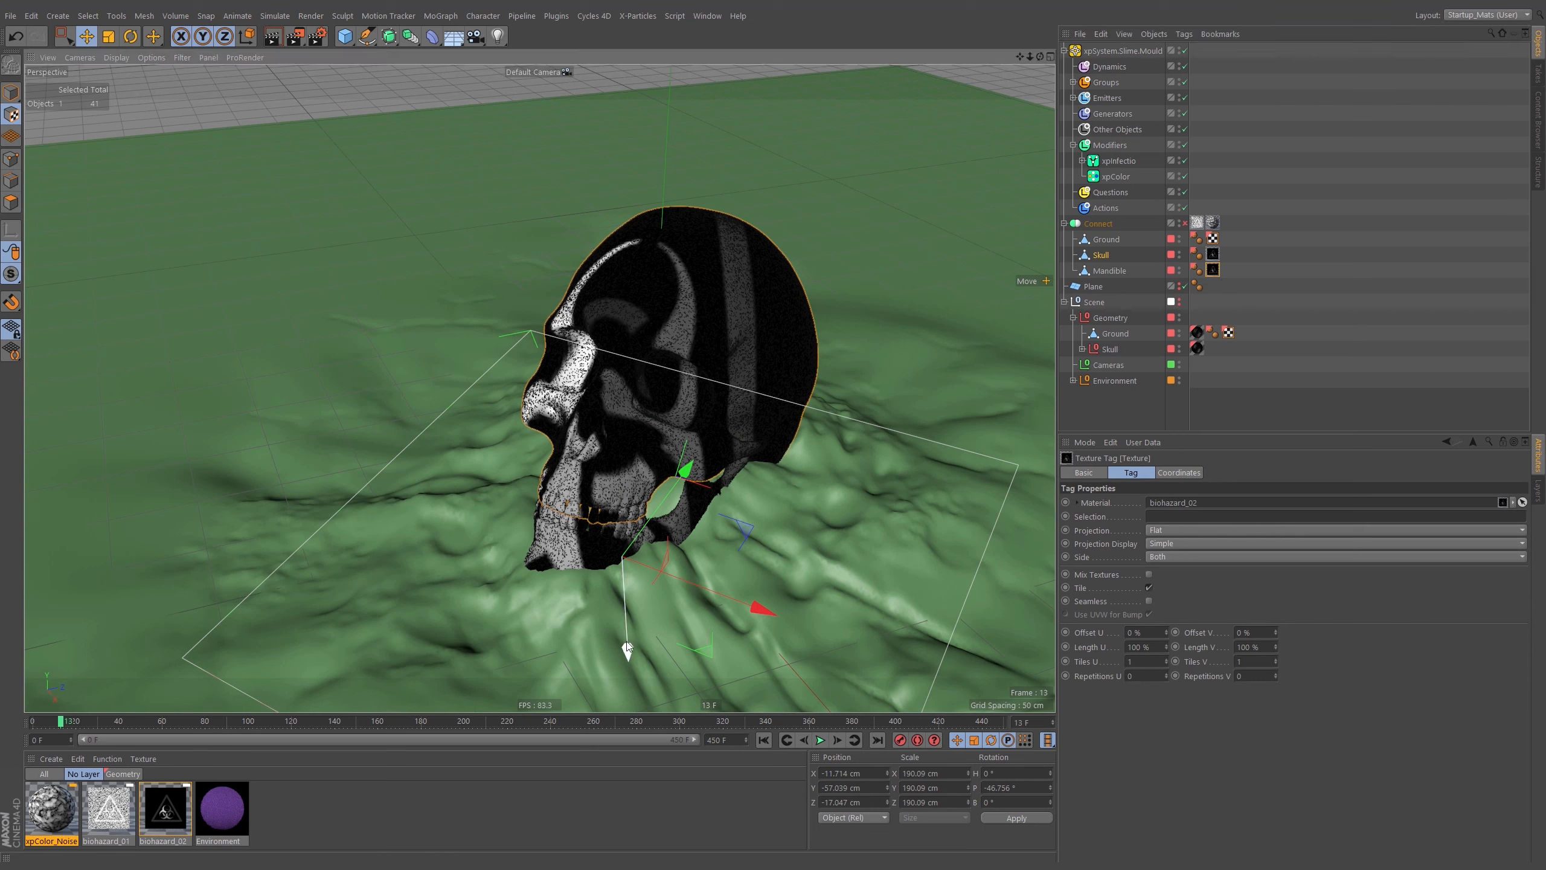
drag(627, 649, 621, 541)
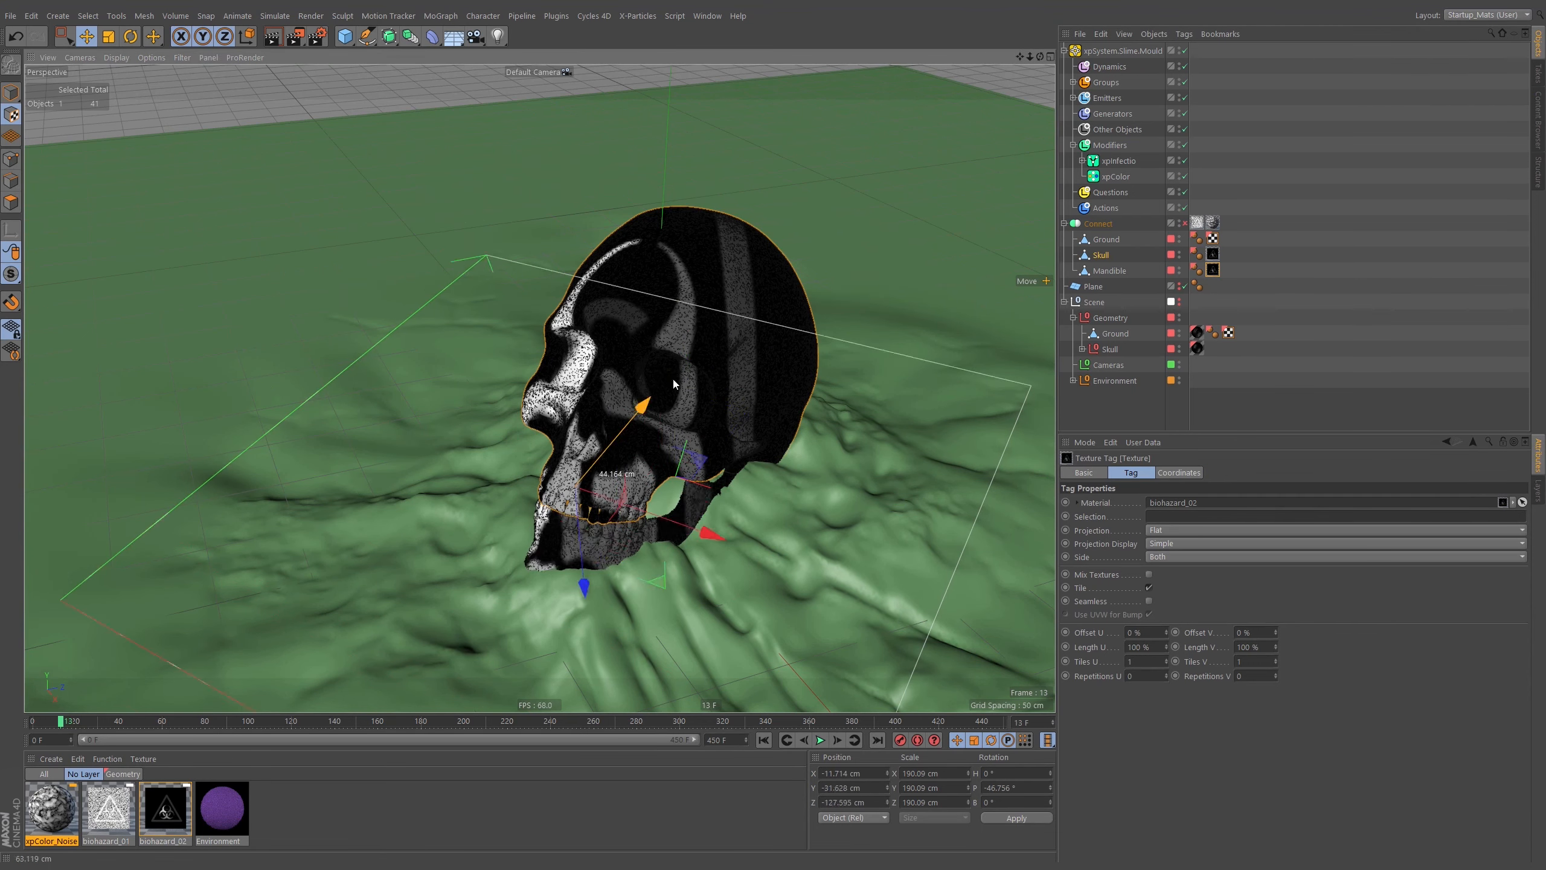
click(1213, 271)
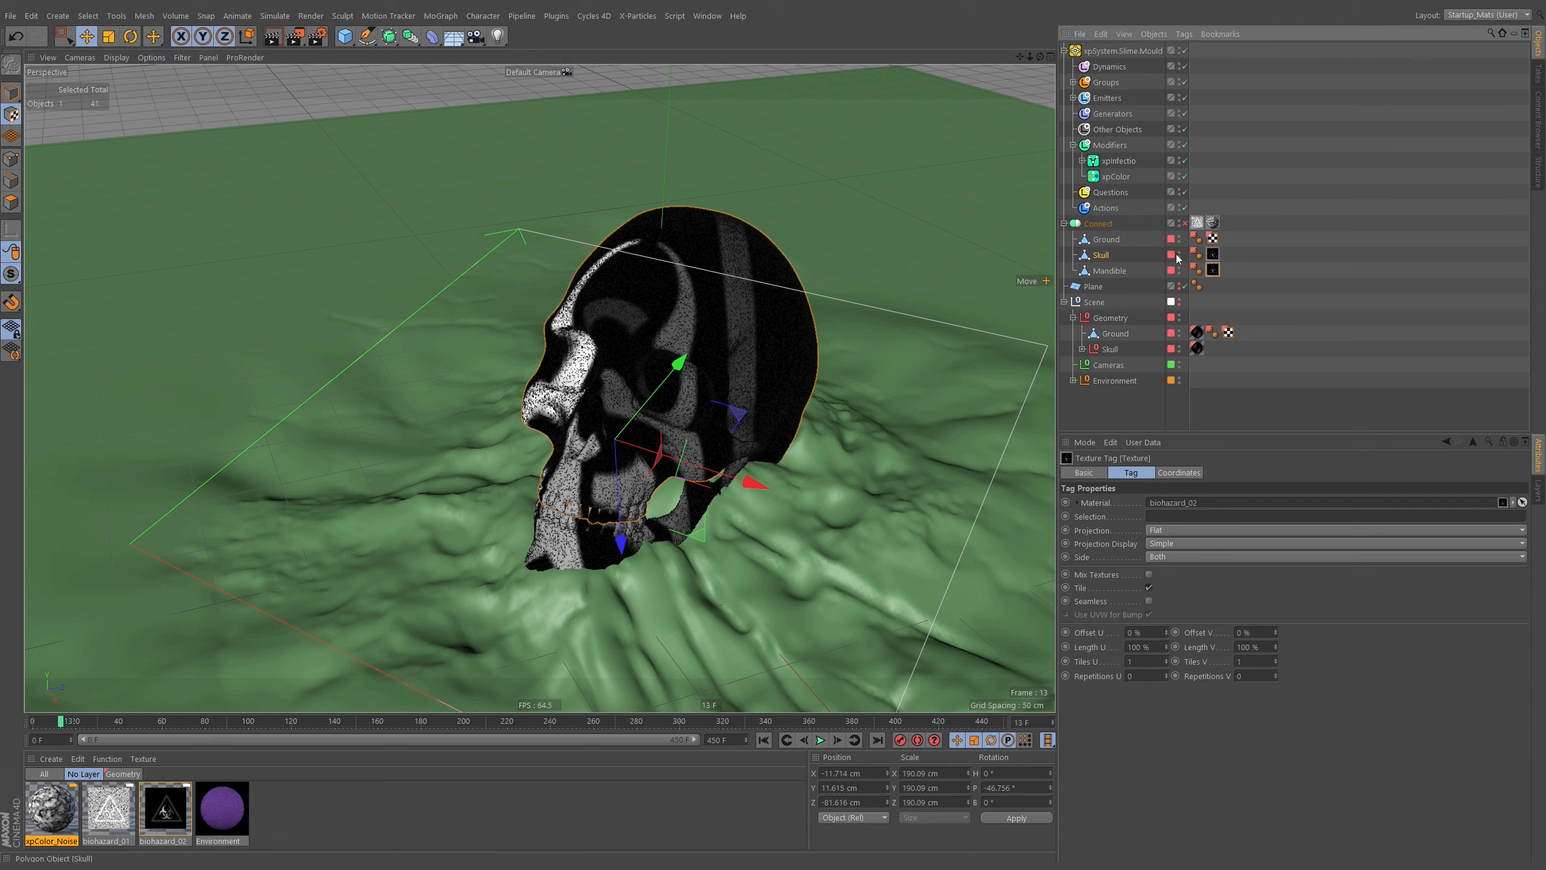
right_click(1211, 255)
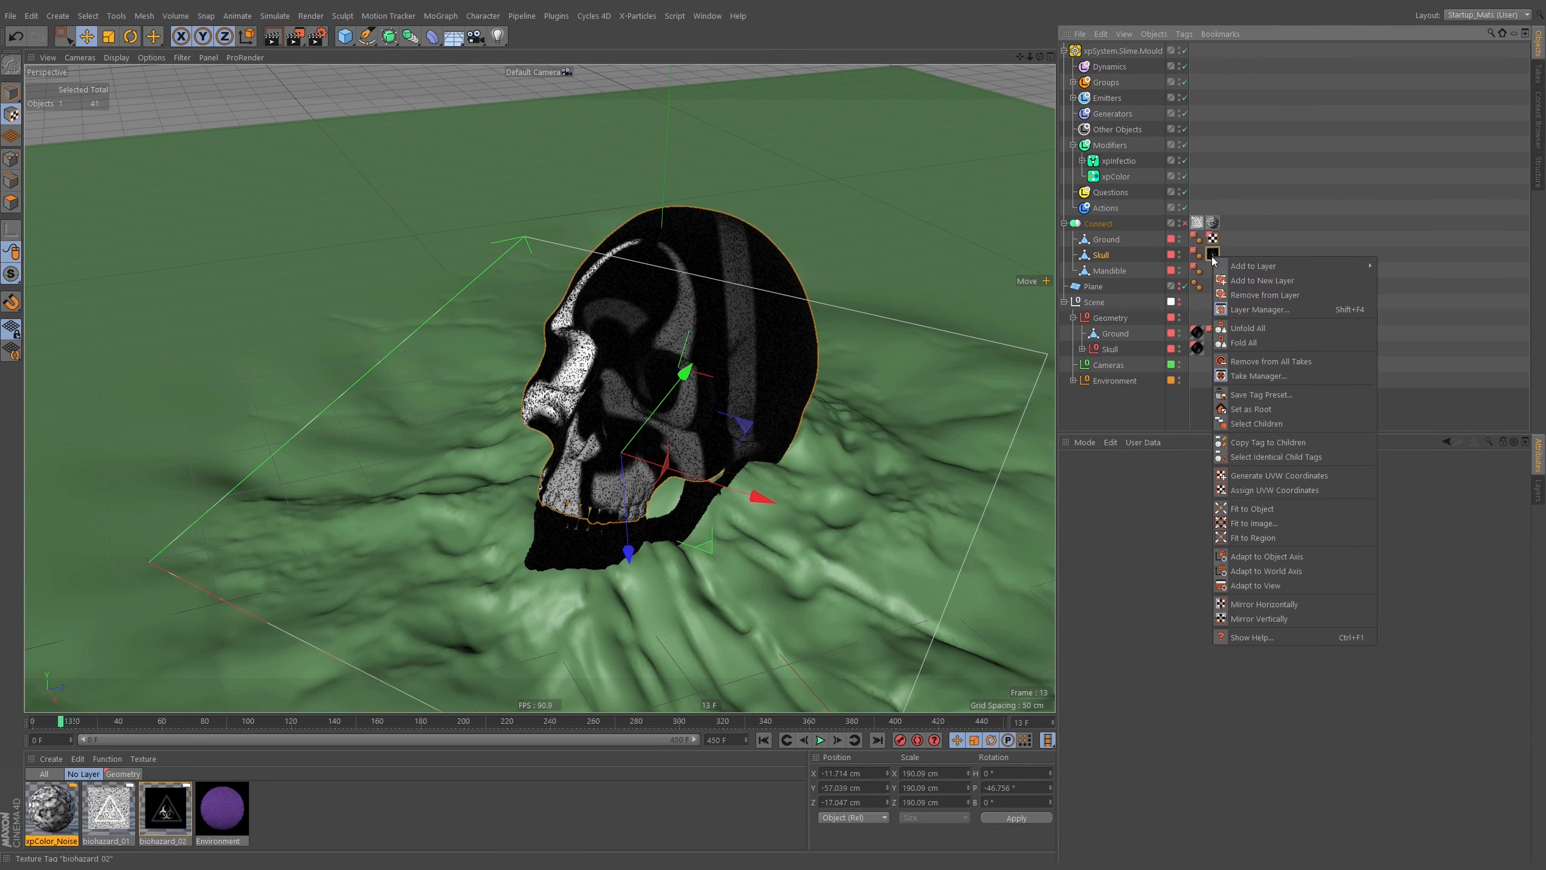
Copy the Skull's biohazard_02 texture tag to Ground inside Connect and set Ground's Use Color to Automatic
click(1207, 254)
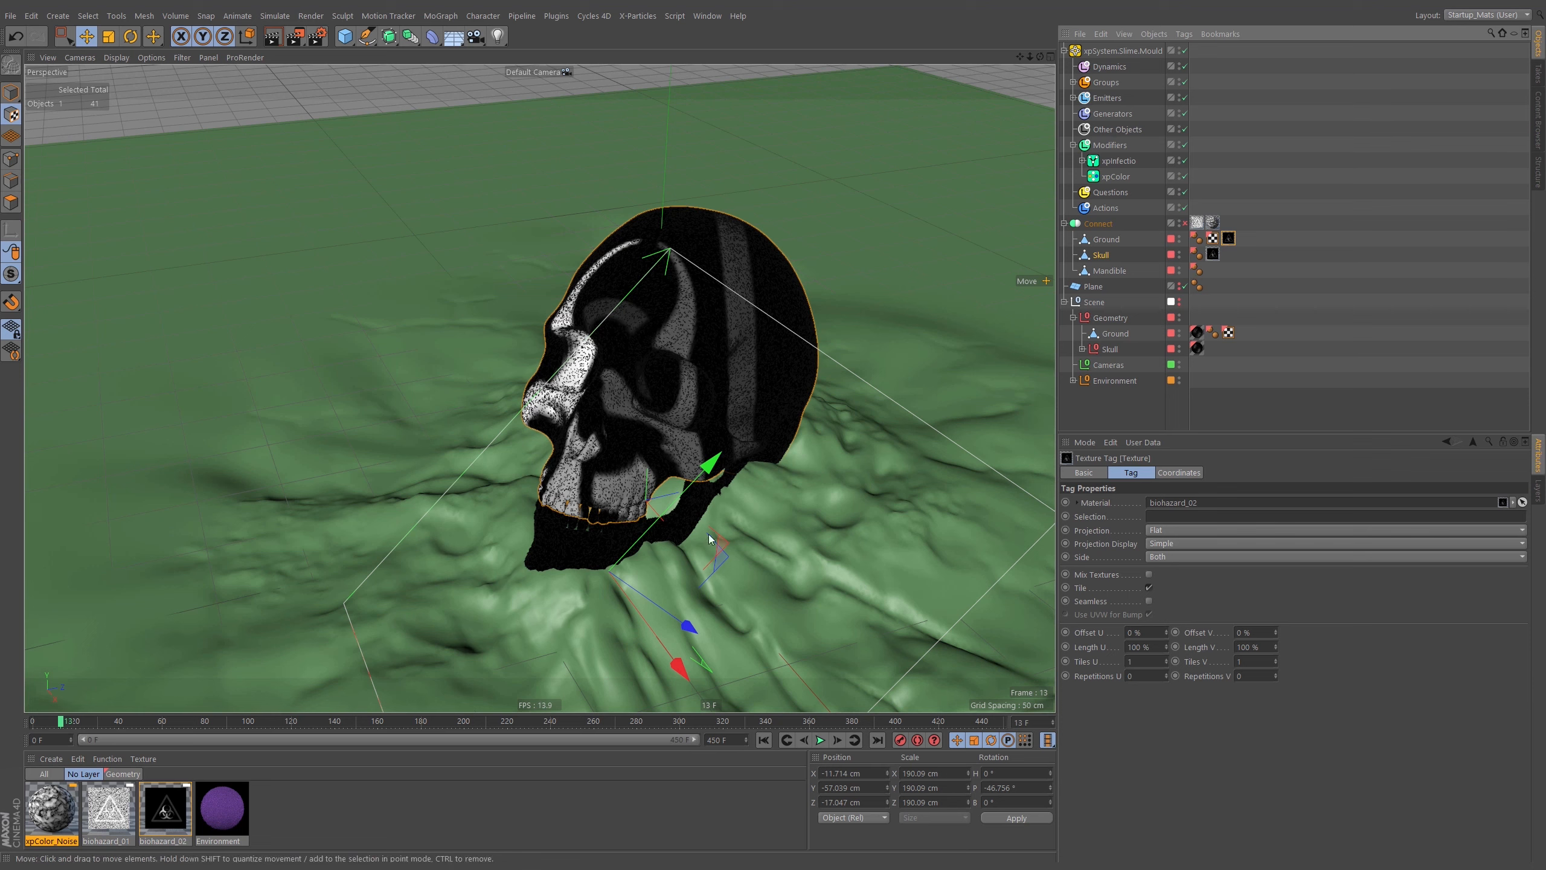
key(r)
click(1106, 240)
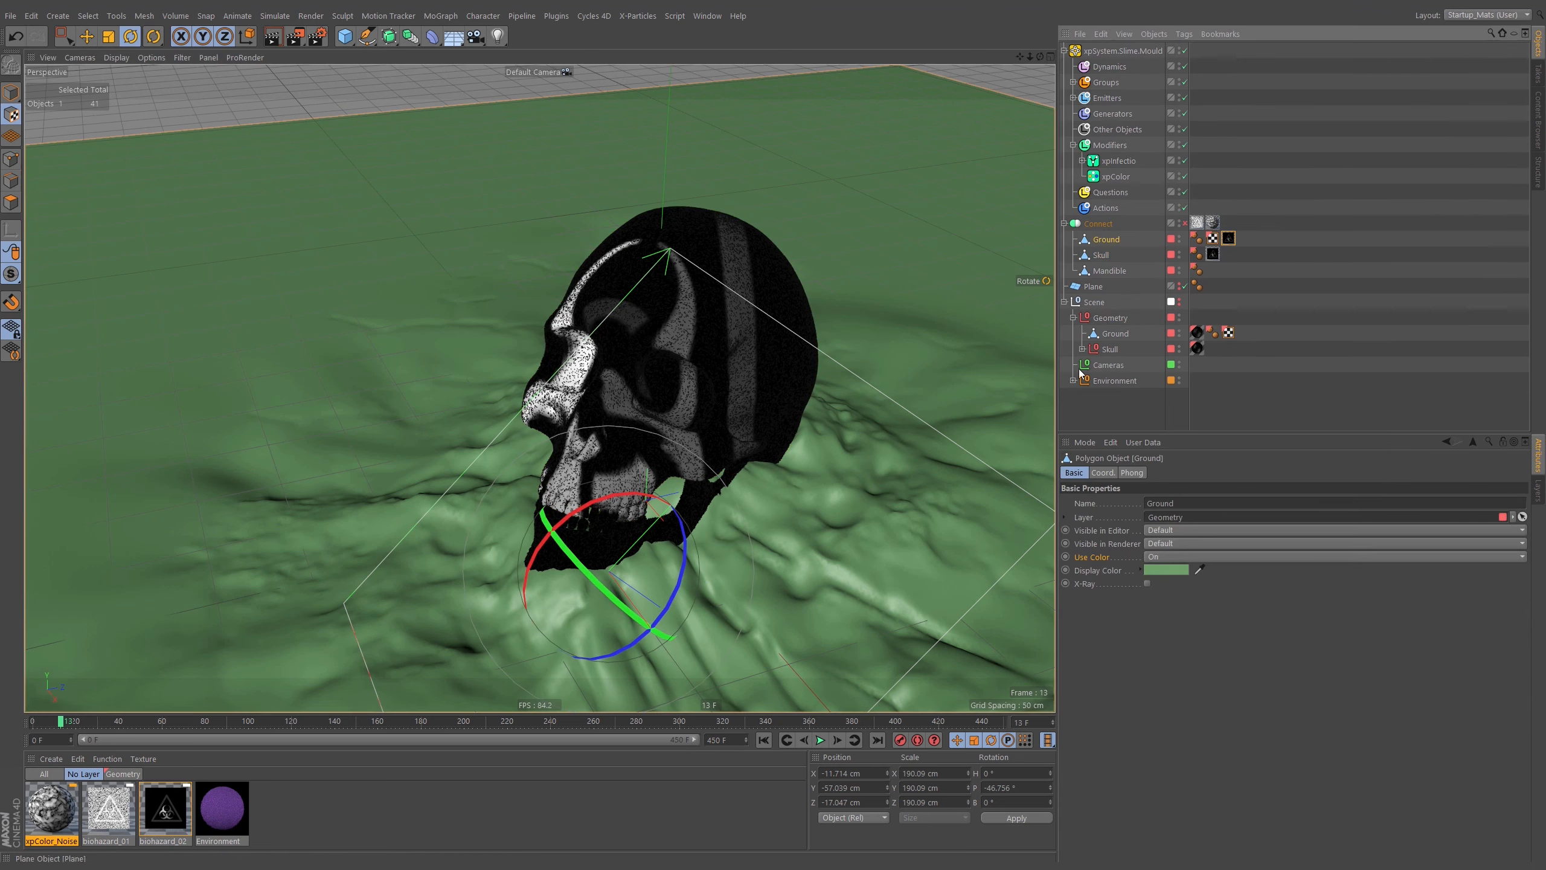
click(1166, 558)
click(1171, 589)
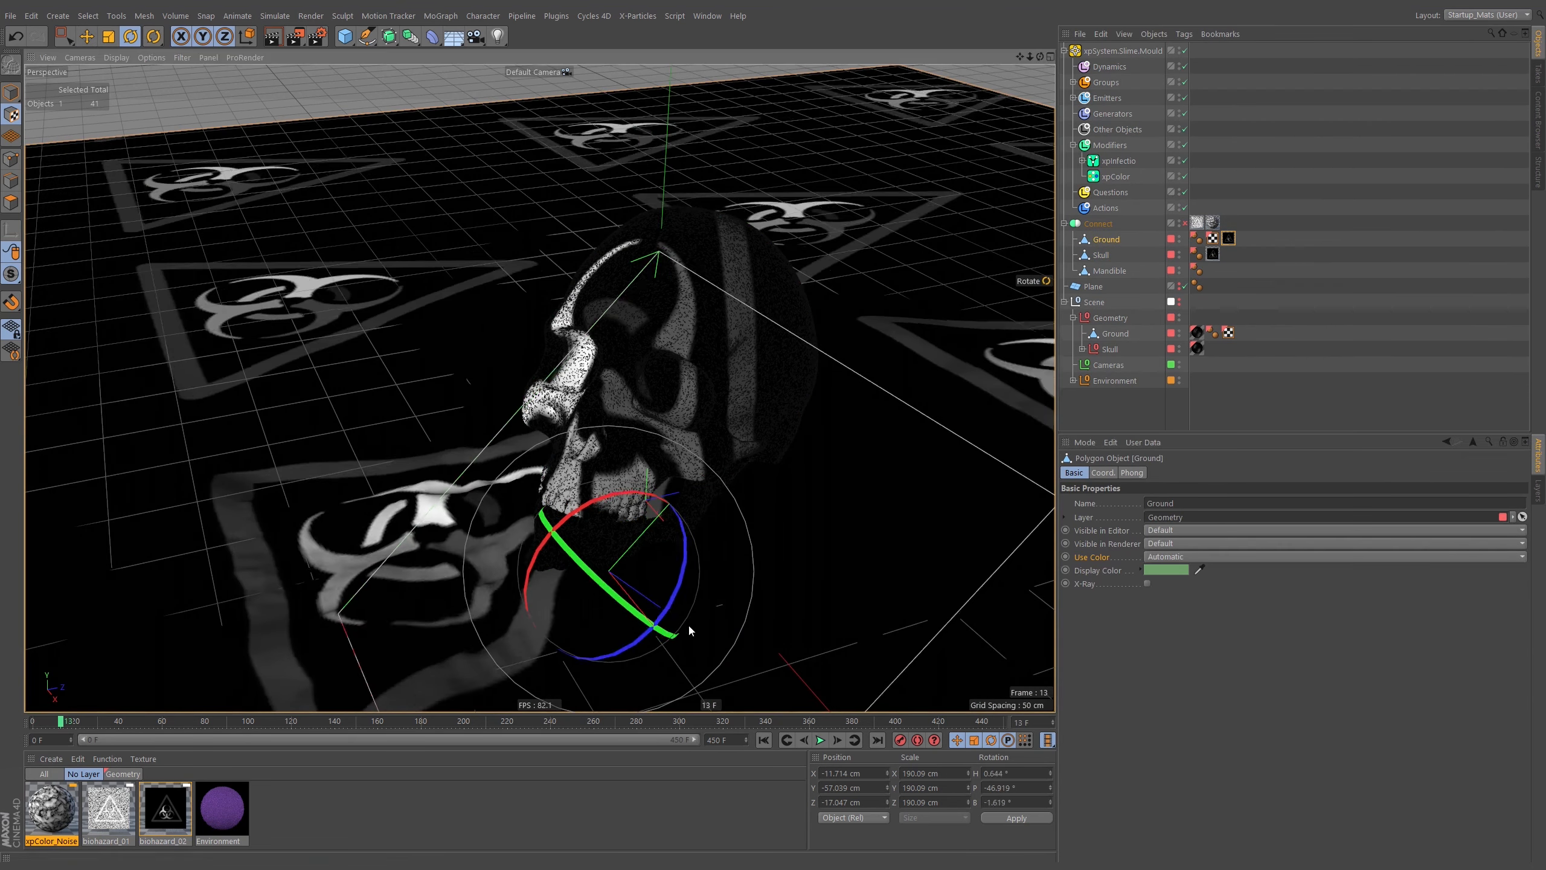
Reposition Ground's projection at about X -31, Y -1, Z 14 cm, rotated about 25°, -61°, -18°, and delete its checkered UVW tag
drag(689, 625, 733, 598)
drag(573, 536, 608, 492)
key(e)
drag(623, 635, 649, 558)
alt+drag(749, 437, 904, 347)
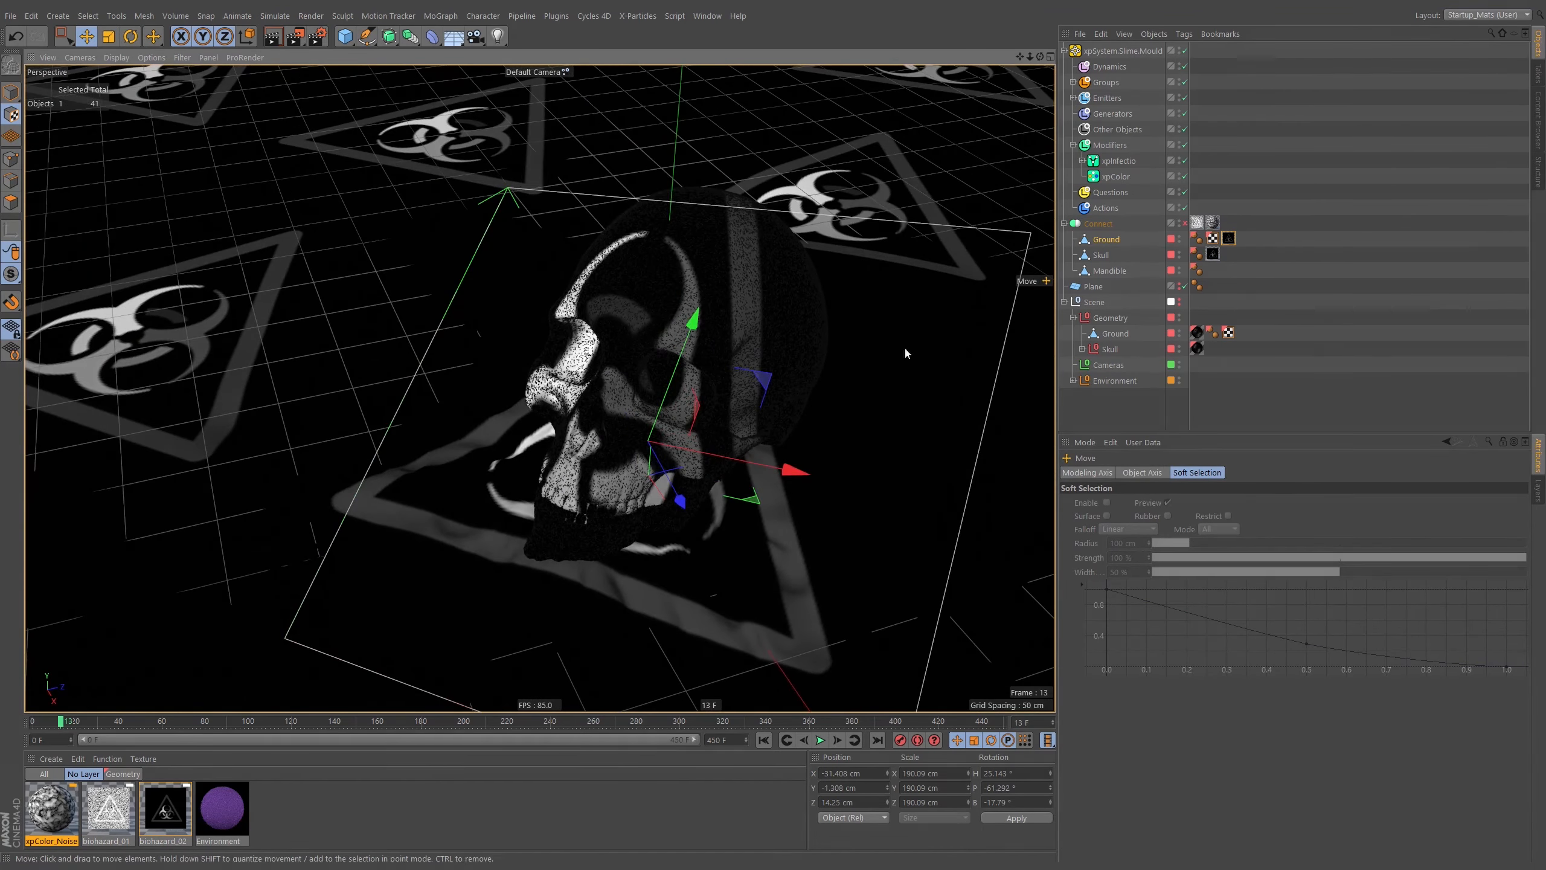
click(1213, 238)
key(Delete)
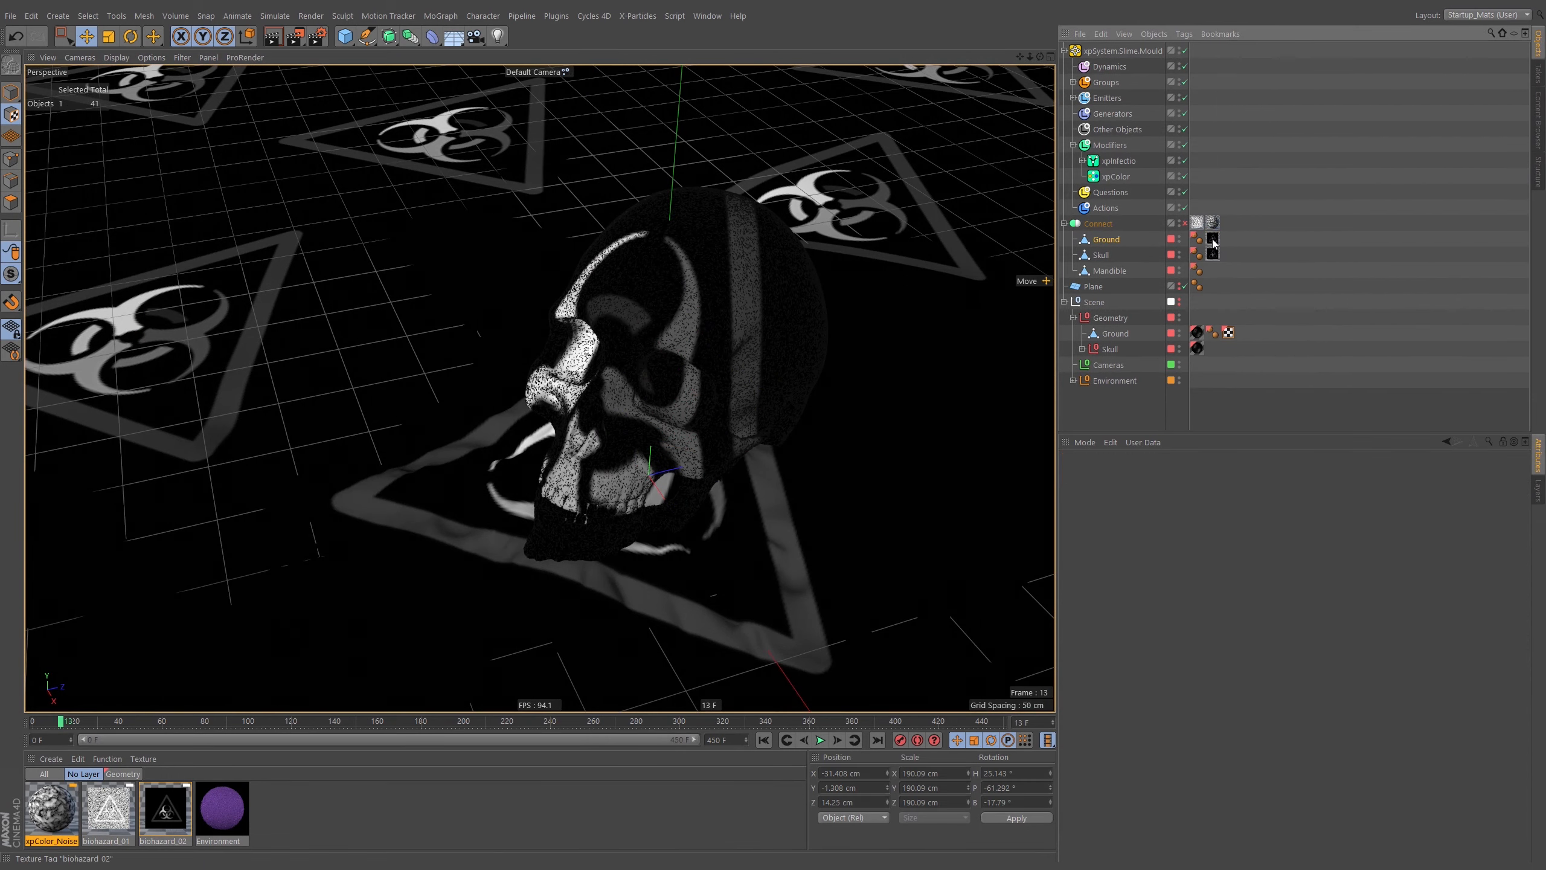
Copy the Skull's biohazard_02 texture tag to the Mandible and generate UVW coordinates from the Ground, Skull and Mandible tags
click(1214, 255)
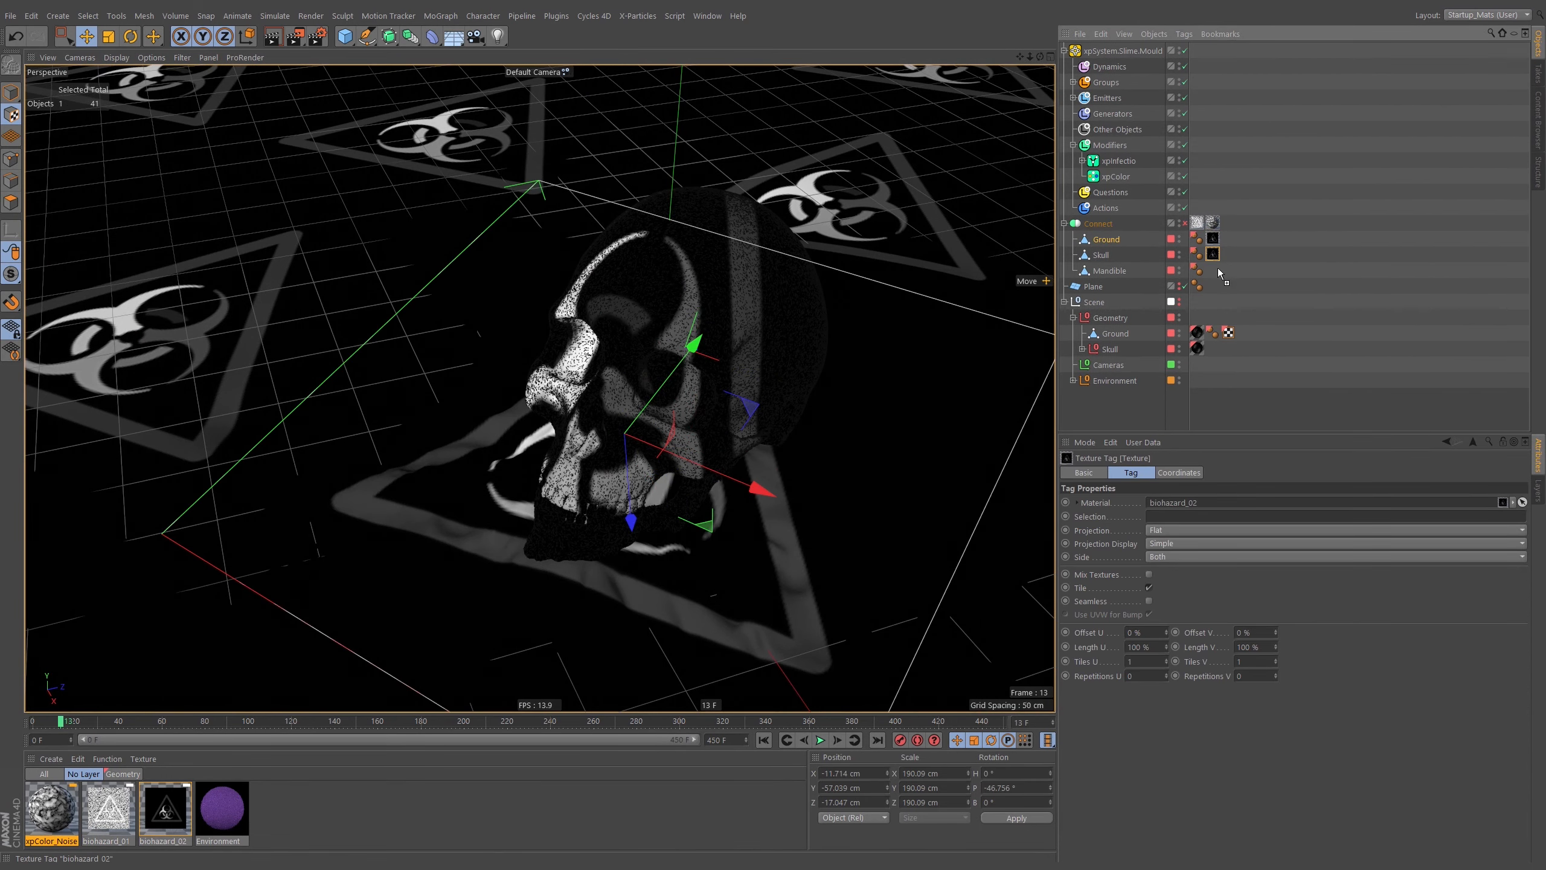
ctrl+drag(1216, 270, 1216, 270)
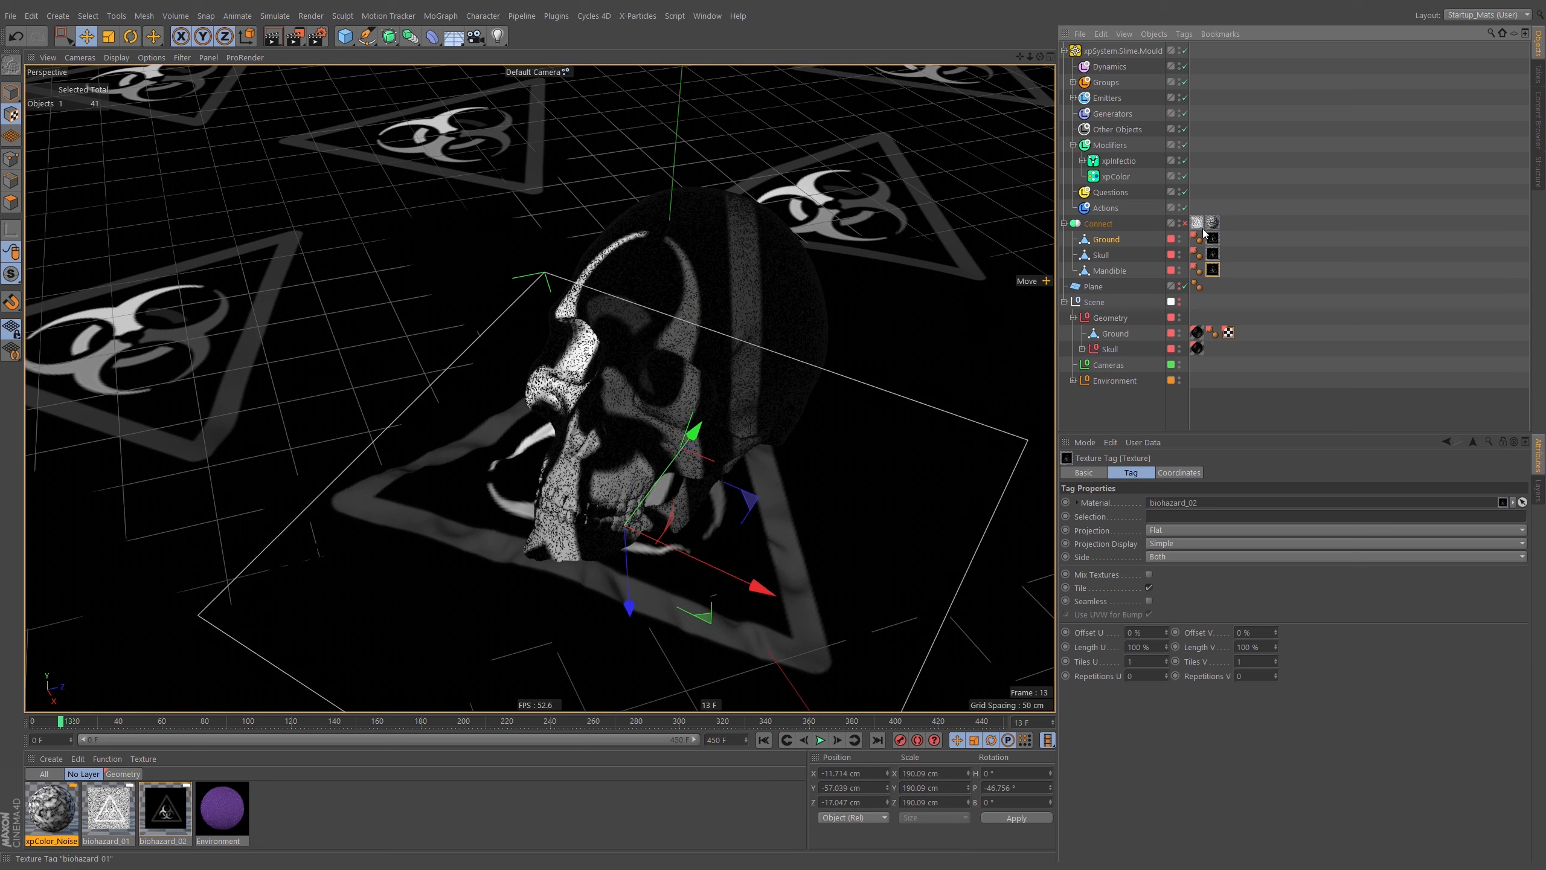
click(1212, 241)
shift+click(1214, 269)
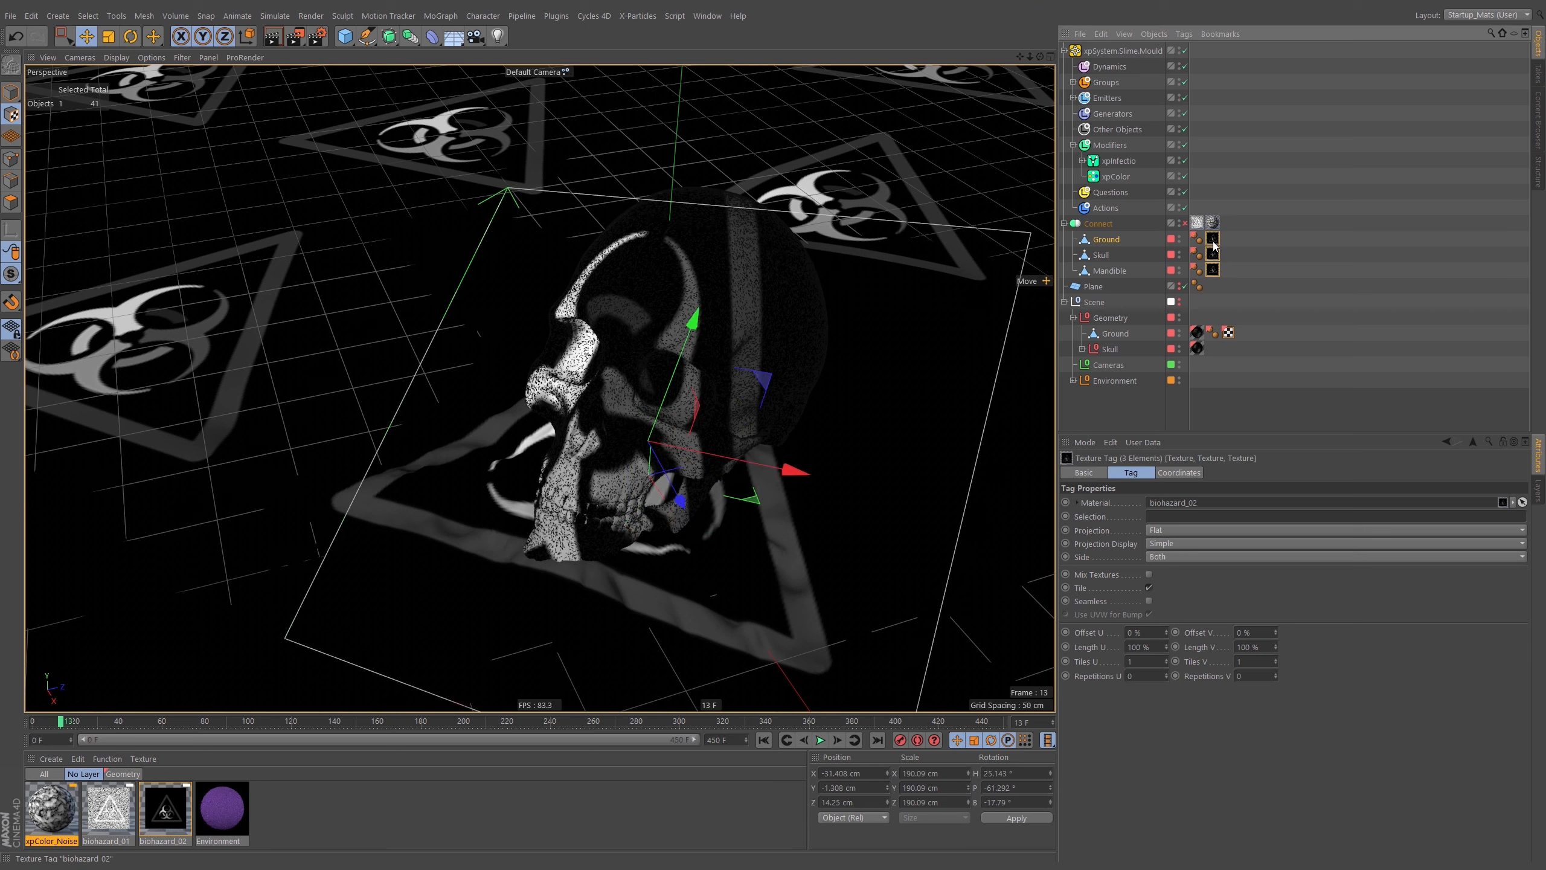
right_click(1214, 245)
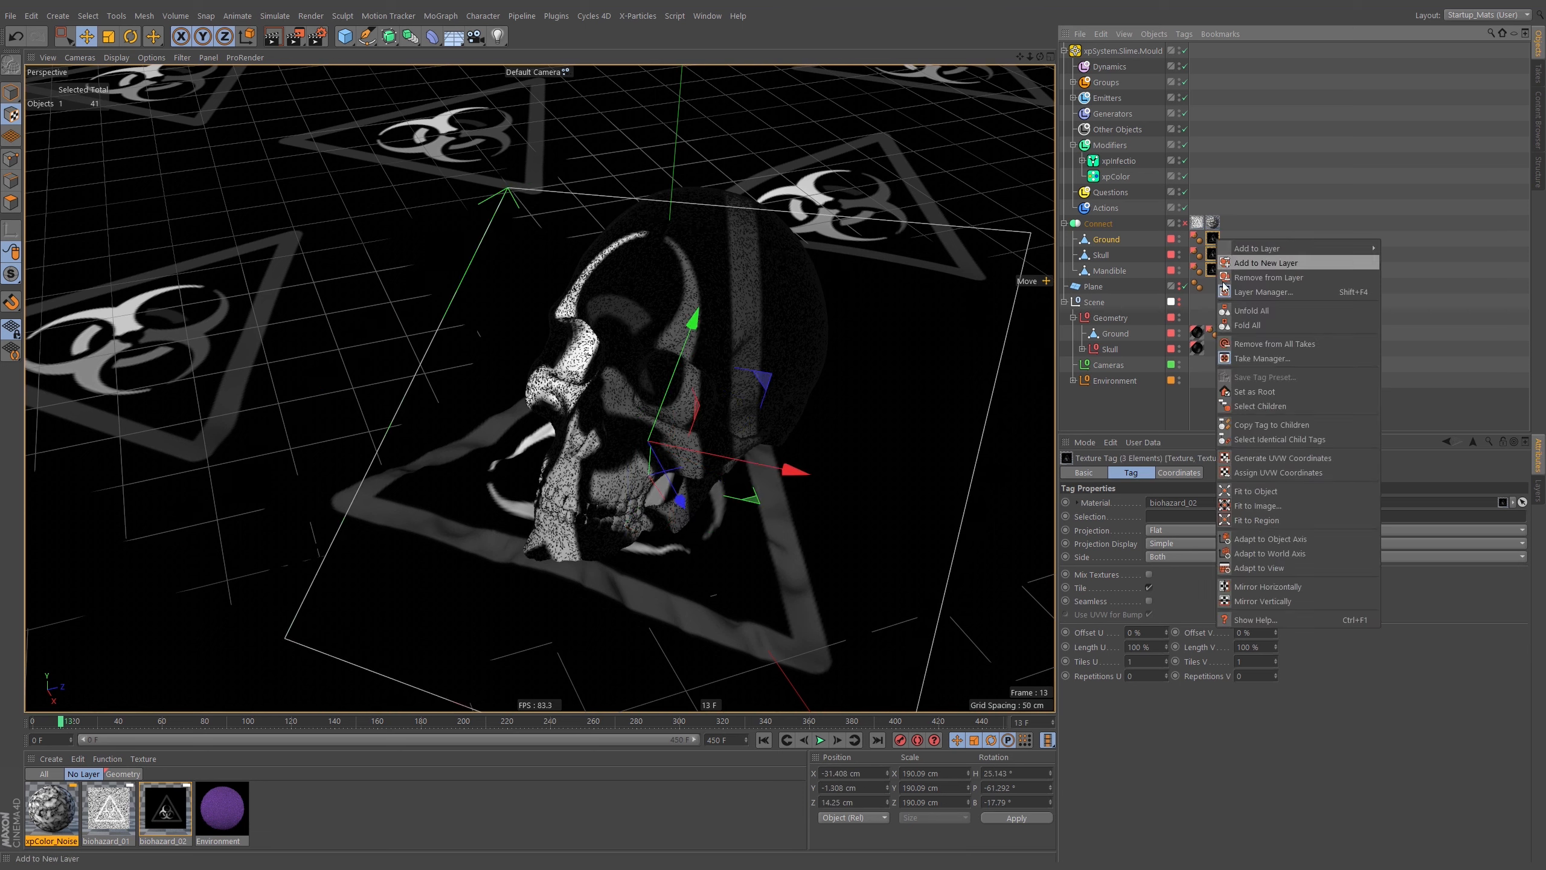
click(1255, 458)
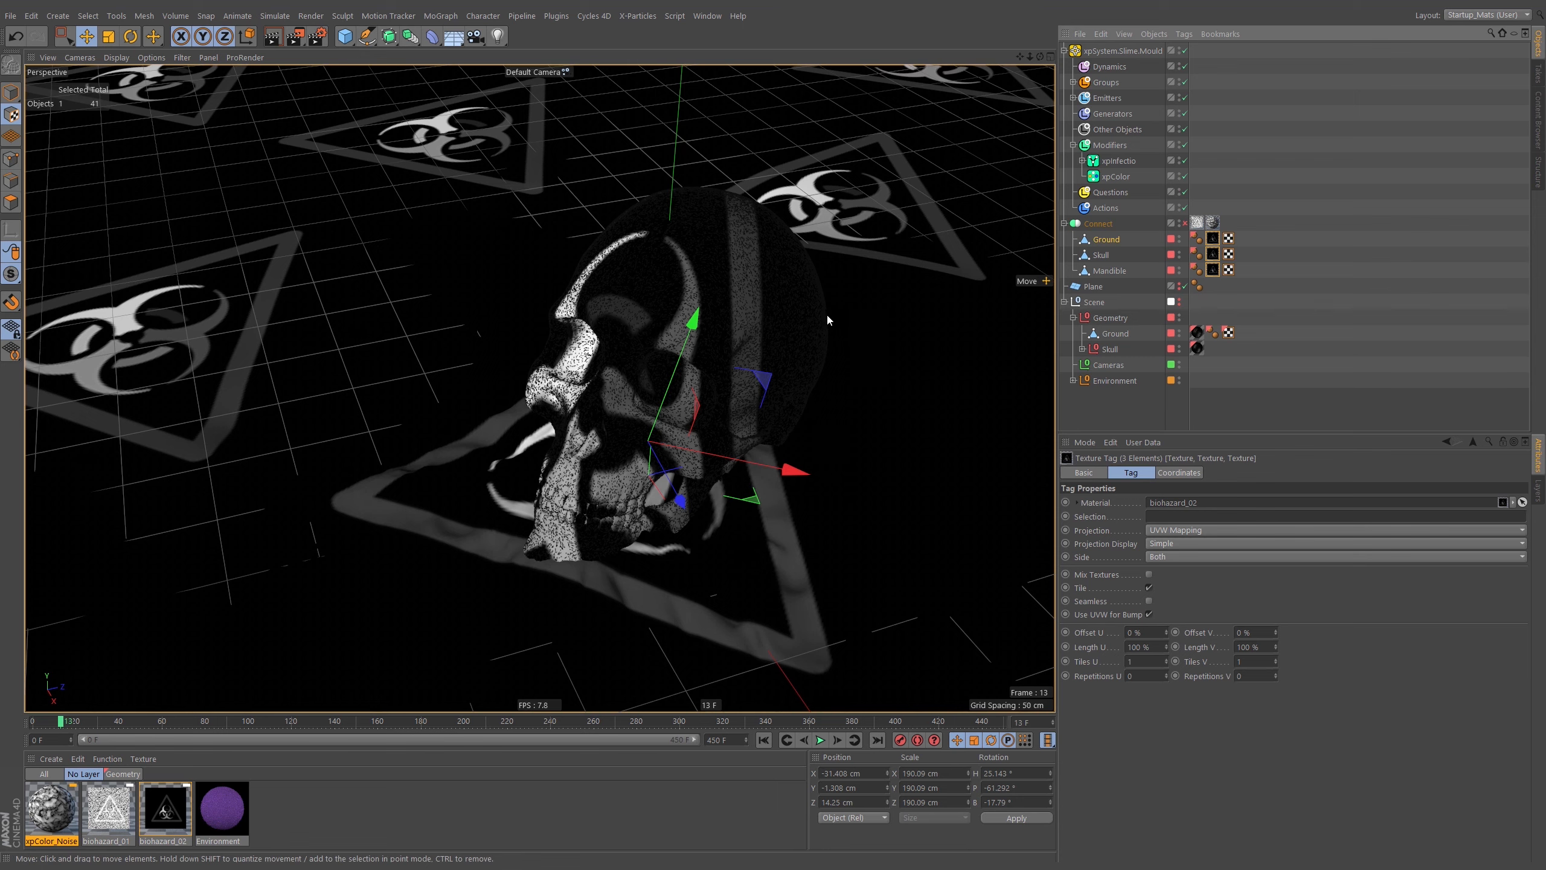
Delete the biohazard_02 texture tags from Ground, Skull and Mandible, and select Connect's Noise_Texture tag
alt+drag(826, 312, 753, 351)
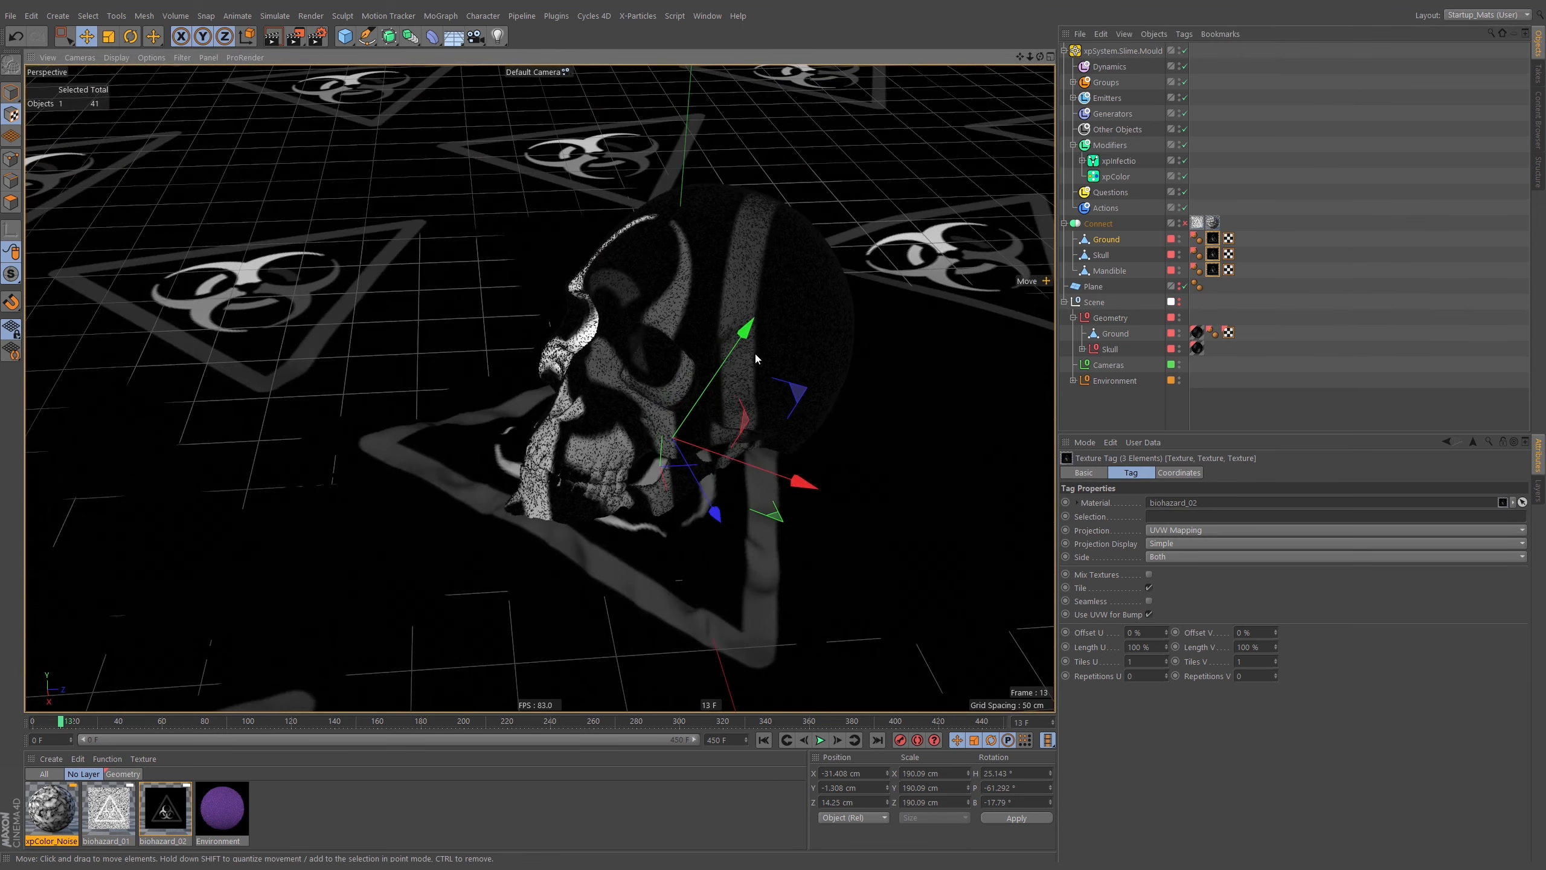
key(Delete)
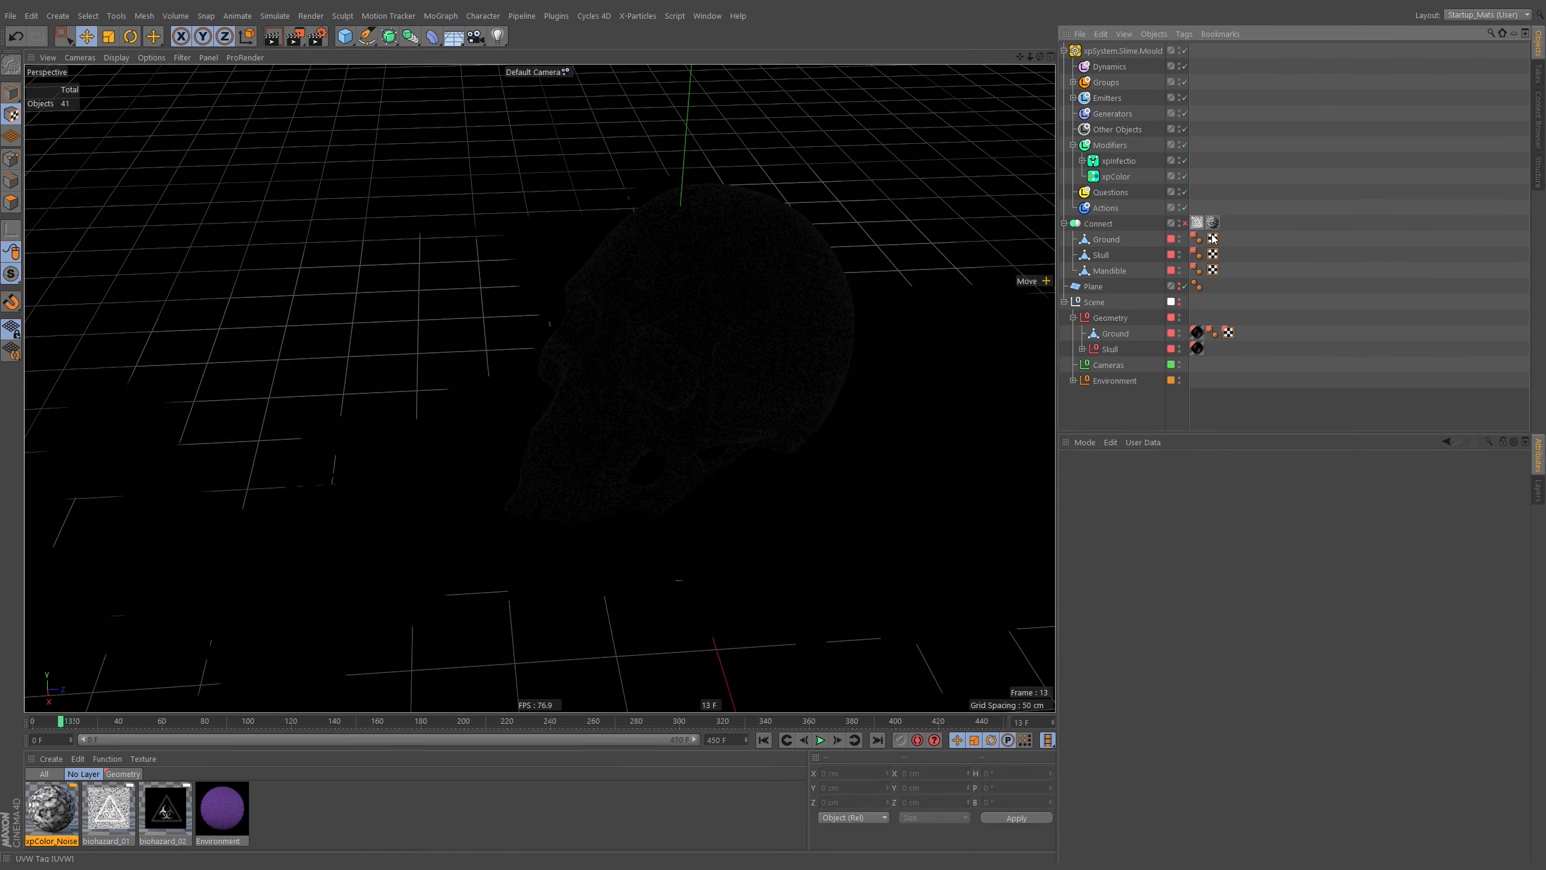
click(1213, 223)
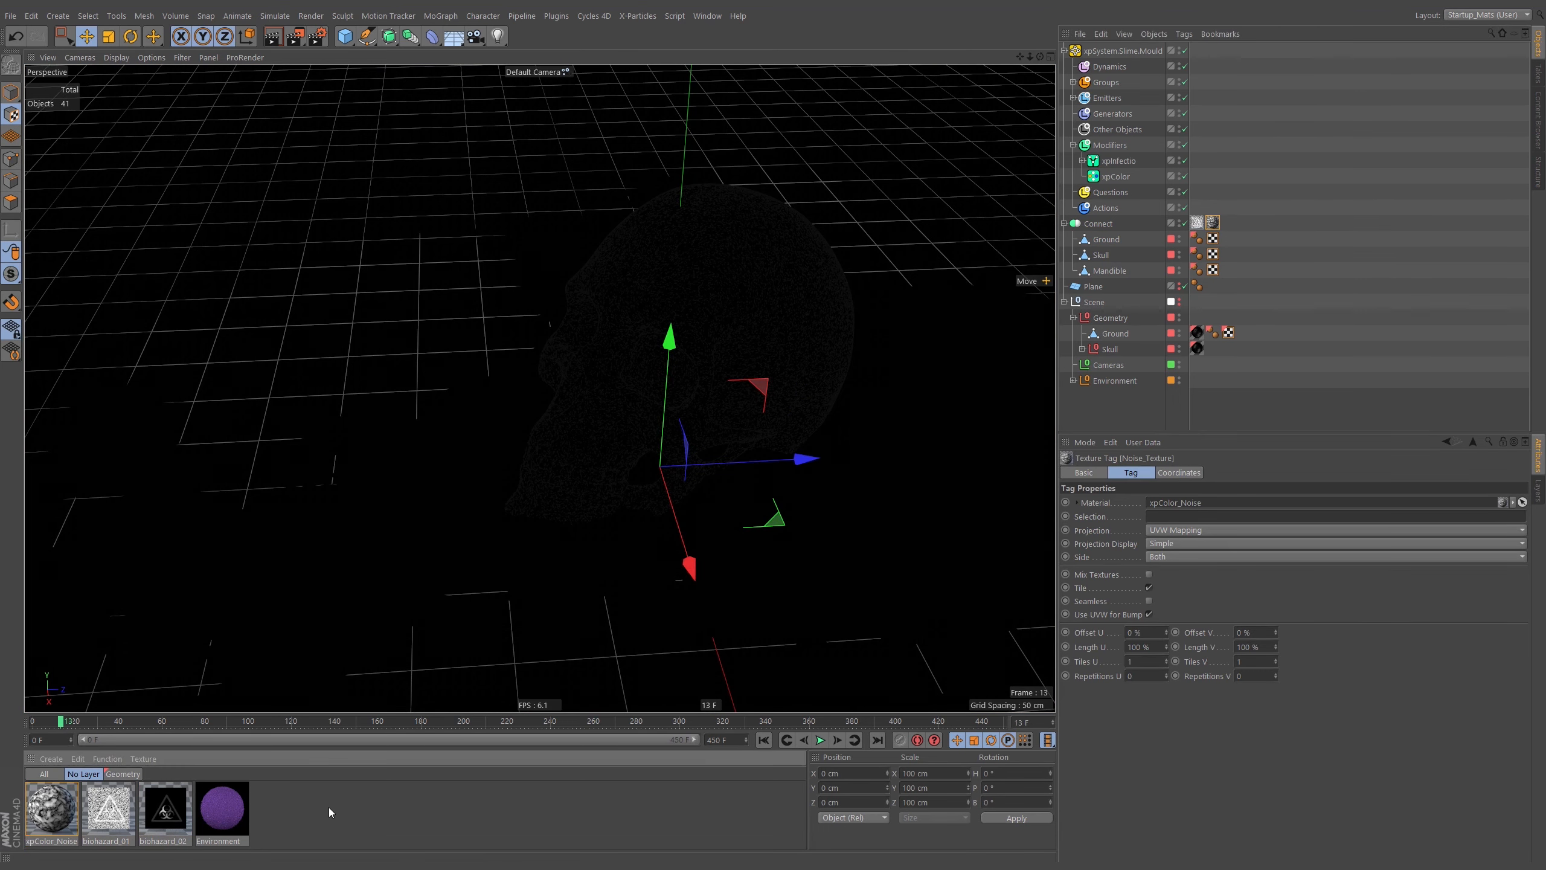
Create a new material Mat with a Noise shader as its color texture and assign it to Connect's Noise_Texture tag
double_click(329, 807)
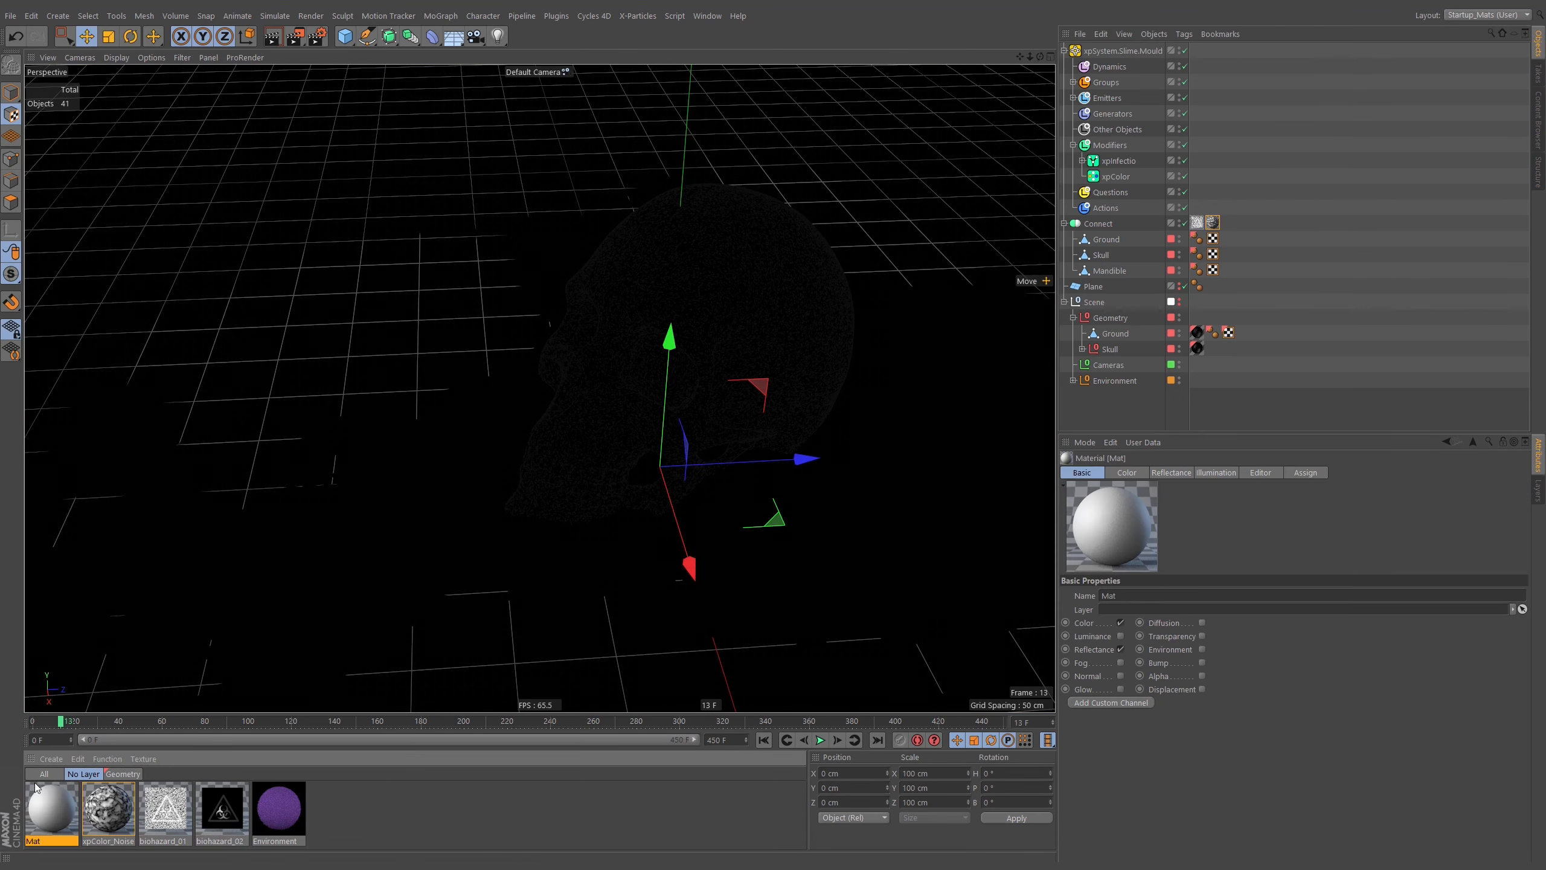
double_click(52, 810)
click(351, 215)
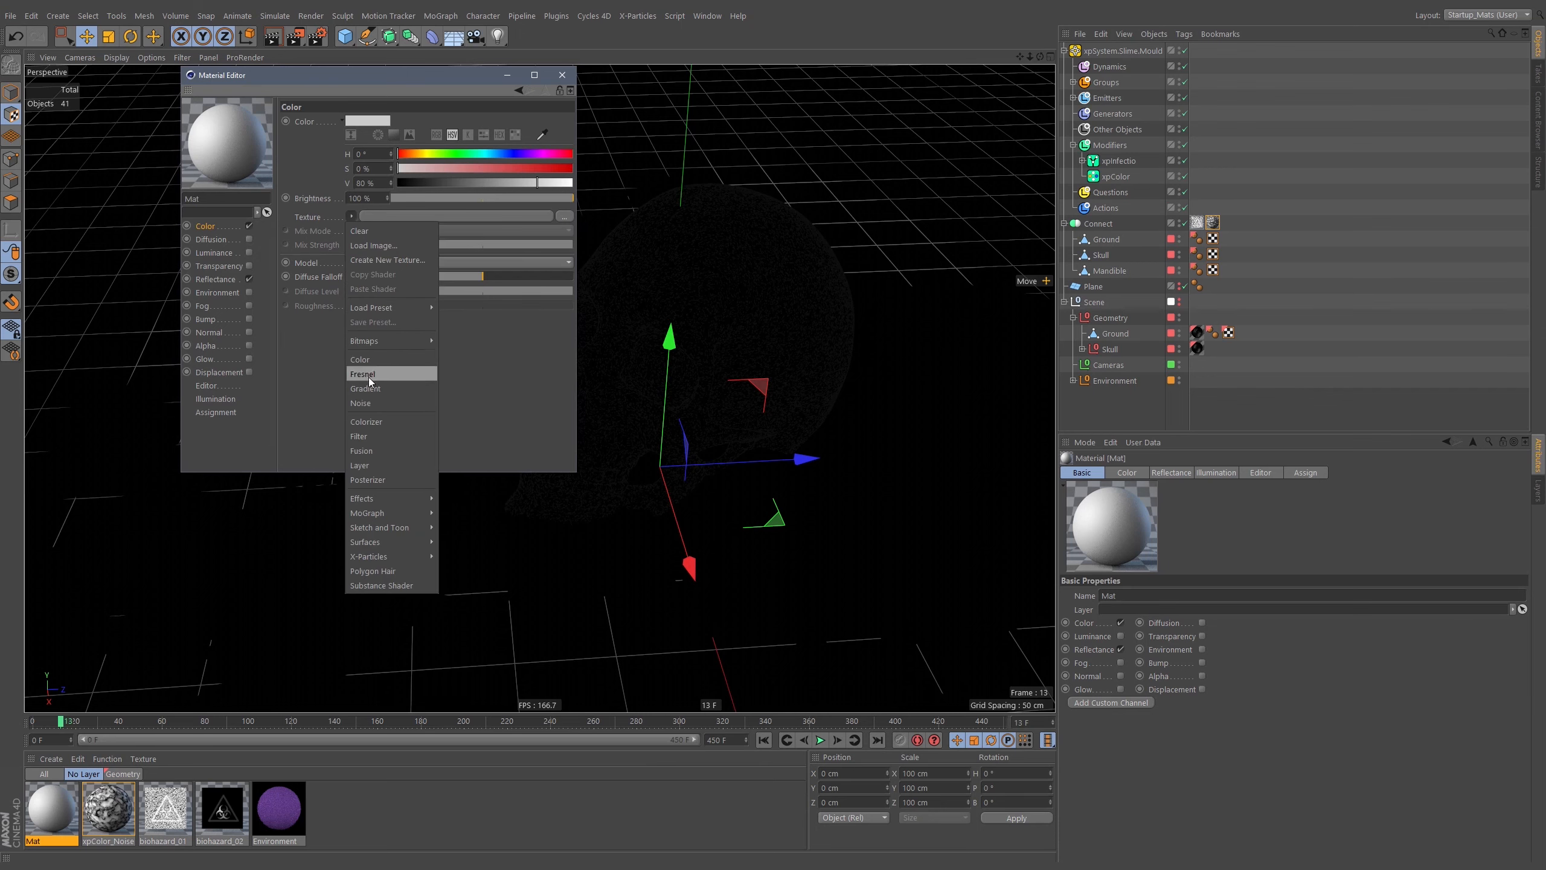
click(372, 387)
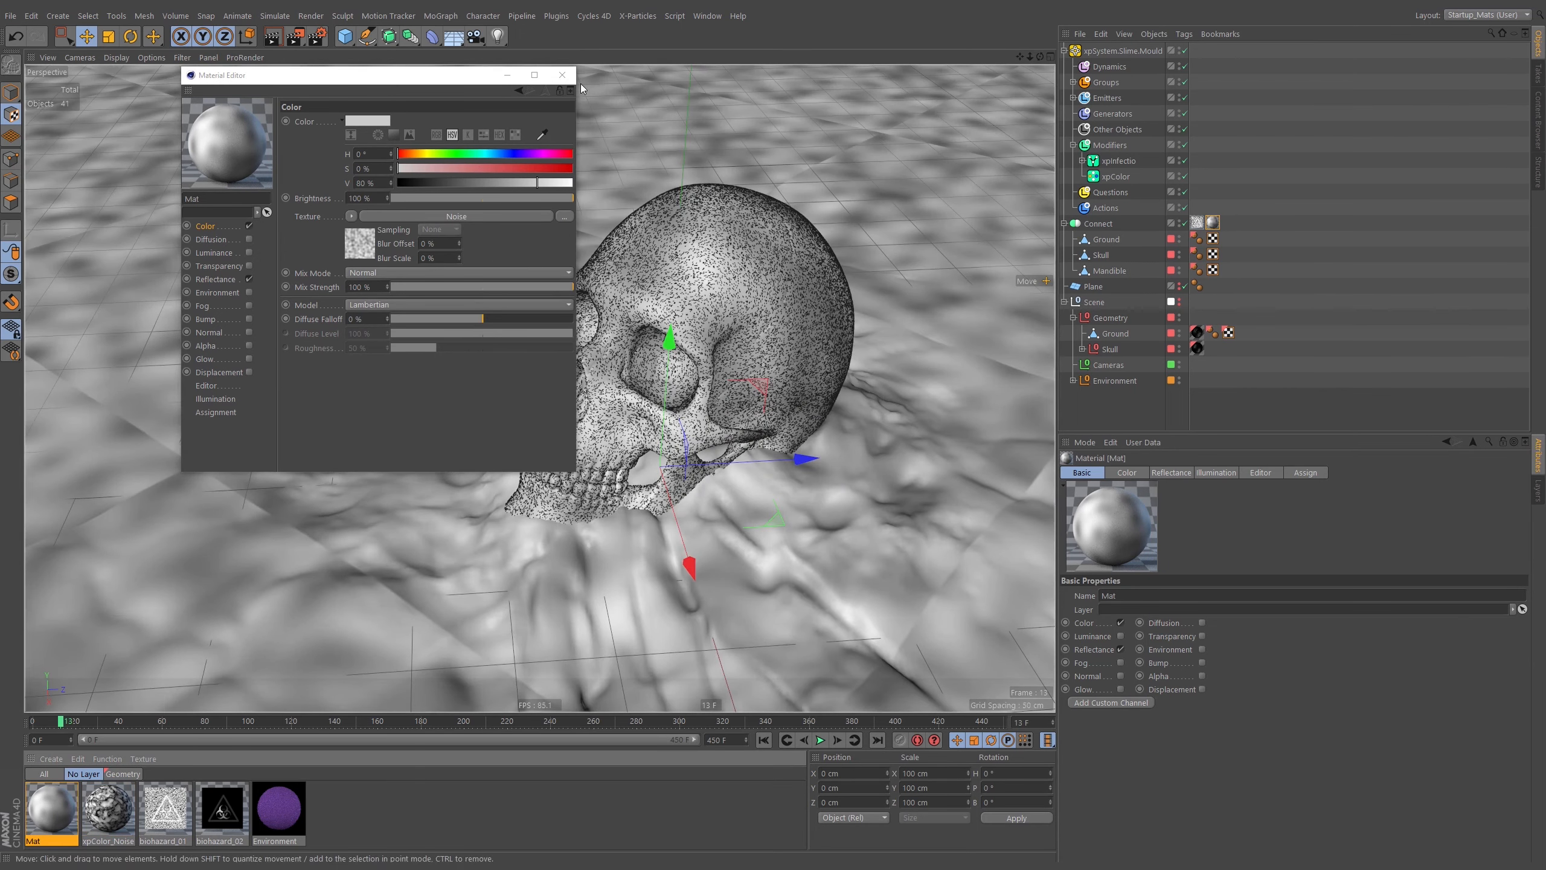
click(562, 74)
alt+drag(567, 163, 722, 274)
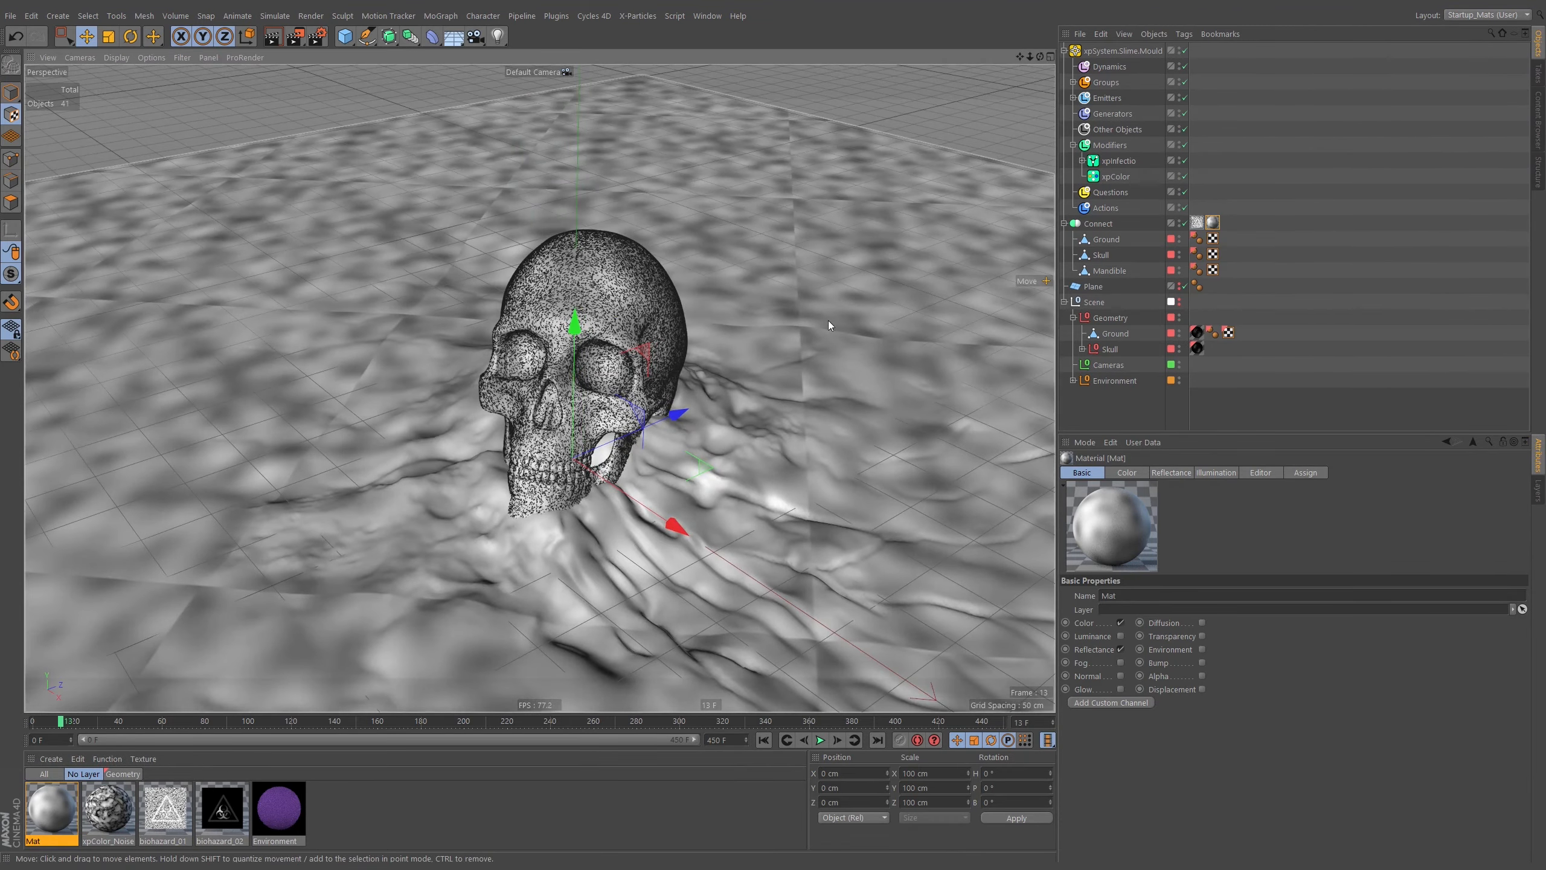
alt+drag(627, 355, 791, 316)
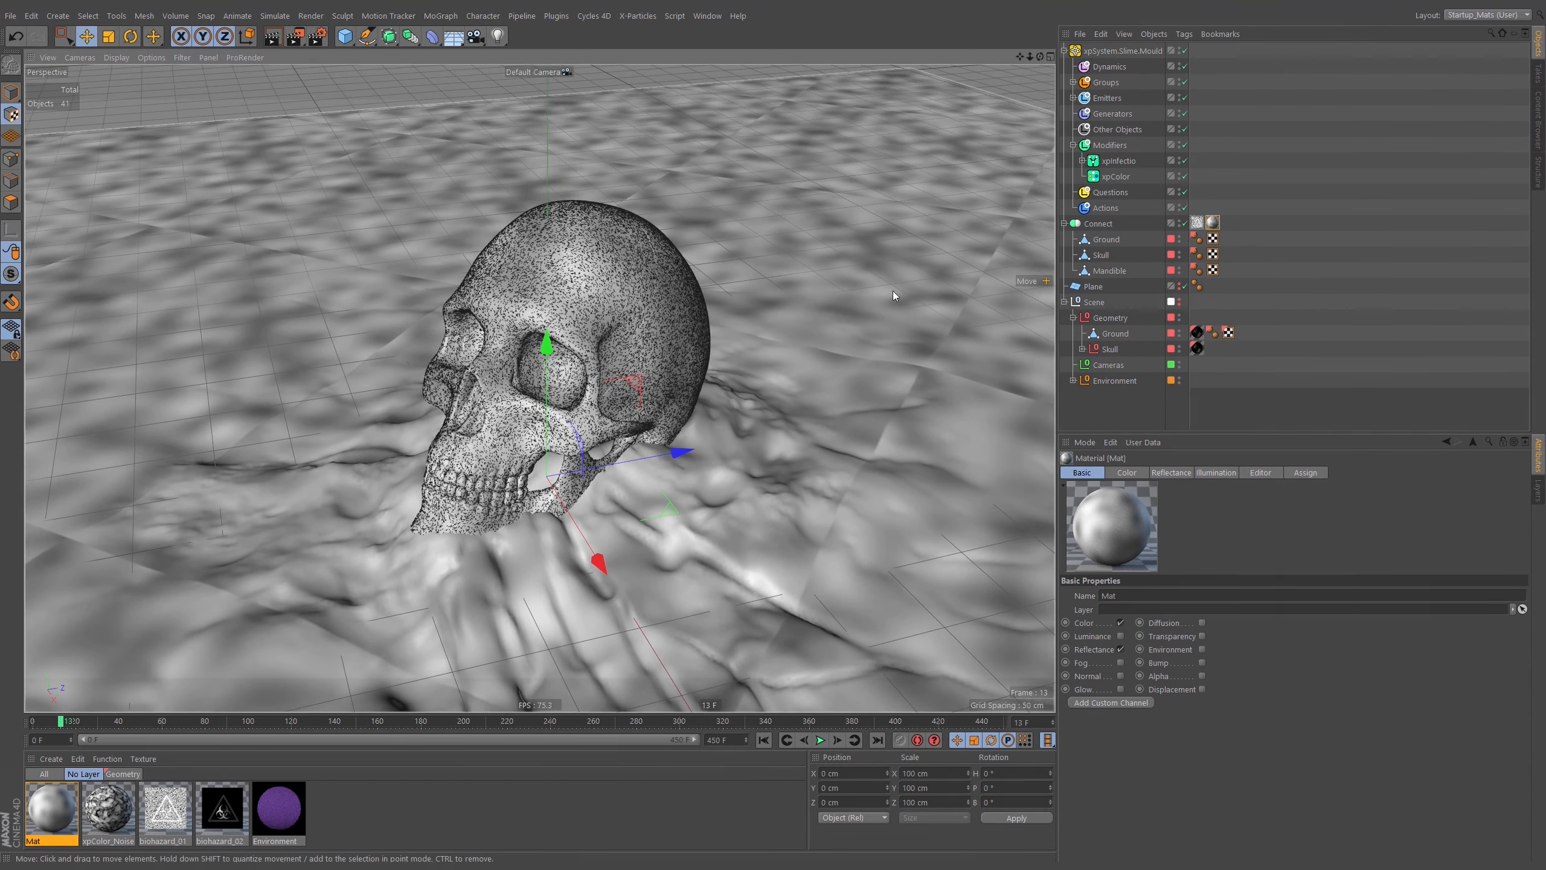
Increase the contrast of Mat's Noise shader to form distinct black and white patches
click(1199, 223)
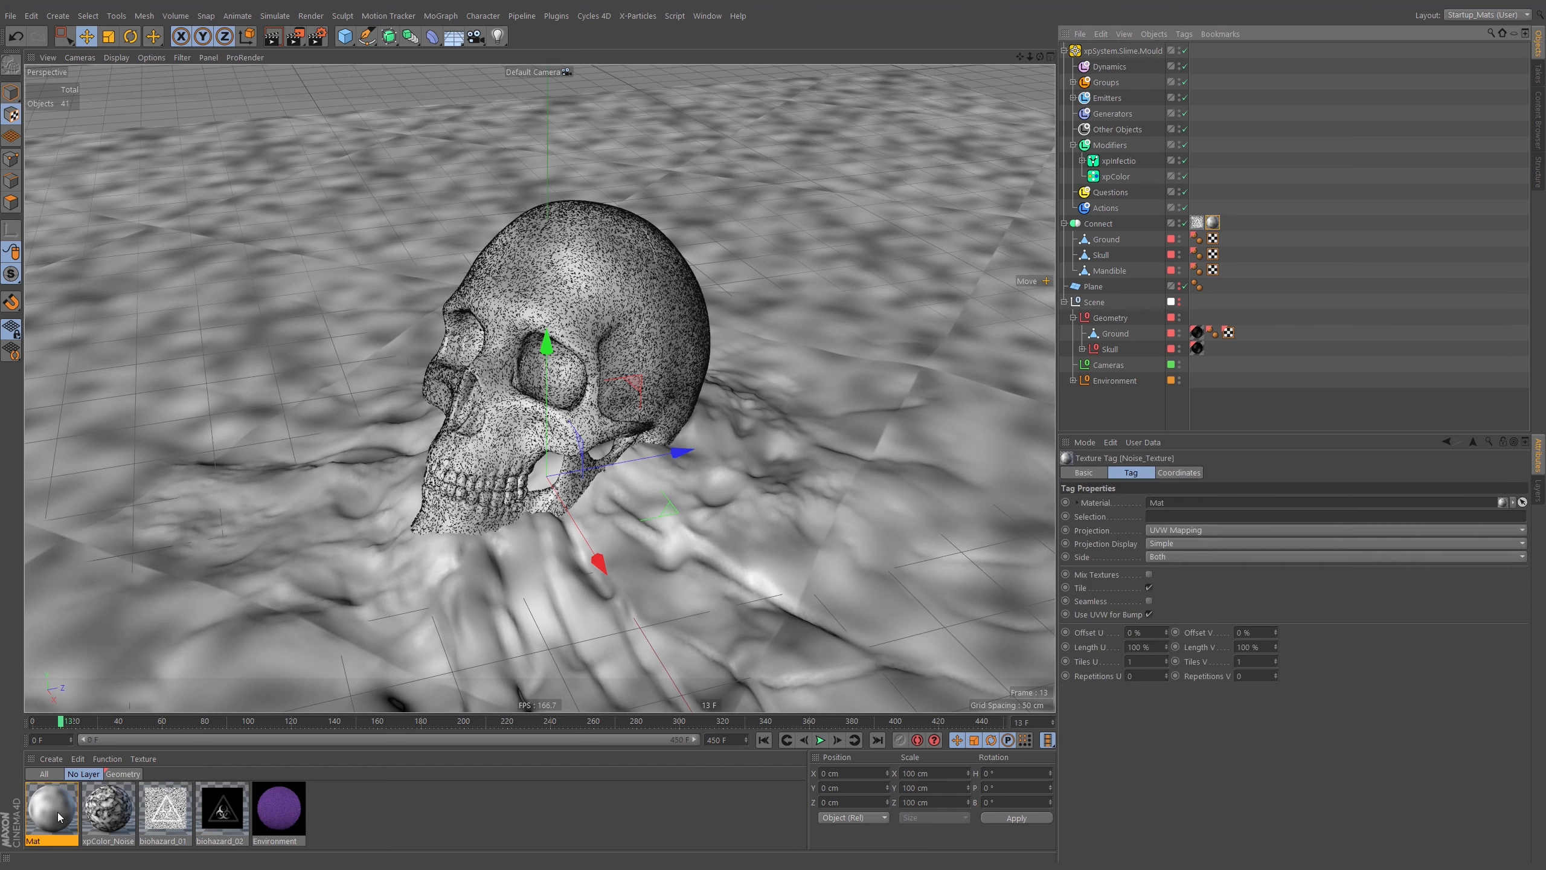
double_click(52, 810)
click(358, 252)
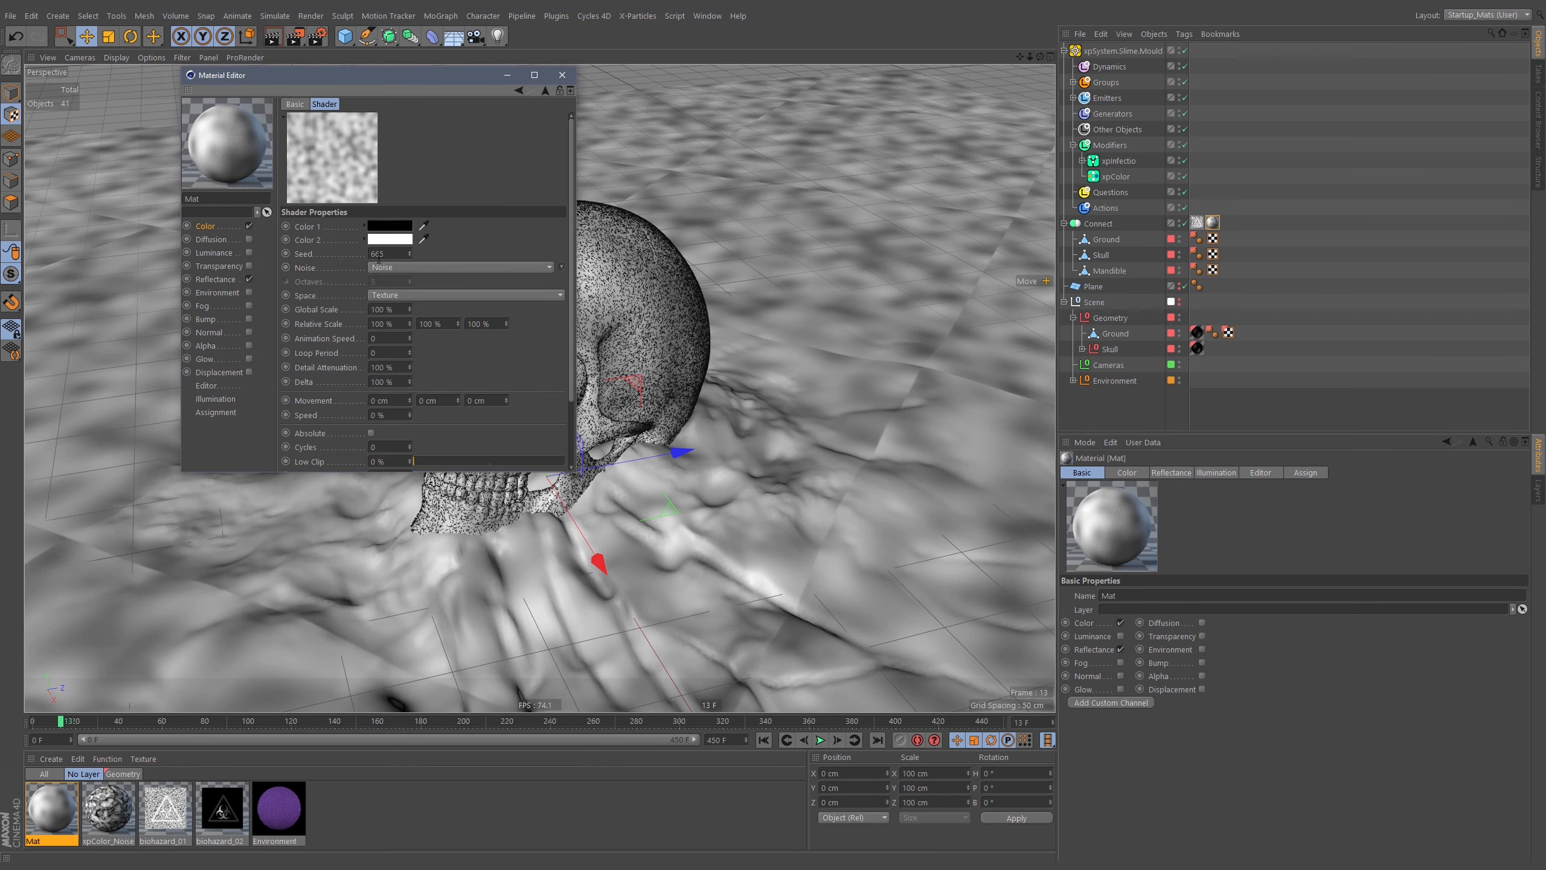
scroll(487, 458, down, 1)
mouse_move(473, 459)
mouse_down()
mouse_move(477, 446)
mouse_move(496, 459)
mouse_up()
click(505, 457)
click(562, 75)
alt+drag(913, 323, 953, 326)
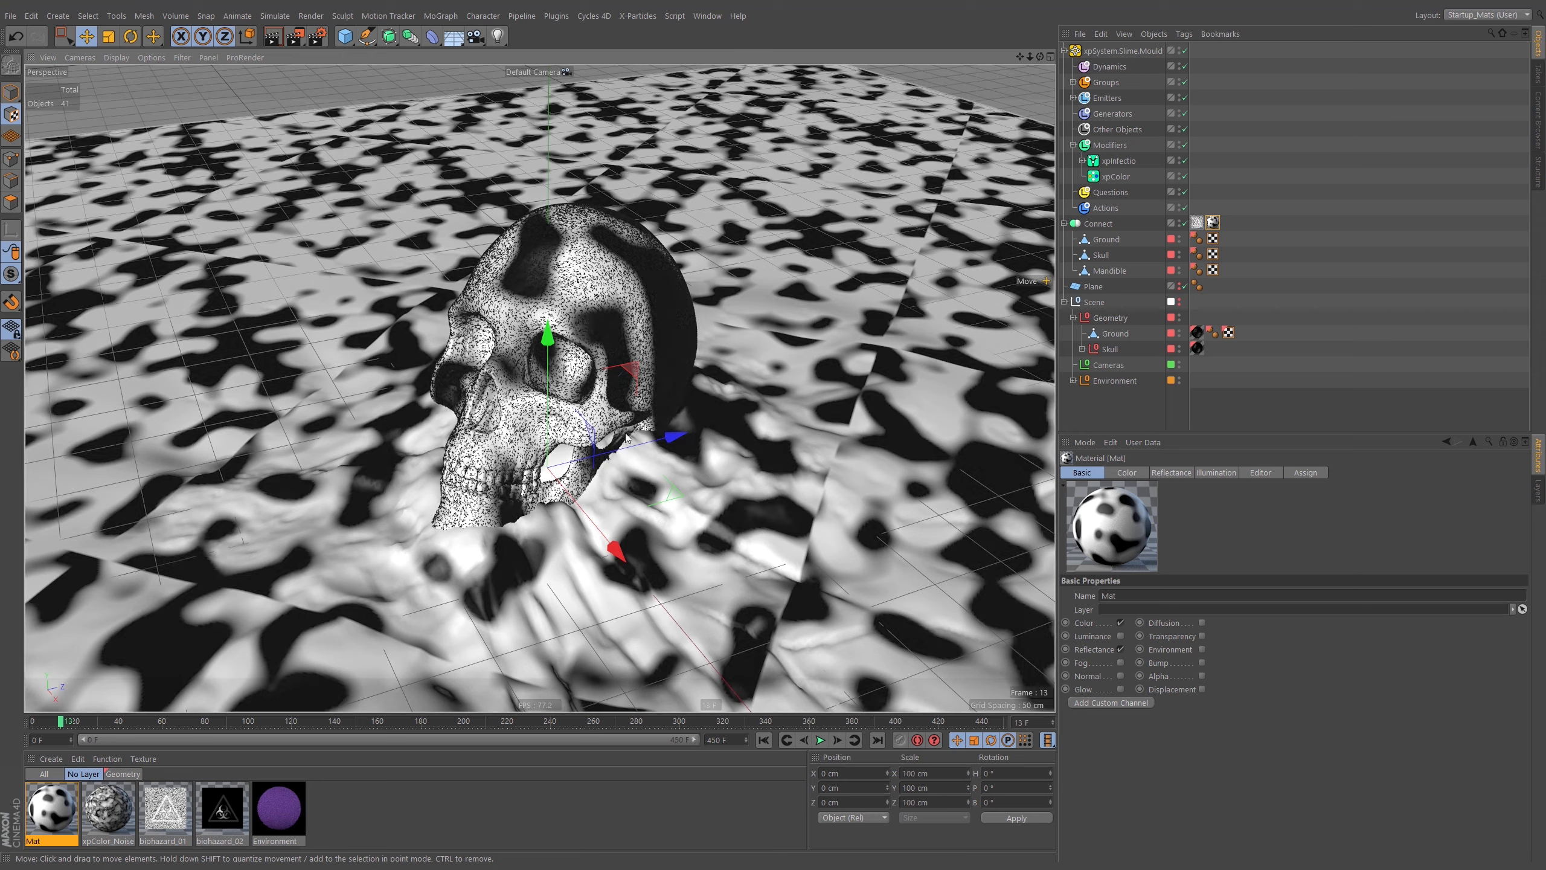
mouse_move(643, 465)
alt+mouse_down()
mouse_move(667, 319)
mouse_move(619, 476)
alt+mouse_up()
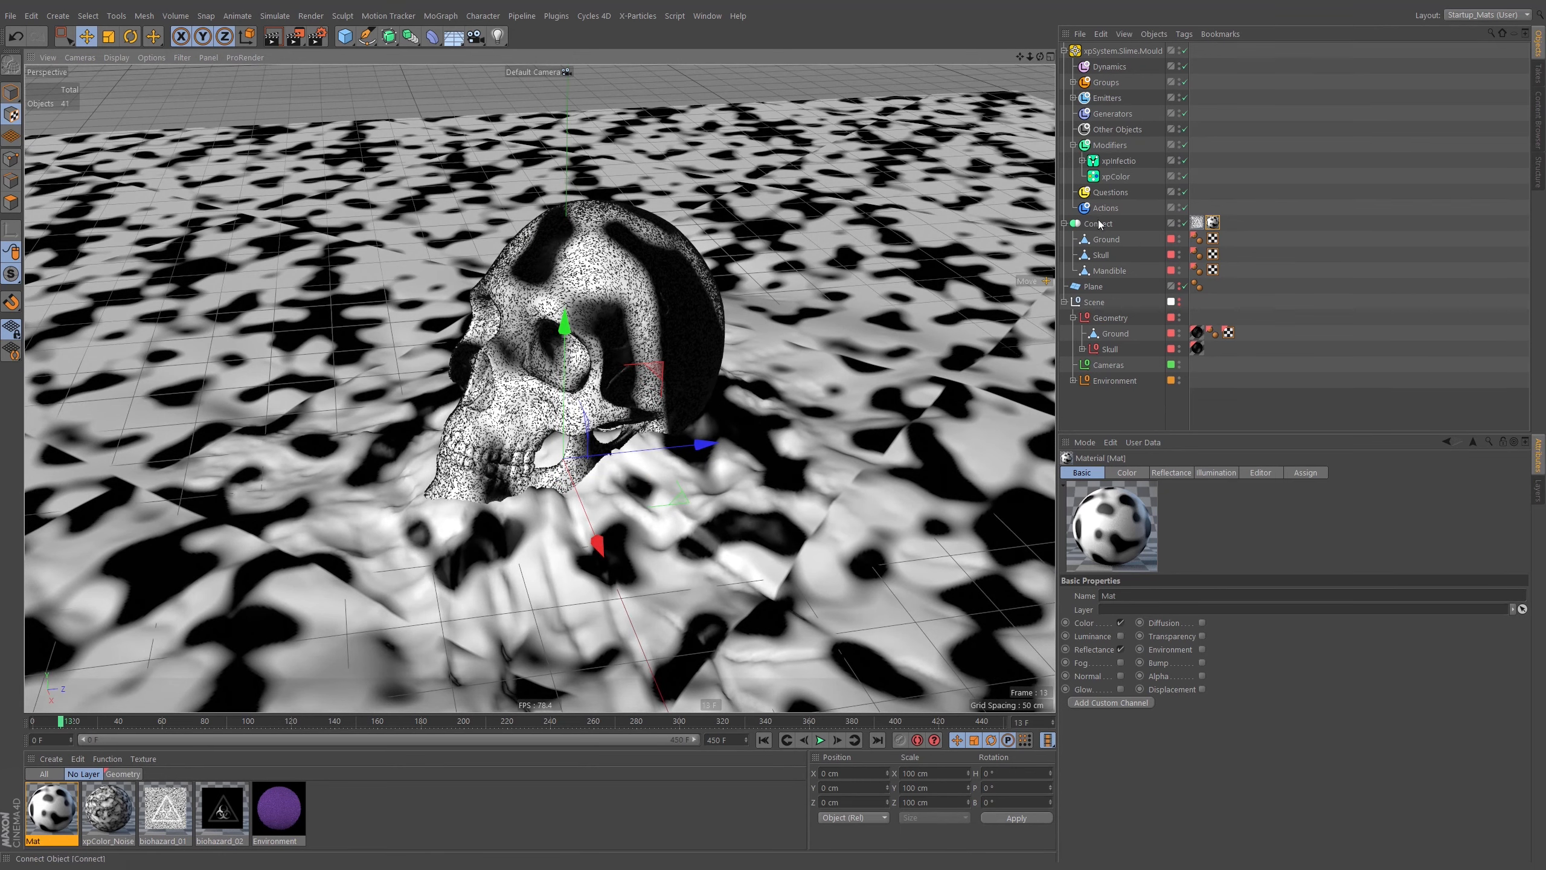
Reveal the objects under Emitters and Modifiers and examine the xpColor modifier's texture tag settings
click(1074, 145)
click(1073, 97)
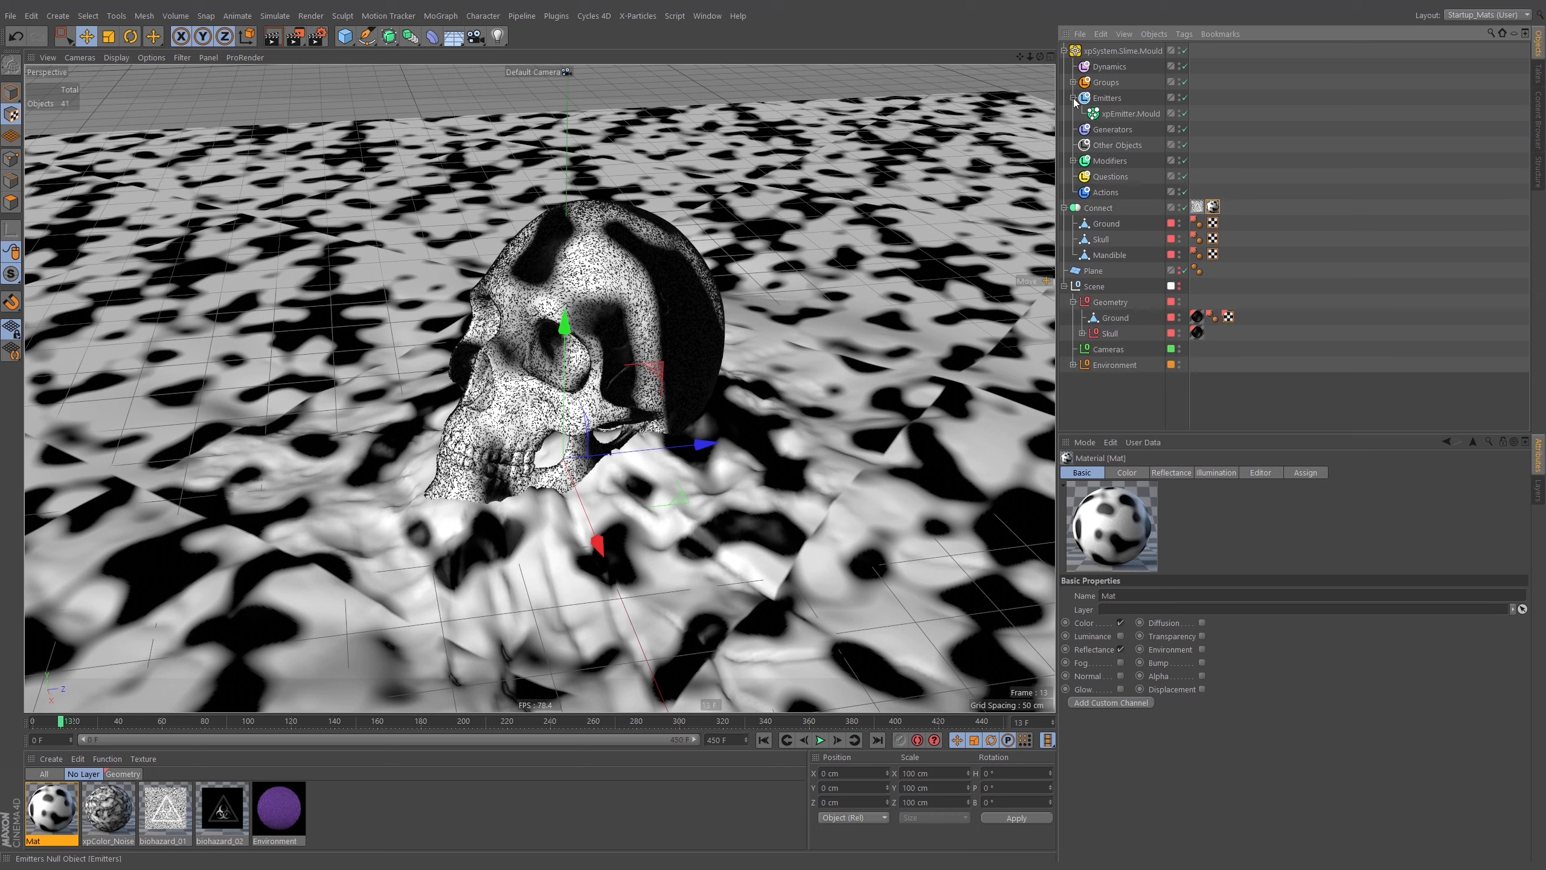
click(1073, 161)
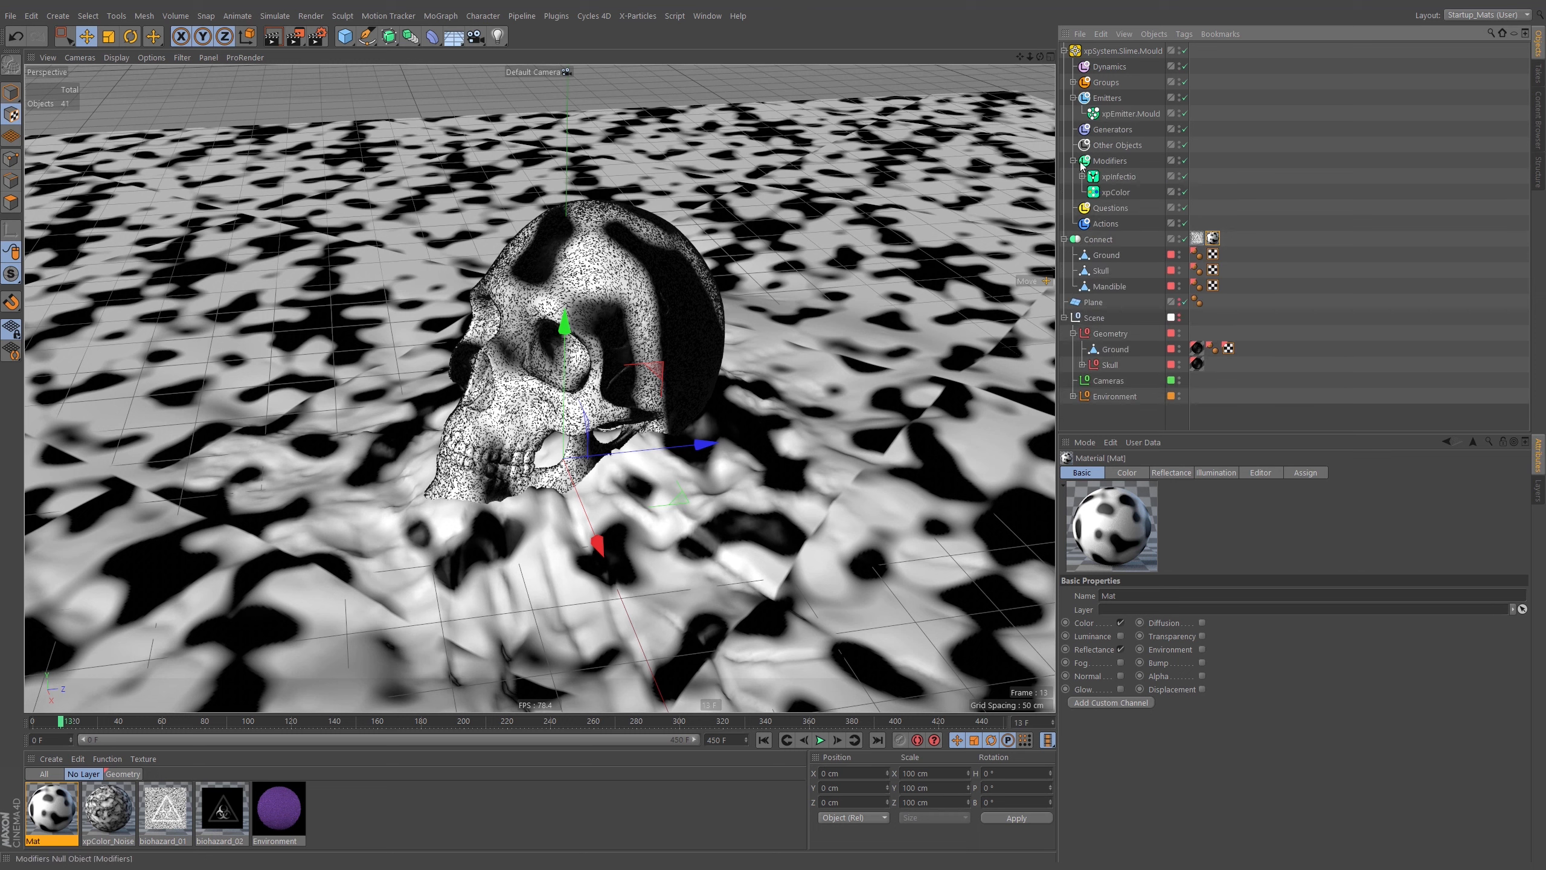
click(1114, 191)
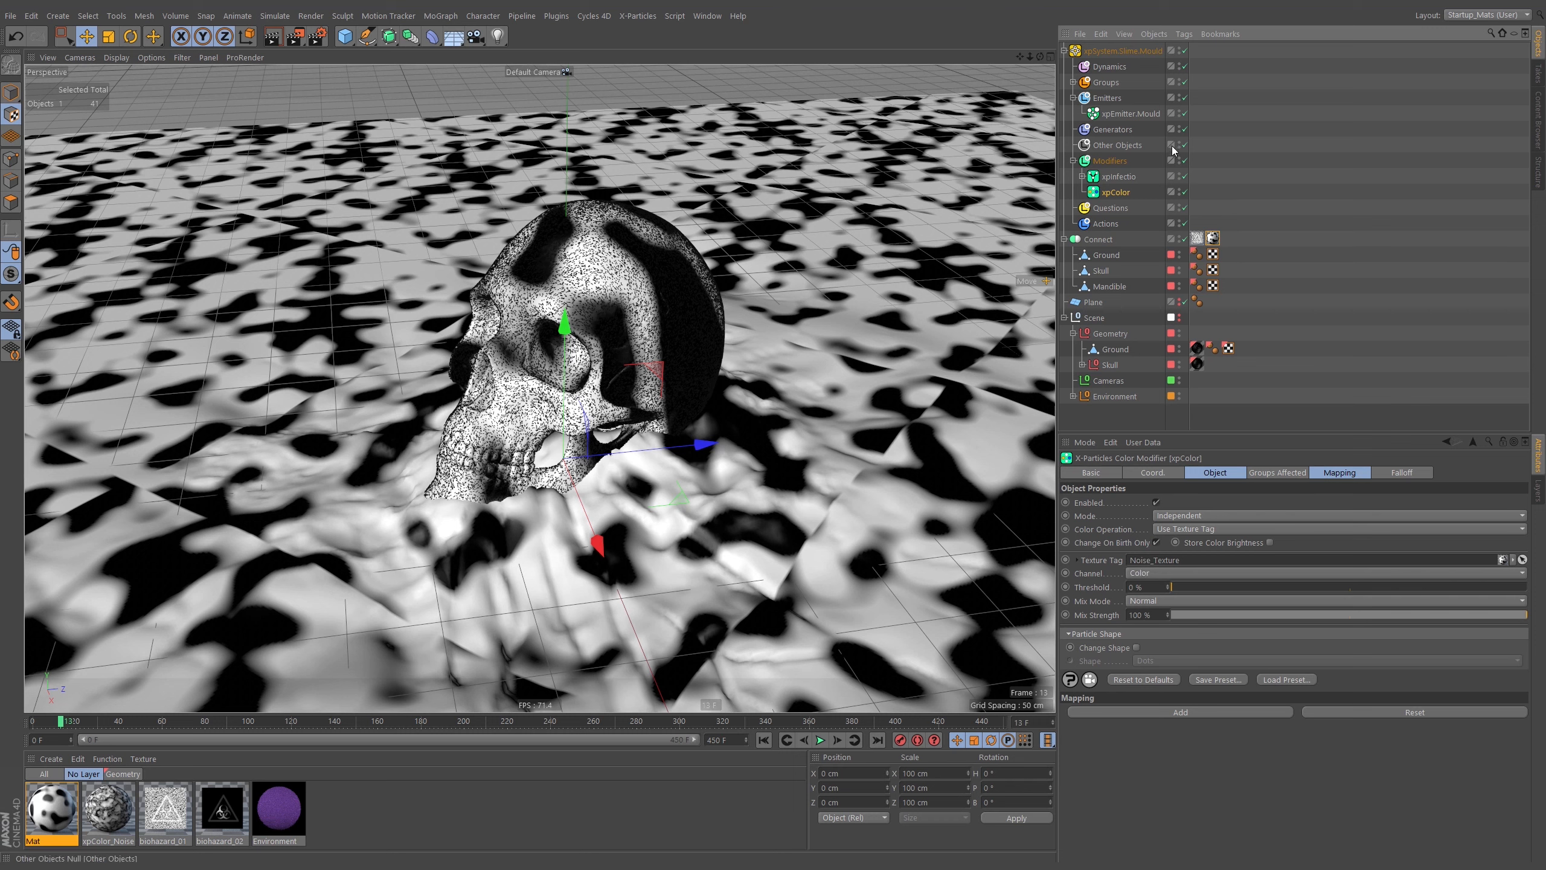
Hide the Connect geometry, return to frame 0 and play the particle emission to frame 8
click(1180, 239)
click(763, 739)
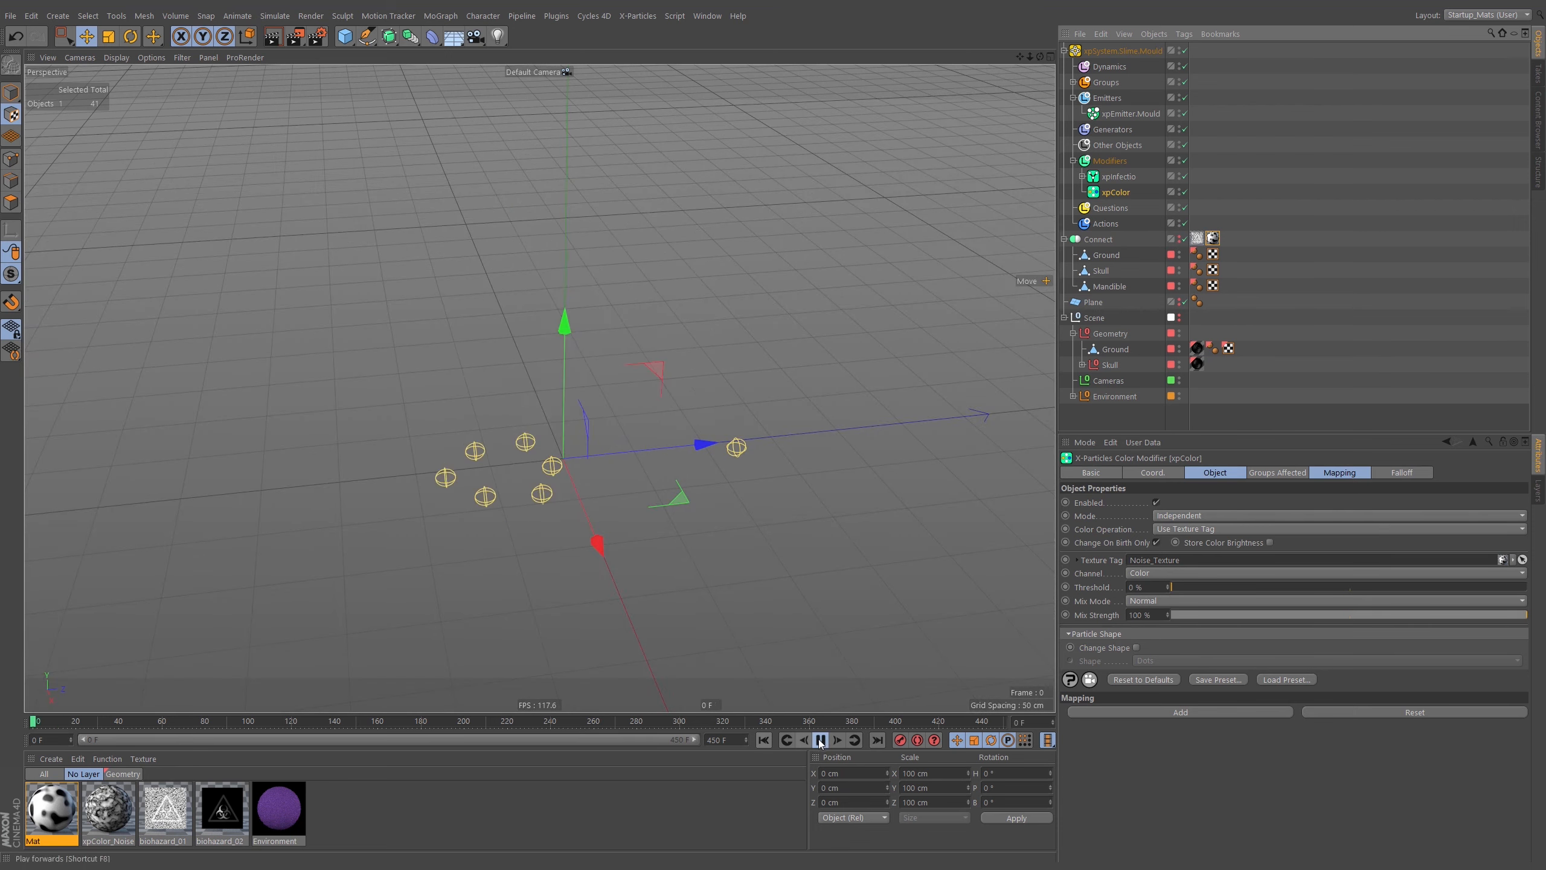
click(820, 740)
click(820, 741)
alt+drag(606, 391, 590, 438)
alt+right_drag(590, 440, 627, 441)
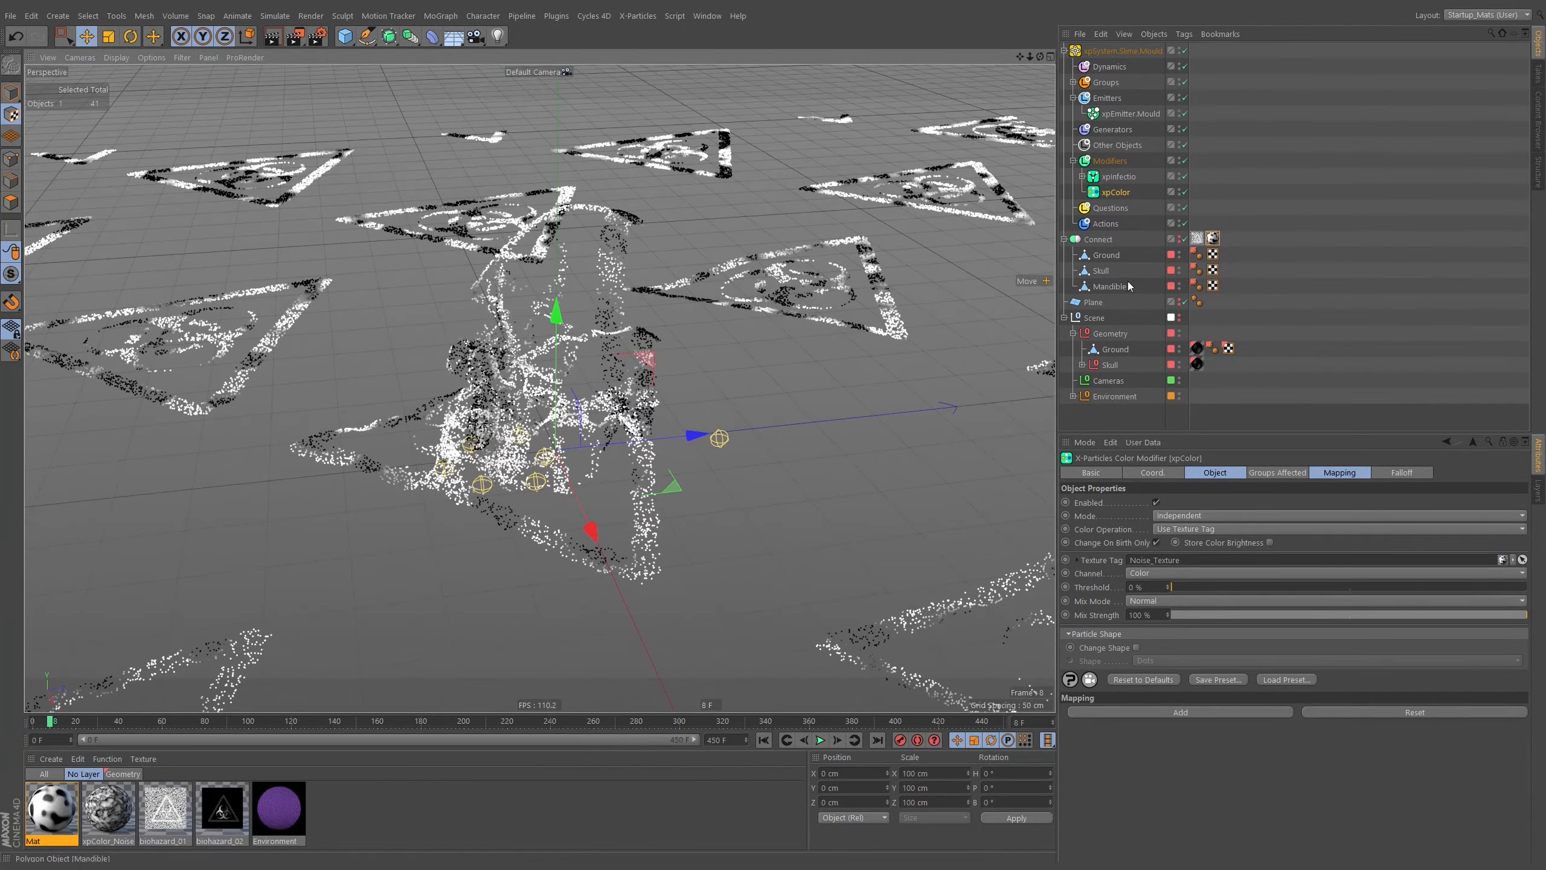
Examine Connect's Noise_Texture tag settings and the coloring of the emitted particles
click(1212, 238)
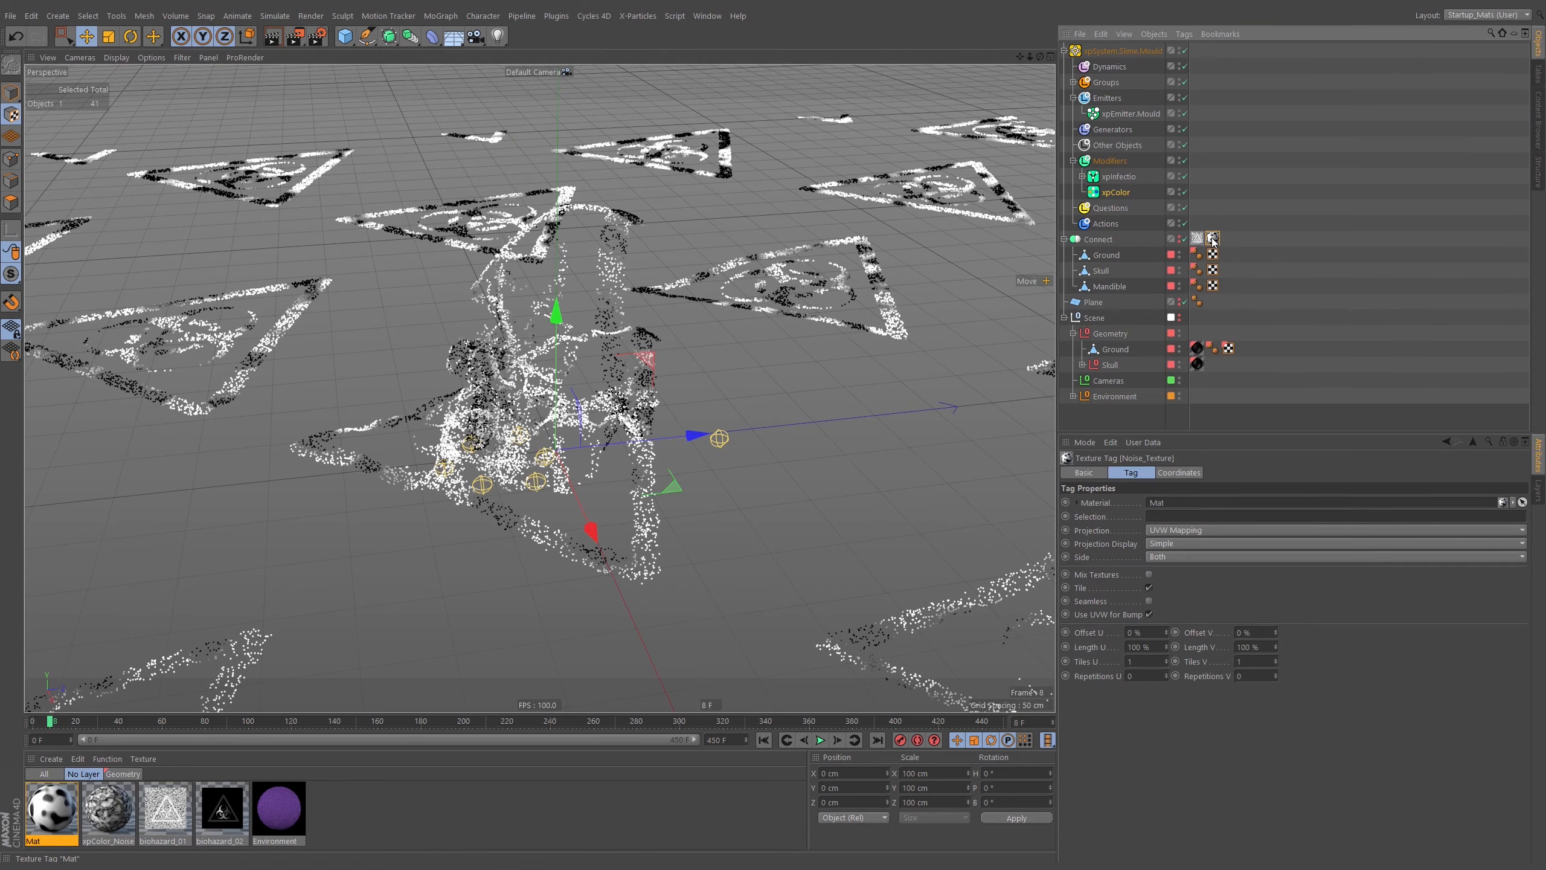
alt+drag(906, 324, 619, 412)
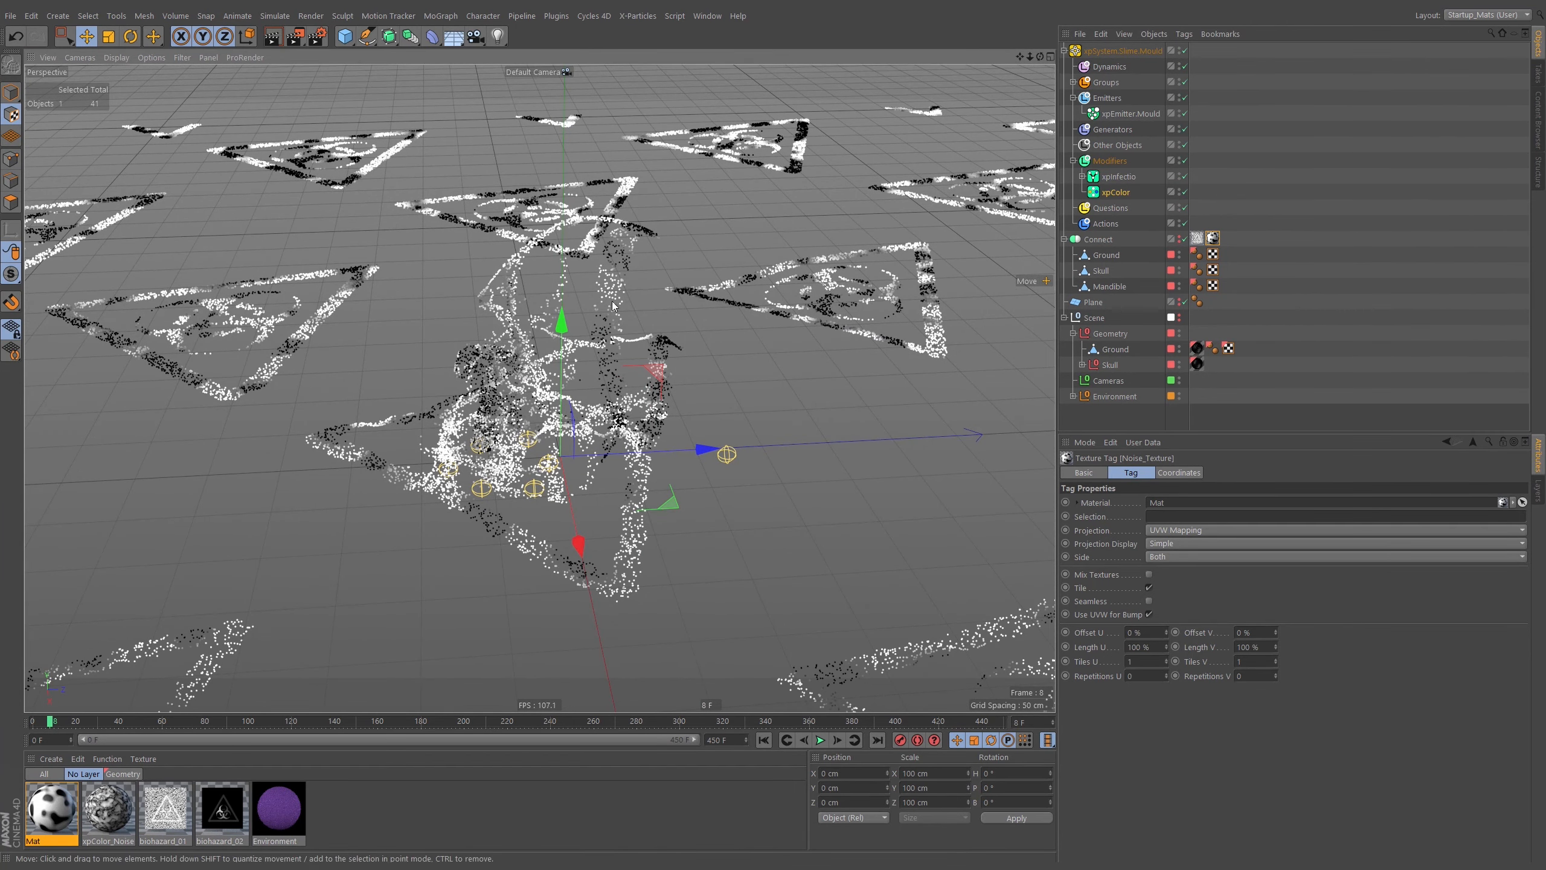
alt+drag(595, 422, 668, 380)
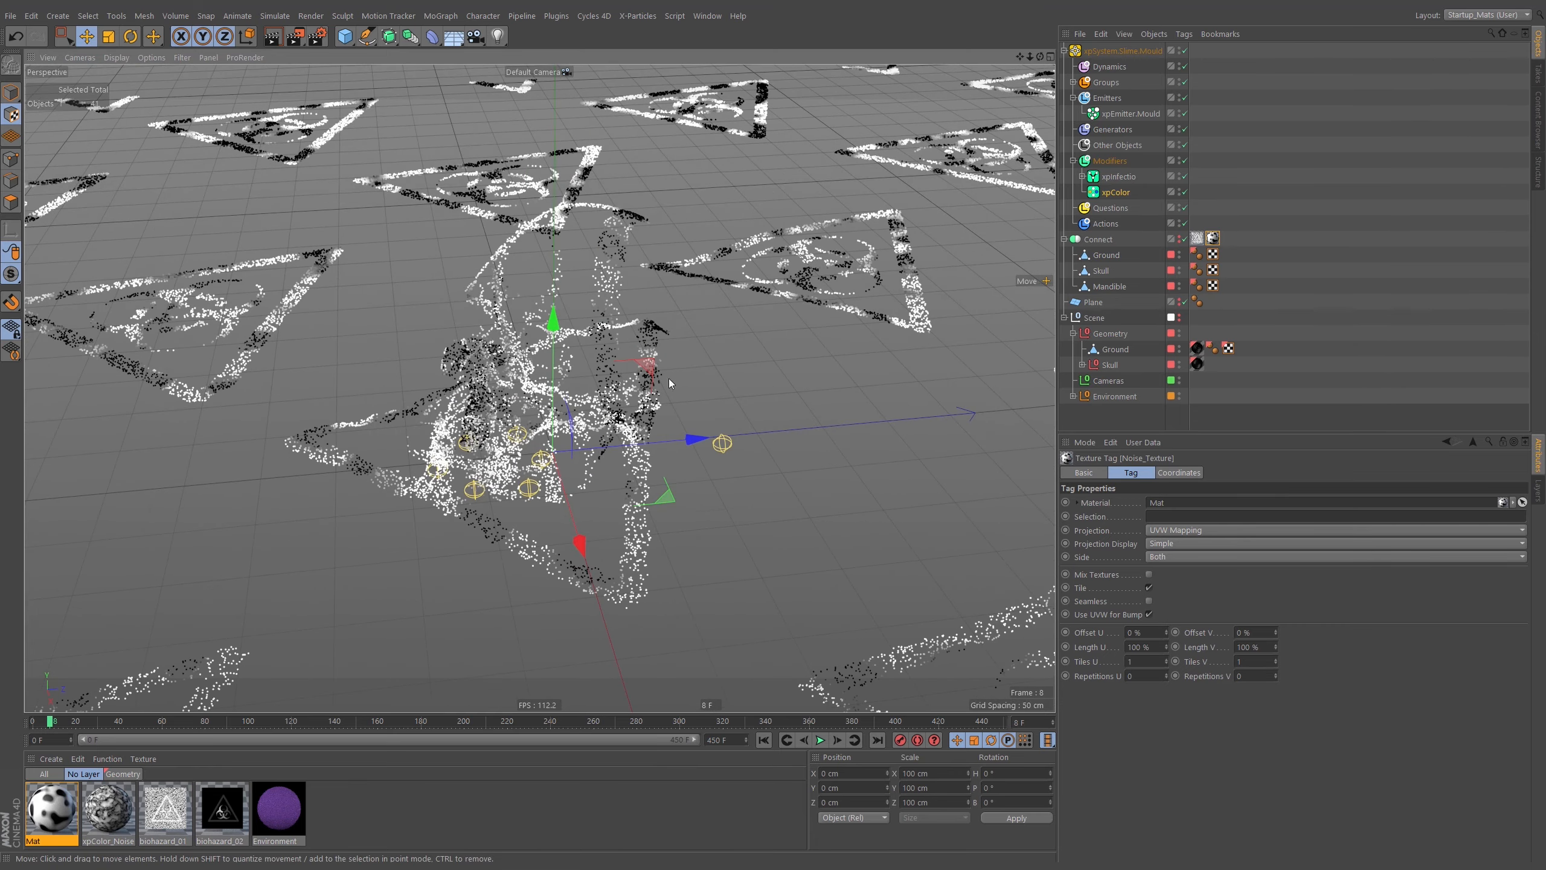
Move the first seed object under xpInfectio to about X 42, Y 1, Z 65 cm and enlarge its radius
click(1082, 176)
click(1127, 195)
key(e)
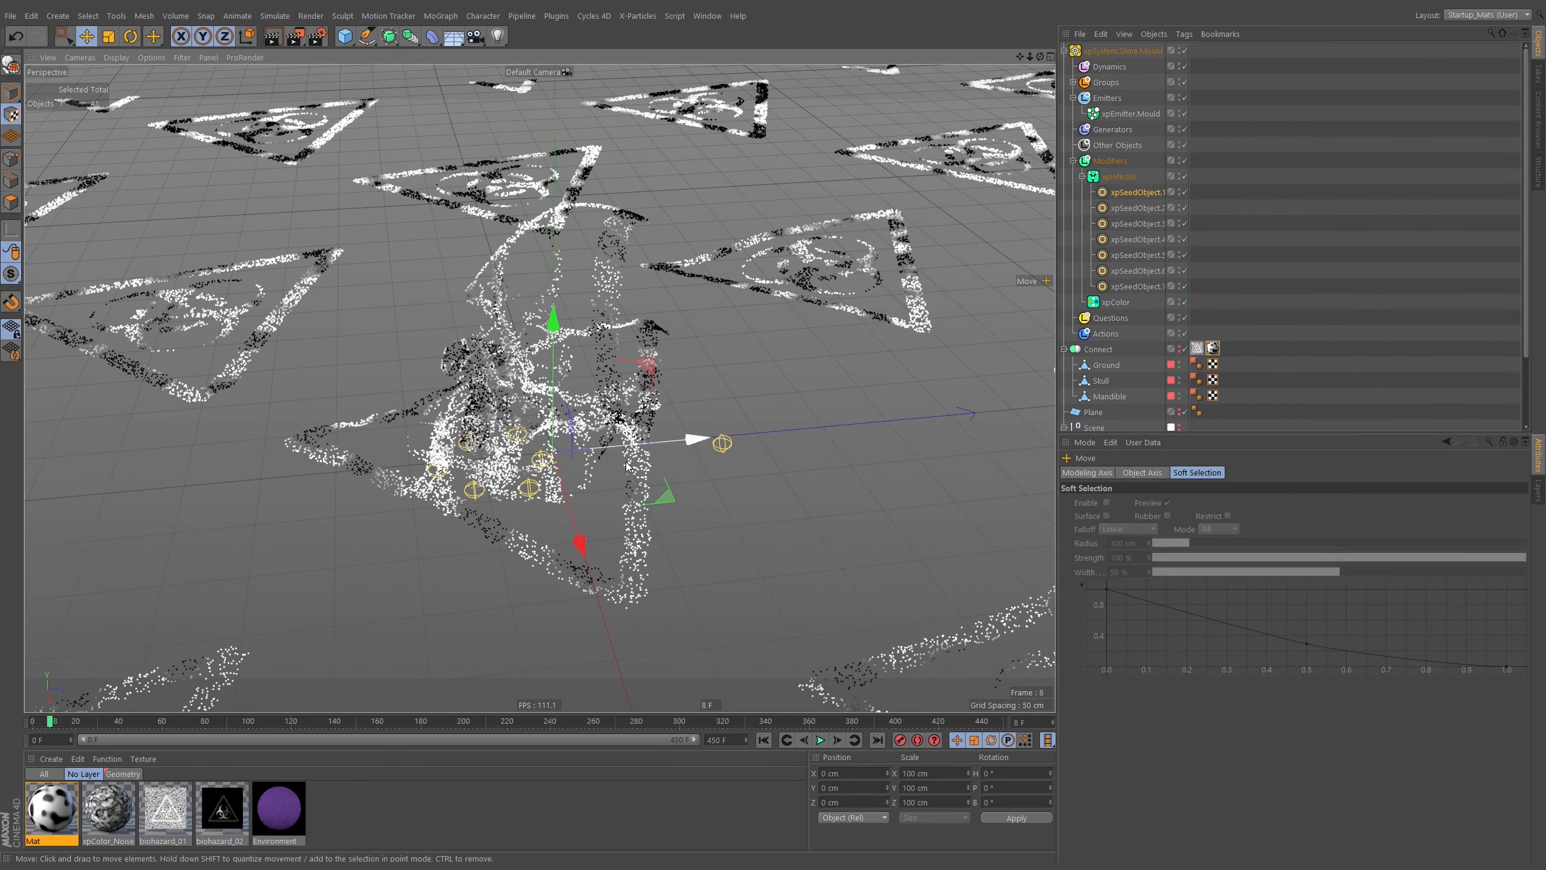
alt+drag(565, 469, 585, 468)
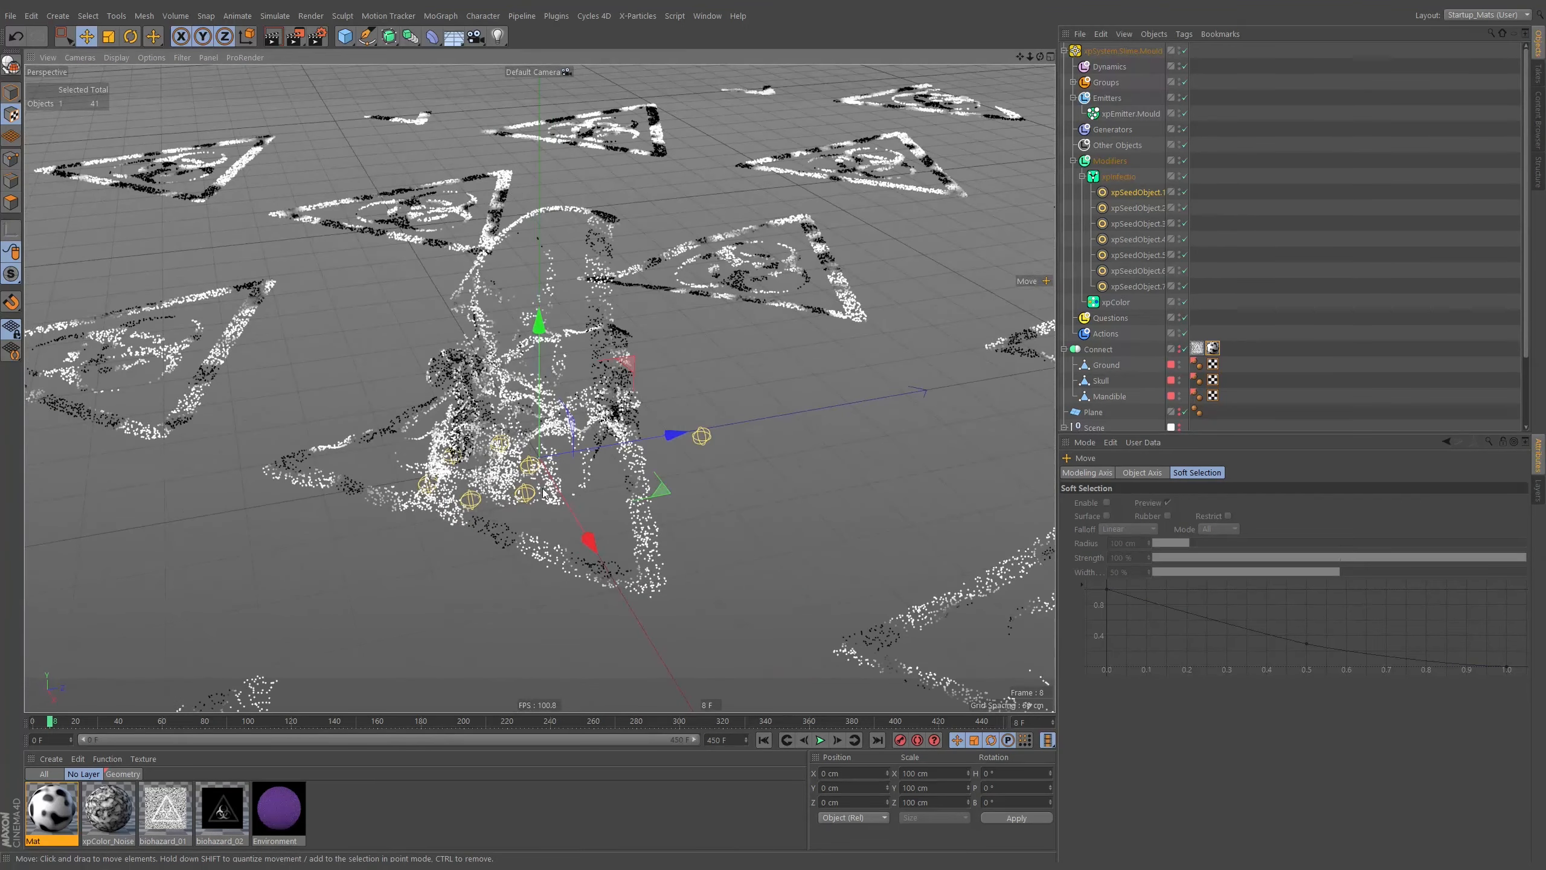
drag(690, 514, 755, 503)
click(499, 444)
drag(499, 444, 852, 500)
drag(852, 500, 900, 517)
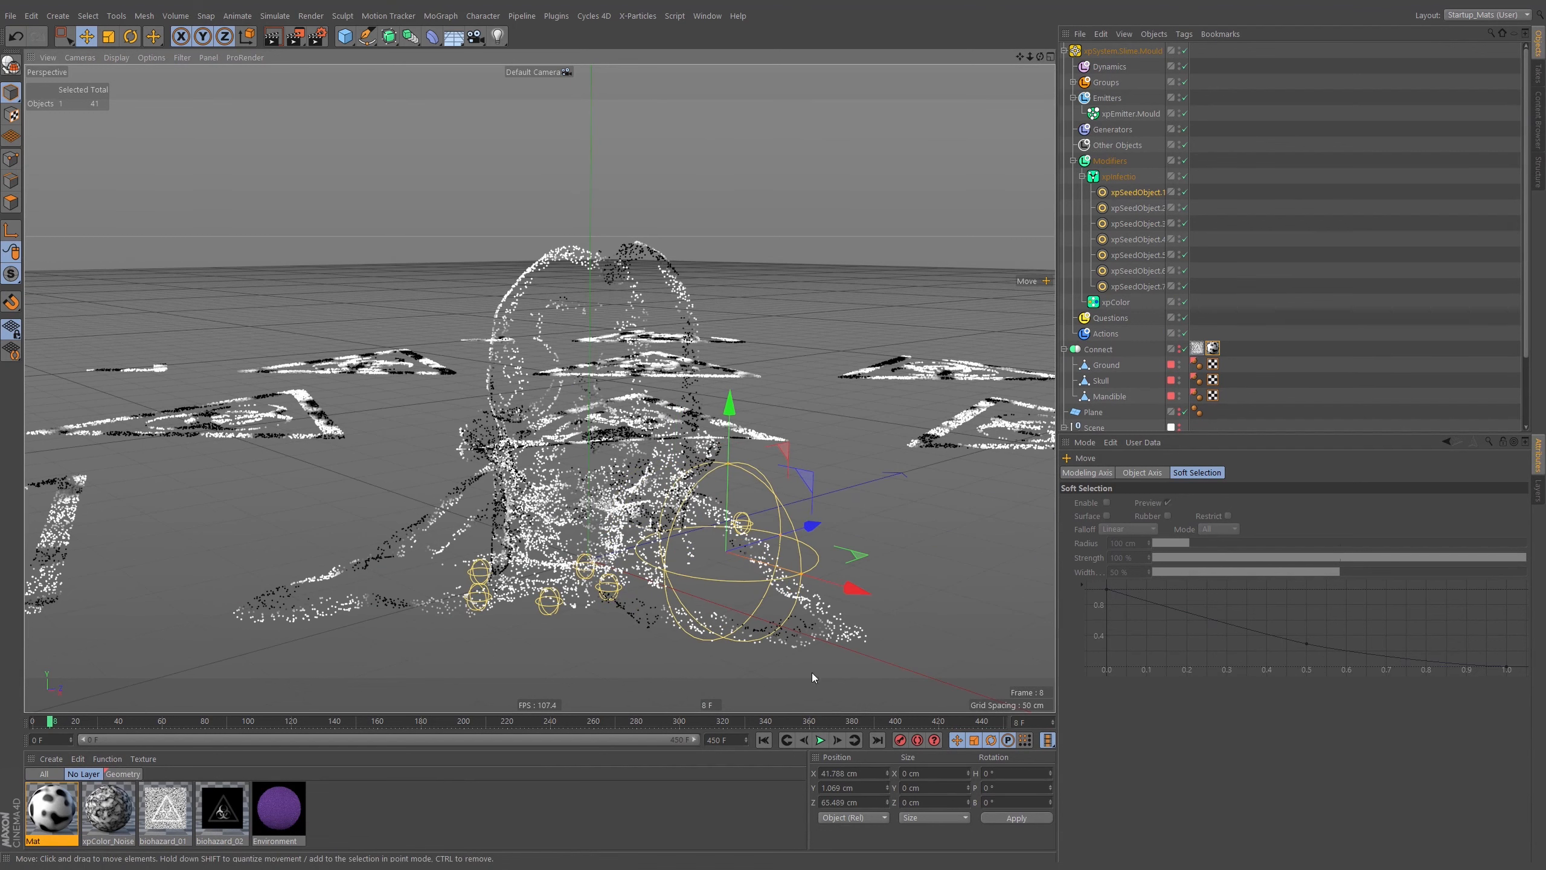
Play the infection simulation to frame 27, show the Connect geometry again, and continue playback to frame 72
click(820, 740)
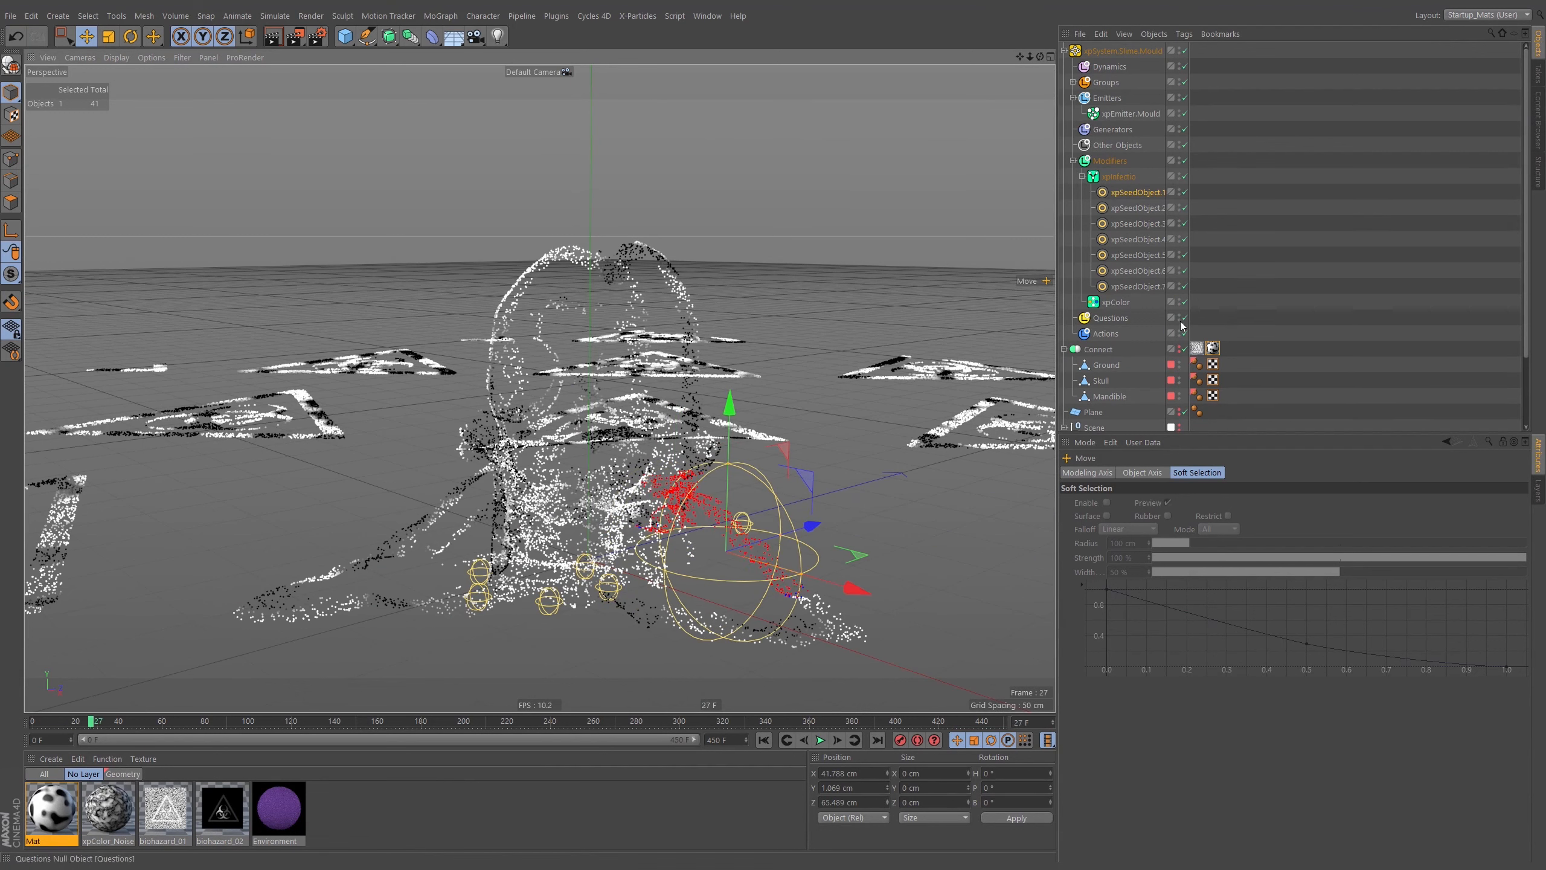
click(1178, 352)
alt+drag(879, 383, 676, 473)
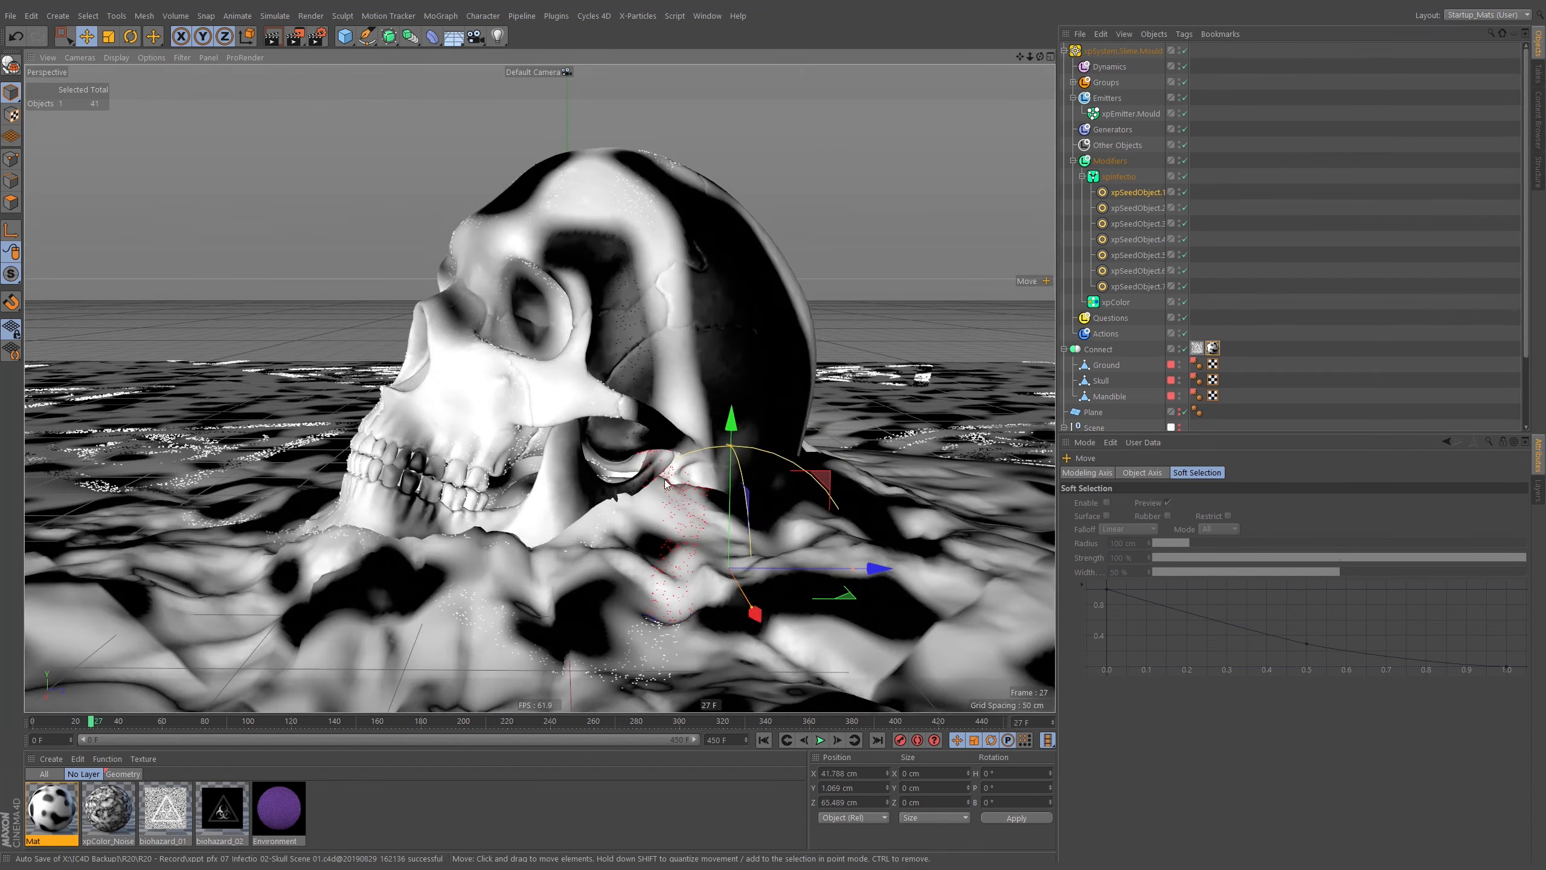
click(820, 741)
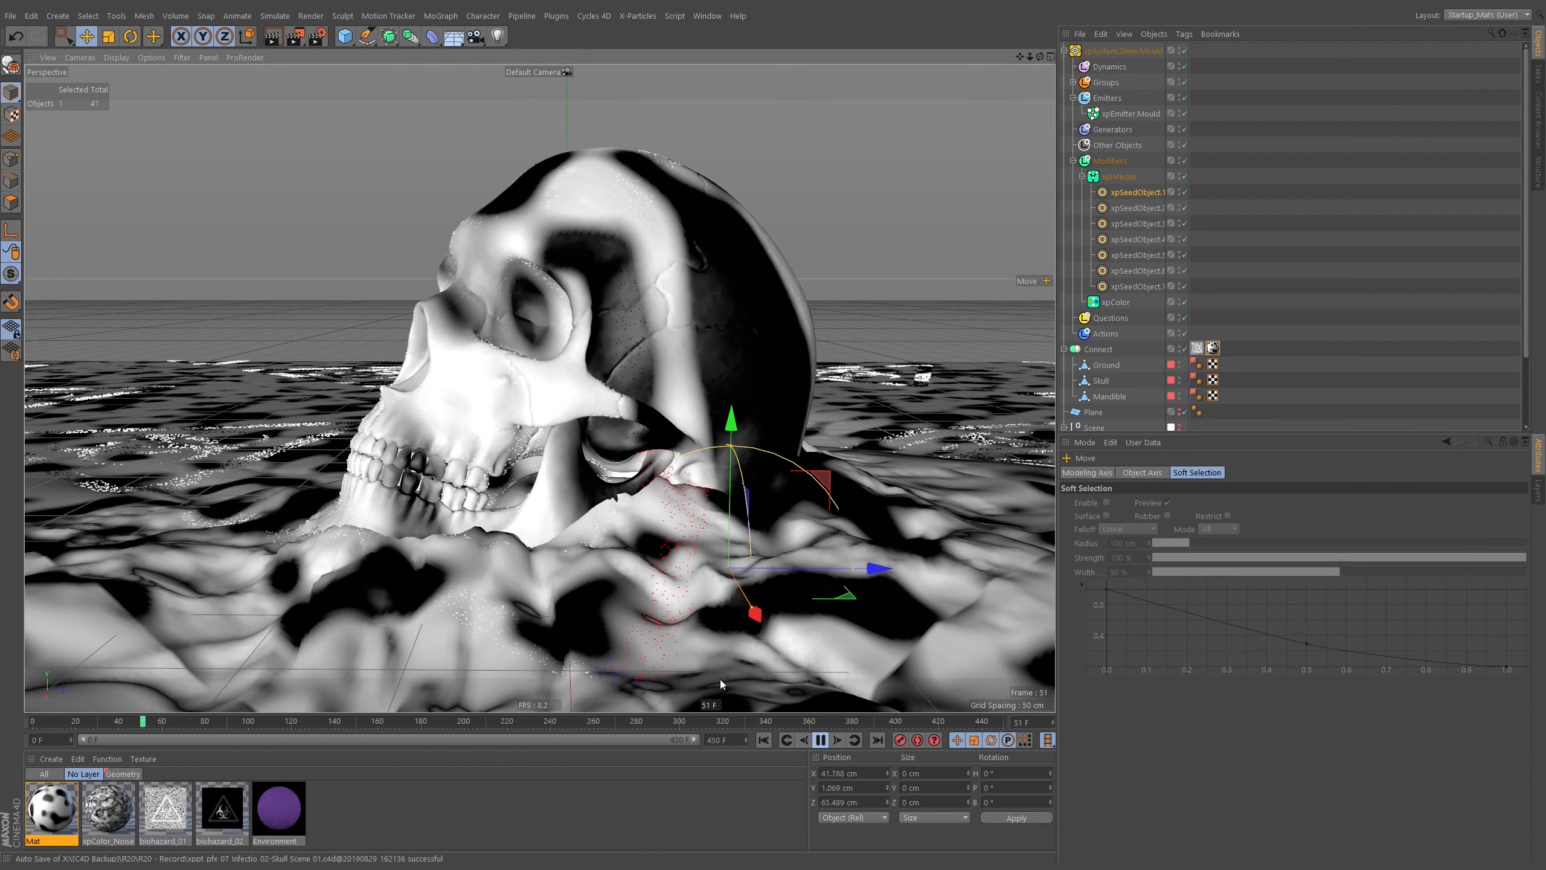
click(822, 741)
Examine how the infection spreads along the particles on the skull and the ground
alt+middle_drag(661, 434, 724, 360)
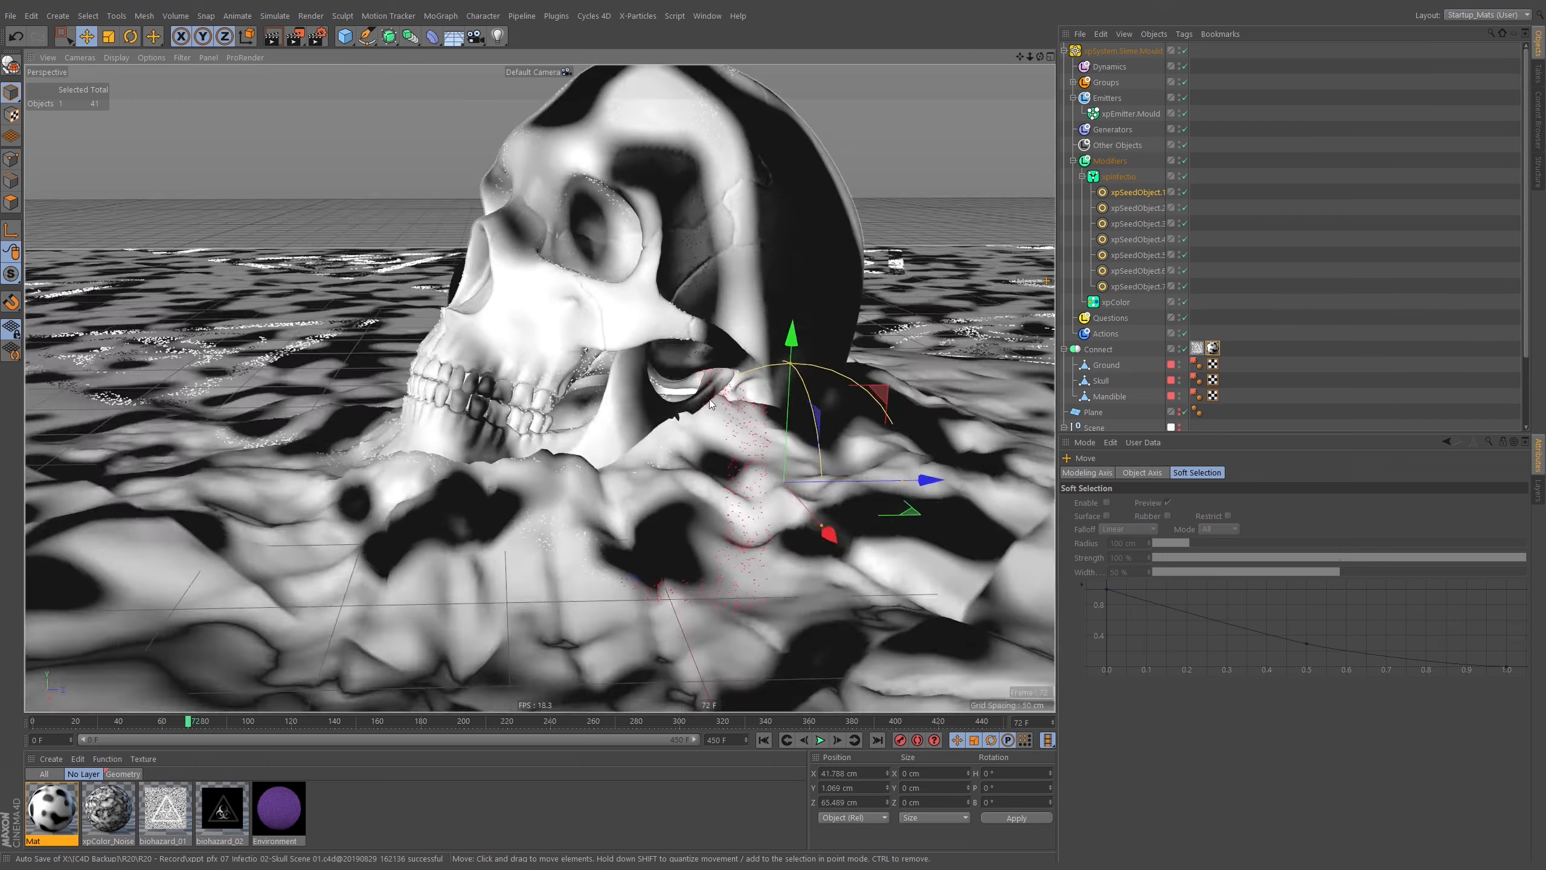
alt+right_drag(724, 372, 754, 368)
alt+drag(754, 368, 716, 449)
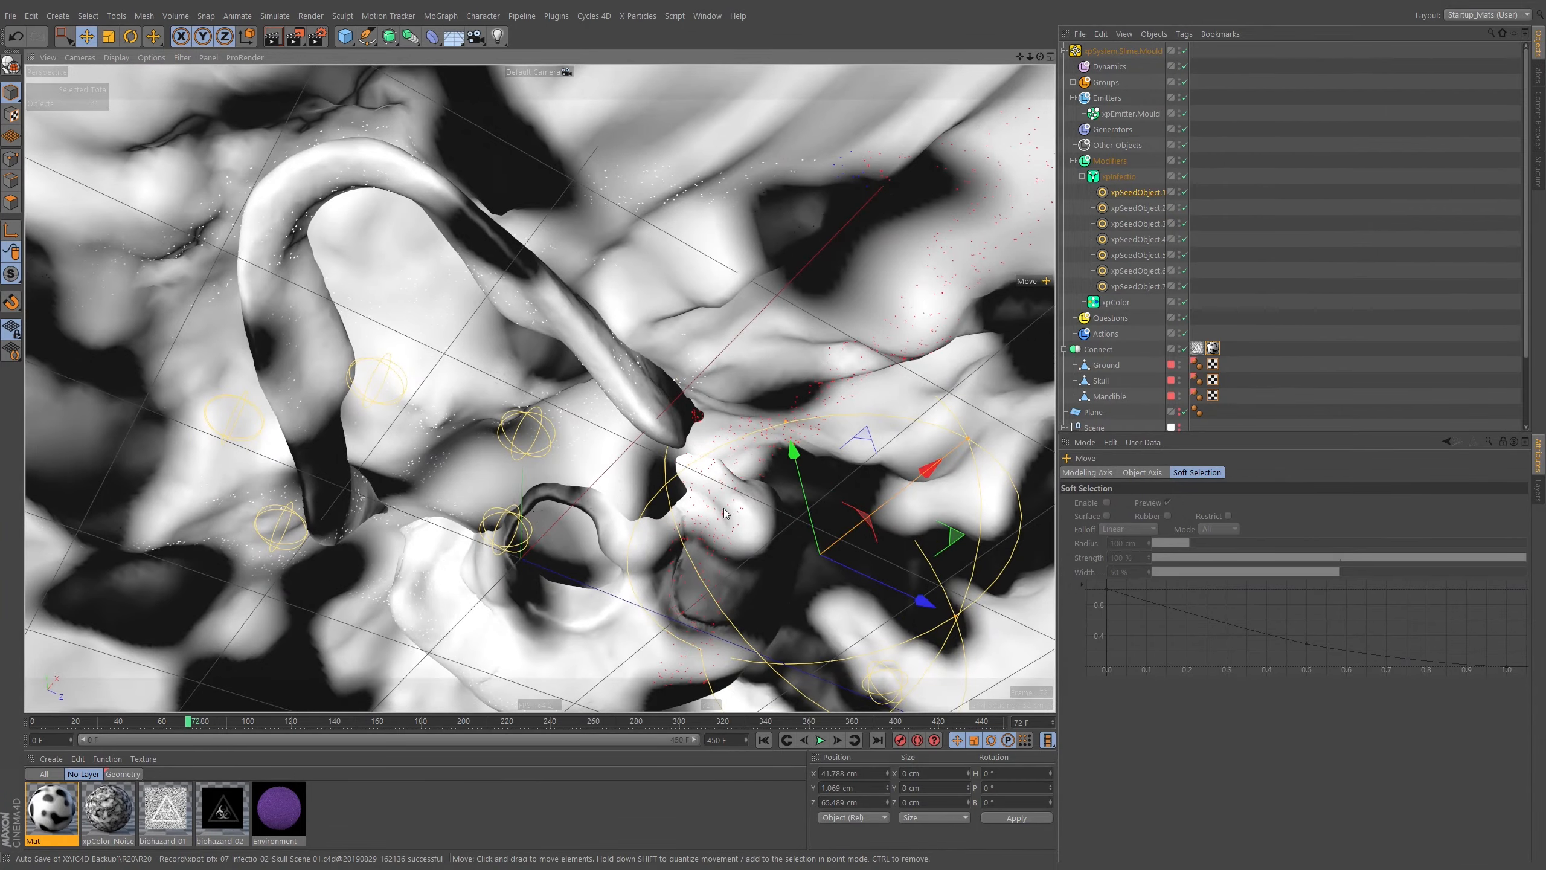
alt+drag(725, 514, 649, 450)
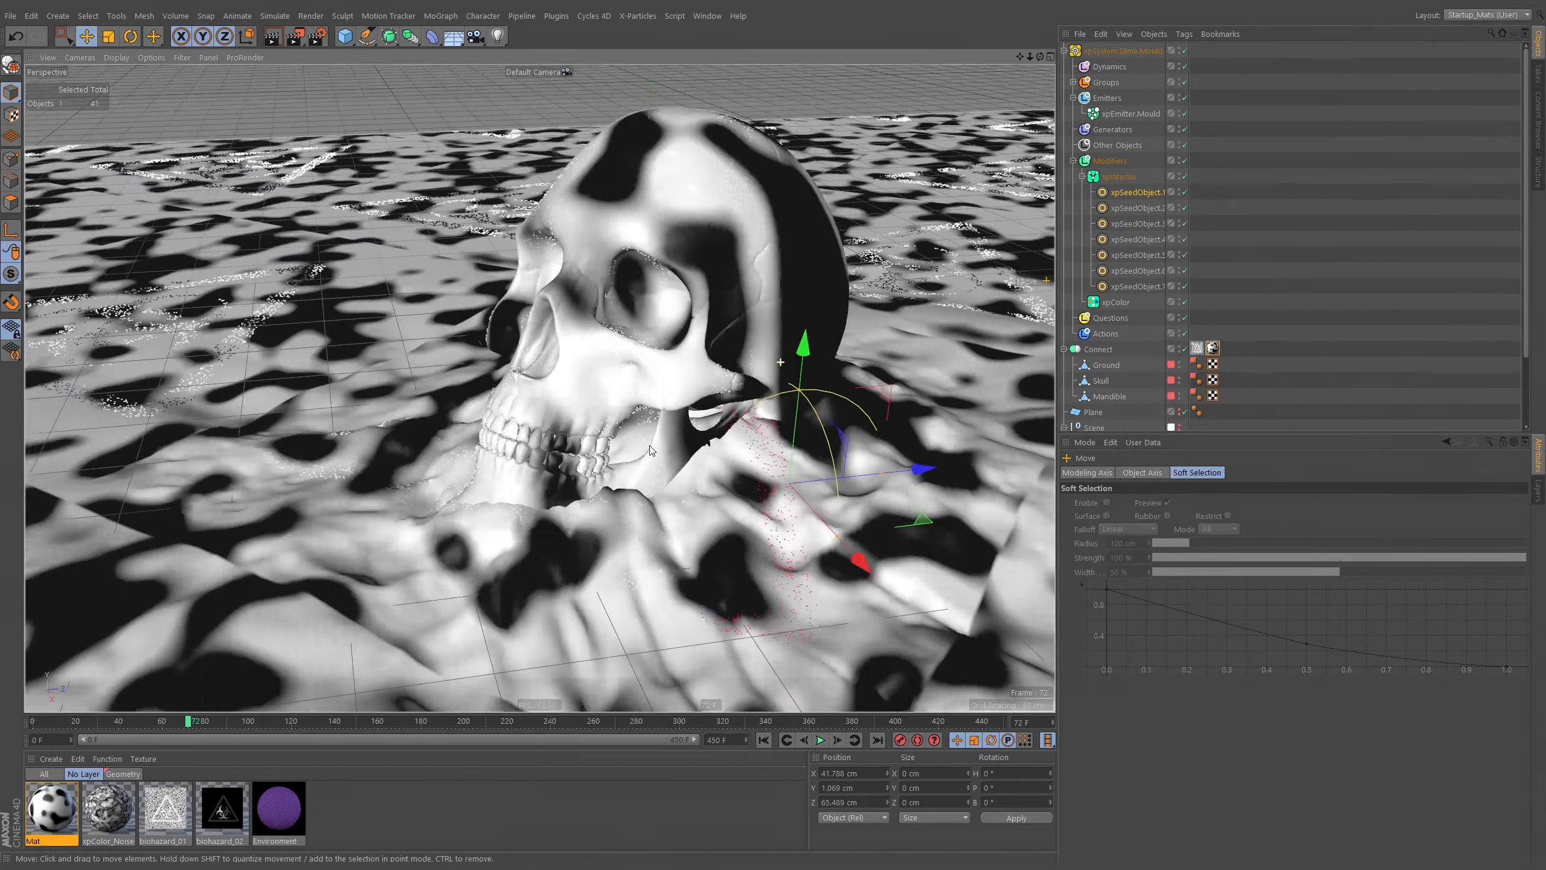
alt+right_drag(649, 450, 585, 402)
alt+drag(639, 383, 679, 417)
scroll(677, 378, up, 10)
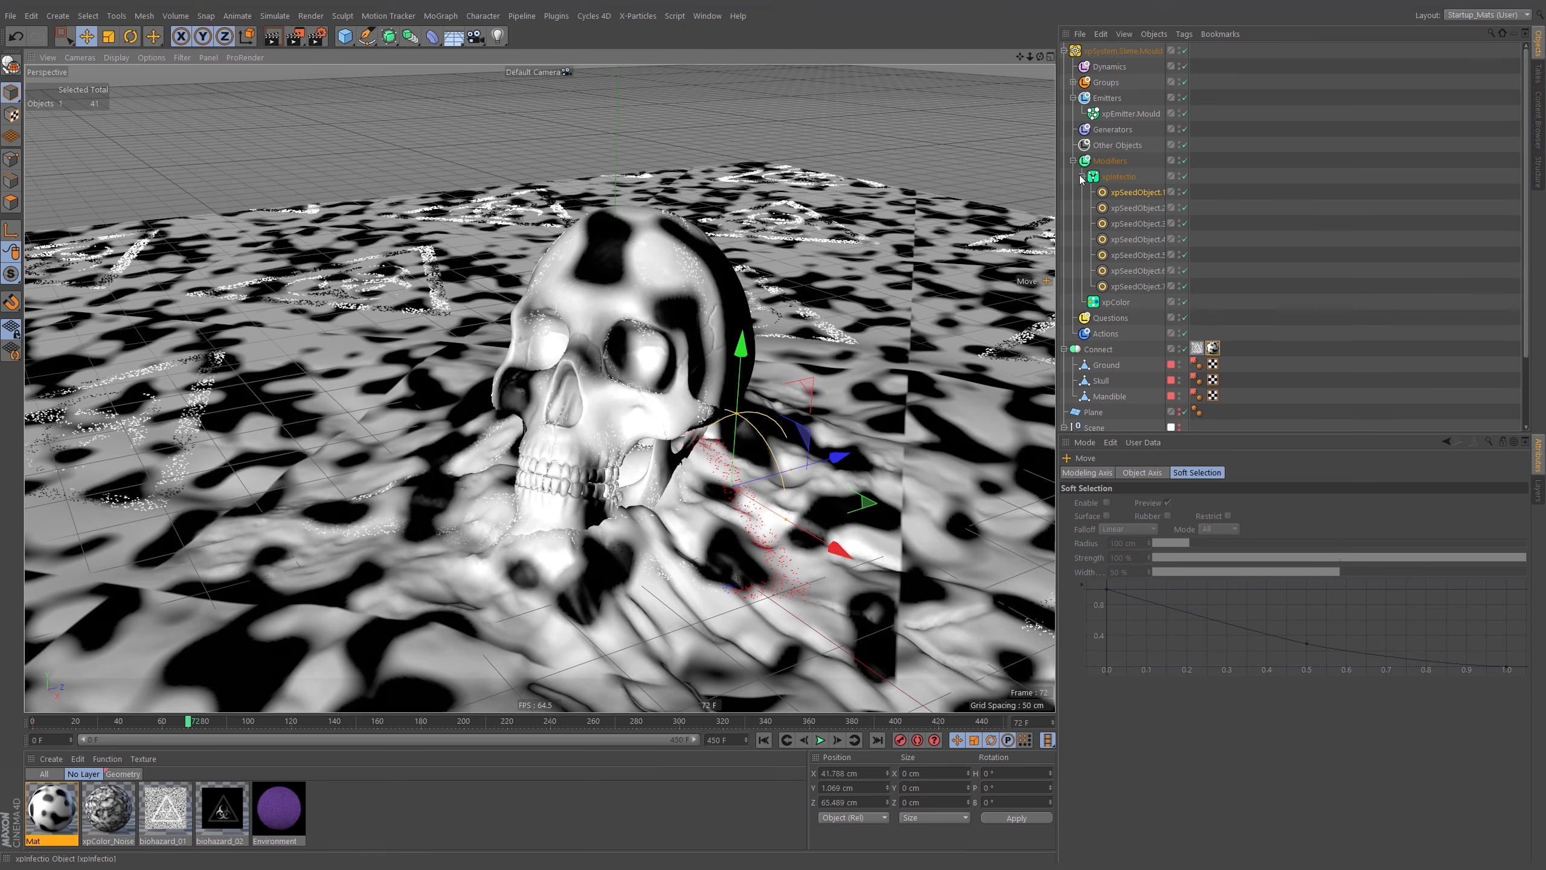
Disable the slime mould system and the Connect object, and delete the Ground, Skull and Mandible copies inside Connect
click(1066, 52)
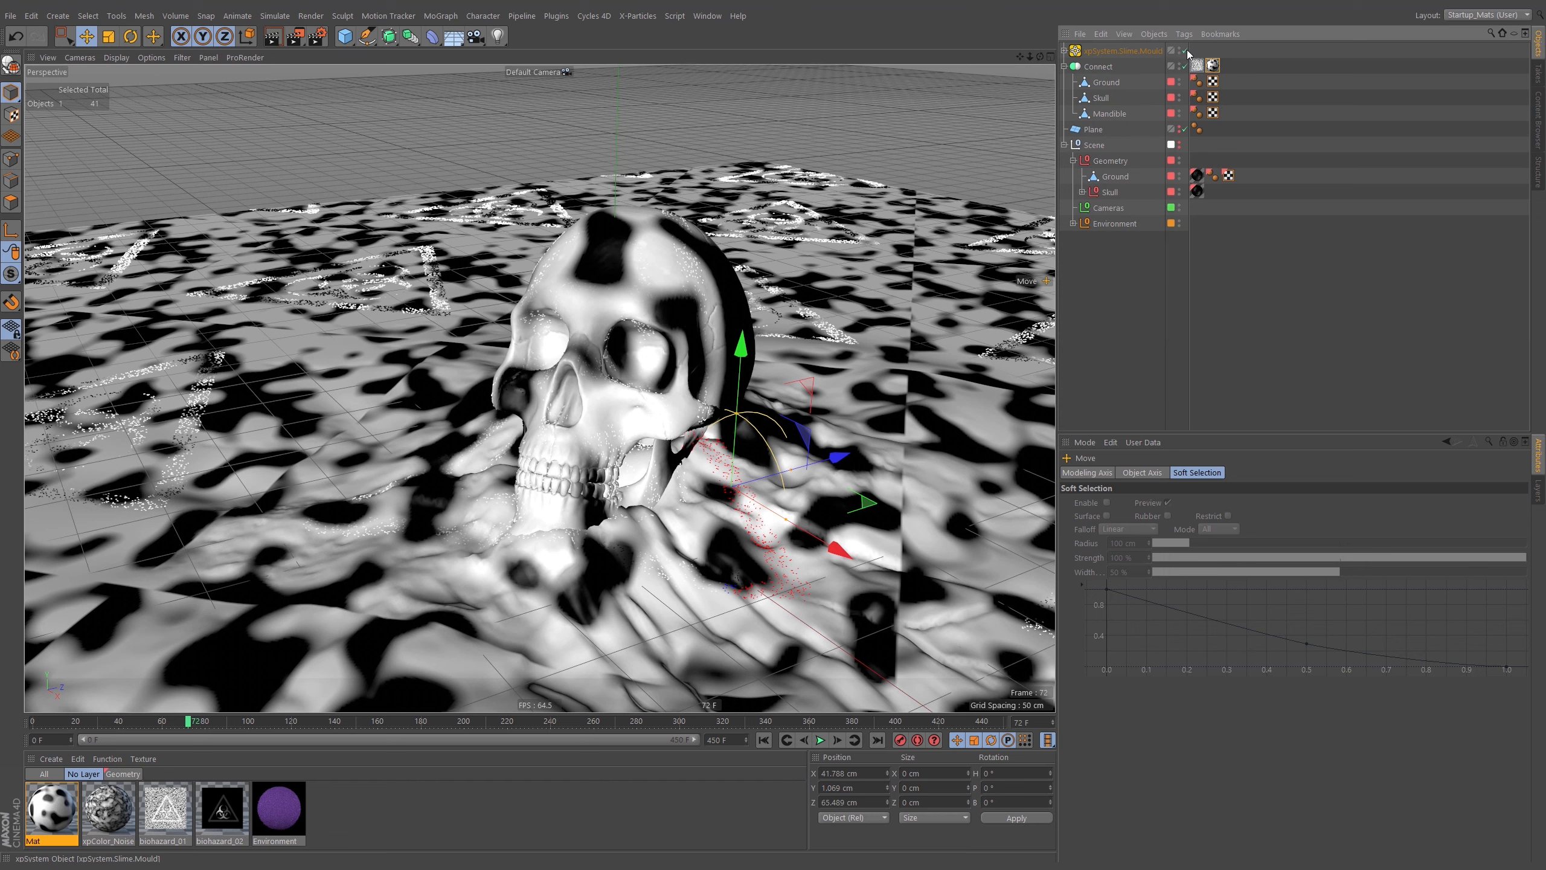
click(1184, 52)
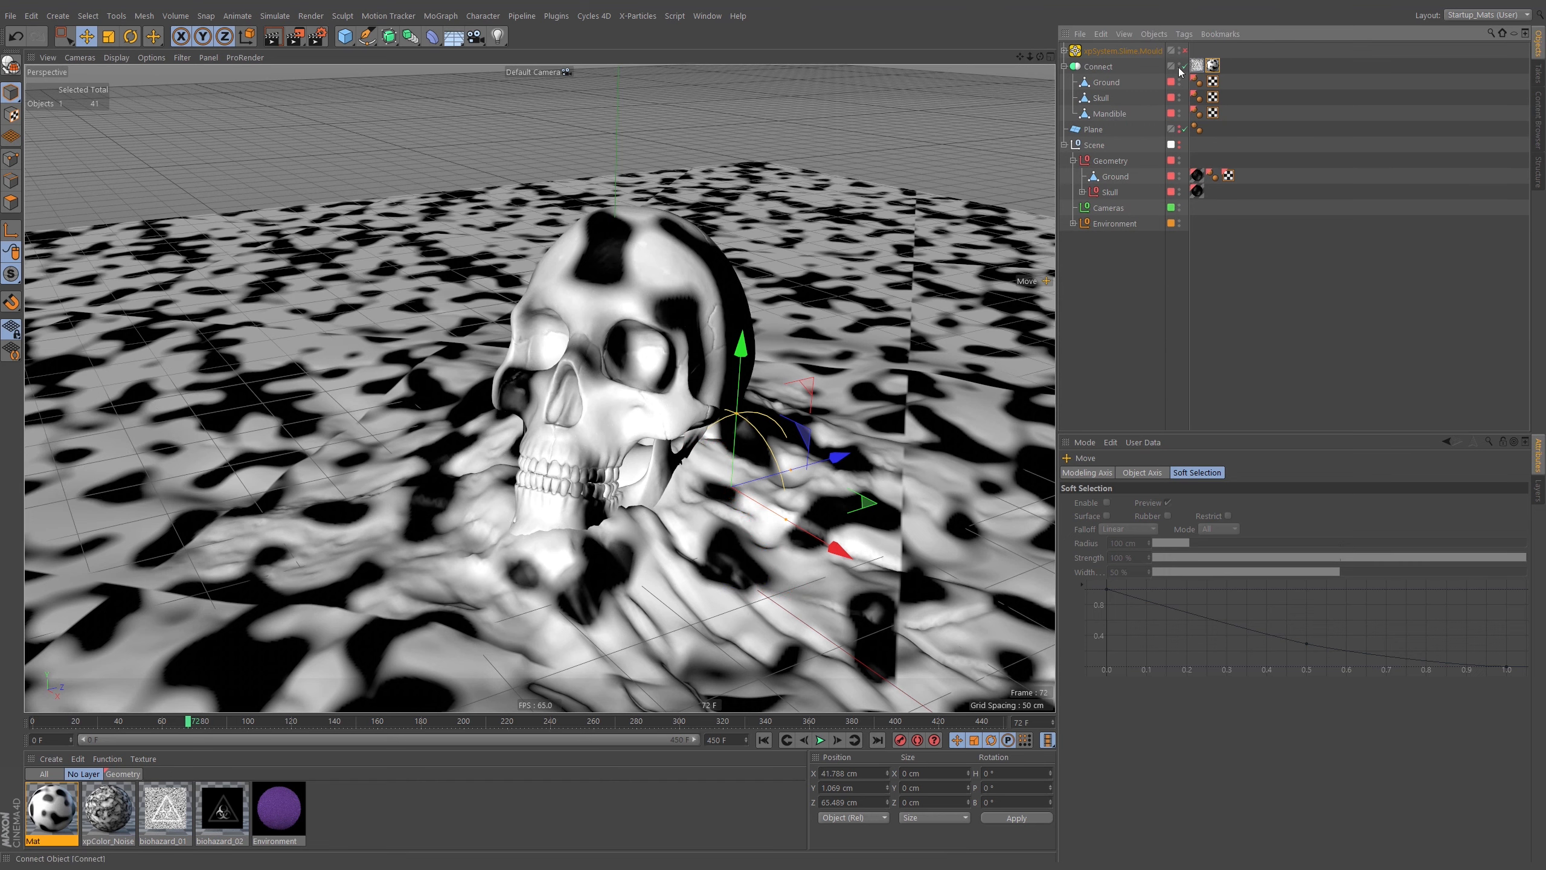
drag(1133, 89, 1109, 117)
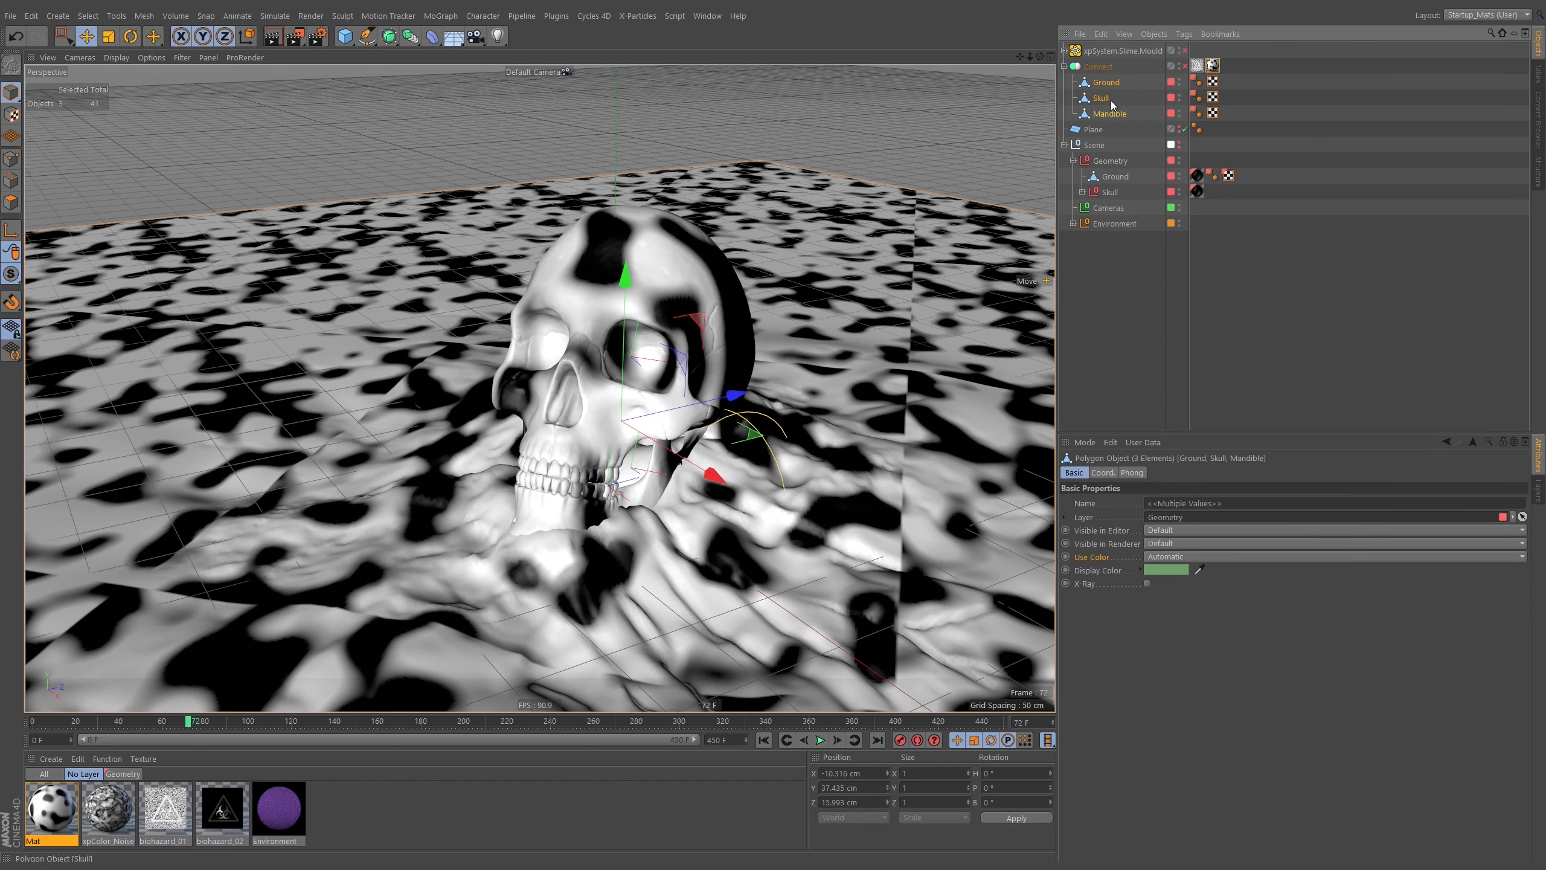
key(Delete)
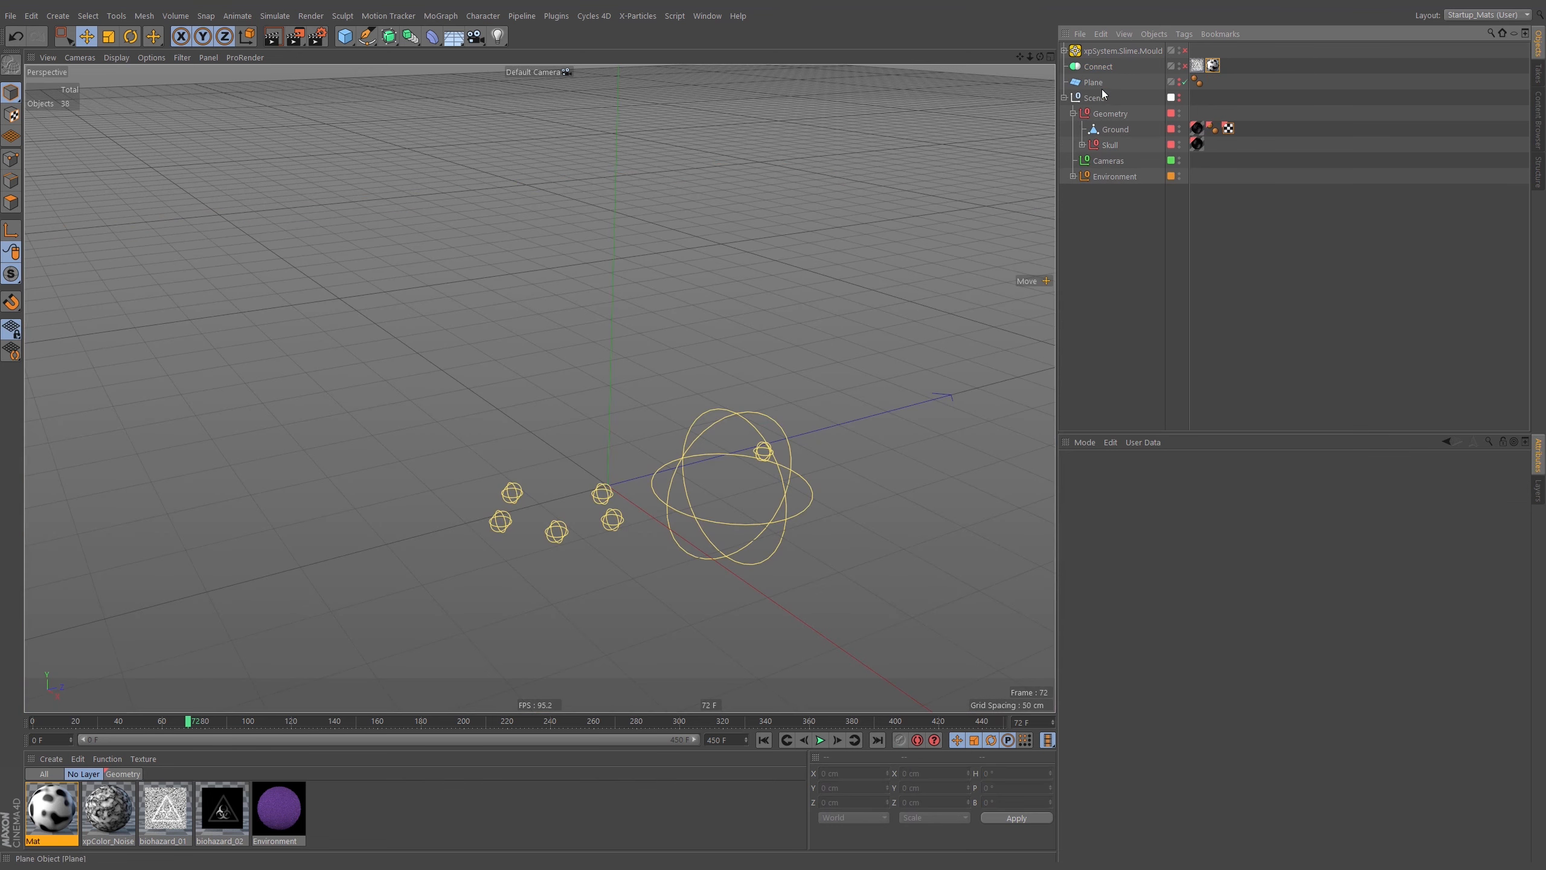
Duplicate the Geometry group from the Scene hierarchy to the top level of the object list
click(1082, 145)
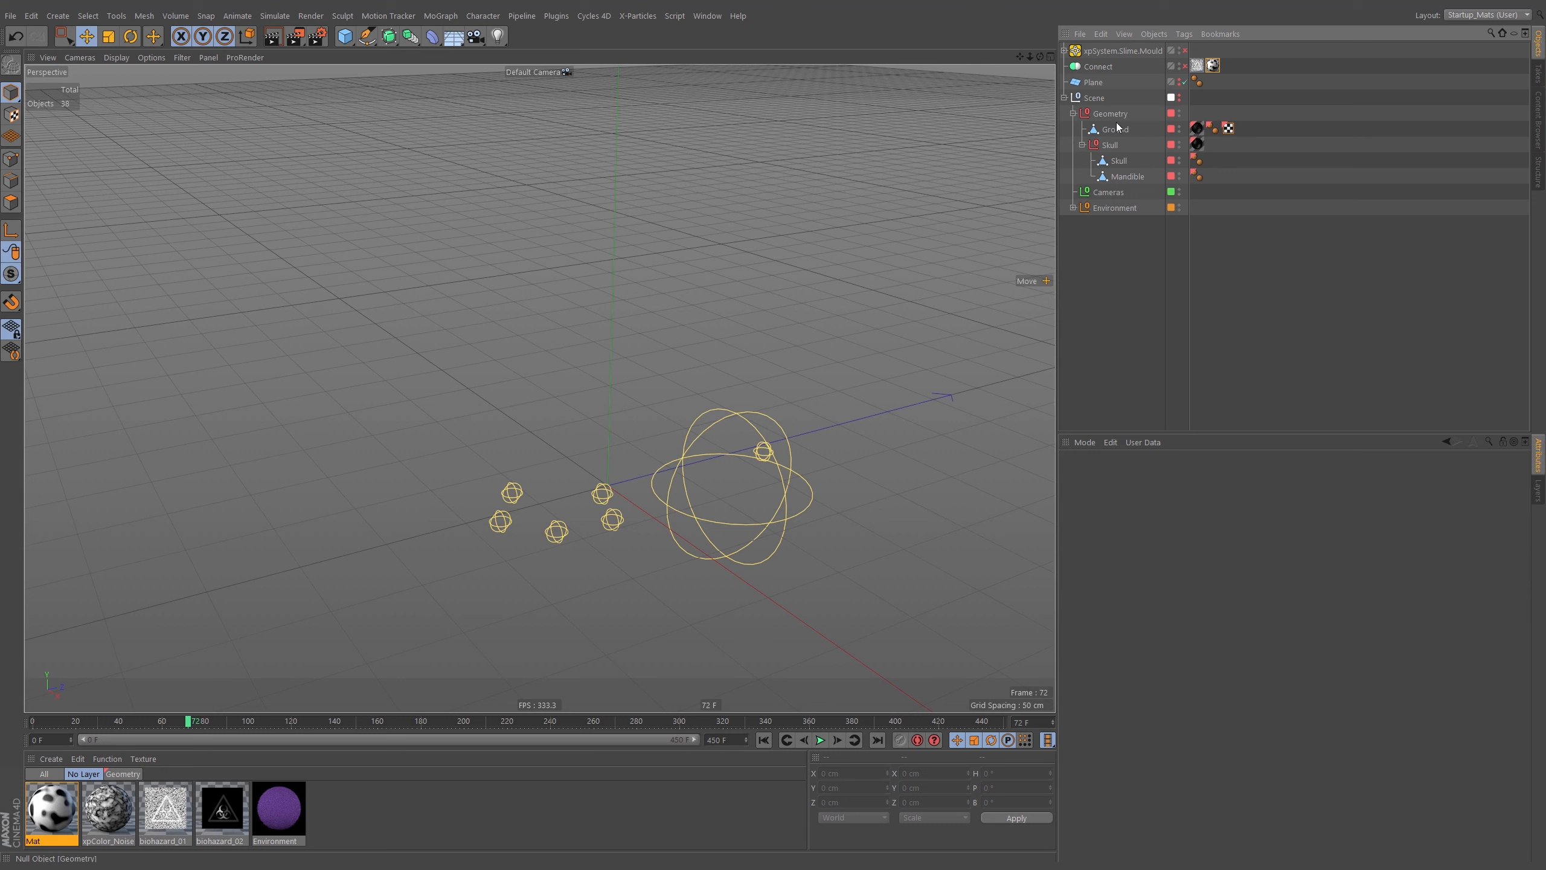
click(1090, 116)
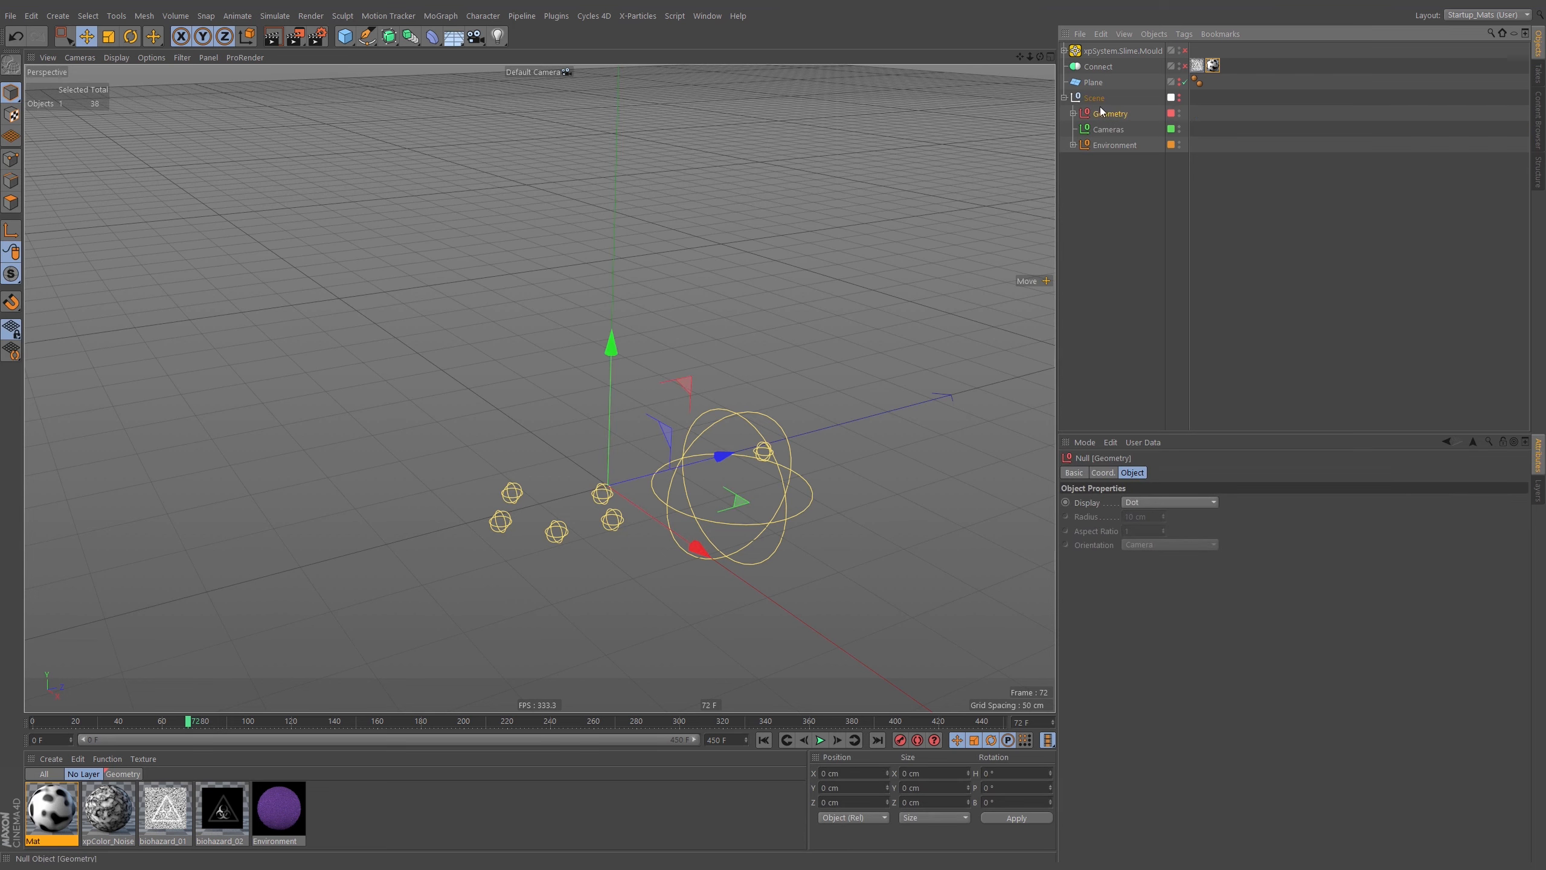
ctrl+drag(1100, 96, 1100, 91)
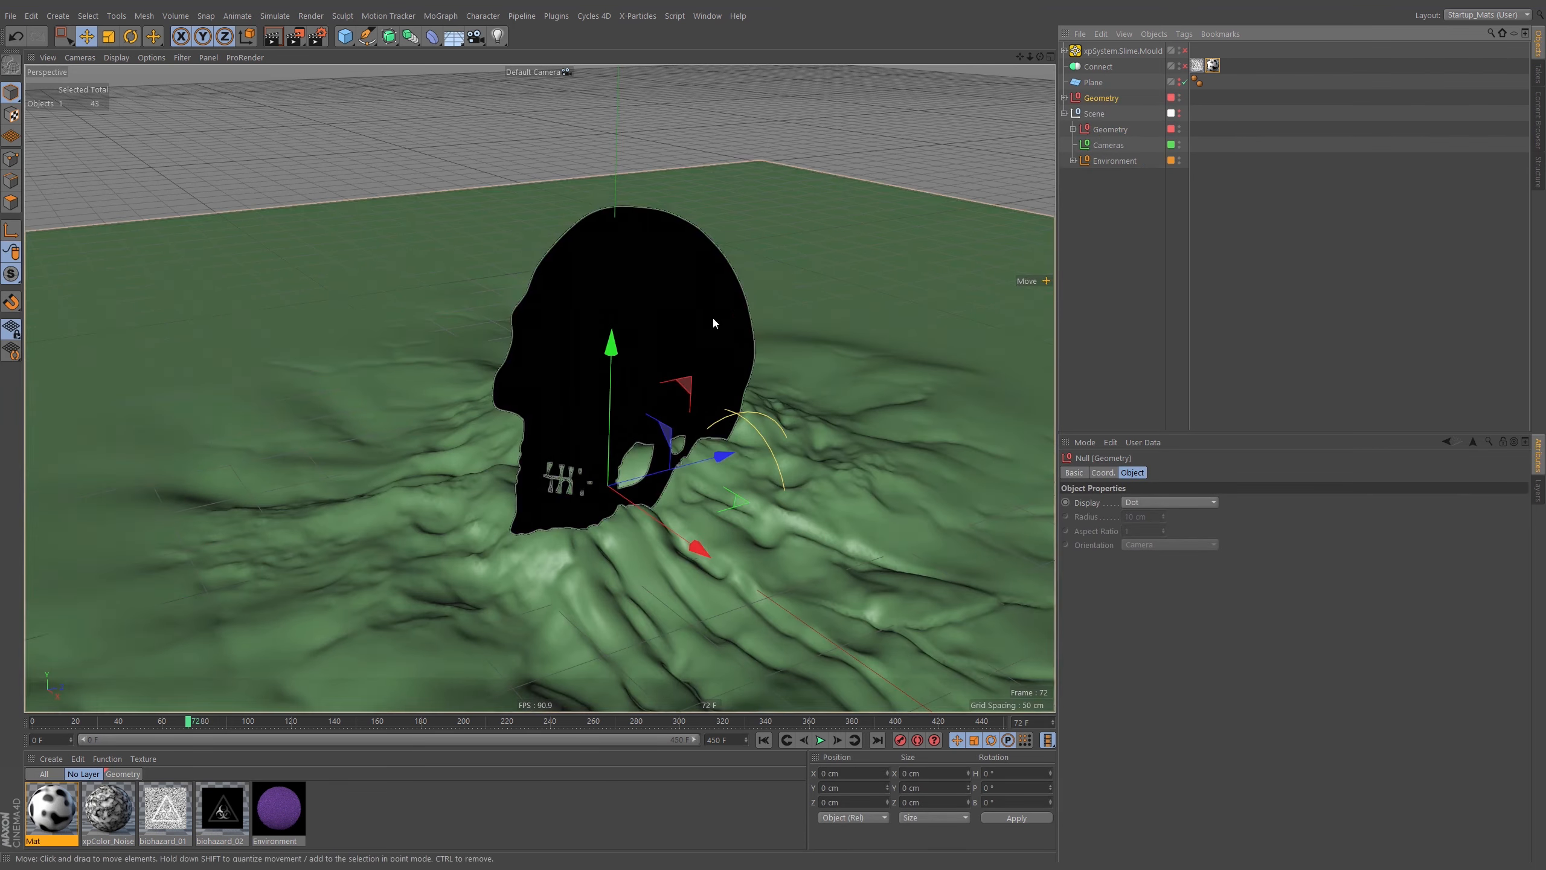
alt+drag(683, 374, 706, 379)
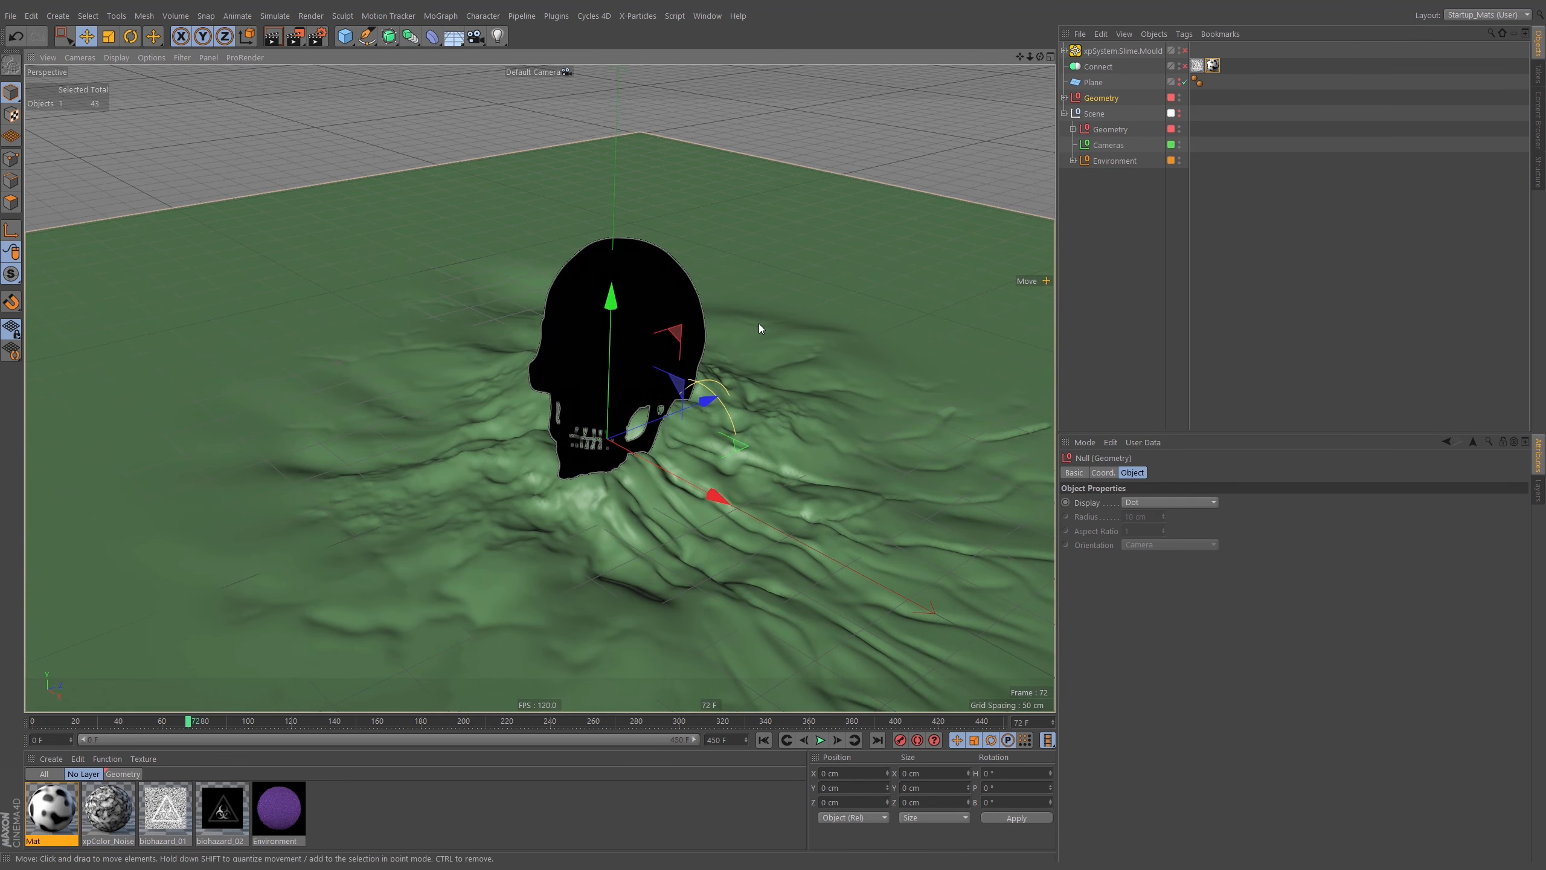
Add an xpOVDBMesher and place copies of the scene's Skull and Mandible objects inside it as sources
key(shift+c)
text(mesher)
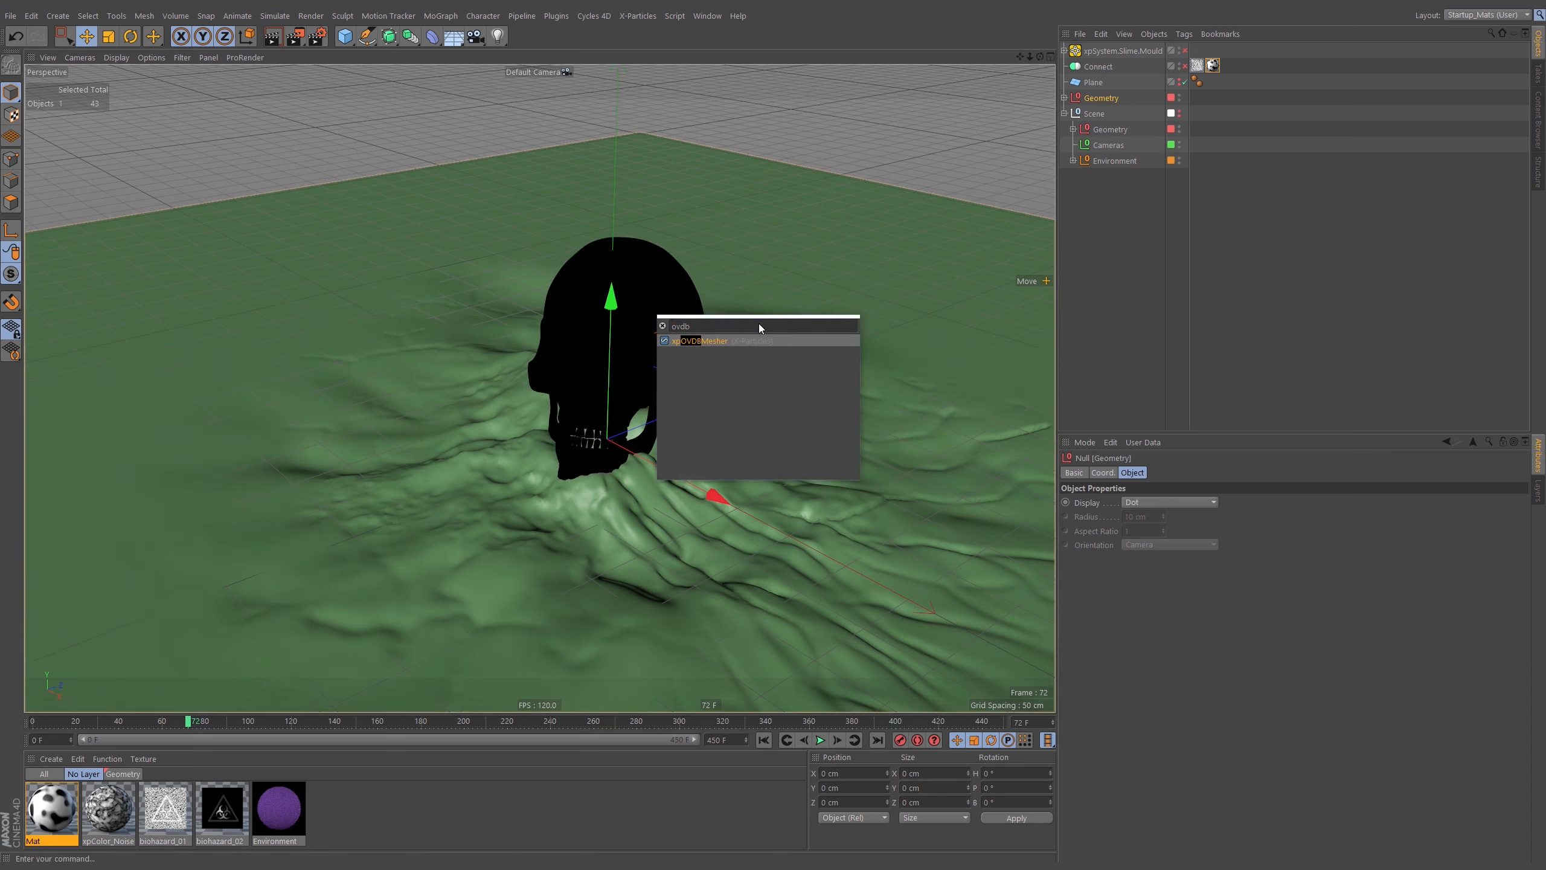
key(Return)
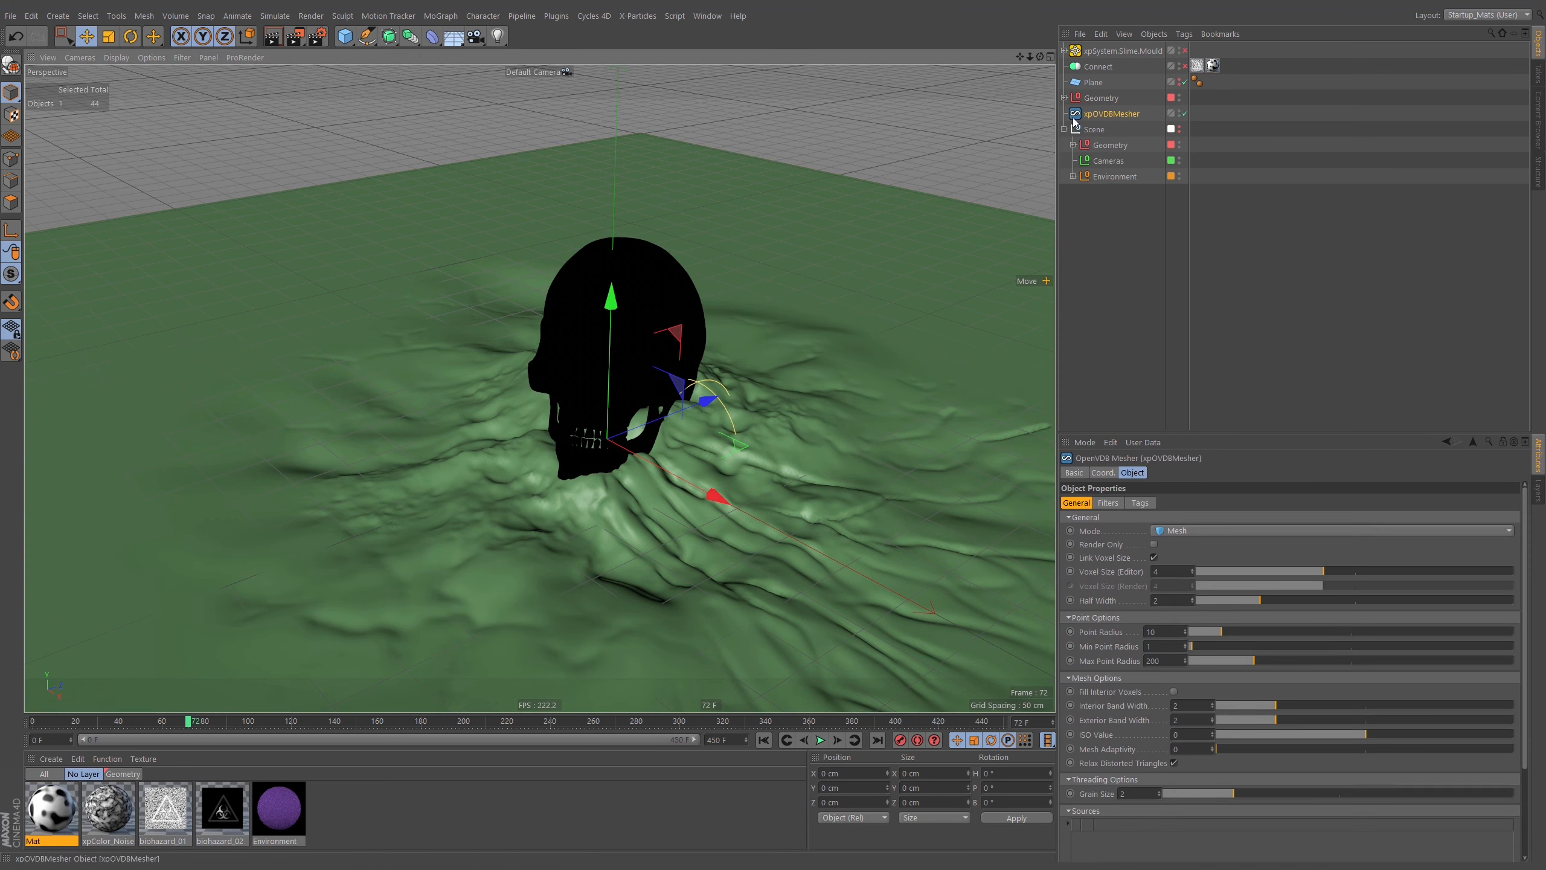
click(1074, 145)
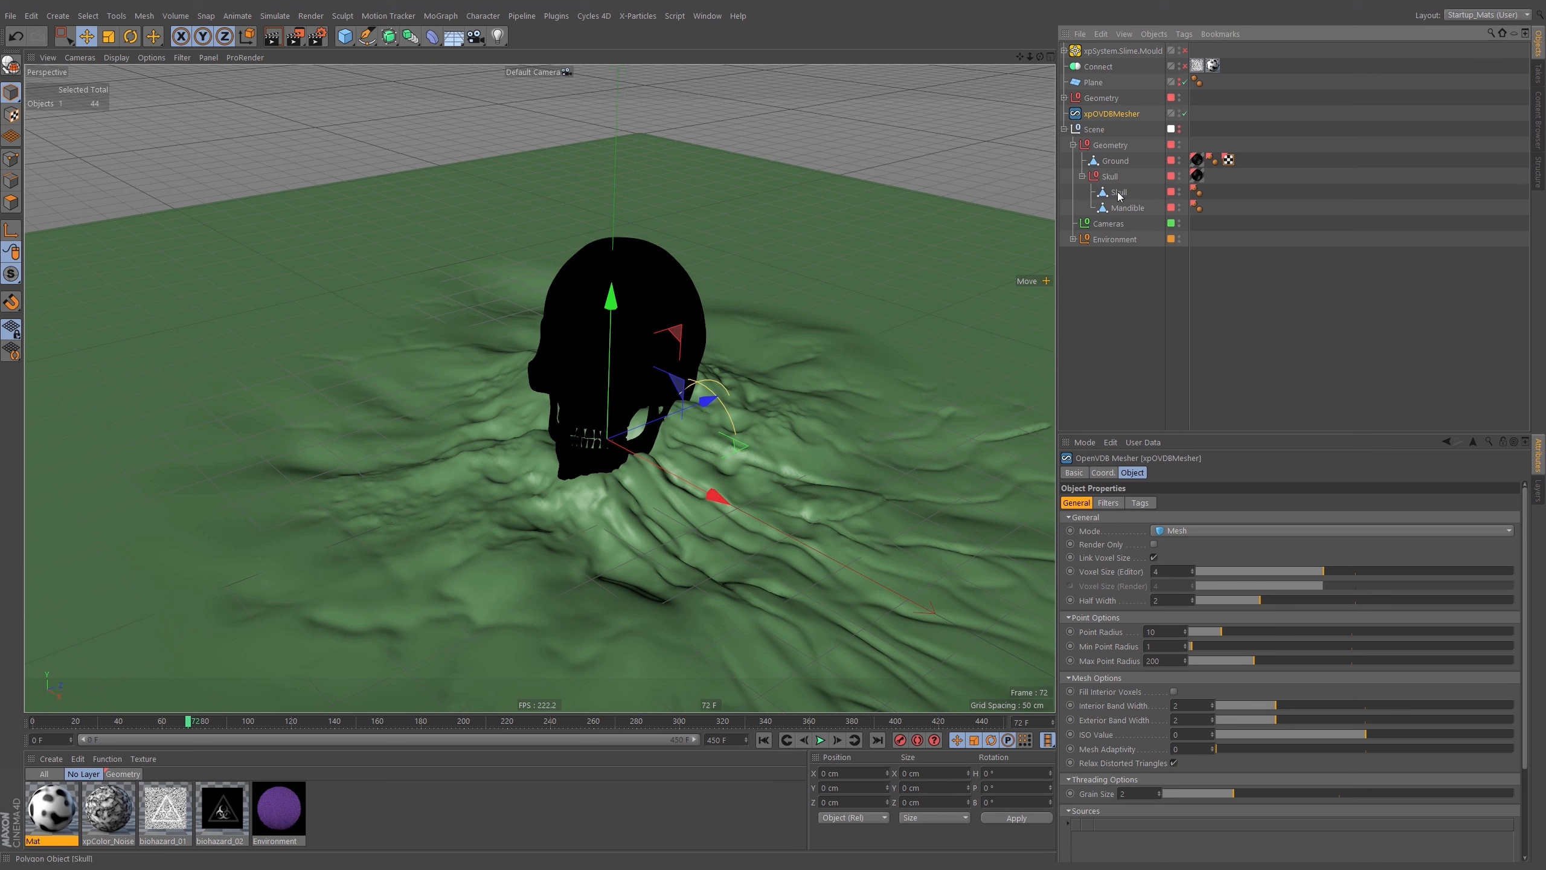
ctrl+drag(1112, 112, 1112, 114)
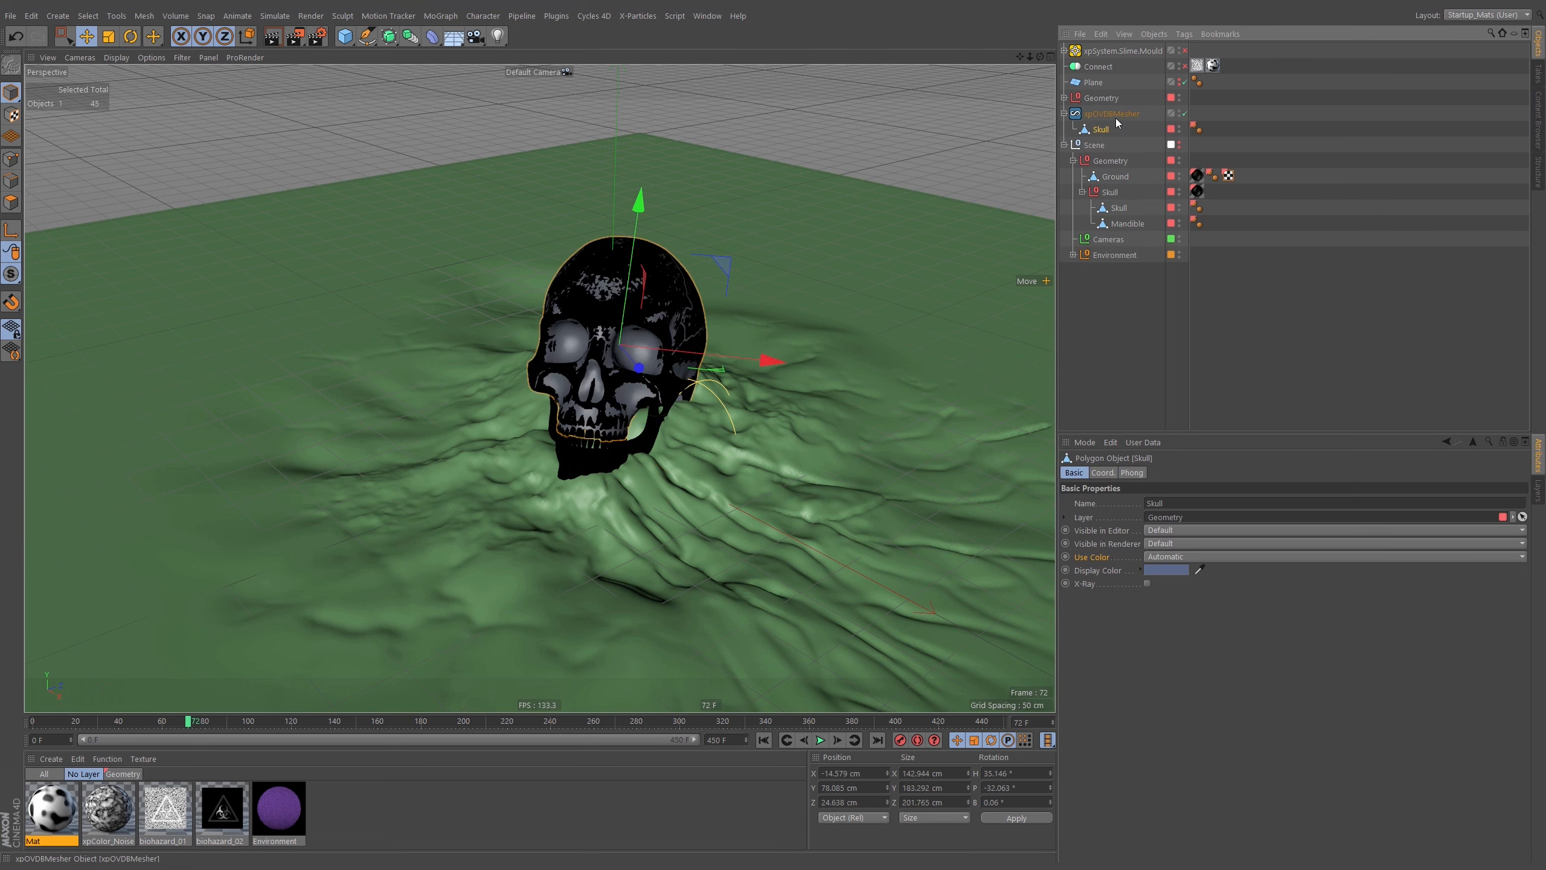
click(1129, 225)
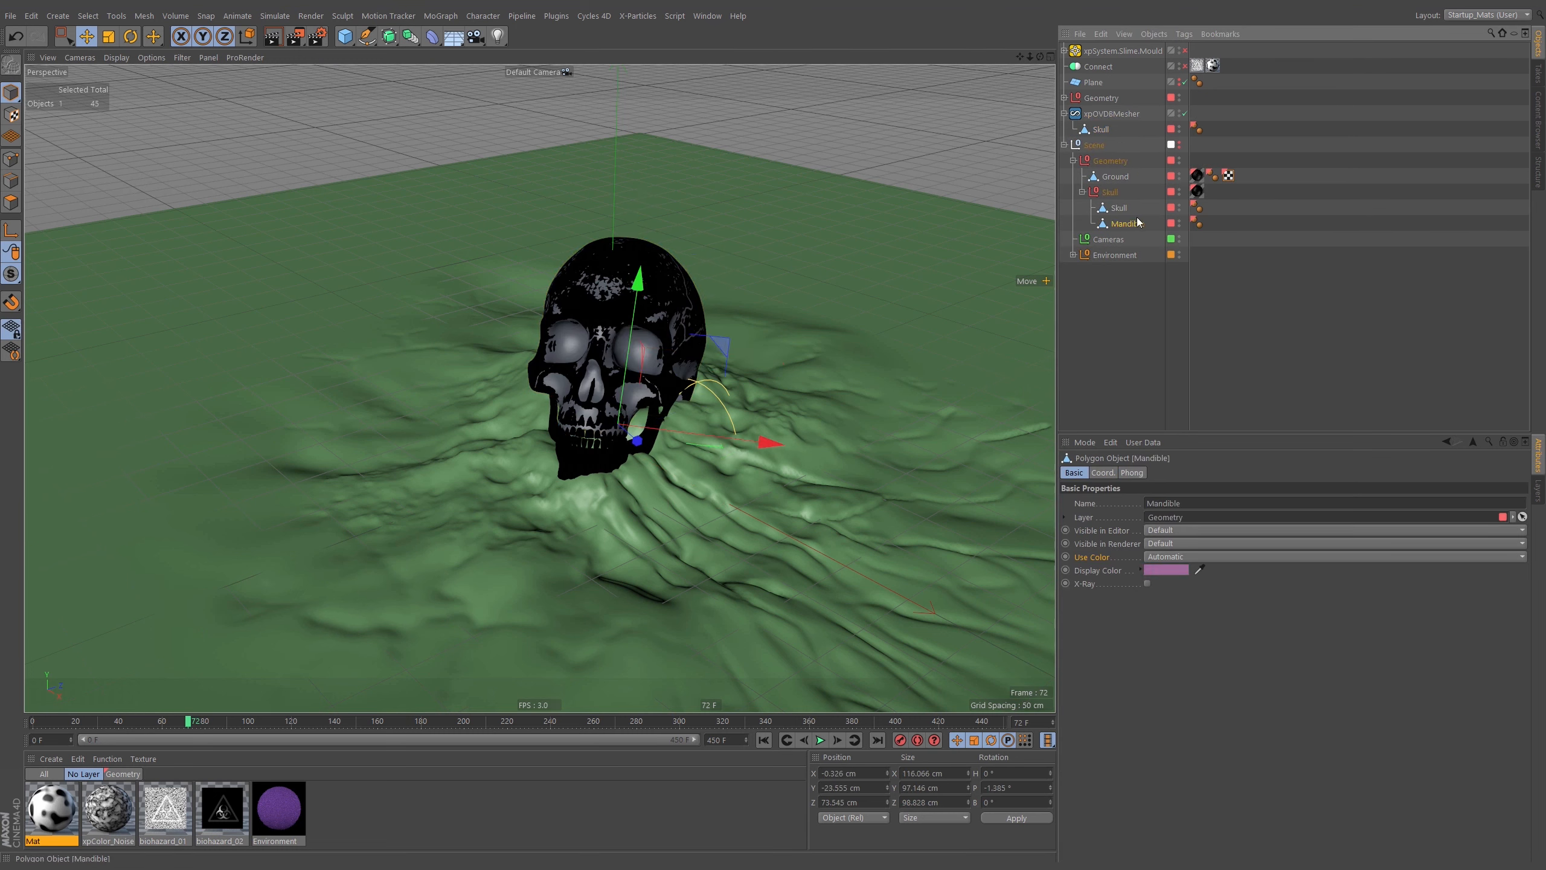
ctrl+drag(1102, 134, 1103, 135)
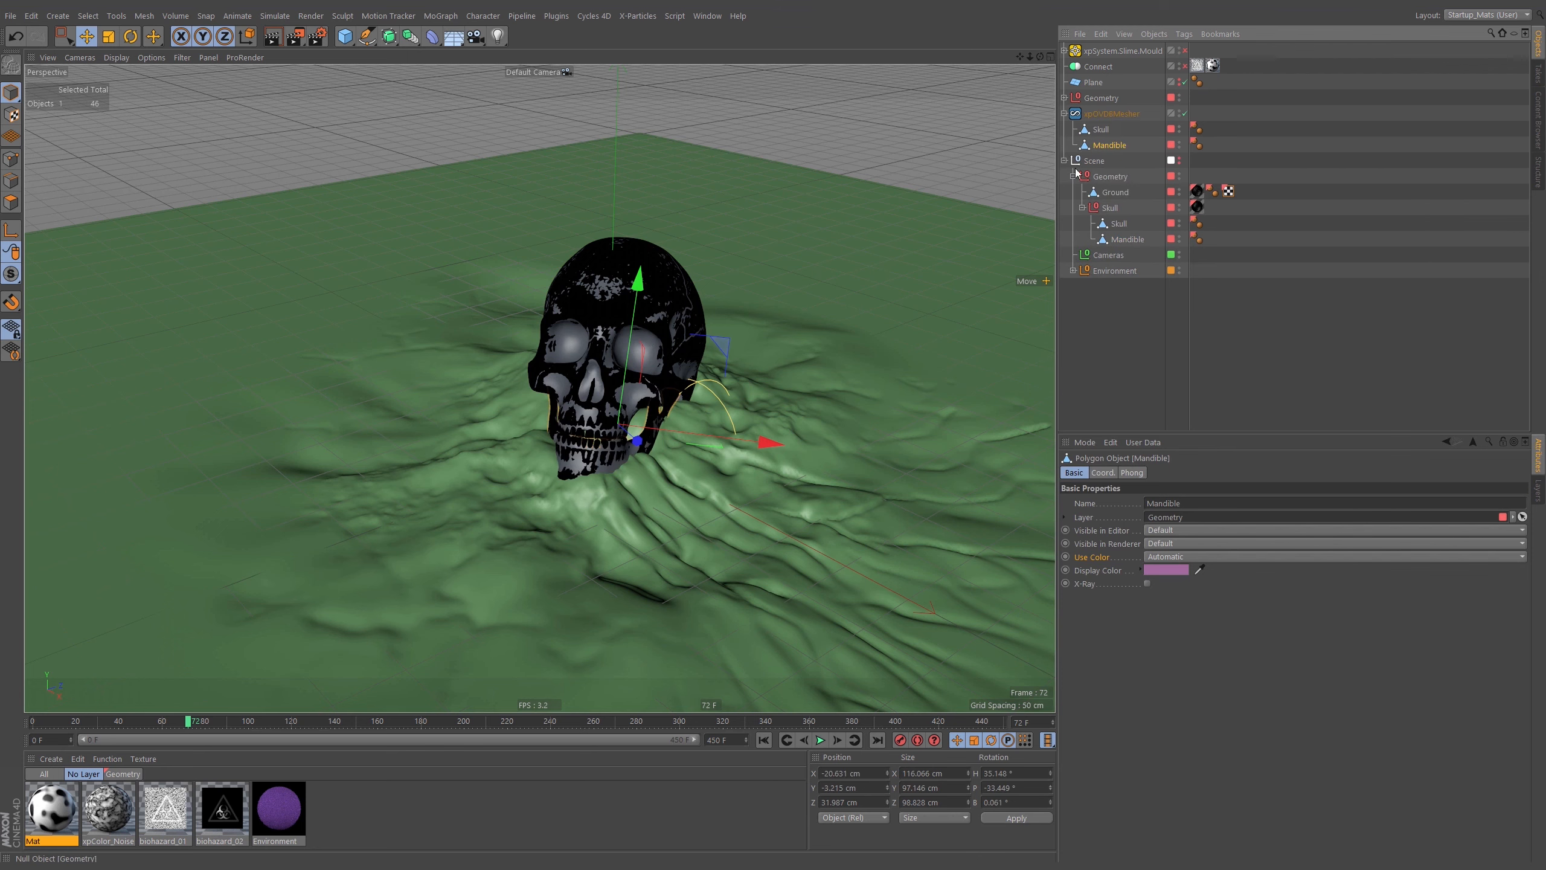
alt+drag(628, 351, 582, 326)
scroll(582, 326, up, 1)
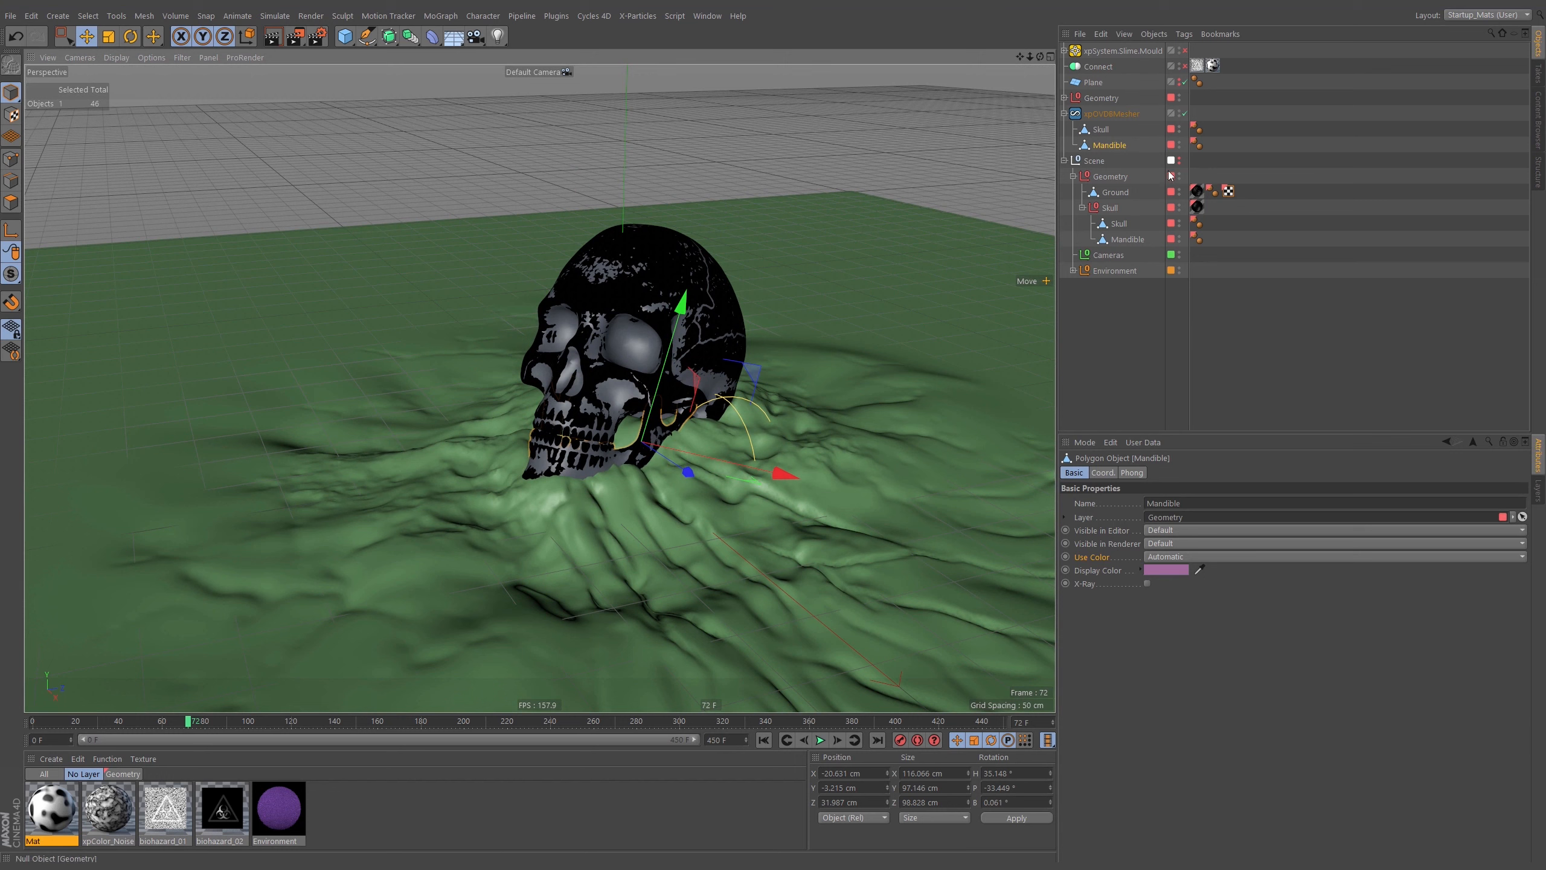
Delete the duplicated top-level Geometry group with its ground and skull objects
click(1216, 163)
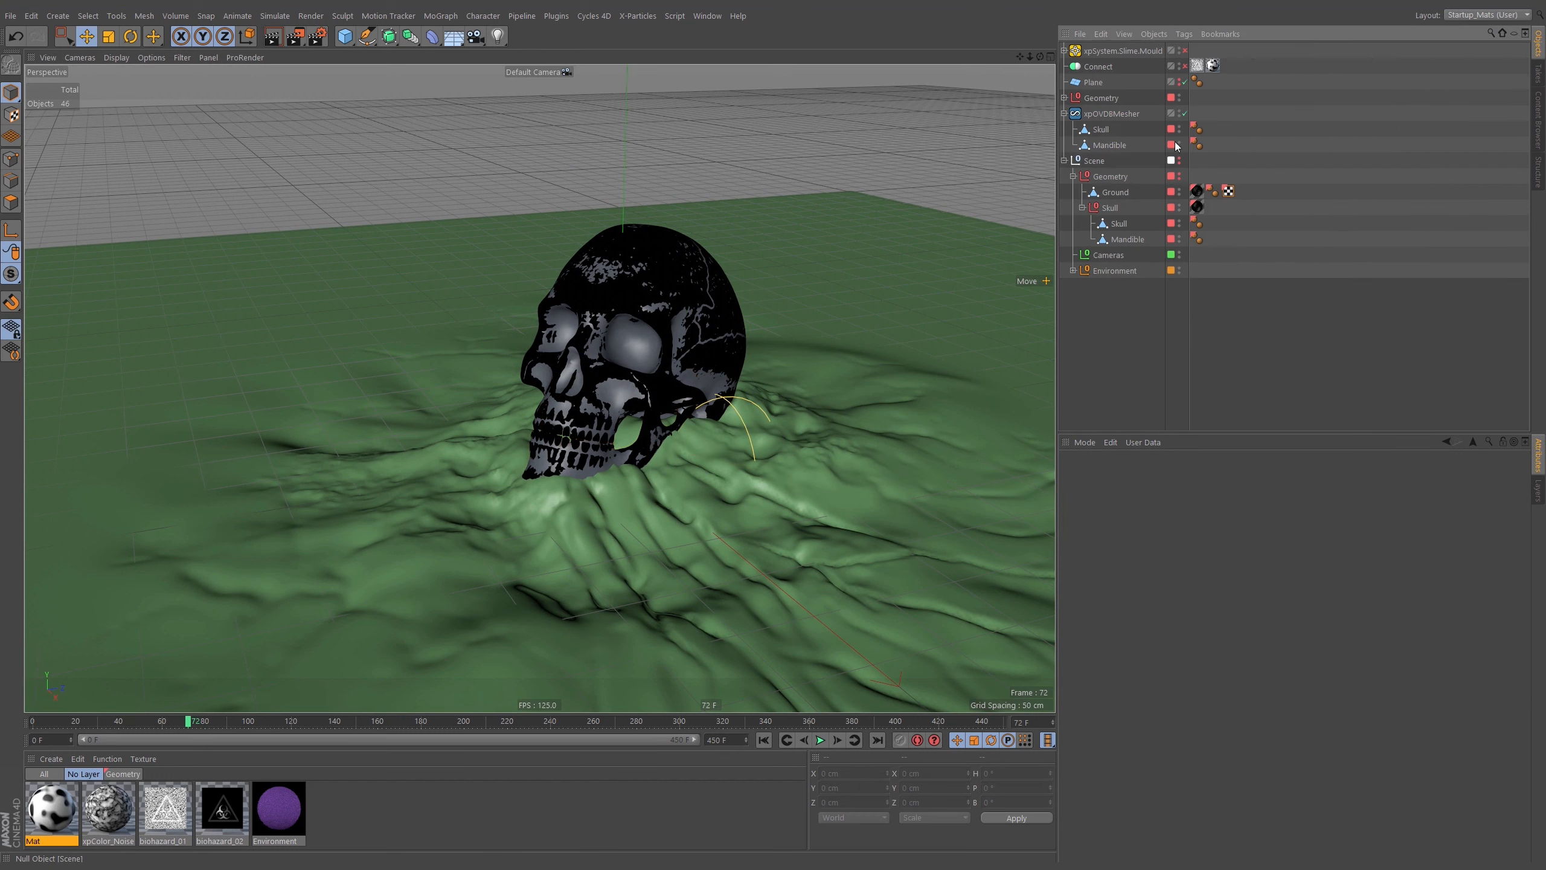
click(1065, 97)
click(1095, 98)
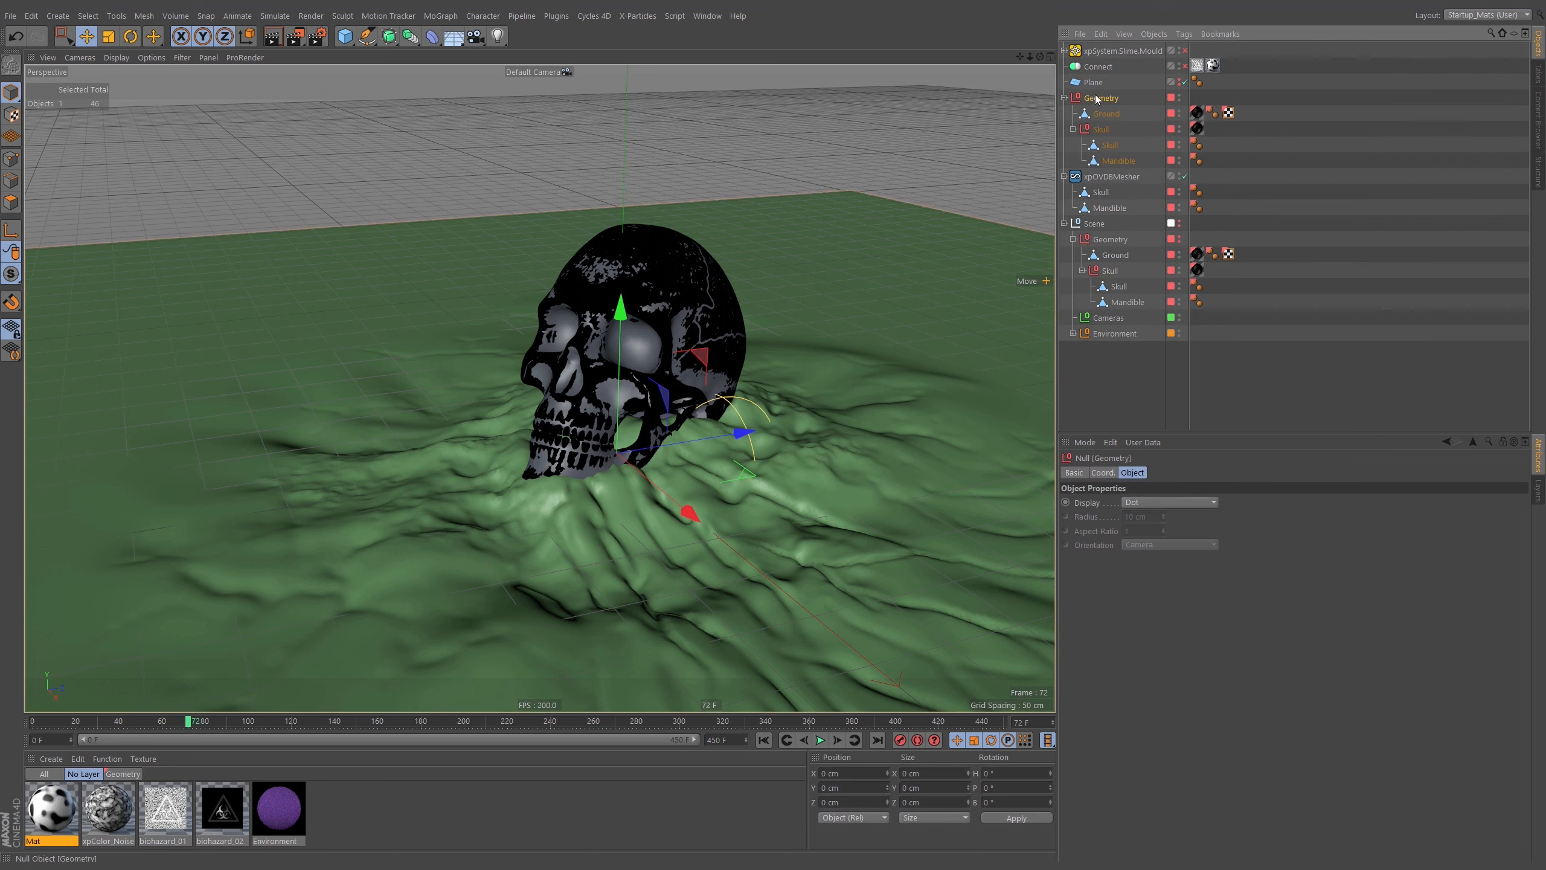
key(Delete)
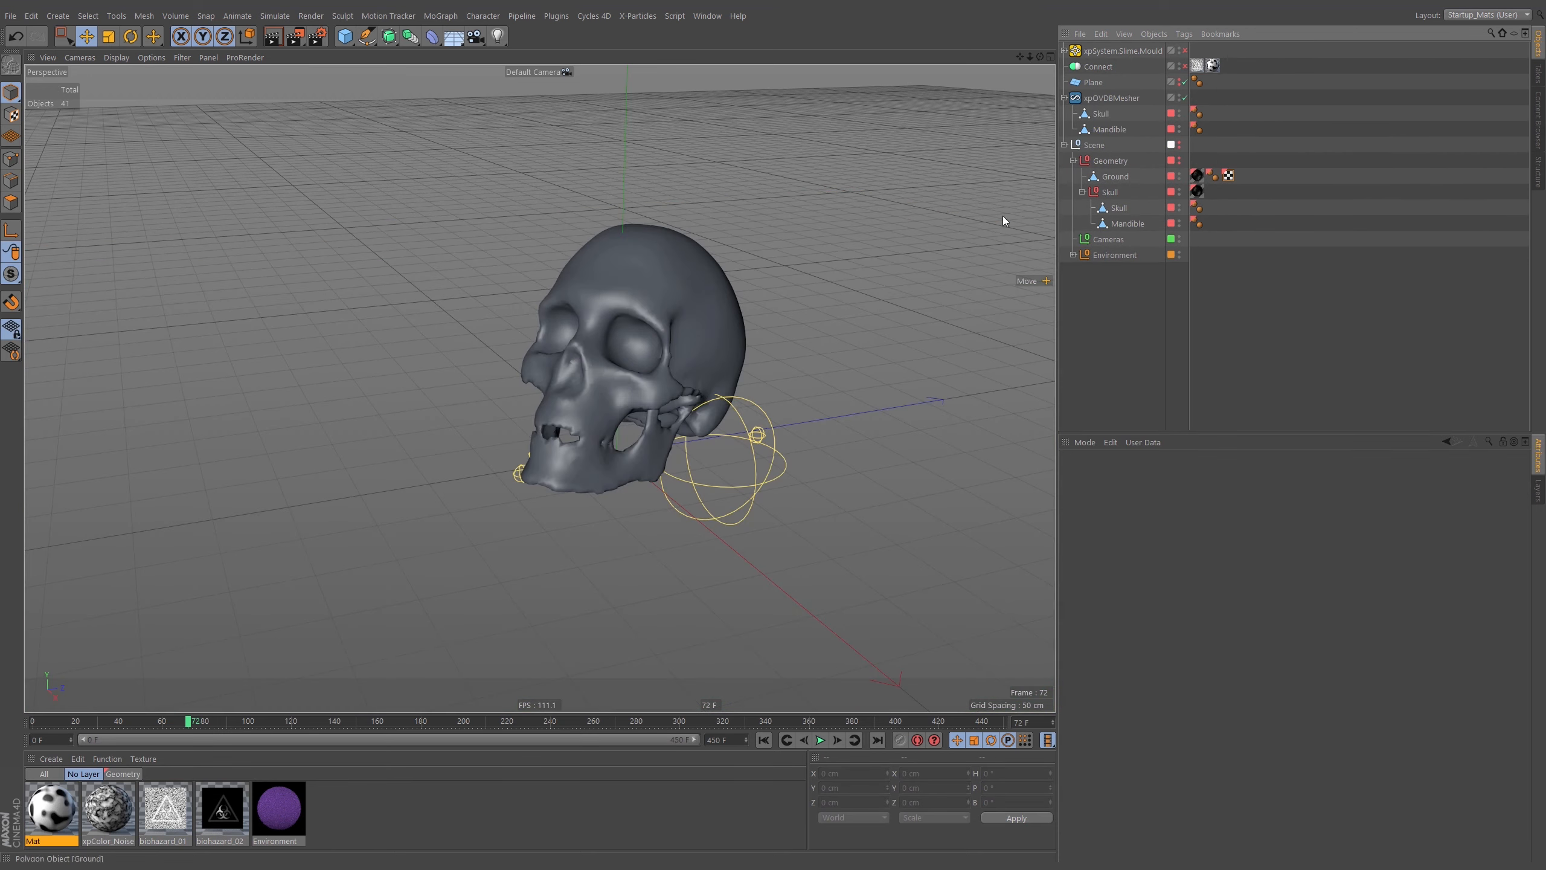
Show the shaded viewport with mesh lines to inspect the xpOVDBMesher's skull topology
alt+right_drag(651, 348, 773, 314)
alt+drag(742, 336, 702, 306)
alt+right_drag(731, 313, 706, 322)
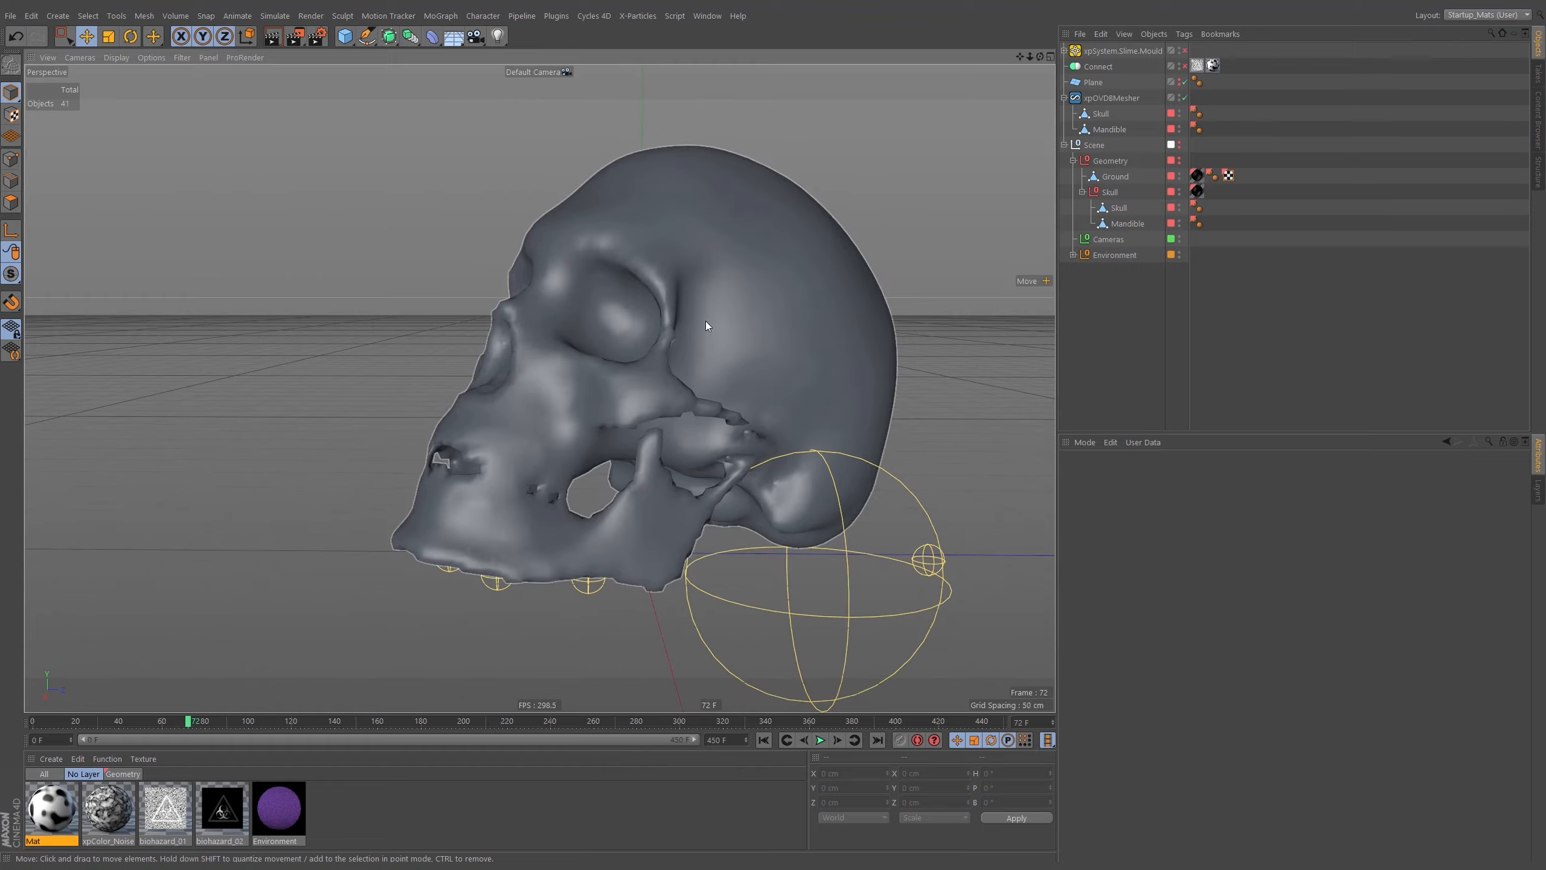
key(n)
key(b)
mouse_move(722, 325)
alt+mouse_down()
mouse_move(934, 318)
mouse_move(692, 332)
mouse_move(766, 319)
alt+mouse_up()
alt+drag(673, 448, 755, 359)
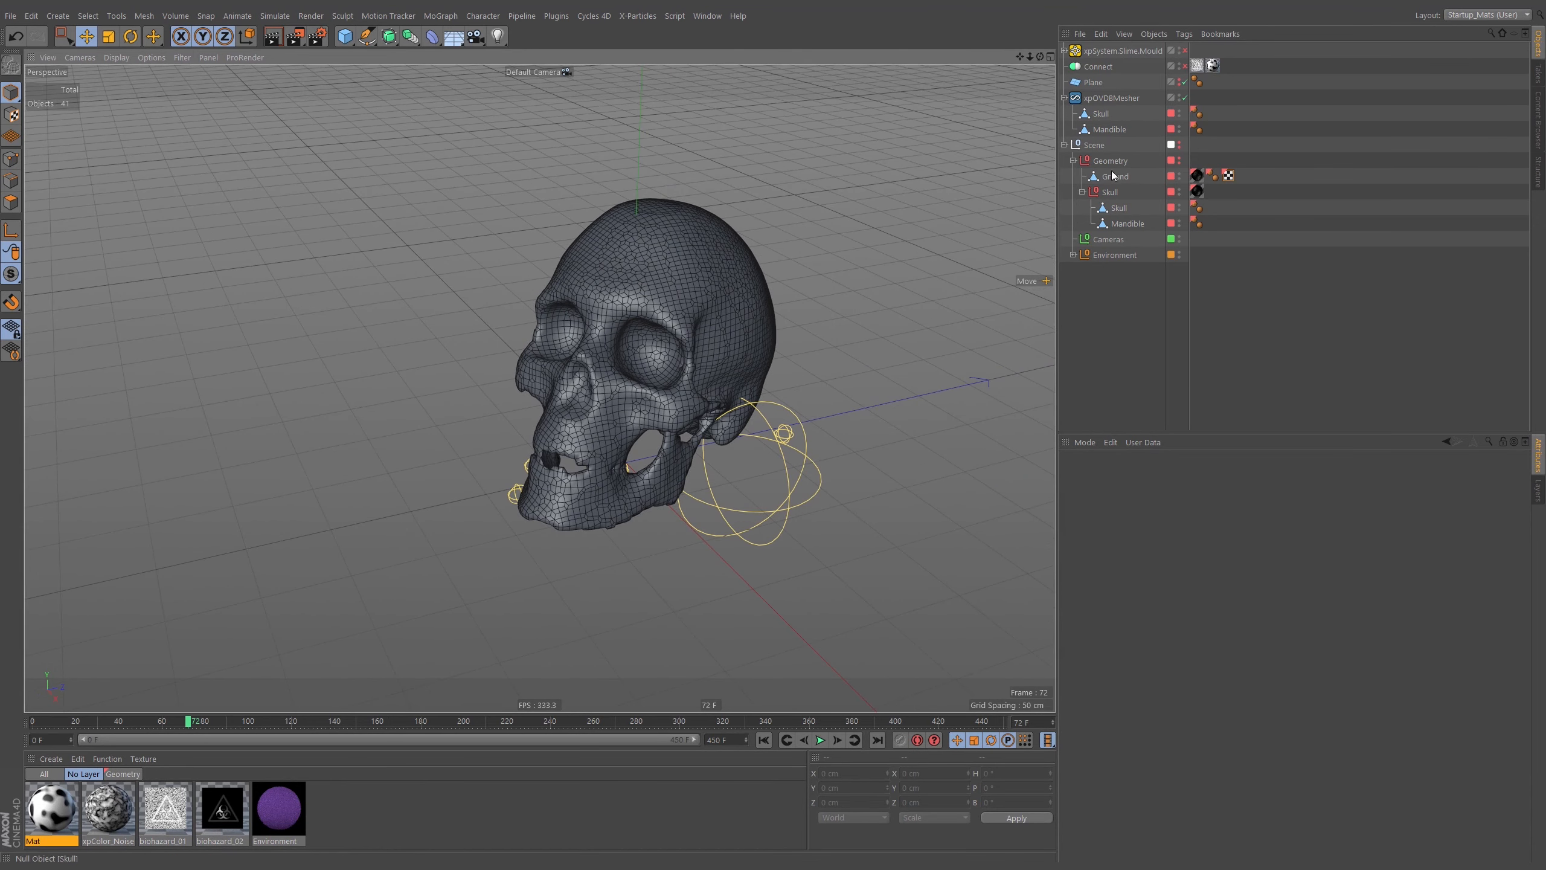
Duplicate the Ground object from the Scene's Geometry group to the top level and view it from above
drag(1113, 175, 1112, 159)
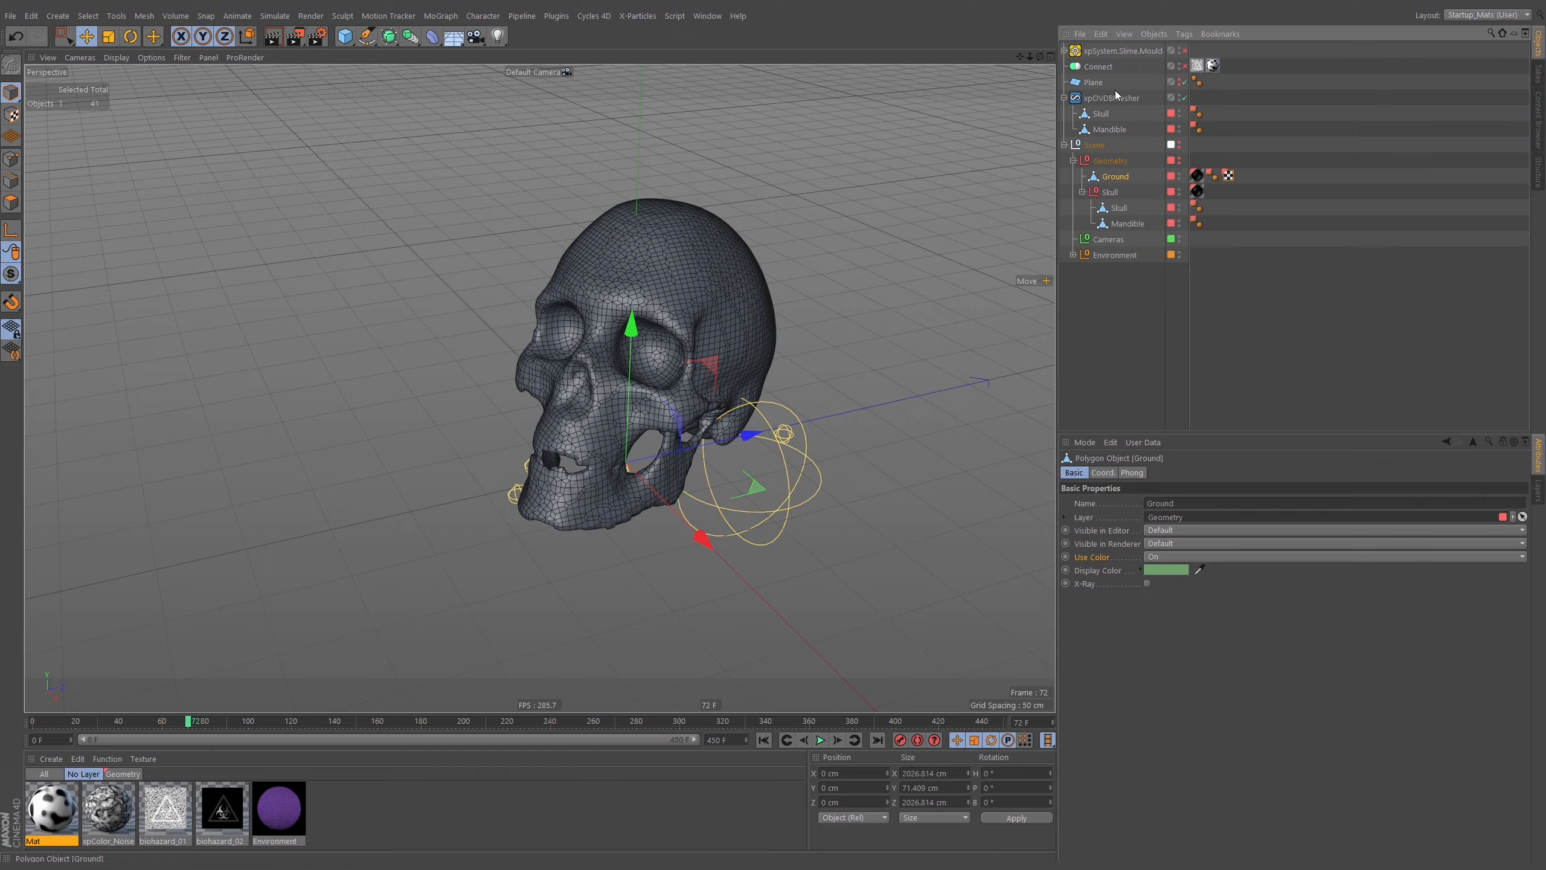
ctrl+drag(1116, 92, 1115, 90)
alt+right_drag(725, 287, 638, 437)
alt+drag(637, 384, 653, 327)
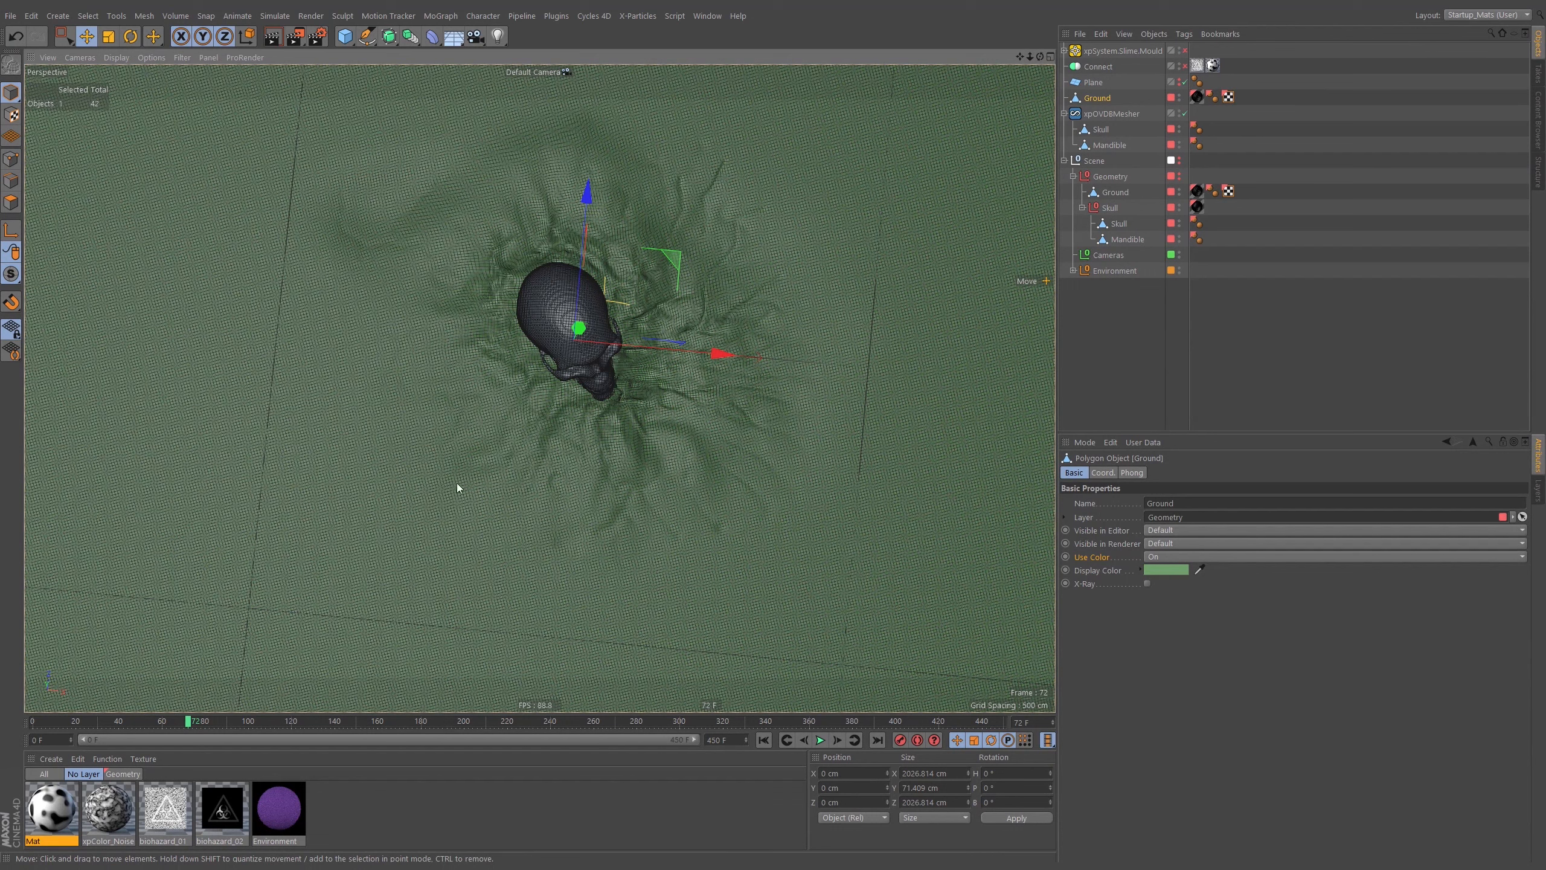
Activate Live Selection in polygon mode for the duplicated Ground object
click(65, 39)
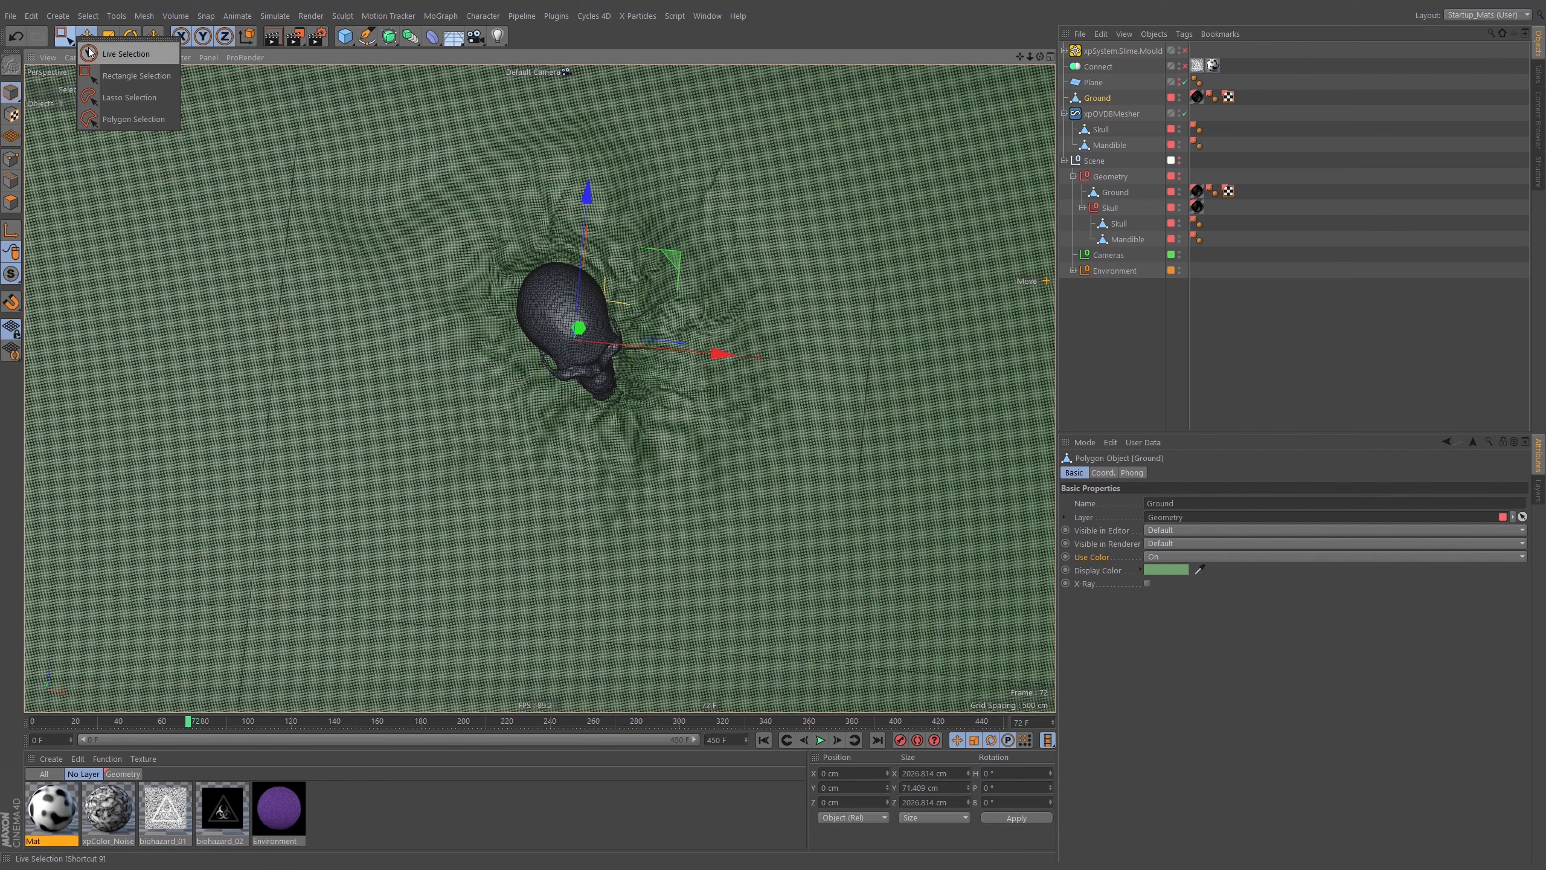
click(88, 47)
click(1097, 97)
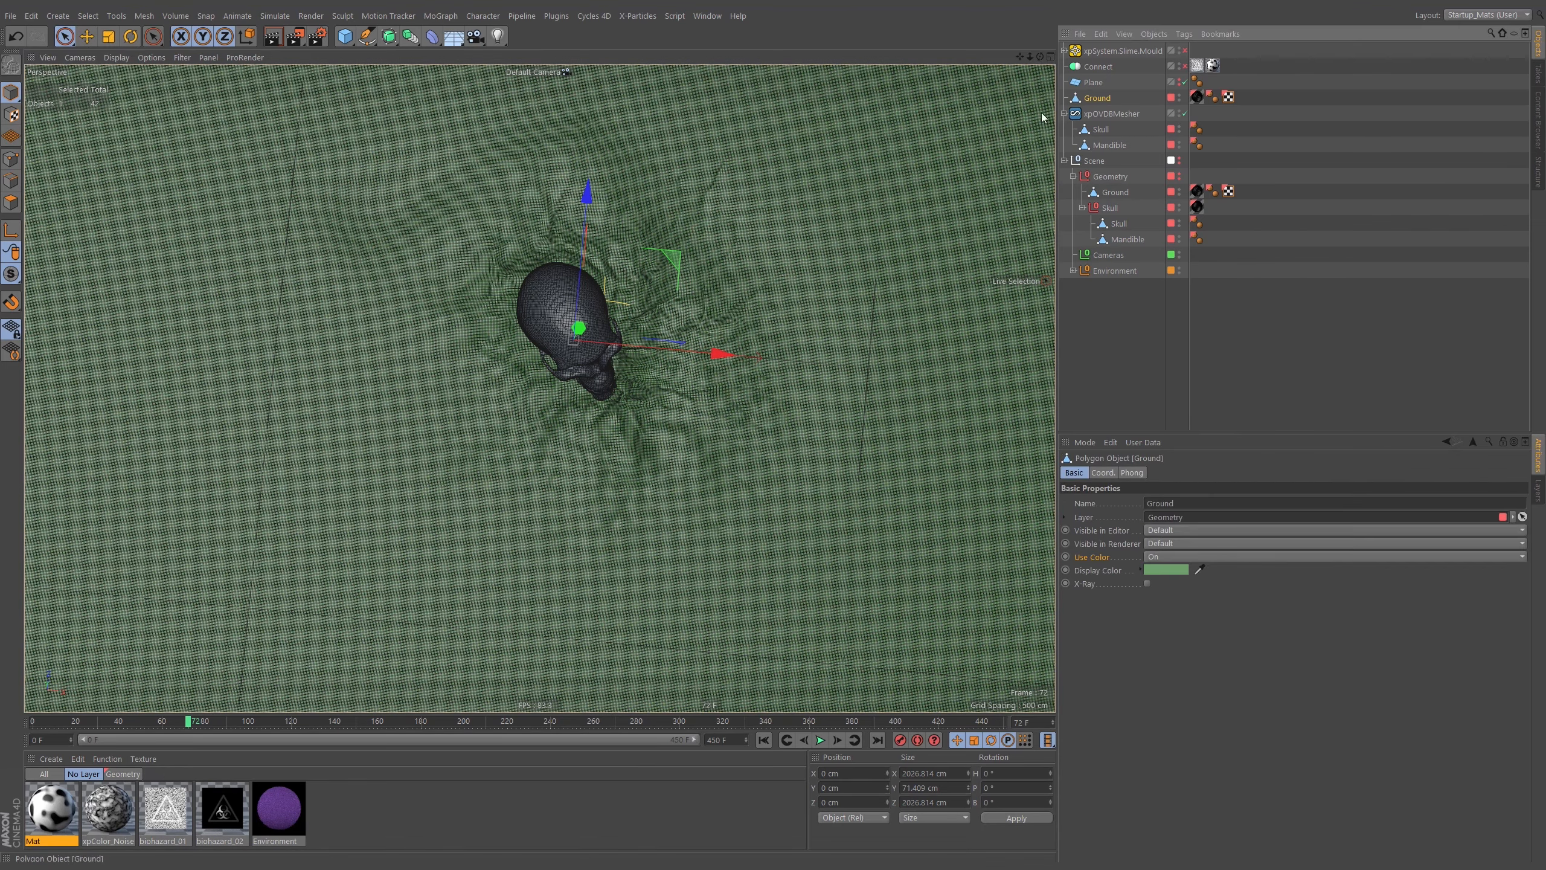
click(10, 203)
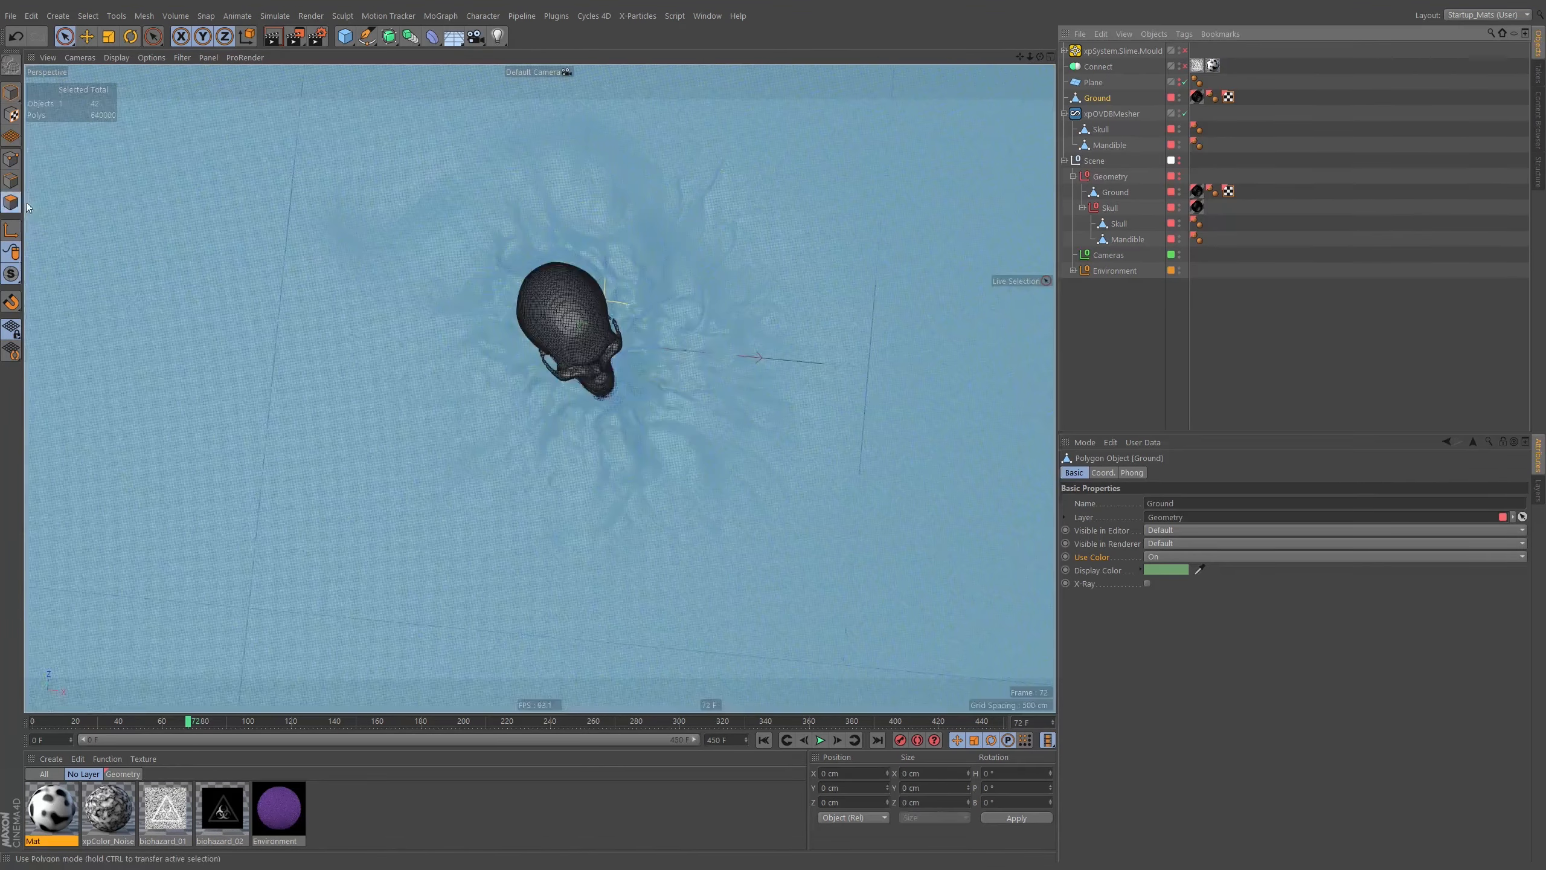
click(70, 44)
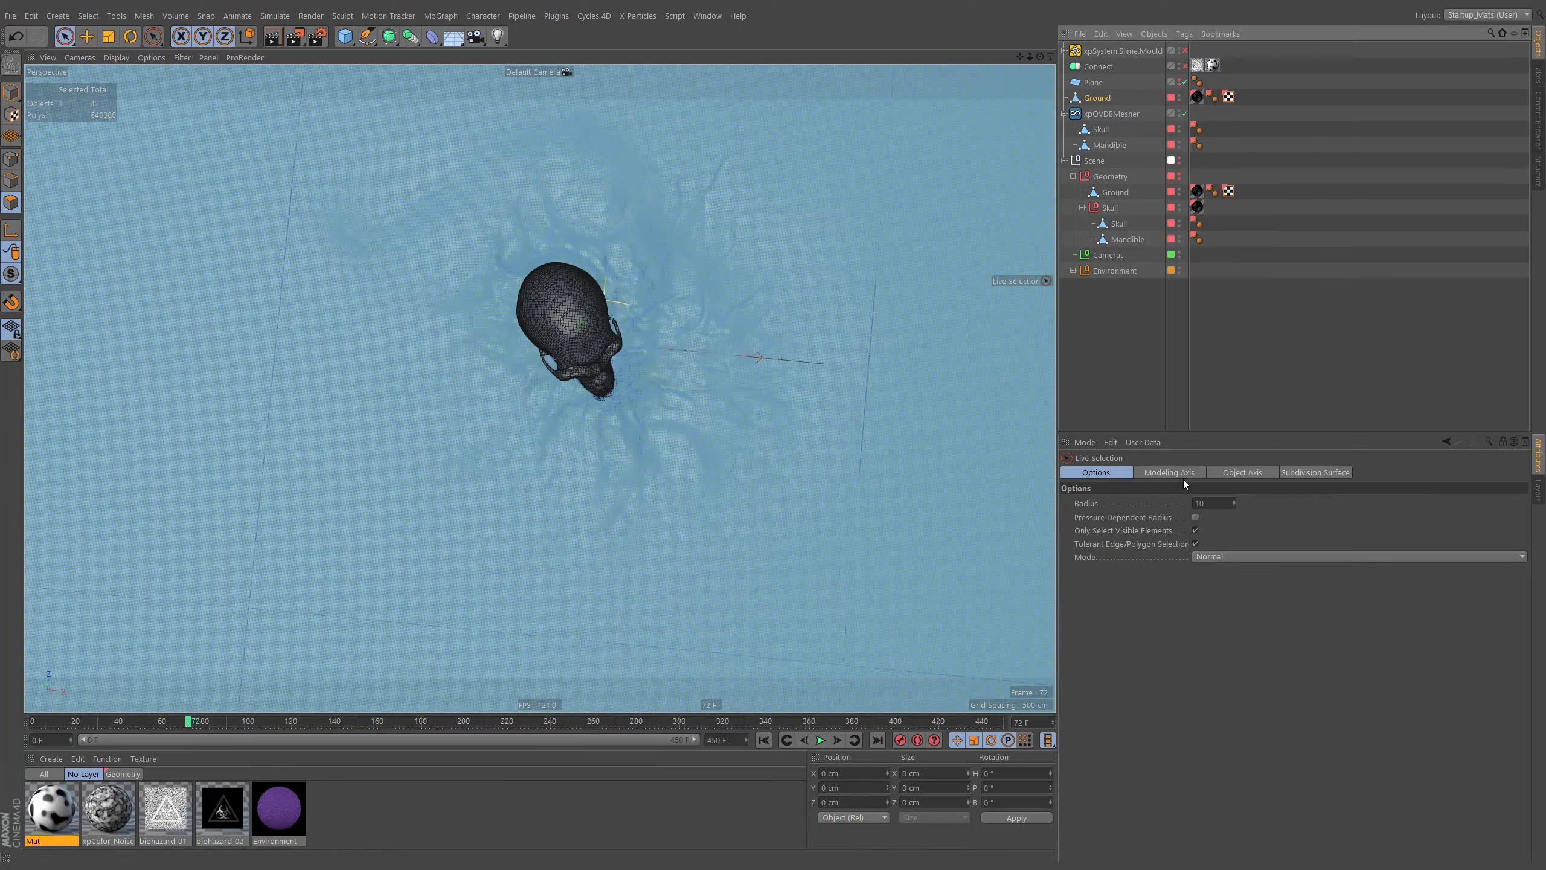
Enlarge the Live Selection radius and select a circle of ground polygons about 770 cm across around the skull
middle_drag(573, 340, 764, 311)
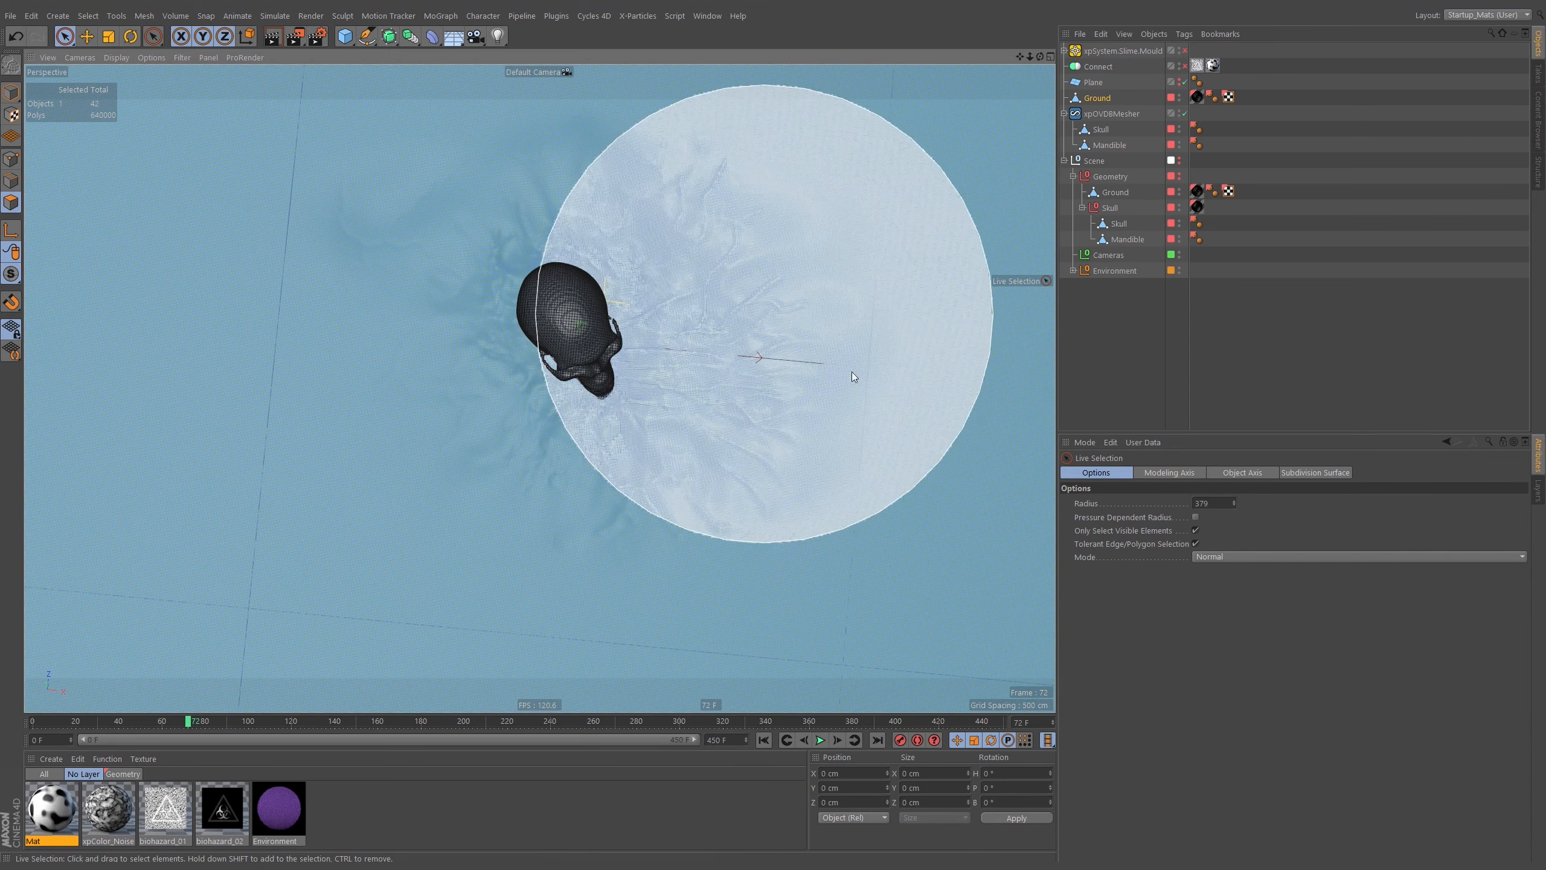
click(1235, 502)
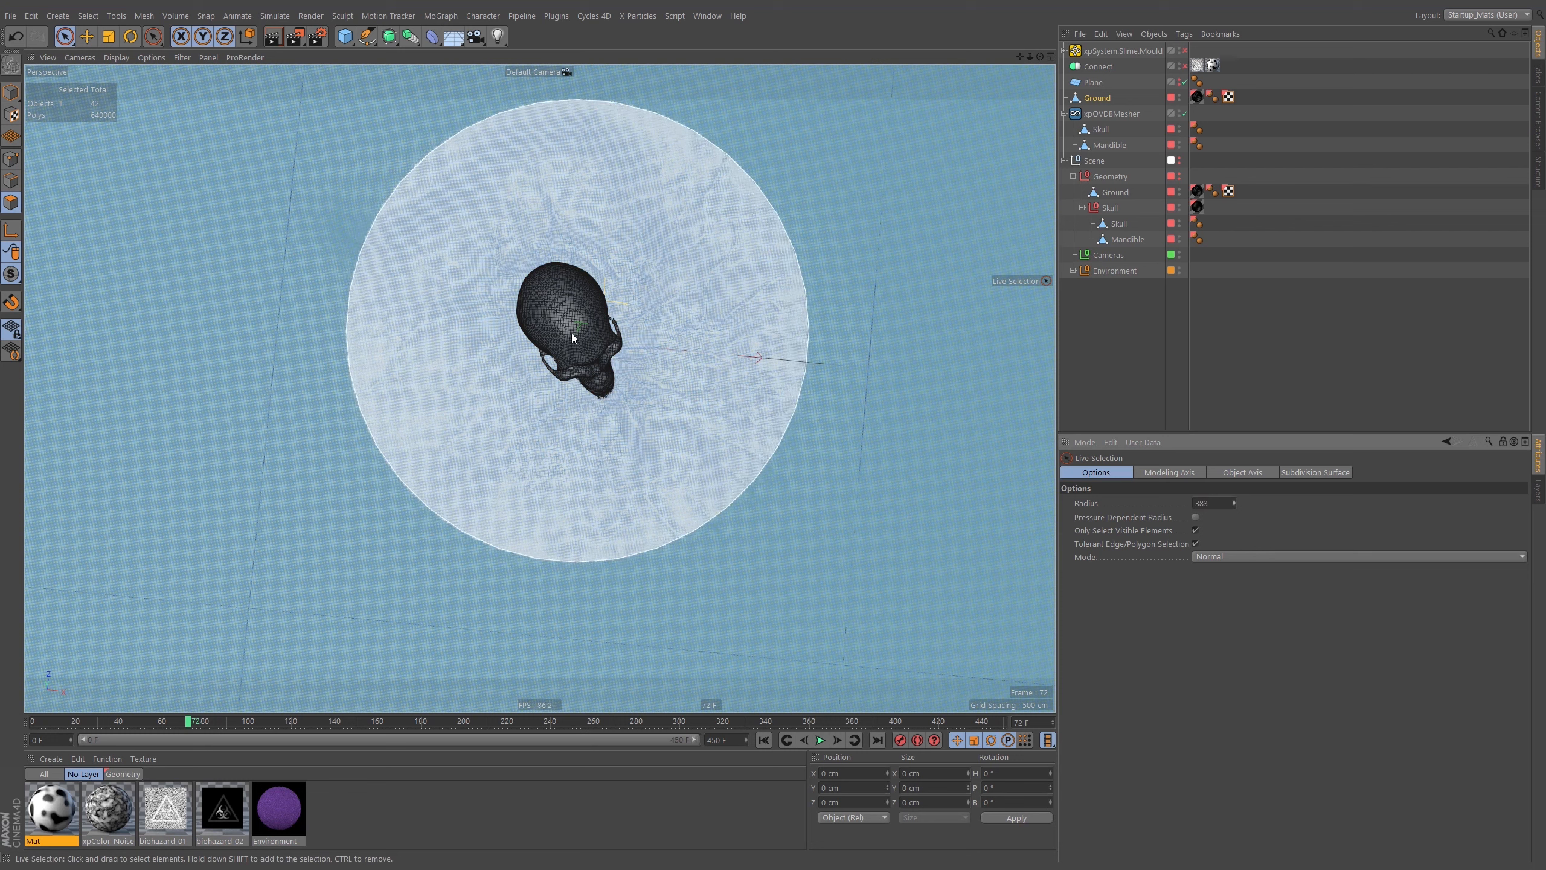
middle_drag(571, 333, 578, 340)
mouse_move(578, 341)
mouse_down()
mouse_move(524, 542)
mouse_move(699, 240)
mouse_move(611, 304)
mouse_move(549, 205)
mouse_move(694, 285)
mouse_move(681, 261)
mouse_up()
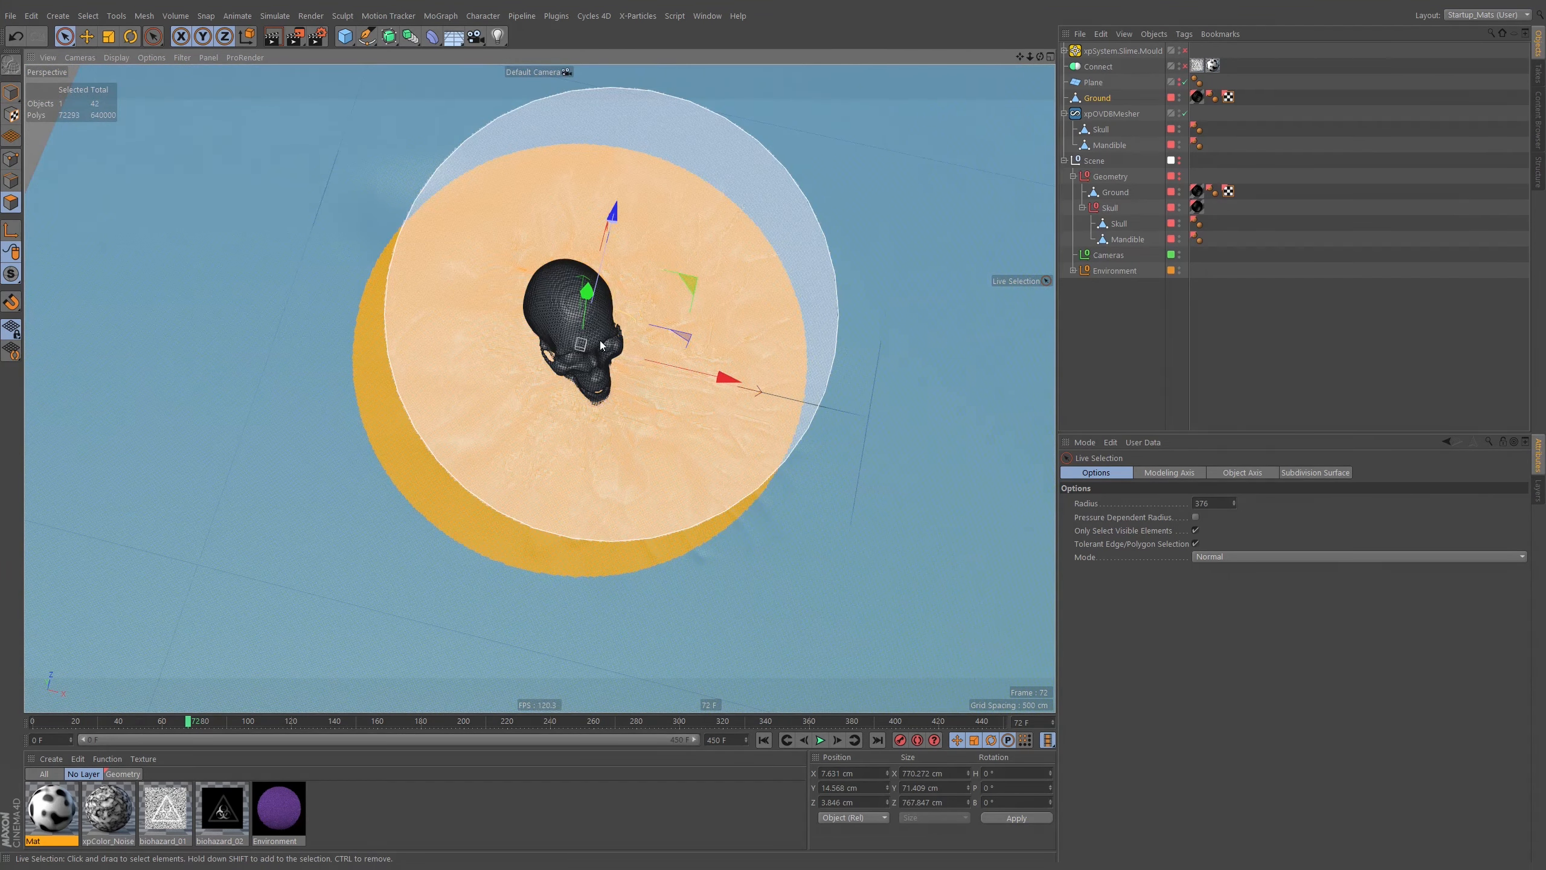
Reduce the selection radius to 352, include hidden elements, and reselect a circle of ground polygons about 690 cm across around the skull
middle_drag(594, 353, 579, 354)
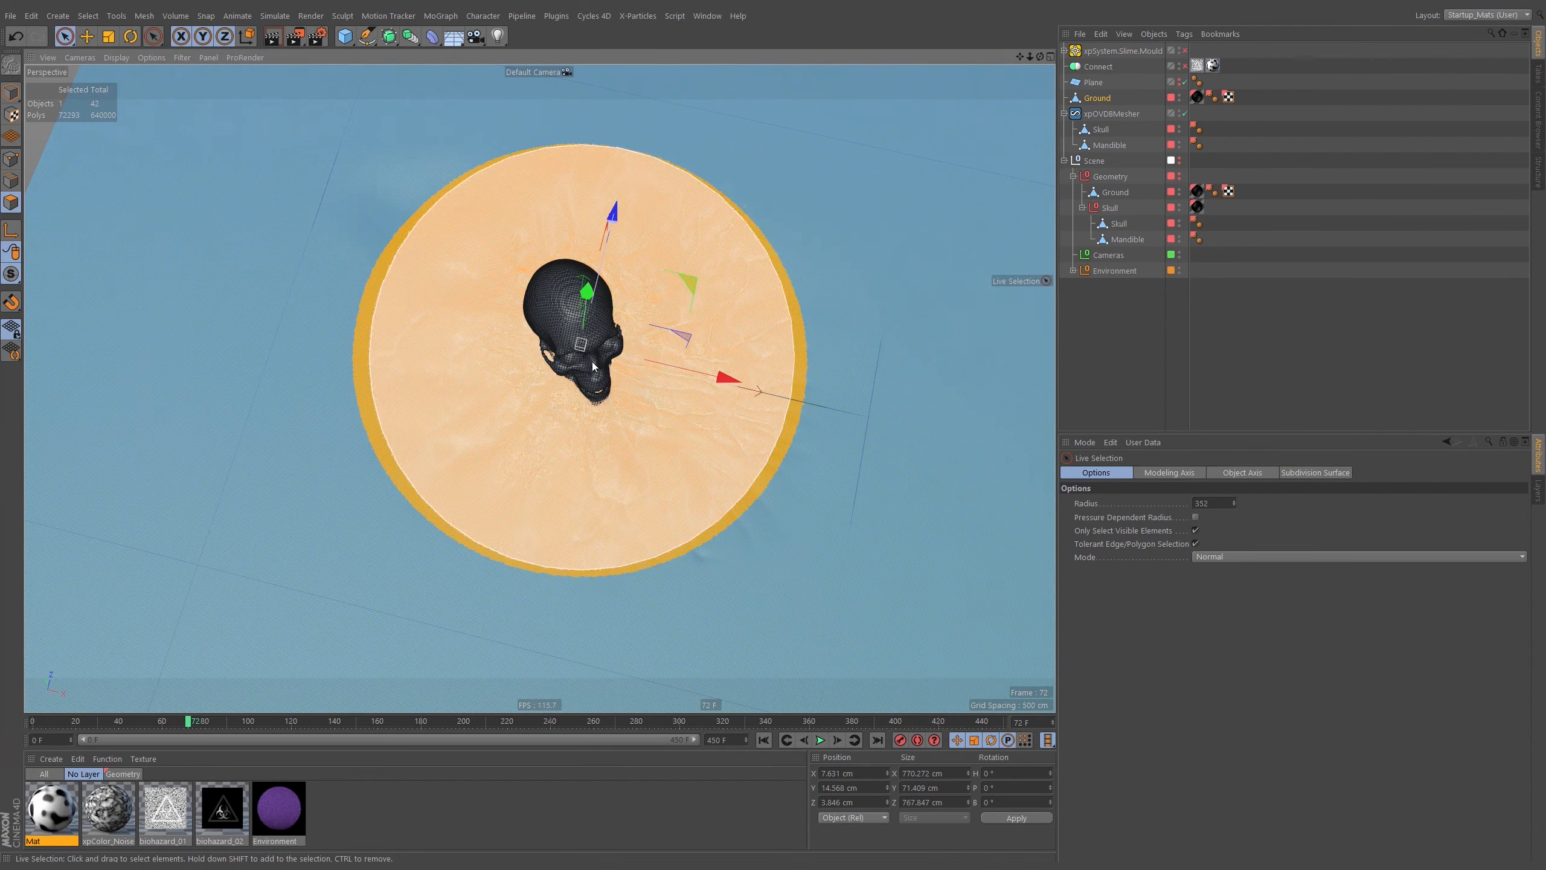
alt+drag(594, 365, 582, 418)
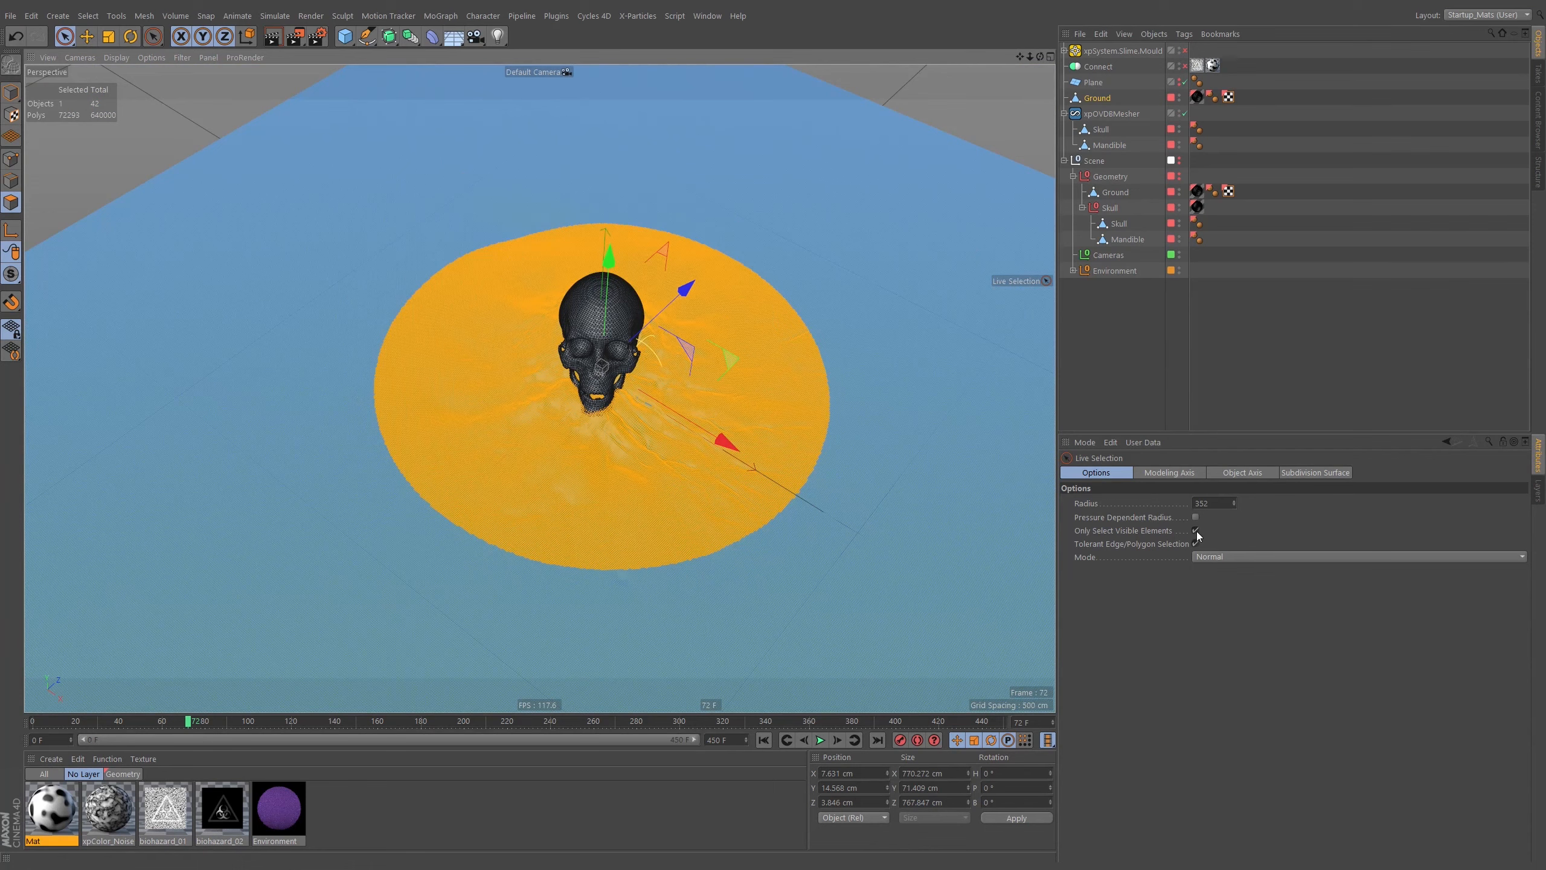
click(1196, 531)
alt+drag(669, 495, 514, 424)
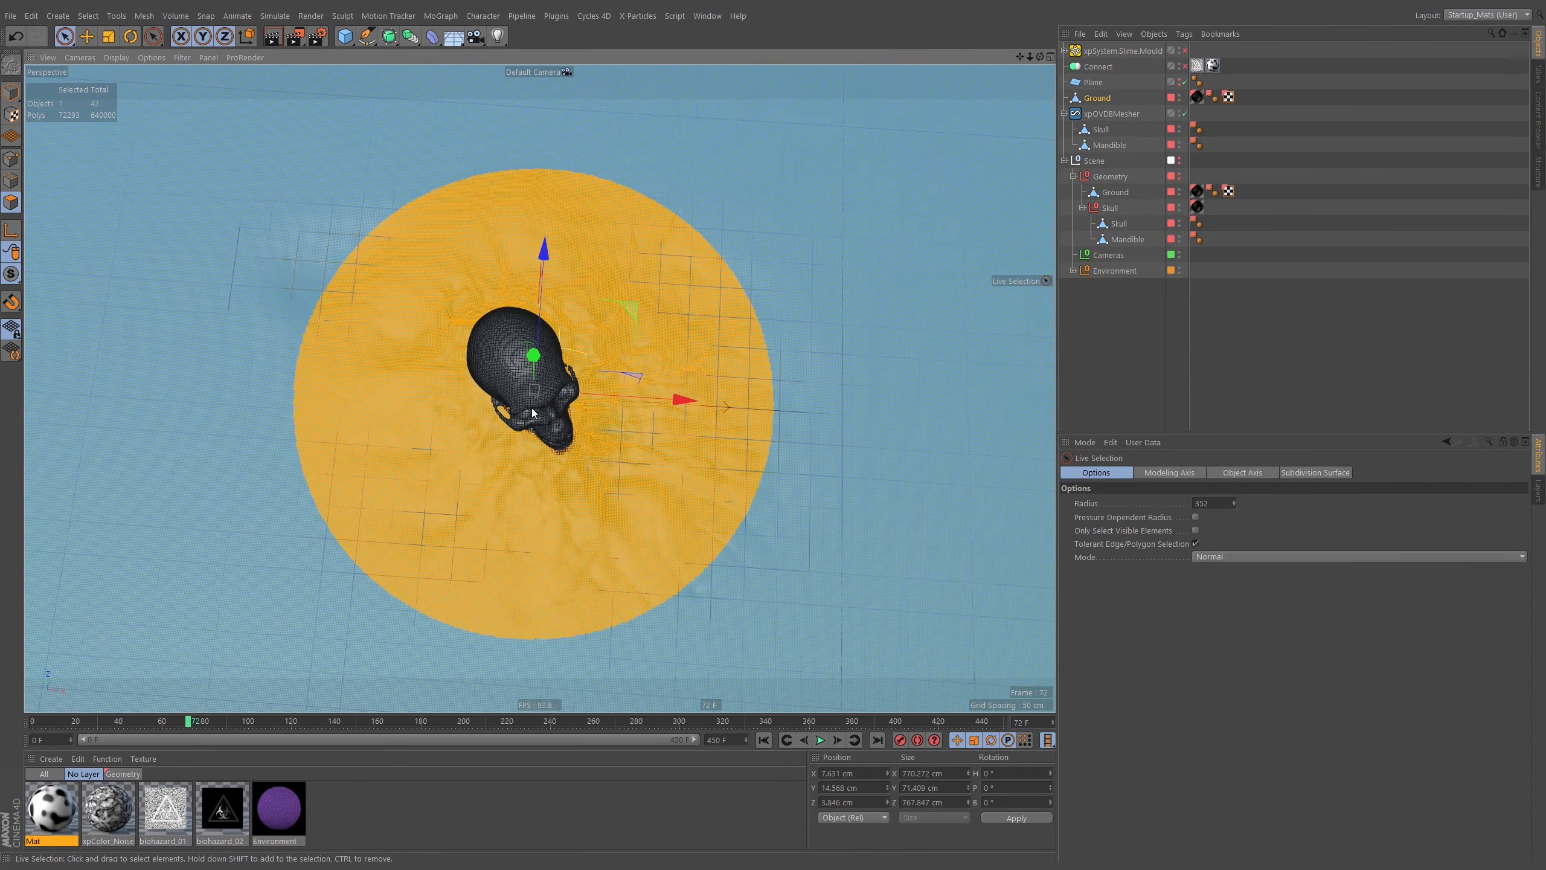
click(540, 414)
Reduce the Live Selection radius to 133 and add outer ground polygons, widening the selected area to about 712 by 698 cm
mouse_move(542, 410)
alt+mouse_down()
mouse_move(460, 278)
mouse_move(392, 255)
mouse_move(498, 357)
mouse_move(609, 407)
mouse_move(568, 396)
mouse_move(562, 417)
alt+mouse_up()
alt+right_drag(562, 417, 616, 402)
alt+middle_drag(595, 459, 576, 350)
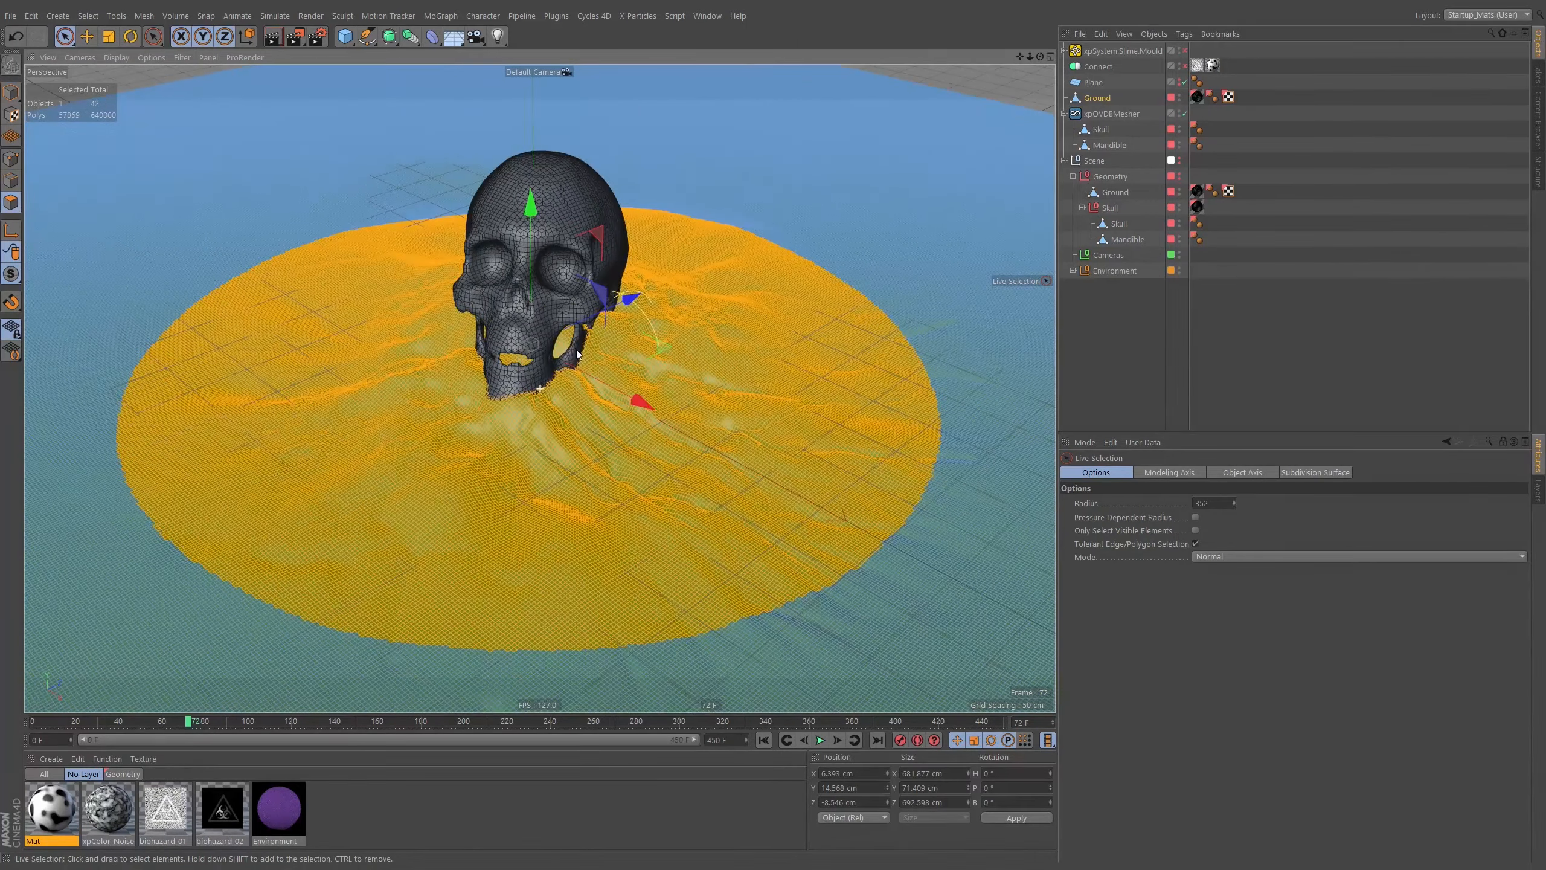
alt+drag(576, 353, 758, 370)
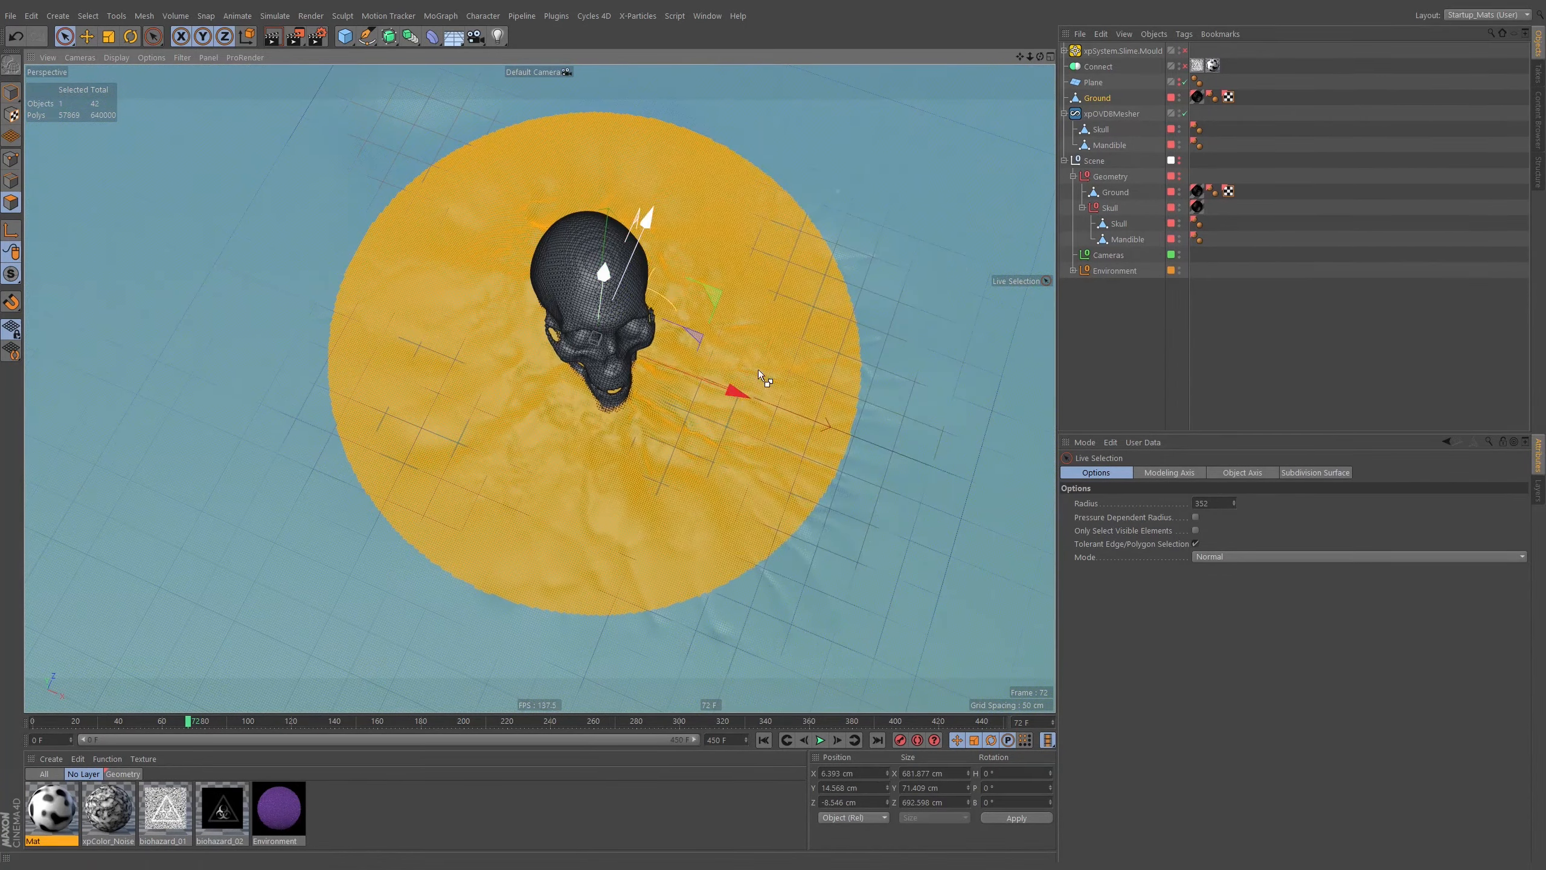
middle_drag(759, 369, 821, 315)
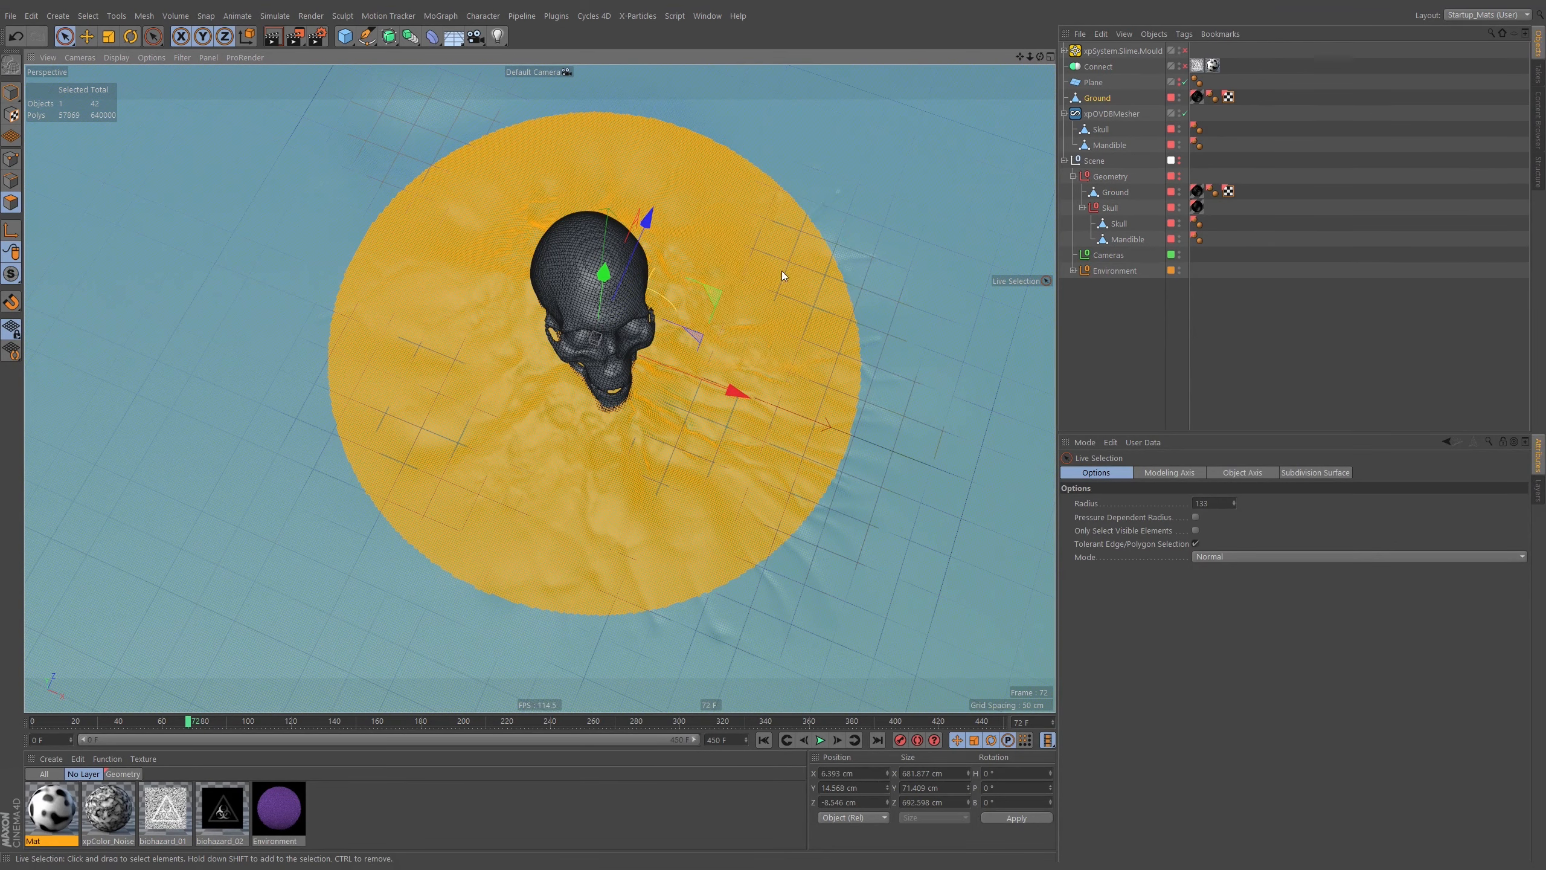
mouse_move(783, 275)
shift+mouse_down()
mouse_move(814, 336)
mouse_move(780, 464)
mouse_move(647, 573)
mouse_move(567, 529)
shift+mouse_up()
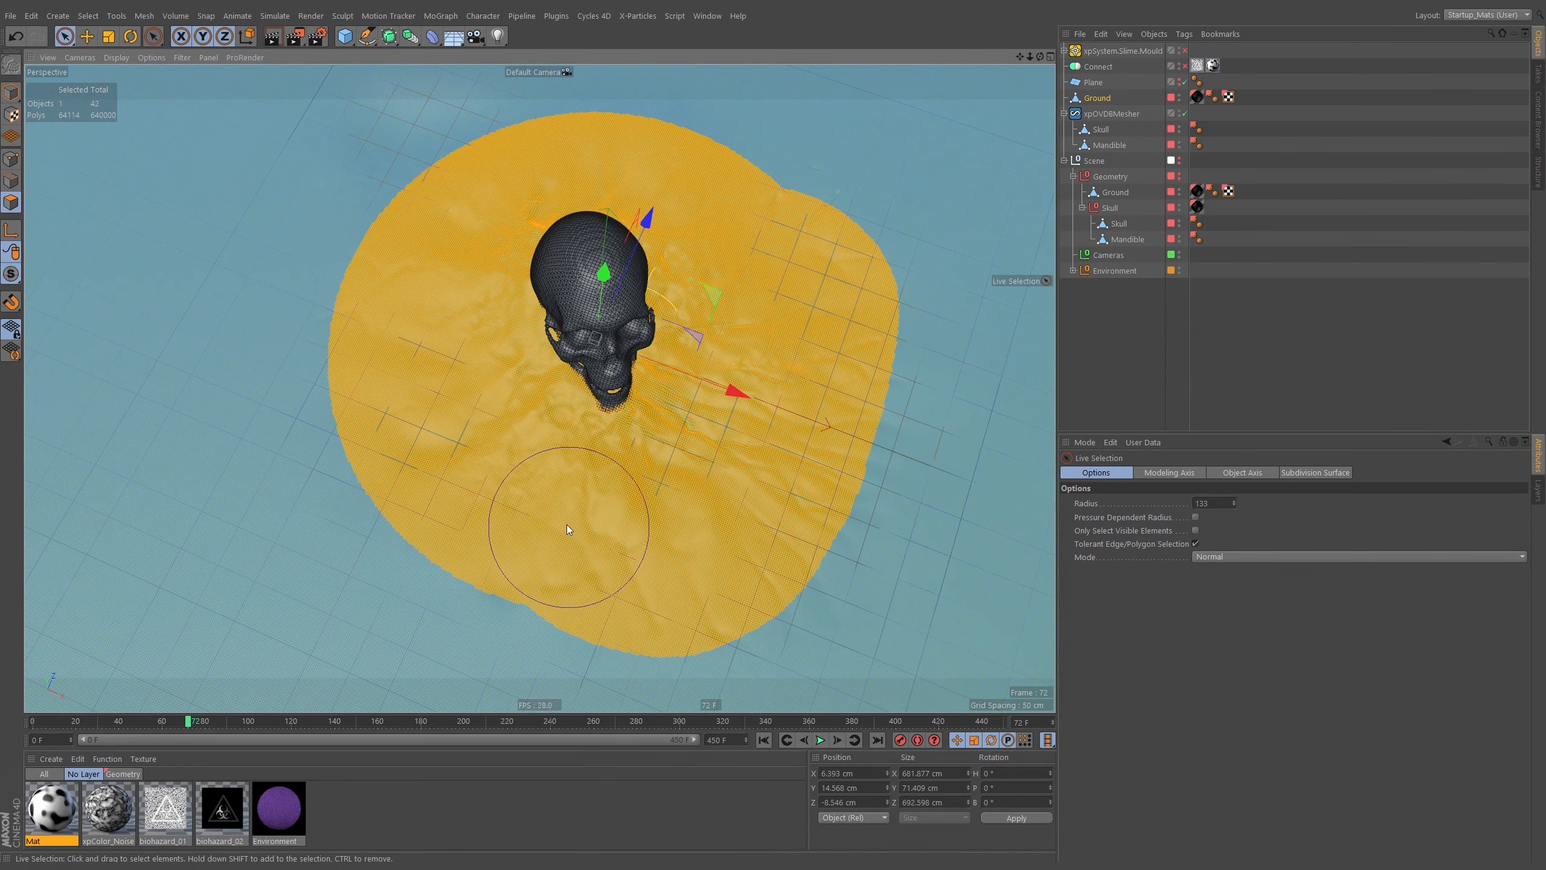
mouse_move(783, 292)
shift+mouse_down()
mouse_move(741, 240)
mouse_move(677, 218)
mouse_move(526, 239)
shift+mouse_up()
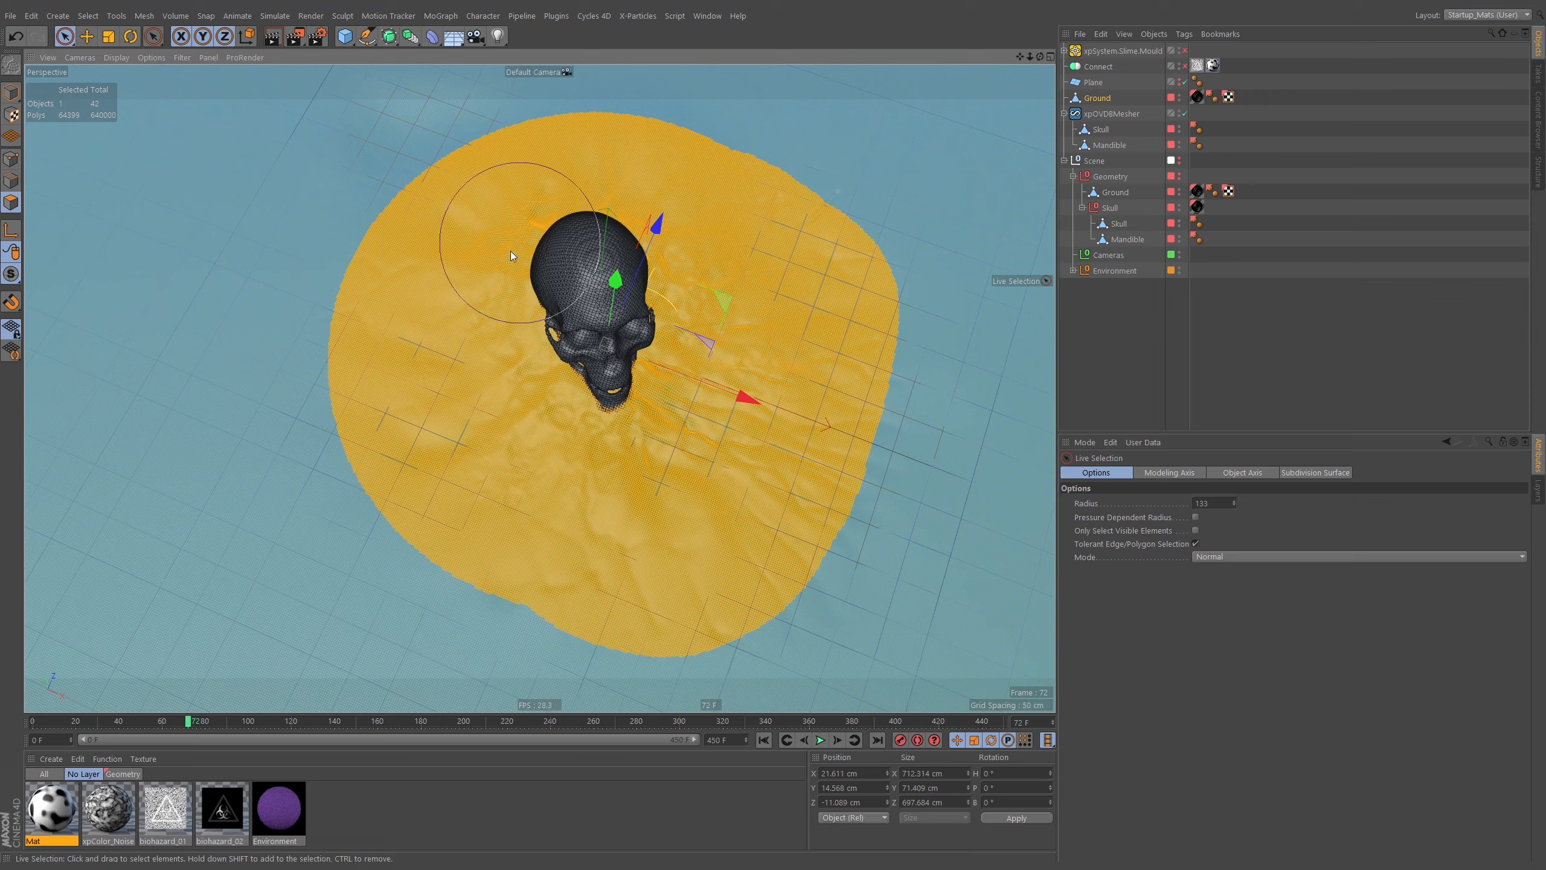
Invert the polygon selection on the duplicated Ground and delete everything outside the area around the skull
alt+drag(714, 419, 718, 363)
alt+right_drag(719, 362, 787, 332)
alt+drag(787, 332, 708, 384)
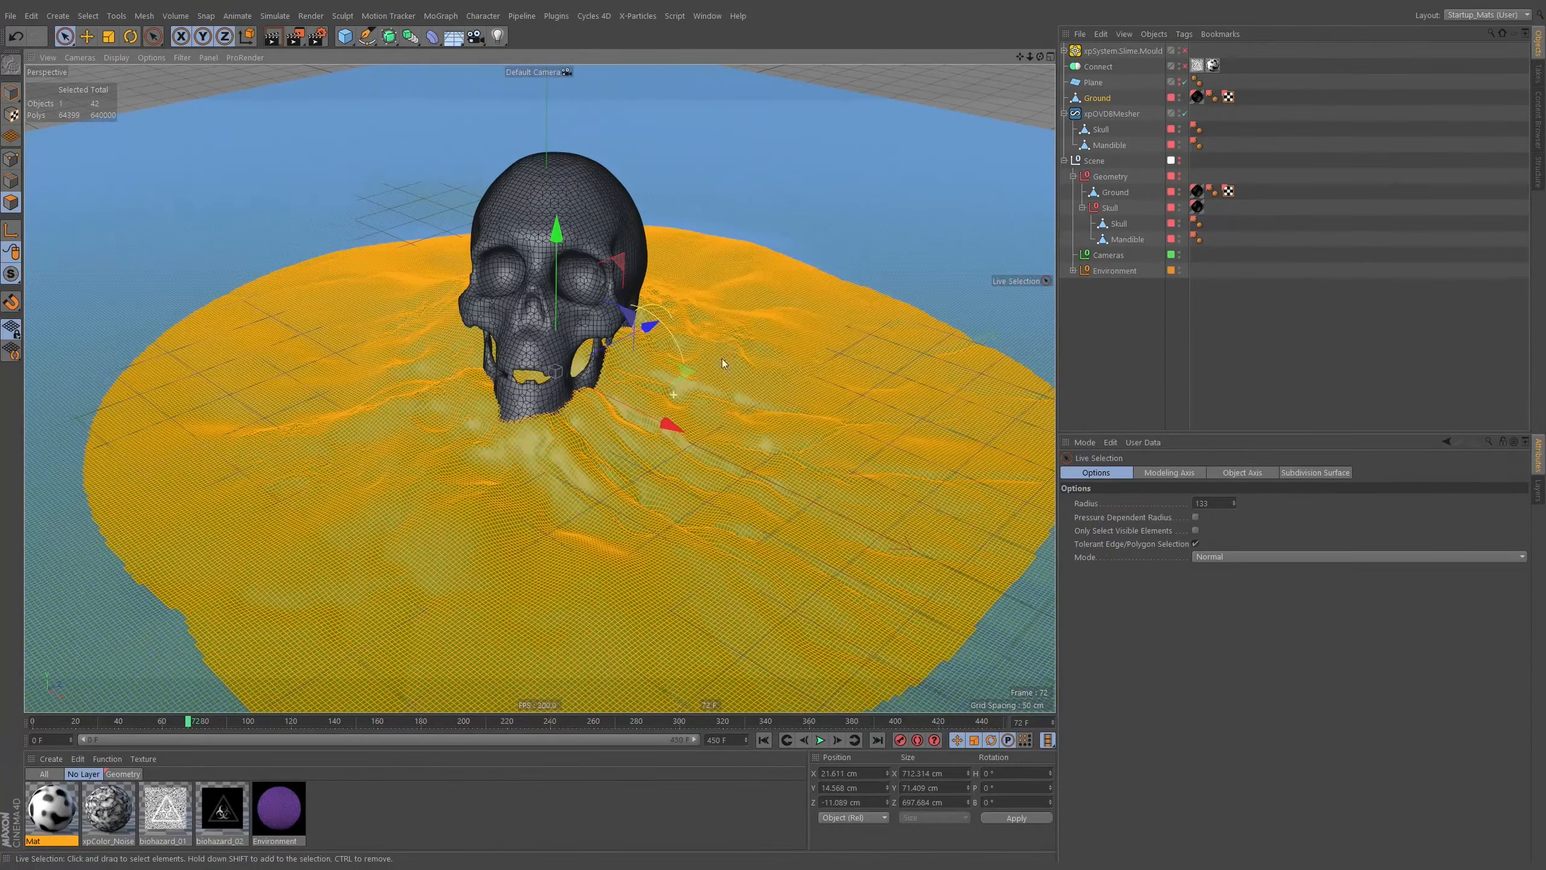
key(u)
key(i)
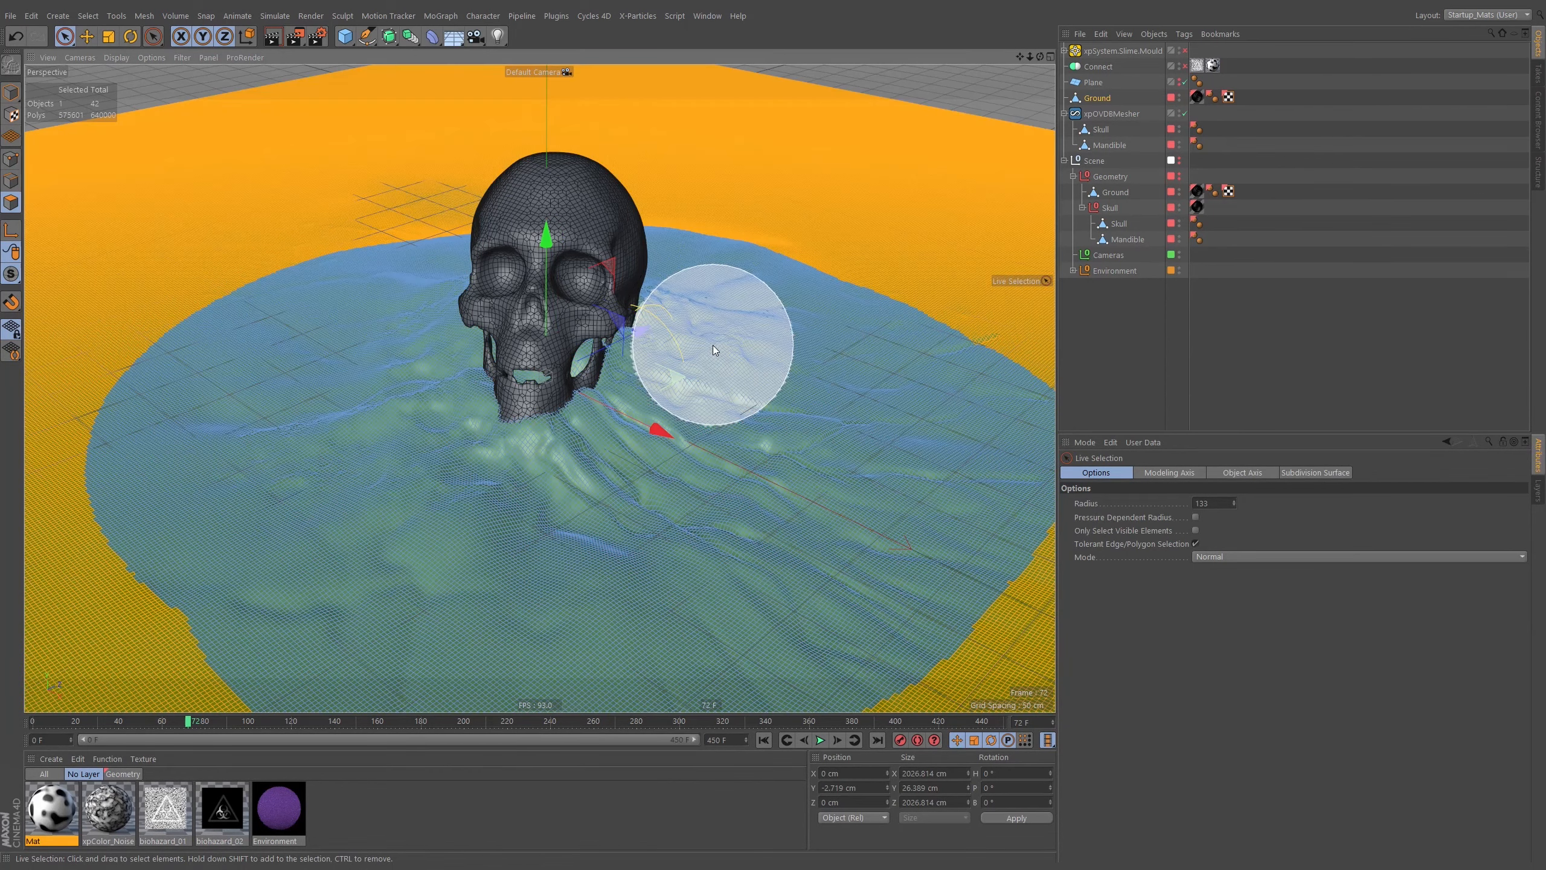
alt+right_drag(719, 333, 682, 365)
mouse_move(682, 365)
alt+mouse_down()
mouse_move(697, 391)
mouse_move(701, 373)
alt+mouse_up()
alt+right_drag(701, 373, 720, 362)
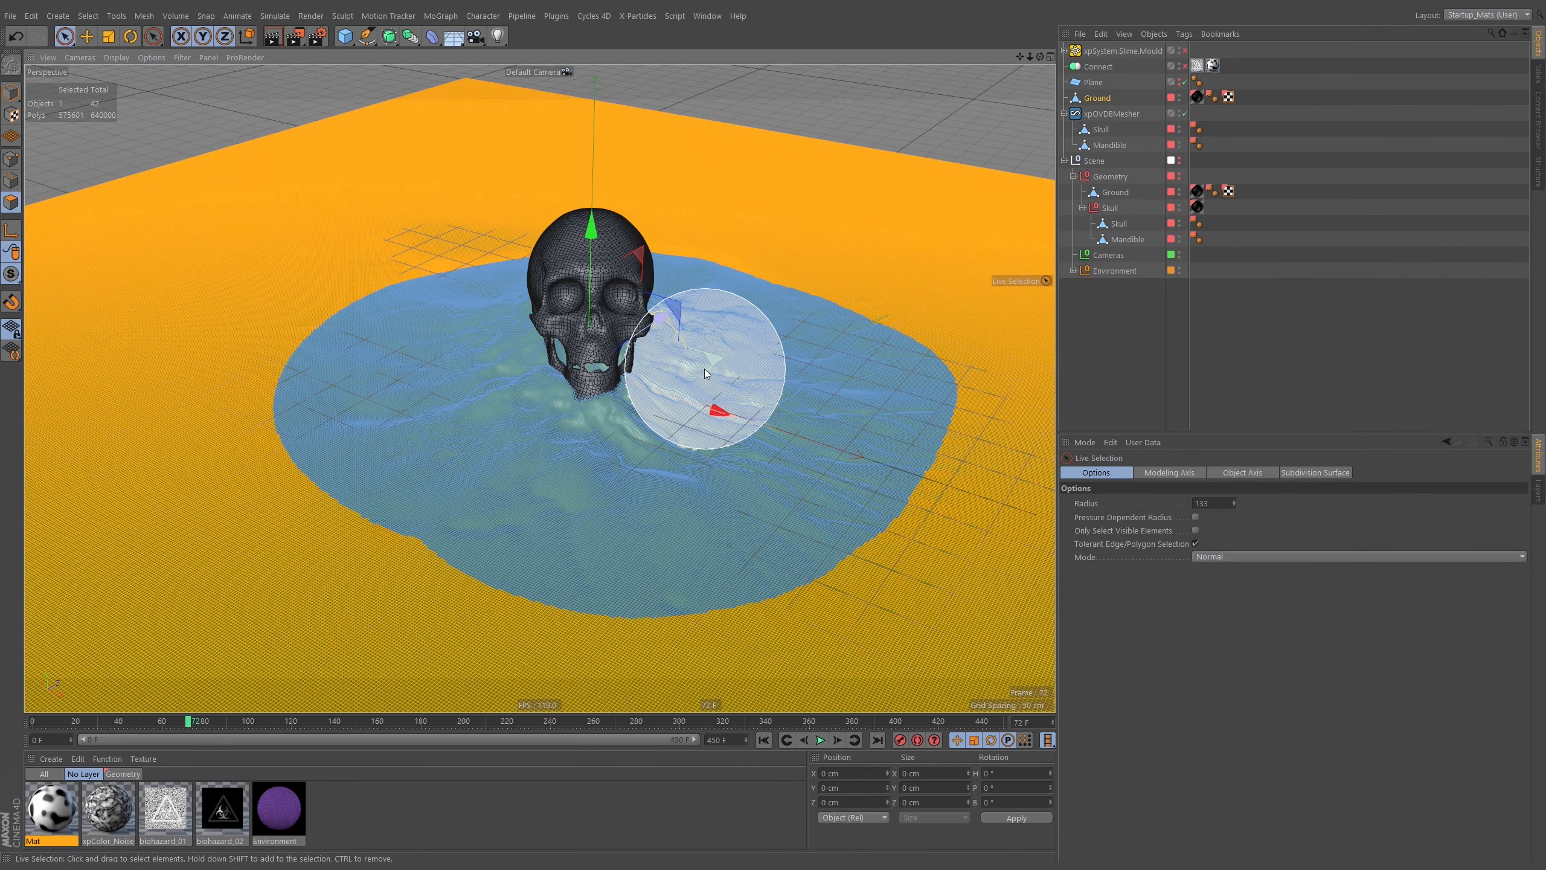
key(Delete)
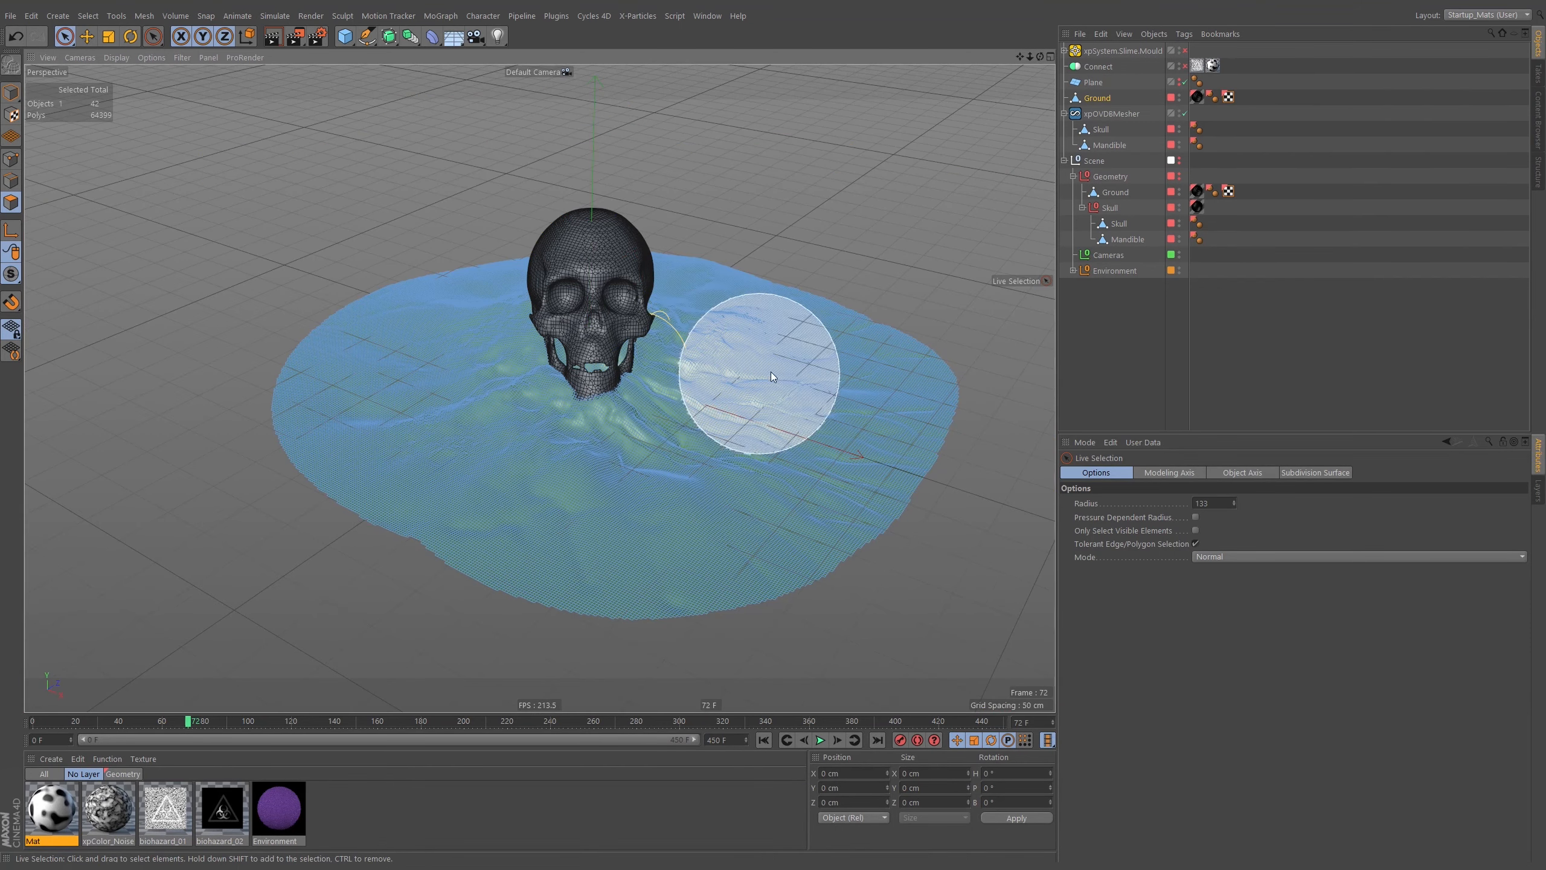
Select all polygons of the trimmed Ground and extrude them with an offset of 0 and Create Caps enabled
alt+middle_drag(773, 375, 741, 312)
mouse_move(740, 309)
alt+mouse_down()
mouse_move(742, 334)
mouse_move(738, 315)
alt+mouse_up()
alt+right_drag(712, 301, 732, 312)
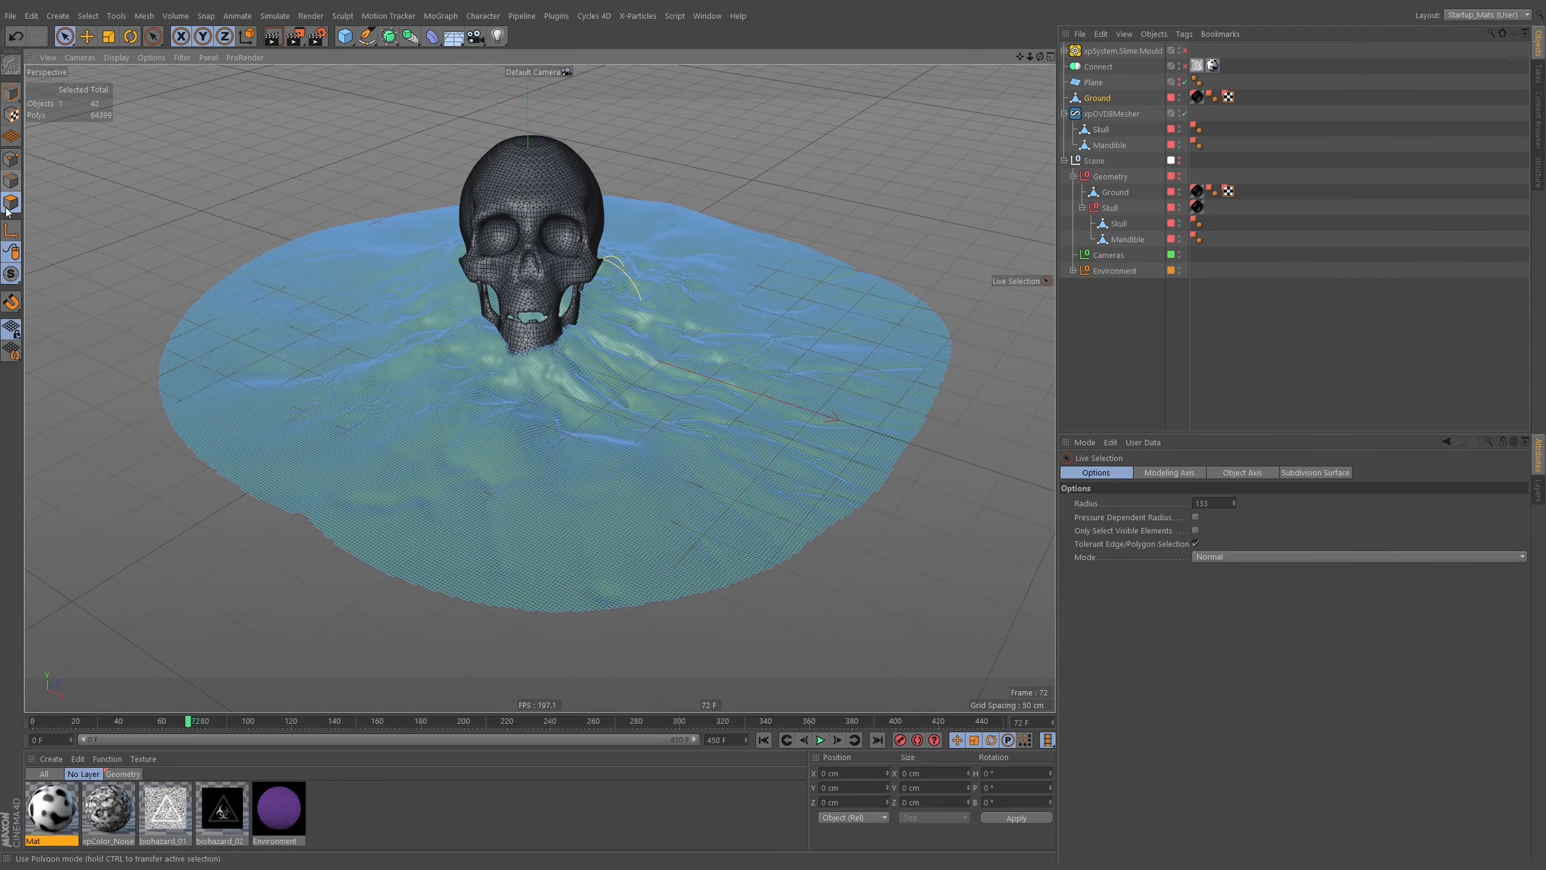
alt+right_drag(783, 351, 745, 358)
alt+middle_drag(745, 358, 769, 353)
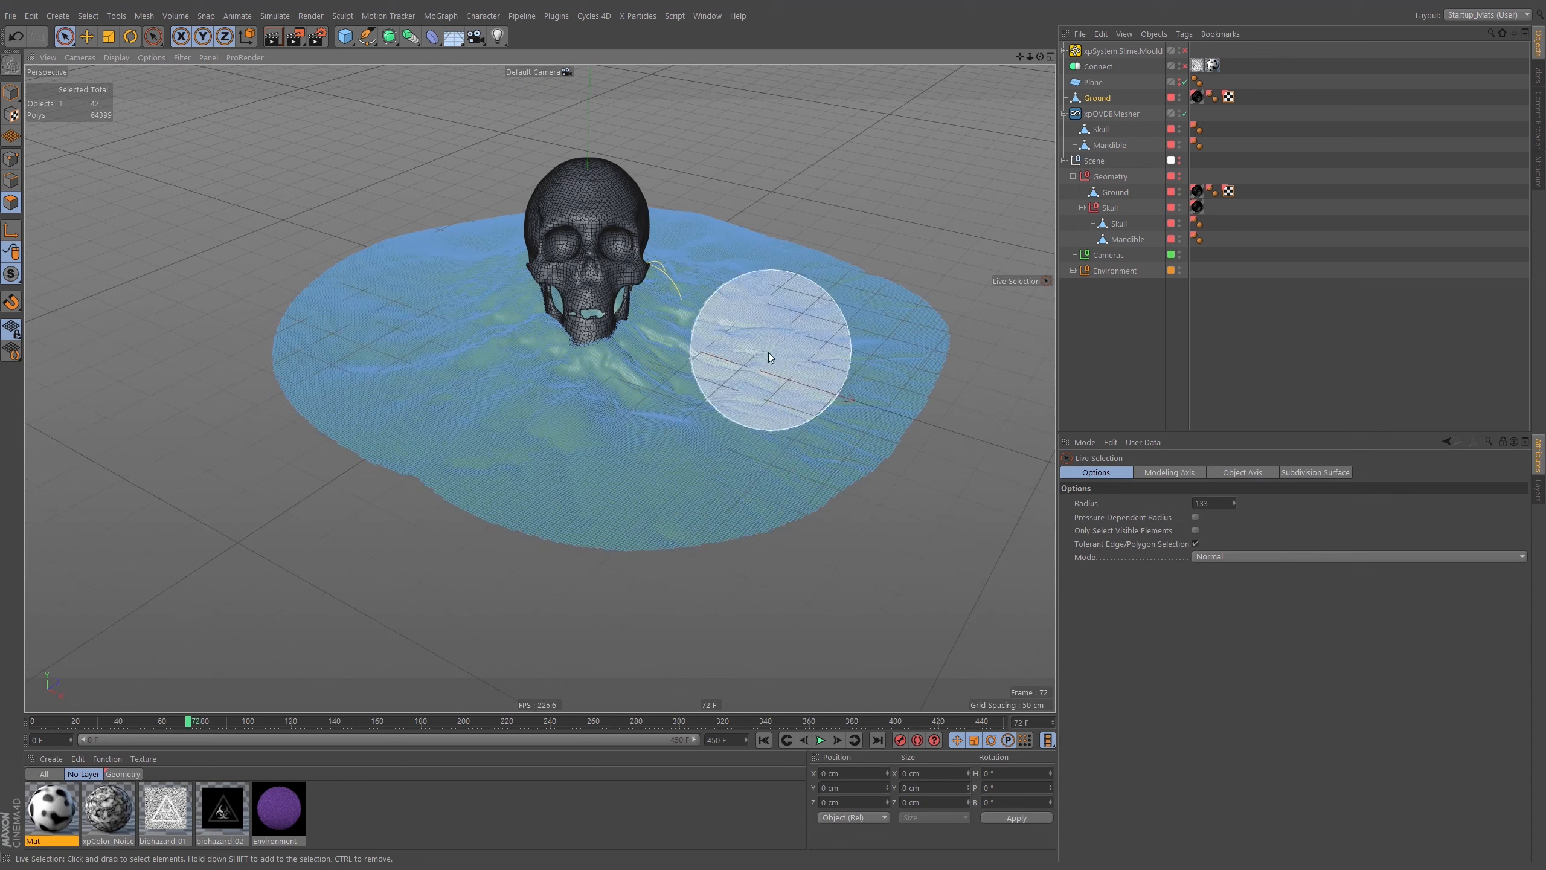
key(e)
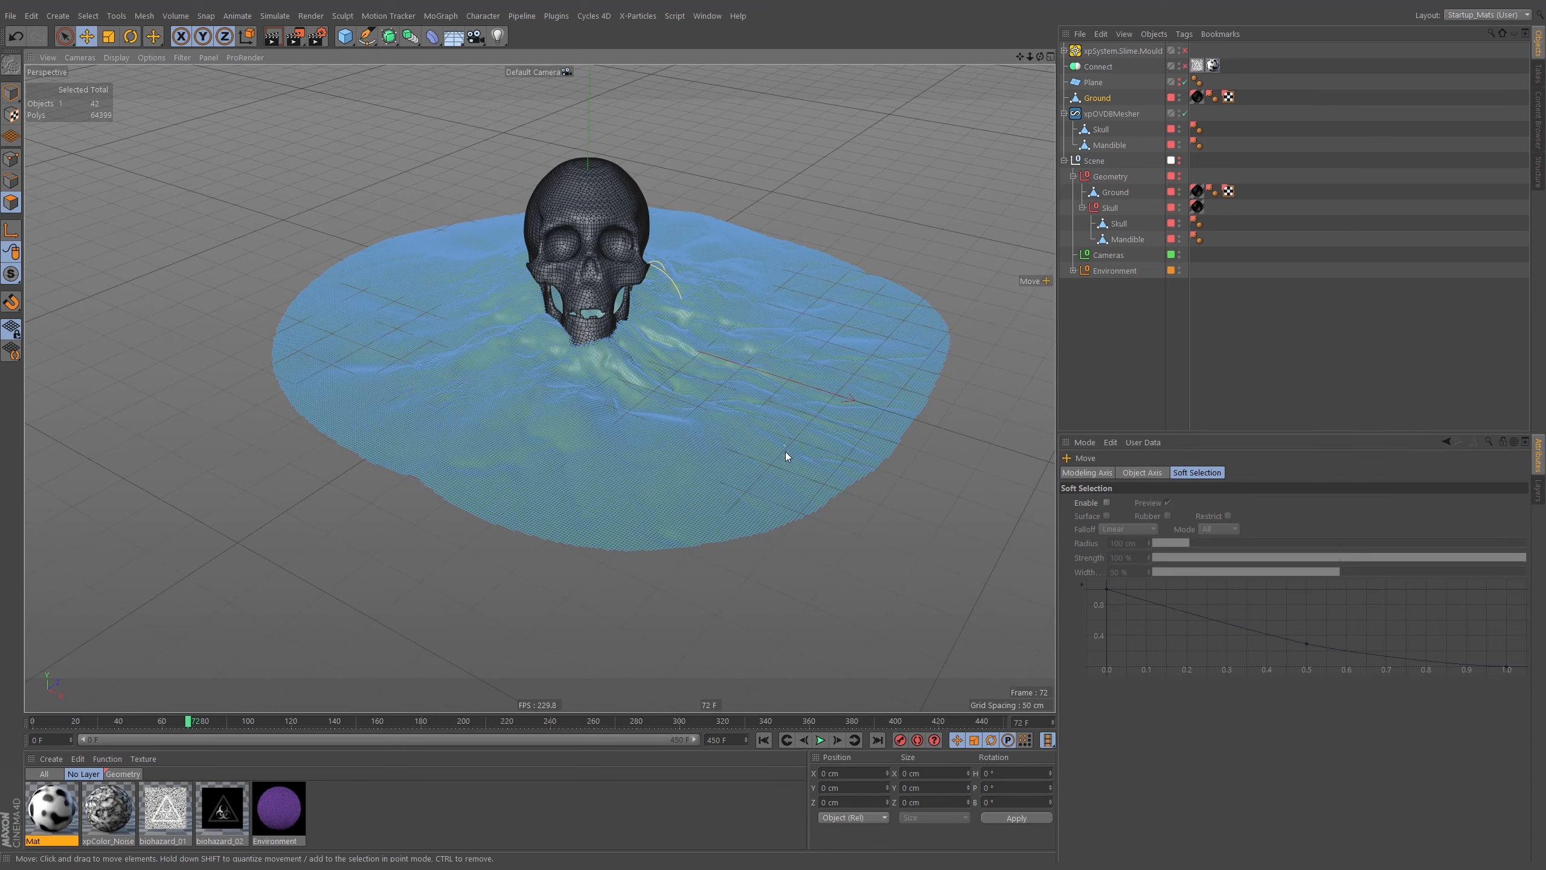
mouse_move(785, 452)
alt+mouse_down()
mouse_move(805, 360)
mouse_move(778, 476)
alt+mouse_up()
key(ctrl+a)
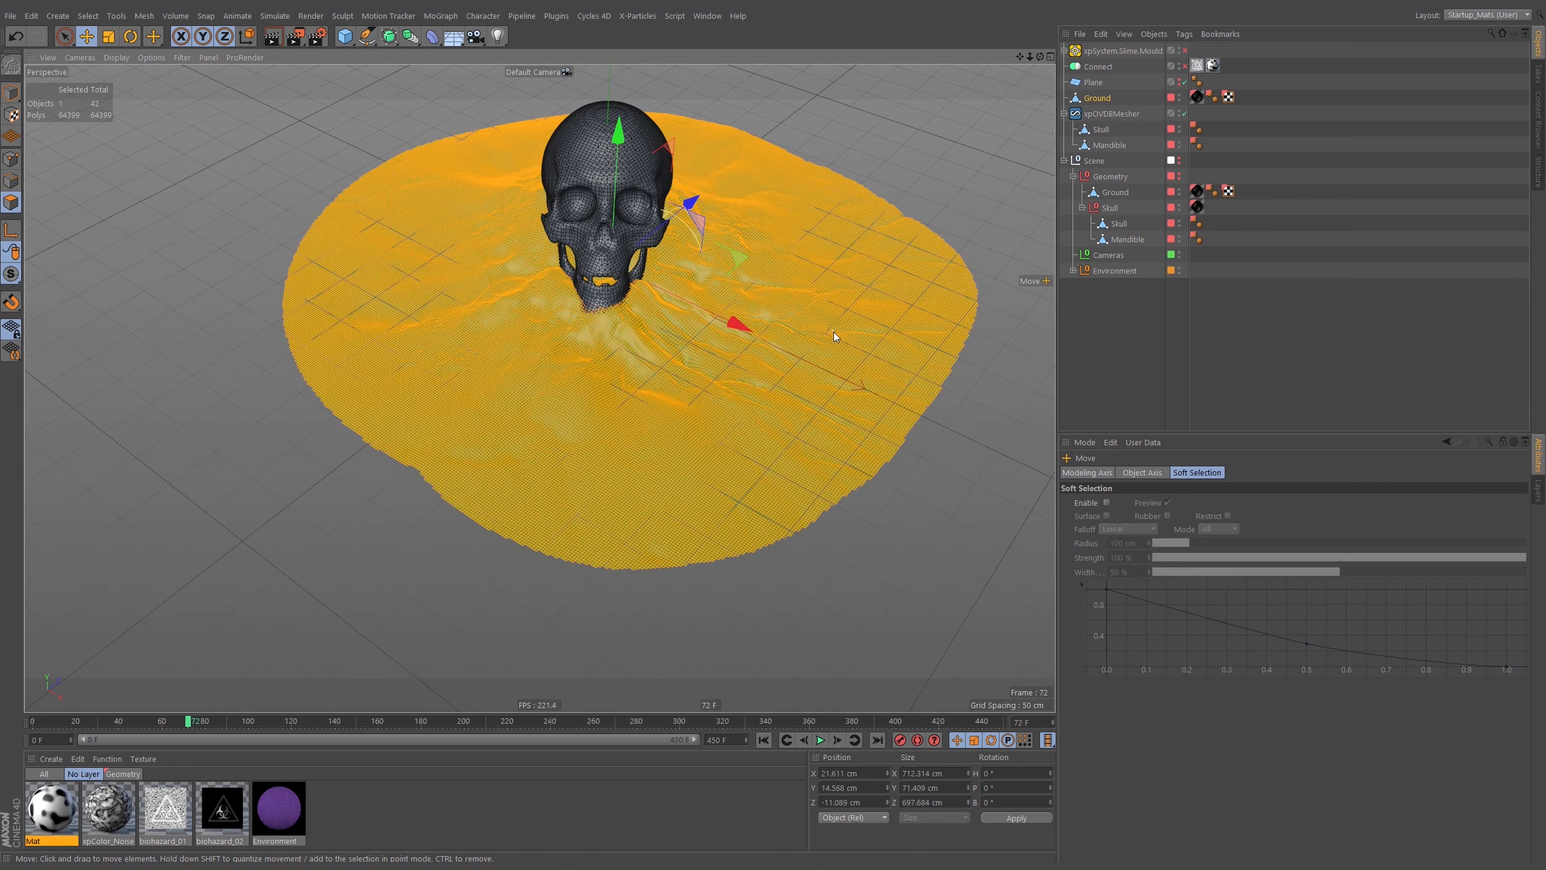
key(d)
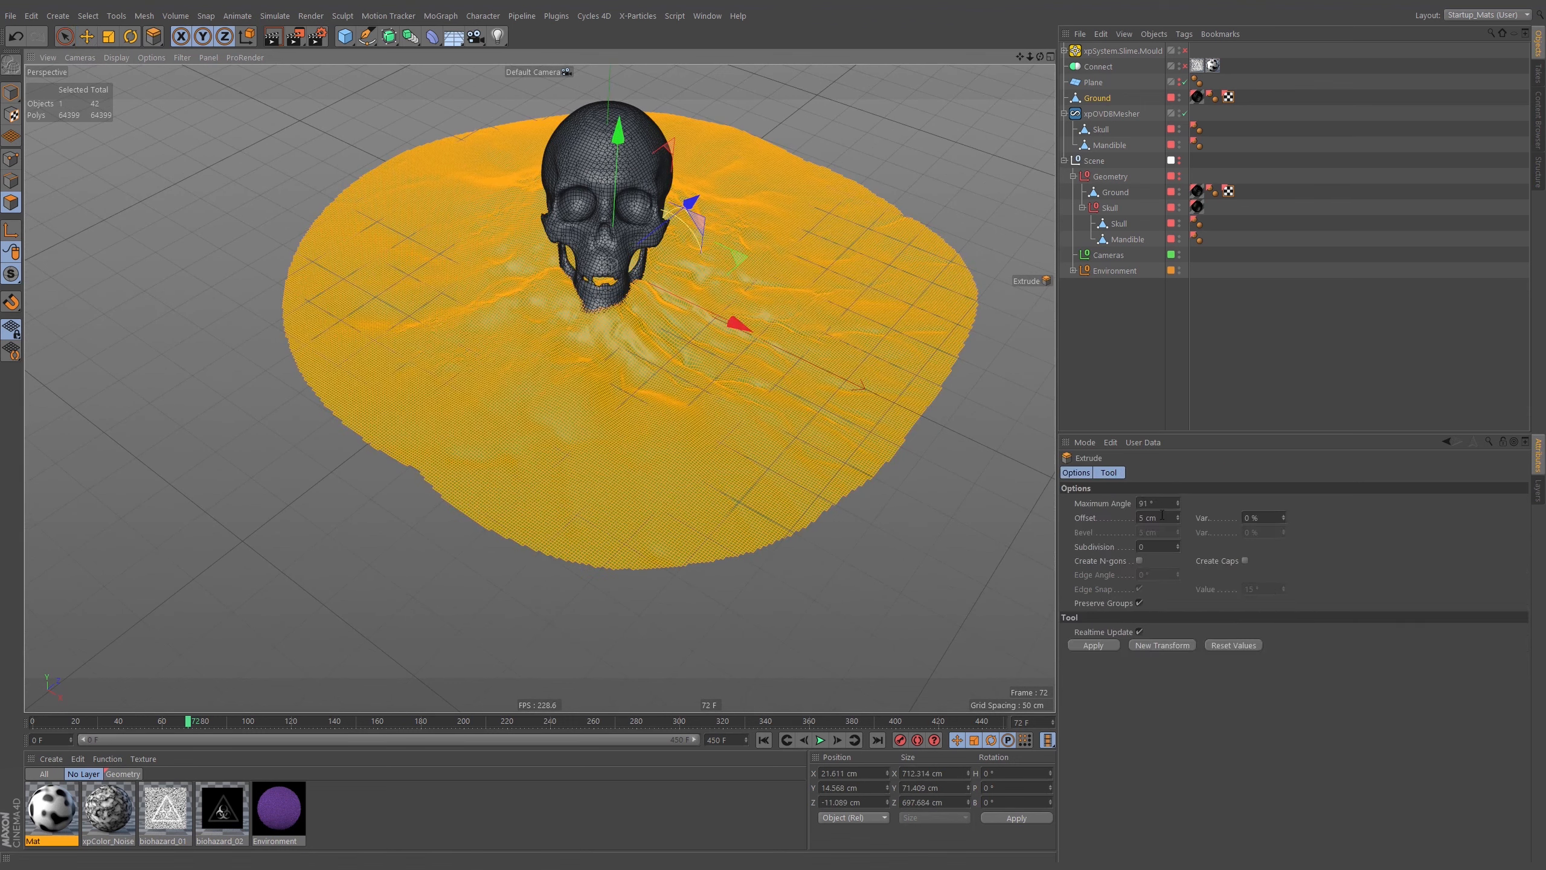
click(1157, 517)
click(1245, 560)
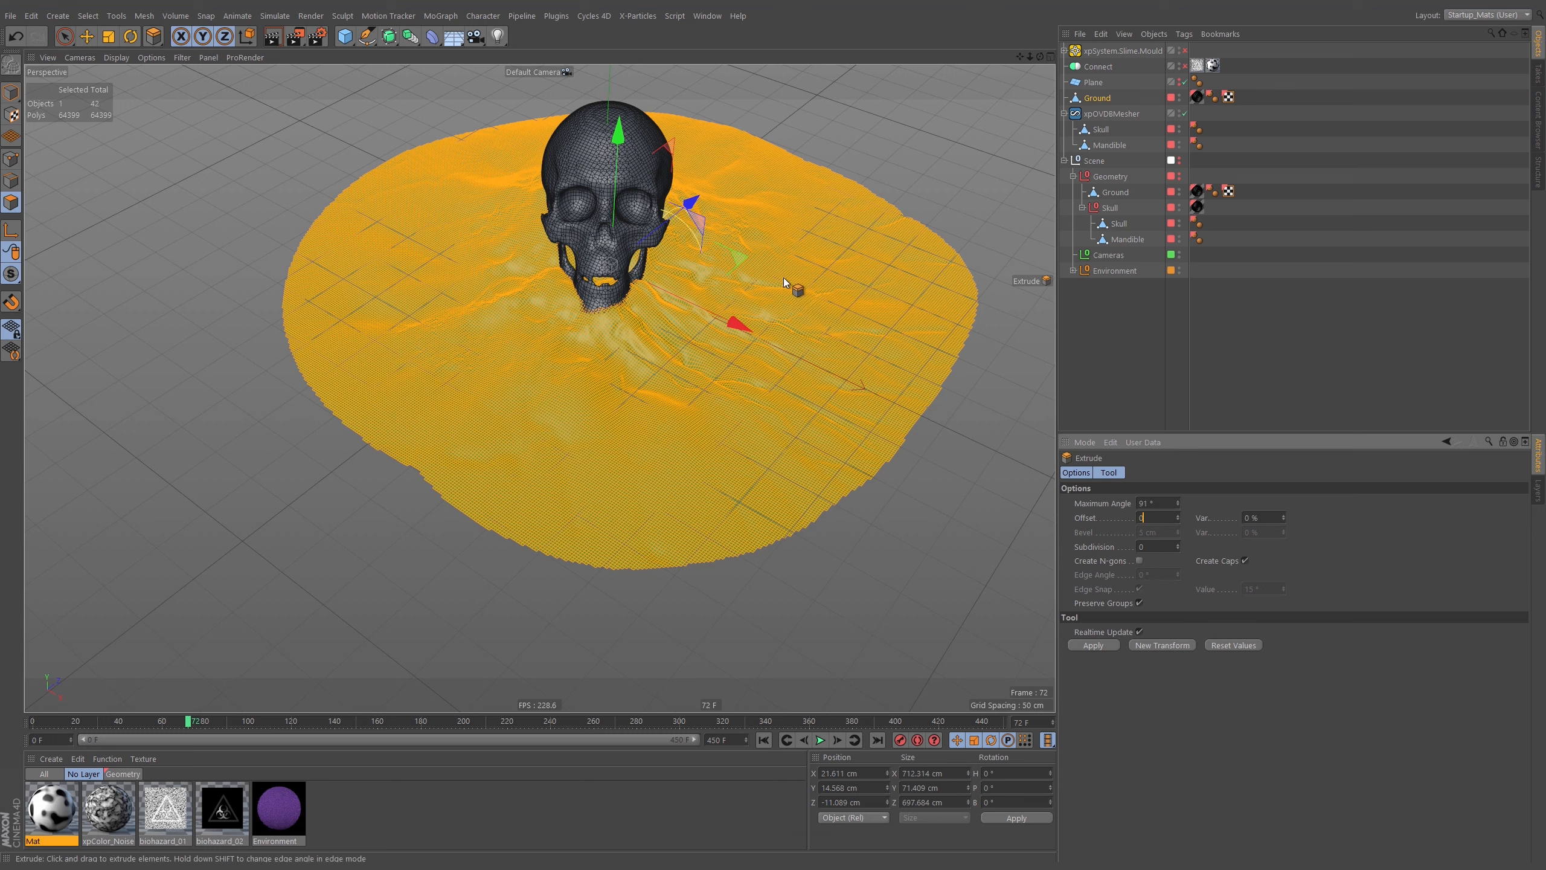
click(1158, 646)
Flatten the extruded polygons to zero height and move them down to about -28.6 cm in Y to form a solid slab
key(e)
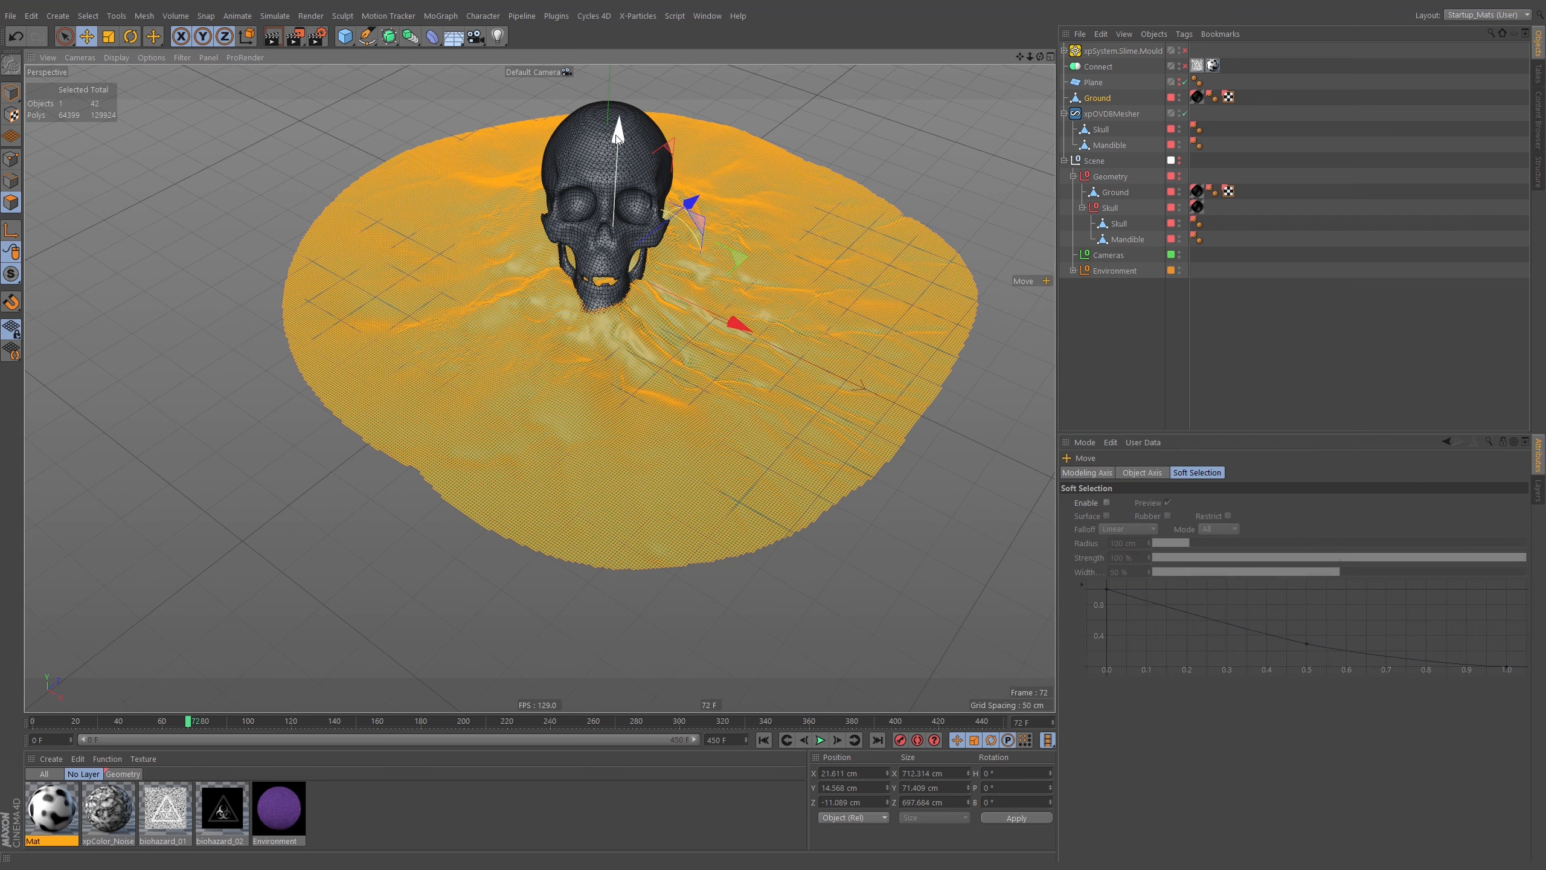
alt+drag(650, 183, 648, 256)
key(t)
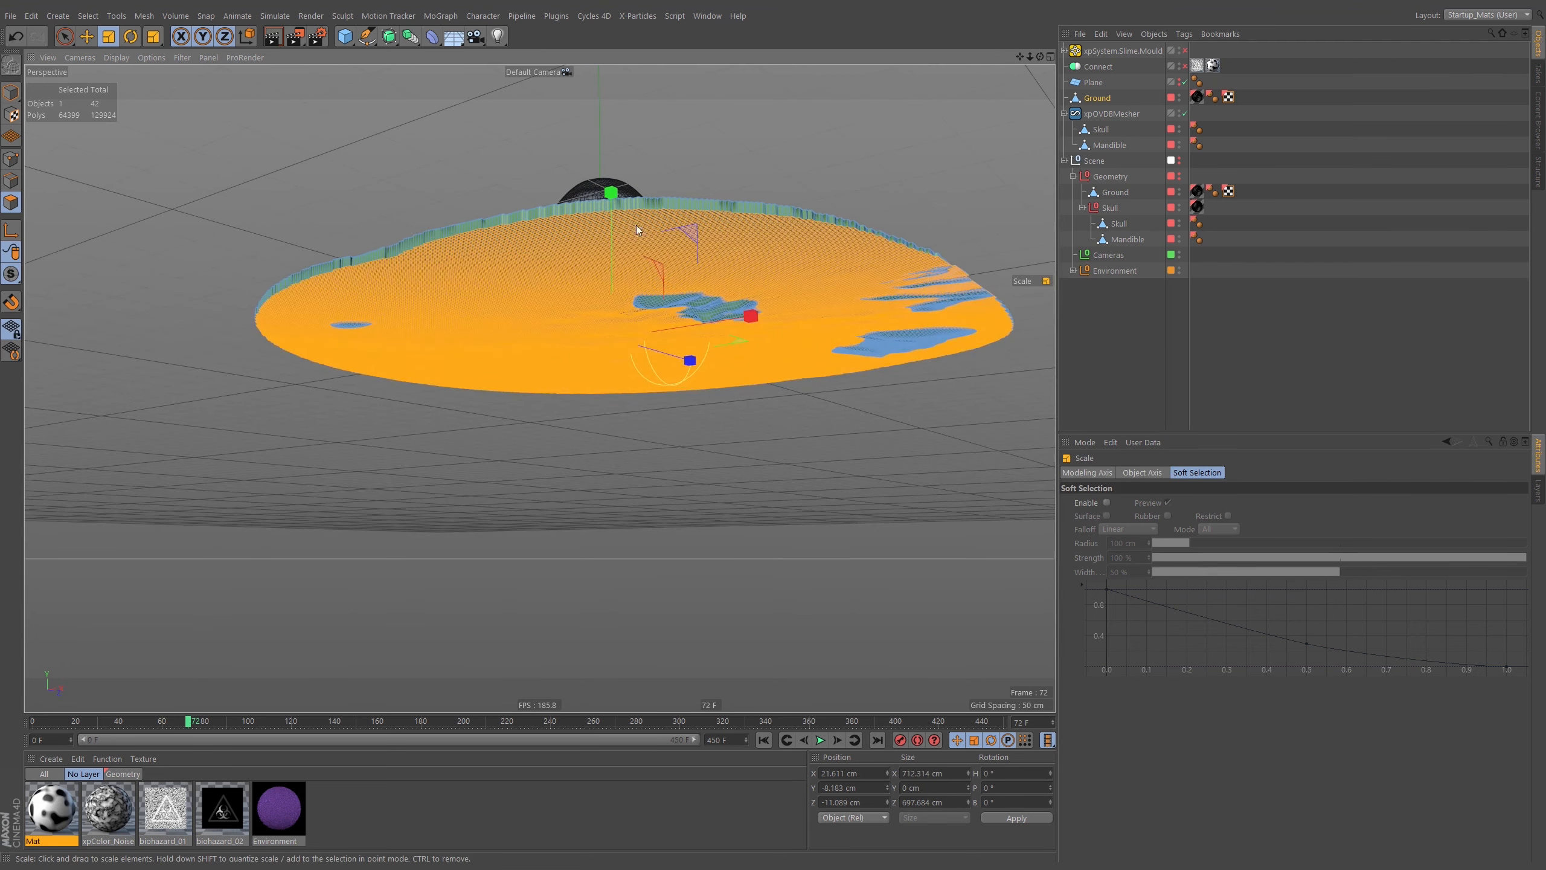
key(e)
drag(612, 201, 664, 235)
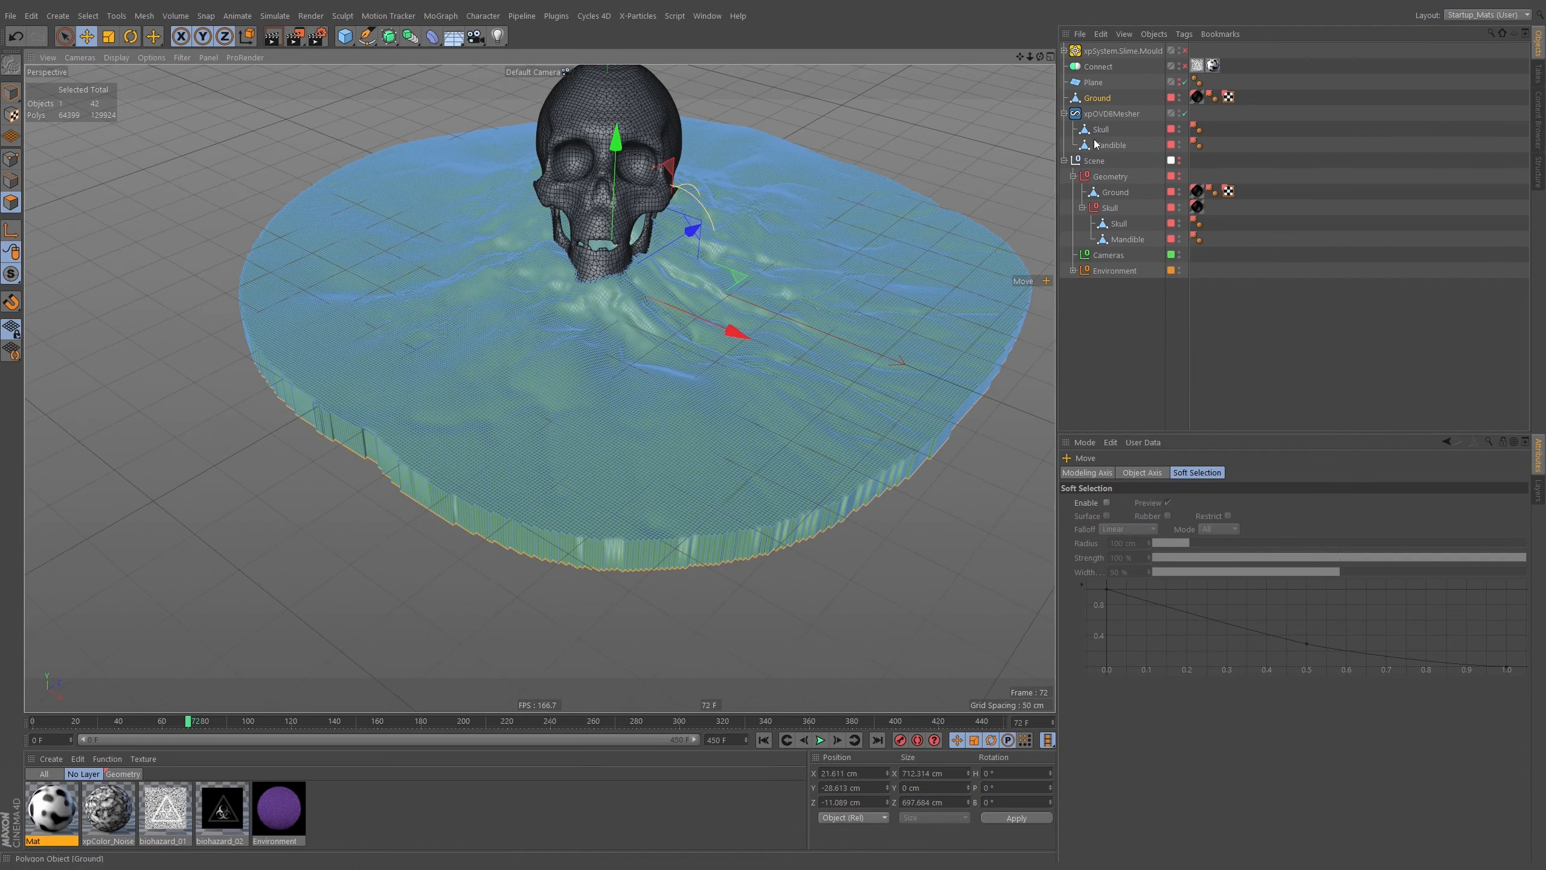
Make the trimmed Ground a child of xpOVDBMesher and check the merged mesh with and without wireframe lines
drag(1096, 91, 1112, 116)
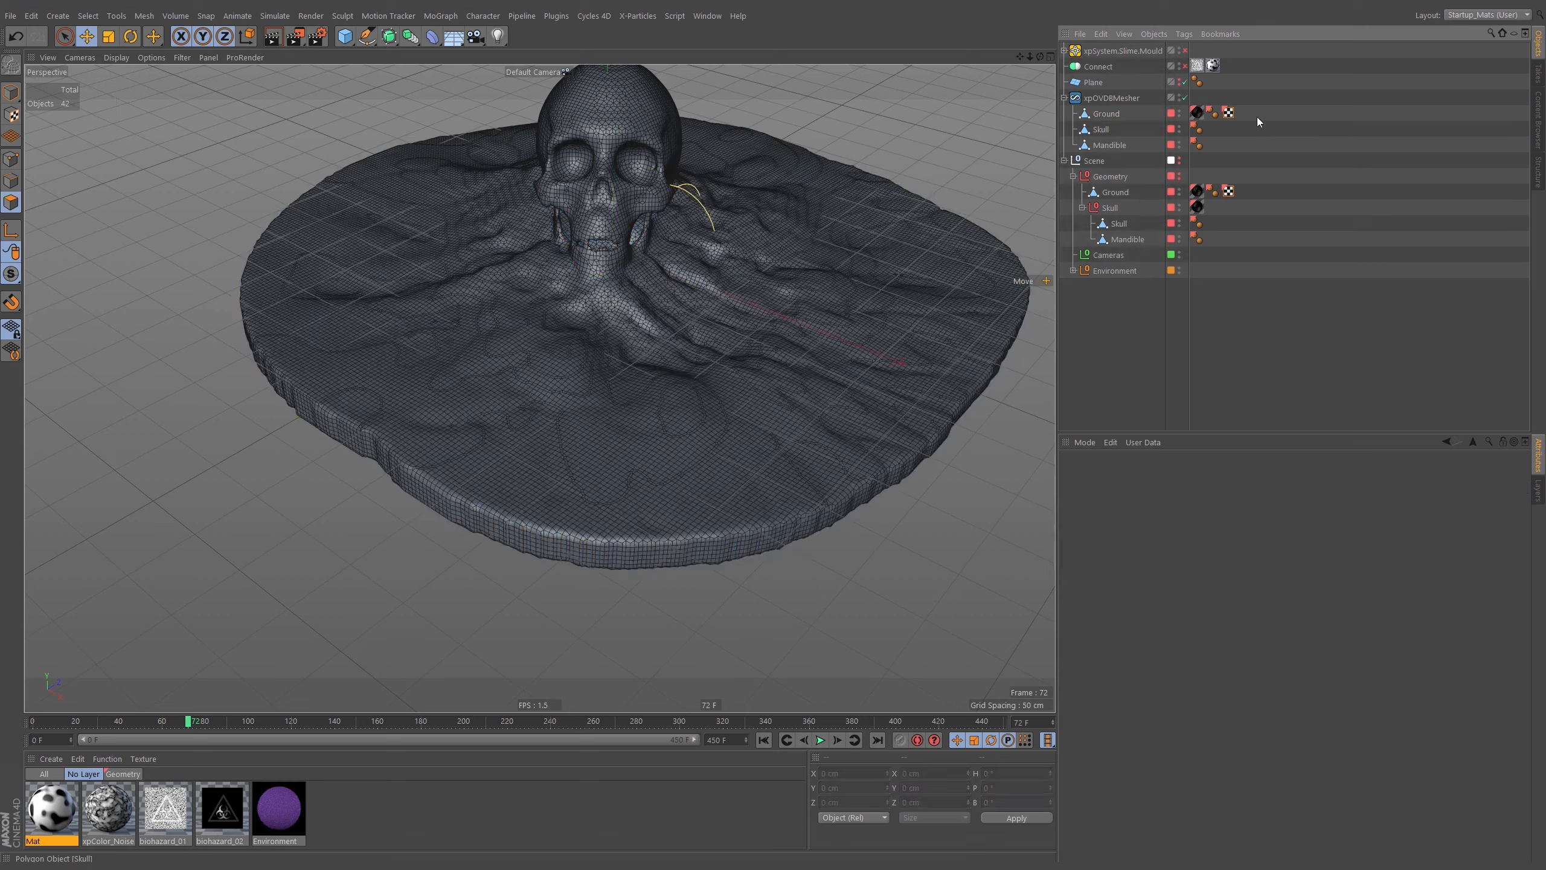
alt+drag(778, 259, 640, 262)
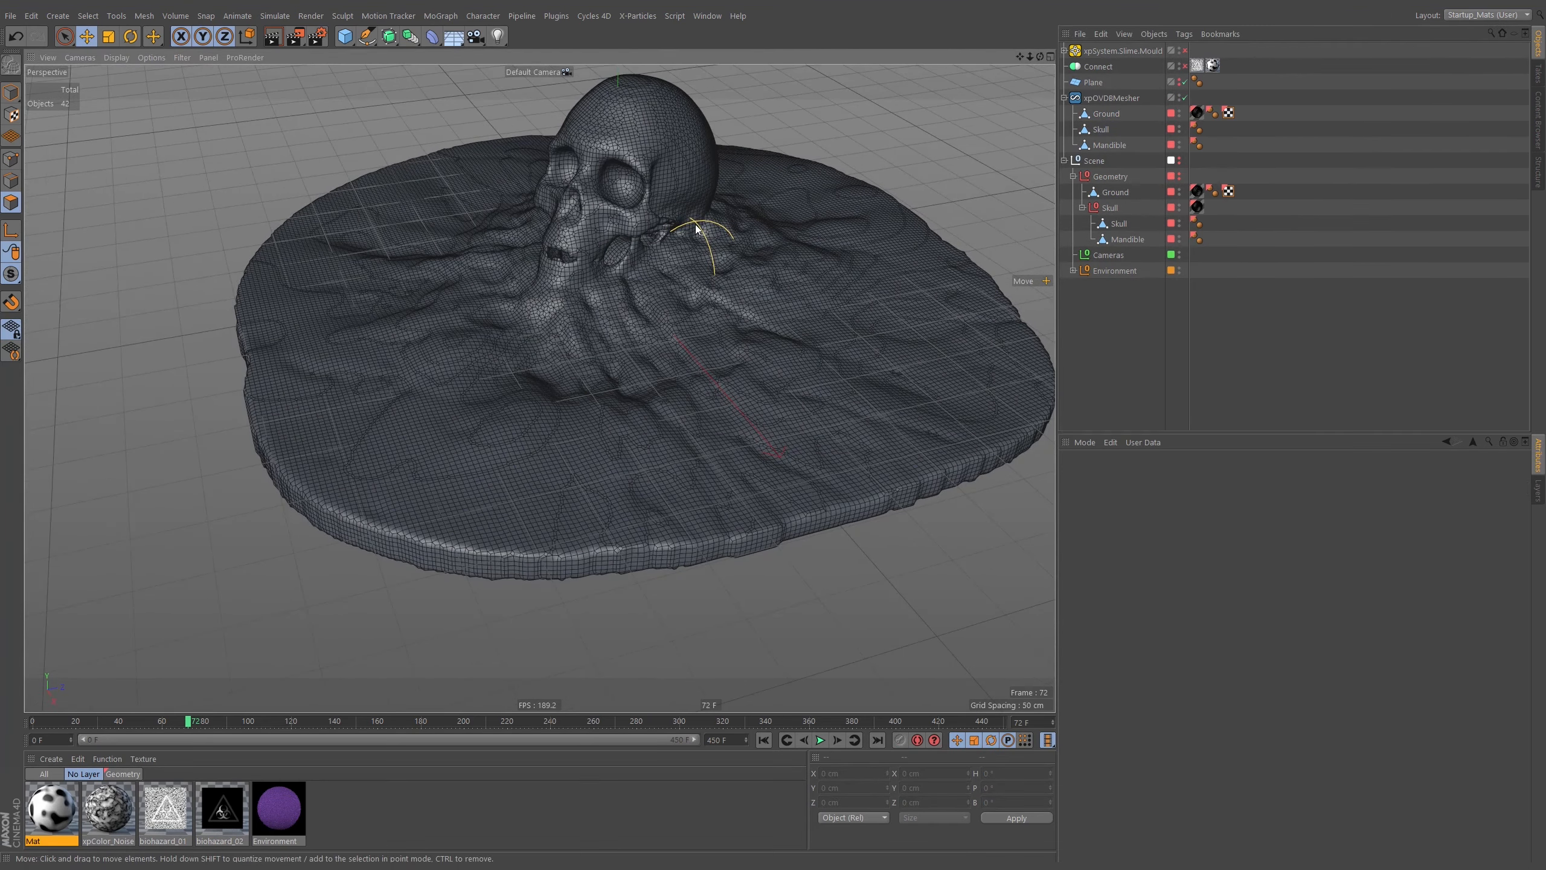
key(n)
key(a)
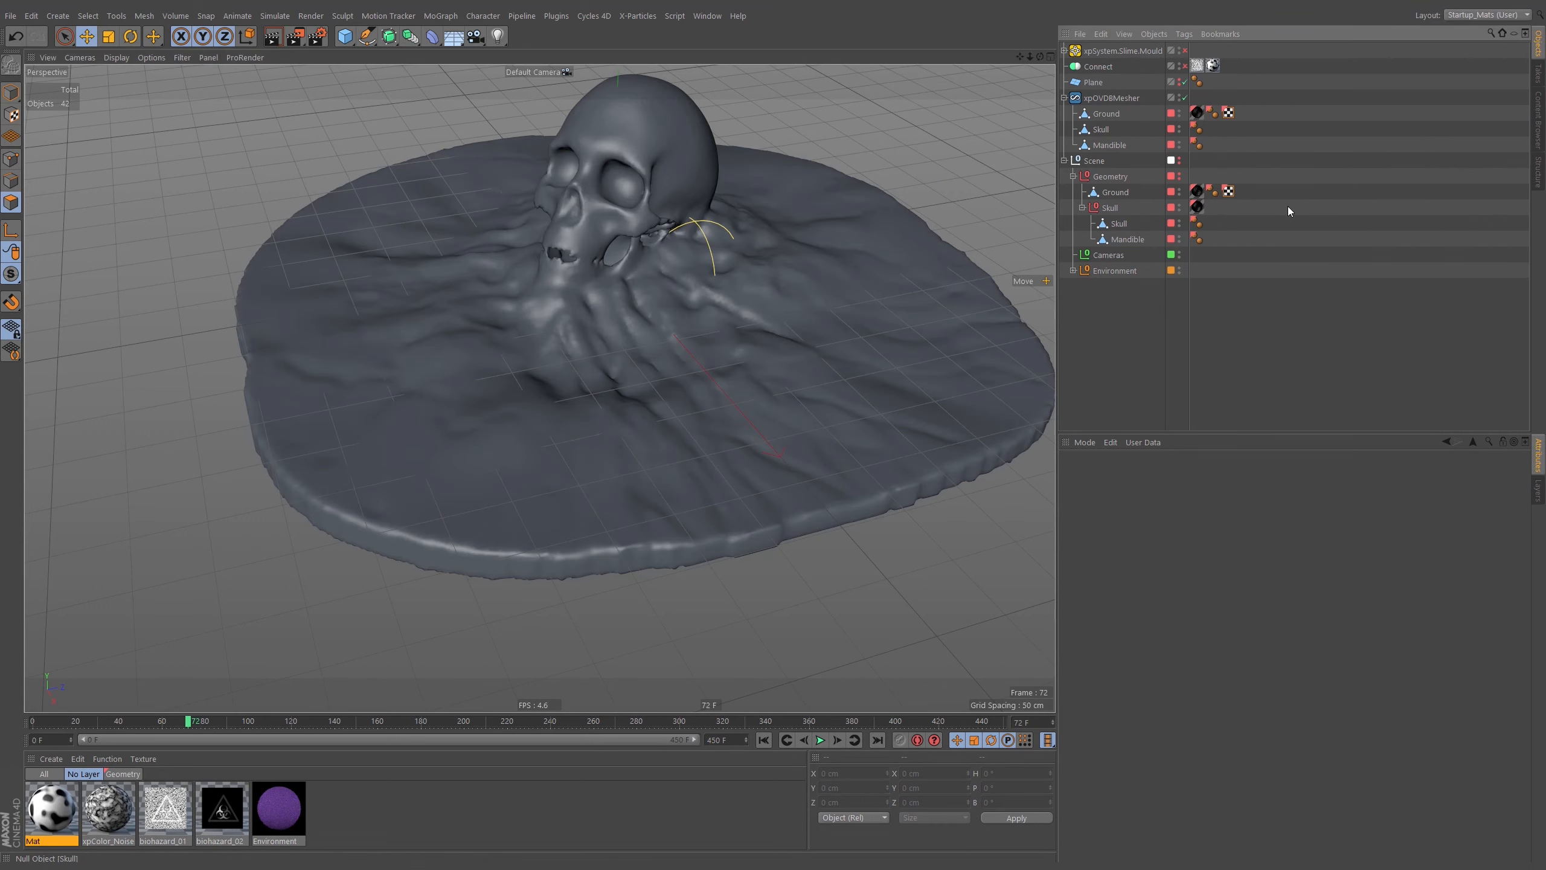
alt+drag(625, 313, 636, 308)
key(m)
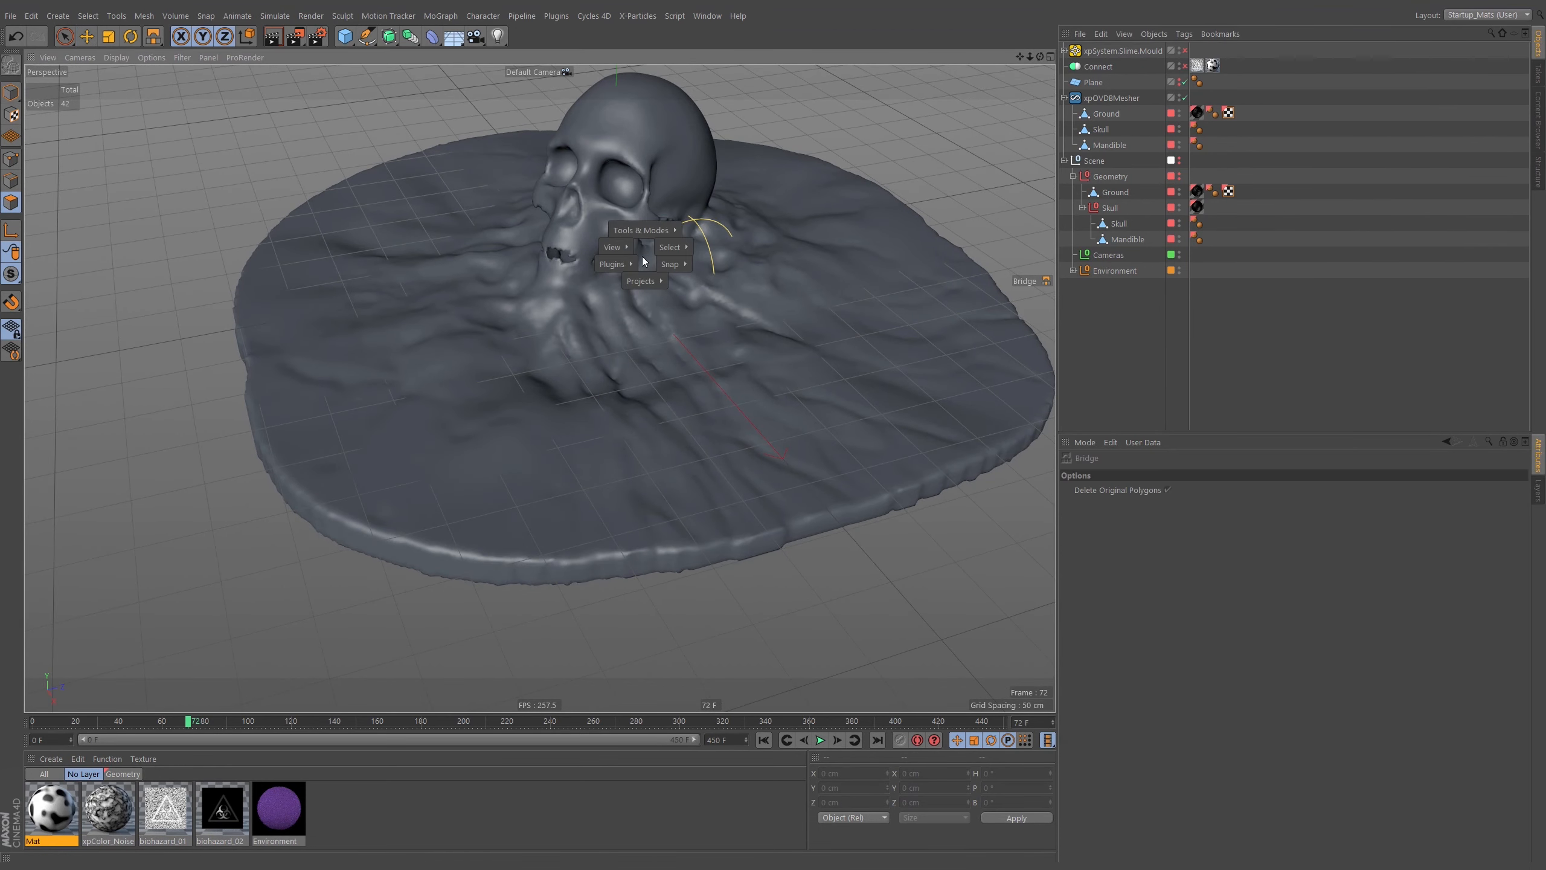
key(b)
key(n)
key(b)
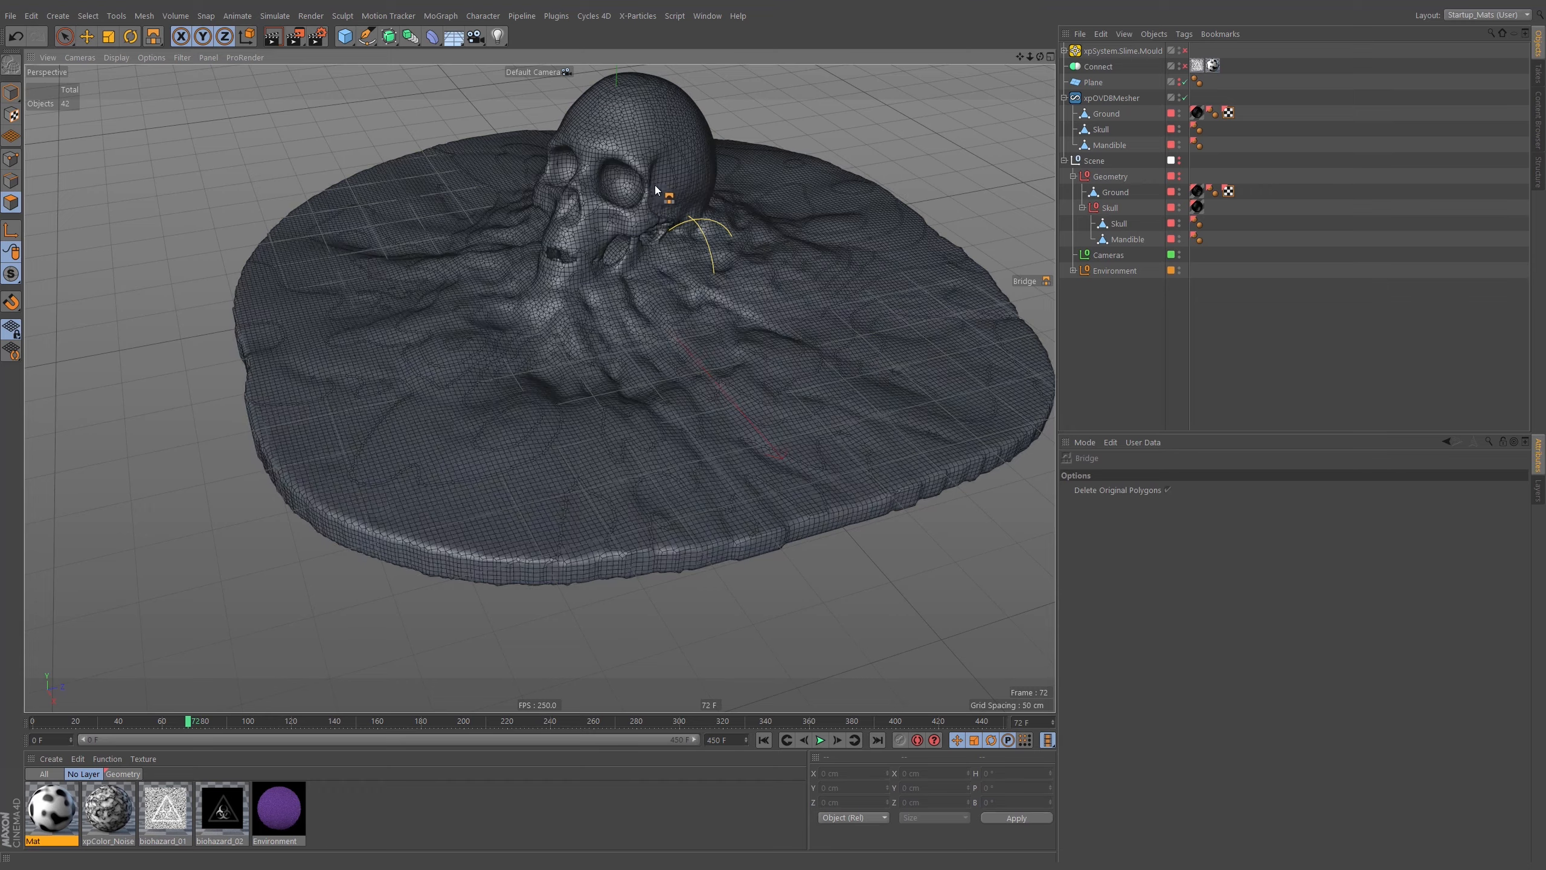
Compare the merged mesh around the jaw with the original geometry by temporarily showing the Scene's Geometry group
scroll(630, 236, up, 8)
mouse_move(630, 236)
alt+mouse_down()
mouse_move(510, 262)
mouse_move(575, 316)
alt+mouse_up()
scroll(445, 281, down, 3)
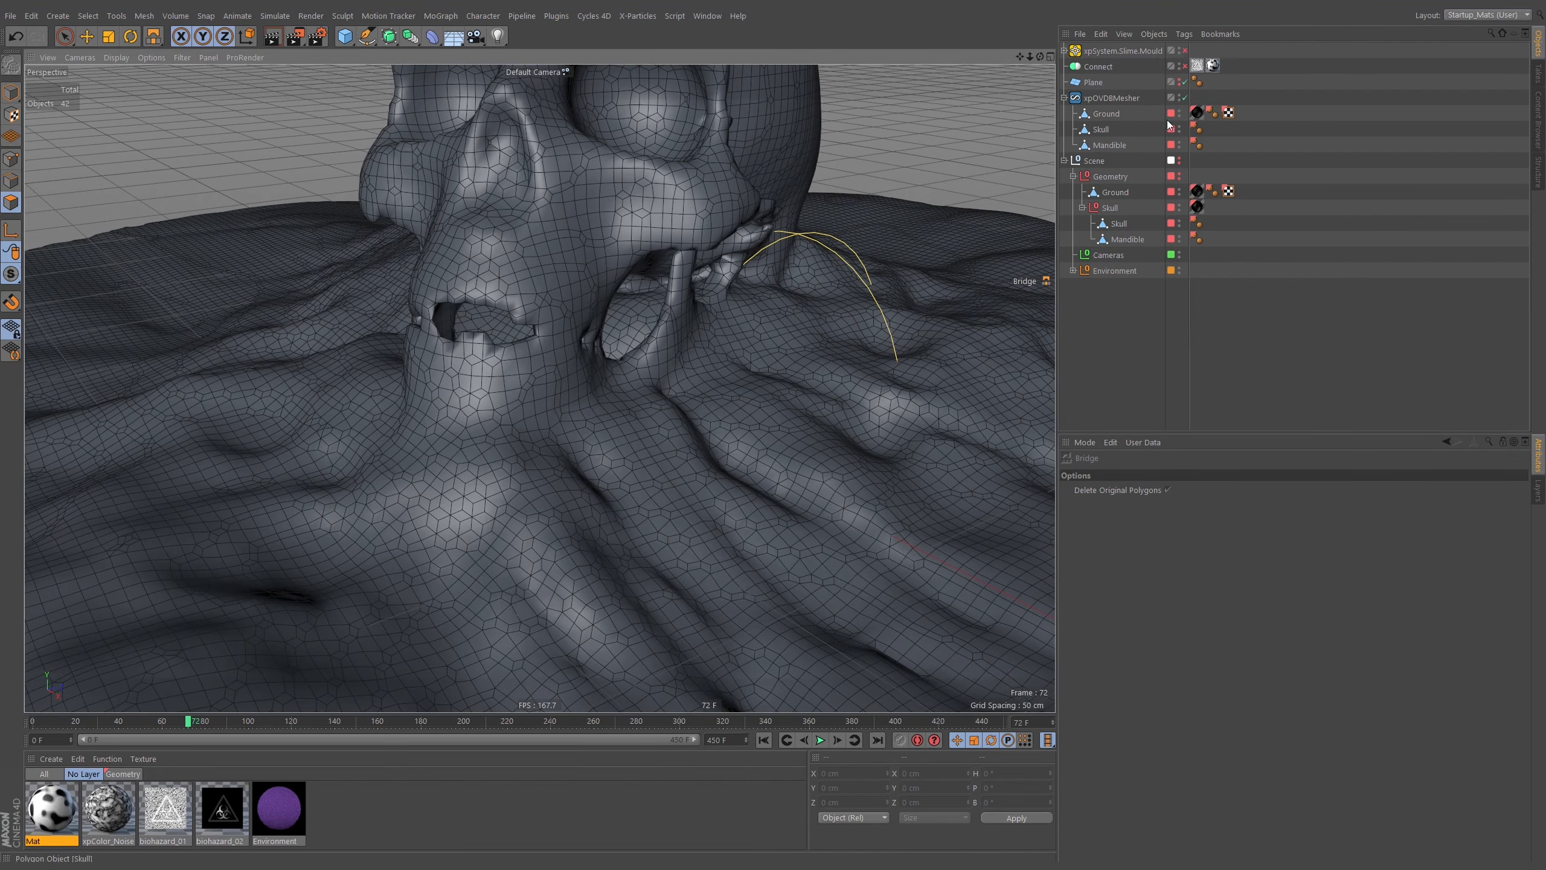
click(1180, 174)
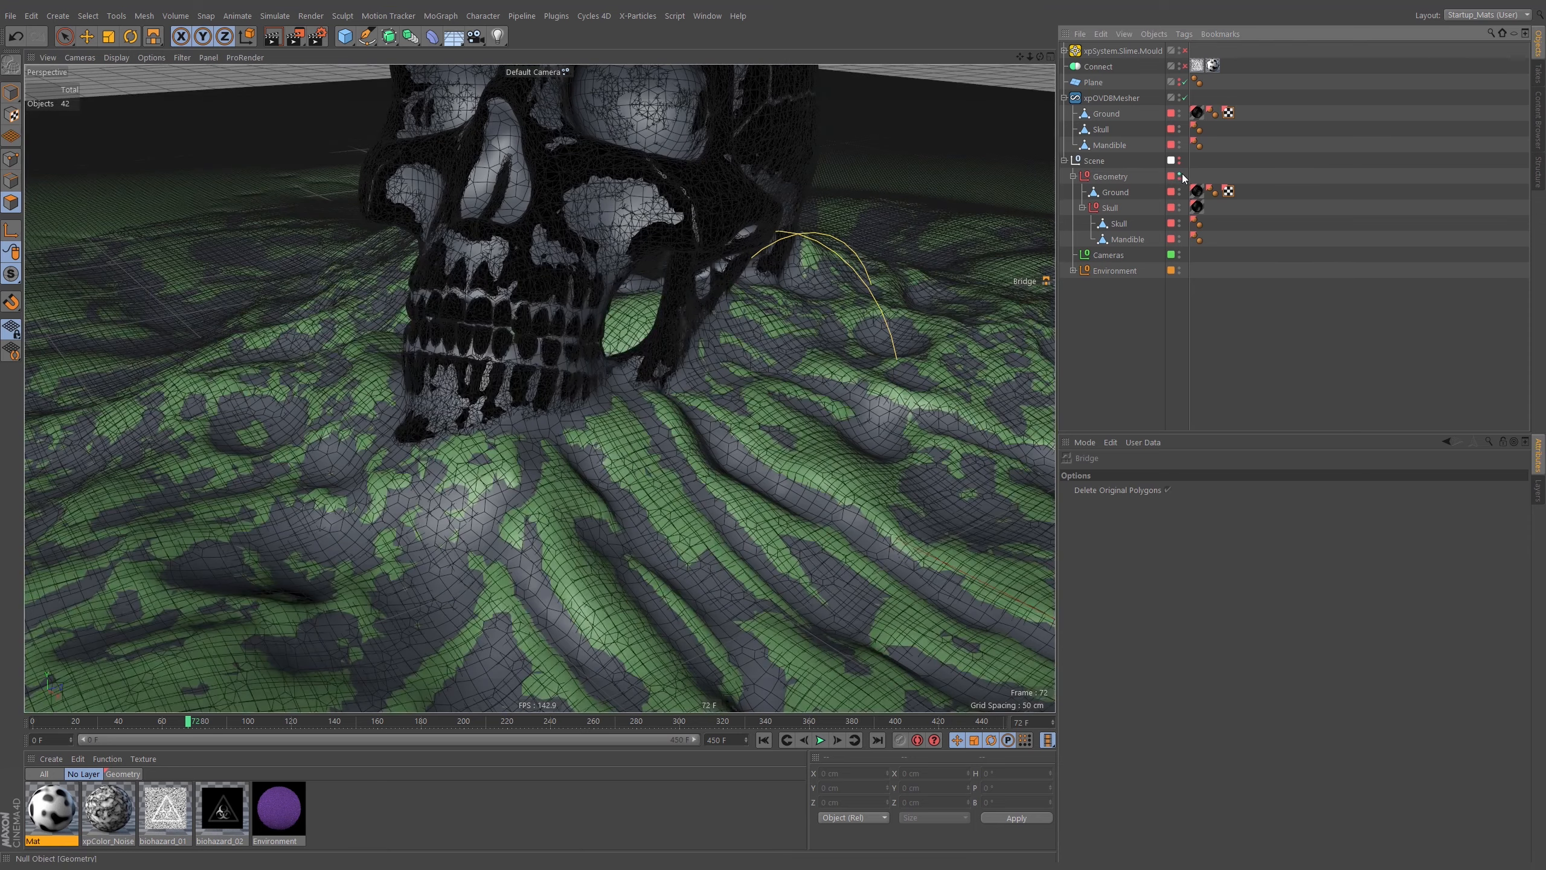
alt+drag(559, 278, 420, 278)
alt+middle_drag(650, 266, 563, 281)
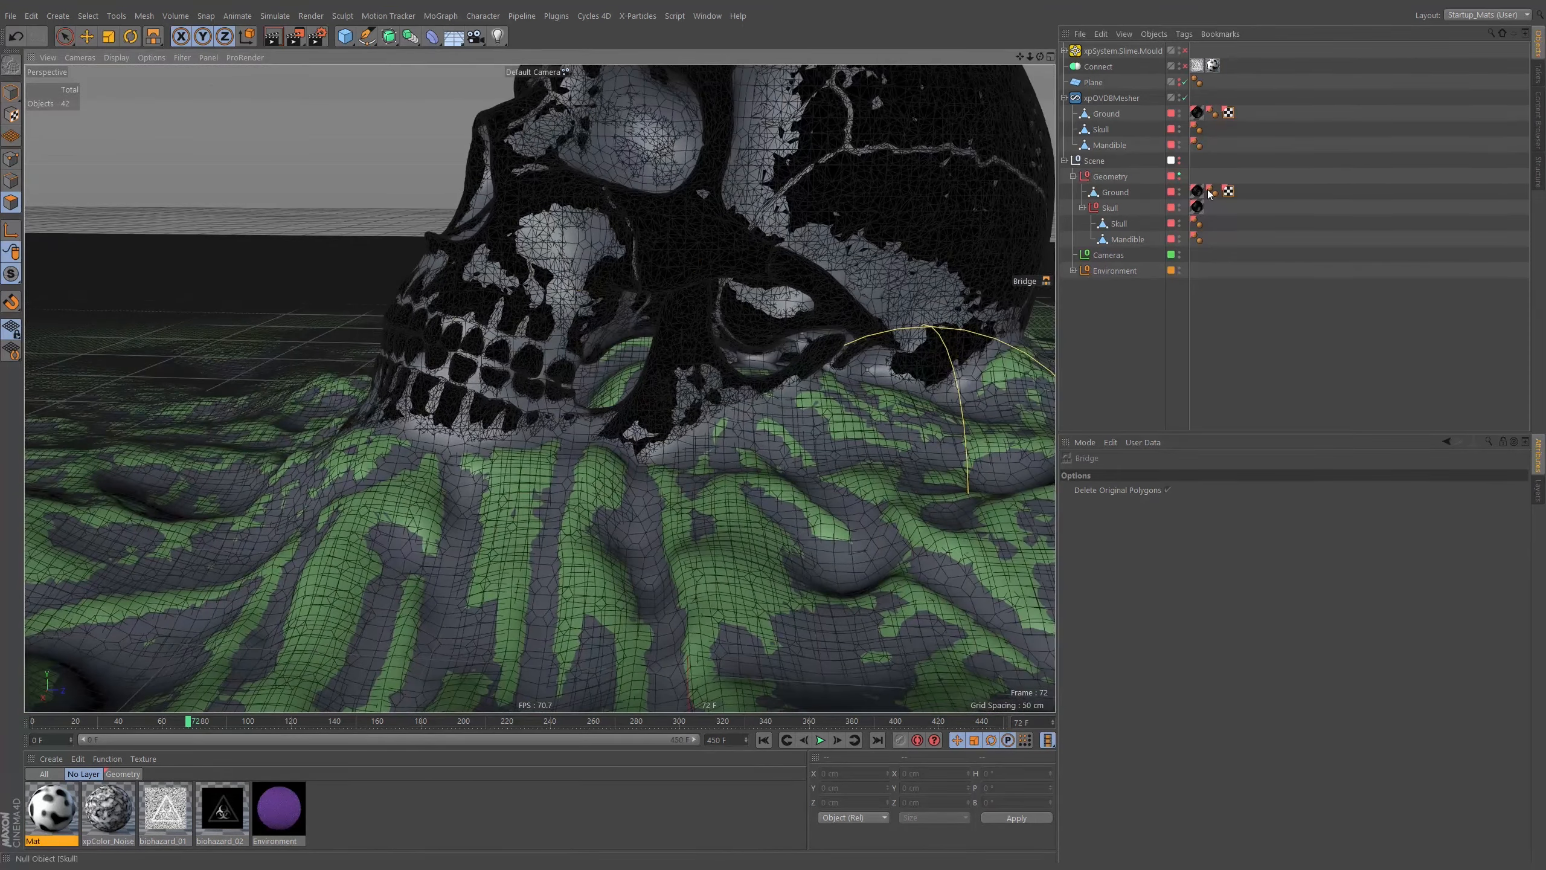
click(1180, 175)
Set the editor voxel size of xpOVDBMesher to 2 and check the skull and ground mesh
click(1108, 99)
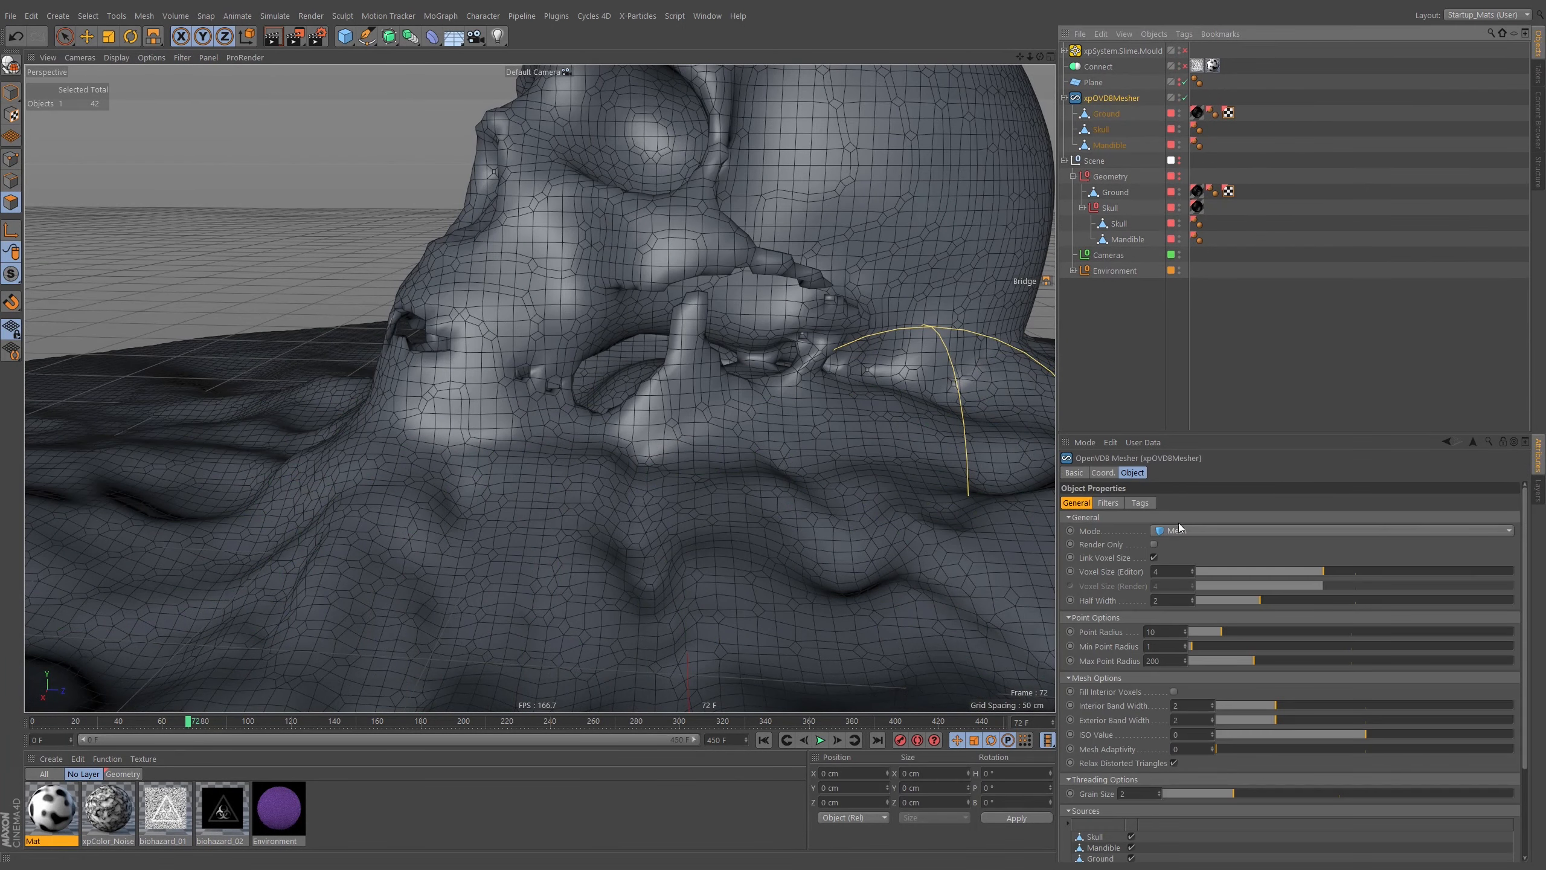
double_click(1168, 571)
text(2)
key(Return)
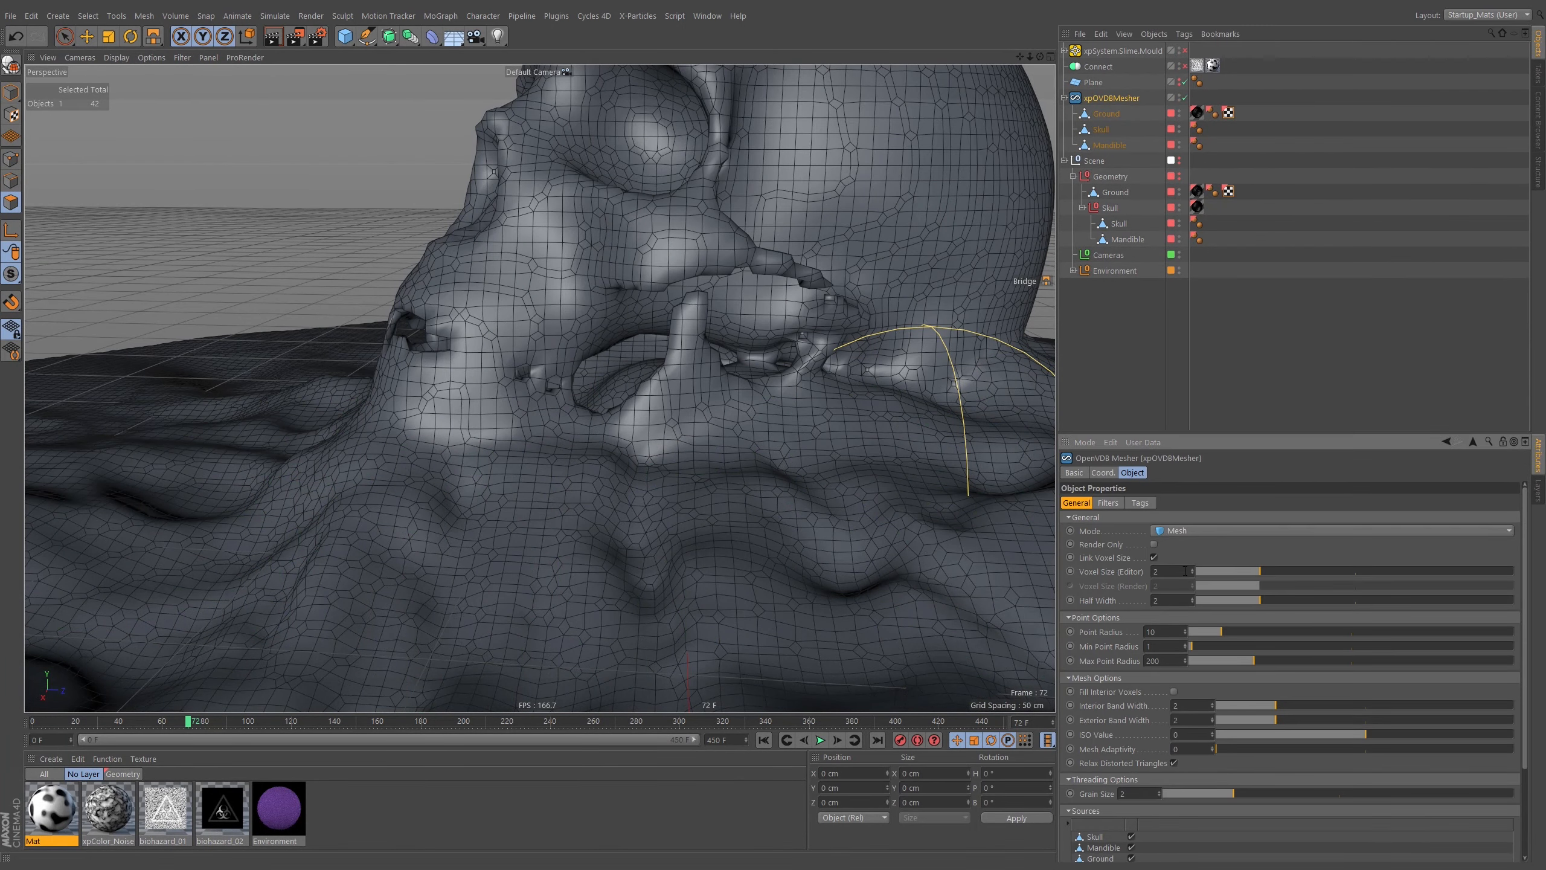
alt+right_drag(744, 311, 582, 282)
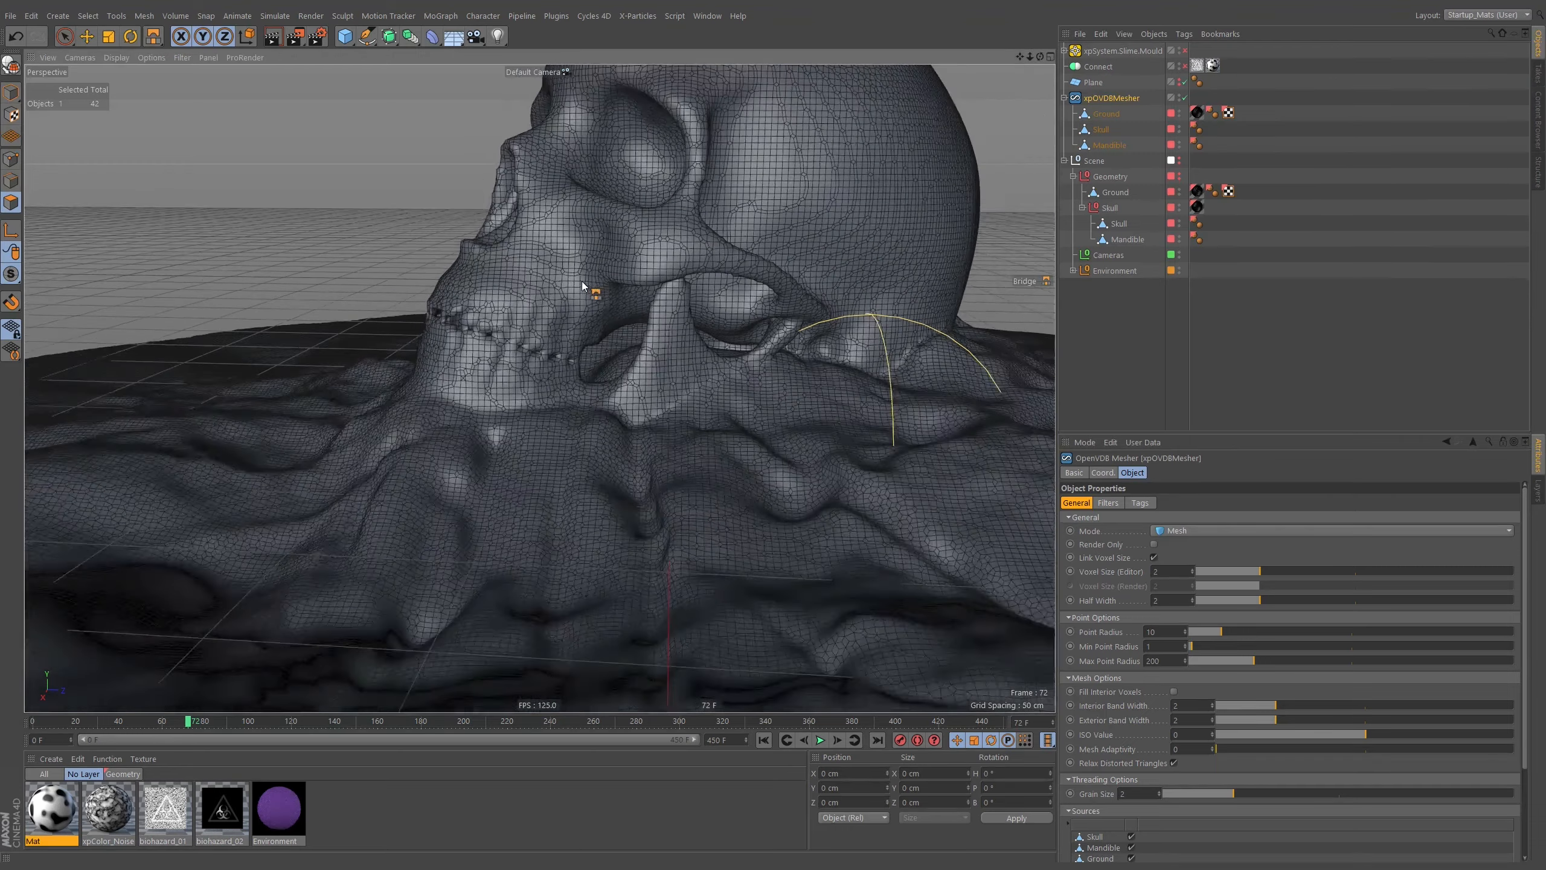
alt+drag(581, 281, 510, 383)
alt+right_drag(510, 383, 577, 327)
alt+drag(577, 326, 600, 311)
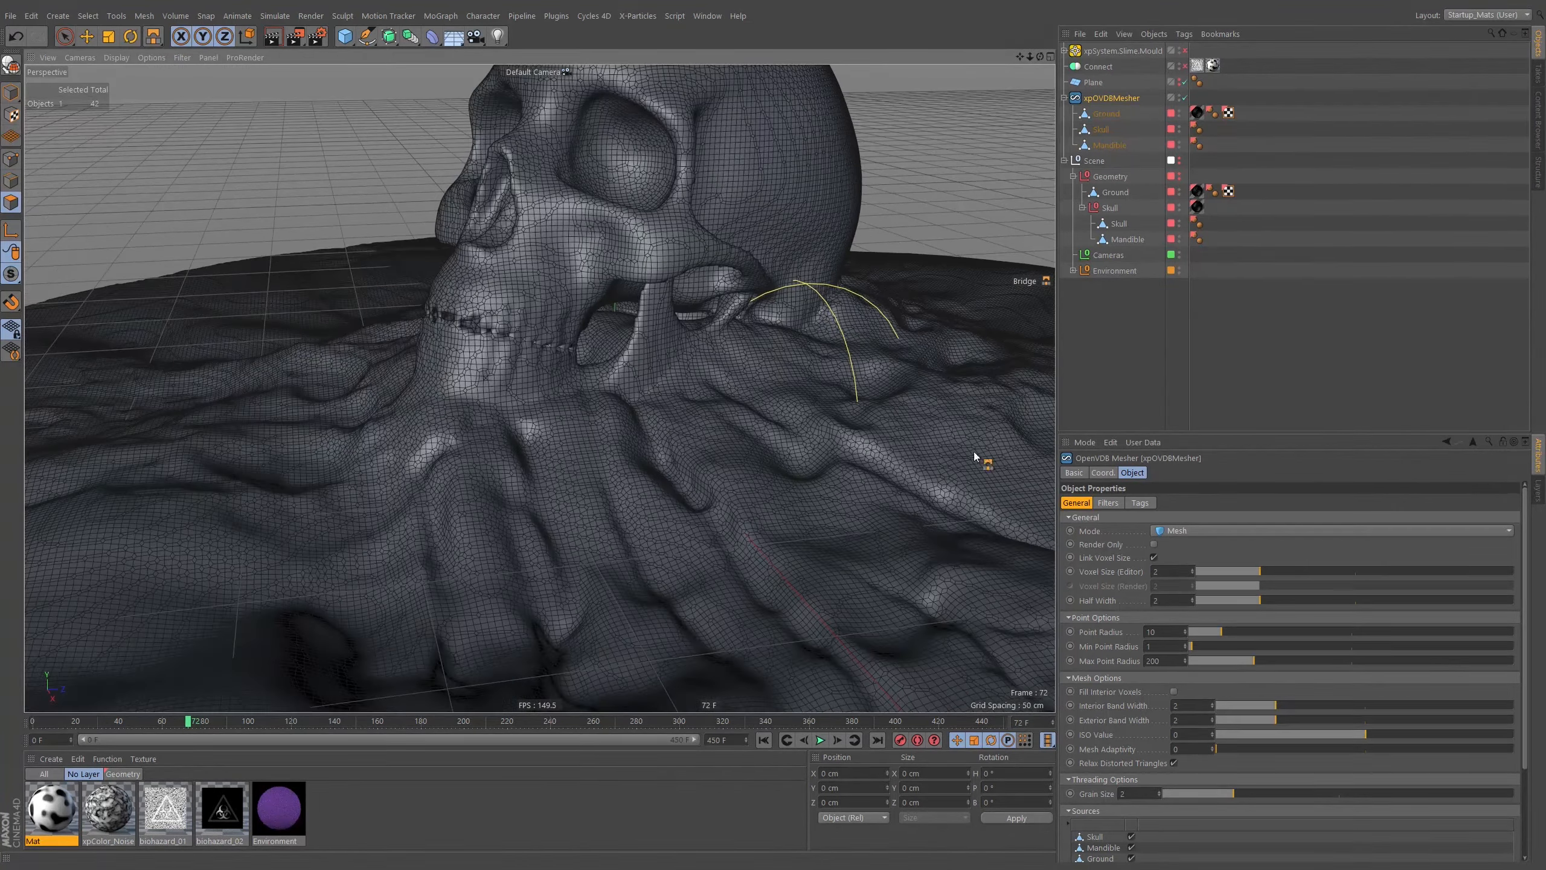
Set the editor voxel size of xpOVDBMesher to 1
double_click(1178, 572)
text(1)
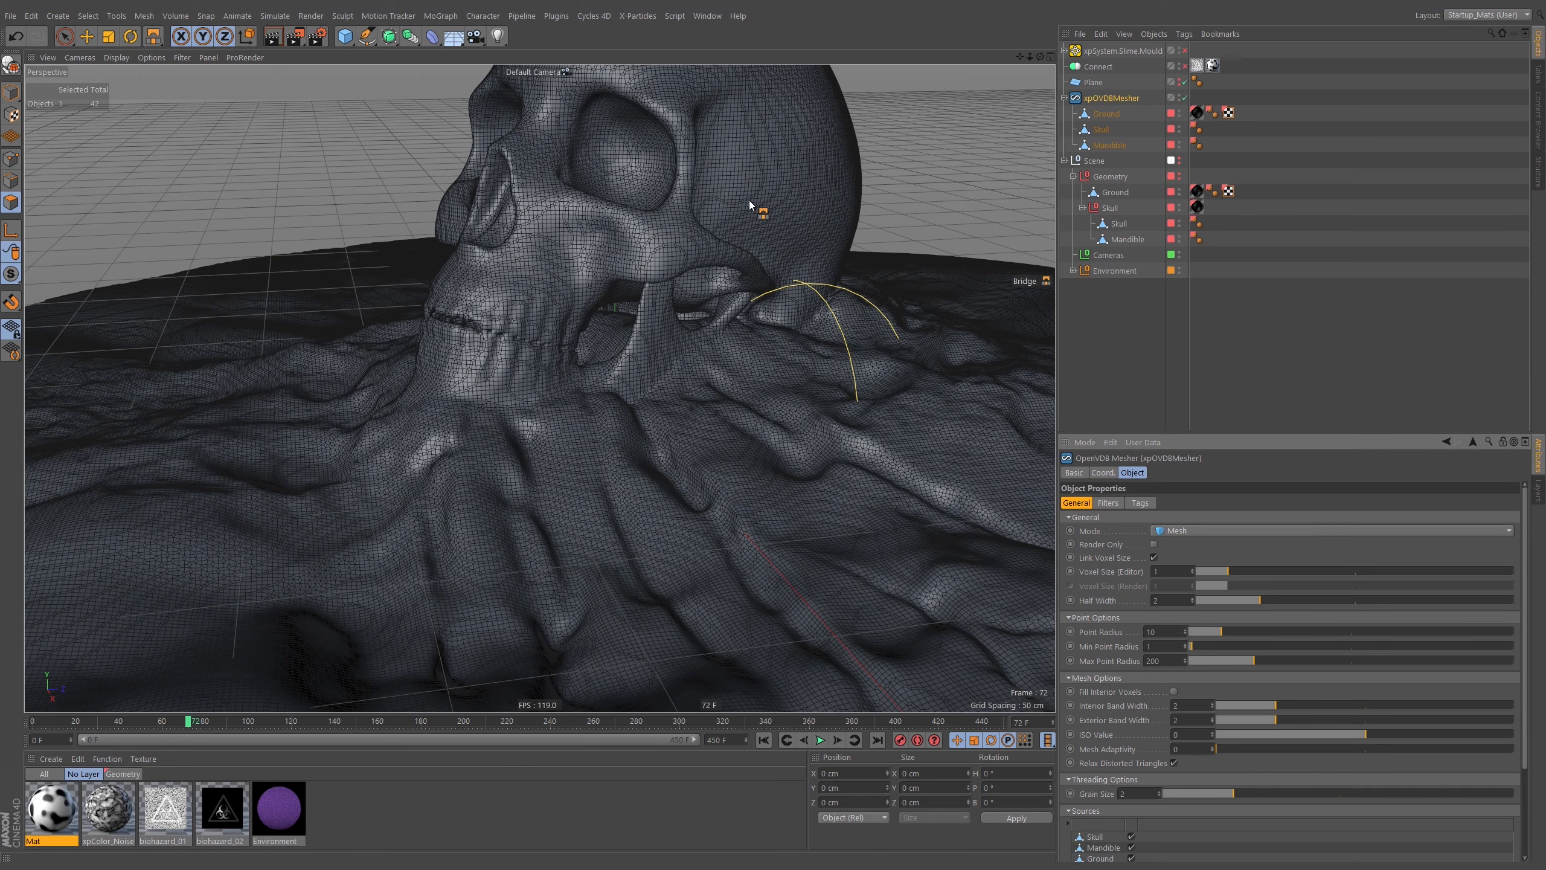
alt+right_drag(484, 325, 600, 293)
alt+drag(514, 308, 465, 284)
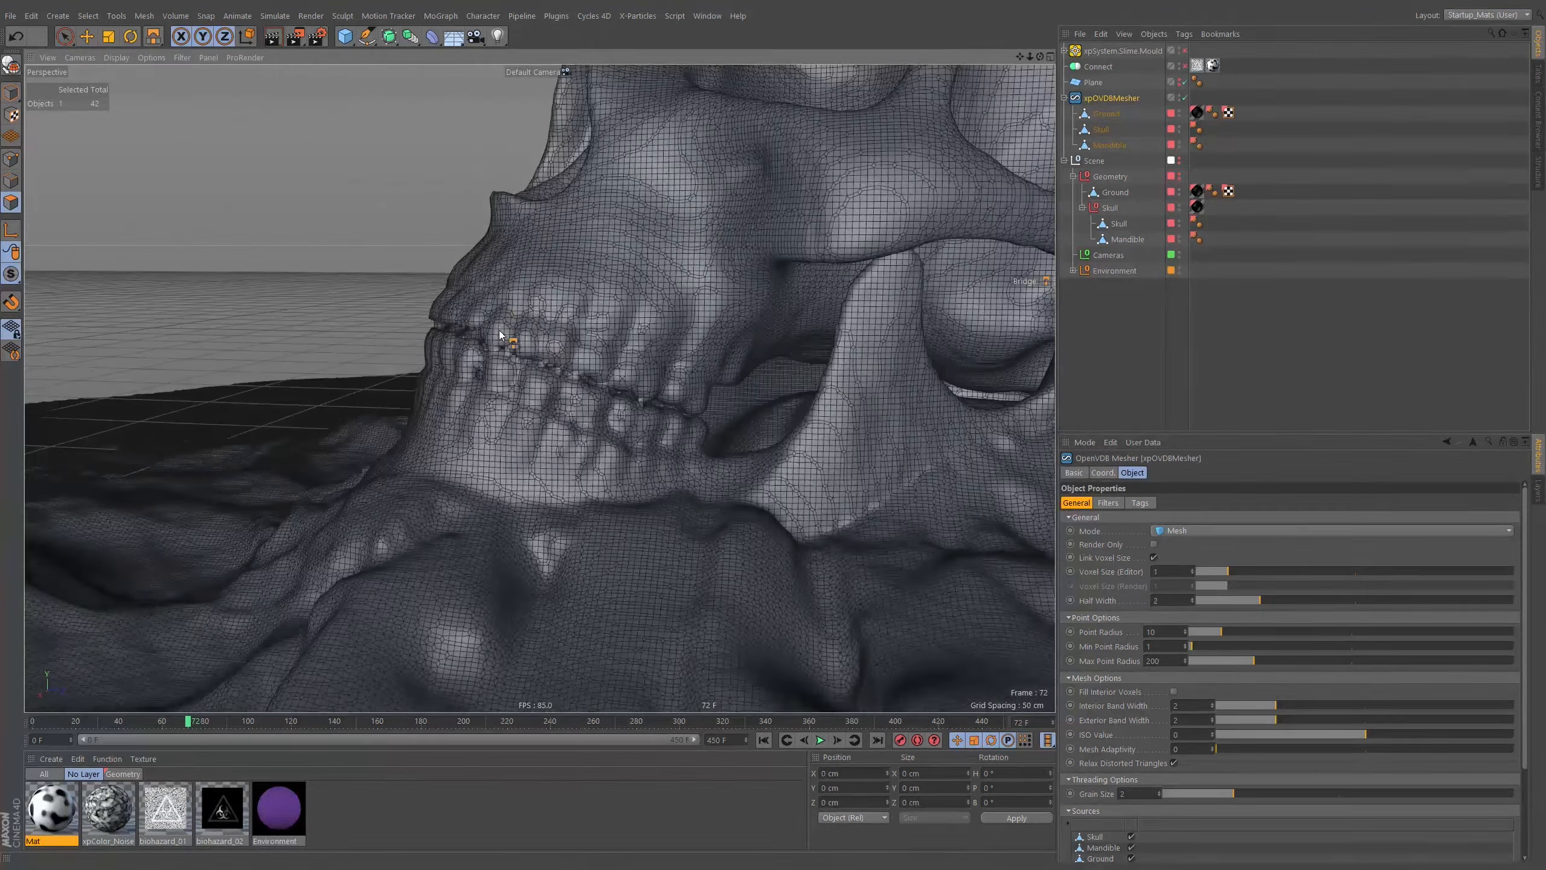
Examine the refined mesh at the teeth, the jaw and ground junction, and the whole slab from several angles
alt+right_drag(499, 335, 546, 349)
alt+drag(532, 356, 493, 406)
alt+right_drag(493, 404, 529, 423)
alt+drag(516, 426, 253, 400)
alt+right_drag(641, 401, 612, 429)
alt+middle_drag(762, 449, 663, 365)
alt+drag(669, 394, 752, 438)
alt+right_drag(752, 438, 635, 432)
mouse_move(703, 401)
alt+mouse_down()
mouse_move(874, 410)
mouse_move(707, 396)
alt+mouse_up()
alt+right_drag(708, 400, 633, 390)
mouse_move(645, 366)
alt+mouse_down()
mouse_move(695, 381)
mouse_move(630, 344)
alt+mouse_up()
alt+right_drag(629, 343, 586, 384)
alt+drag(587, 380, 587, 344)
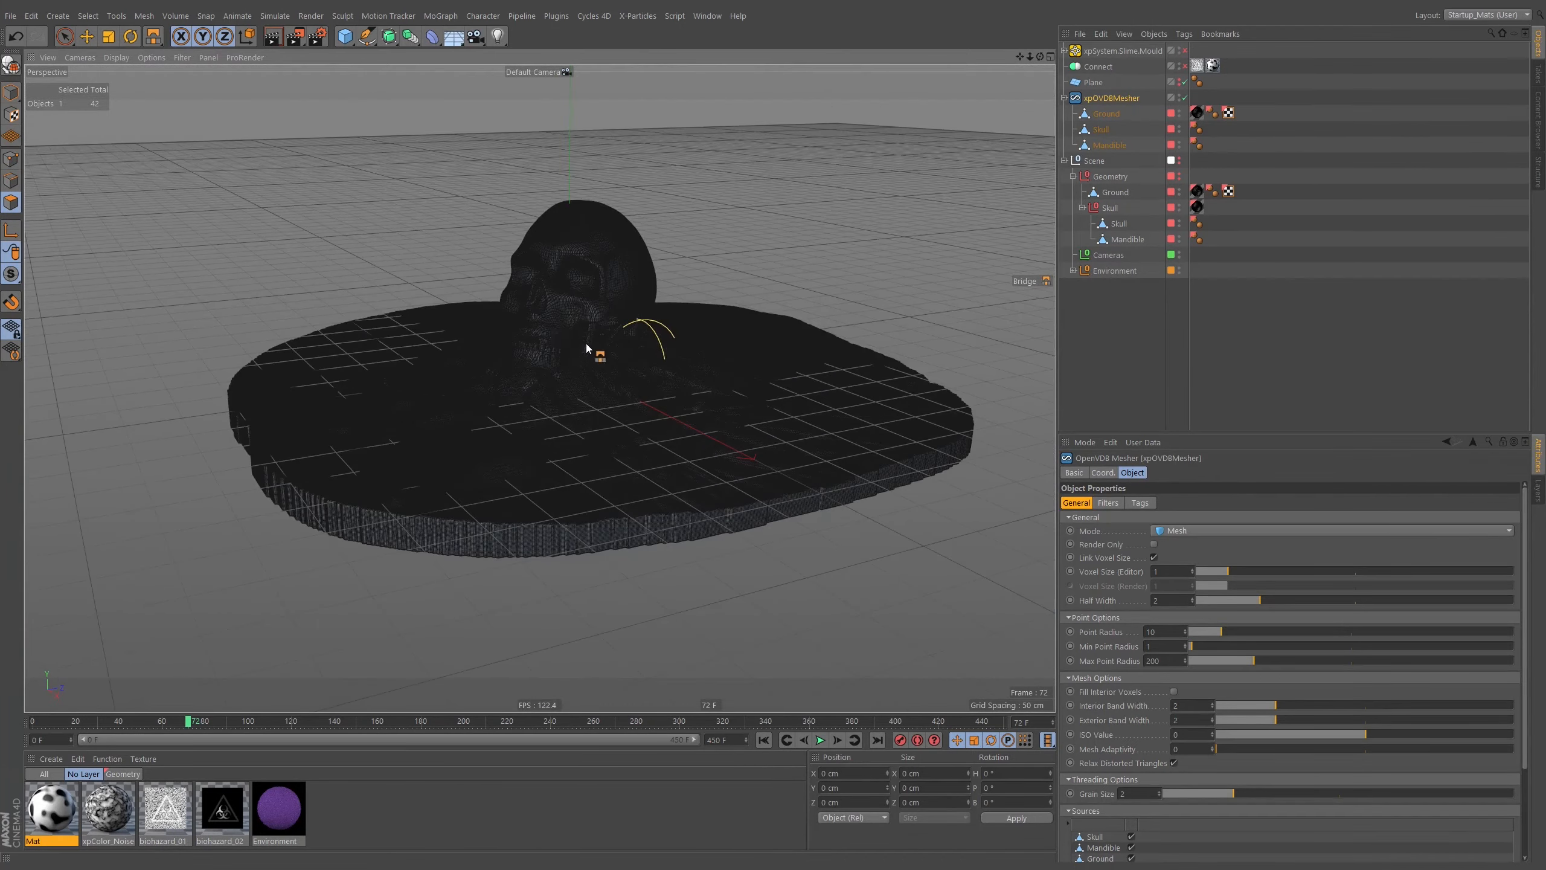
alt+right_drag(560, 335, 757, 282)
alt+middle_drag(757, 282, 675, 364)
alt+right_drag(700, 299, 661, 311)
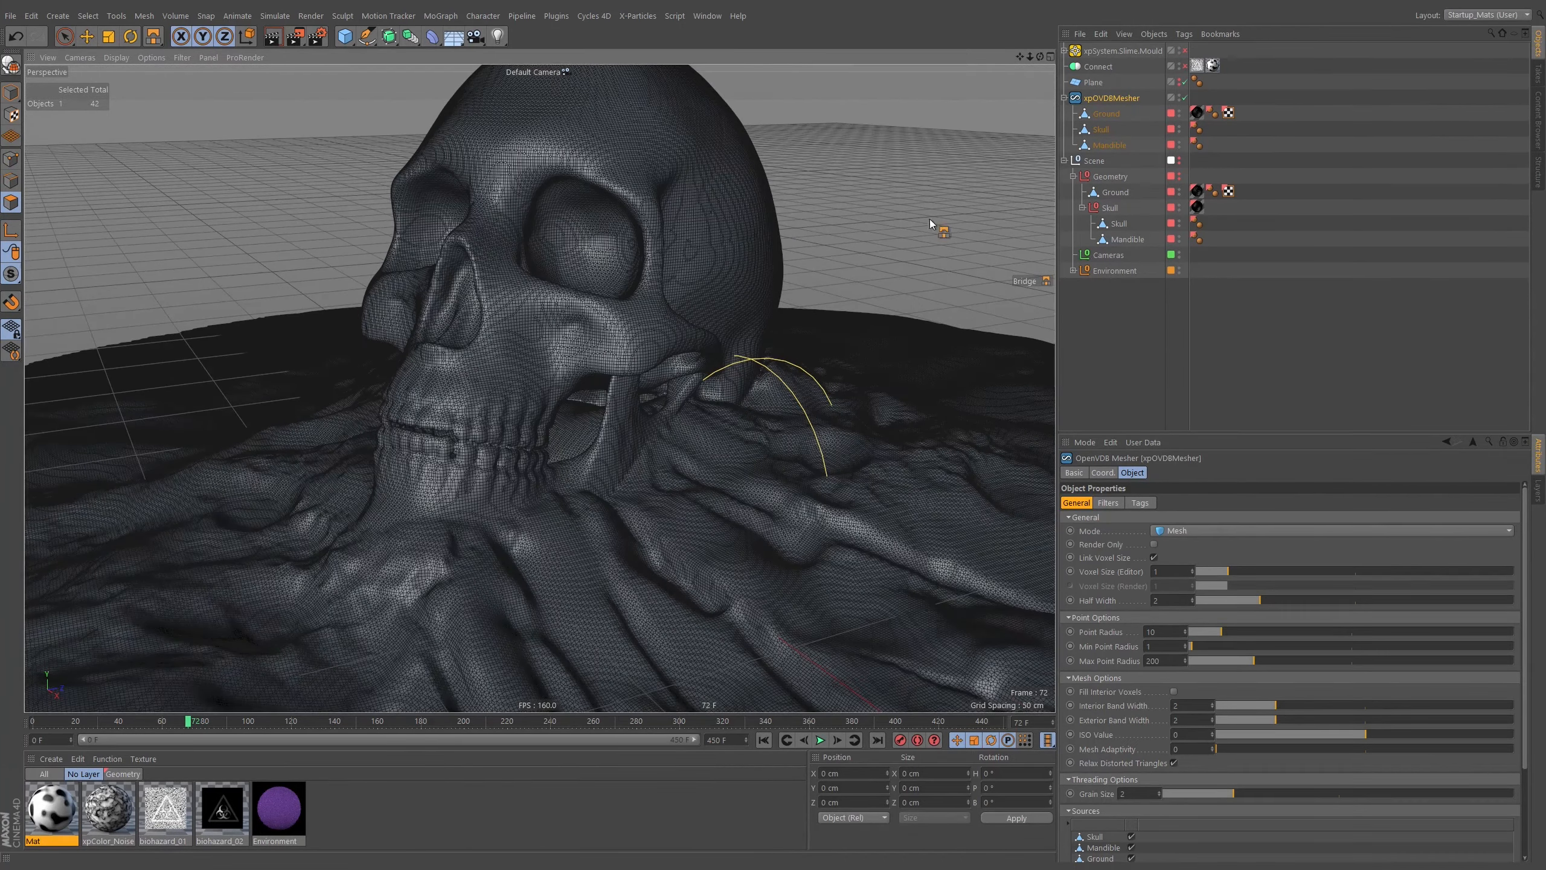
Convert the current state of xpOVDBMesher to a separate polygon object and disable the original mesher
right_click(1111, 99)
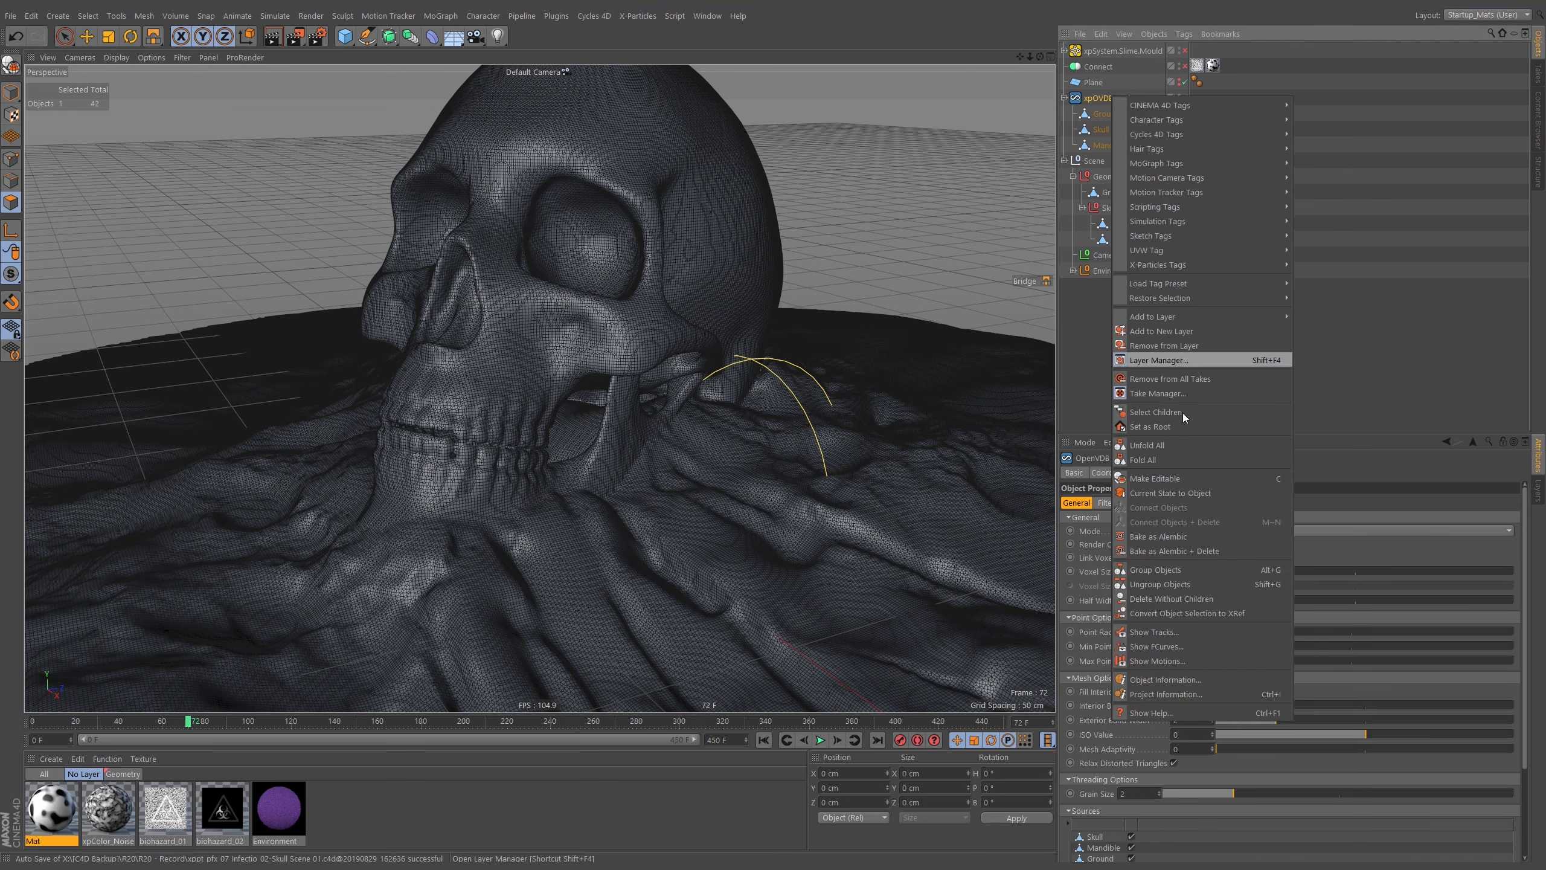
click(1174, 488)
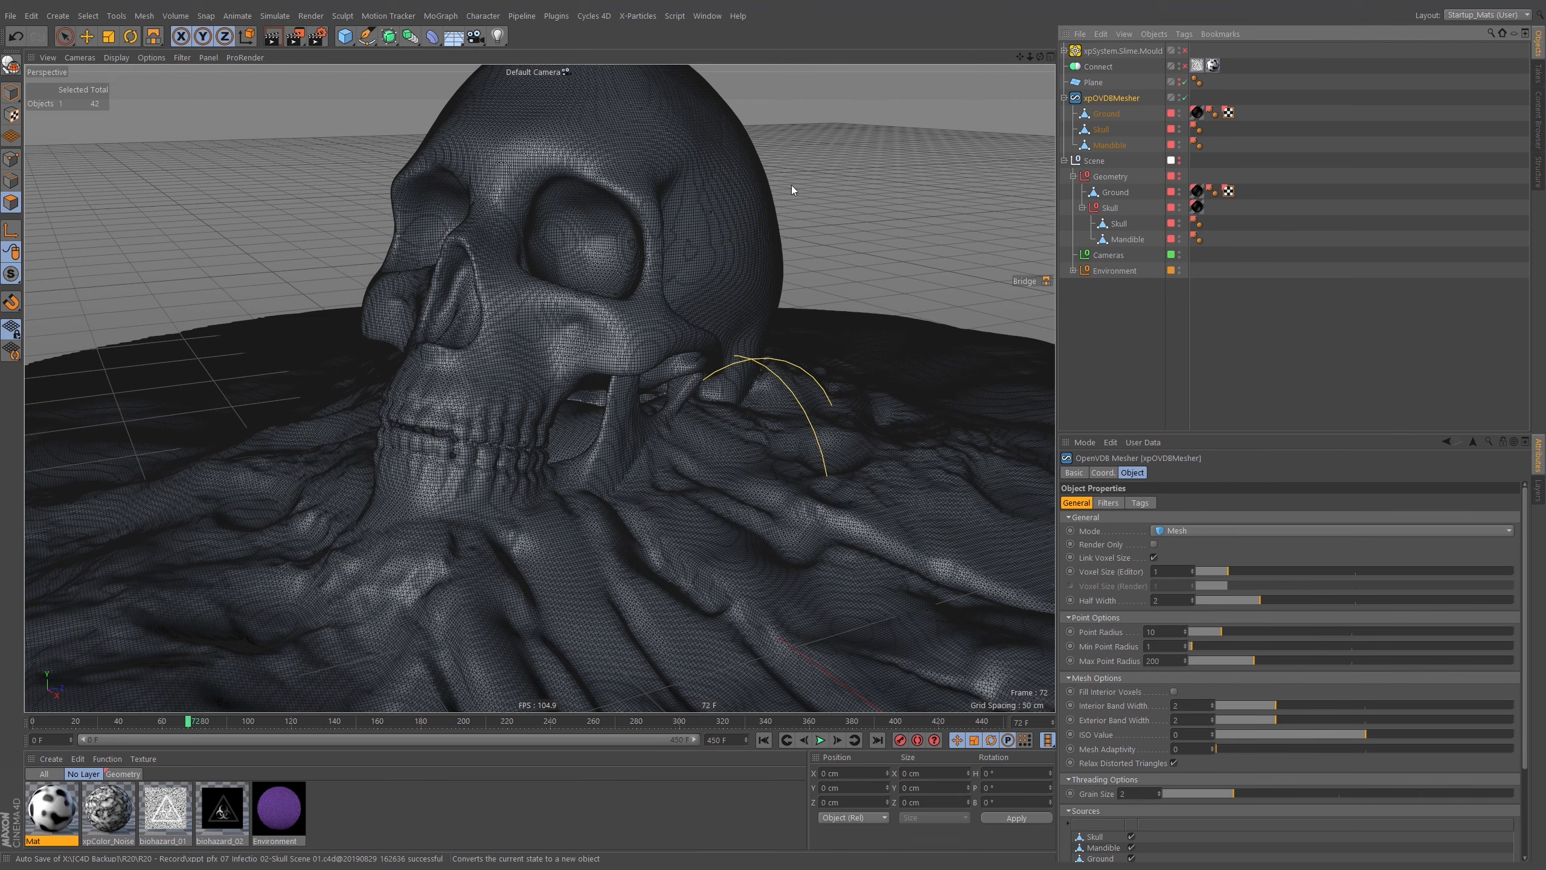
click(1184, 98)
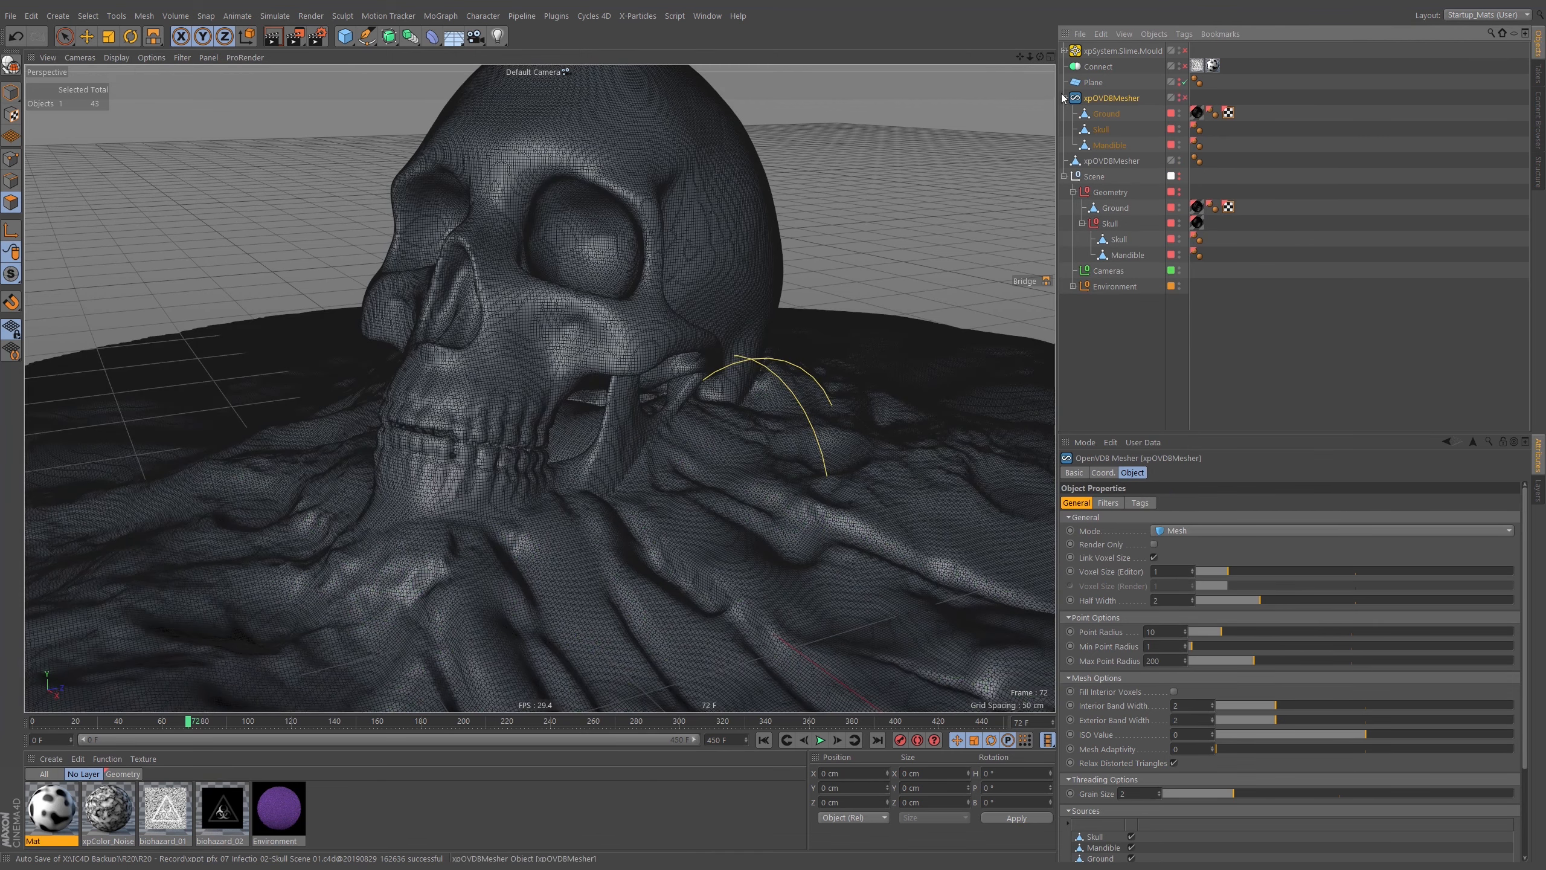
Rename the original mesher "Geometry Mesh Prep" and move it into the Scene's Geometry group above Ground
click(1064, 98)
double_click(1118, 97)
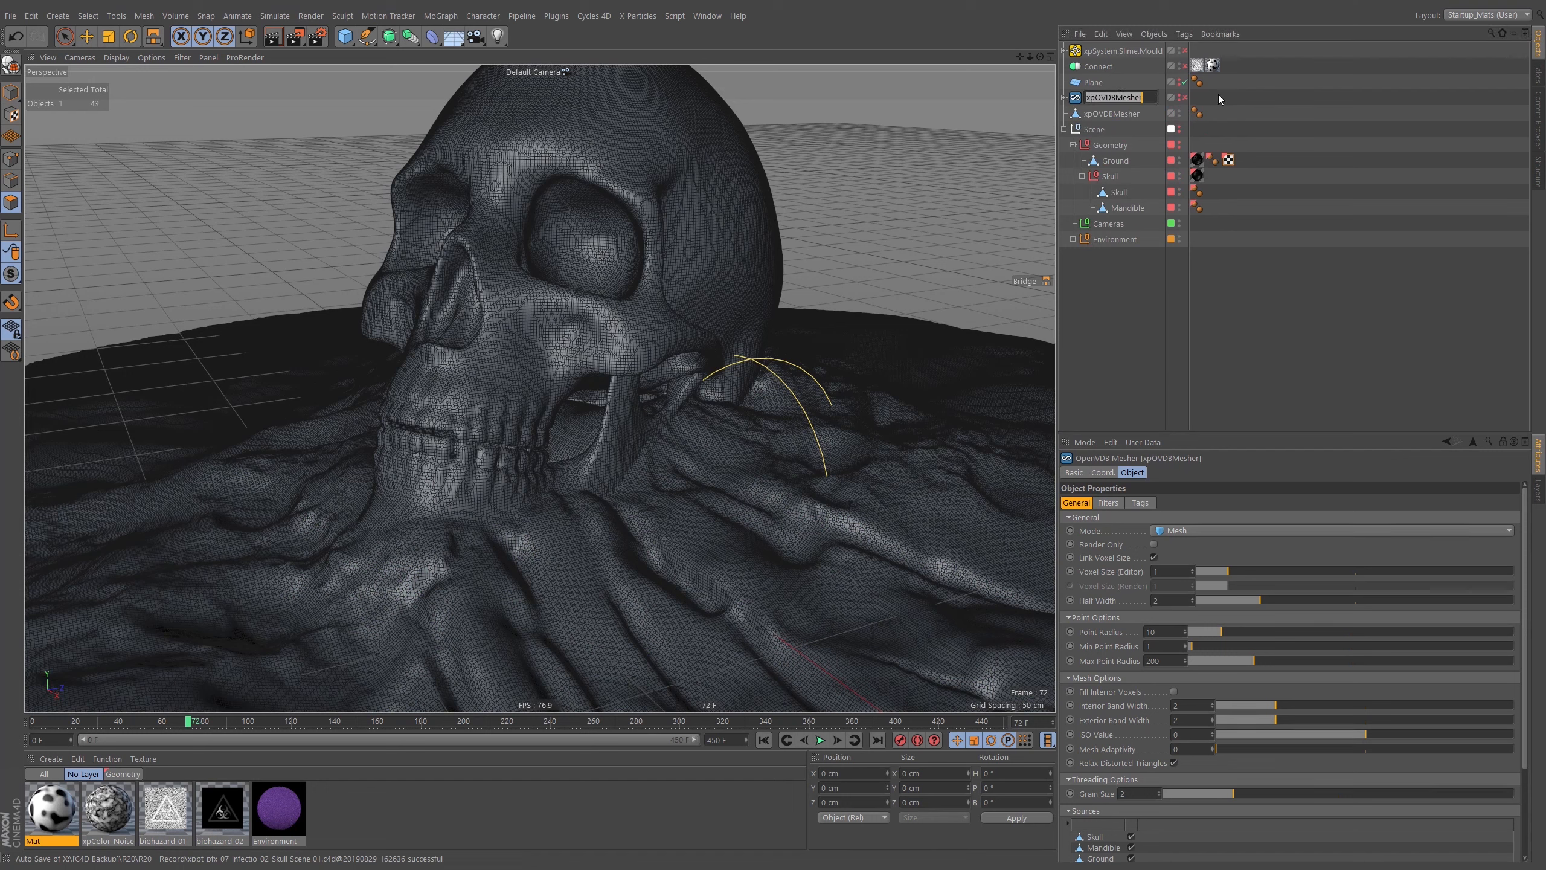
text(Geometry Mesh Prep)
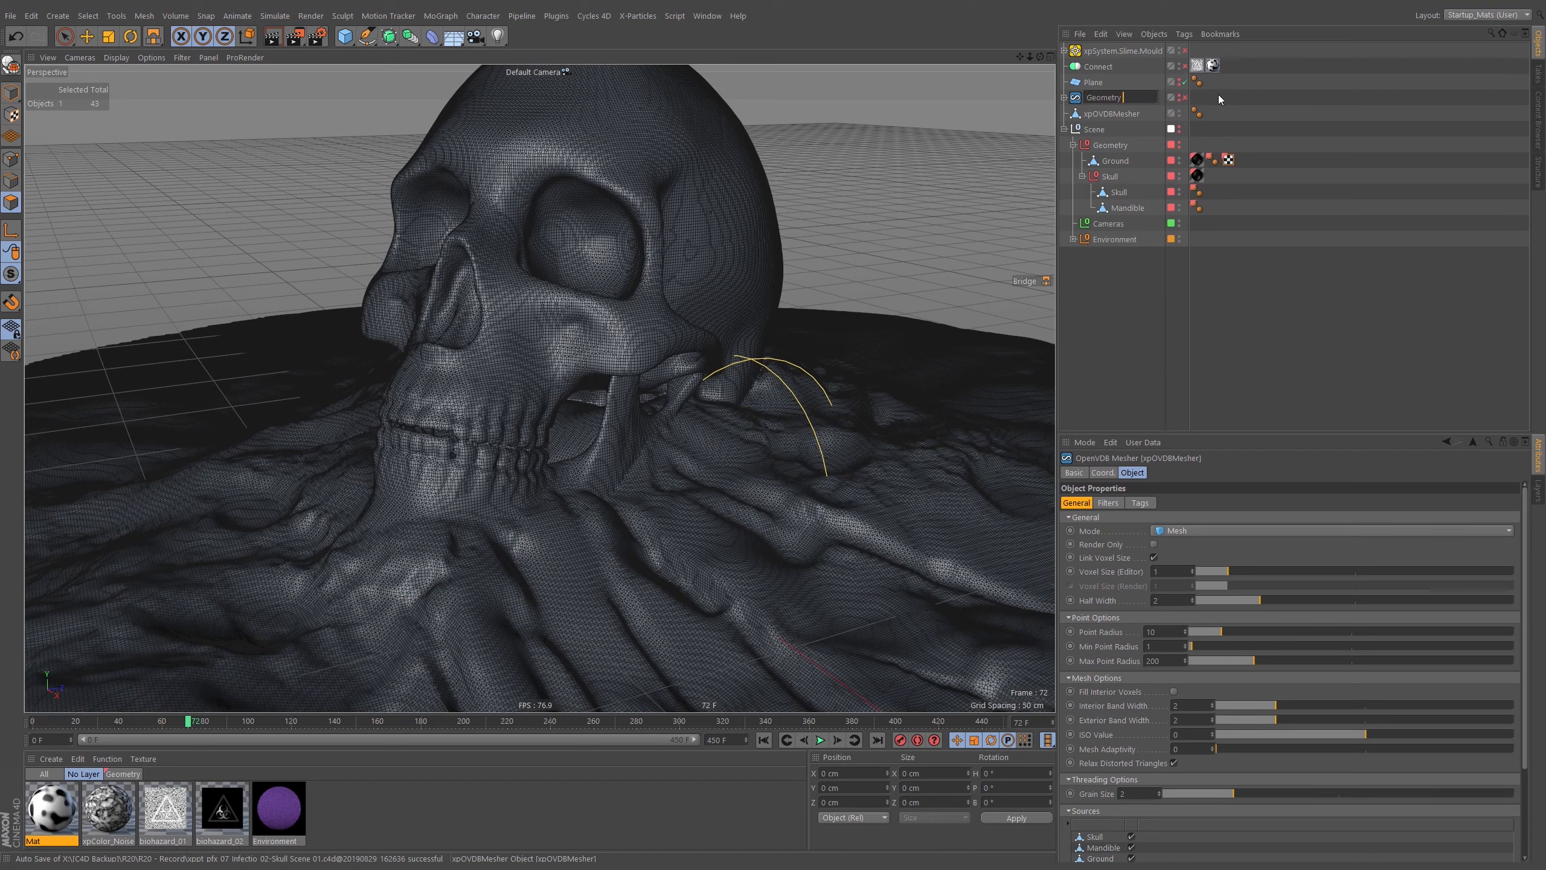
key(Return)
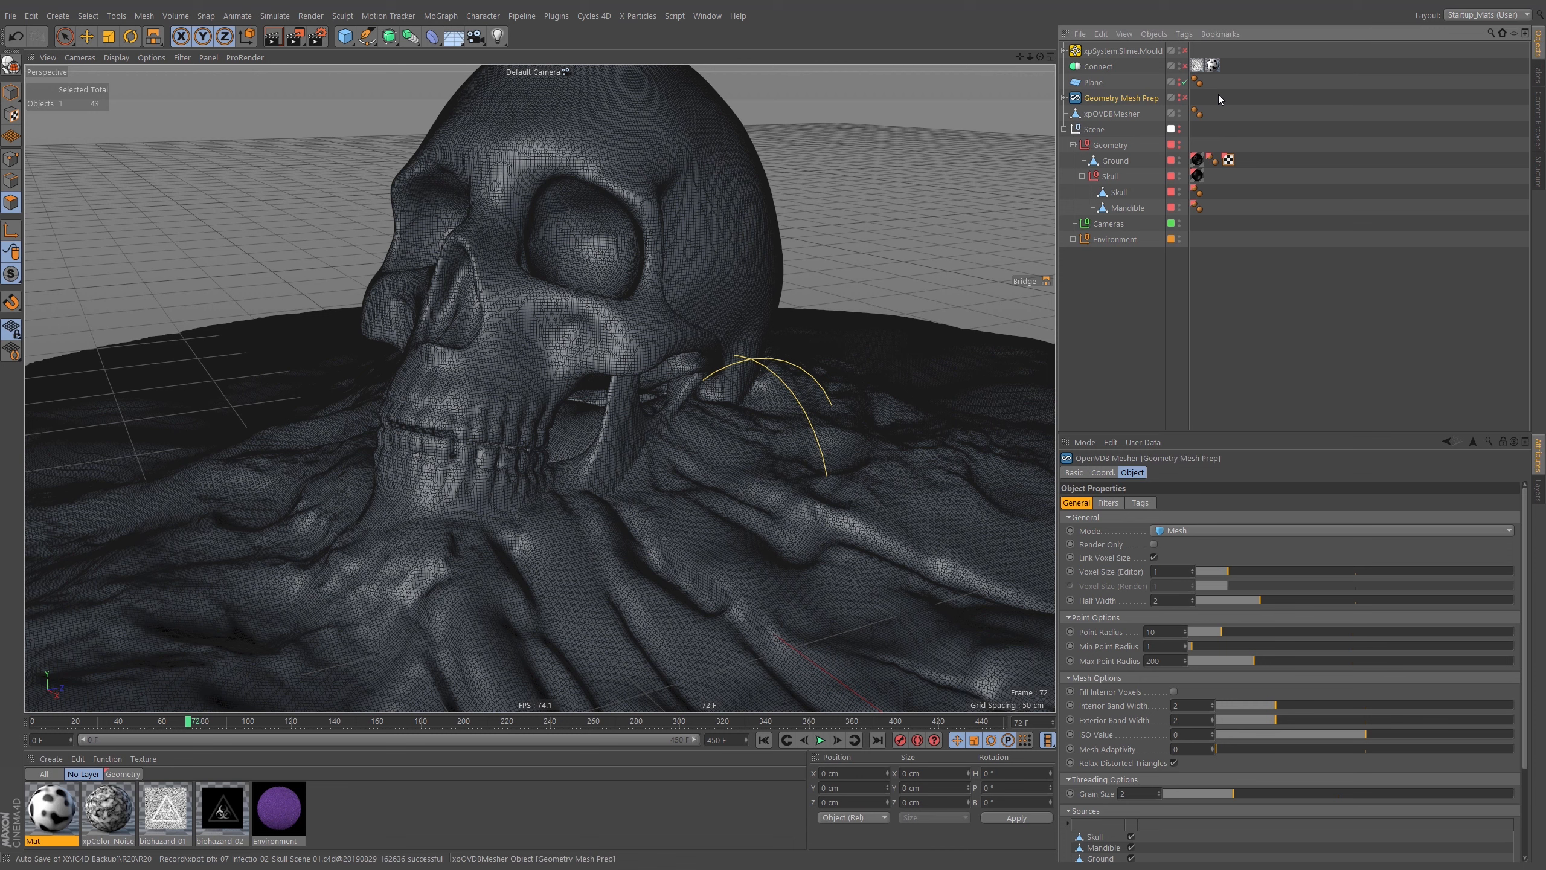
drag(1113, 148, 1113, 149)
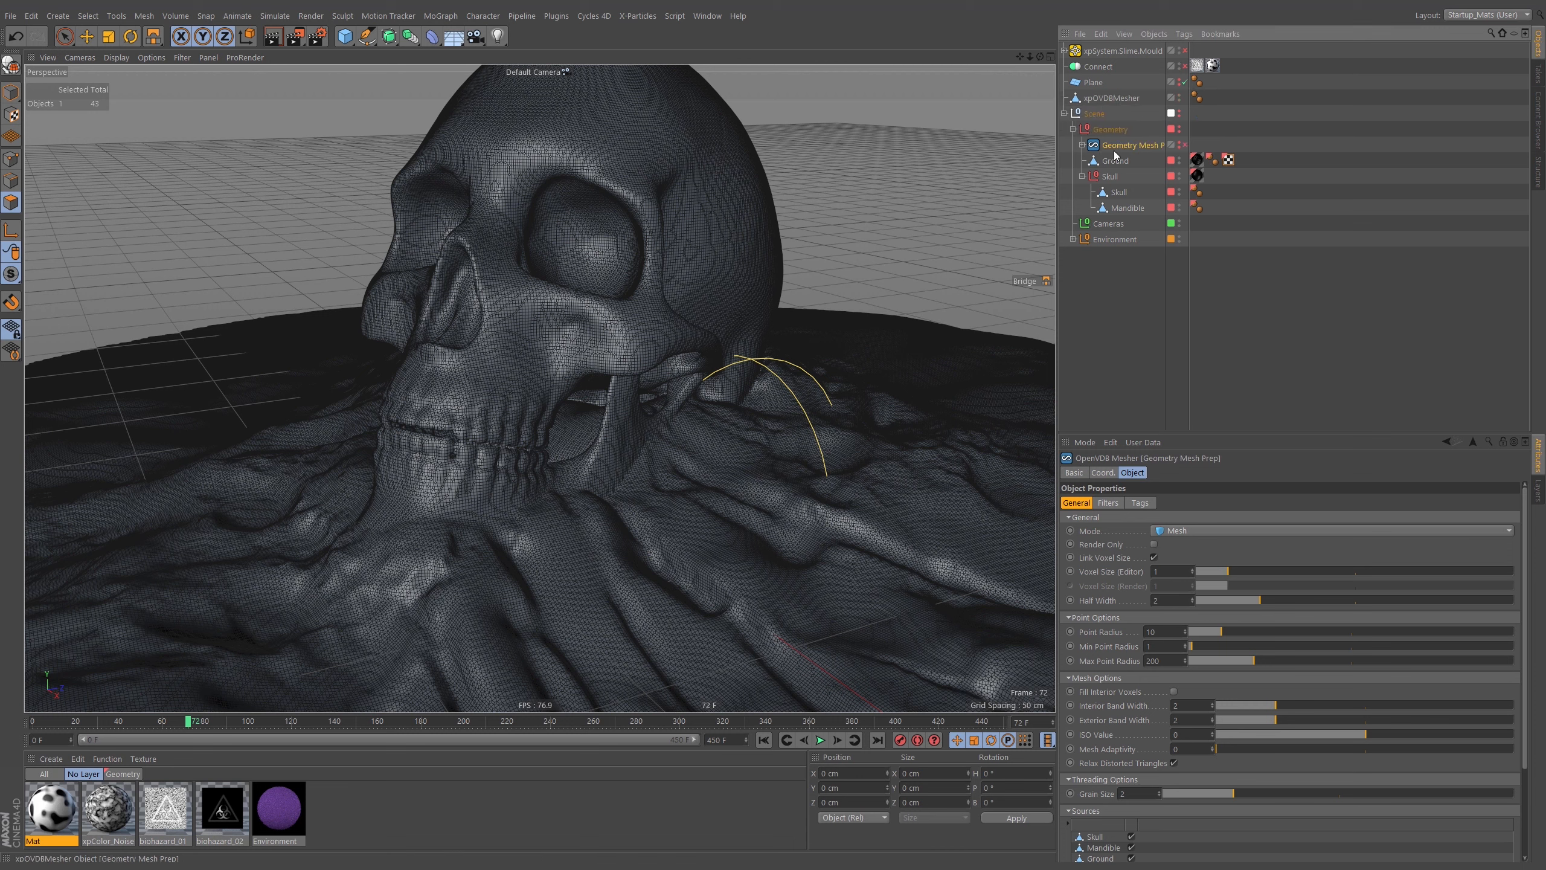
Select the baked xpOVDBMesher polygon object in model mode and examine its topology around the skull, jaw and ground junction
click(1113, 97)
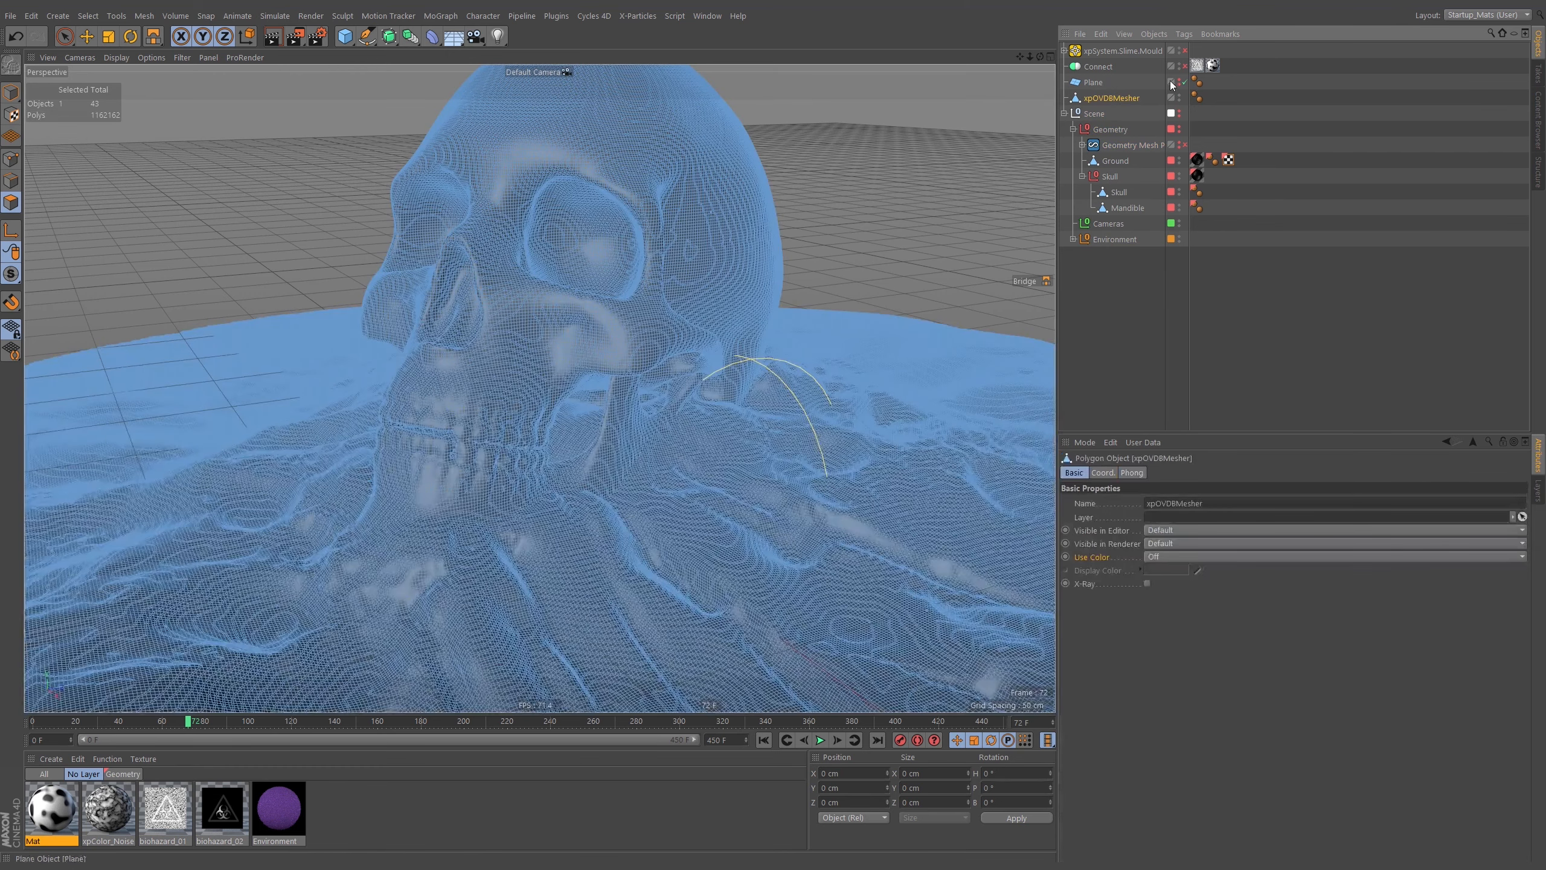
click(9, 92)
scroll(587, 288, down, 2)
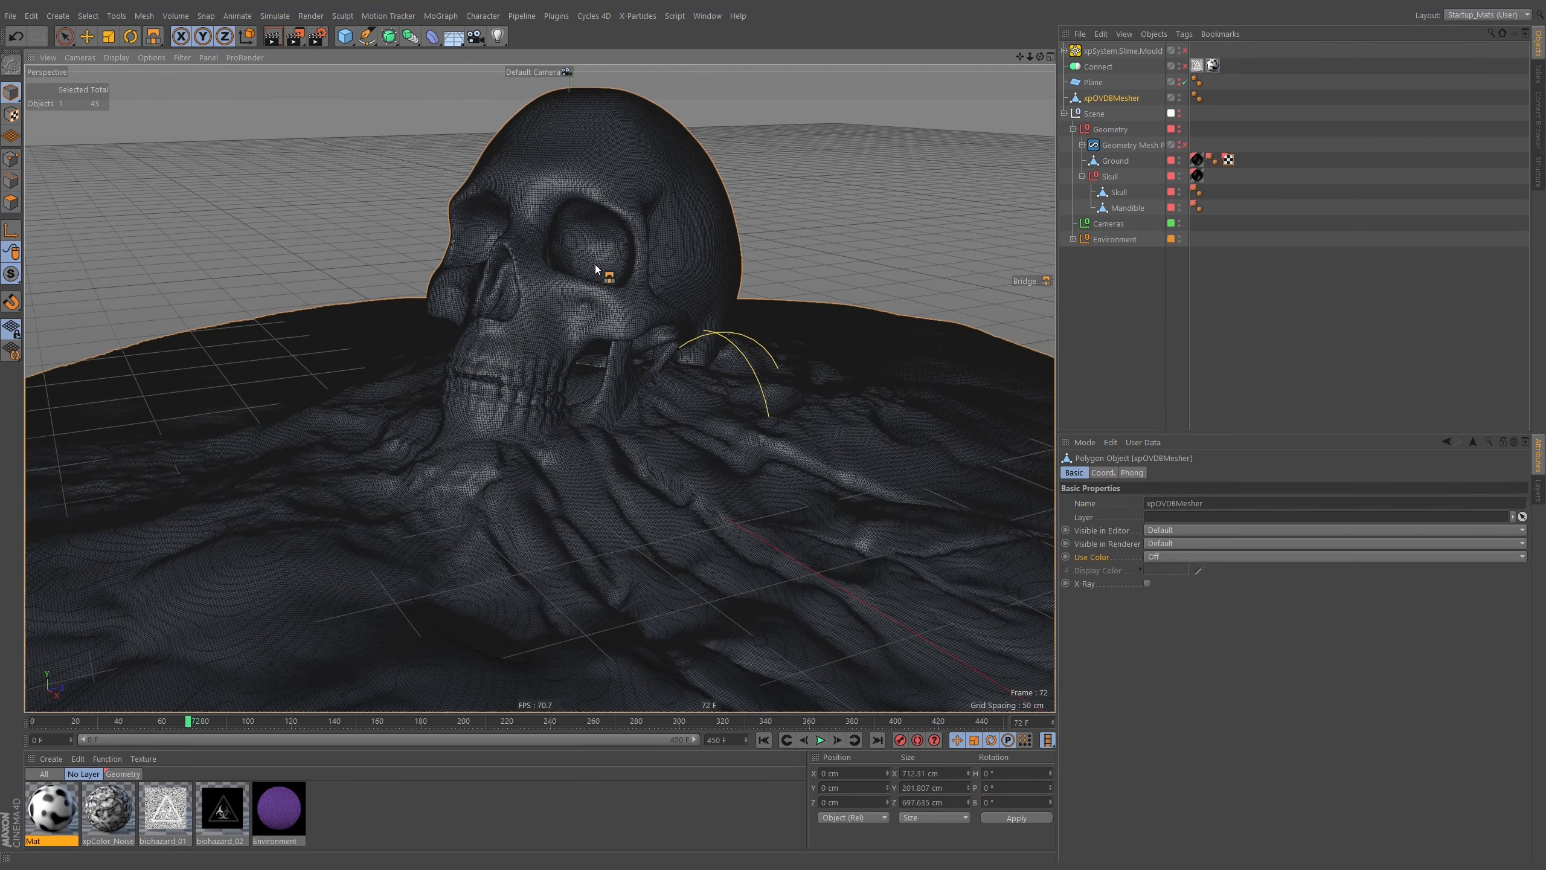
alt+right_drag(604, 281, 588, 353)
alt+middle_drag(538, 386, 599, 284)
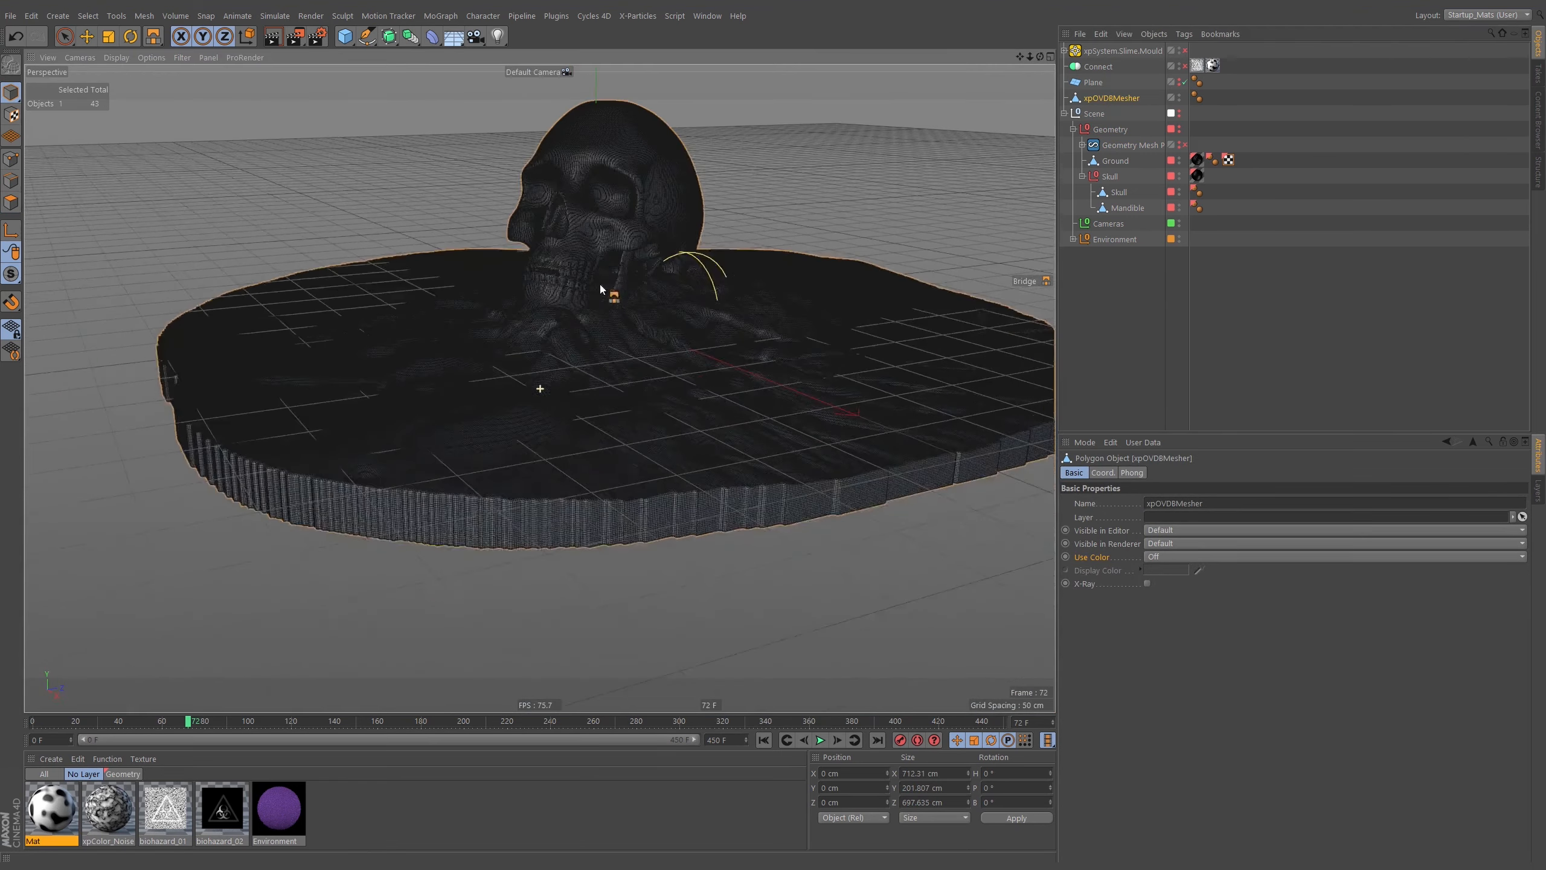
alt+drag(604, 315, 648, 268)
alt+right_drag(659, 263, 901, 214)
alt+drag(711, 277, 424, 351)
alt+drag(466, 422, 680, 330)
alt+right_drag(636, 302, 986, 237)
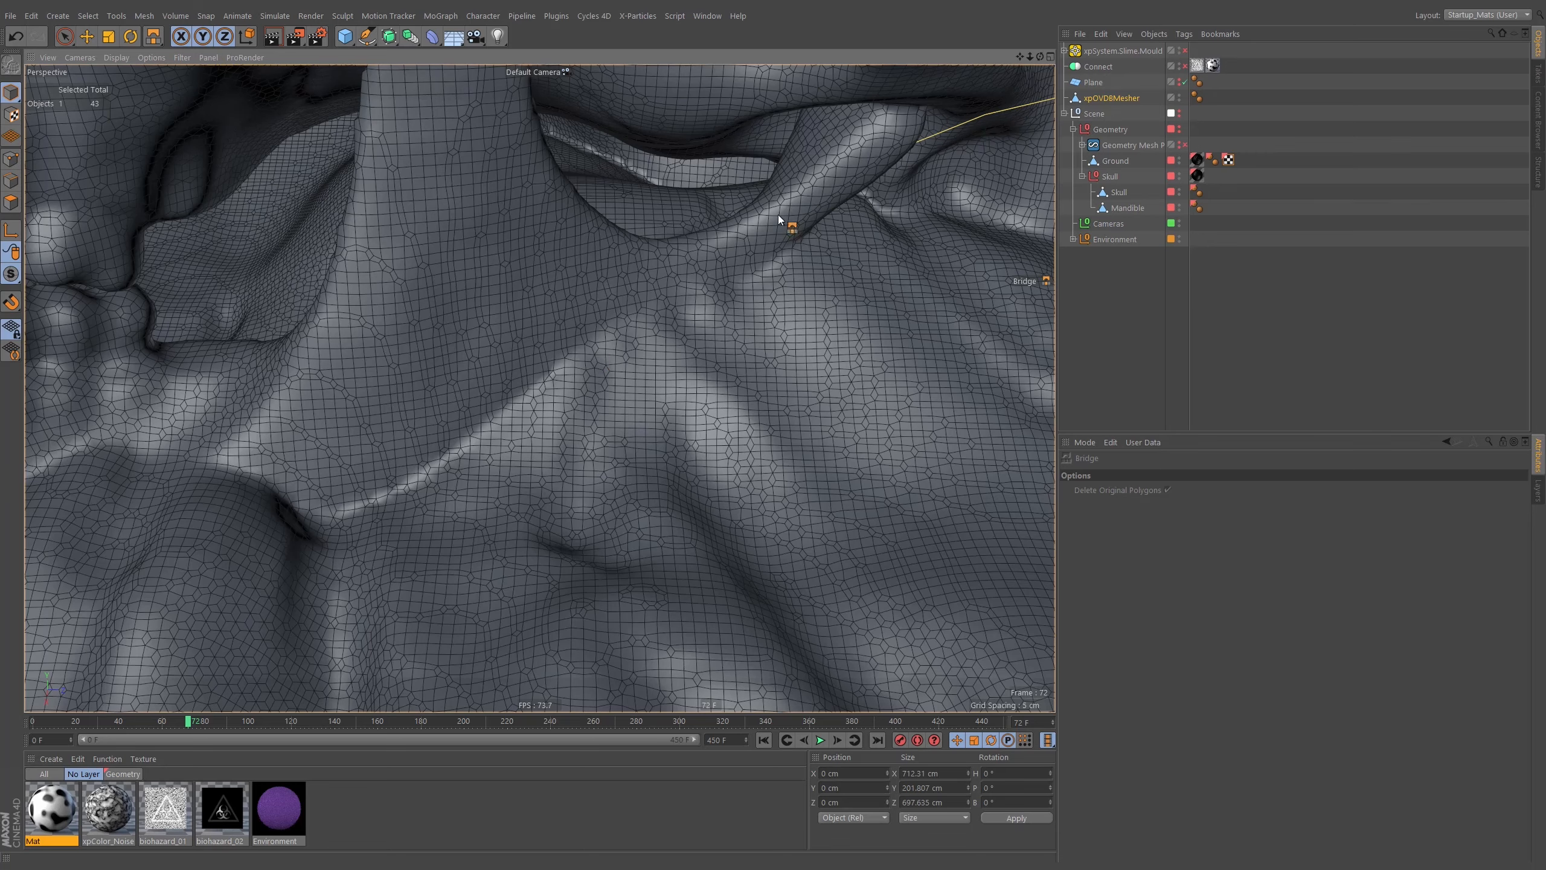
alt+right_drag(599, 287, 504, 373)
alt+drag(556, 358, 625, 293)
alt+right_drag(621, 293, 505, 366)
alt+drag(578, 349, 630, 438)
Switch the baked mesh to polygon editing with the Move tool active
click(11, 202)
key(ctrl+a)
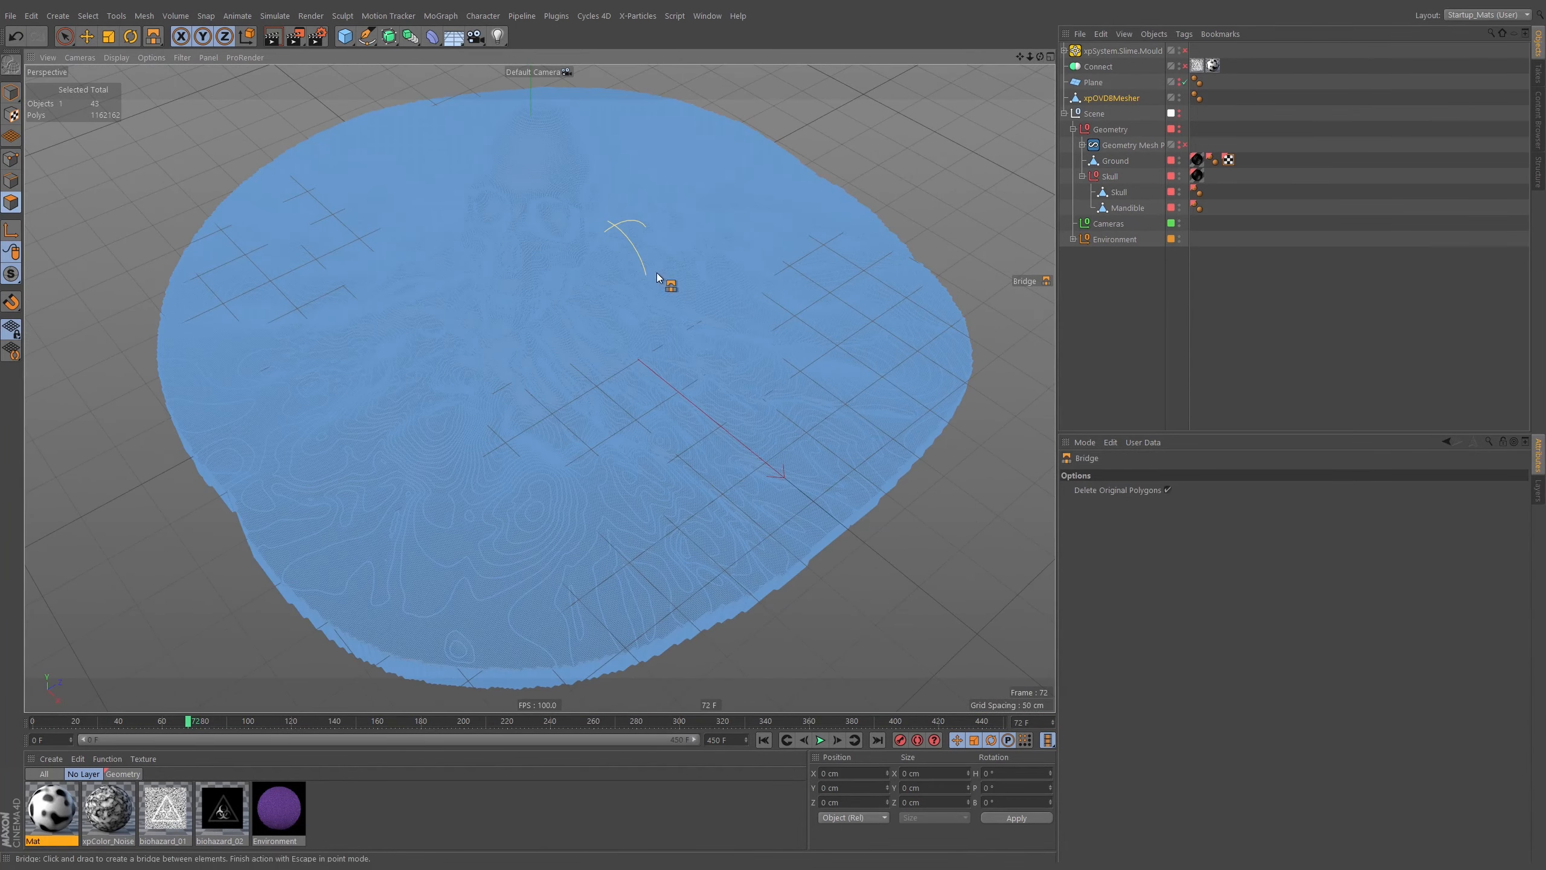
key(e)
alt+middle_drag(613, 382, 647, 286)
alt+drag(648, 287, 686, 328)
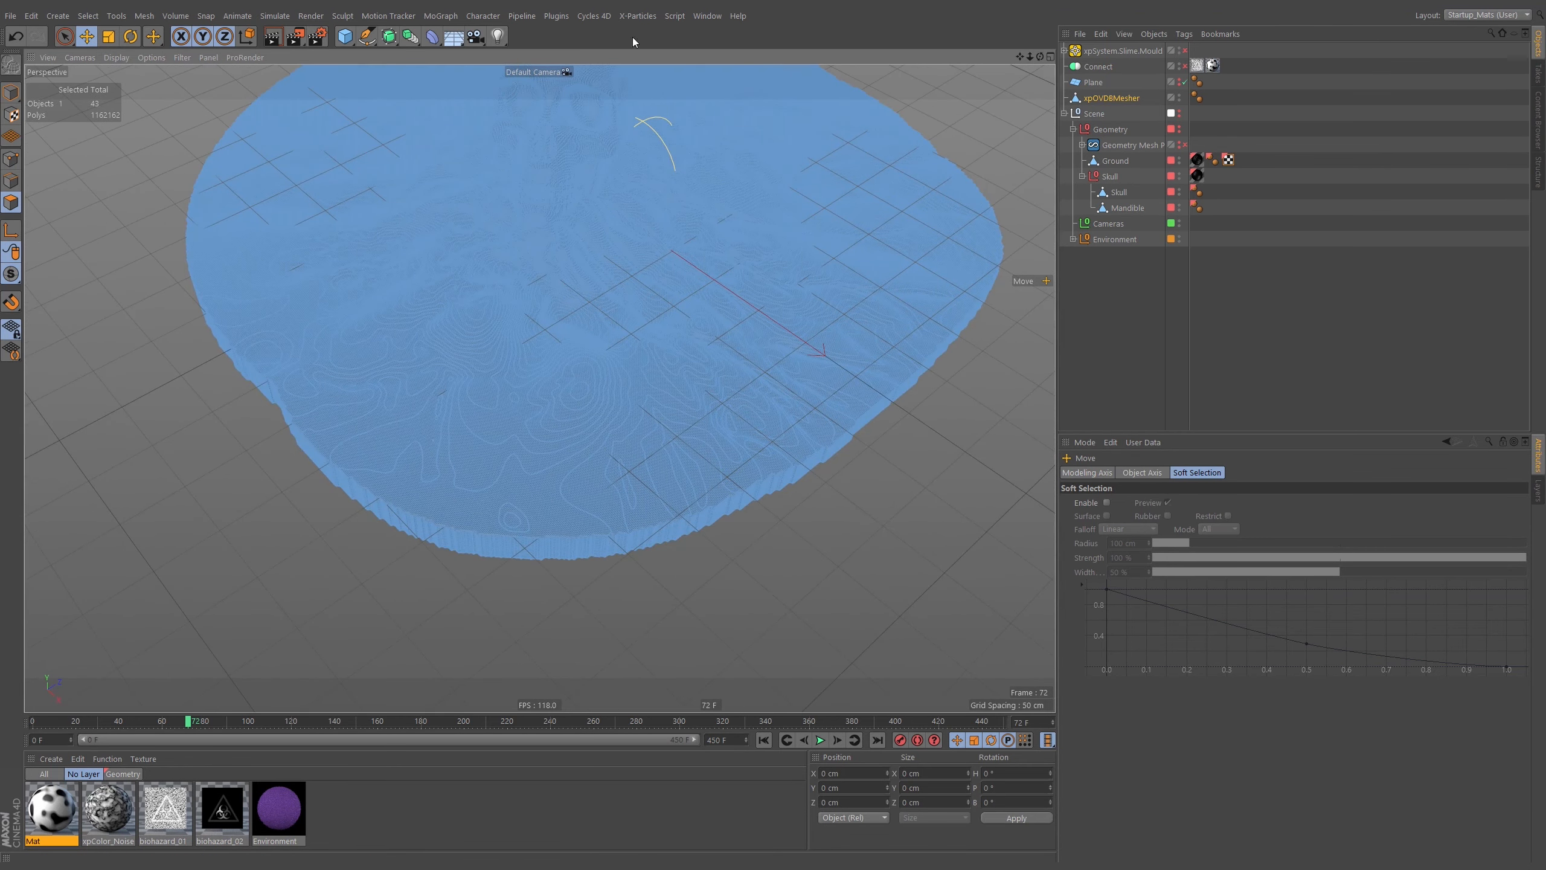
alt+drag(665, 240, 635, 247)
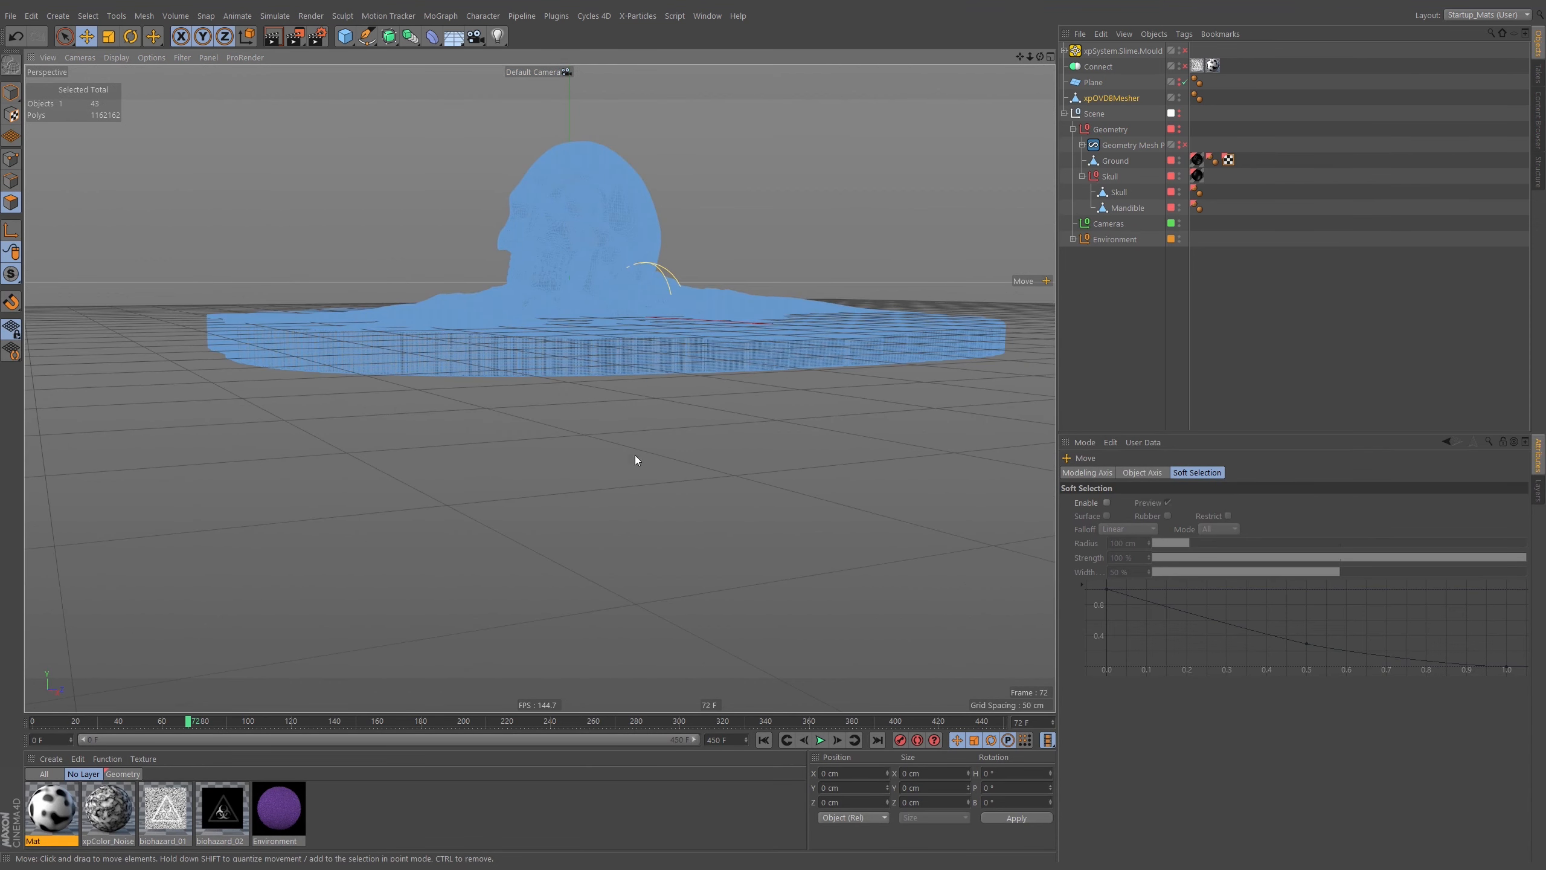
Try to select the slab's underside by rectangle-selecting its lowest polygons in the front view, and inspect the selected edge
middle_click(664, 502)
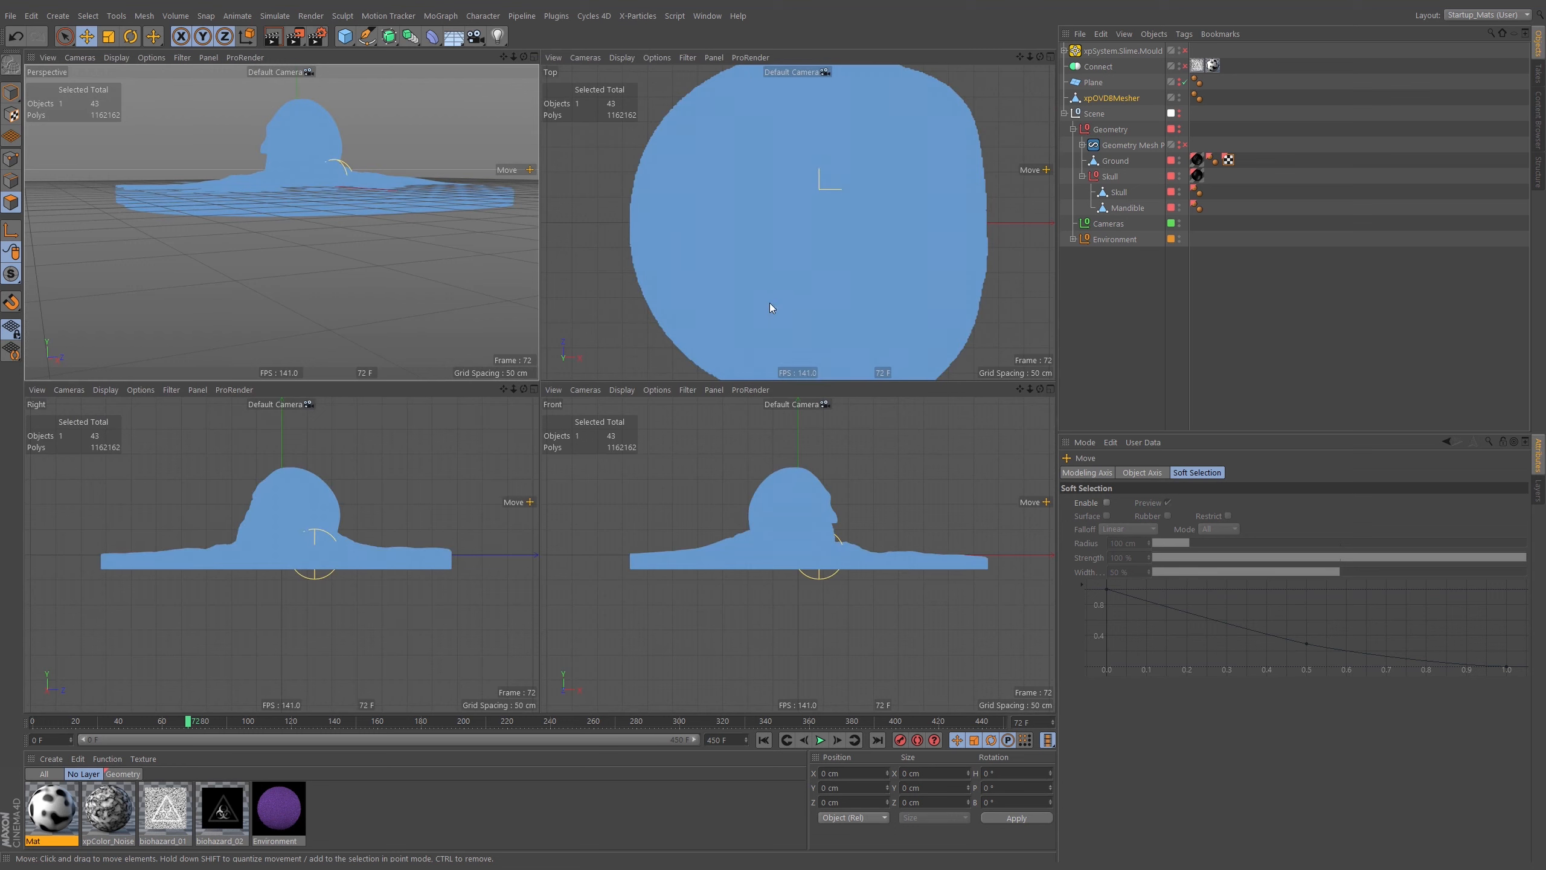
middle_click(772, 516)
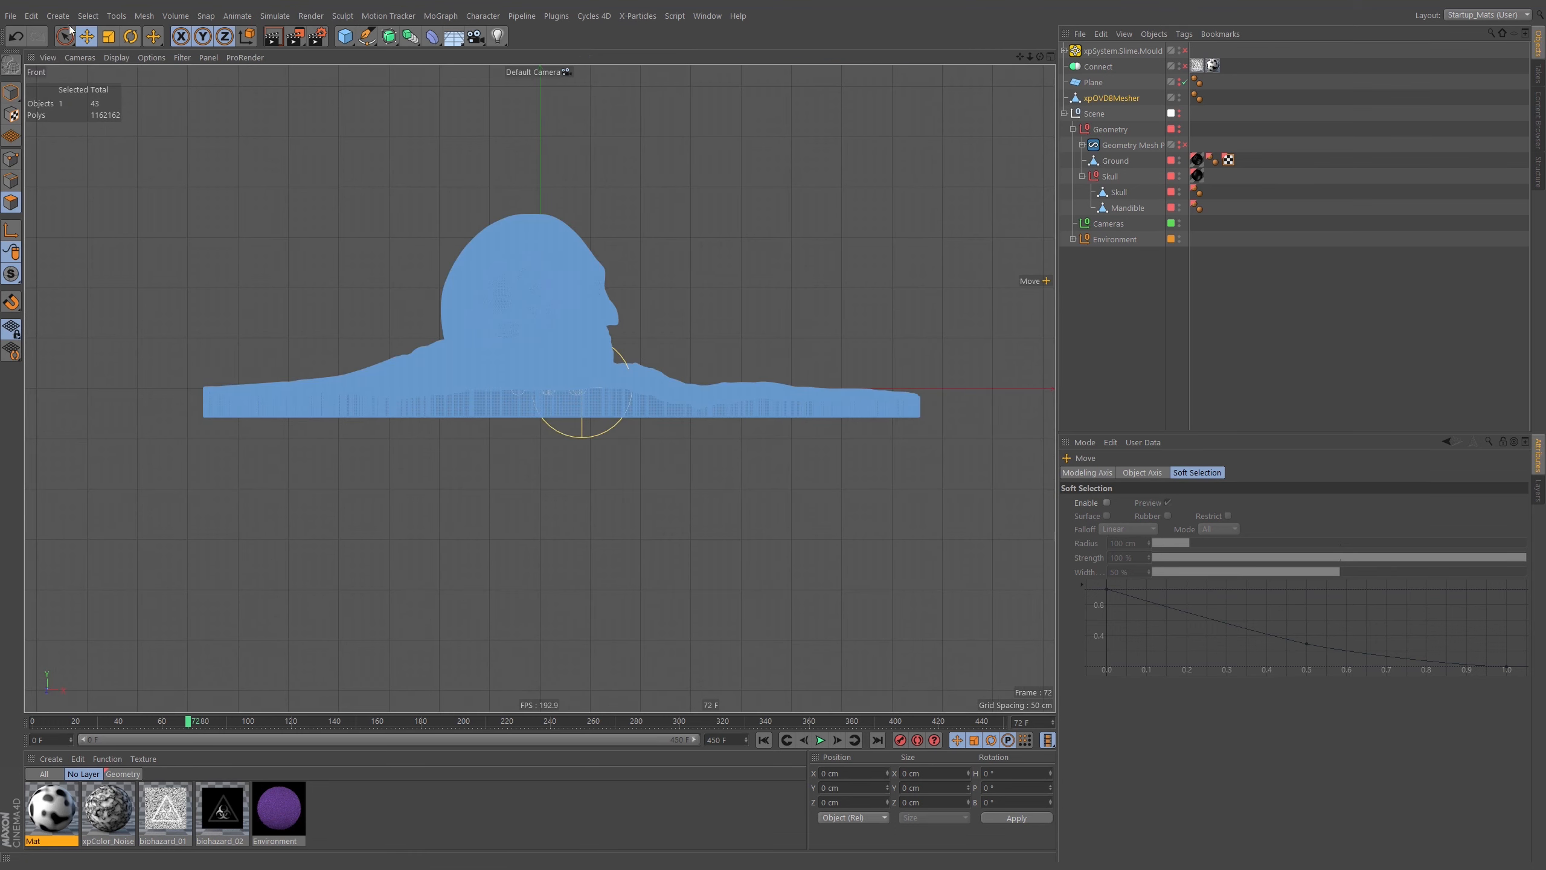
drag(64, 41, 97, 76)
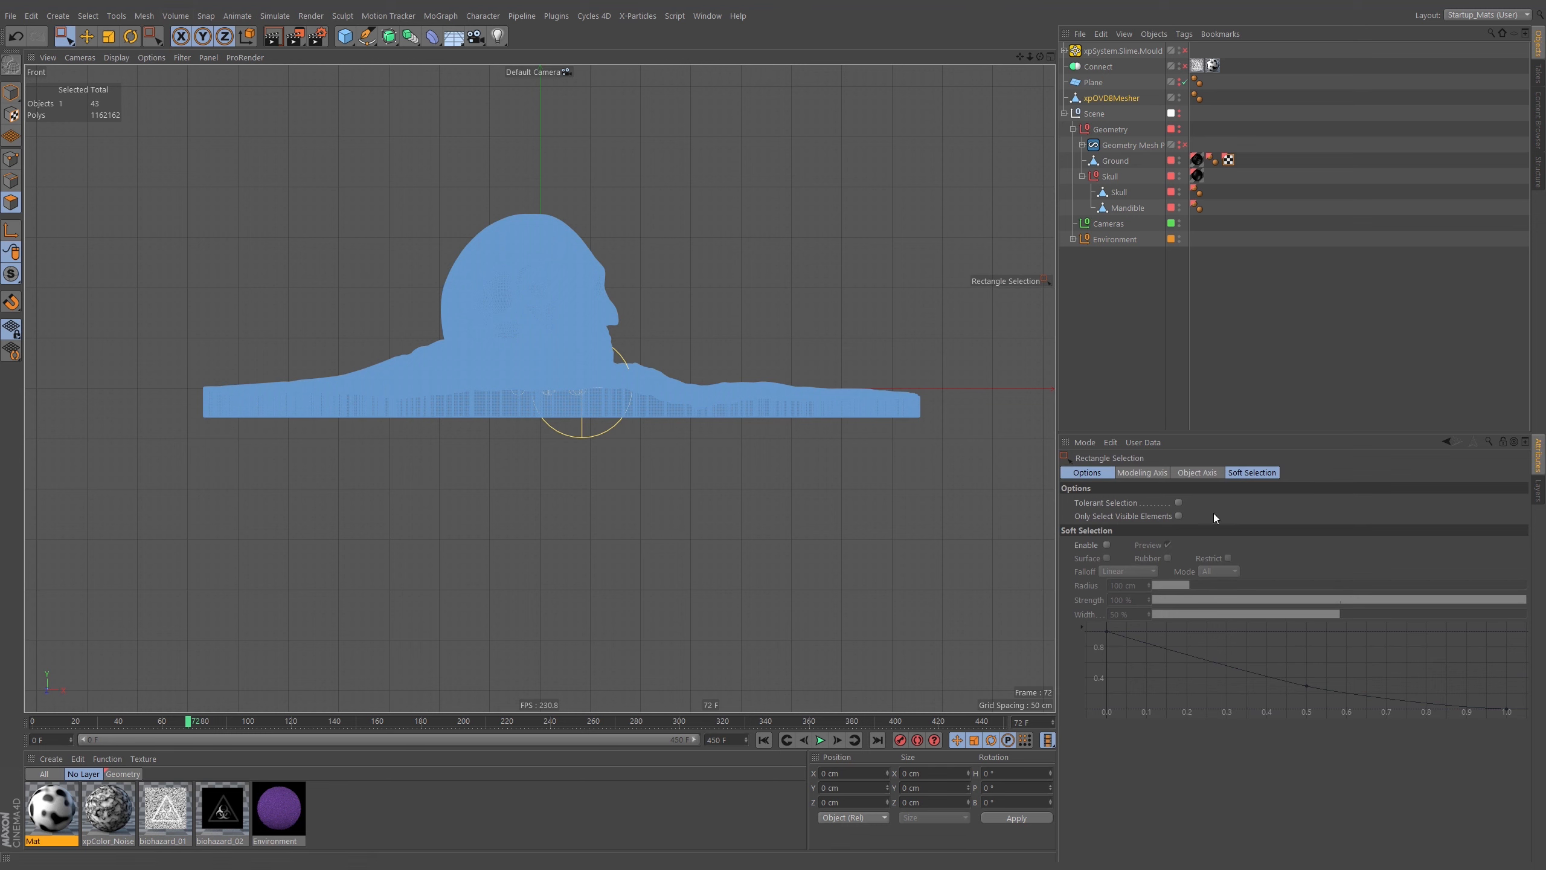
drag(200, 476, 952, 417)
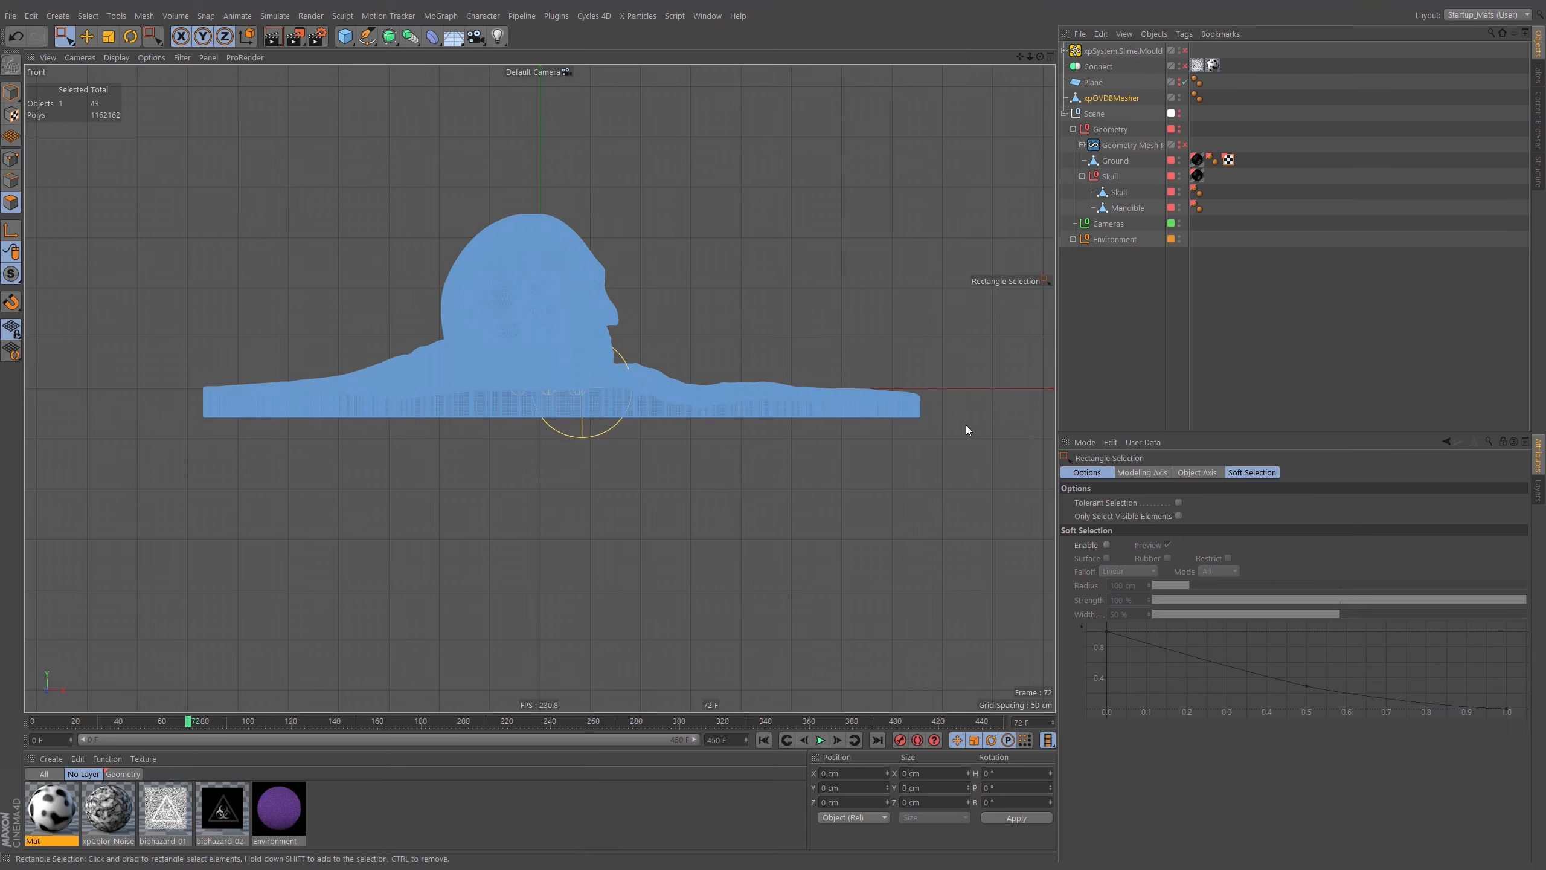
scroll(734, 403, up, 15)
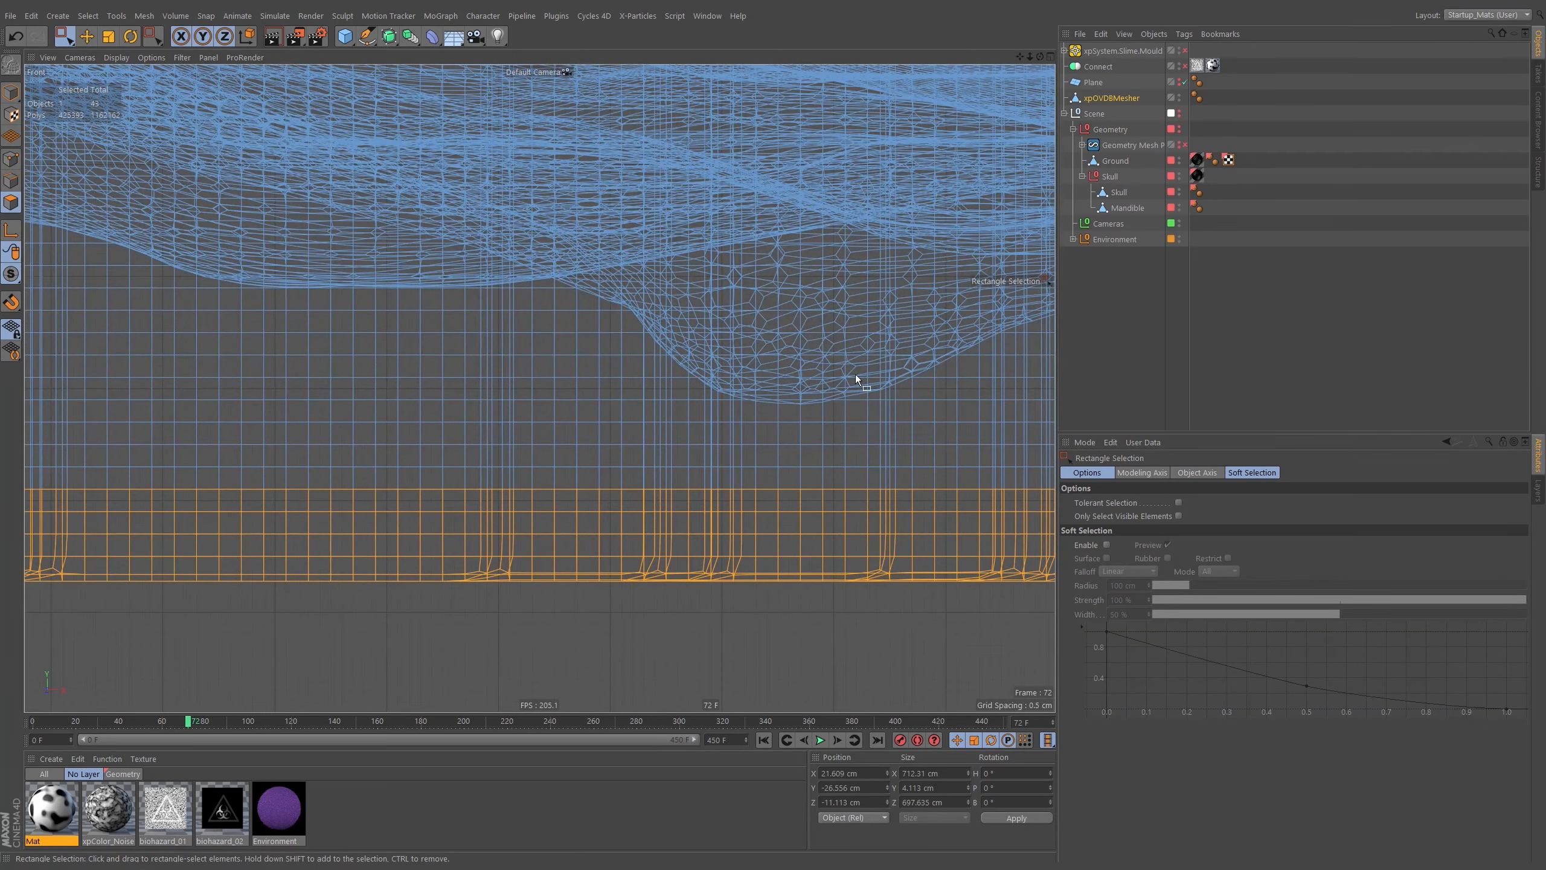
scroll(855, 374, down, 12)
middle_click(619, 293)
middle_click(479, 232)
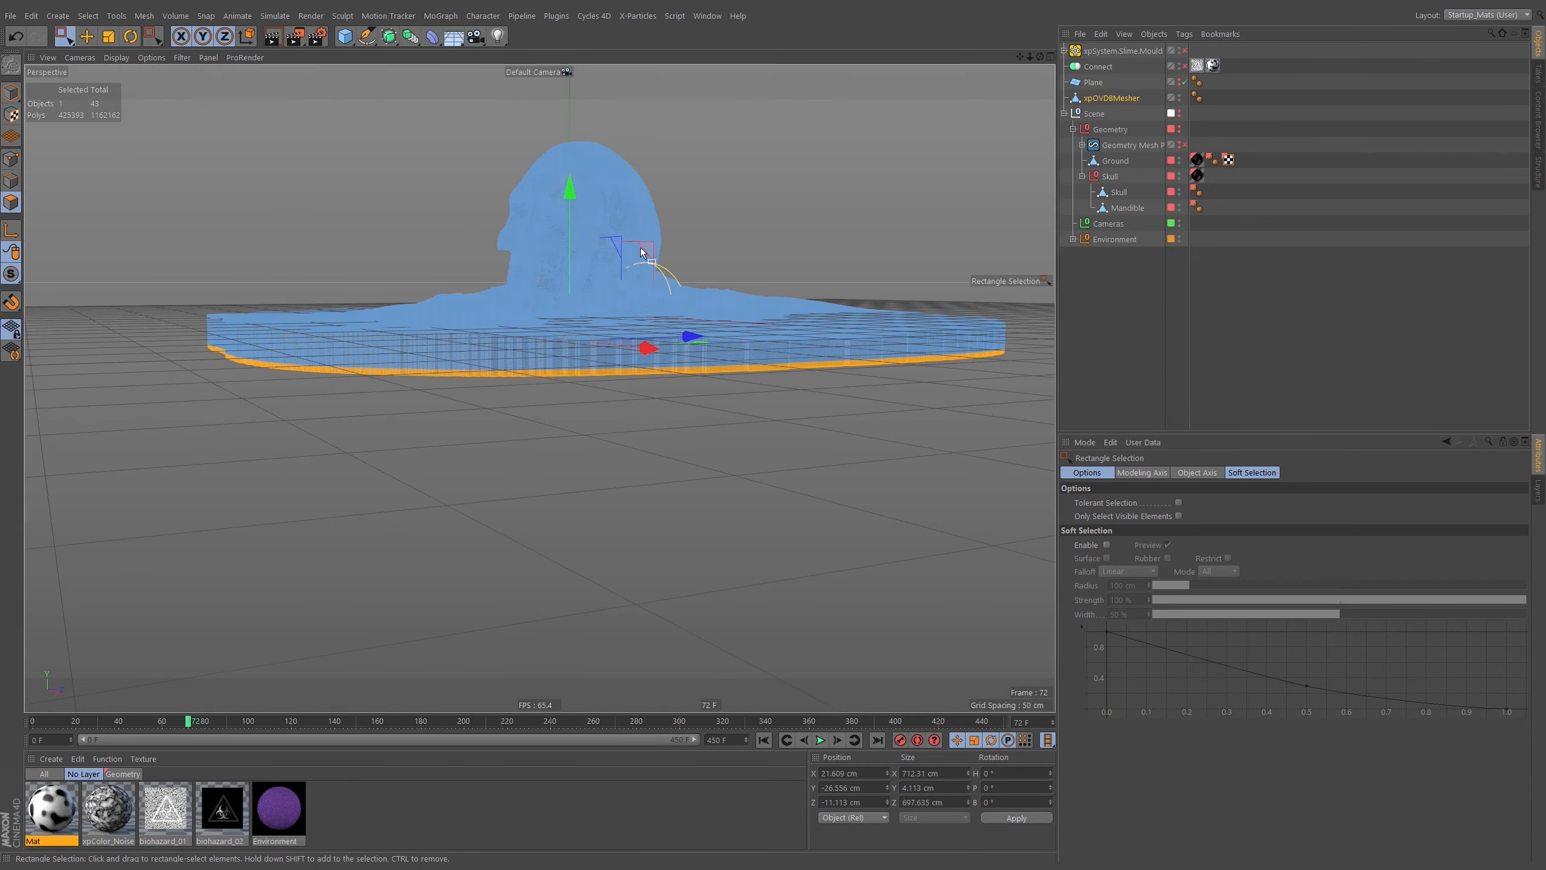
alt+drag(640, 251, 629, 464)
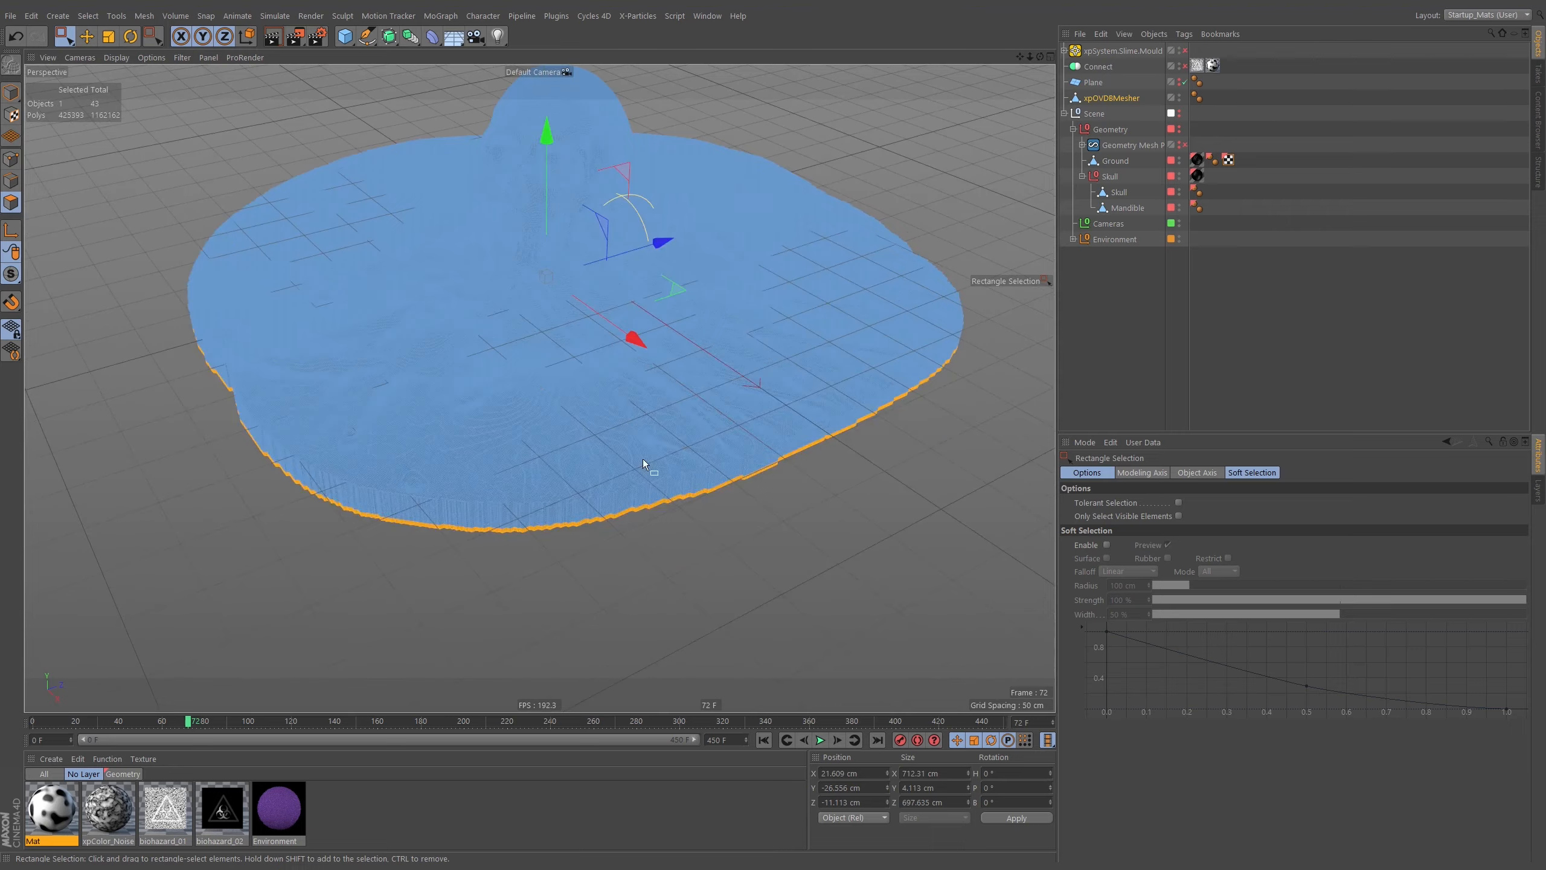
scroll(670, 448, up, 4)
scroll(674, 495, up, 3)
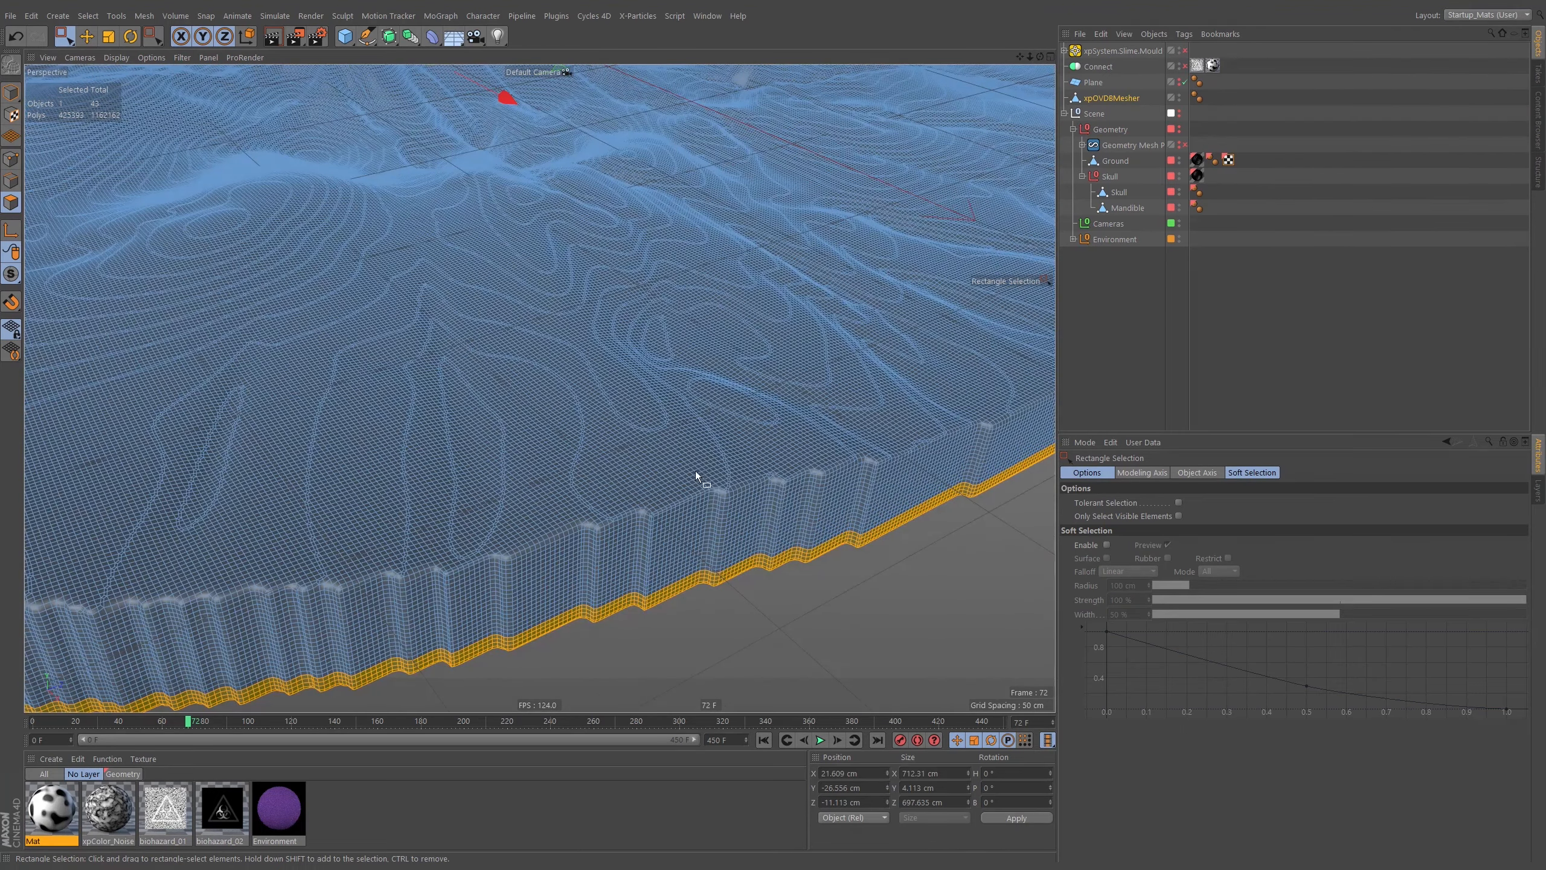
scroll(656, 464, down, 8)
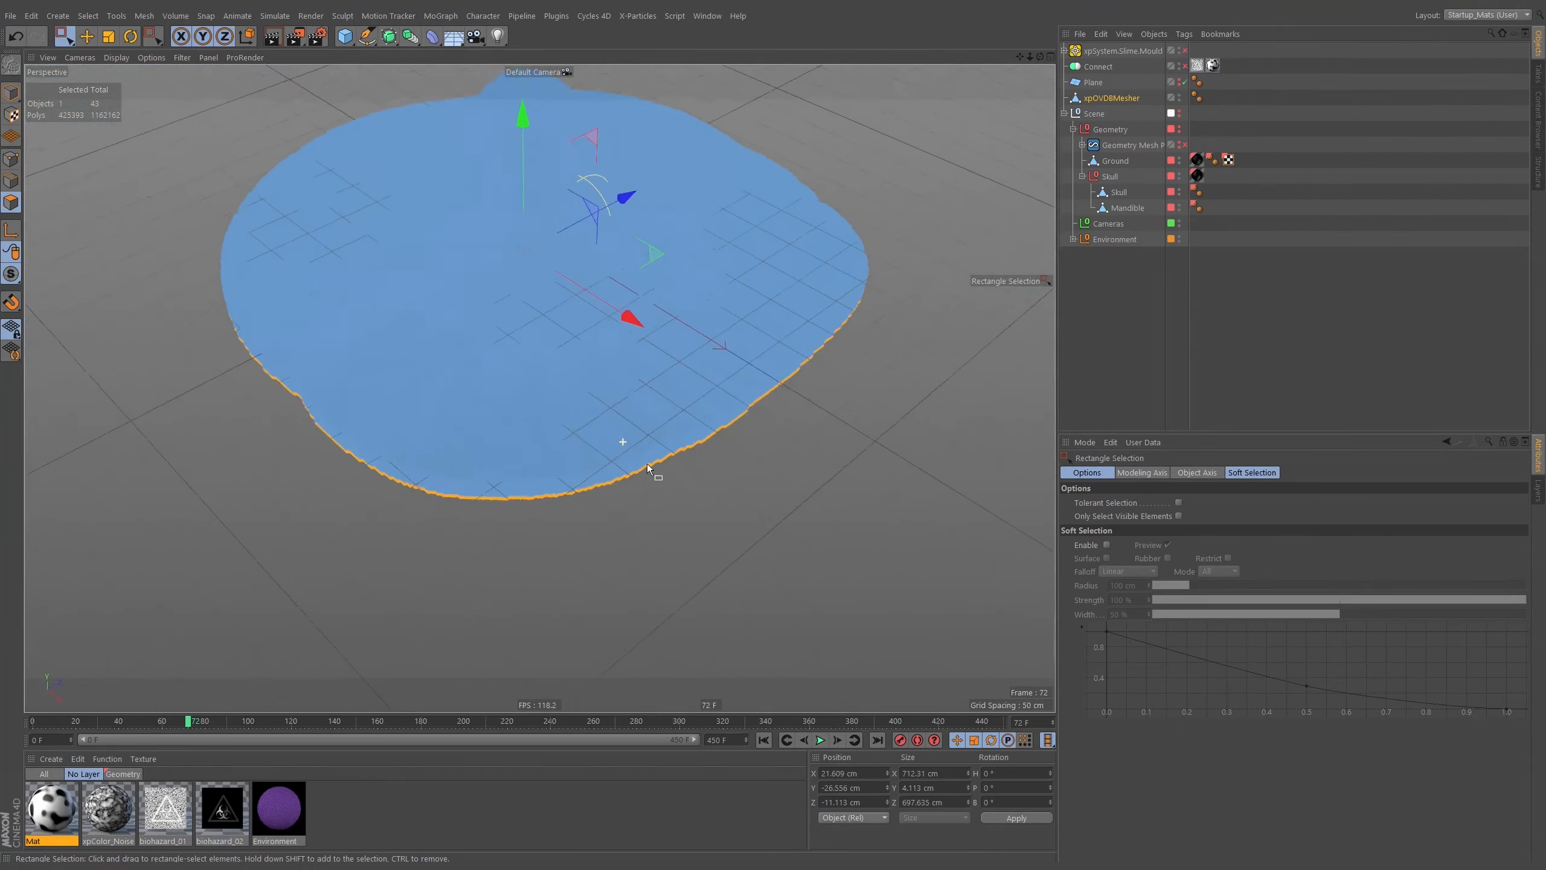
scroll(756, 446, up, 4)
Paint a closed ring of selected polygons around the slab's whole outer rim in the top view with Live Selection
middle_click(884, 307)
middle_click(884, 307)
scroll(873, 270, down, 5)
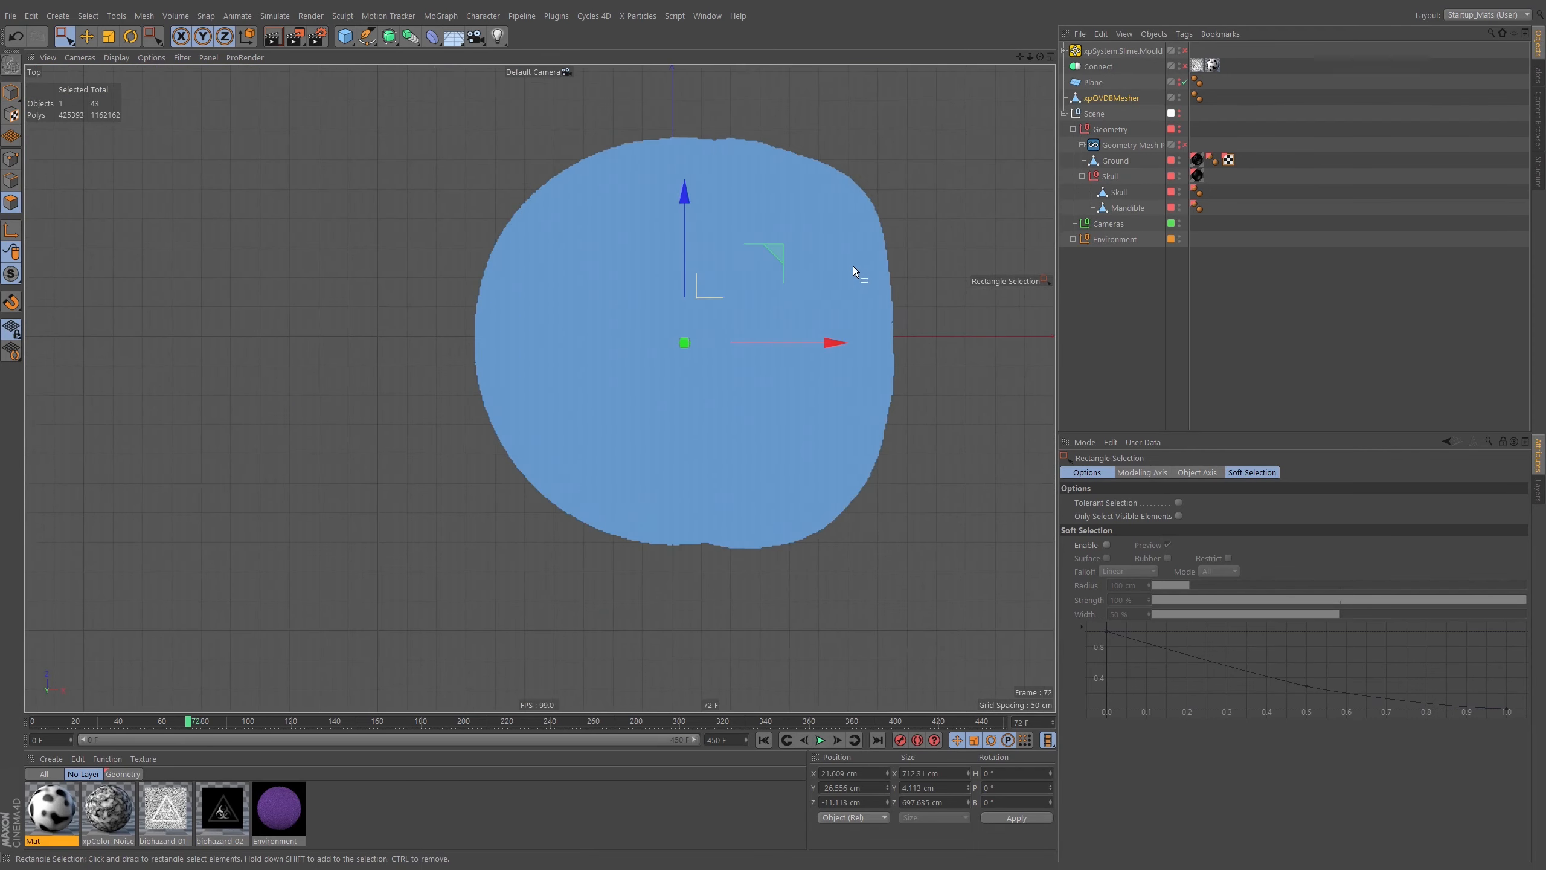
mouse_move(71, 38)
mouse_down()
mouse_move(78, 58)
mouse_move(103, 55)
mouse_up()
middle_drag(797, 163, 672, 139)
mouse_move(673, 141)
mouse_down()
mouse_move(765, 163)
mouse_move(834, 227)
mouse_up()
mouse_move(842, 284)
mouse_down()
mouse_move(830, 437)
mouse_move(748, 538)
mouse_up()
mouse_move(697, 139)
mouse_down()
mouse_move(779, 168)
mouse_move(838, 234)
mouse_move(836, 454)
mouse_move(808, 509)
mouse_move(725, 551)
mouse_move(649, 556)
mouse_move(520, 530)
mouse_move(482, 503)
mouse_up()
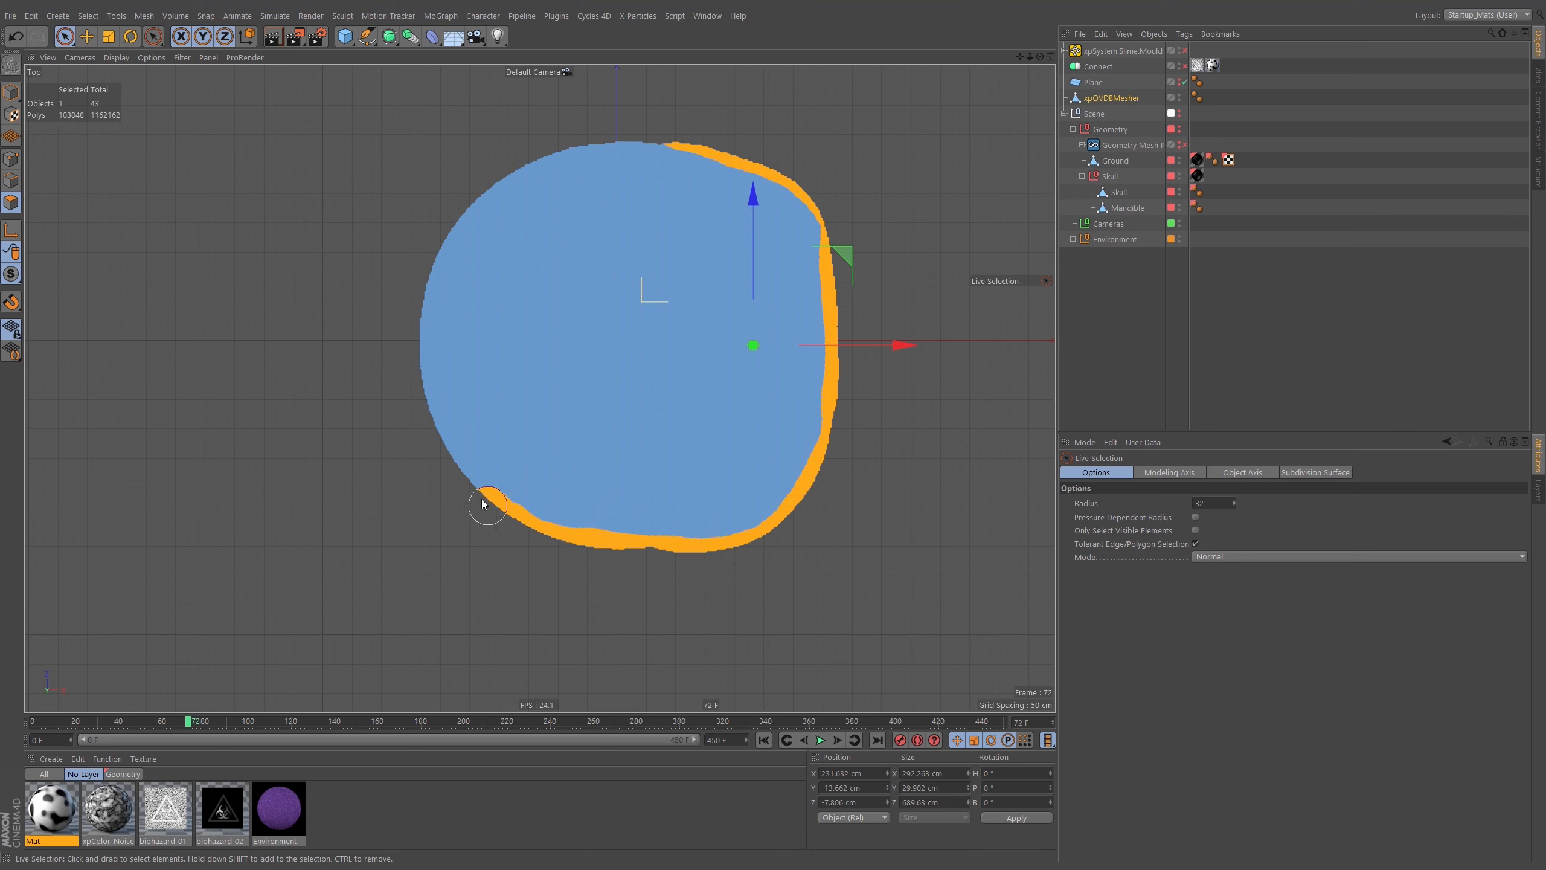
drag(426, 402, 414, 406)
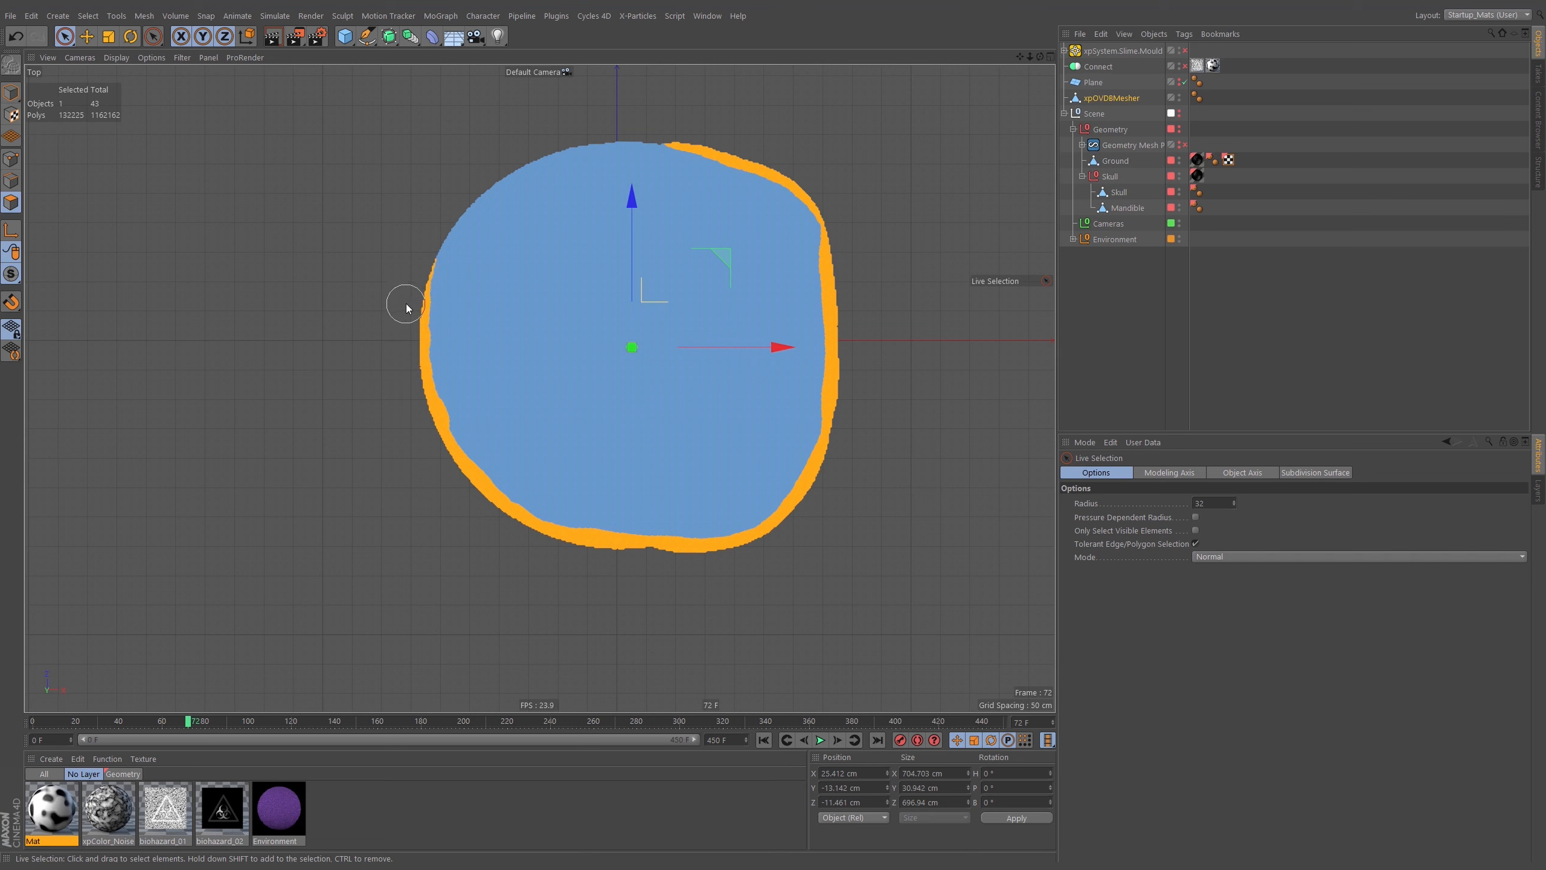
drag(543, 149, 640, 131)
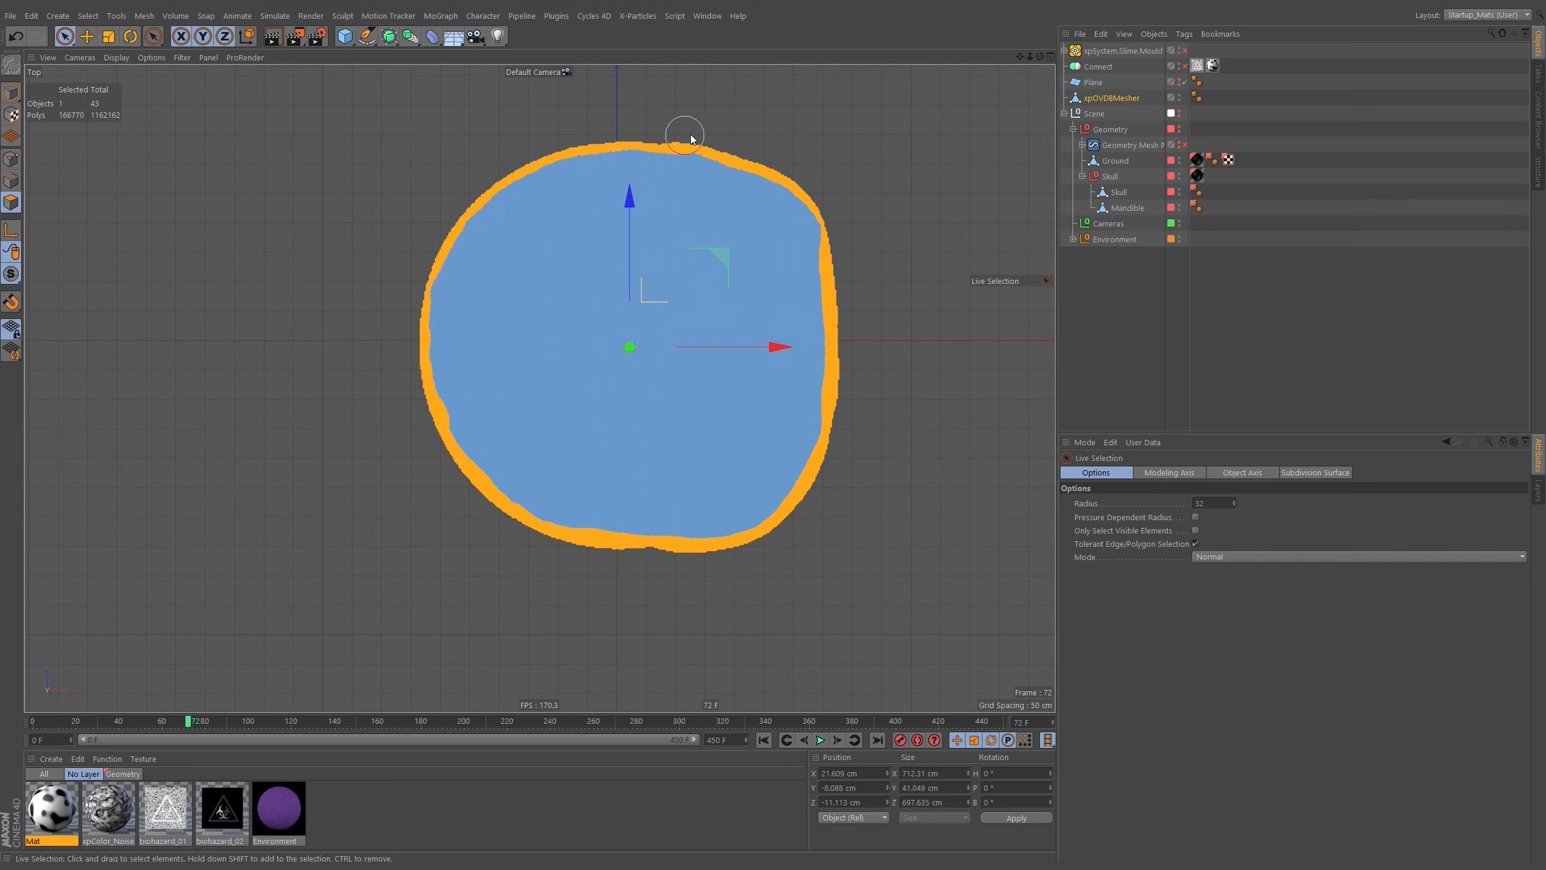
Use Fill Selection to select the upper surface of the skull and ground enclosed by the rim ring
key(F1)
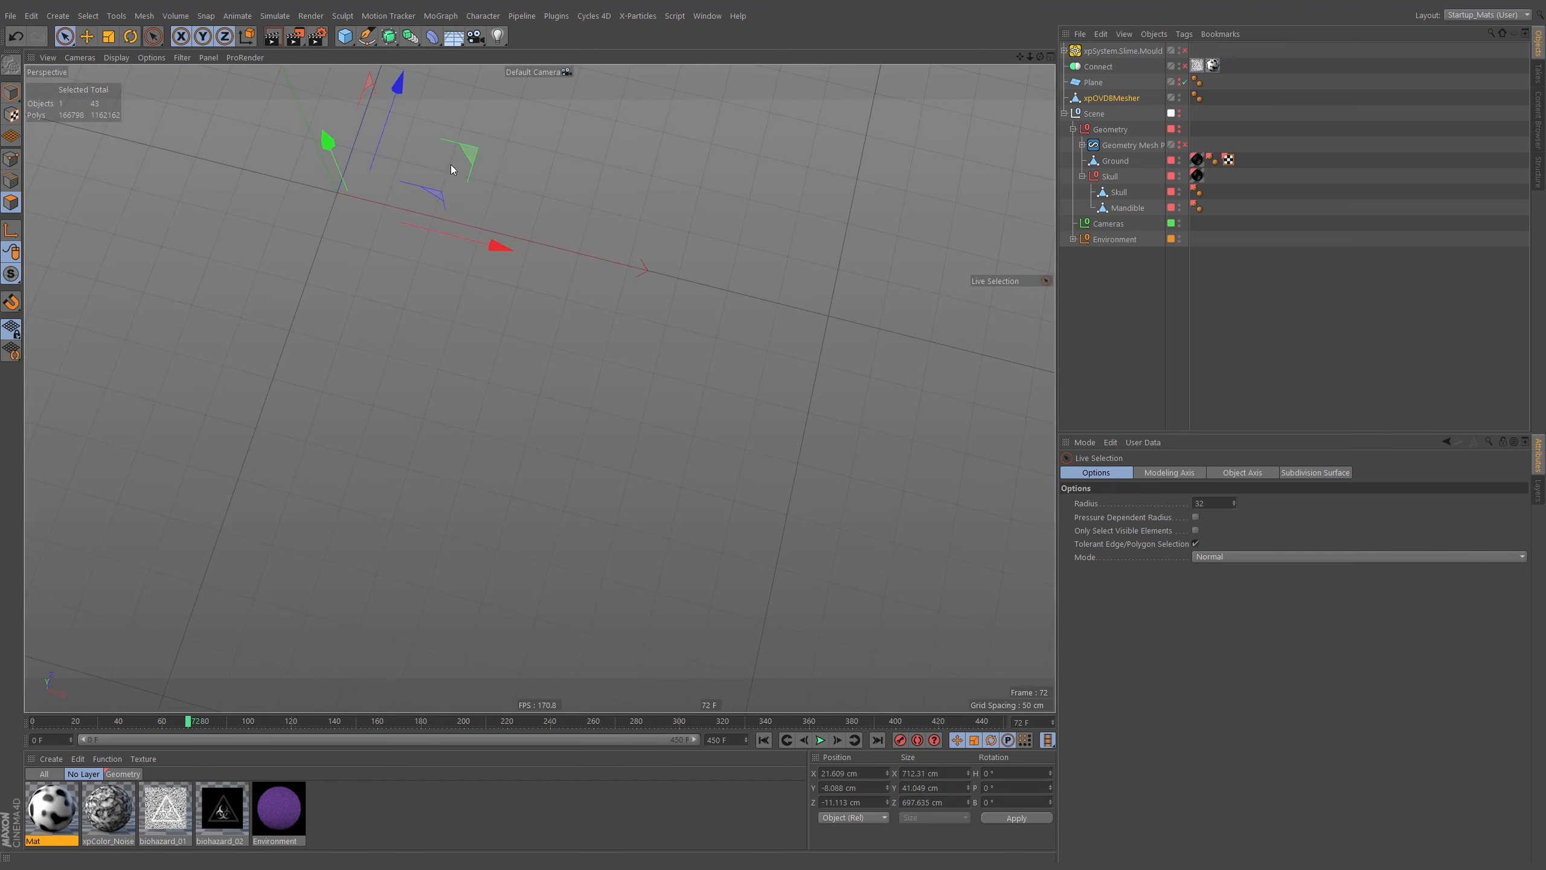
alt+drag(683, 334, 520, 190)
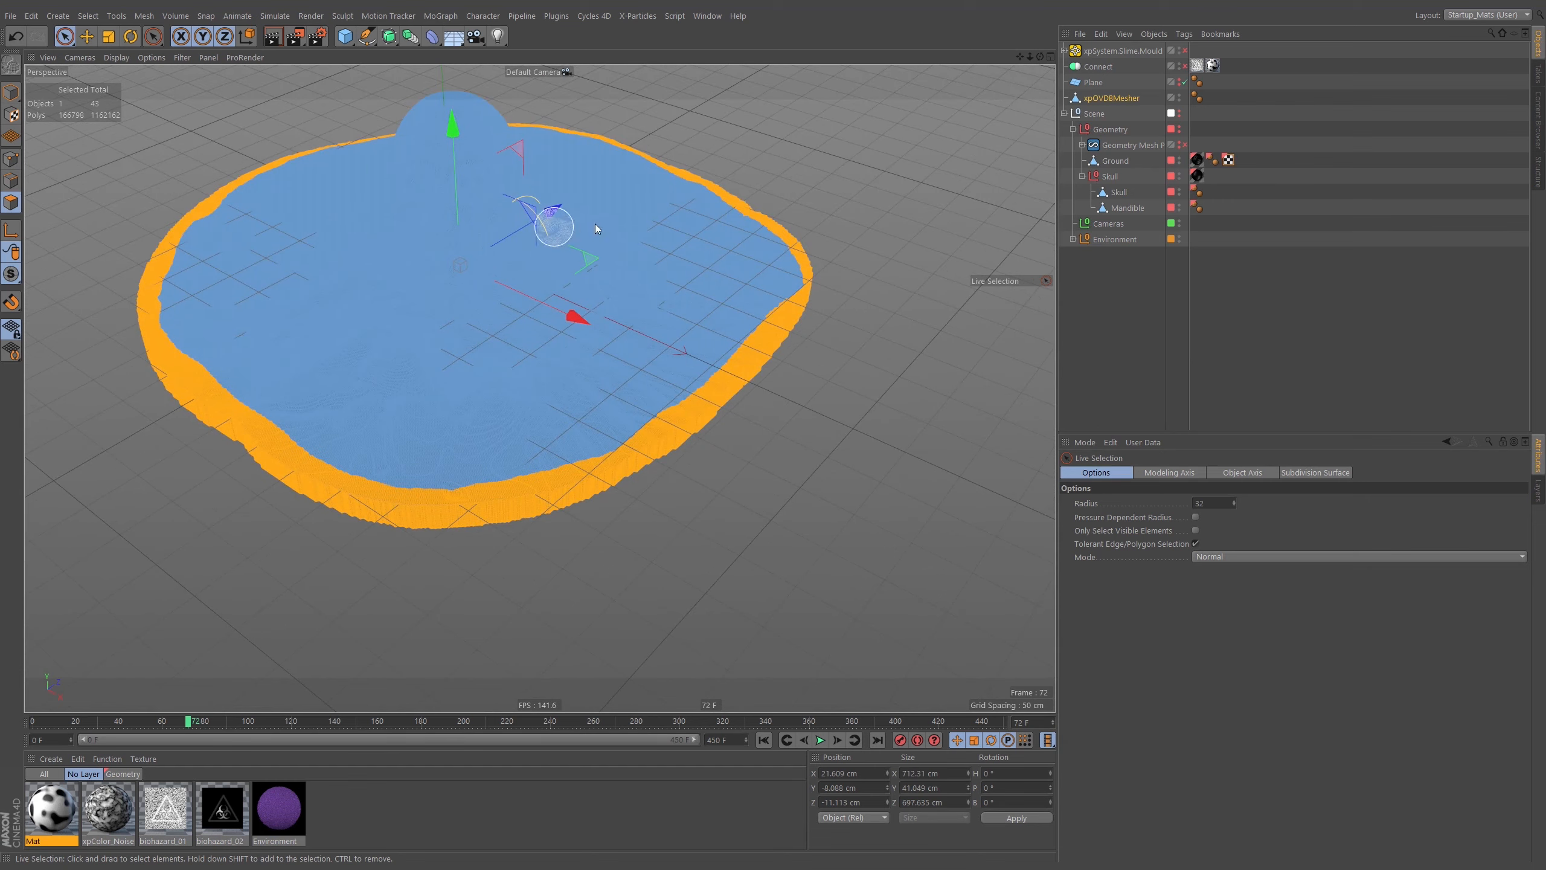
key(u)
key(f)
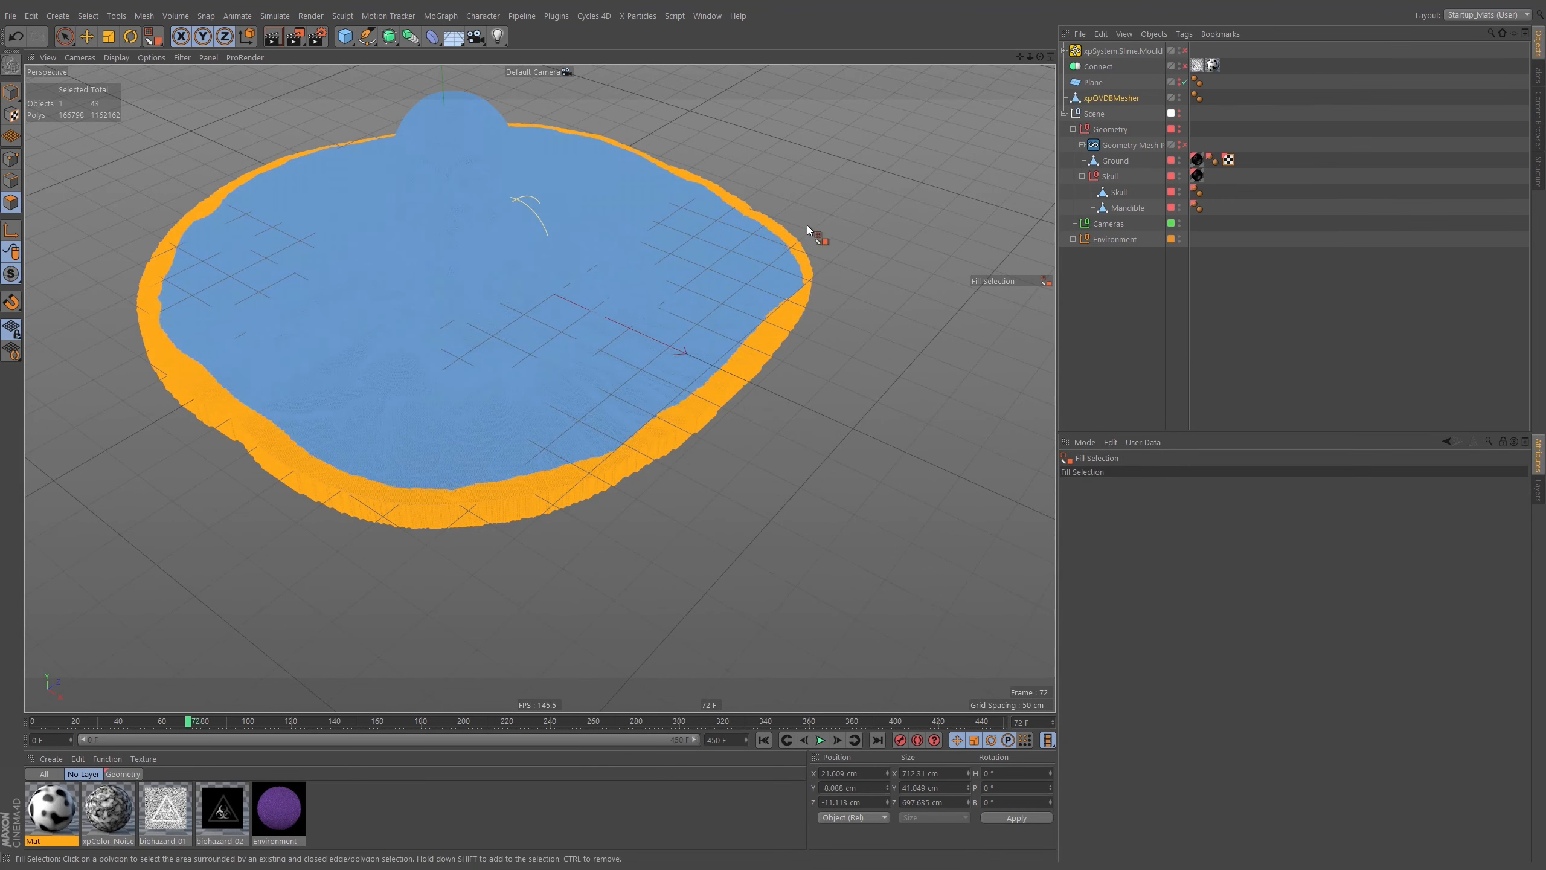
mouse_move(727, 257)
alt+mouse_down()
mouse_move(768, 307)
mouse_move(763, 219)
mouse_move(742, 249)
alt+mouse_up()
click(714, 272)
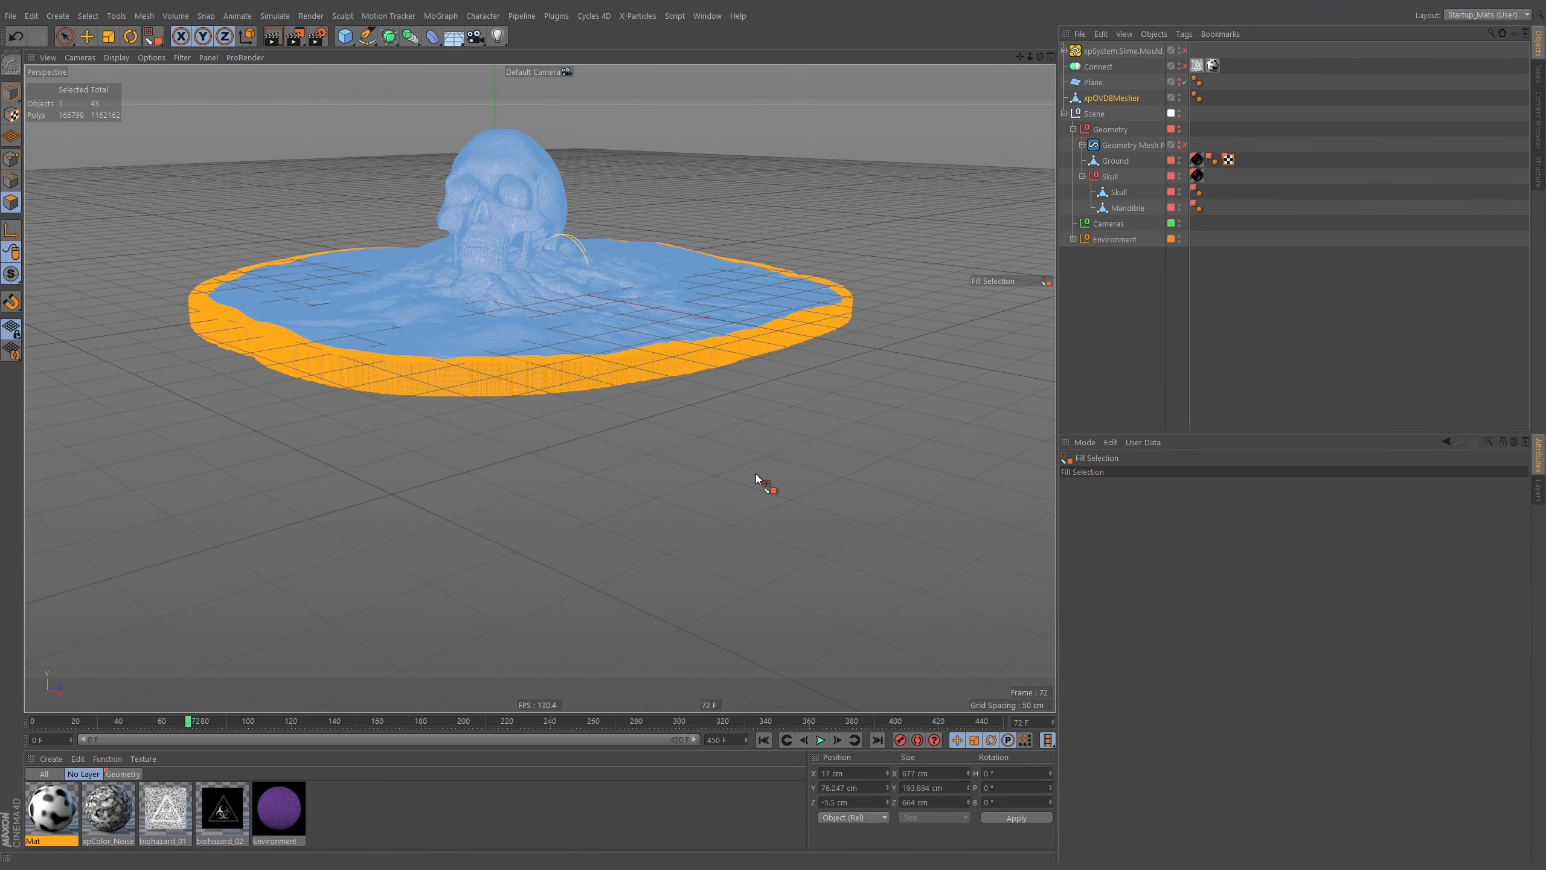
Examine the filled selection from inside and beneath the mesh, around the base of the skull
mouse_move(763, 477)
alt+mouse_down()
mouse_move(780, 425)
mouse_move(764, 462)
alt+mouse_up()
alt+right_drag(513, 308, 795, 245)
alt+right_drag(532, 268, 816, 250)
alt+middle_drag(529, 405, 722, 227)
alt+drag(529, 277, 621, 259)
mouse_move(278, 299)
alt+mouse_down()
mouse_move(382, 327)
mouse_move(1120, 323)
alt+mouse_up()
mouse_move(183, 213)
alt+mouse_down()
mouse_move(301, 201)
mouse_move(590, 216)
mouse_move(495, 209)
mouse_move(625, 158)
mouse_move(549, 167)
mouse_move(718, 192)
mouse_move(631, 155)
mouse_move(569, 164)
alt+mouse_up()
click(552, 310)
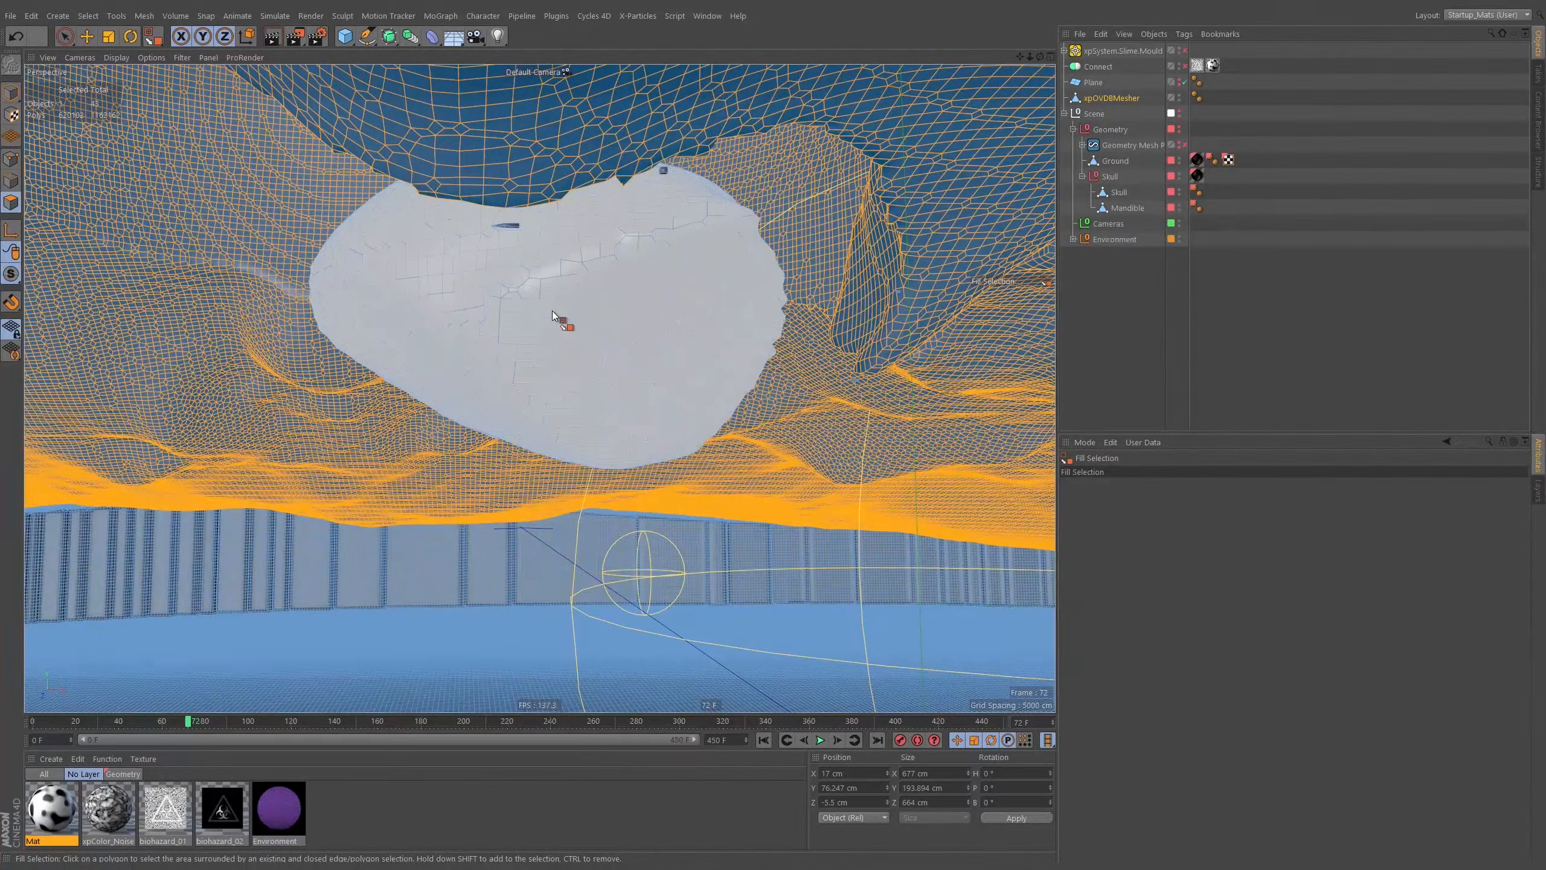
Invert the polygon selection and delete the slab's rim, side walls, underside and enclosed inner surfaces
key(u)
key(i)
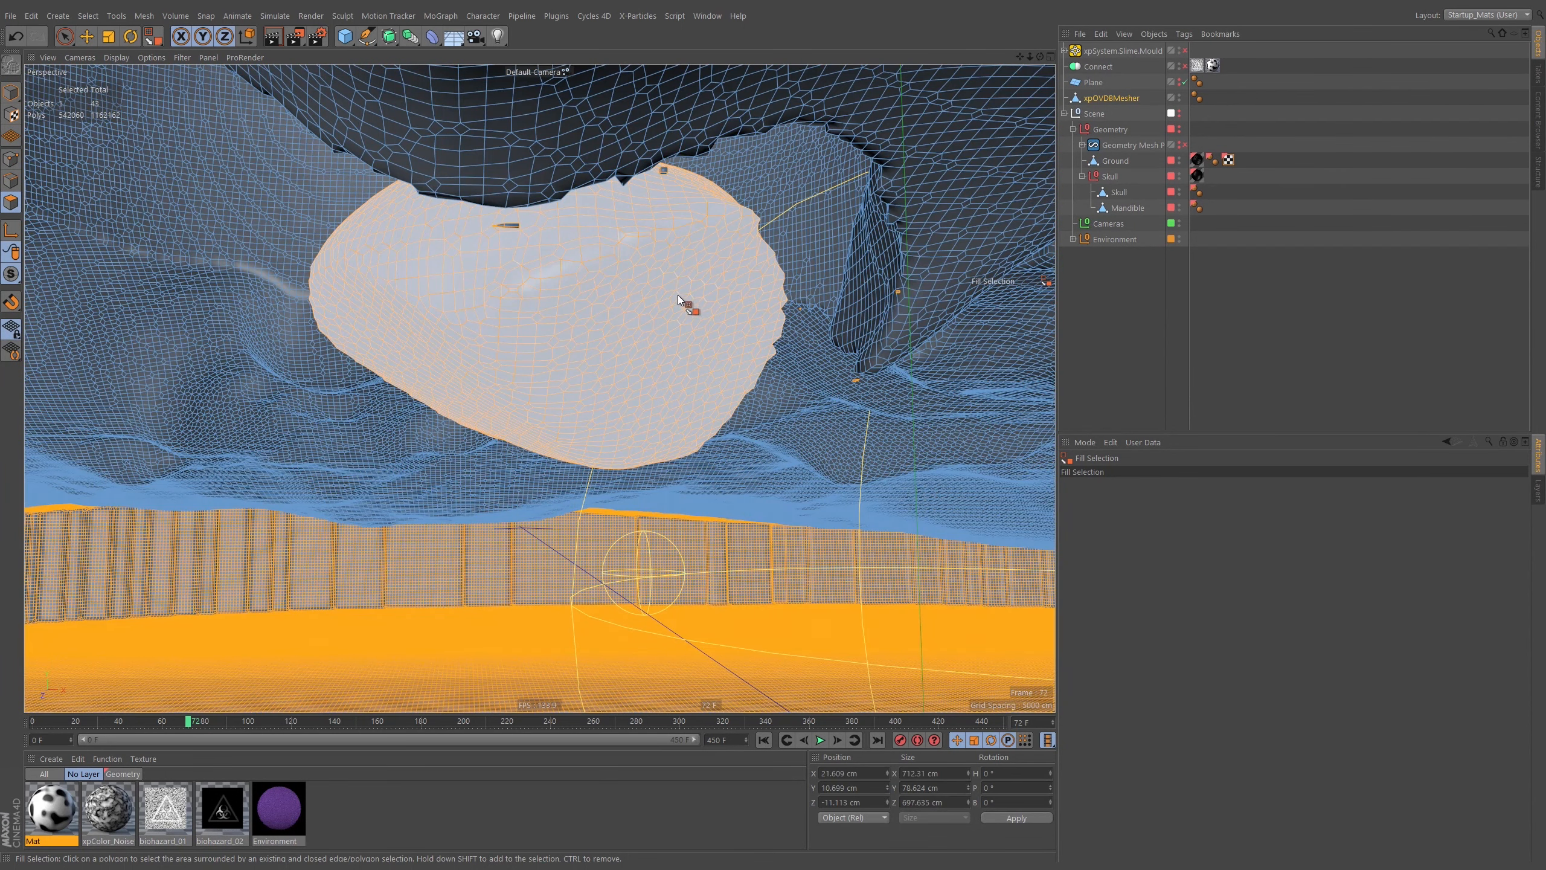
key(Delete)
alt+drag(676, 317, 614, 438)
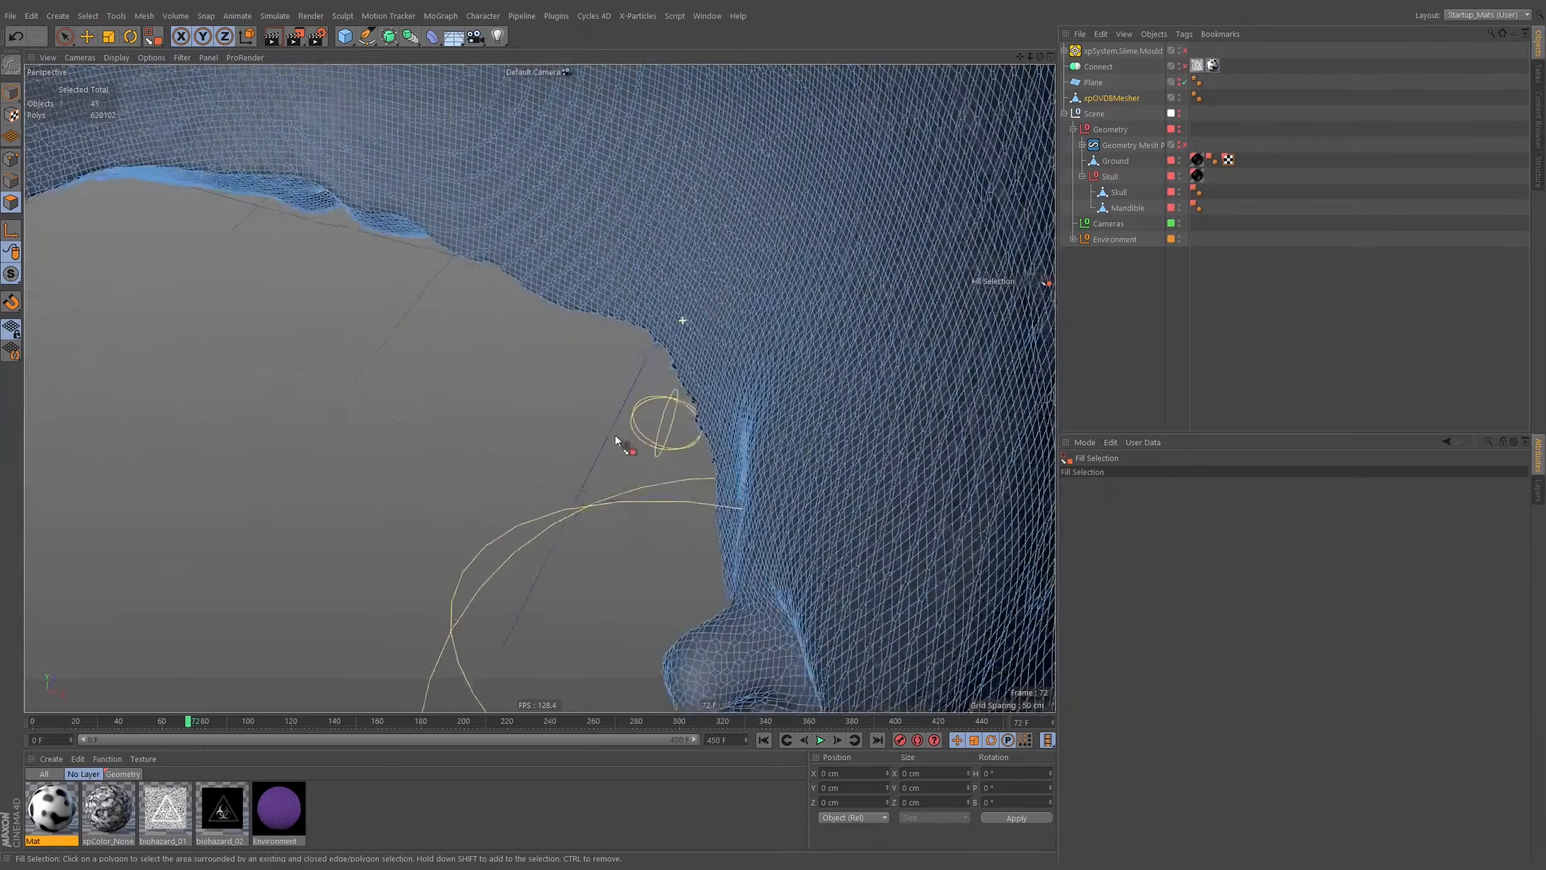
alt+right_drag(680, 297, 403, 407)
mouse_move(404, 407)
alt+mouse_down()
mouse_move(694, 377)
mouse_move(565, 280)
mouse_move(600, 337)
mouse_move(636, 262)
alt+mouse_up()
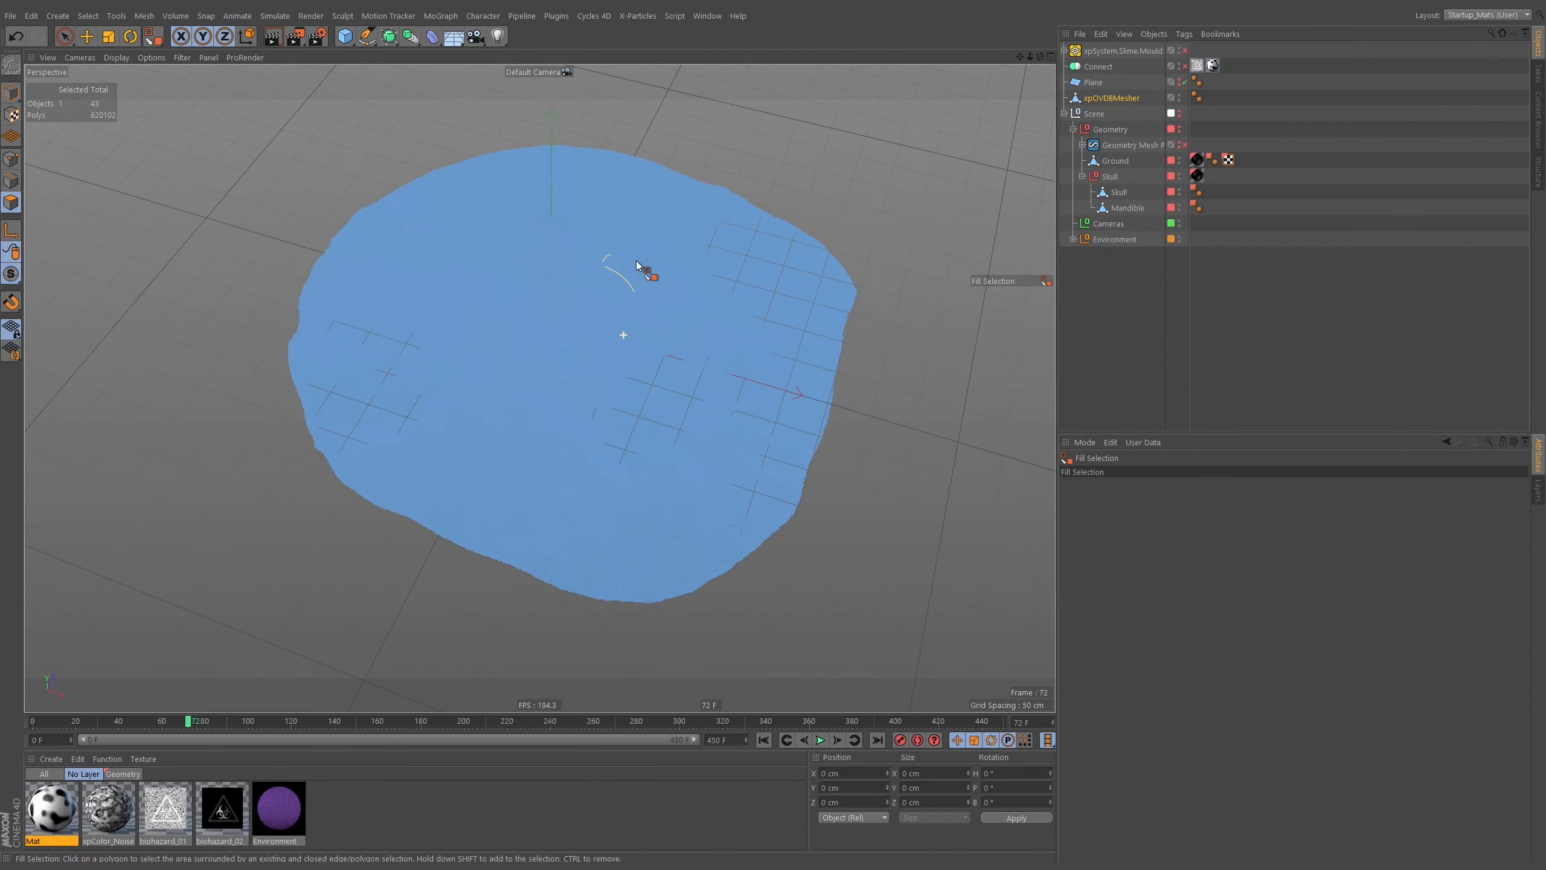
Select the xpOVDBMesher mesh's outer boundary edges using Outline Selection in edge mode
click(8, 90)
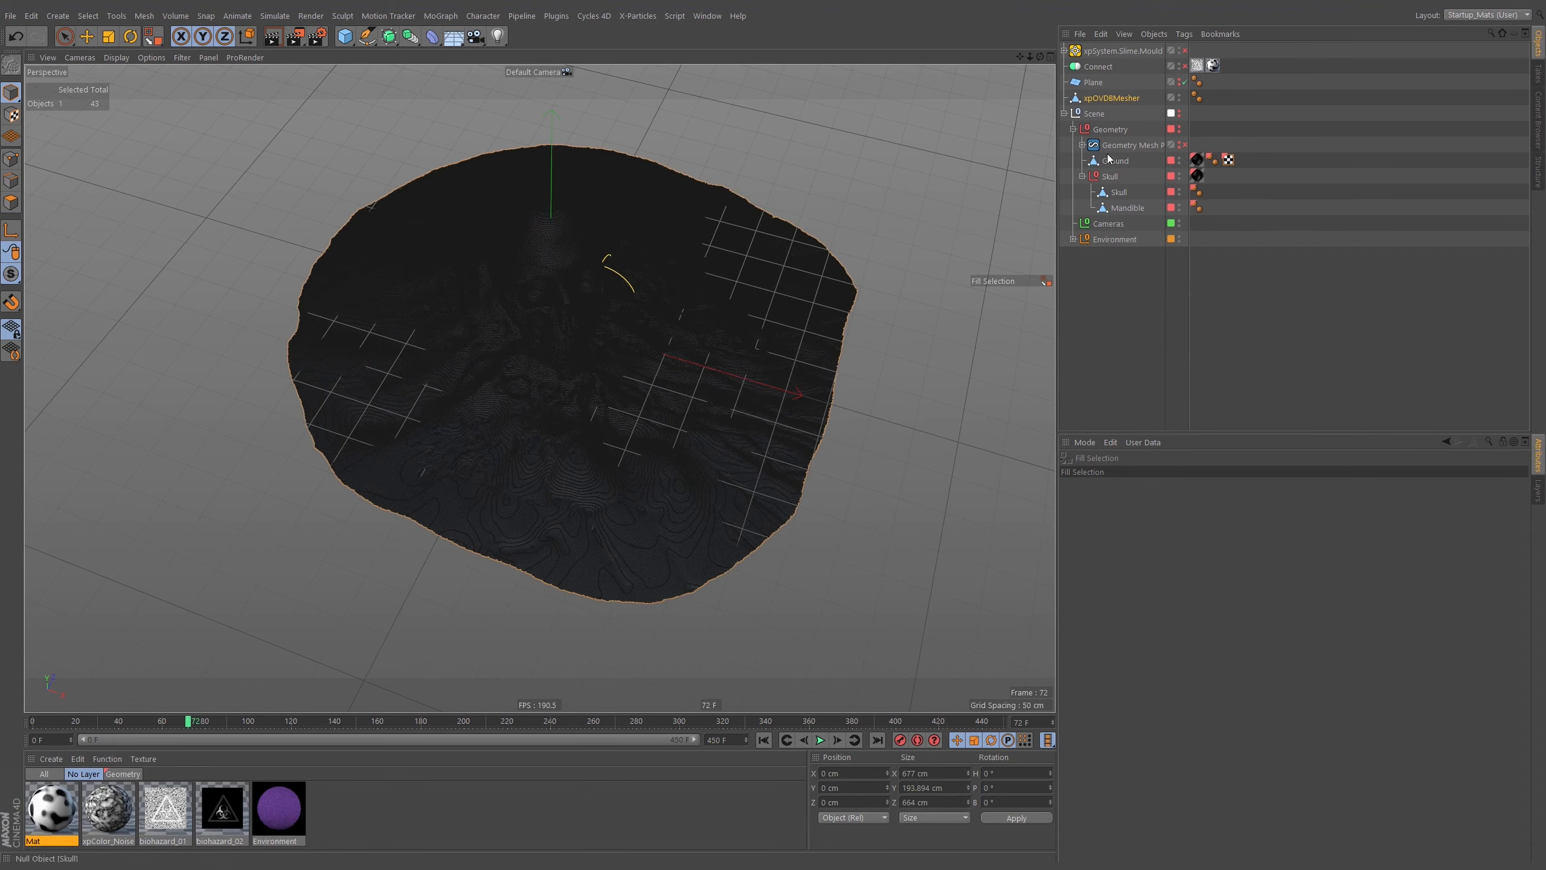
click(1111, 100)
alt+drag(776, 287, 753, 351)
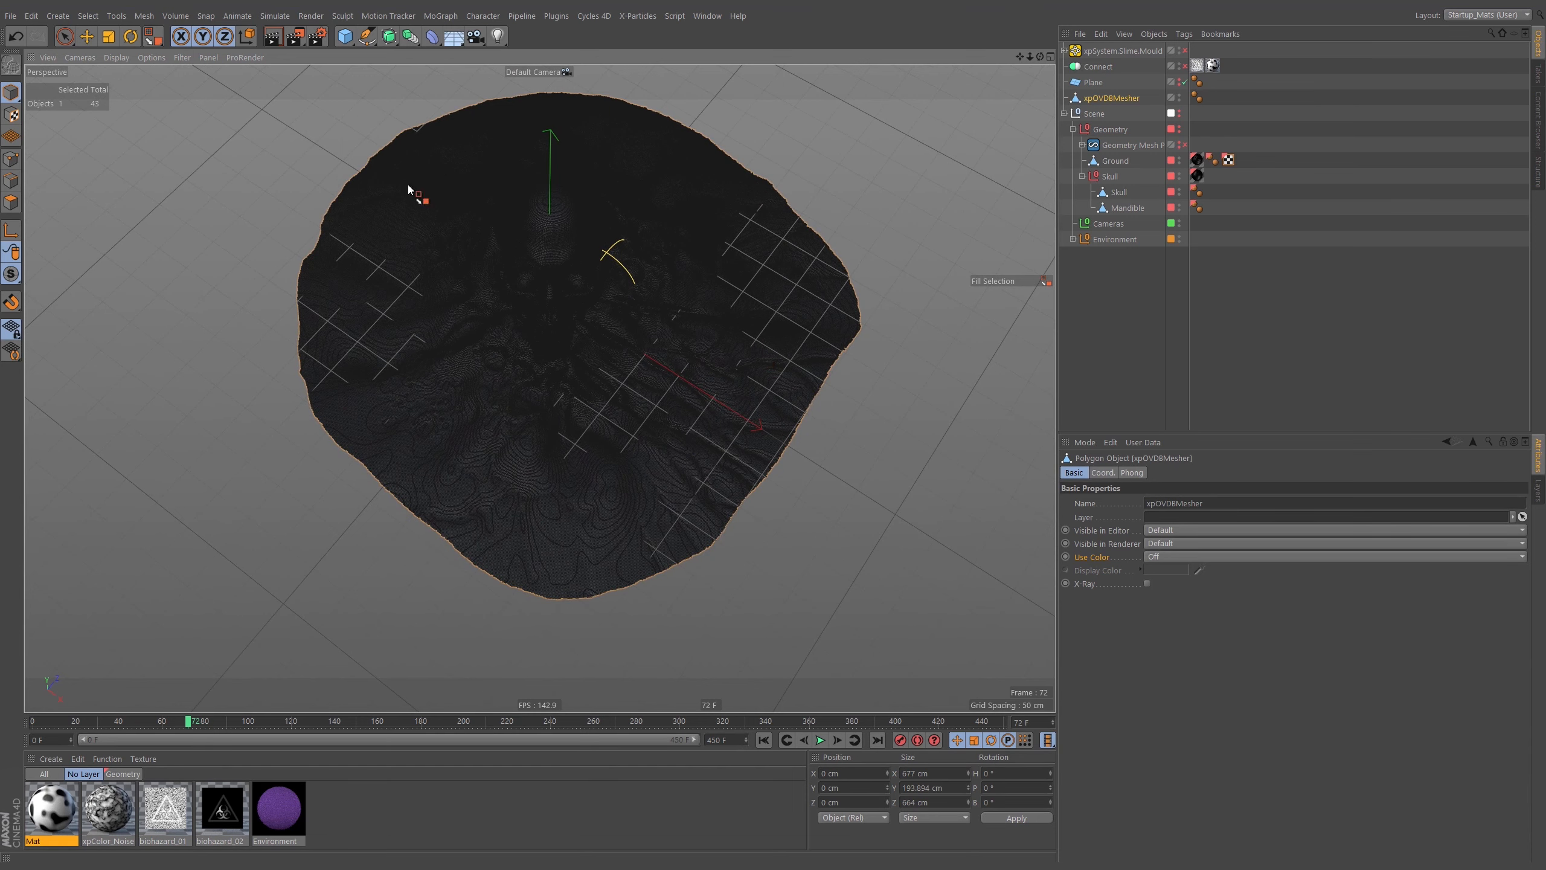
click(16, 183)
key(u)
key(q)
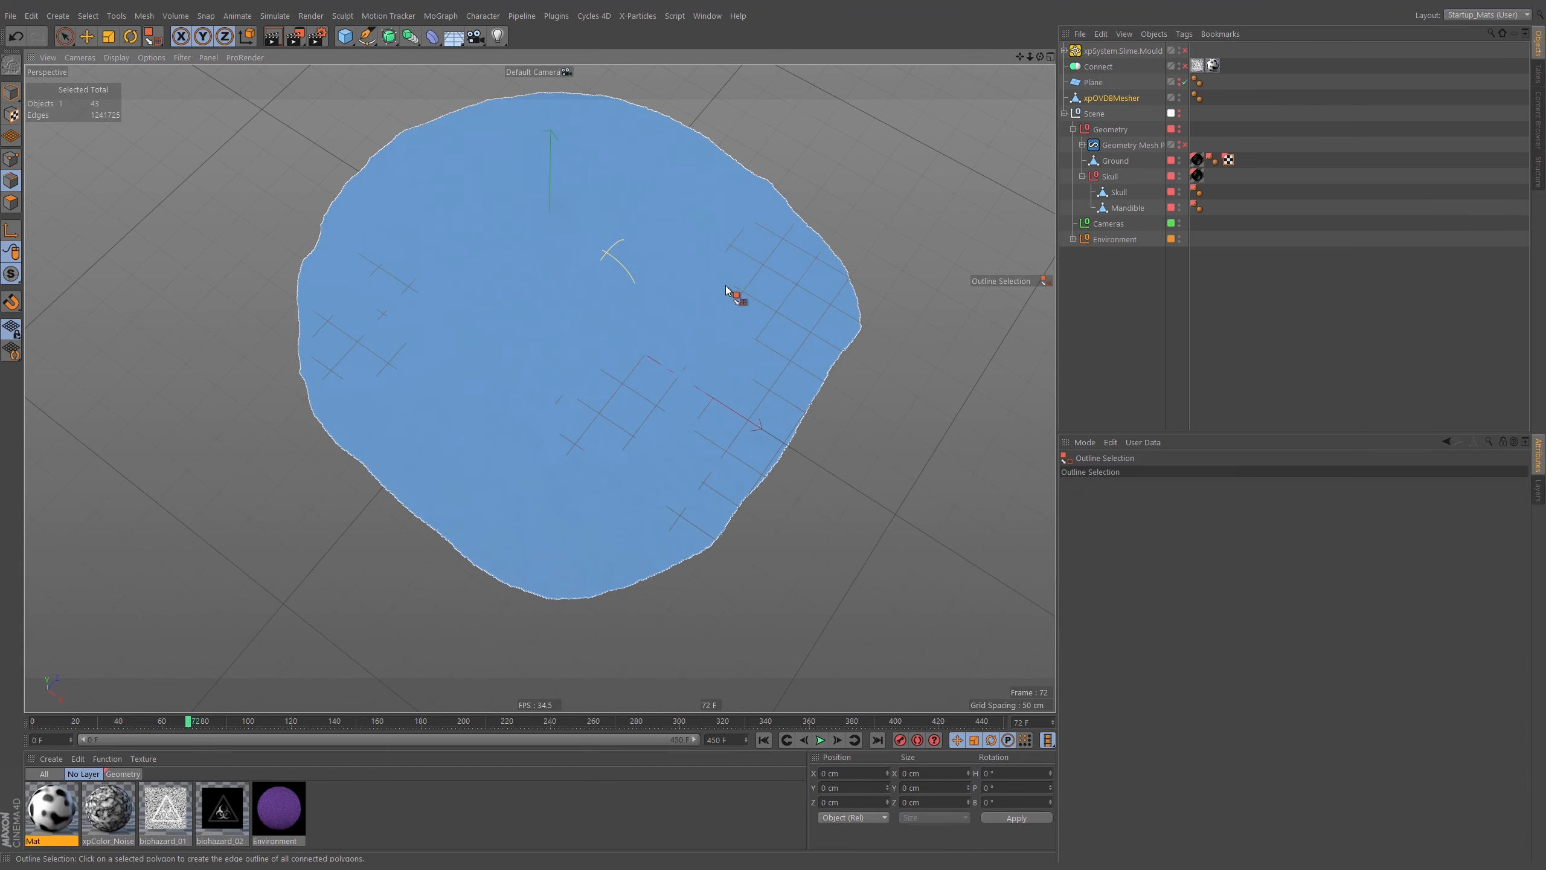
alt+drag(662, 443, 682, 394)
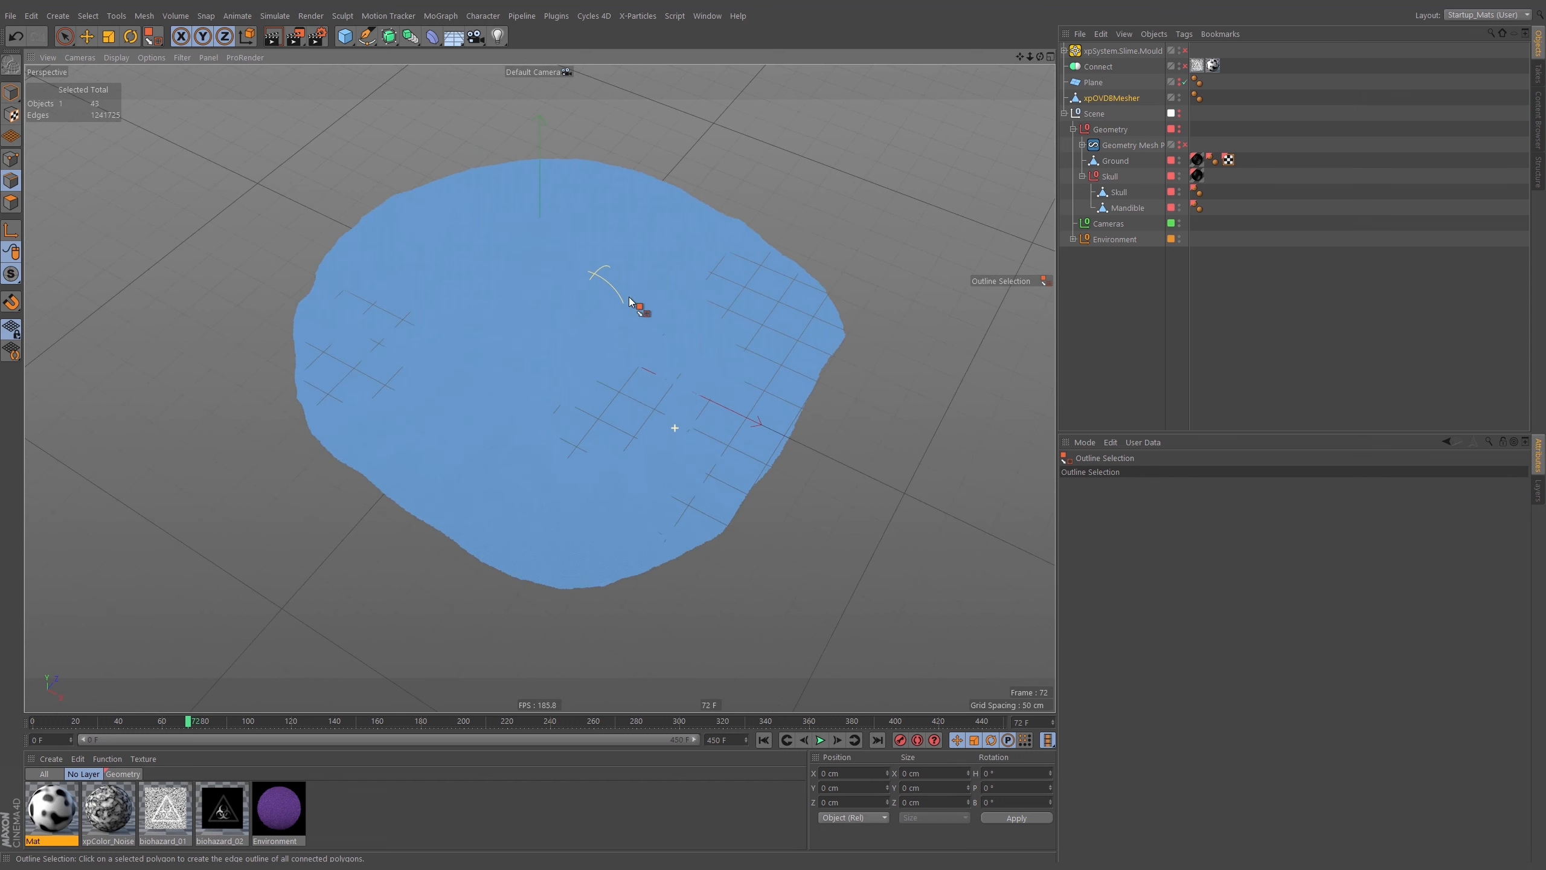
click(656, 297)
click(681, 285)
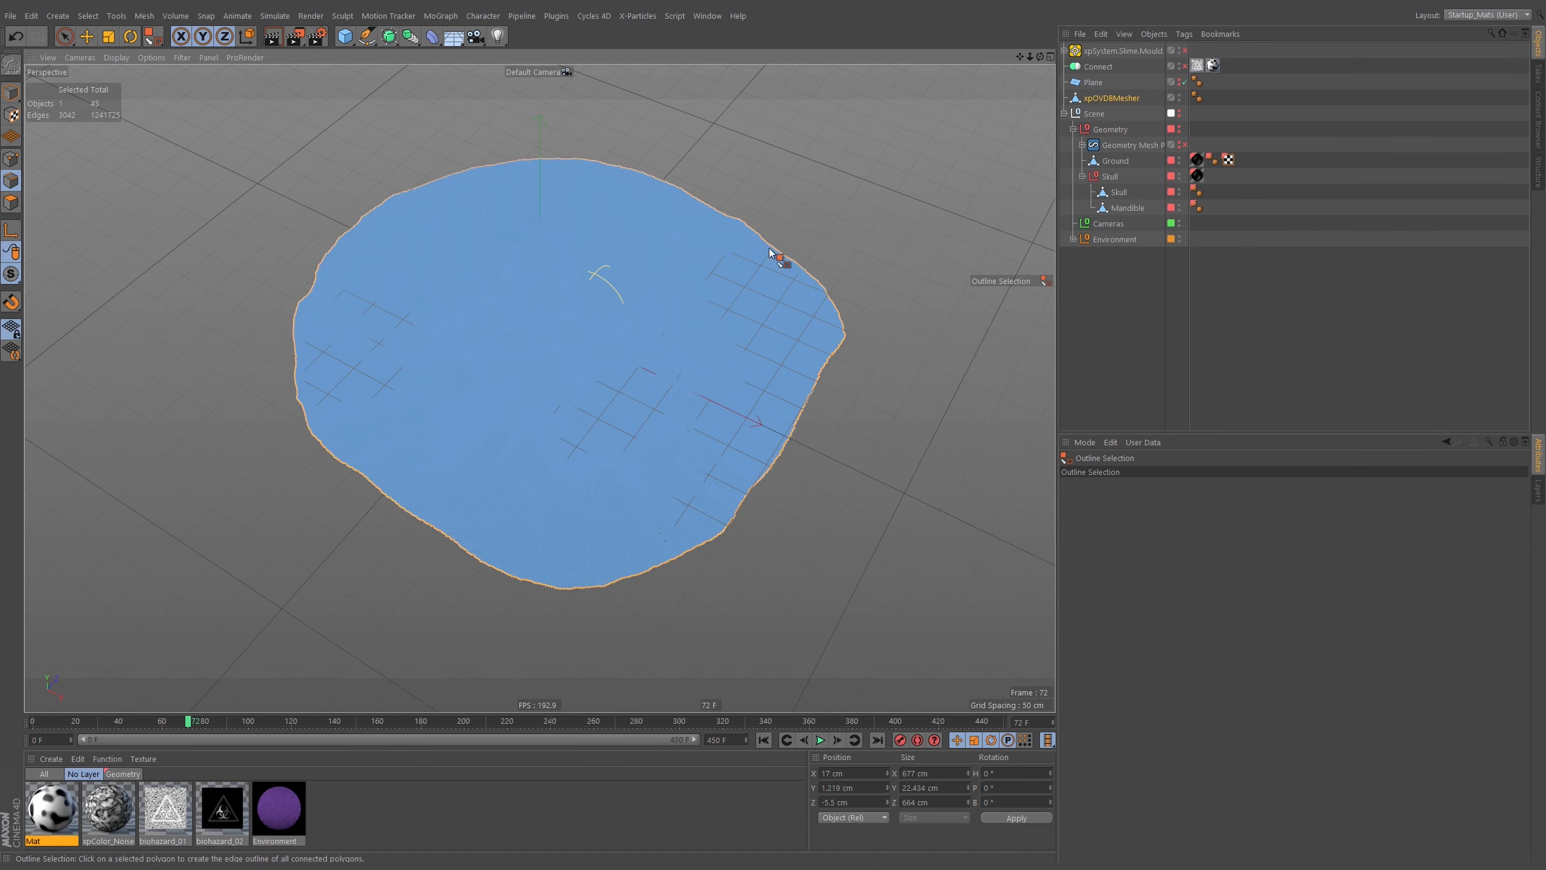
Activate the Brush tool for the selected boundary edges, with Smooth mode and a strength of 500%
alt+right_drag(730, 214, 1206, 236)
alt+right_drag(939, 256, 730, 318)
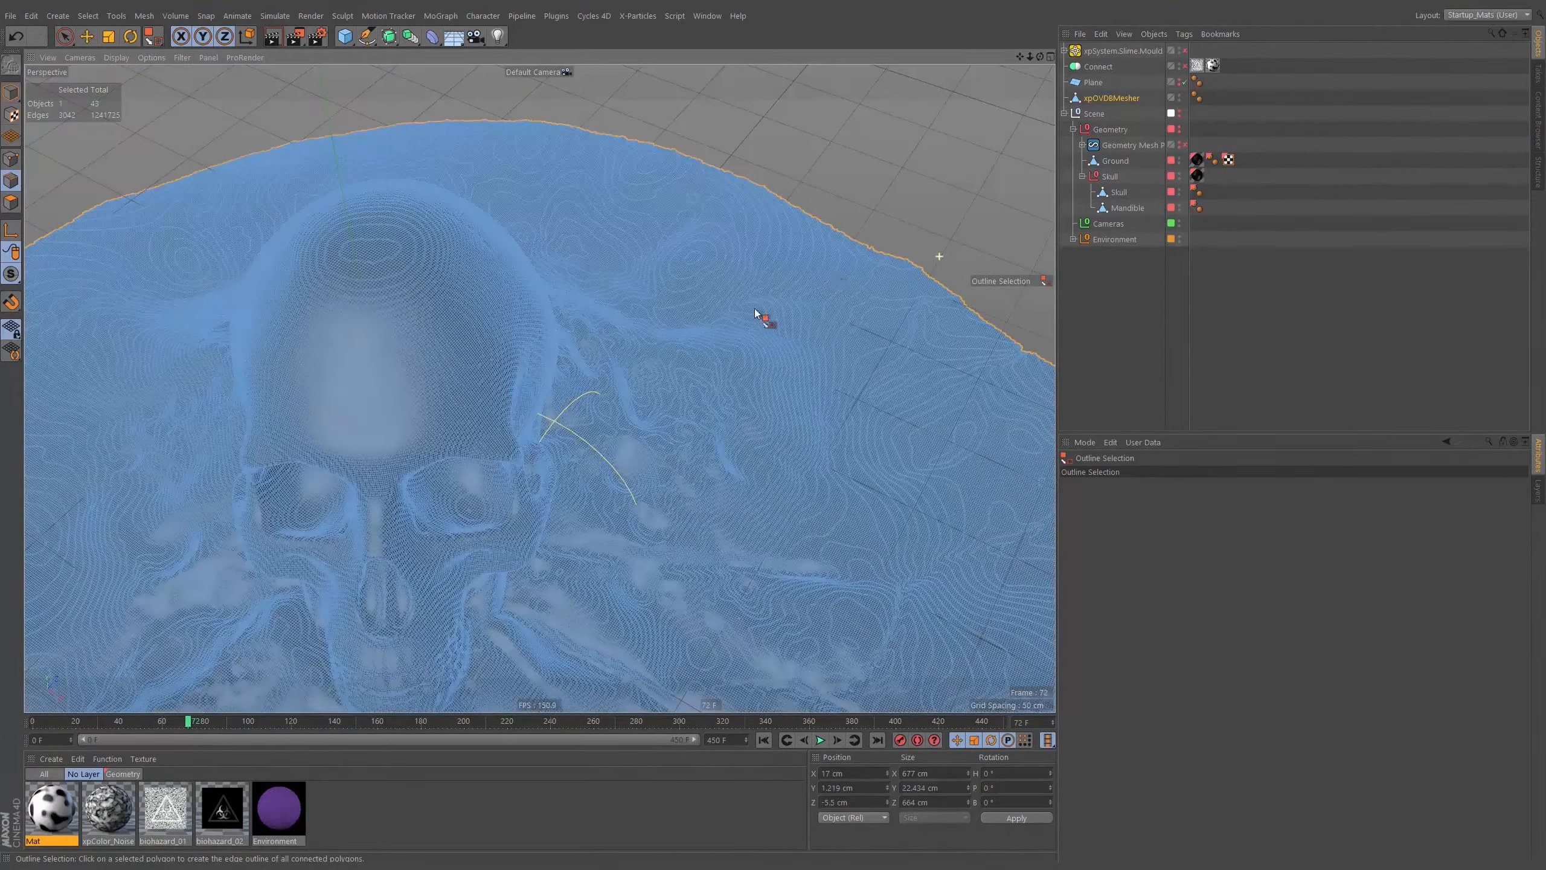
scroll(767, 301, down, 3)
alt+middle_drag(799, 260, 773, 212)
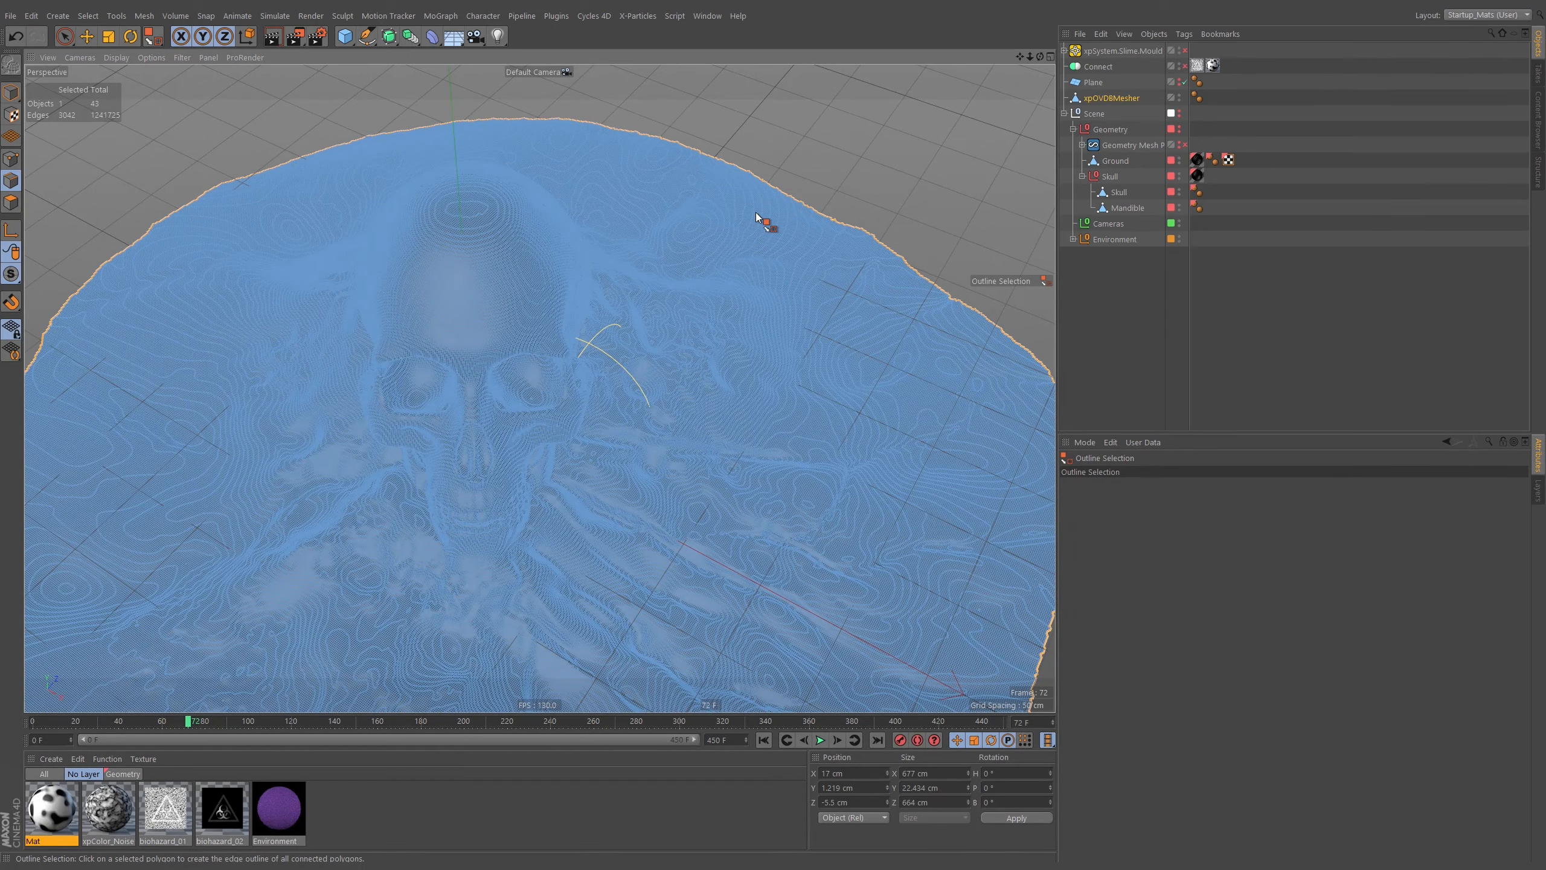
key(m)
key(c)
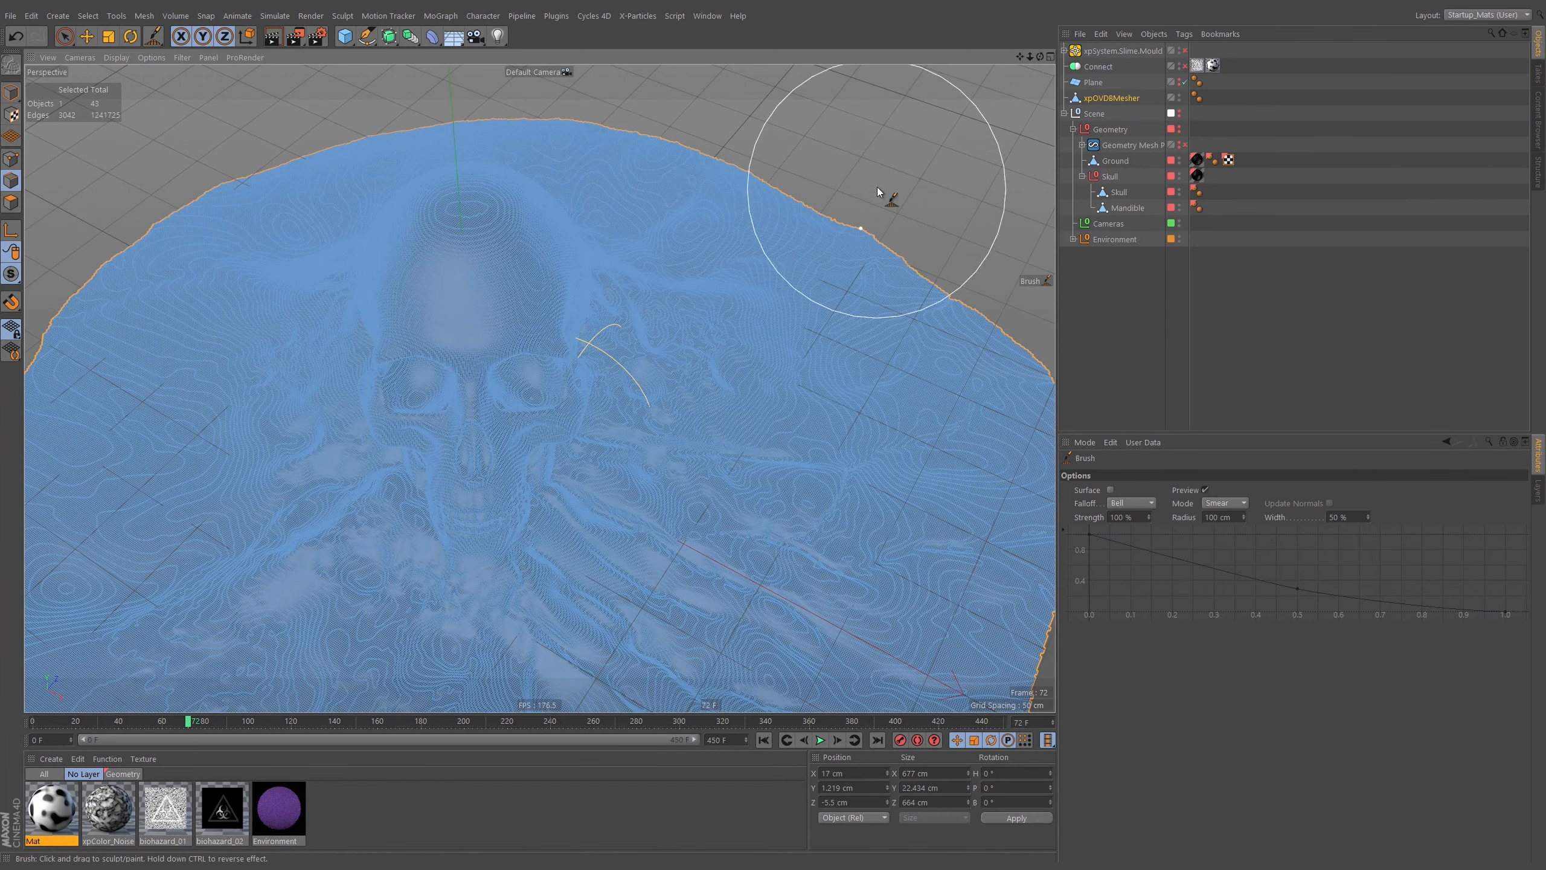
click(1225, 503)
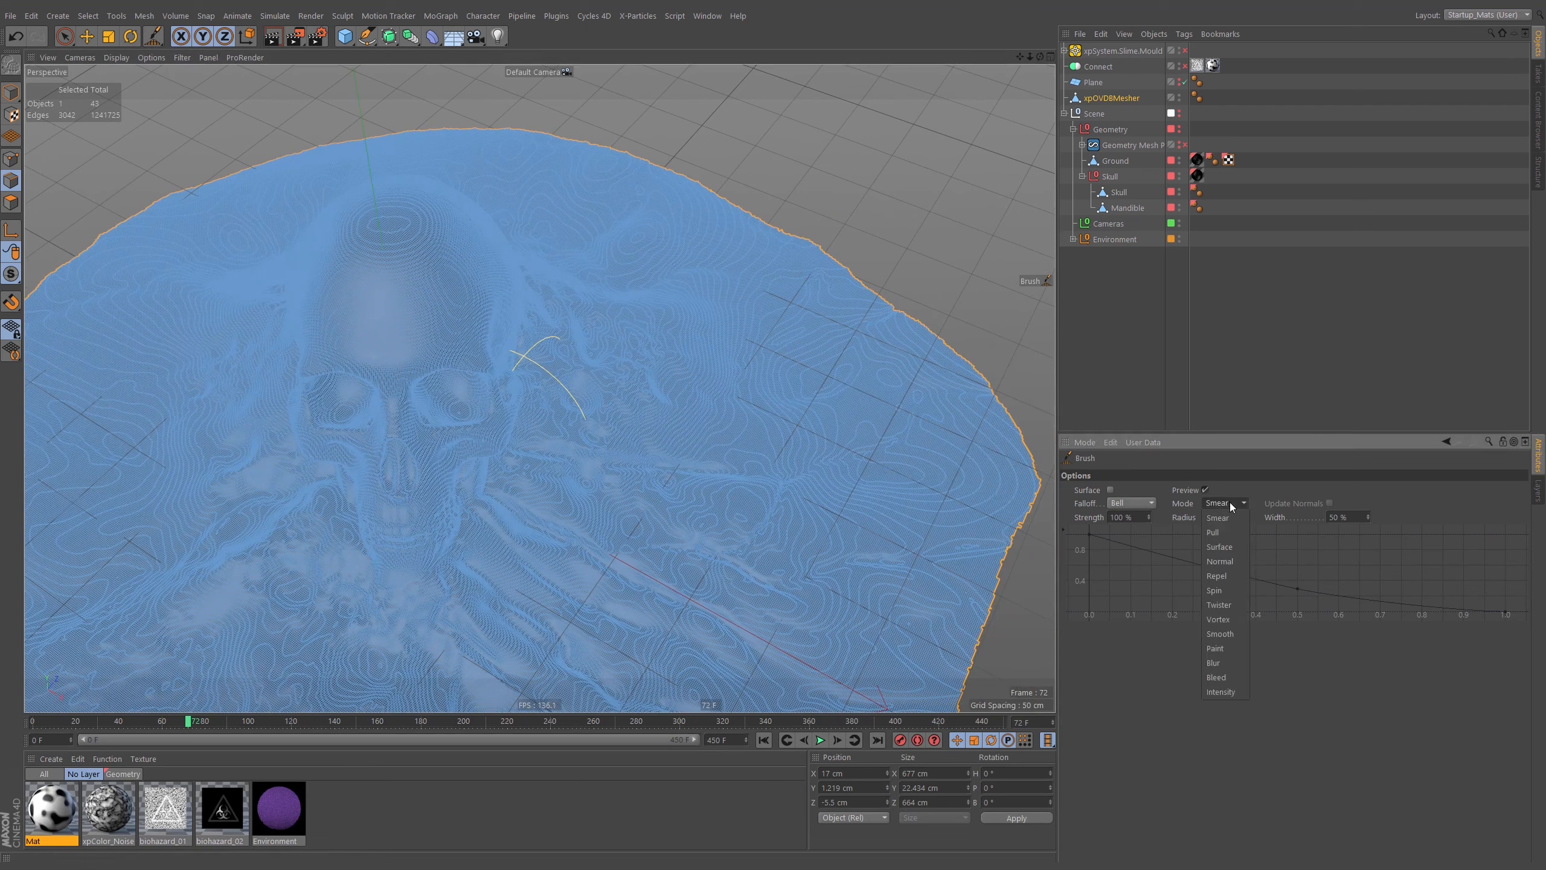
click(1220, 633)
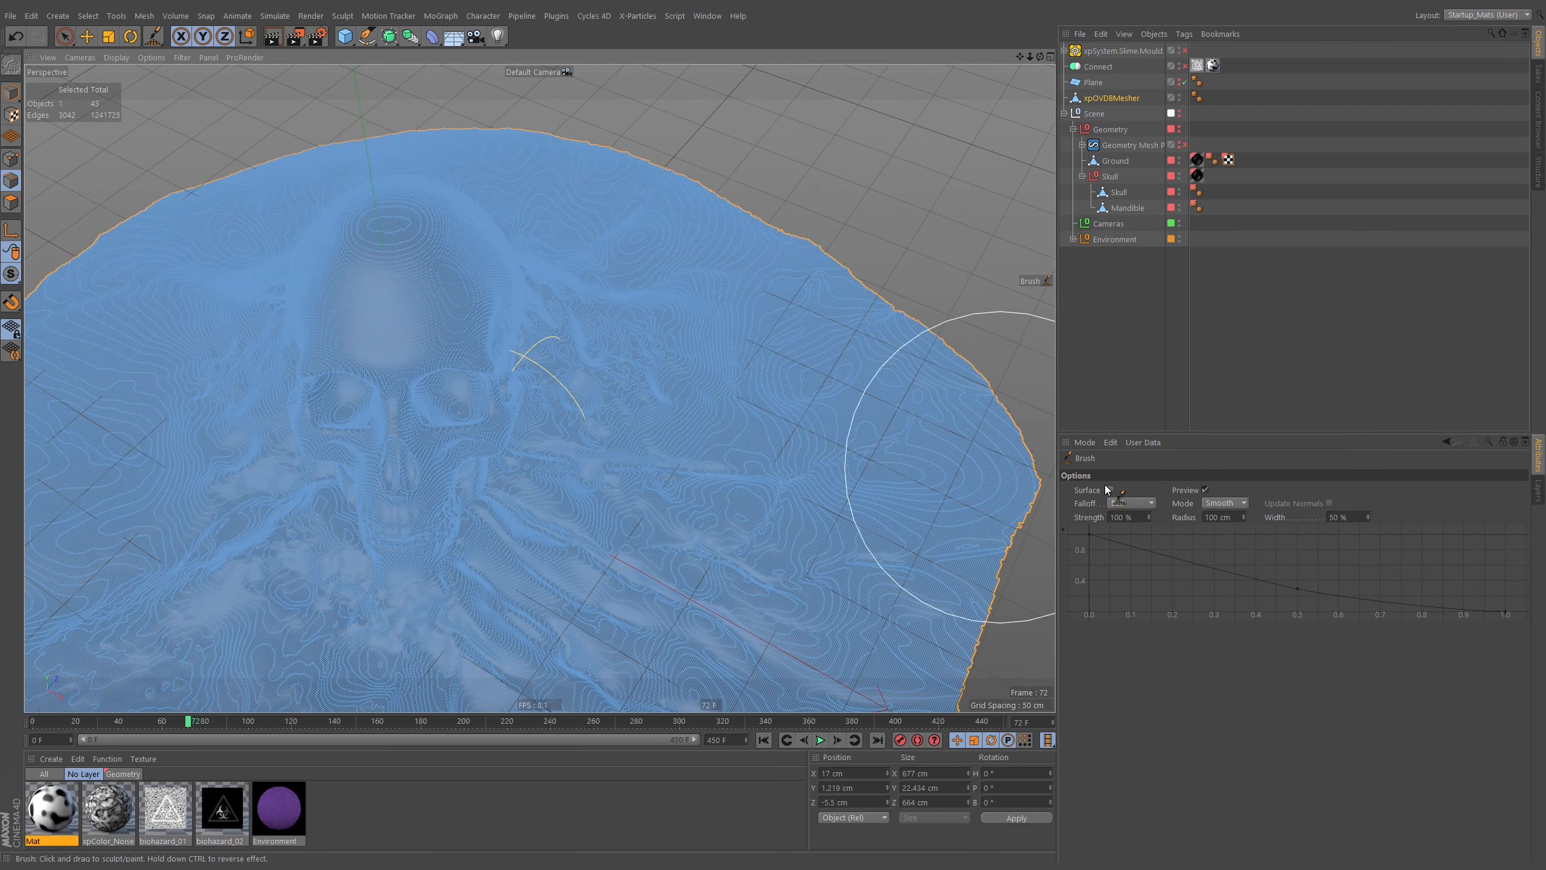
click(1112, 518)
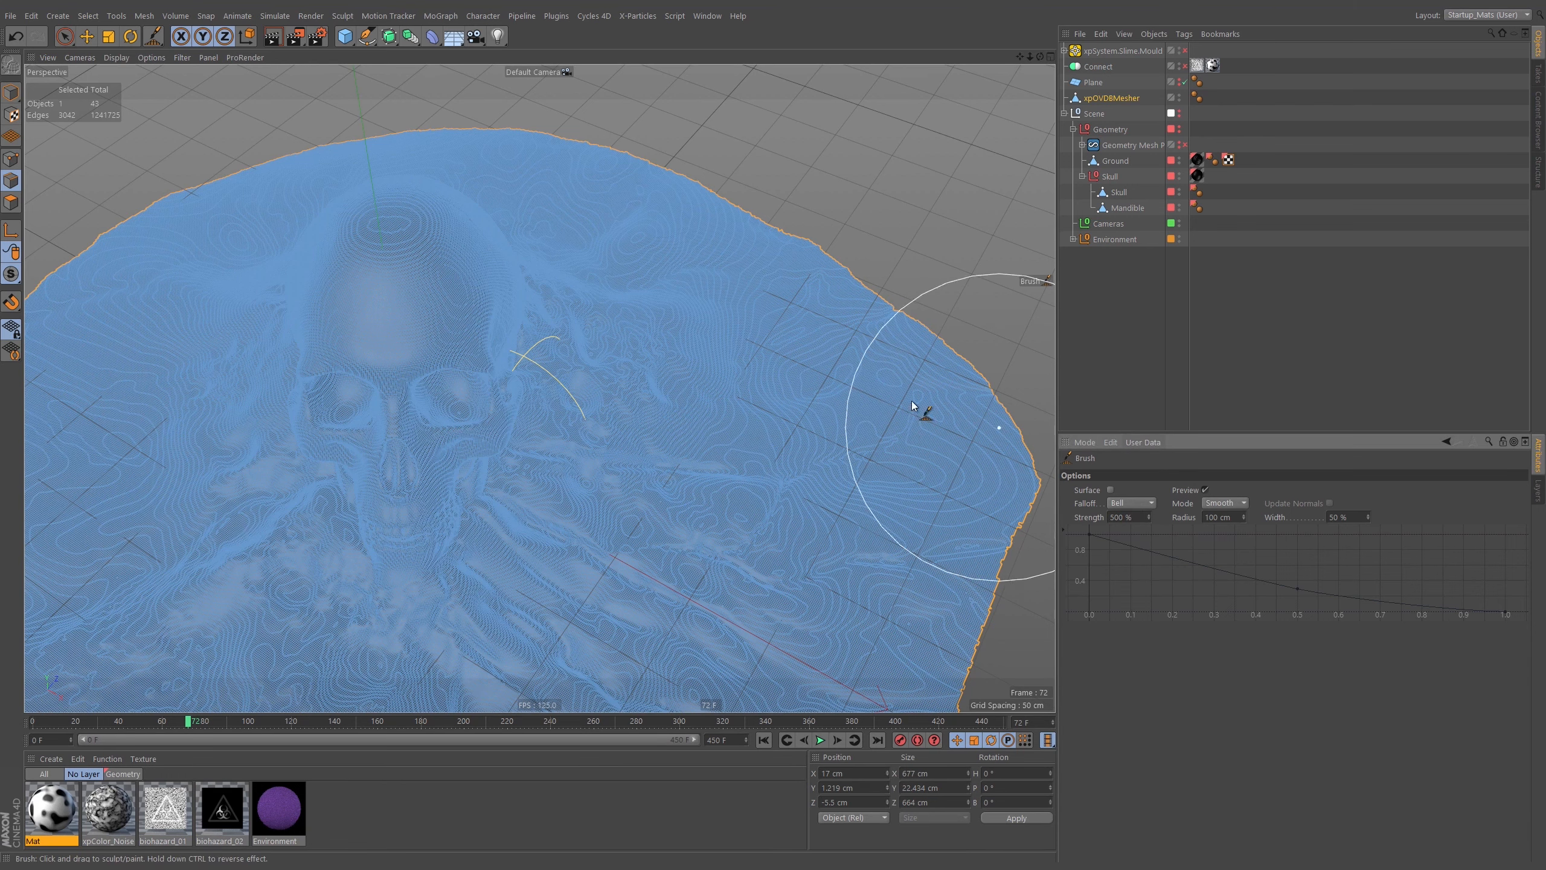
Smooth the jagged outer boundary of the mesh with brush strokes, then return to model mode with the Move tool
mouse_move(891, 356)
mouse_down()
mouse_move(846, 405)
mouse_move(873, 284)
mouse_move(918, 363)
mouse_move(901, 425)
mouse_move(935, 384)
mouse_up()
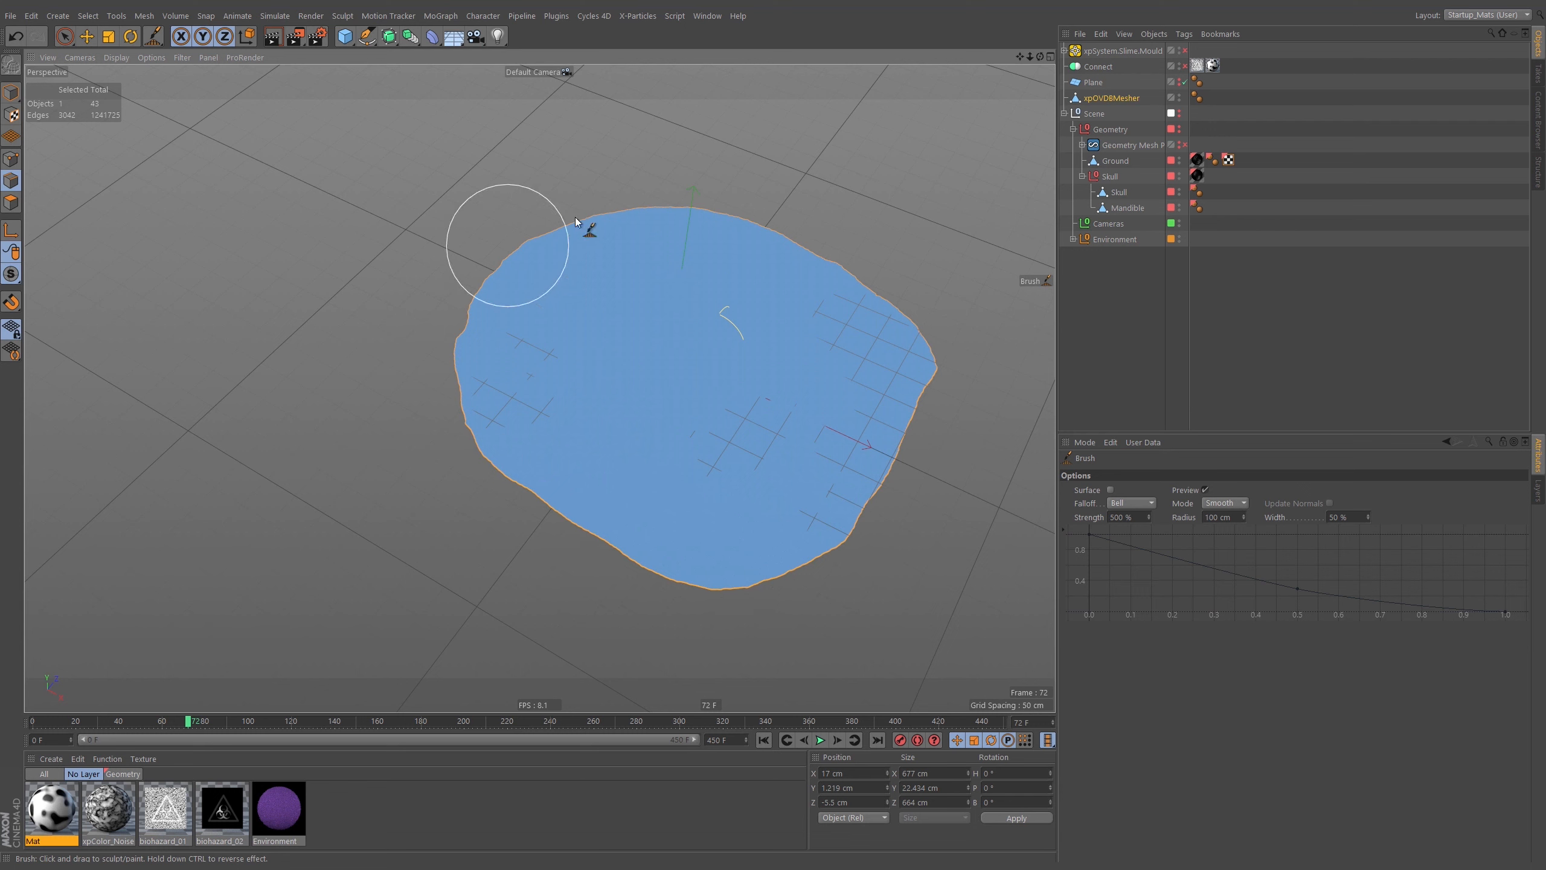
mouse_move(789, 244)
alt+right_down()
mouse_move(962, 244)
mouse_move(875, 244)
alt+right_up()
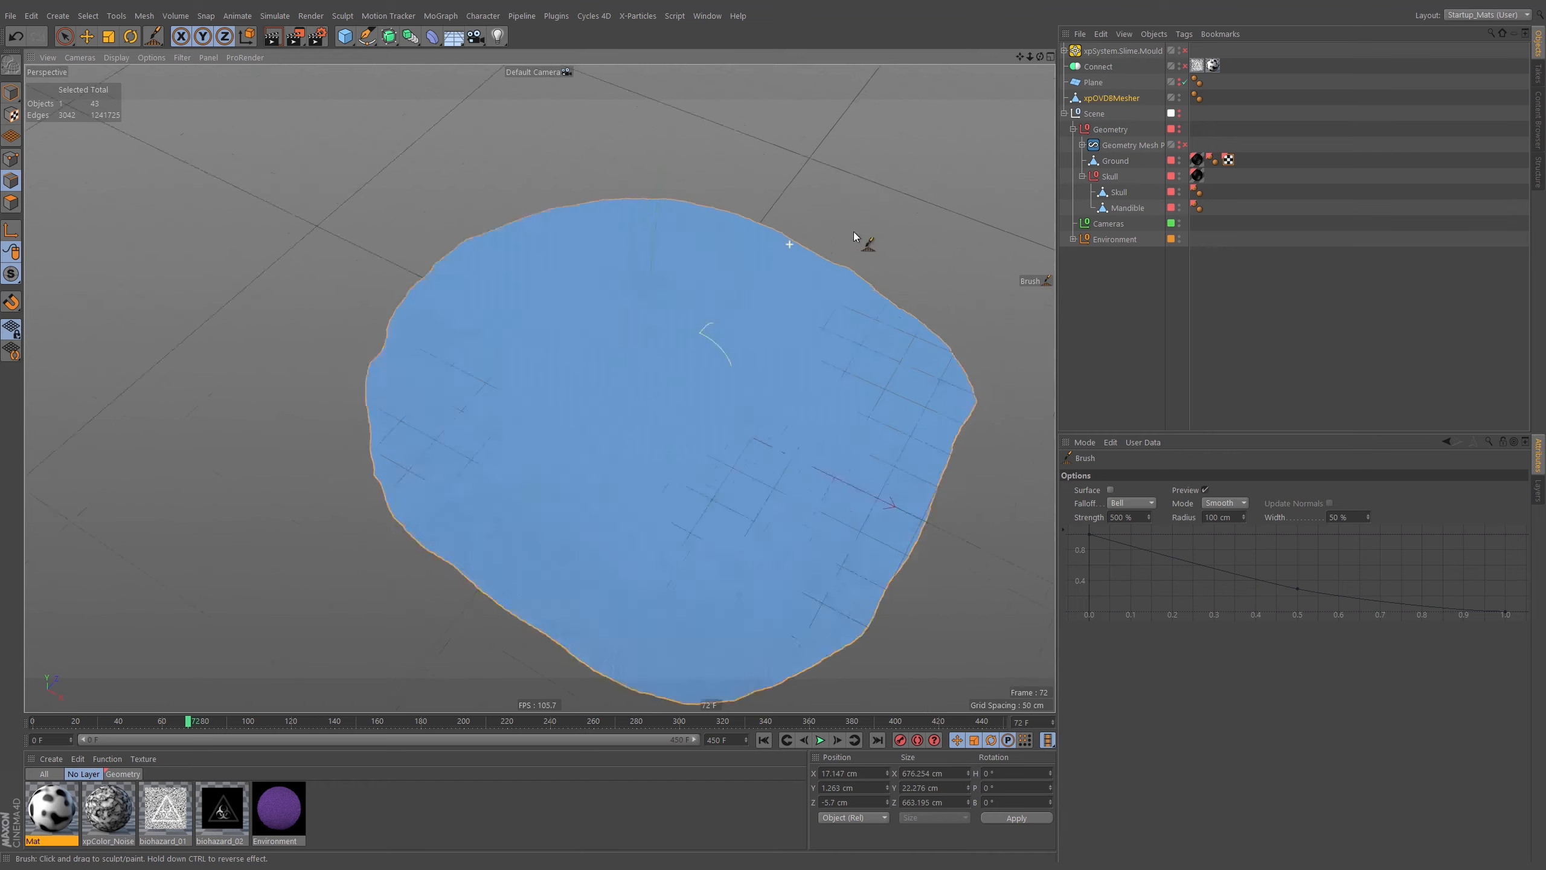
alt+drag(786, 257, 768, 228)
mouse_move(715, 292)
alt+mouse_down()
mouse_move(649, 277)
mouse_move(724, 150)
alt+mouse_up()
click(11, 92)
key(e)
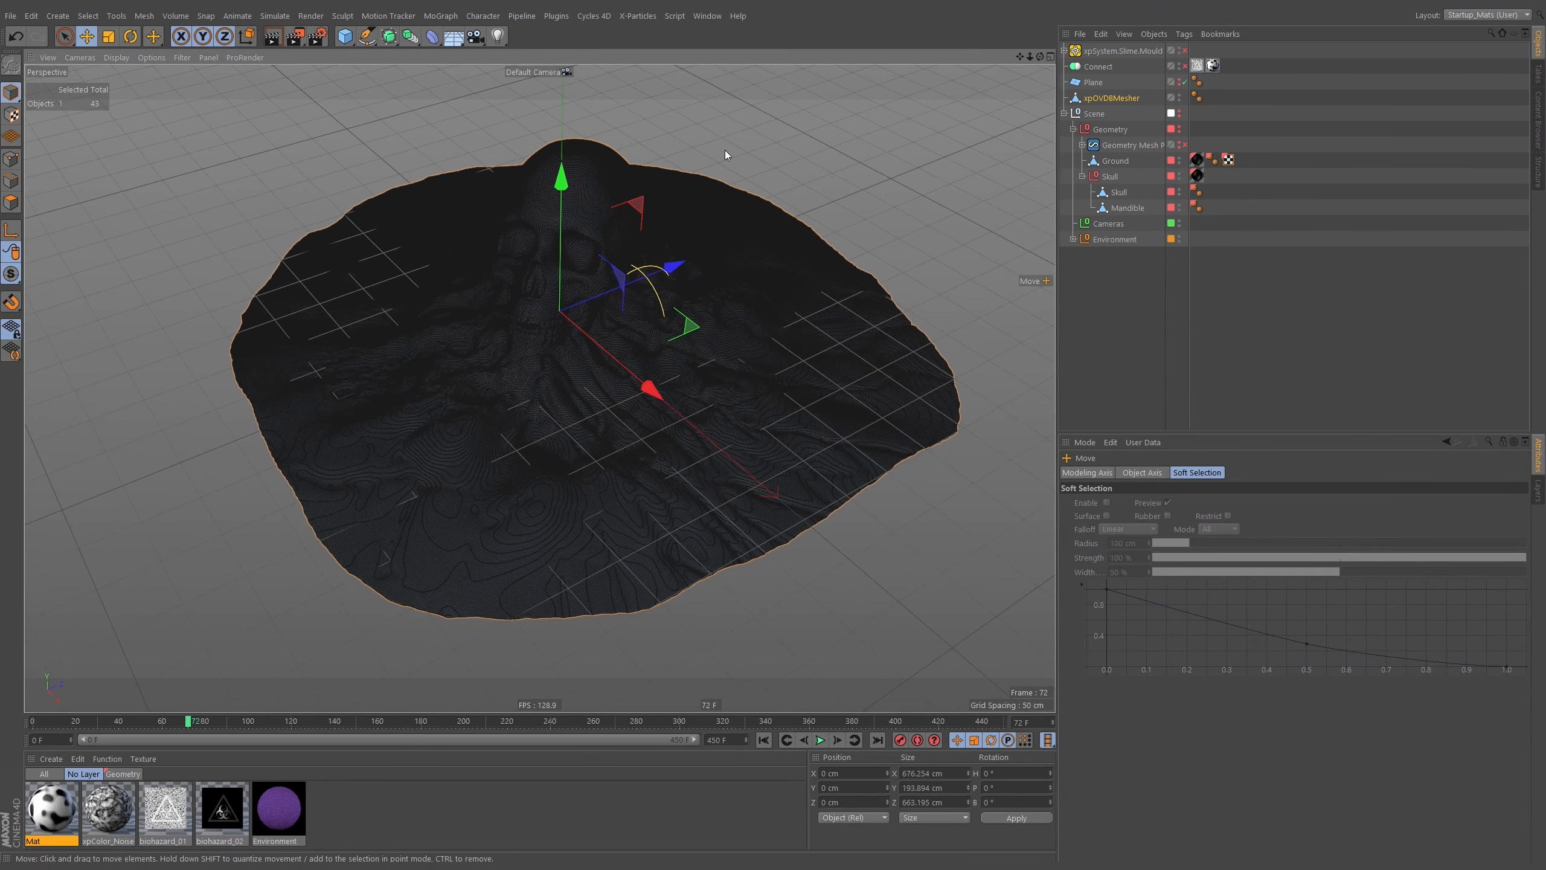
Place the xpOVDBMesher mesh under a new Polygon Reduction generator and inspect the reduced topology around the skull
click(411, 38)
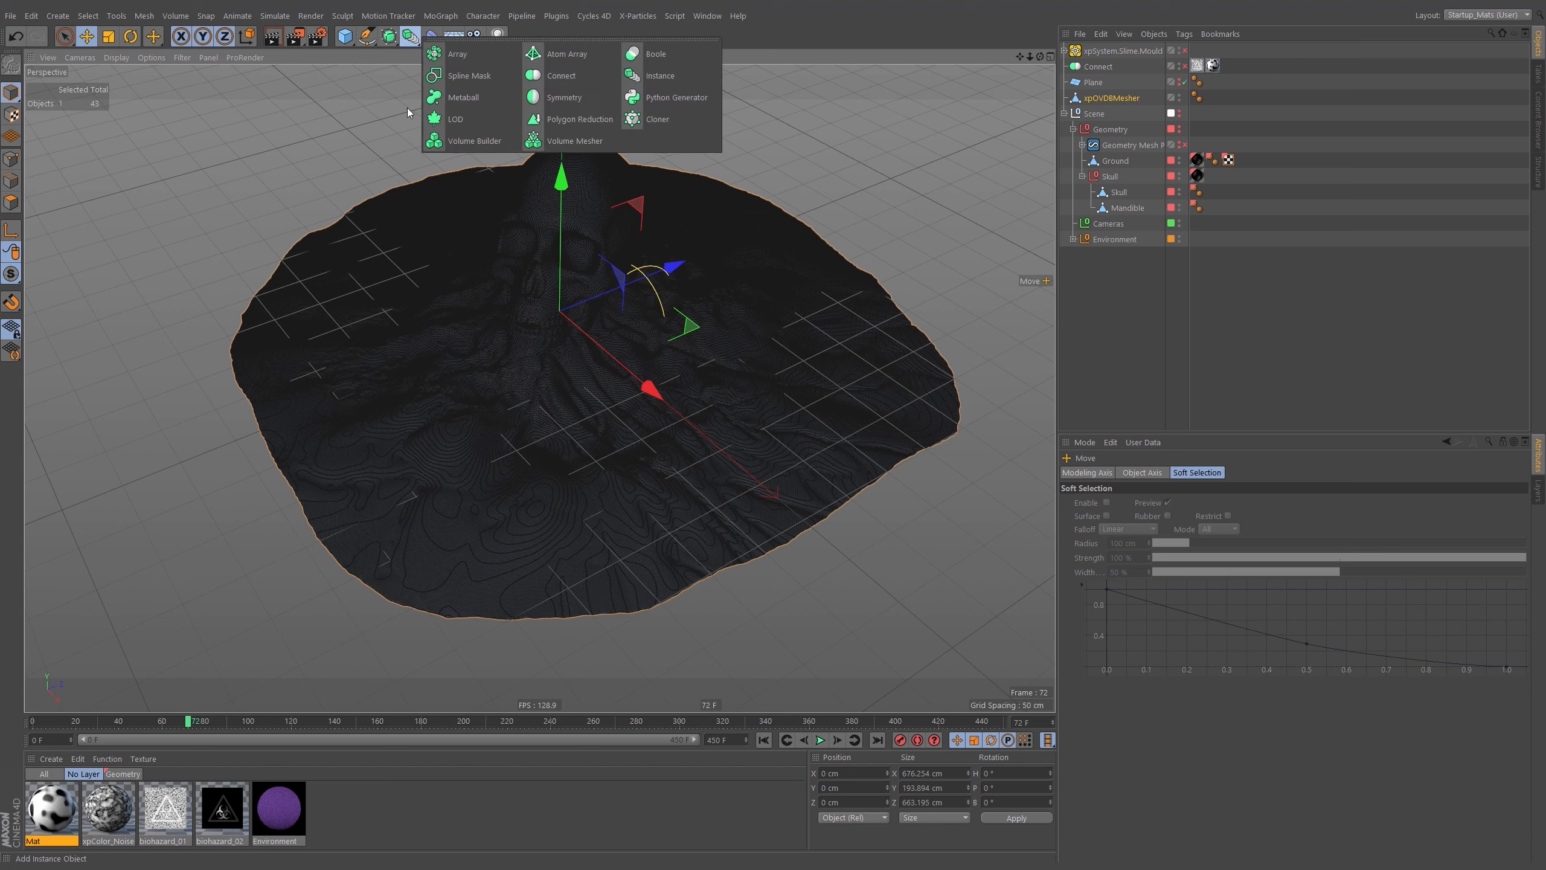
alt+click(587, 118)
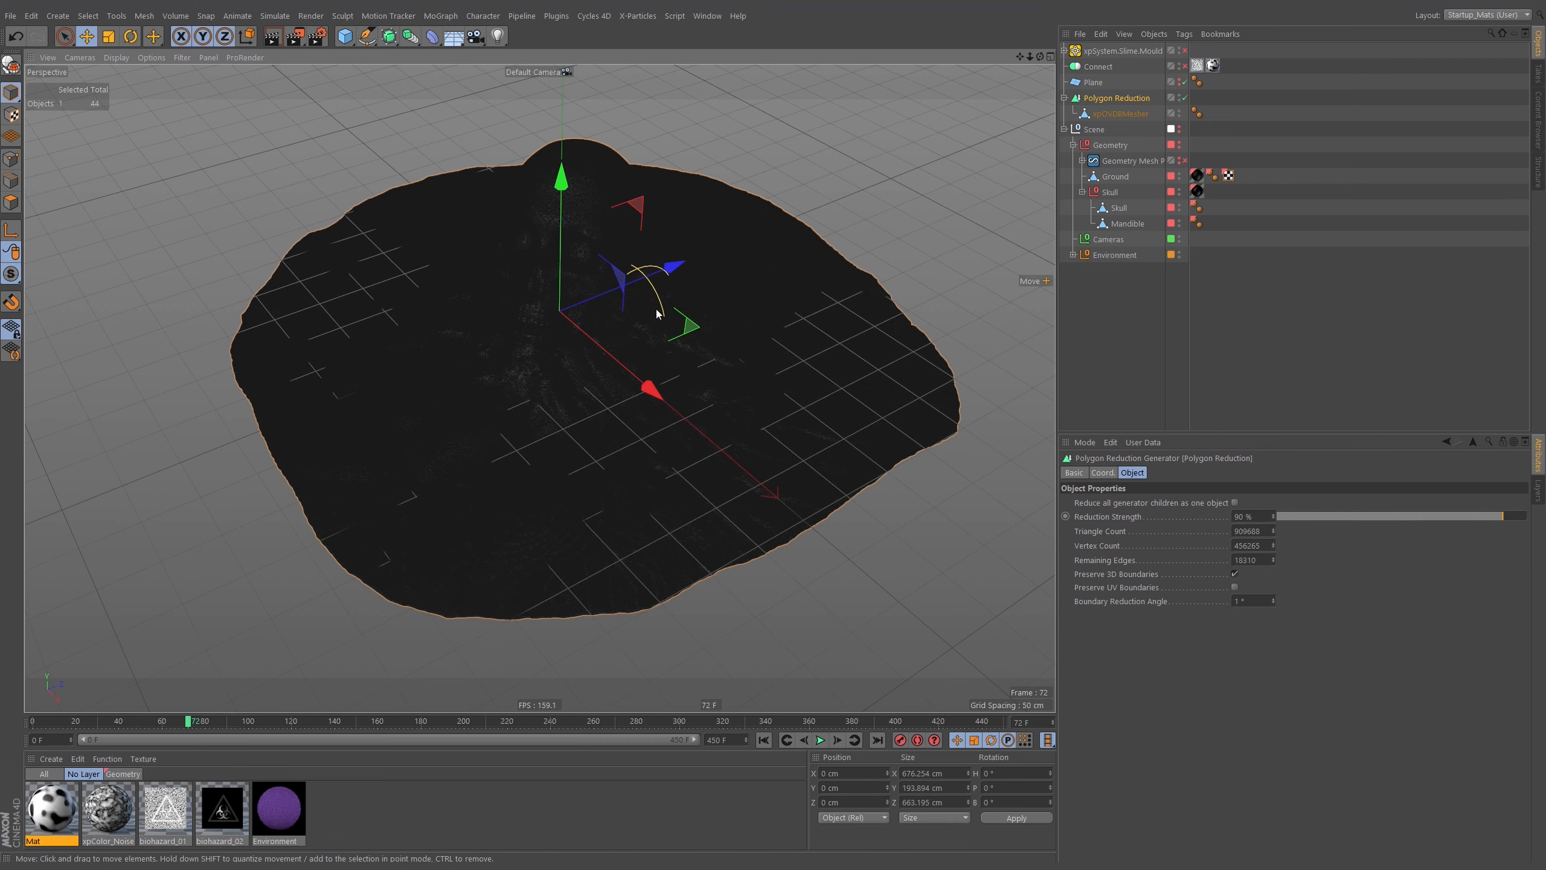
mouse_move(566, 247)
alt+right_down()
mouse_move(834, 225)
mouse_move(708, 309)
alt+right_up()
alt+middle_drag(703, 372, 605, 290)
alt+right_drag(604, 289, 629, 402)
alt+drag(629, 402, 548, 274)
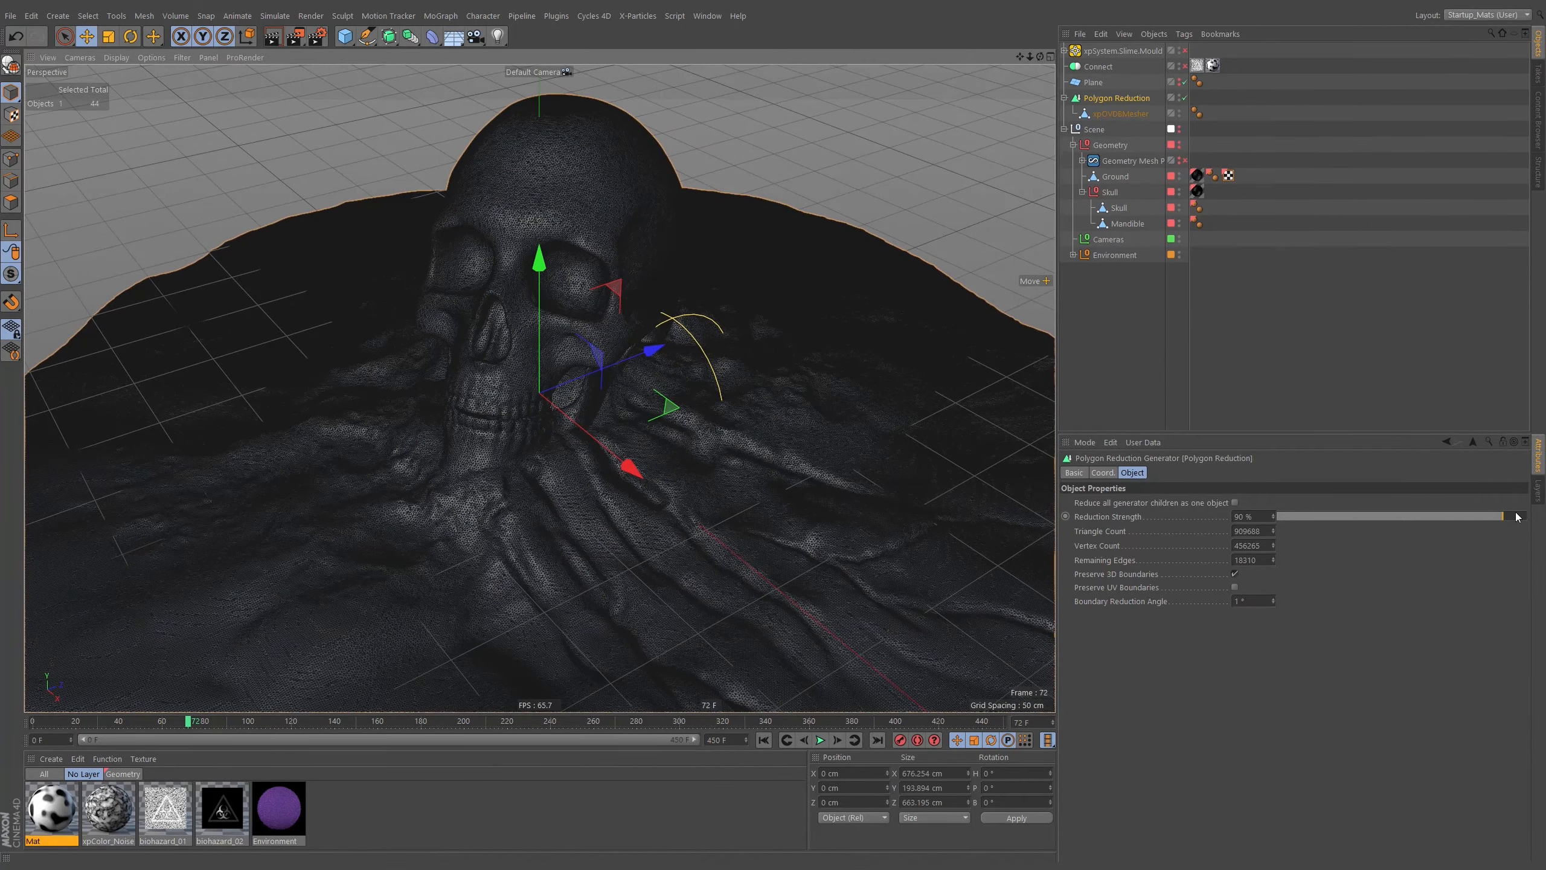
Raise the Reduction Strength to 100%, then bake the generator into an editable mesh and remove the leftover null
drag(1517, 516, 1516, 521)
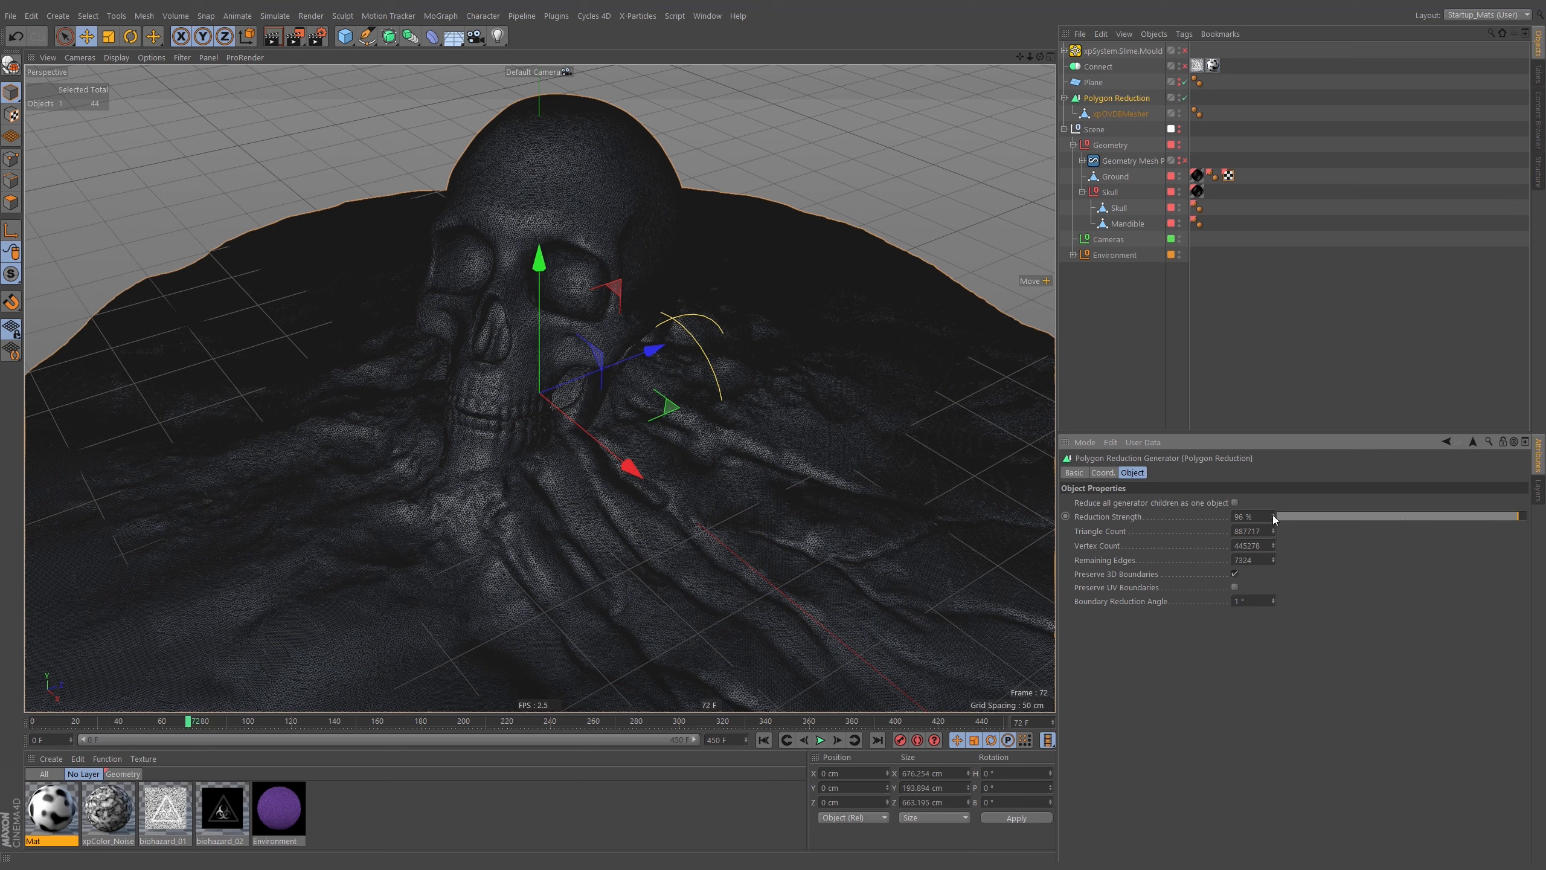
double_click(1246, 517)
text(99)
key(Return)
click(1241, 533)
shift+click(1243, 532)
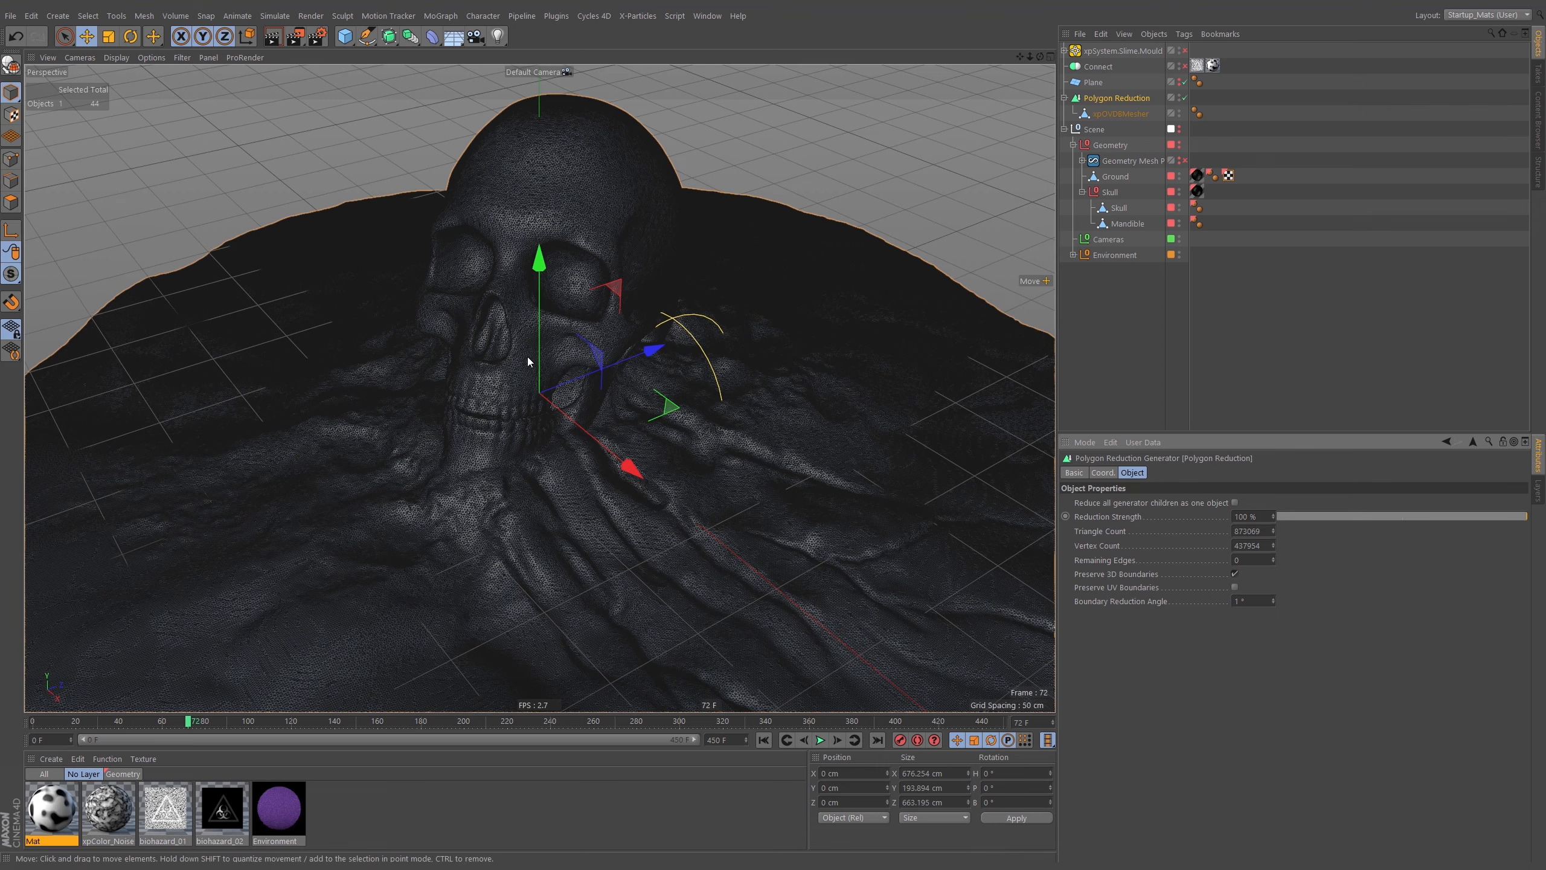
mouse_move(526, 356)
alt+right_down()
mouse_move(711, 292)
mouse_move(540, 362)
alt+right_up()
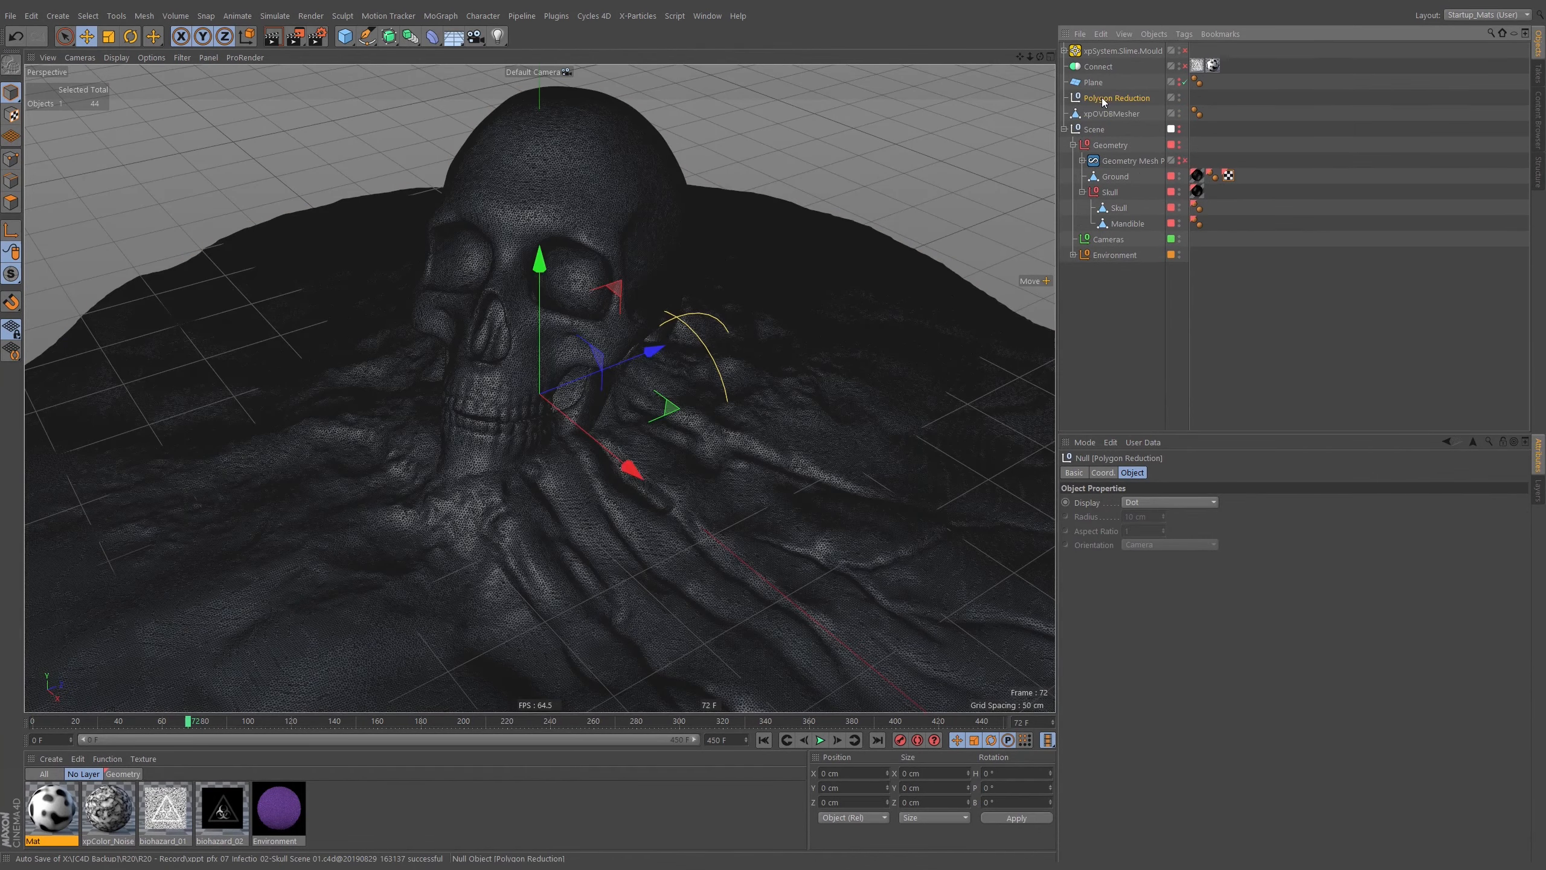
alt+right_drag(738, 209, 660, 152)
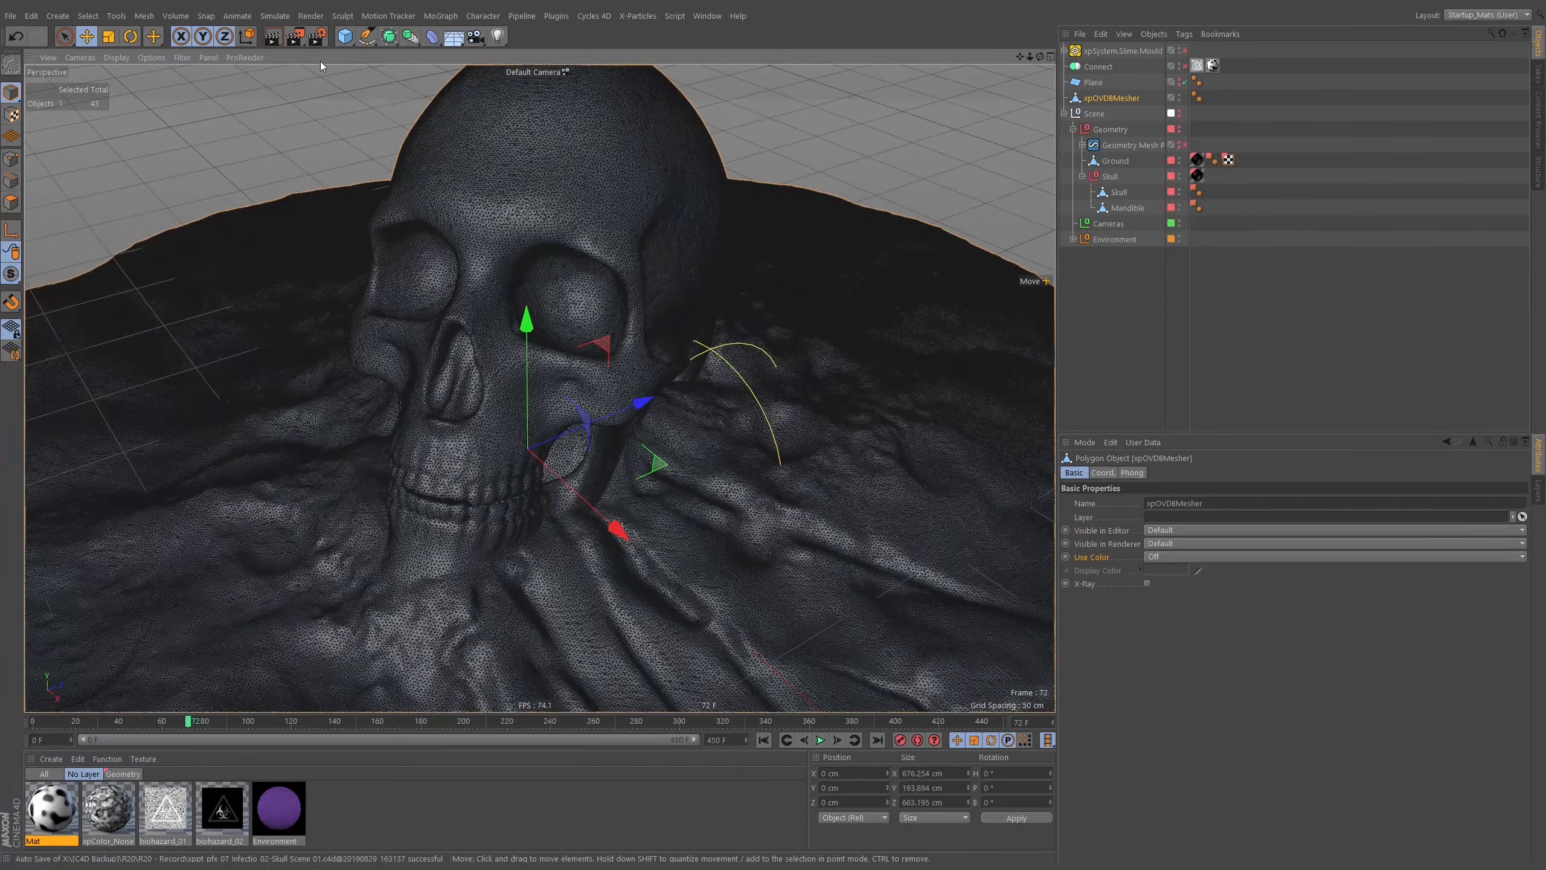
Place the baked mesh under another Polygon Reduction generator, set its Reduction Strength to 97% and disable it
click(410, 36)
alt+click(552, 119)
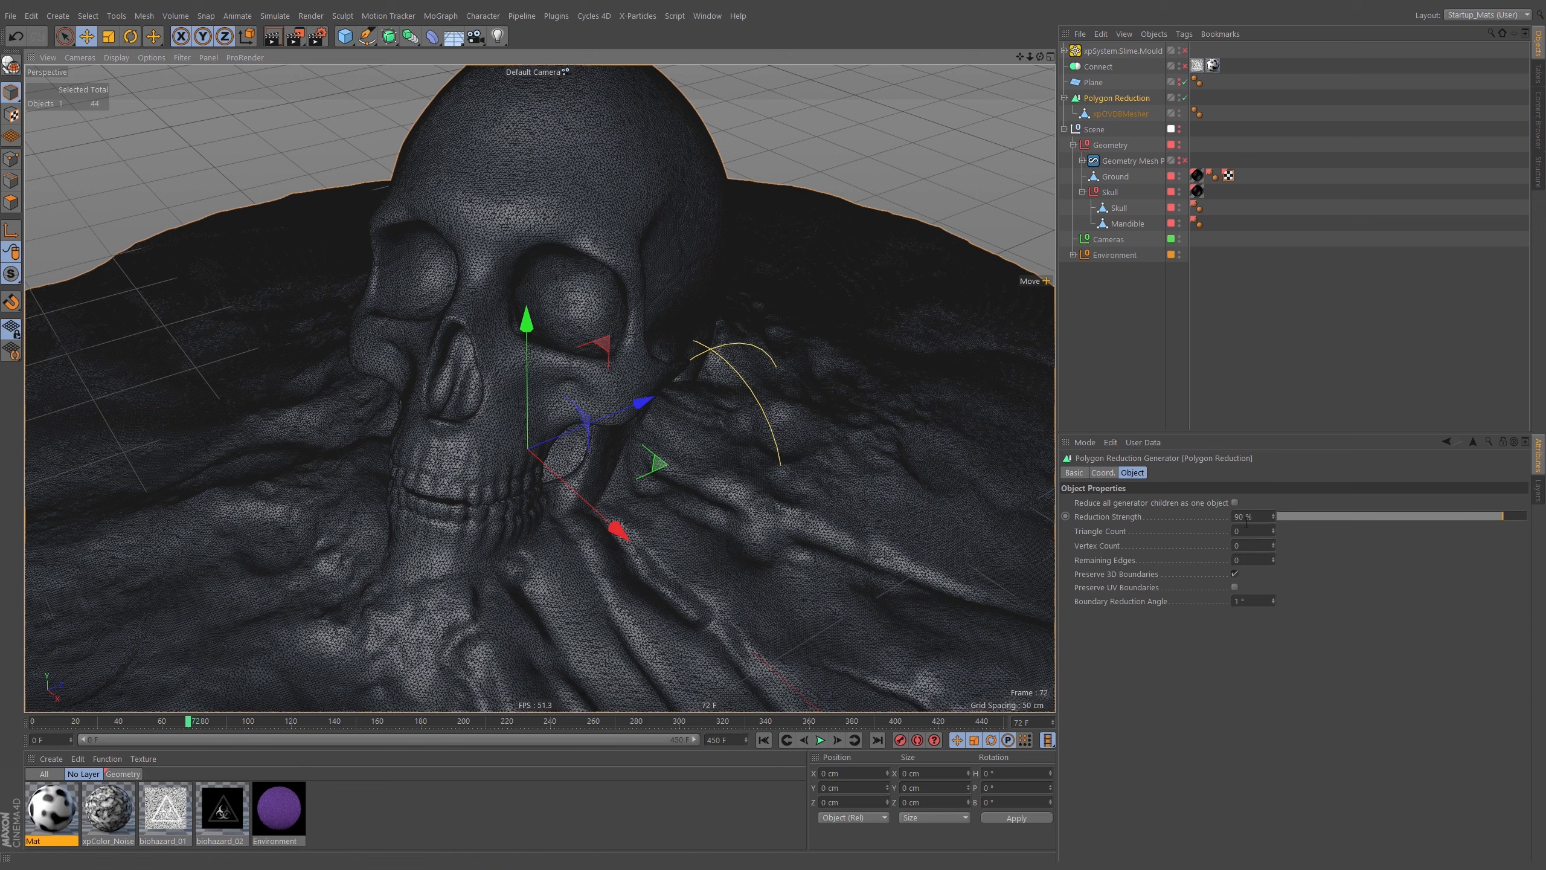
drag(1498, 519, 1520, 522)
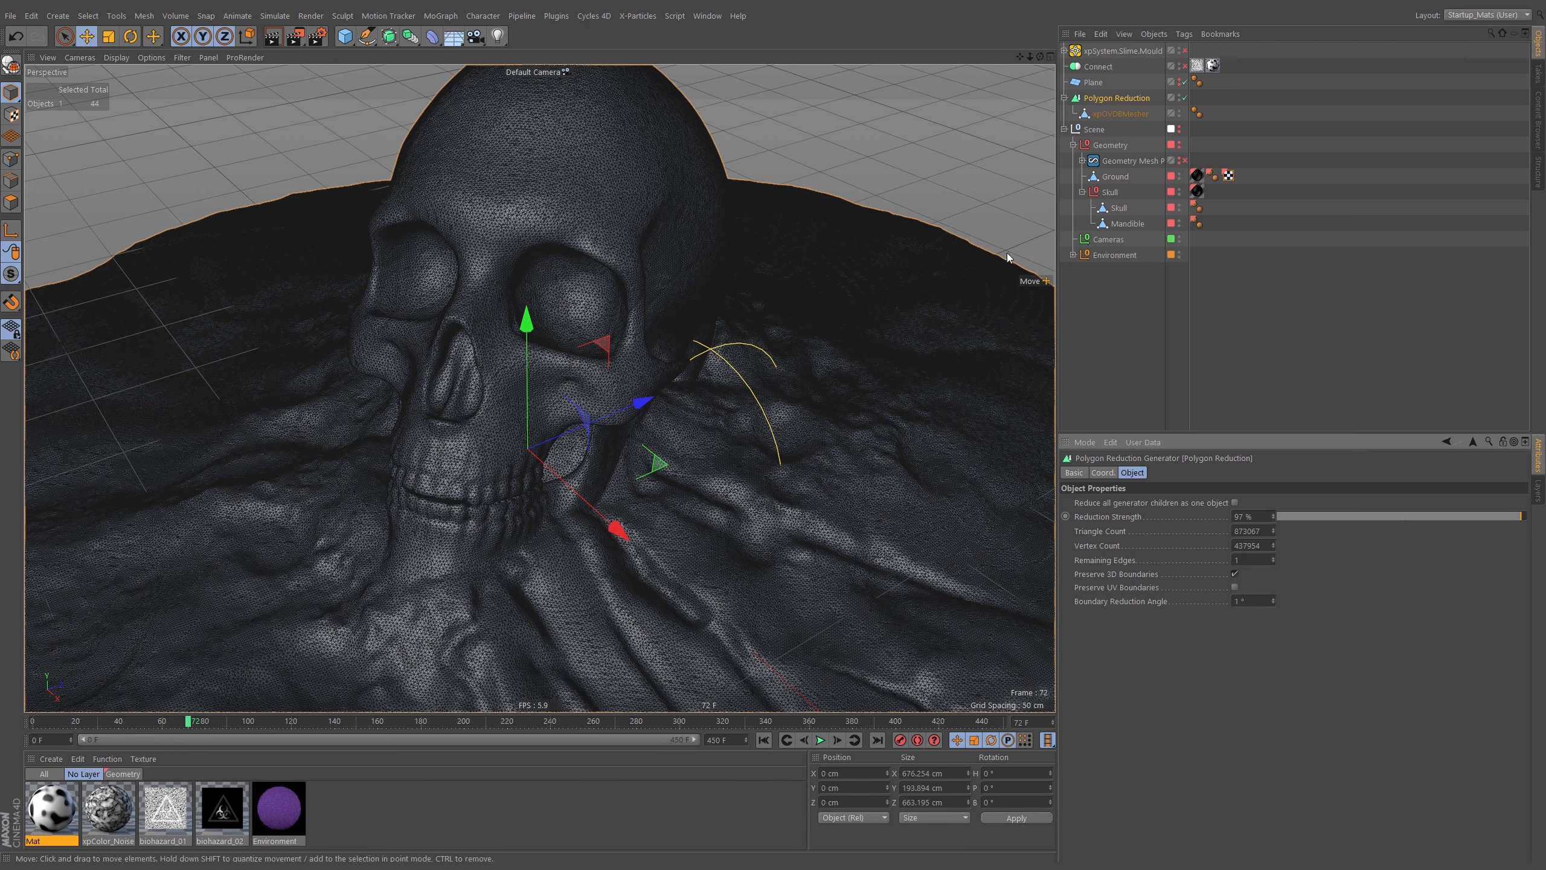
click(1184, 97)
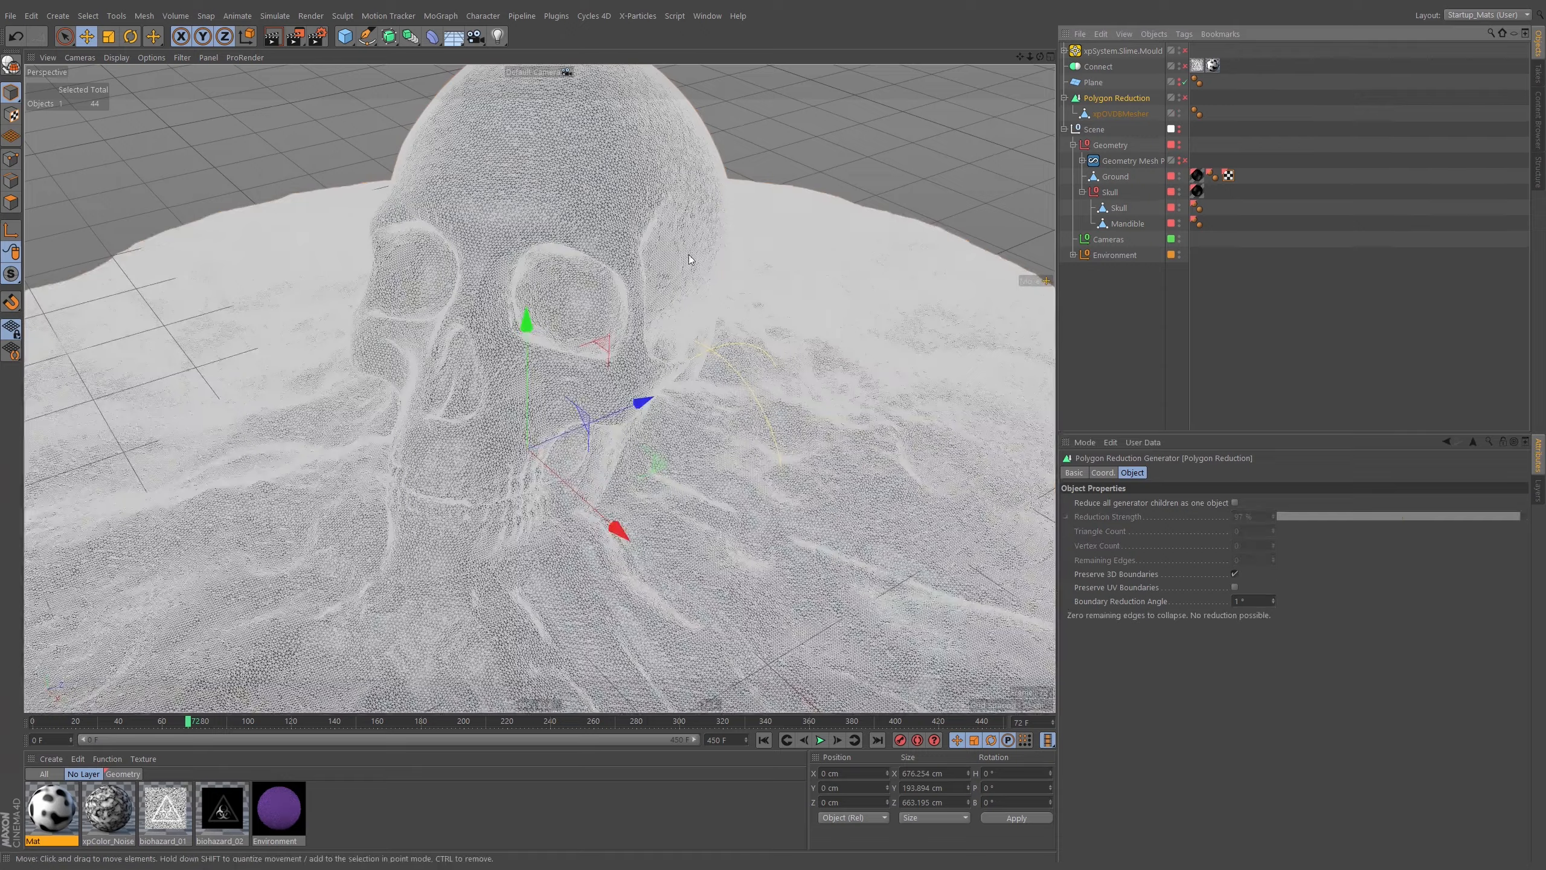
Enable mesh checking for xpOVDBMesher, turning off the Isolated Points, Edge Points, Complex Poles and Not Planar Polygons checks
alt+right_drag(494, 383, 650, 324)
alt+middle_drag(650, 324, 644, 234)
alt+drag(512, 389, 524, 318)
alt+right_drag(525, 319, 508, 334)
mouse_move(508, 334)
alt+mouse_down()
mouse_move(531, 348)
mouse_move(507, 347)
alt+mouse_up()
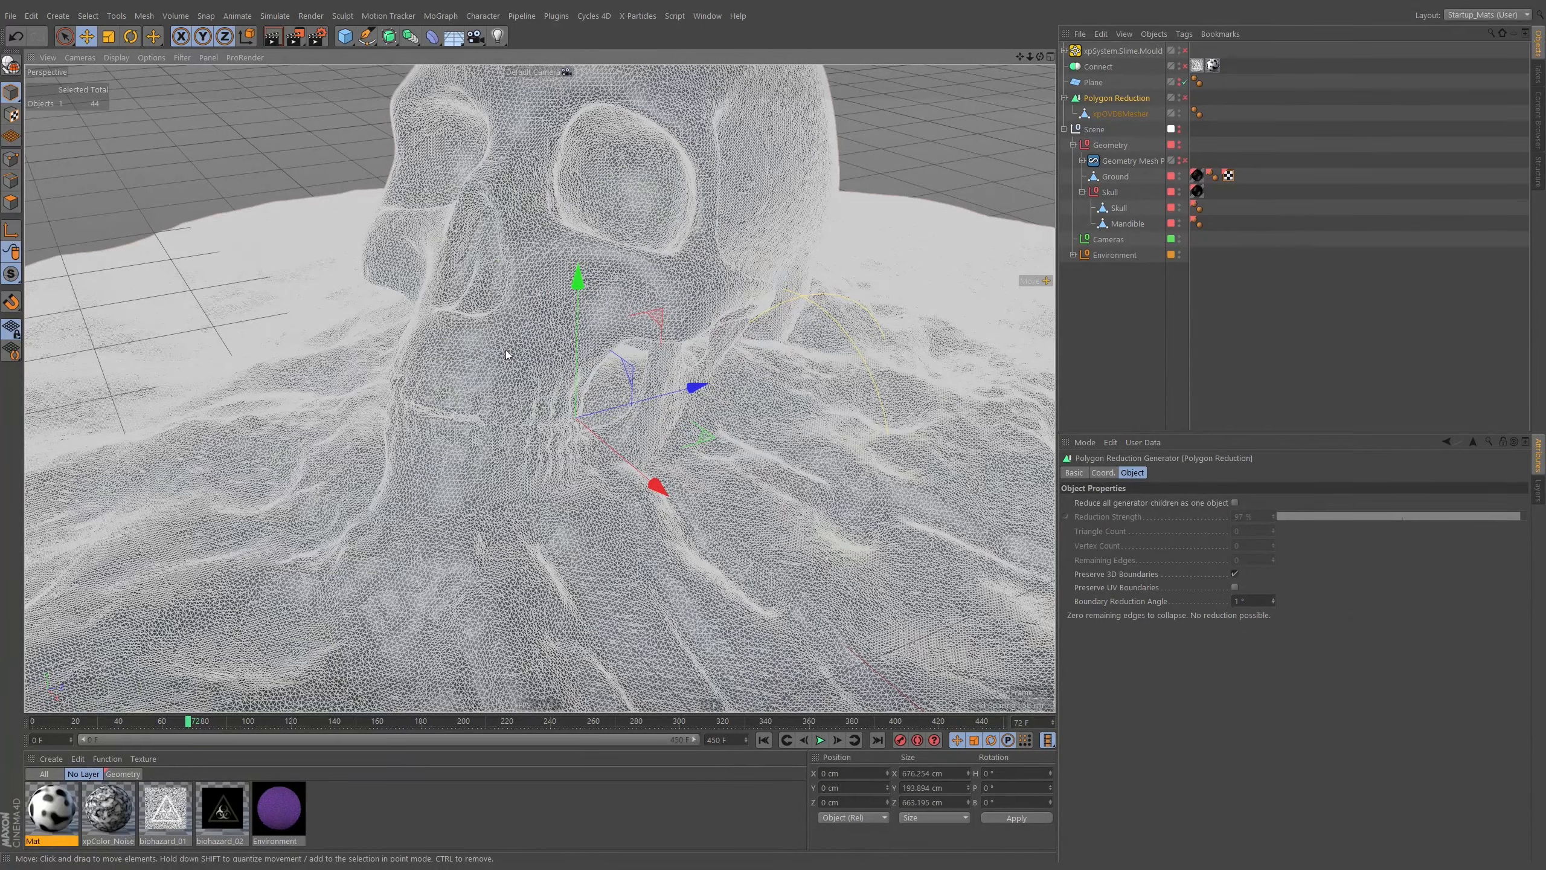
click(1122, 113)
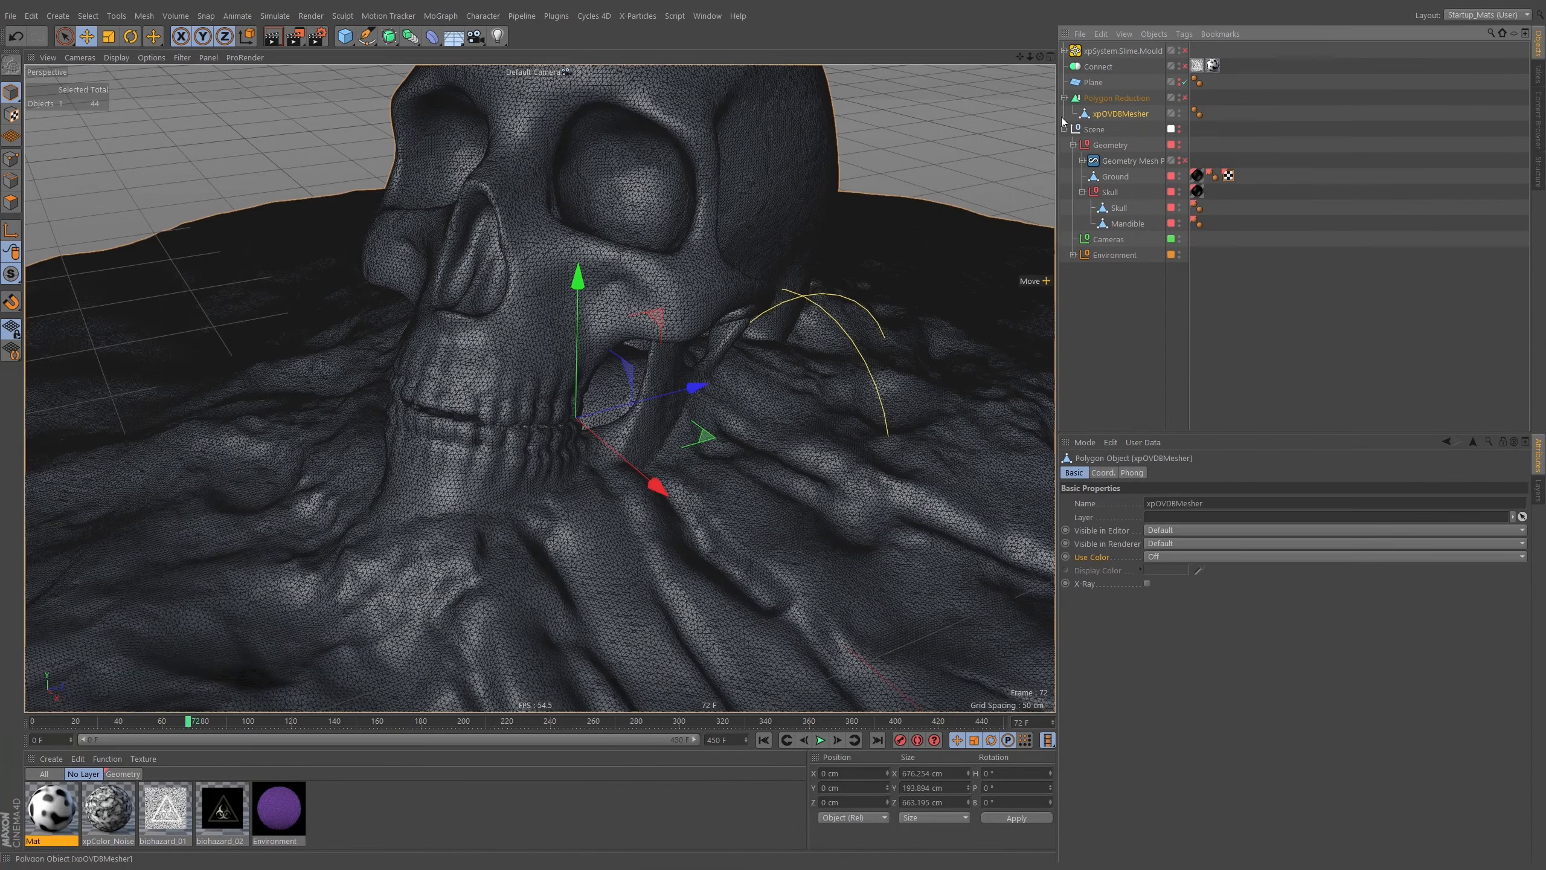
key(shift+m)
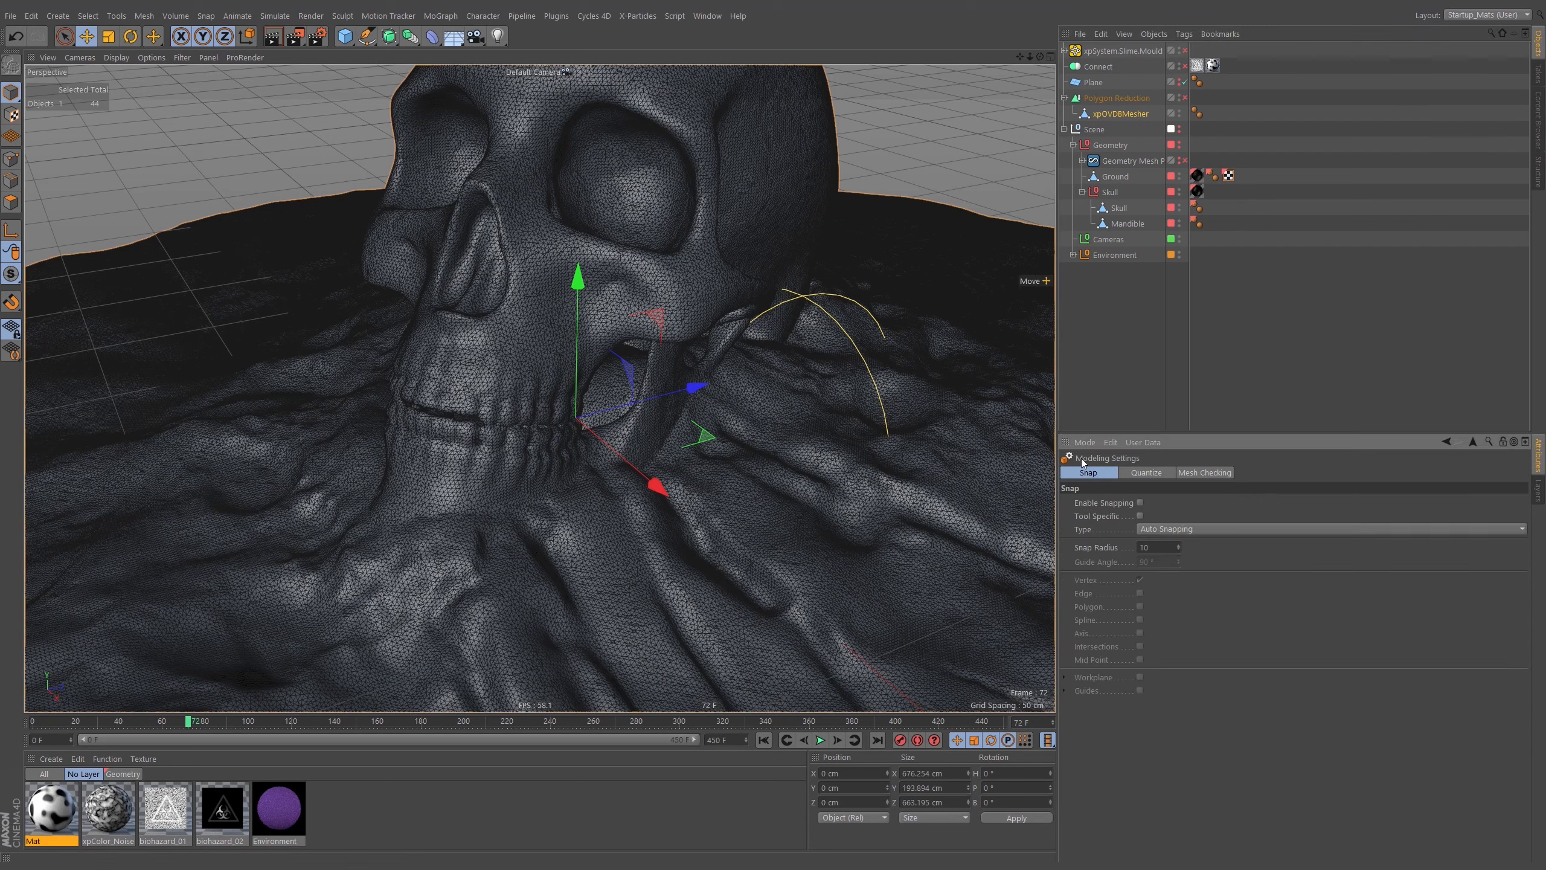
click(1207, 474)
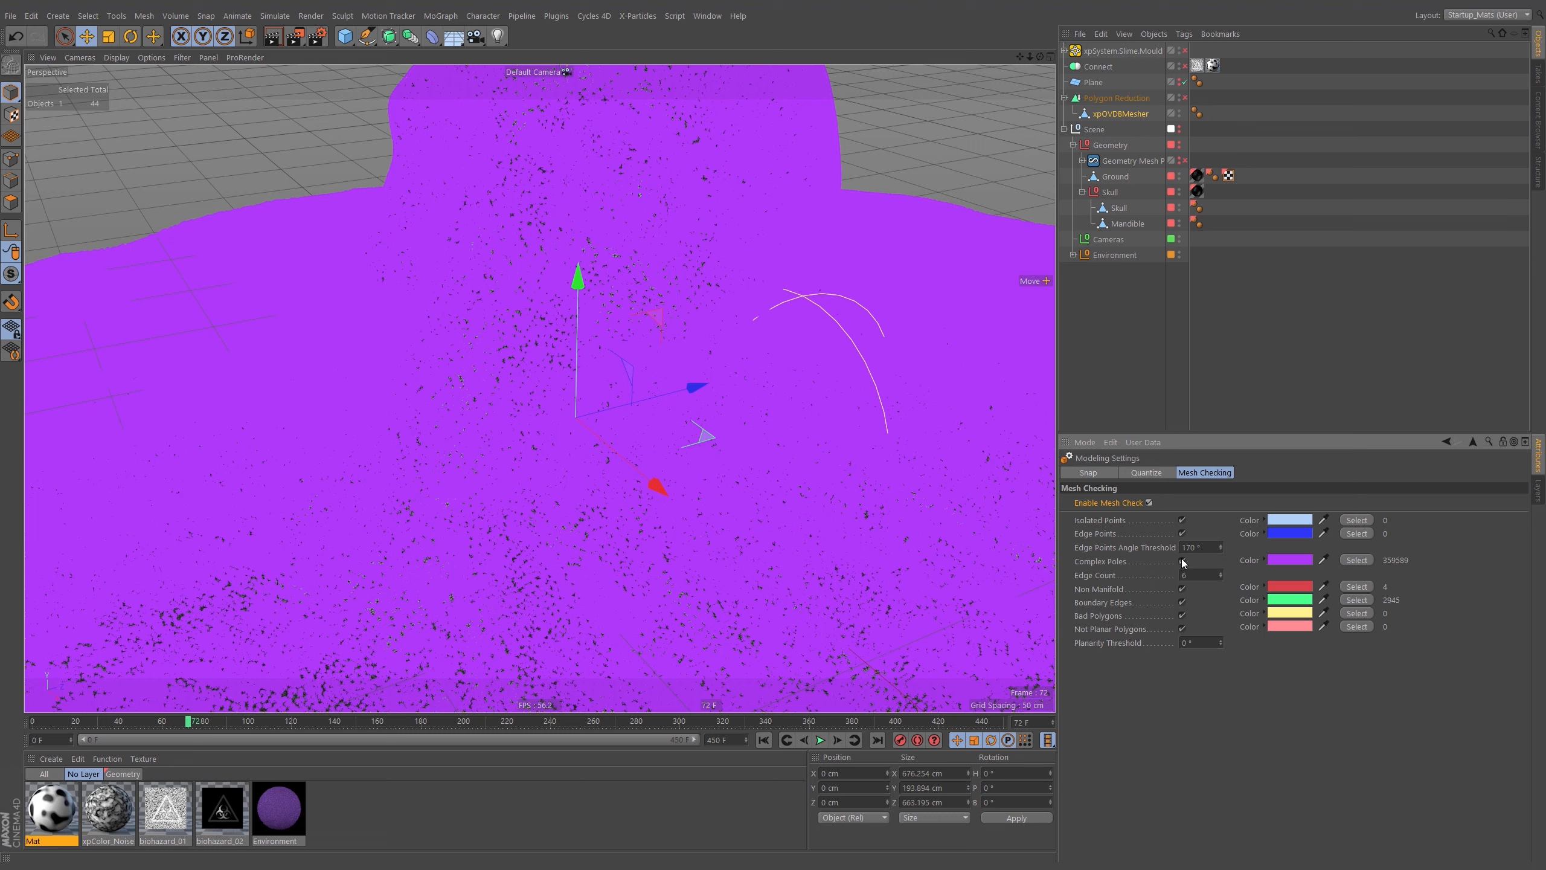
click(1181, 561)
click(1181, 520)
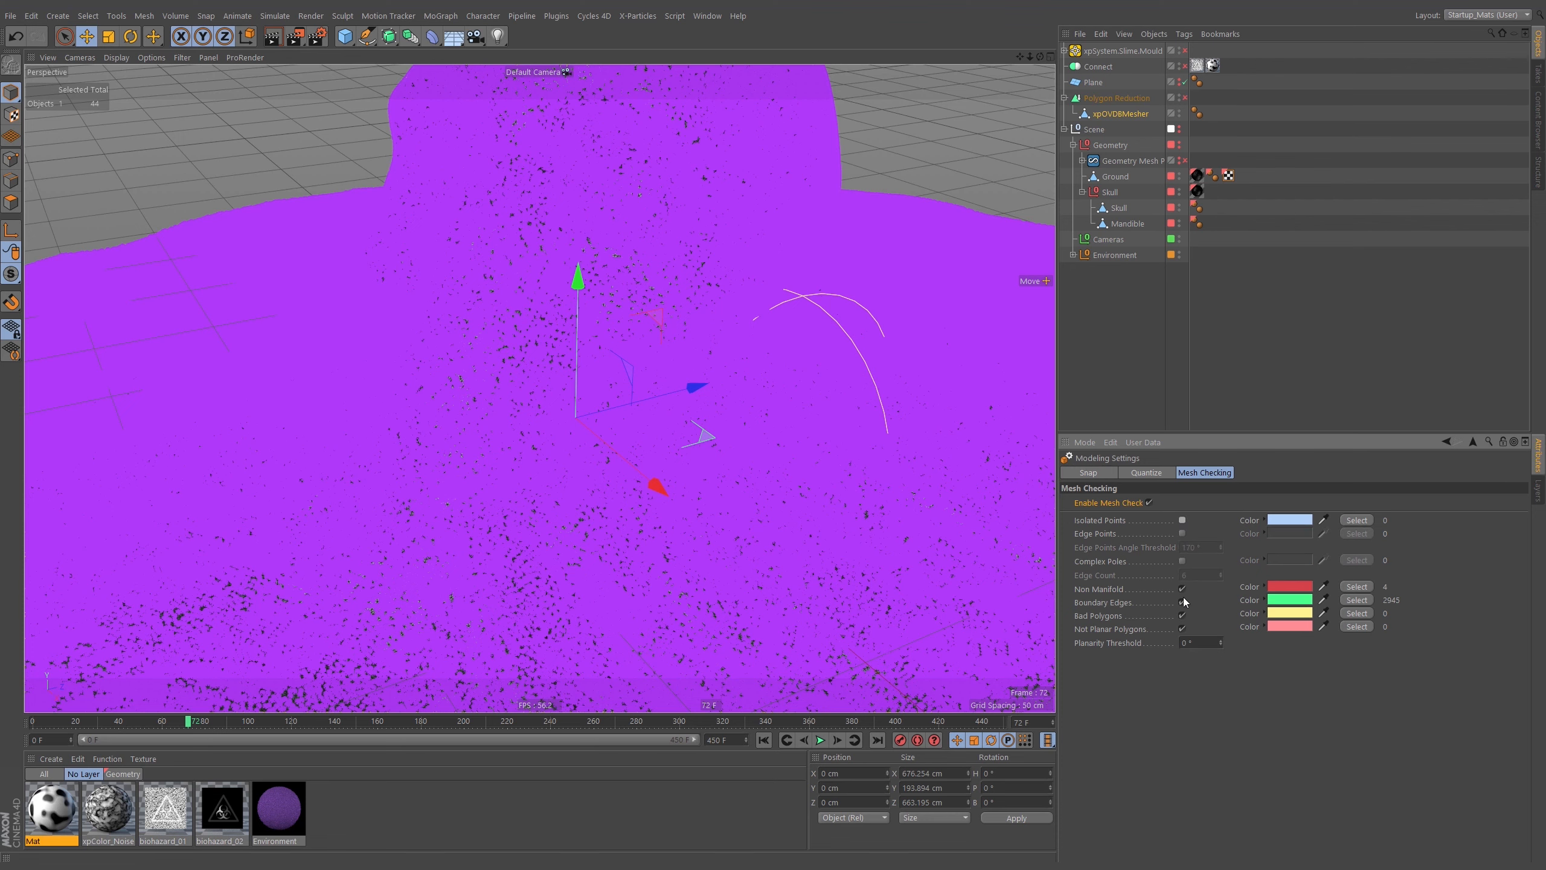
click(1182, 628)
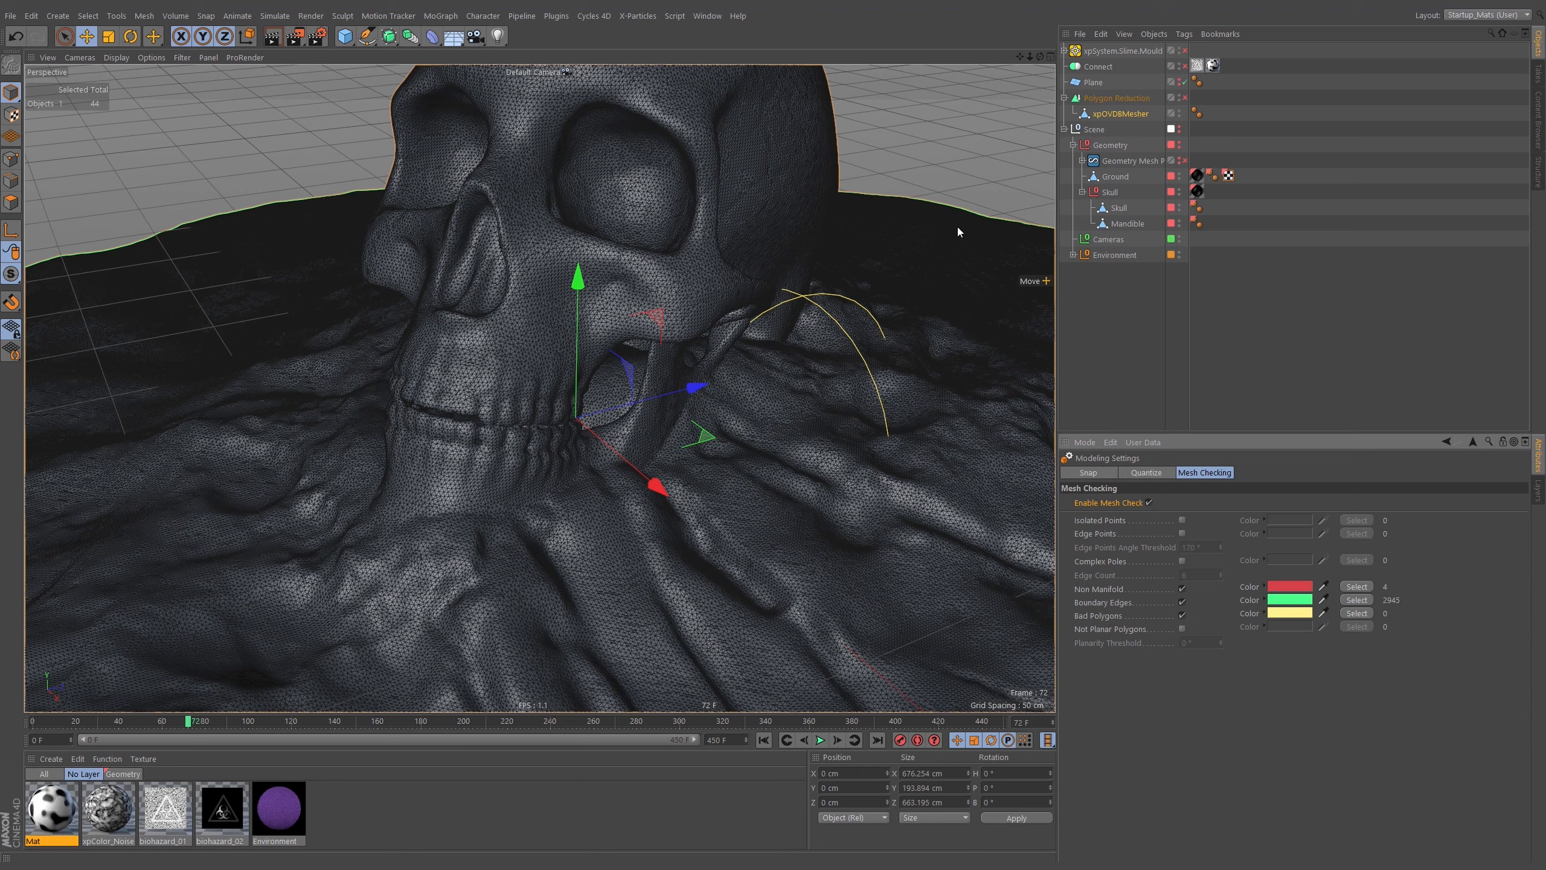
Select the mesh's boundary edges from mesh checking, then turn off the Boundary Edges check
click(1357, 599)
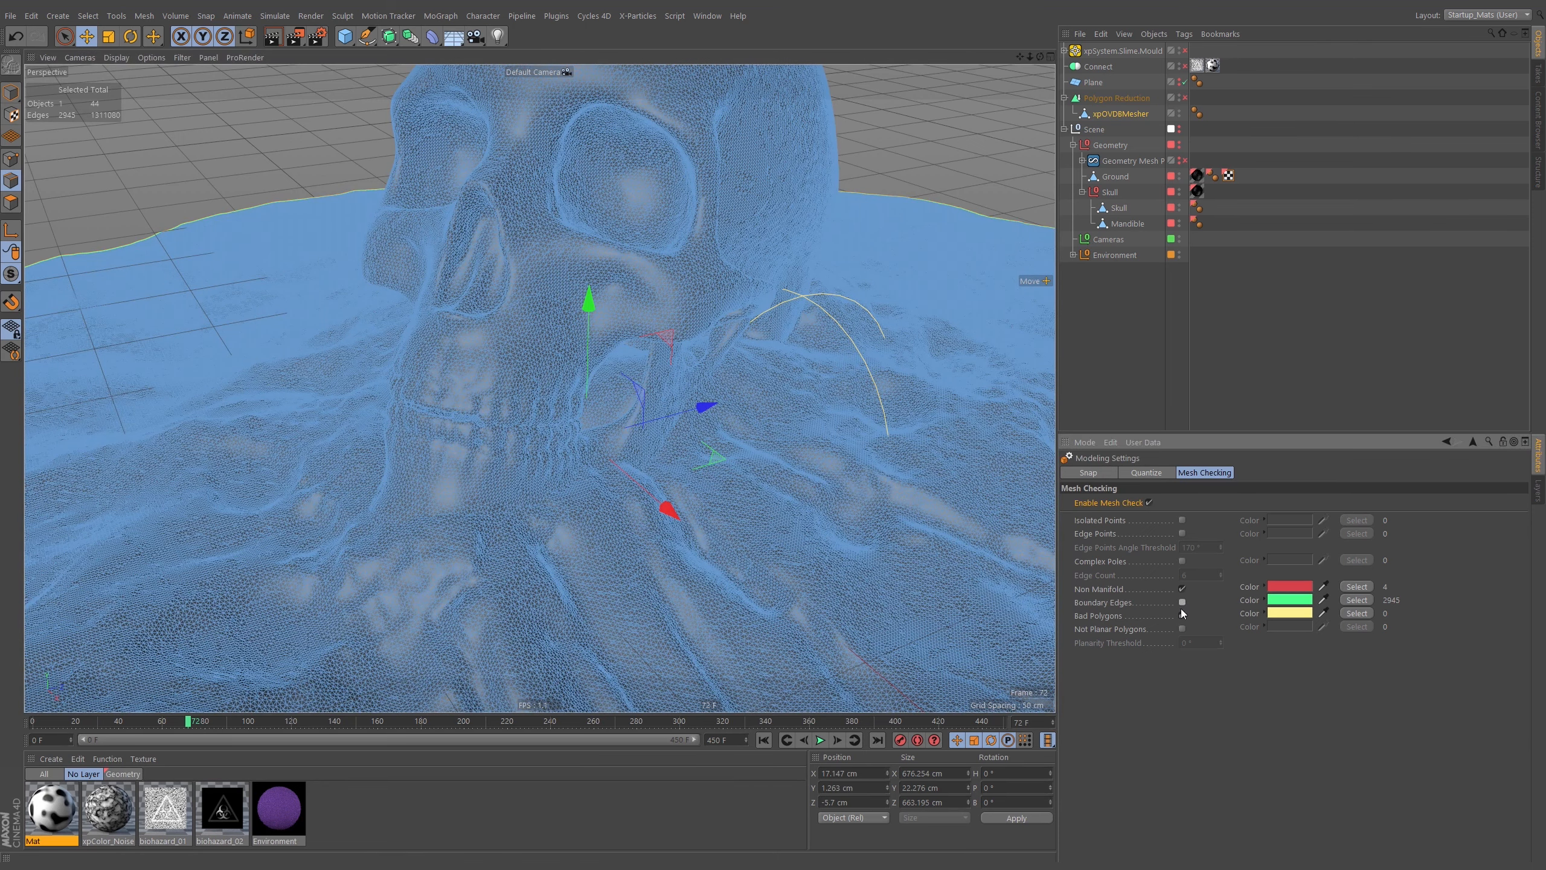
click(1181, 602)
click(1140, 589)
click(1136, 591)
Select the mesh's non-manifold edges from mesh checking and switch the viewport shading to Lines to expose them
click(1357, 587)
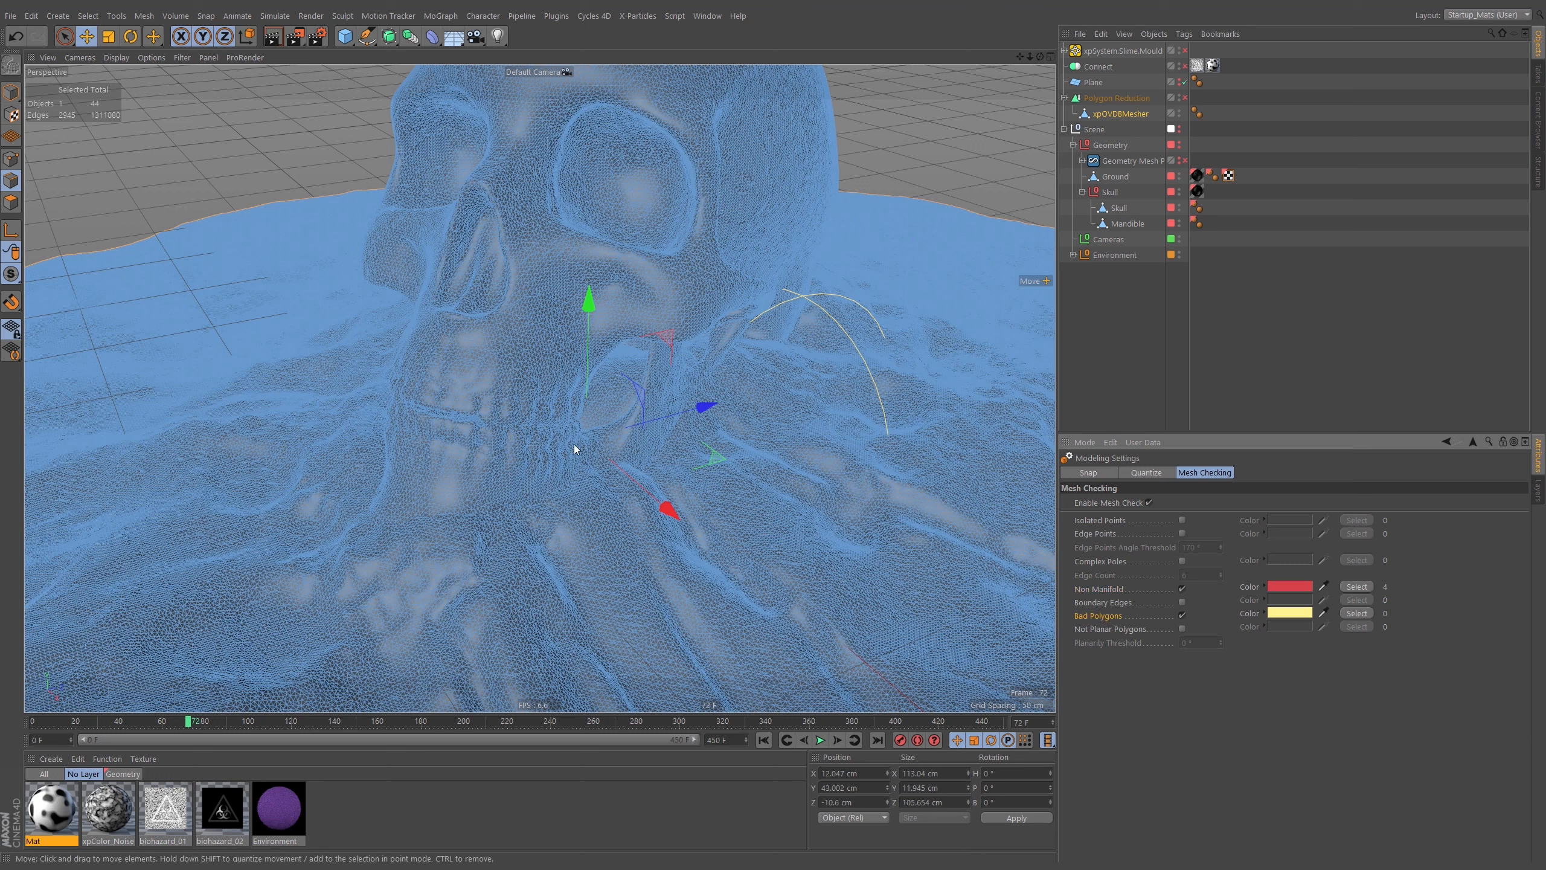
alt+right_drag(597, 441, 599, 434)
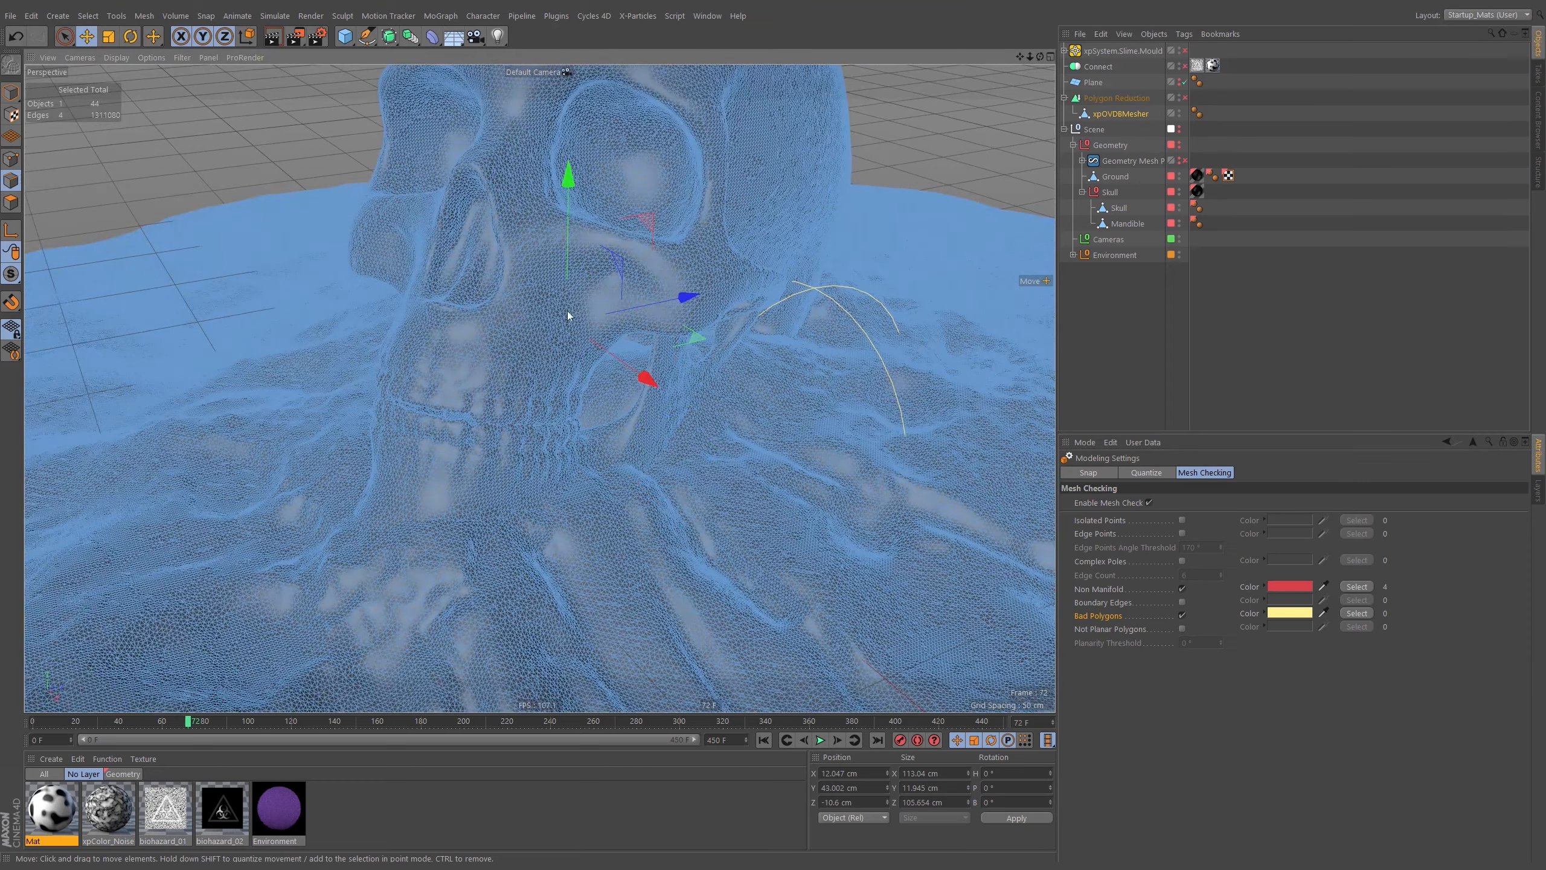
alt+right_drag(567, 311, 593, 345)
click(1364, 586)
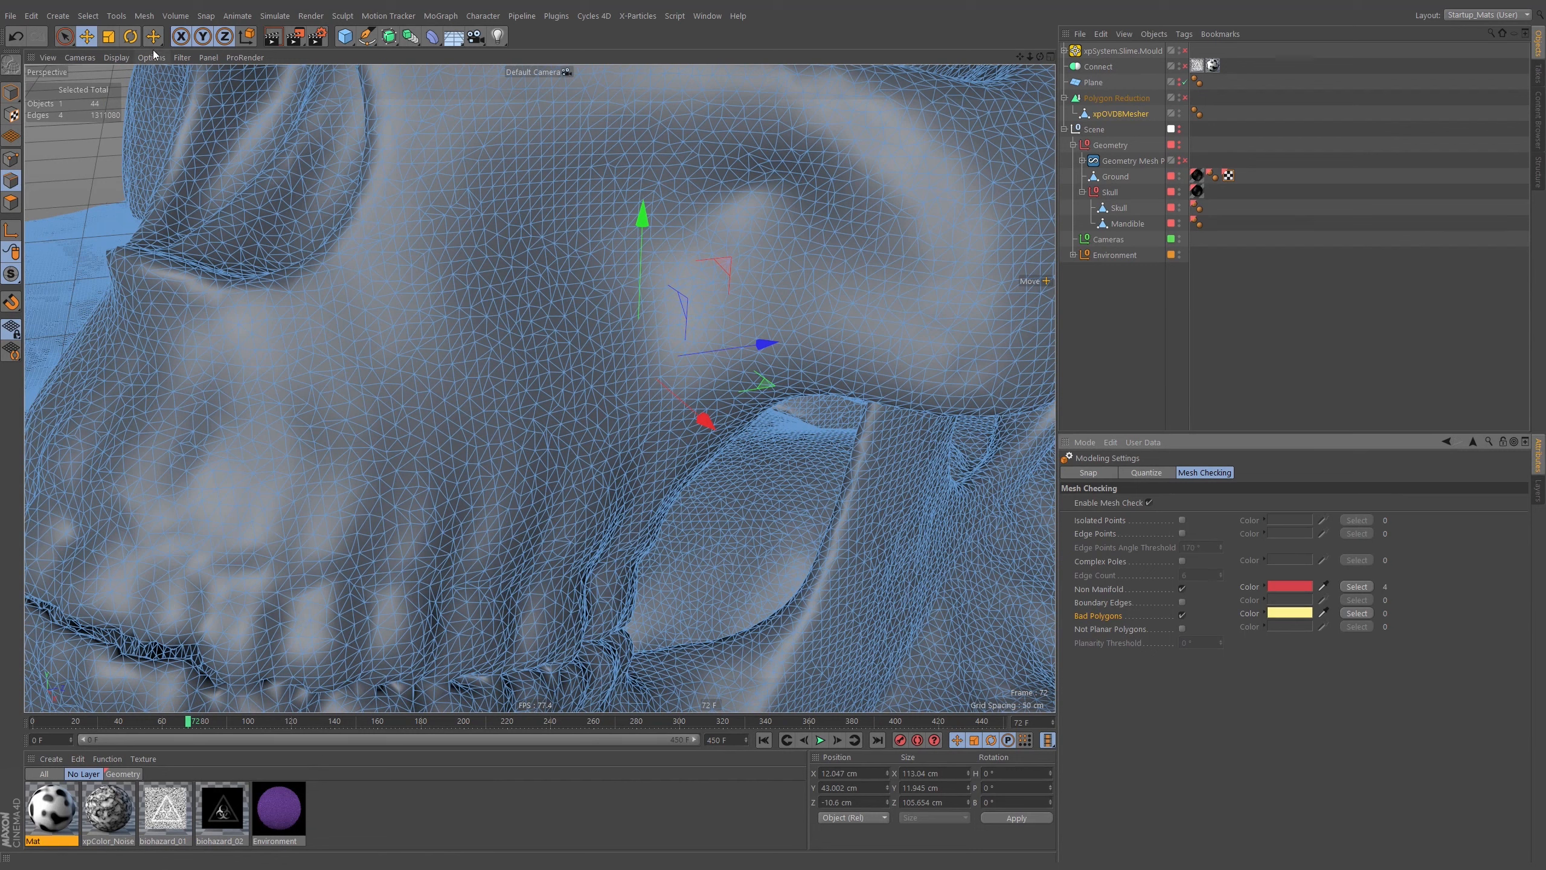
click(115, 57)
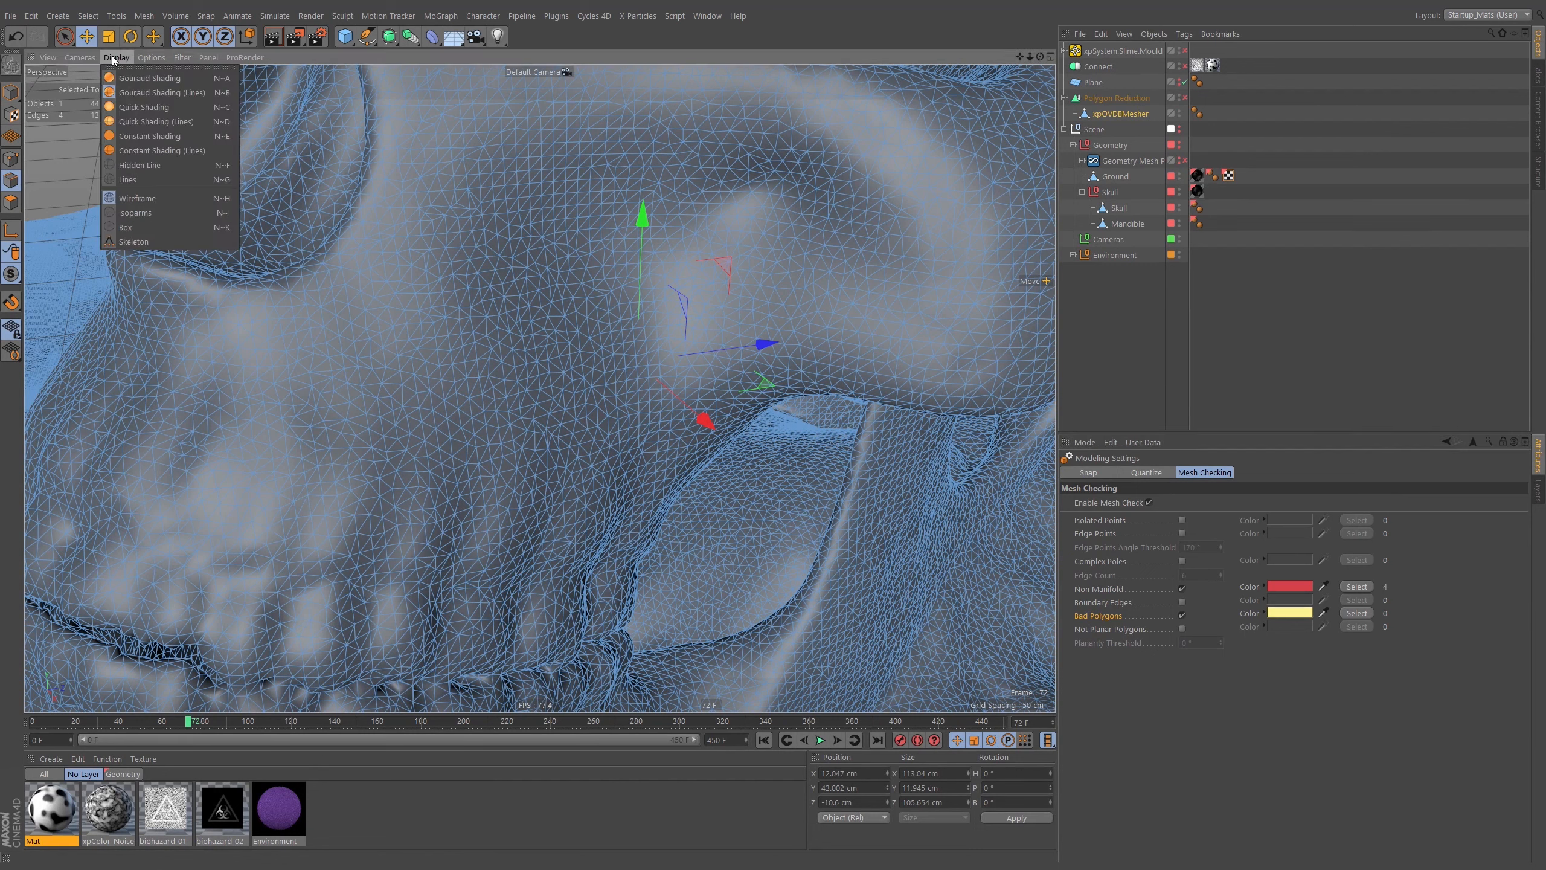
click(134, 178)
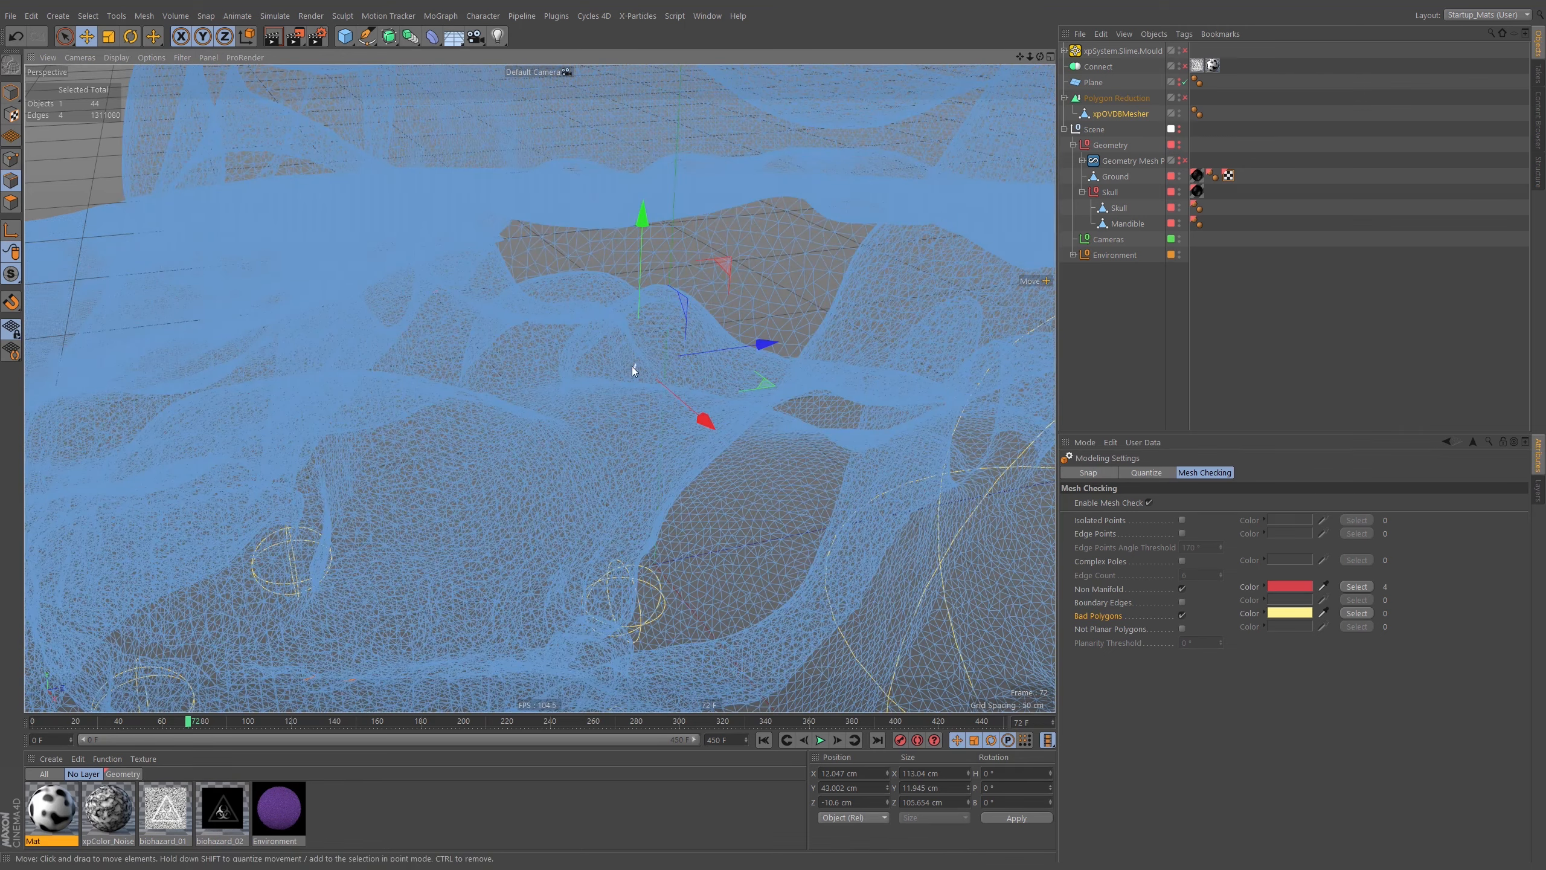
mouse_move(628, 351)
alt+right_down()
mouse_move(935, 277)
mouse_move(626, 384)
alt+right_up()
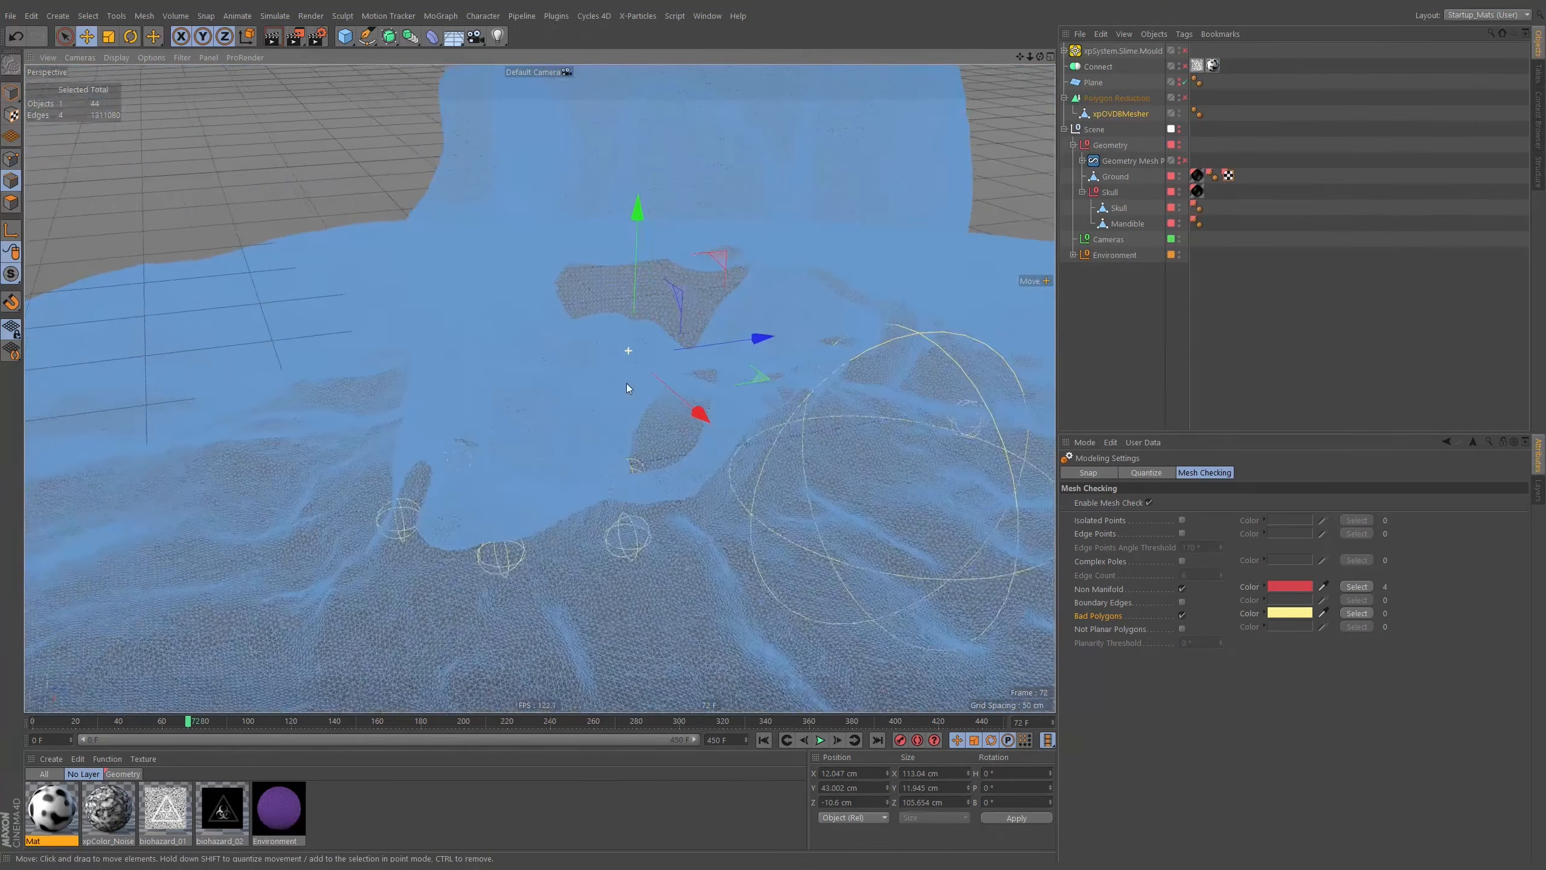
alt+drag(627, 388, 761, 307)
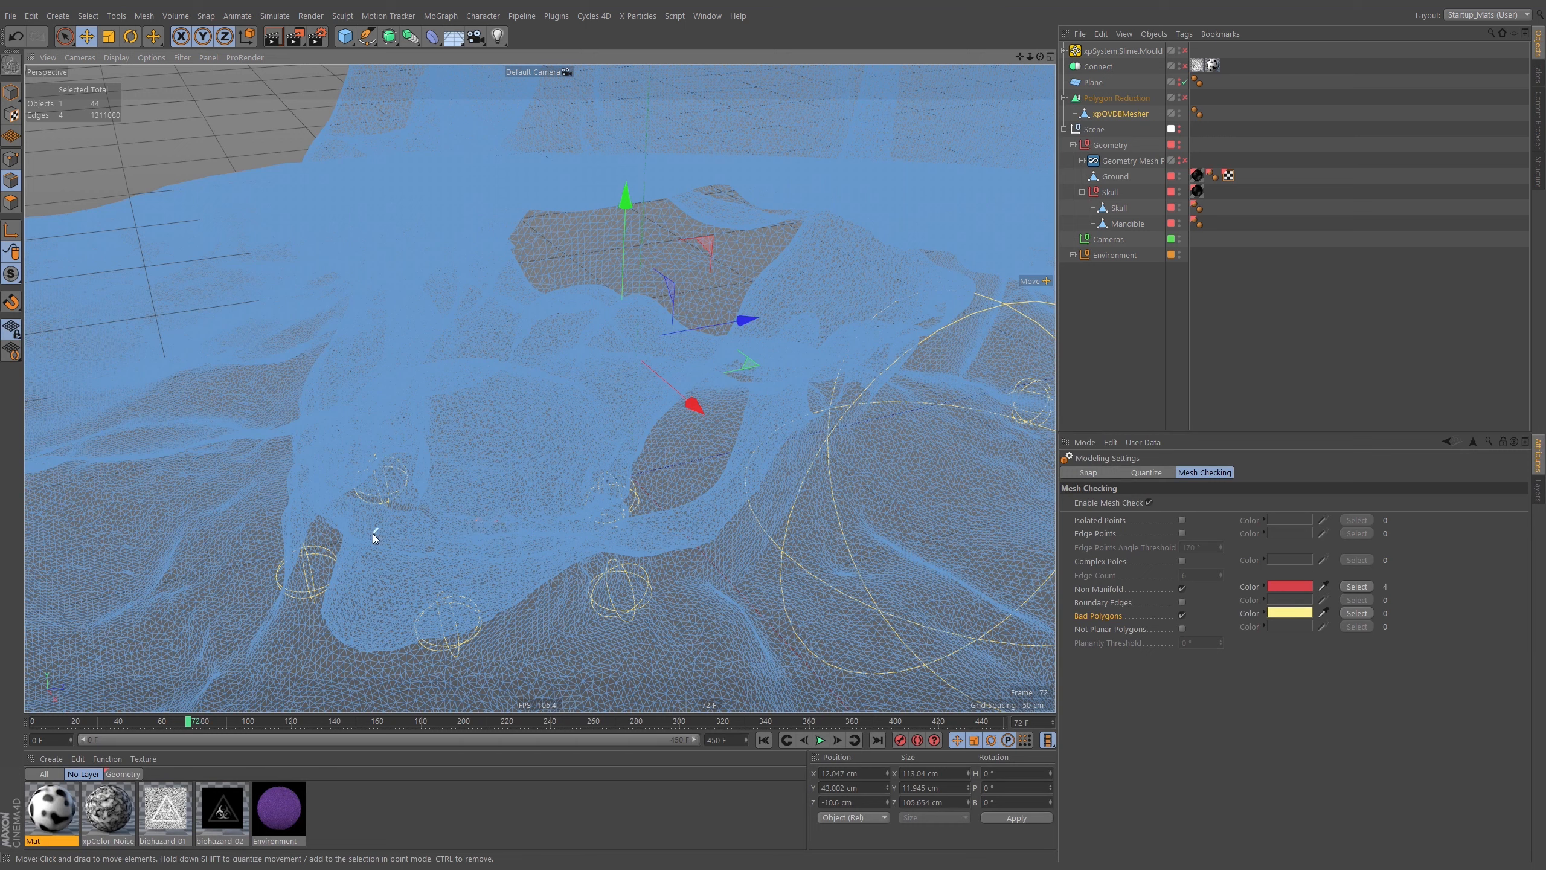
Set the viewport's Select Edge Size to 10 and locate the selected non-manifold edges up close
key(shift+v)
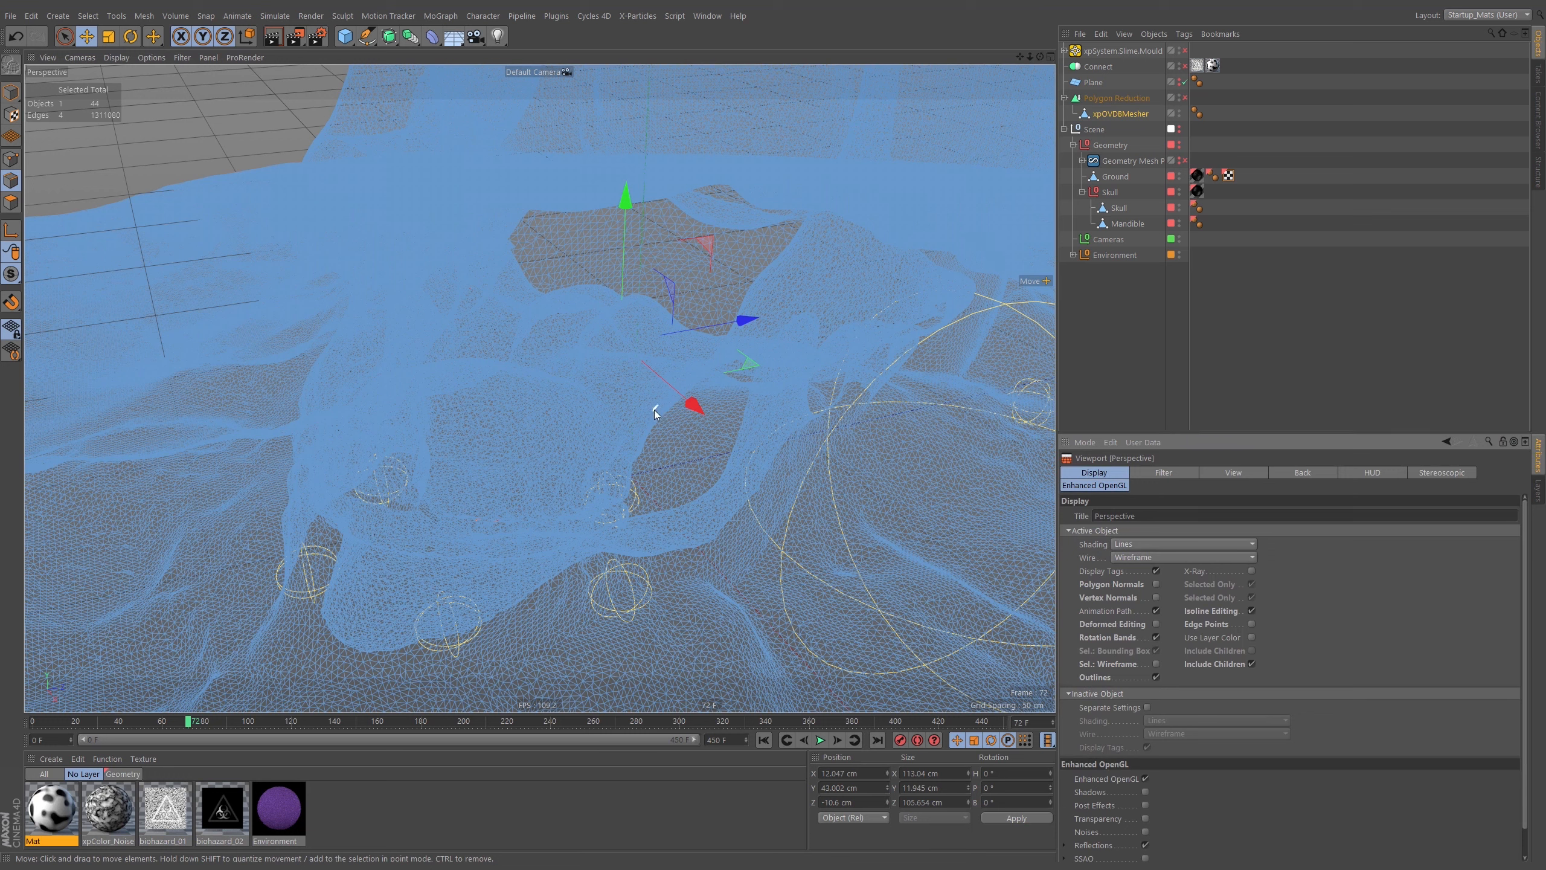
click(1234, 472)
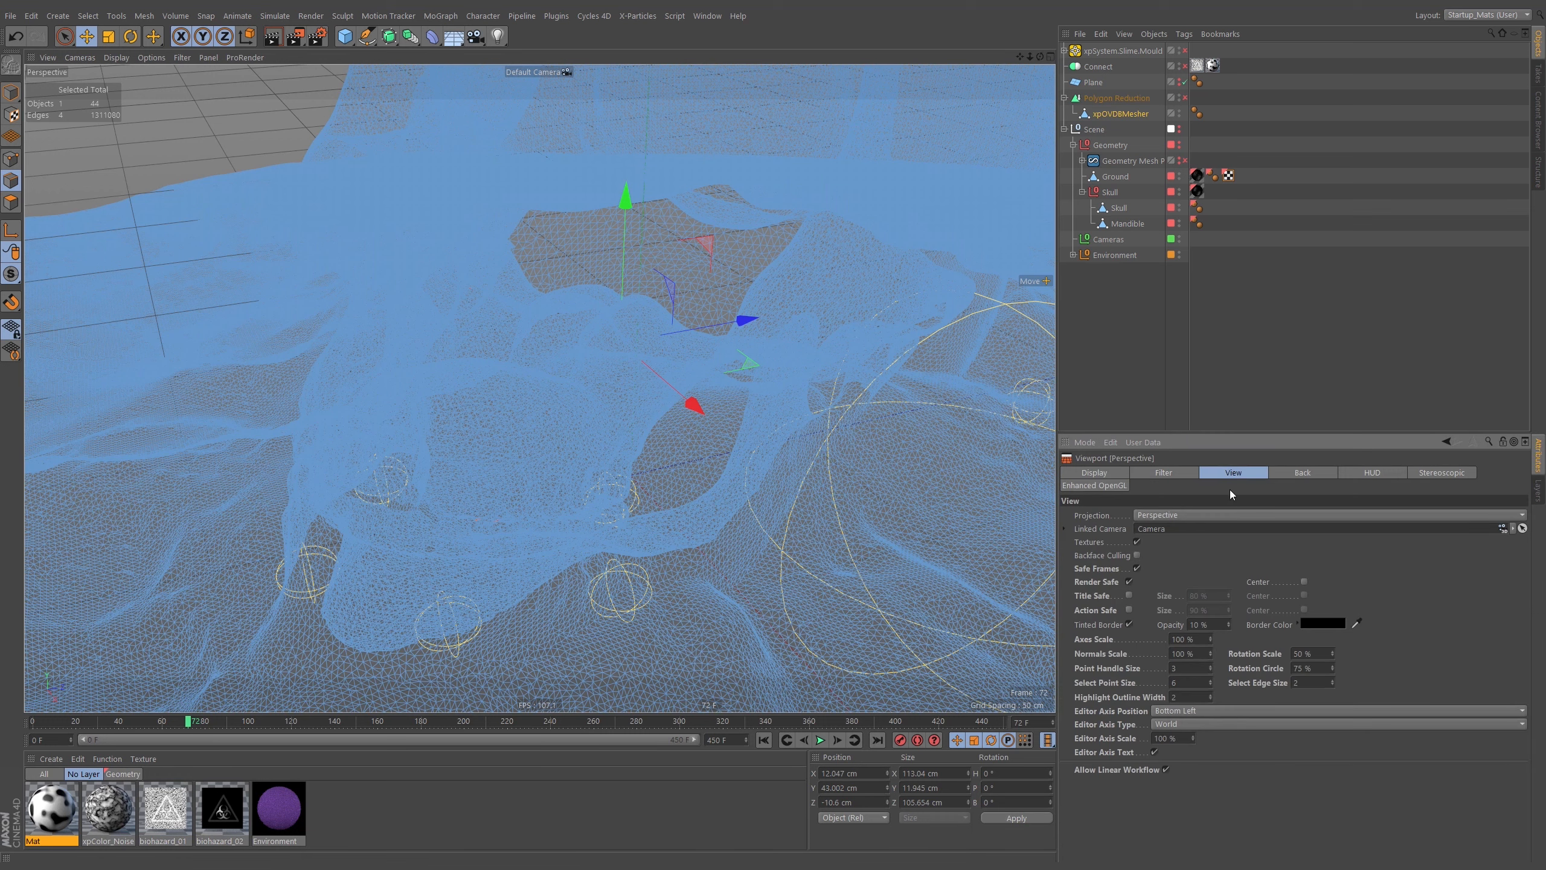
click(1305, 683)
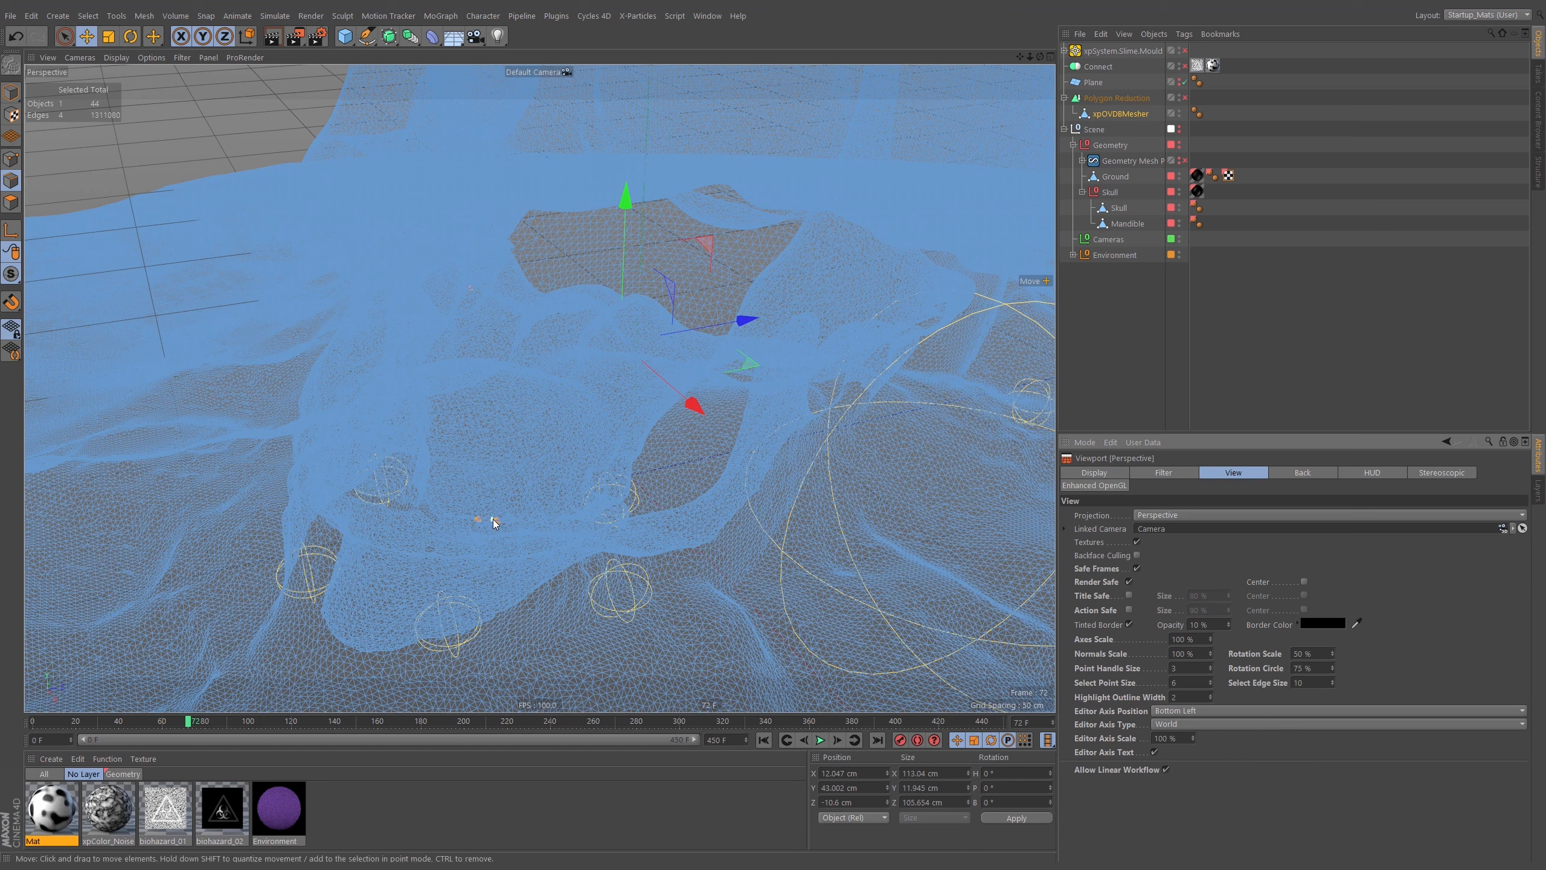
right_click(1282, 683)
click(1314, 704)
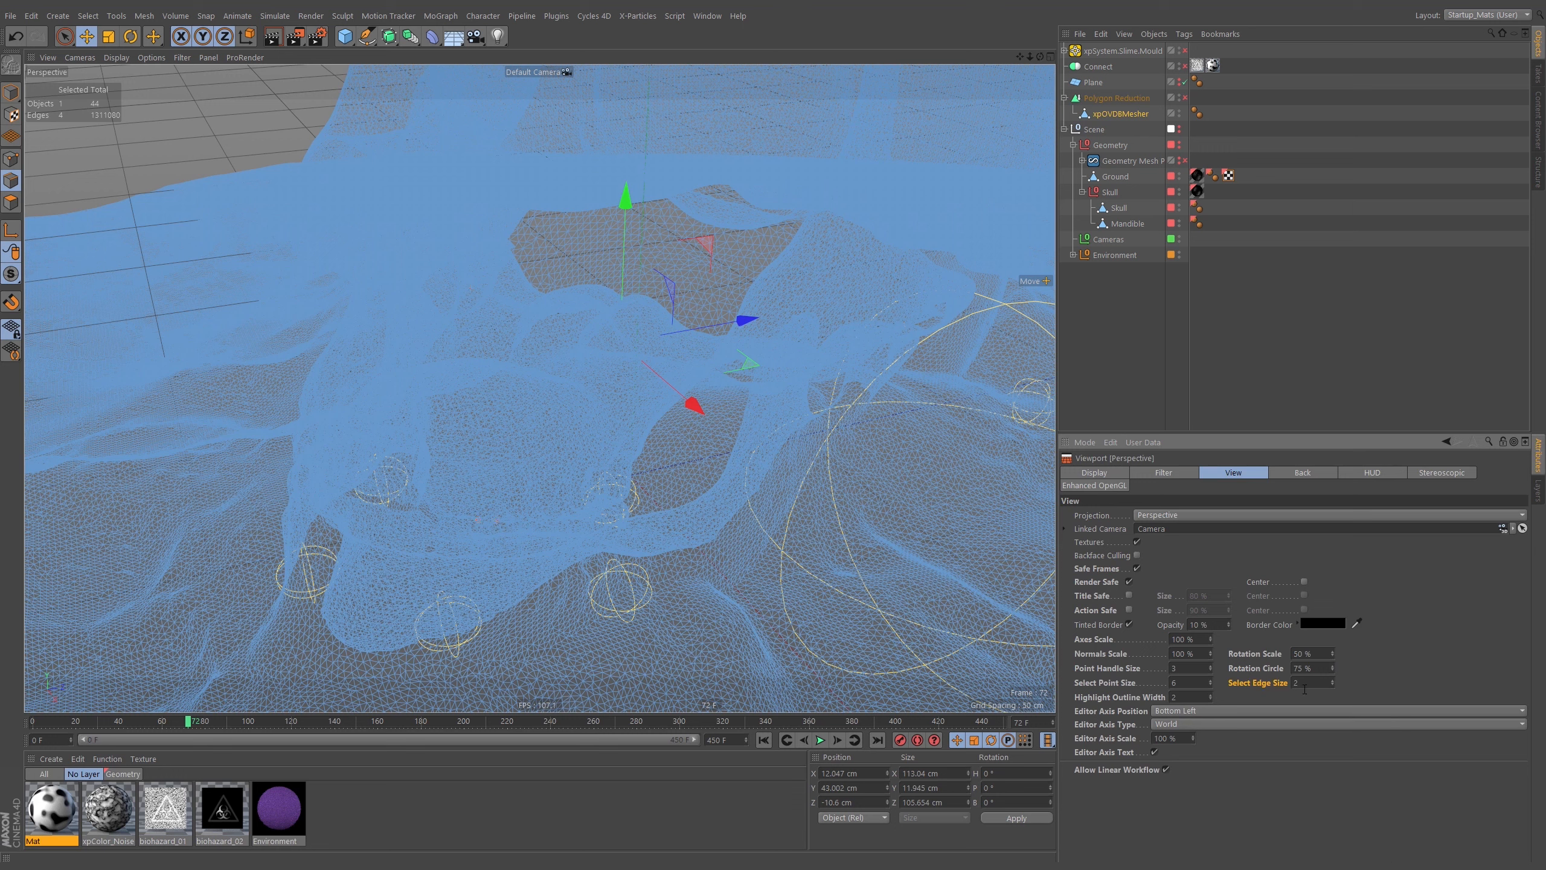
text(100)
click(1321, 682)
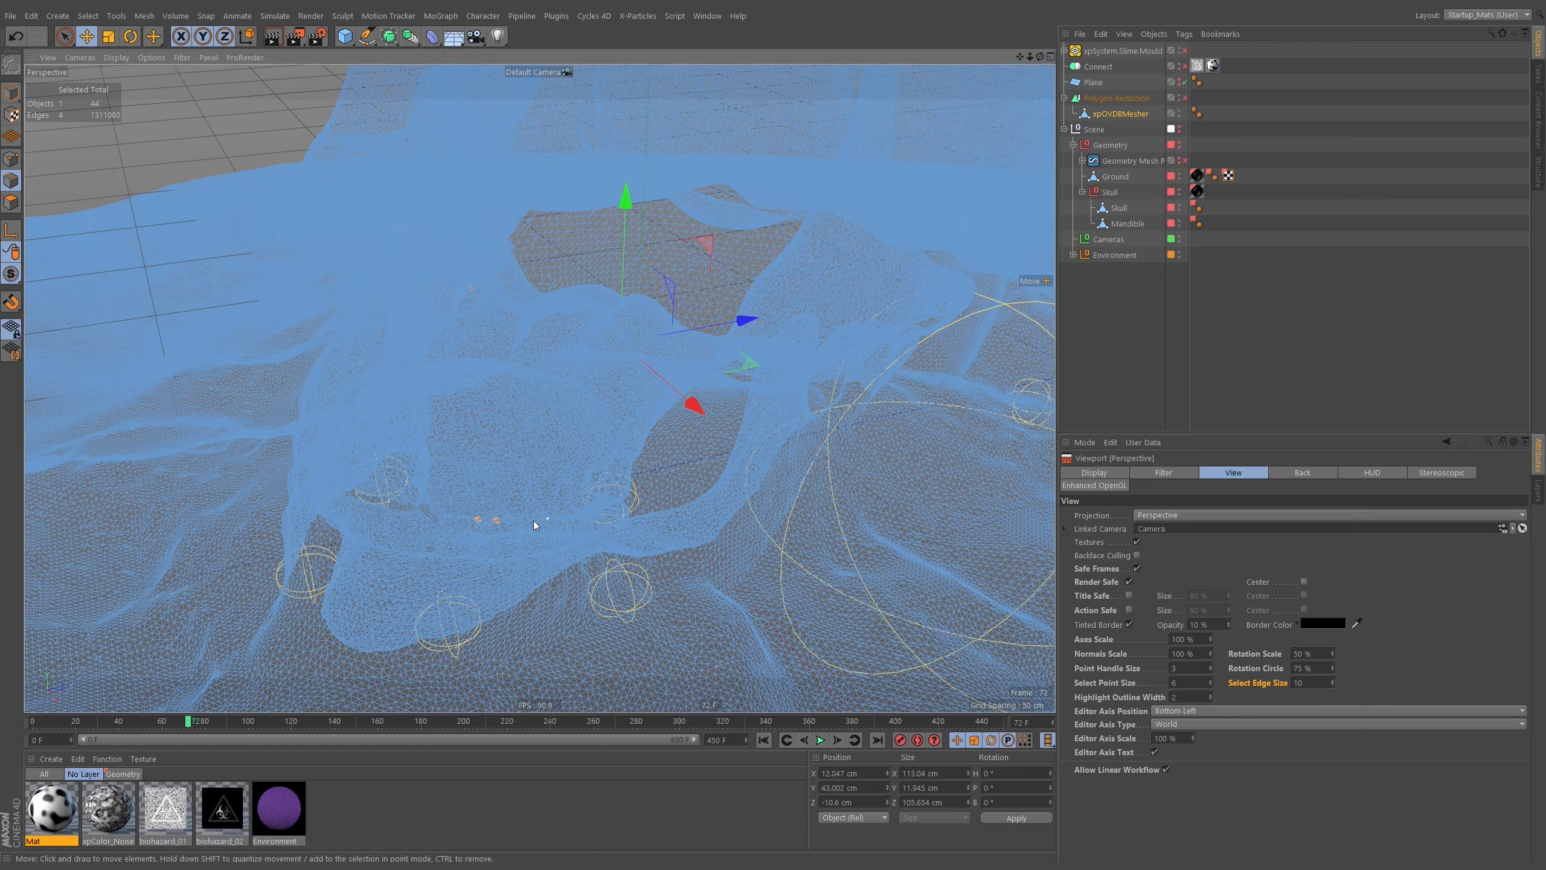
alt+right_drag(534, 520, 578, 496)
mouse_move(494, 526)
alt+mouse_down()
mouse_move(494, 506)
mouse_move(475, 505)
alt+mouse_up()
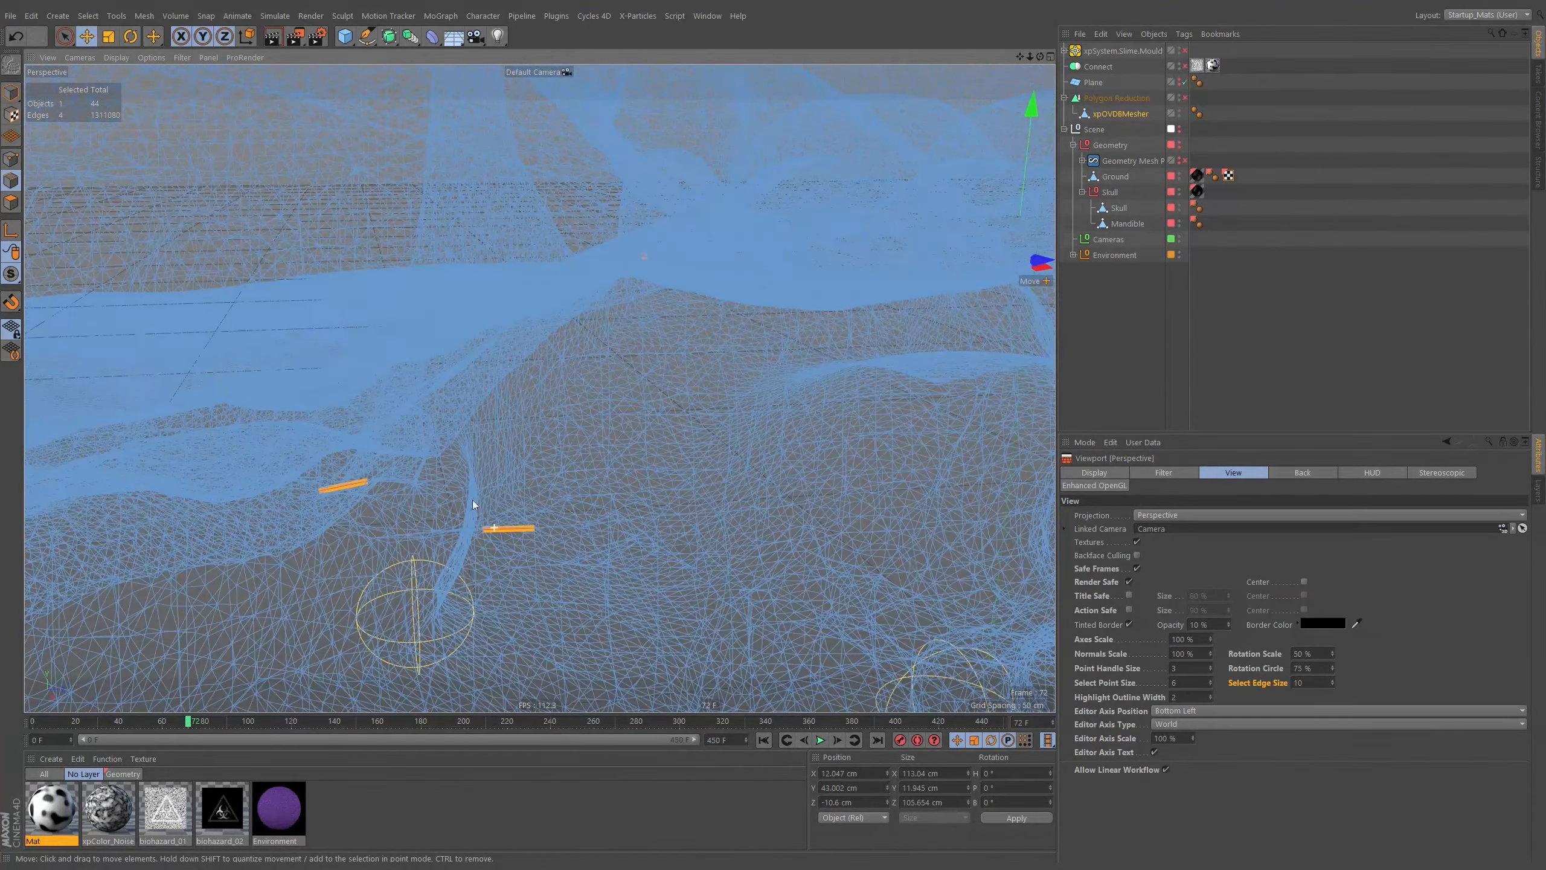
Set the Select Edge Size back to 2 and switch the viewport shading to Hidden Line around the problem edges
double_click(1310, 682)
text(2)
key(Return)
mouse_move(601, 504)
alt+mouse_down()
mouse_move(687, 525)
mouse_move(729, 492)
alt+mouse_up()
key(n)
key(f)
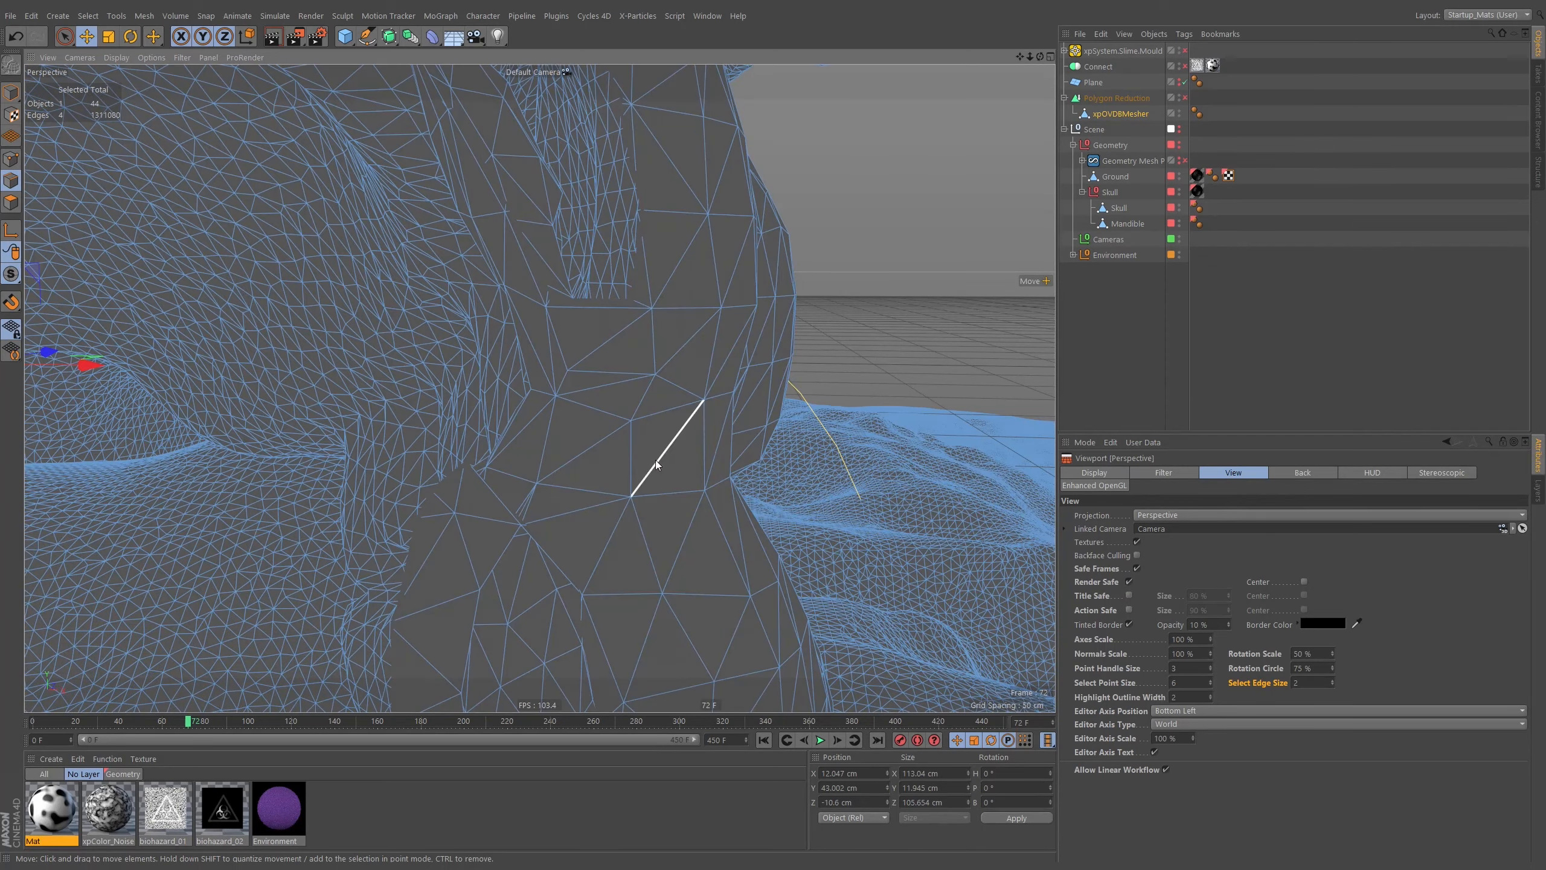
alt+drag(654, 459, 686, 418)
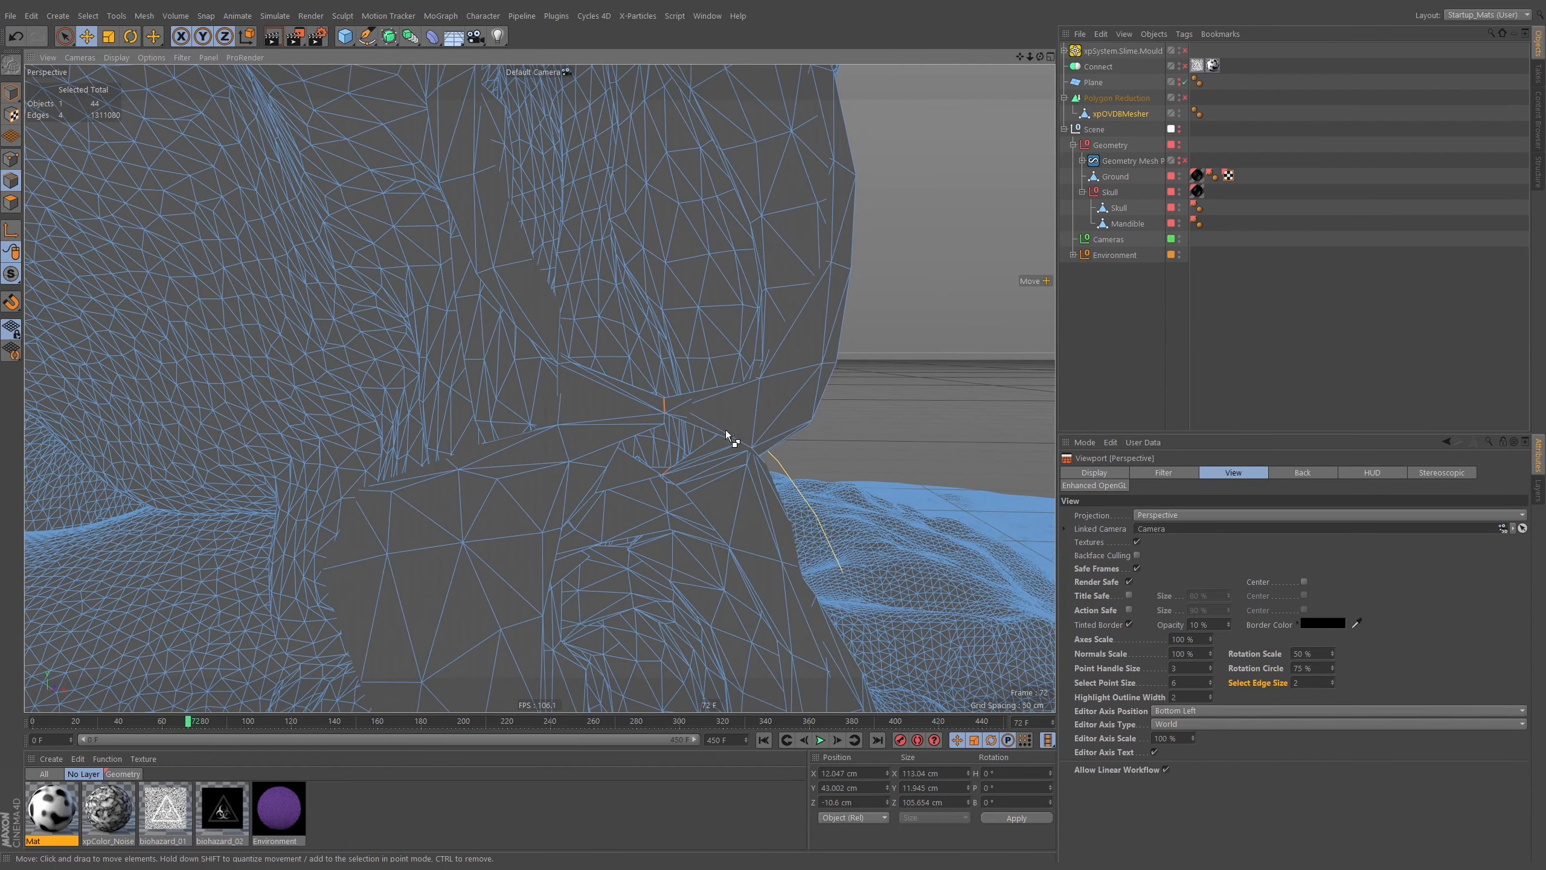
Set the project's View Clipping to Small for a close view of the non-manifold edge
key(ctrl+d)
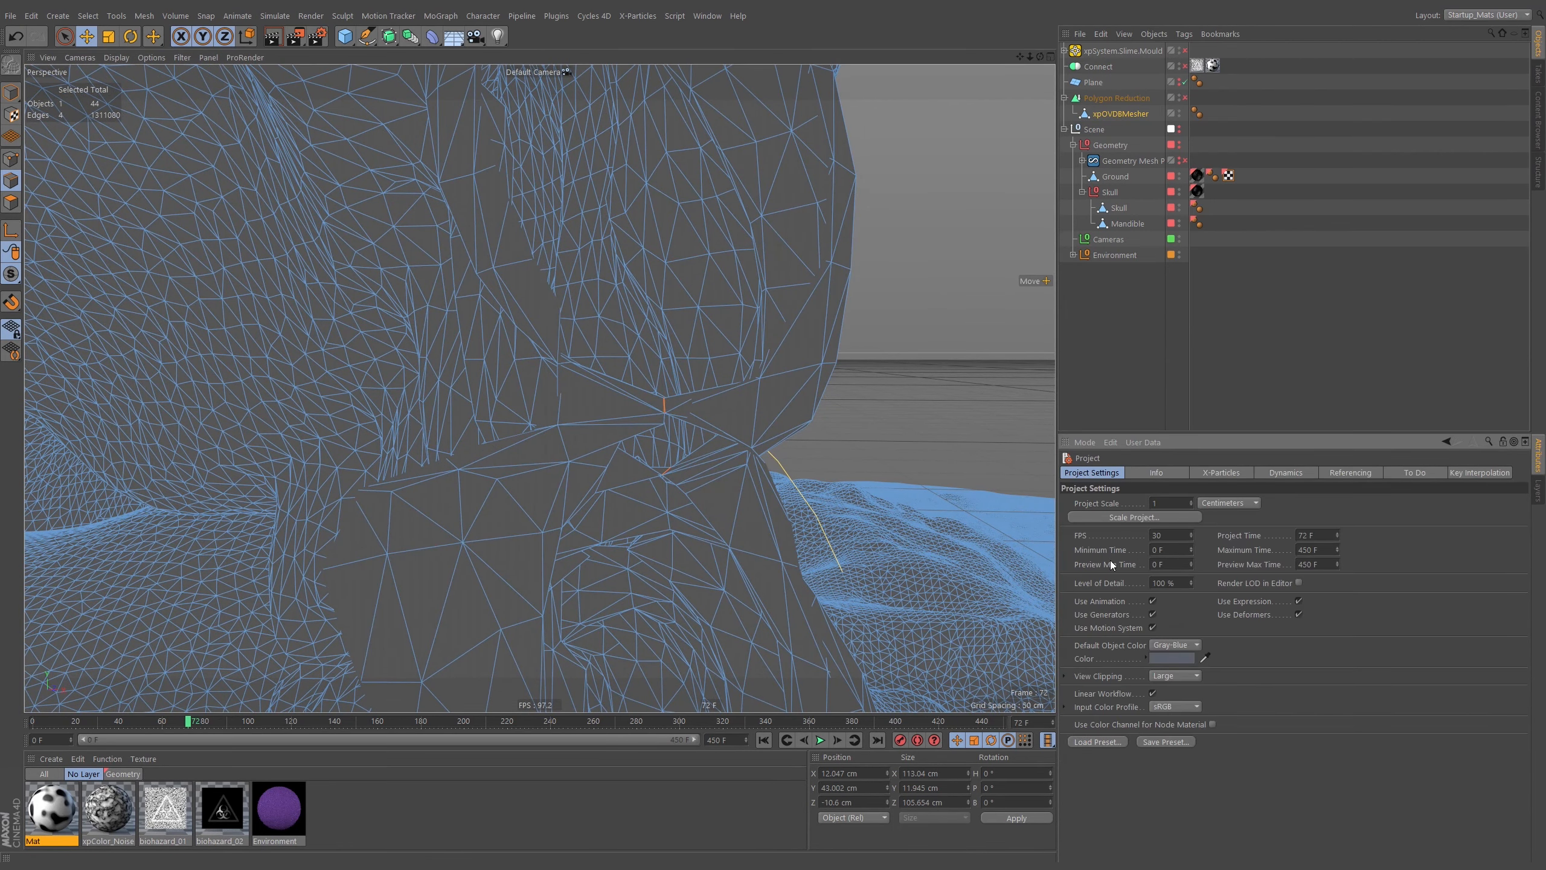
click(1065, 675)
click(1181, 676)
click(1171, 707)
alt+right_drag(663, 442, 887, 402)
alt+right_drag(655, 367, 693, 370)
alt+drag(686, 389, 659, 343)
Reselect the non-manifold edges from mesh checking and delete the problem edges where the mesh folds meet
click(10, 202)
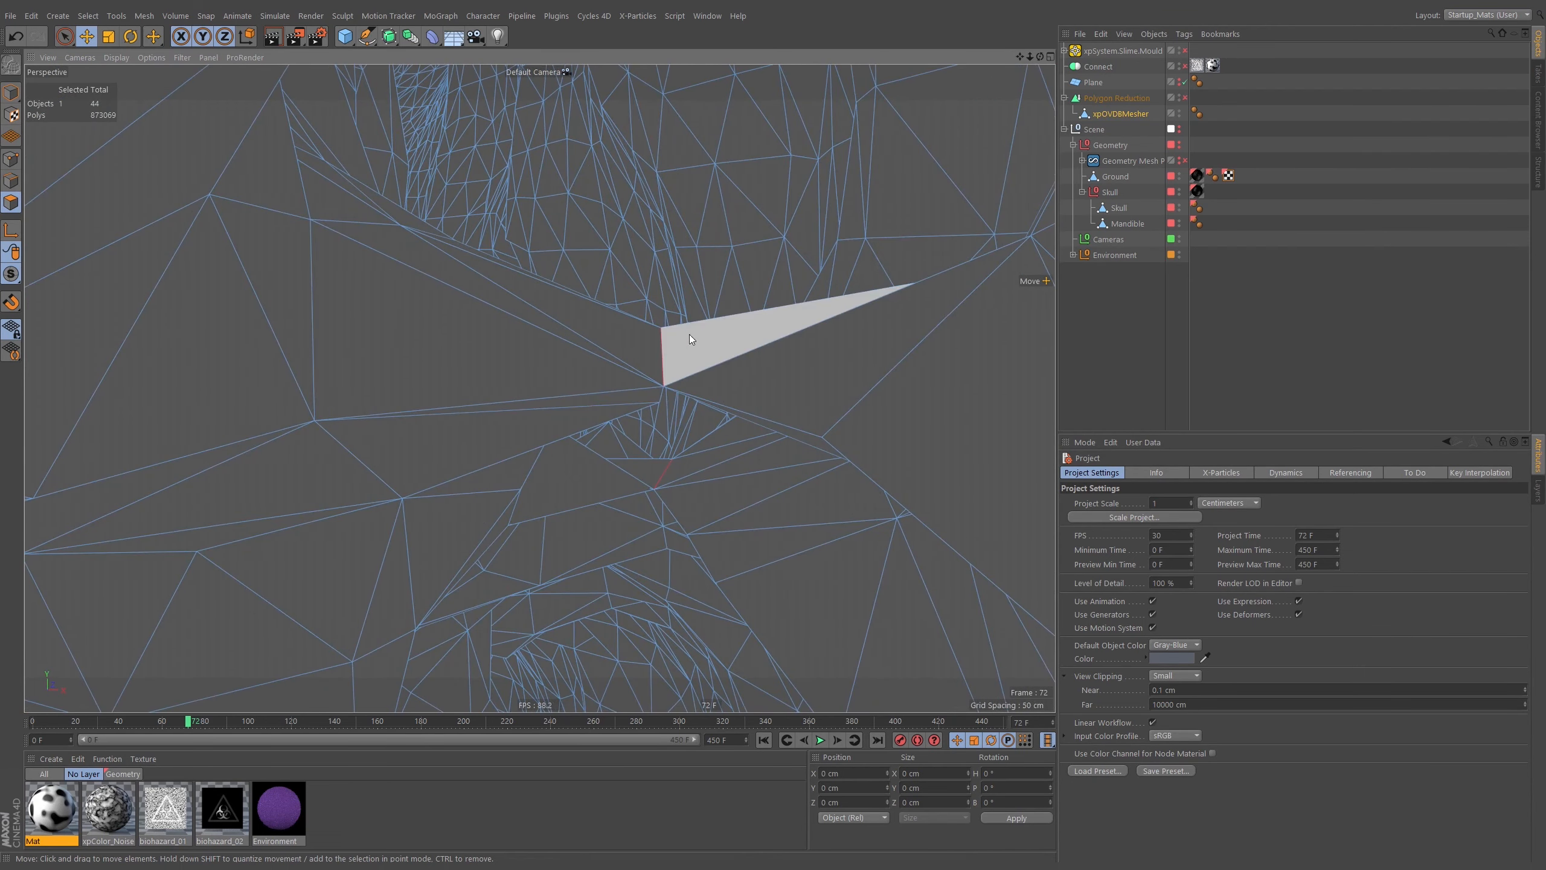
key(shift+m)
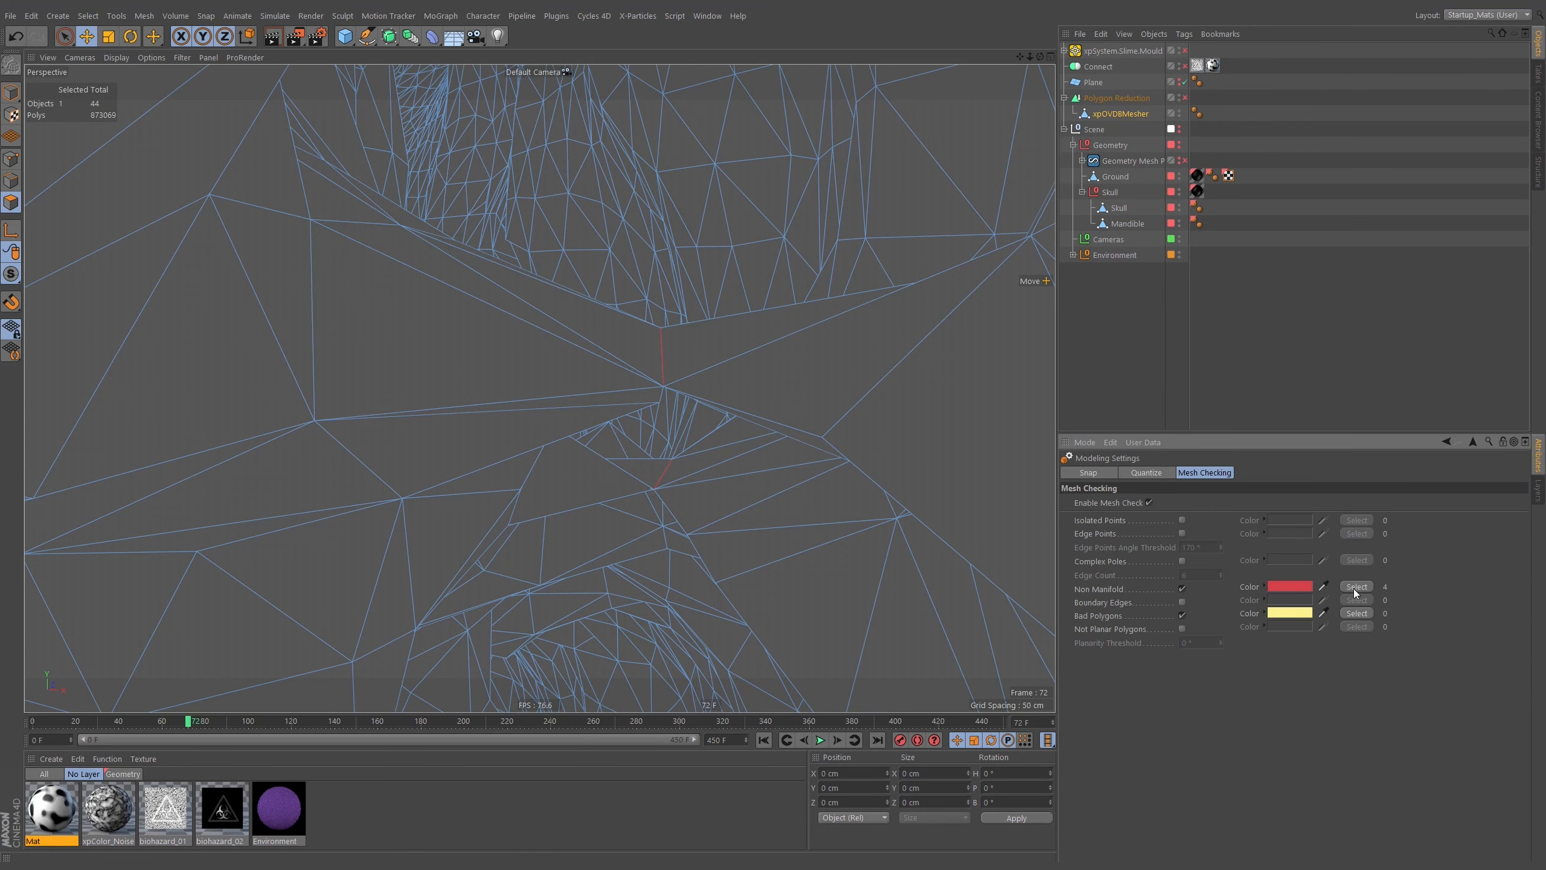
click(735, 343)
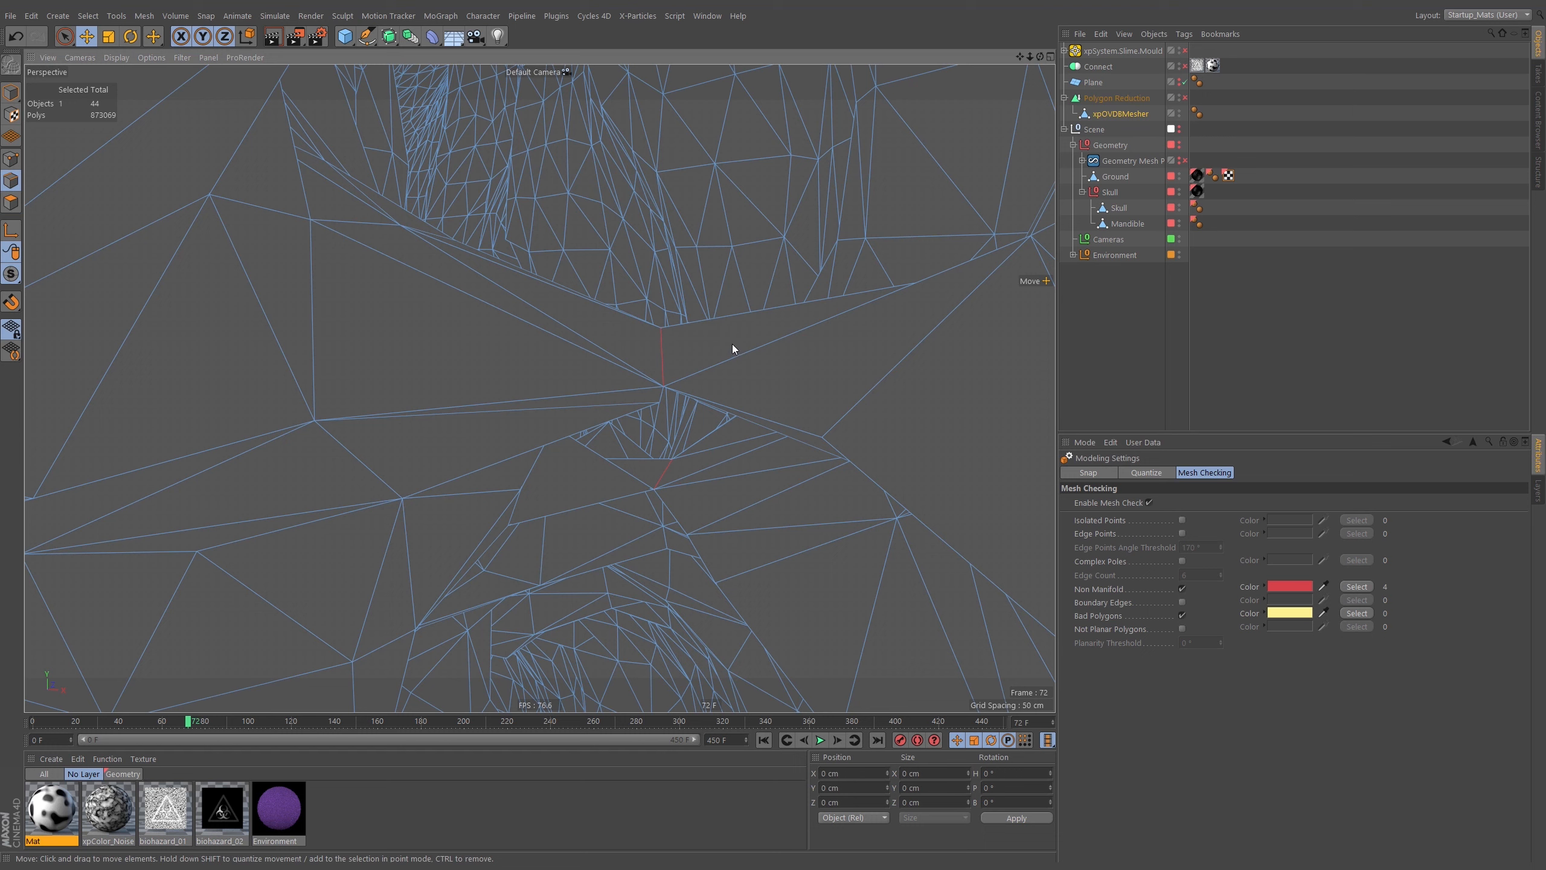
key(ctrl+z)
click(1357, 587)
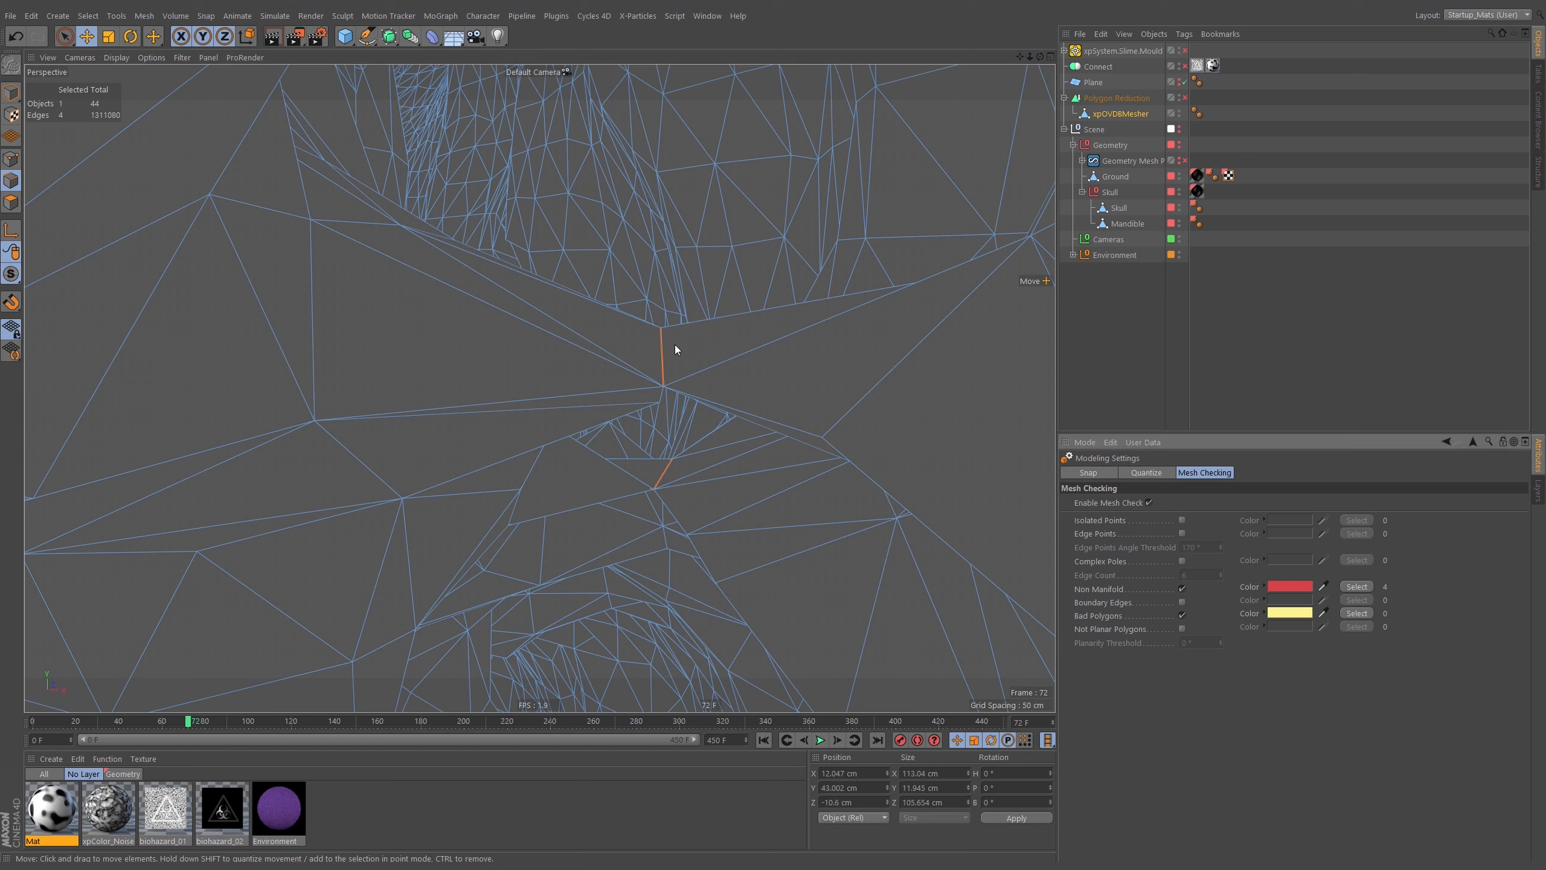
alt+drag(679, 346, 675, 343)
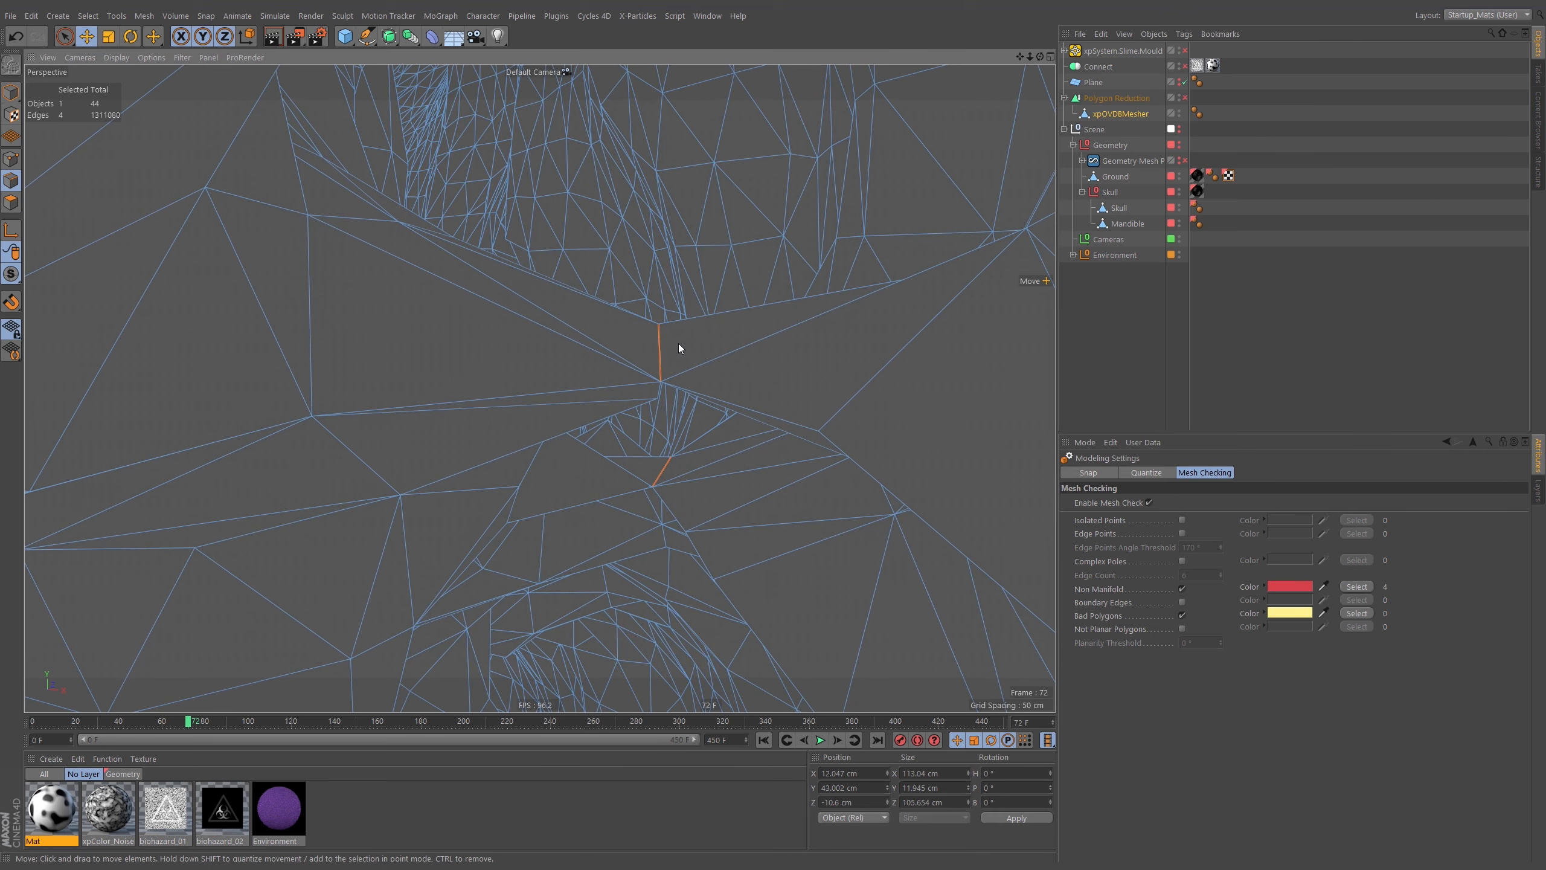
click(679, 356)
alt+drag(675, 356, 690, 295)
alt+drag(649, 291, 647, 297)
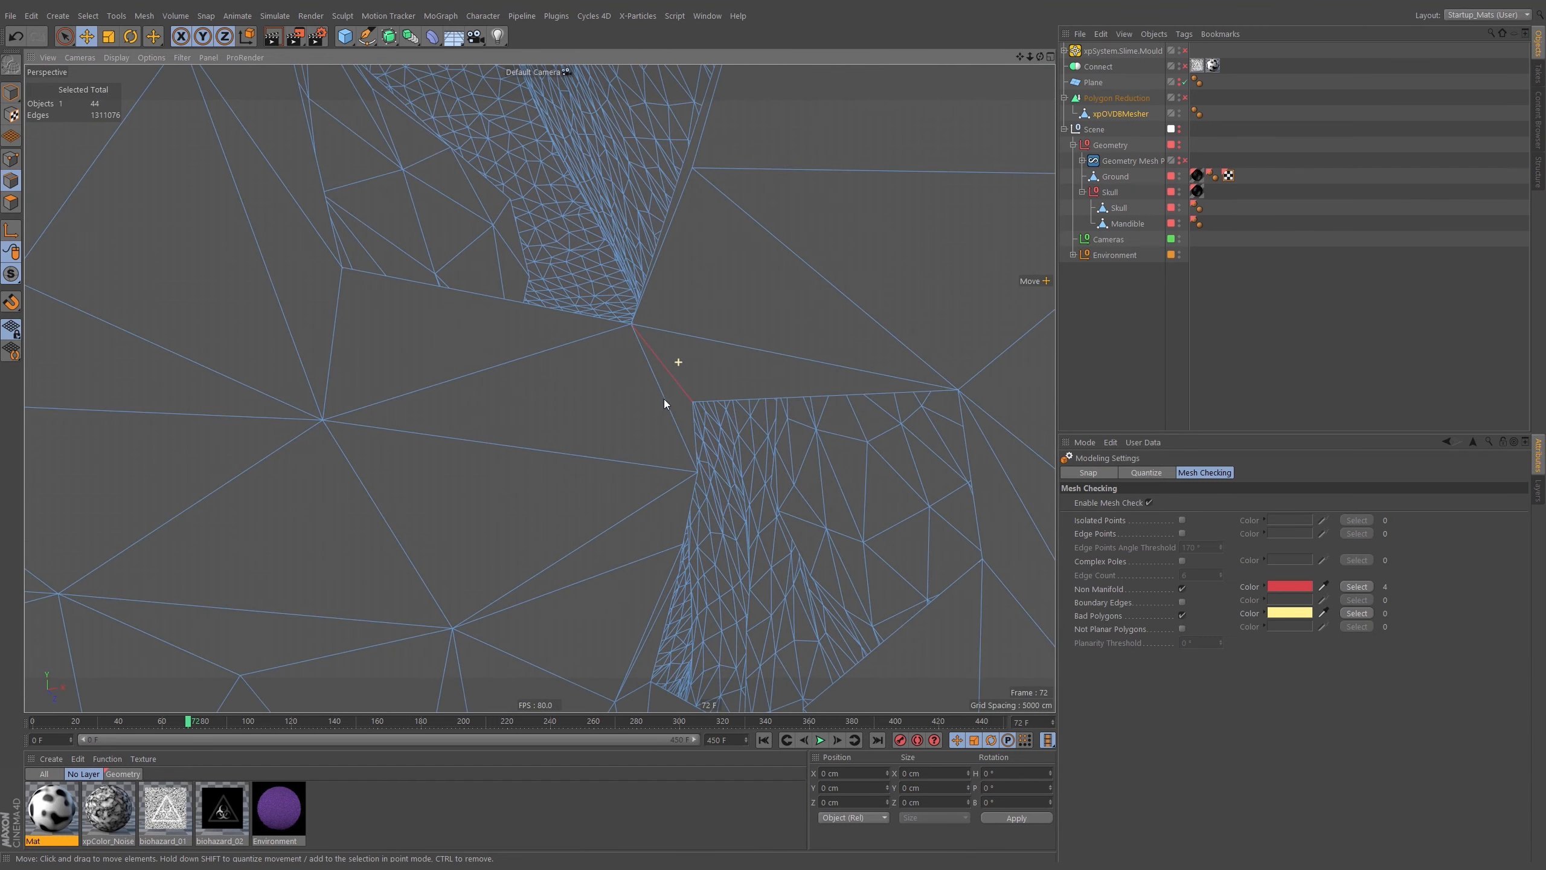
click(684, 385)
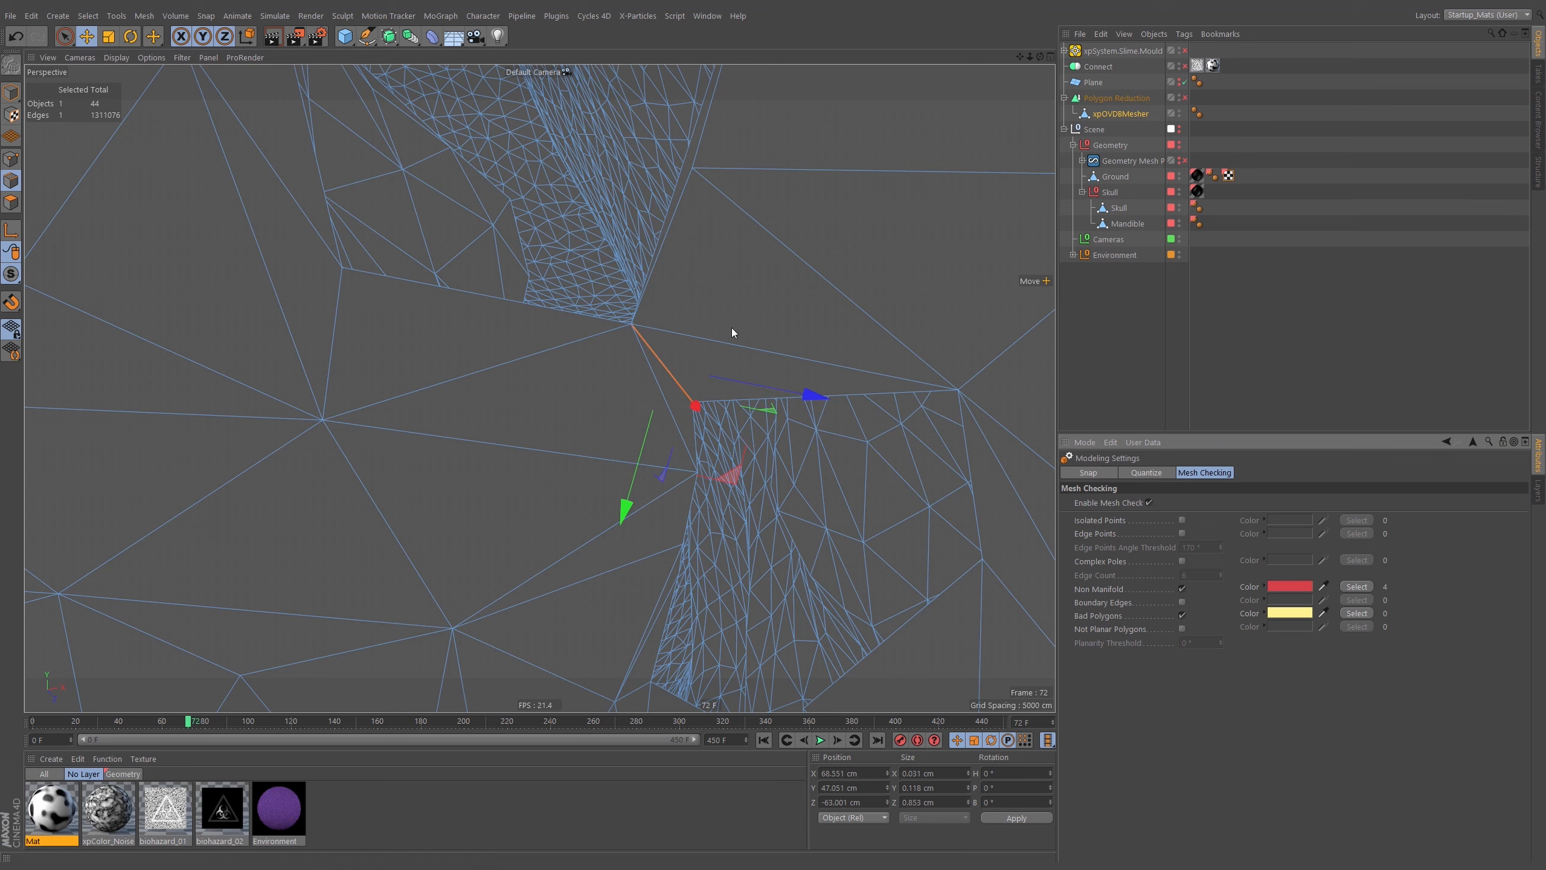
key(Delete)
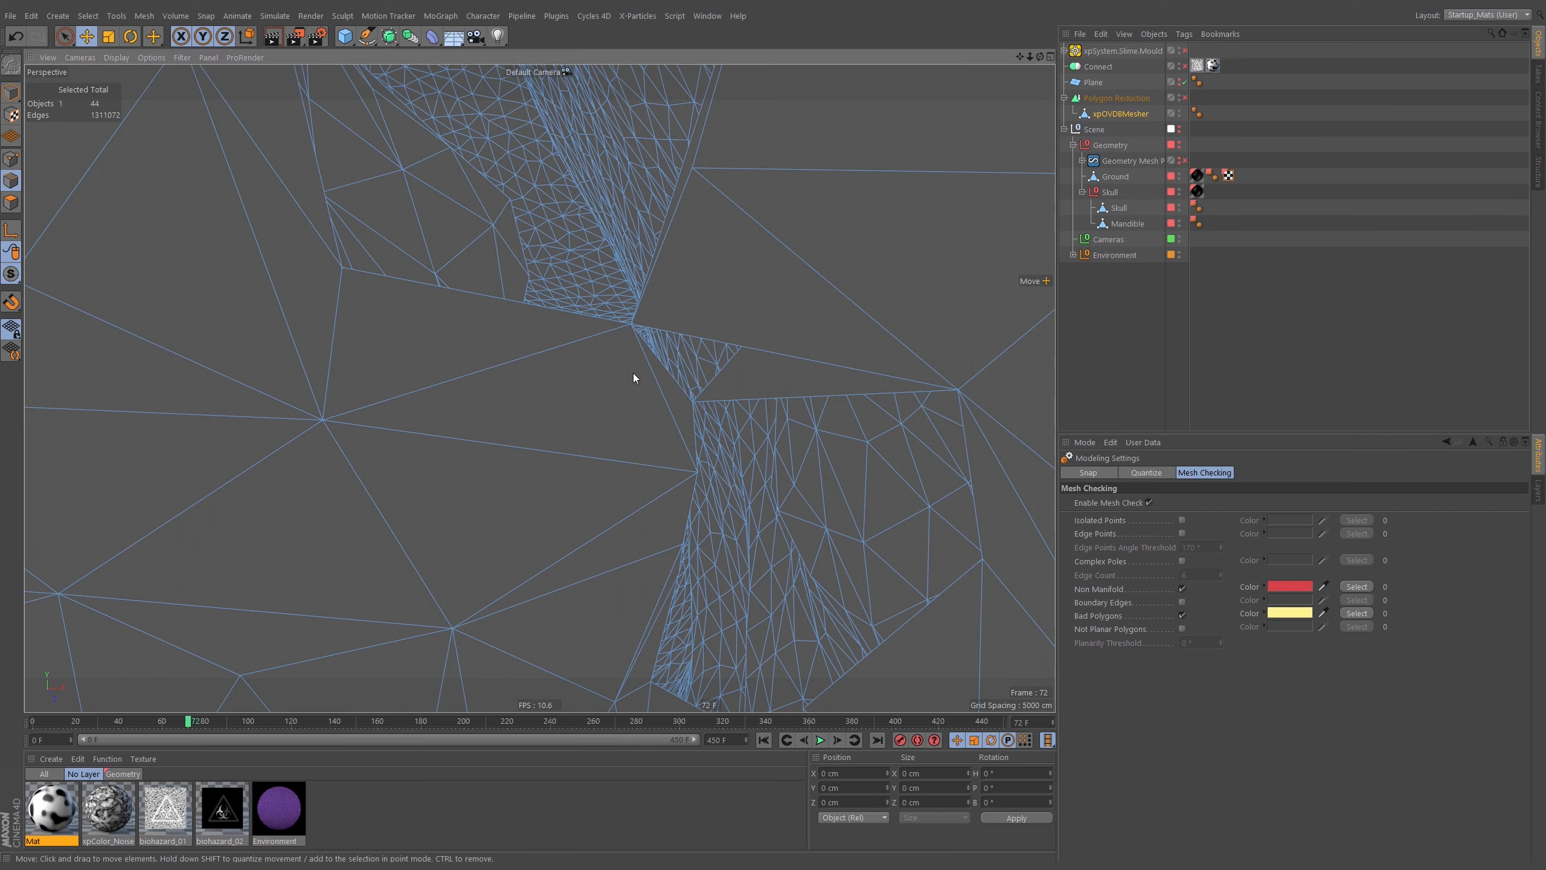
Turn off the Non Manifold and Bad Polygons checks and turn on the Boundary Edges check
mouse_move(626, 407)
alt+mouse_down()
mouse_move(641, 432)
mouse_move(650, 420)
mouse_move(601, 423)
mouse_move(618, 466)
alt+mouse_up()
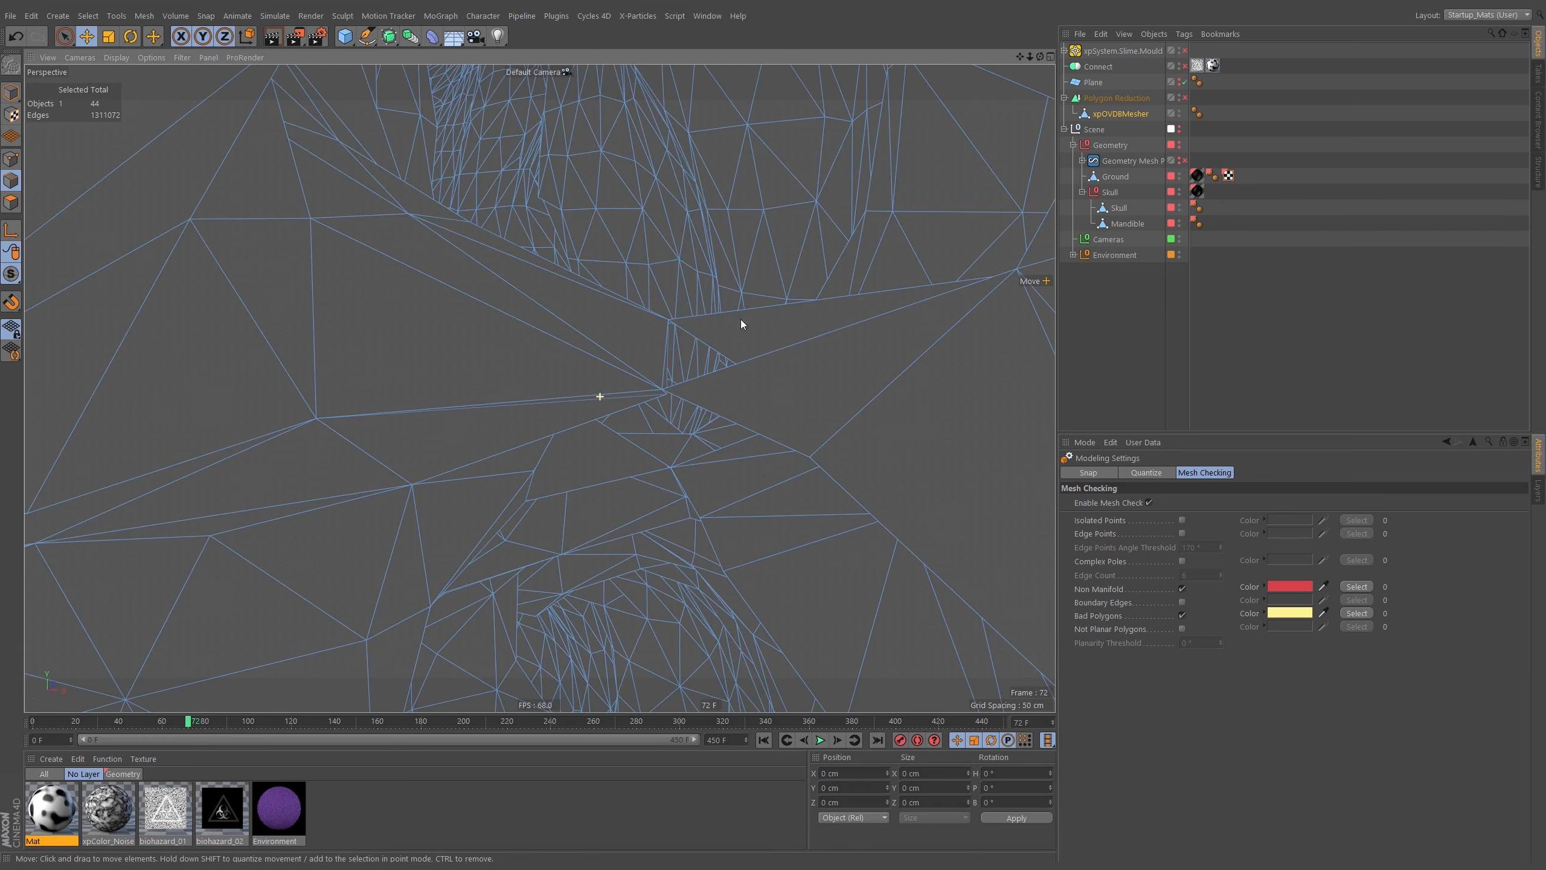
click(1183, 589)
click(1181, 615)
click(1182, 601)
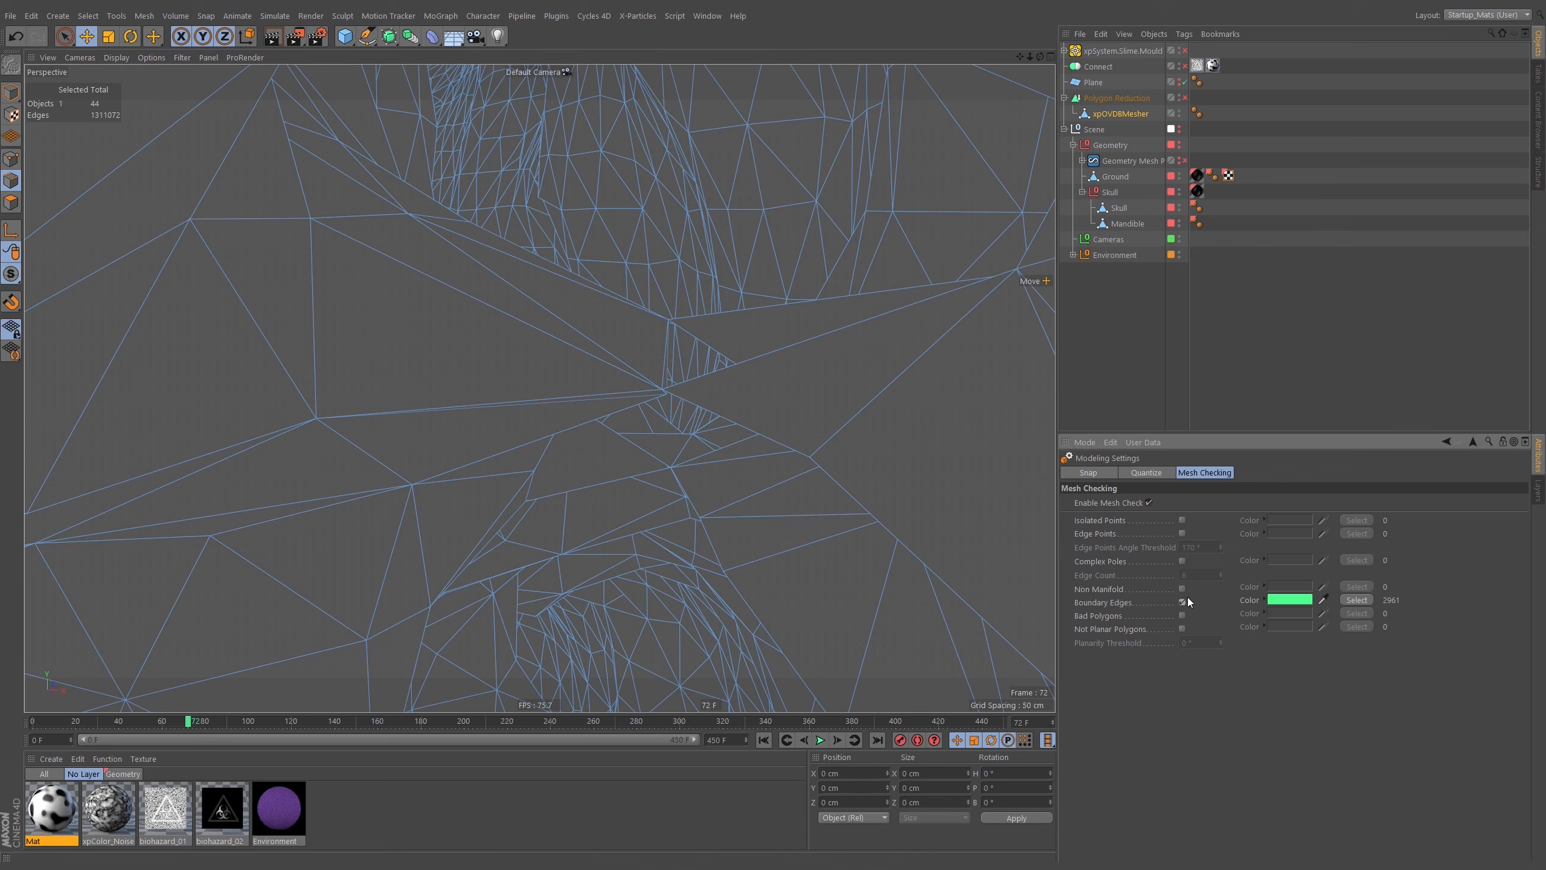
mouse_move(795, 377)
alt+mouse_down()
mouse_move(807, 396)
mouse_move(829, 389)
mouse_move(822, 348)
mouse_move(808, 384)
alt+mouse_up()
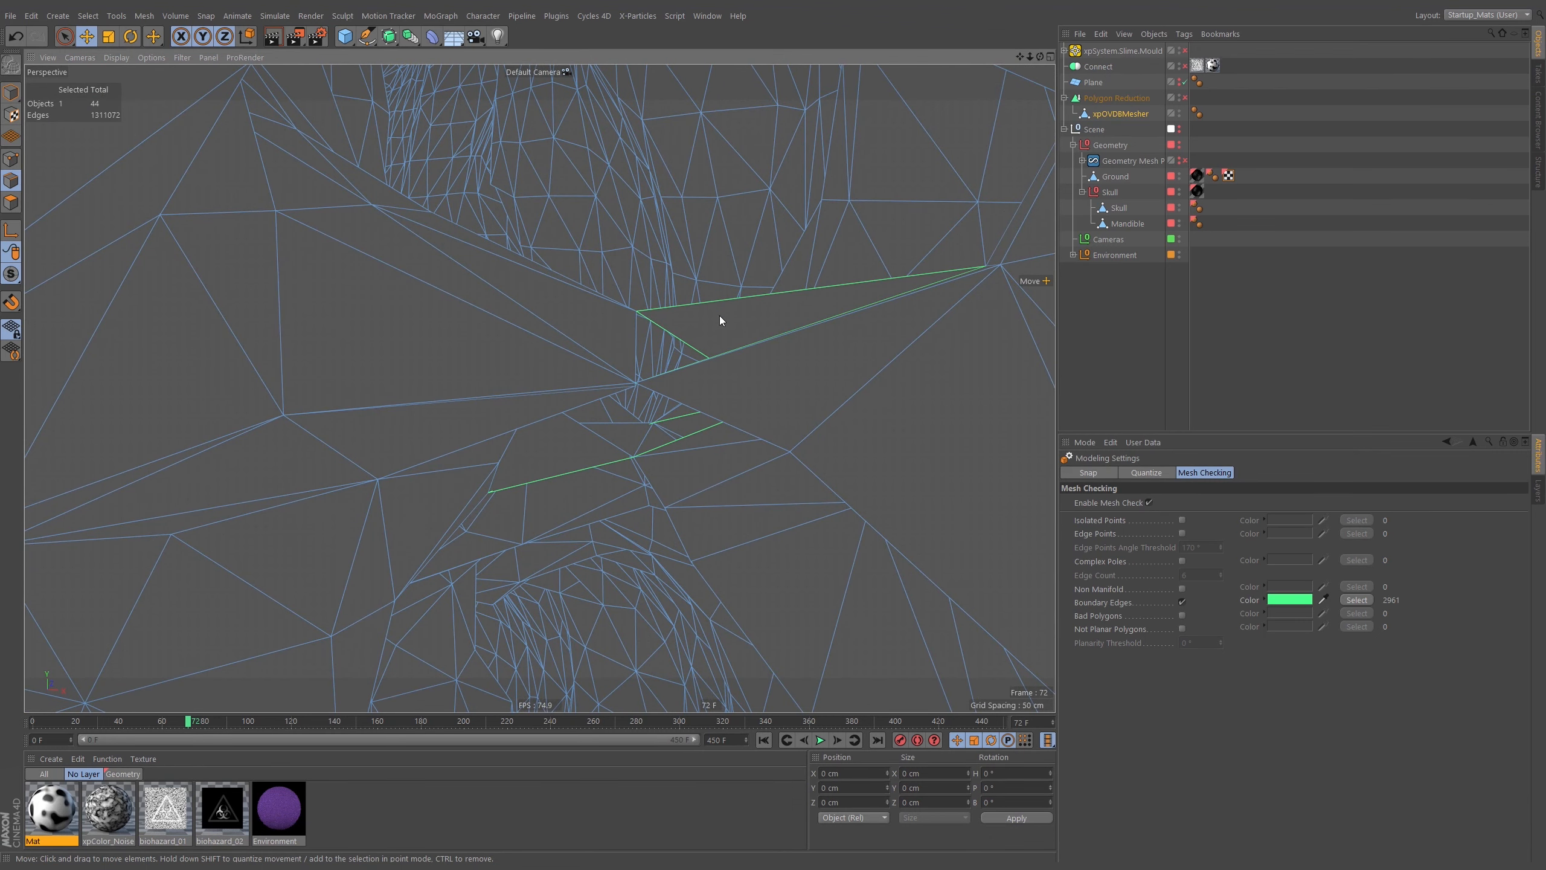
In Polygon mode, delete the triangular faces bordering the open boundary edges on the wide side of the mesh fold
click(11, 202)
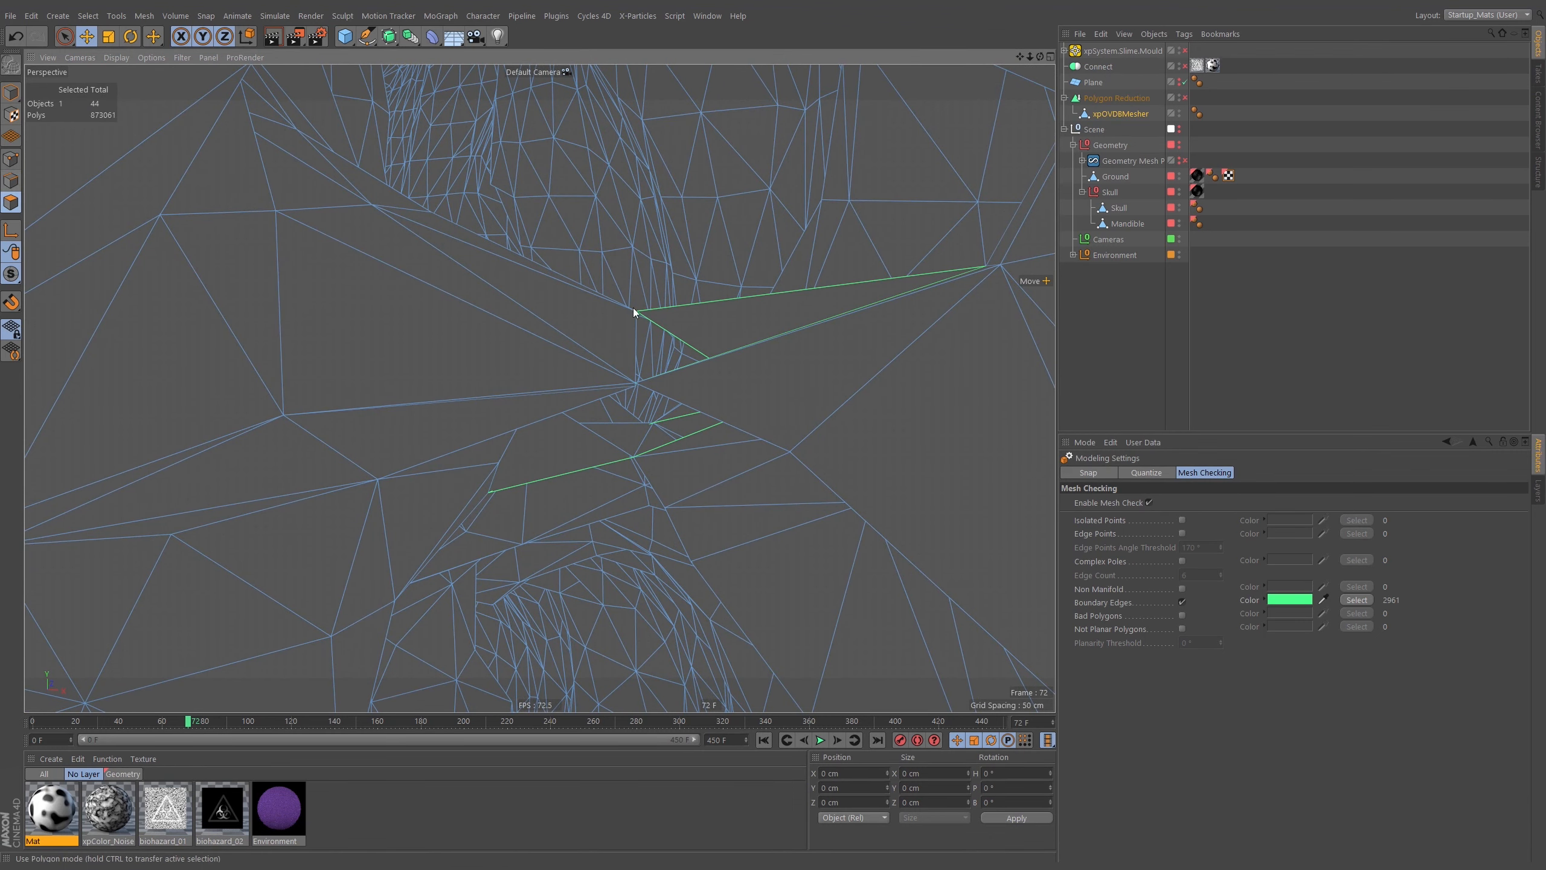
click(699, 328)
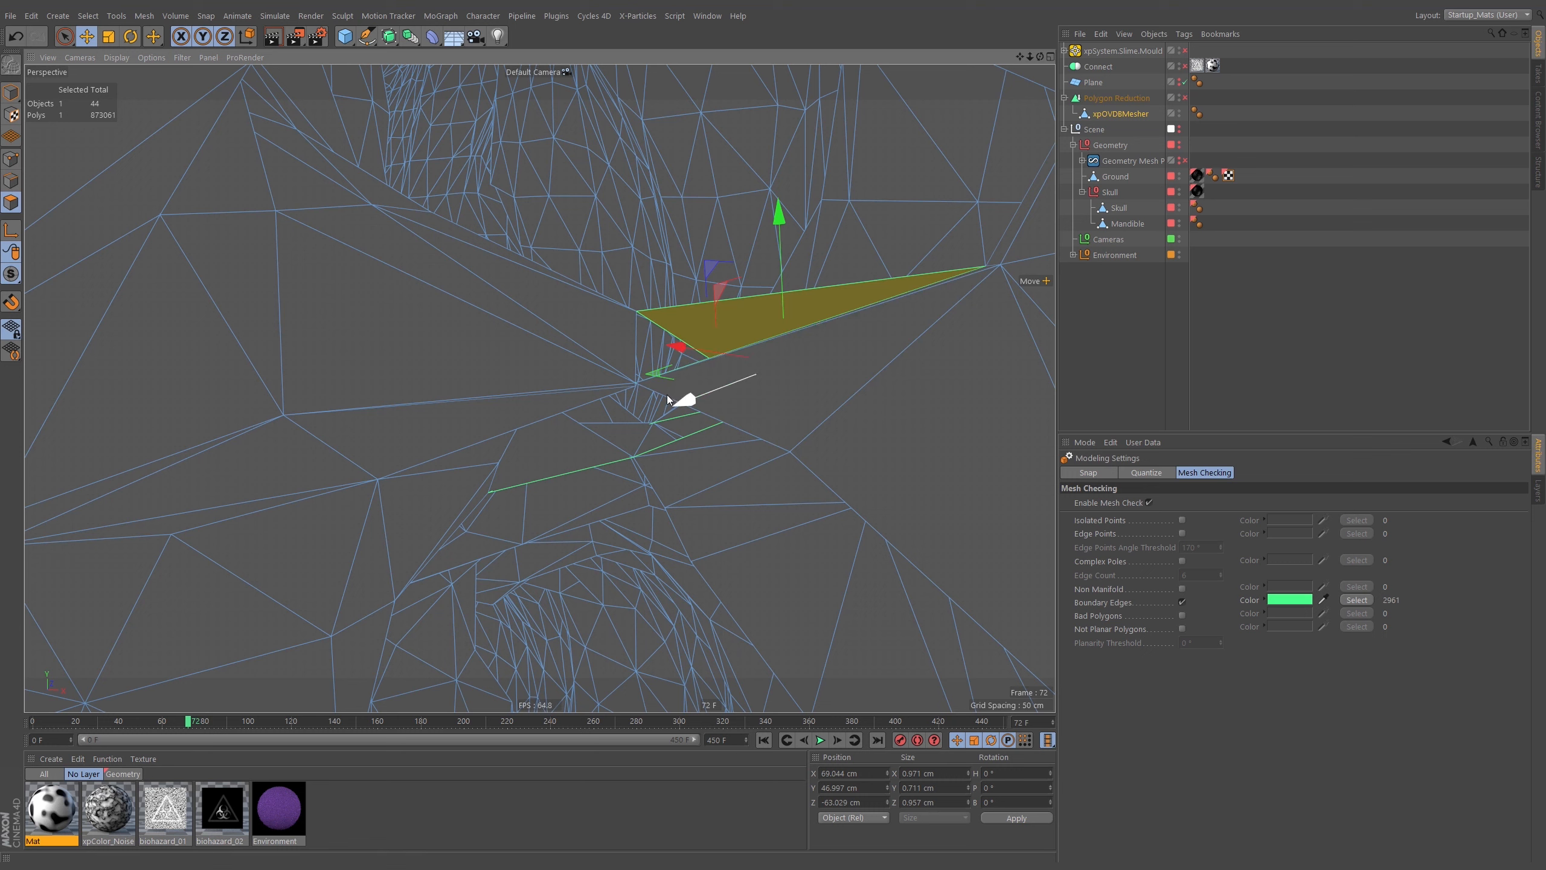
click(781, 384)
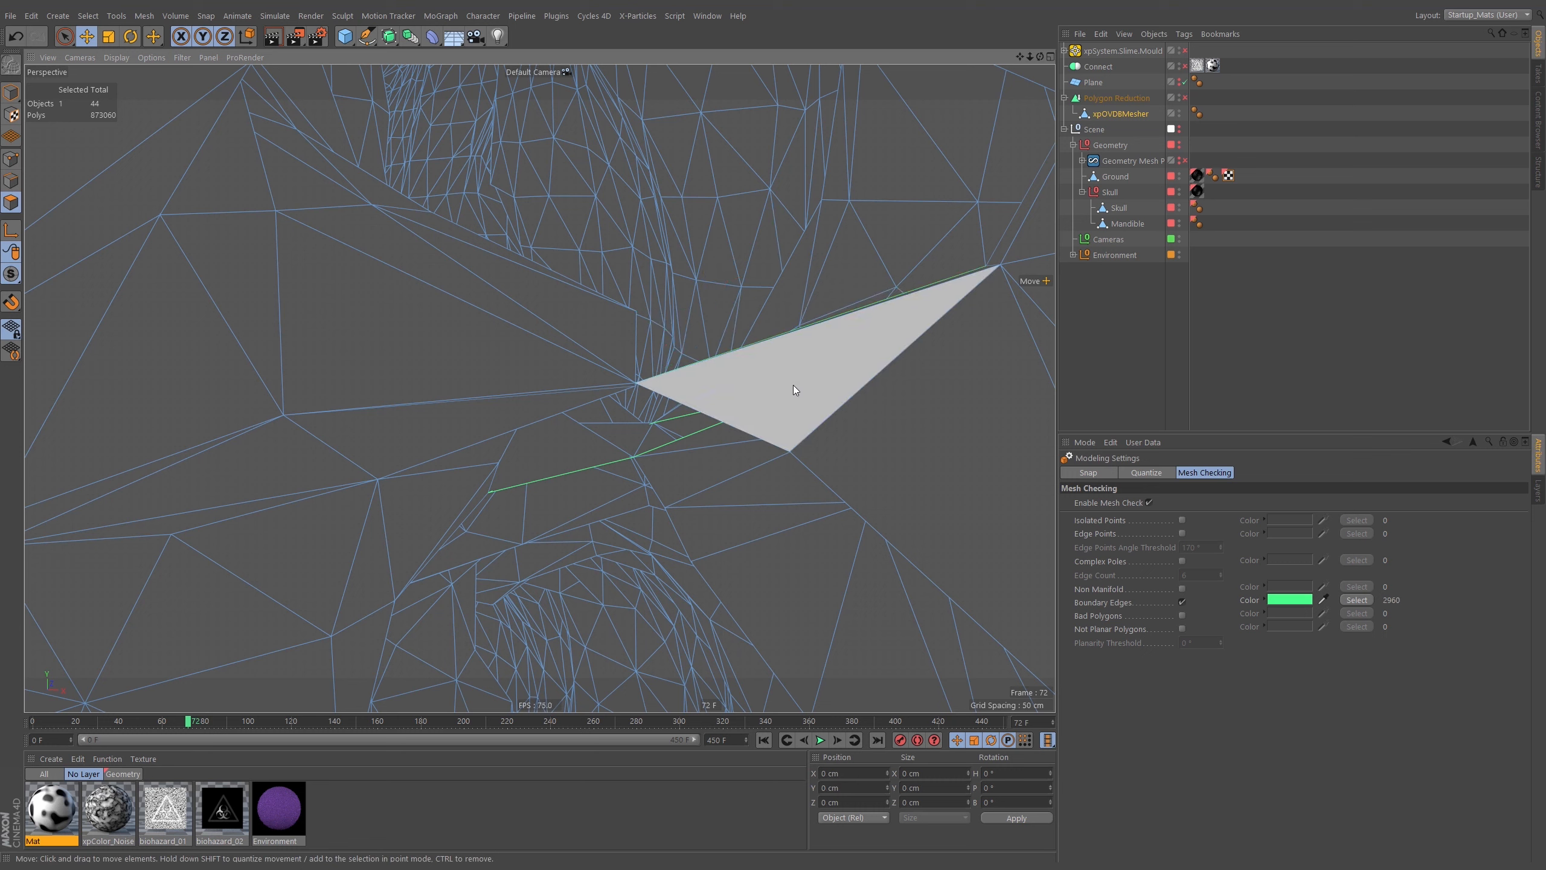
key(Delete)
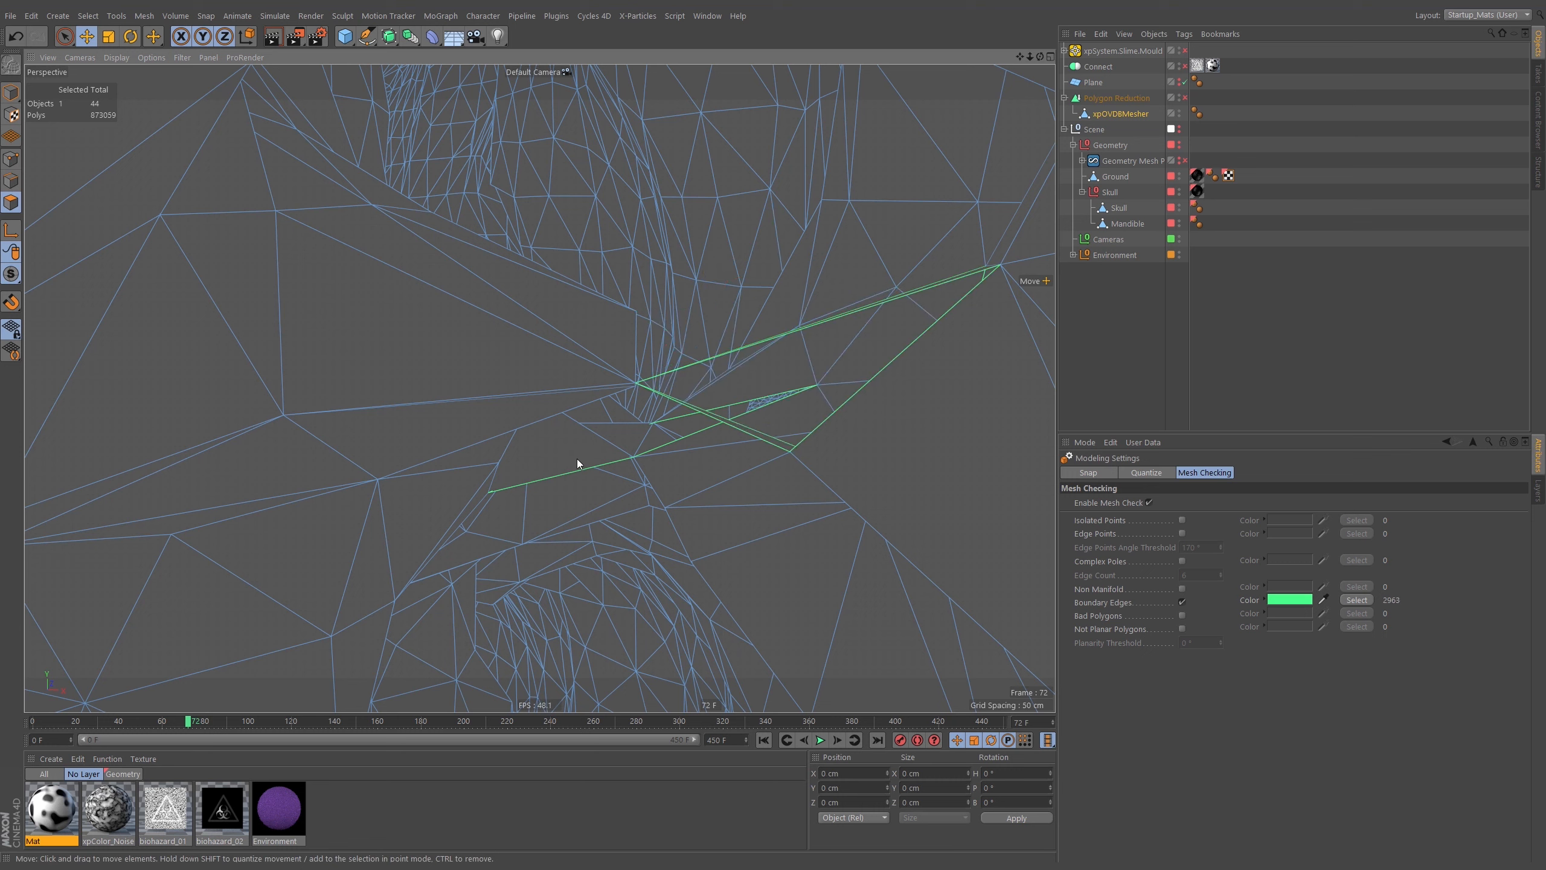
click(576, 462)
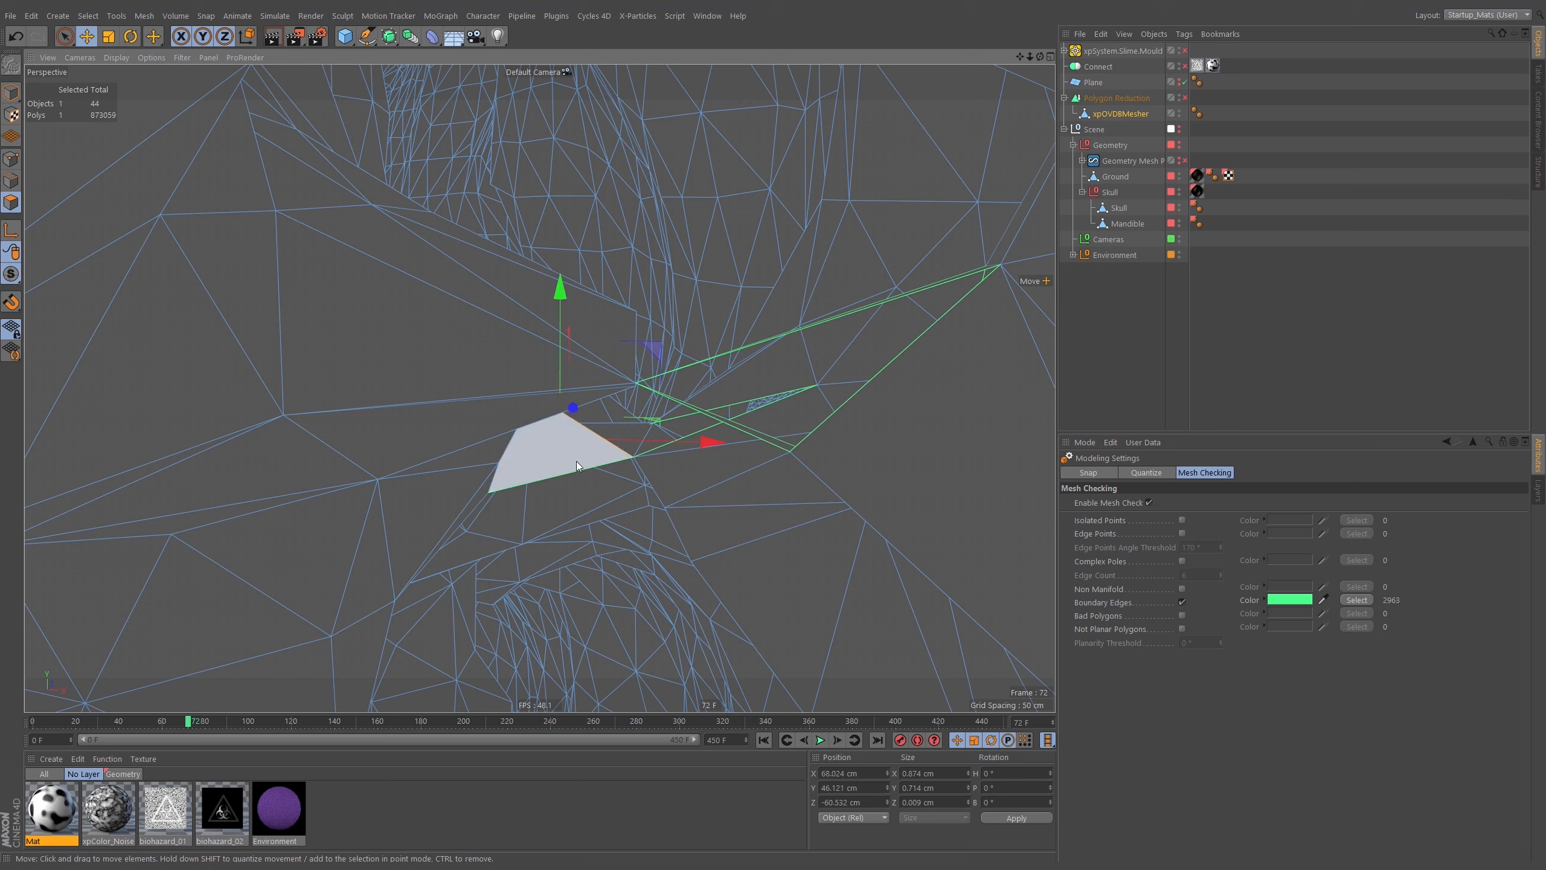
click(786, 446)
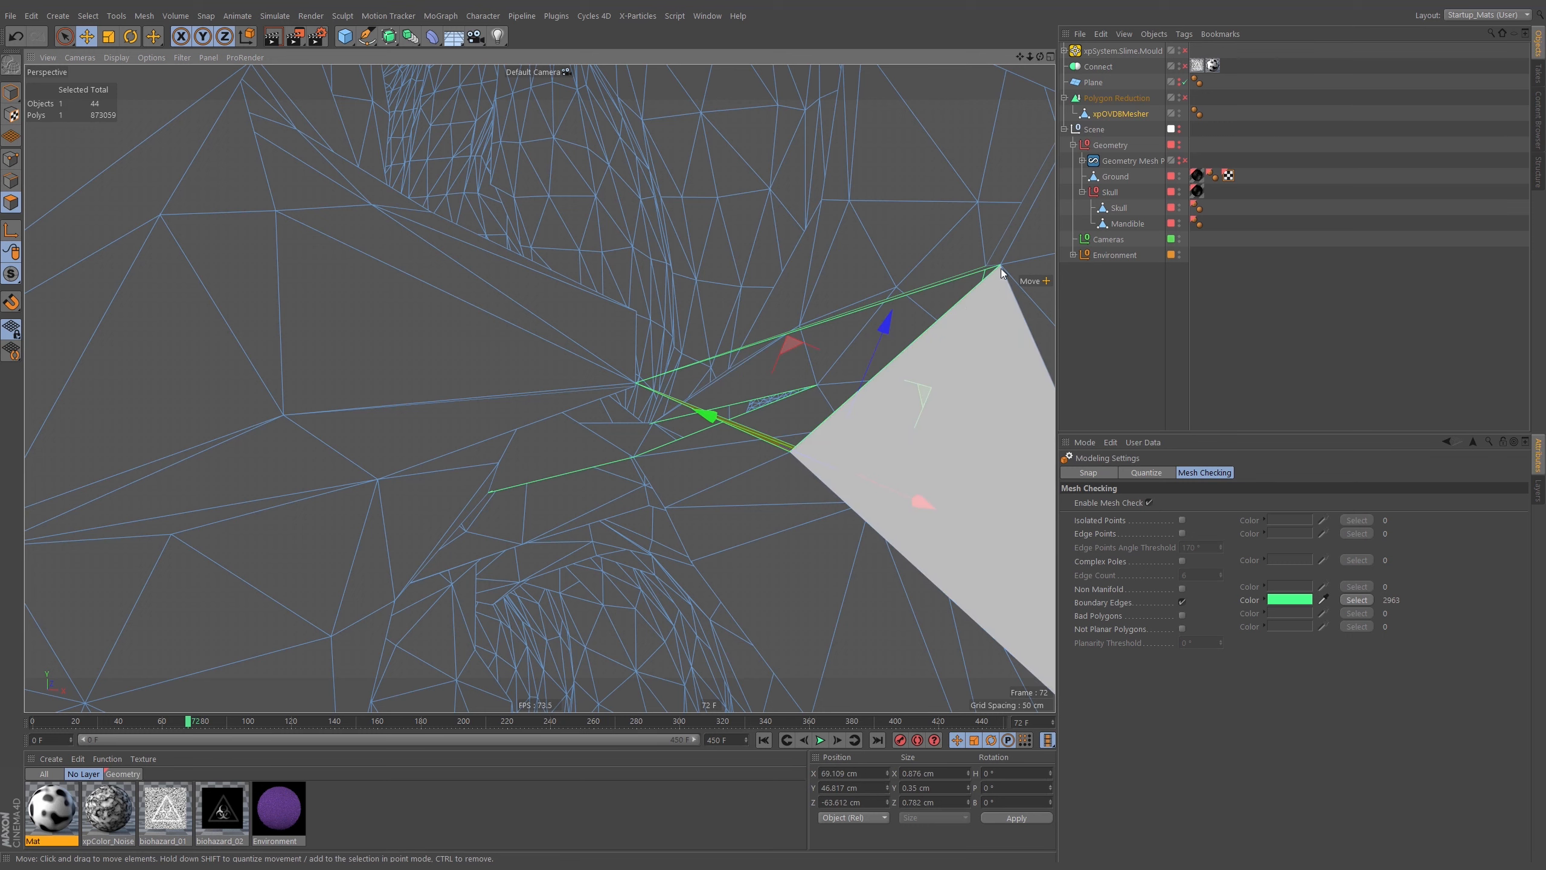
key(Delete)
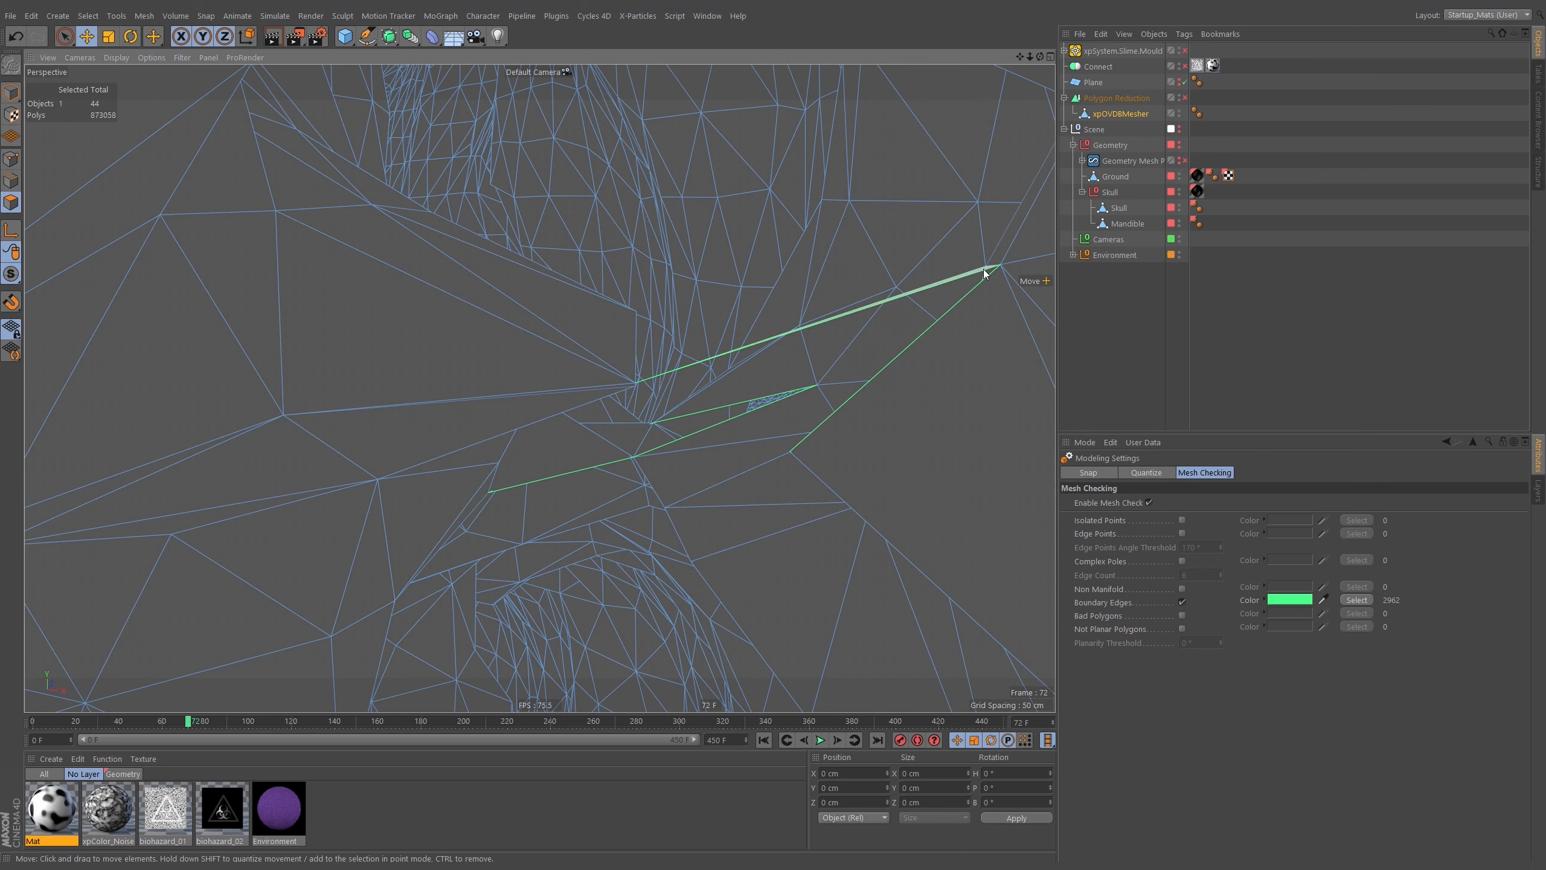
click(992, 270)
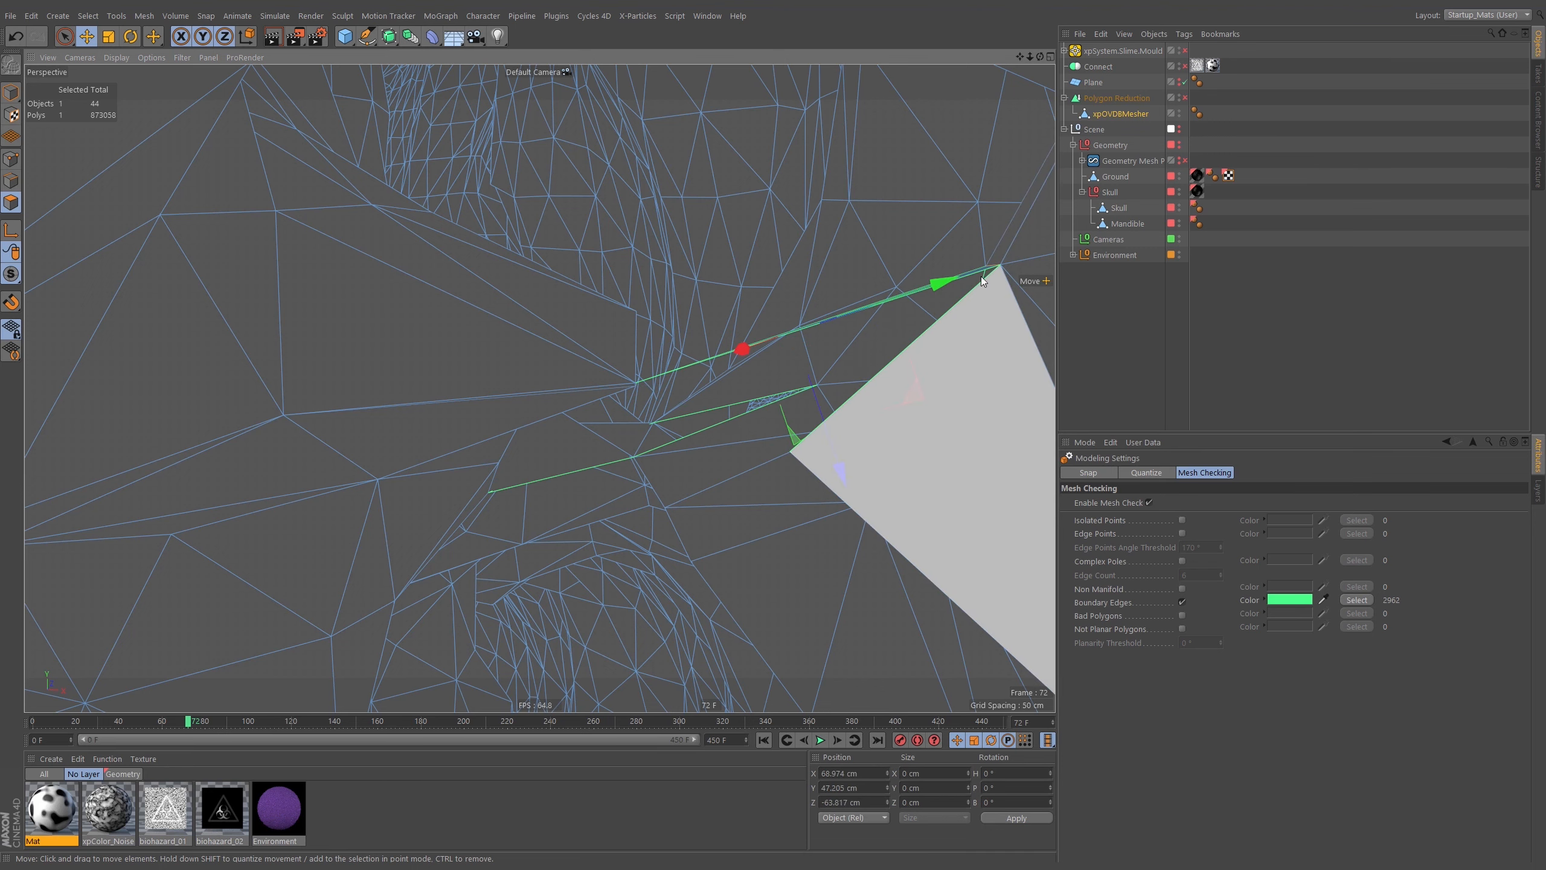
key(Delete)
Delete the small leftover polygons around the narrow crease at the other end of the fold
alt+drag(752, 419, 761, 415)
click(636, 433)
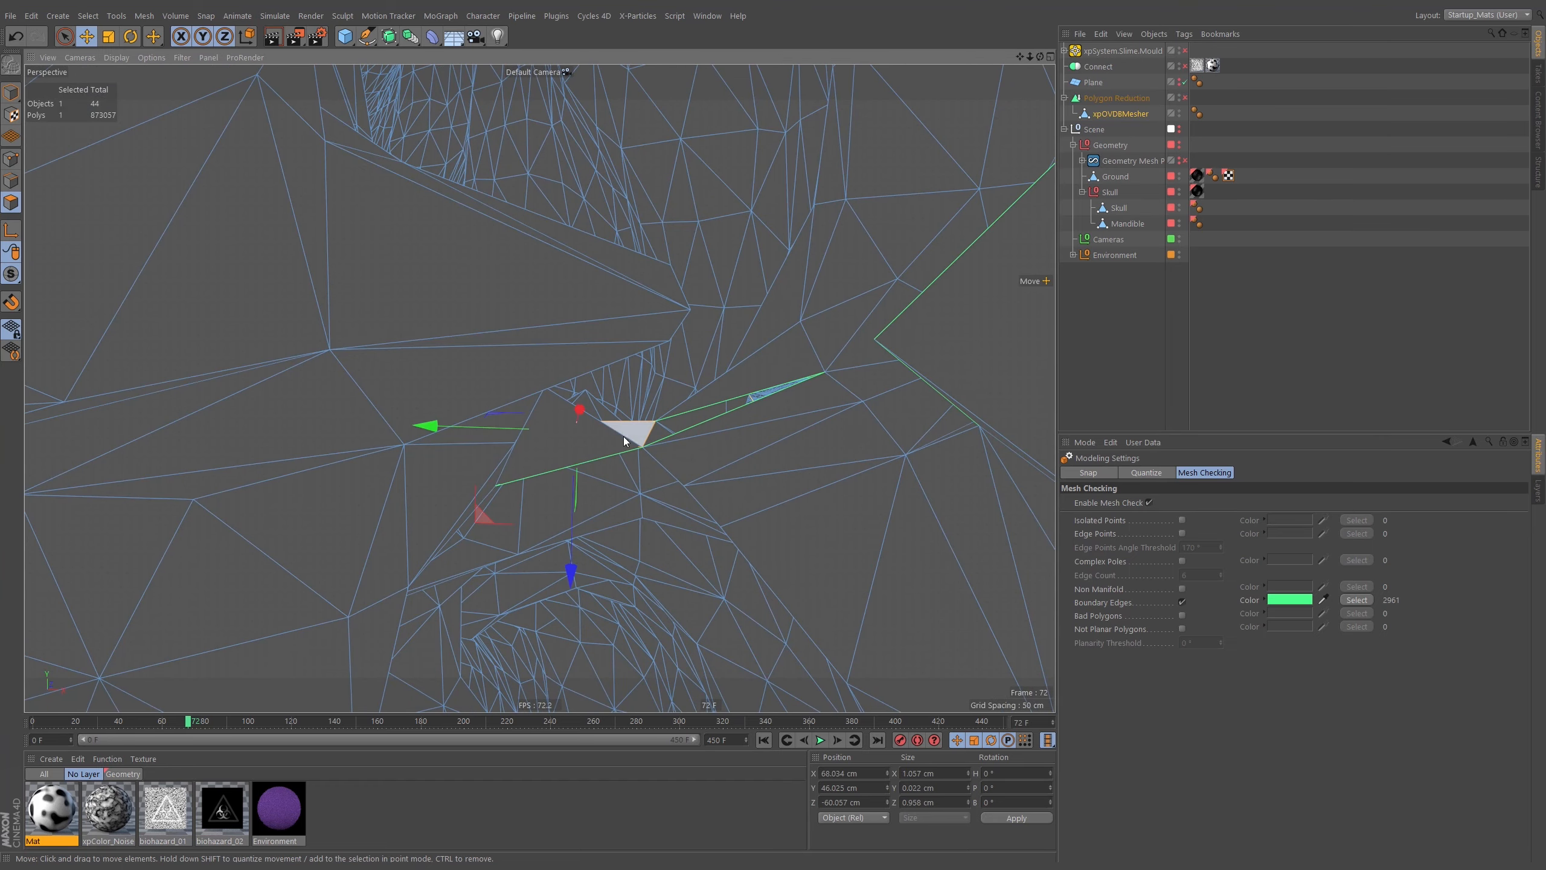
key(Delete)
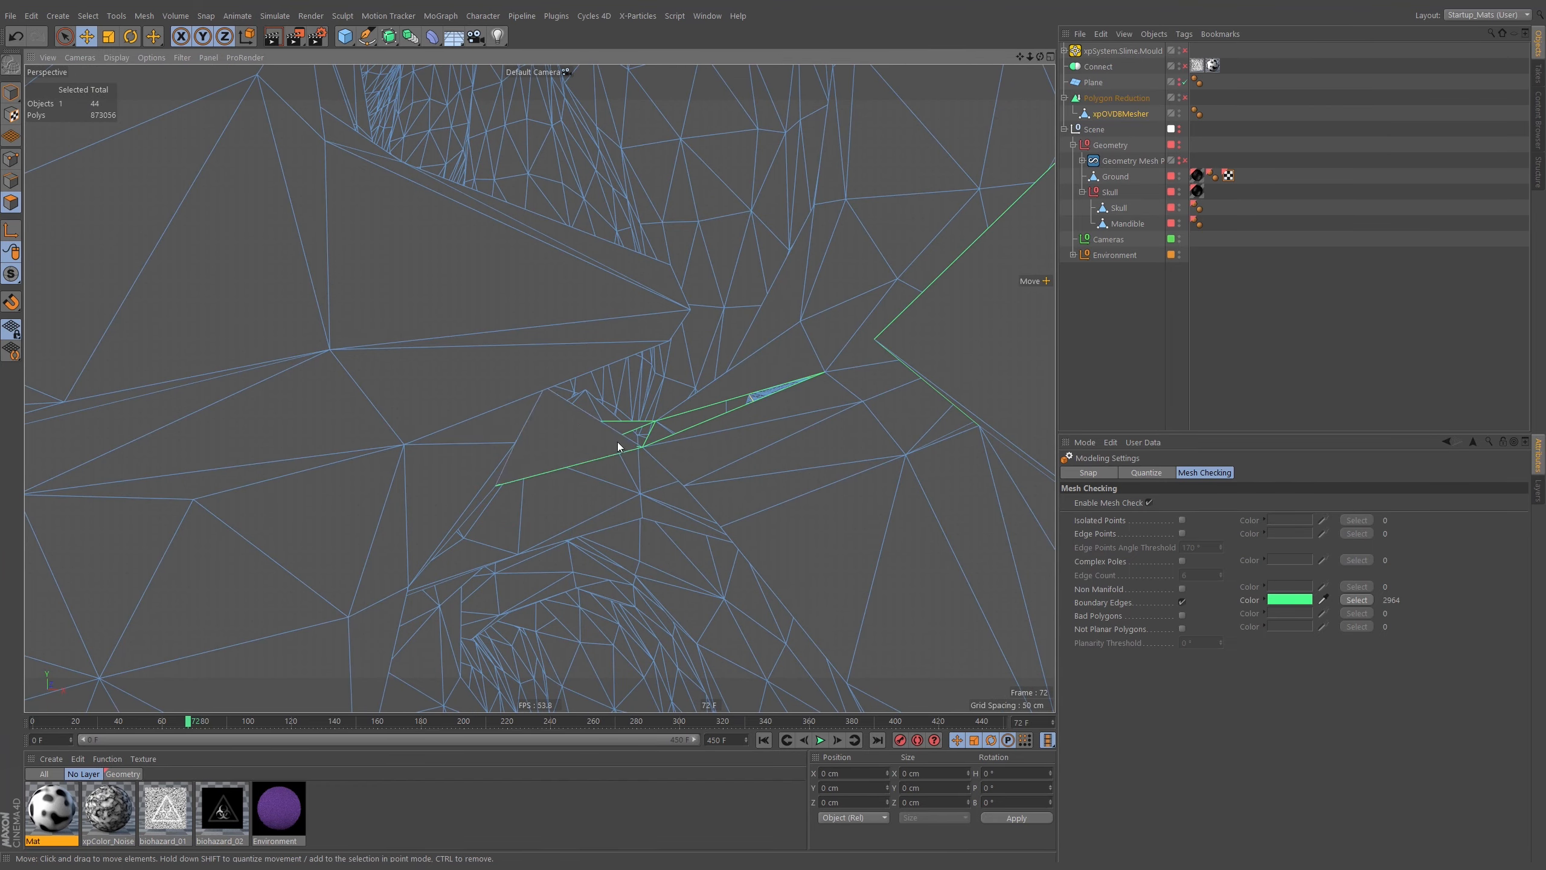
click(617, 442)
key(Delete)
click(618, 431)
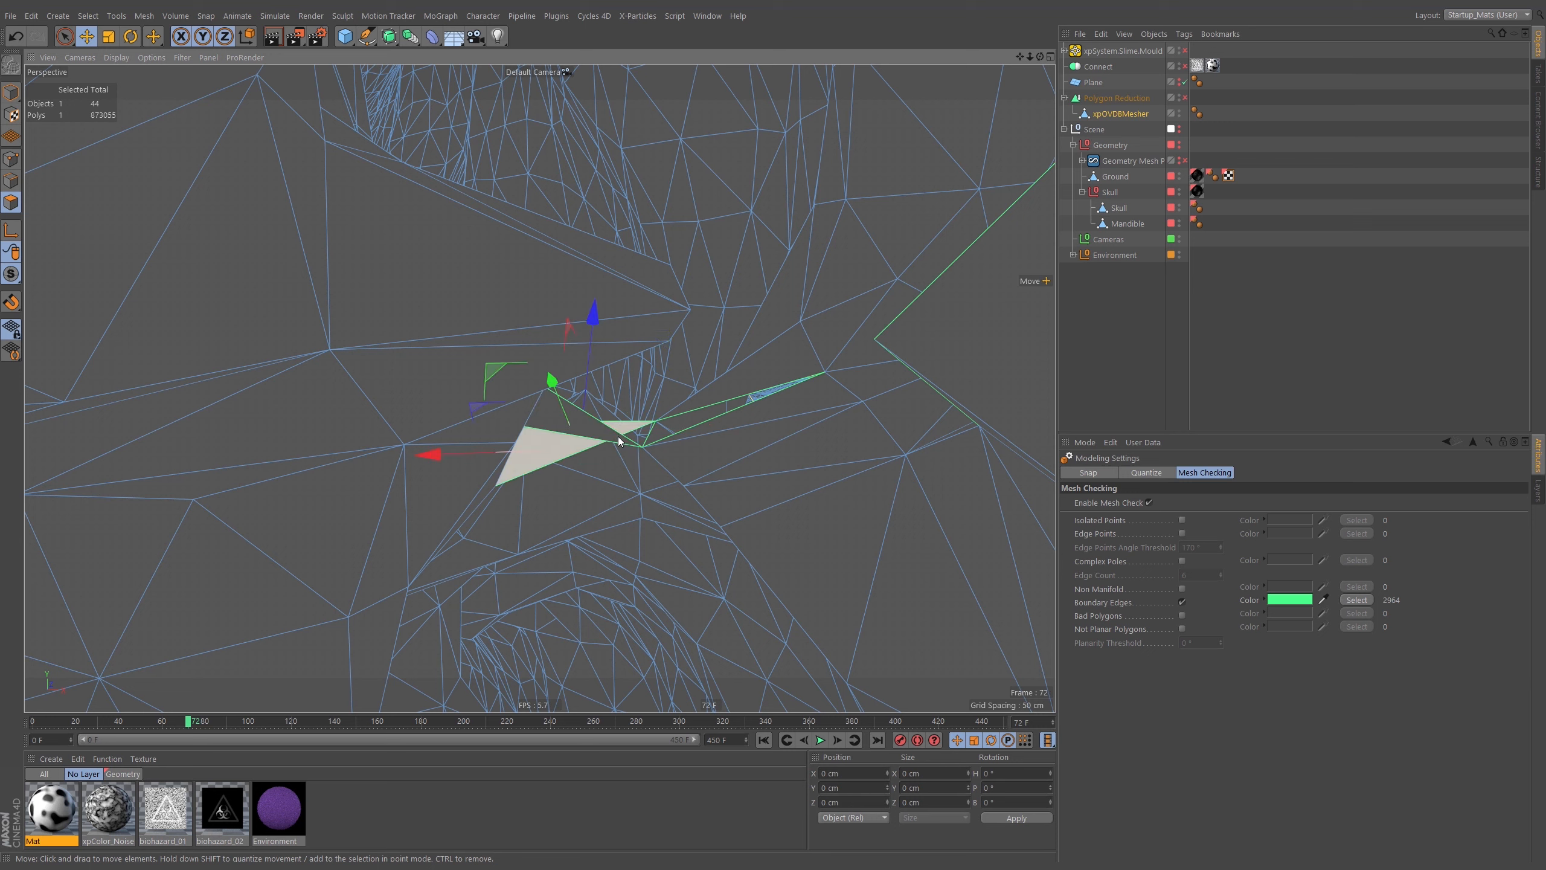
key(Delete)
click(618, 437)
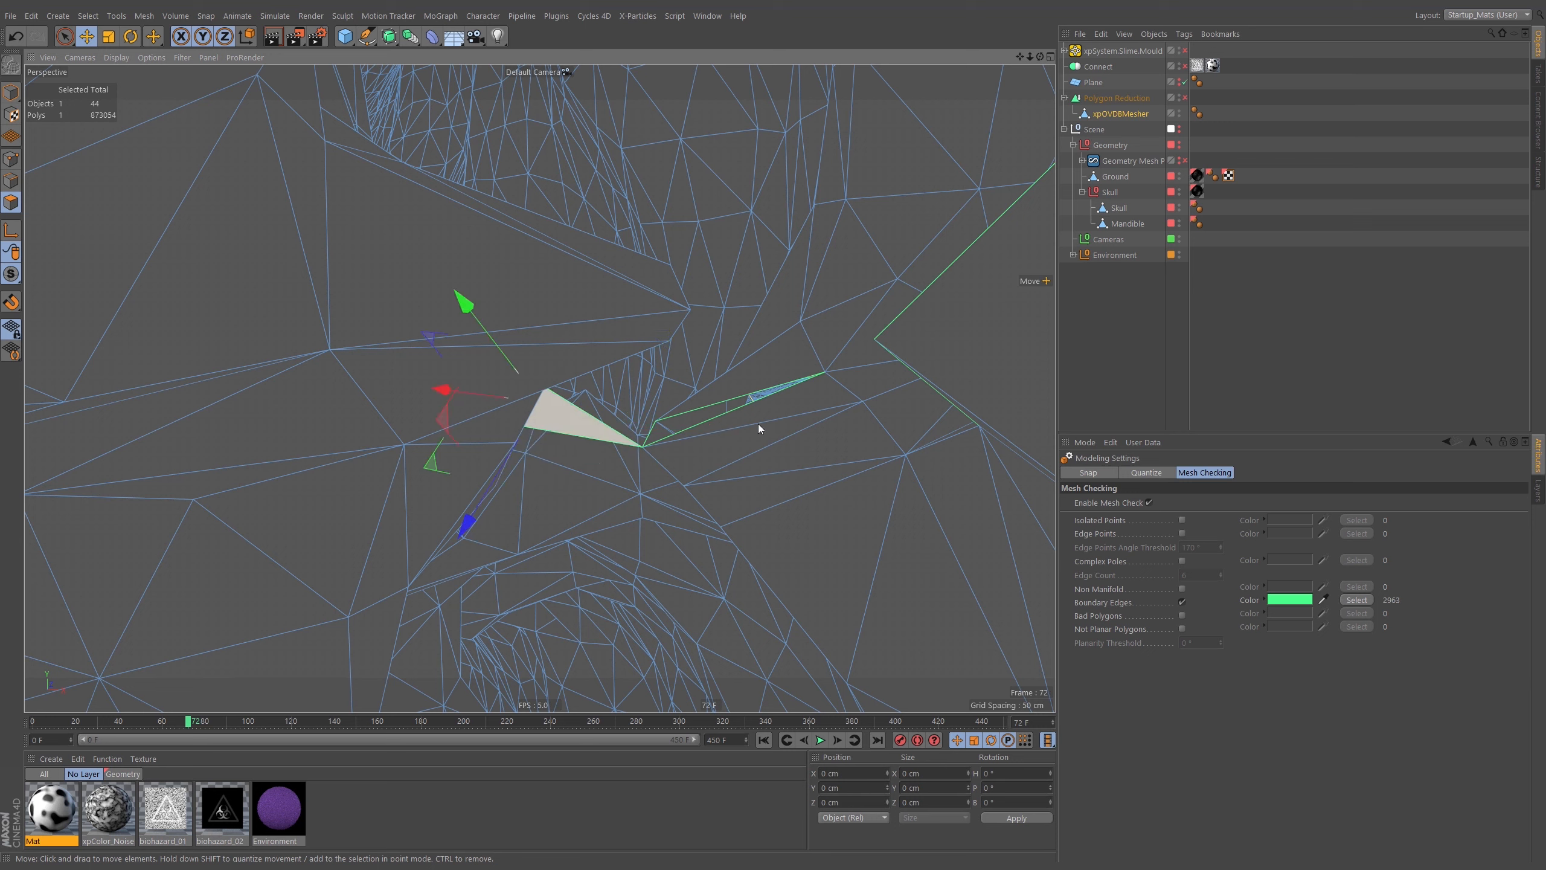
key(Delete)
Close the triangular hole beside the fold with Close Polygon Hole and enable its Create Tri-/Quadrangle option
scroll(756, 435, up, 3)
alt+drag(763, 401, 819, 367)
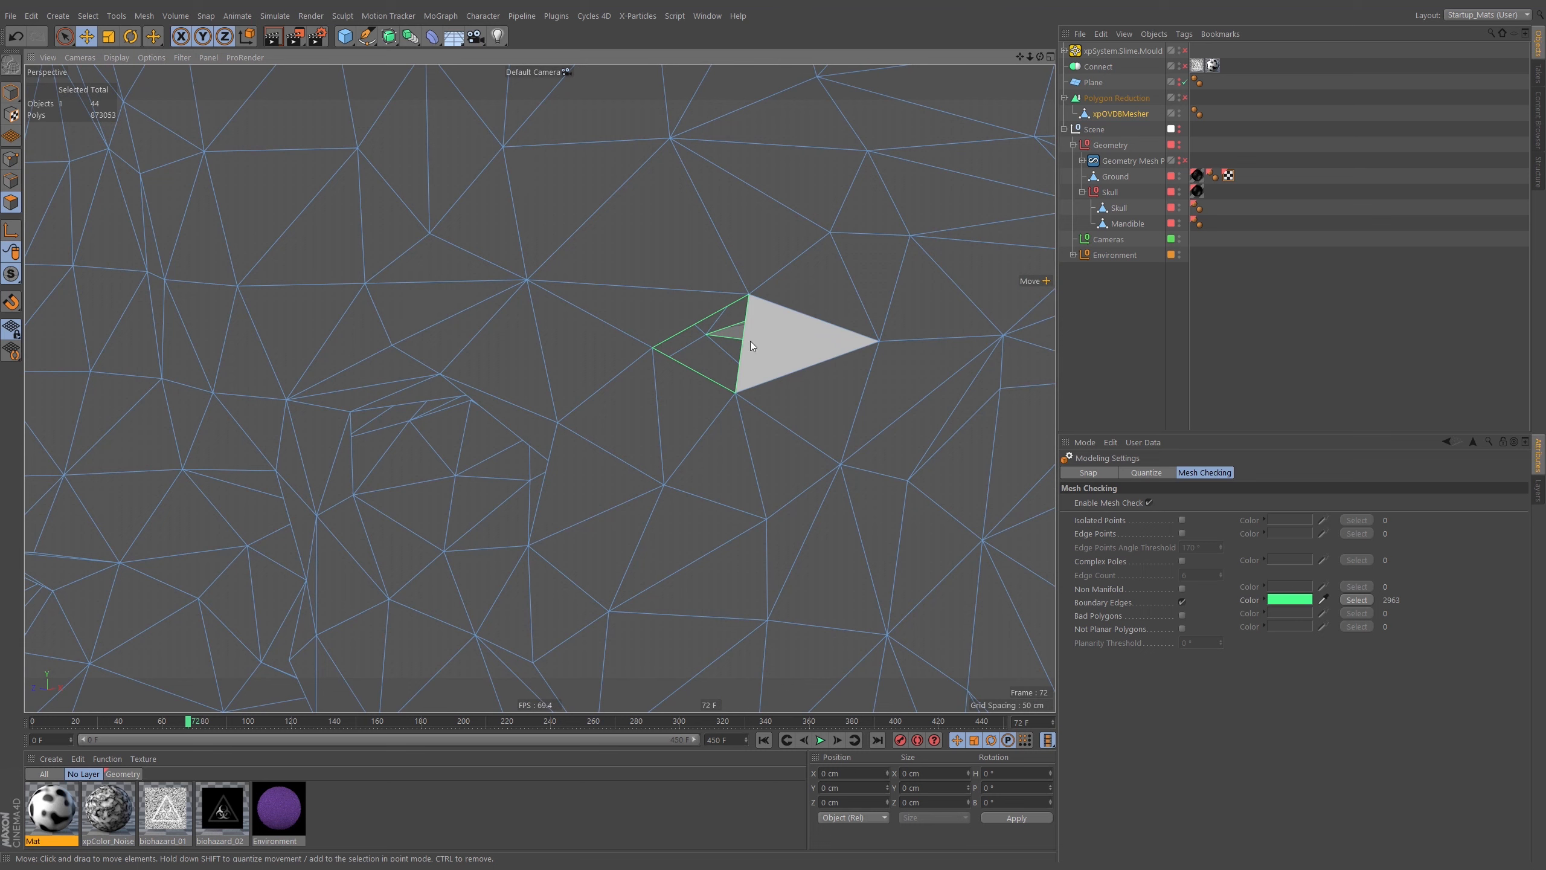
key(m)
key(d)
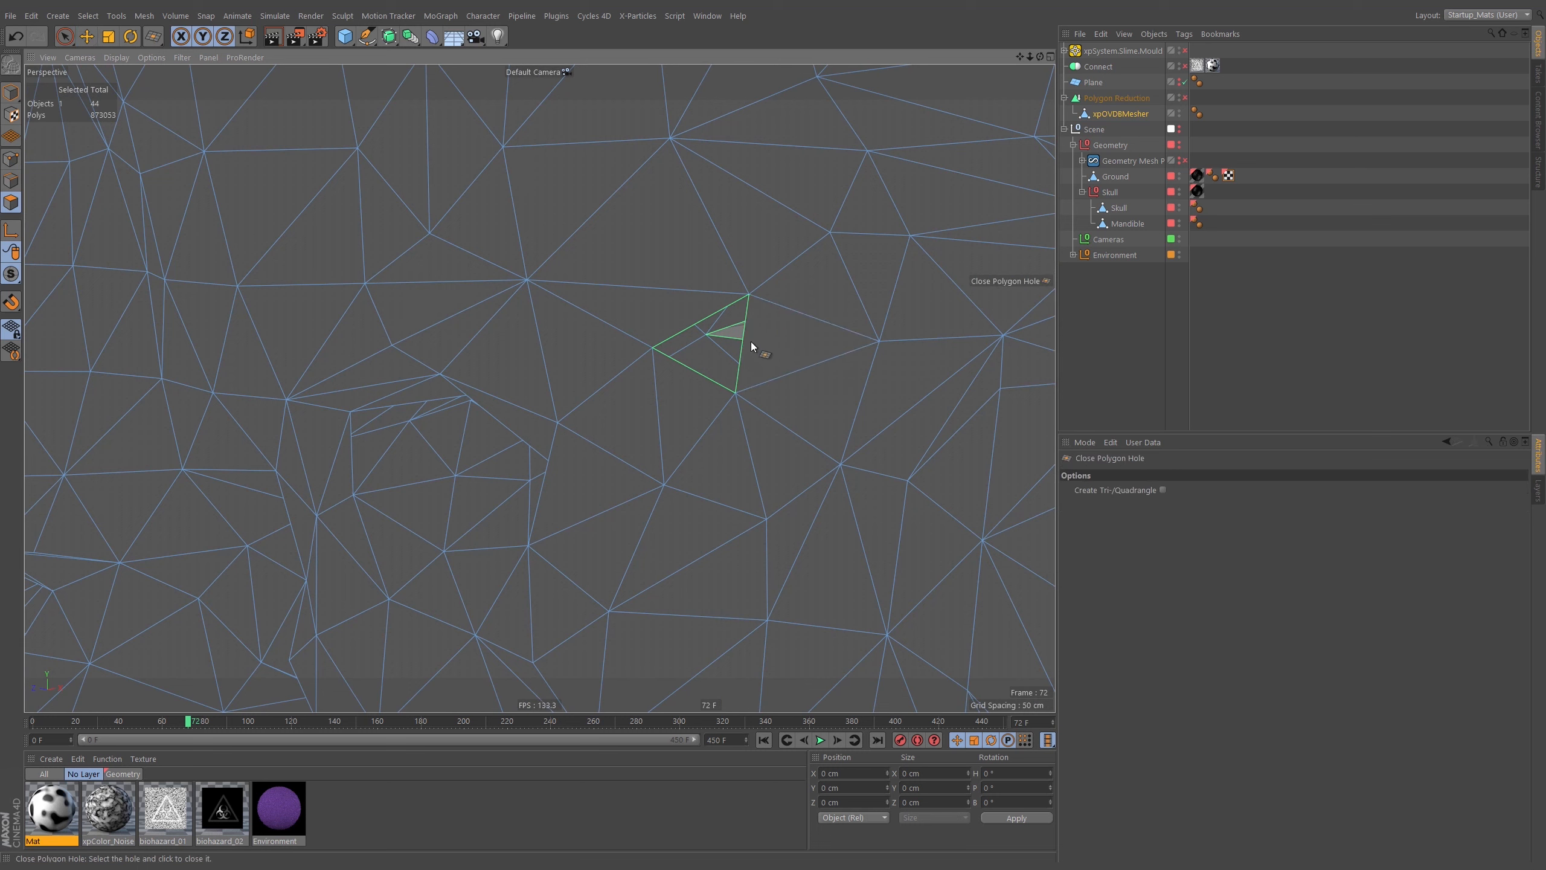
click(757, 448)
click(1162, 491)
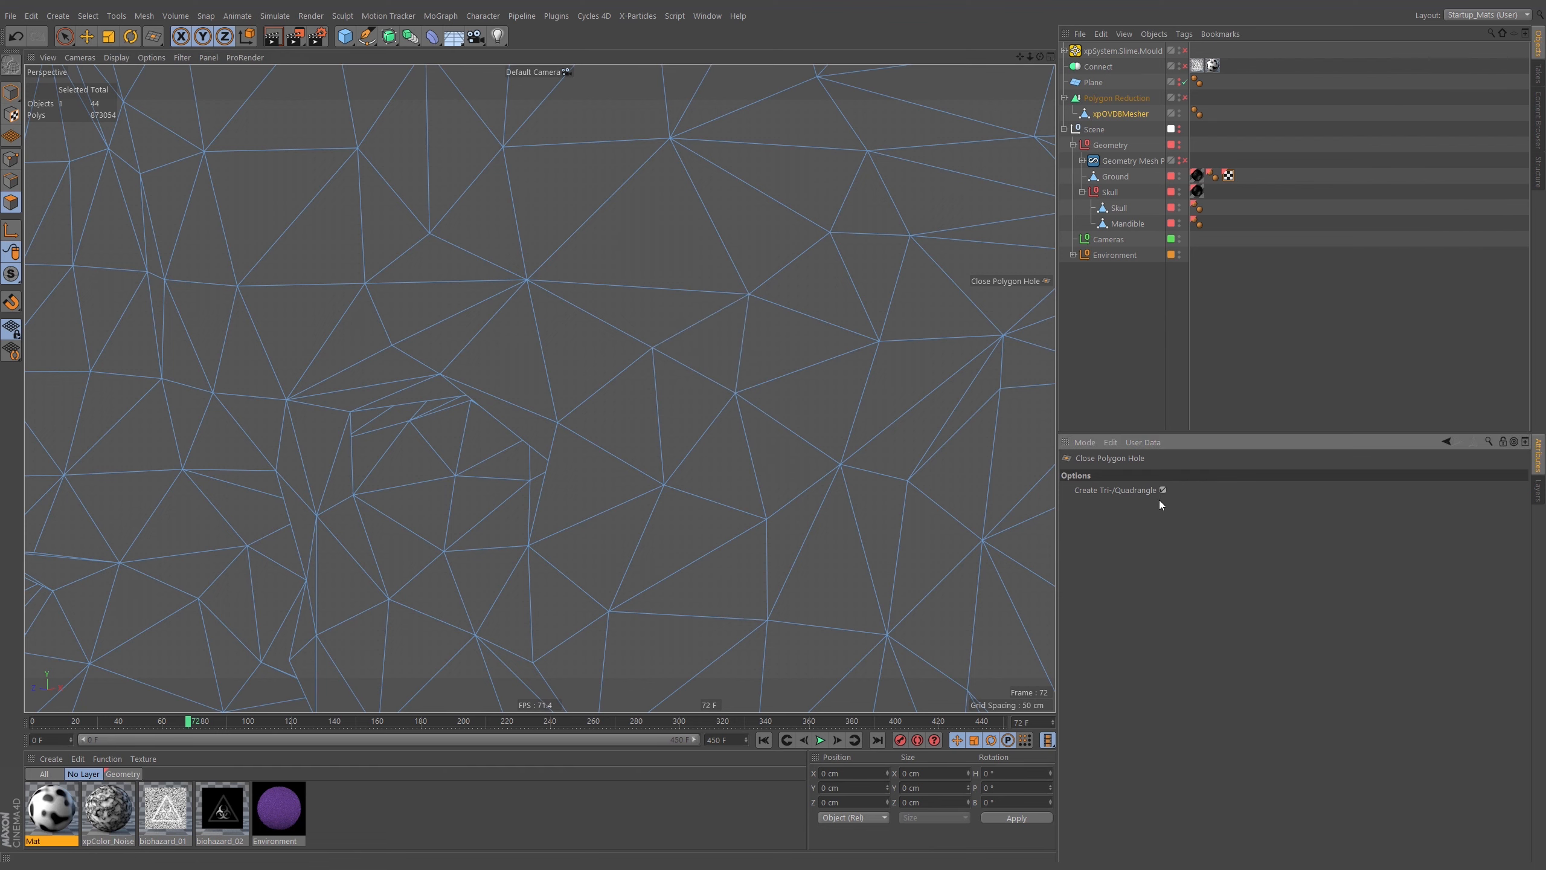
Fill the two remaining holes left by the deleted faces using Close Polygon Hole
alt+drag(765, 330, 873, 313)
click(933, 318)
click(927, 316)
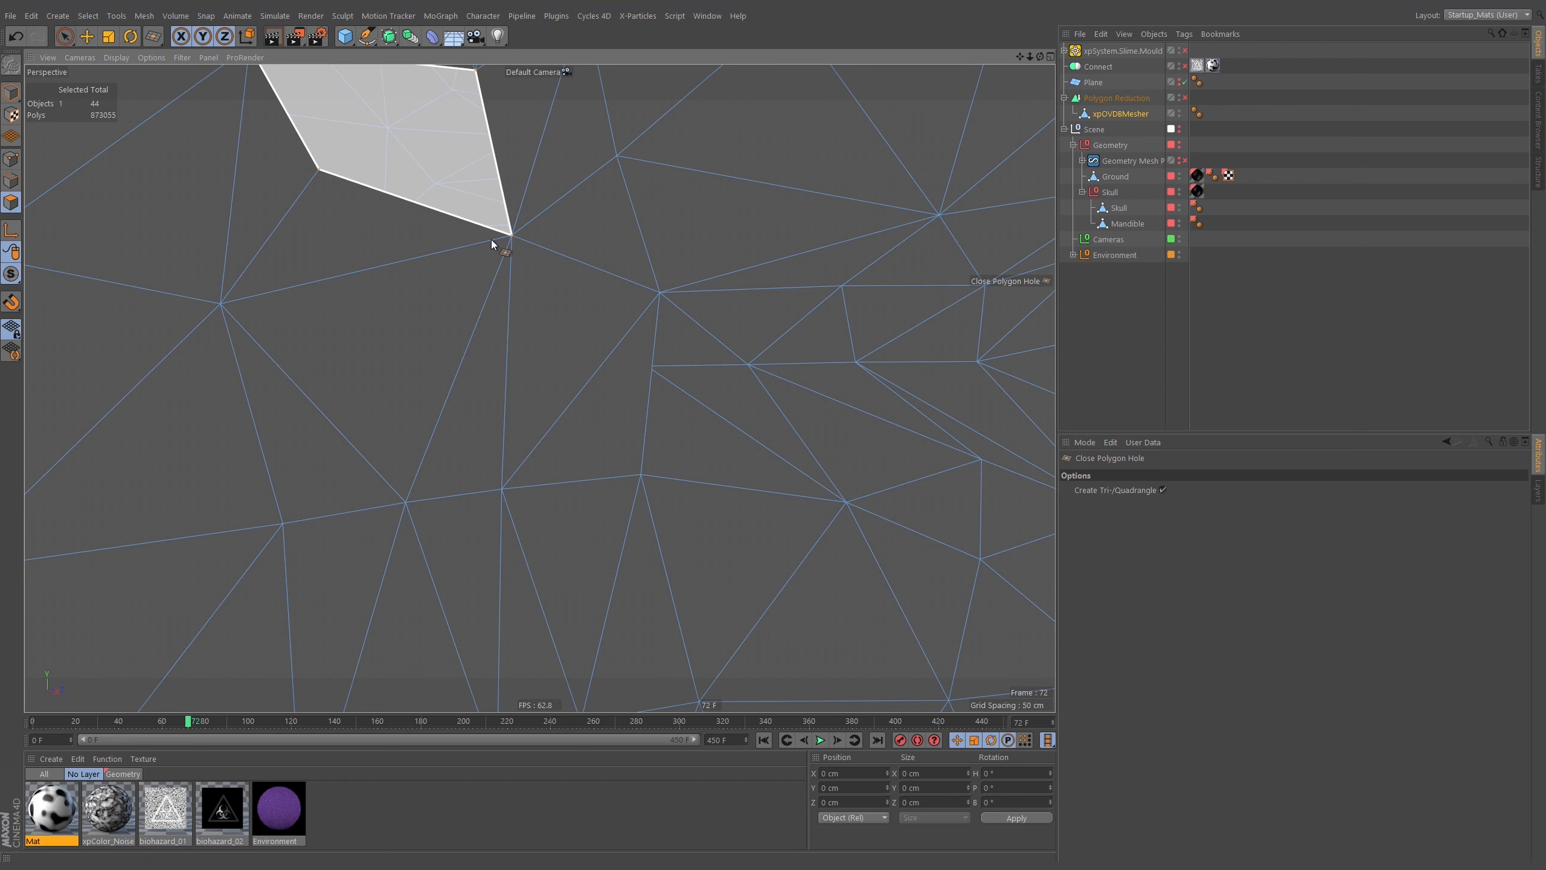
click(528, 173)
Recheck the Boundary Edges in mesh checking and examine the repaired area and the whole skull mesh for open edges
alt+middle_drag(577, 255, 590, 262)
key(shift+m)
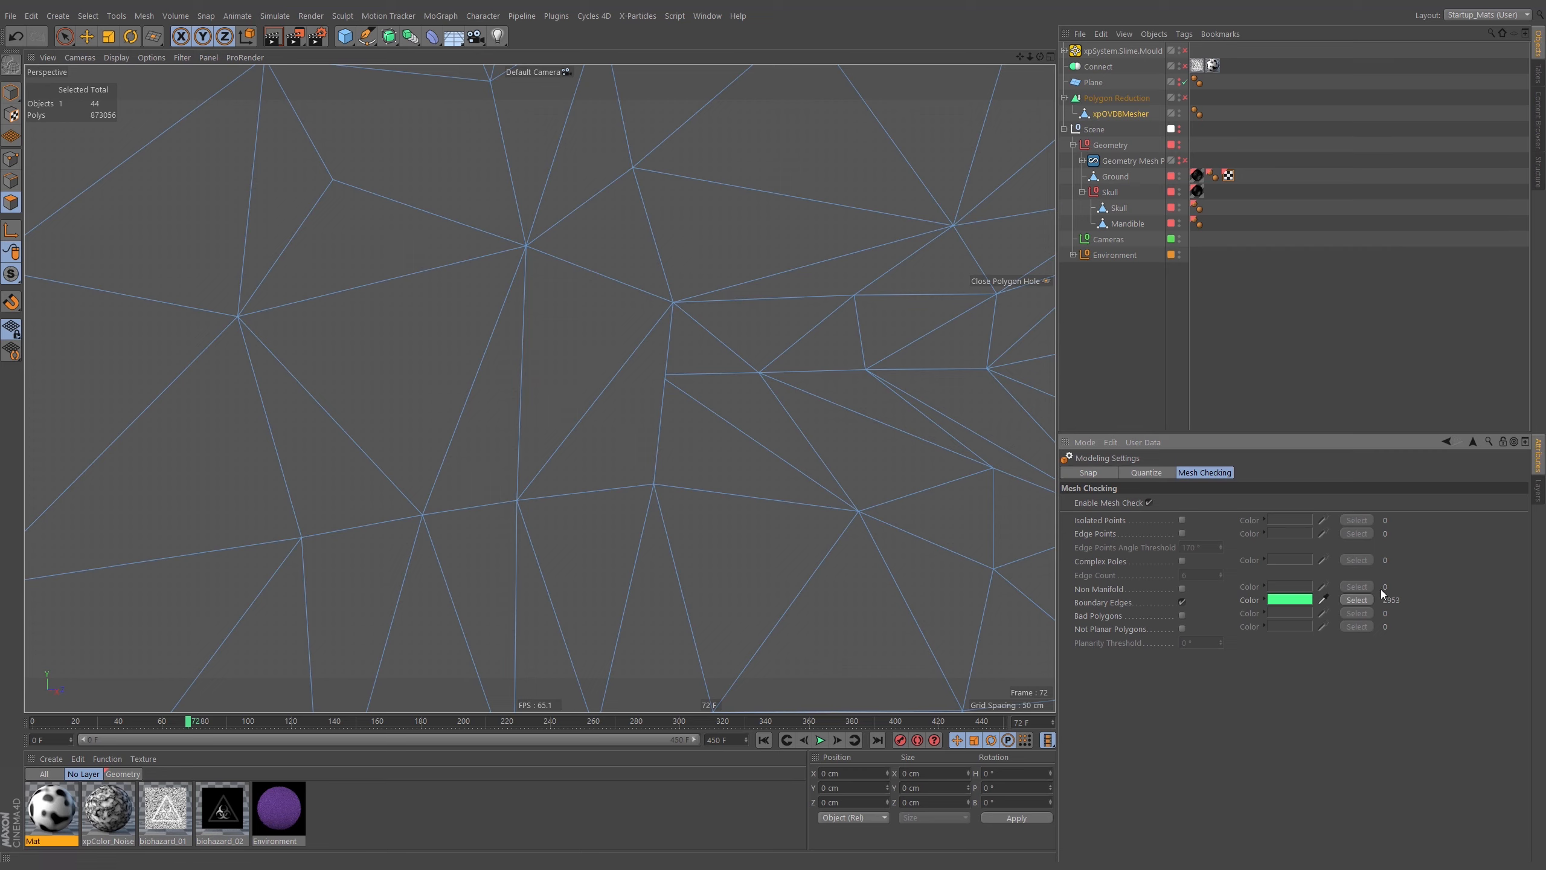
alt+drag(573, 243, 662, 238)
alt+drag(554, 296, 522, 318)
alt+right_drag(664, 244, 558, 359)
alt+middle_drag(694, 285, 530, 391)
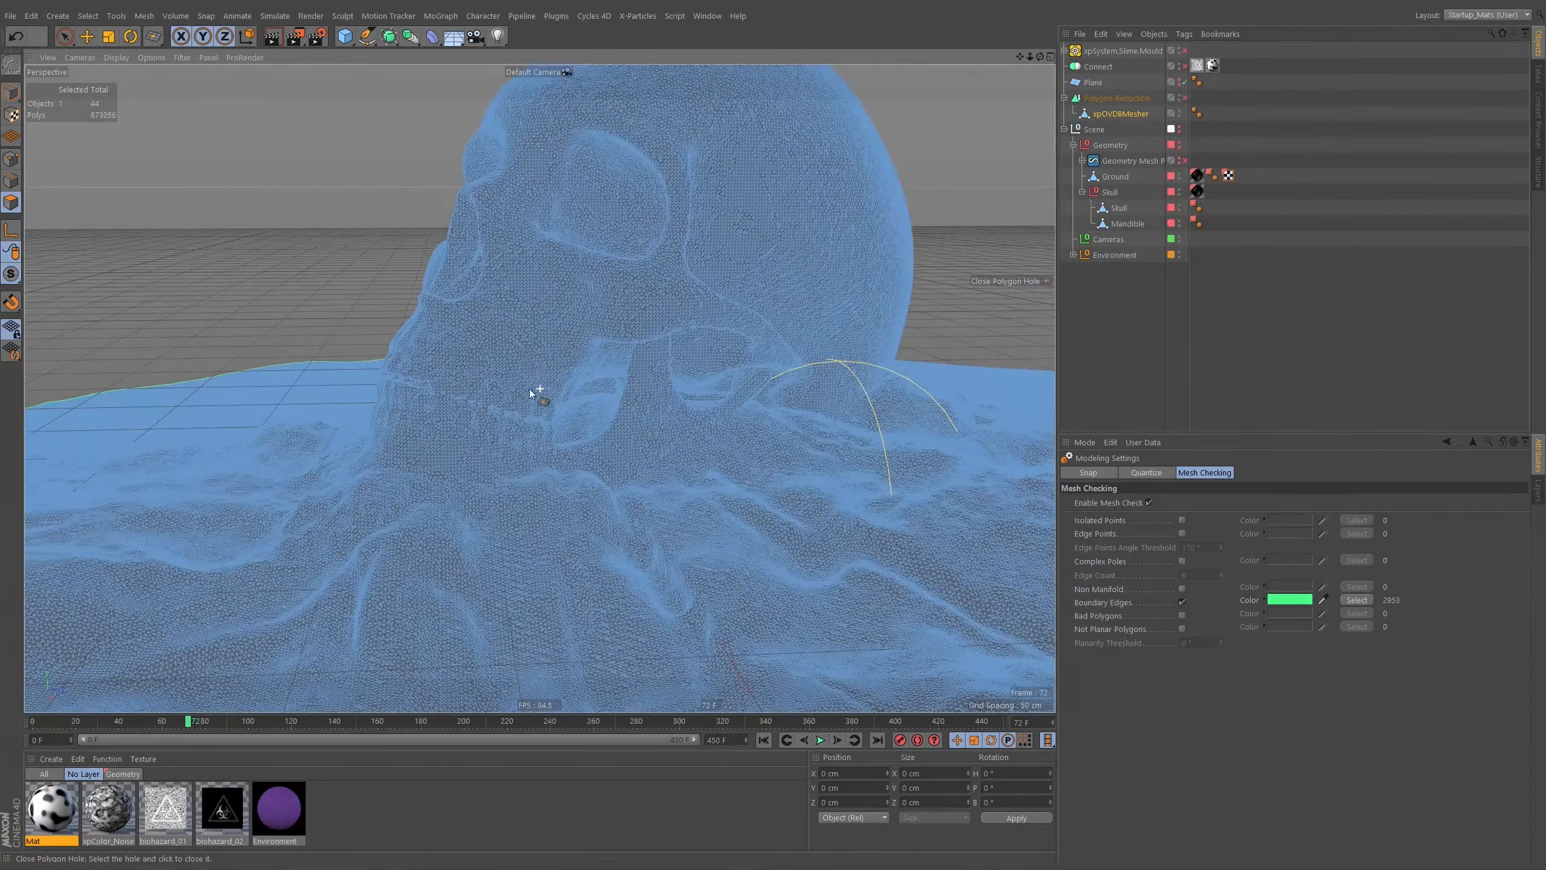
alt+drag(495, 394, 541, 398)
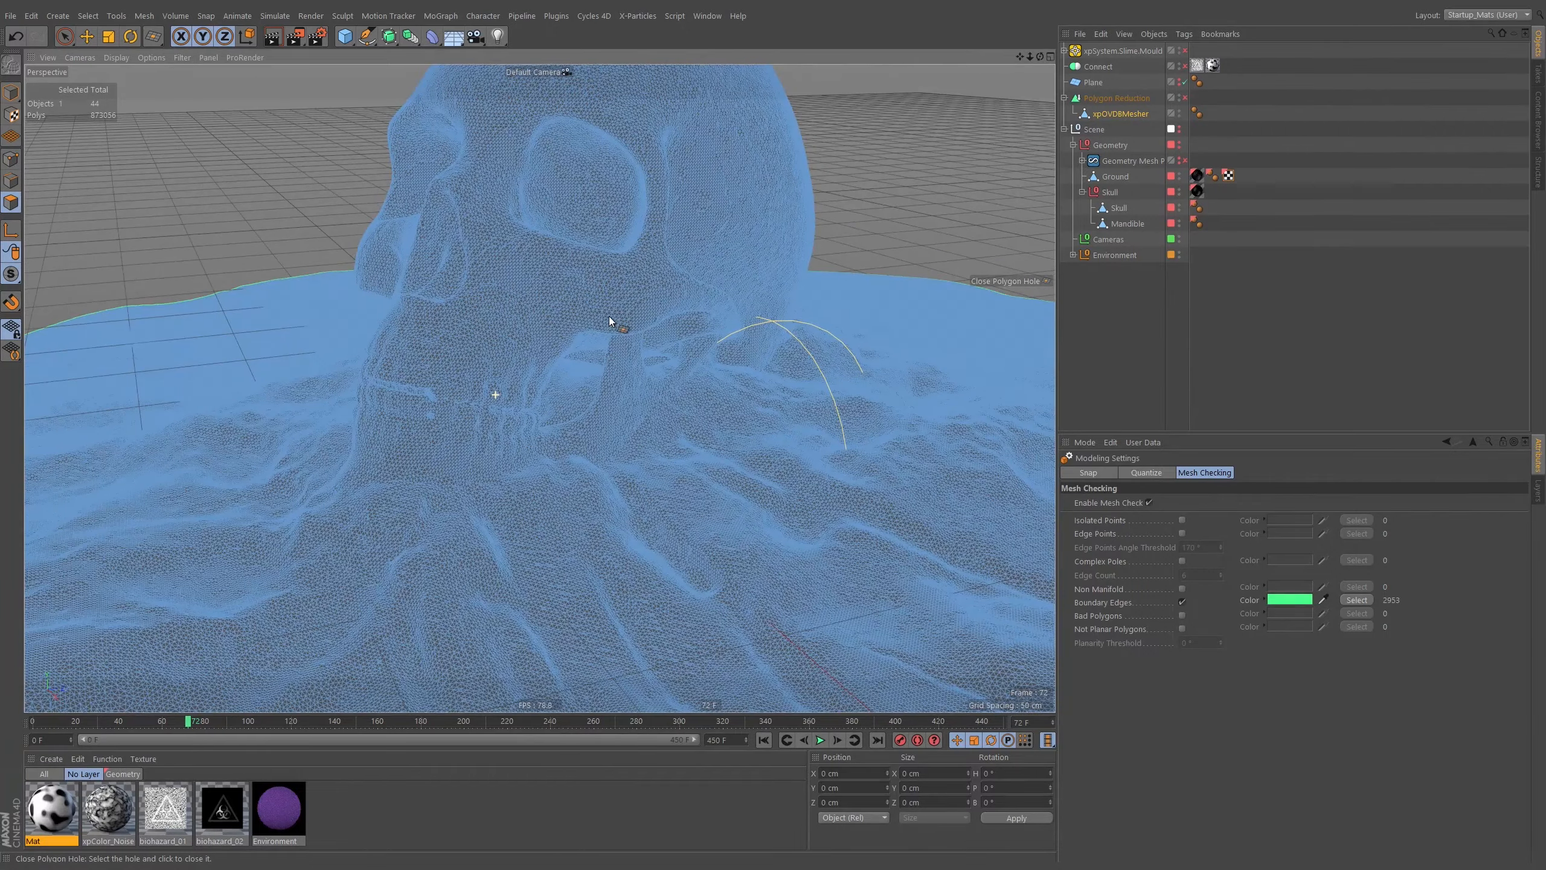
alt+drag(609, 317, 577, 346)
Return to Model mode with the Move tool, then enable the Polygon Reduction generator above the xpOVDBMesher and select it
ctrl+click(1132, 111)
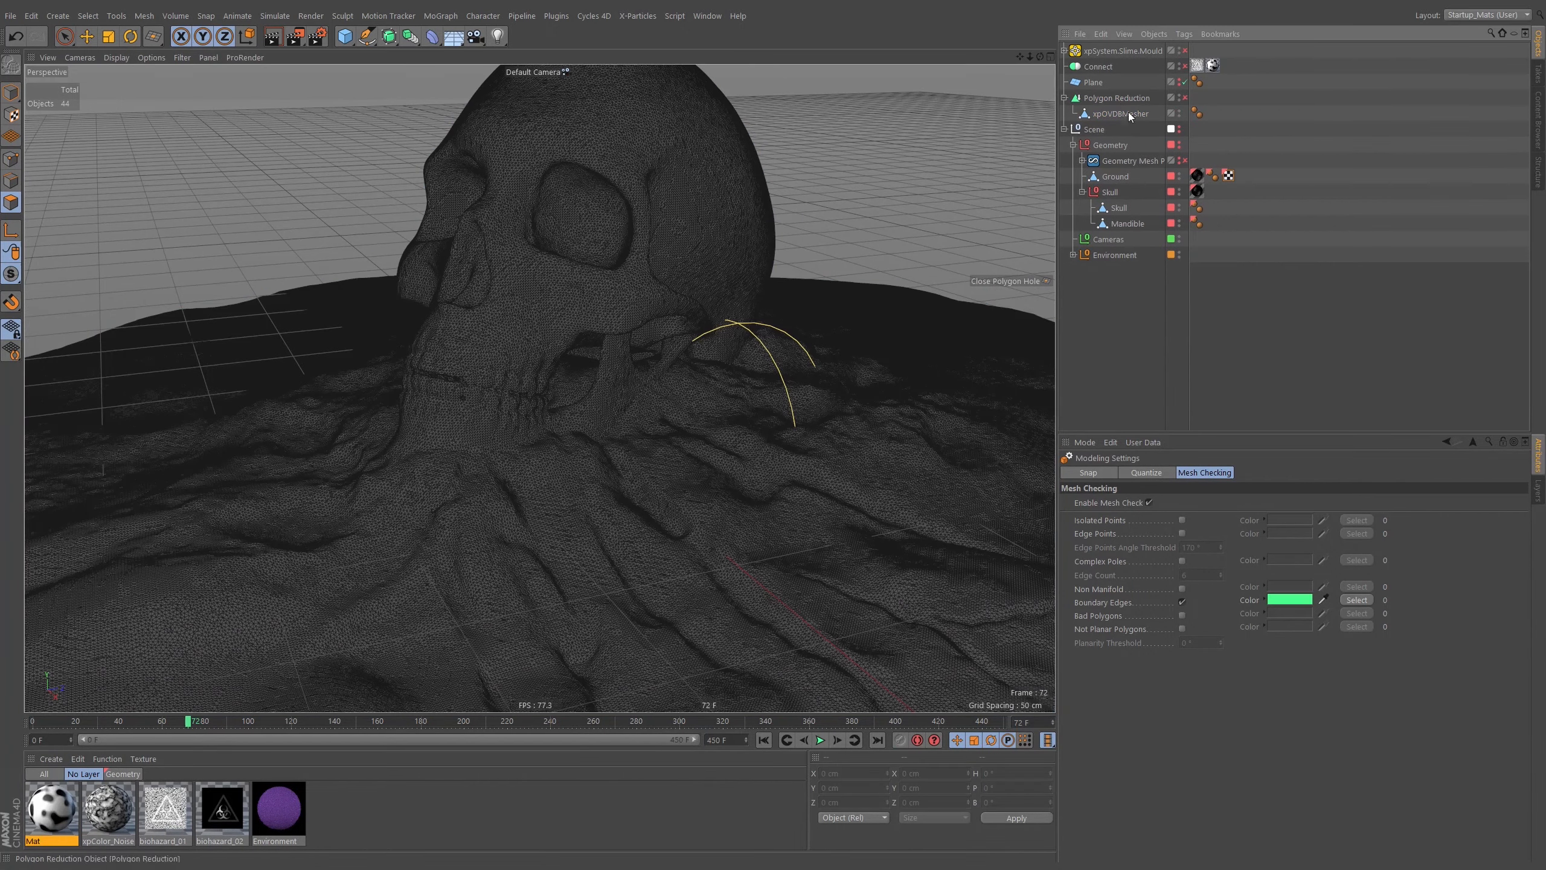
click(11, 93)
key(e)
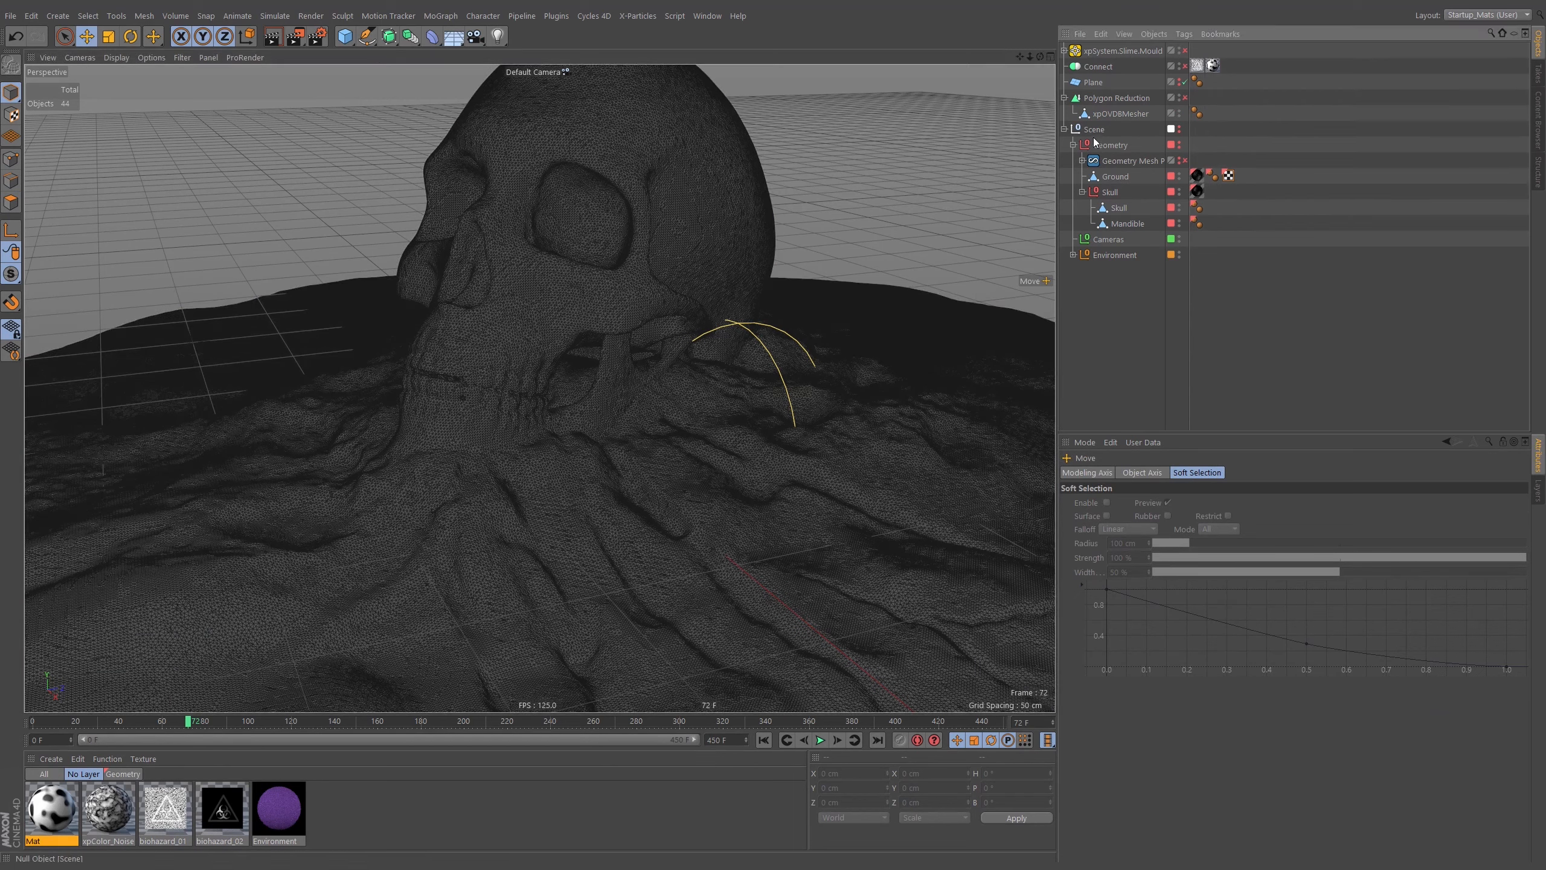
click(1105, 114)
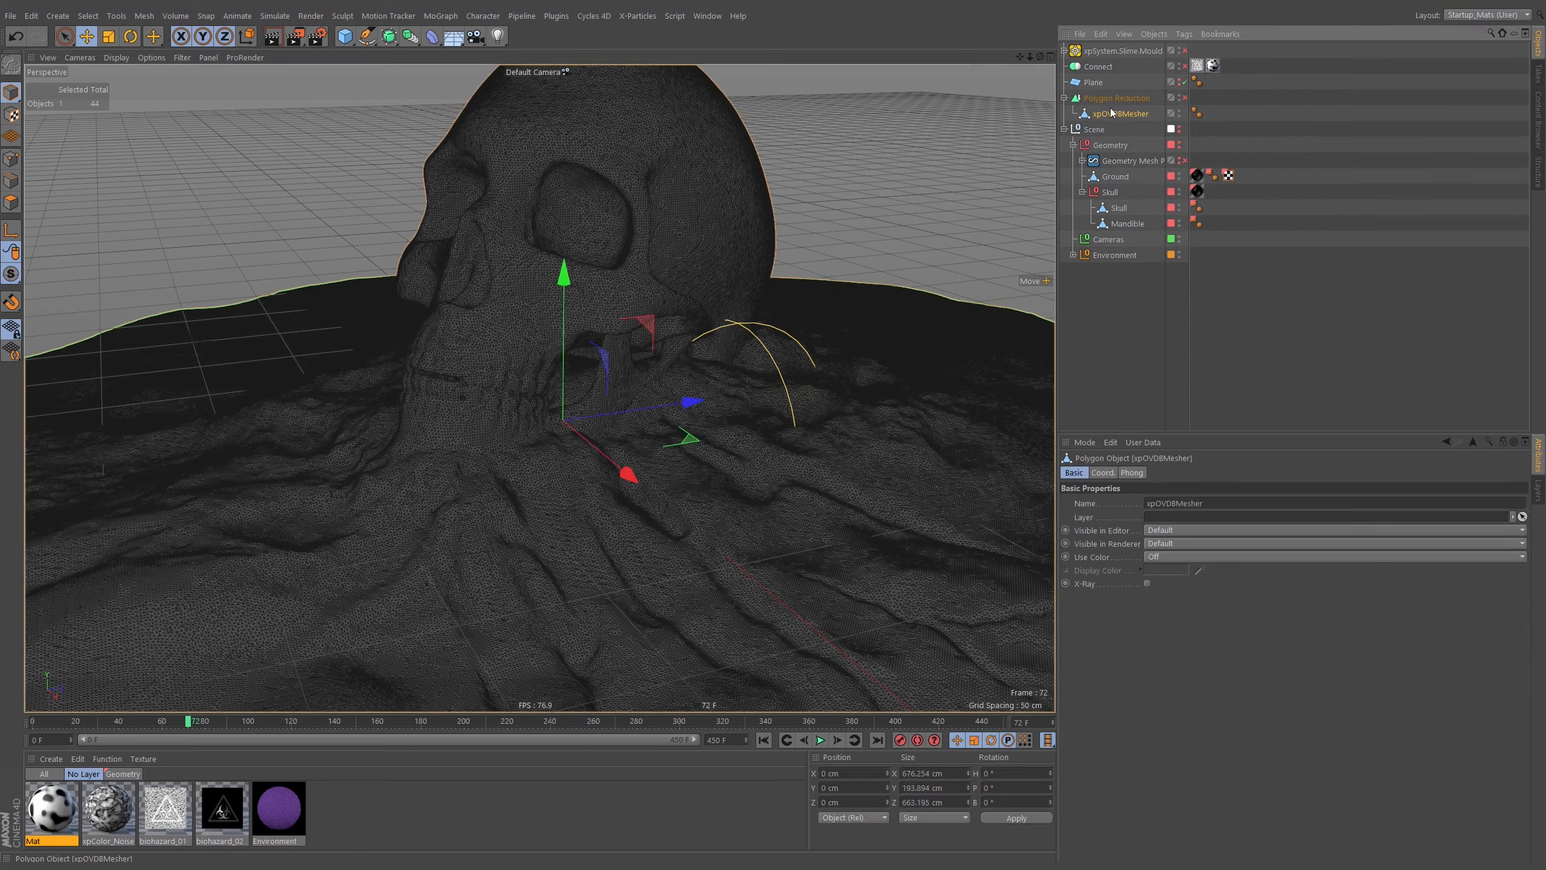
click(1218, 101)
click(1184, 98)
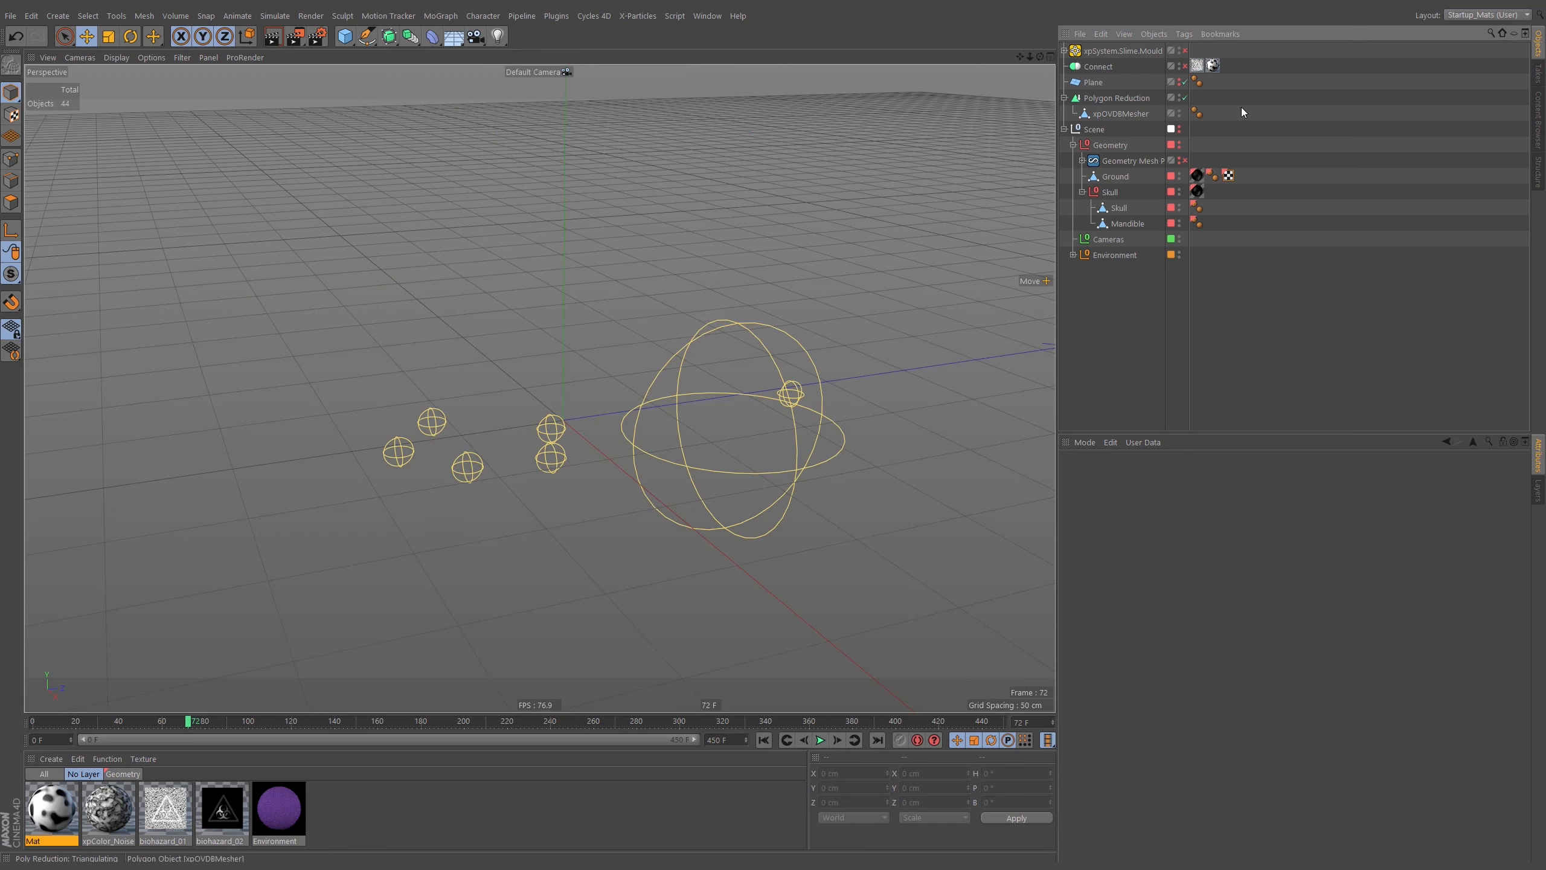
click(1119, 98)
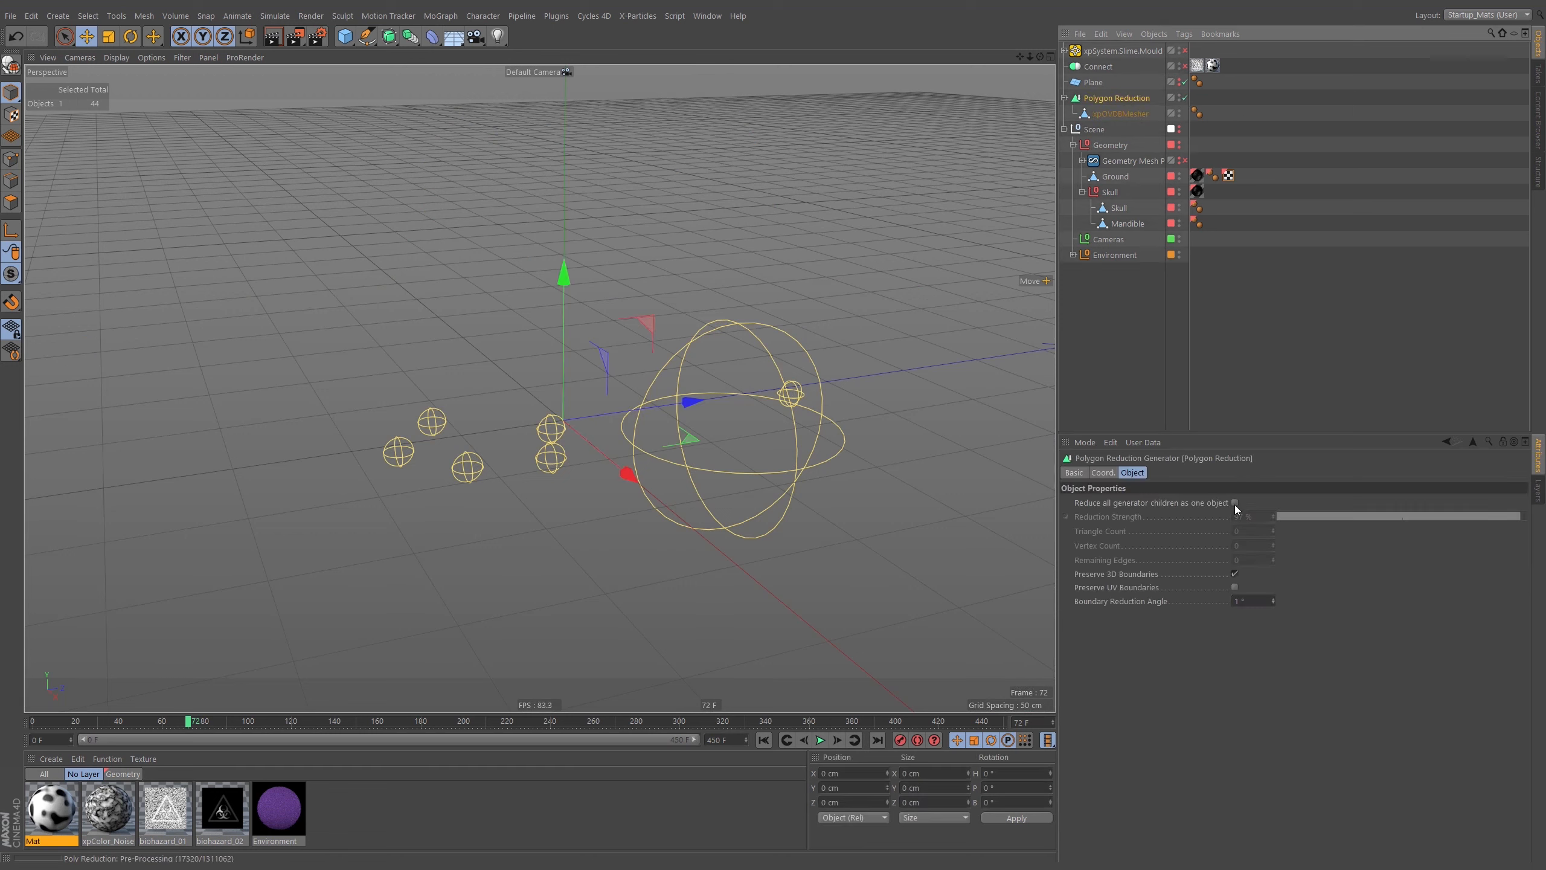
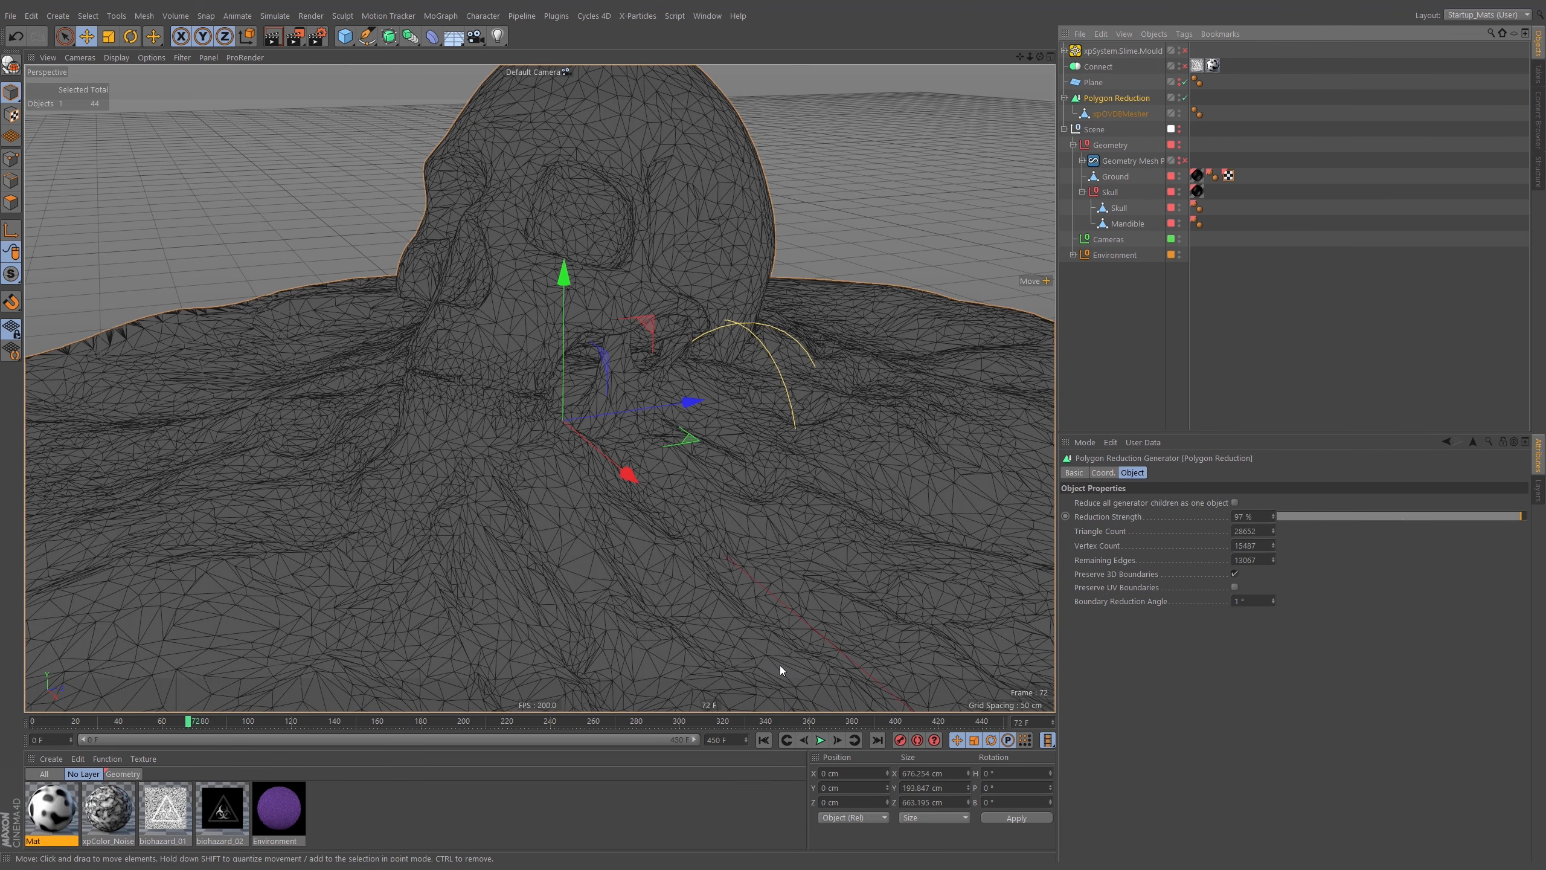
Examine the reduced mesh, including its outer boundary, the full ground area and the skull
alt+right_drag(629, 268, 567, 317)
alt+drag(567, 317, 612, 358)
alt+middle_drag(1030, 525, 795, 409)
alt+right_drag(759, 389, 899, 328)
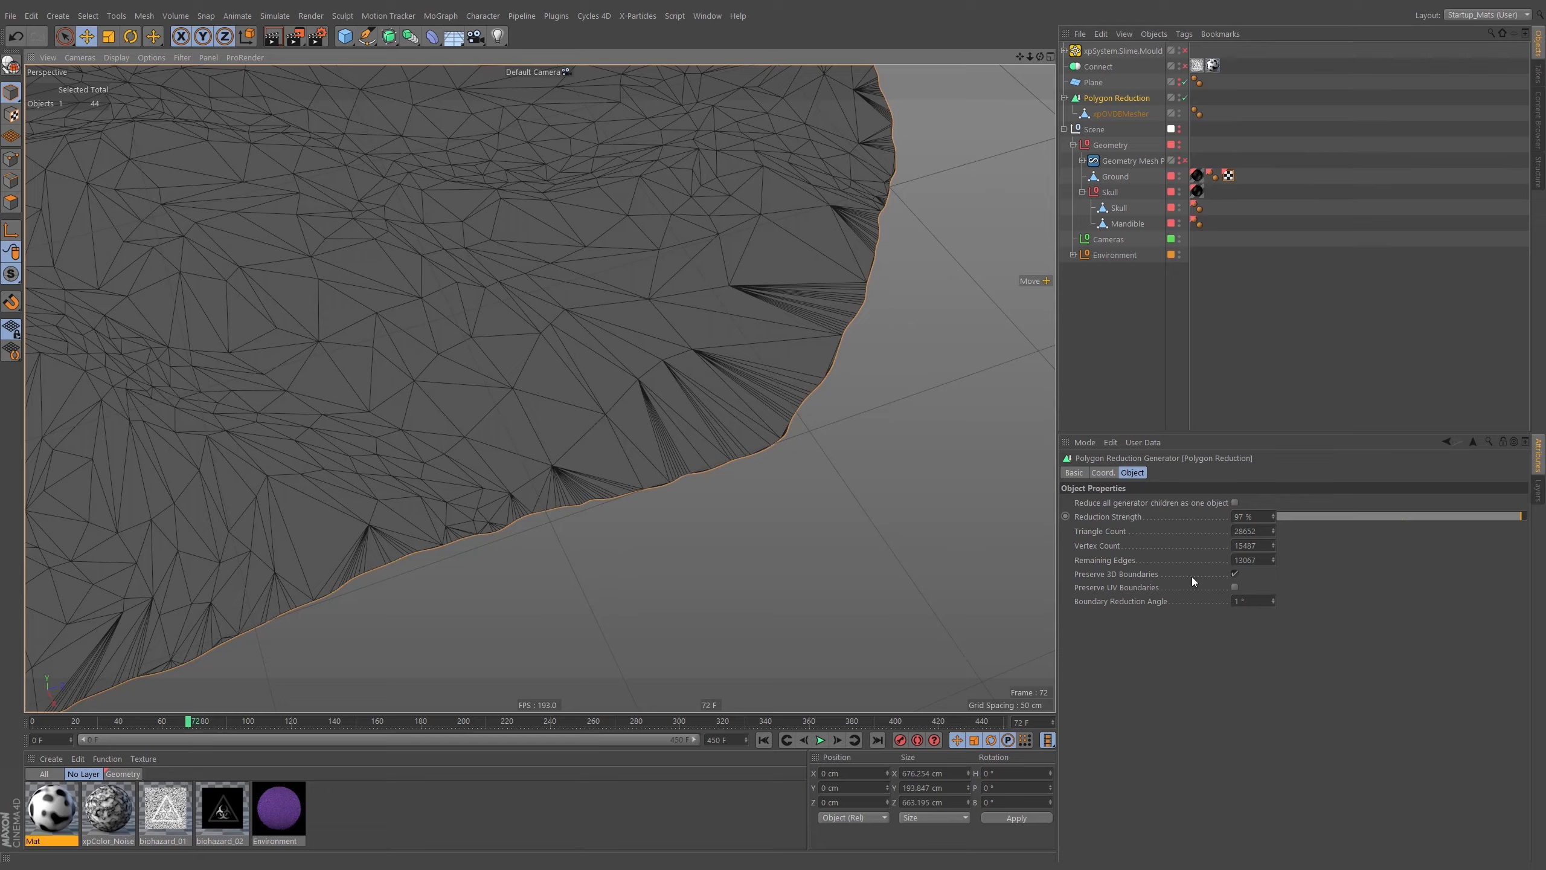
alt+right_drag(756, 236, 541, 387)
alt+middle_drag(541, 387, 790, 551)
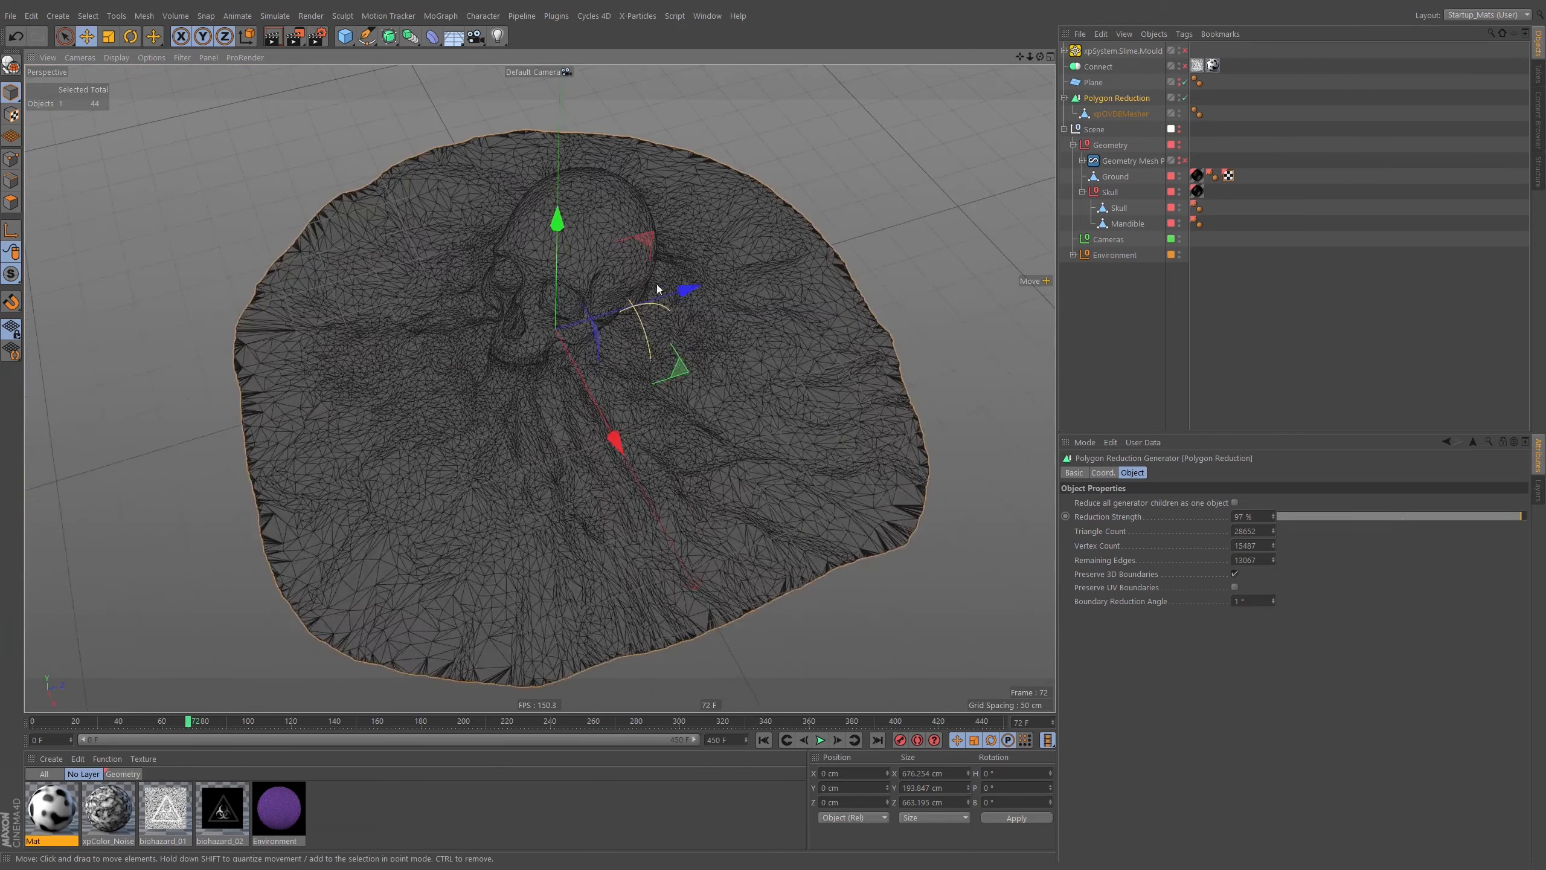
alt+right_drag(549, 248, 714, 206)
alt+drag(610, 327, 626, 228)
alt+middle_drag(604, 421, 603, 285)
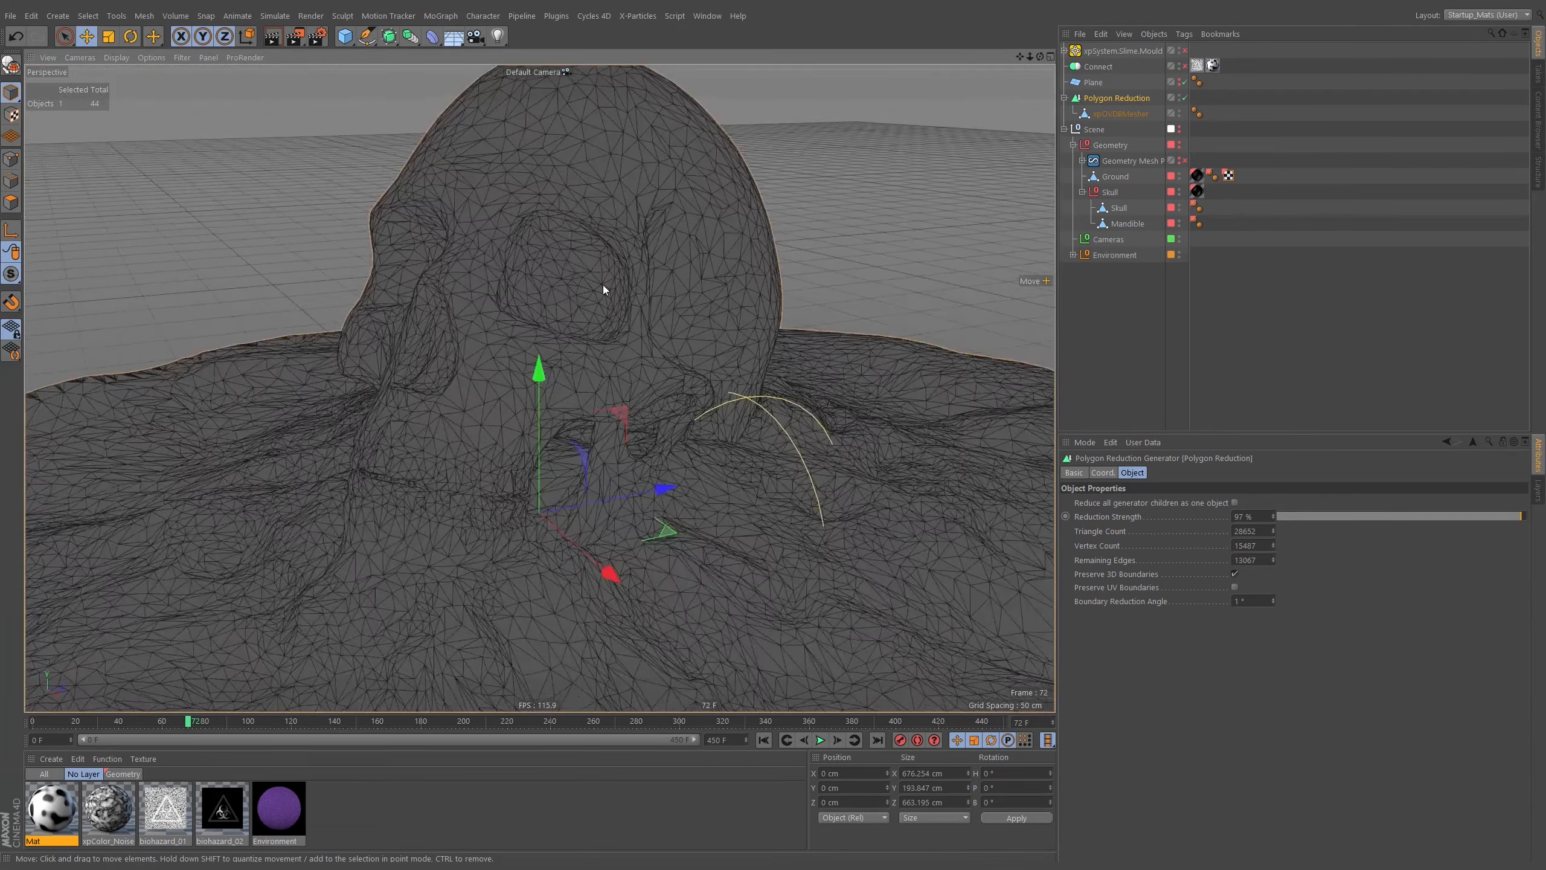
alt+drag(603, 285, 775, 261)
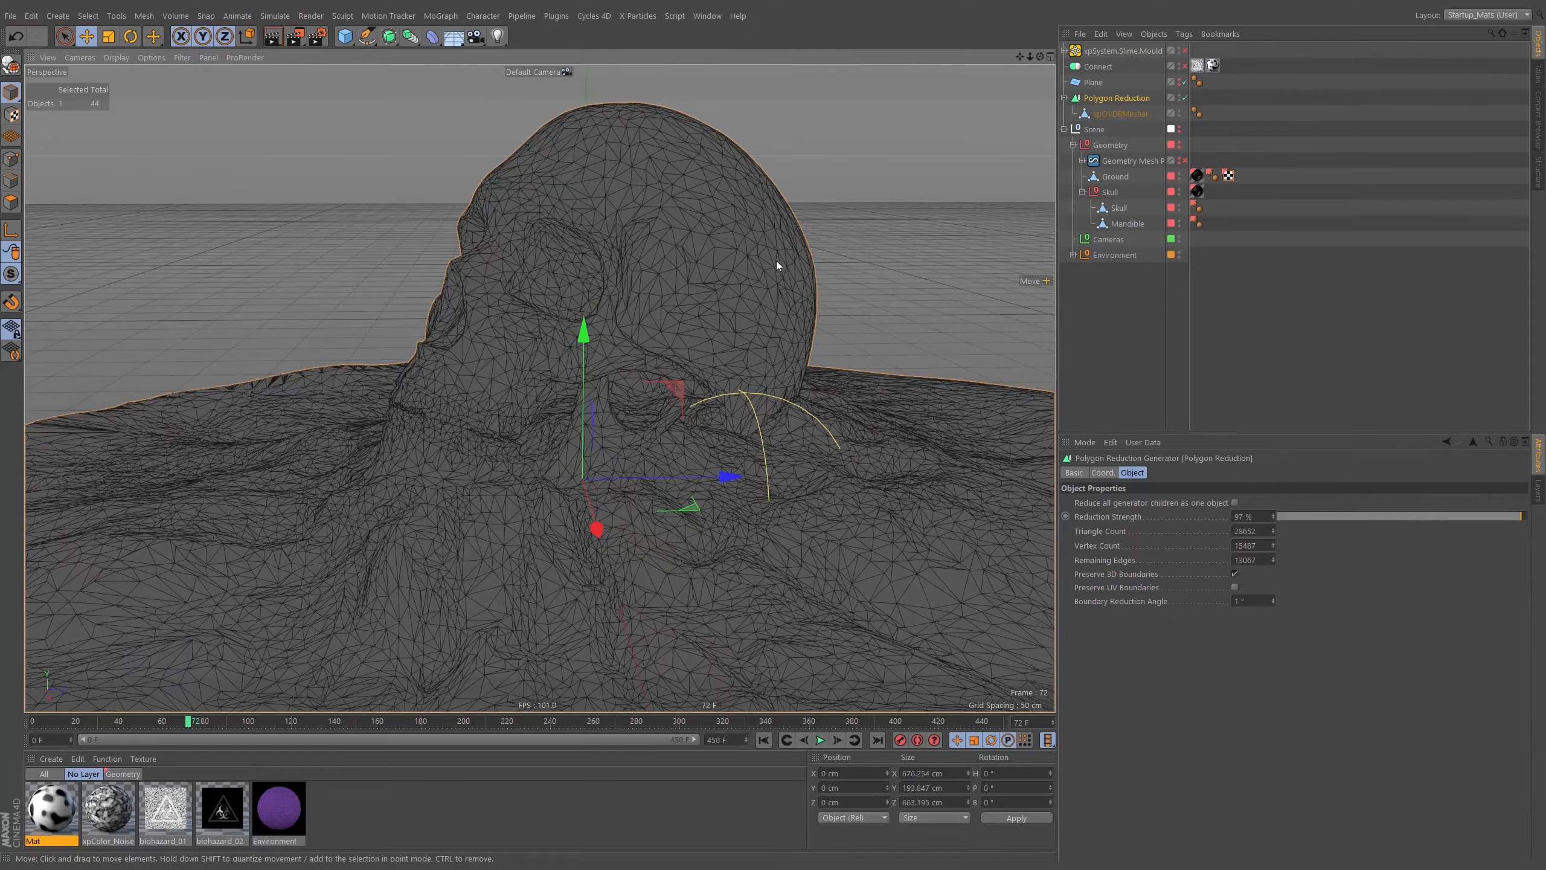
Show the original Geometry group with Gouraud Shading to compare it with the reduced mesh
click(1178, 142)
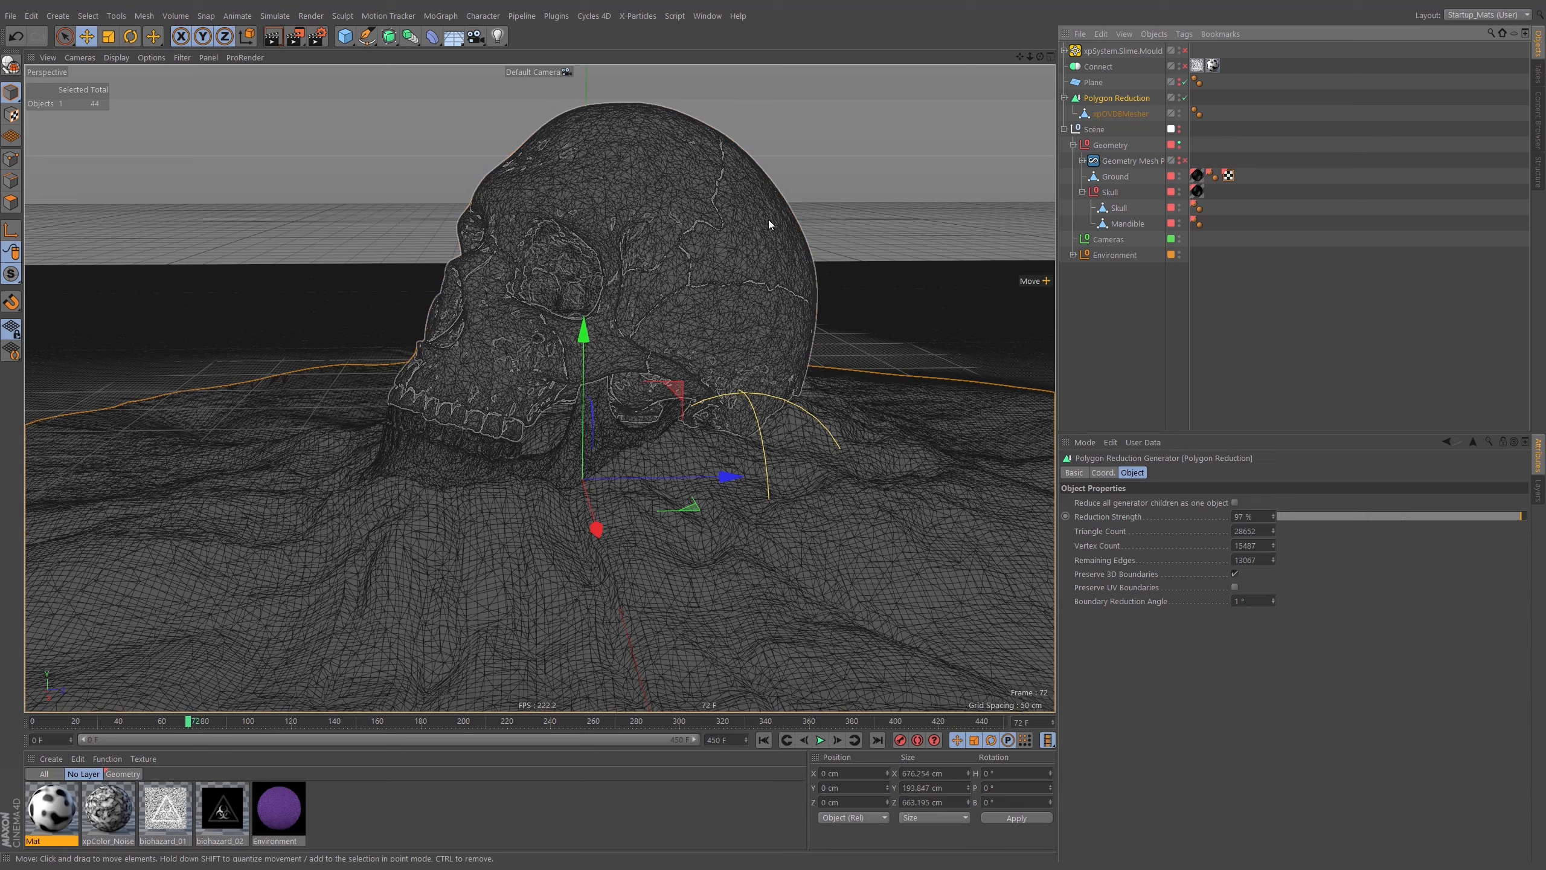
key(n)
key(a)
alt+drag(711, 244, 755, 297)
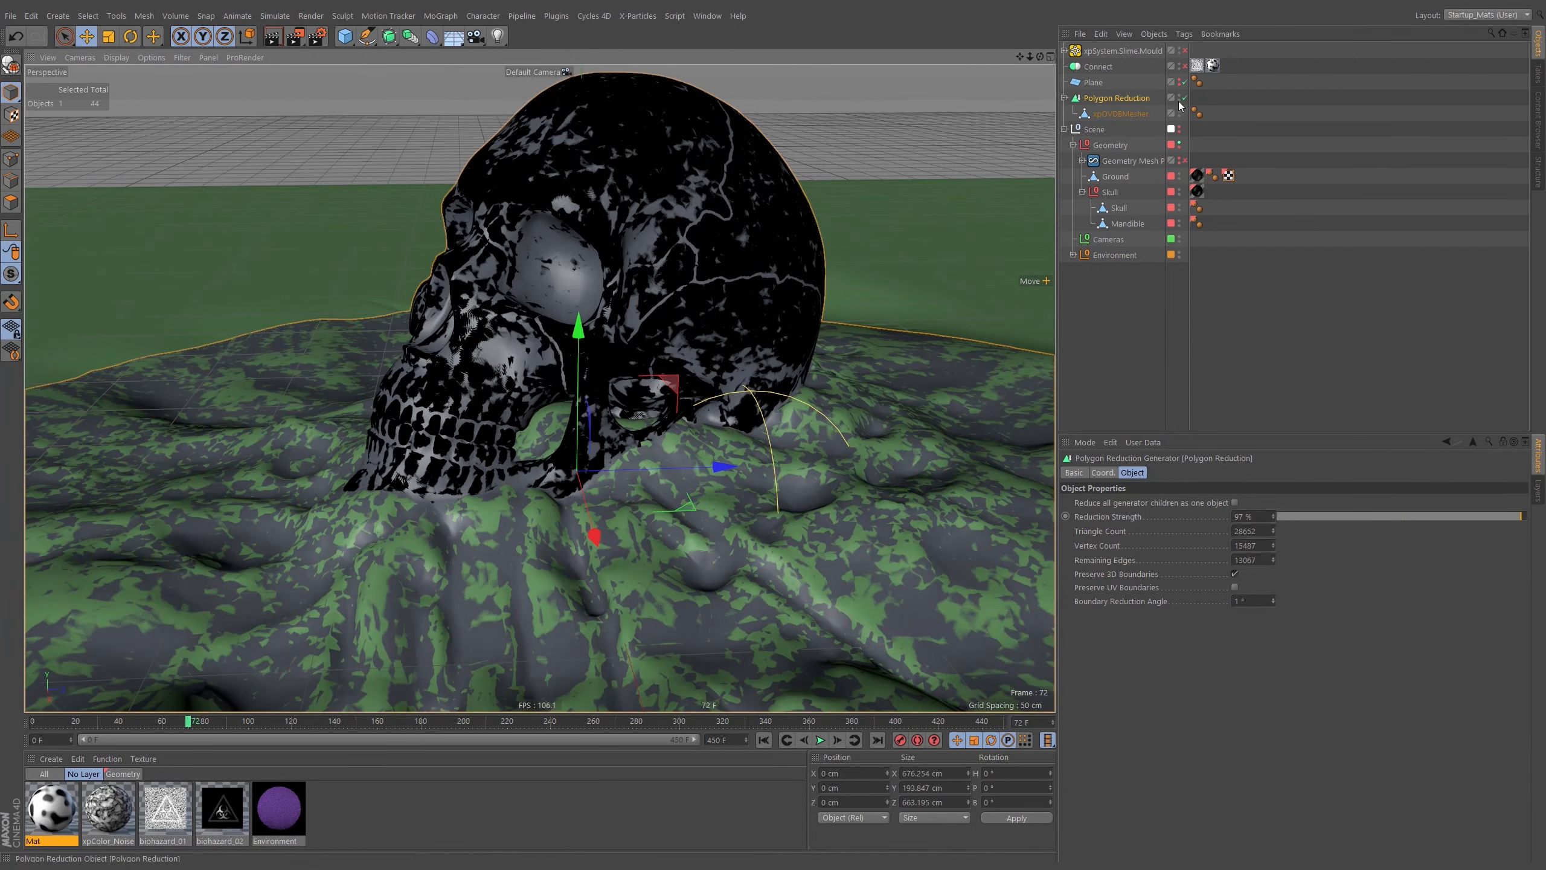
Hide the original Geometry group and display the reduced mesh with Gouraud Shading (Lines)
alt+click(1179, 145)
key(n)
key(b)
alt+drag(718, 285, 725, 304)
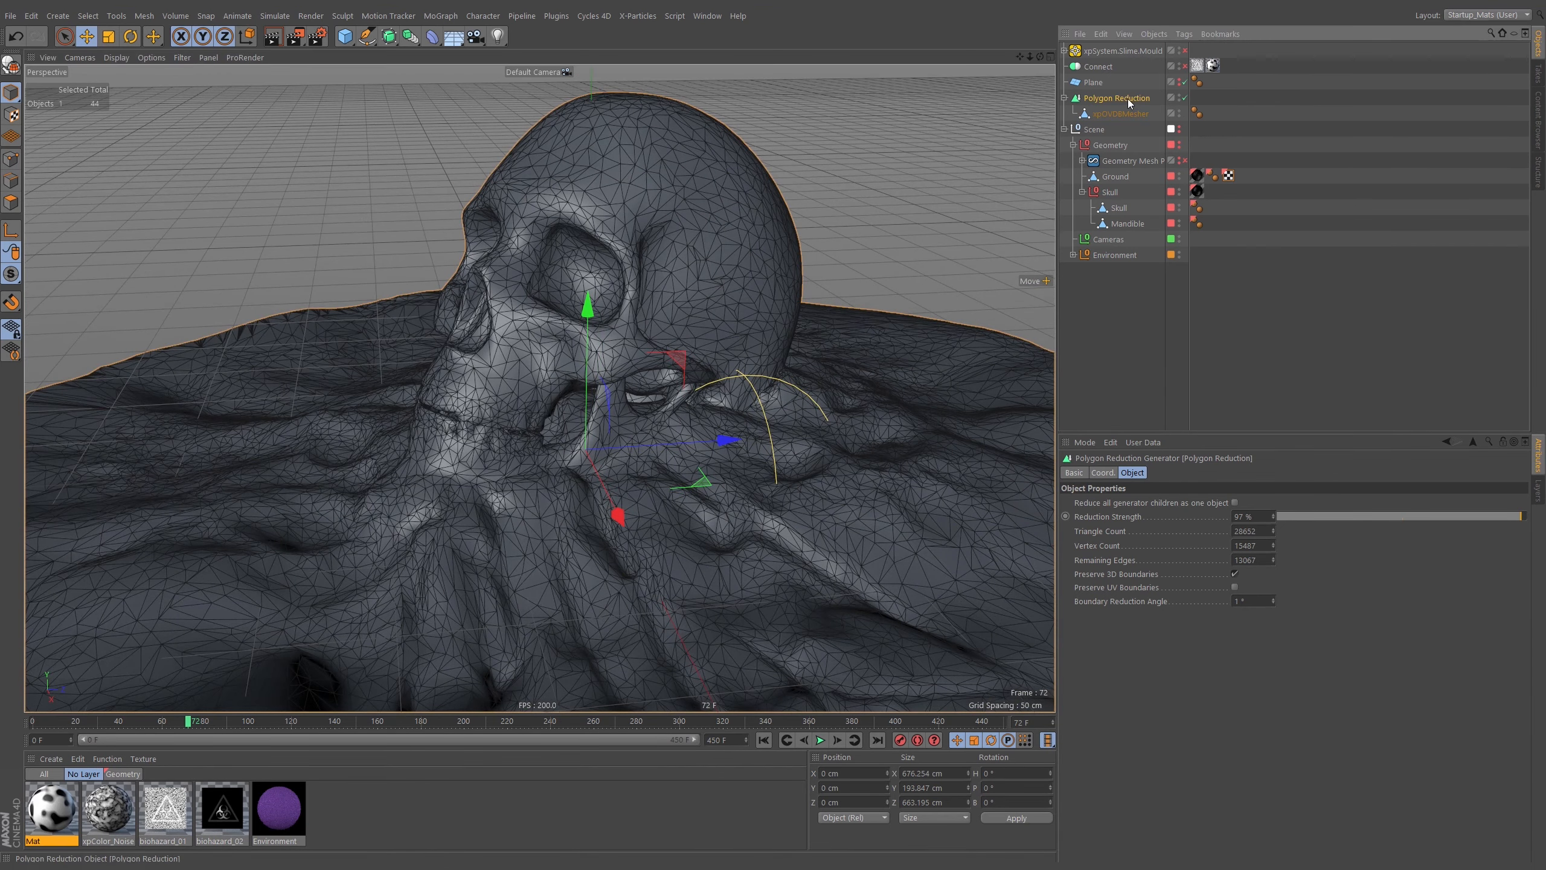
Set the Polygon Reduction's Reduction Strength to 93 % and look over the whole mesh
click(1511, 517)
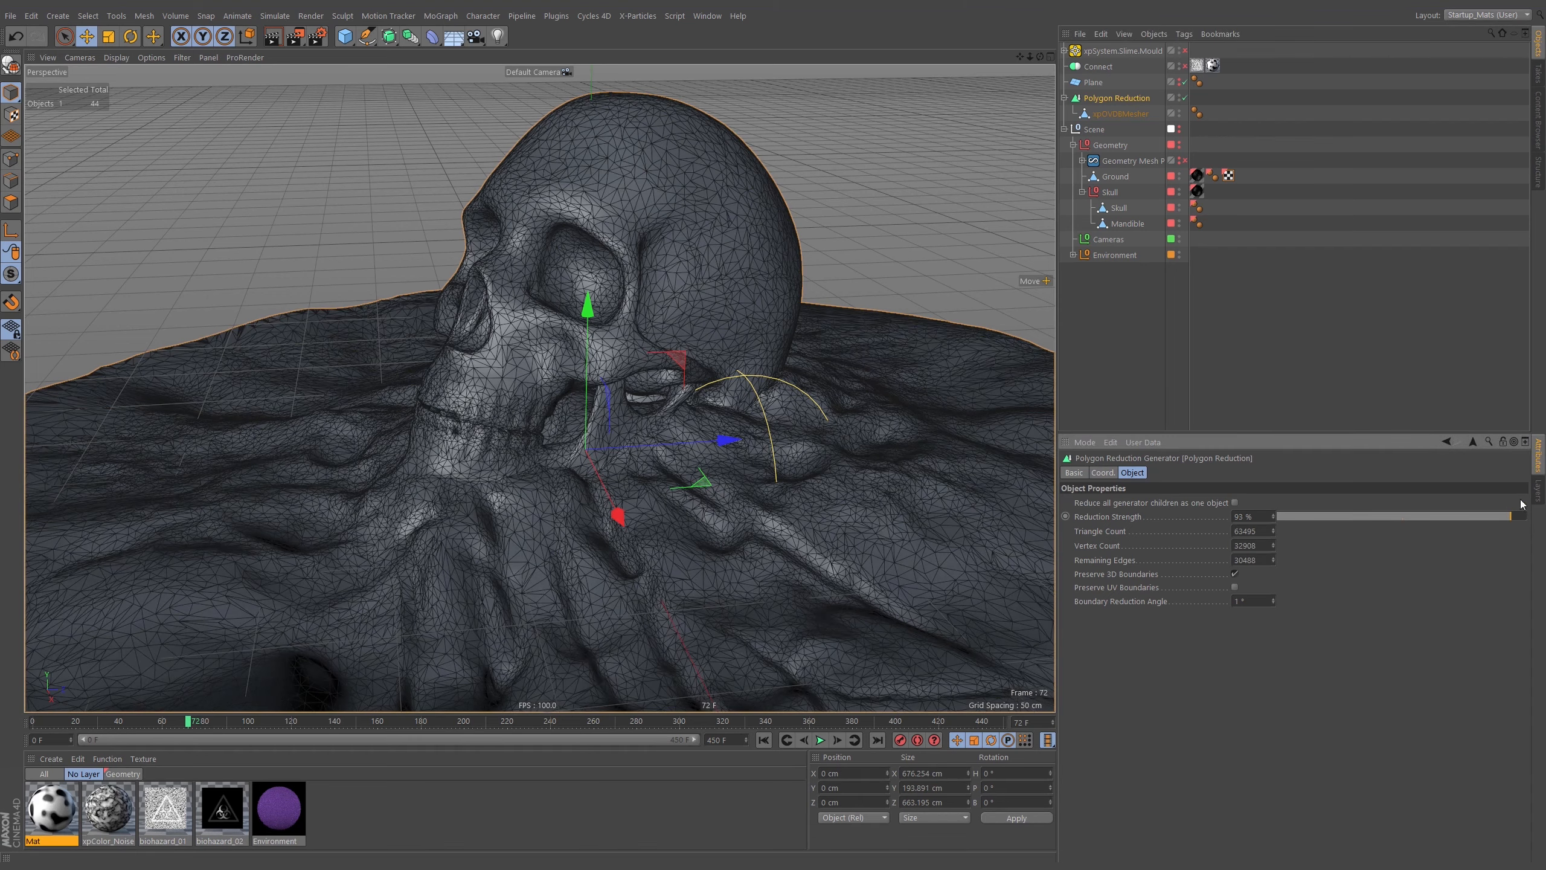
scroll(560, 368, down, 5)
alt+drag(560, 368, 750, 291)
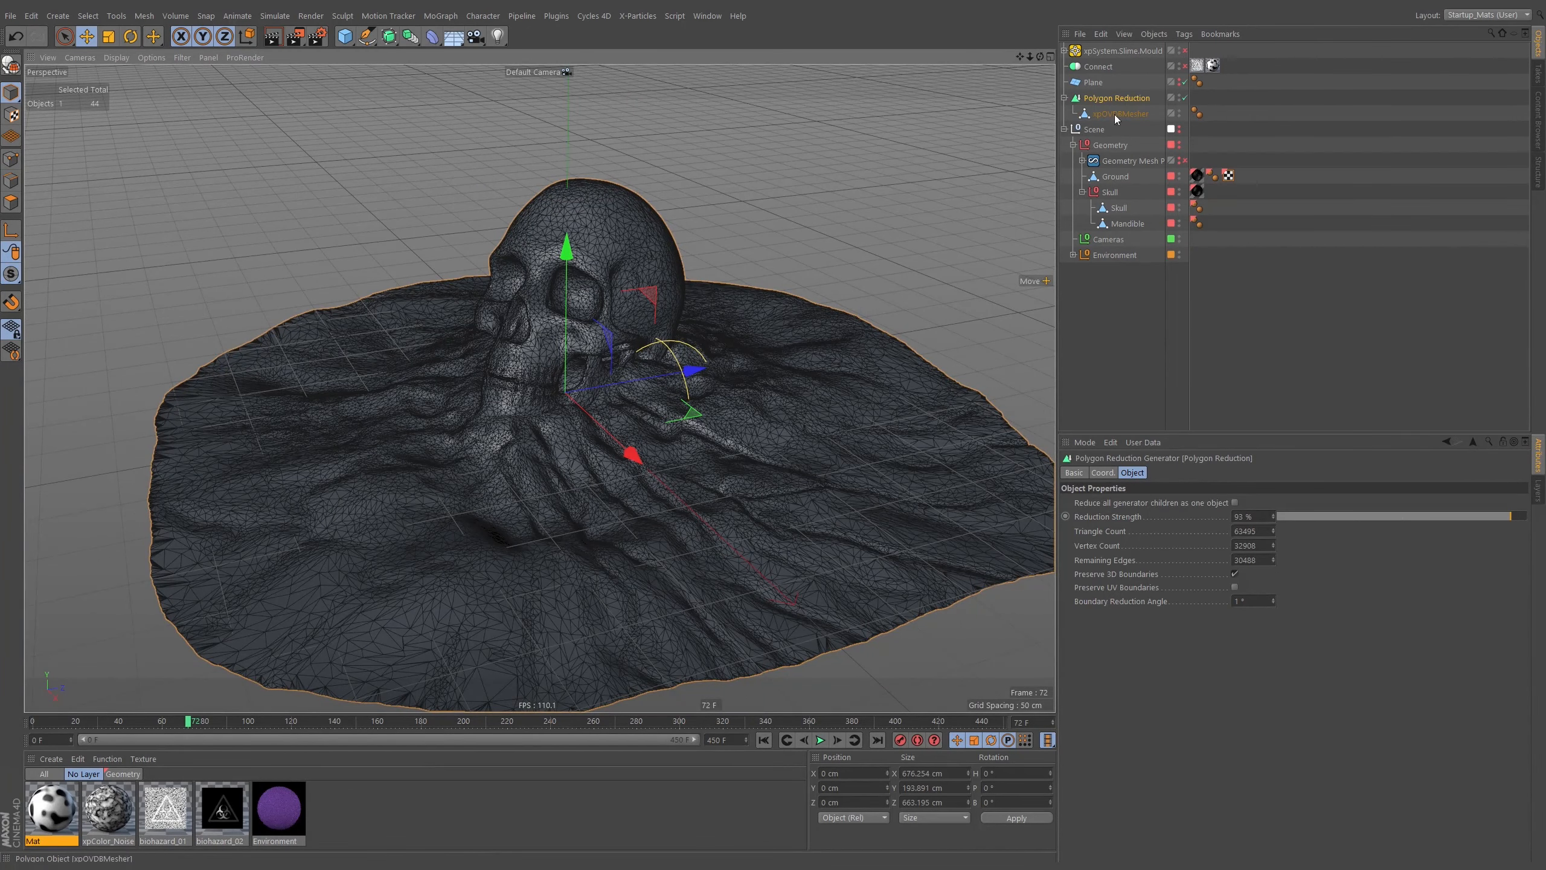
Convert the Polygon Reduction generator into an editable mesh and delete the leftover Polygon Reduction null
right_click(1123, 98)
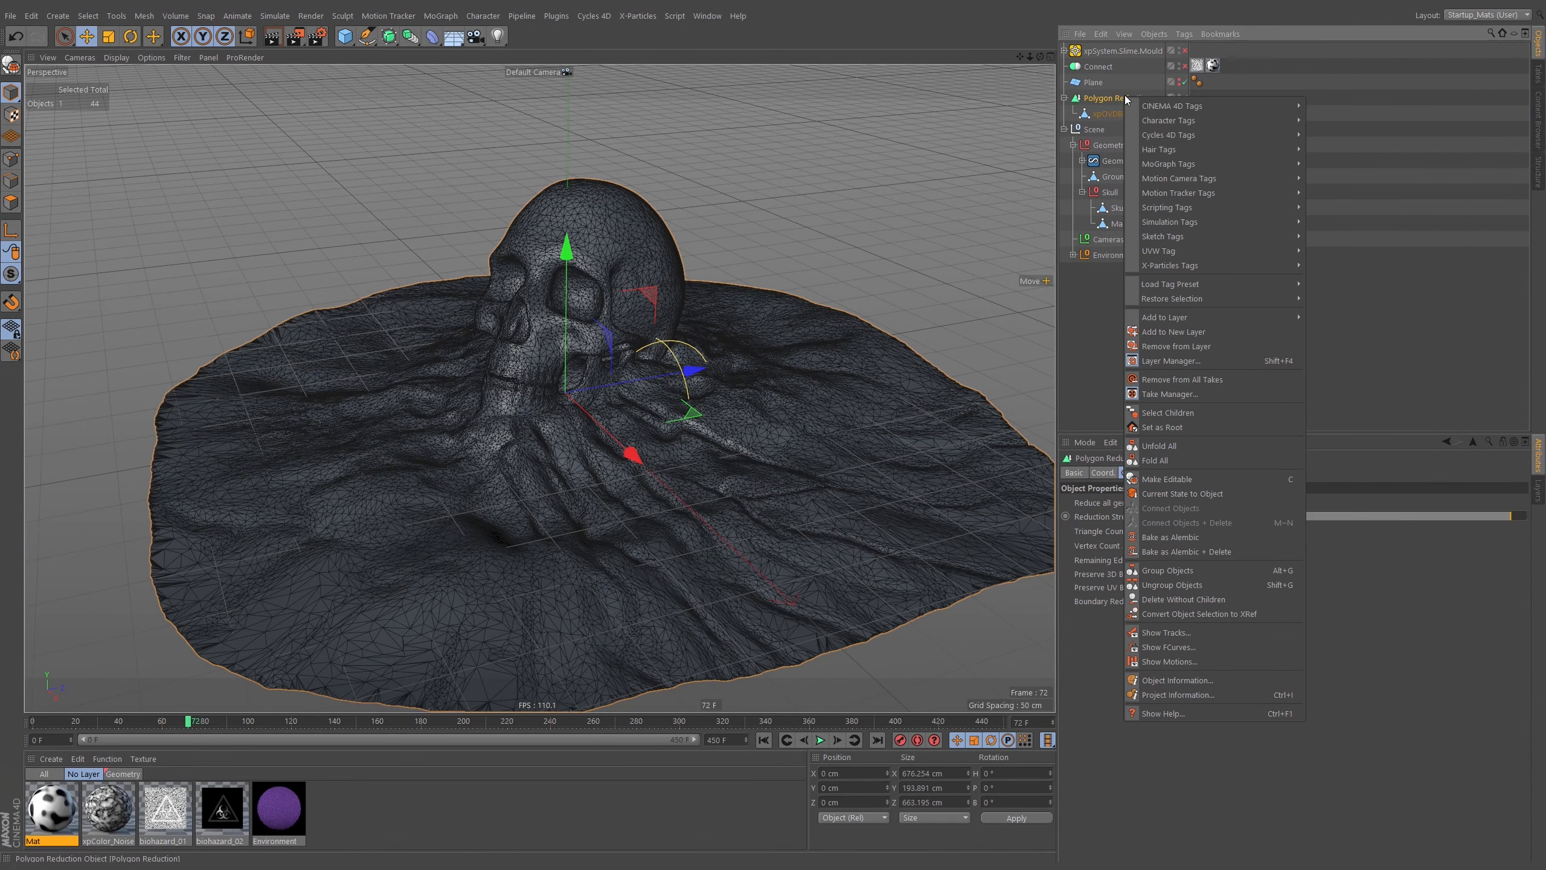
click(1115, 91)
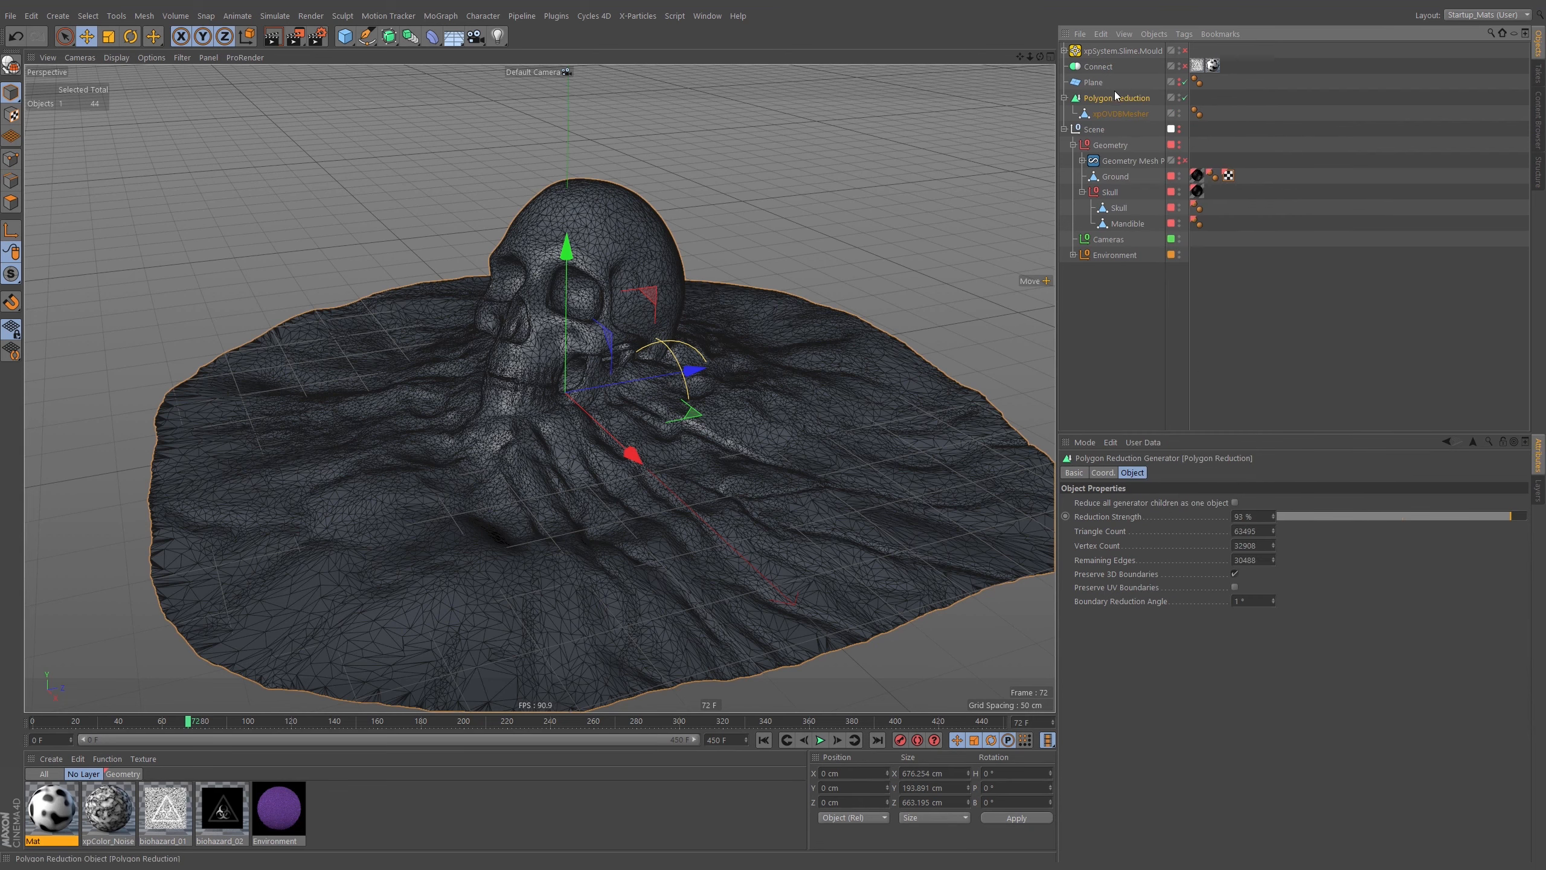
key(c)
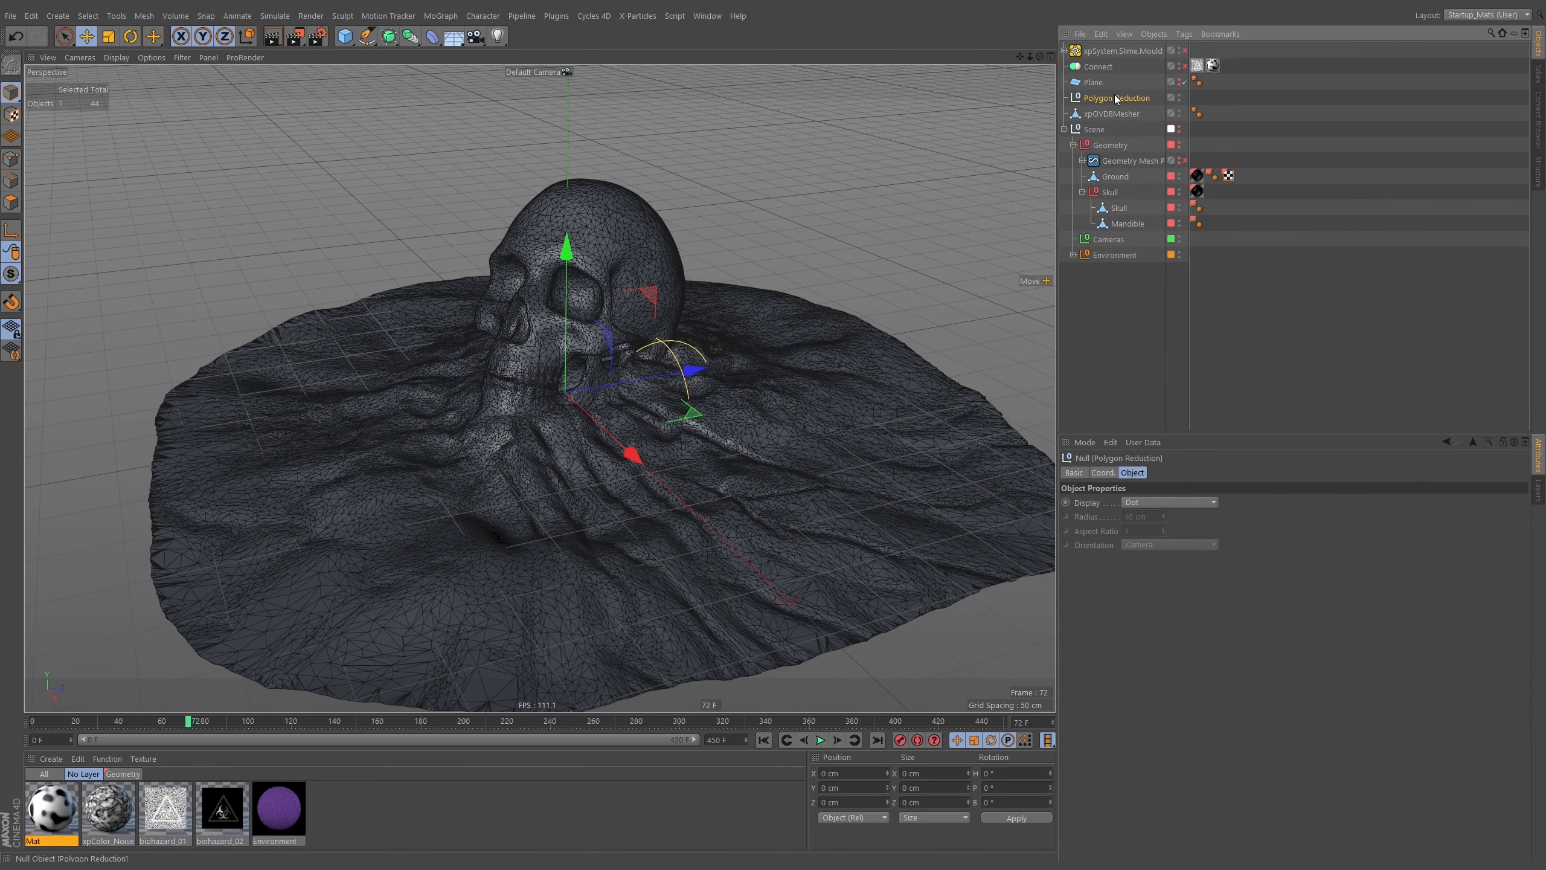
key(Delete)
Rename the reduced xpOVDBMesher mesh as Simulation_Surface and make it a child of the Connect object
click(1108, 97)
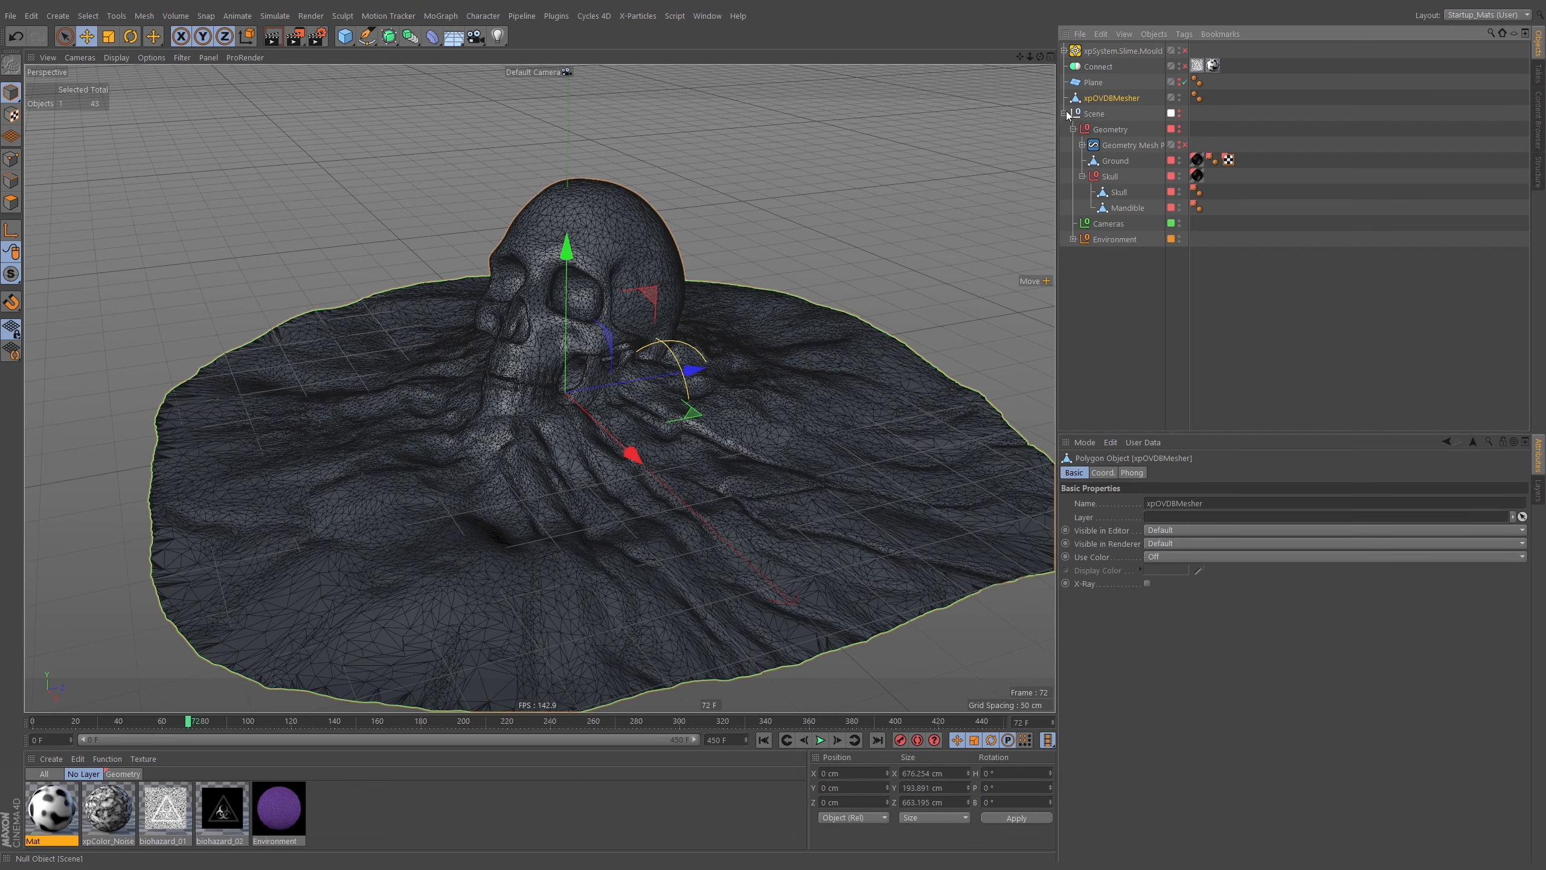
double_click(1108, 97)
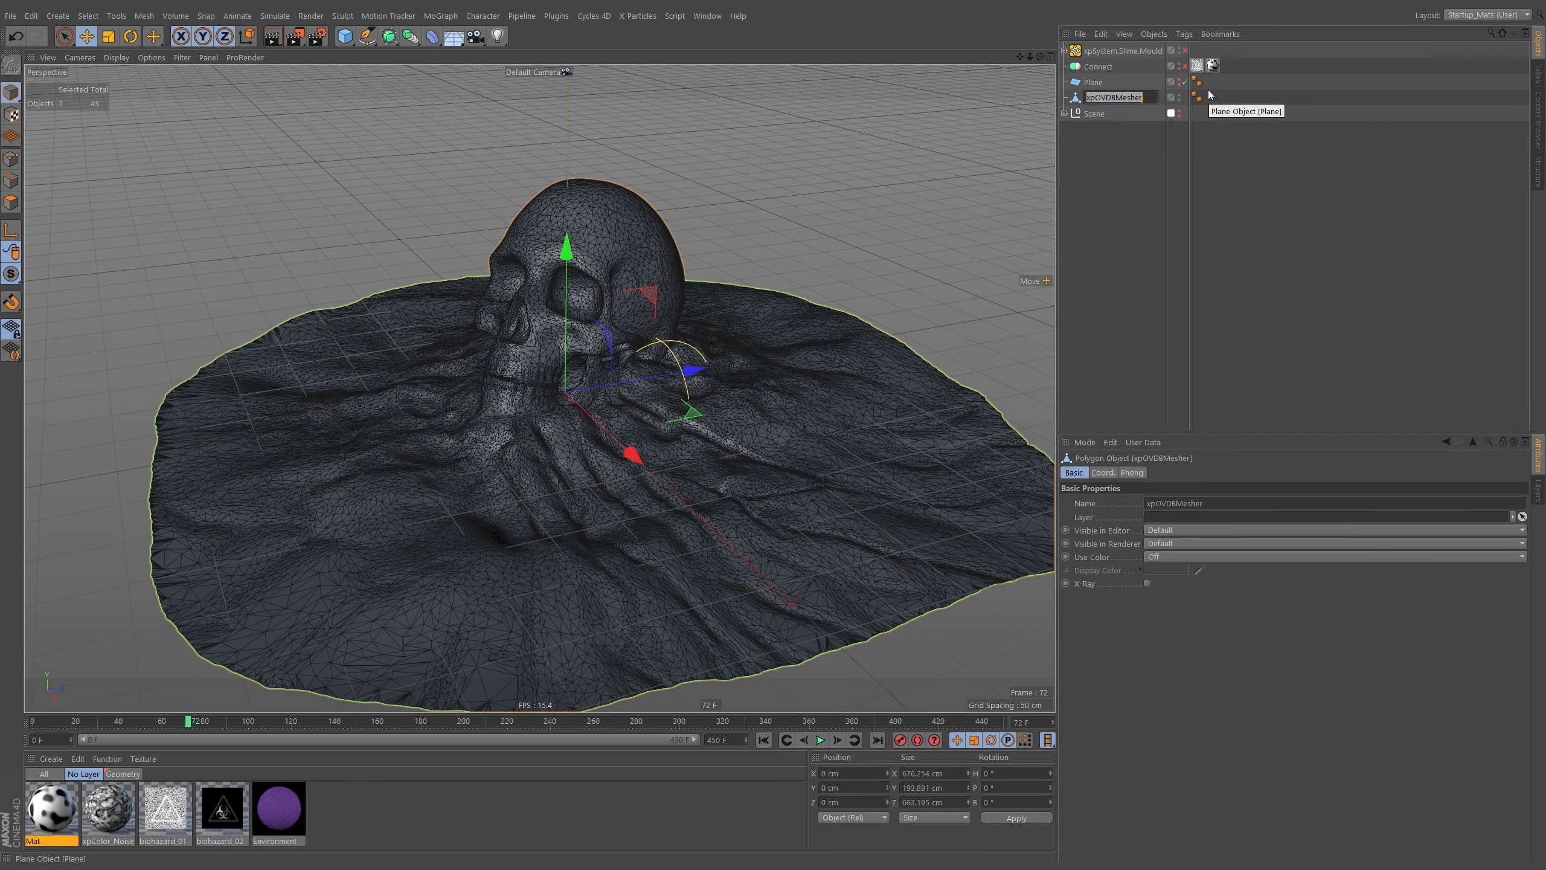
text(Simulation_Surfa)
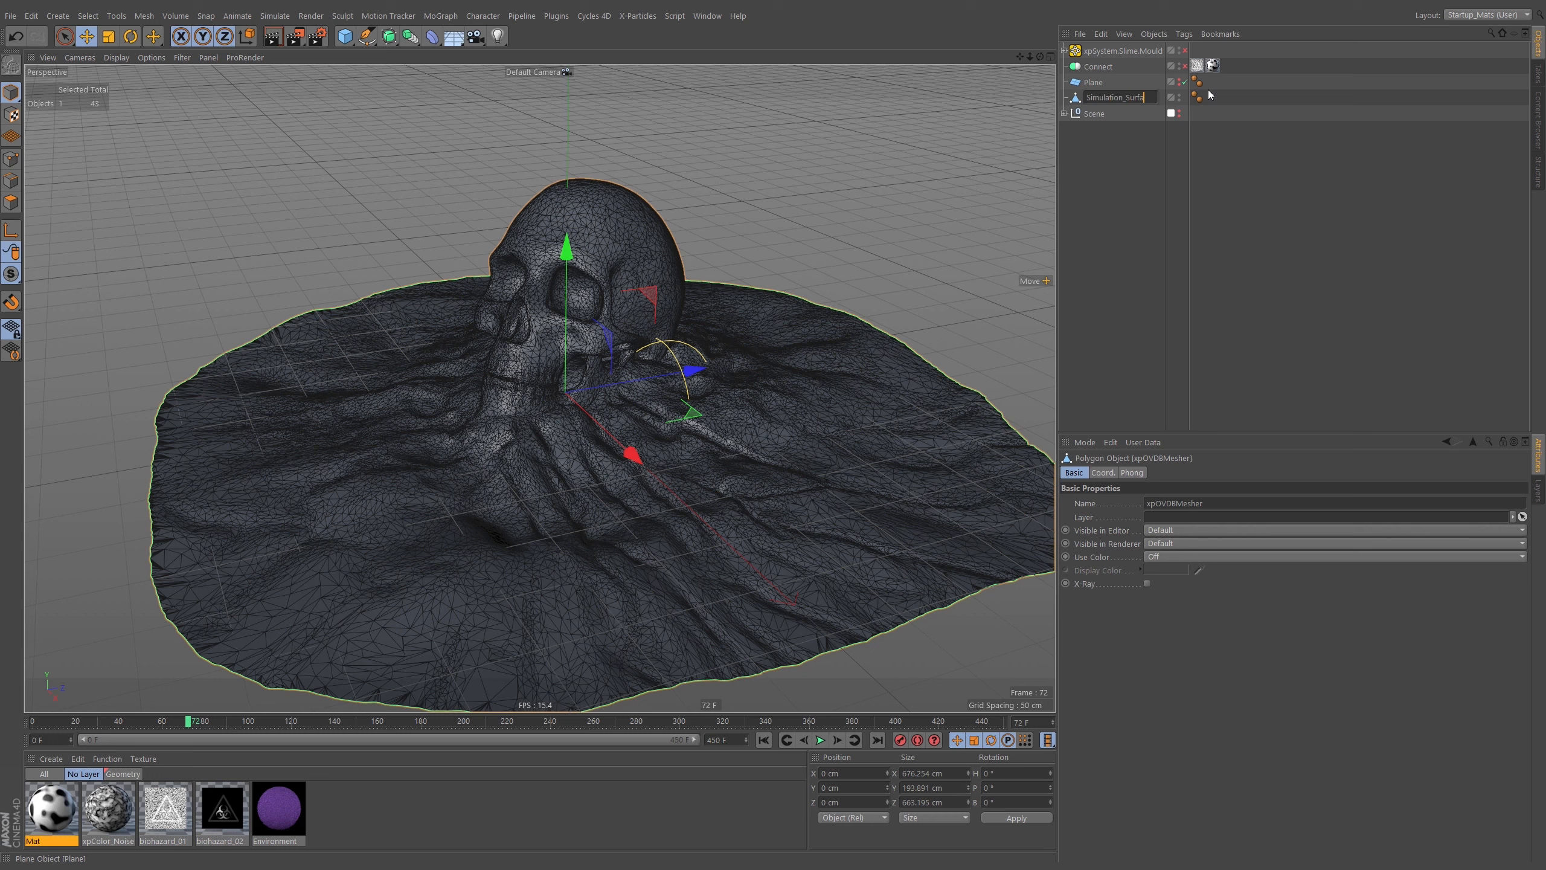
text(ce)
key(Return)
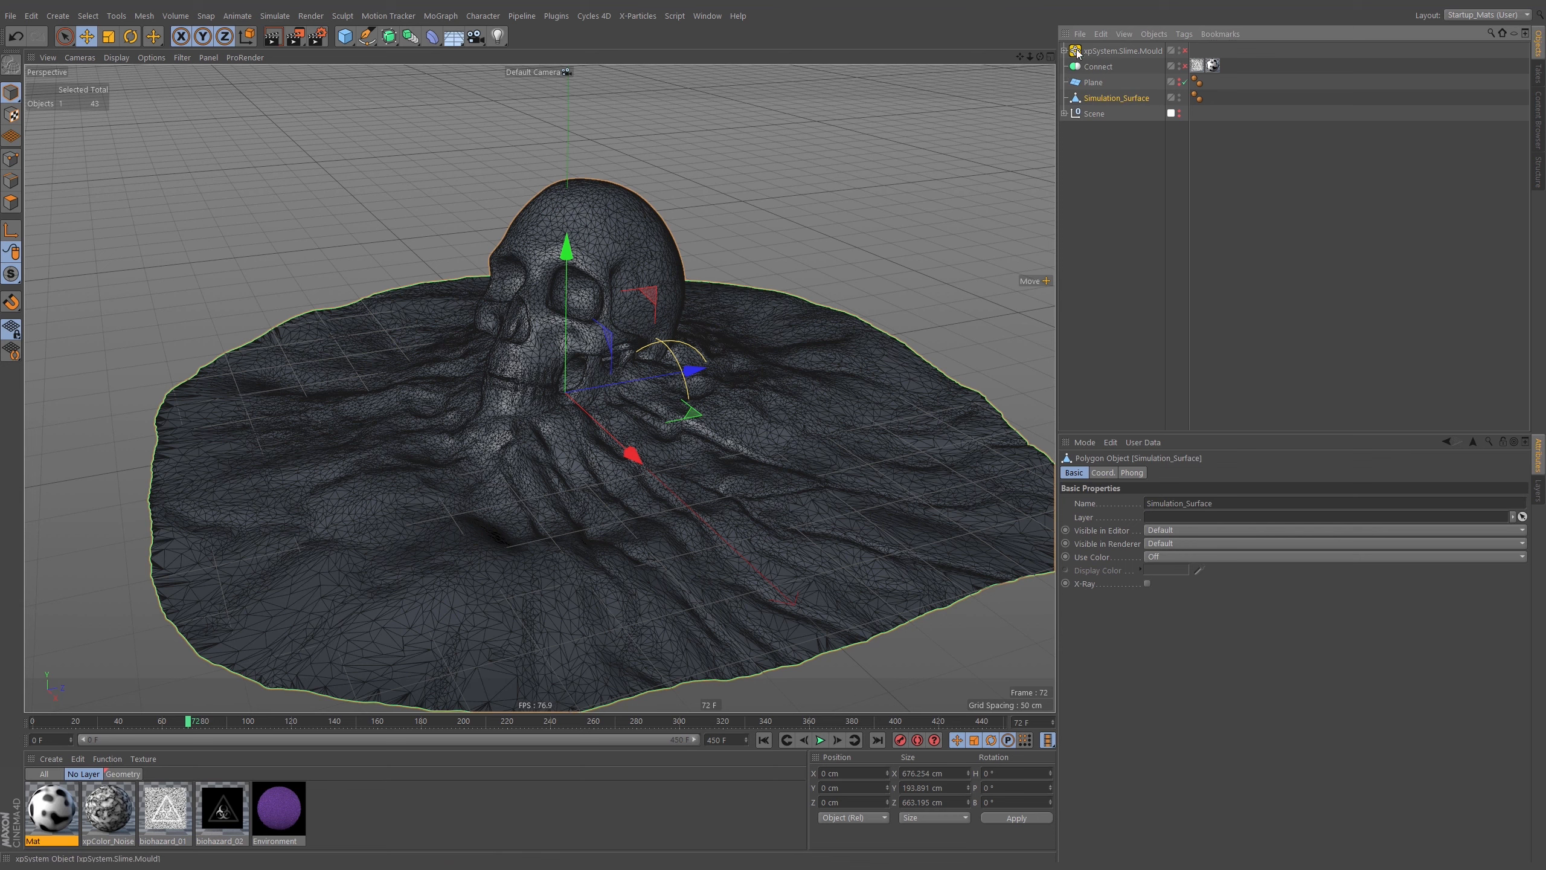
click(1091, 67)
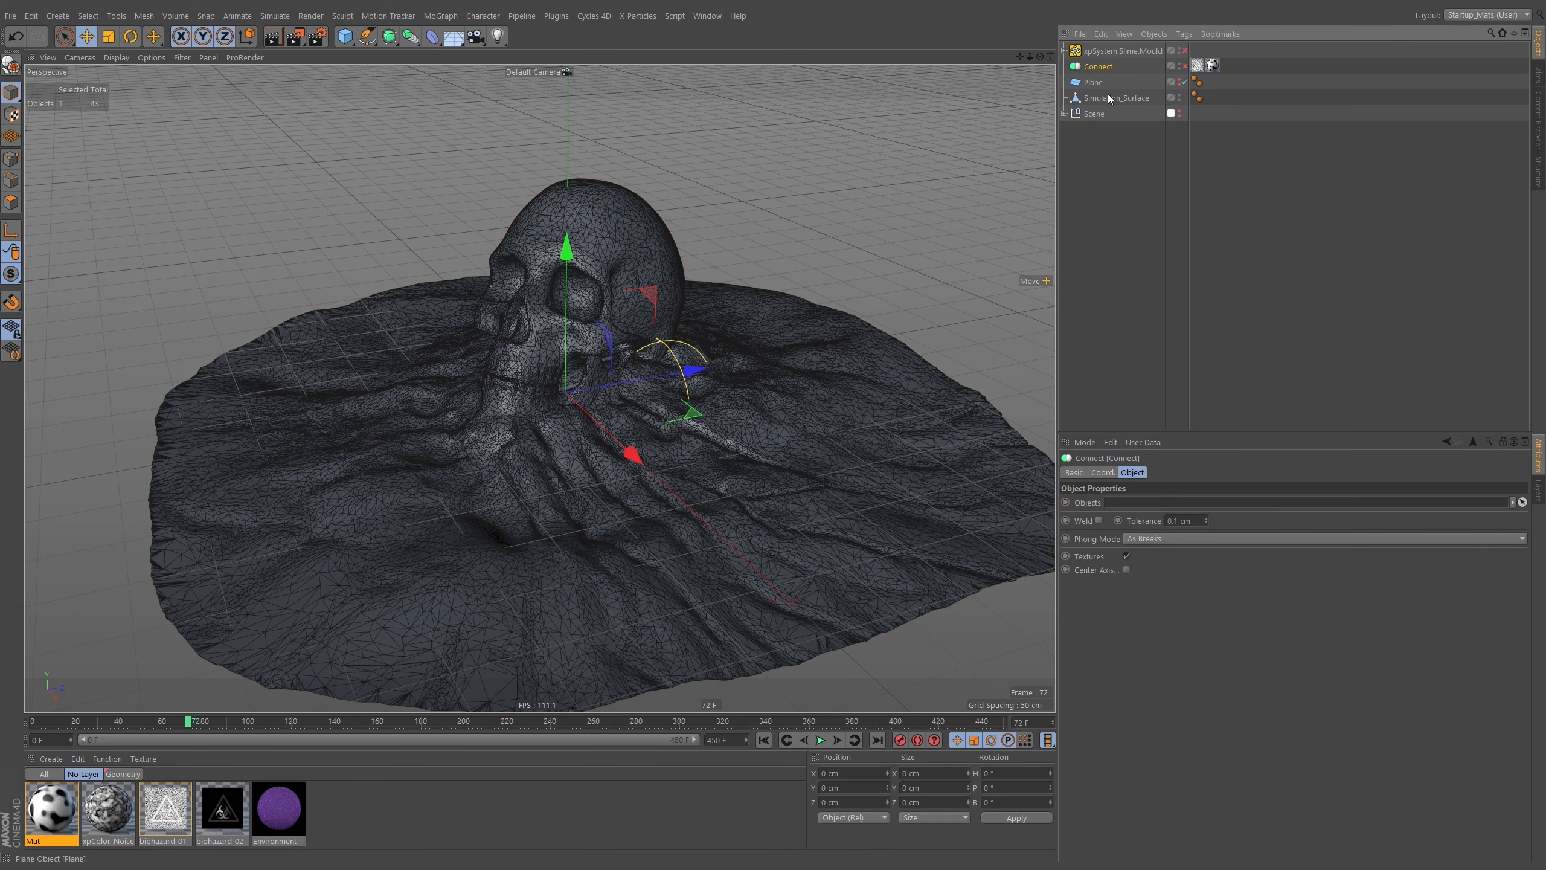
drag(1107, 68, 1108, 67)
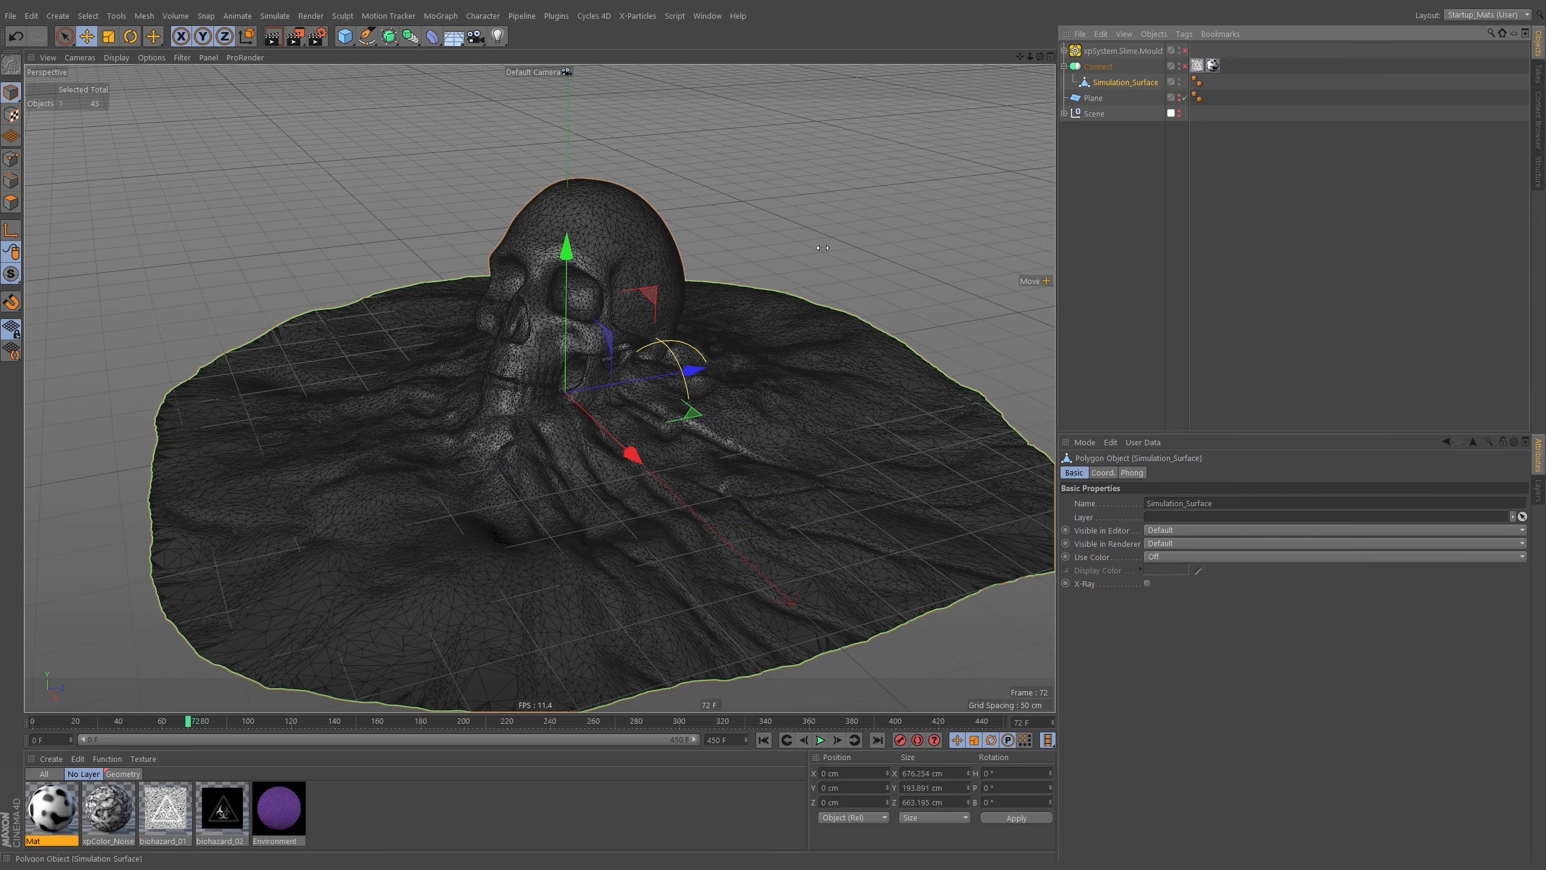
Turn off Enable Mesh Check in the modeling settings, deselect everything and look over the skull and ground mesh
alt+drag(822, 247, 732, 279)
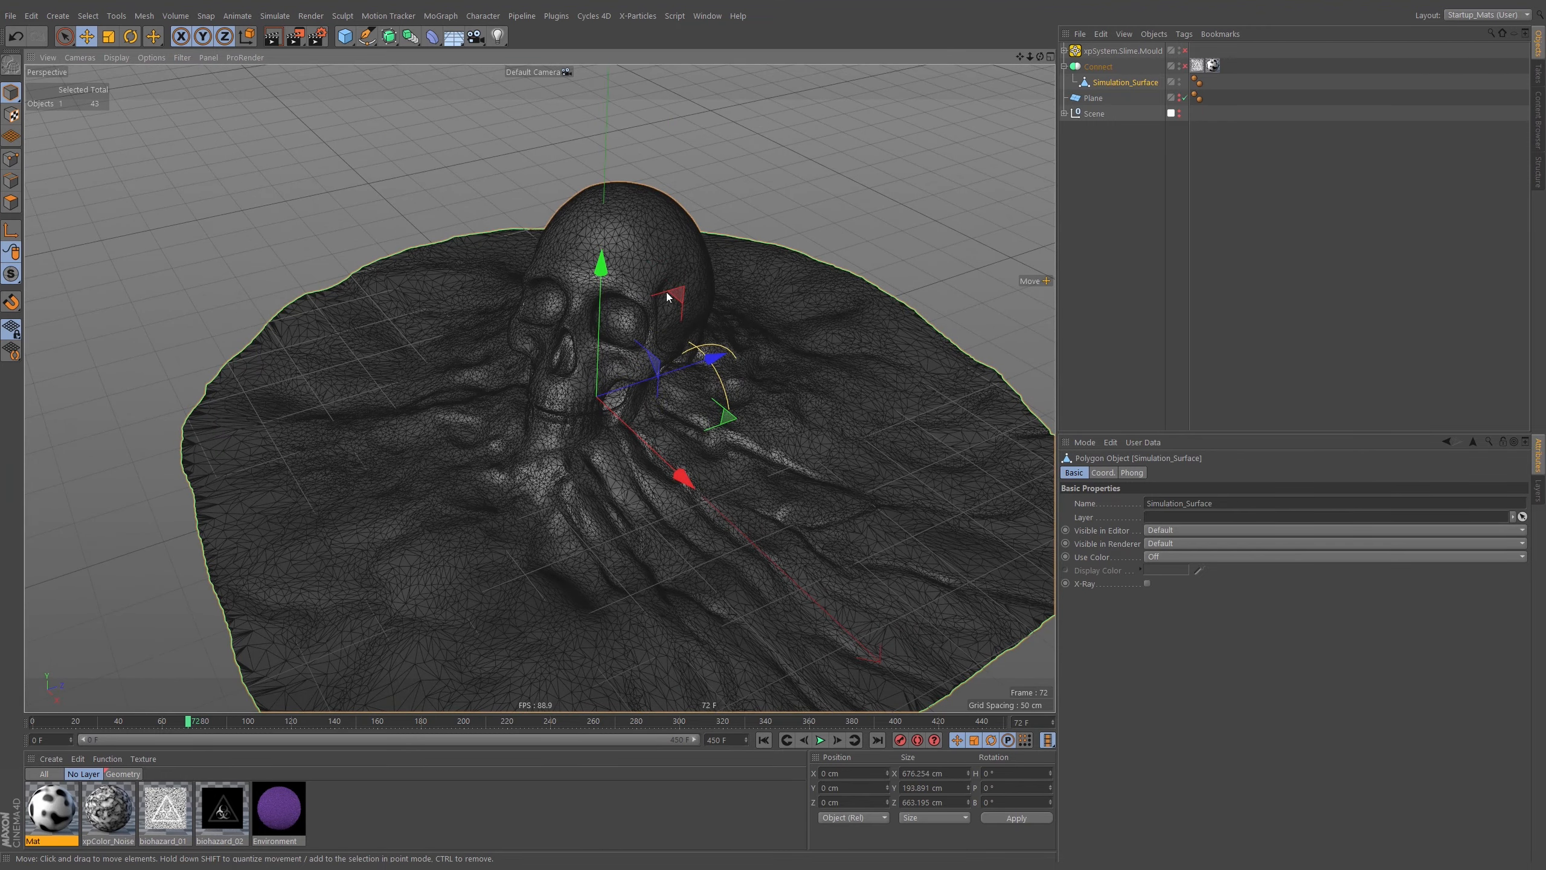
key(shift+m)
click(1149, 502)
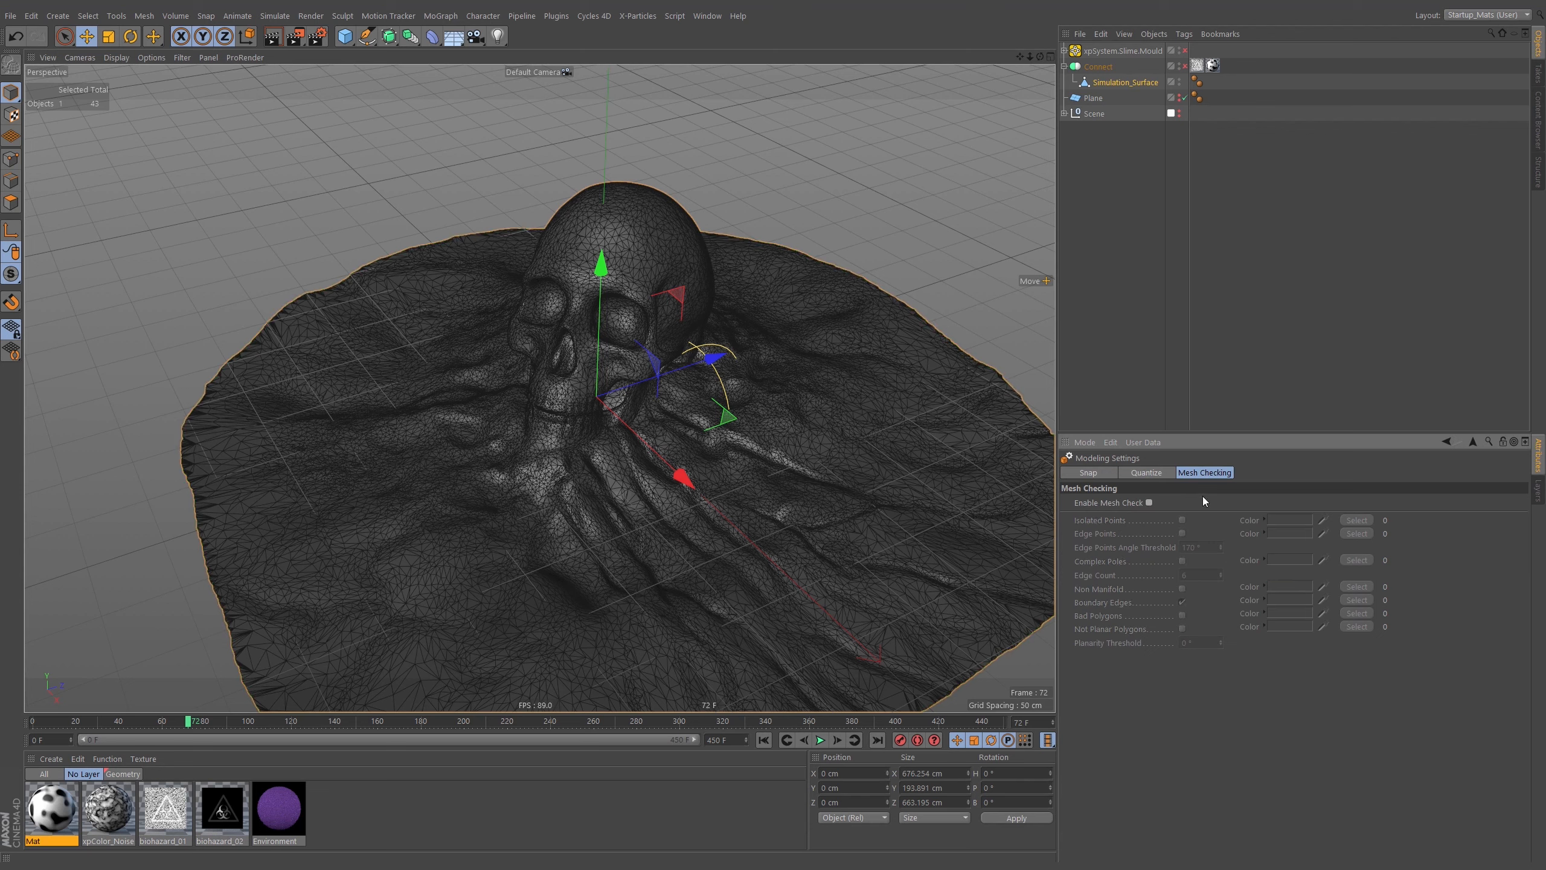
click(1258, 187)
alt+drag(664, 321, 628, 319)
scroll(628, 332, up, 5)
scroll(629, 332, down, 4)
scroll(589, 339, up, 4)
scroll(578, 357, down, 4)
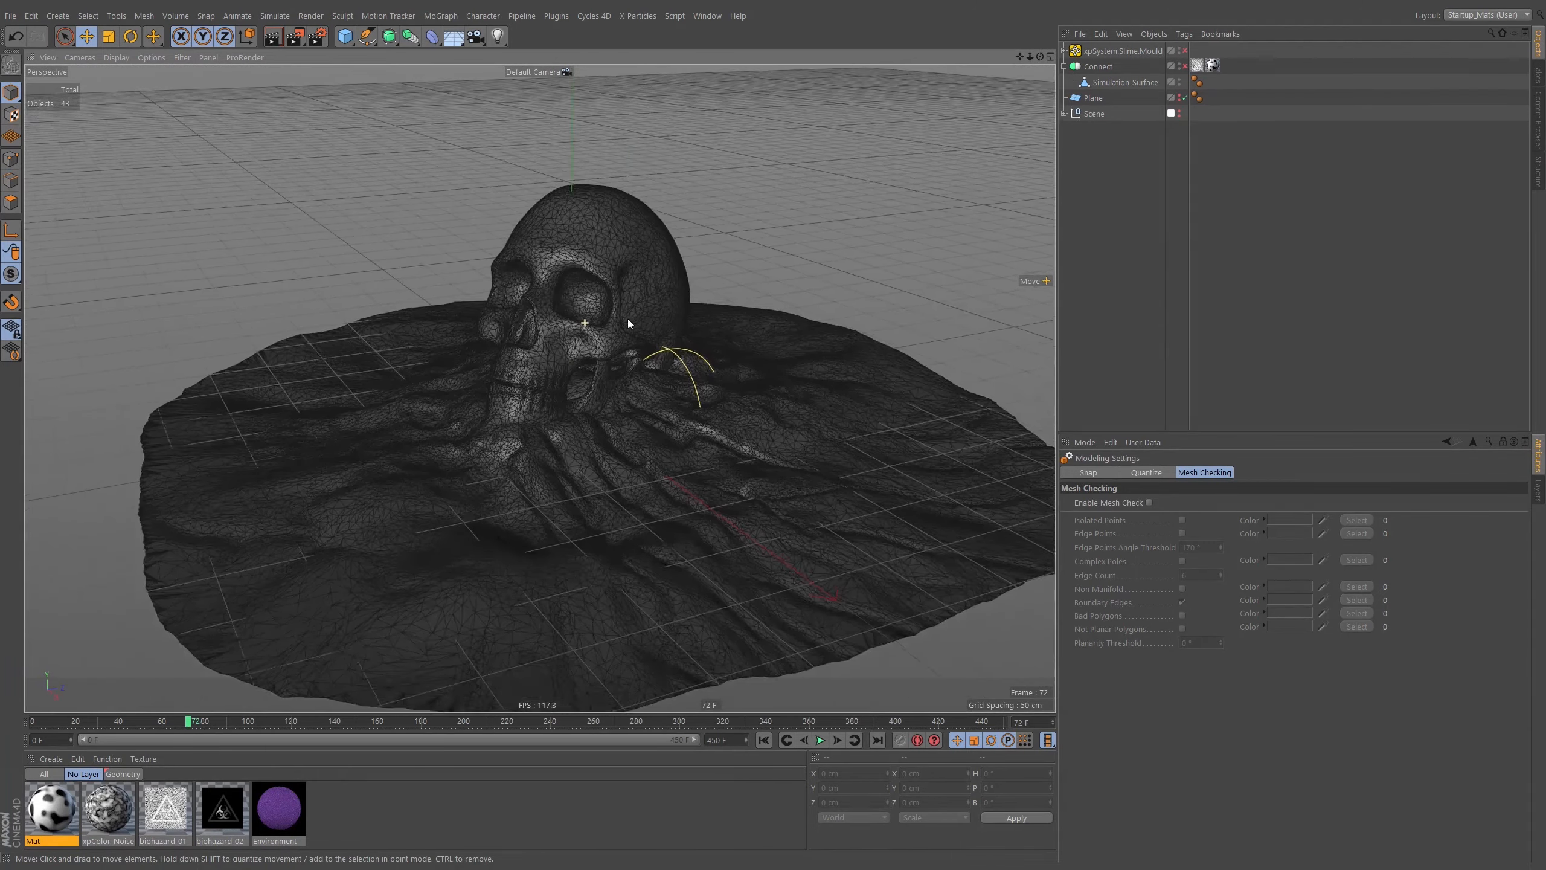
Enable the Connect object and the xpSystem.Slime.Mould particle system with its contents expanded
scroll(628, 319, up, 5)
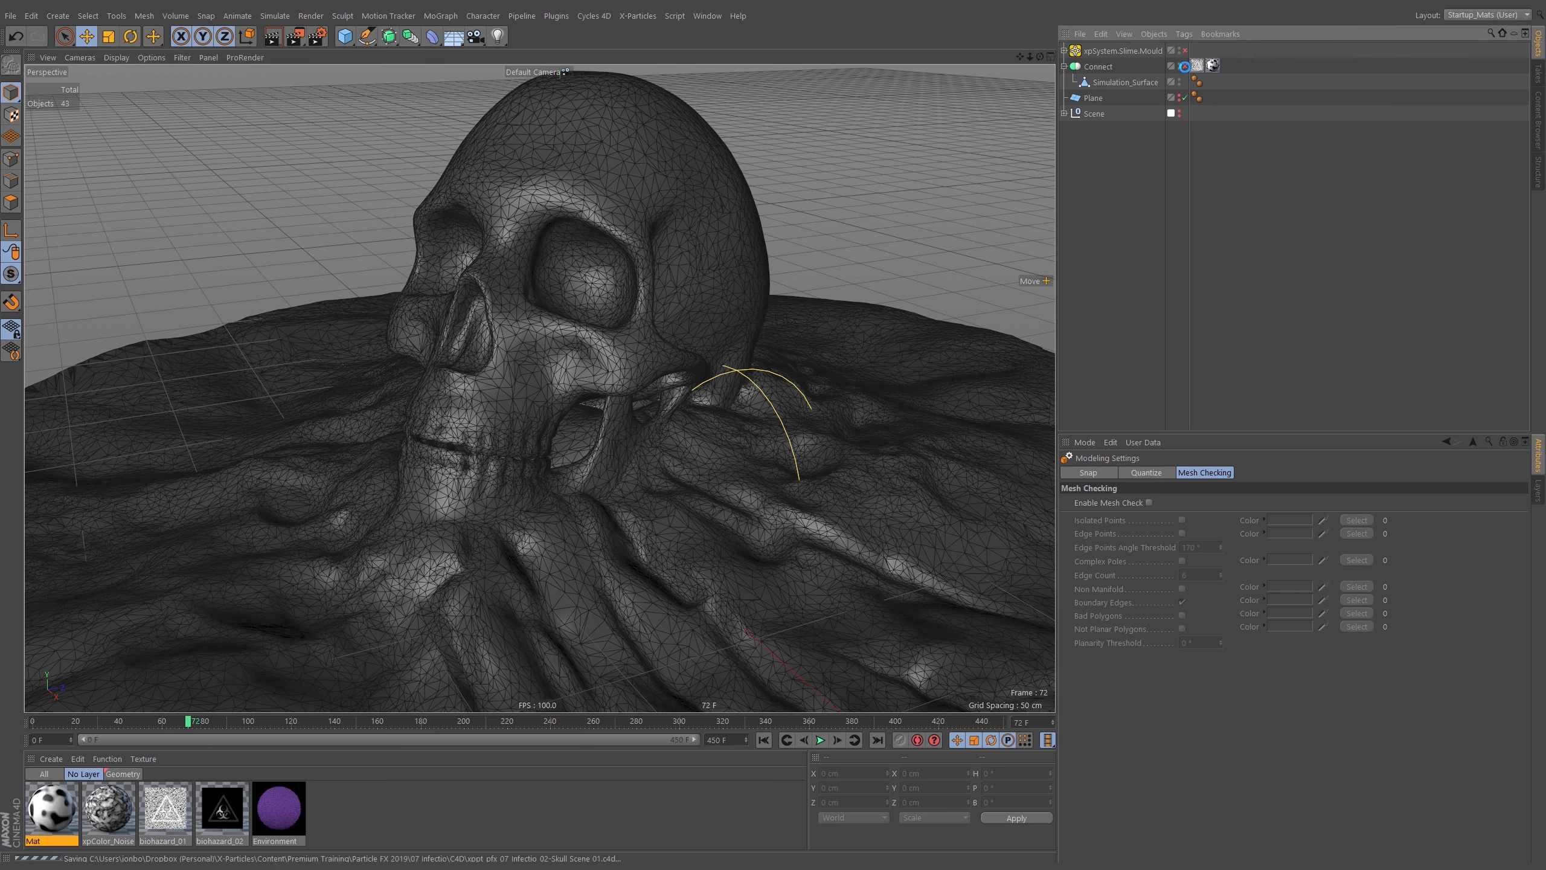
click(1064, 51)
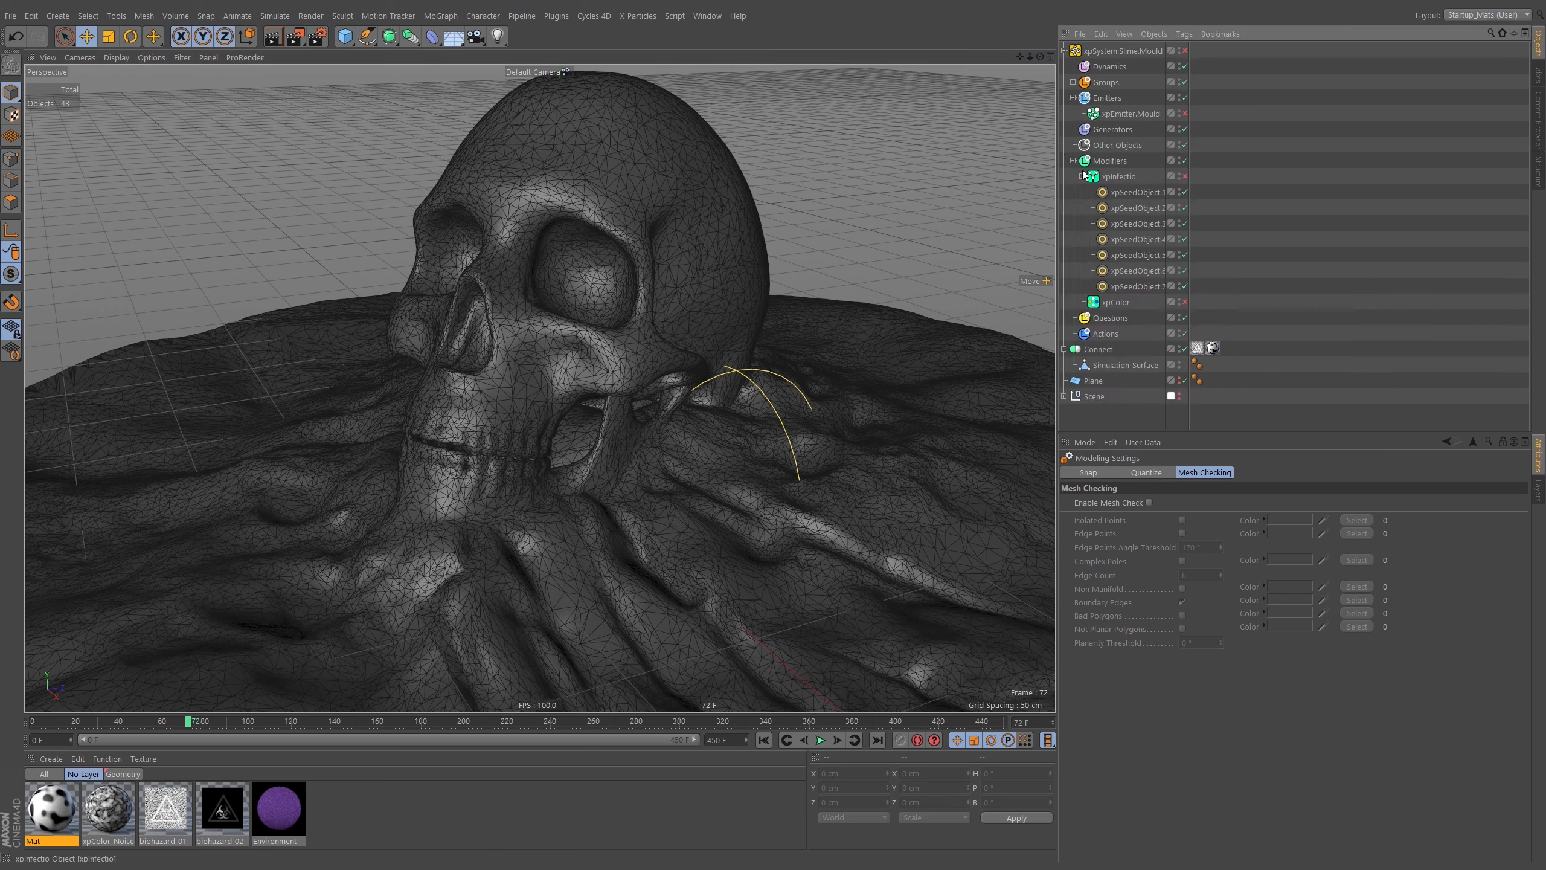
click(1185, 52)
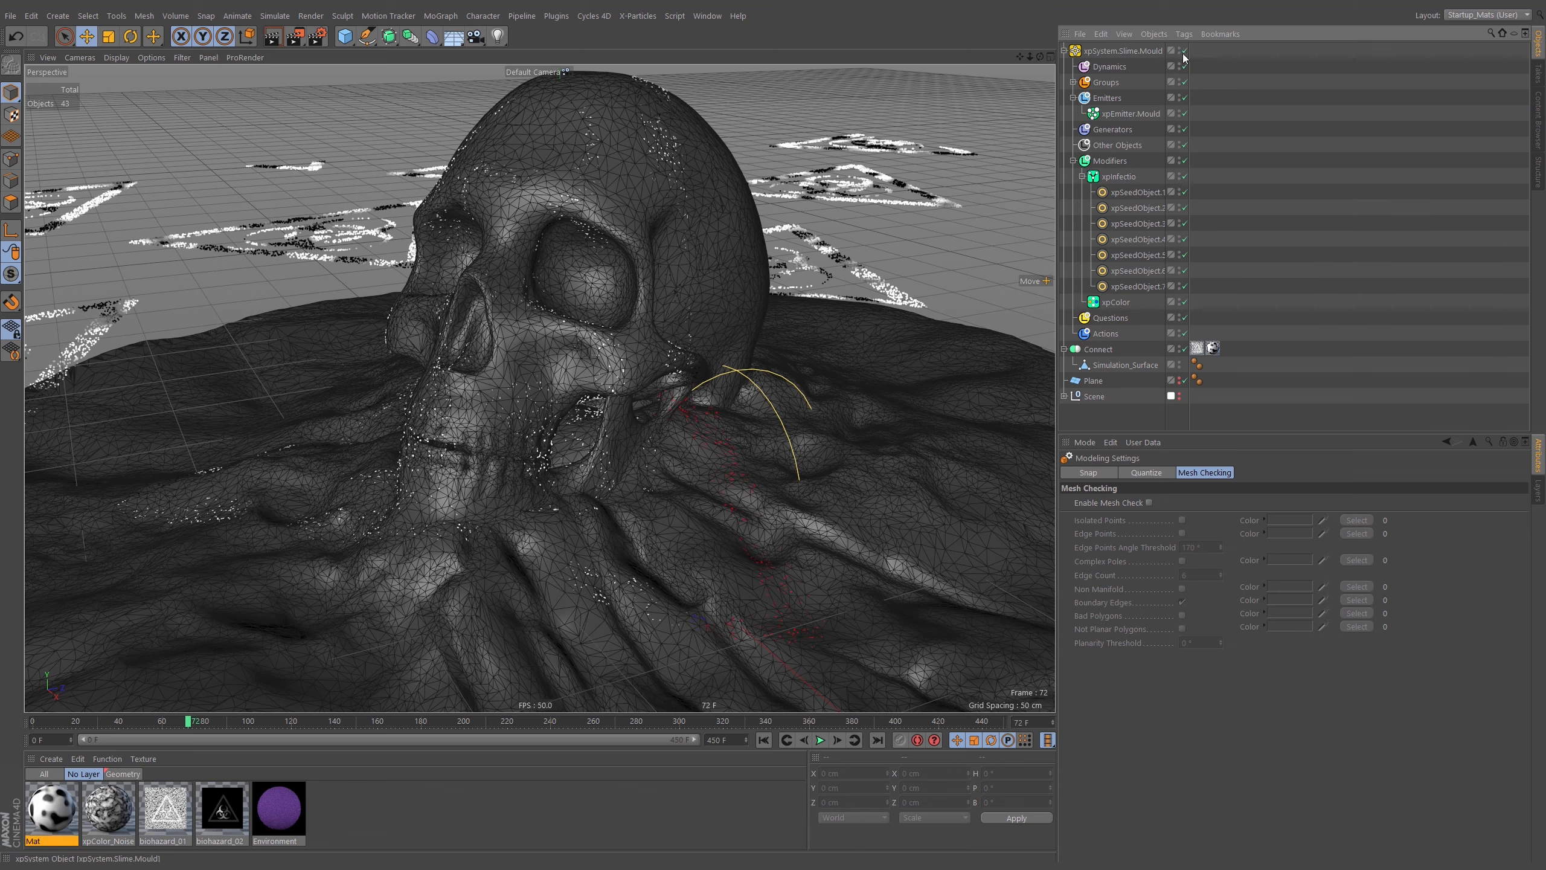
Show the xpEmitter.Mould settings, rewind the timeline to frame 0 and play the simulation briefly while viewing the whole skull
click(1114, 116)
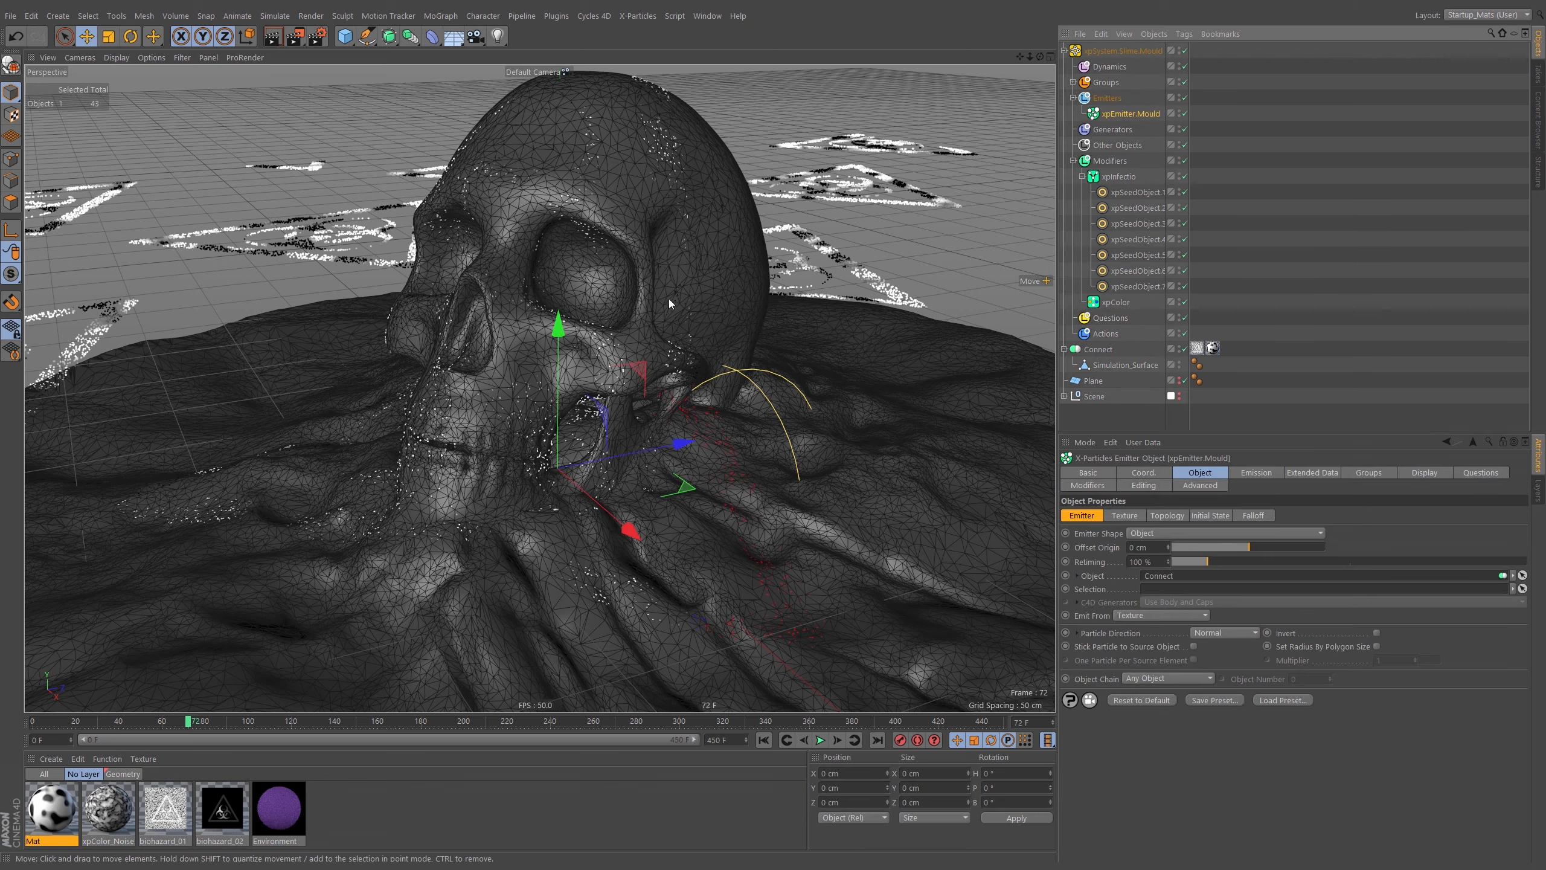
alt+right_drag(680, 301, 641, 330)
alt+drag(640, 330, 655, 369)
alt+right_drag(597, 339, 635, 330)
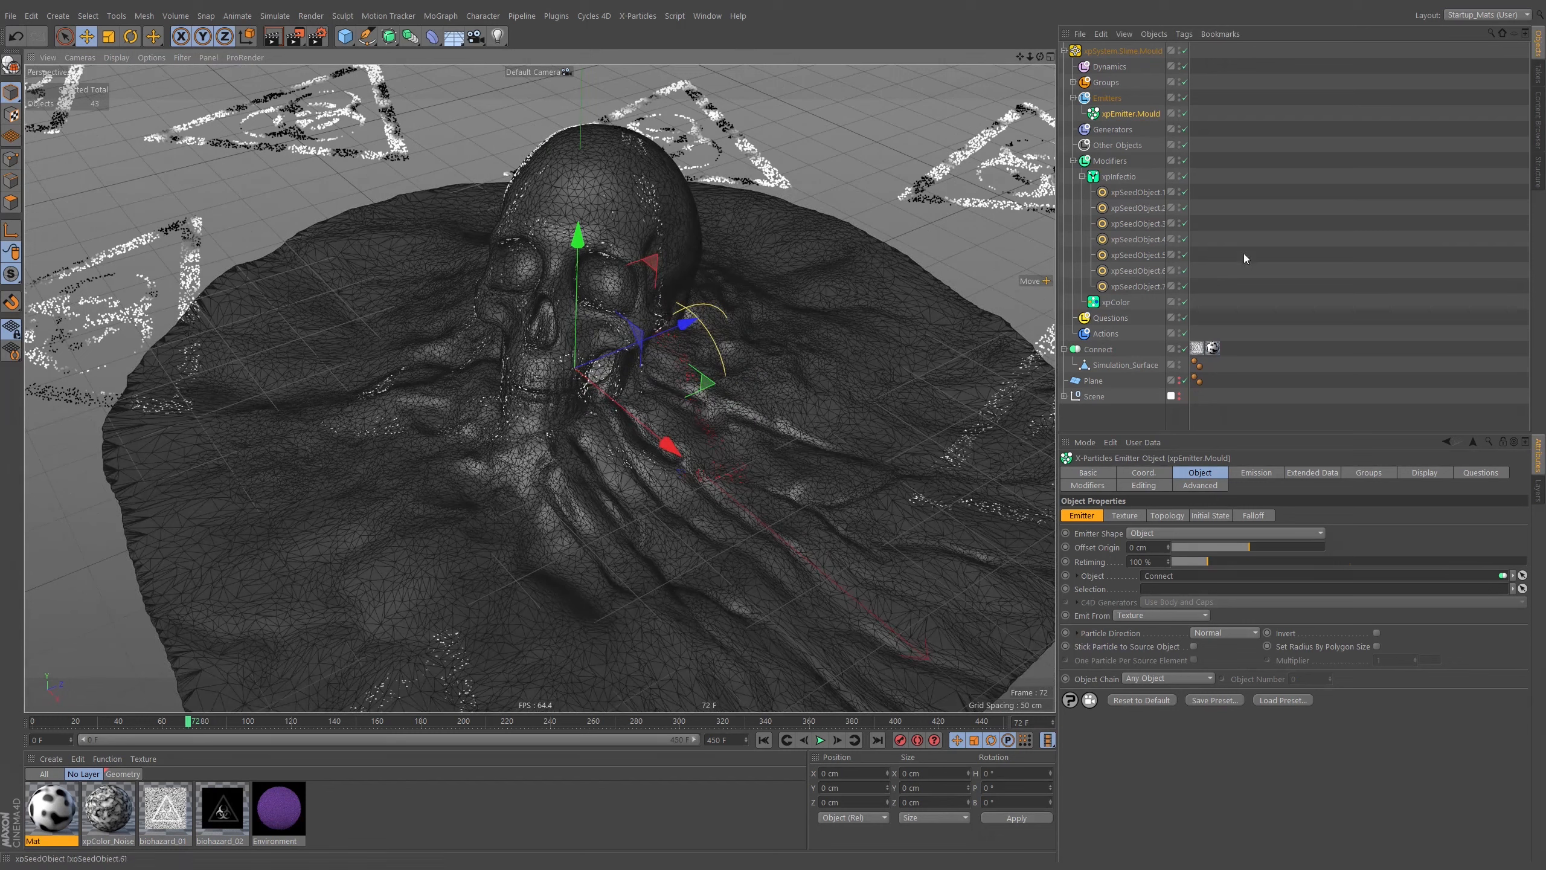
key(shift+f)
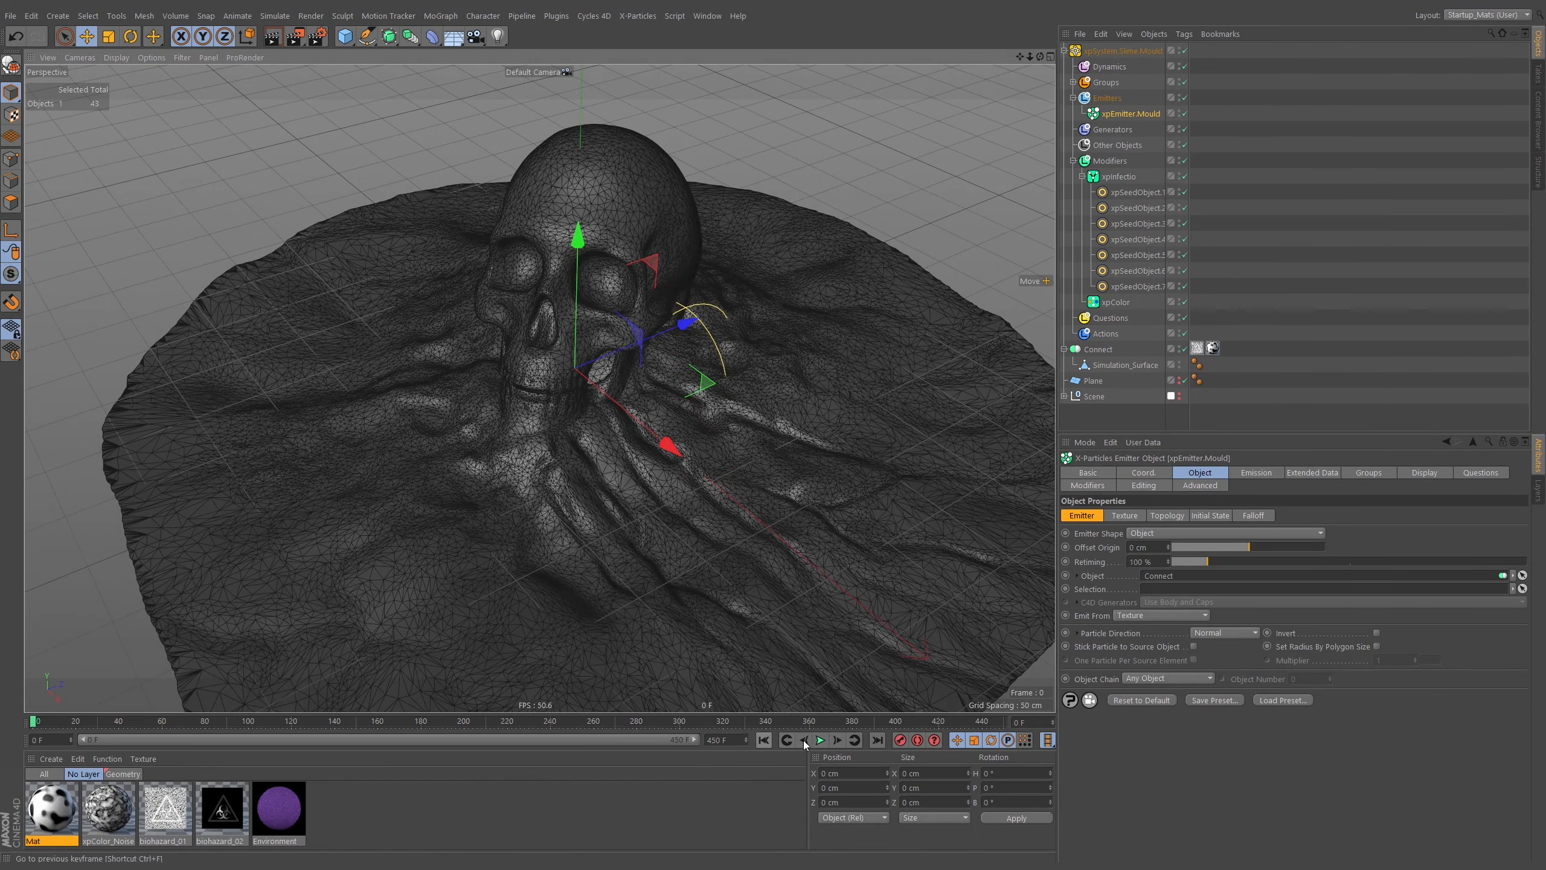
click(822, 744)
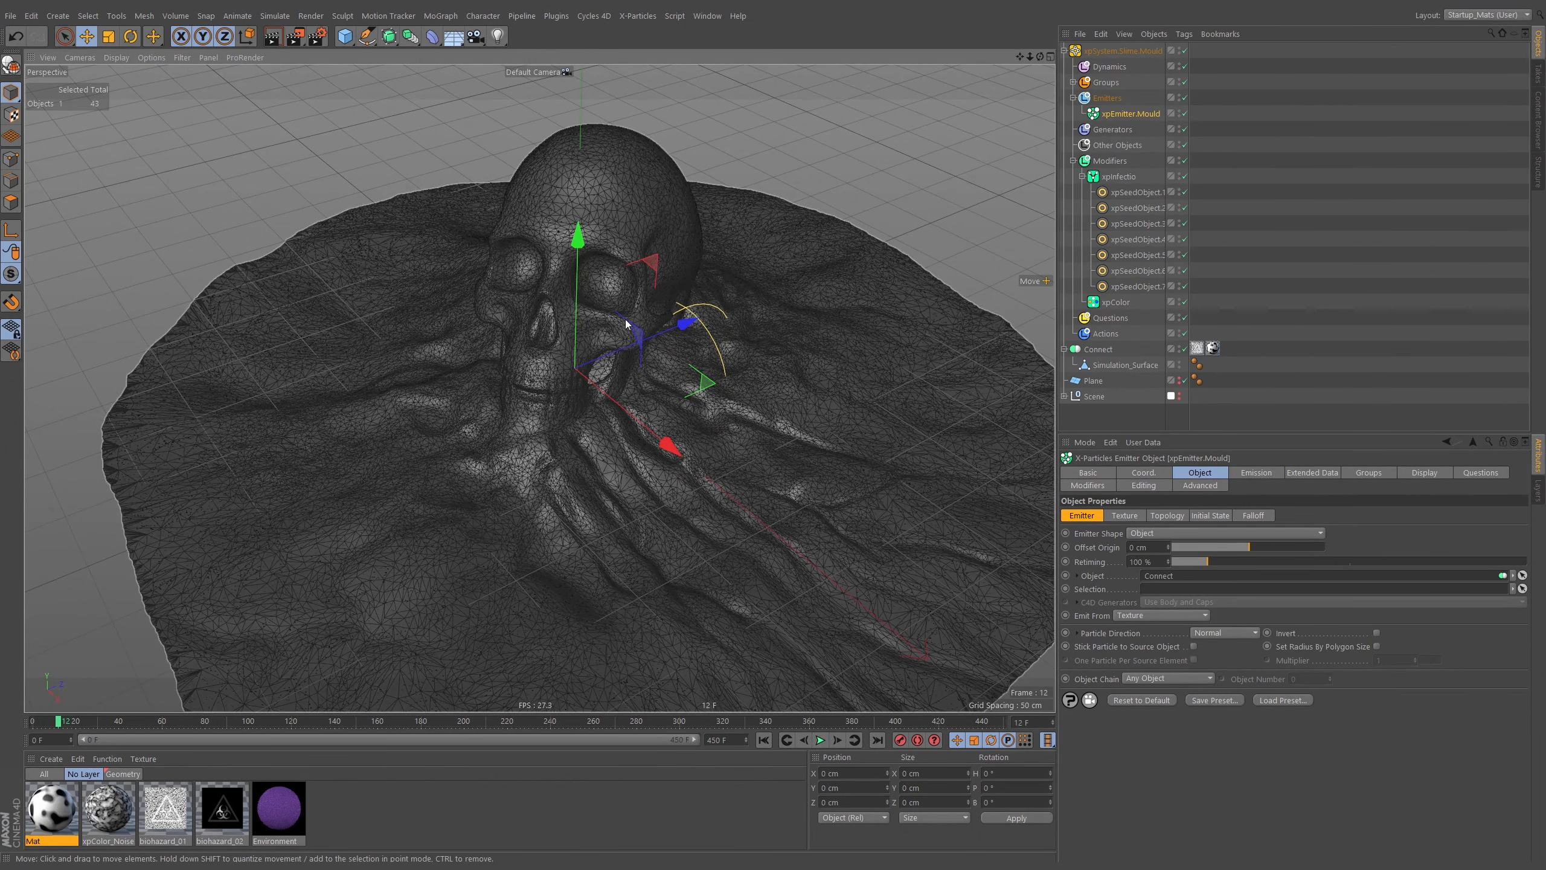
alt+right_drag(628, 323, 622, 331)
alt+drag(621, 331, 689, 251)
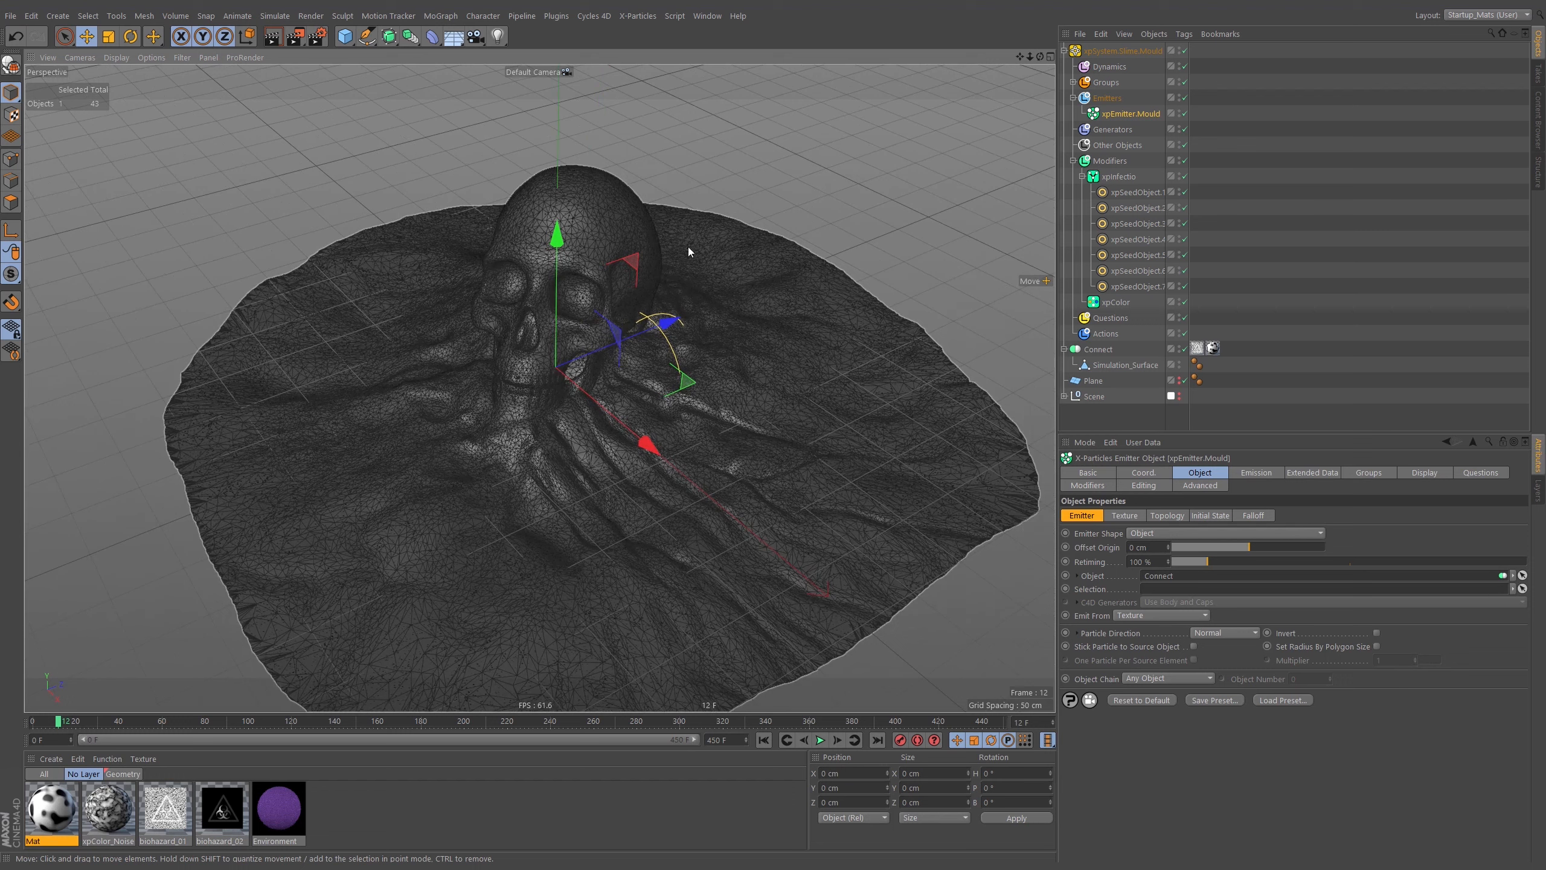
Disable the Connect object and apply the biohazard_02 material to Simulation_Surface
click(1211, 349)
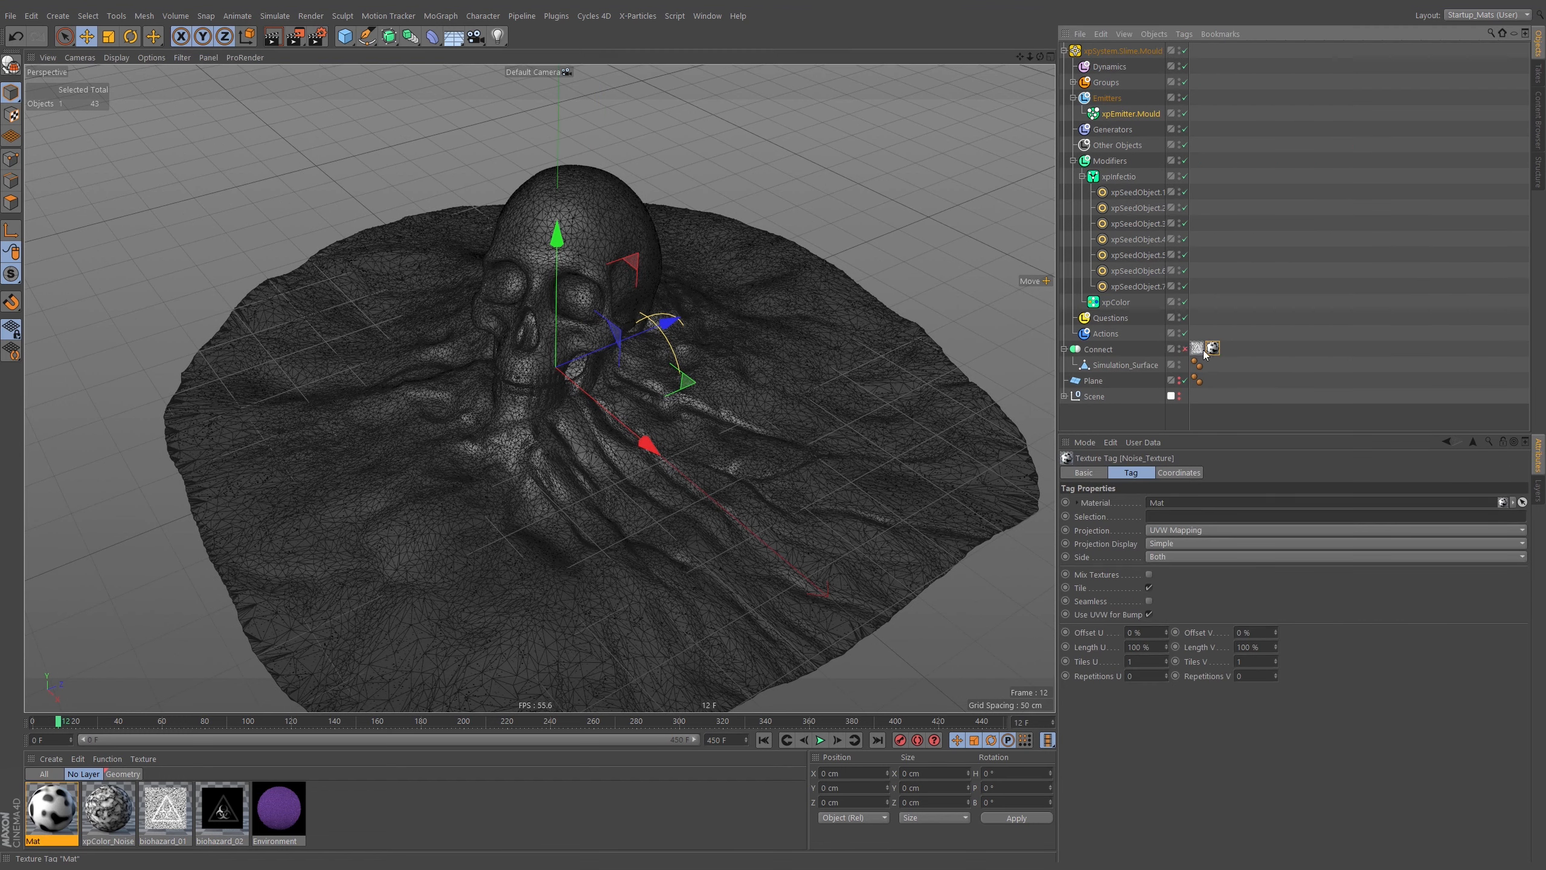
drag(220, 810, 1139, 365)
click(1221, 377)
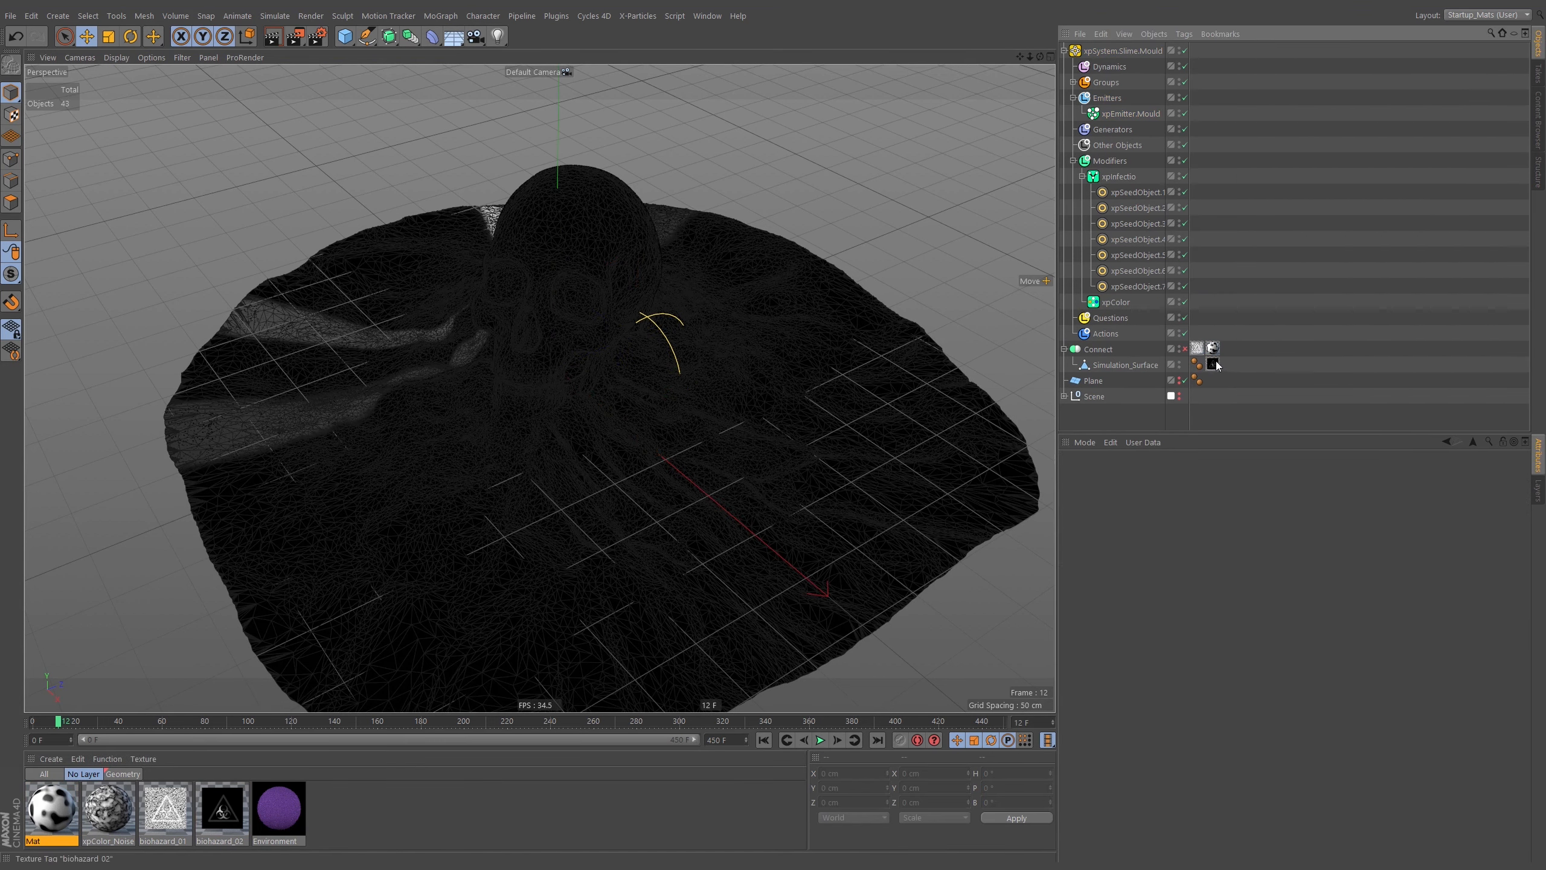
Enter texture editing mode and set the biohazard_02 texture tag's projection to Flat
click(1213, 363)
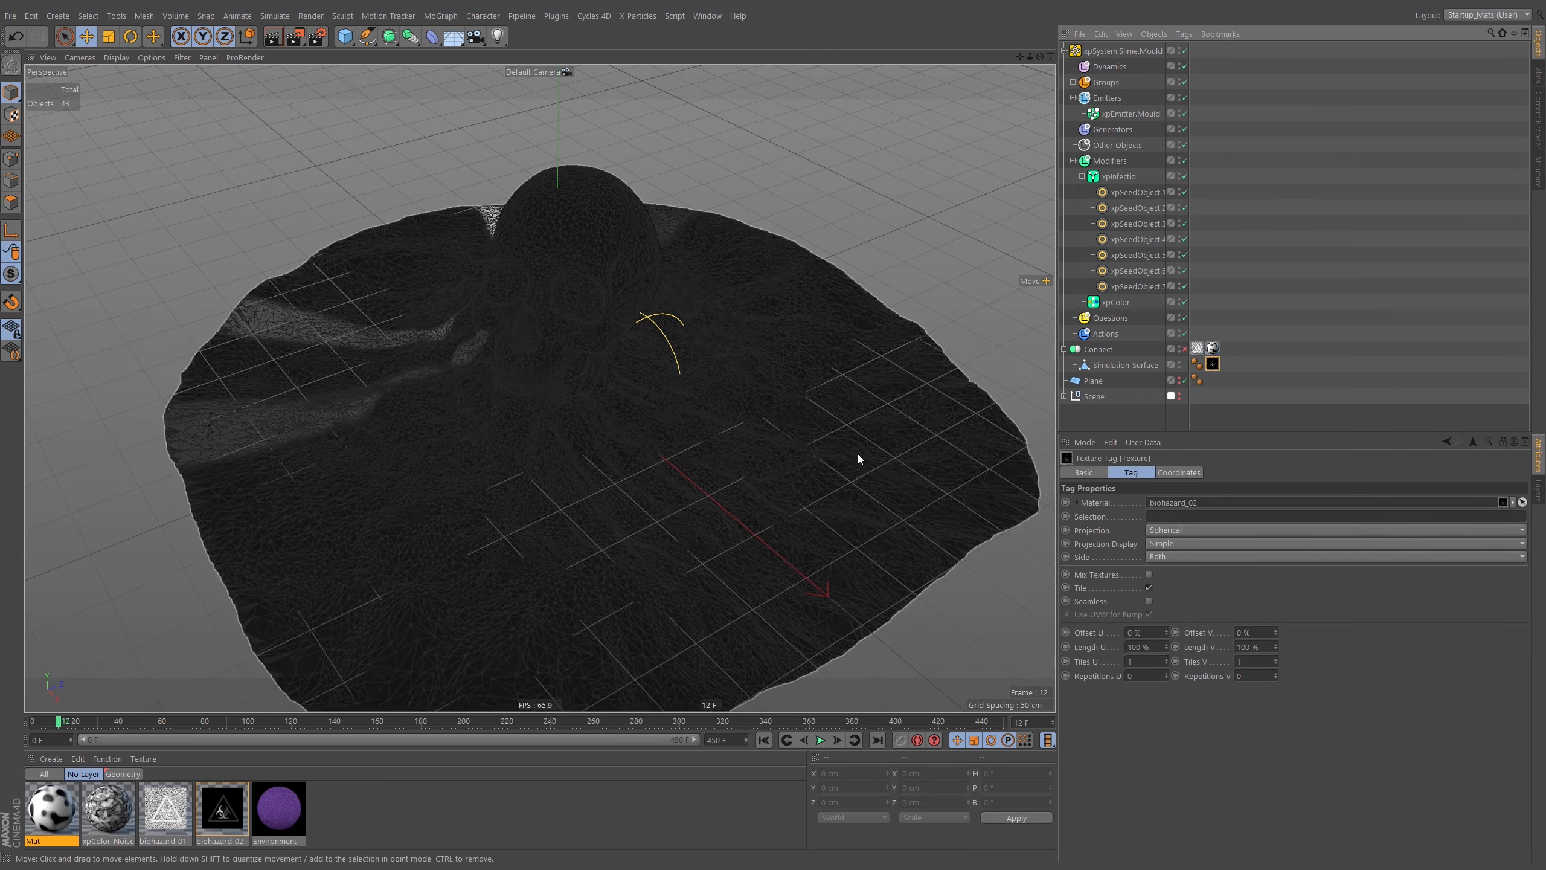
click(11, 115)
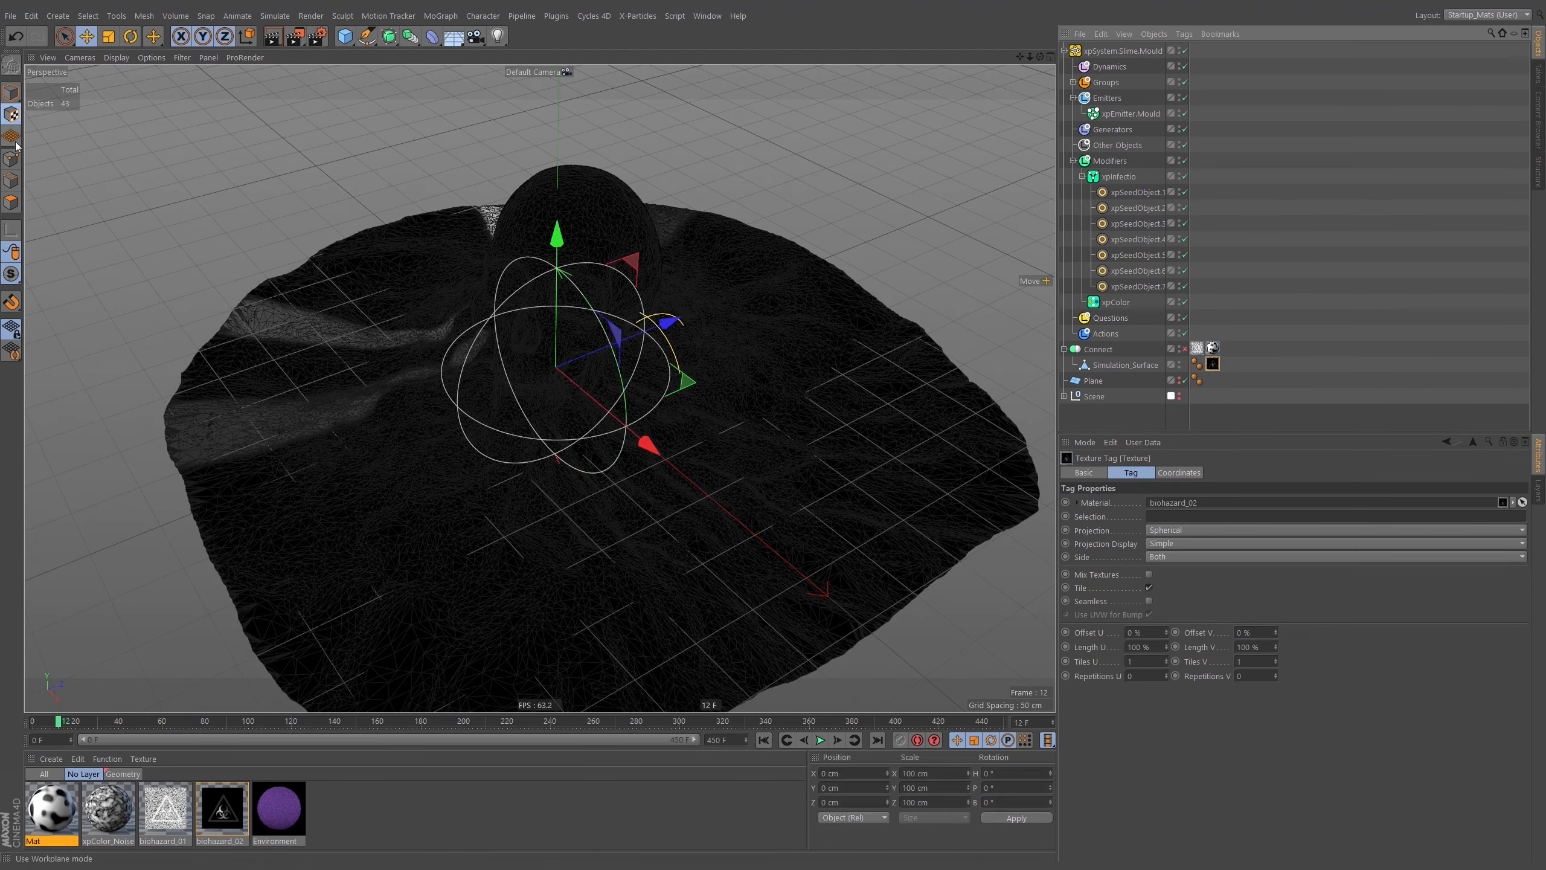
click(1192, 529)
click(1176, 580)
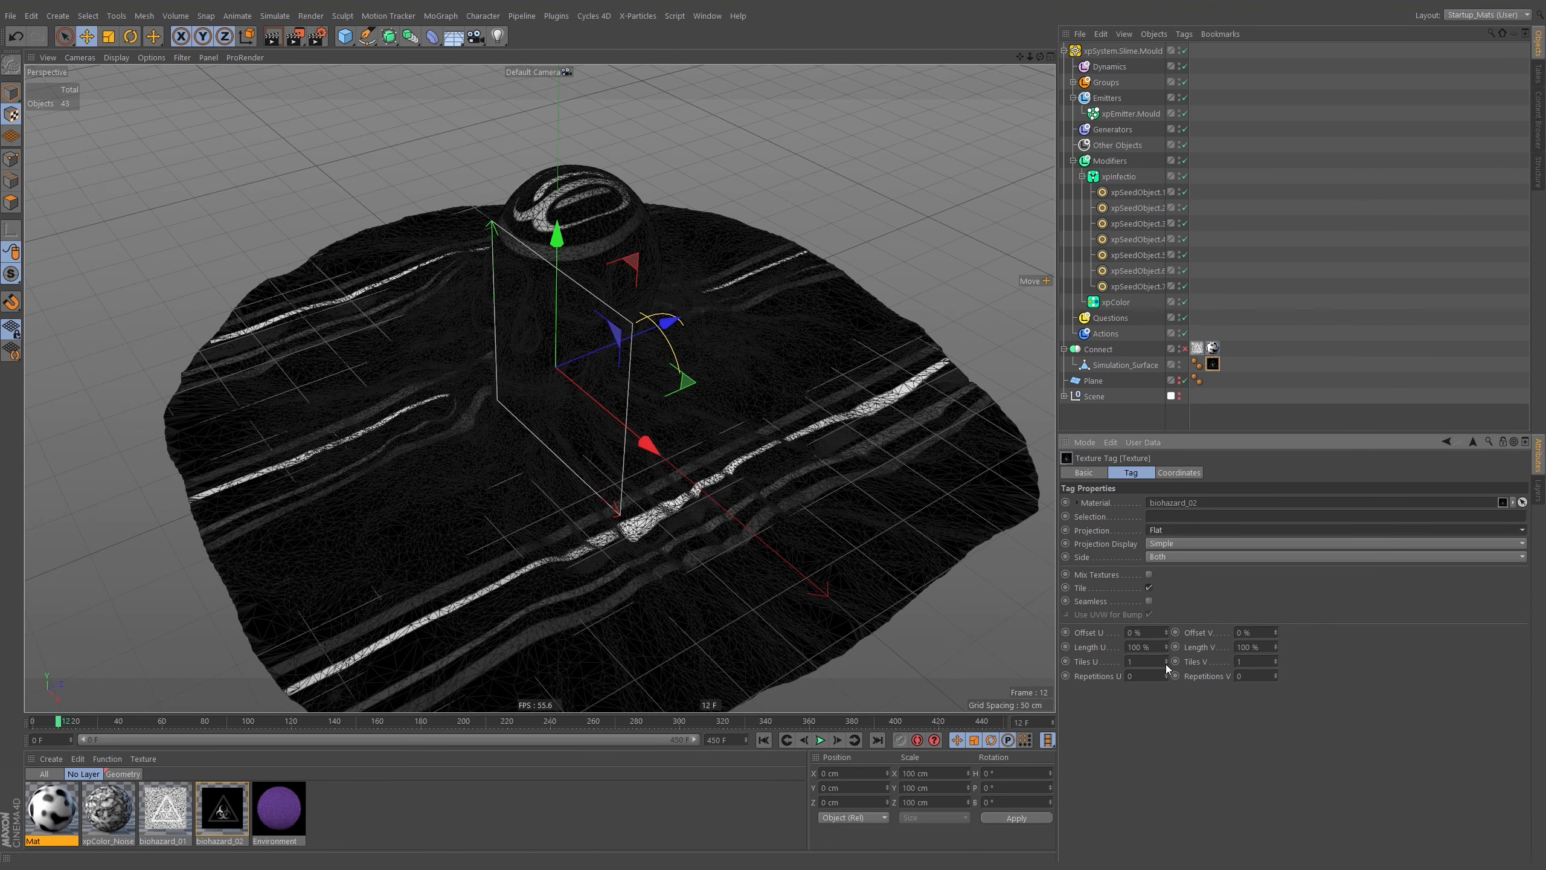
Rotate the flat texture projection to a heading of about 22° and a bank of about -4° so the logo lands on the surface
key(r)
drag(561, 368, 565, 286)
key(e)
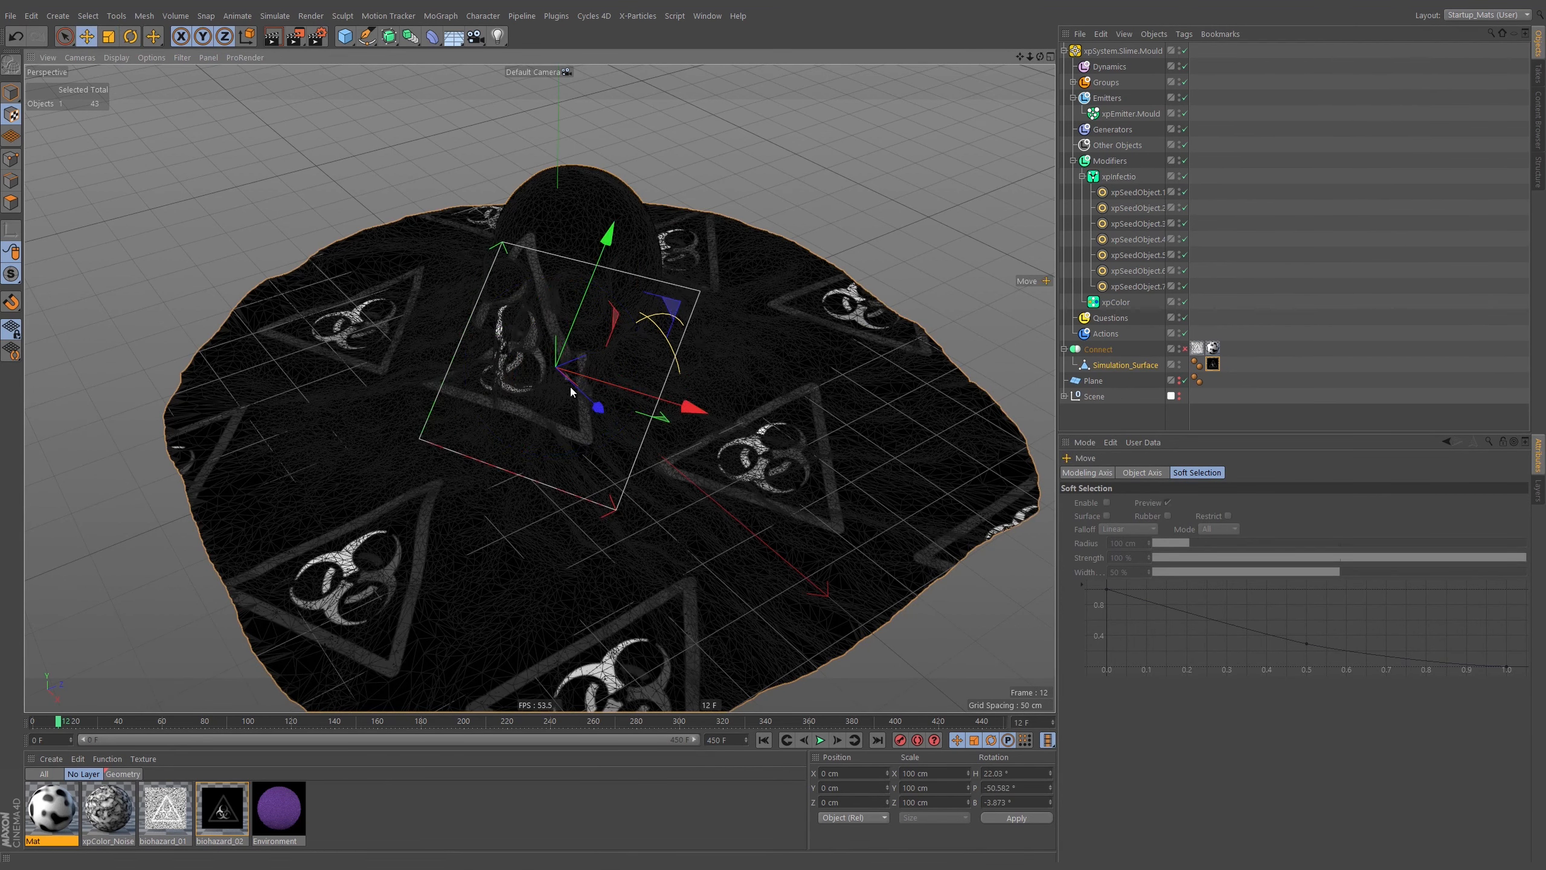
Move the texture projection onto the skull, scale it to about 174% and adjust its rotation
drag(592, 412, 547, 416)
alt+drag(547, 415, 519, 386)
alt+middle_drag(519, 386, 579, 393)
key(t)
drag(519, 457, 784, 343)
key(r)
mouse_move(783, 278)
mouse_down()
mouse_move(729, 256)
mouse_move(785, 288)
mouse_move(777, 267)
mouse_up()
key(e)
alt+drag(627, 407, 664, 332)
Refine the projection's rotation to a heading of about 25° and enlarge it to about 199%
key(r)
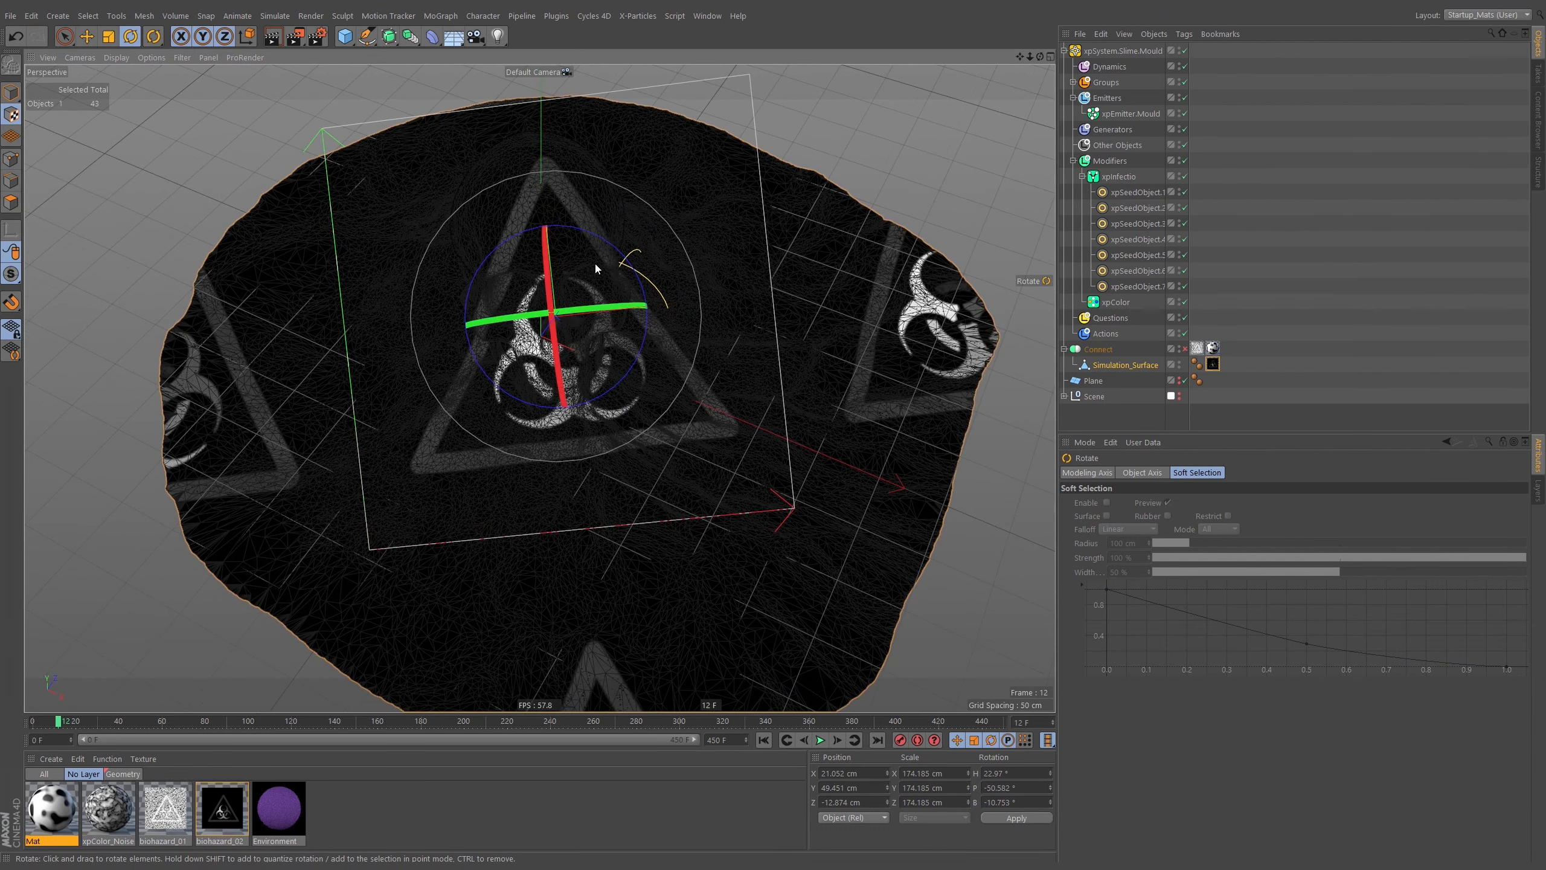
drag(595, 264, 591, 248)
key(t)
drag(590, 428, 658, 381)
key(e)
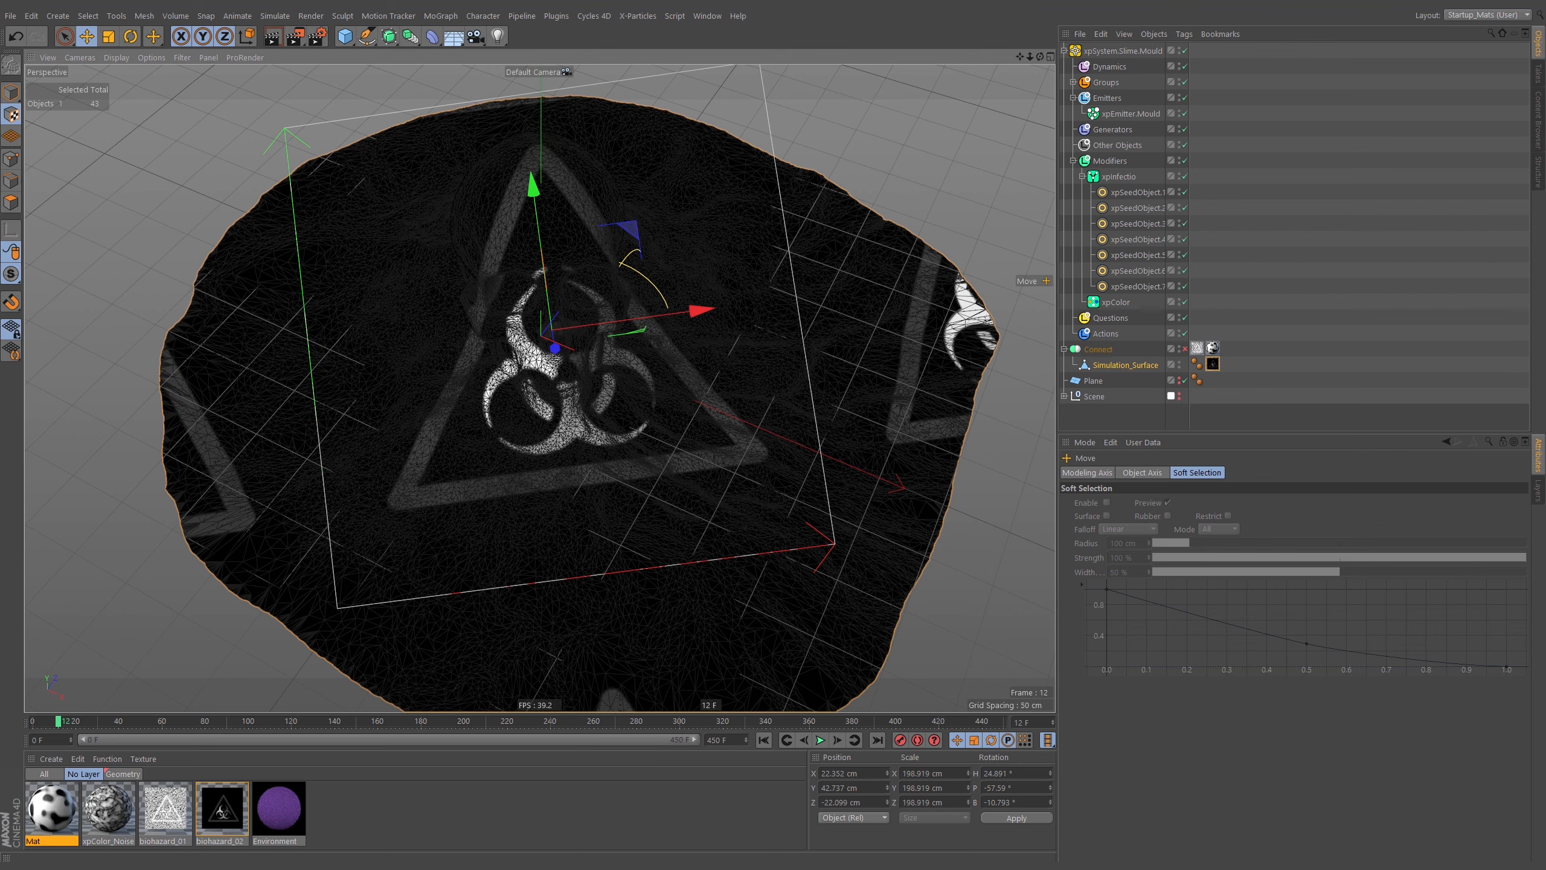
Turn the projection to a heading of about 41.5° and reposition it against the skull at about X 44 cm
alt+drag(675, 341, 566, 244)
alt+drag(697, 272, 664, 245)
key(r)
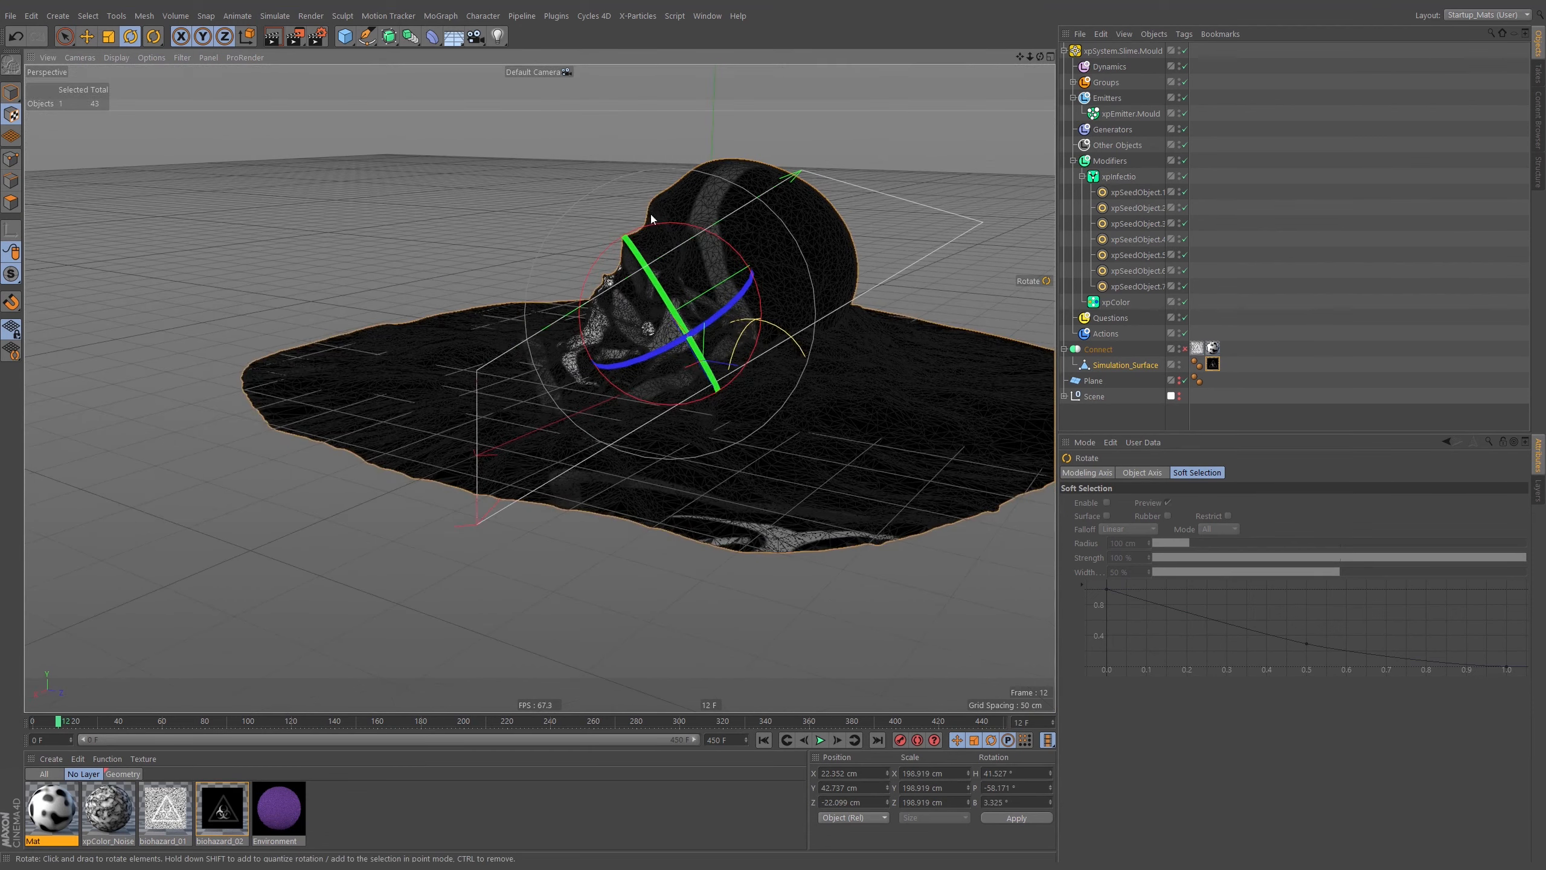
alt+drag(703, 314, 942, 292)
key(e)
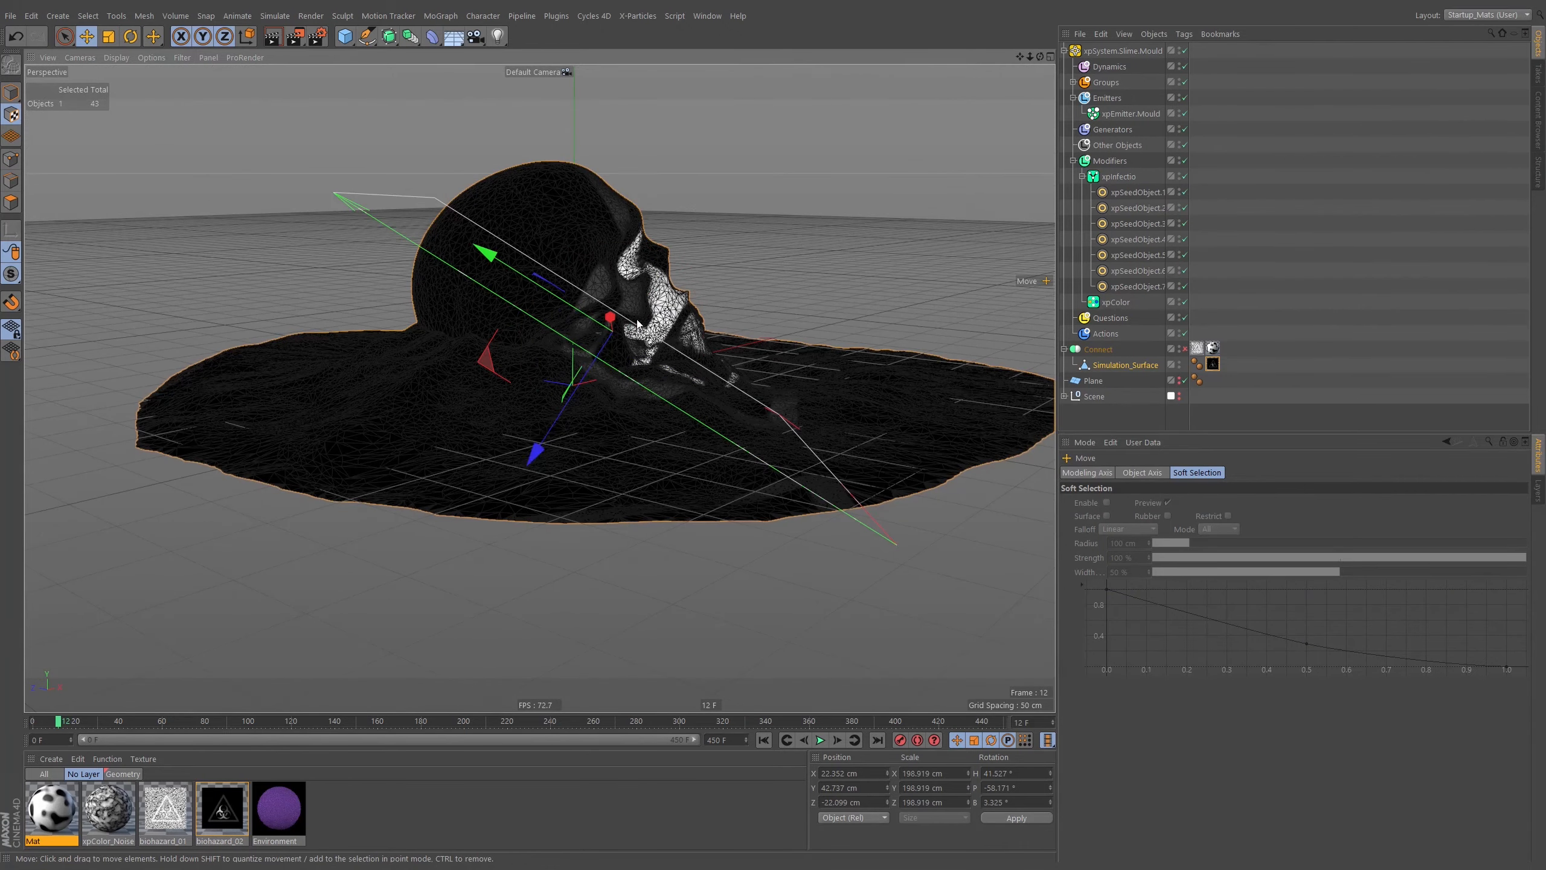
mouse_move(568, 385)
mouse_down()
mouse_move(635, 320)
mouse_move(603, 365)
mouse_move(572, 369)
mouse_up()
alt+middle_drag(572, 369, 616, 327)
Turn off tiling on the biohazard_02 texture tag and scale its projection up to about 207%
click(1214, 364)
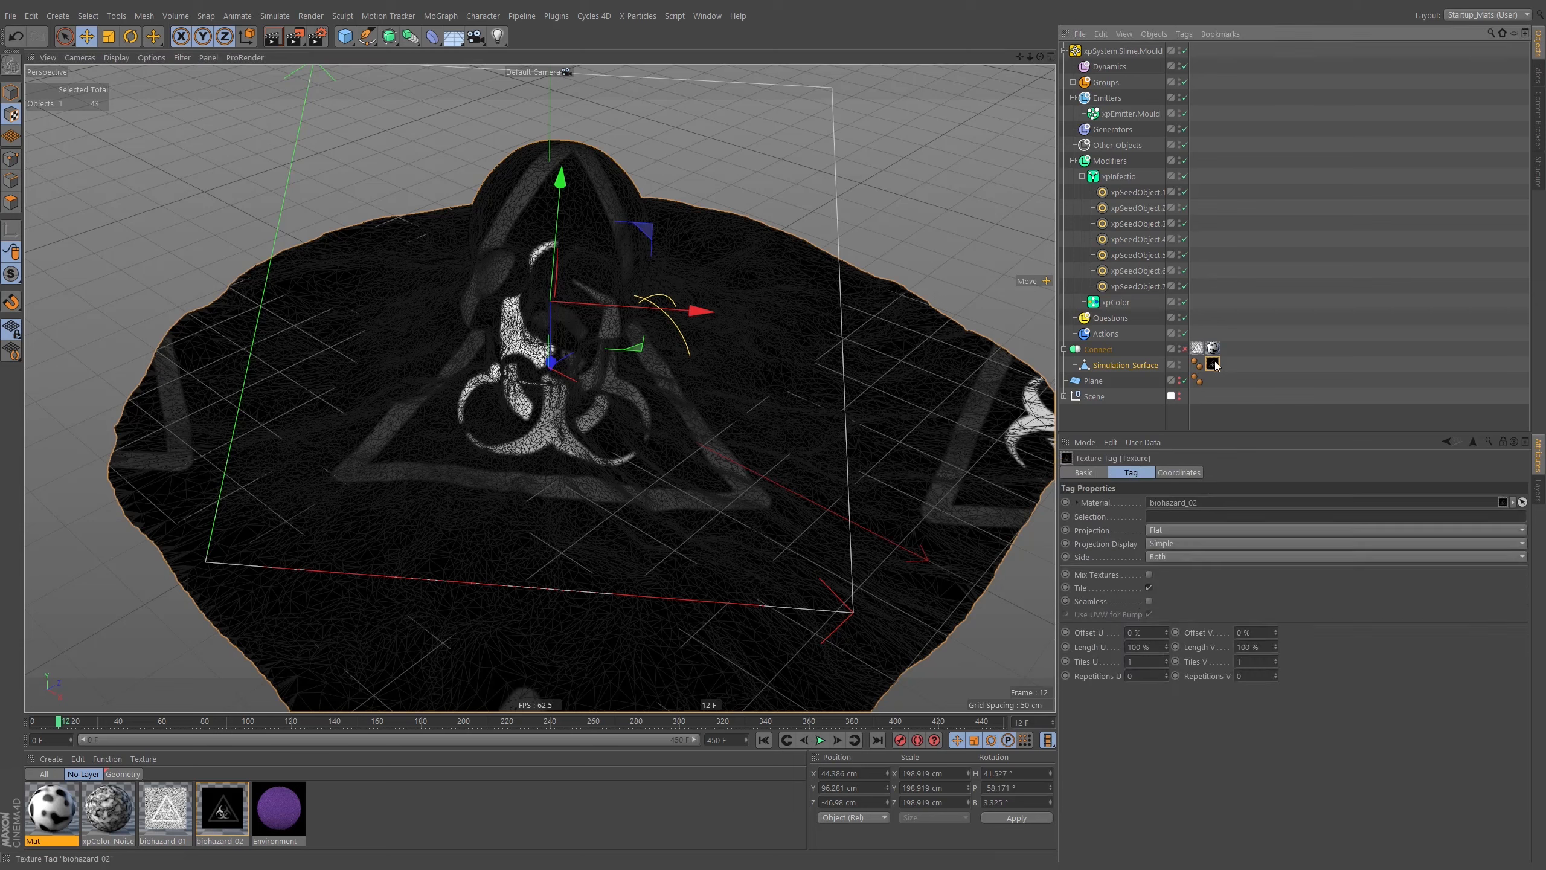
click(1150, 588)
alt+drag(687, 417, 592, 473)
key(t)
drag(613, 554, 712, 522)
Reposition the single biohazard logo on the skull at about X 27, Y 105, Z -42 cm
key(e)
key(t)
key(e)
key(t)
key(e)
drag(712, 523, 727, 509)
alt+drag(626, 491, 570, 389)
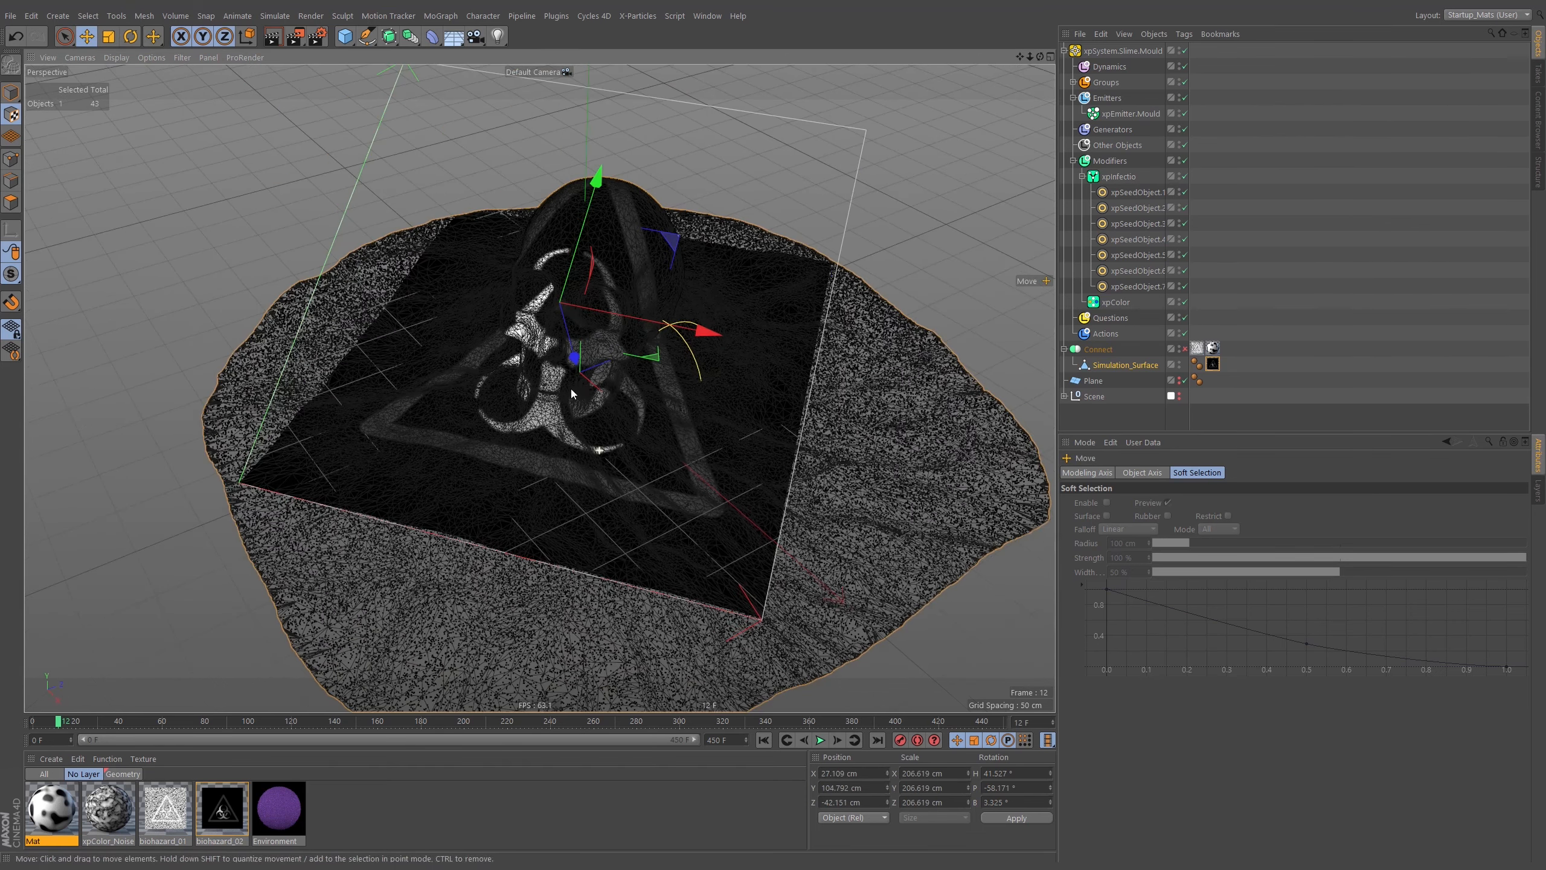
Examine how the projected biohazard logo falls across the skull's face and surrounding surface from several angles
alt+right_drag(575, 304, 768, 261)
alt+drag(717, 309, 671, 218)
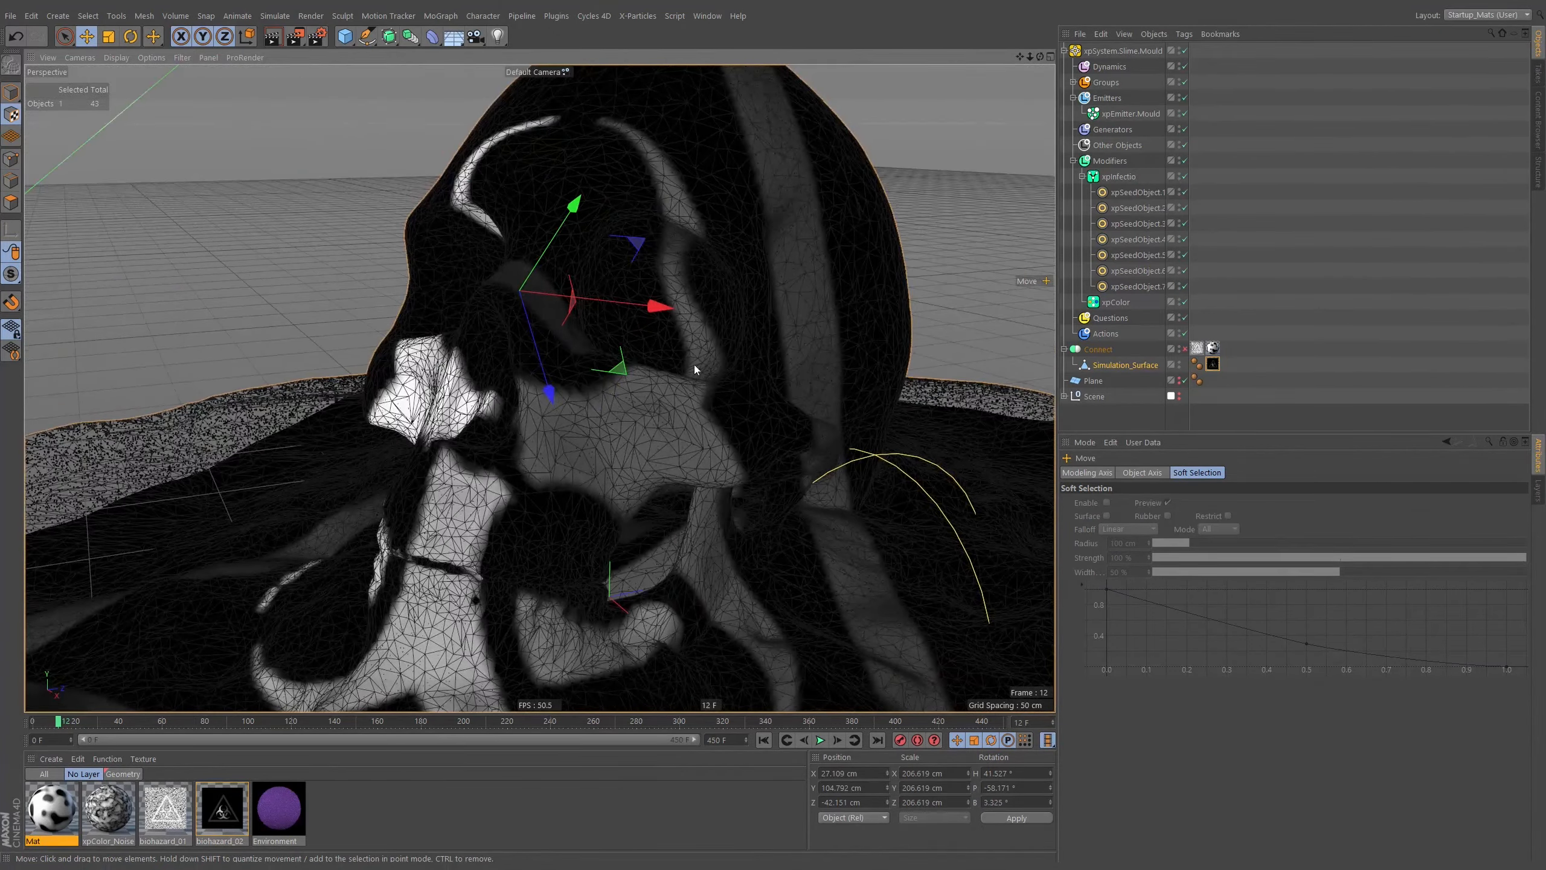
mouse_move(606, 384)
alt+mouse_down()
mouse_move(620, 288)
mouse_move(672, 290)
mouse_move(601, 404)
mouse_move(616, 389)
alt+mouse_up()
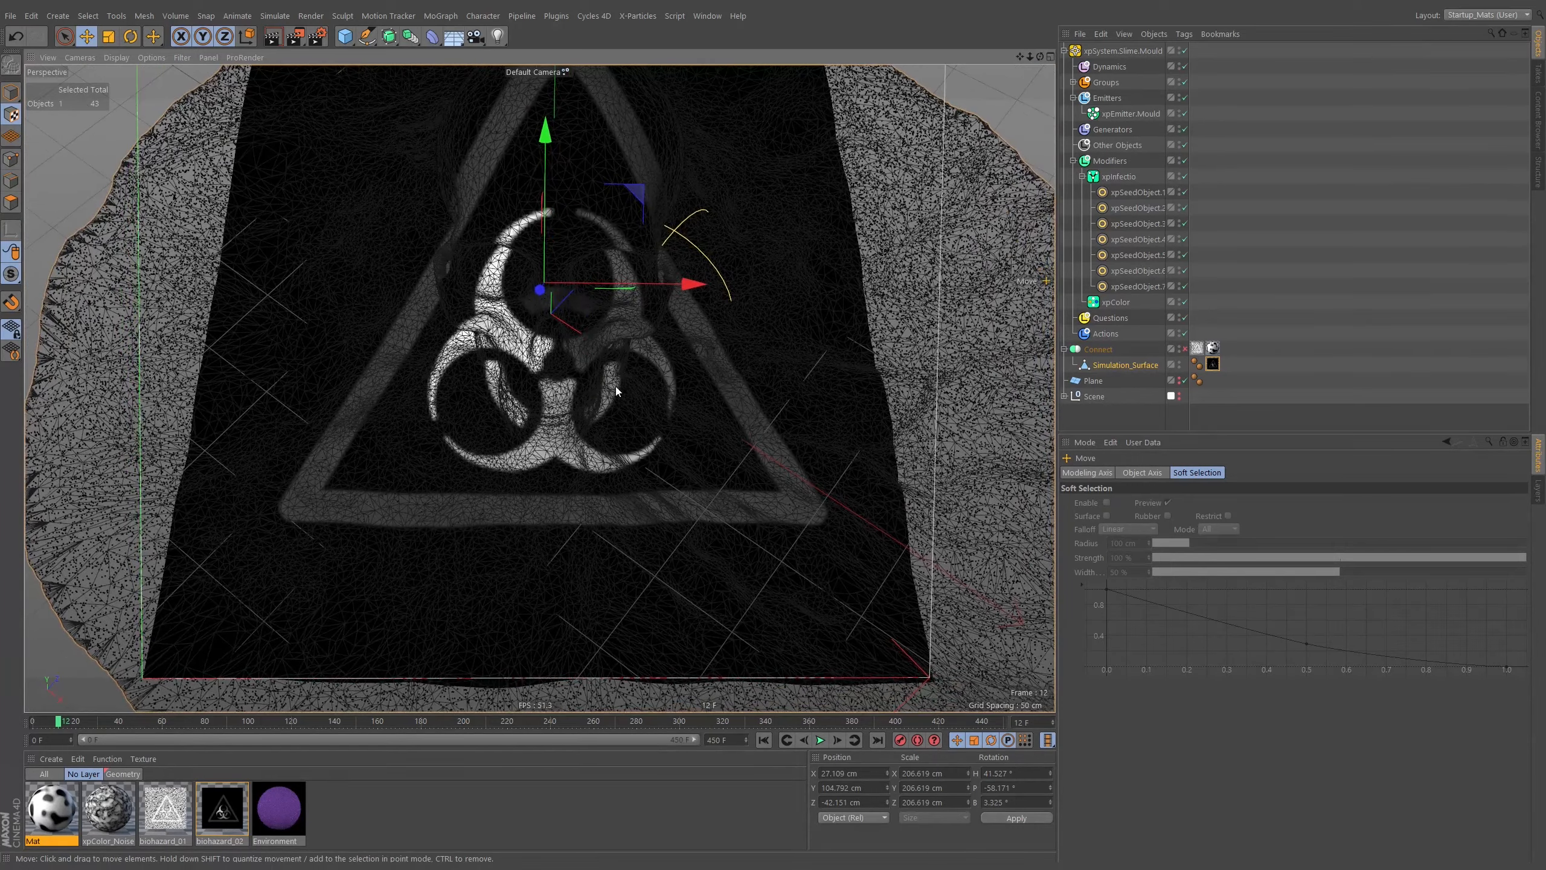
alt+middle_drag(616, 387, 594, 407)
alt+right_drag(597, 399, 554, 402)
alt+drag(552, 402, 612, 400)
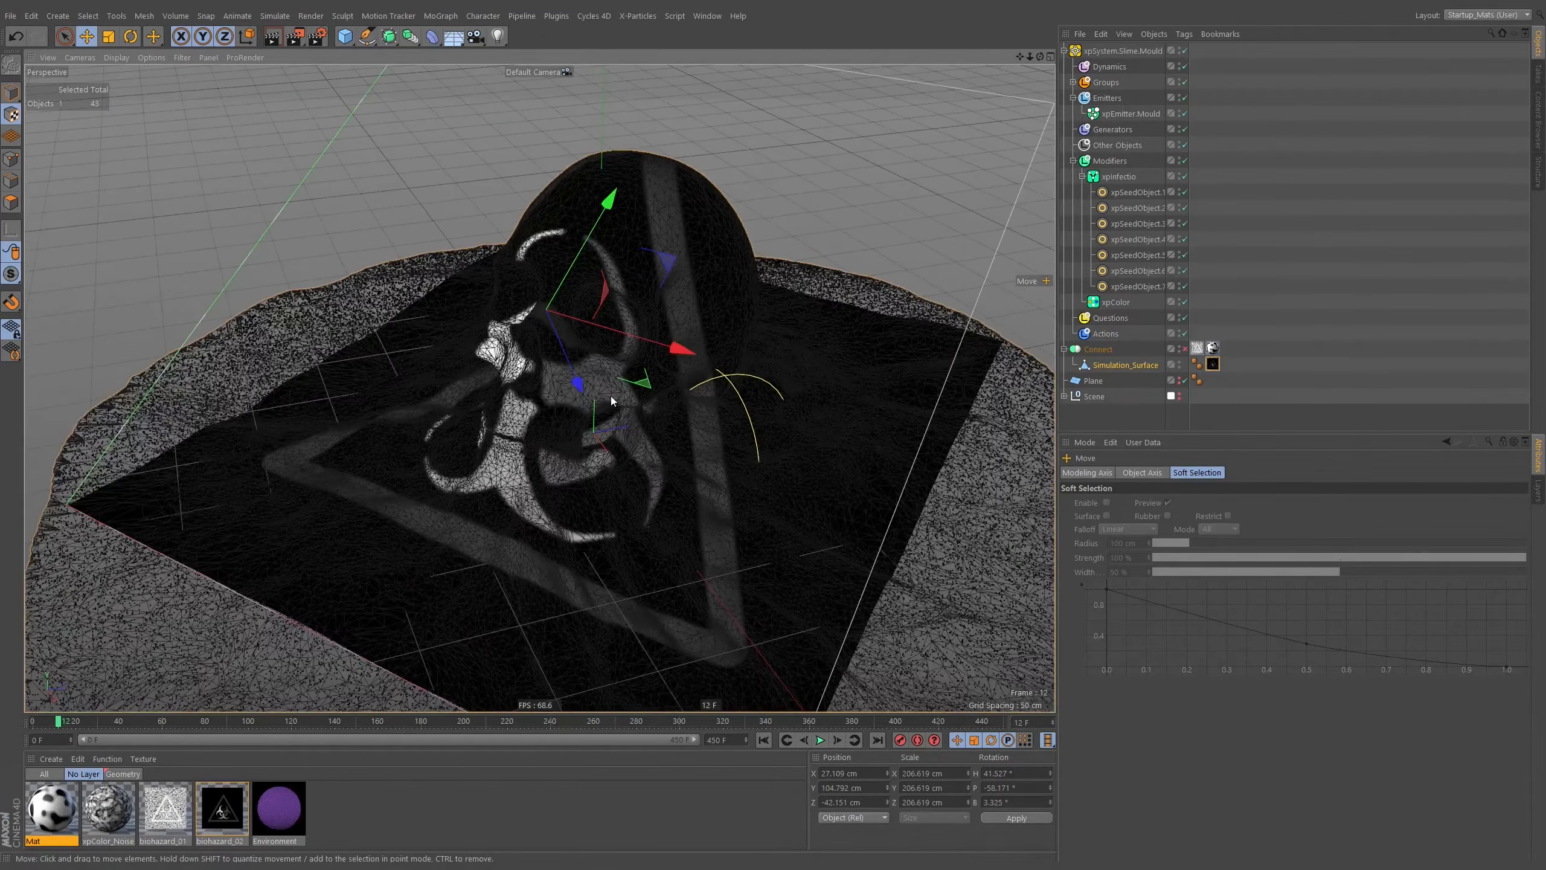
alt+right_drag(611, 401, 846, 370)
Generate UVW coordinates on Simulation_Surface from the biohazard_02 texture tag's flat projection, then delete that texture tag
right_click(1213, 363)
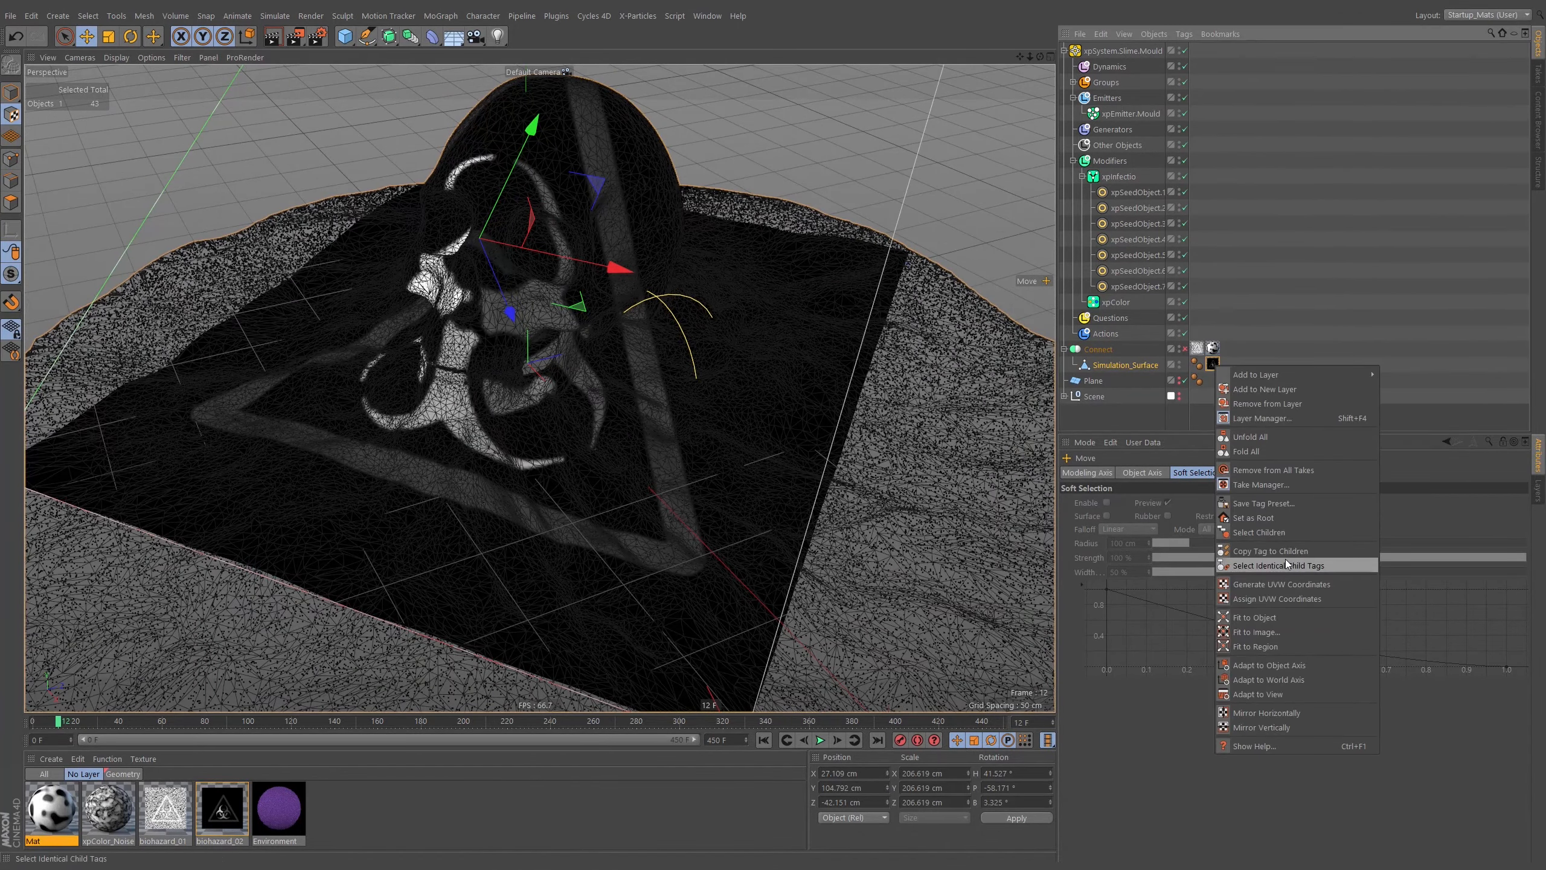
click(1281, 584)
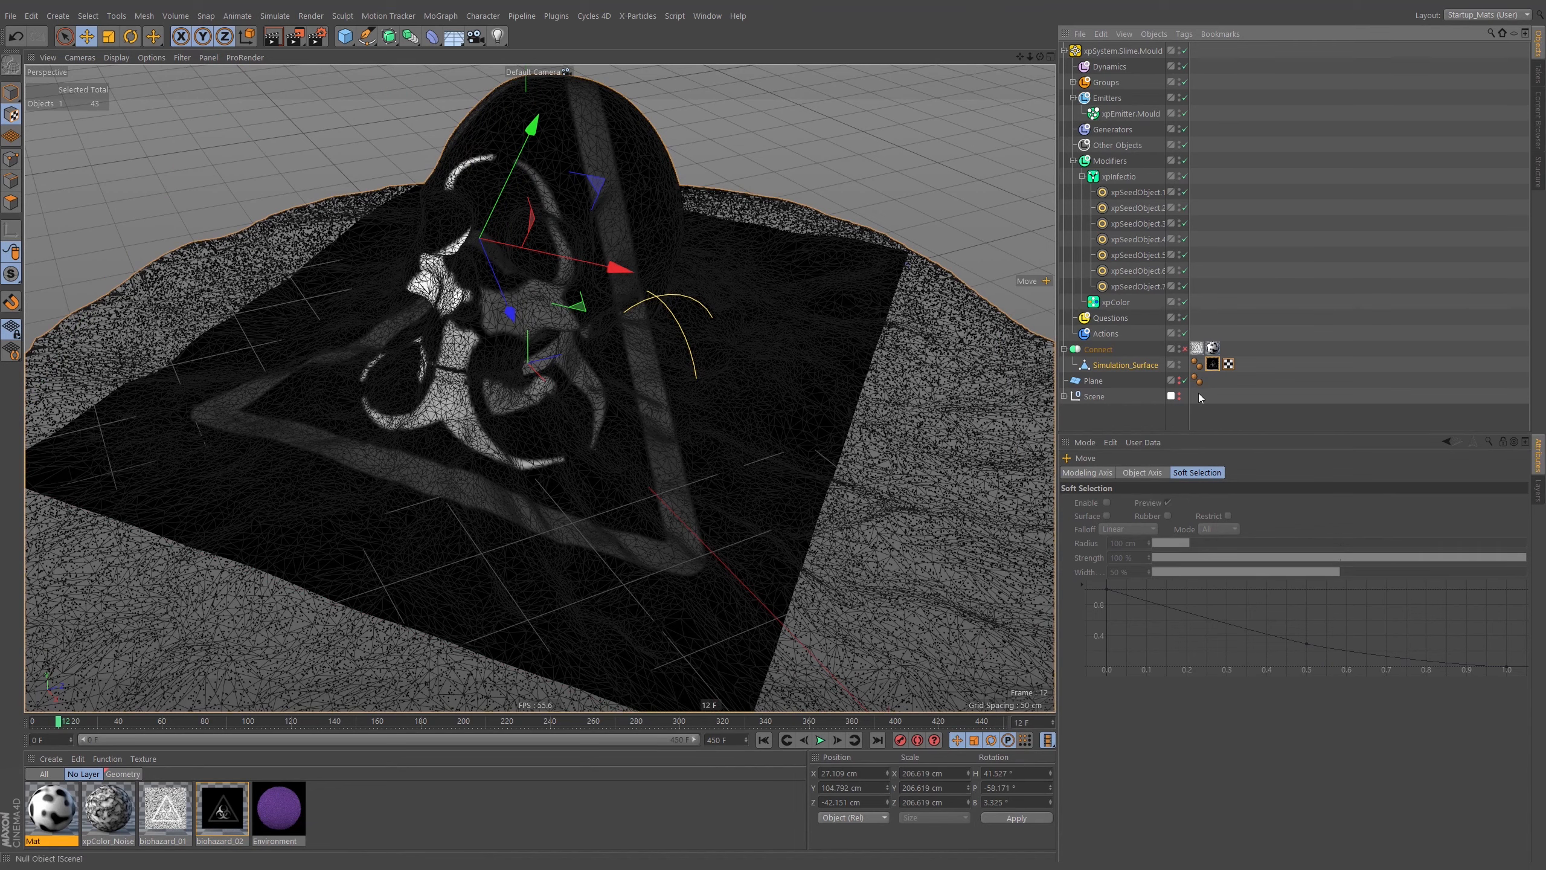
click(1213, 365)
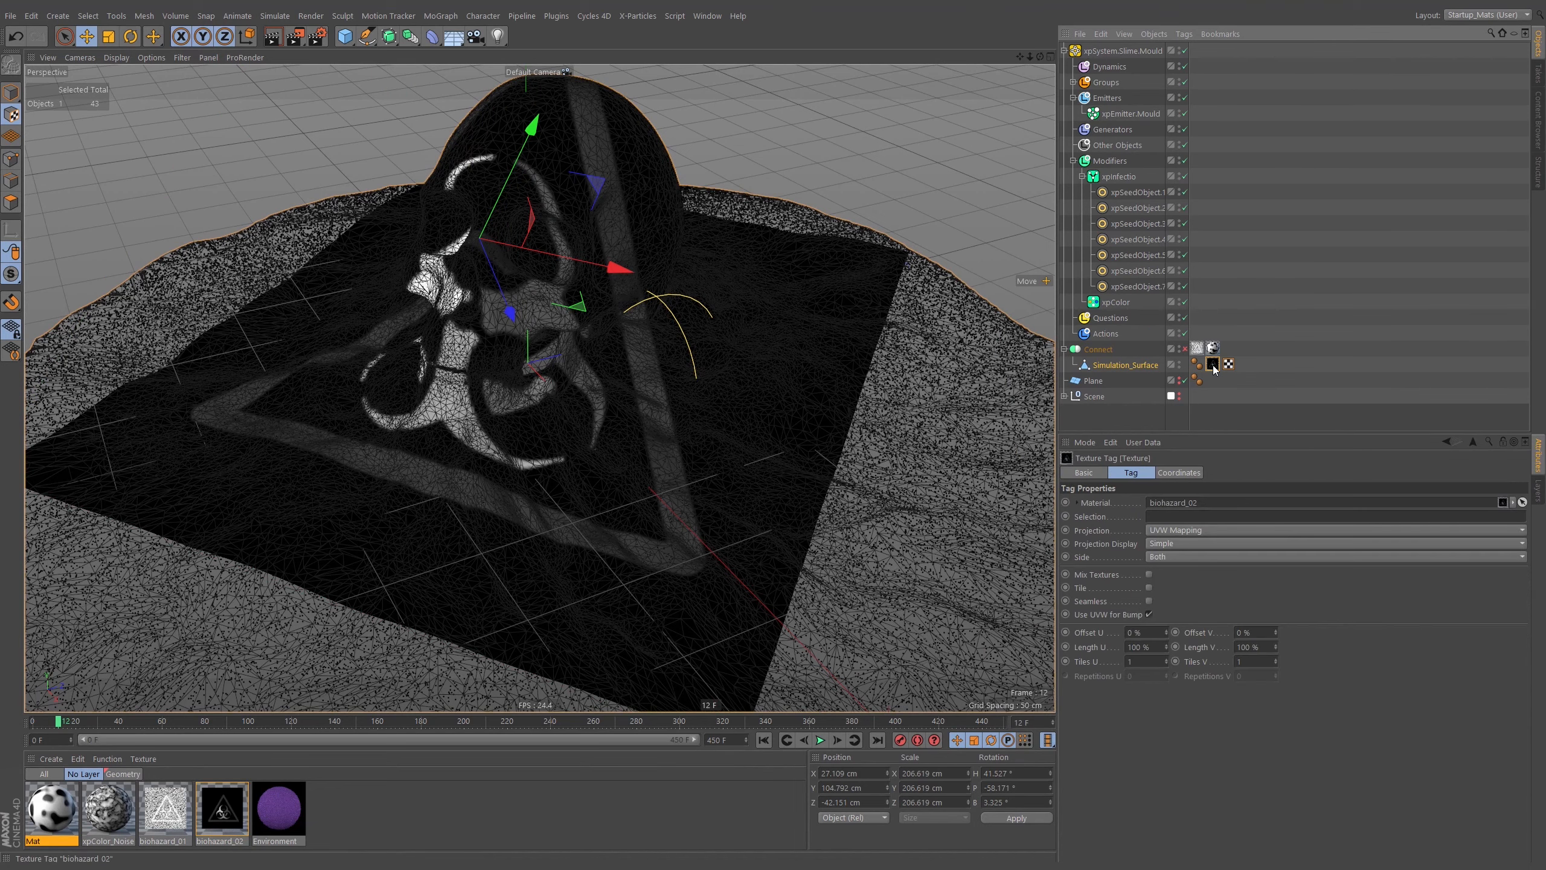
key(Delete)
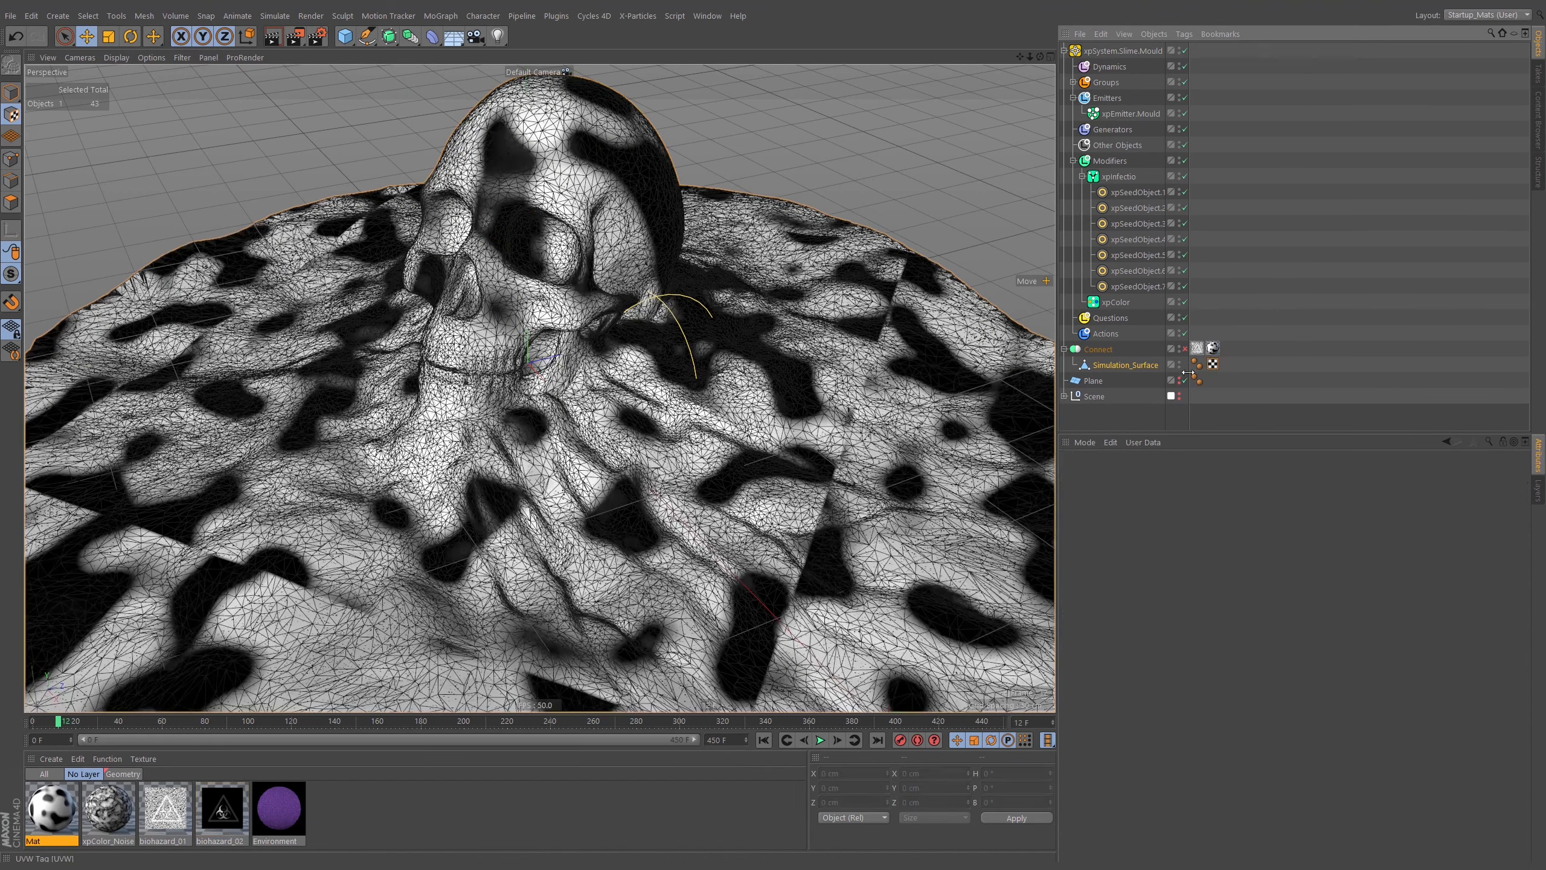
Show the Noise_Texture tag's settings and briefly play the simulation from the first frame
alt+right_drag(526, 271, 515, 304)
alt+middle_drag(515, 305, 522, 337)
alt+right_drag(523, 337, 536, 328)
click(1197, 380)
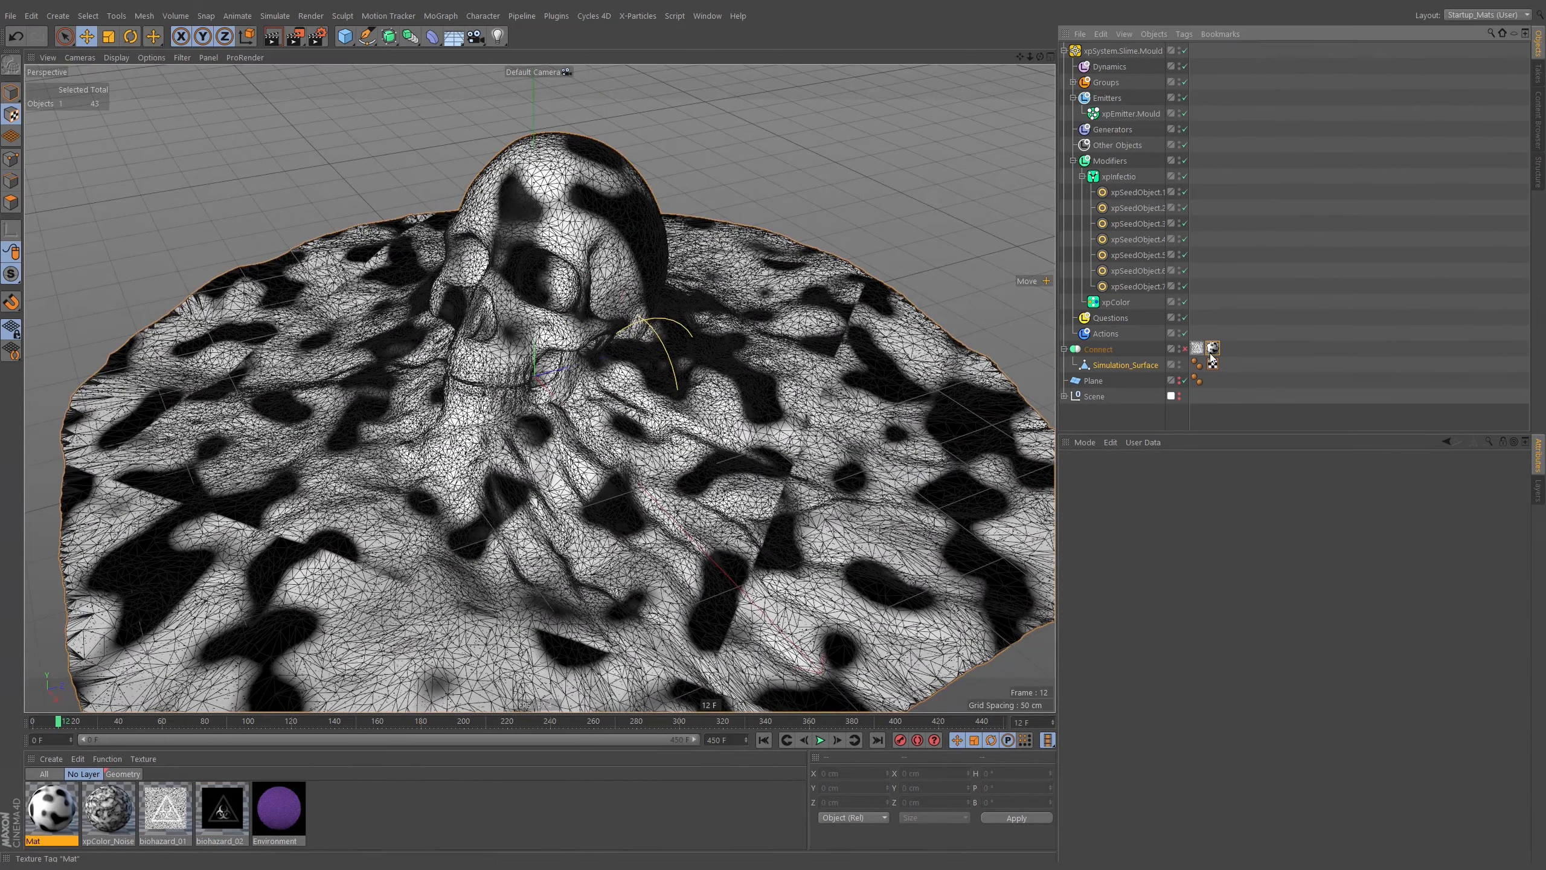
click(763, 739)
click(820, 739)
click(820, 739)
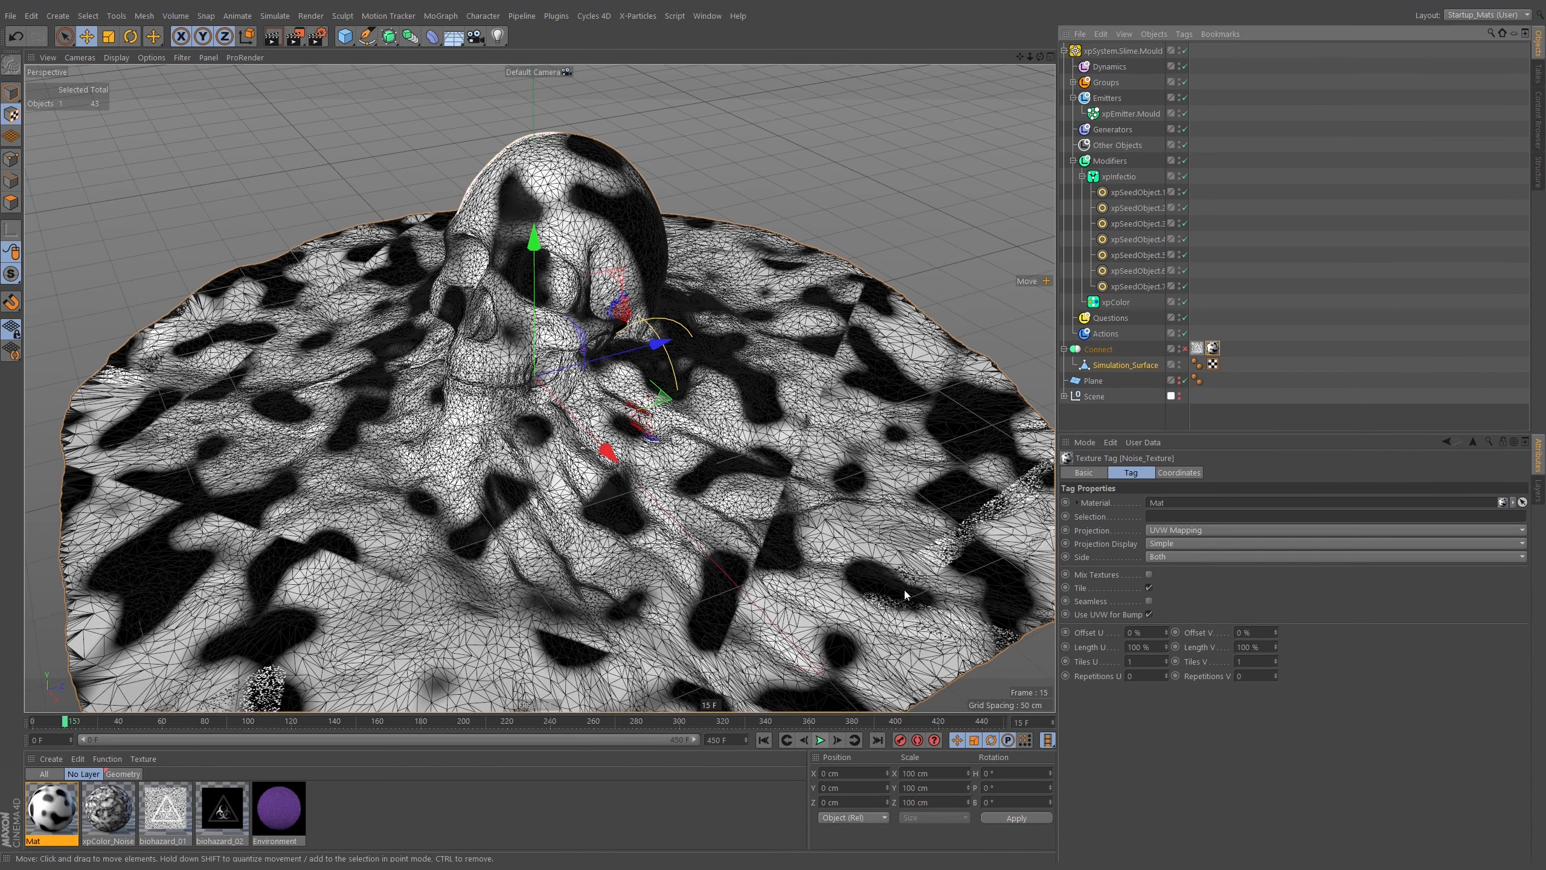
Hide the Connect object in the viewport and play the particle simulation from the start to about frame 147
click(1179, 350)
click(763, 739)
click(820, 739)
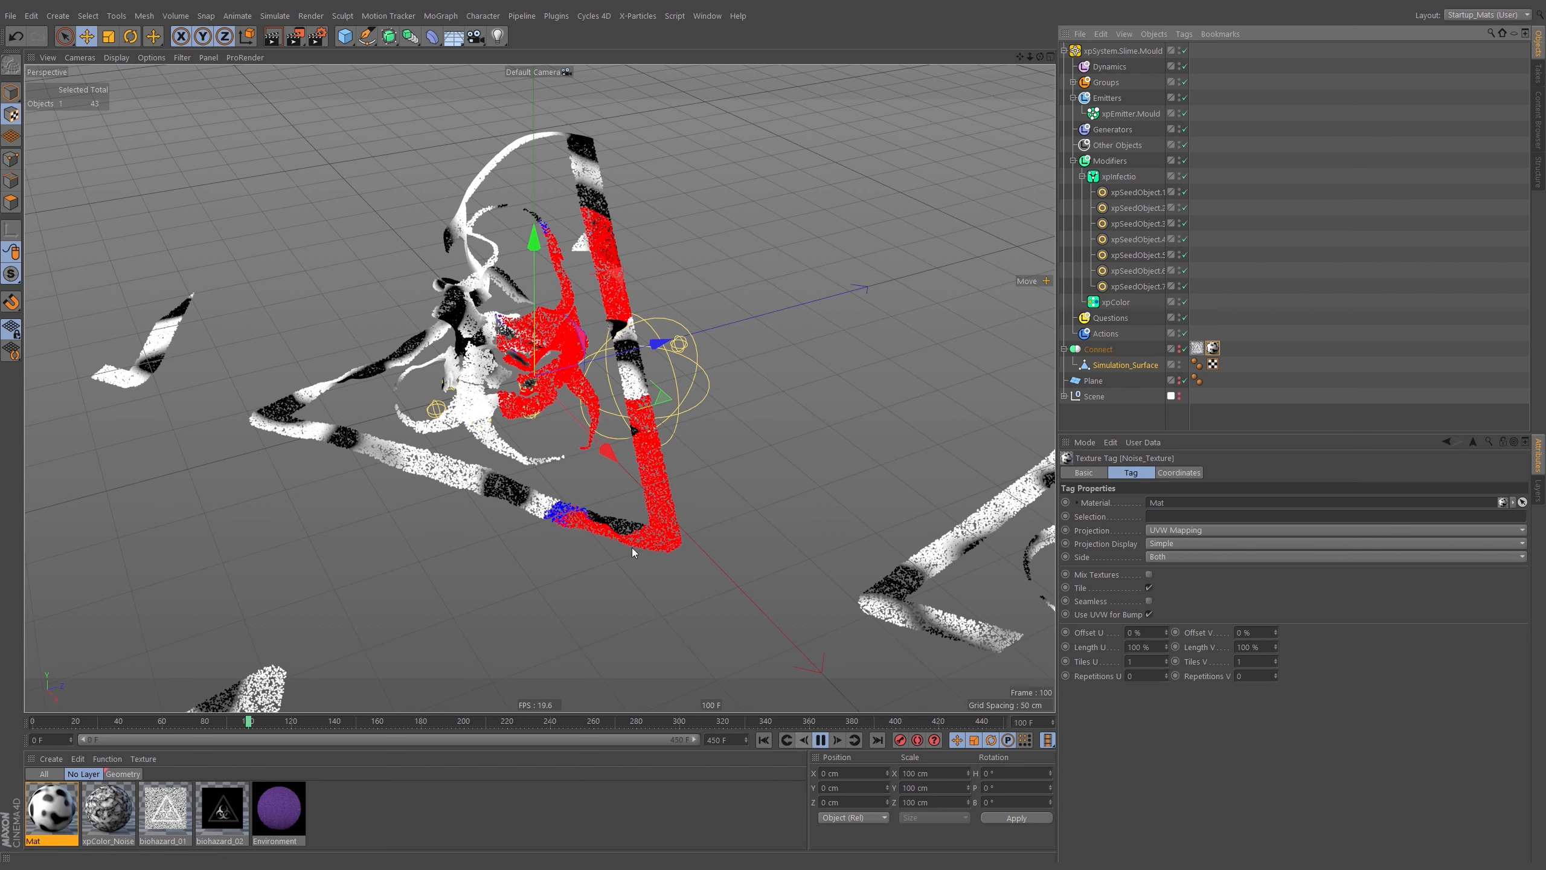
click(823, 741)
alt+drag(624, 360, 569, 415)
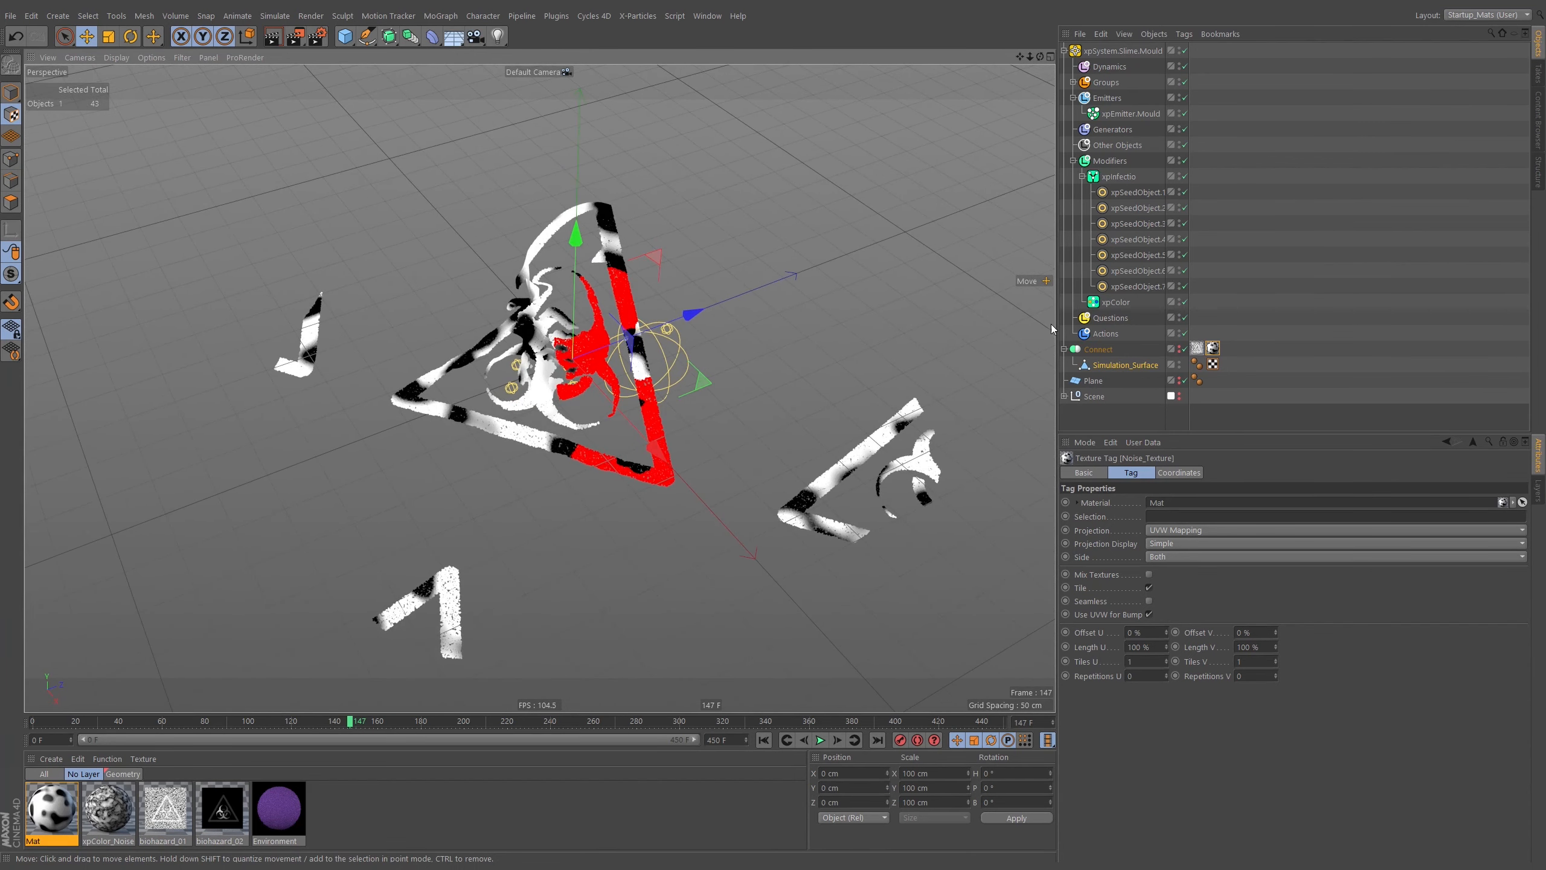
Show the Logo_Texture tag's settings and replay the simulation from frame 0
click(1197, 364)
click(1197, 348)
click(1197, 363)
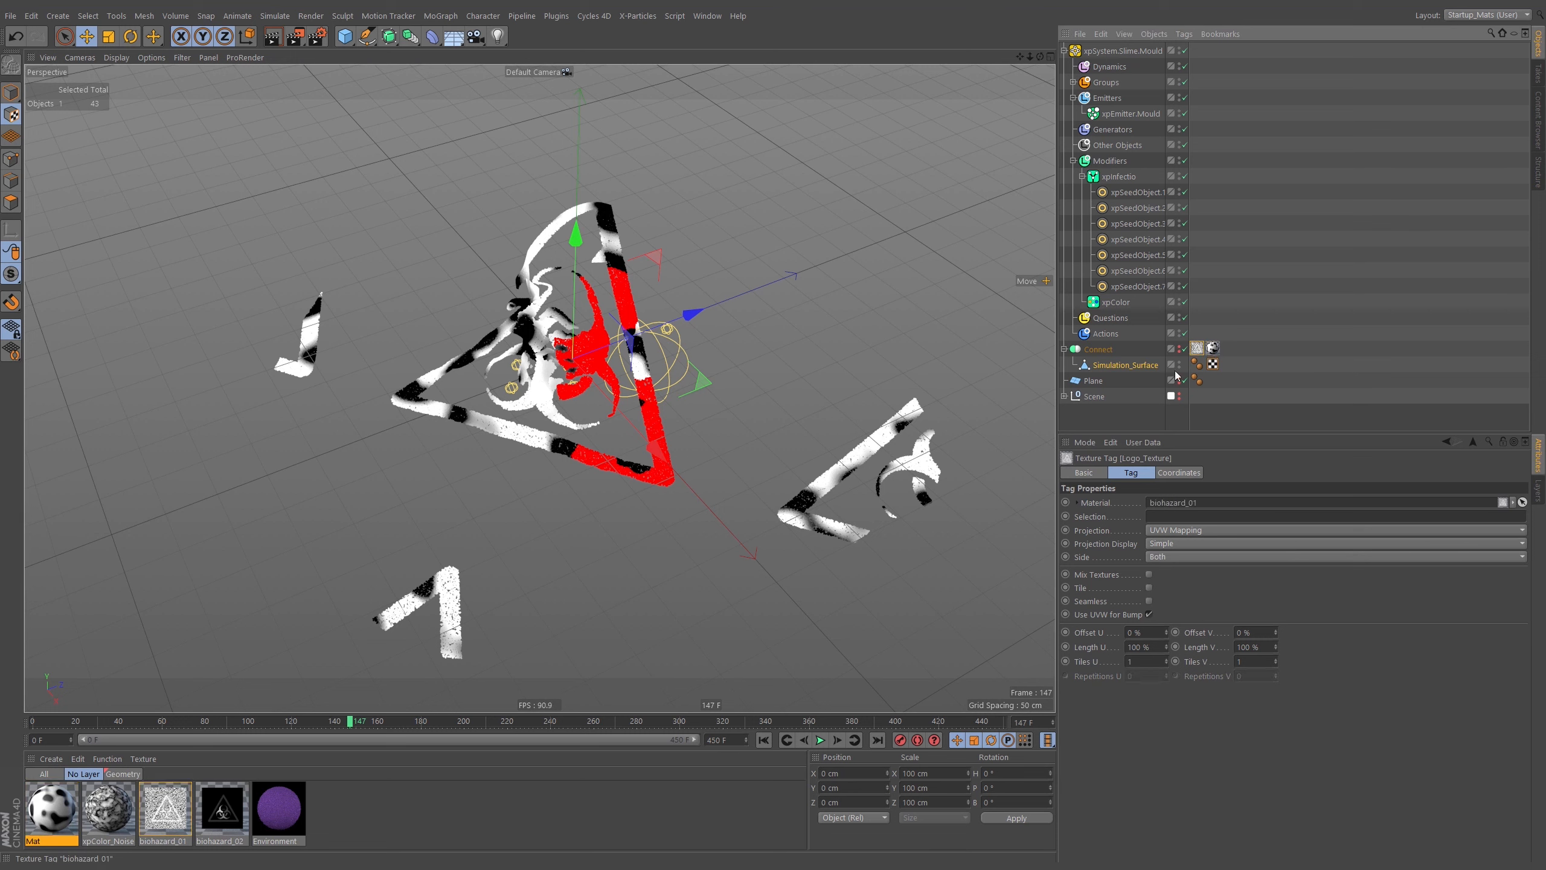
click(767, 742)
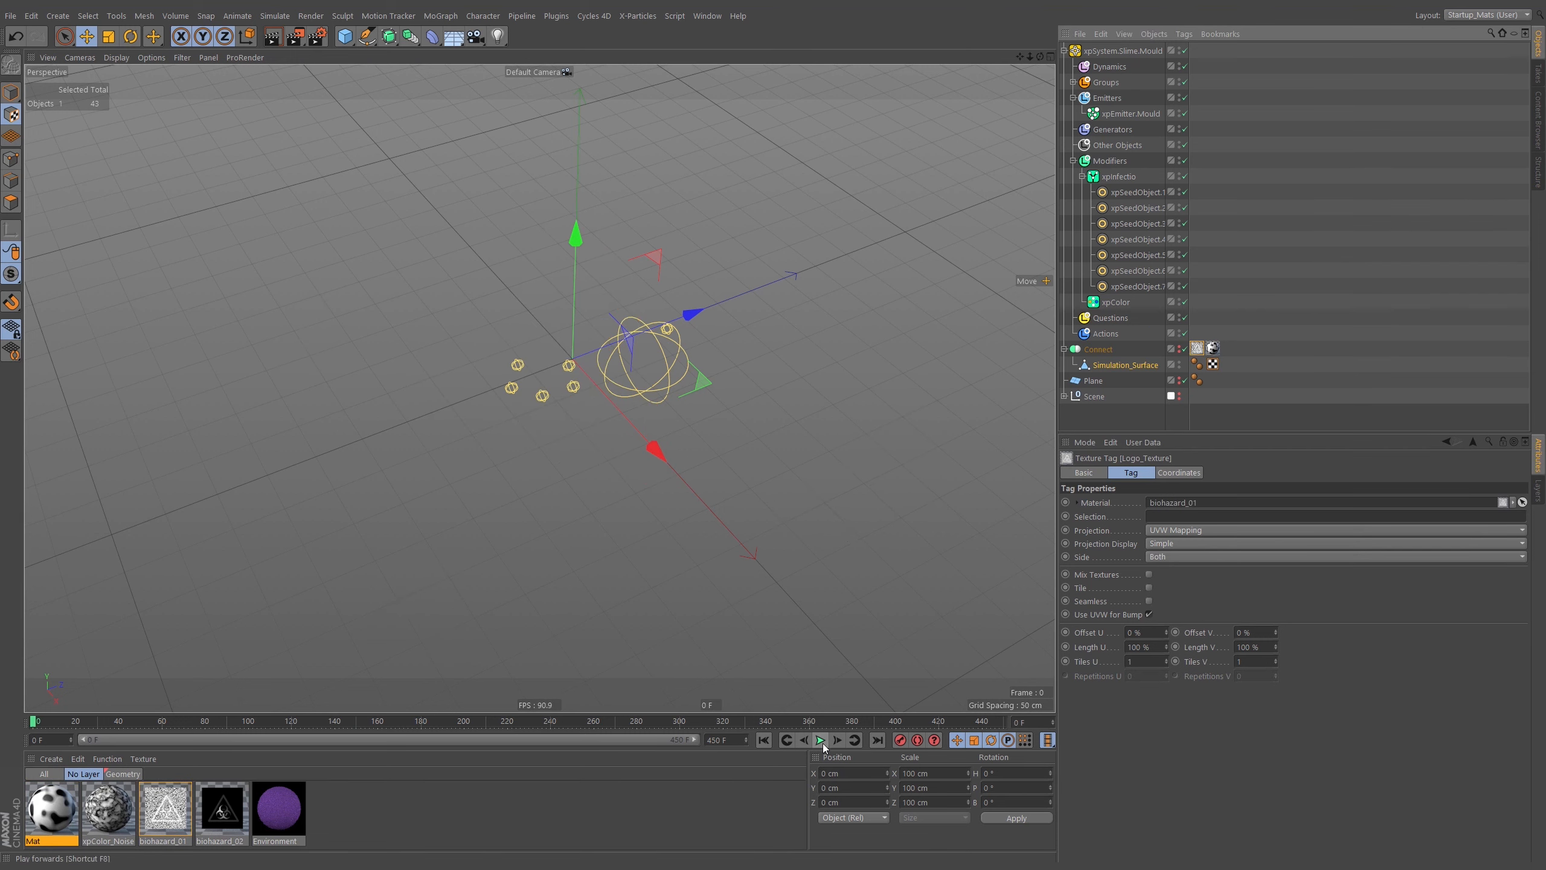
click(822, 742)
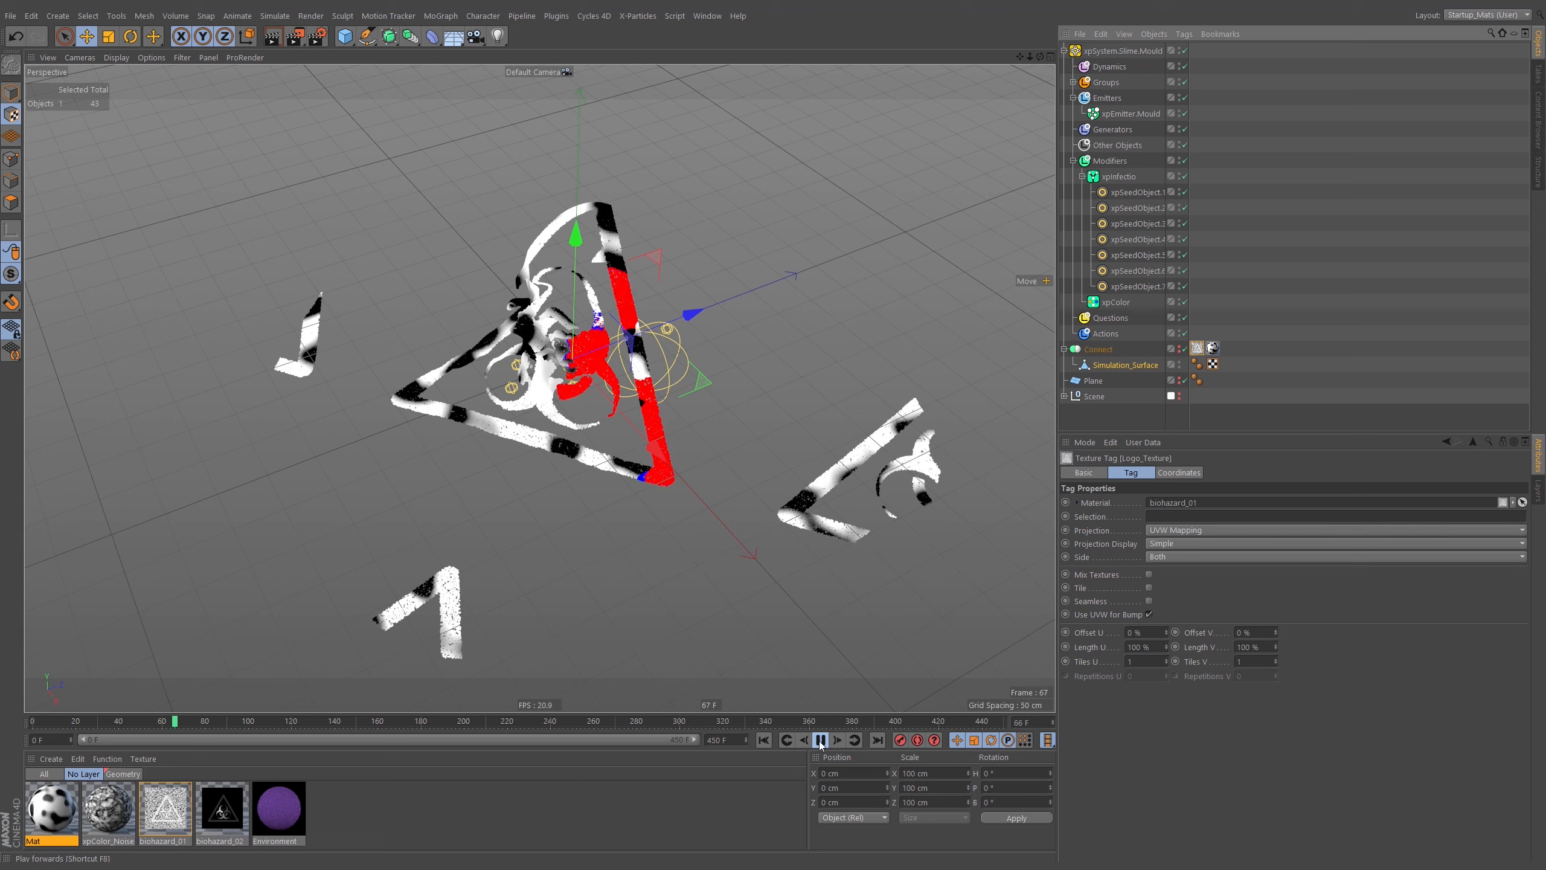
Open Simulation_Surface's UVW tag in a texture view, examine the whole UV mesh, and show the Noise_Texture tag's settings
double_click(1213, 364)
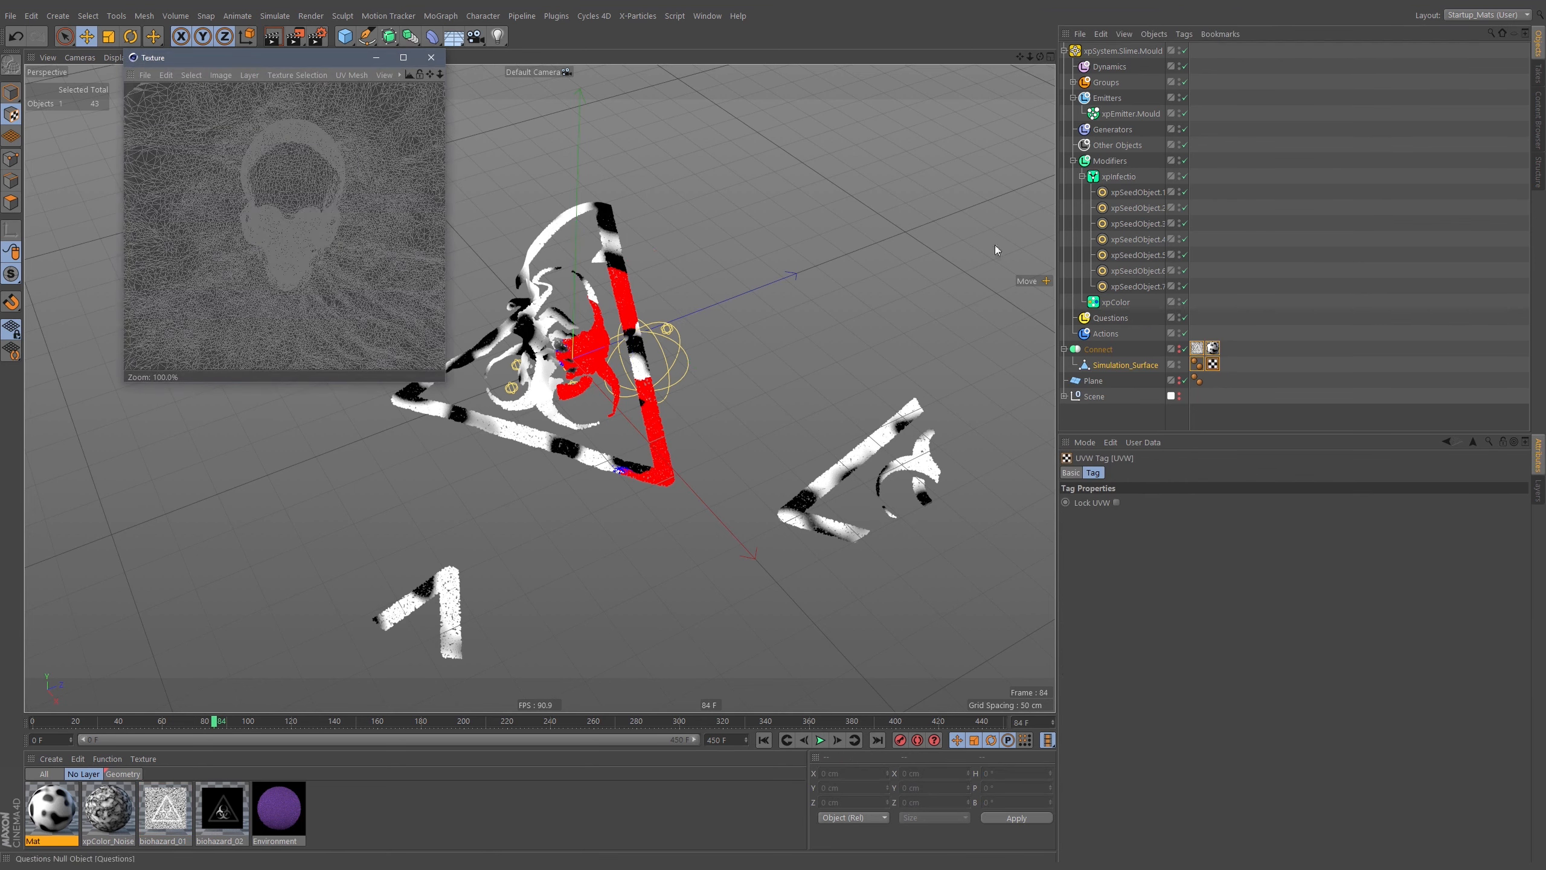
scroll(320, 165, down, 6)
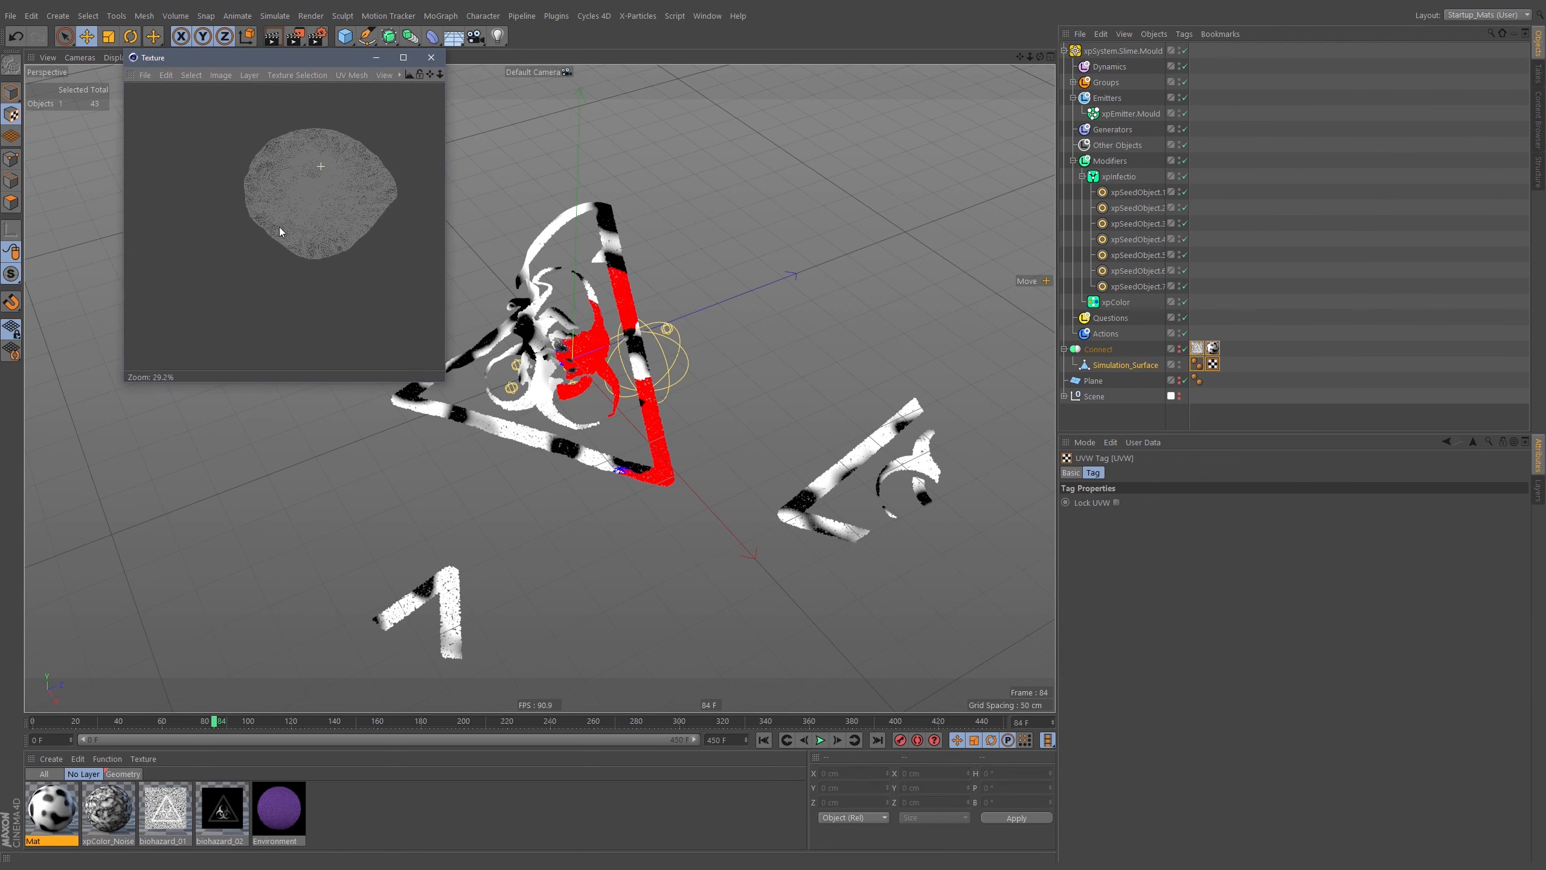
scroll(268, 231, up, 2)
alt+middle_drag(282, 228, 313, 229)
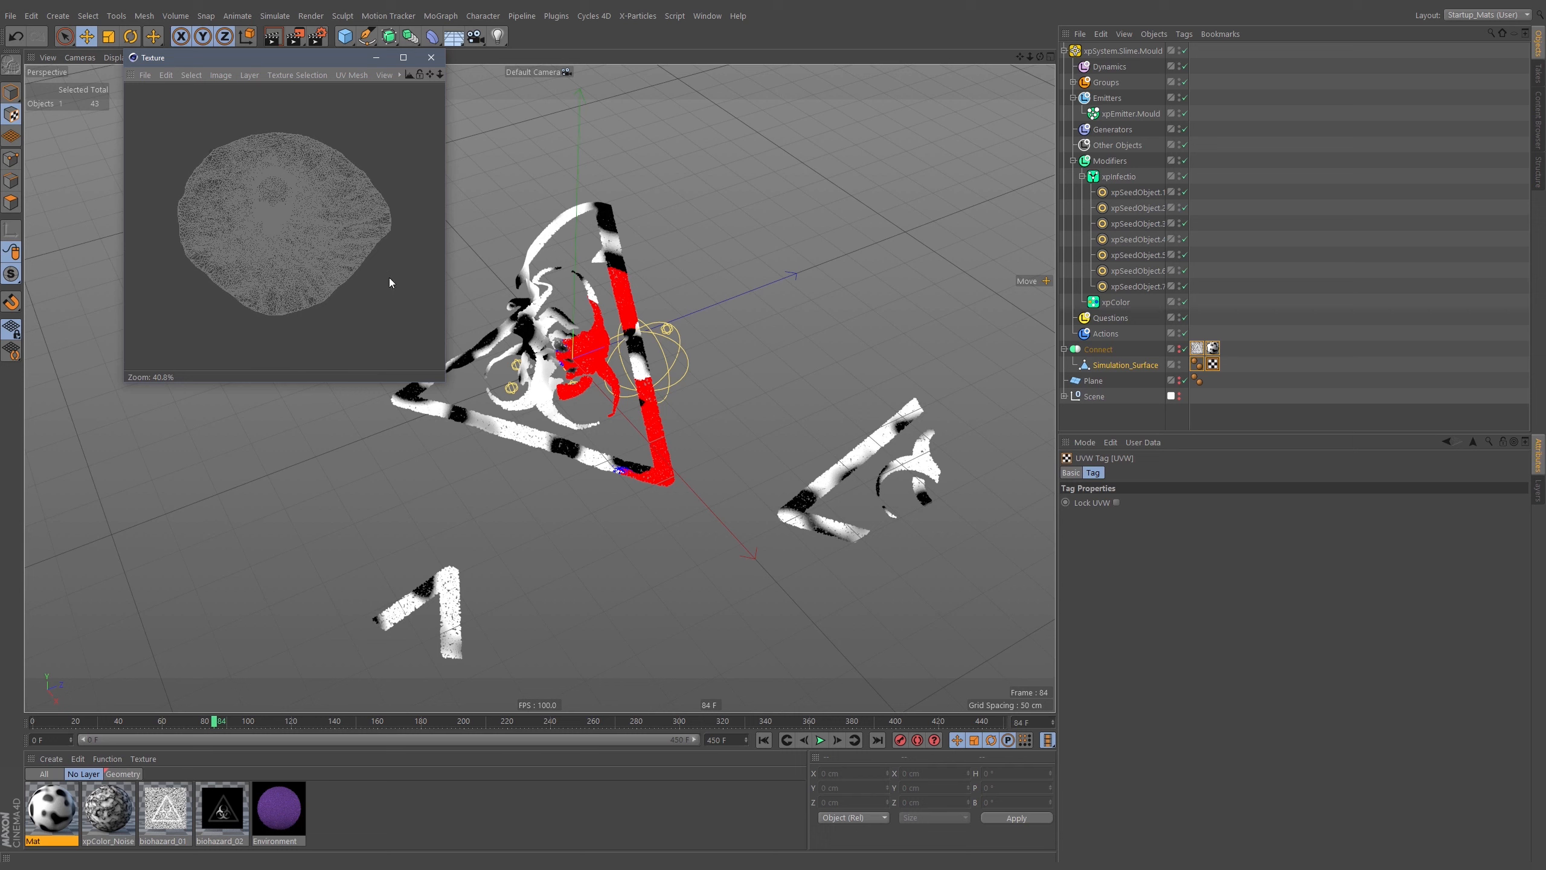
click(1213, 364)
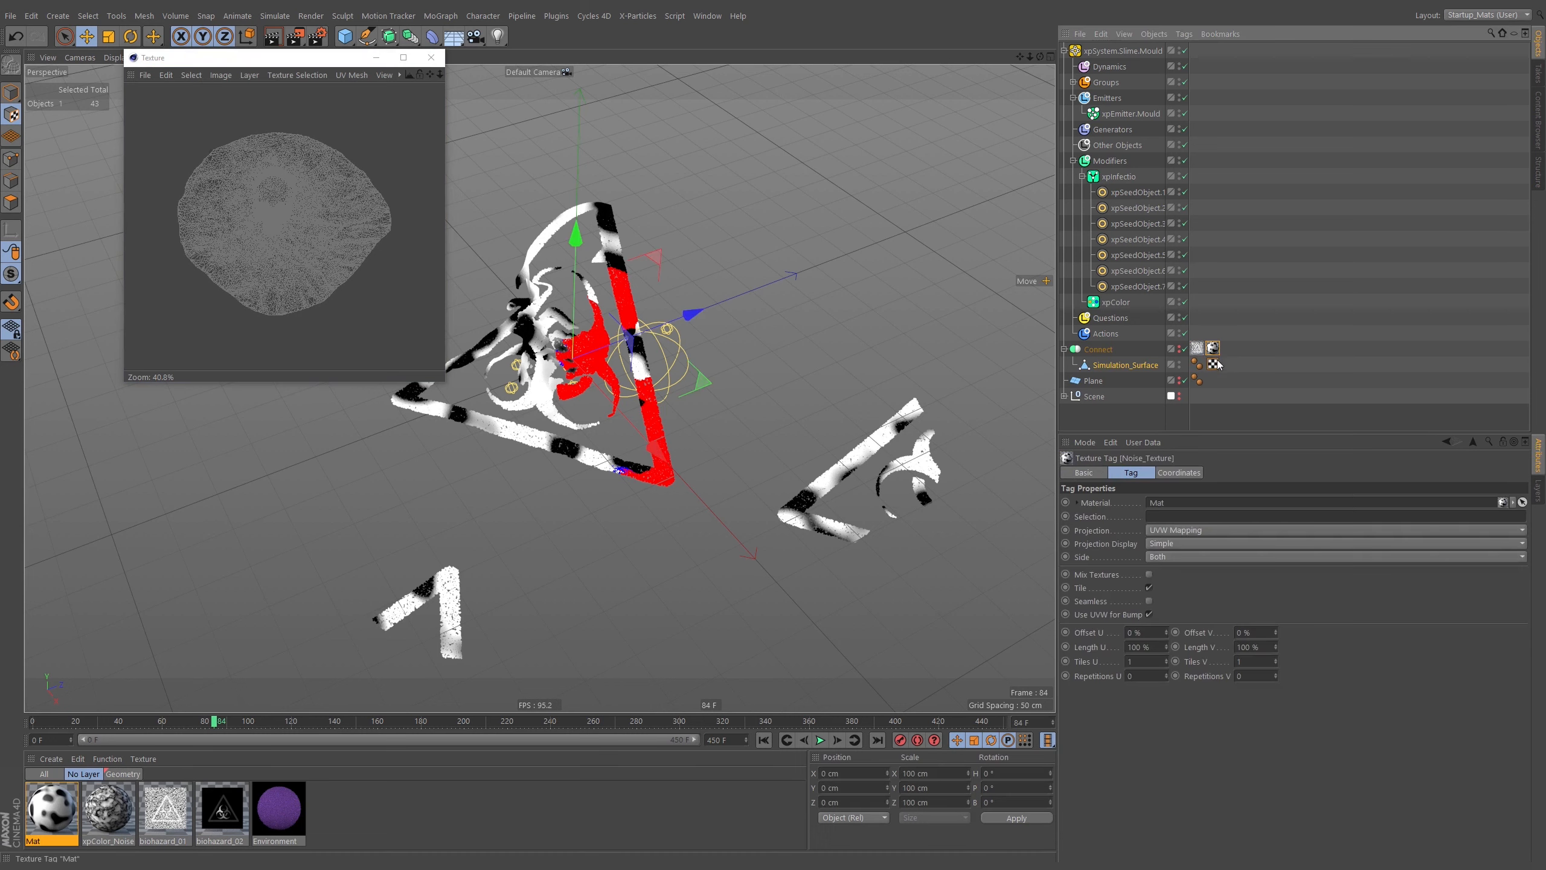
Set the Logo_Texture tag's projection to Flat
click(1197, 348)
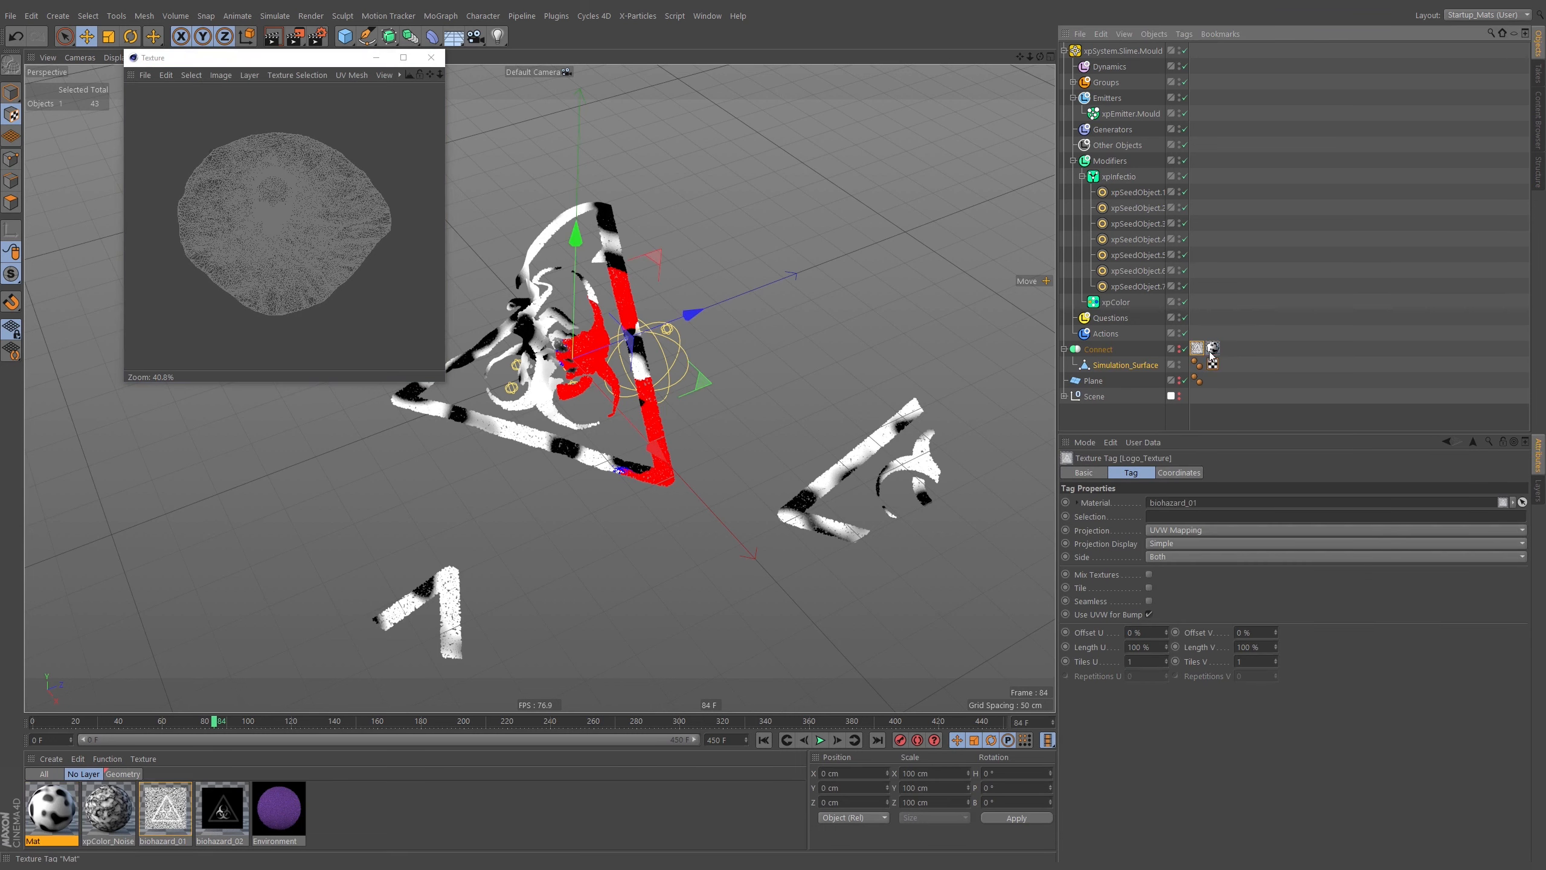
click(1211, 349)
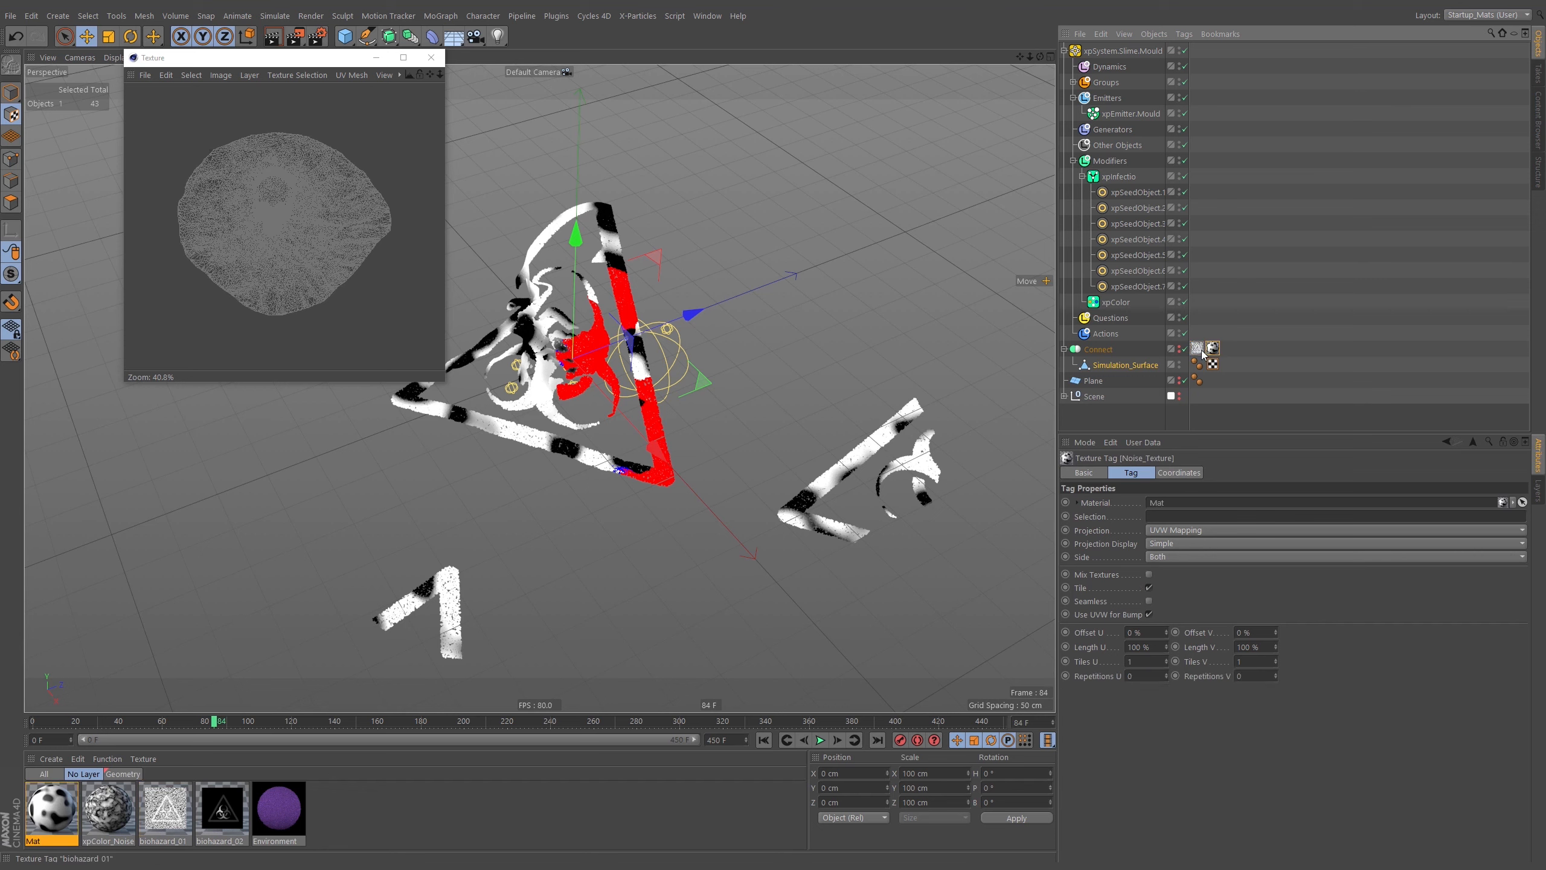
click(1198, 350)
click(1176, 530)
click(1163, 555)
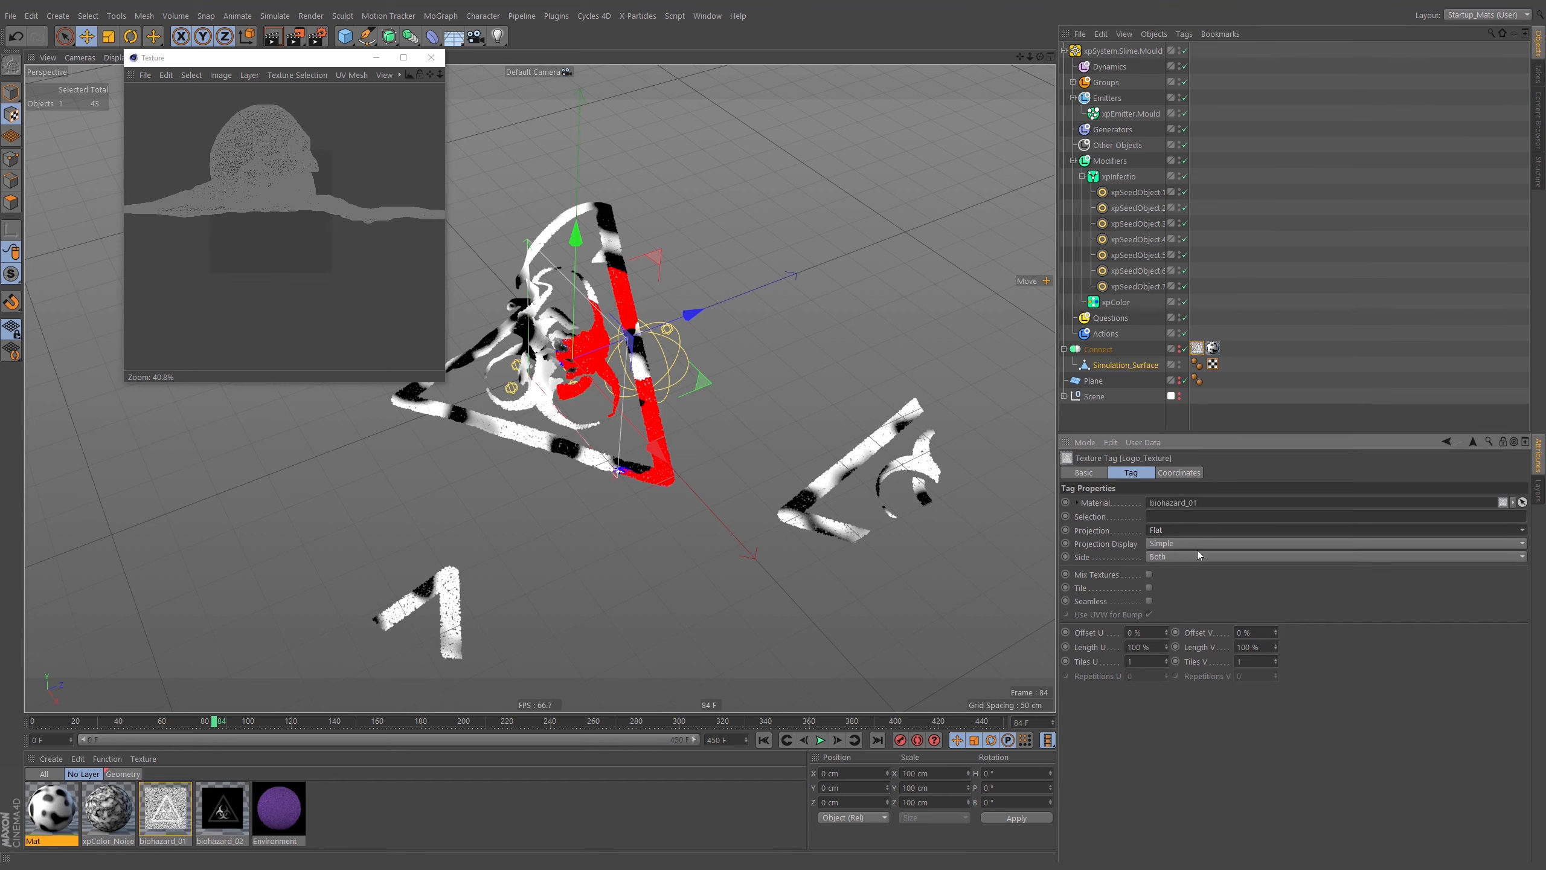
Rotate and reposition the flat logo projection over the skull, scaling it to about 157.4 cm
key(r)
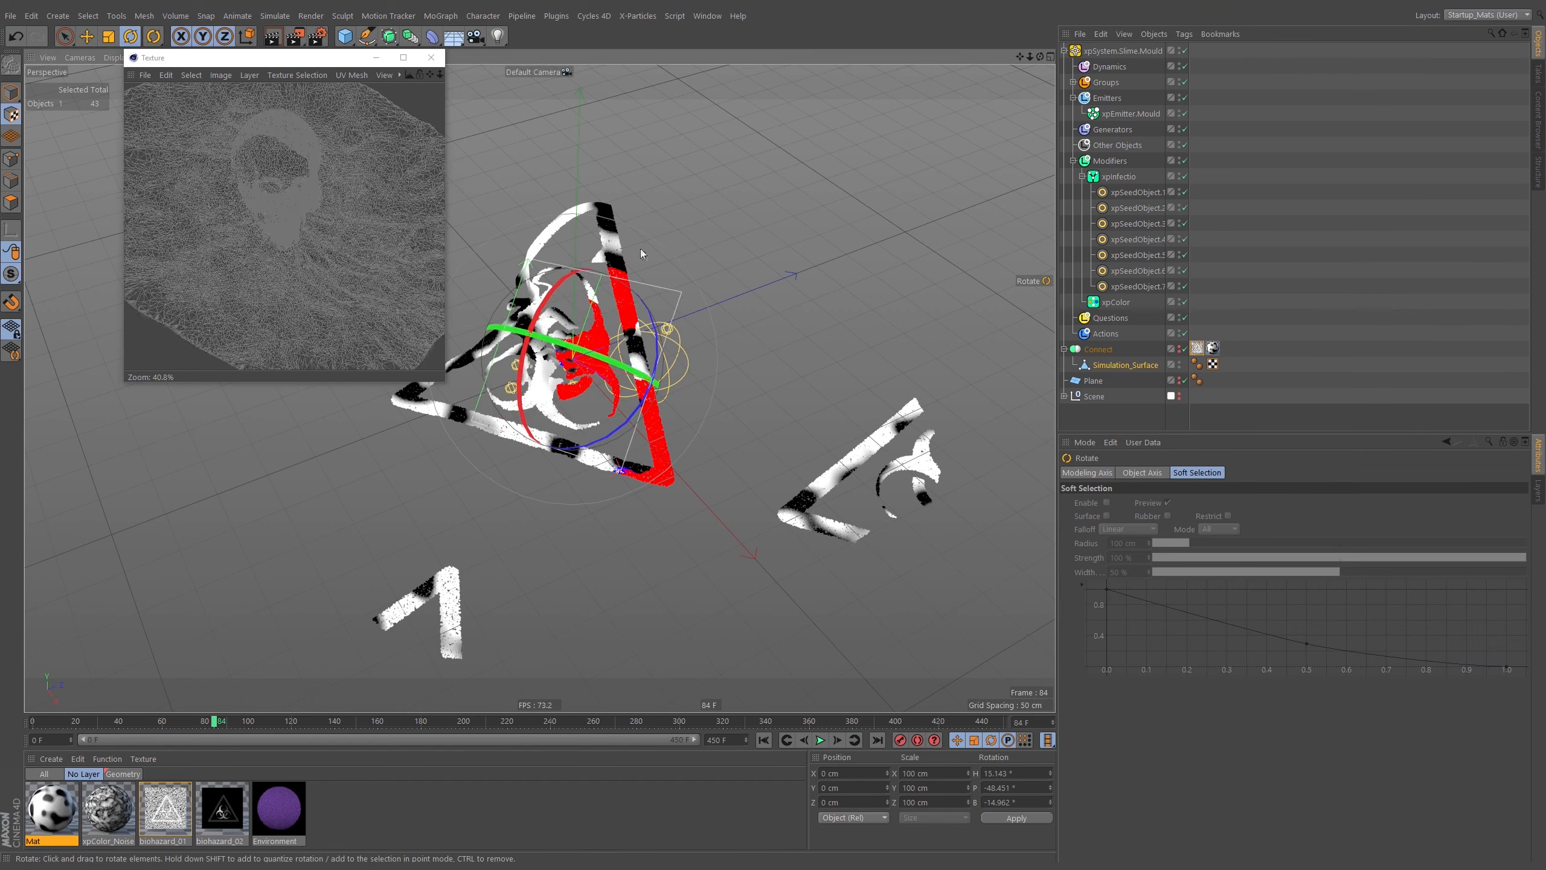
drag(843, 313, 737, 439)
key(e)
key(t)
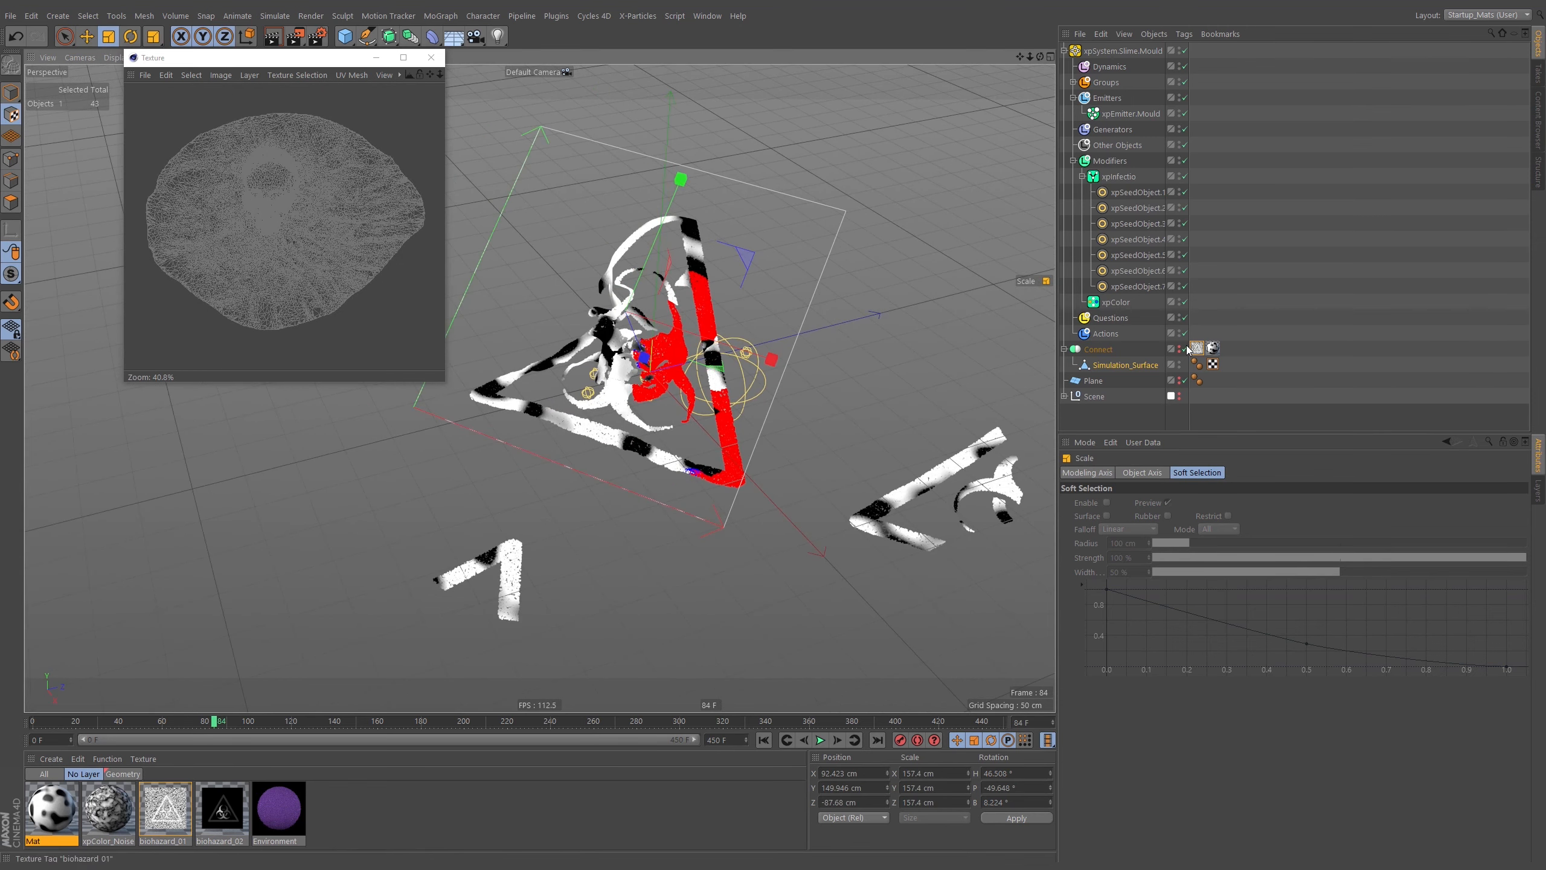
Play the simulation from the first frame, turn the logo projection to a heading of about 86.5°, and replay
click(764, 739)
click(820, 740)
key(r)
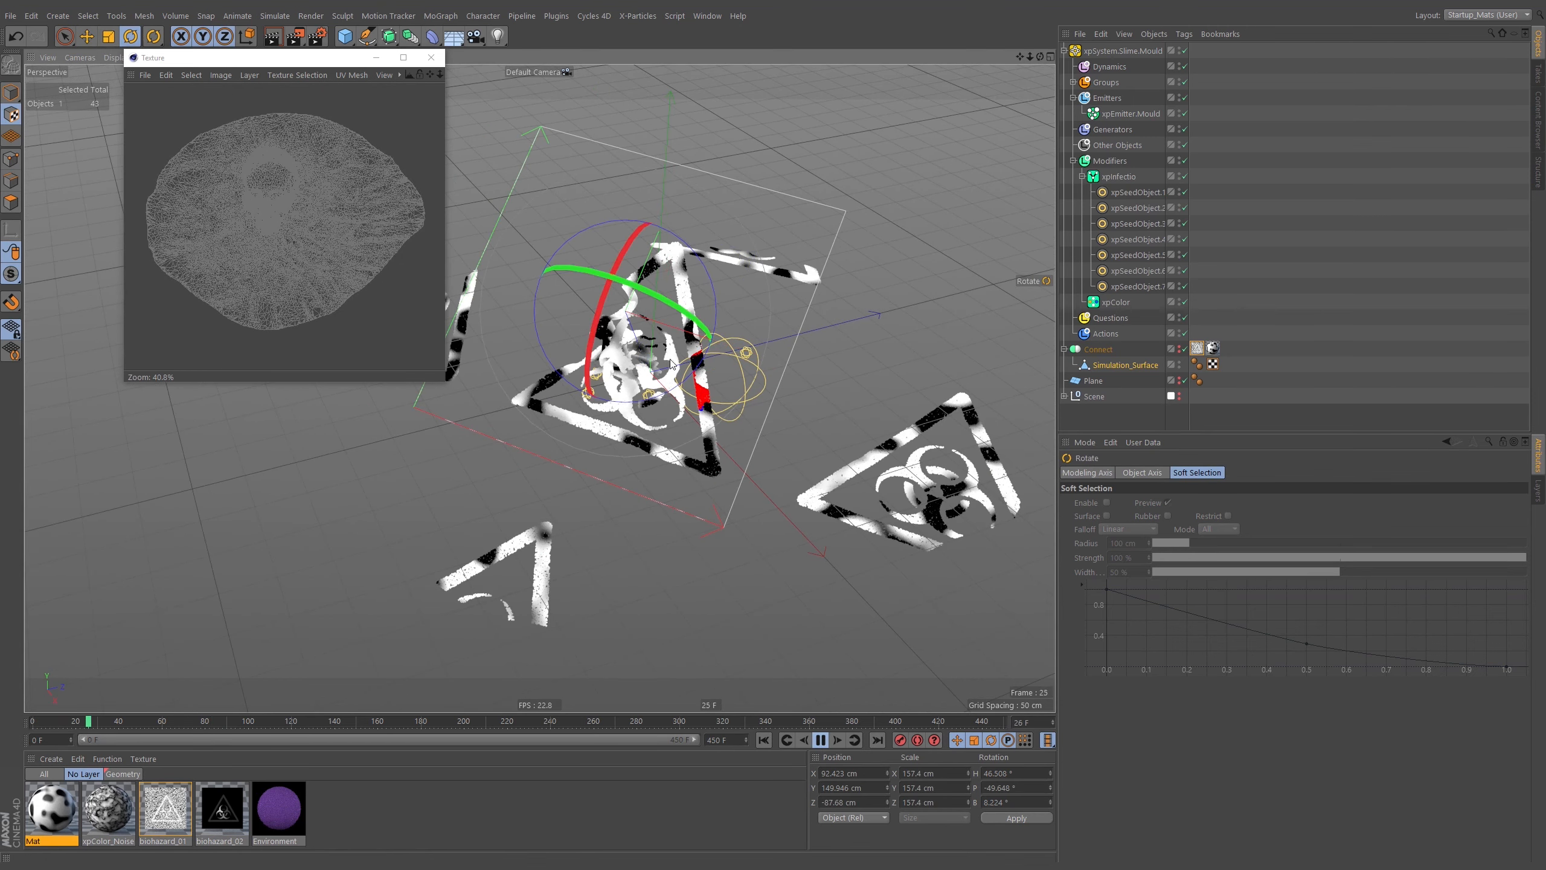
drag(700, 341, 768, 731)
click(763, 739)
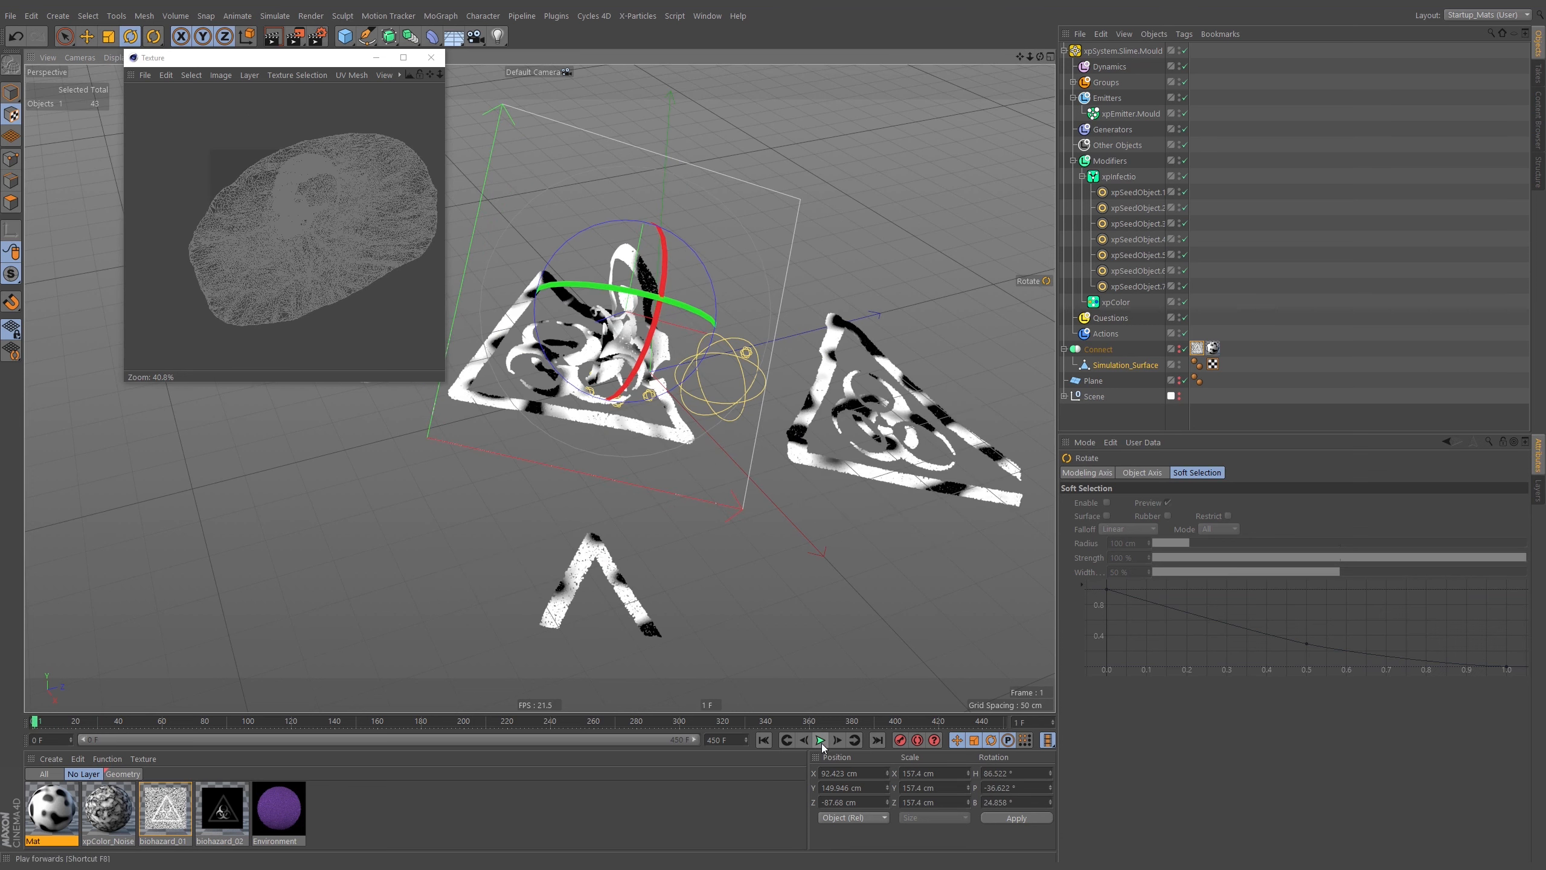
click(821, 739)
Rotate the logo projection to about 42.9° heading, -51.2° pitch and 4.1° bank, and replay the simulation from frame 0
drag(563, 307, 546, 303)
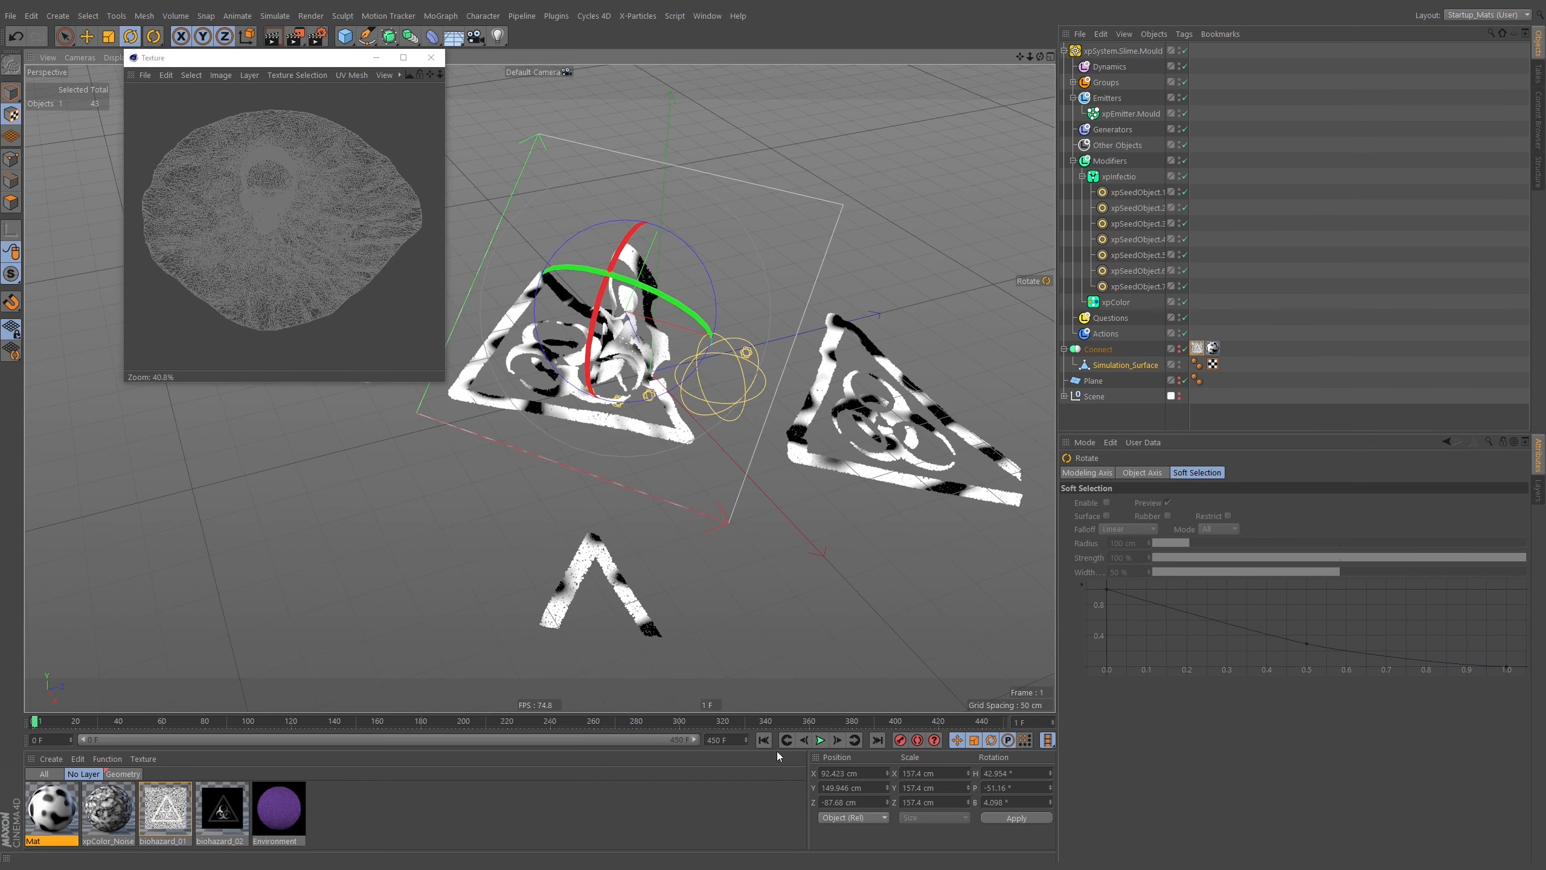
click(763, 740)
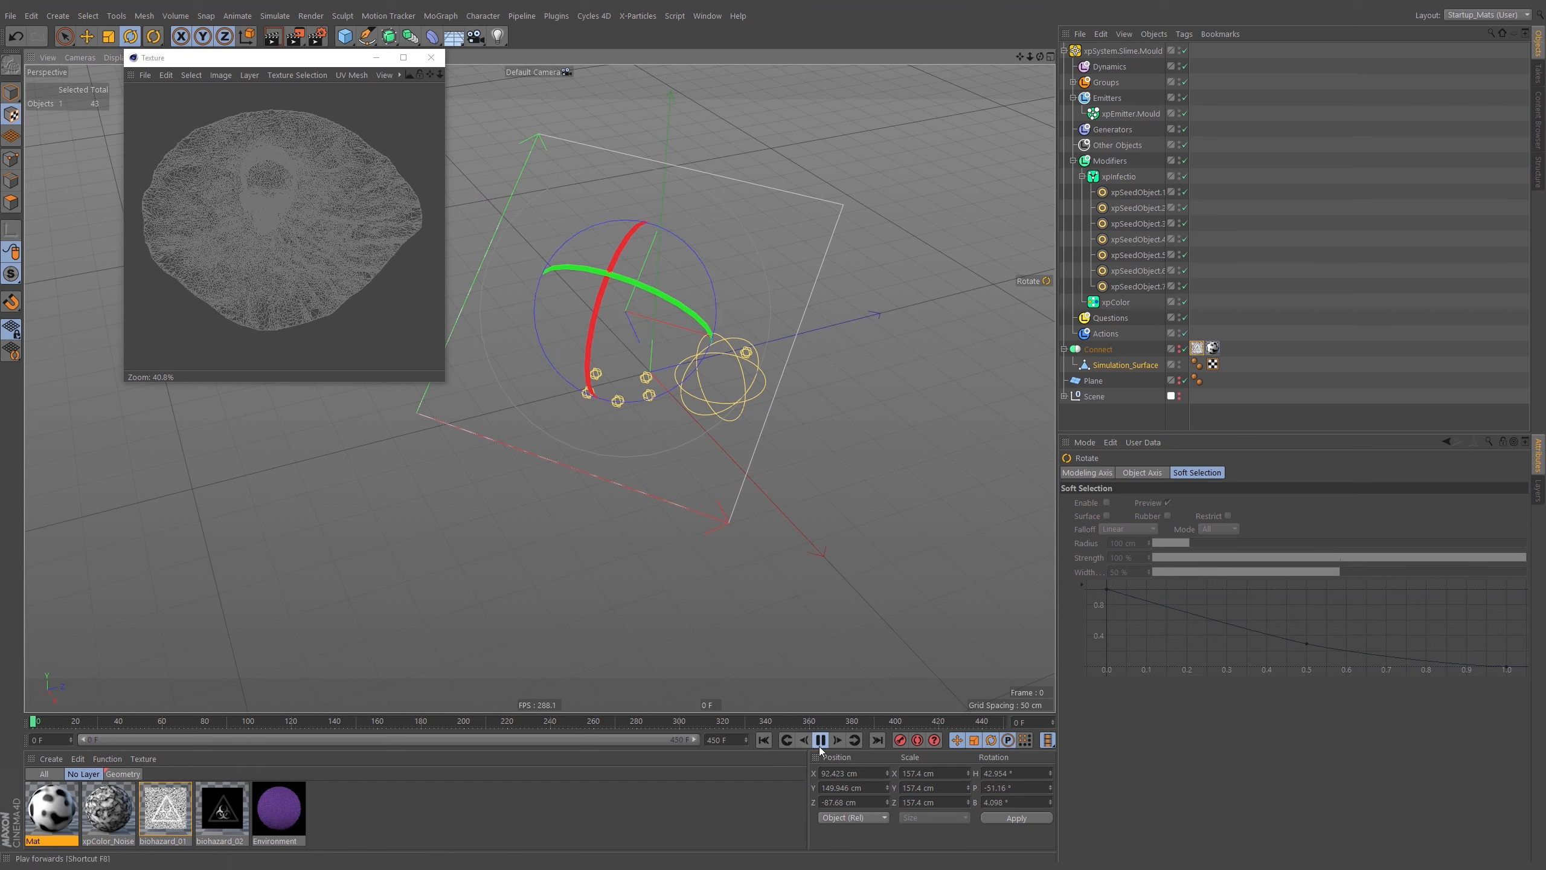
click(820, 741)
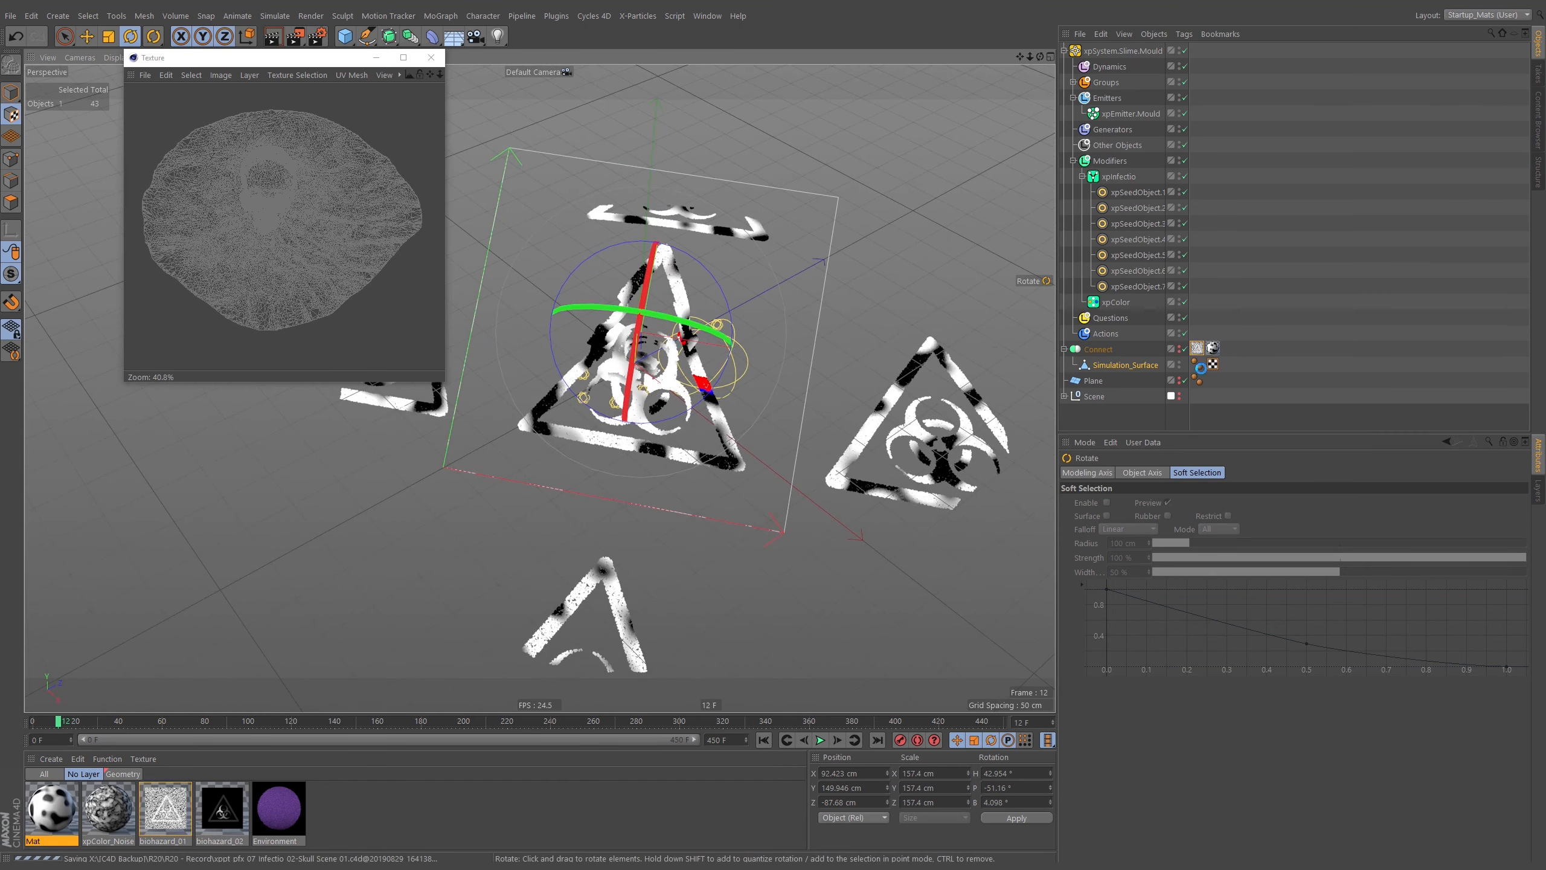
Show the Connect object in the viewport and place the Logo_Texture tag after the Noise_Texture tag
click(1180, 348)
drag(1197, 349, 1228, 350)
Disable the Luminance channel of the biohazard_01 material
alt+drag(615, 390, 584, 376)
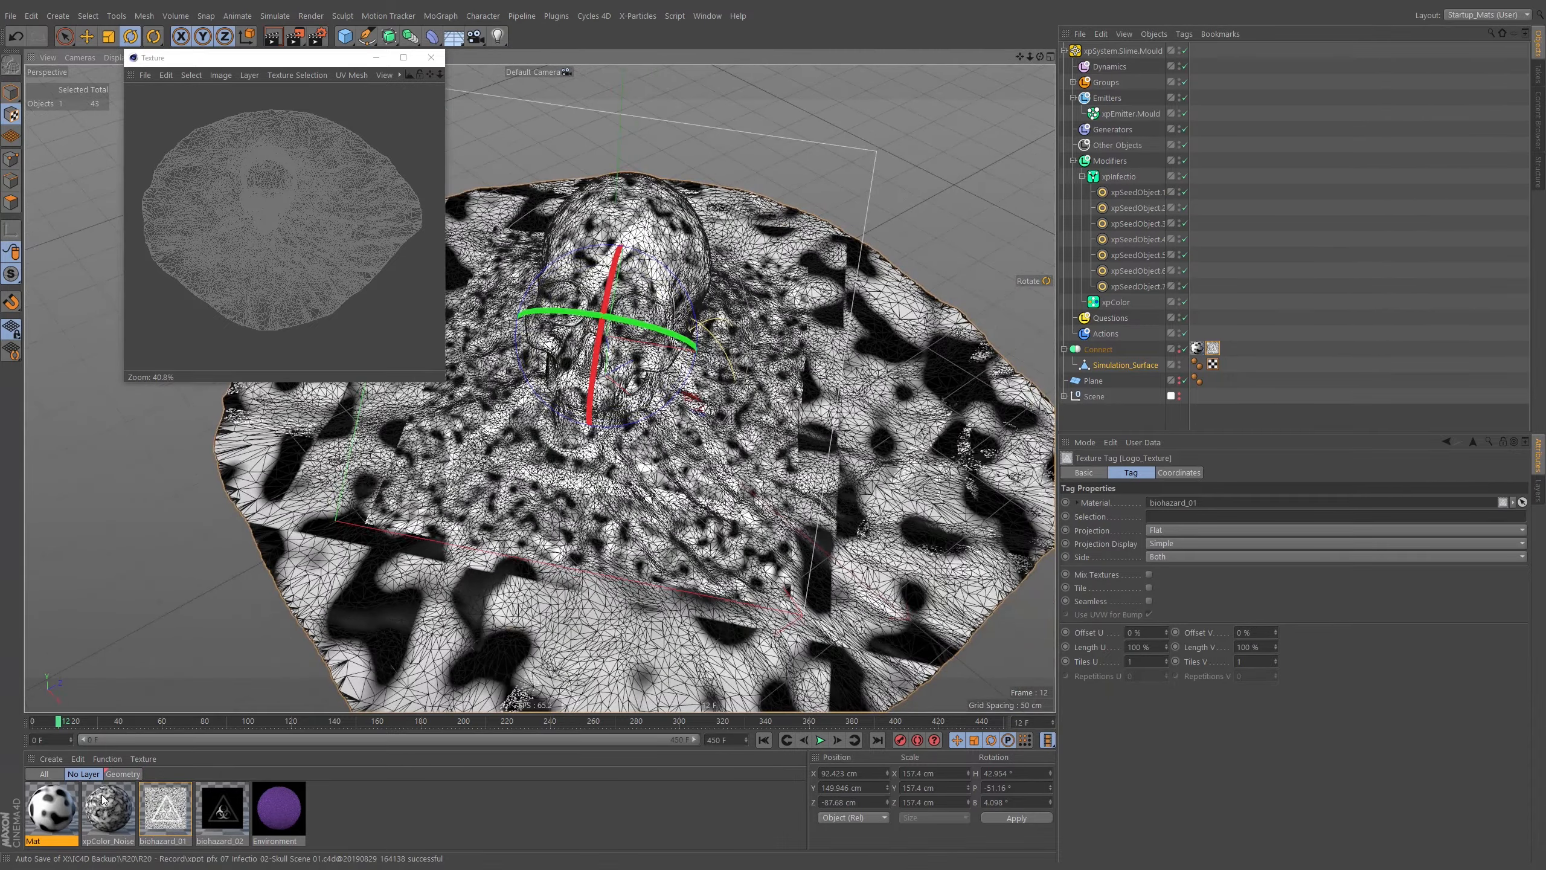
double_click(165, 808)
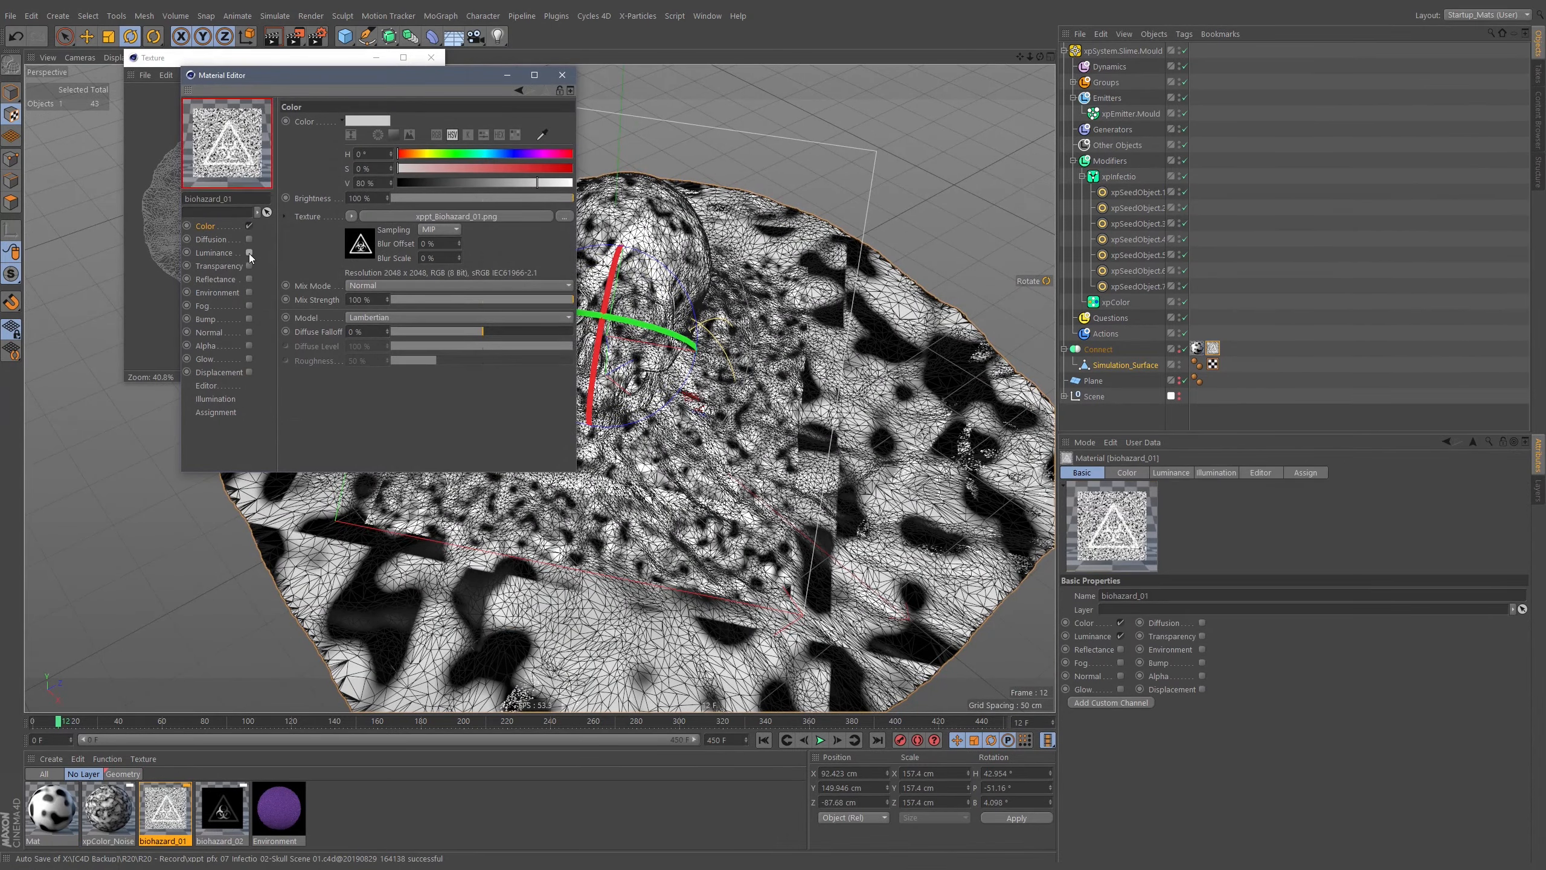
click(562, 74)
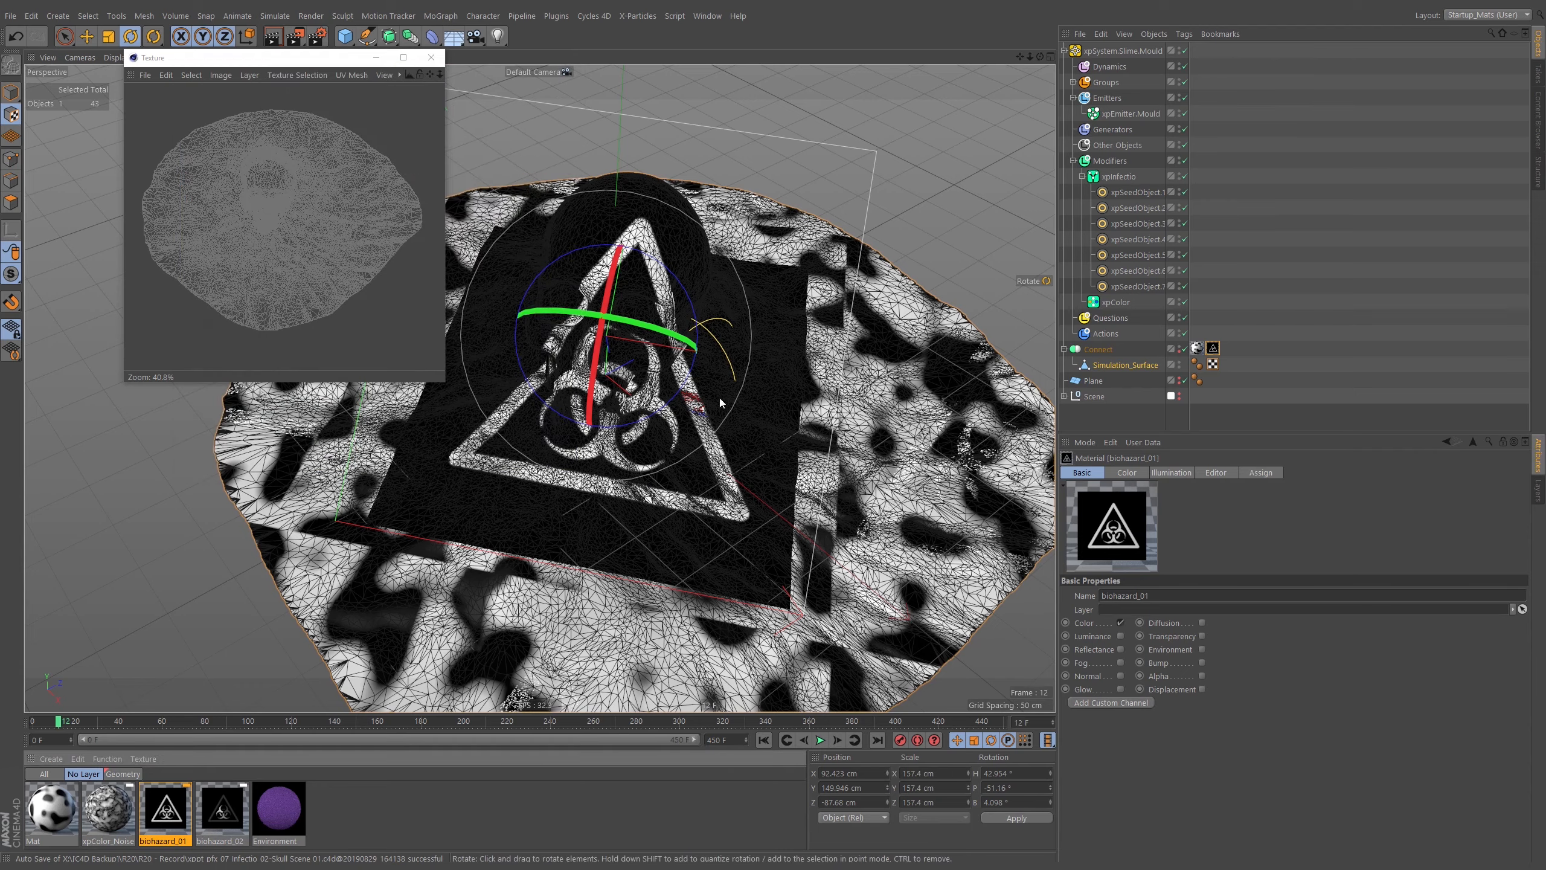
Reposition the logo projection over the skull and scale it up to about 183 cm
key(t)
drag(698, 443, 829, 438)
key(ctrl+z)
scroll(733, 374, down, 3)
alt+drag(730, 366, 685, 329)
key(e)
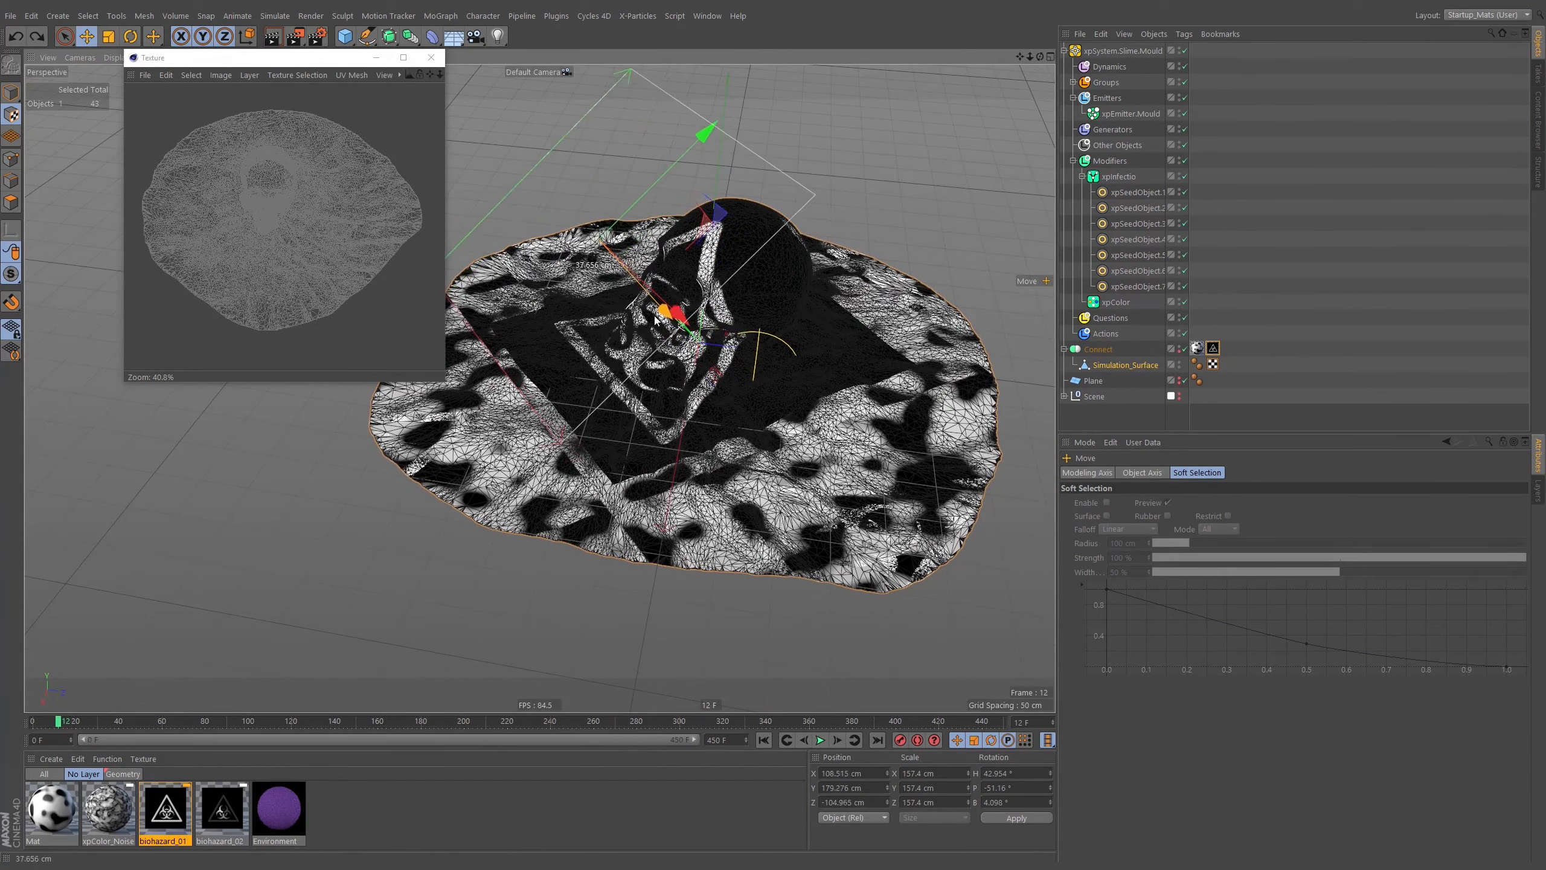
key(t)
drag(706, 389, 783, 334)
Disable the xpColor modifier and play the simulation from the first frame
click(1126, 302)
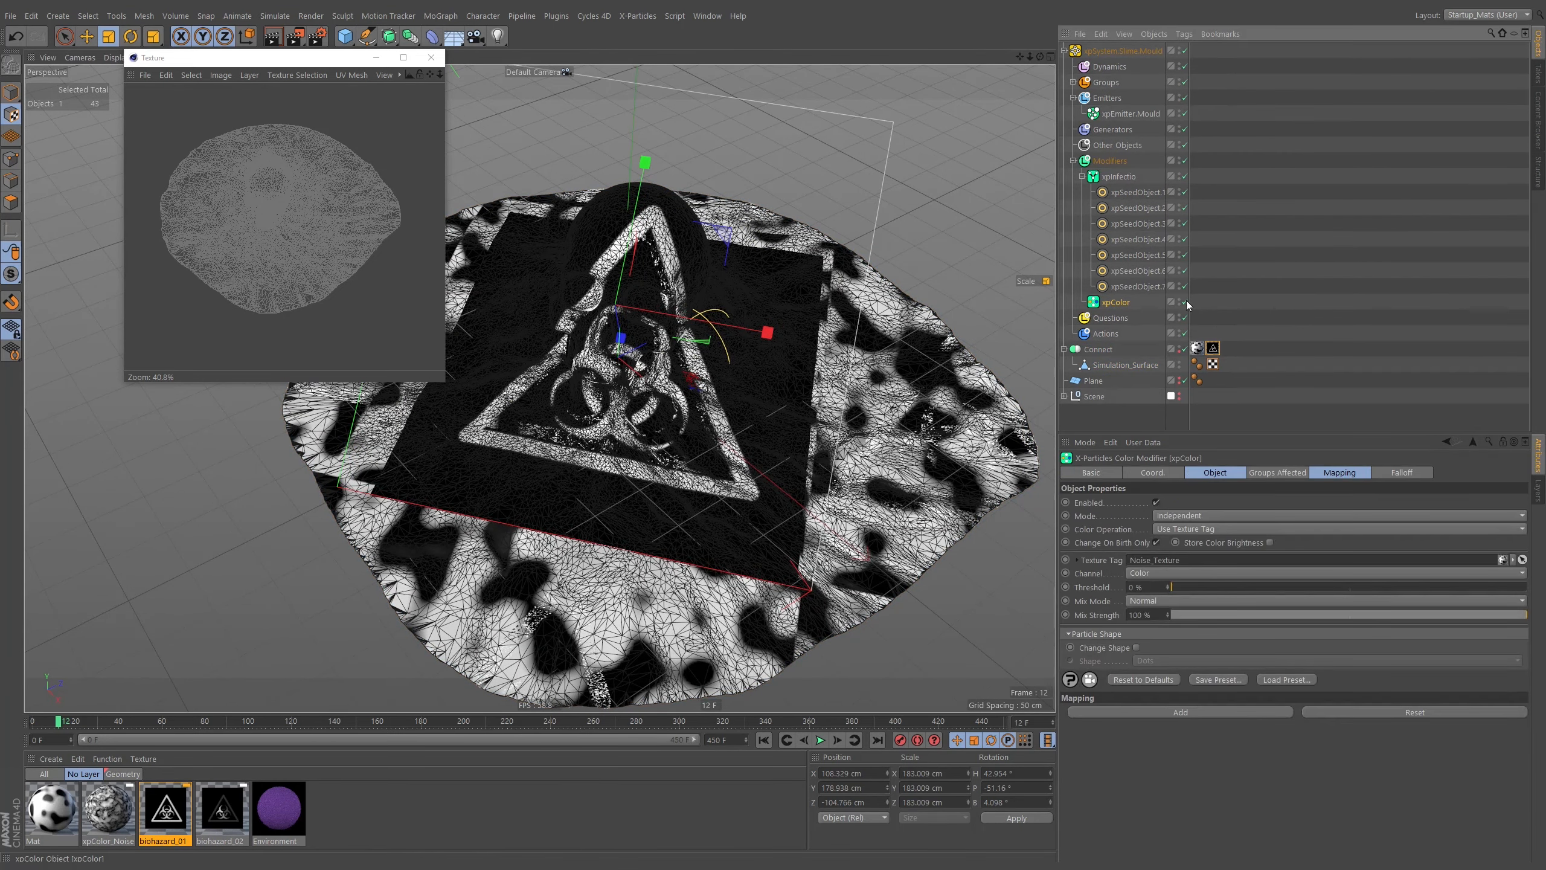
click(1184, 302)
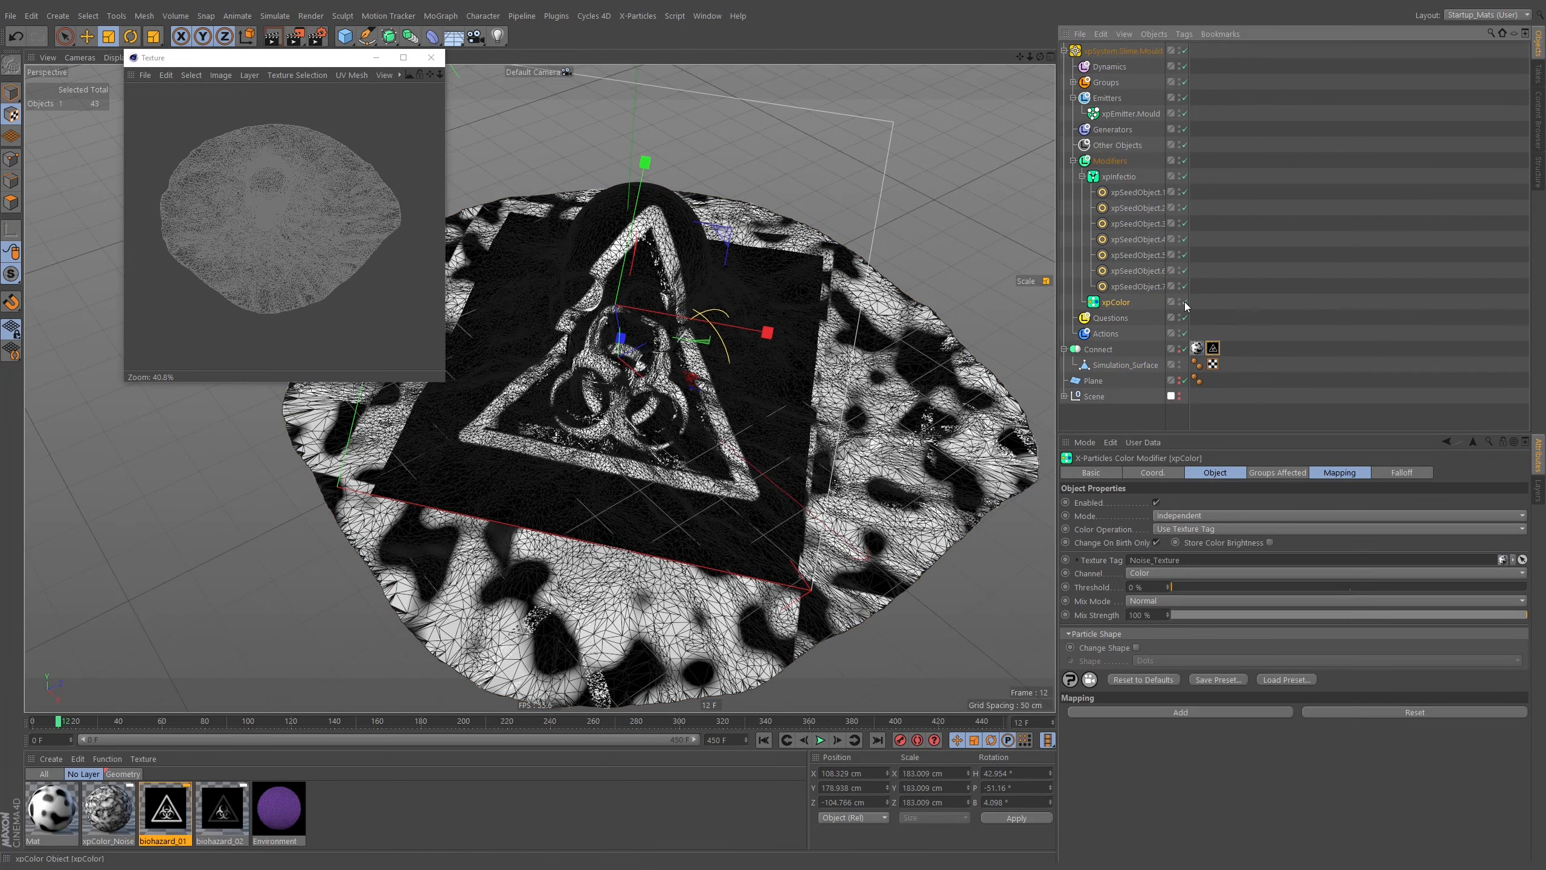
click(764, 738)
click(821, 739)
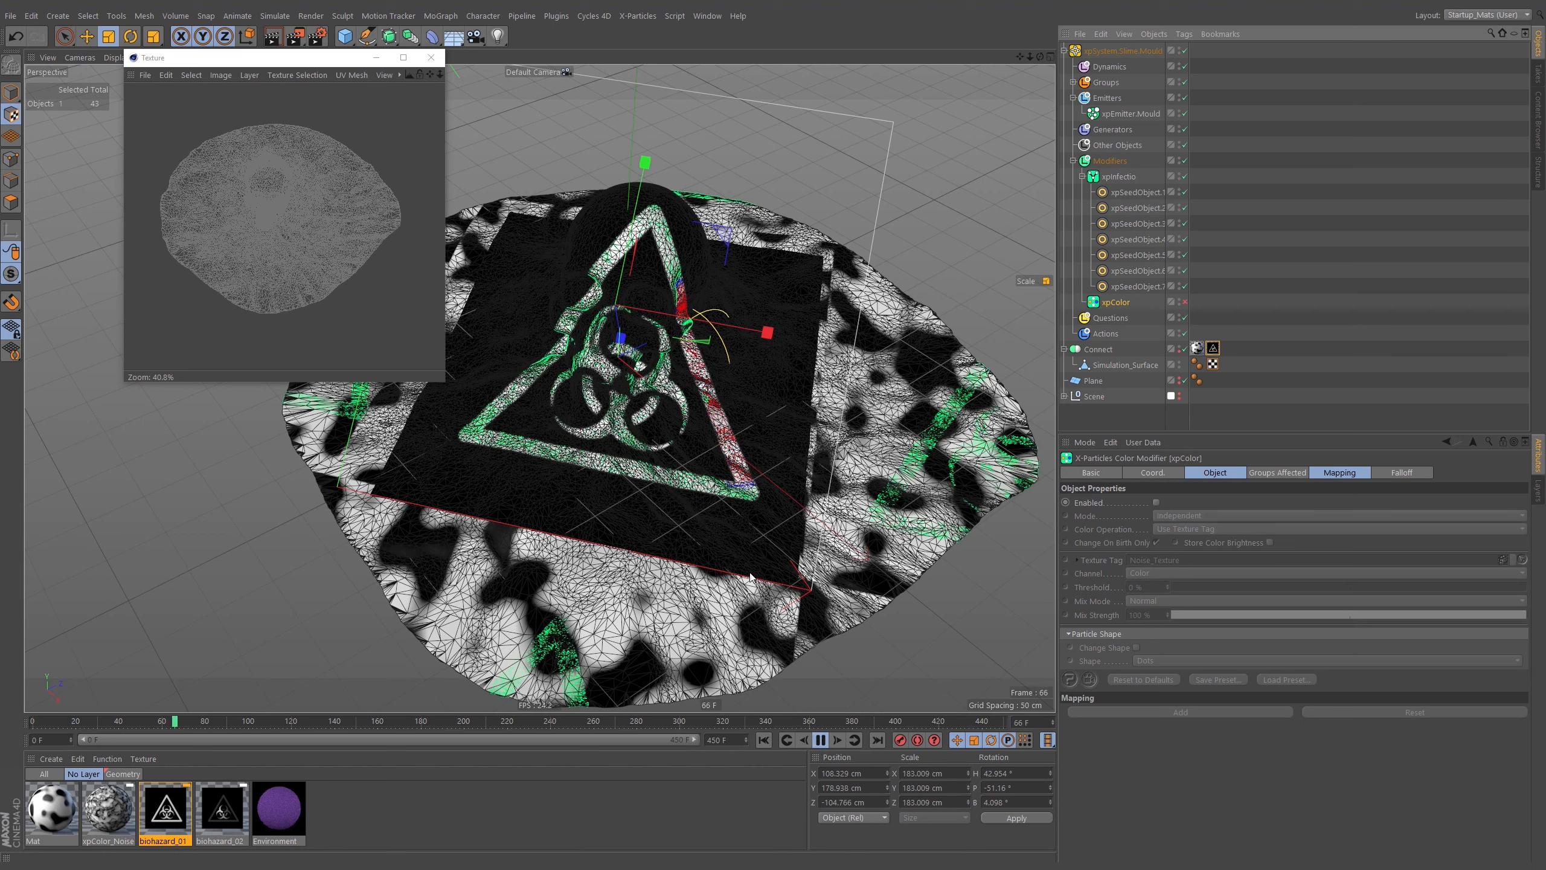
Show the Logo_Texture tag's settings, try rescaling the logo projection, and undo each attempt
click(1214, 349)
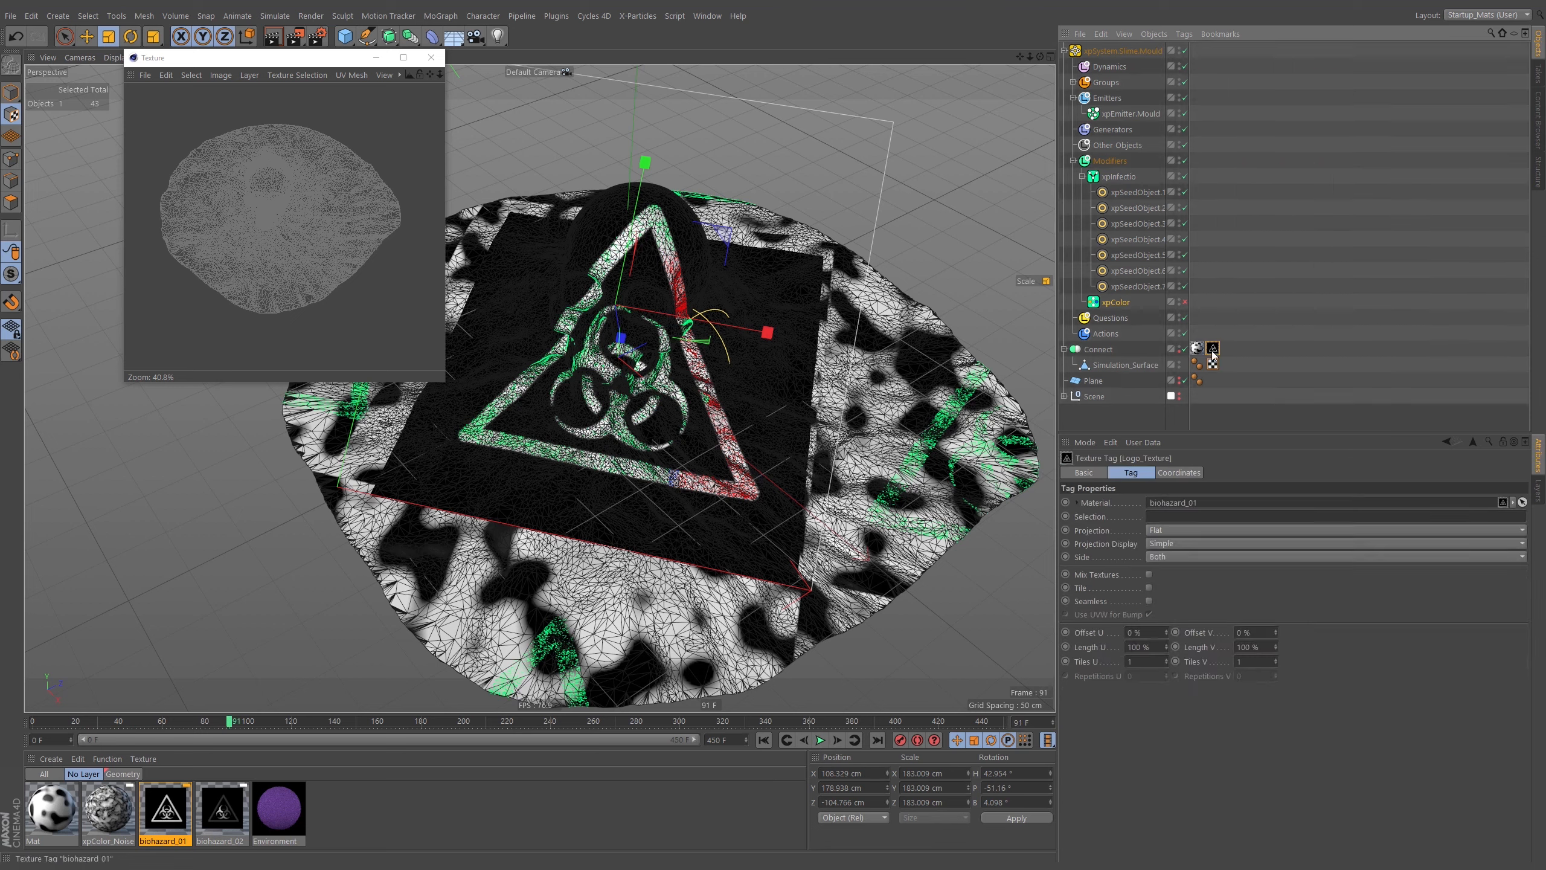
drag(647, 502, 686, 414)
key(ctrl+z)
drag(585, 512, 687, 428)
key(ctrl+z)
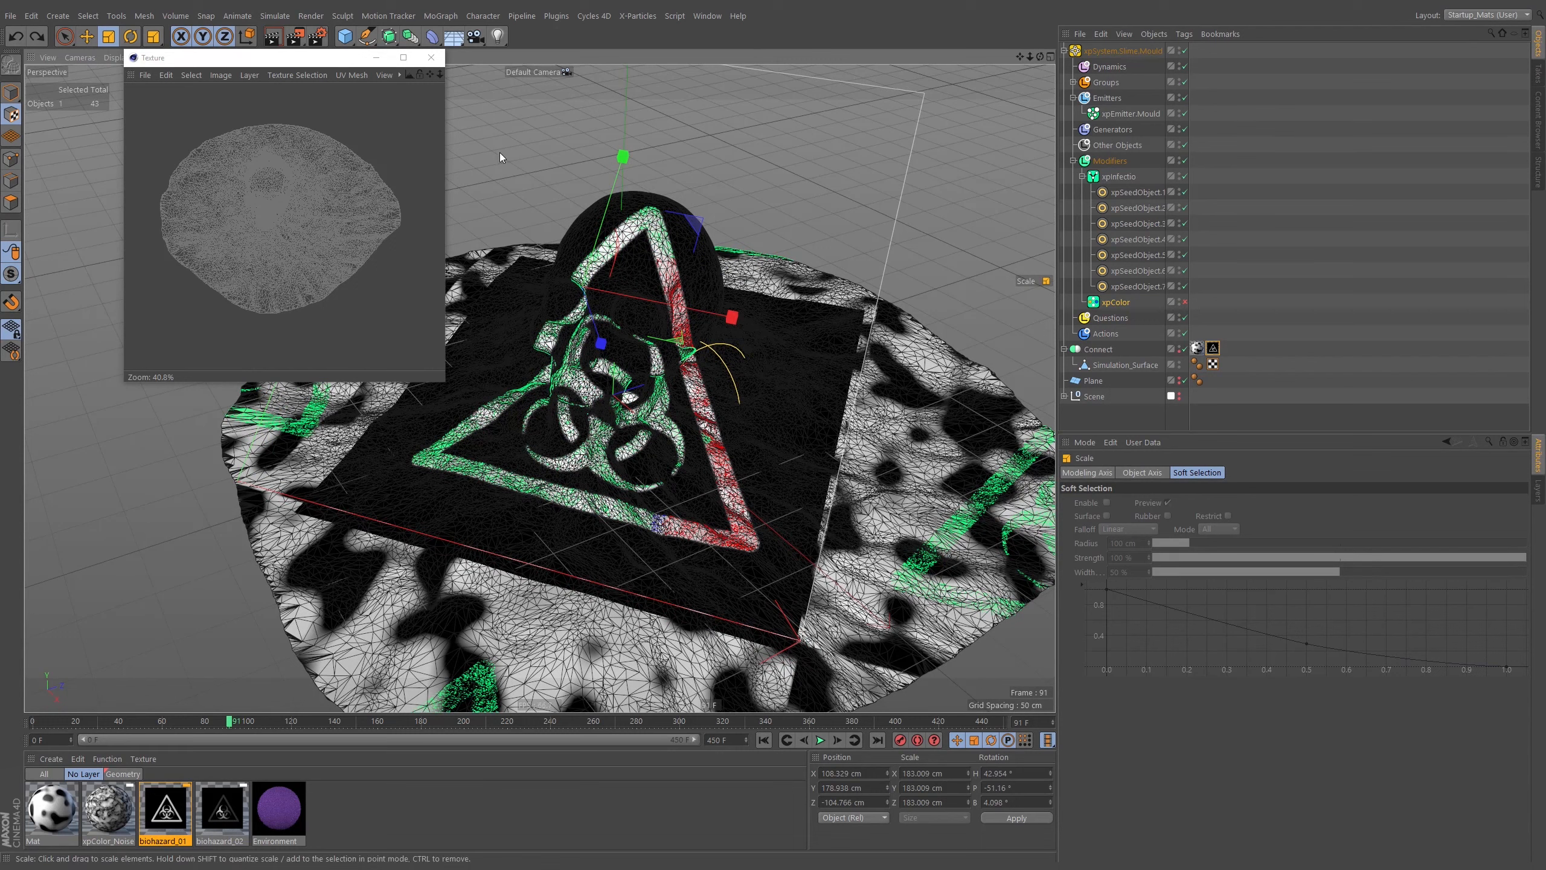
Collapse the infection modifier's hierarchy and add an X-Particles Kill modifier to the Modifiers folder
click(1083, 176)
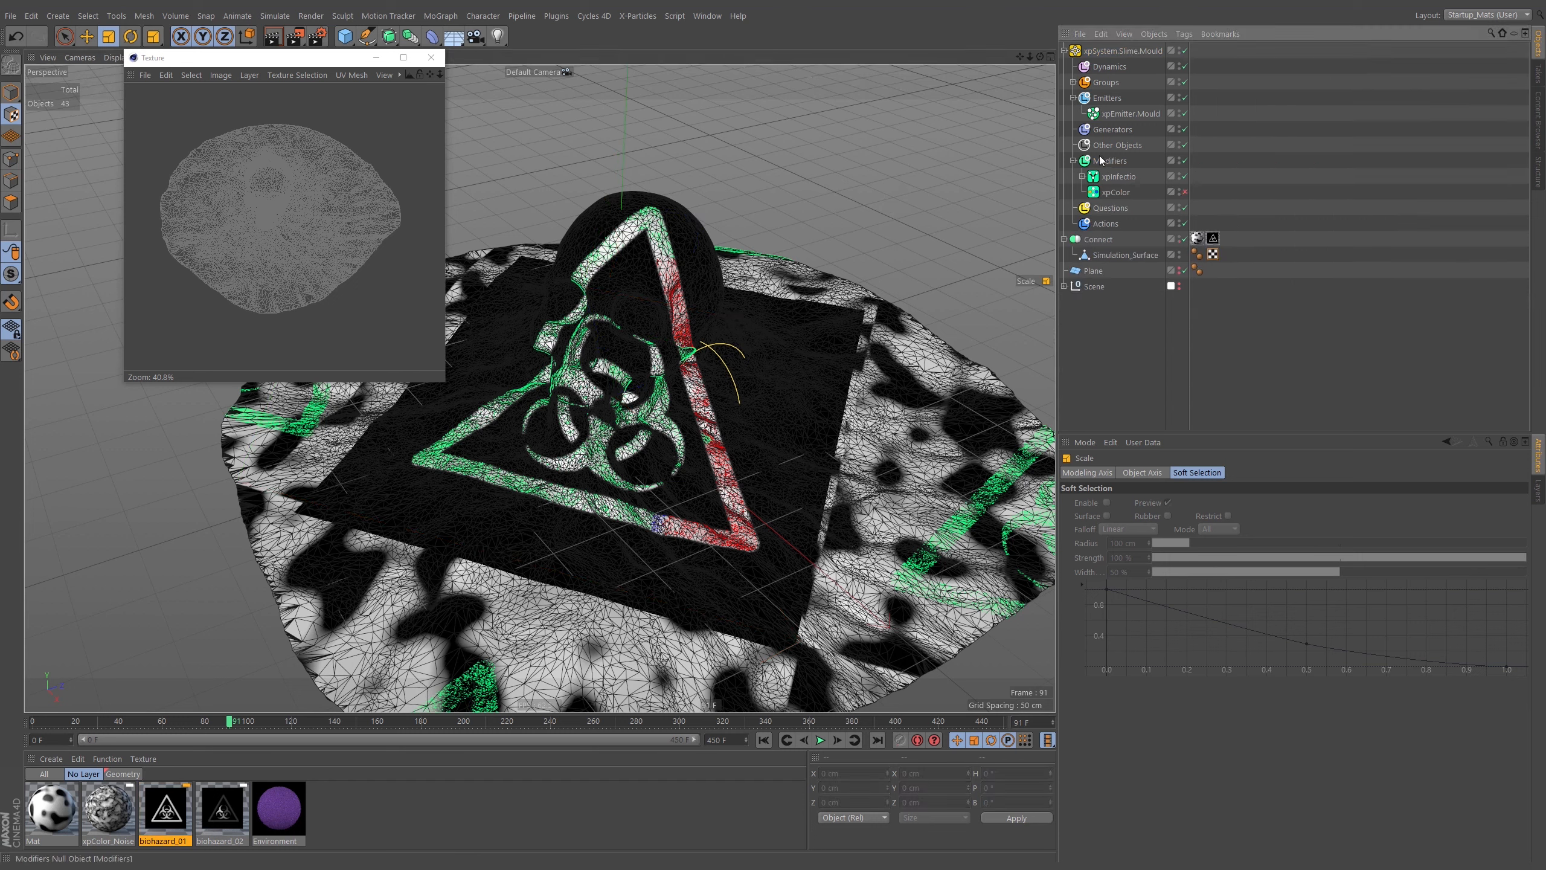
click(1111, 160)
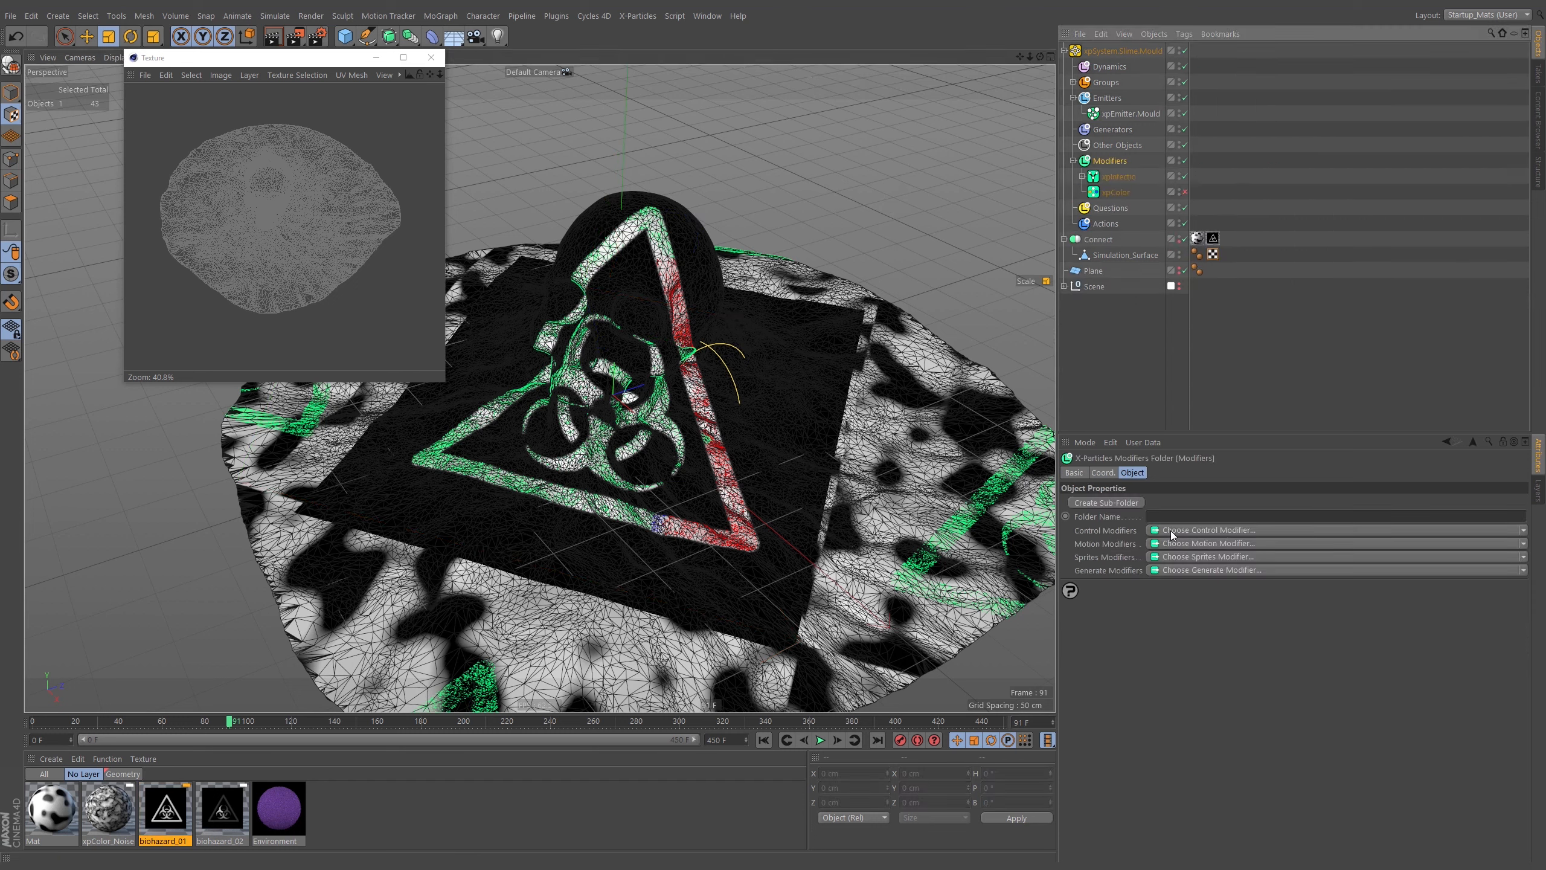
click(1212, 530)
click(1177, 660)
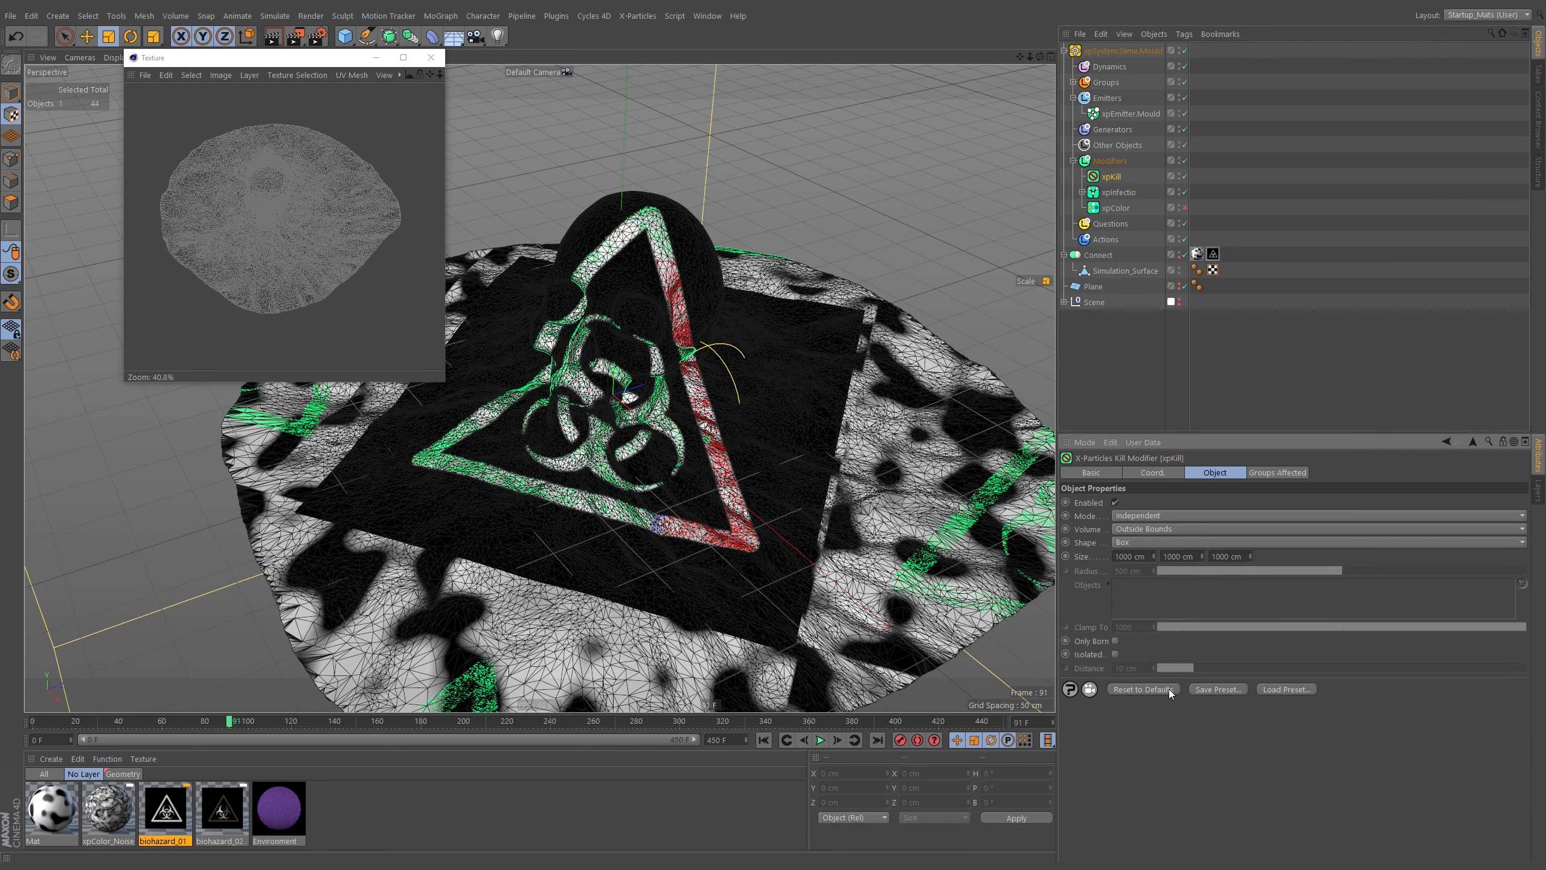
Shrink the Kill modifier's box around the logo to about 514 cm in X, 406 cm in Y and 381 cm in Z
alt+right_drag(702, 307, 552, 404)
alt+middle_drag(552, 403, 531, 432)
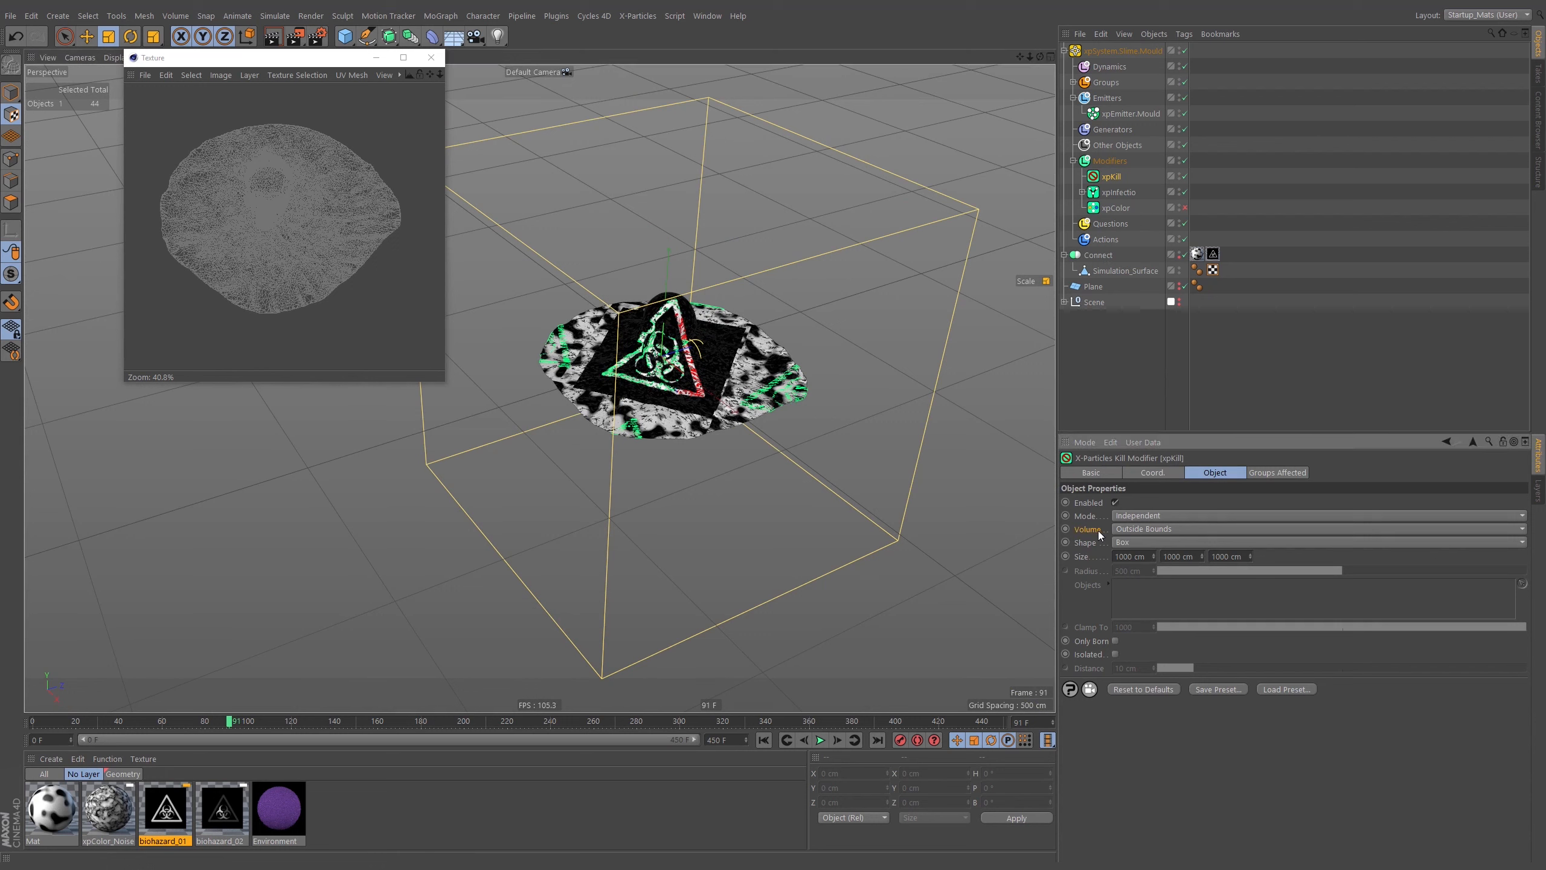
click(11, 92)
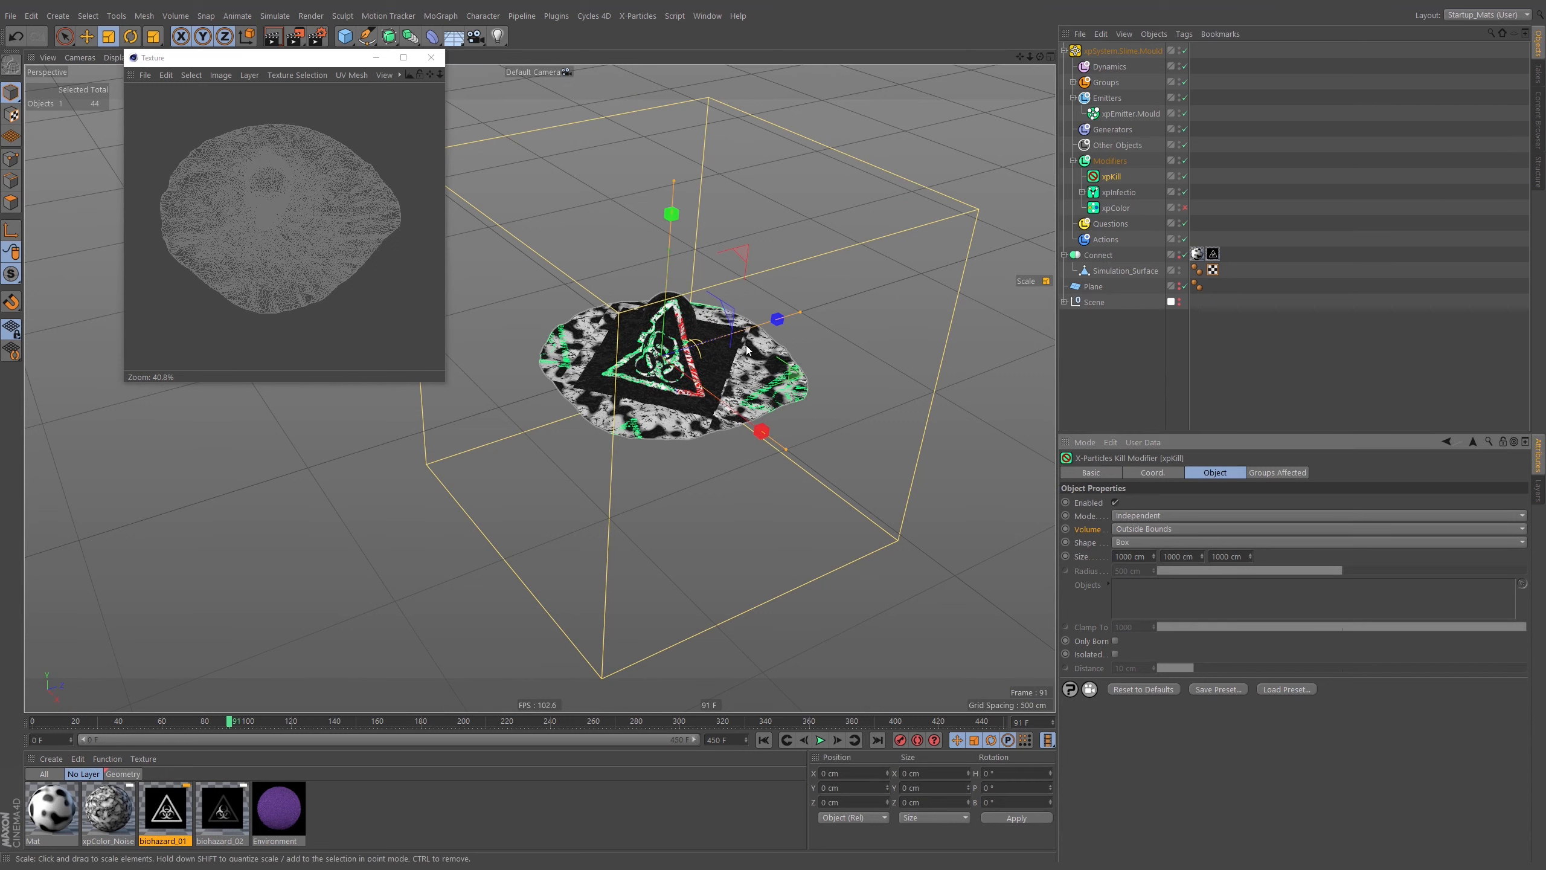
drag(786, 448, 708, 407)
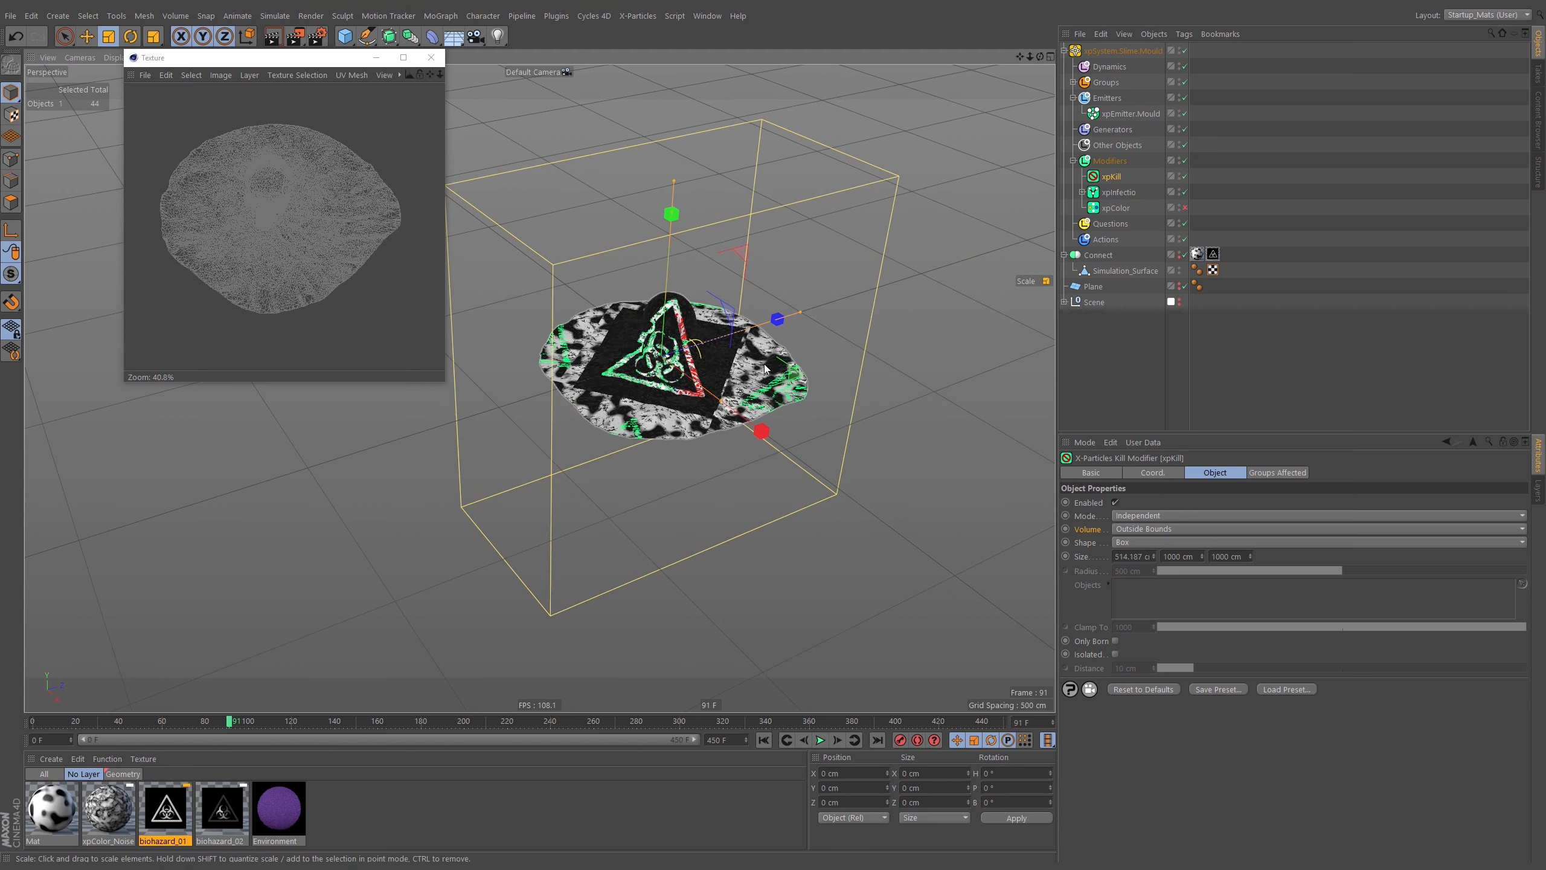
drag(801, 313, 717, 332)
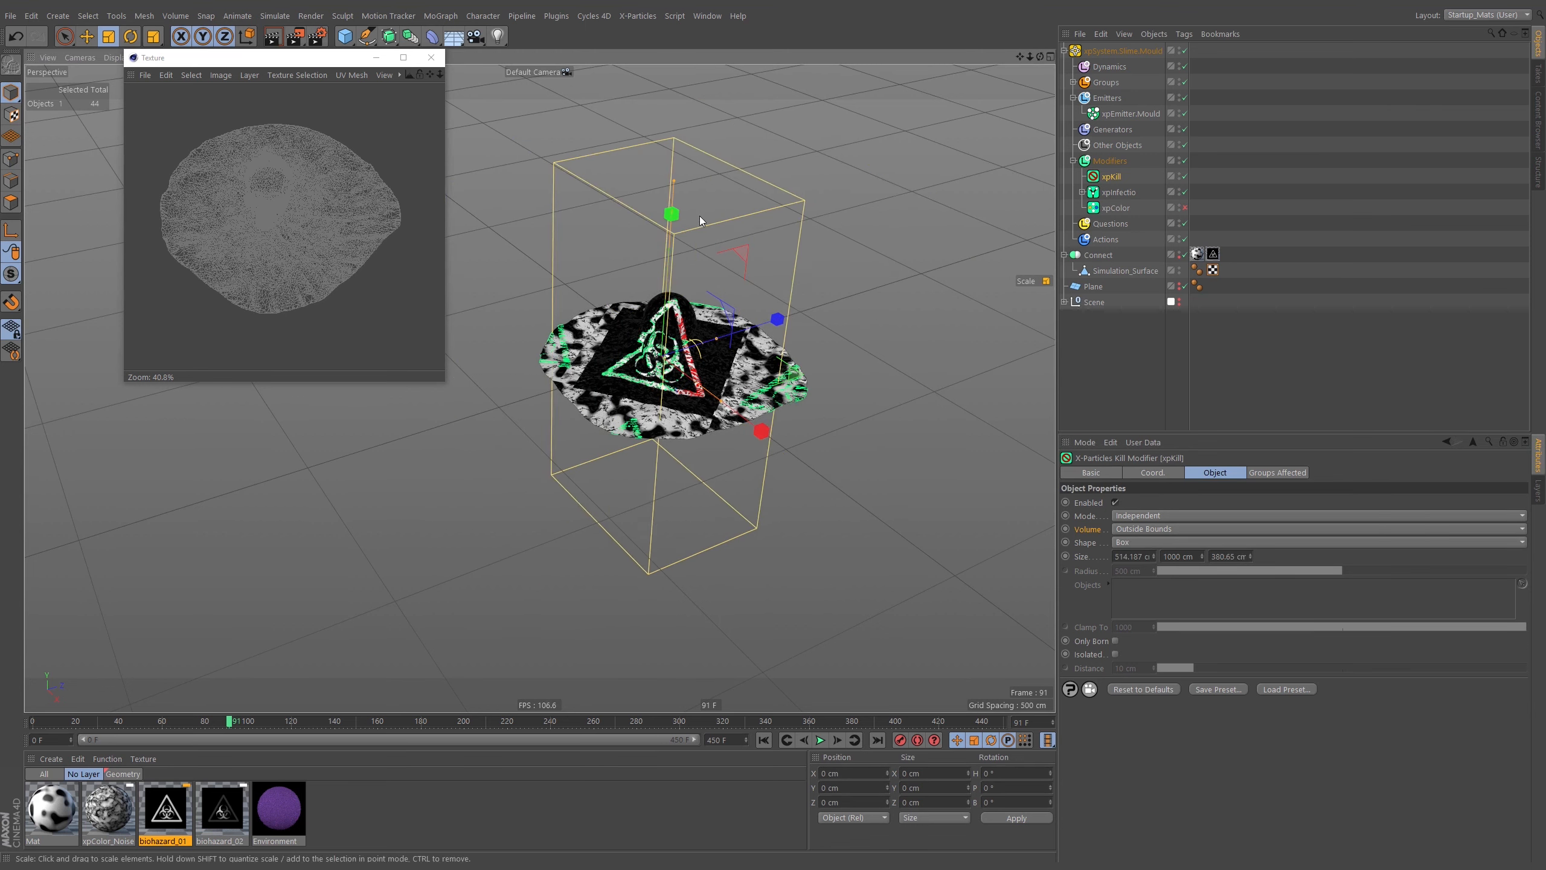
drag(680, 206, 666, 296)
Rotate the kill box to a heading of about 39.2° to match the logo and narrow its X size to about 357 cm
drag(720, 403, 729, 478)
scroll(706, 396, up, 3)
key(r)
drag(620, 448, 730, 426)
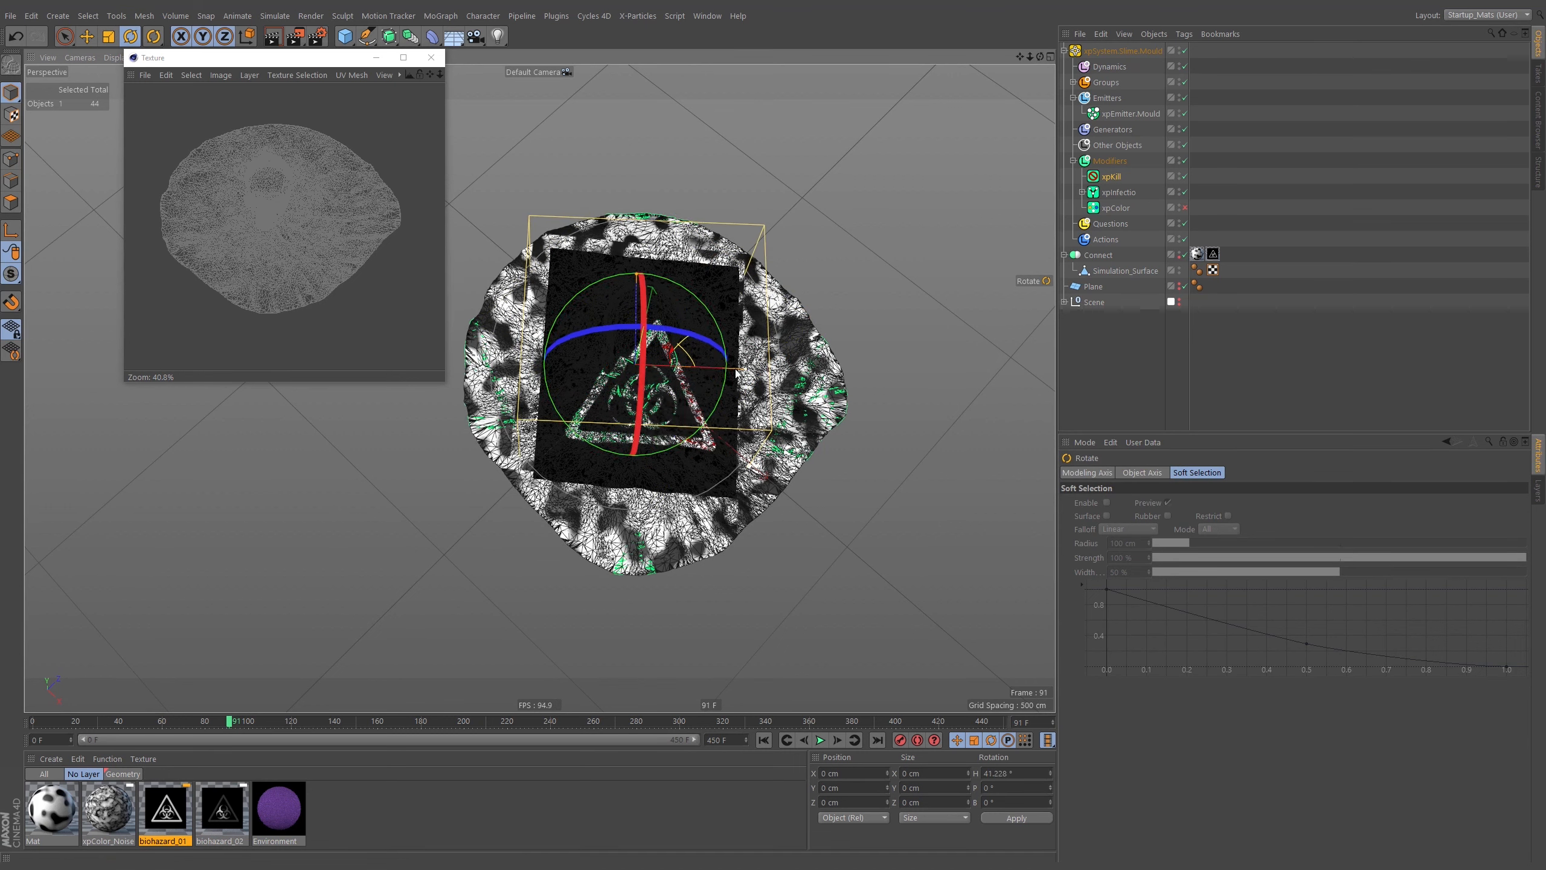
drag(746, 369, 733, 367)
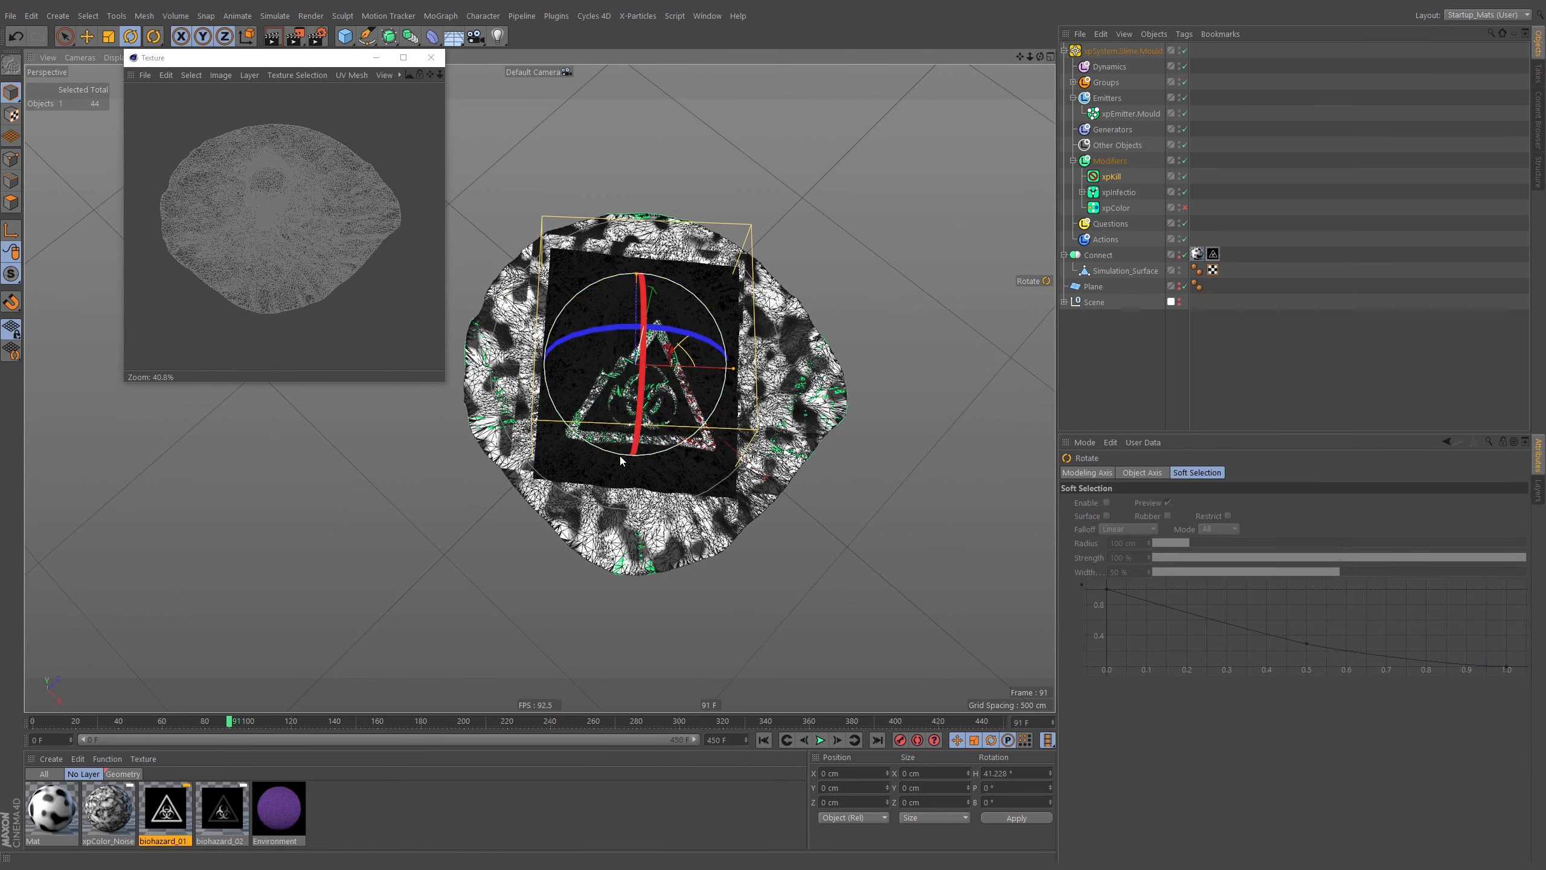
drag(620, 456, 639, 420)
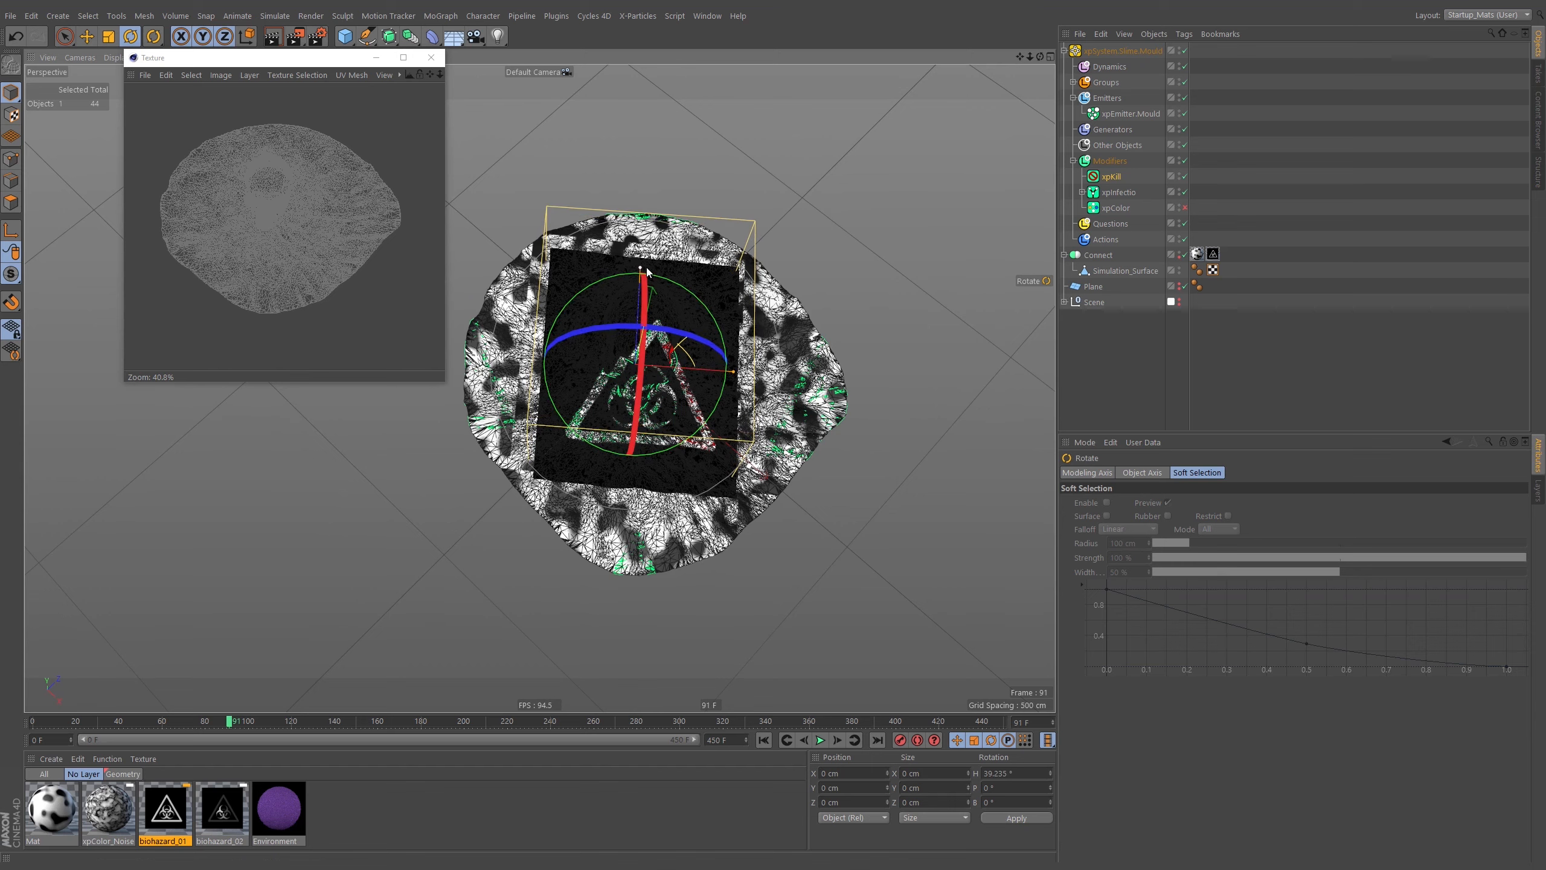
Center the kill box over the logo by moving it to about X 14.9 cm and Z -10.5 cm
key(e)
drag(637, 328, 635, 338)
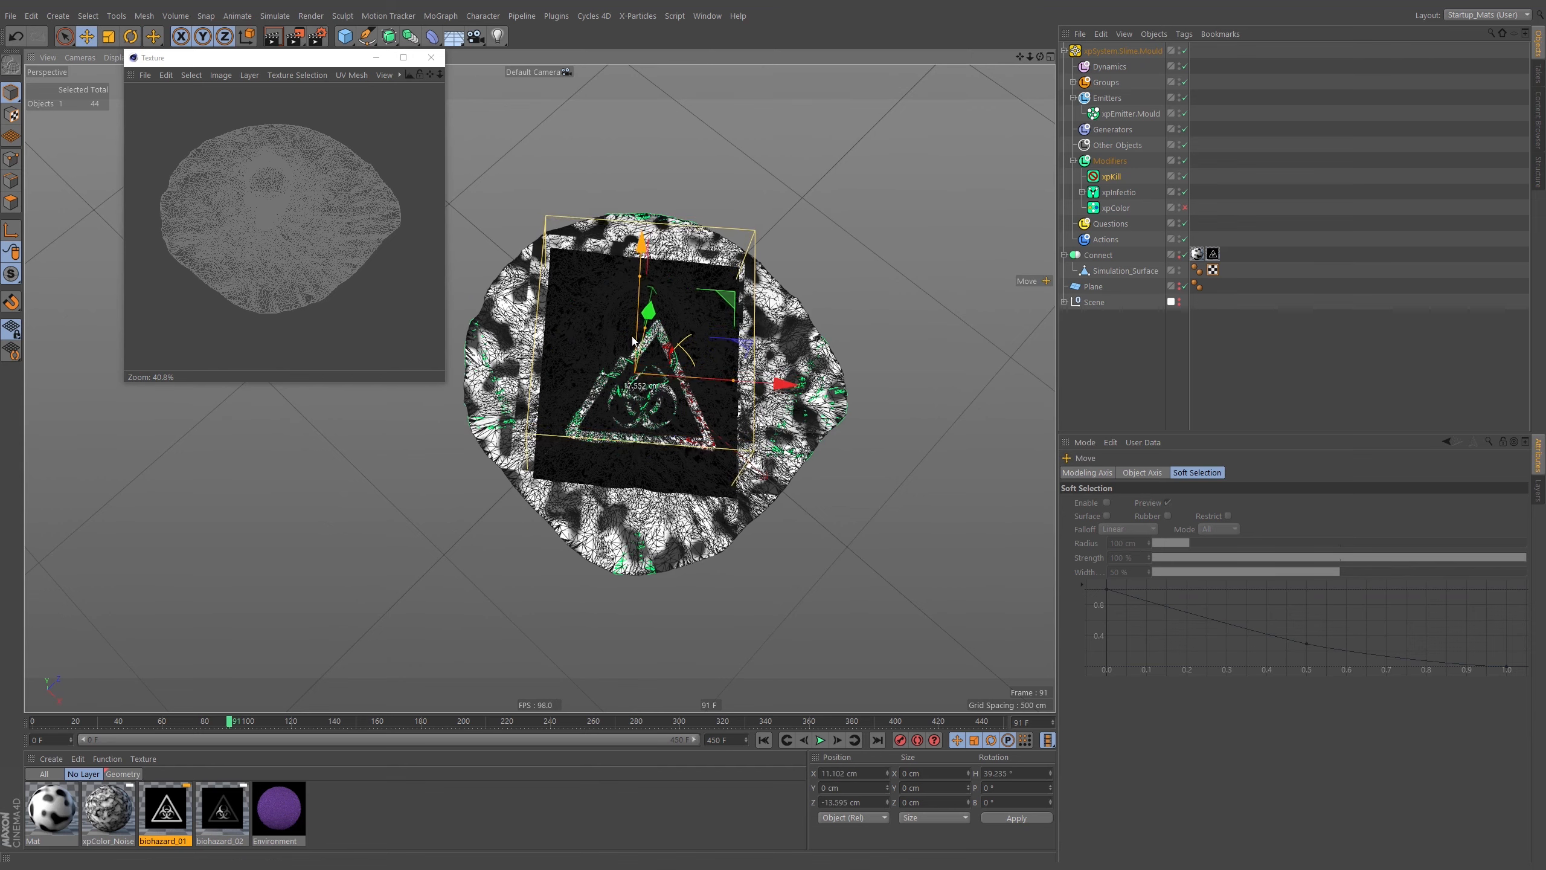
alt+drag(622, 433, 679, 379)
scroll(679, 379, up, 3)
drag(760, 407, 767, 406)
alt+drag(745, 424, 648, 462)
scroll(700, 396, up, 3)
alt+drag(729, 361, 727, 362)
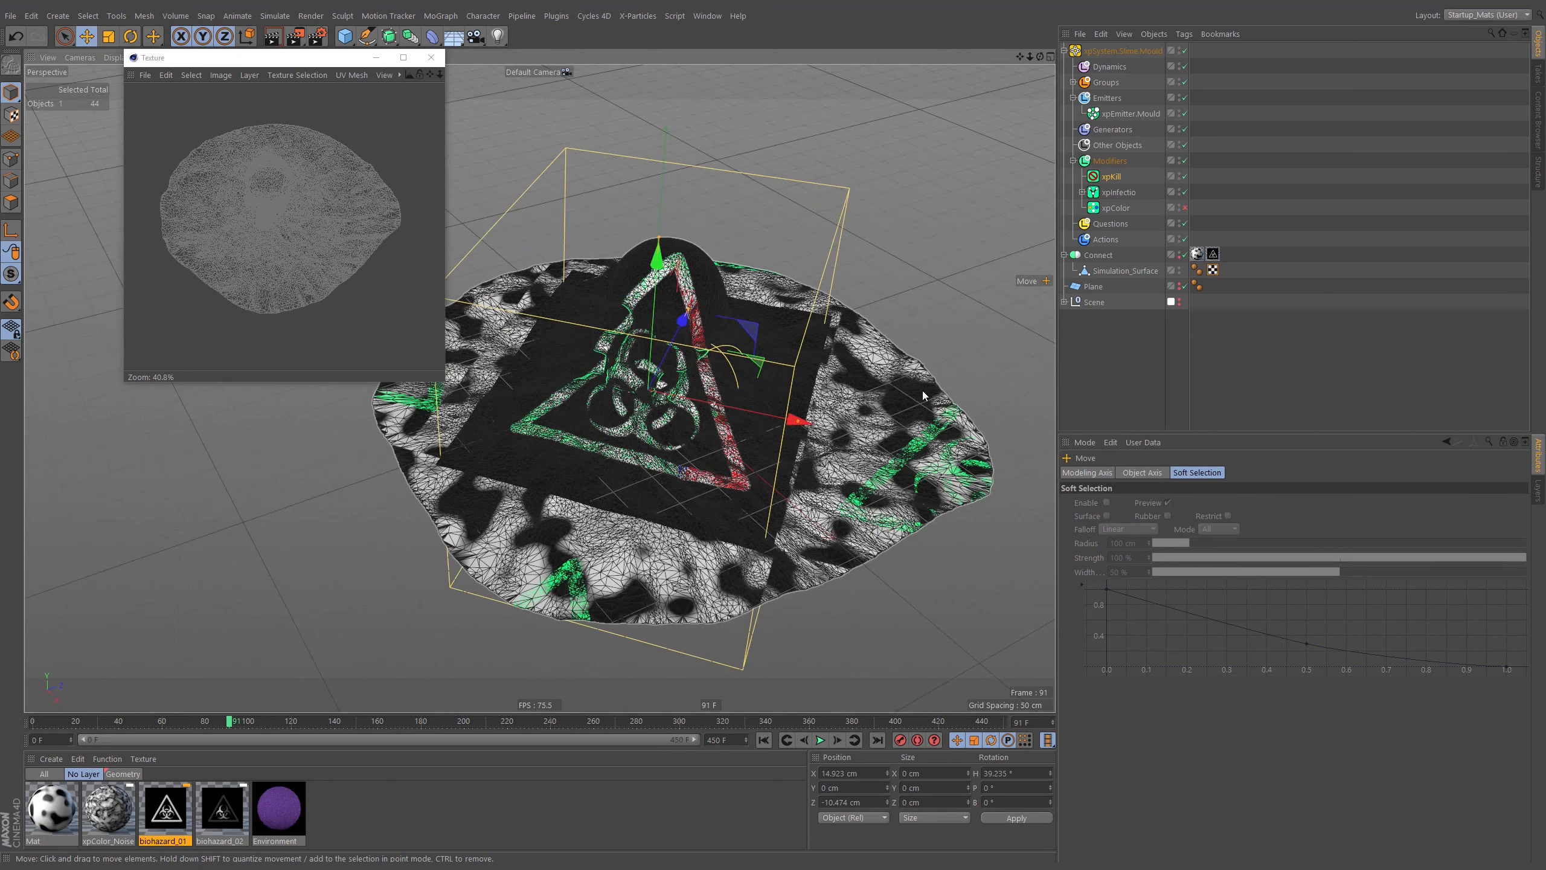
Enable Only Born on the xpKill modifier and play the simulation from the first frame
click(1111, 175)
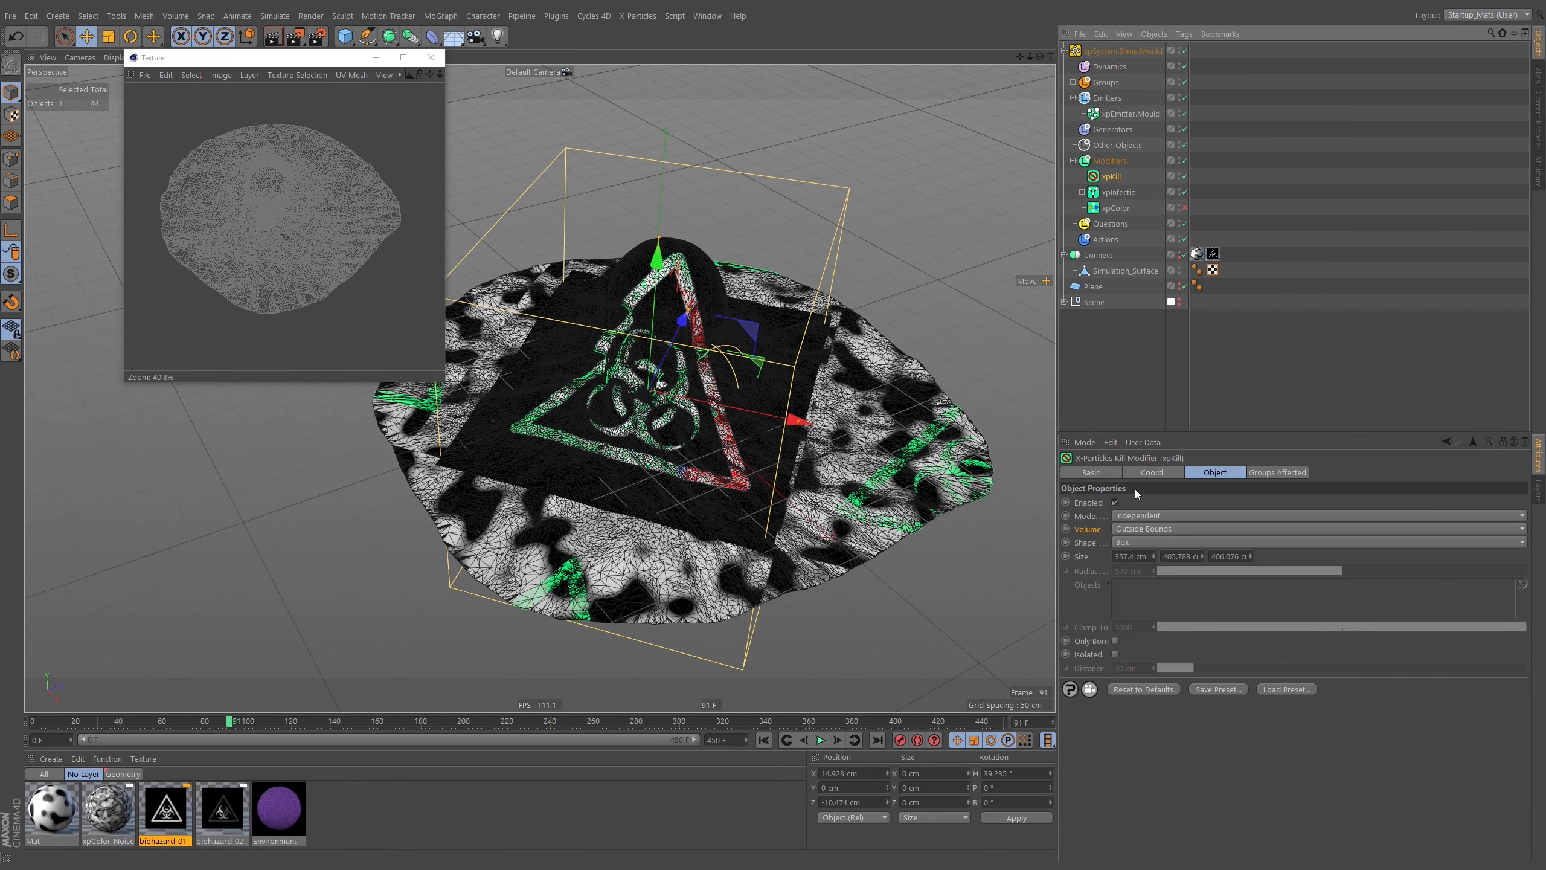
click(1115, 641)
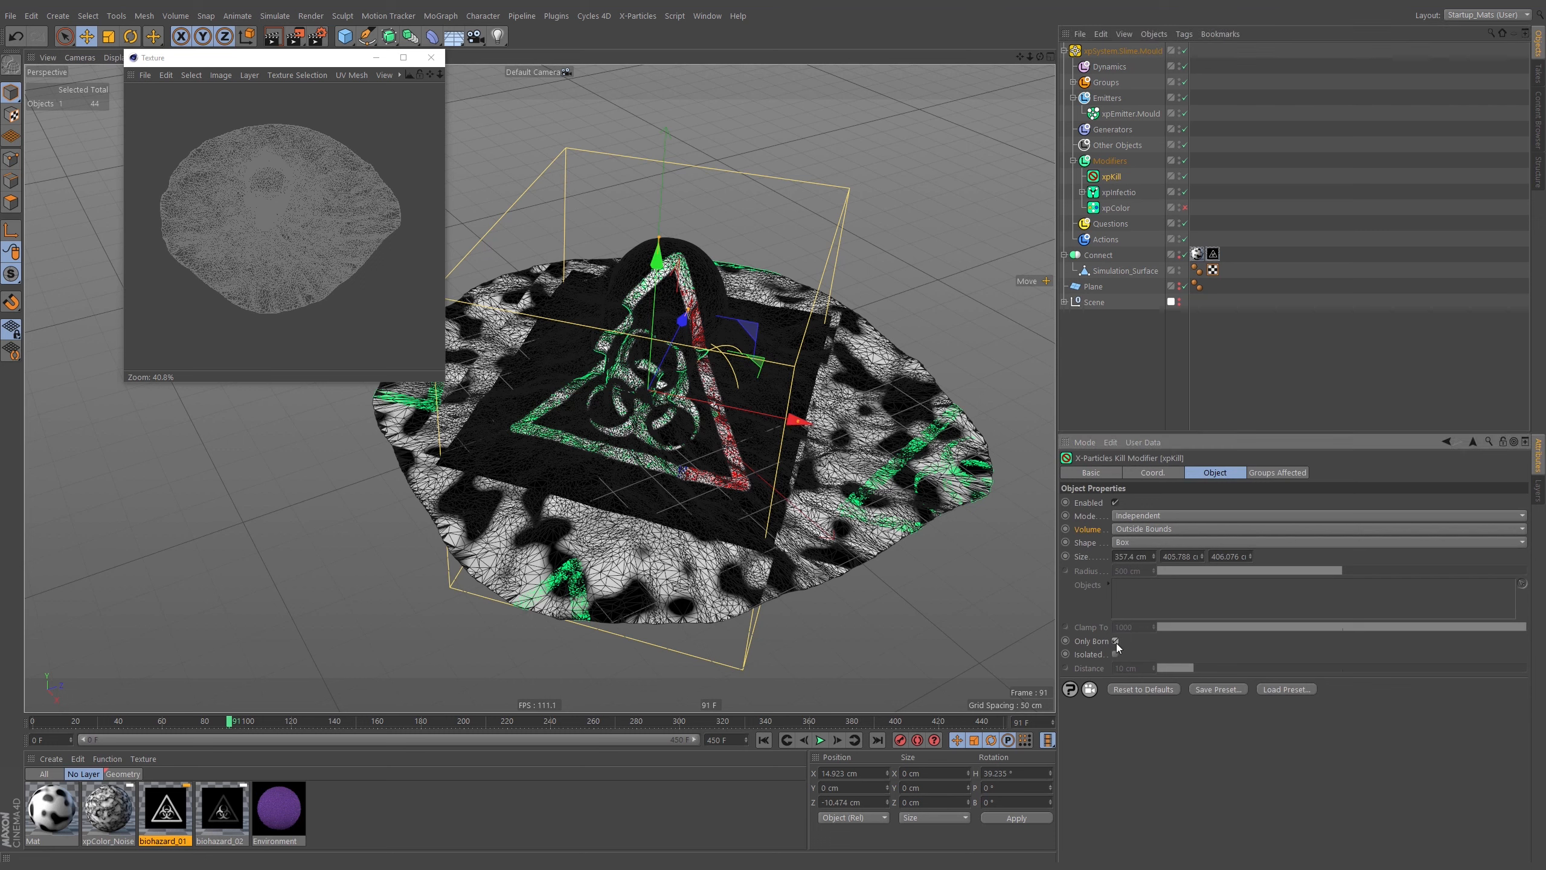
click(761, 740)
click(821, 740)
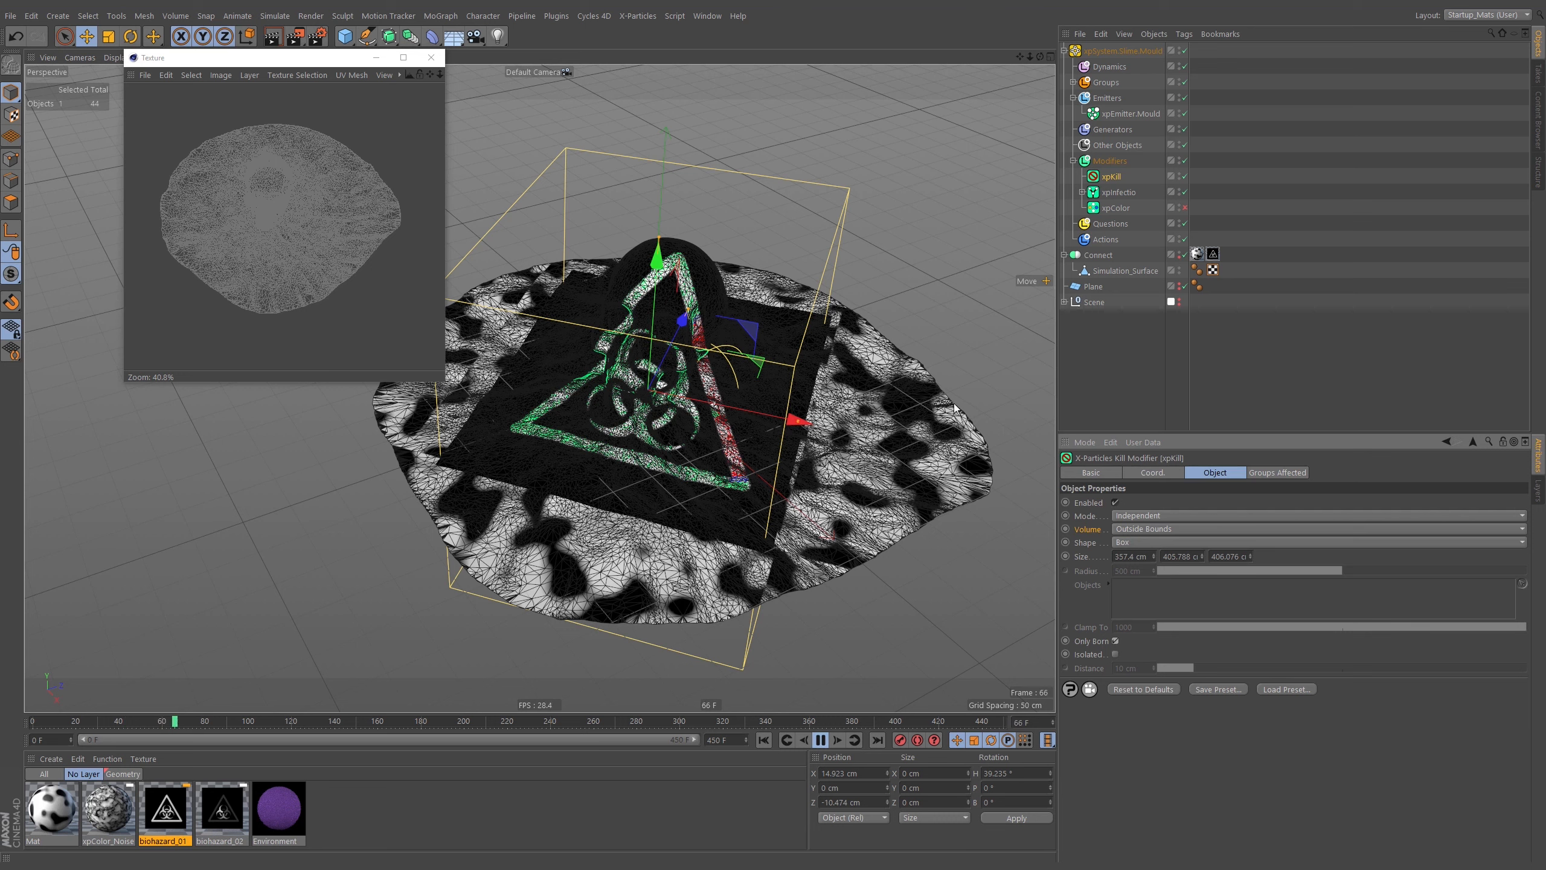
Re-enable the xpColor modifier and replay the simulation from the first frame
click(1184, 207)
click(765, 739)
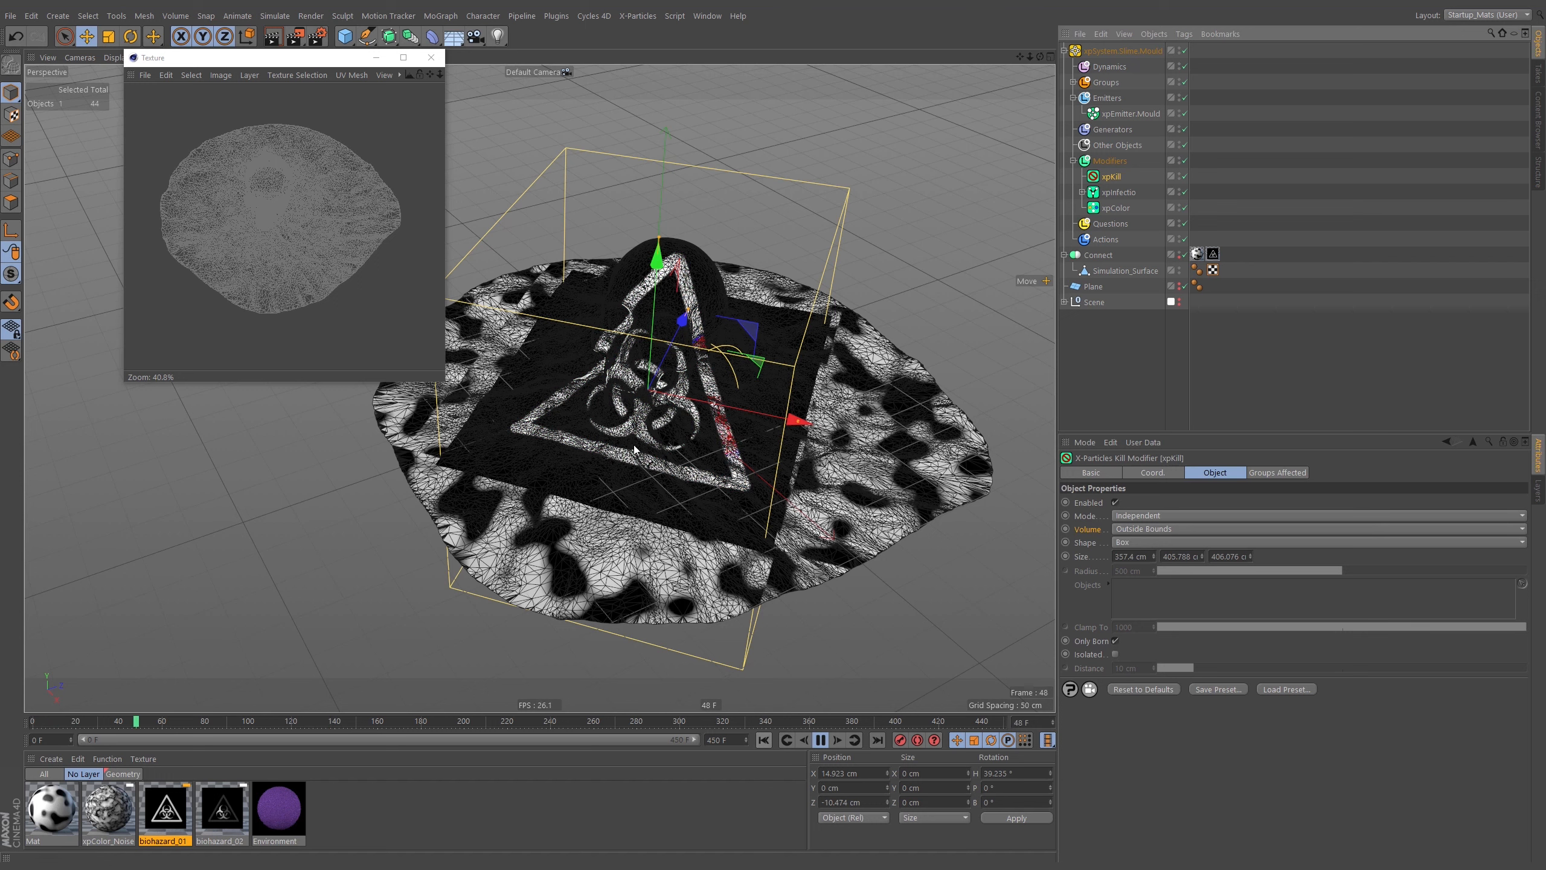
Hide the Connect object in the viewport and replay the simulation from the first frame
click(1349, 237)
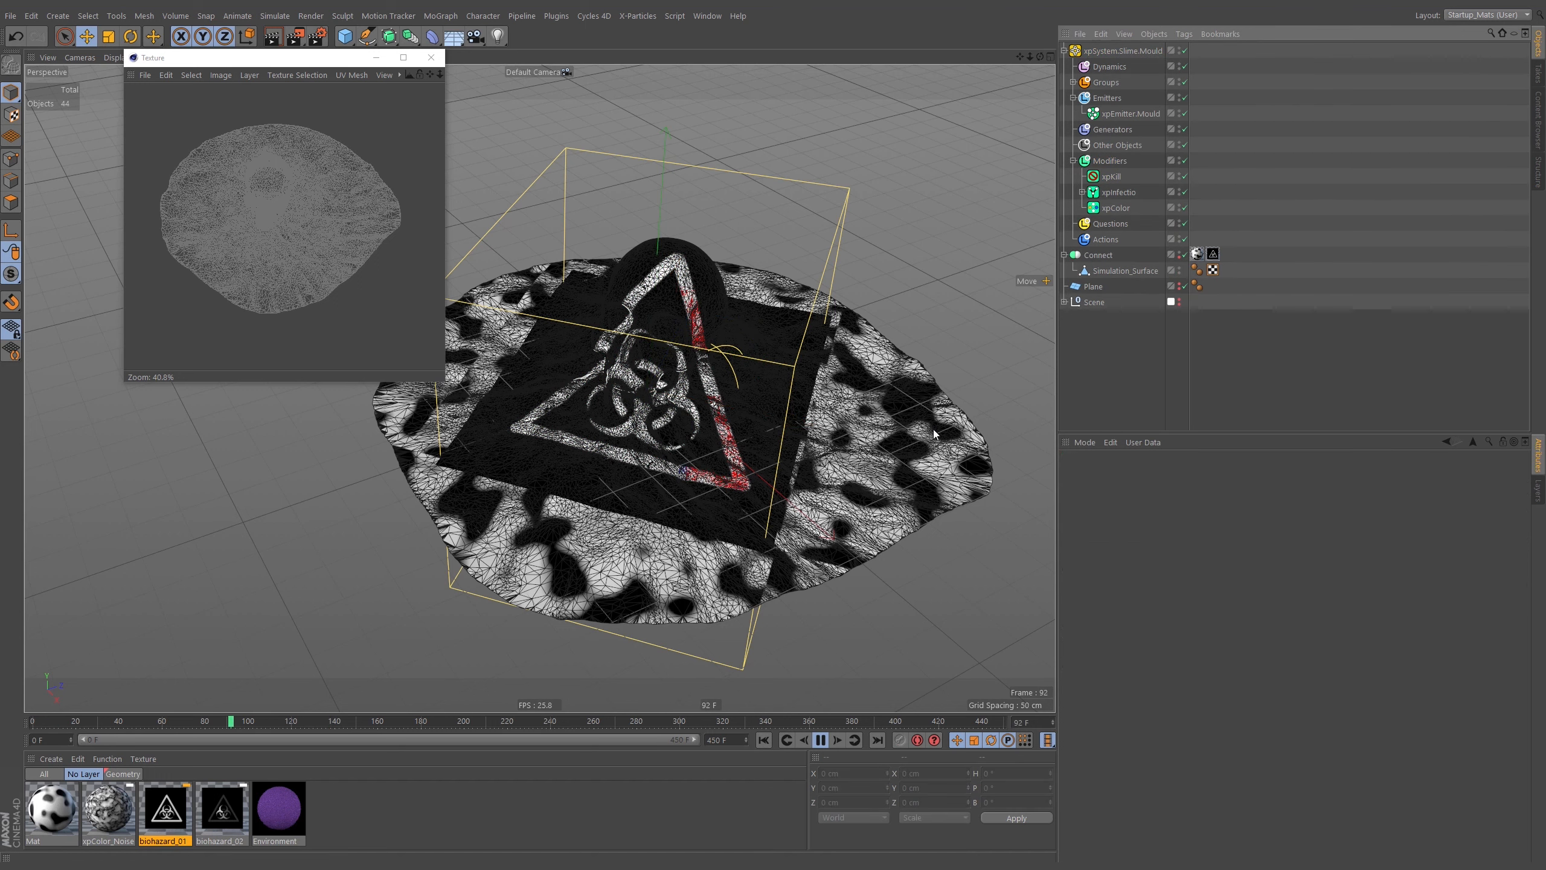
click(1178, 252)
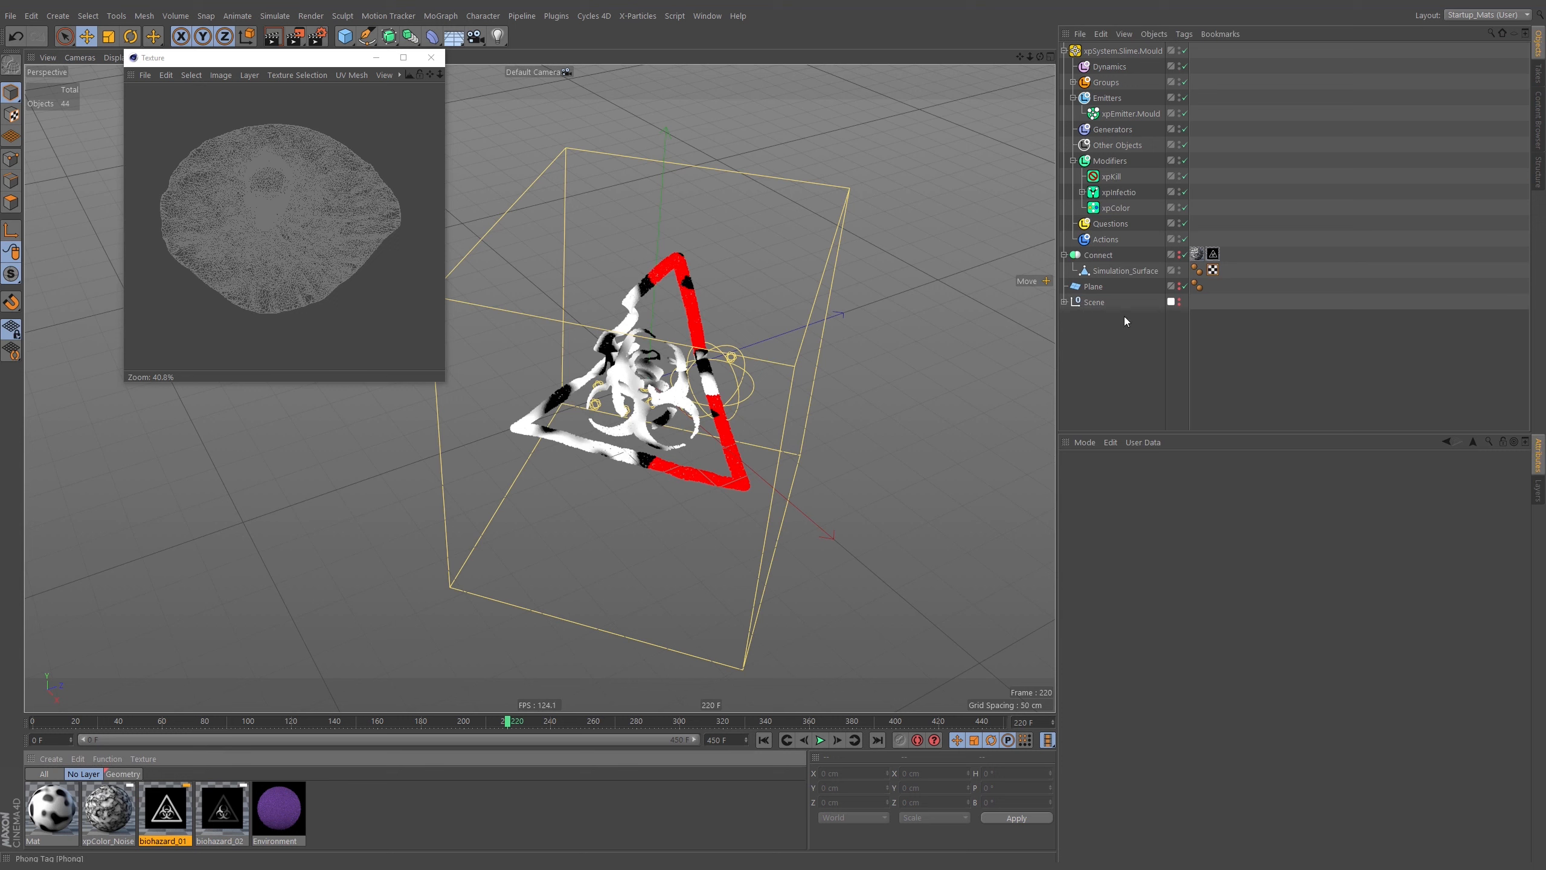
click(763, 739)
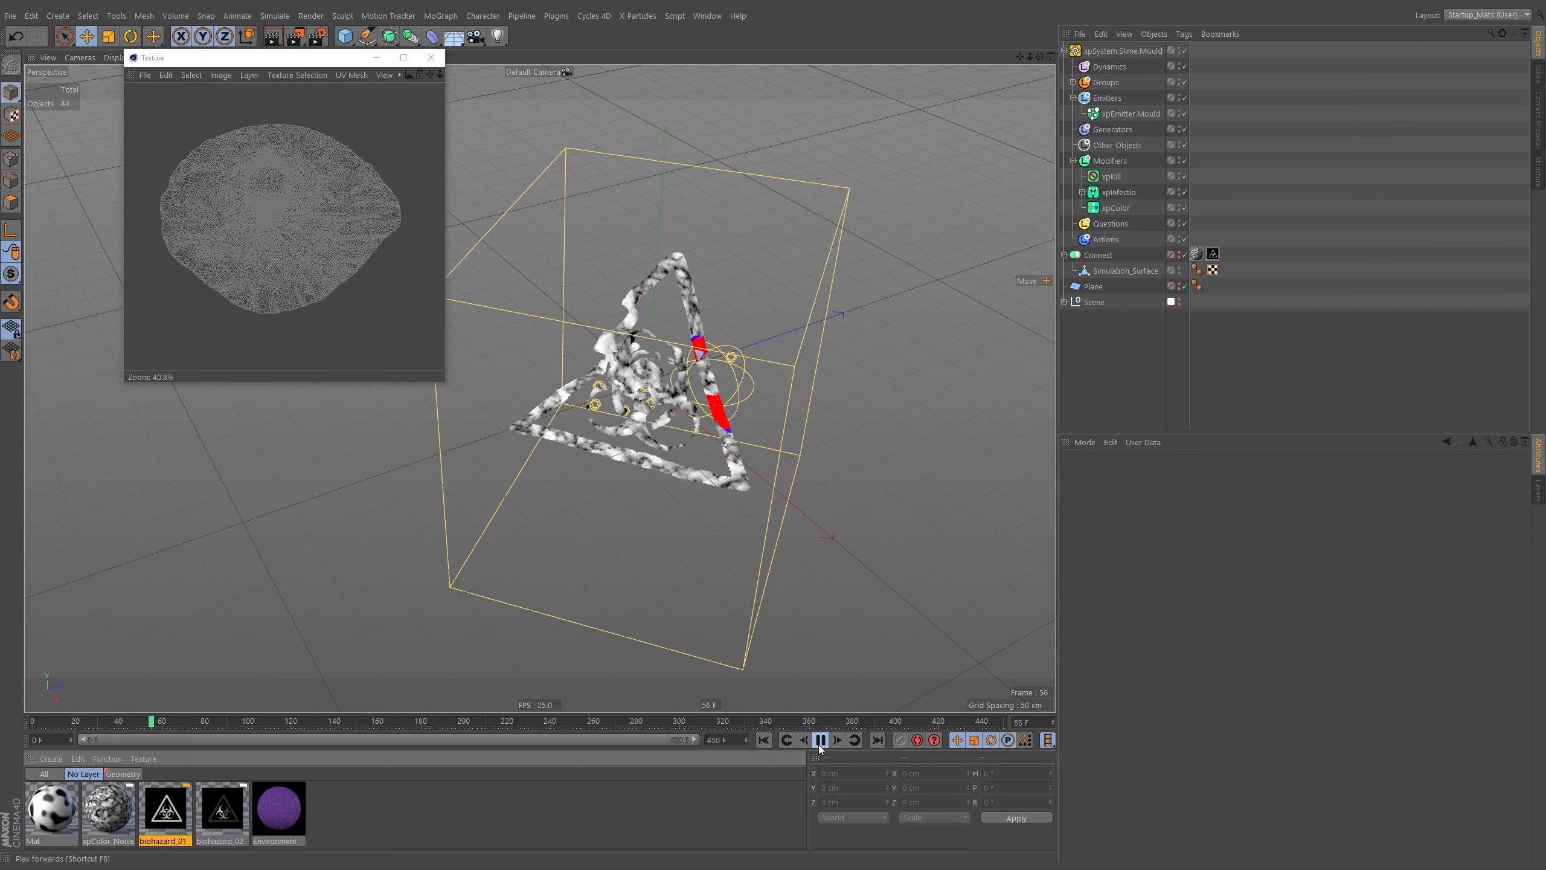
Delete every seed object under the xpInfectio modifier except the first one
alt+right_drag(688, 340, 826, 339)
alt+drag(827, 339, 732, 375)
click(1083, 192)
click(1137, 208)
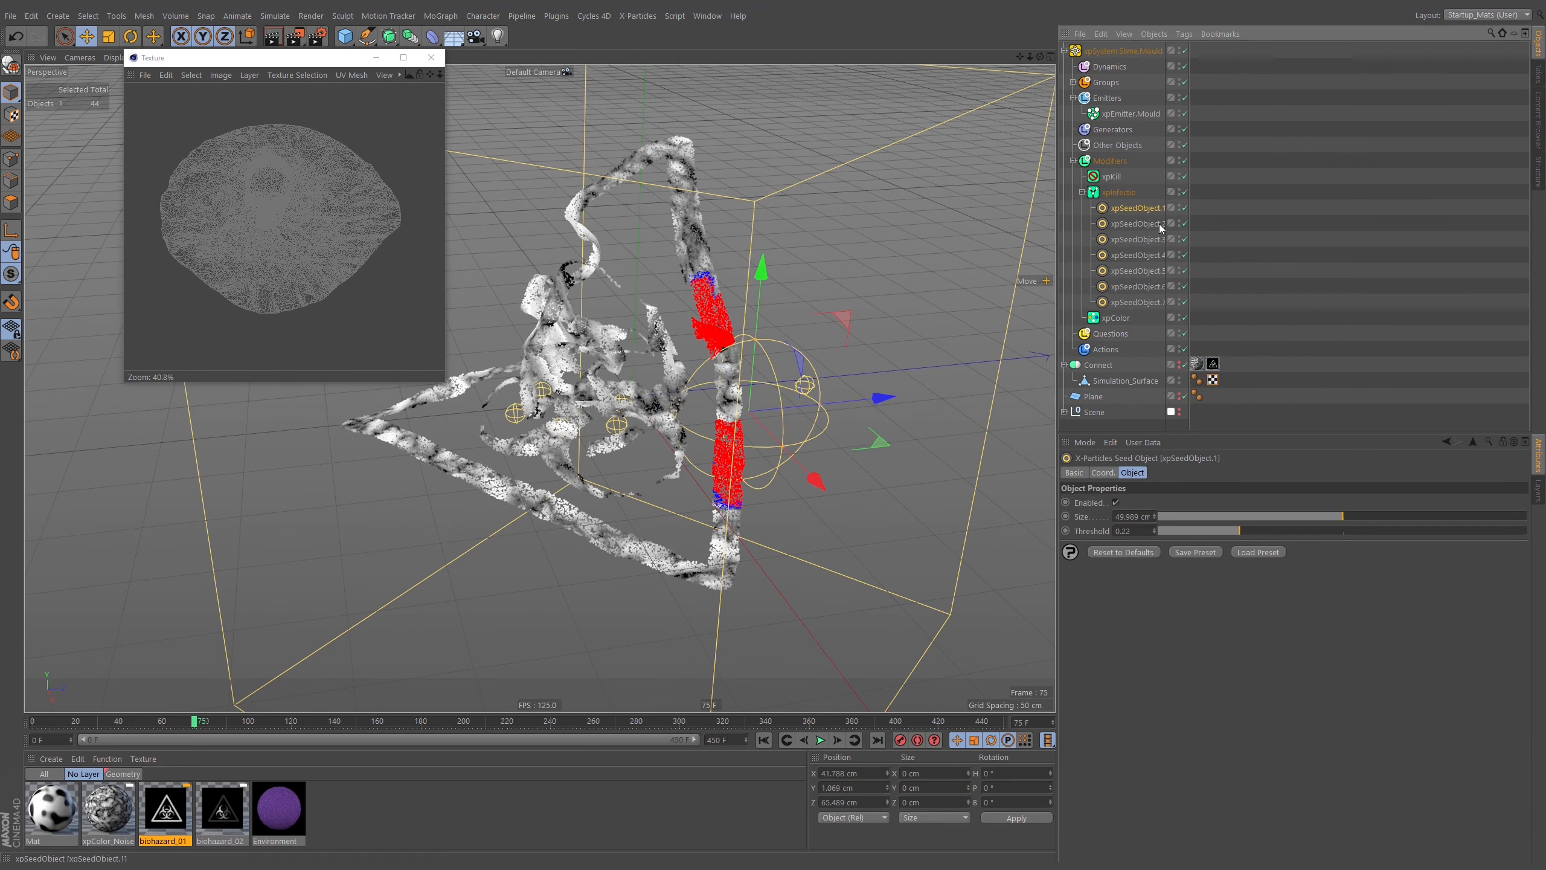
click(1145, 223)
shift+click(1136, 302)
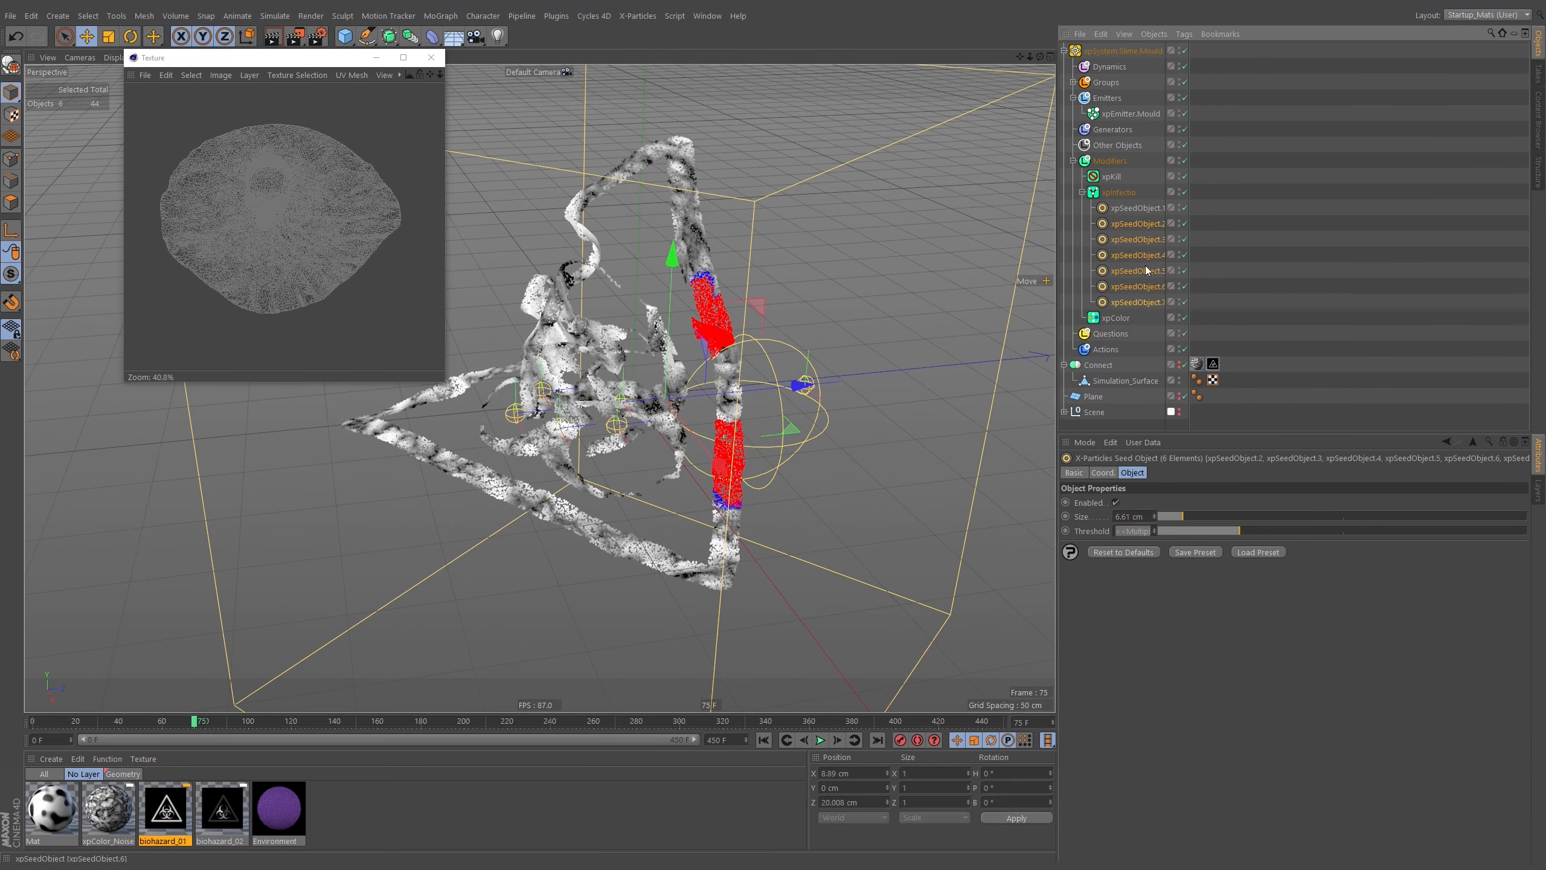
key(Delete)
Reset the remaining seed object to its defaults, move it to about X 43, Y 34.9, Z 55.6 cm and replay from the first frame
click(1141, 208)
click(1122, 551)
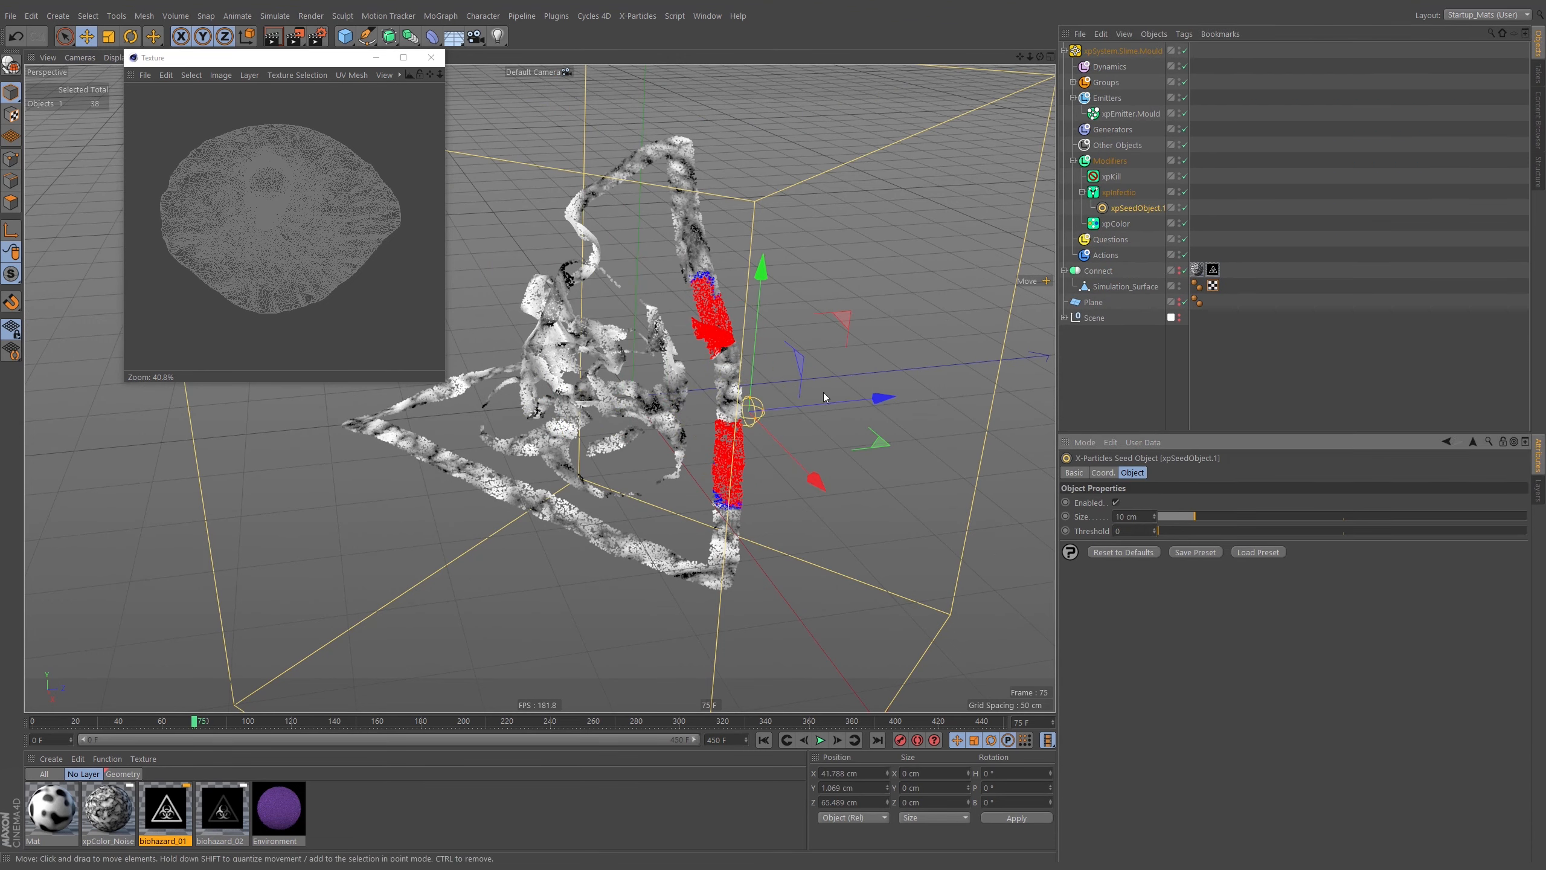
alt+drag(712, 431, 598, 399)
drag(819, 449, 873, 446)
key(shift+f)
click(820, 740)
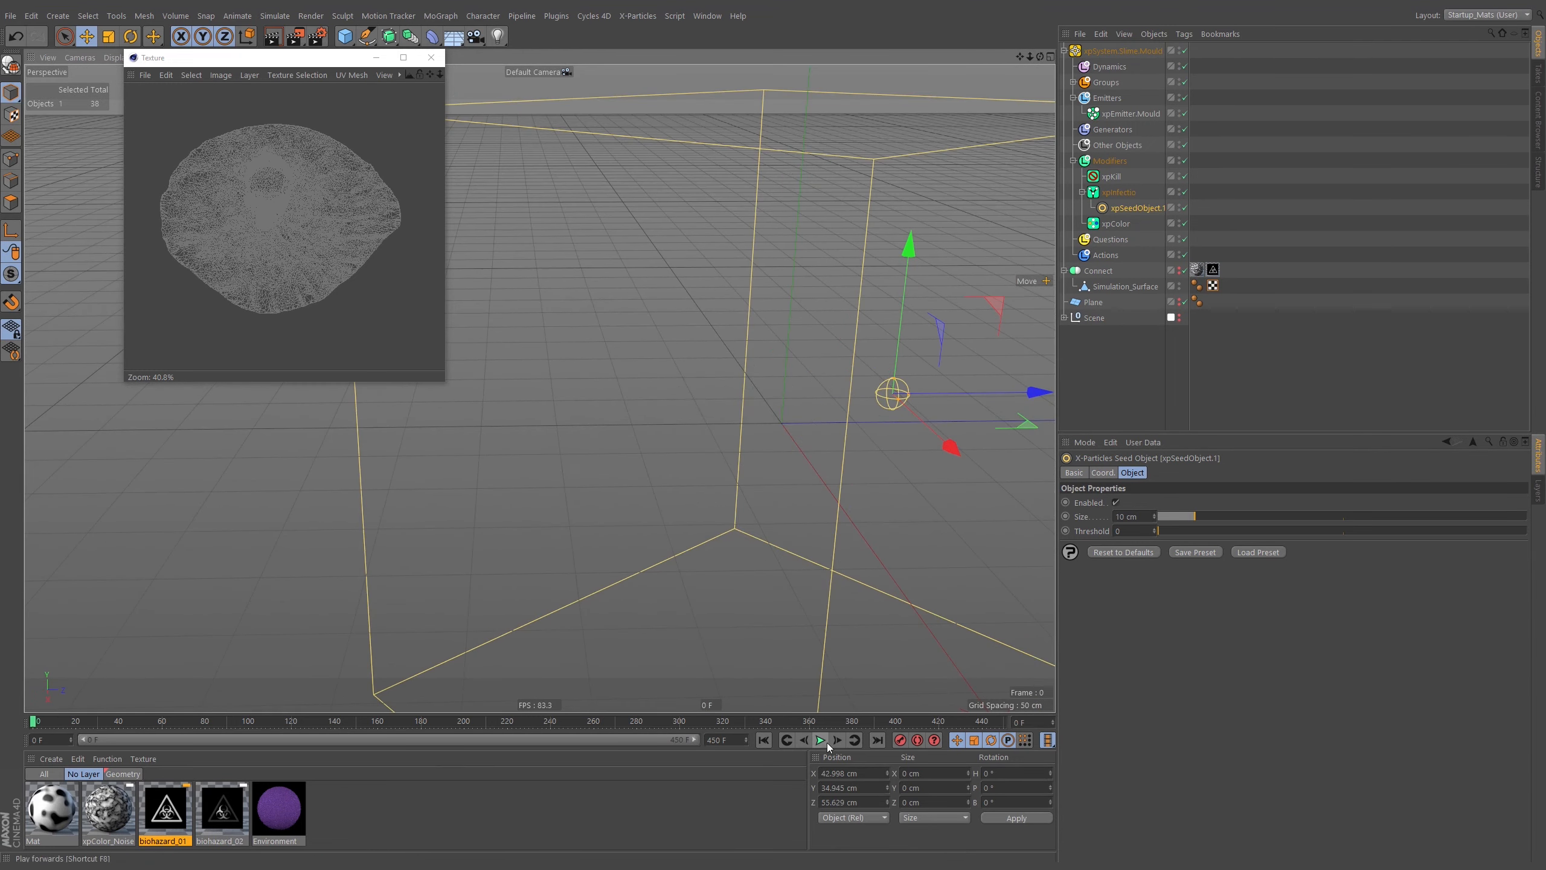
Try to place the xpInfectio modifier after xpColor and restart the simulation from the first frame
click(1117, 223)
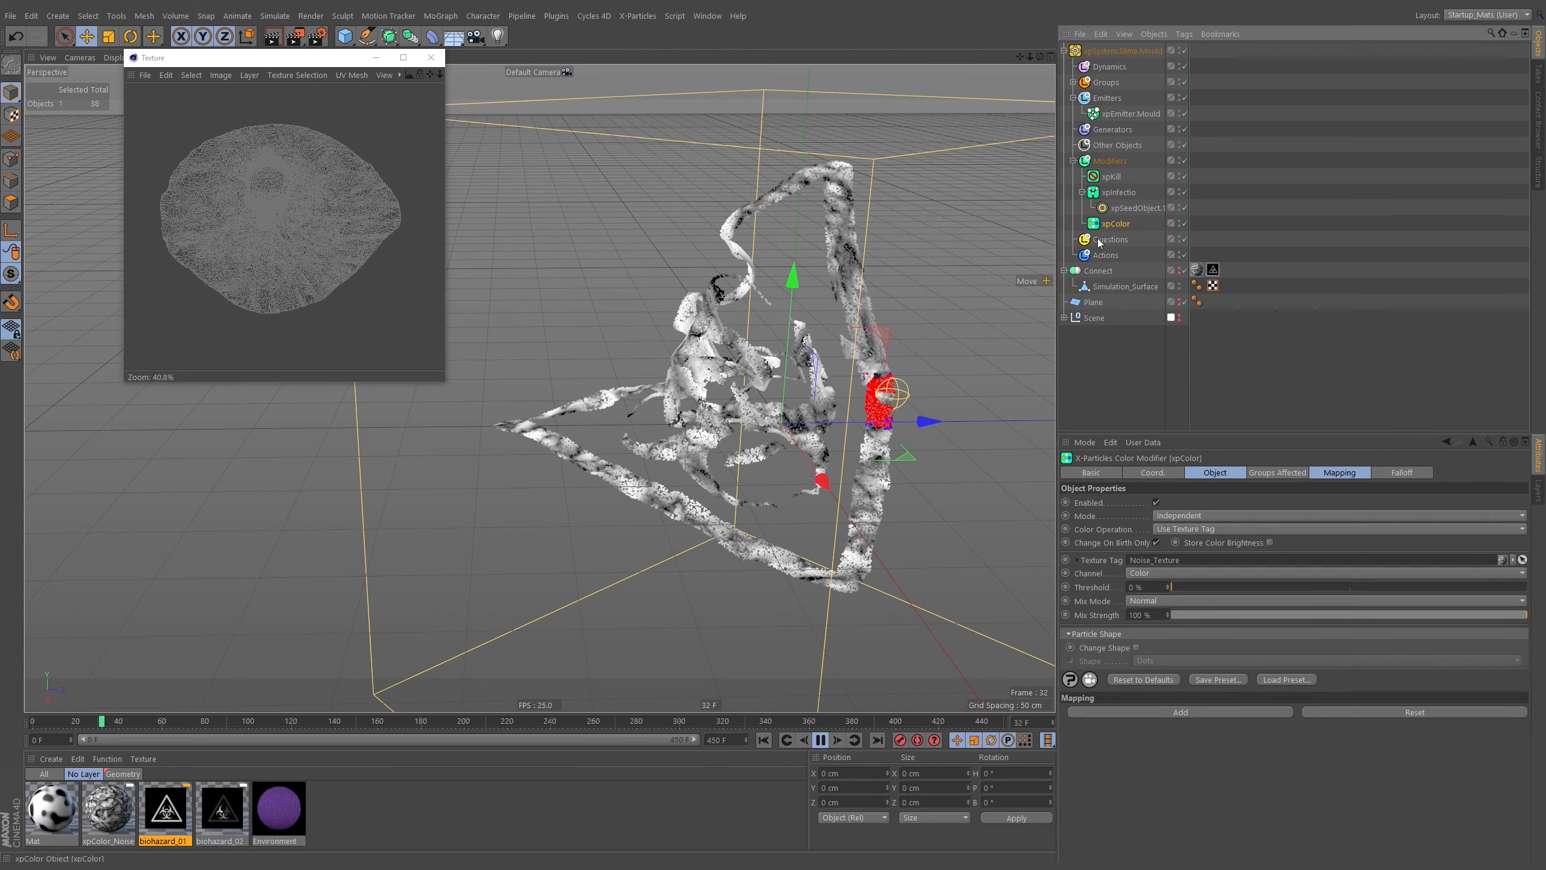
alt+drag(761, 421, 833, 421)
alt+right_drag(833, 422, 838, 421)
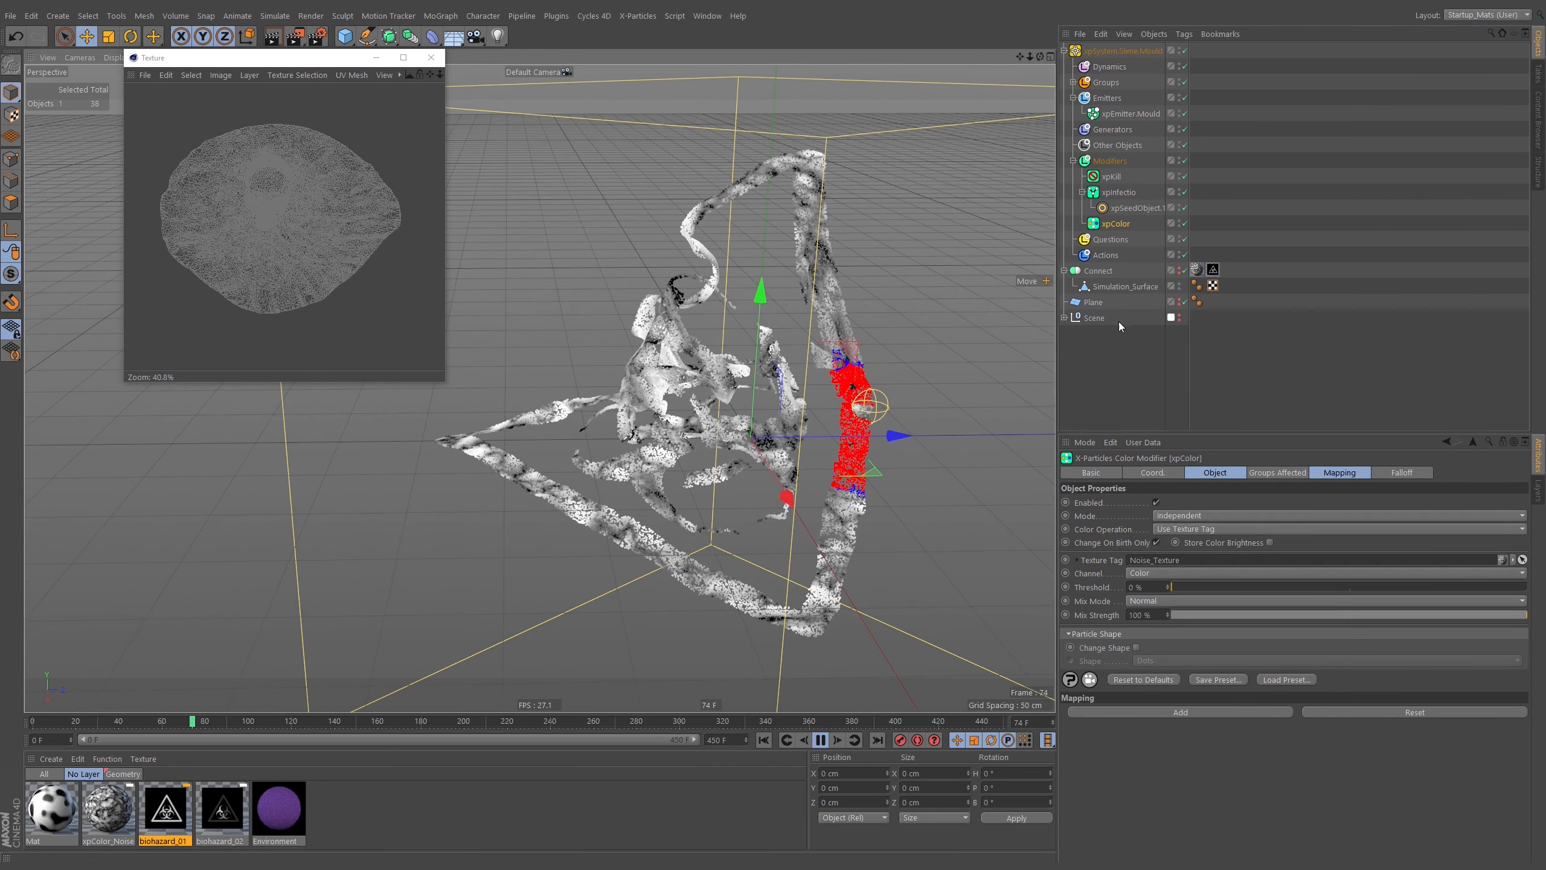
click(1118, 333)
click(1083, 192)
drag(1113, 193, 1111, 215)
click(1082, 207)
click(770, 743)
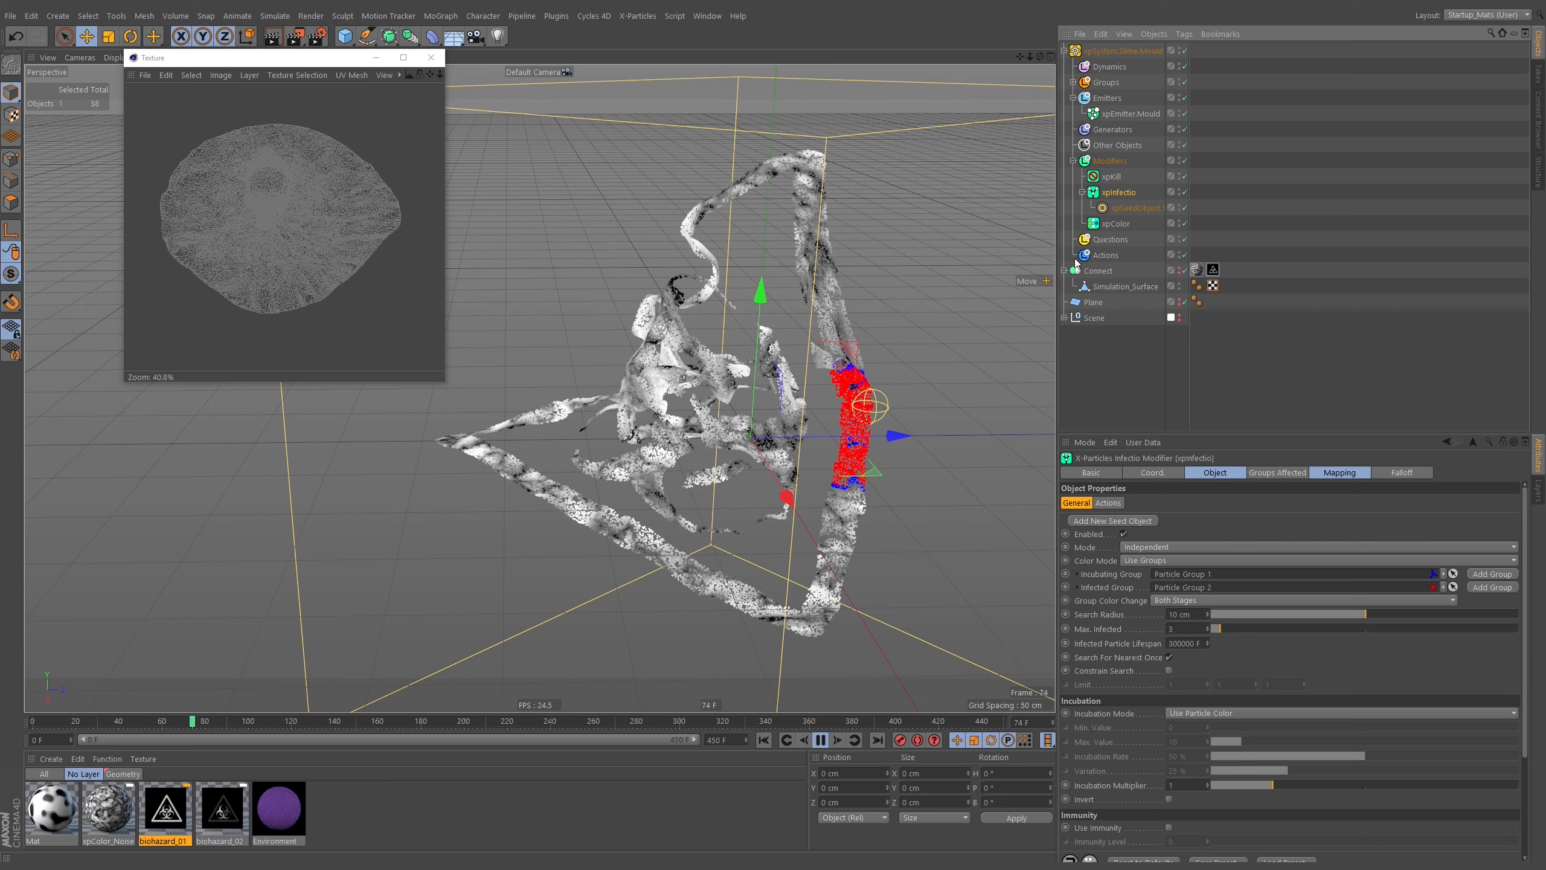
click(764, 739)
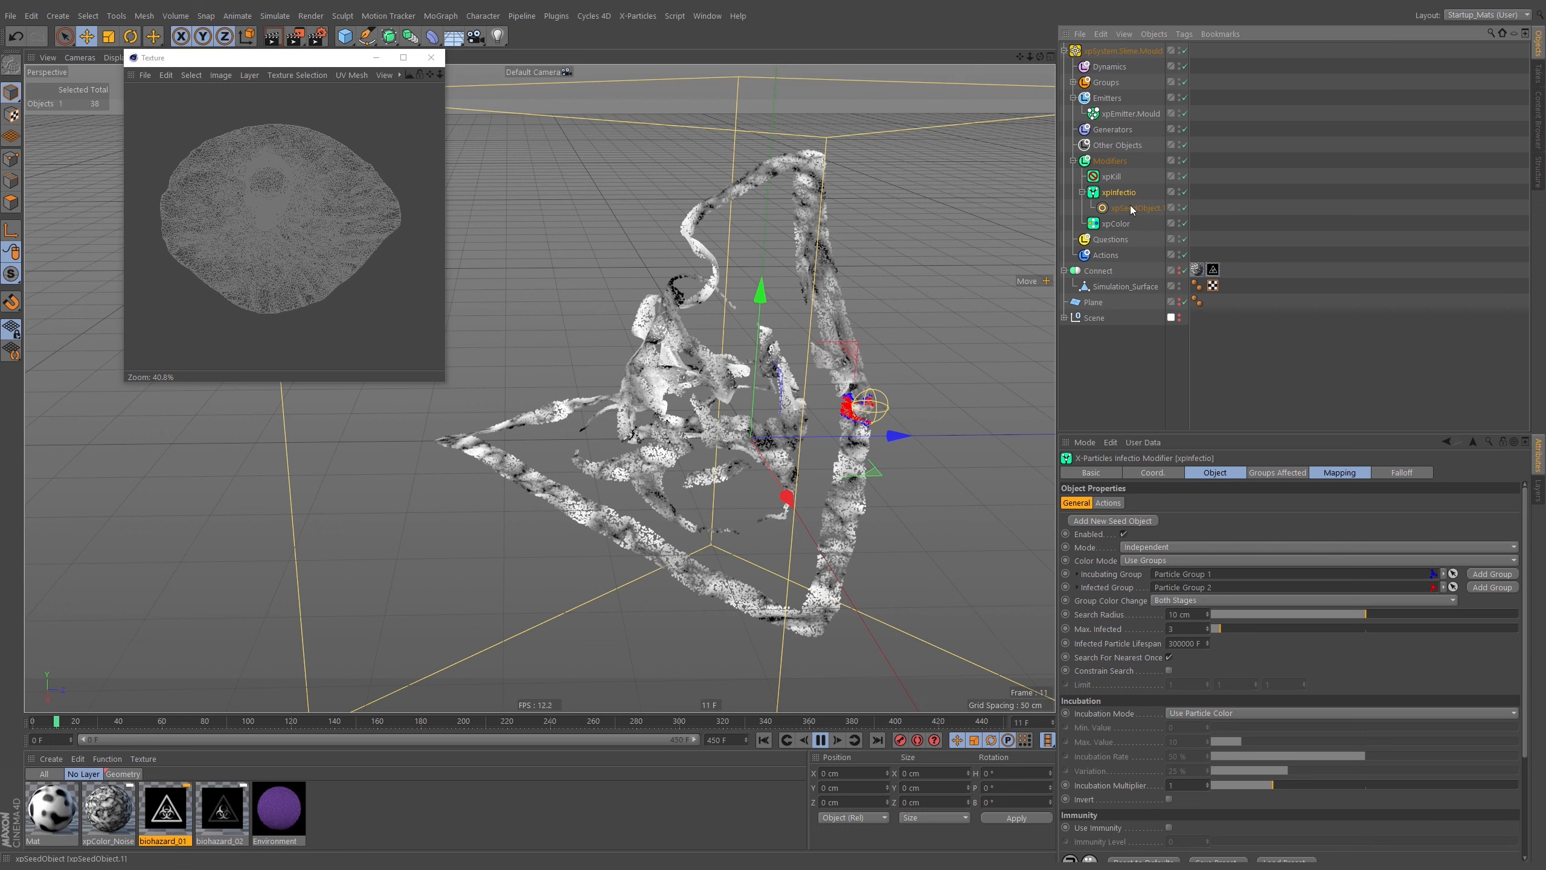
Move the xpInfectio modifier below xpColor and replay the simulation from the first frame
click(1083, 192)
alt+drag(877, 413, 852, 430)
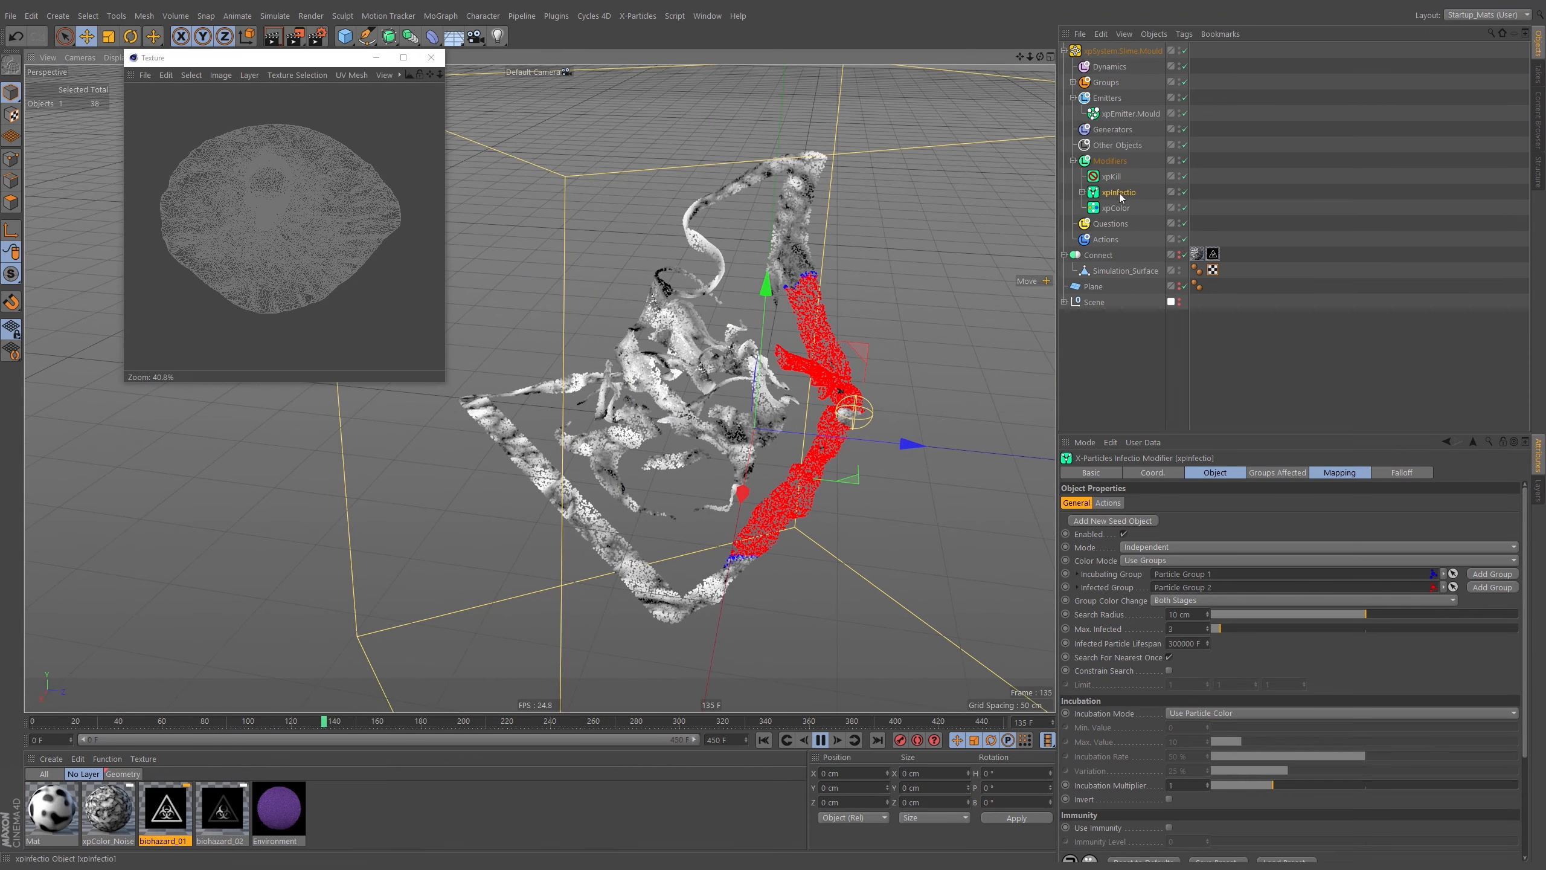
click(1076, 207)
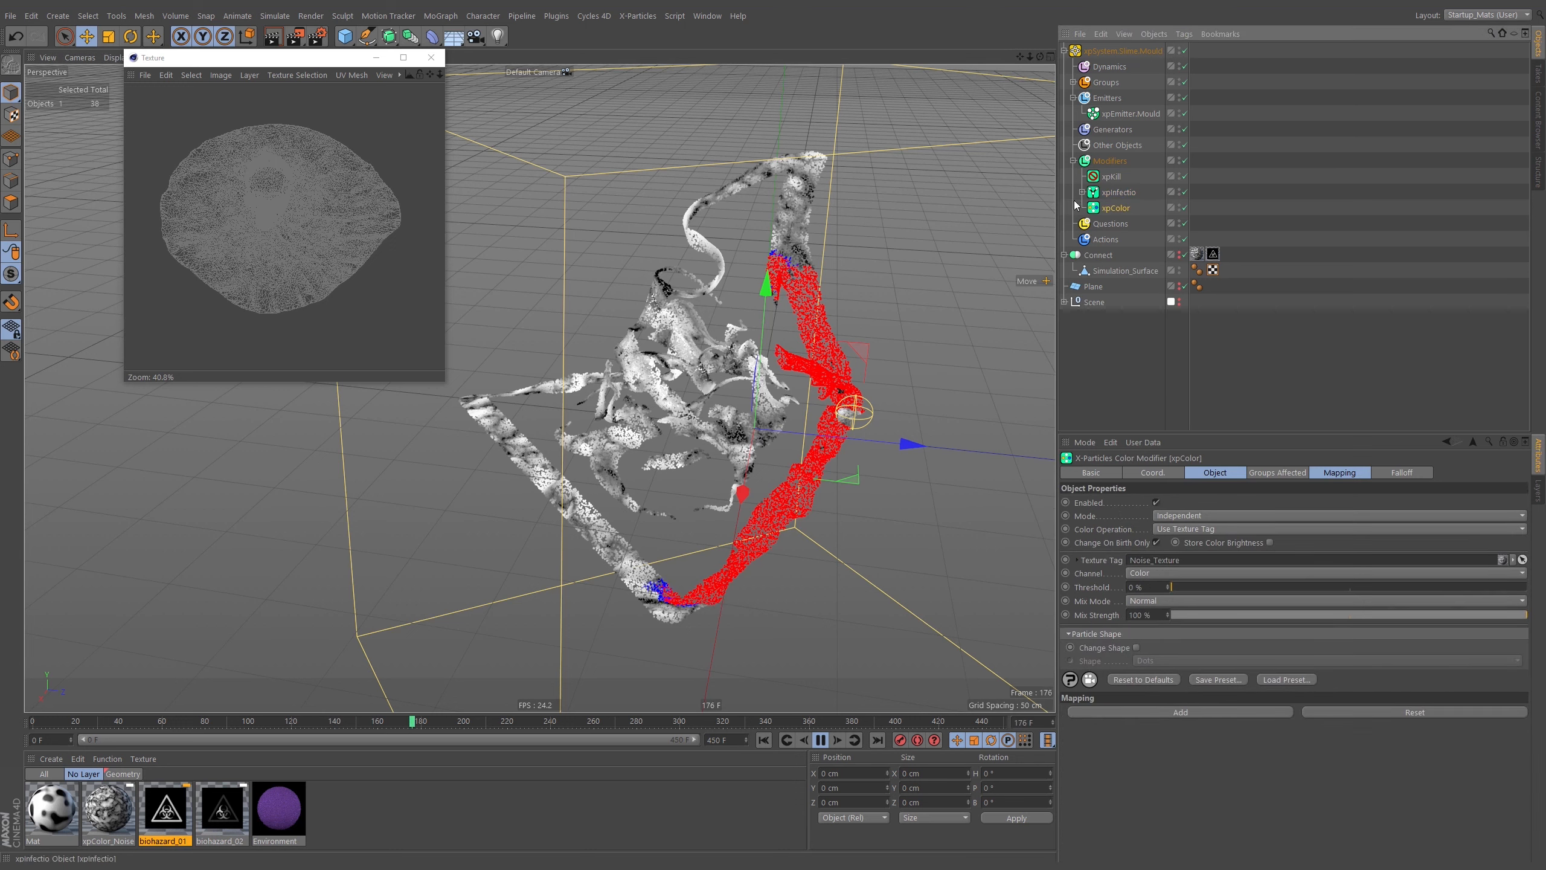
mouse_move(1119, 194)
mouse_down()
mouse_move(1127, 214)
mouse_move(1110, 215)
mouse_up()
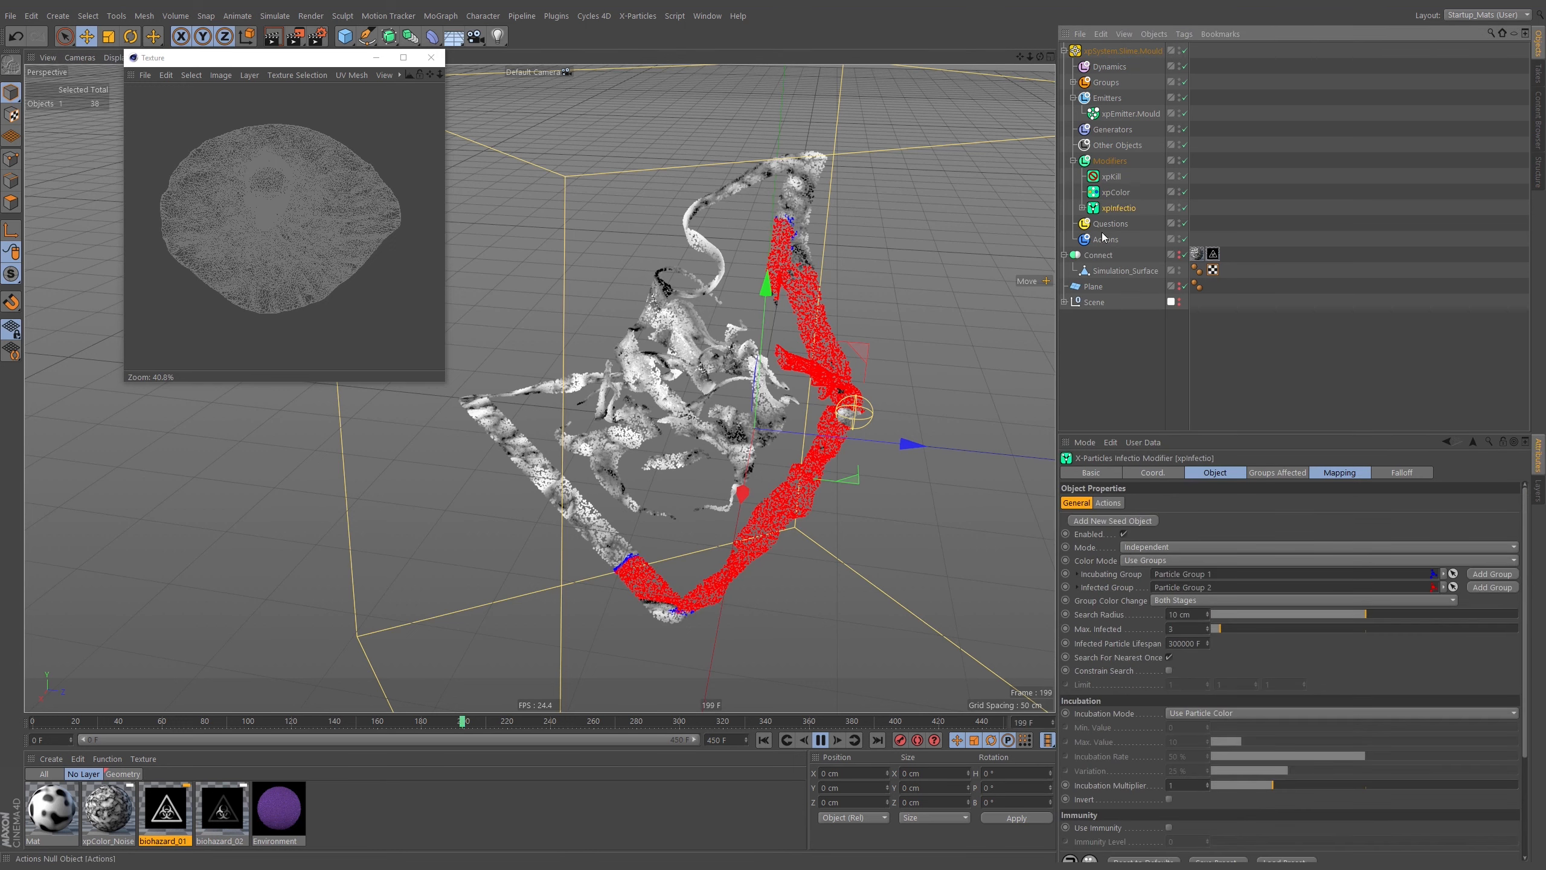
click(765, 741)
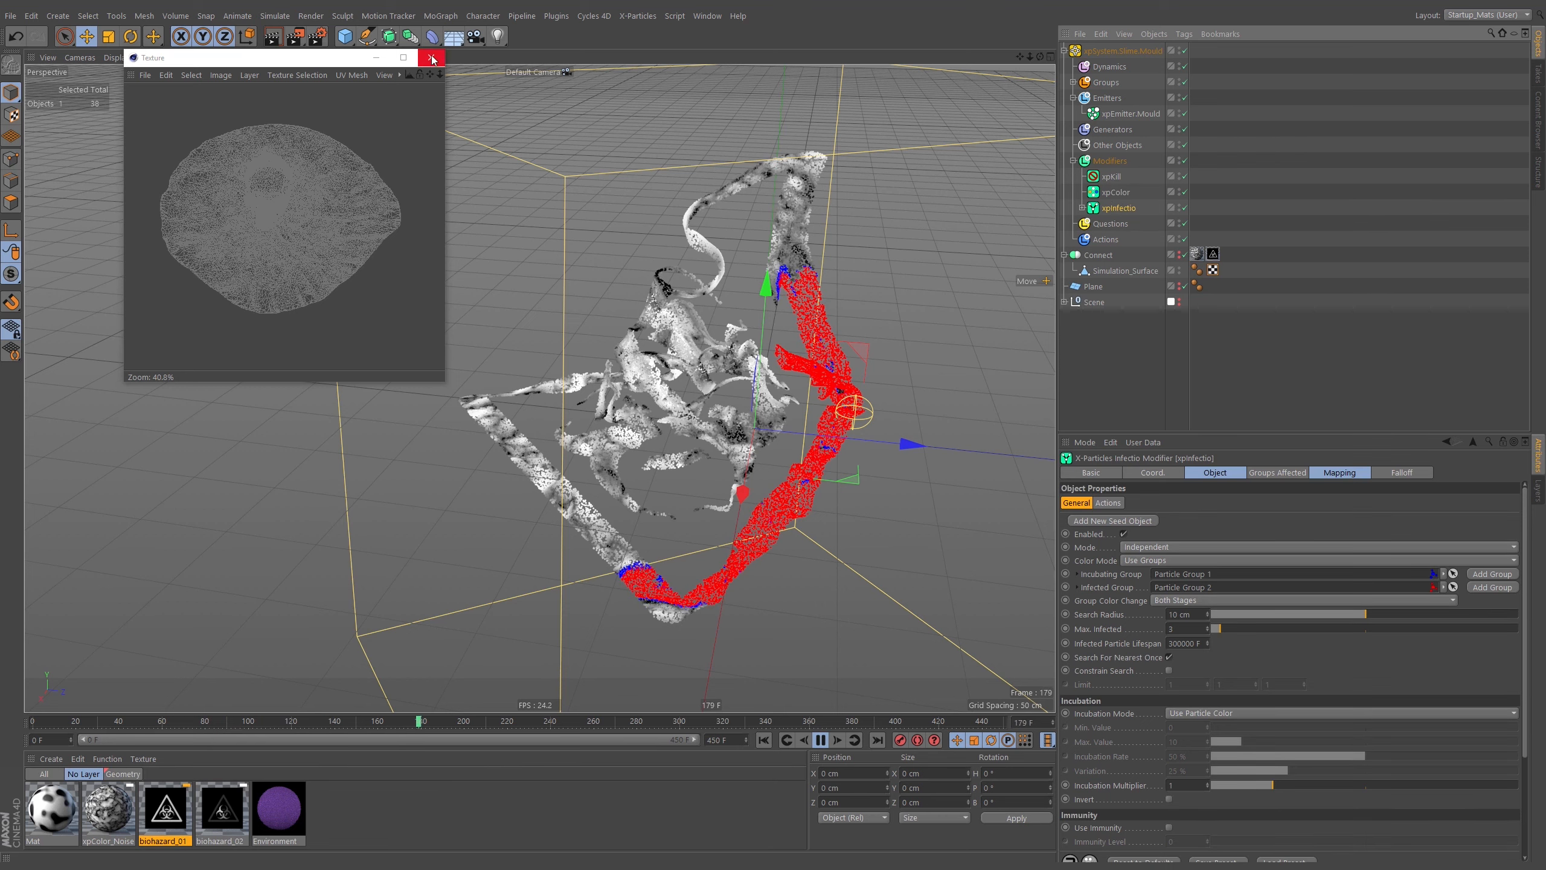
Close the floating Texture window and view the infection spreading along the logo triangle
click(431, 57)
mouse_move(696, 363)
alt+mouse_down()
mouse_move(752, 372)
mouse_move(672, 367)
alt+mouse_up()
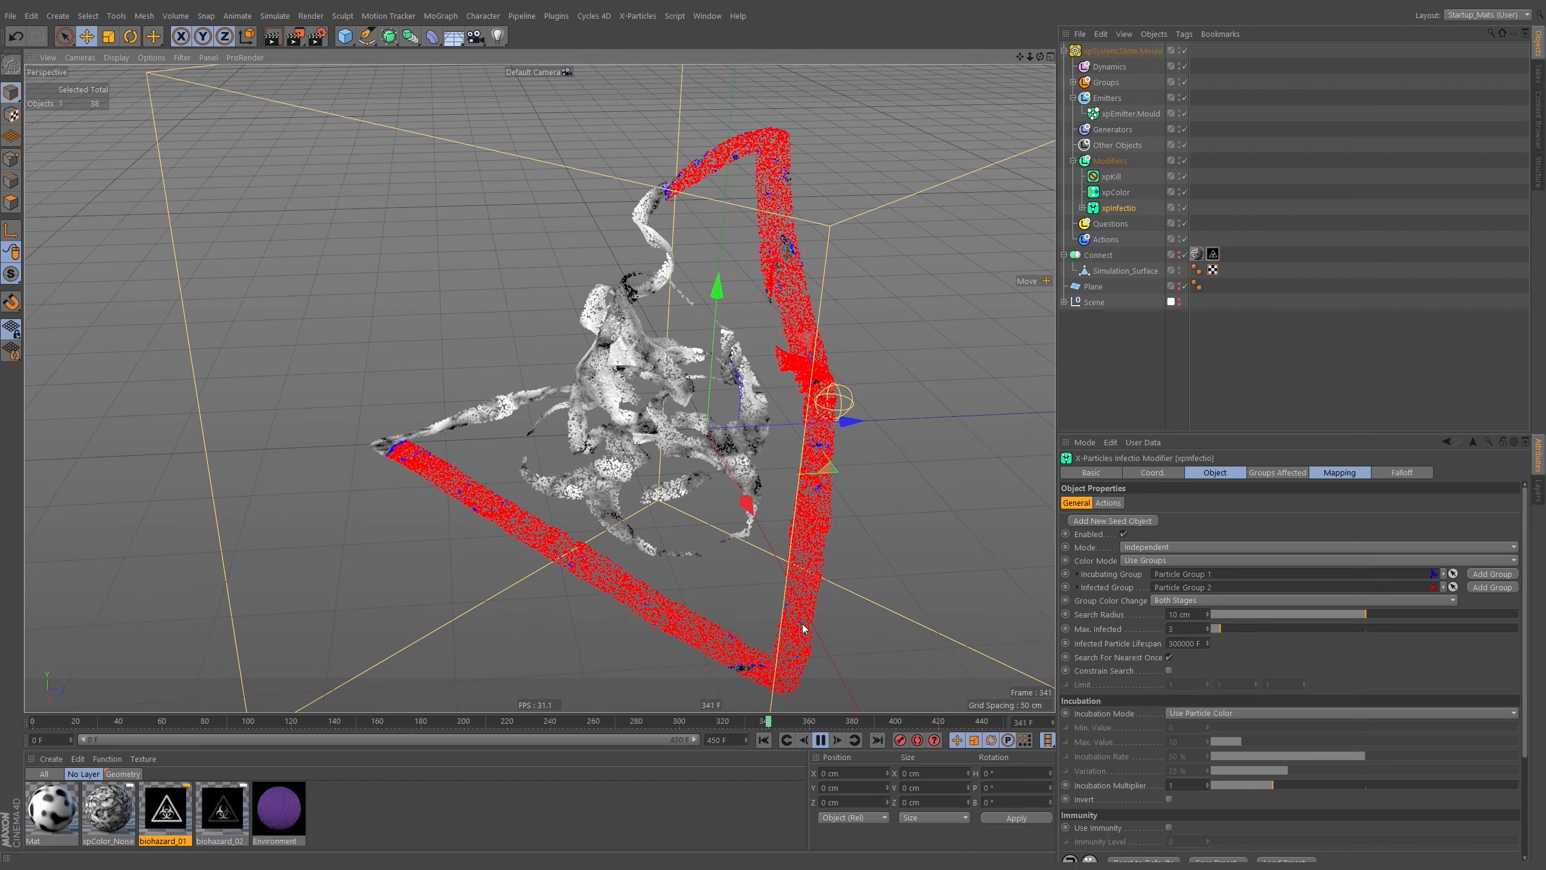
alt+drag(851, 477, 762, 359)
Make the Geometry group inside Scene visible in the viewport to show the skull and ground
click(1082, 207)
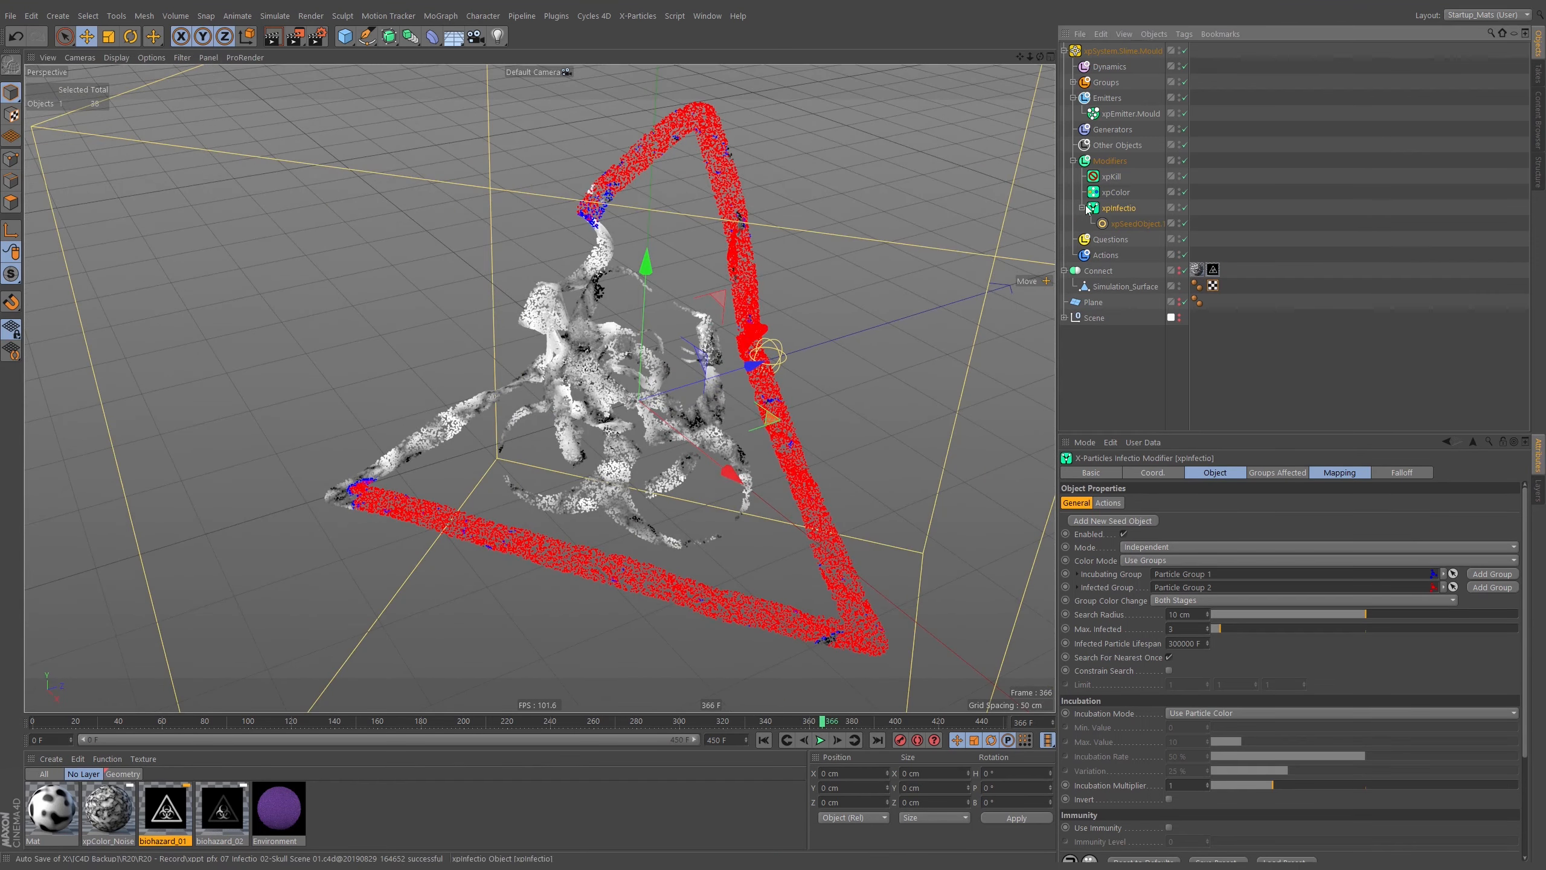
click(1135, 224)
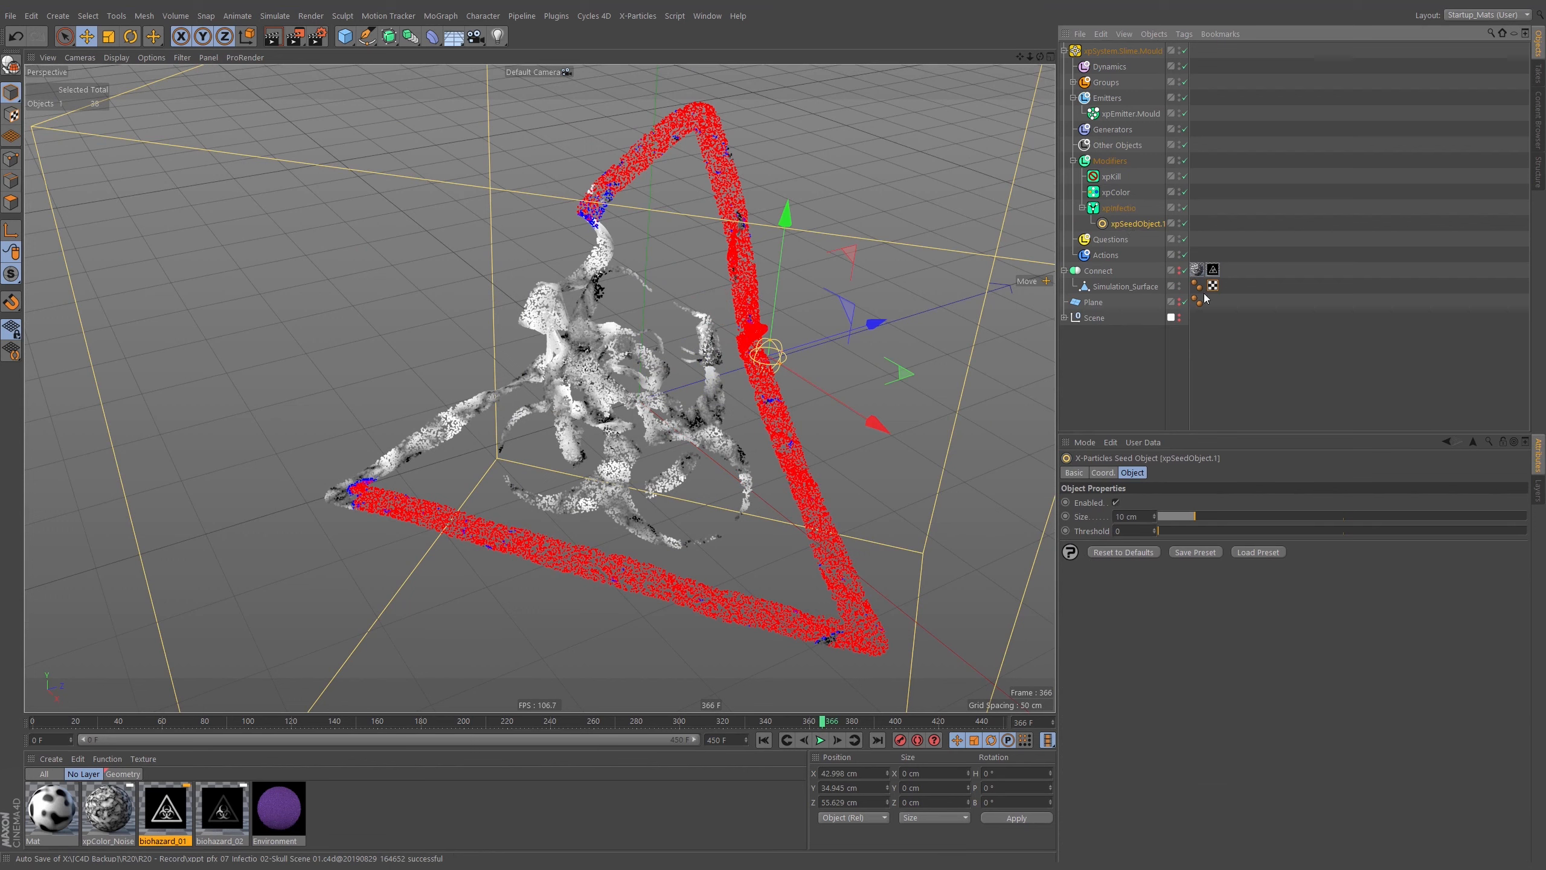
click(1066, 318)
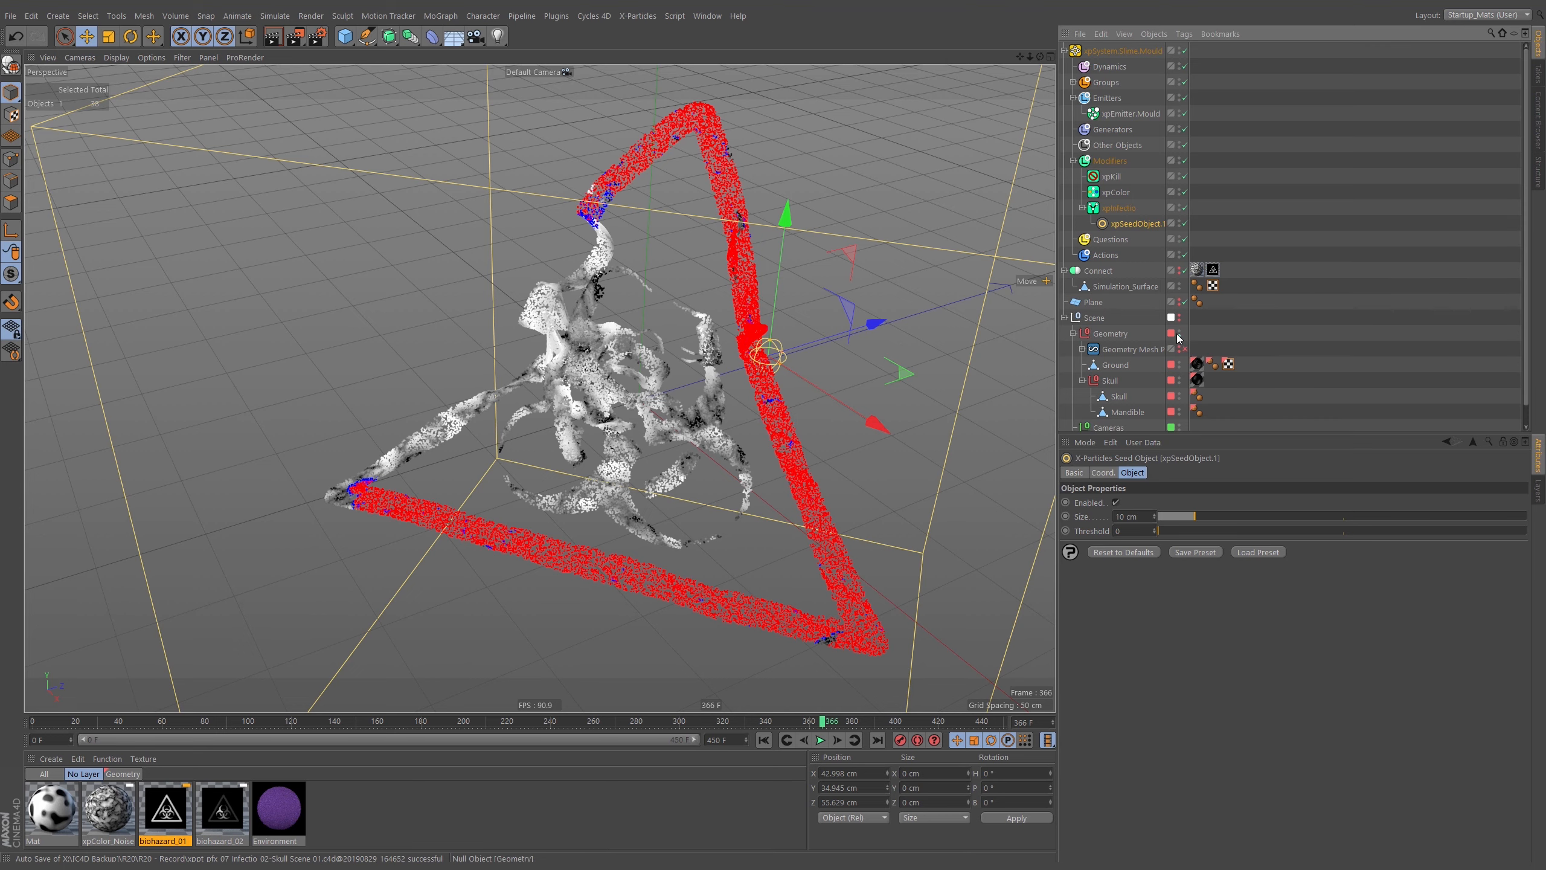
click(1179, 333)
alt+right_drag(786, 369, 714, 314)
alt+middle_drag(714, 313, 737, 360)
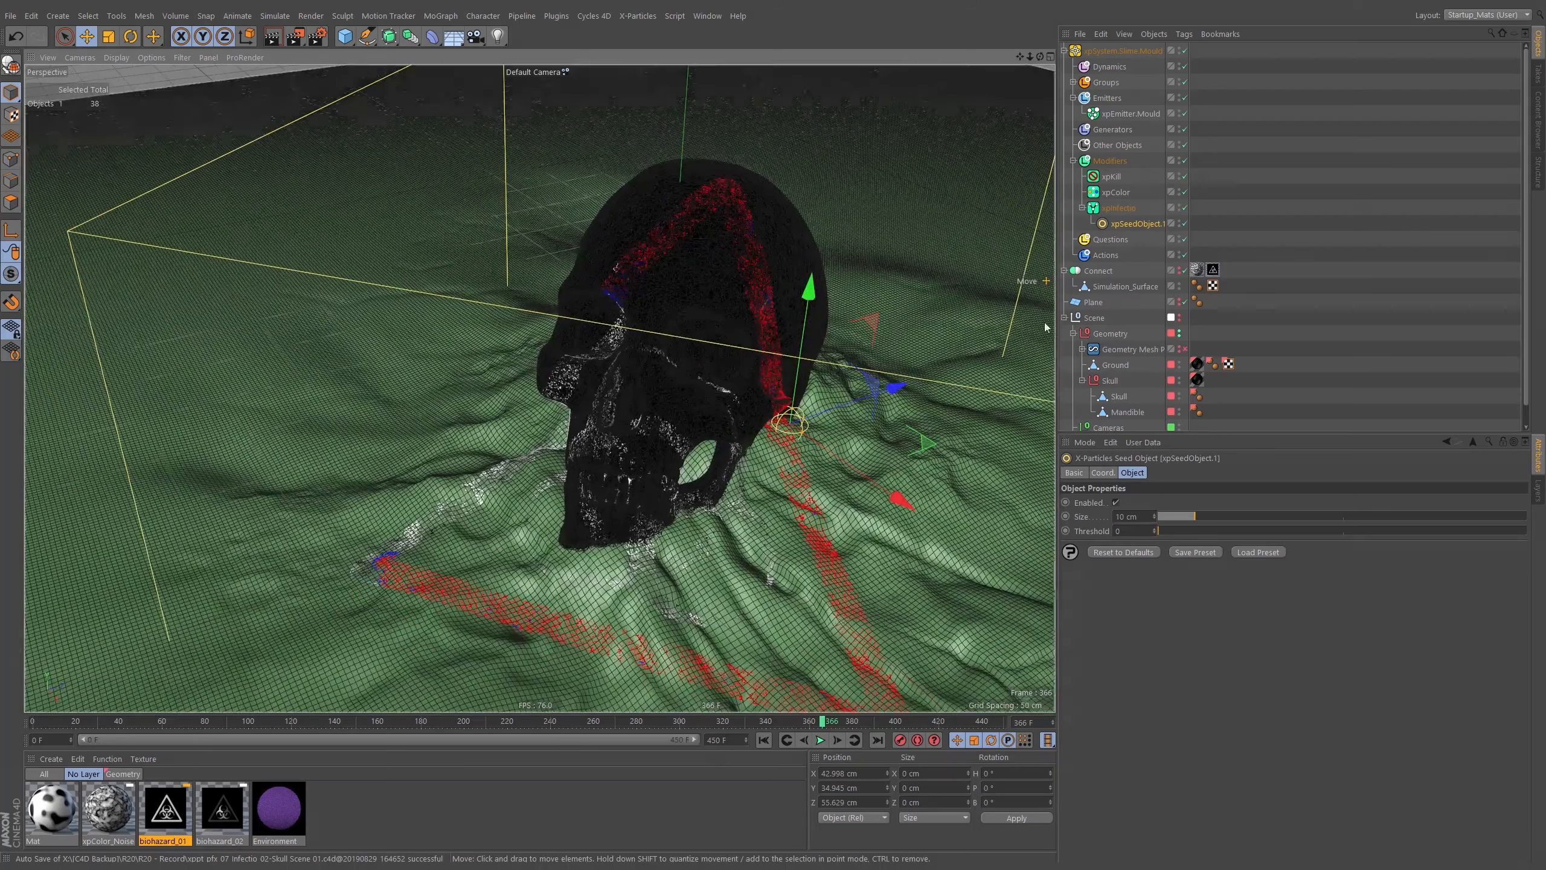
Change the Use Color option in the Skull object's basic properties, then deselect it and frame the skull from above
click(1118, 396)
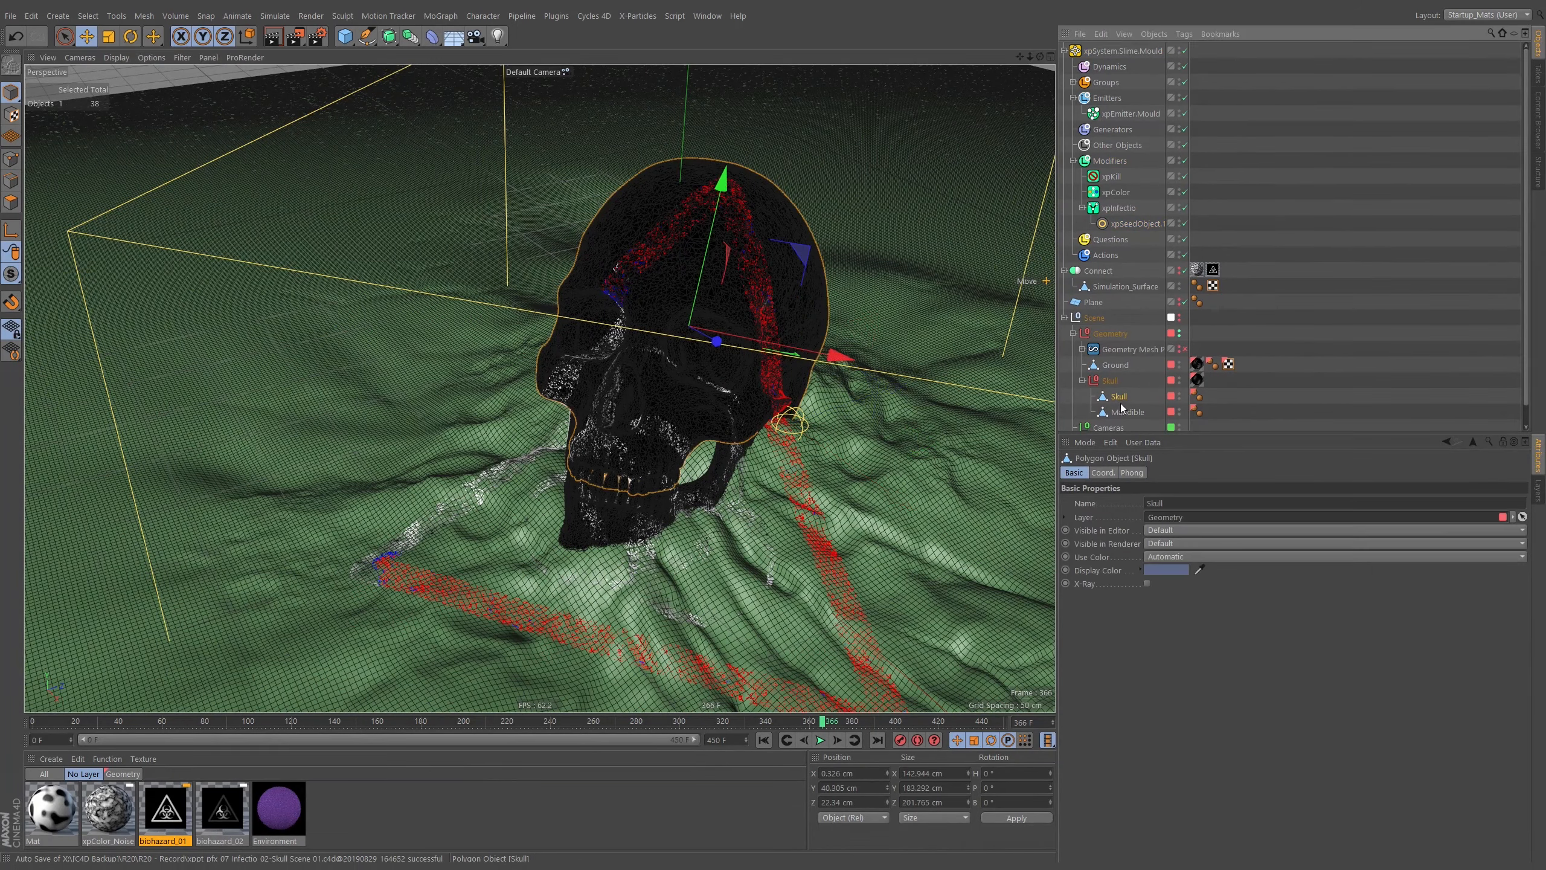
click(1173, 557)
click(1175, 587)
click(1265, 370)
alt+drag(740, 378, 725, 290)
alt+right_drag(725, 290, 659, 305)
alt+middle_drag(659, 305, 621, 330)
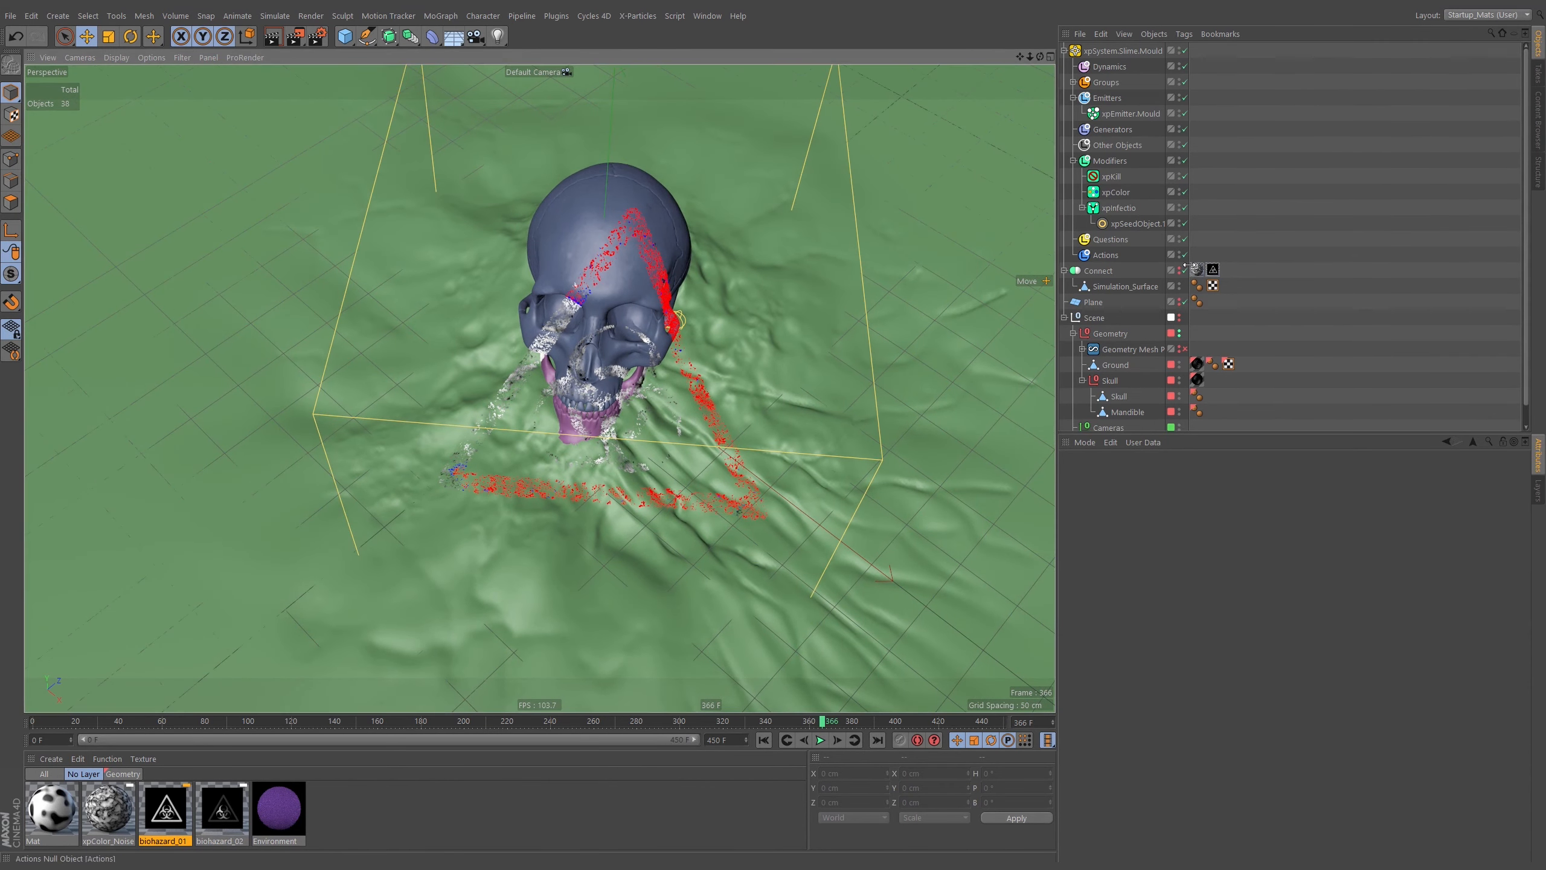
Select the Logo_Texture tag for adjusting its projection and make the Connect object visible again
click(1213, 269)
click(665, 345)
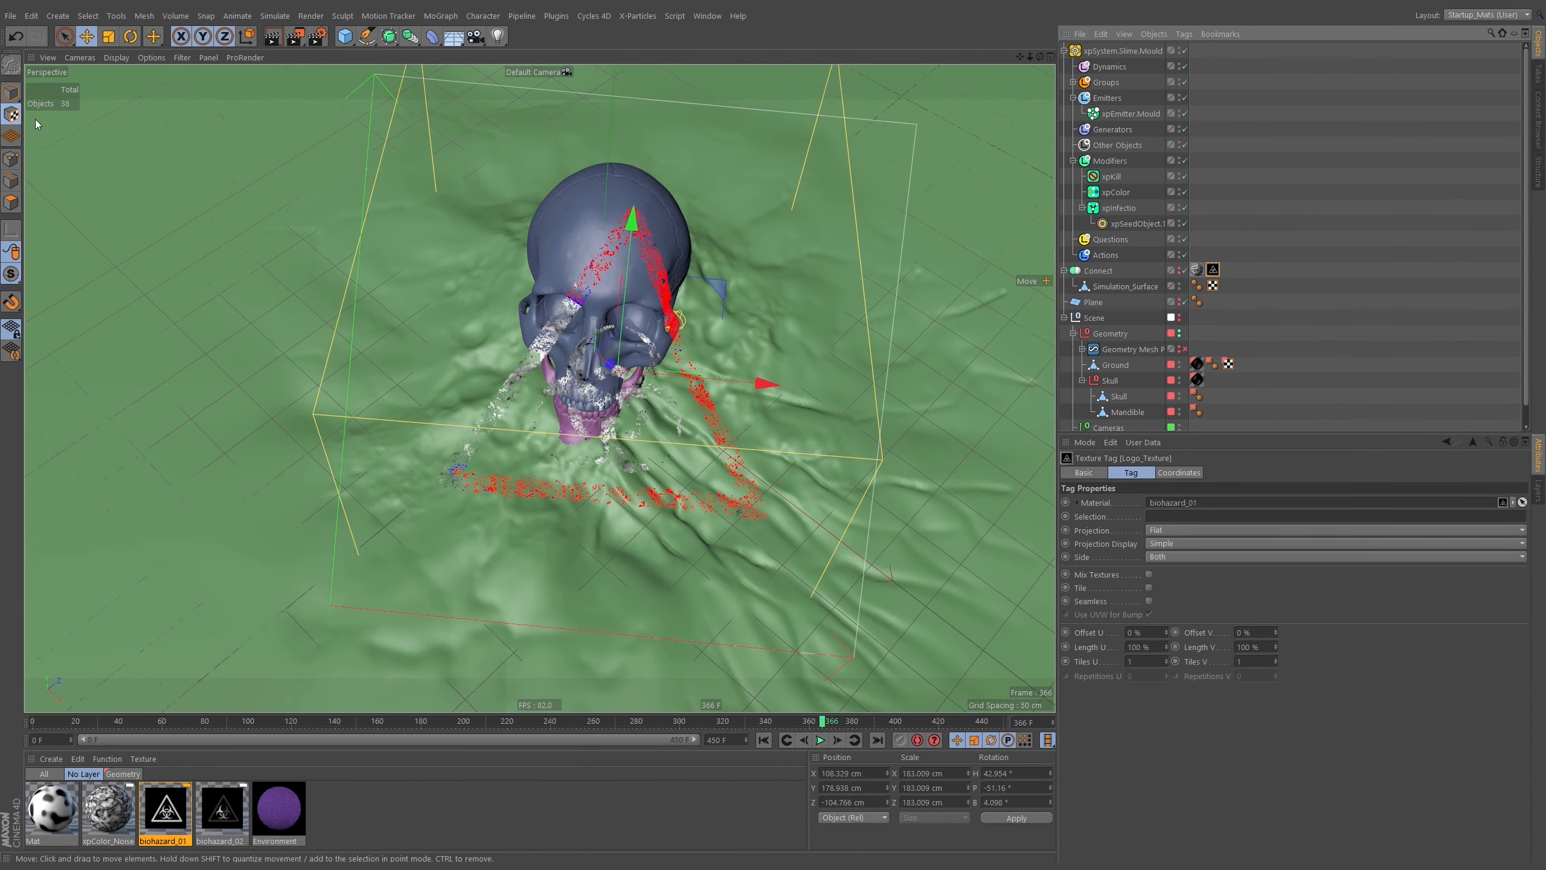
key(r)
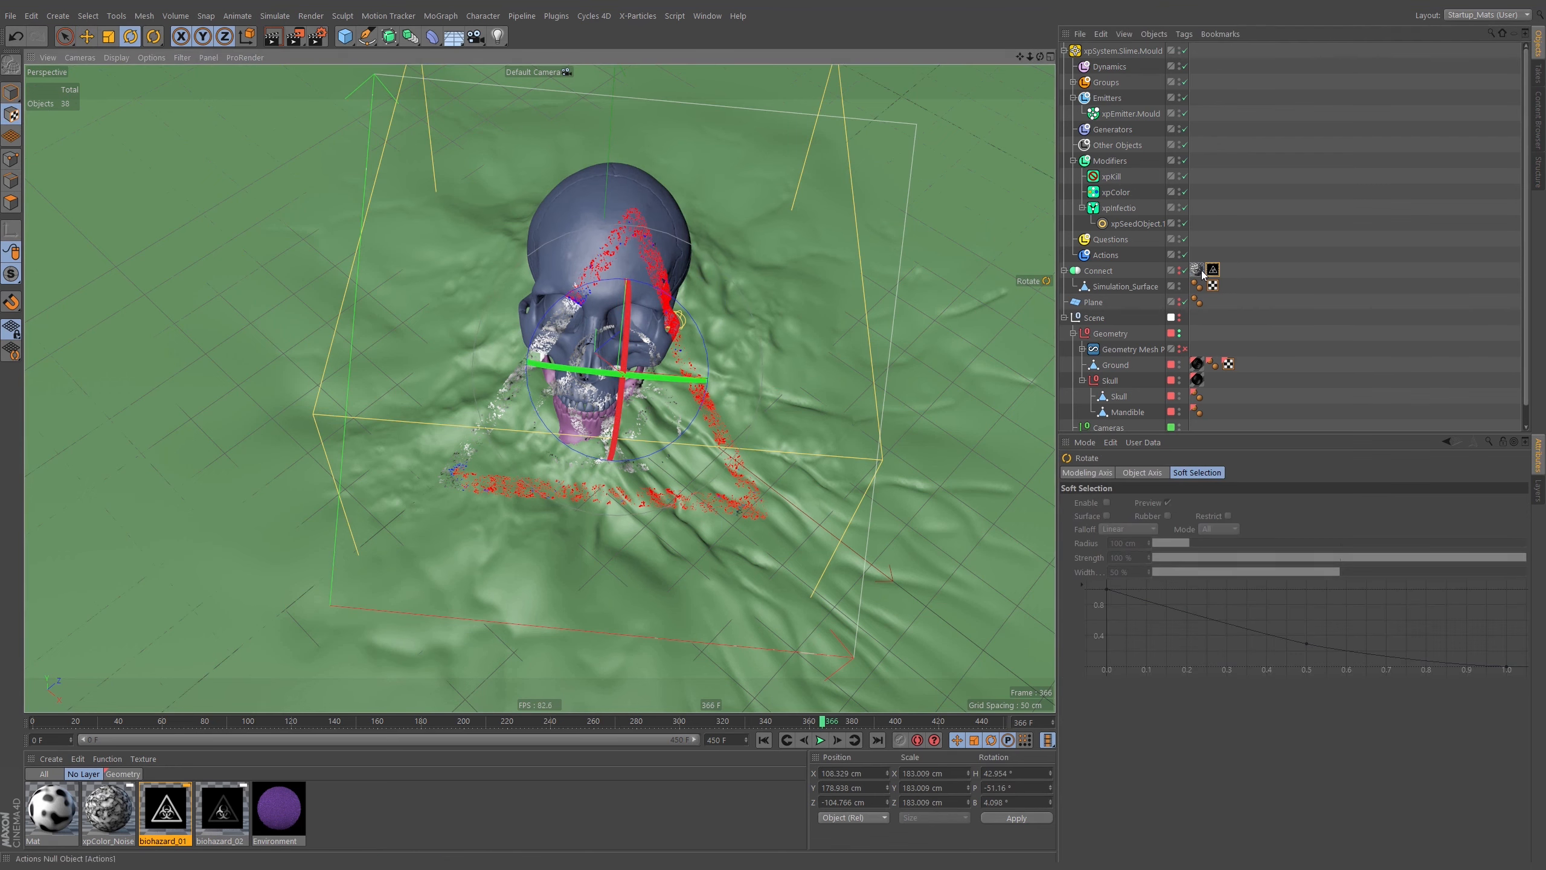
click(1180, 270)
Rotate, move and scale the logo projection over the skull to a heading of about 35.5° and a scale of about 198.7 cm
drag(670, 304, 642, 314)
key(e)
drag(793, 343, 736, 337)
drag(650, 481, 706, 434)
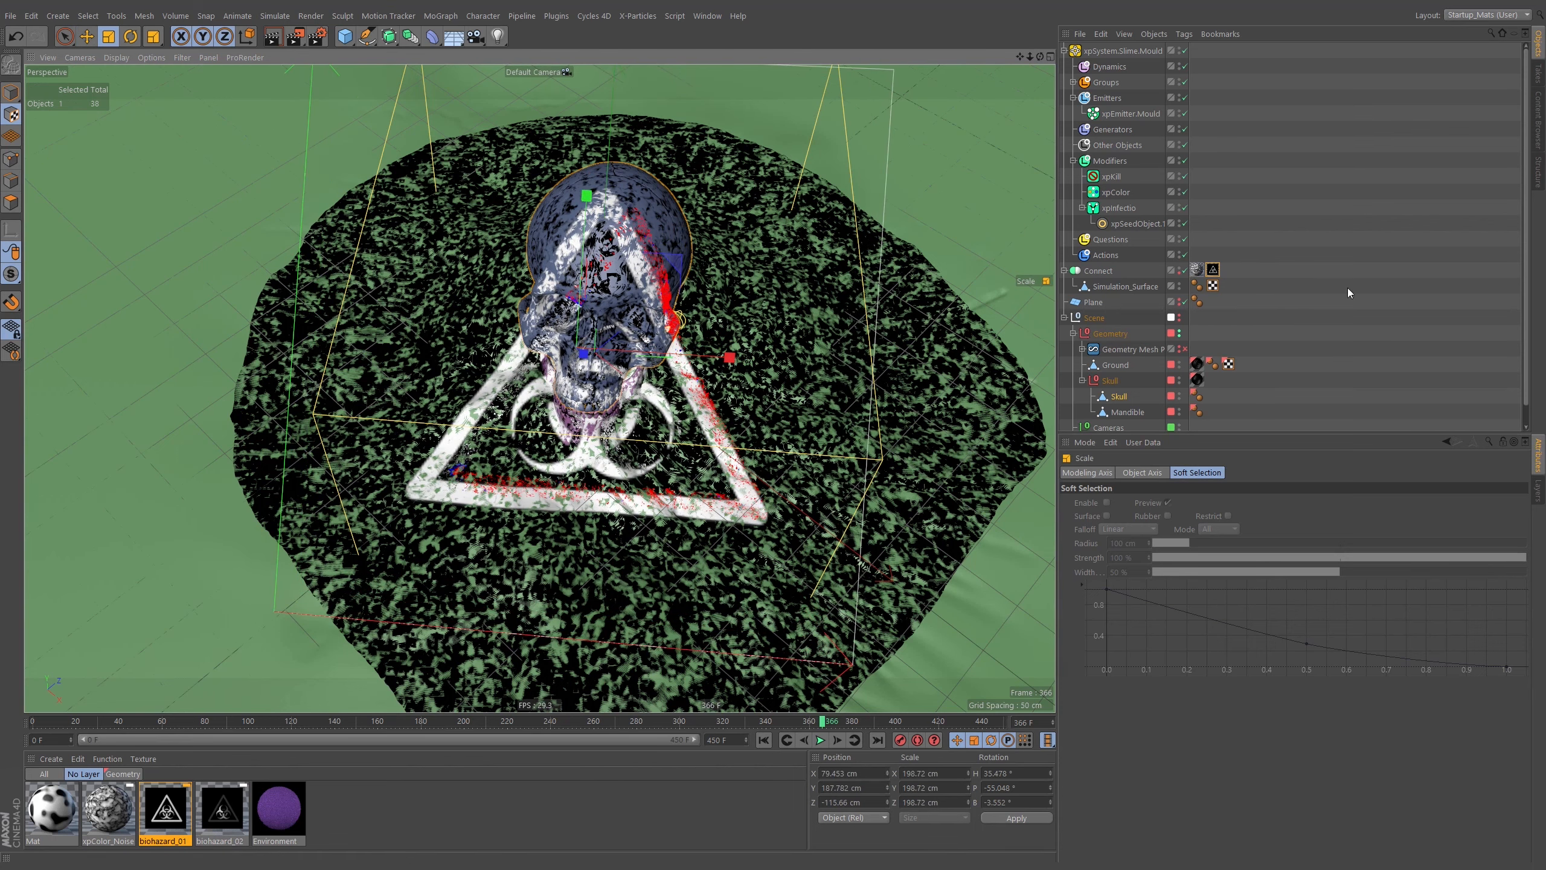
Enlarge the logo projection to a scale of about 210 cm and shift it to about X 82.4, Y 184.8, Z -132.1 cm
alt+drag(654, 390, 737, 522)
key(e)
key(t)
key(e)
key(r)
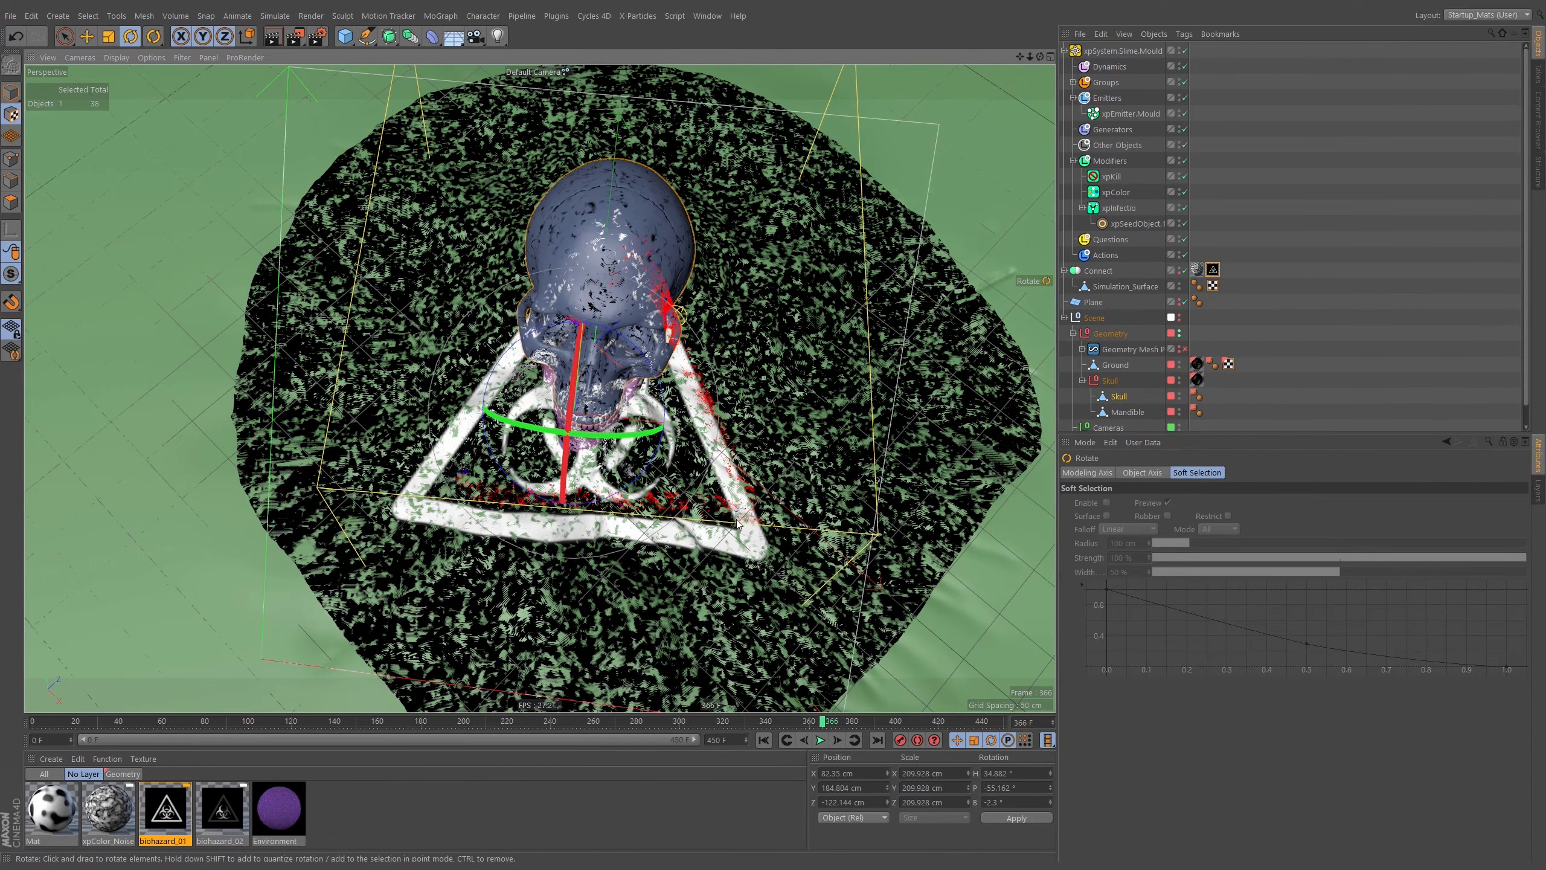
Center the logo projection on the skull's face at about X 91.7, Z -121.9 cm, with heading about 38.9° and bank about 1.3°
mouse_move(589, 395)
alt+mouse_down()
mouse_move(606, 340)
mouse_move(559, 378)
mouse_move(590, 415)
alt+mouse_up()
key(e)
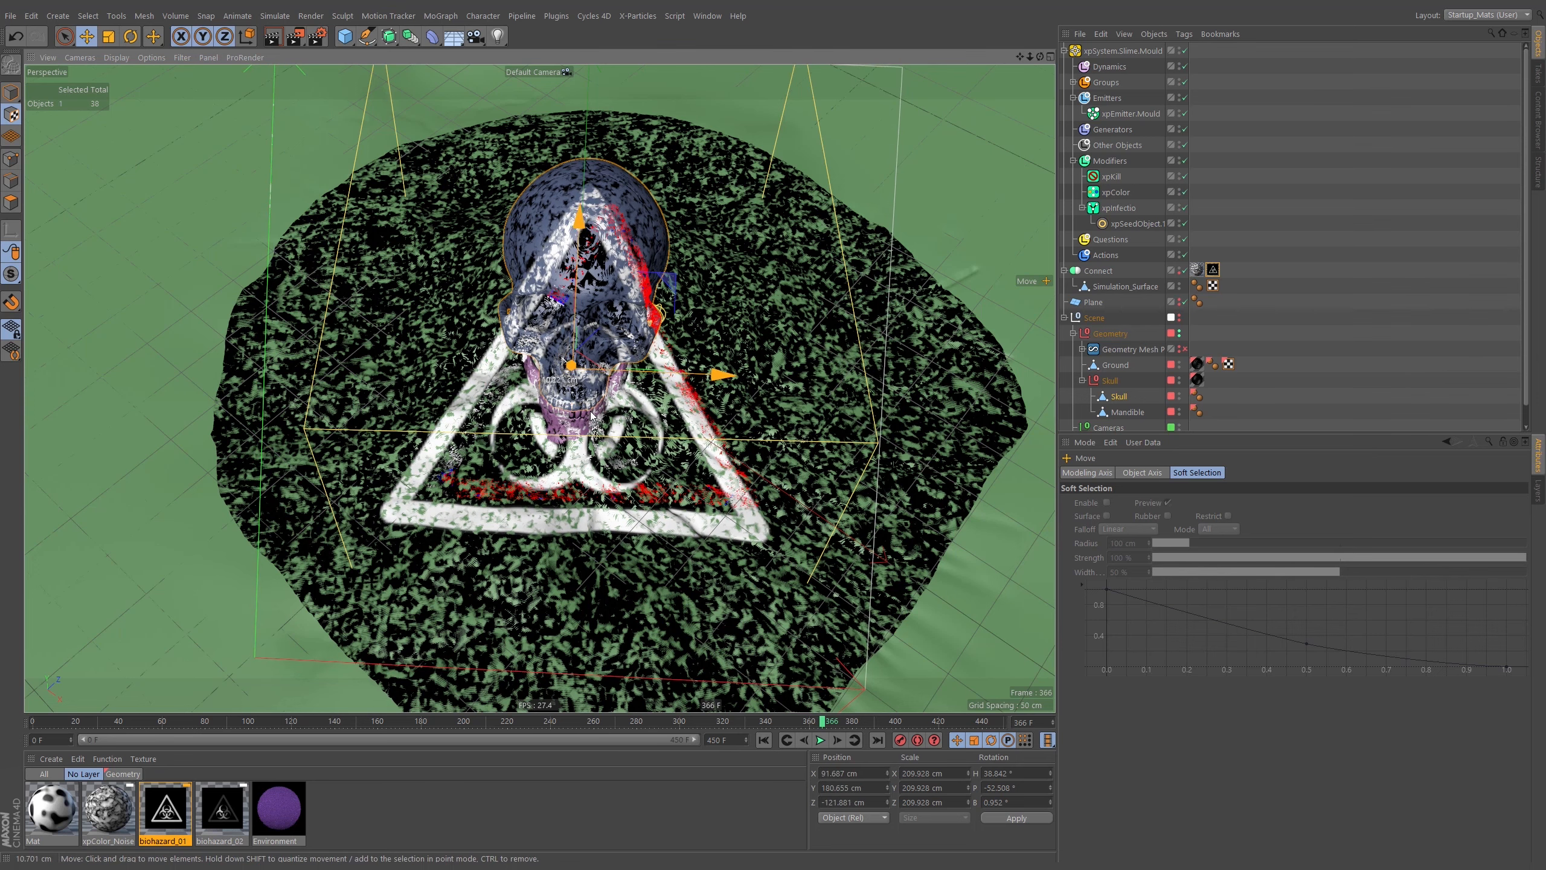
key(r)
drag(606, 351, 605, 353)
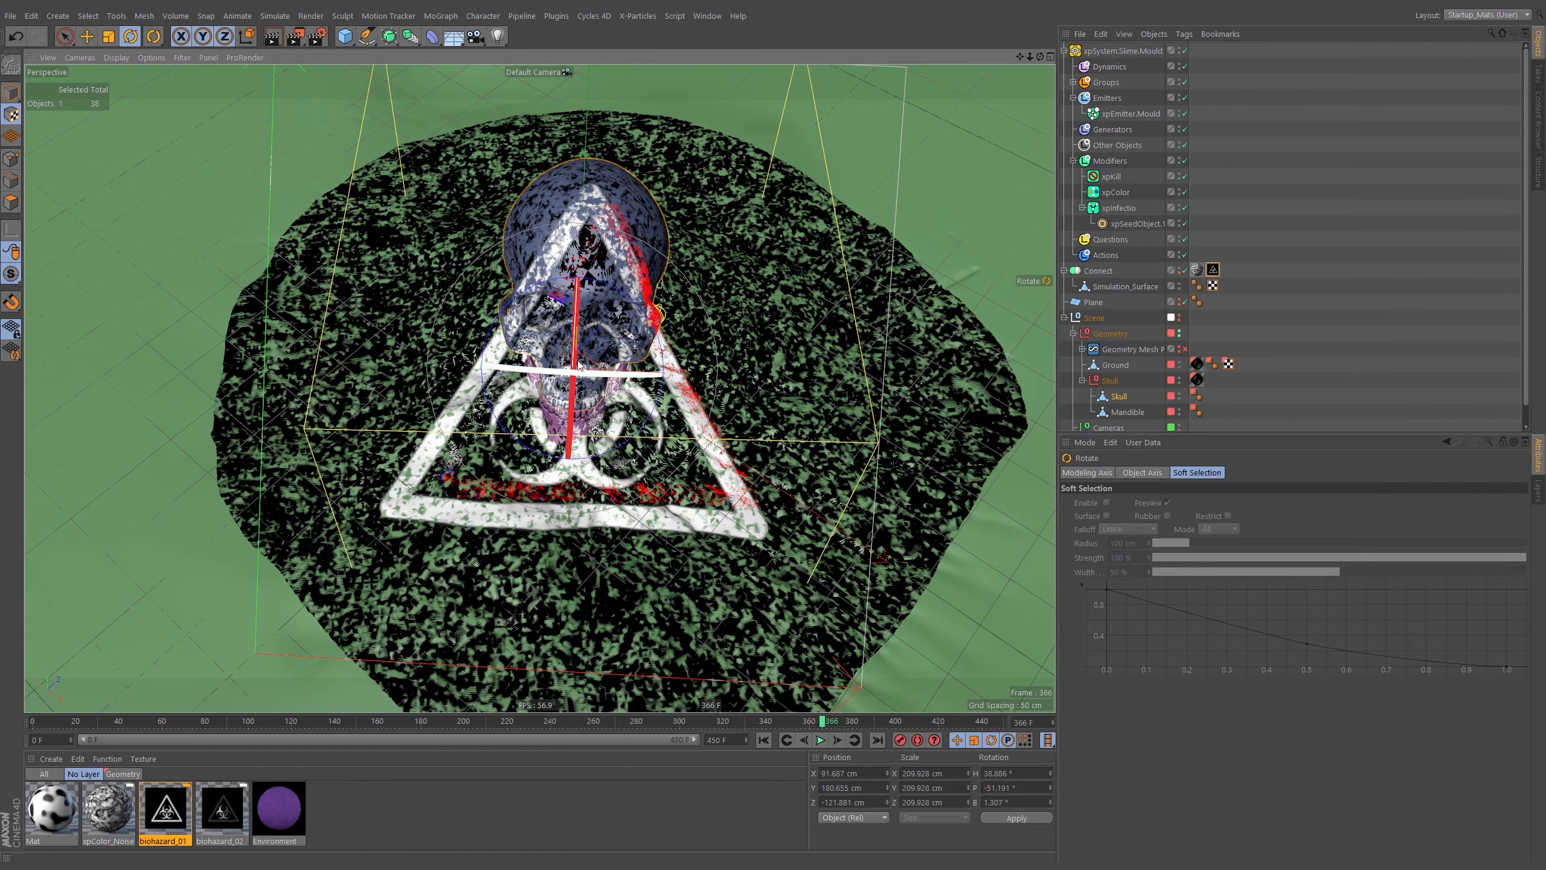
Examine how the projected logo wraps over the skull from the side, close up and from the front
alt+right_drag(568, 379, 559, 387)
alt+drag(560, 392, 421, 302)
alt+right_drag(618, 347, 755, 335)
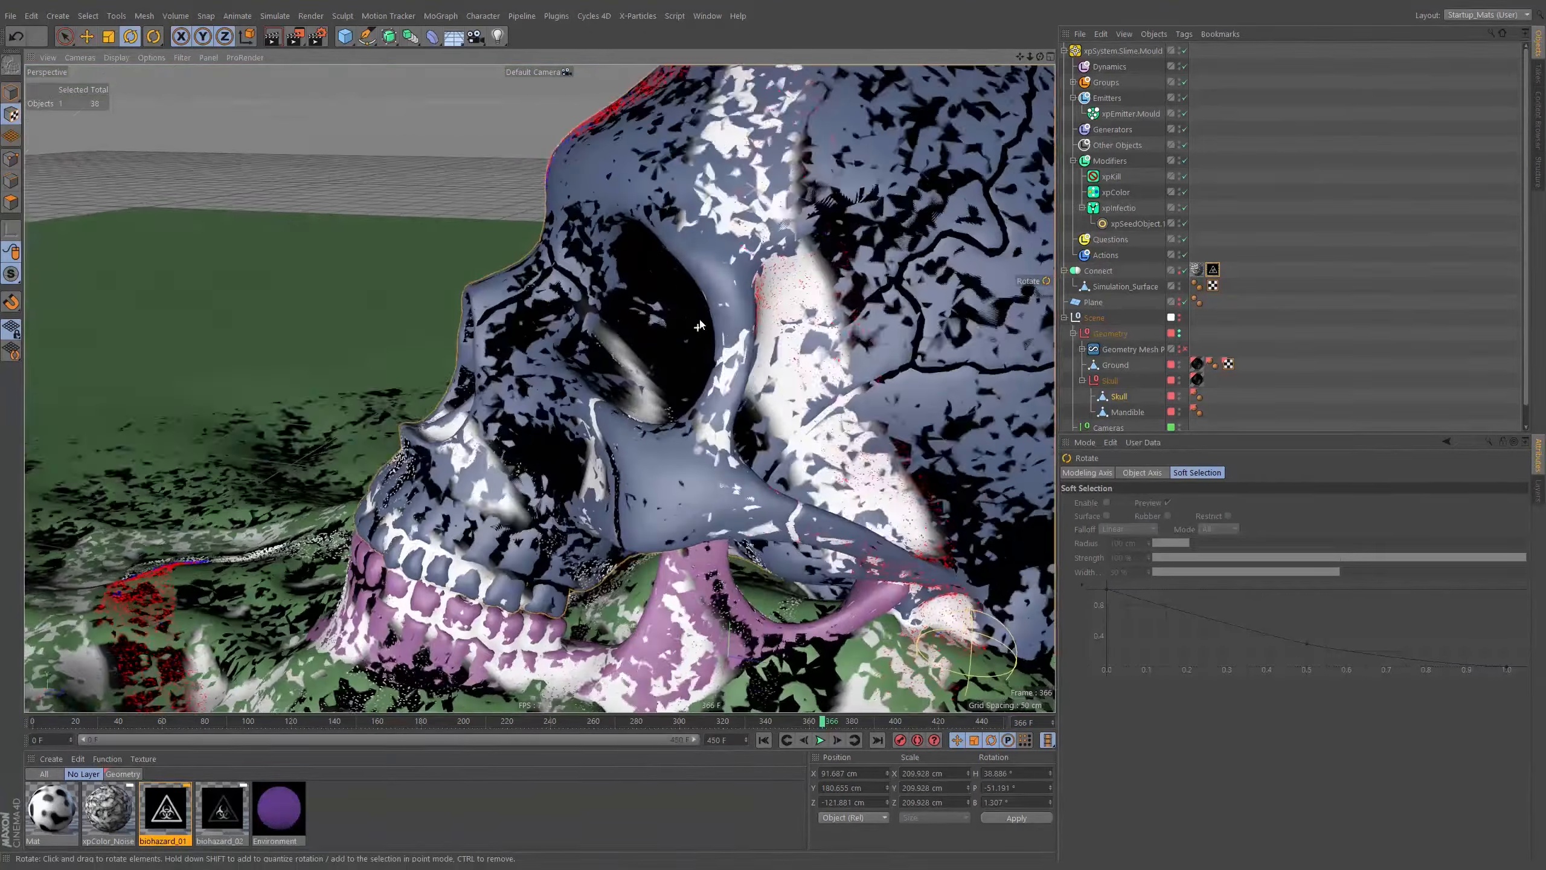
alt+drag(749, 335, 783, 363)
alt+right_drag(783, 364, 608, 402)
alt+drag(608, 426, 583, 529)
alt+drag(636, 374, 607, 334)
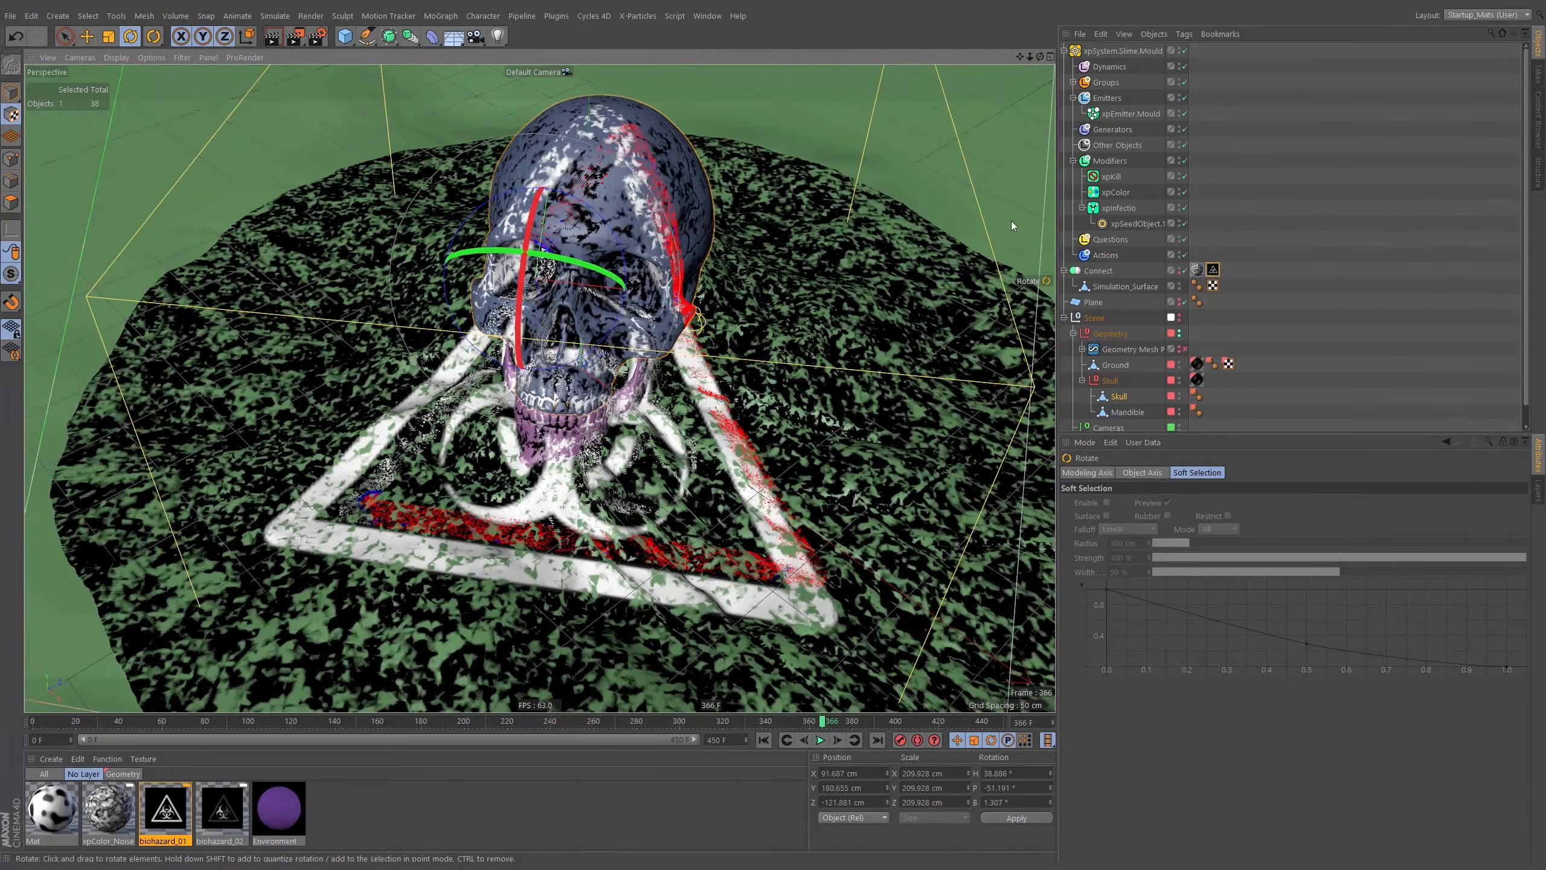
Hide the Connect object in the viewport and replay the simulation from the first frame with the repositioned logo
click(1230, 173)
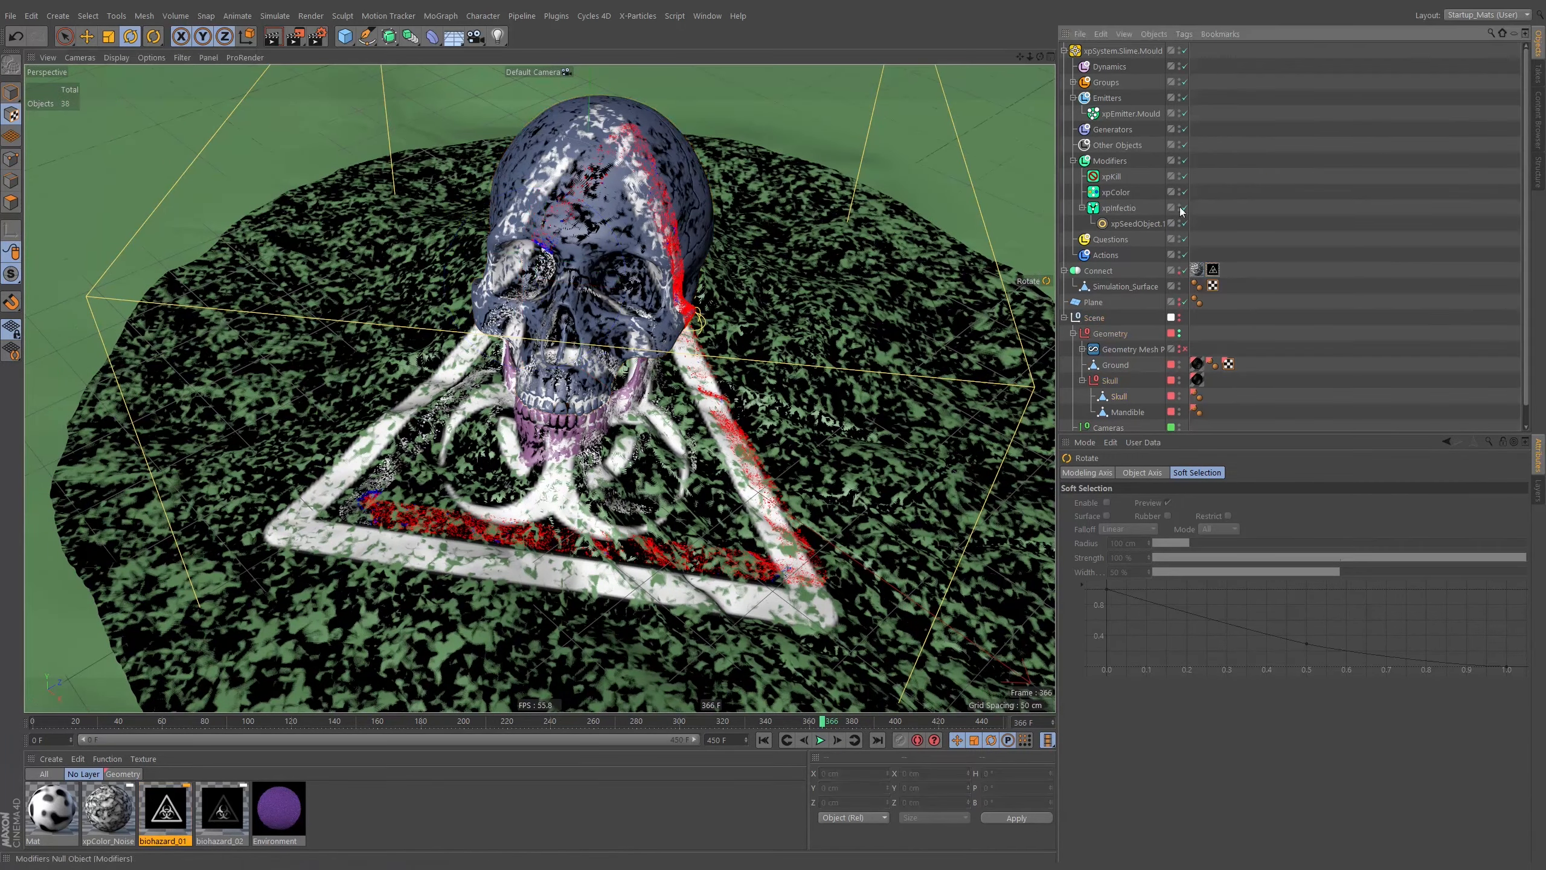
click(1180, 270)
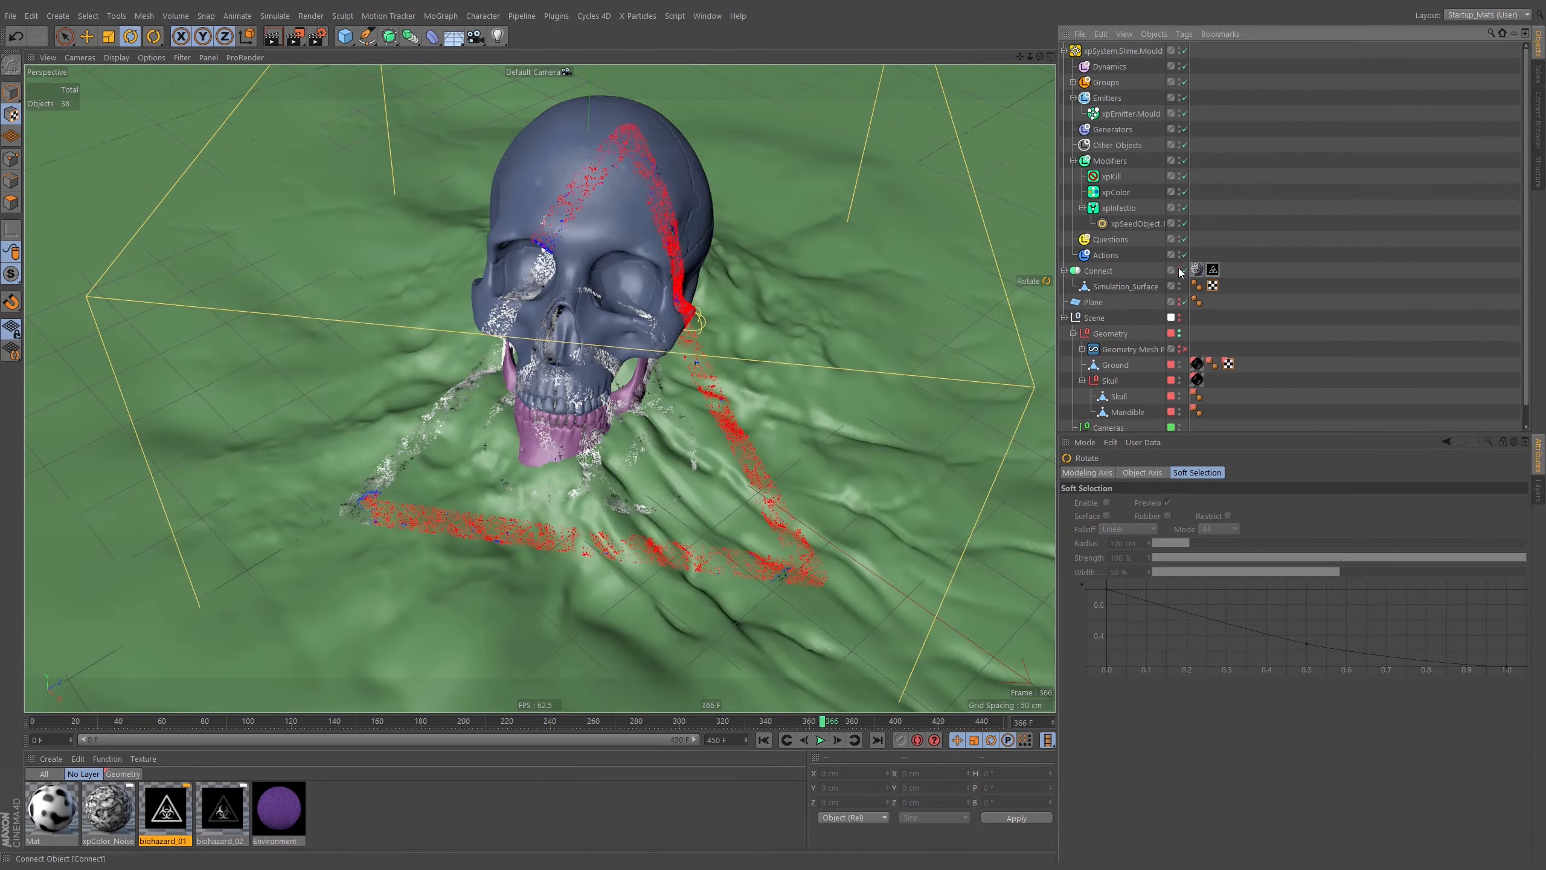
click(764, 739)
click(821, 739)
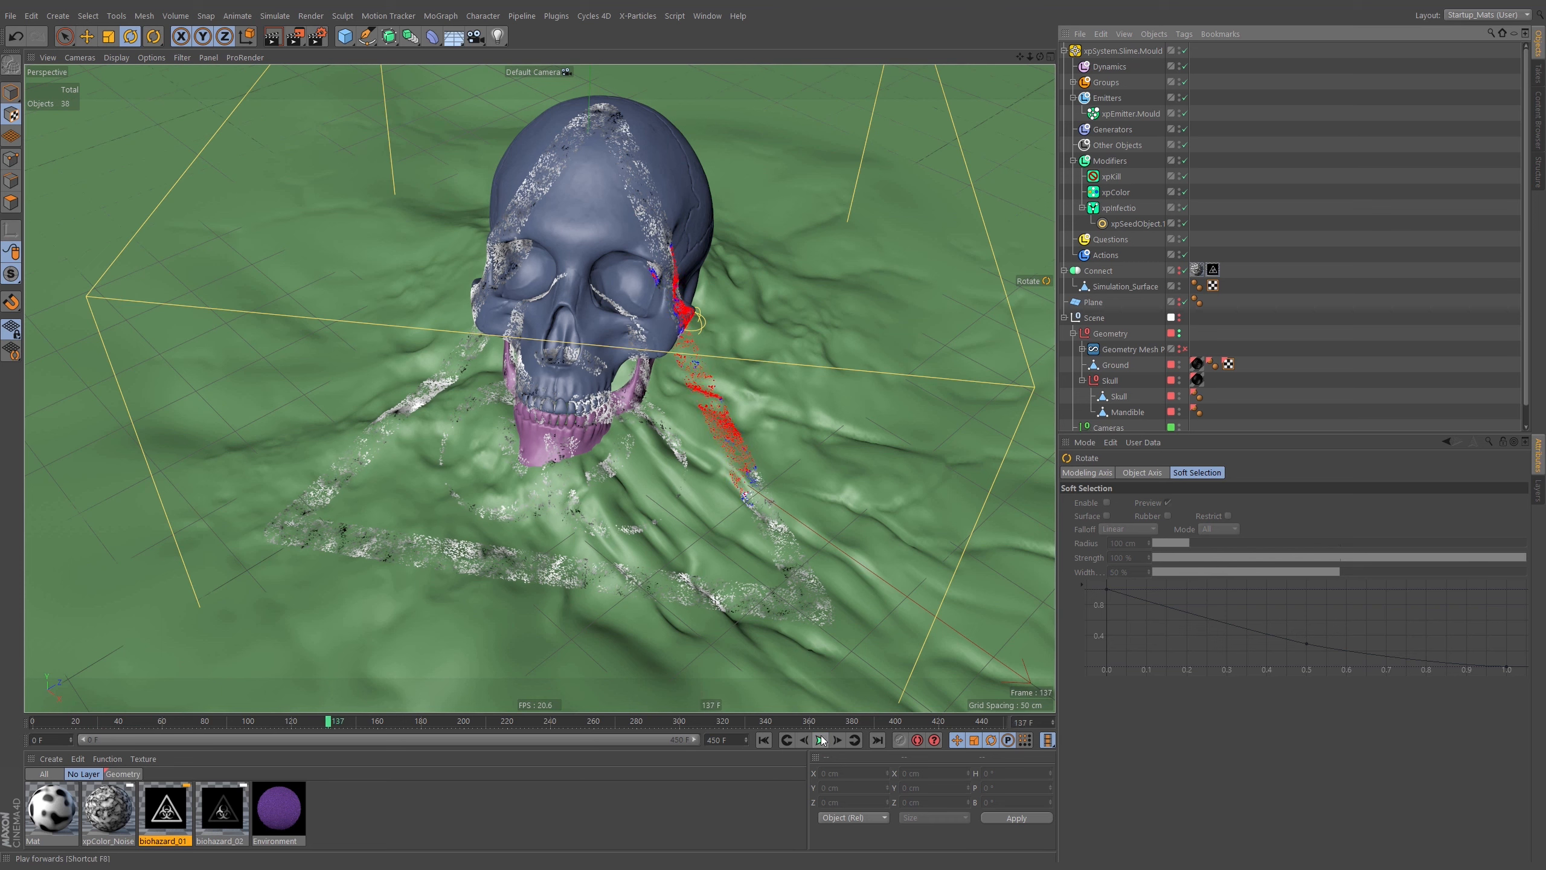
Set the shot count of xpEmitter.Mould to 200000 and replay the simulation from the first frame
click(1131, 114)
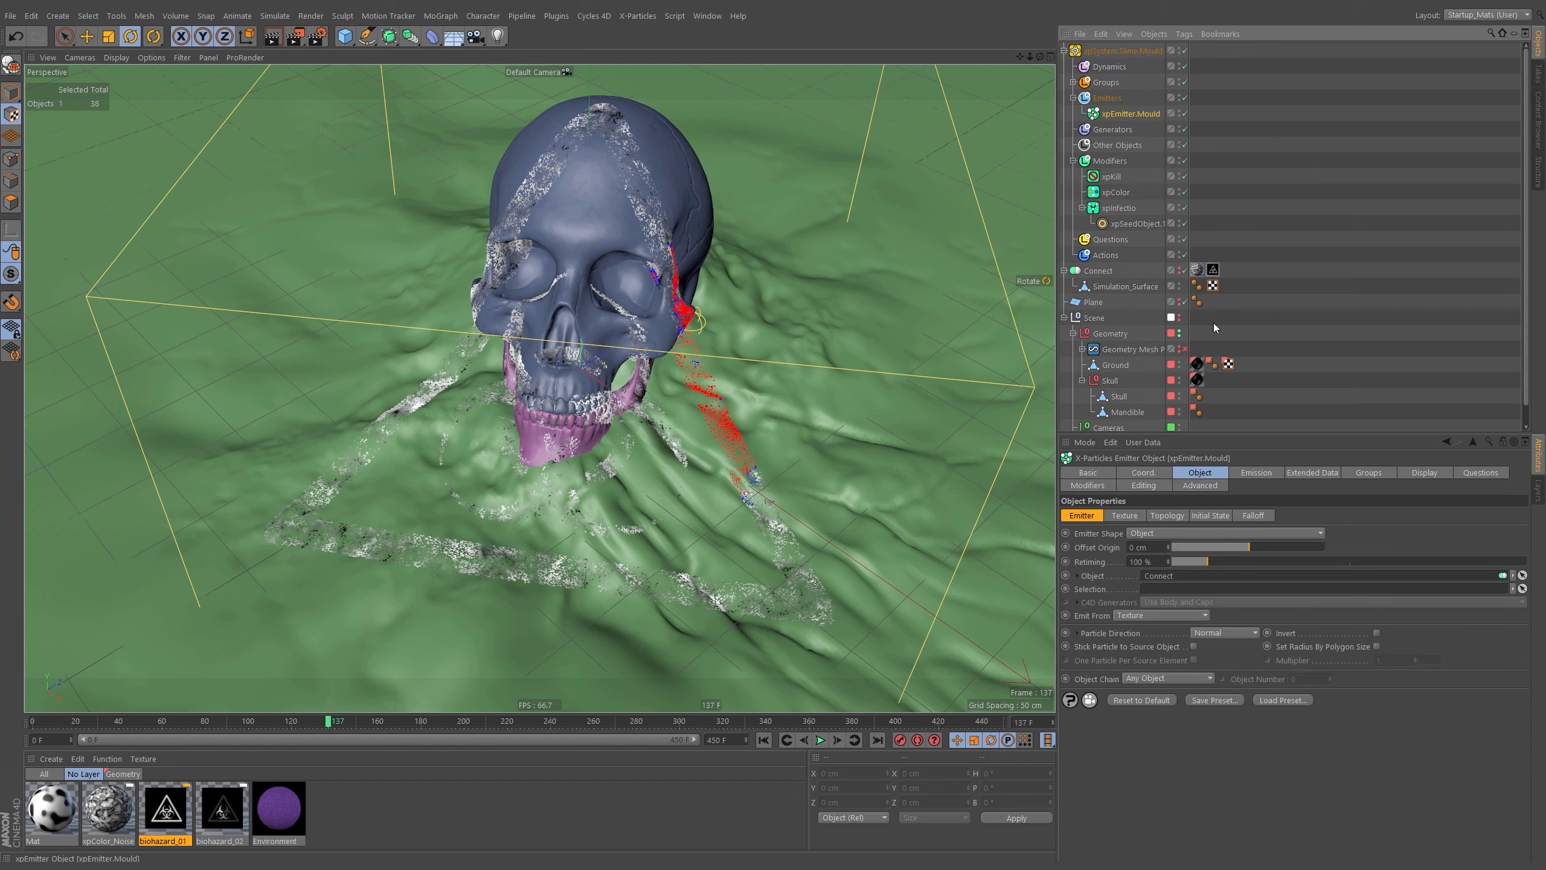
click(1248, 473)
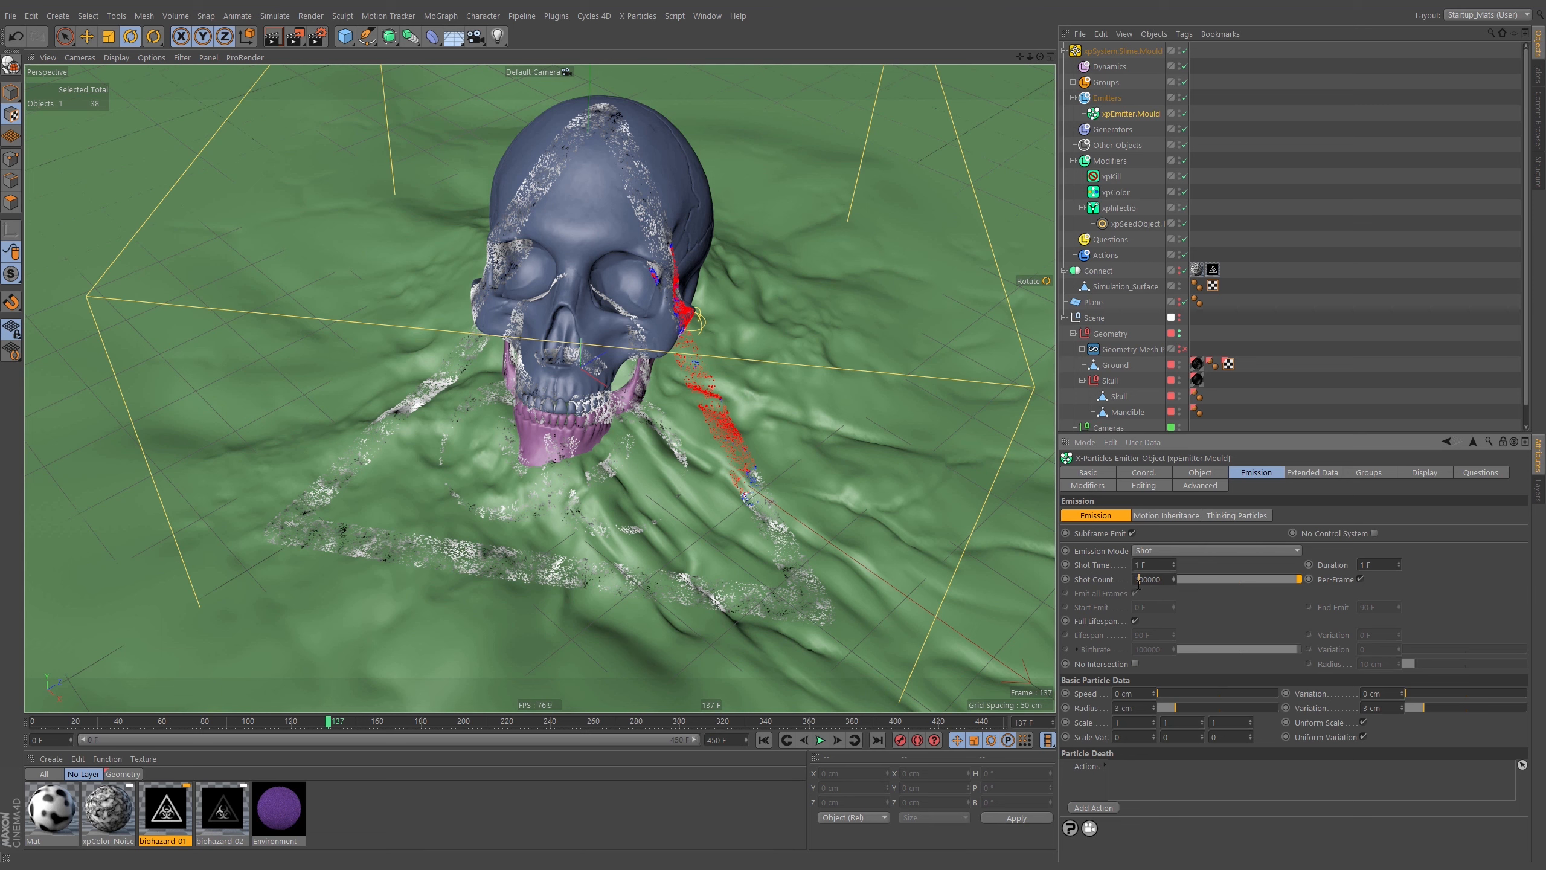
click(763, 740)
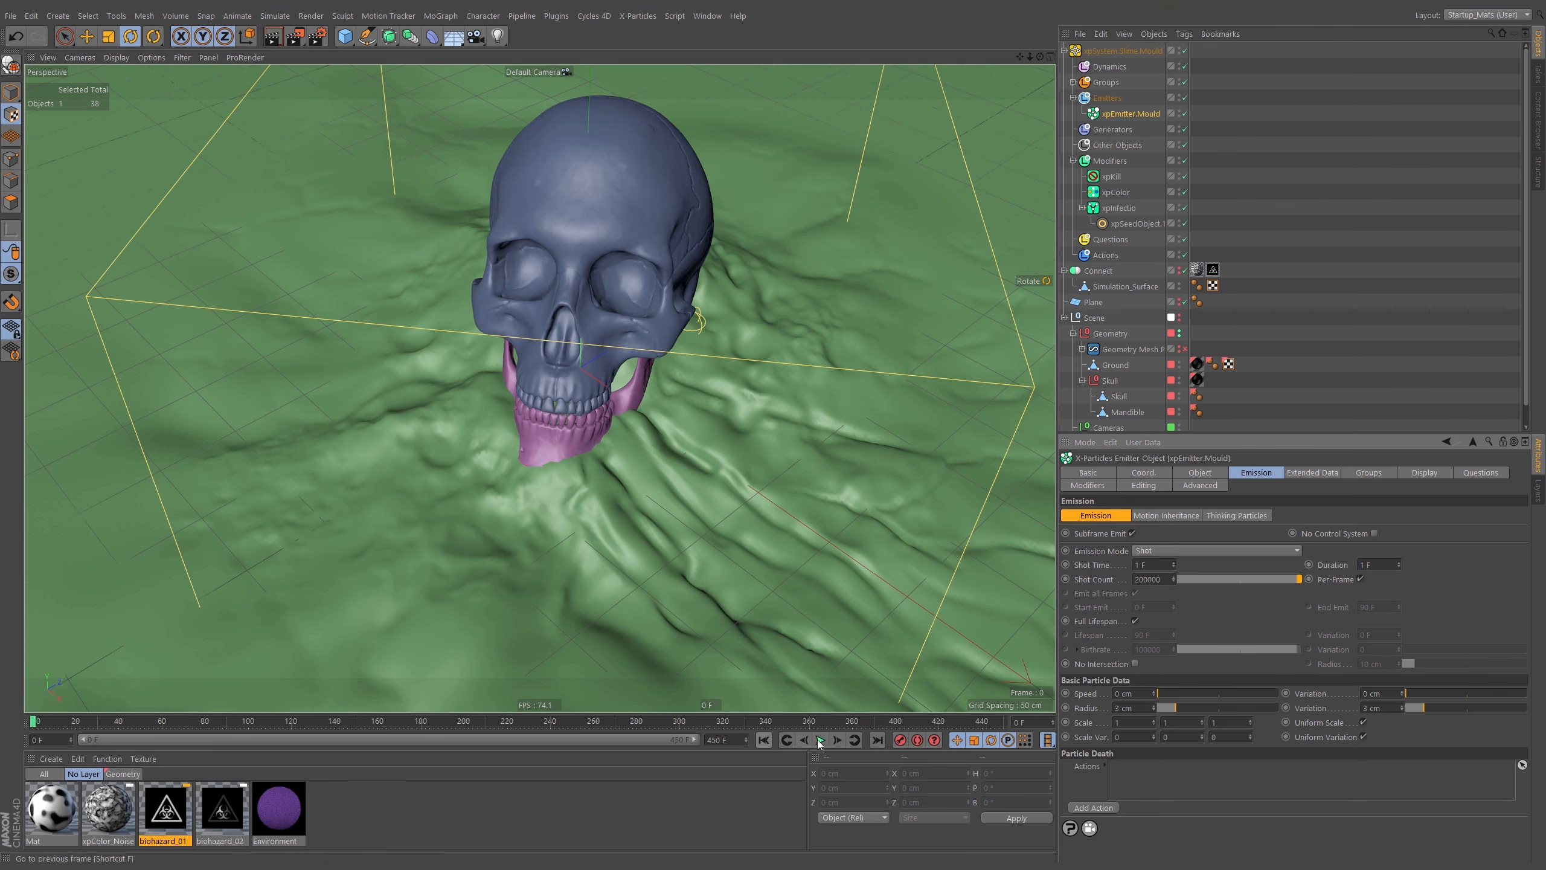
click(821, 739)
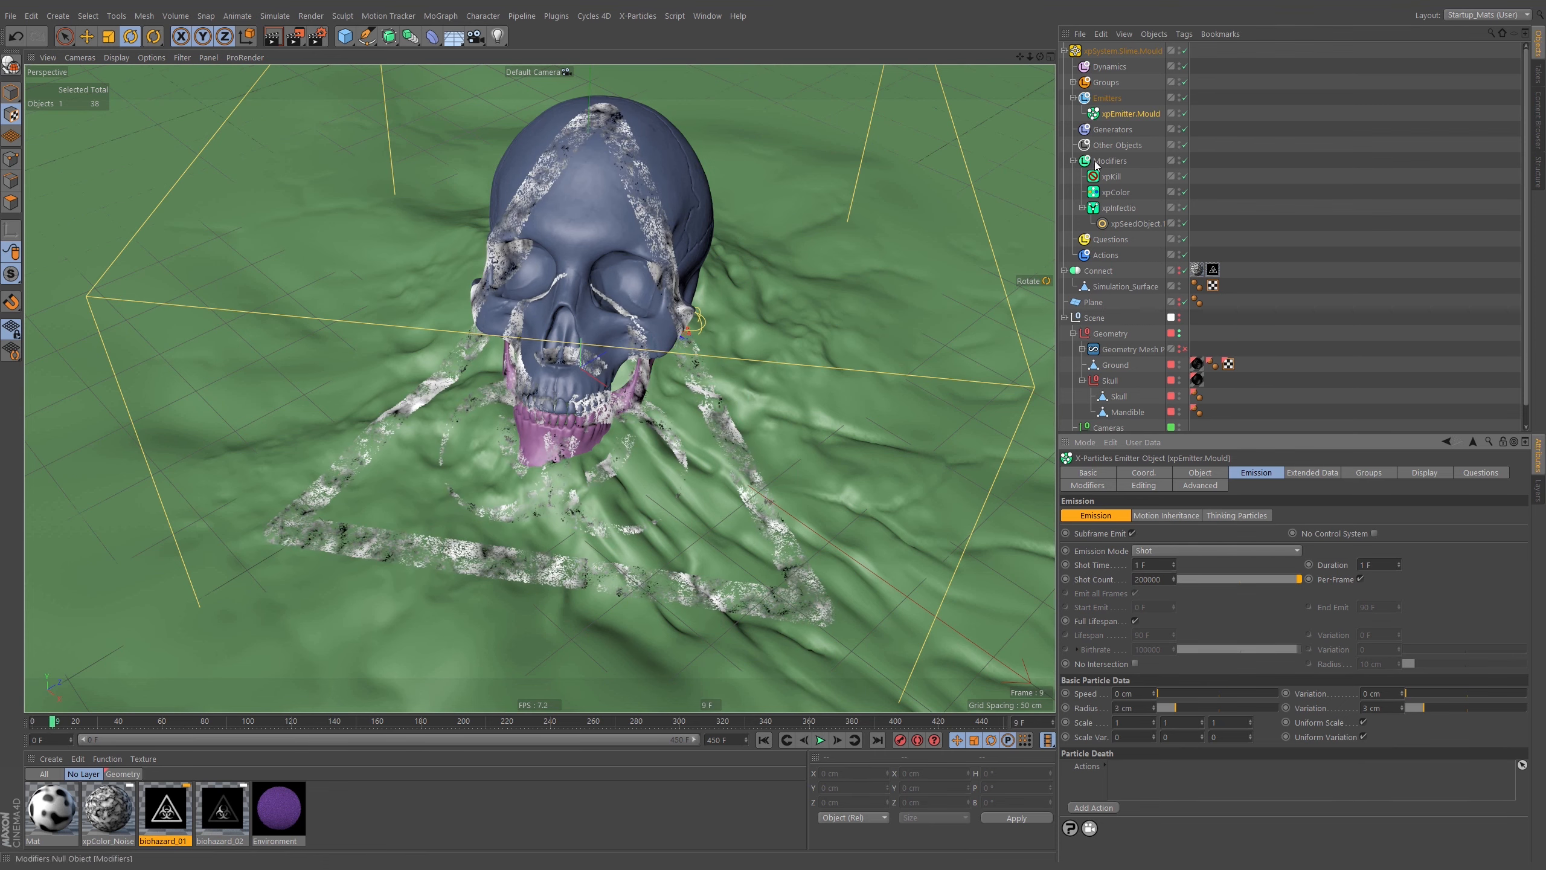
Select the seed object, replay the simulation from the start, and examine the particle logo on the skull from several angles
click(1125, 221)
alt+drag(648, 267, 621, 219)
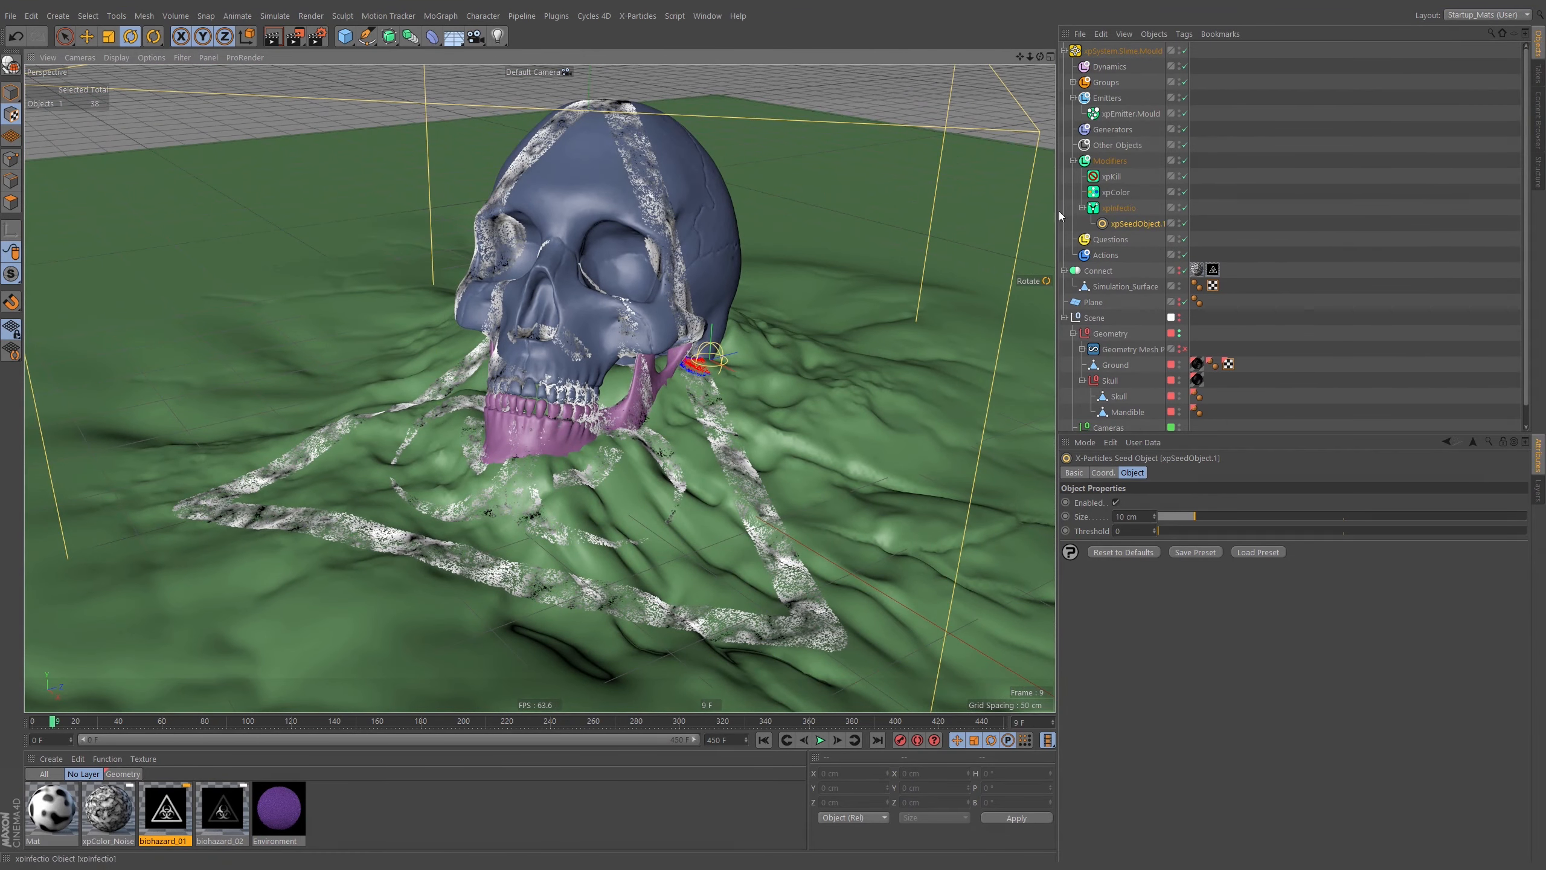
click(768, 741)
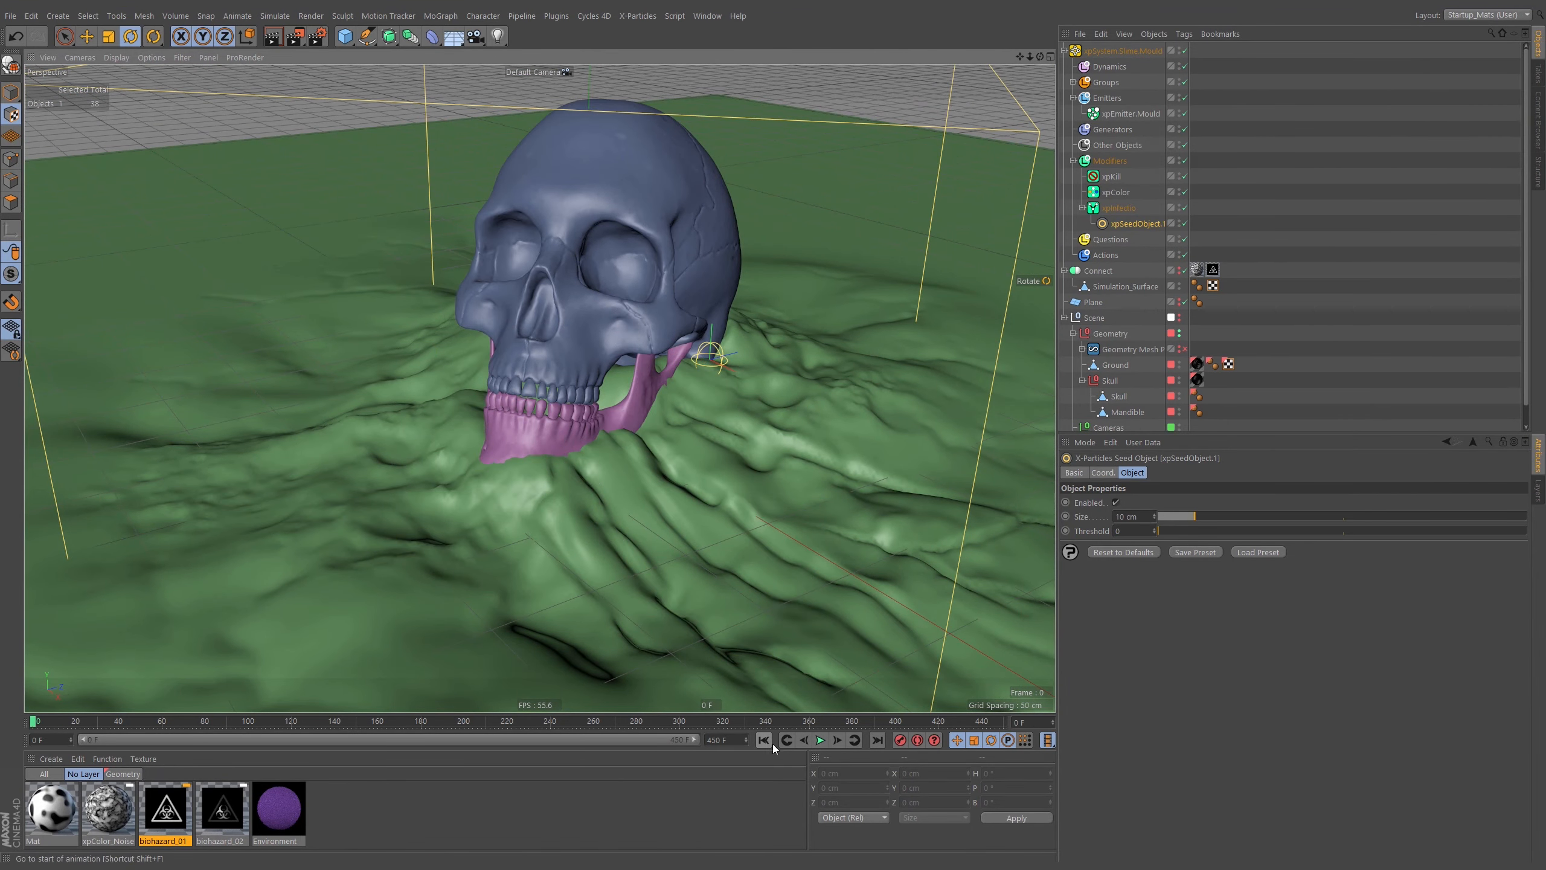
click(821, 740)
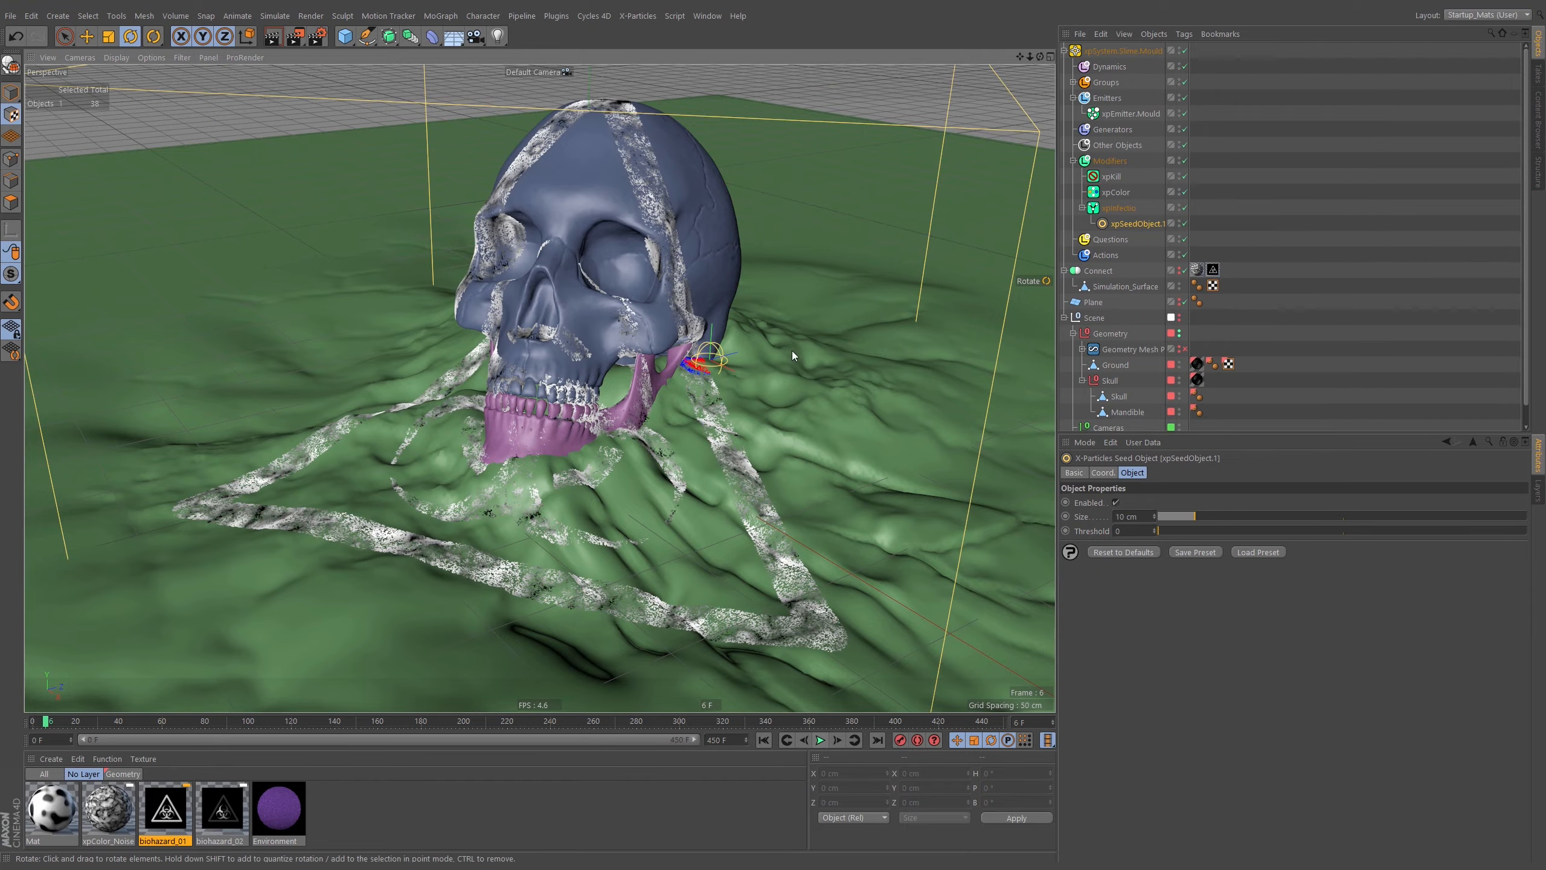
alt+drag(792, 355, 648, 359)
scroll(675, 263, up, 4)
alt+drag(674, 263, 636, 269)
scroll(575, 329, down, 6)
alt+drag(539, 388, 536, 306)
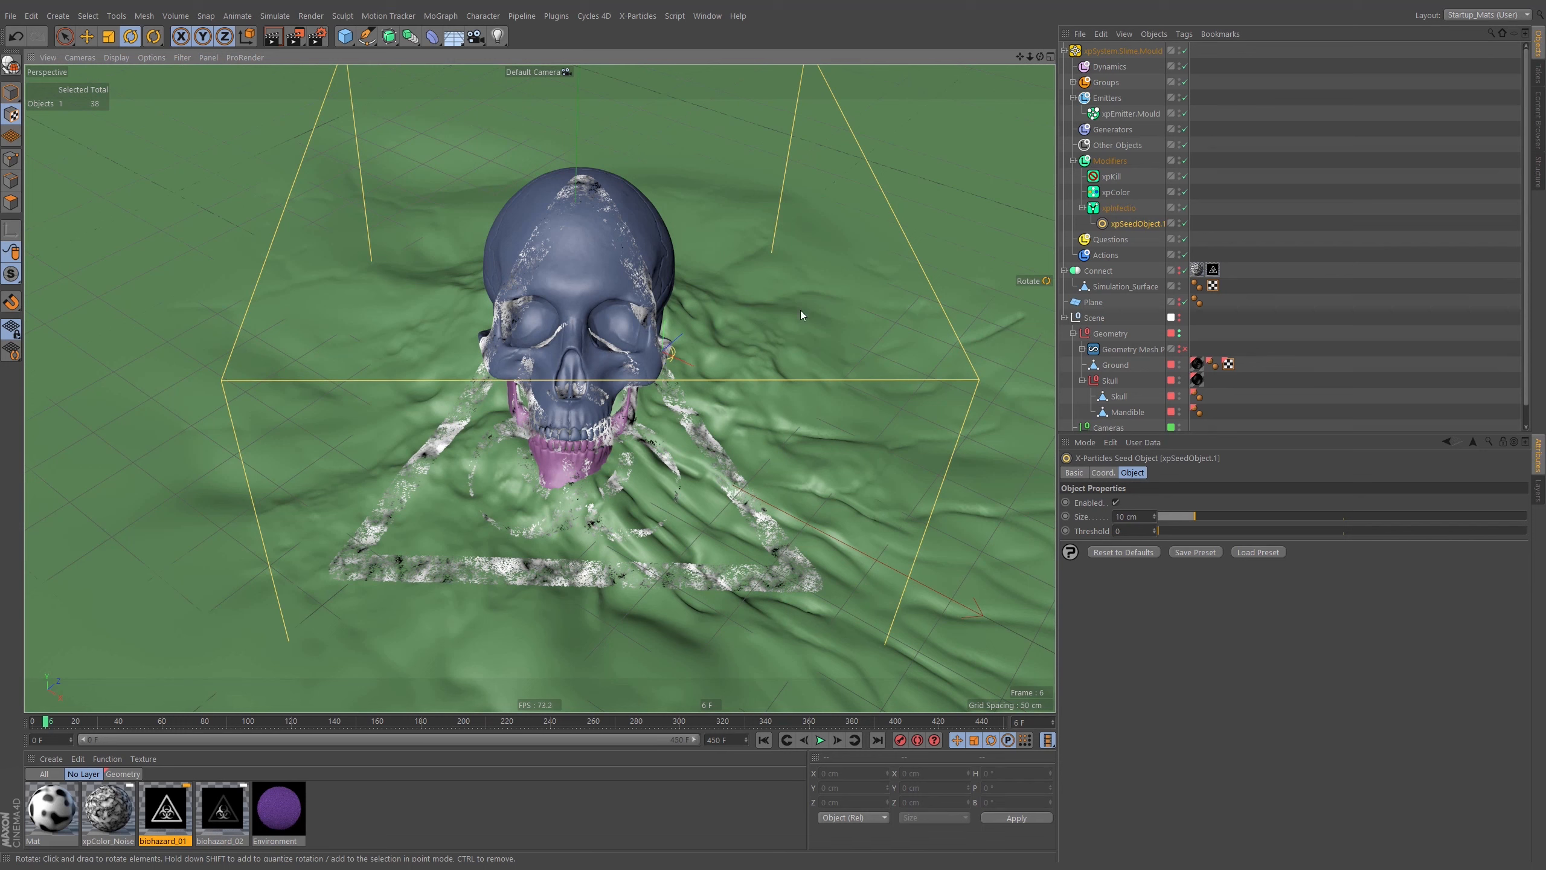
Reposition the Connect object's logo projection to about X 75.3, Y 186.2, Z -106.7 cm, with heading 36.5°, pitch -54.5° and bank -0.5°
click(1209, 268)
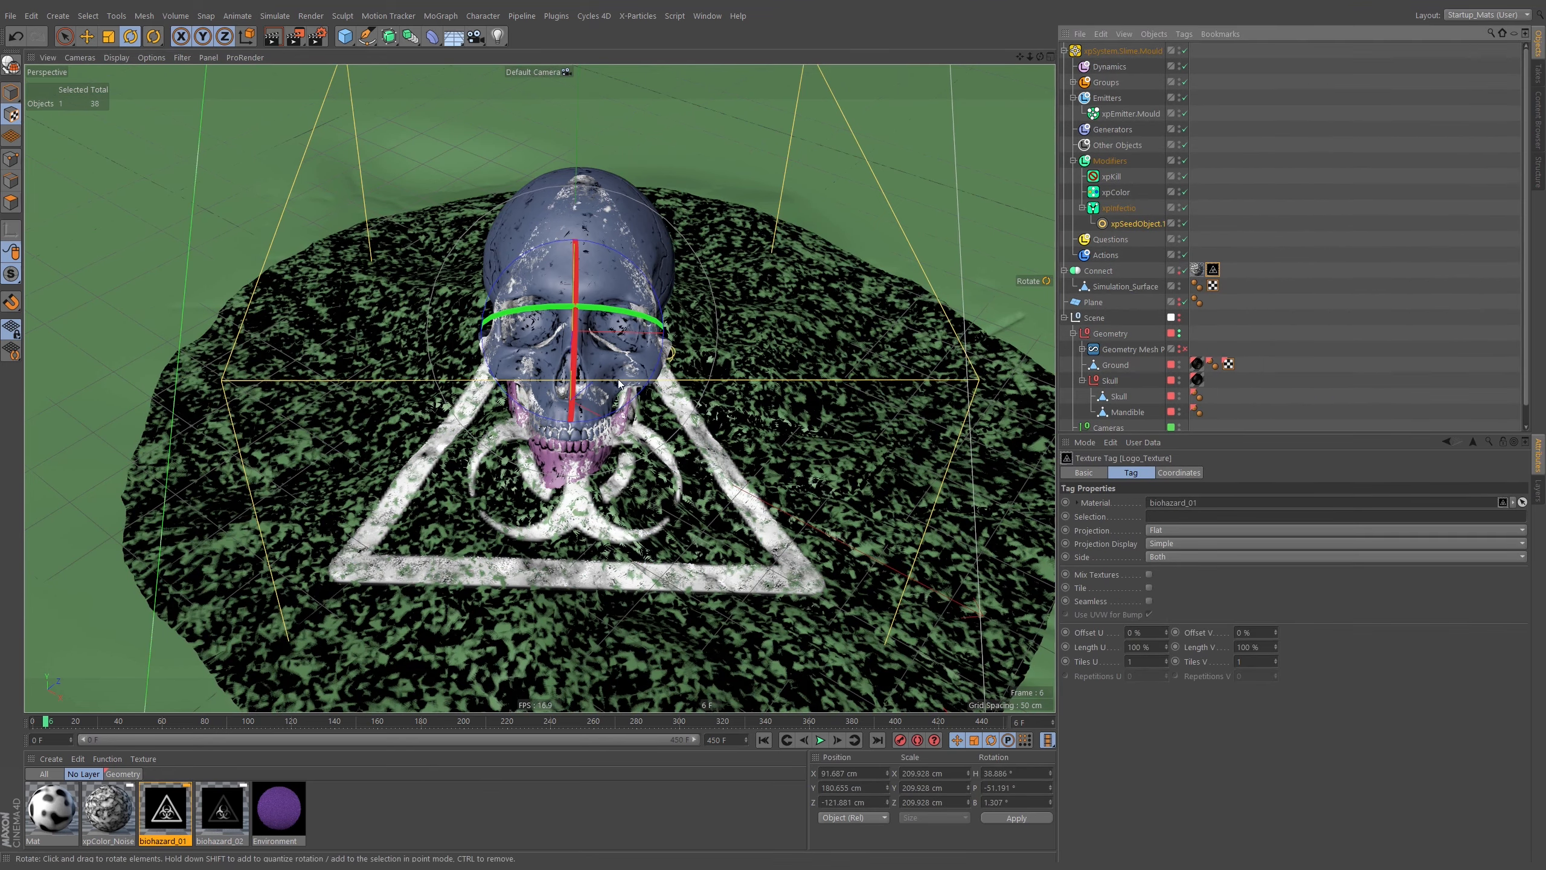
alt+drag(619, 382, 581, 487)
key(e)
key(r)
key(e)
click(765, 739)
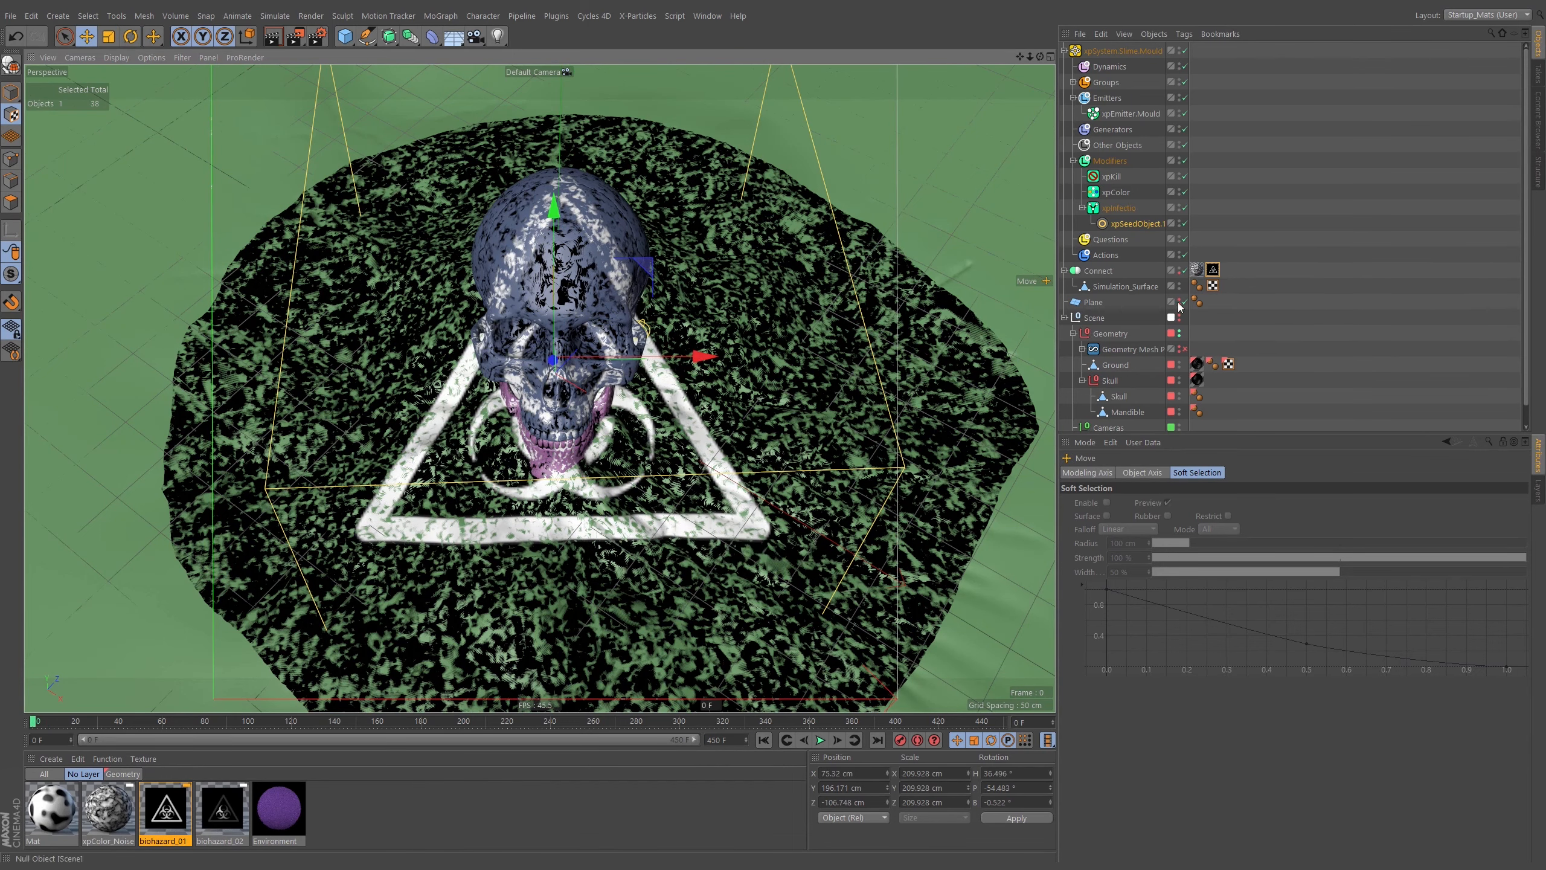
Hide the scene geometry in the viewport and set the biohazard_01 material's color mix strength to 50%
click(1179, 331)
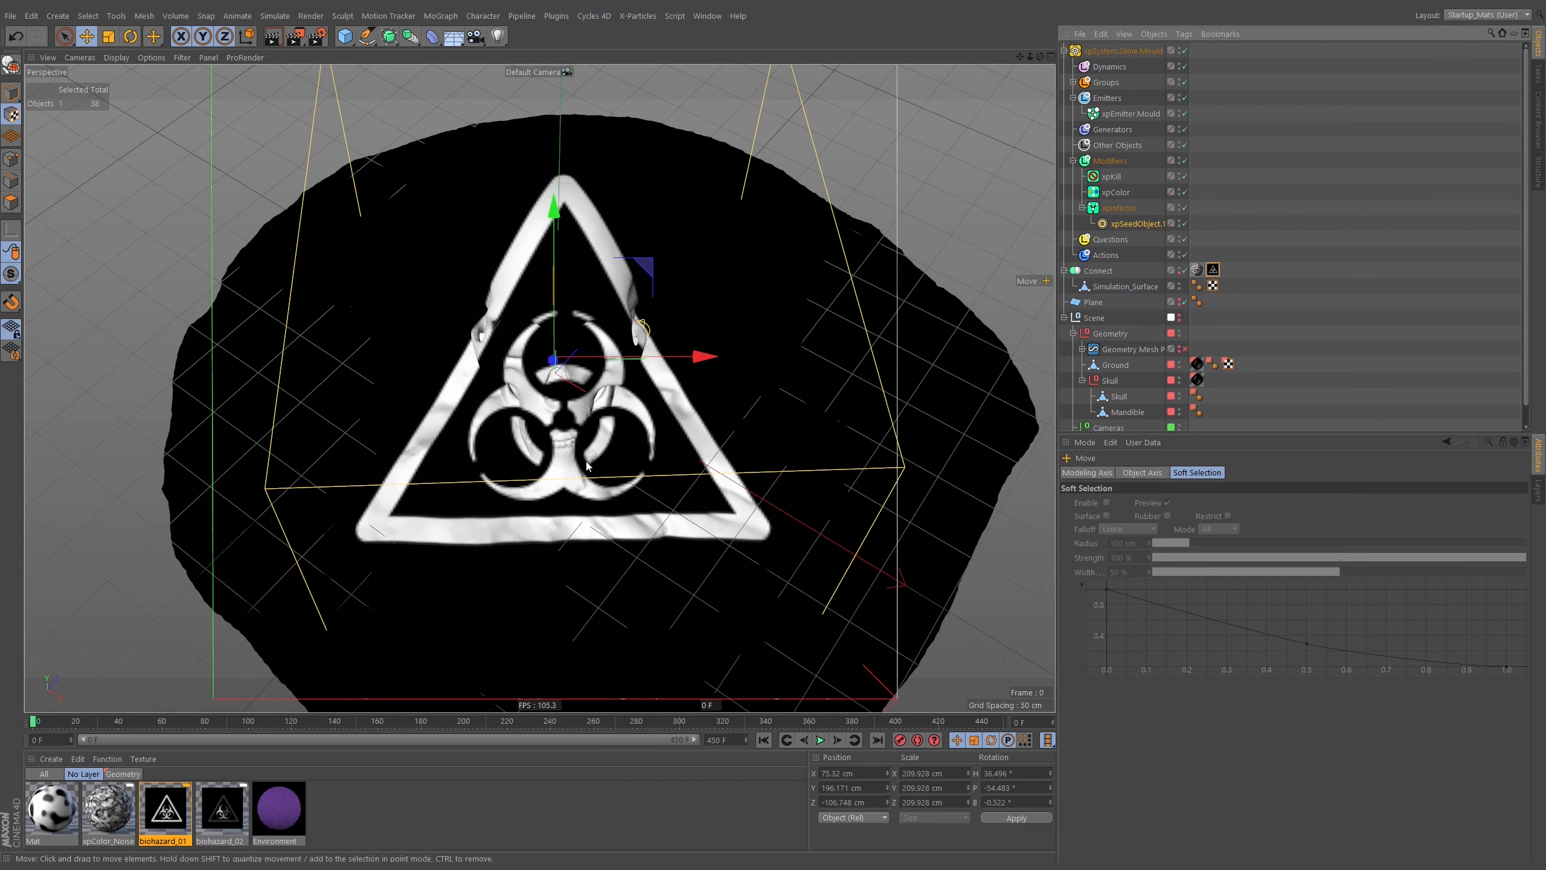
drag(593, 412, 577, 472)
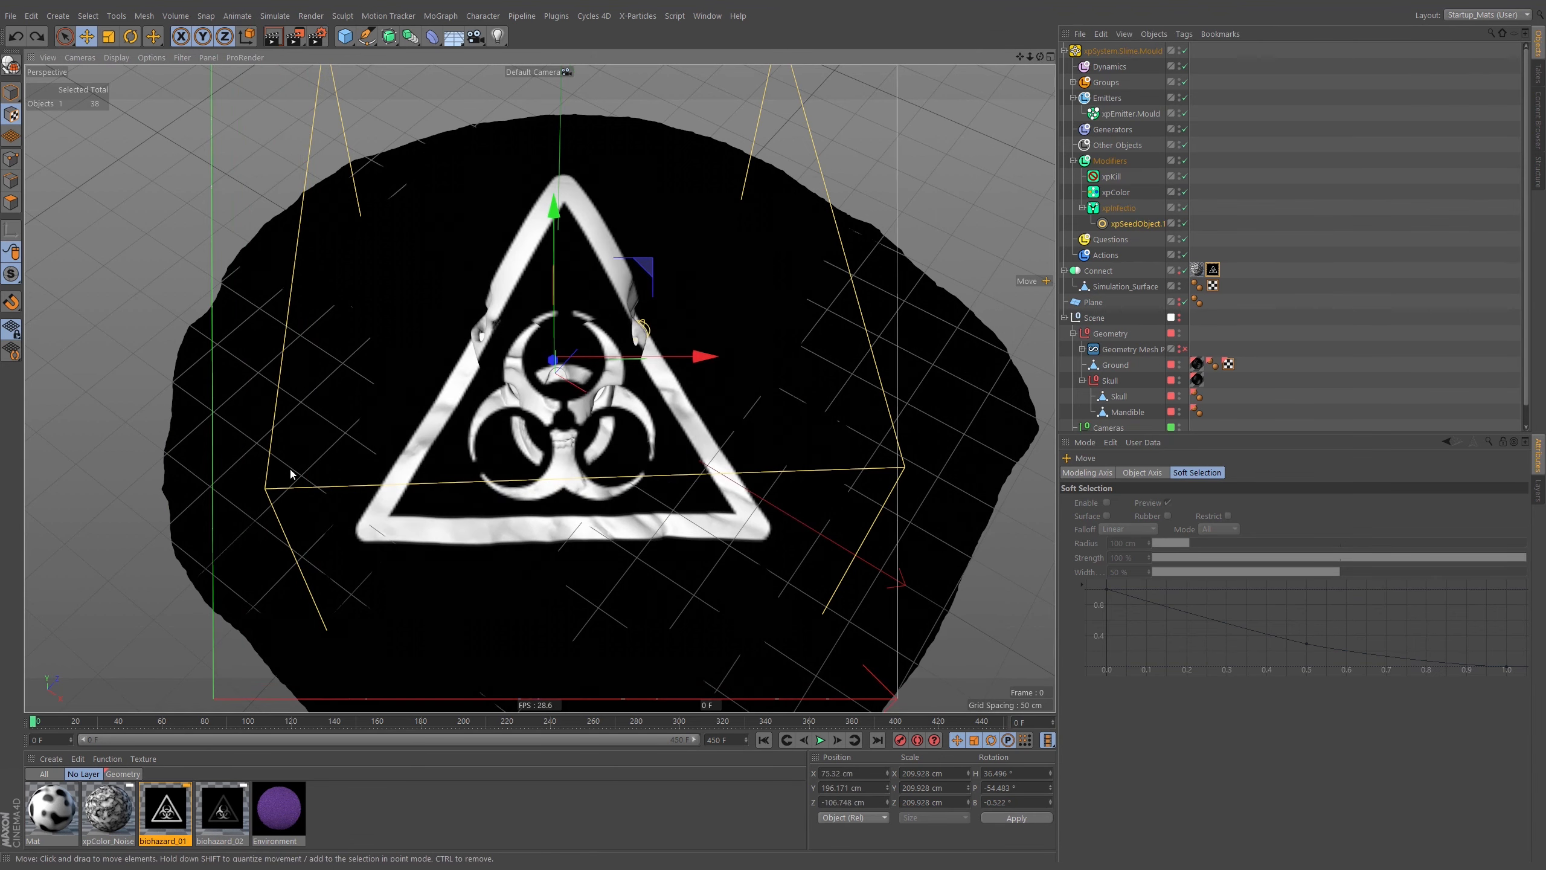
double_click(180, 818)
drag(366, 70, 1161, 134)
drag(1236, 359, 1275, 360)
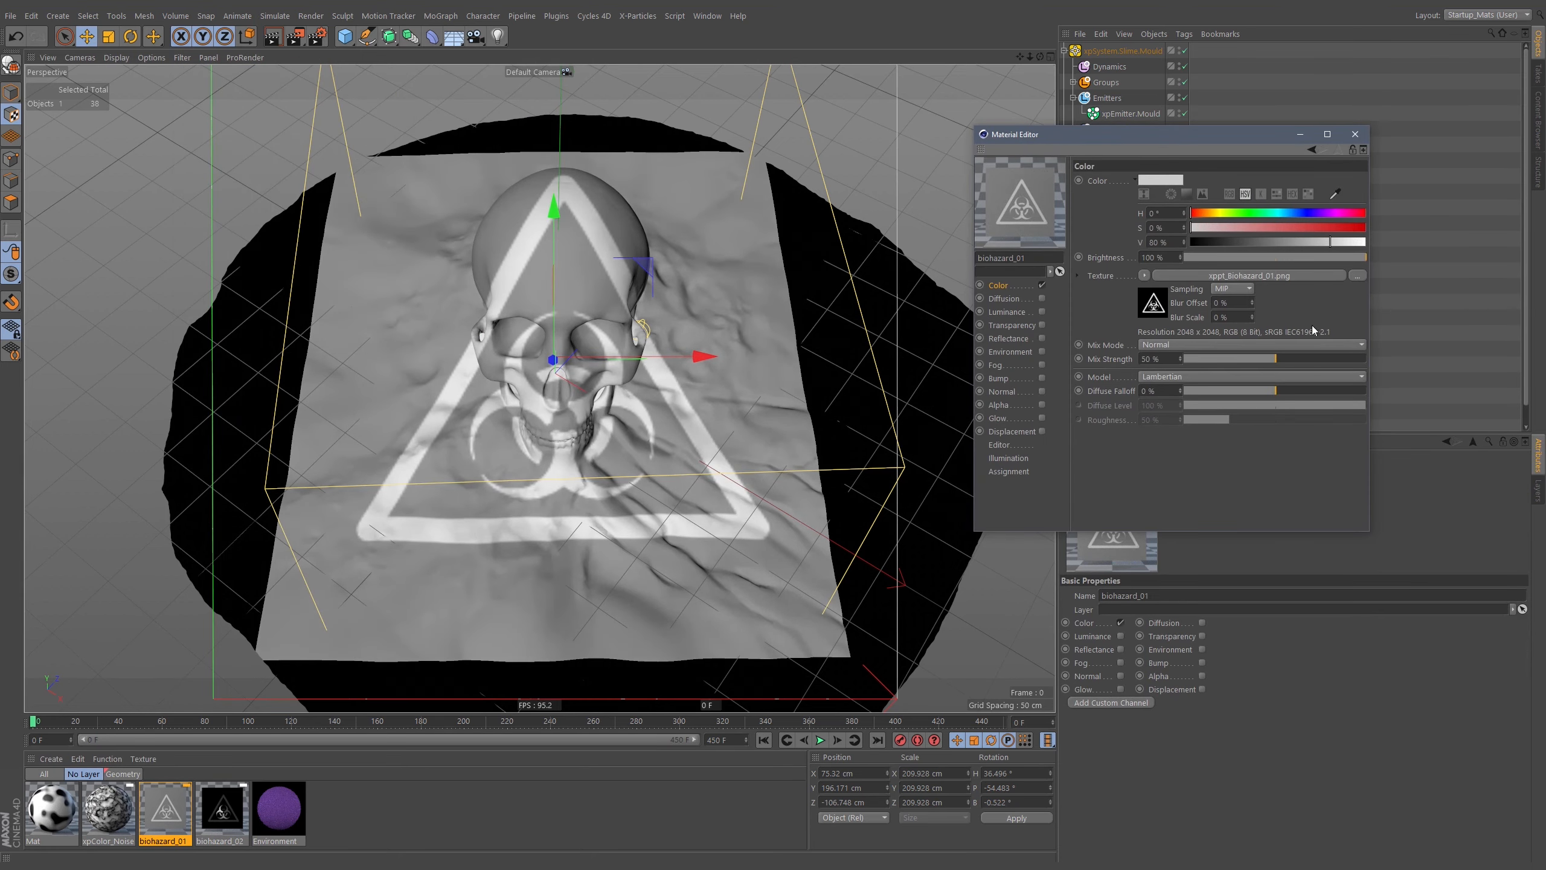
click(1356, 135)
Scale the logo projection to about 212 cm and shift it to about X 71, Y 196, Z -110 cm, with pitch about -52.6°
drag(650, 484, 639, 456)
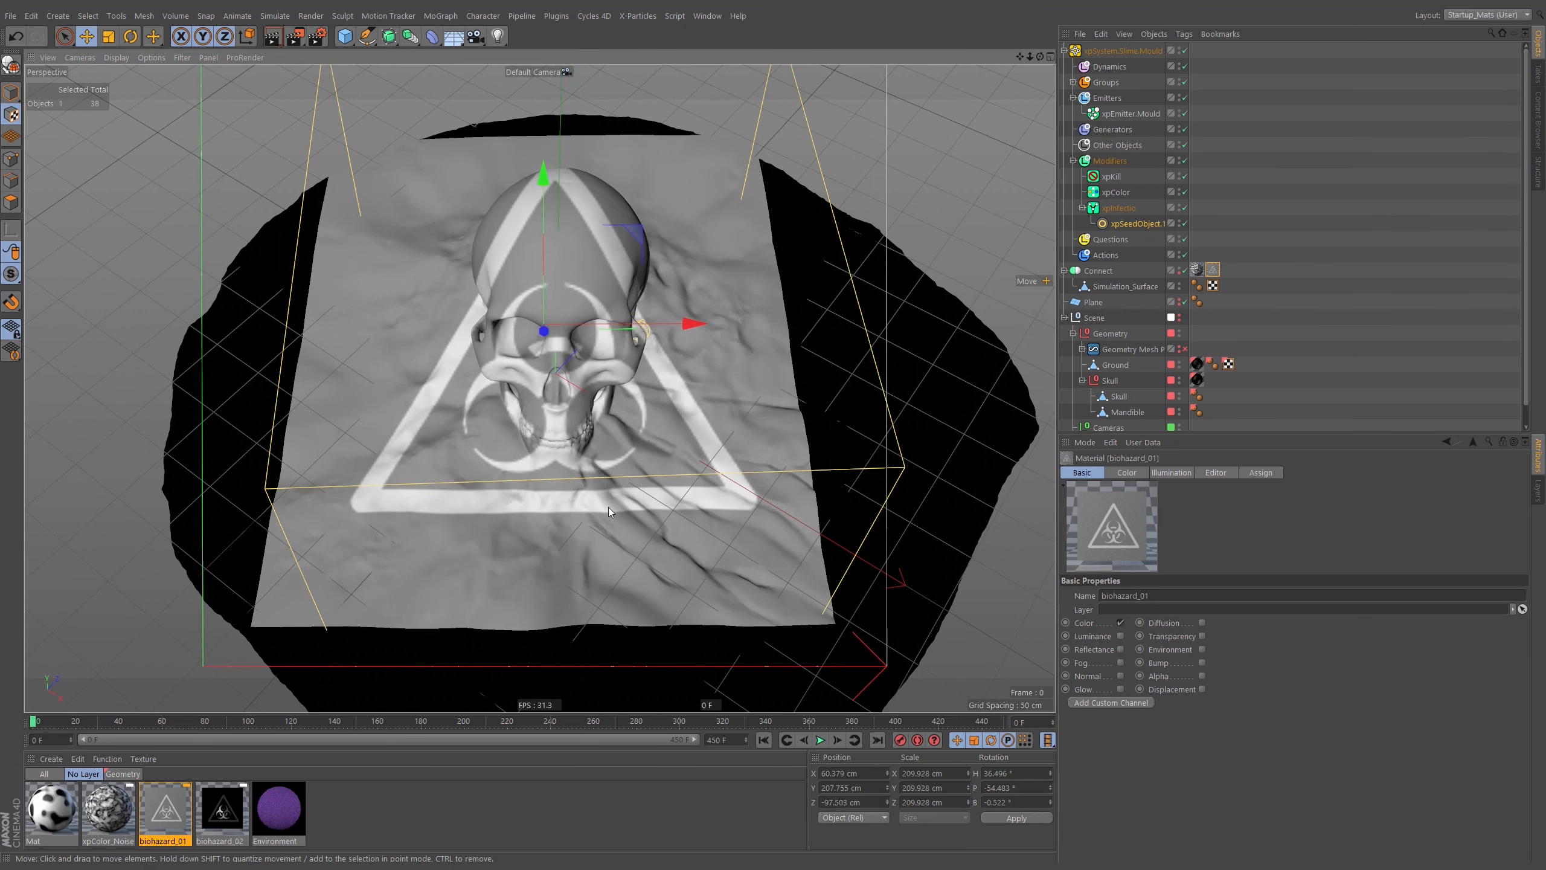
key(t)
mouse_move(595, 528)
mouse_down()
mouse_move(623, 517)
mouse_move(598, 522)
mouse_up()
key(e)
drag(617, 436, 618, 457)
key(r)
drag(580, 331, 577, 334)
key(e)
drag(668, 319, 664, 320)
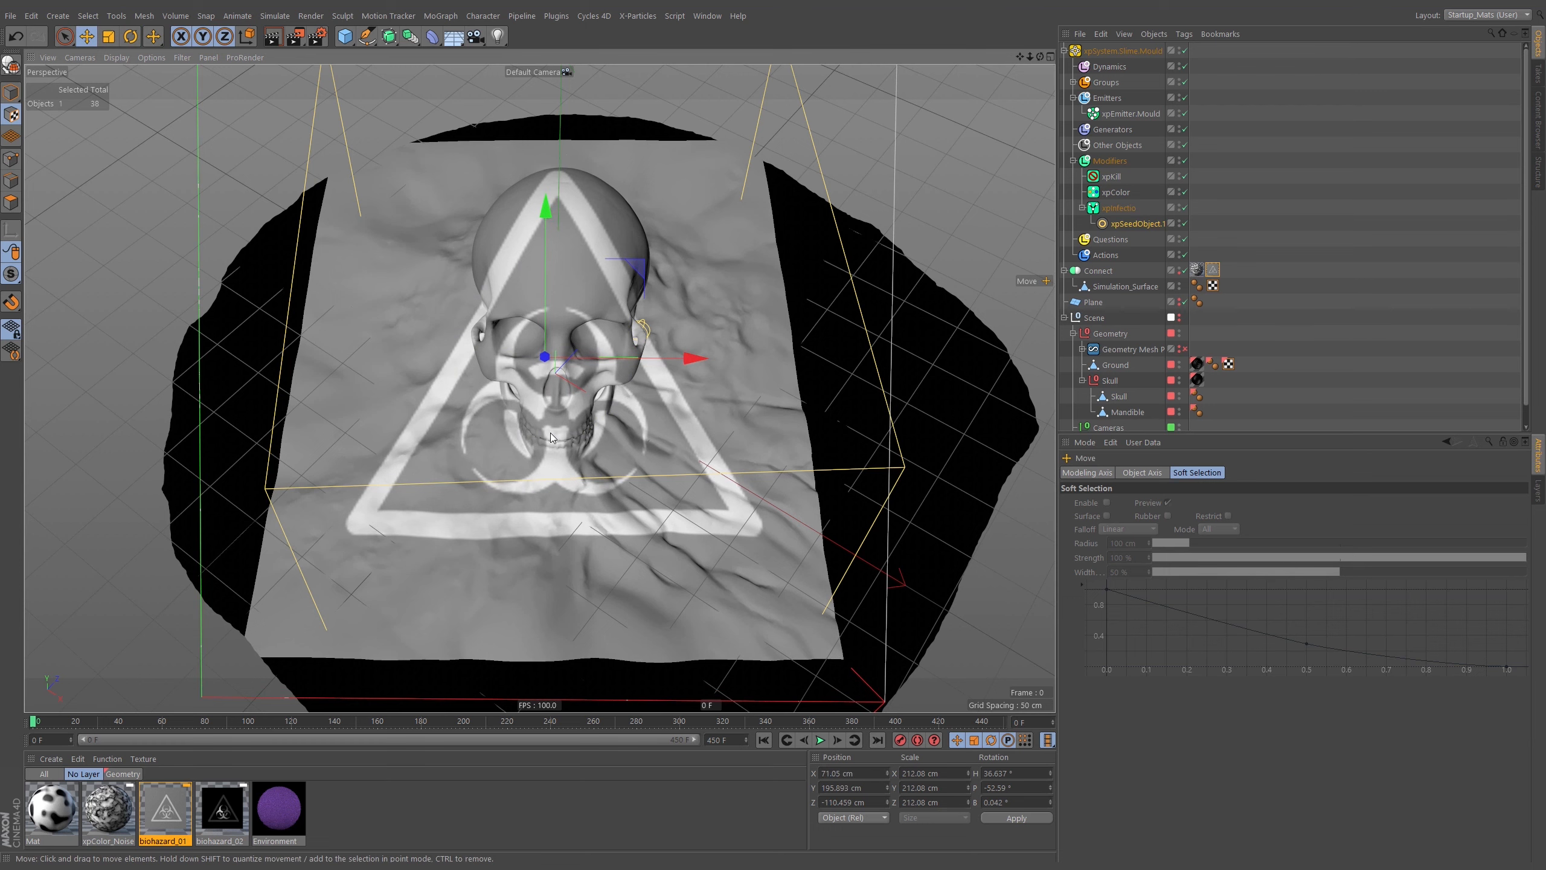
Fine-tune the logo projection to about X 71.5, Y 196.6, Z -109 cm, with pitch about -53.9° and bank about 0.9°
mouse_move(551, 433)
mouse_down()
mouse_move(561, 421)
mouse_move(546, 431)
mouse_up()
key(r)
key(e)
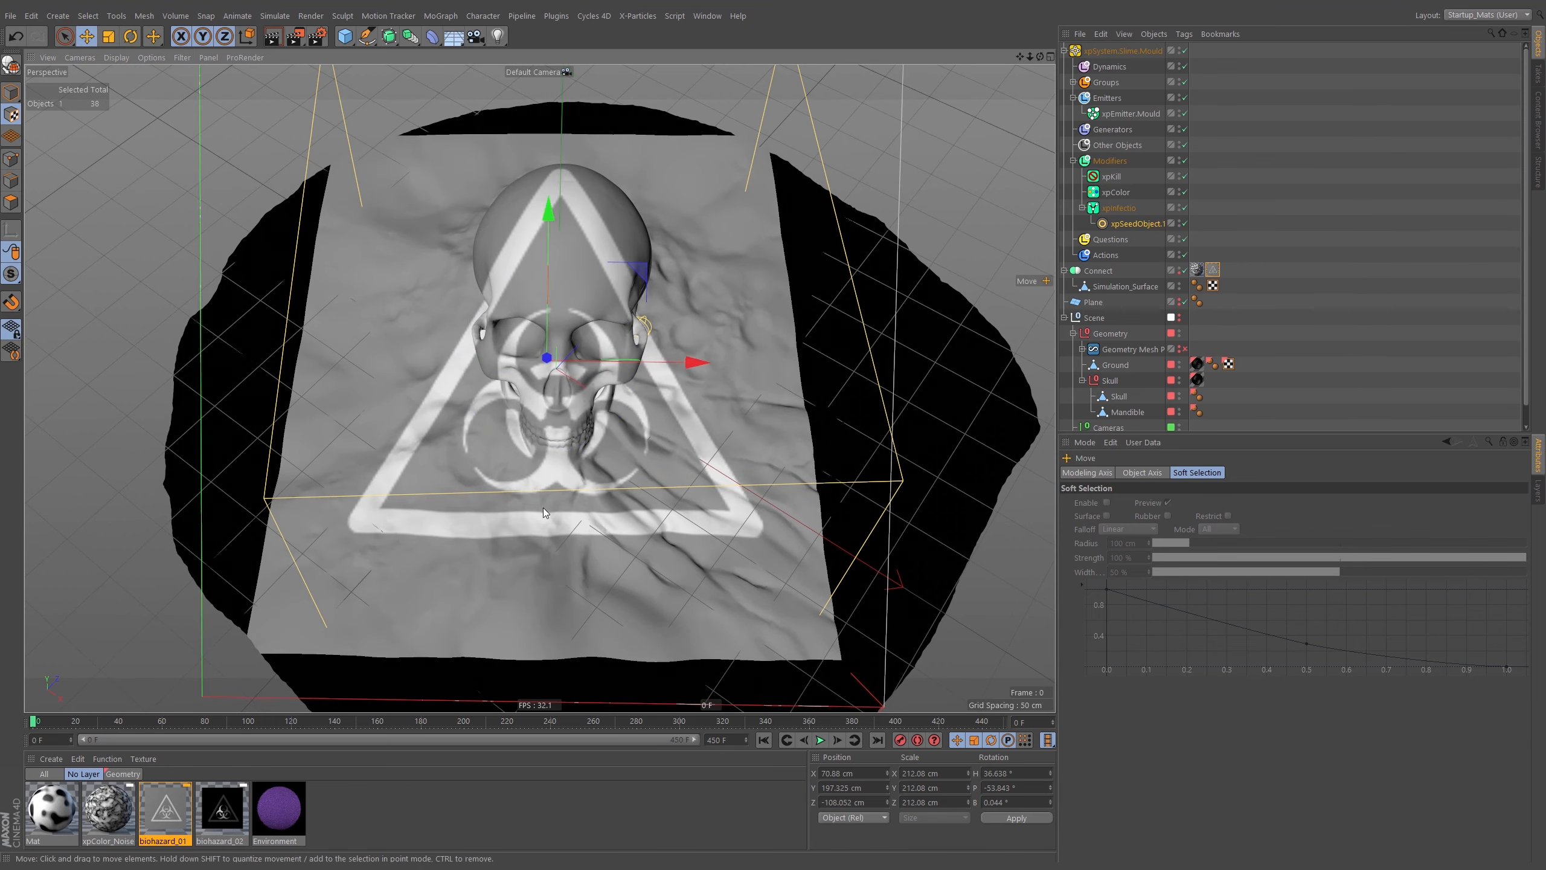
drag(544, 507, 544, 509)
key(r)
drag(686, 467, 596, 443)
key(e)
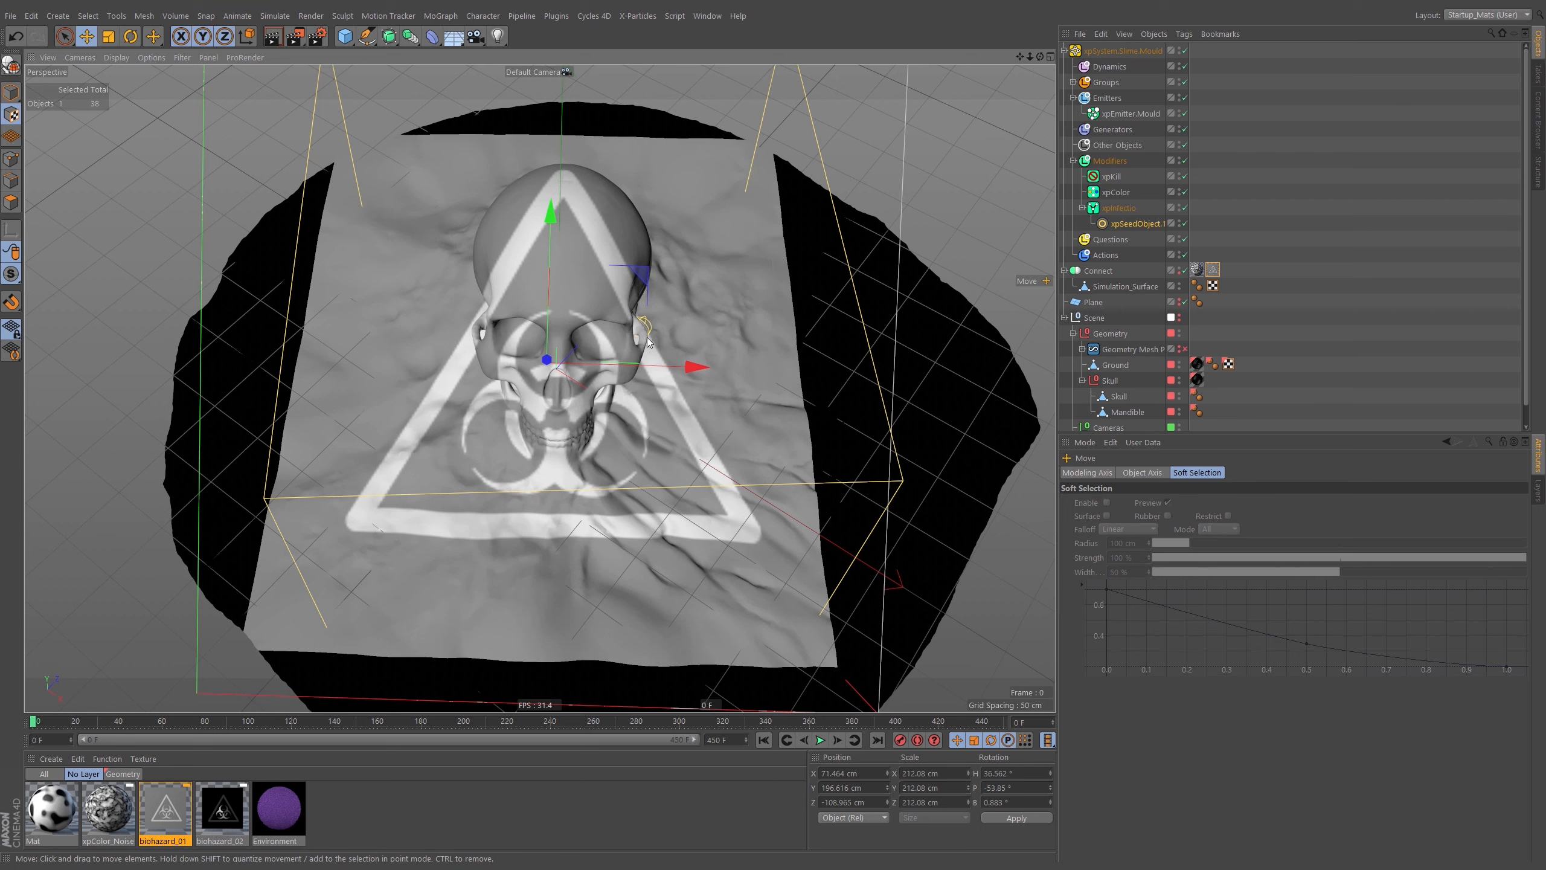
Set the biohazard_01 material's color mix strength to 100% and deselect everything
click(1215, 268)
double_click(177, 812)
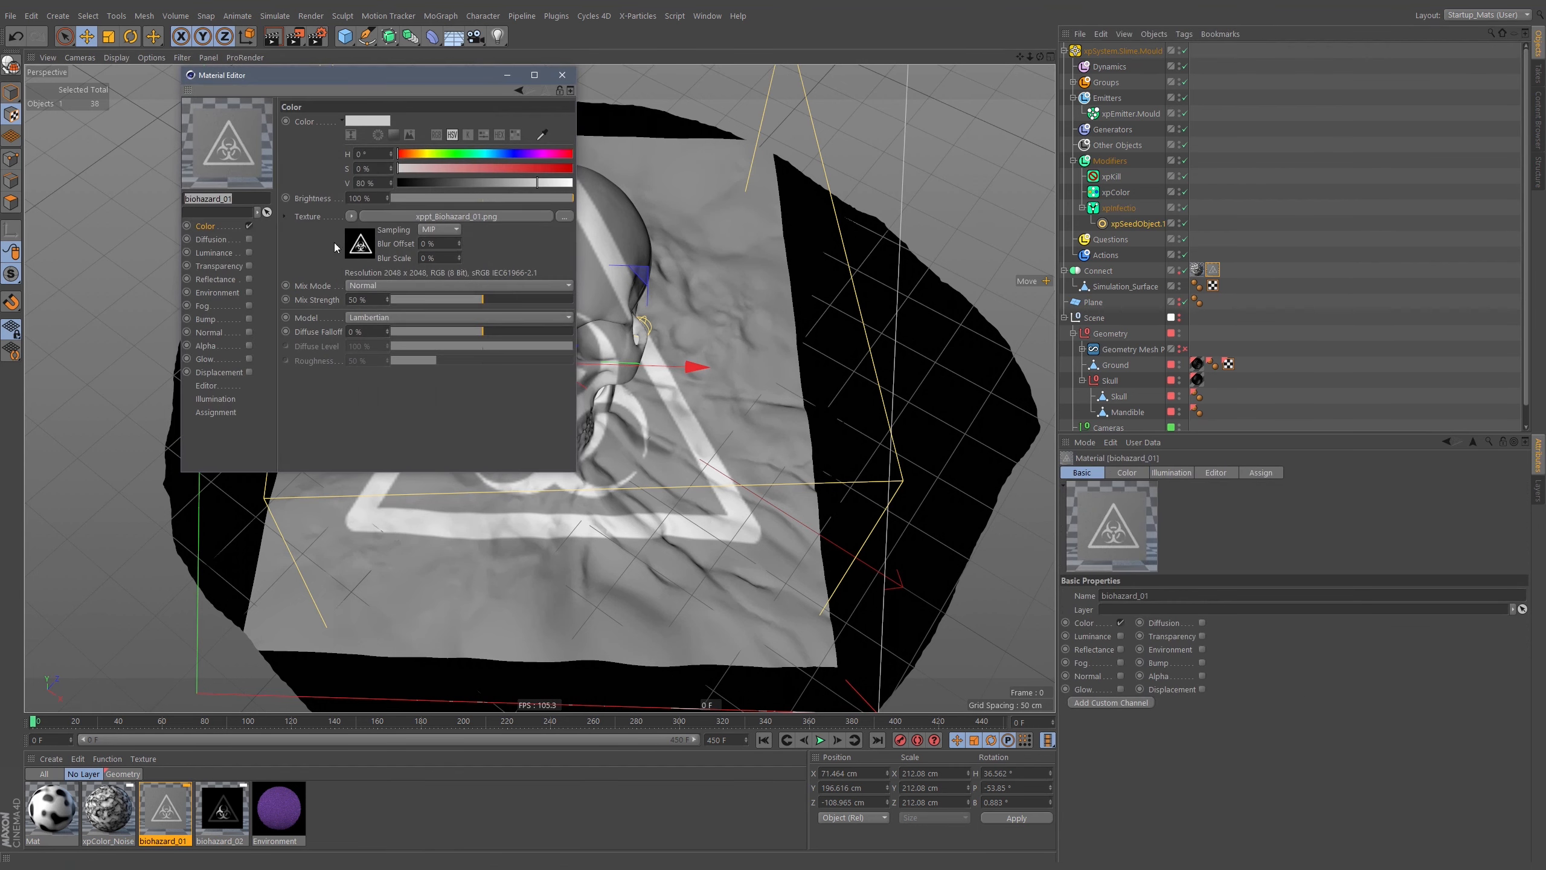
drag(509, 300, 573, 301)
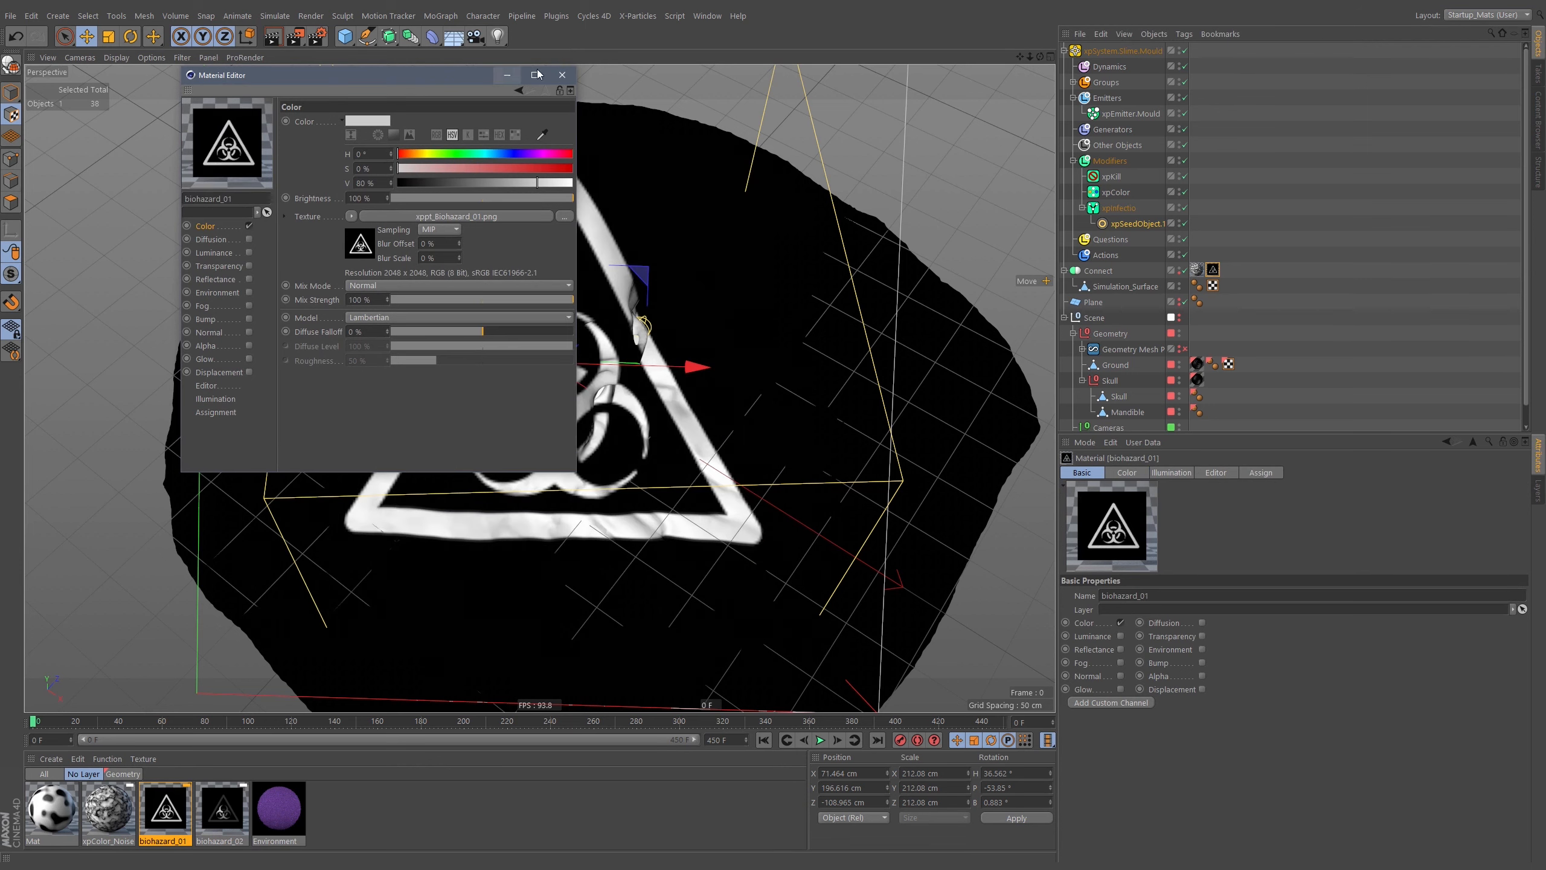
click(561, 75)
click(1361, 228)
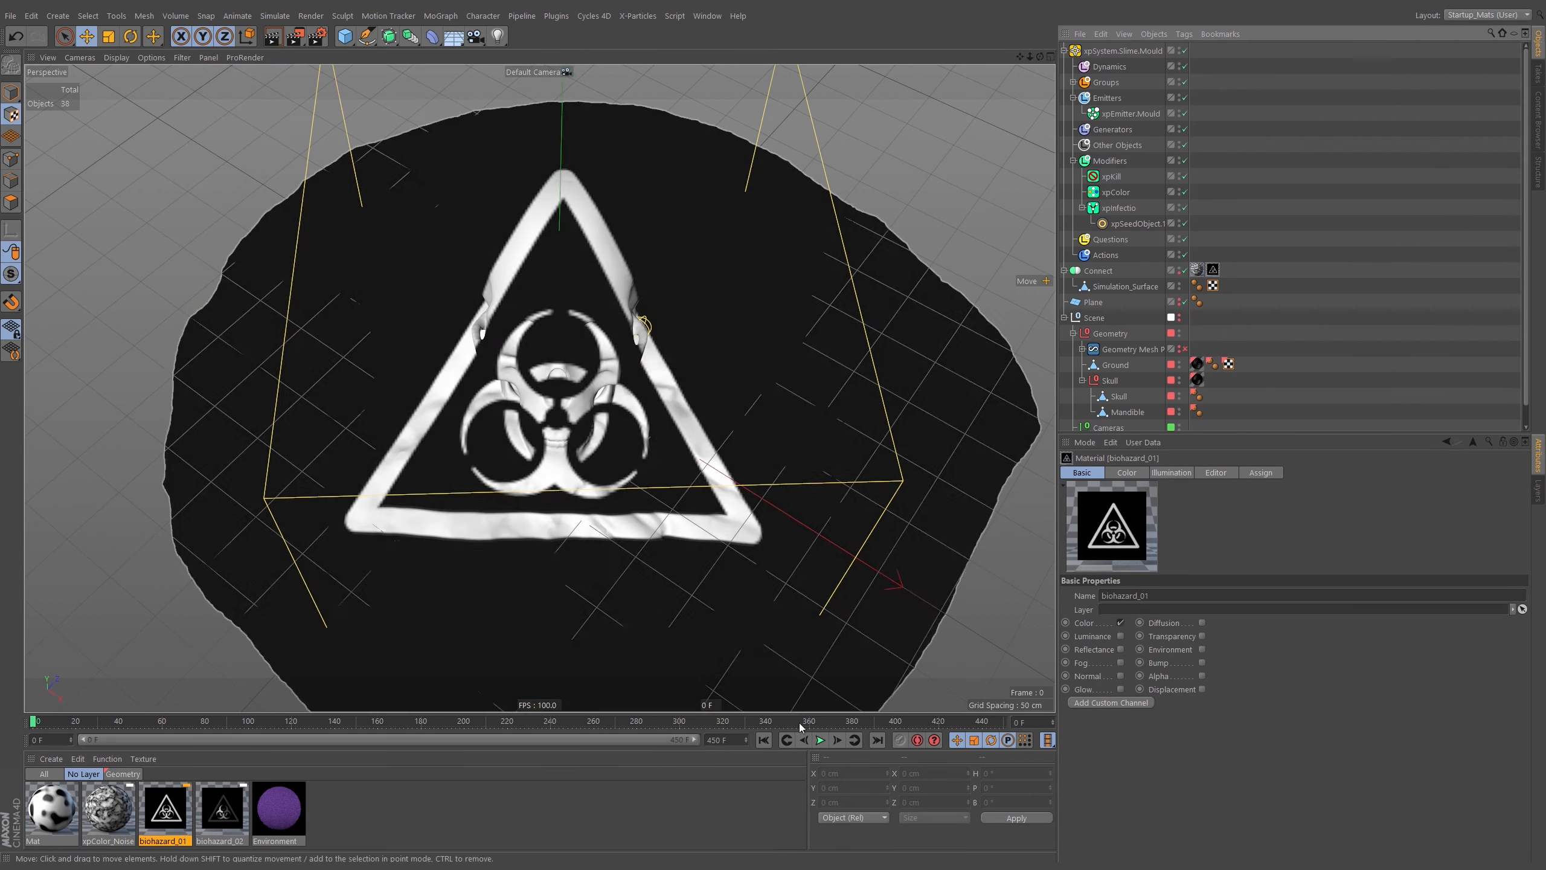
Play the simulation with the Connect object hidden and examine the infection spreading along the logo from the side and above
click(820, 740)
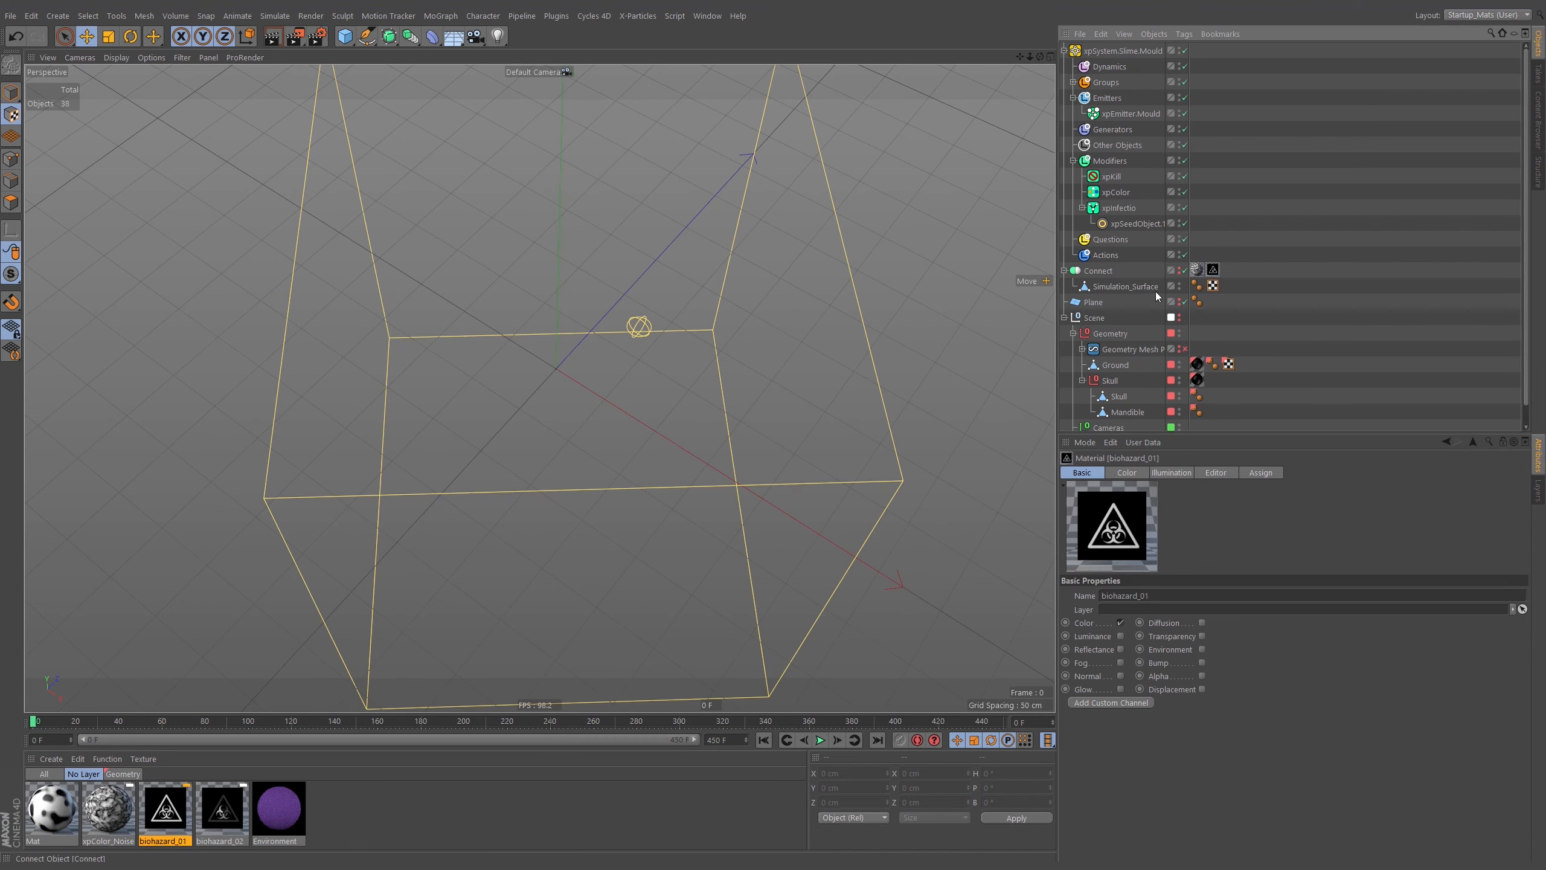
click(822, 744)
alt+drag(859, 564, 807, 365)
scroll(723, 369, up, 5)
scroll(723, 369, down, 4)
click(817, 743)
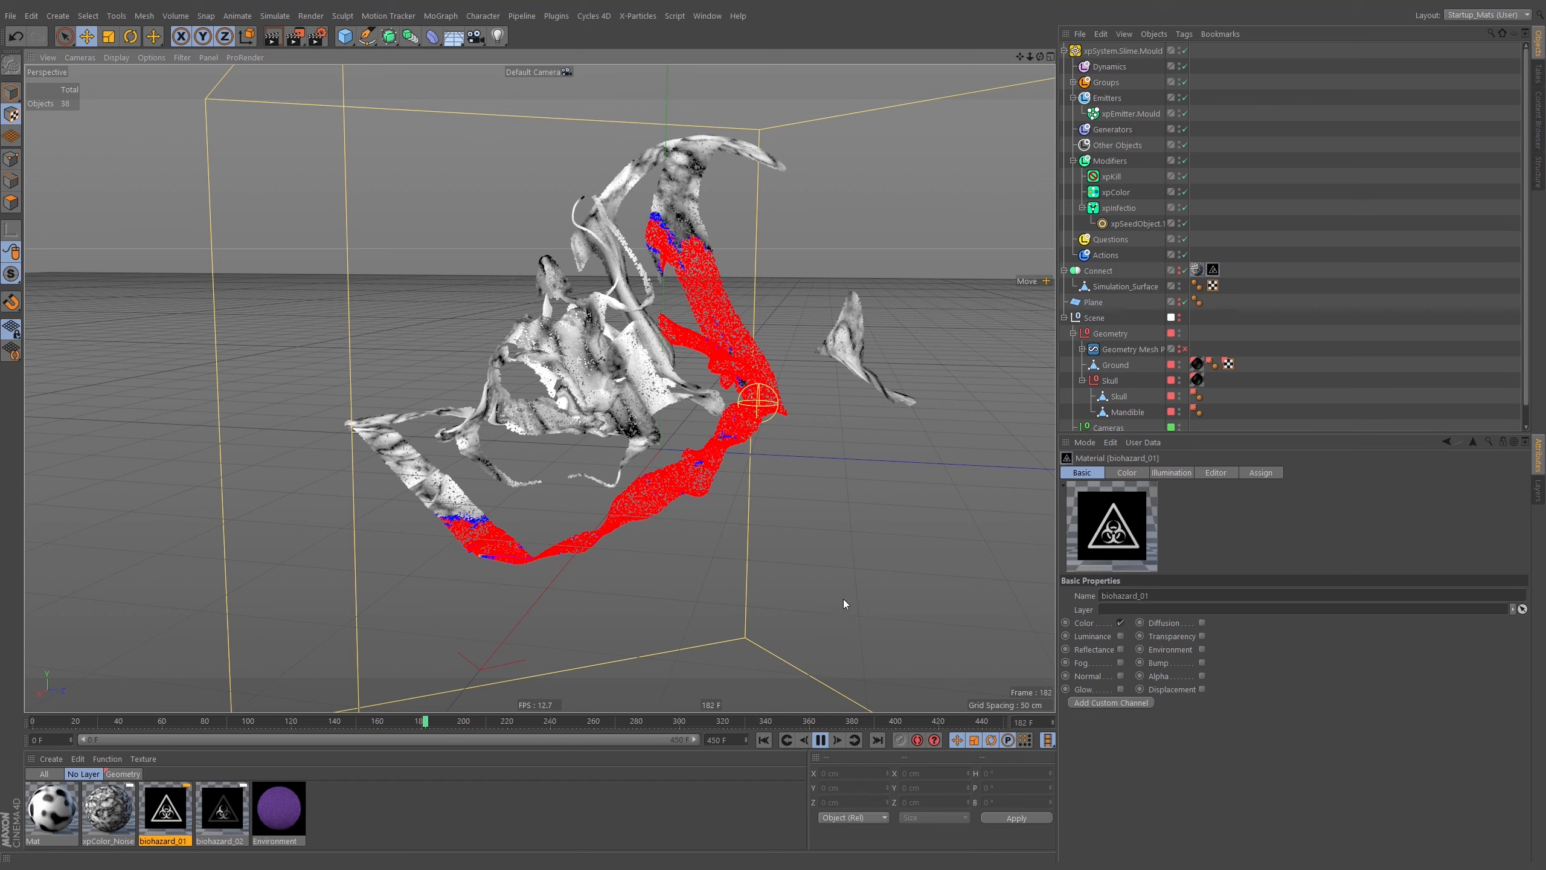
click(820, 739)
alt+drag(664, 277, 743, 366)
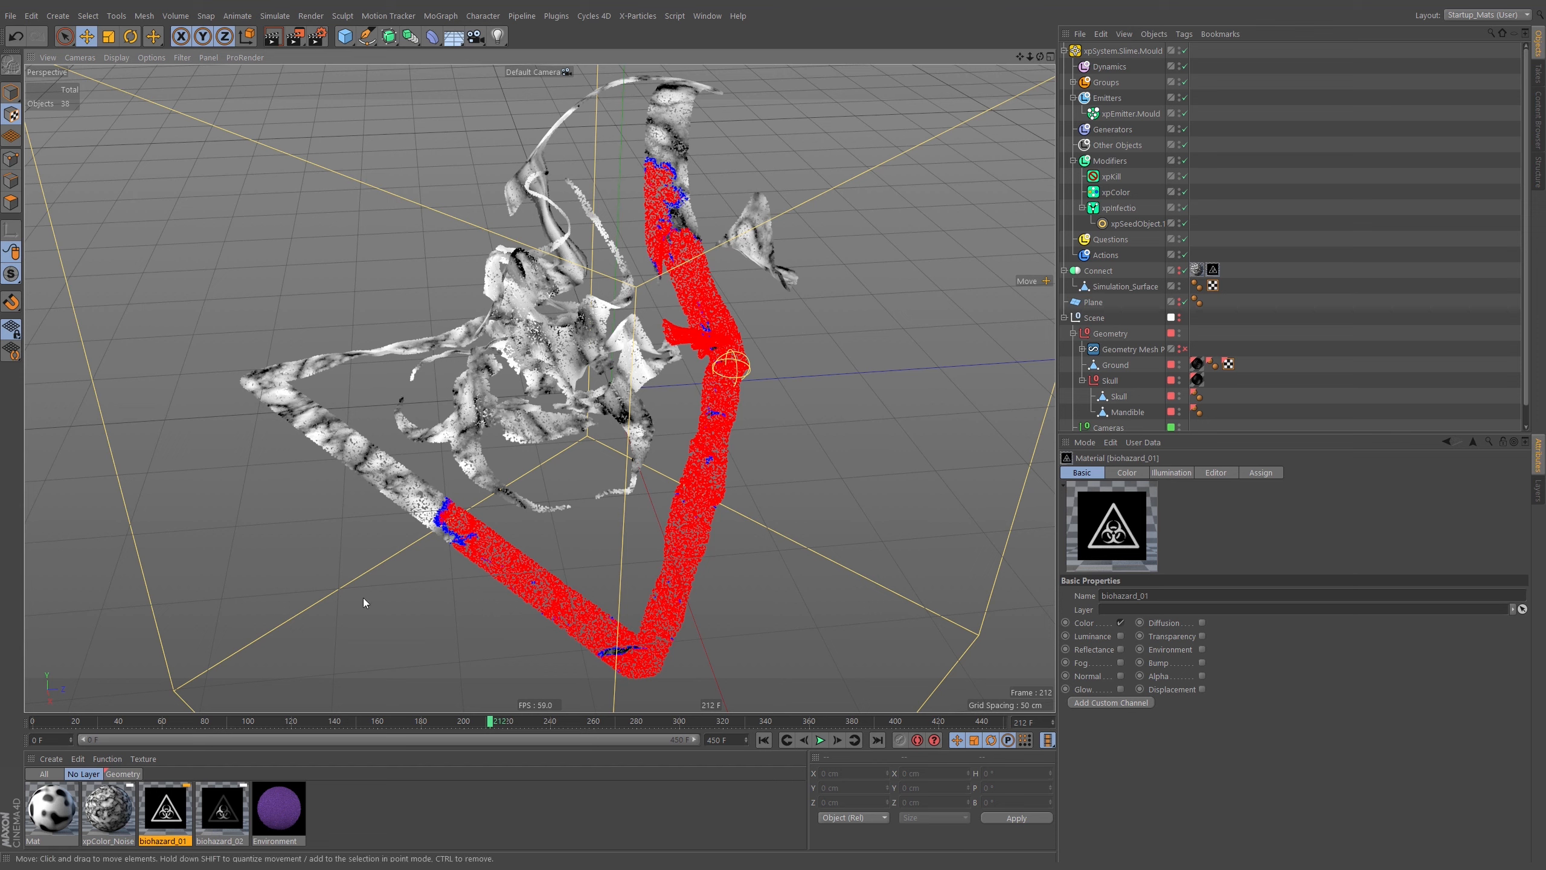
Show the Connect object in the viewport and open the xpColor_Noise material with its noise texture for editing
click(1179, 269)
click(1175, 273)
click(764, 746)
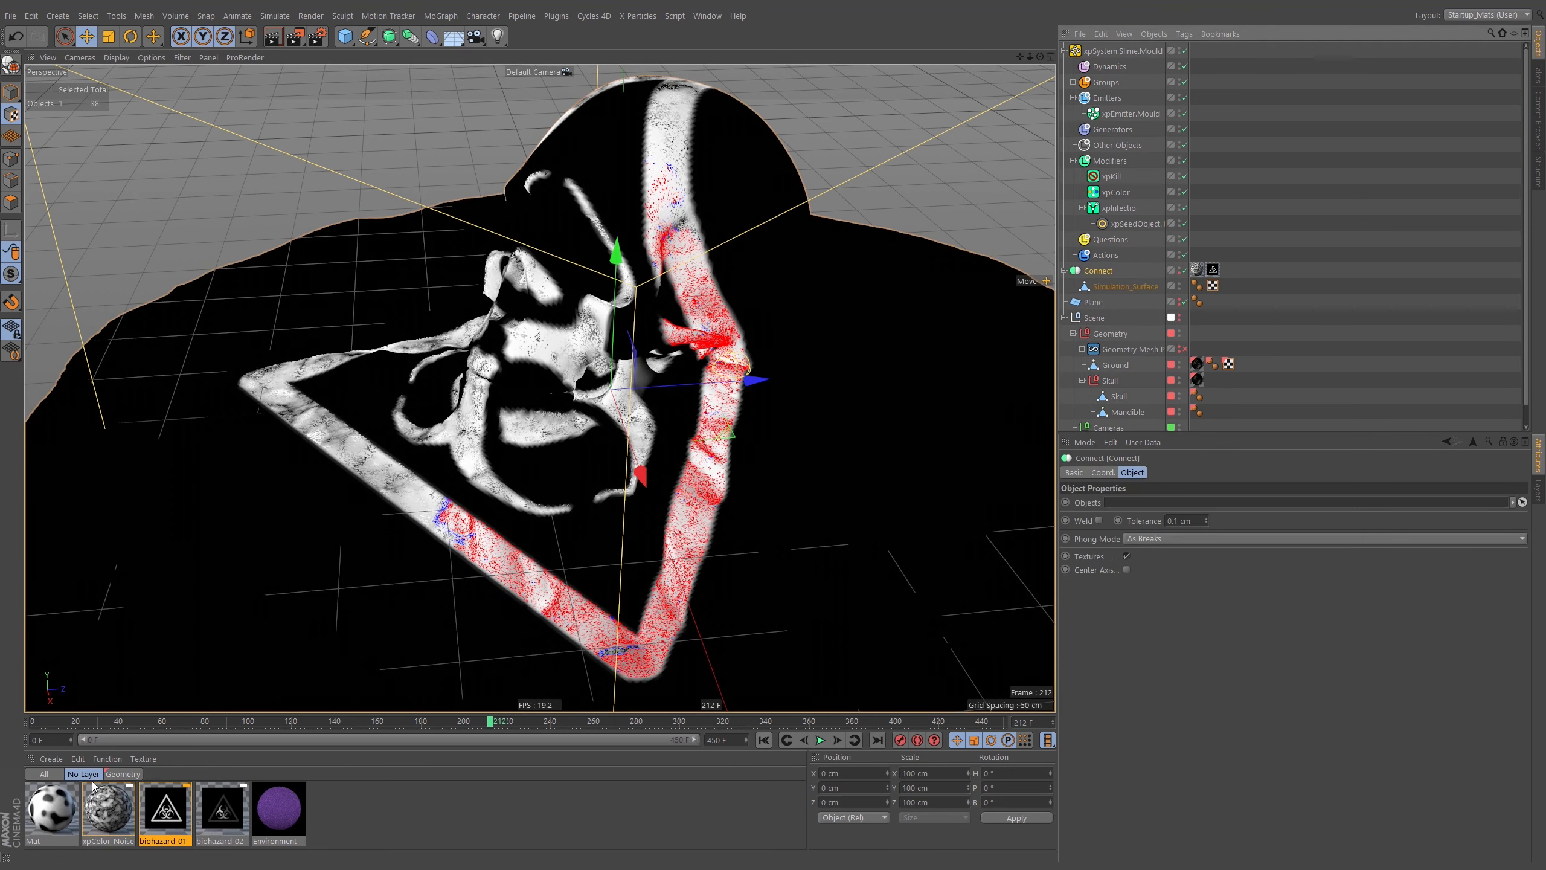
double_click(91, 816)
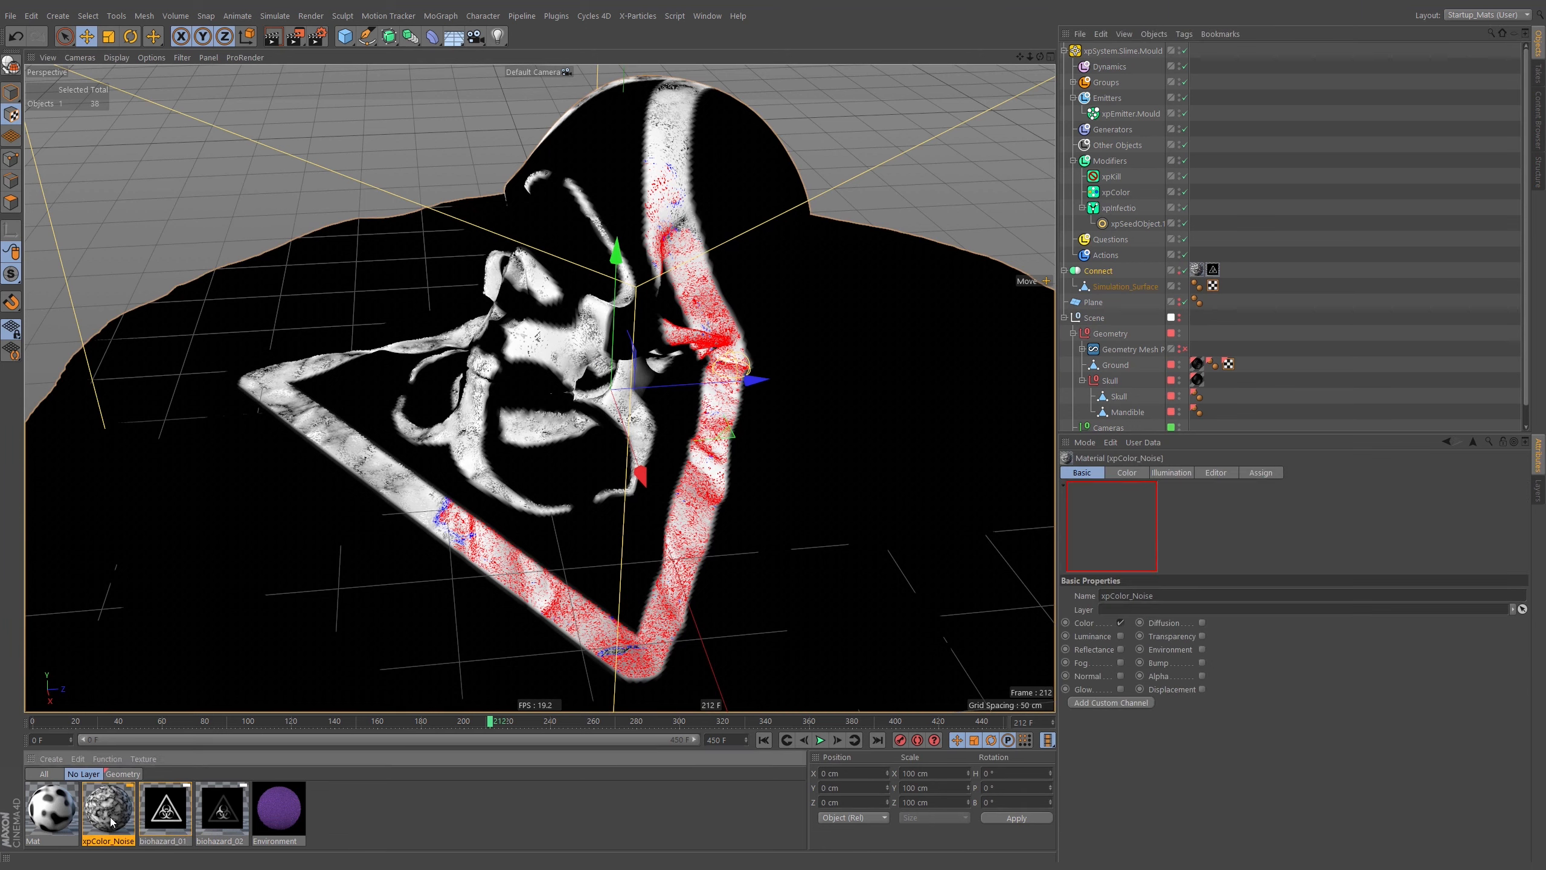
drag(438, 78, 1082, 108)
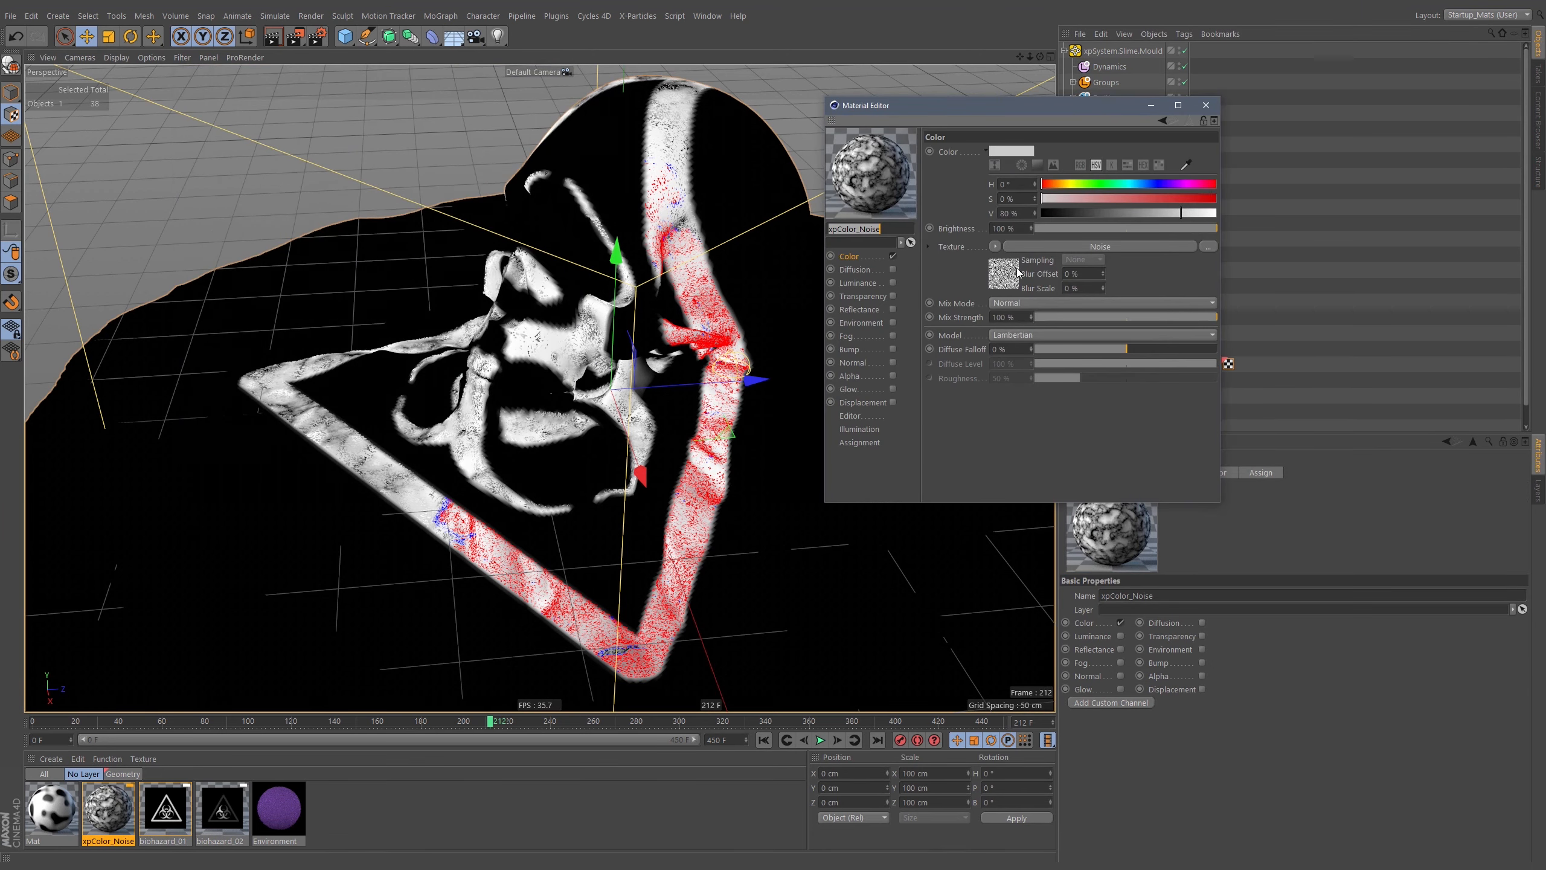
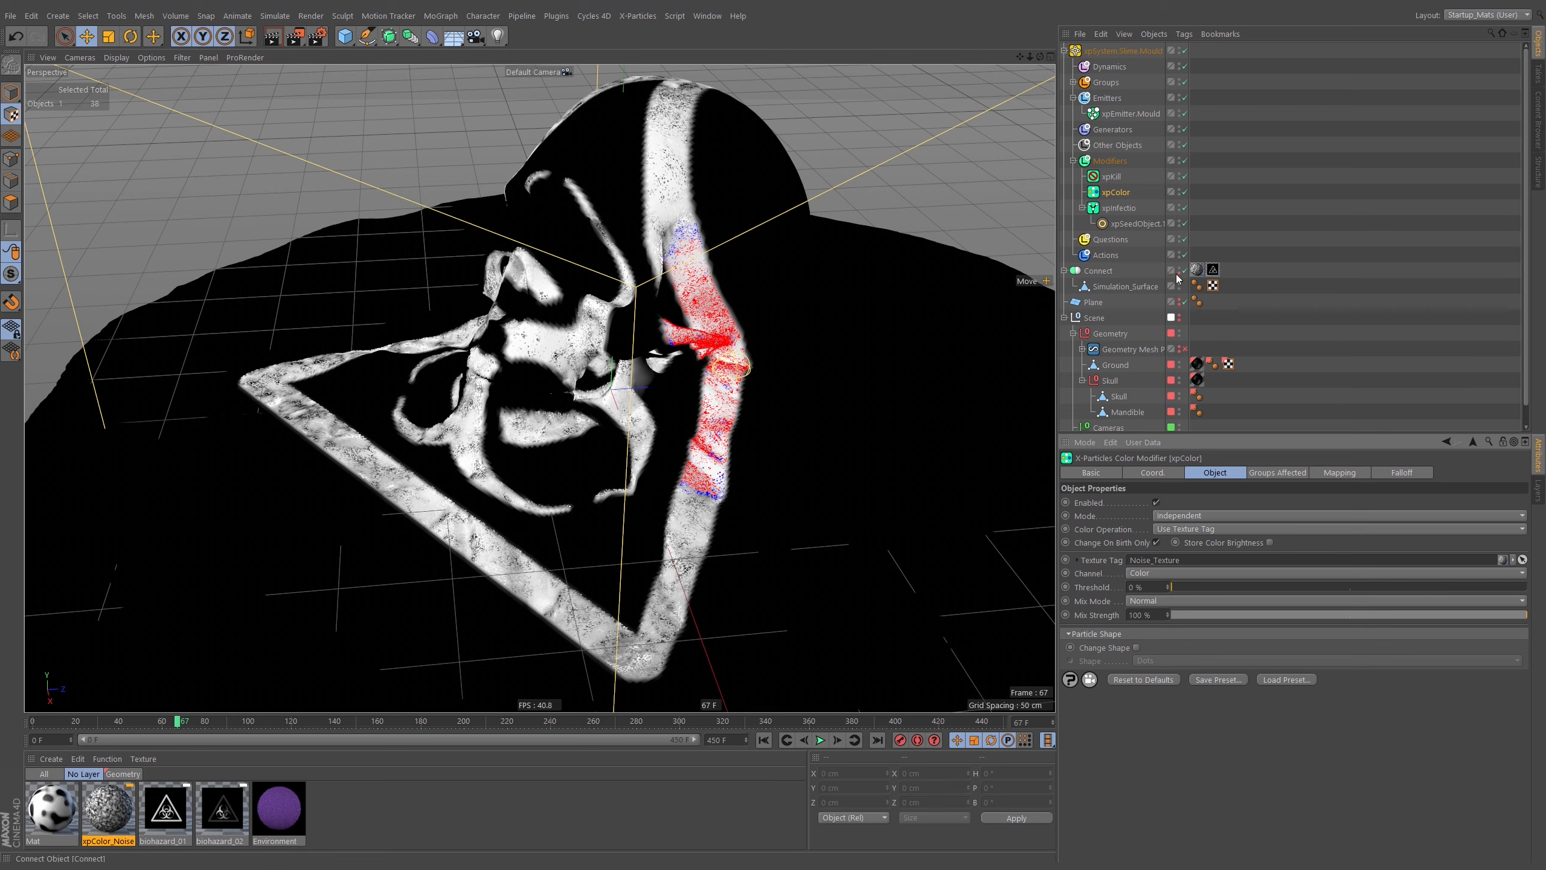
Hide the Connect object in the viewport and examine the infection spreading over the recolored logo particles from several angles
click(1179, 270)
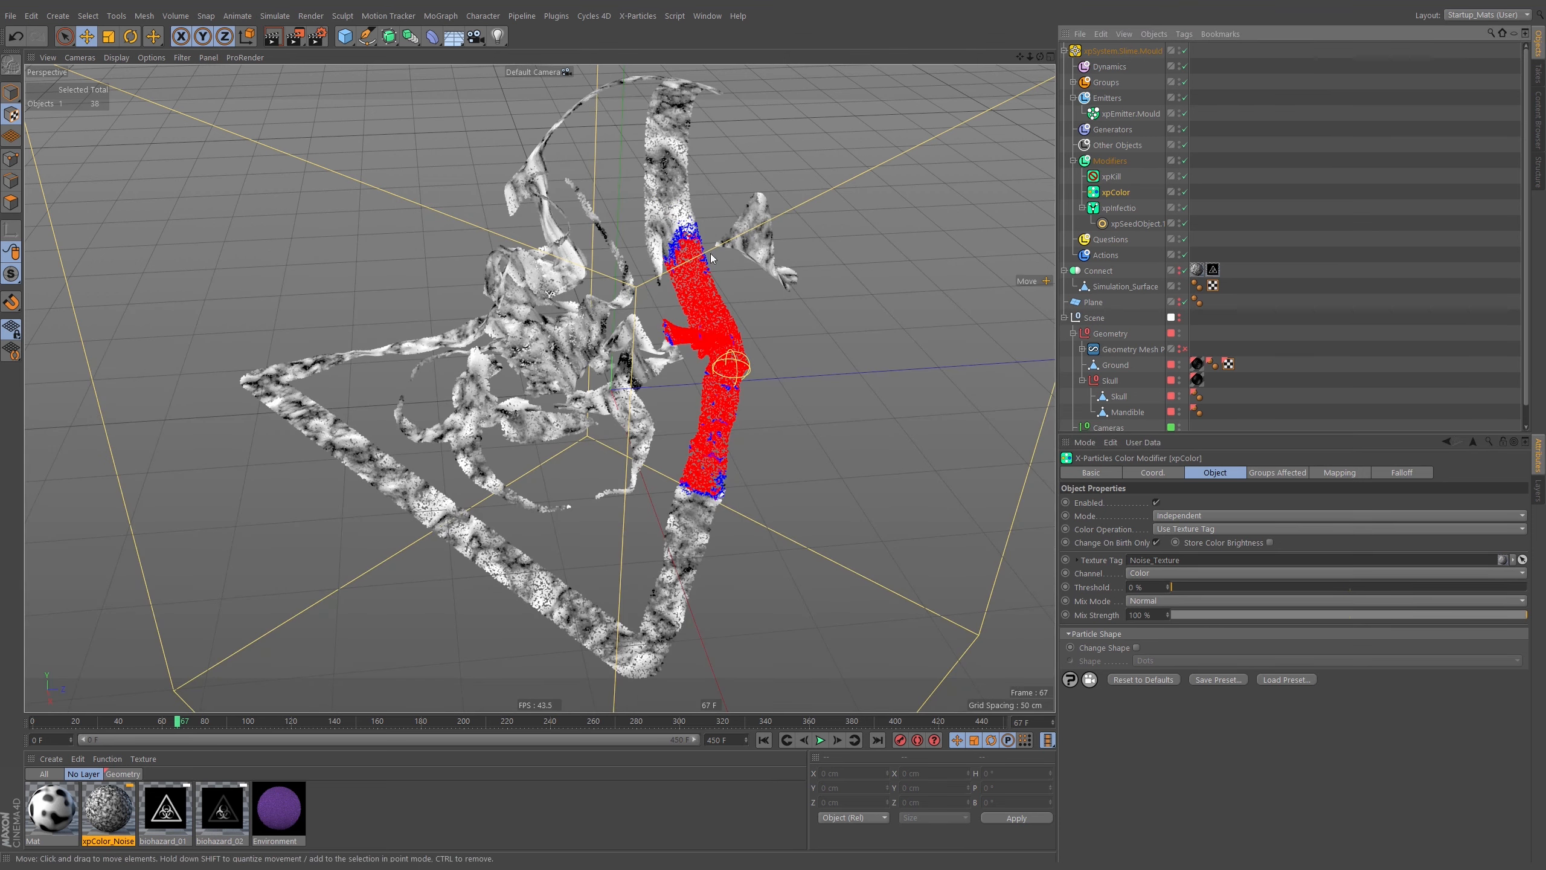
alt+drag(840, 279, 742, 282)
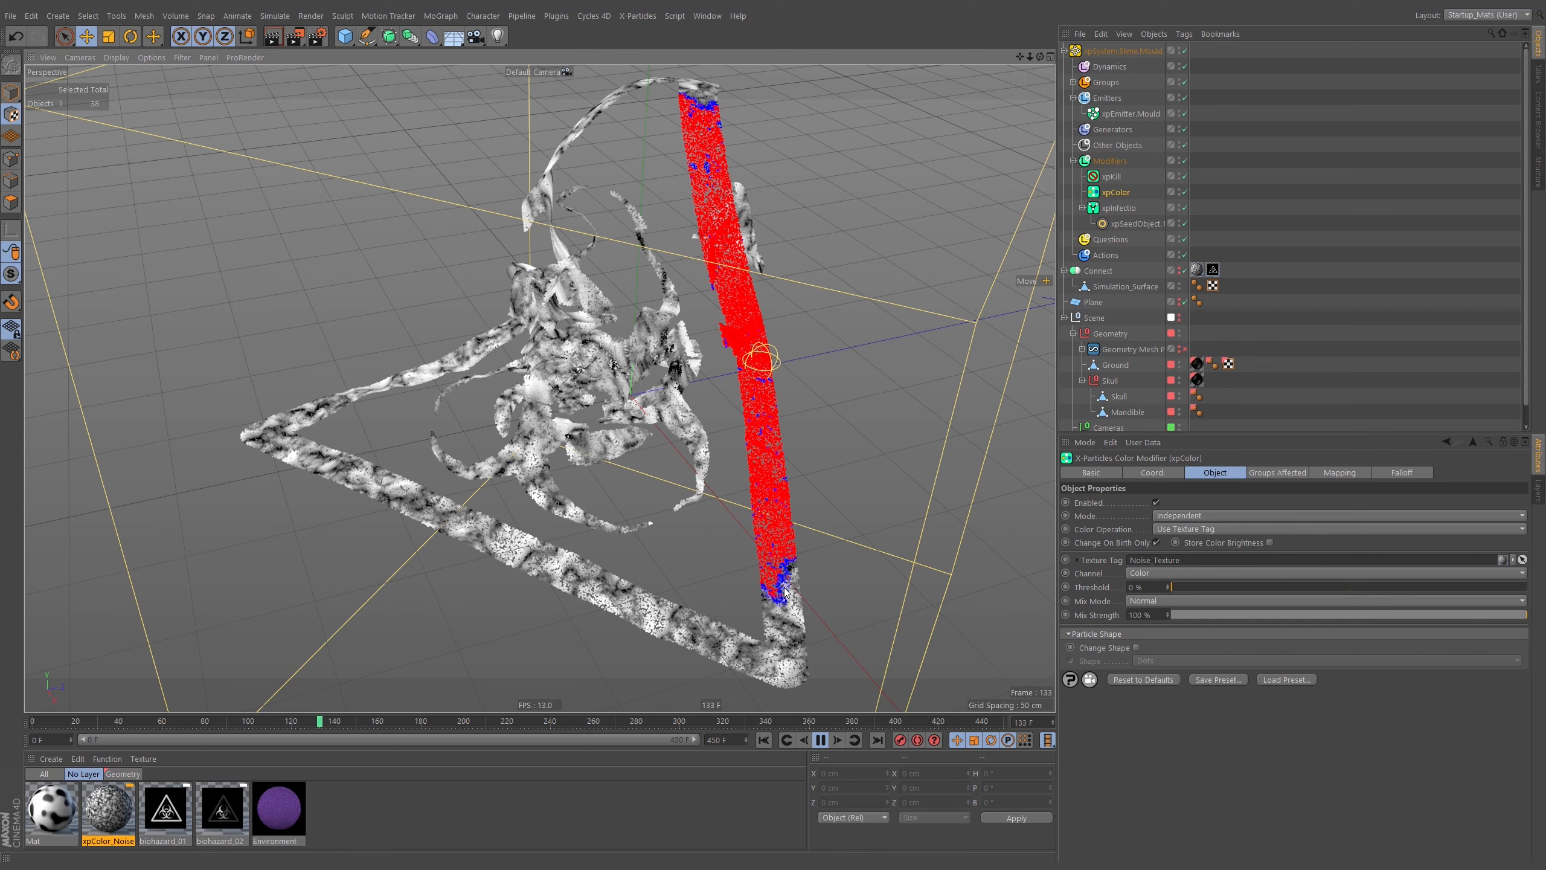
alt+drag(770, 365, 790, 452)
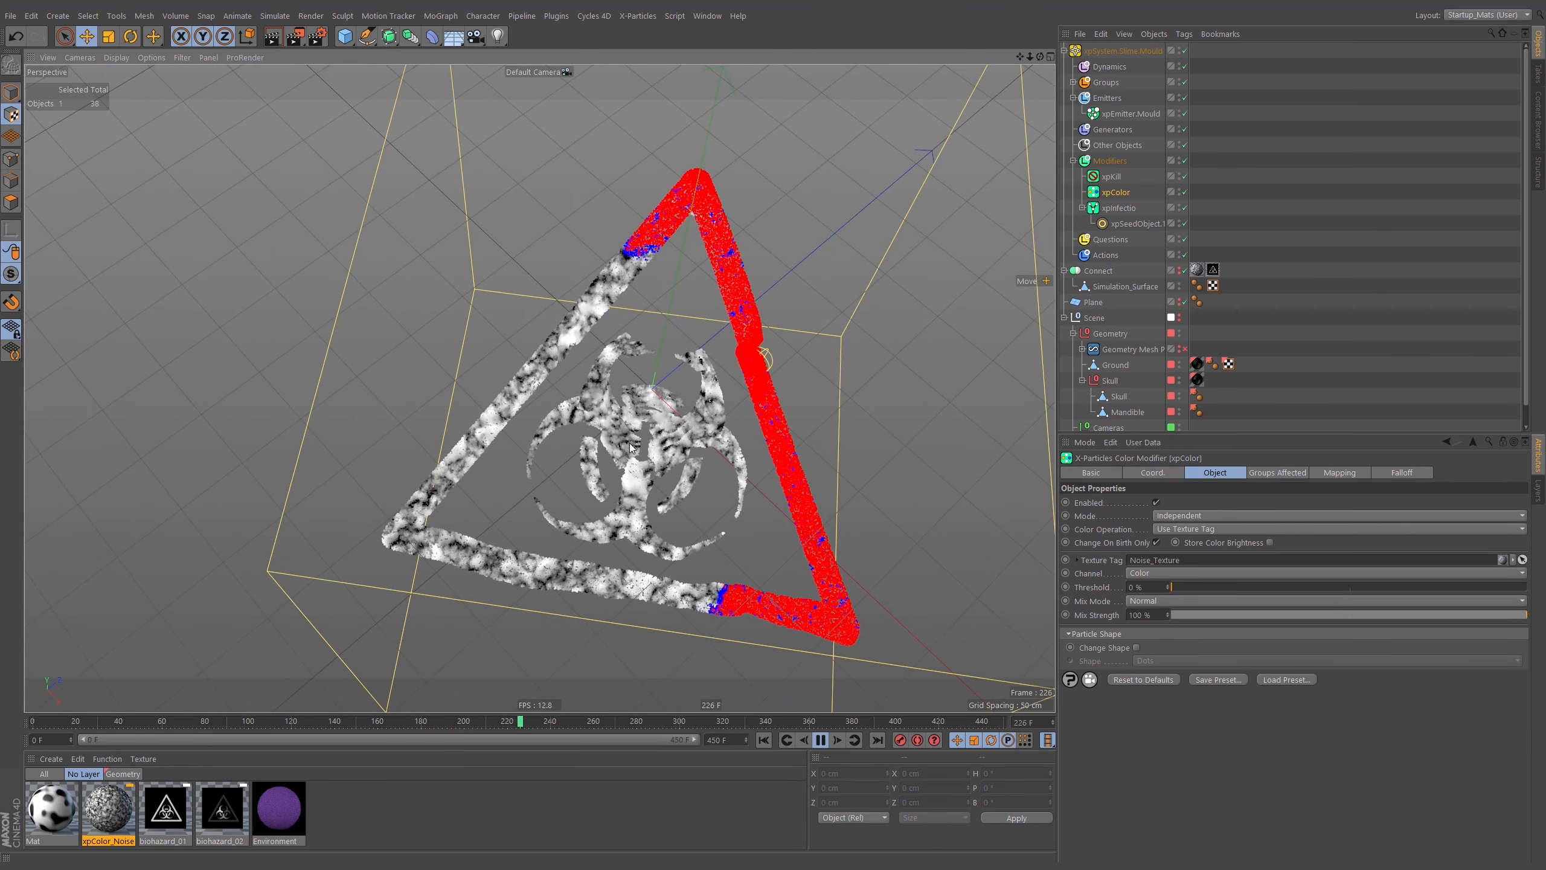
alt+drag(631, 447, 742, 338)
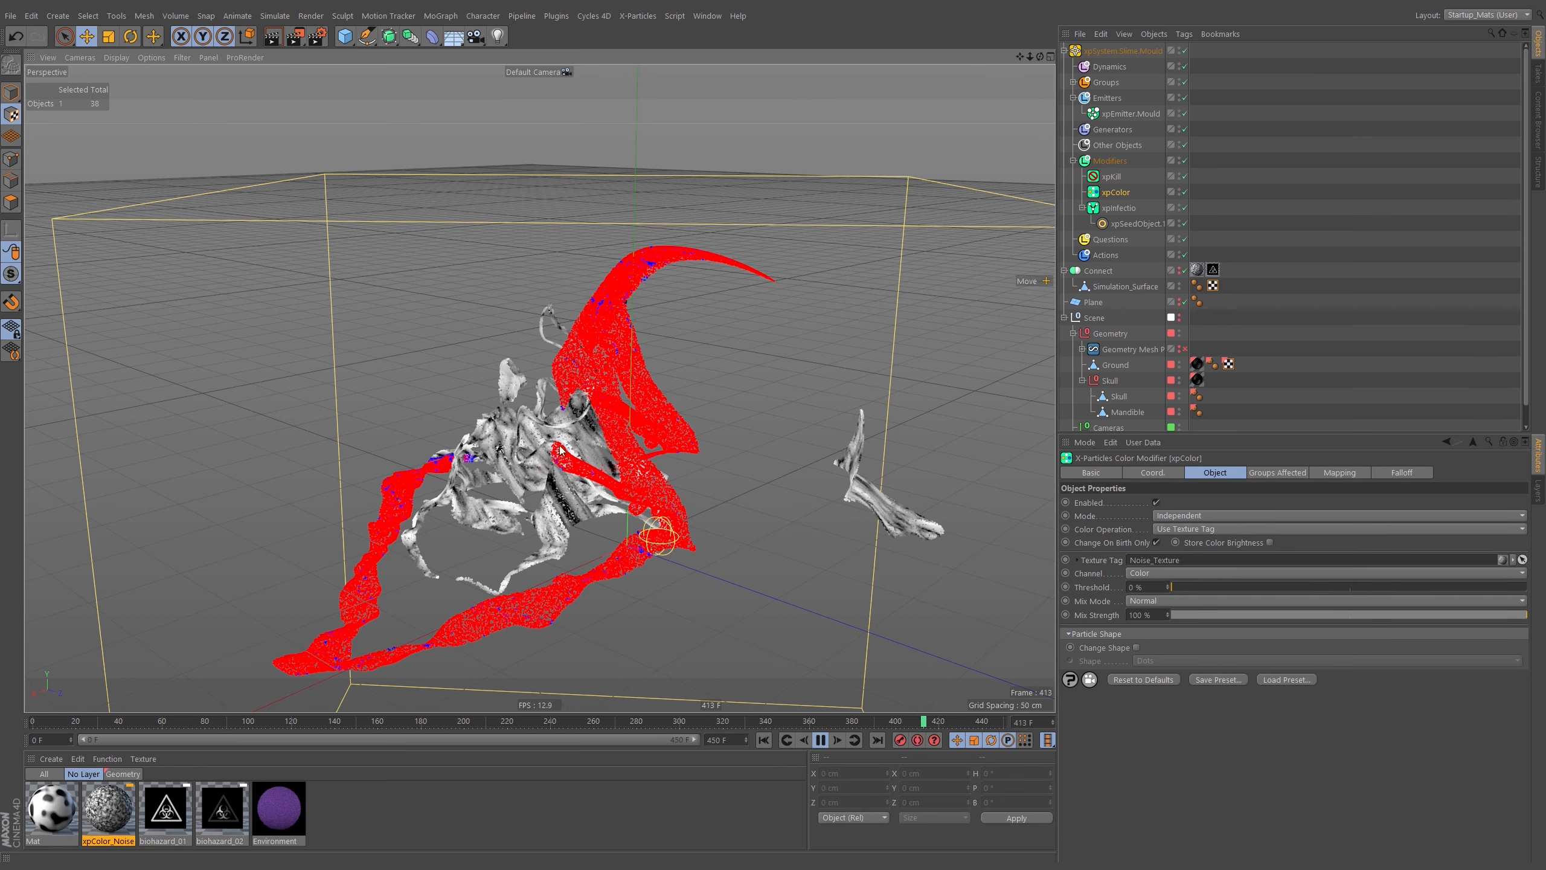
alt+drag(560, 450, 681, 475)
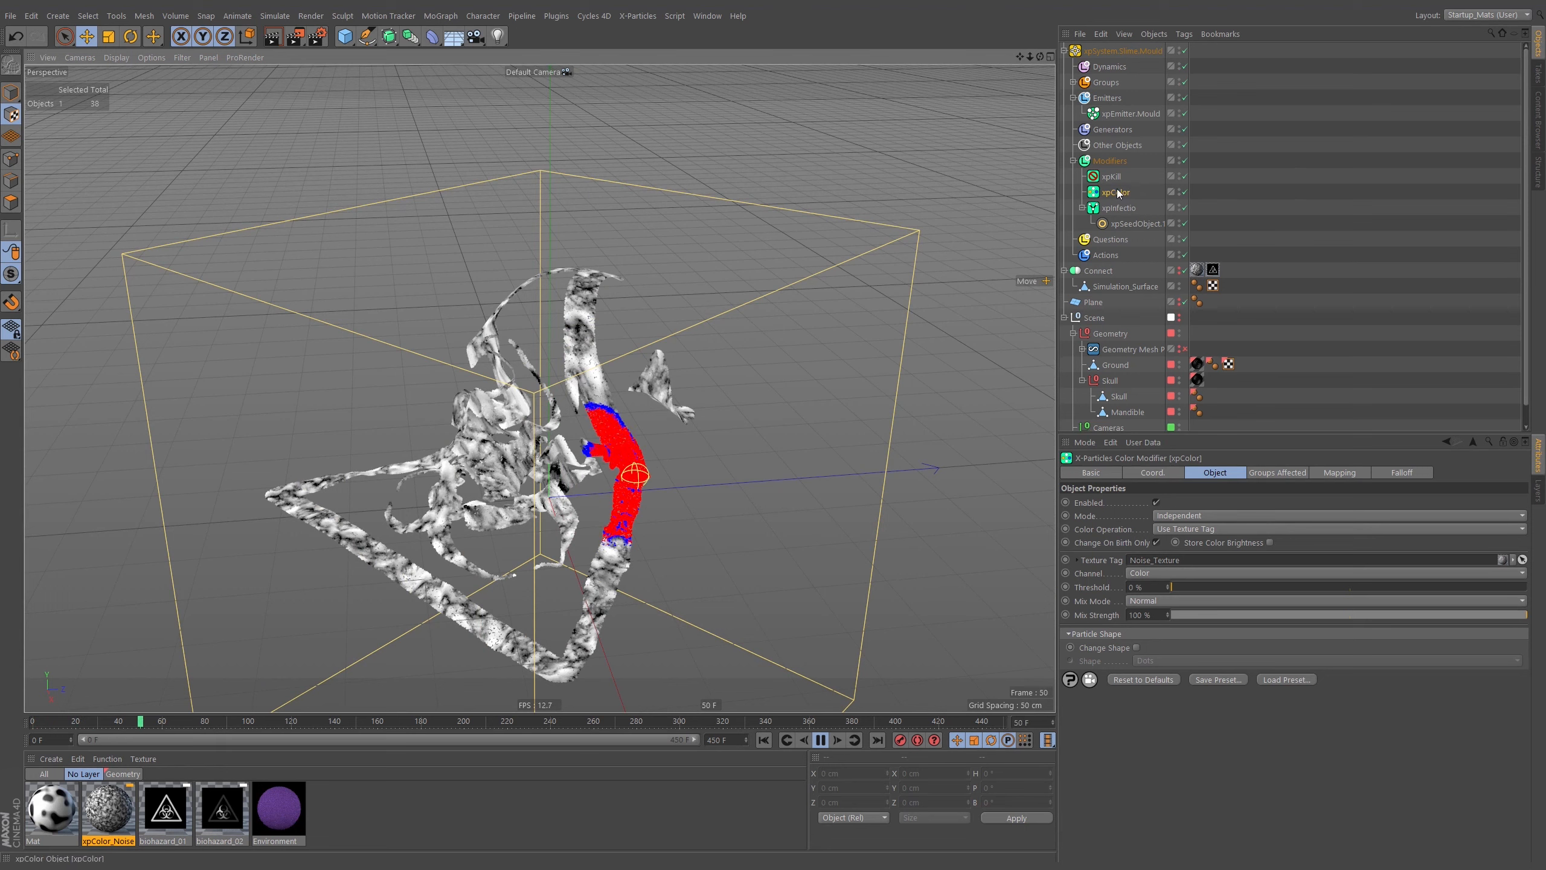
Set the editor display of xpEmitter.Mould to None and restart the simulation from the first frame
click(1127, 115)
click(1404, 476)
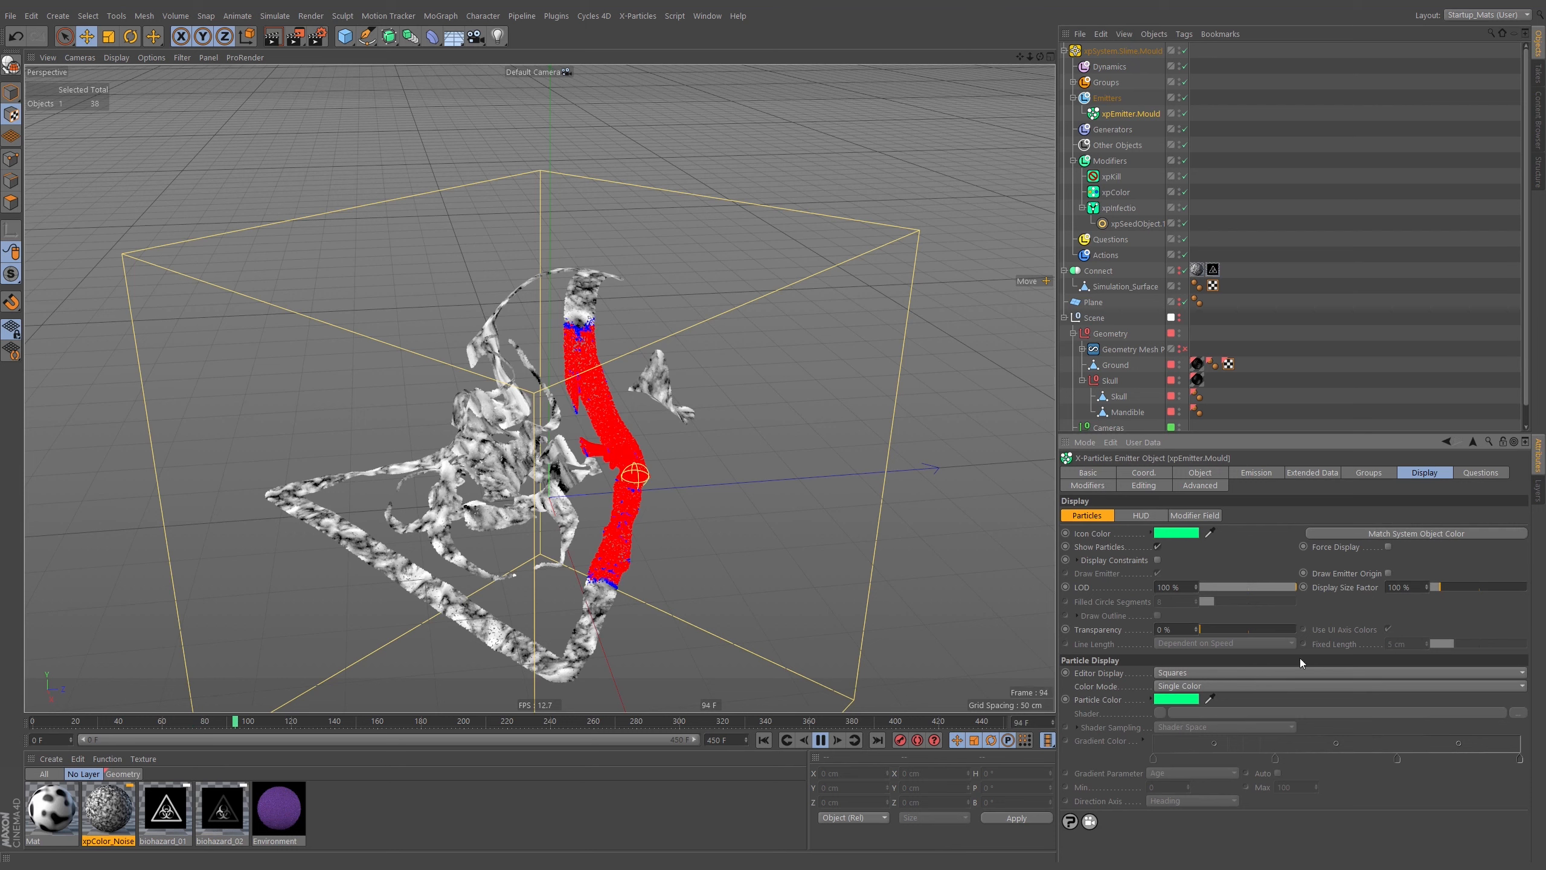
click(1213, 686)
click(1213, 673)
click(1220, 662)
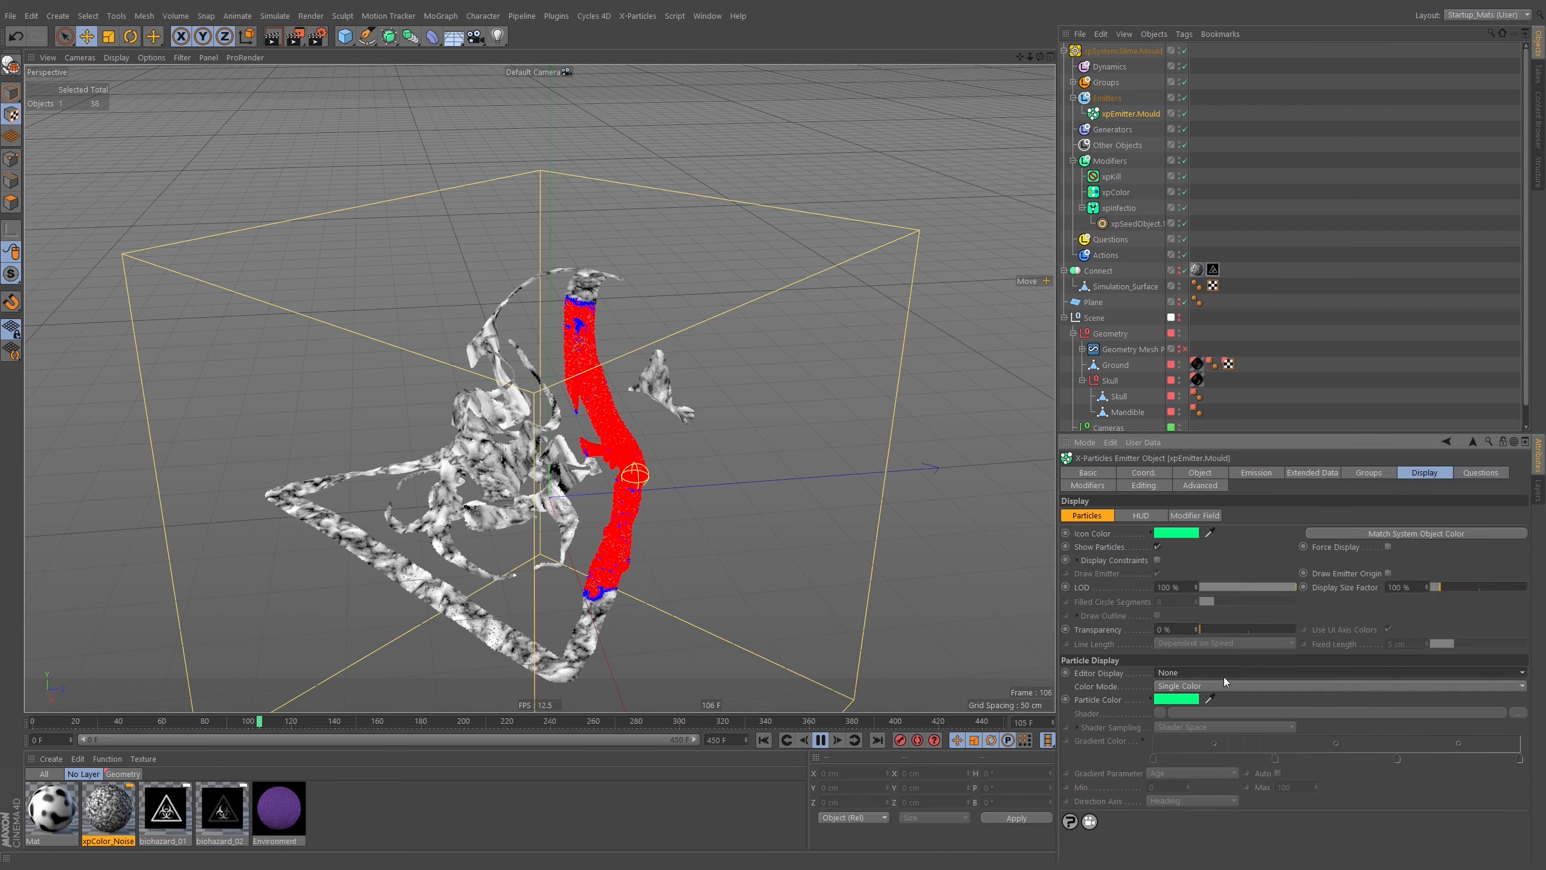
click(769, 741)
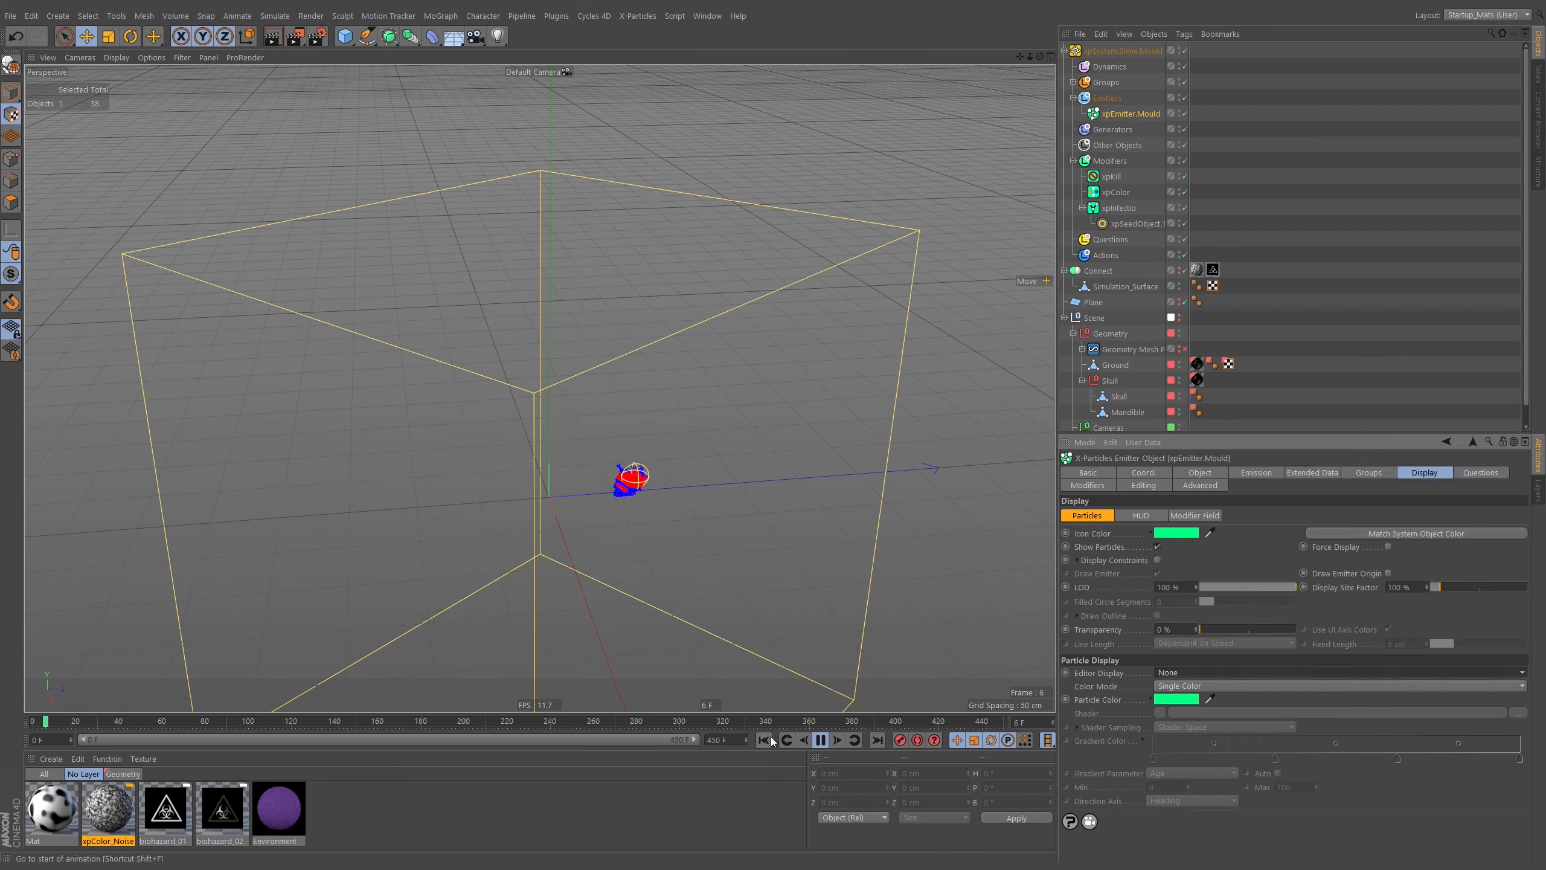
Show the Geometry group with the skull and ground in the viewport and examine the infection spreading over it from several angles
click(1180, 331)
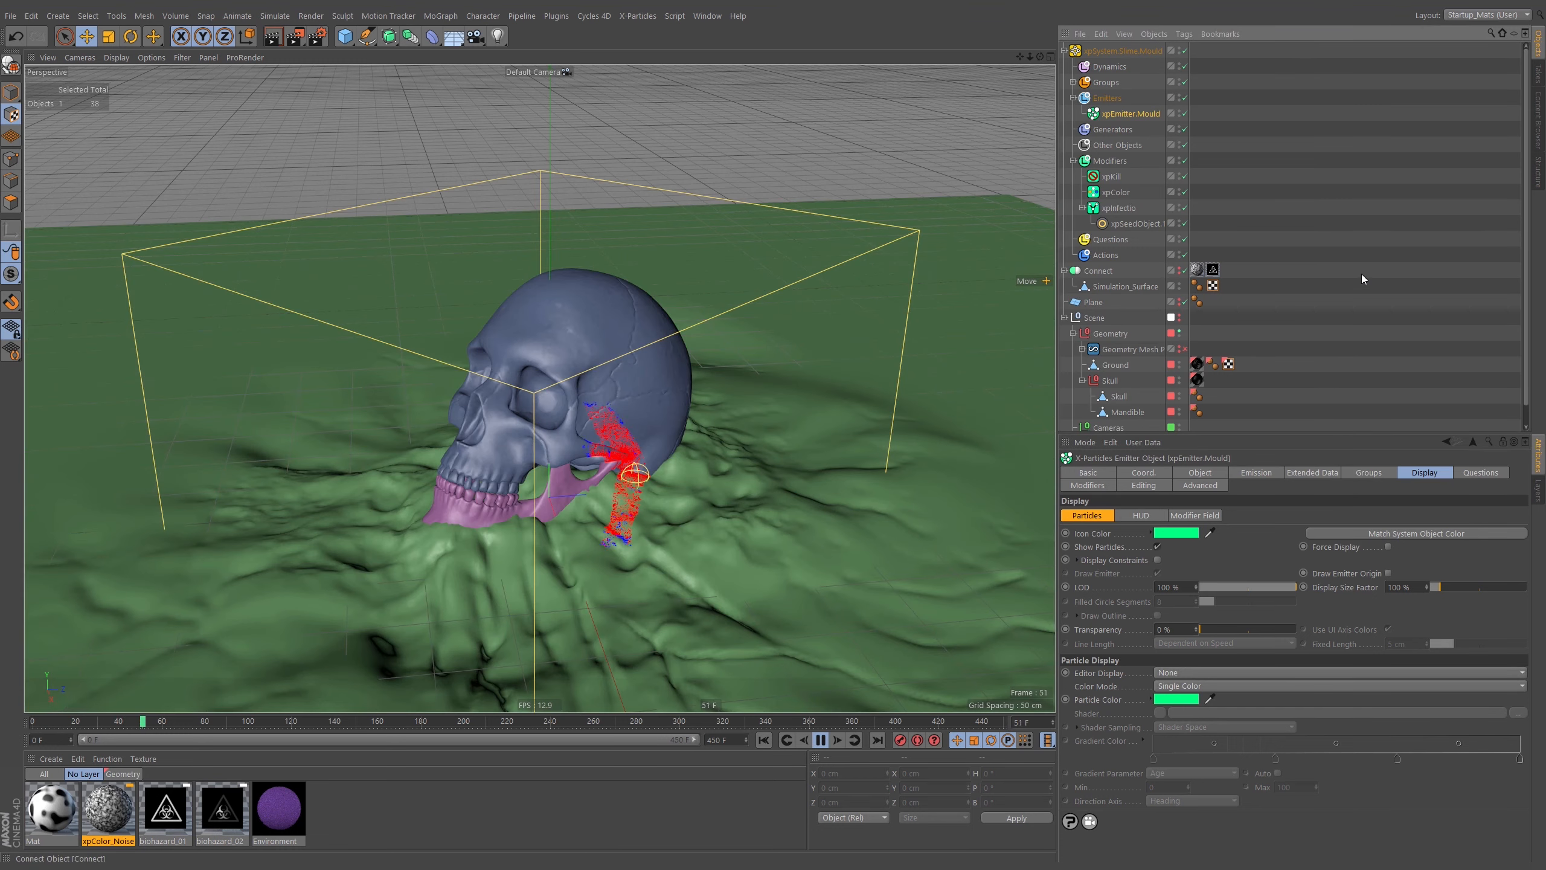
alt+middle_drag(642, 420, 729, 409)
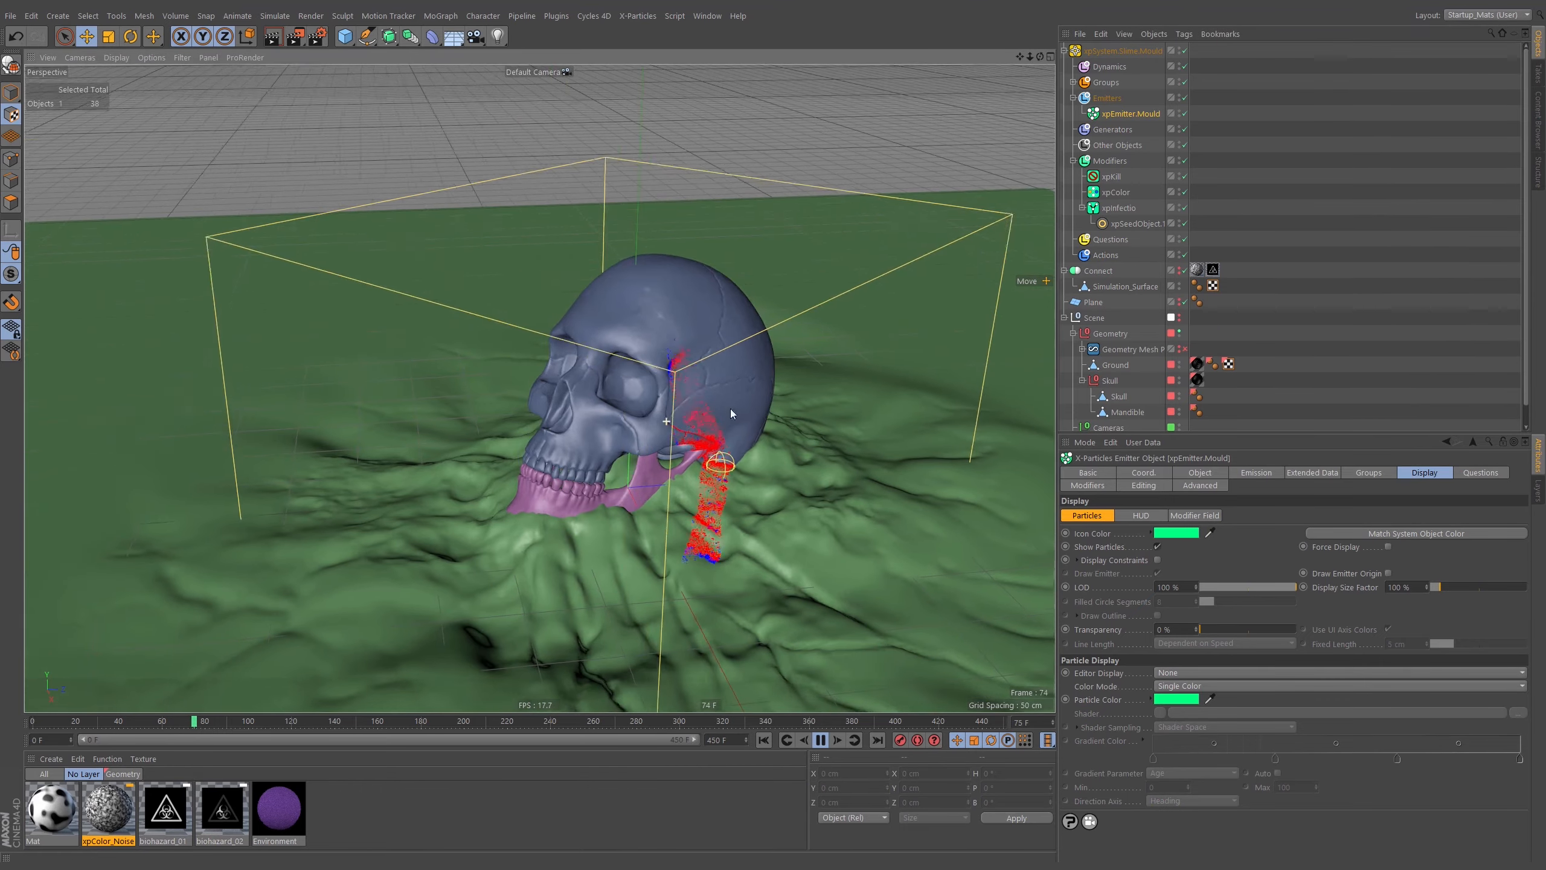
alt+right_drag(667, 420, 792, 440)
alt+drag(794, 440, 710, 413)
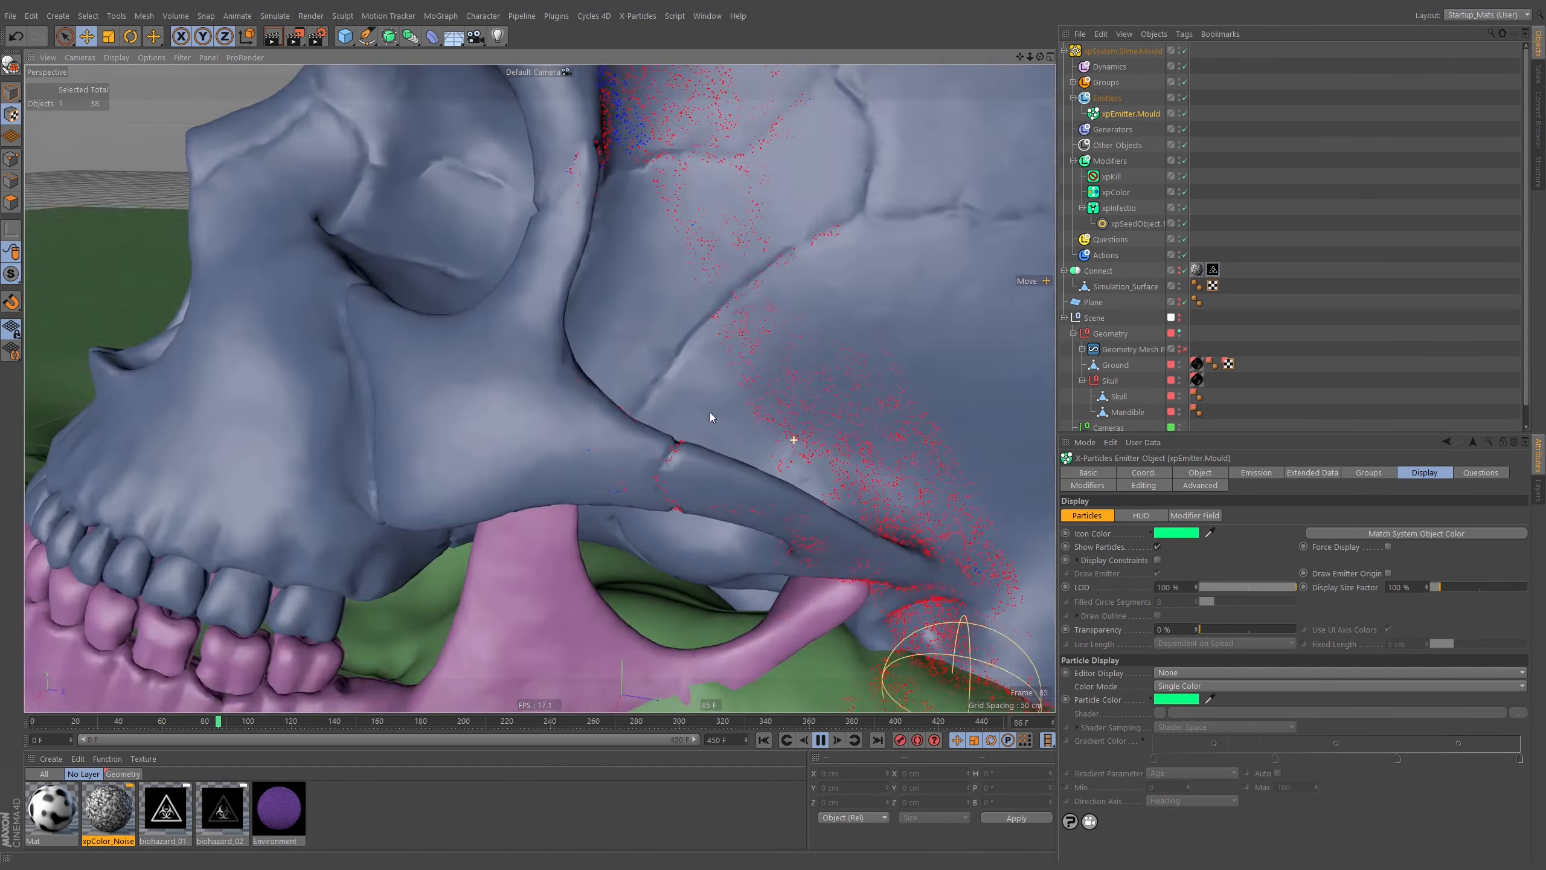
alt+right_drag(742, 380, 603, 452)
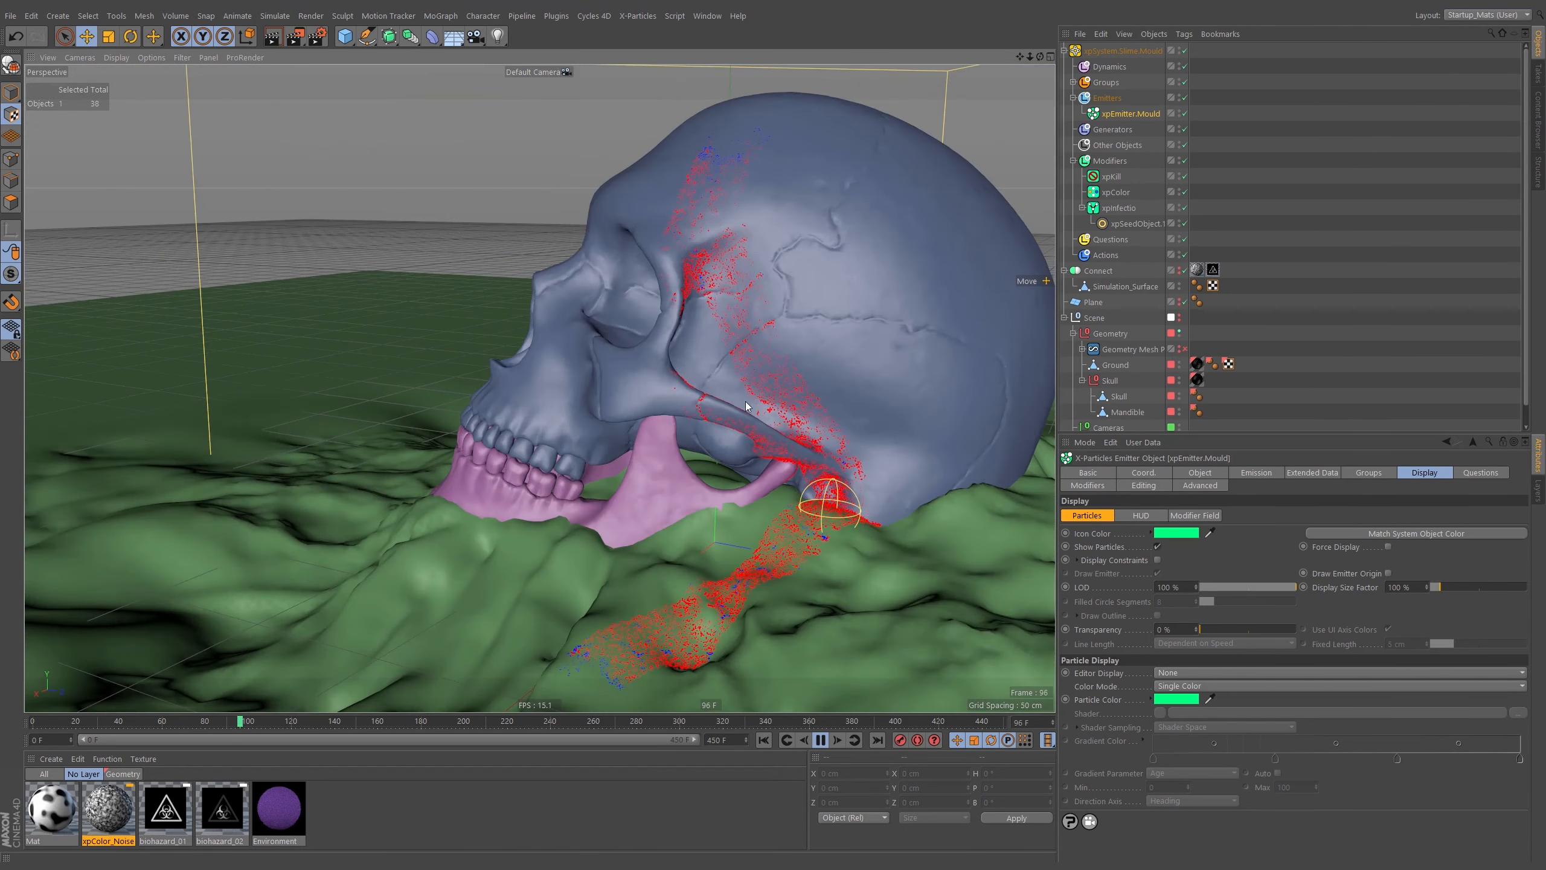
alt+drag(752, 361, 1015, 283)
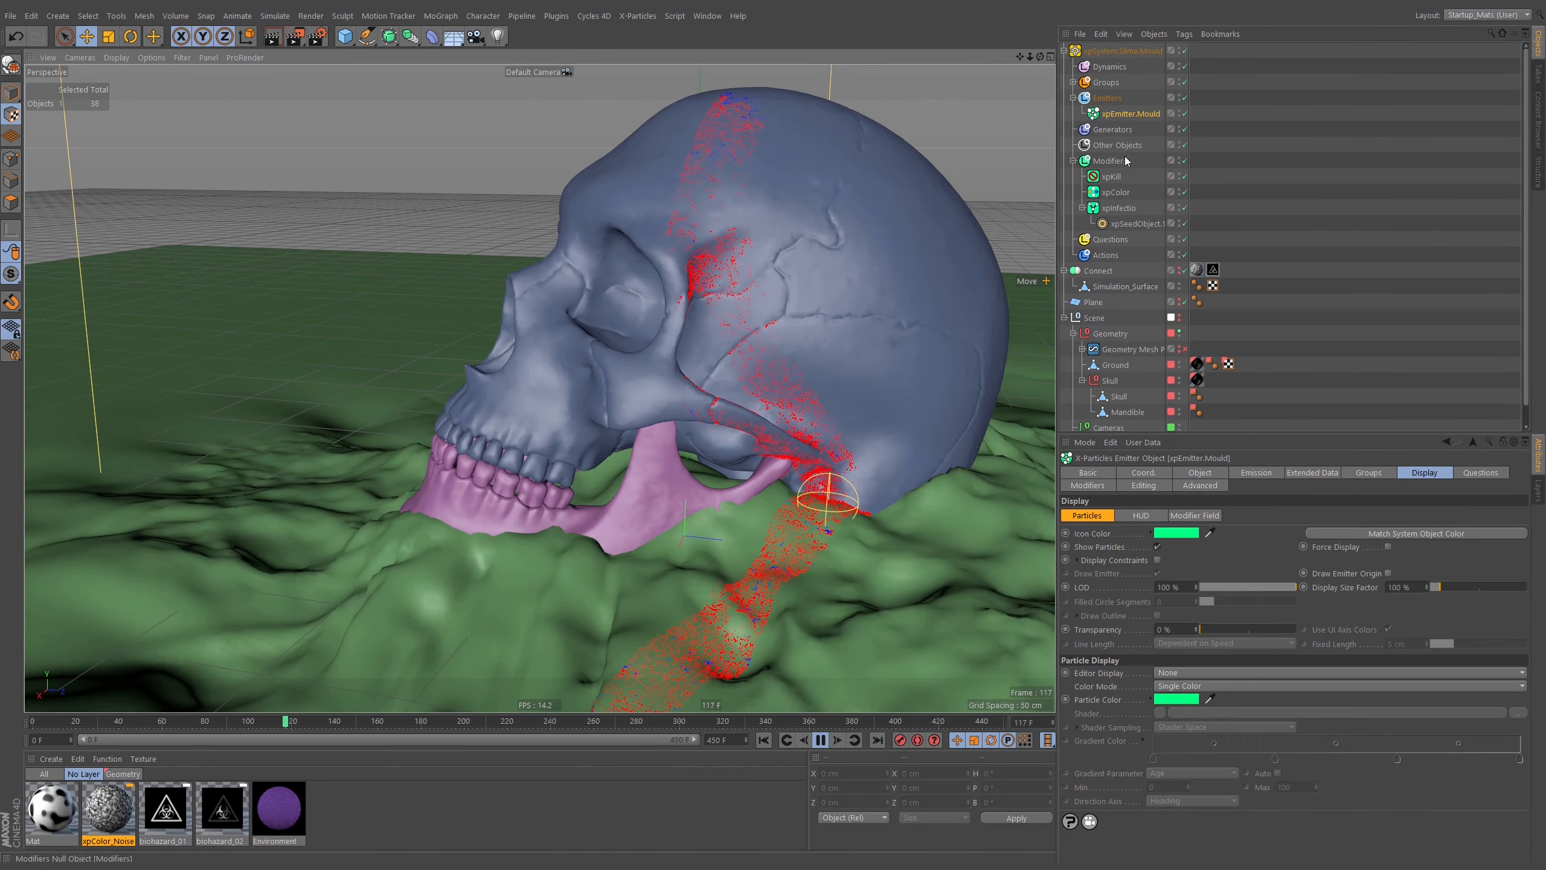
Set the Display Size Factor of xpEmitter.Mould to 200 %, then stop the simulation and return to the first frame
double_click(1412, 589)
text(200)
key(Return)
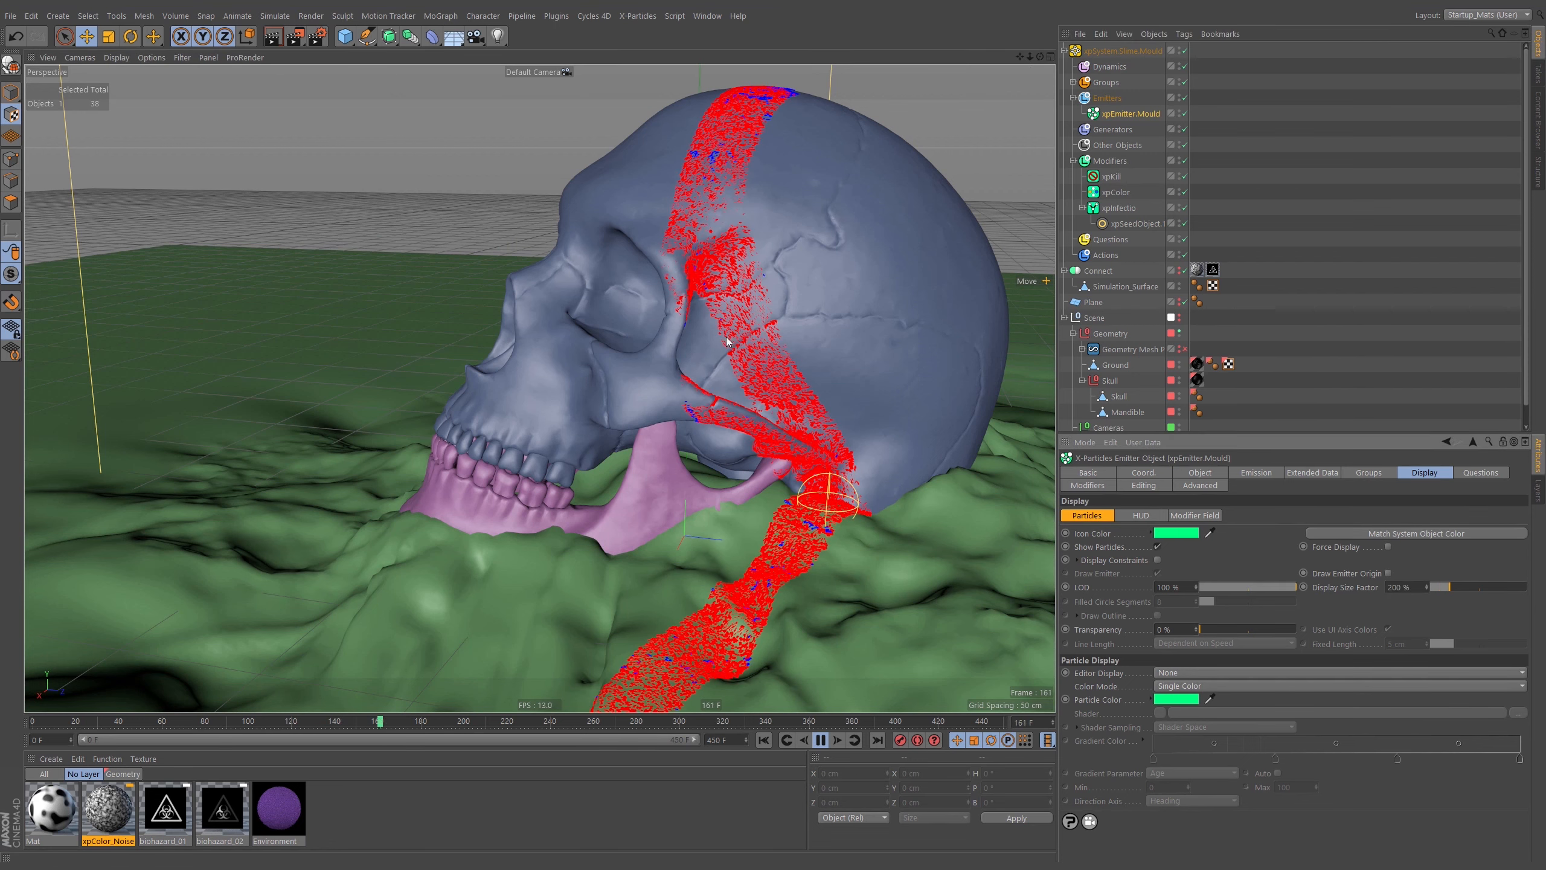
alt+drag(727, 341, 707, 308)
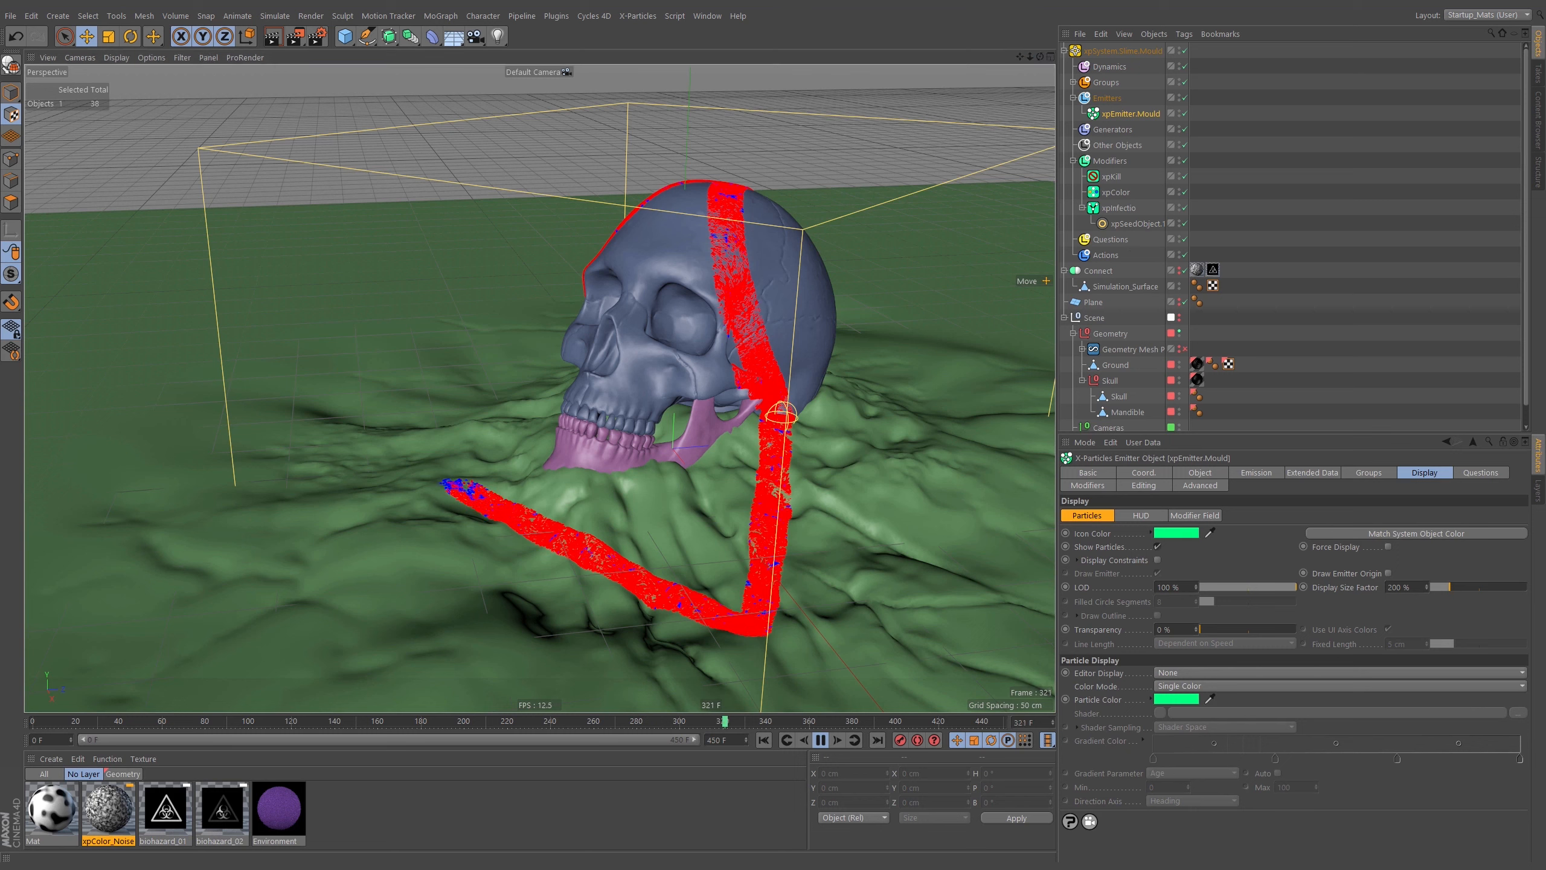
click(820, 741)
key(shift+f)
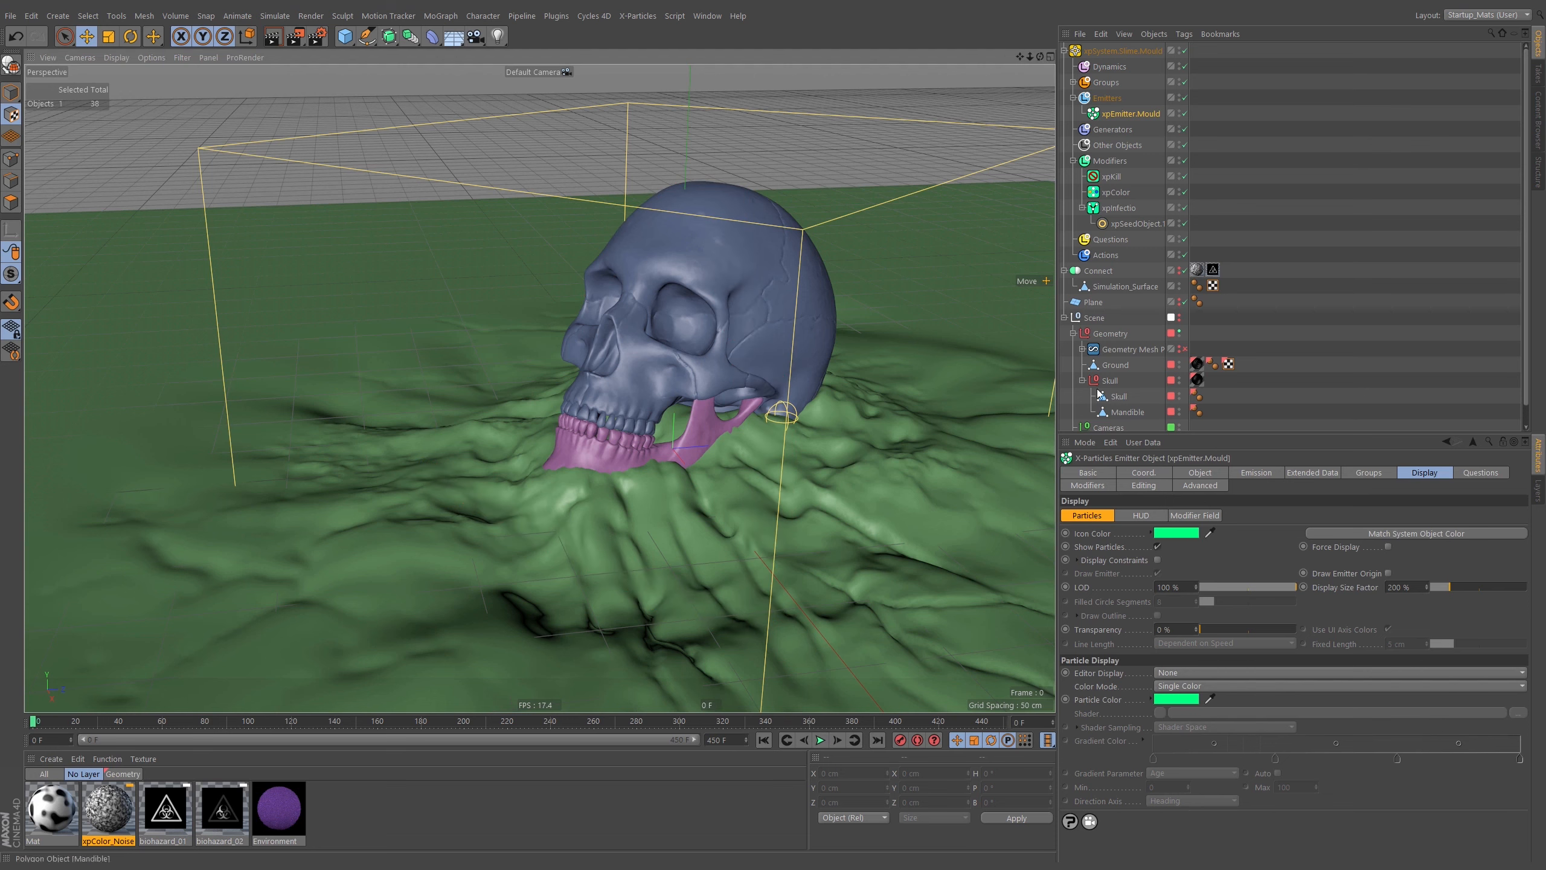
Show the Connect object in the viewport and duplicate the seed object under xpInfectio
click(1143, 271)
click(1181, 271)
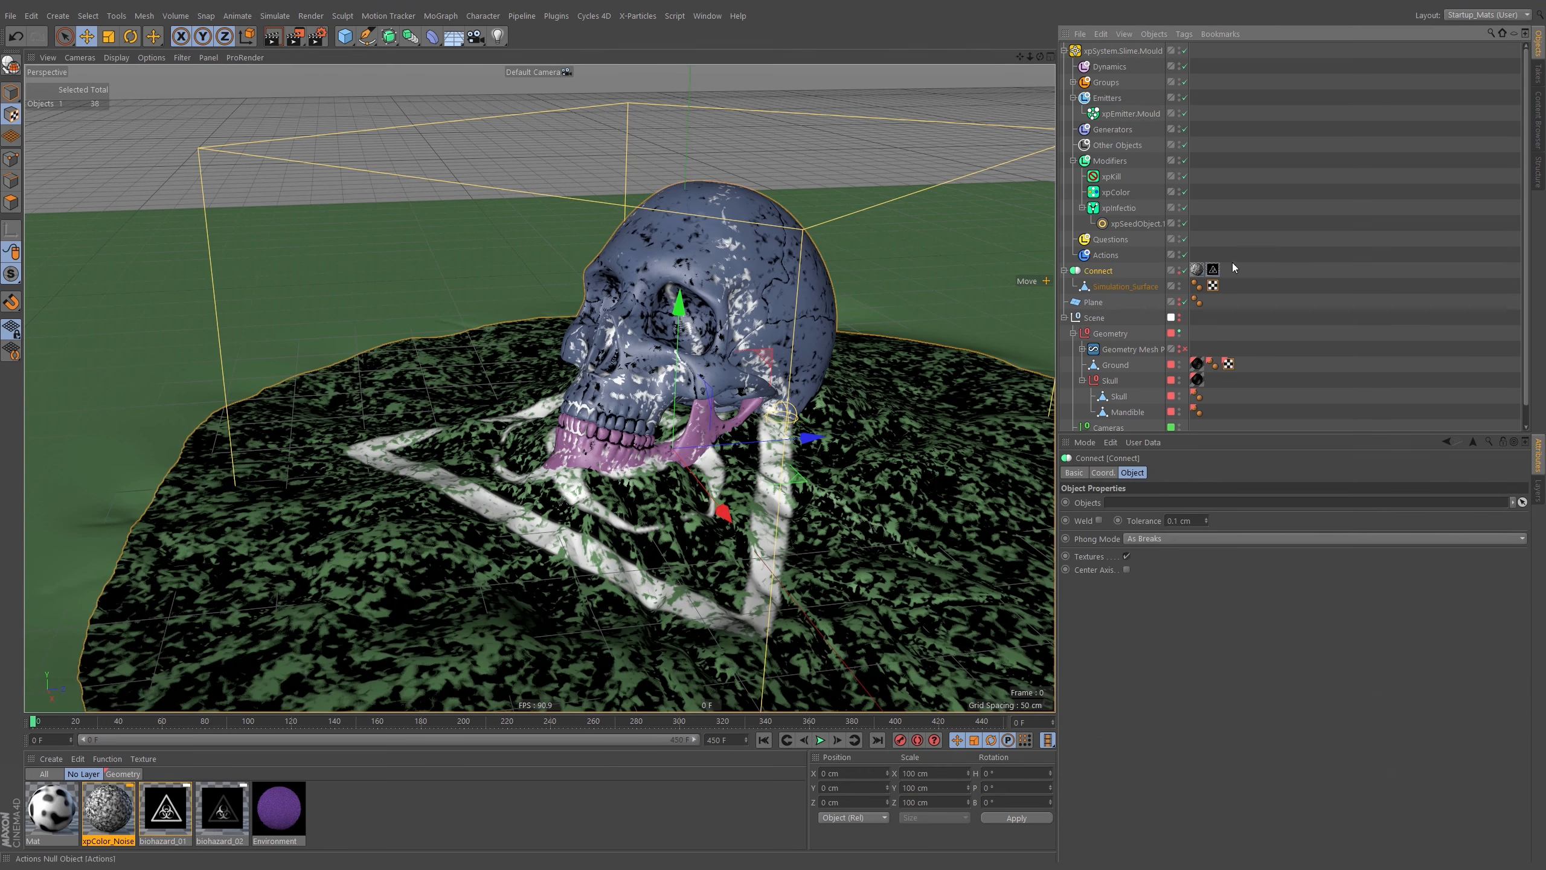
click(1136, 224)
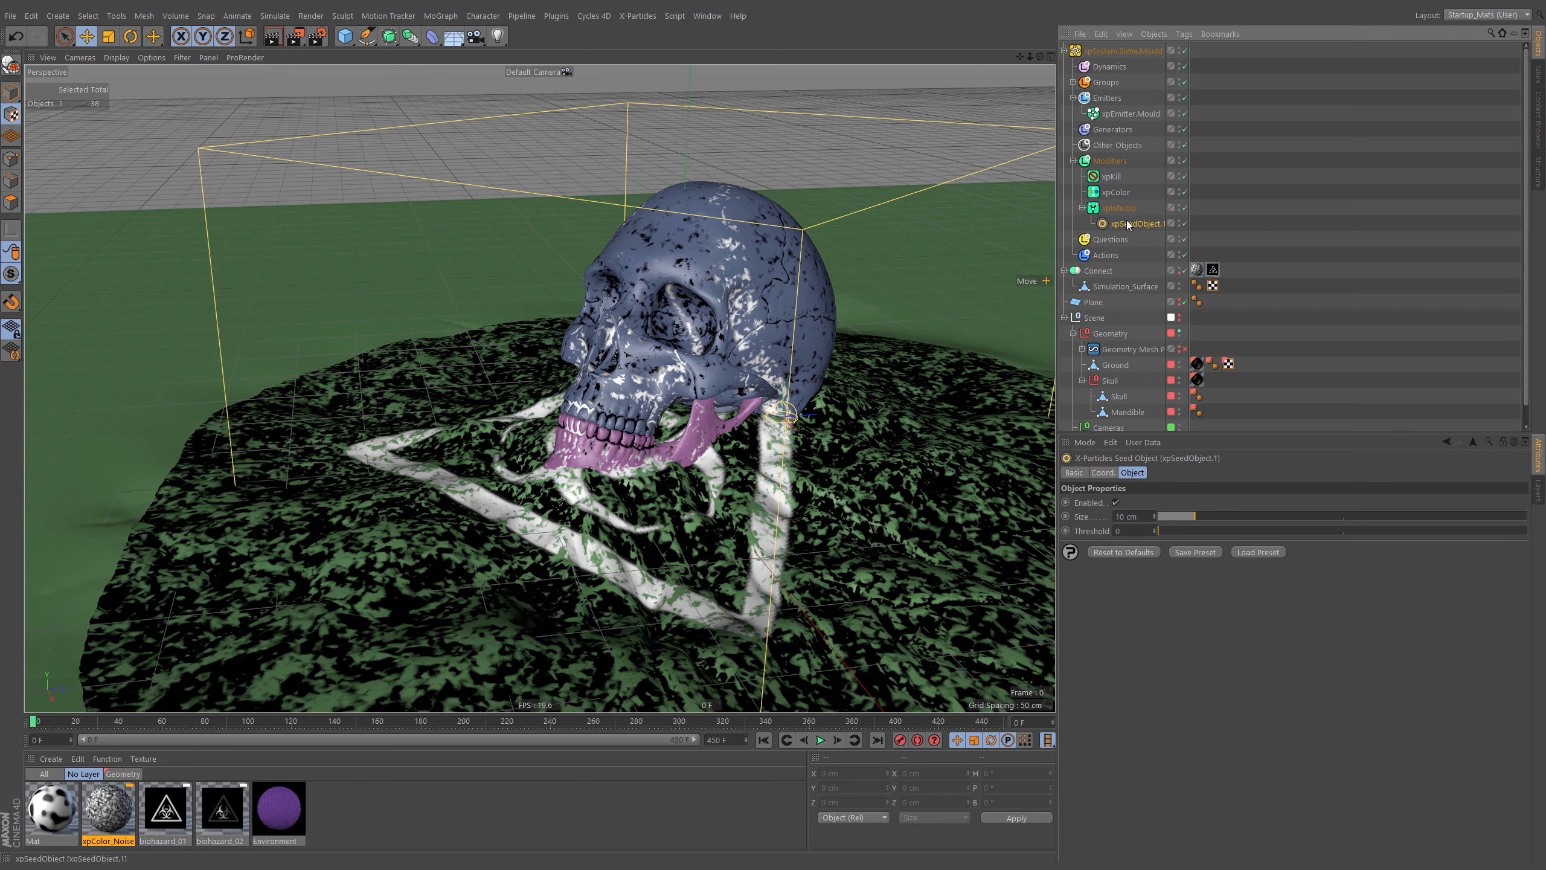
ctrl+drag(1132, 229, 1133, 235)
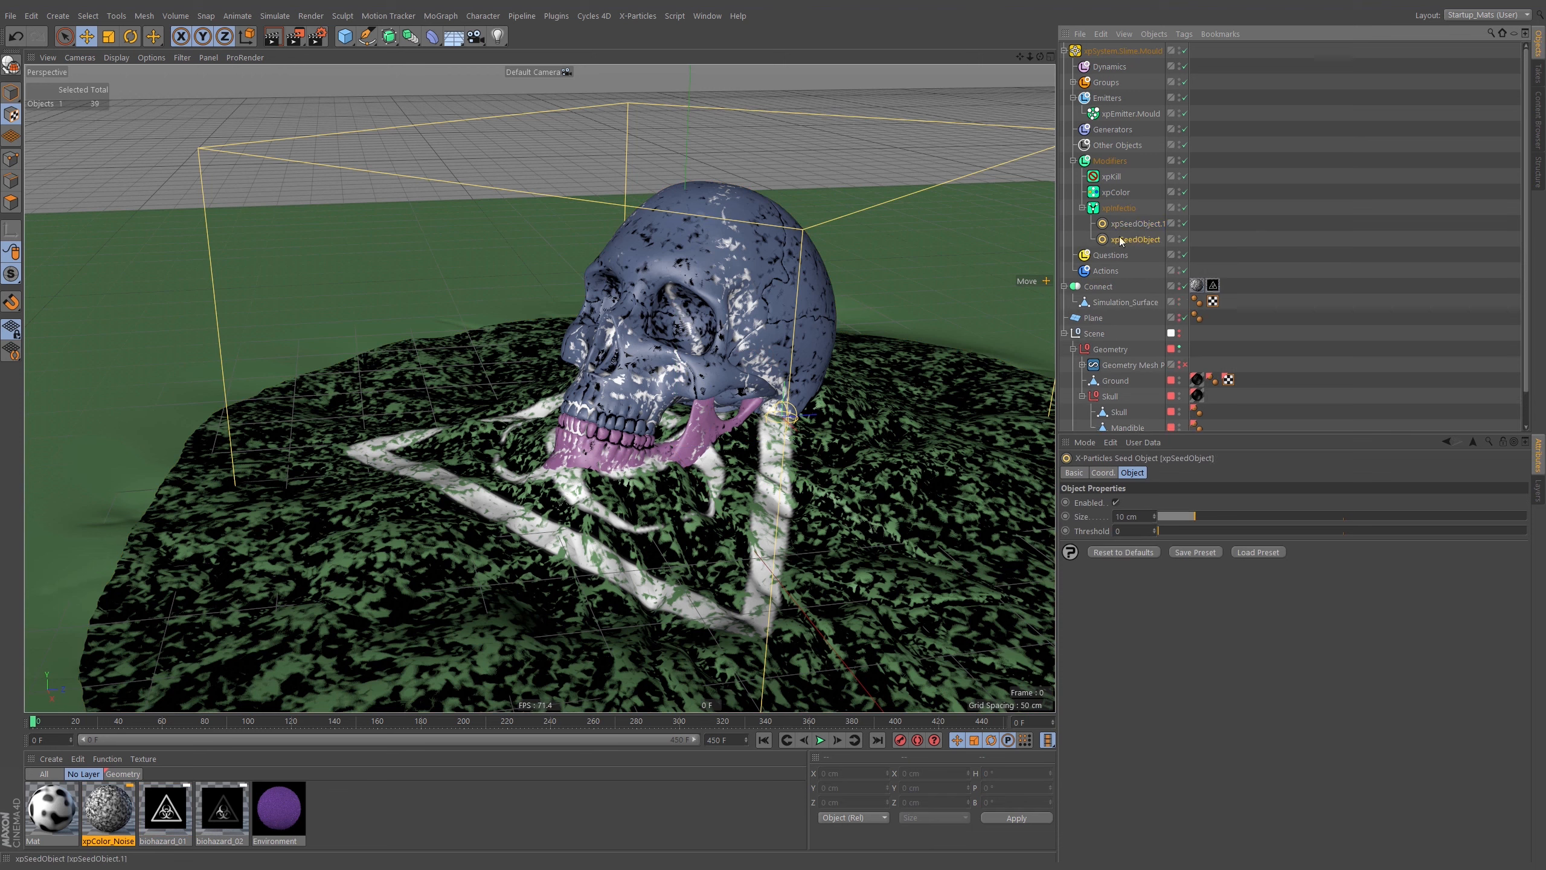
Clear the selection and hide the Geometry group in the viewport so only the projected logo surface is displayed
click(745, 491)
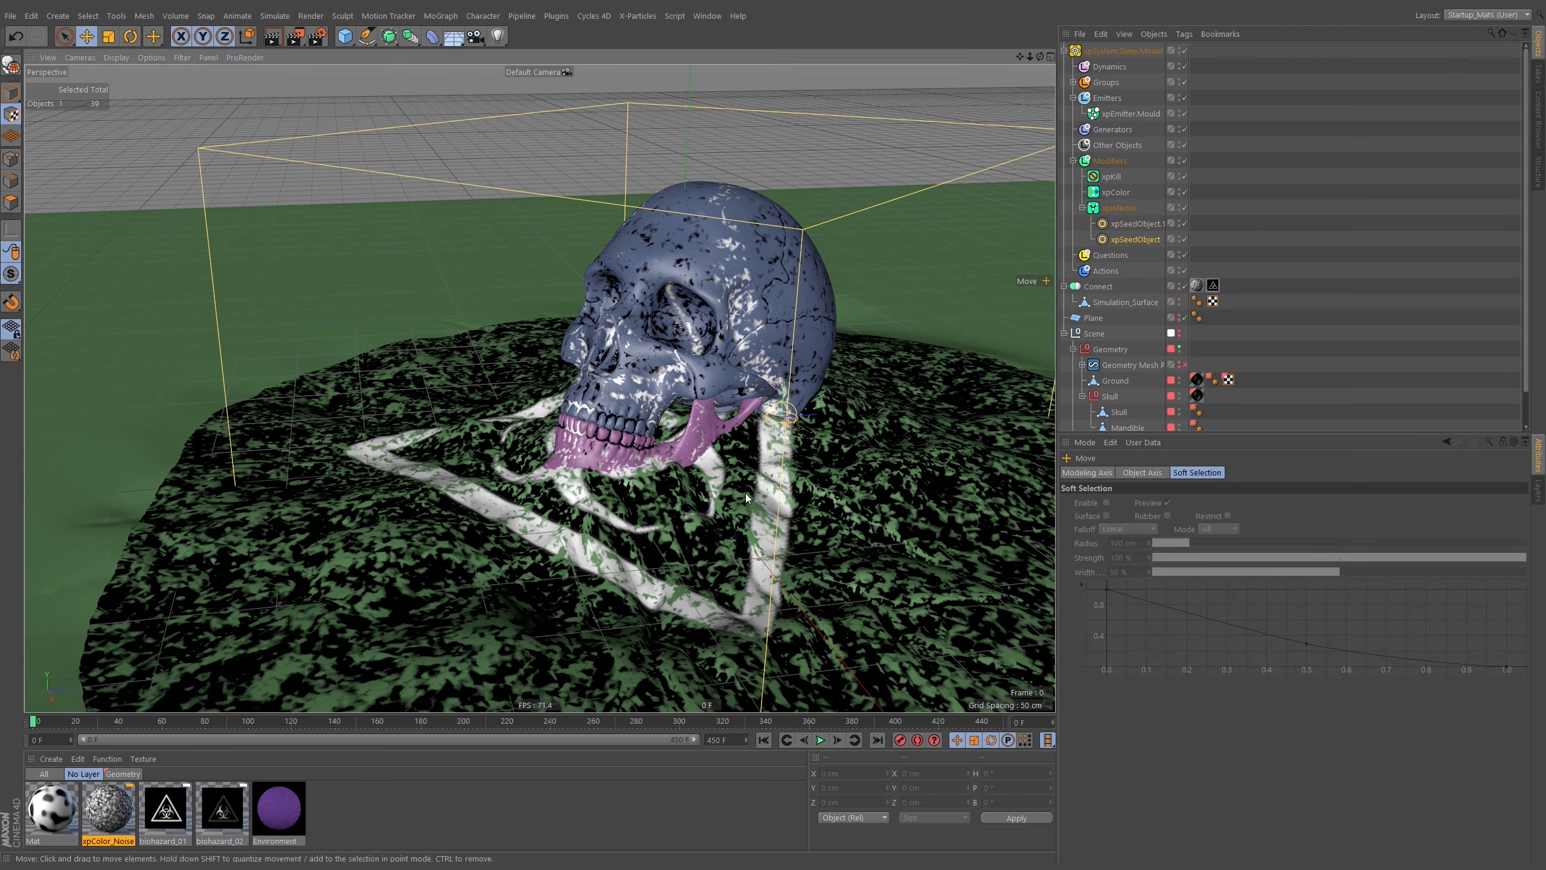
click(1308, 224)
click(763, 739)
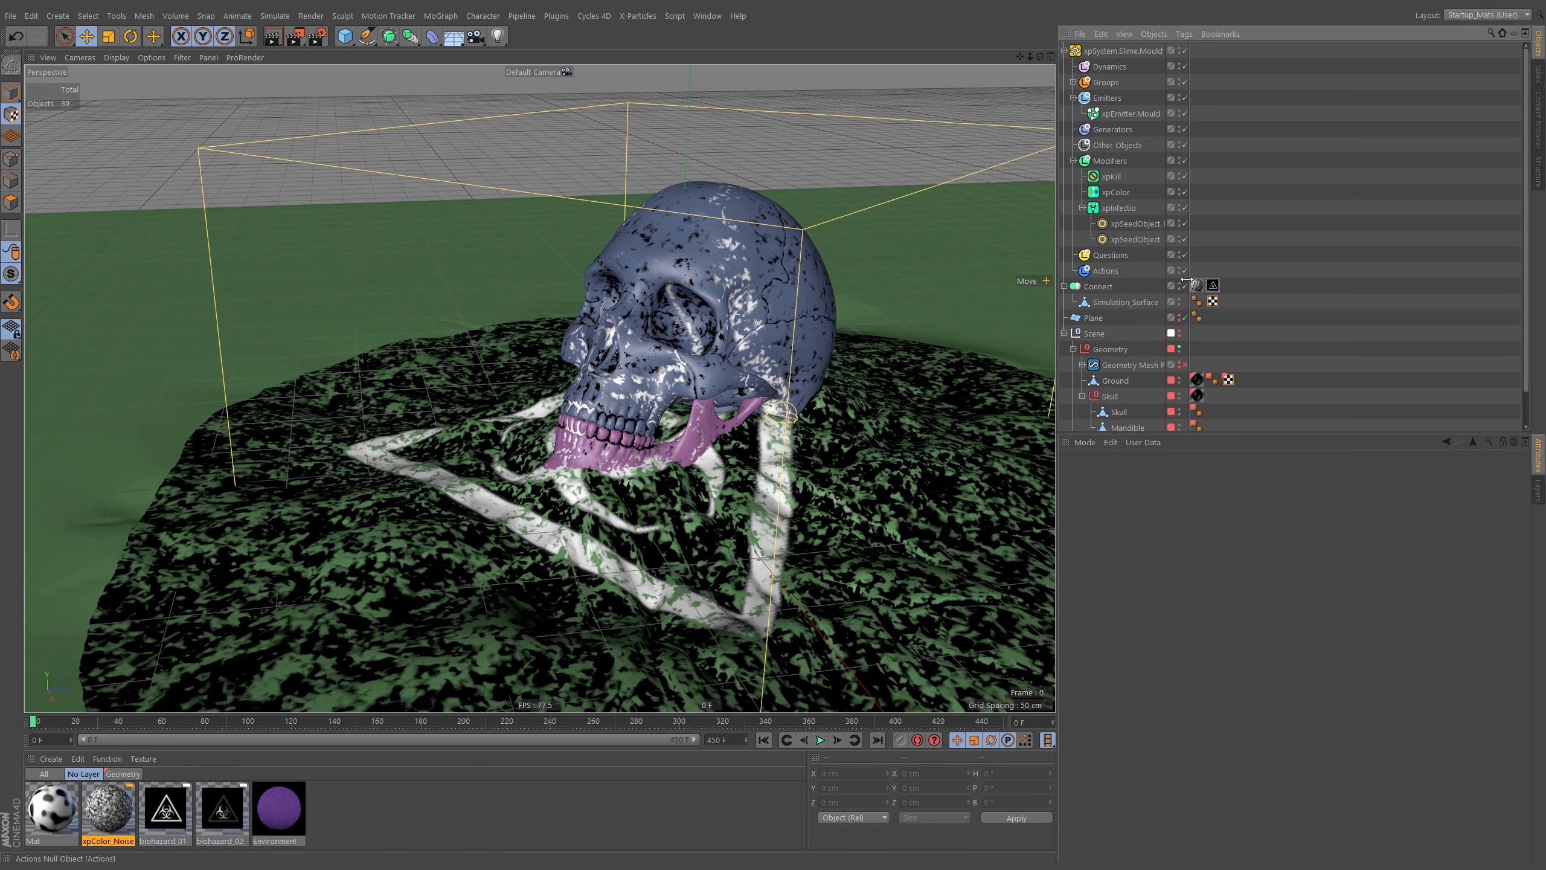
click(1179, 349)
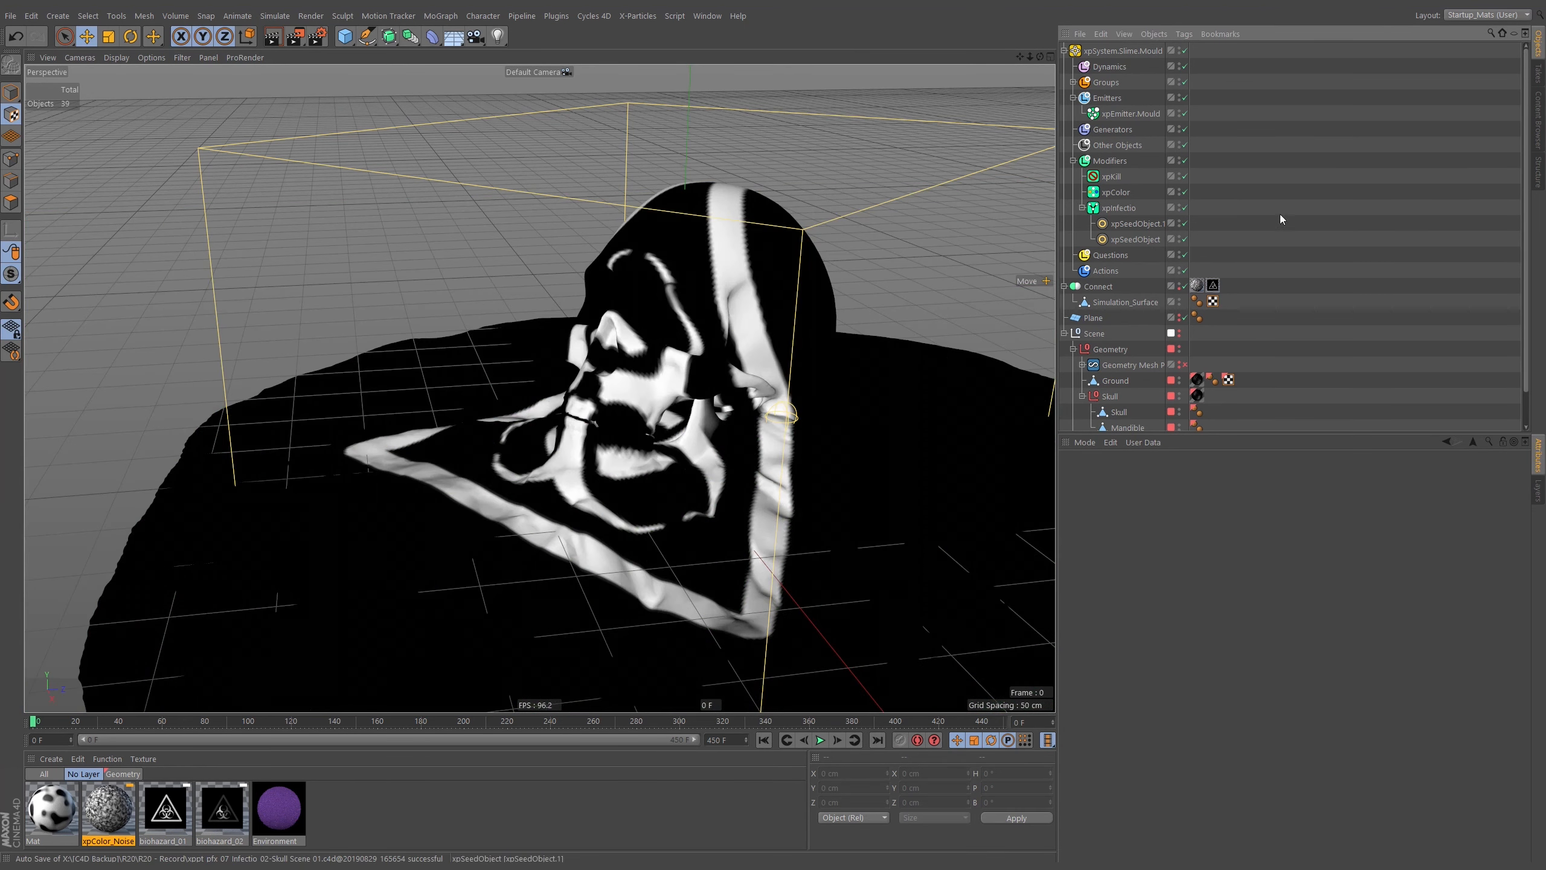
Select the duplicated seed object, keep the snap options open as a floating palette, and enable snapping with Polygon Snap
click(1133, 237)
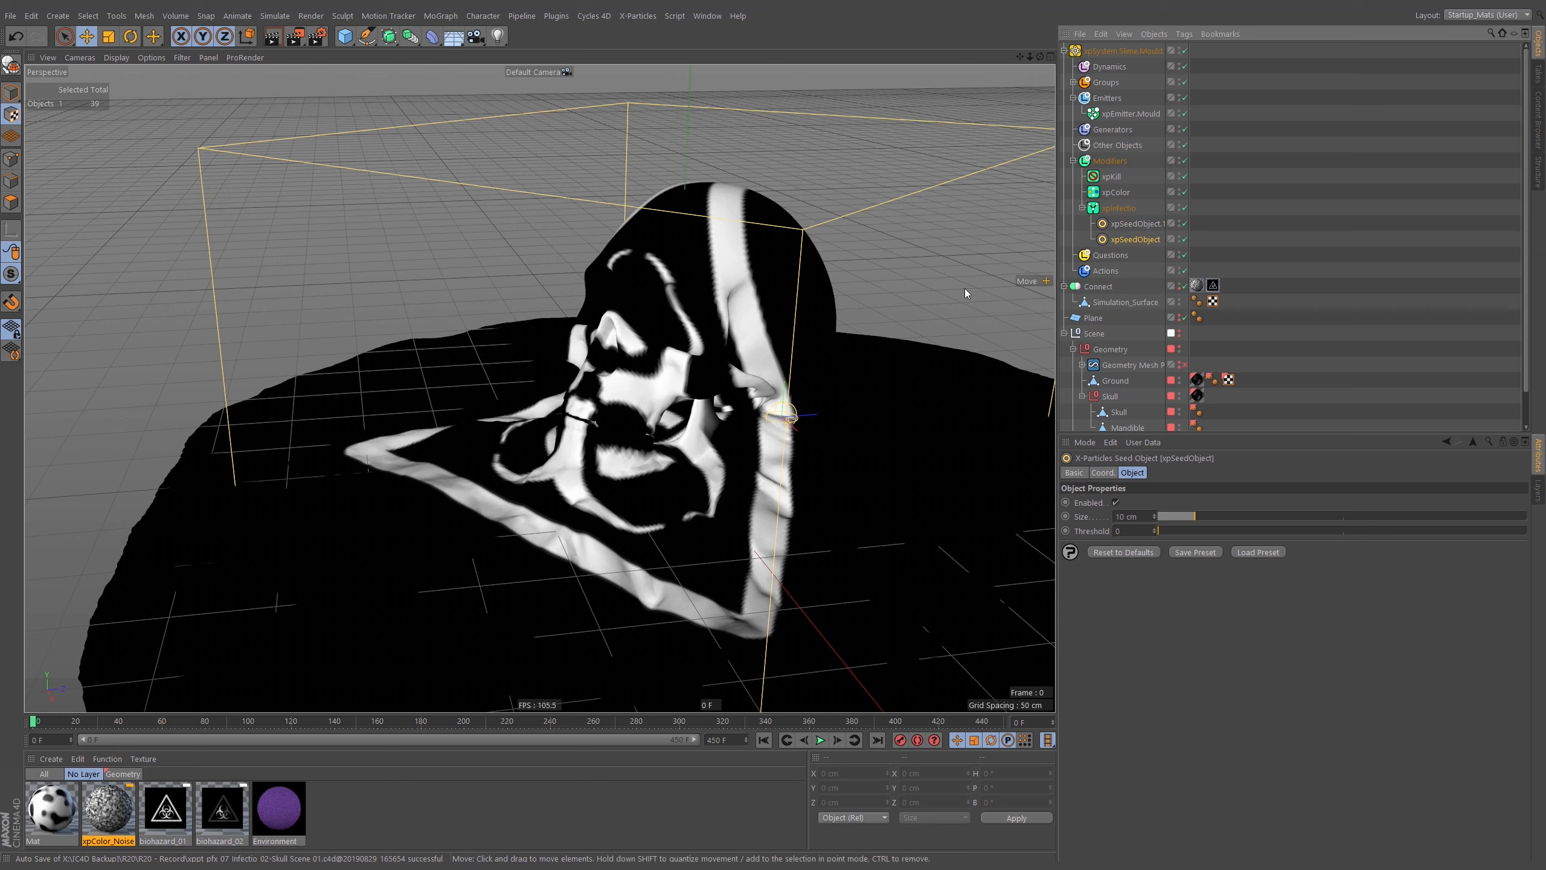
click(27, 300)
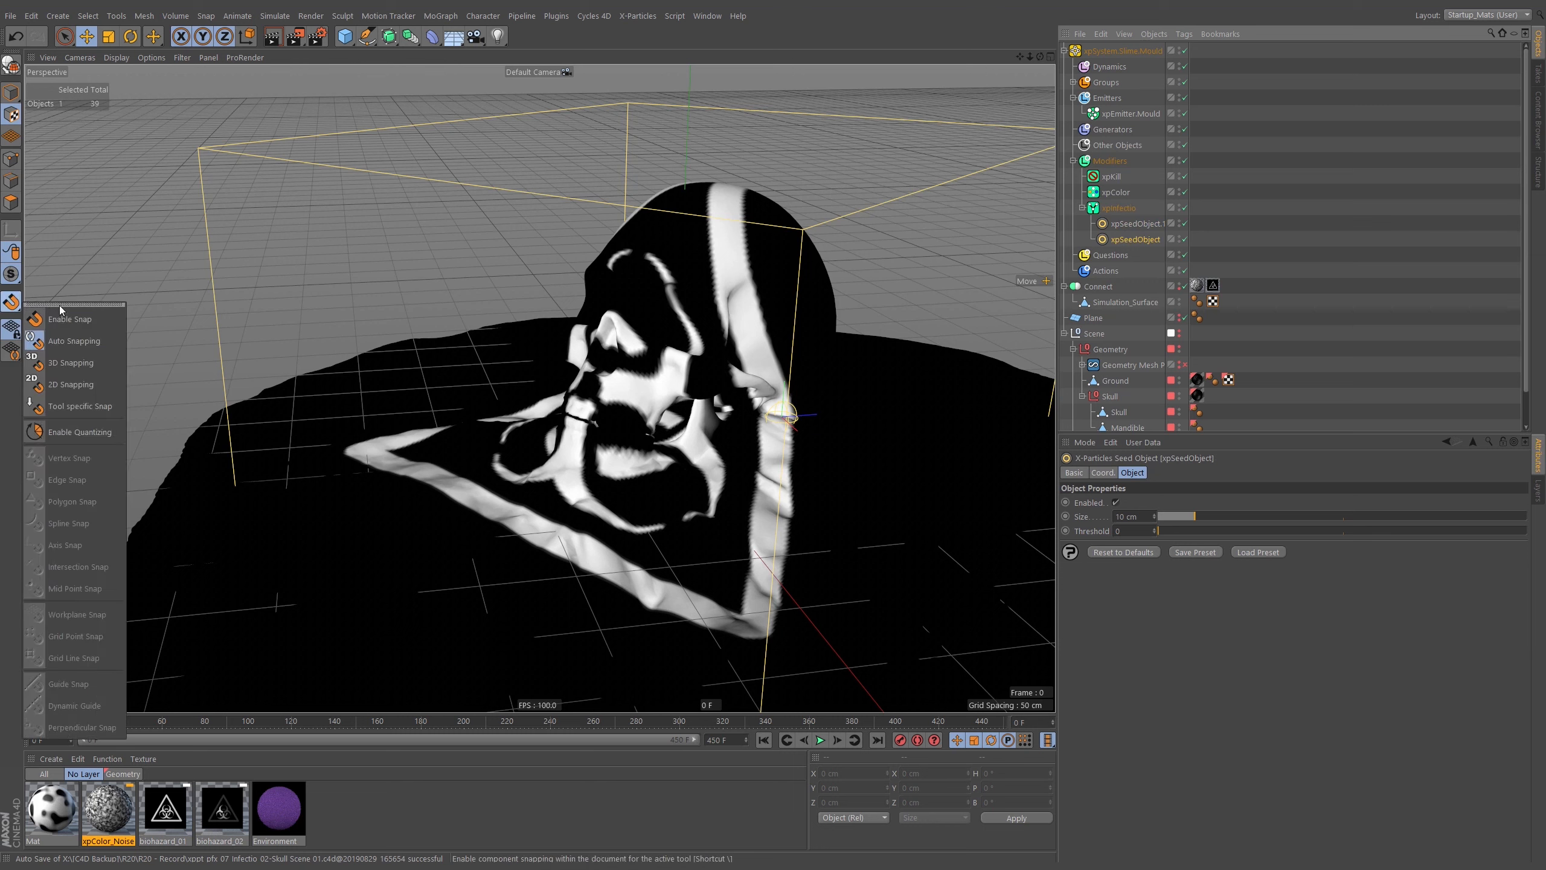
drag(60, 306, 1006, 85)
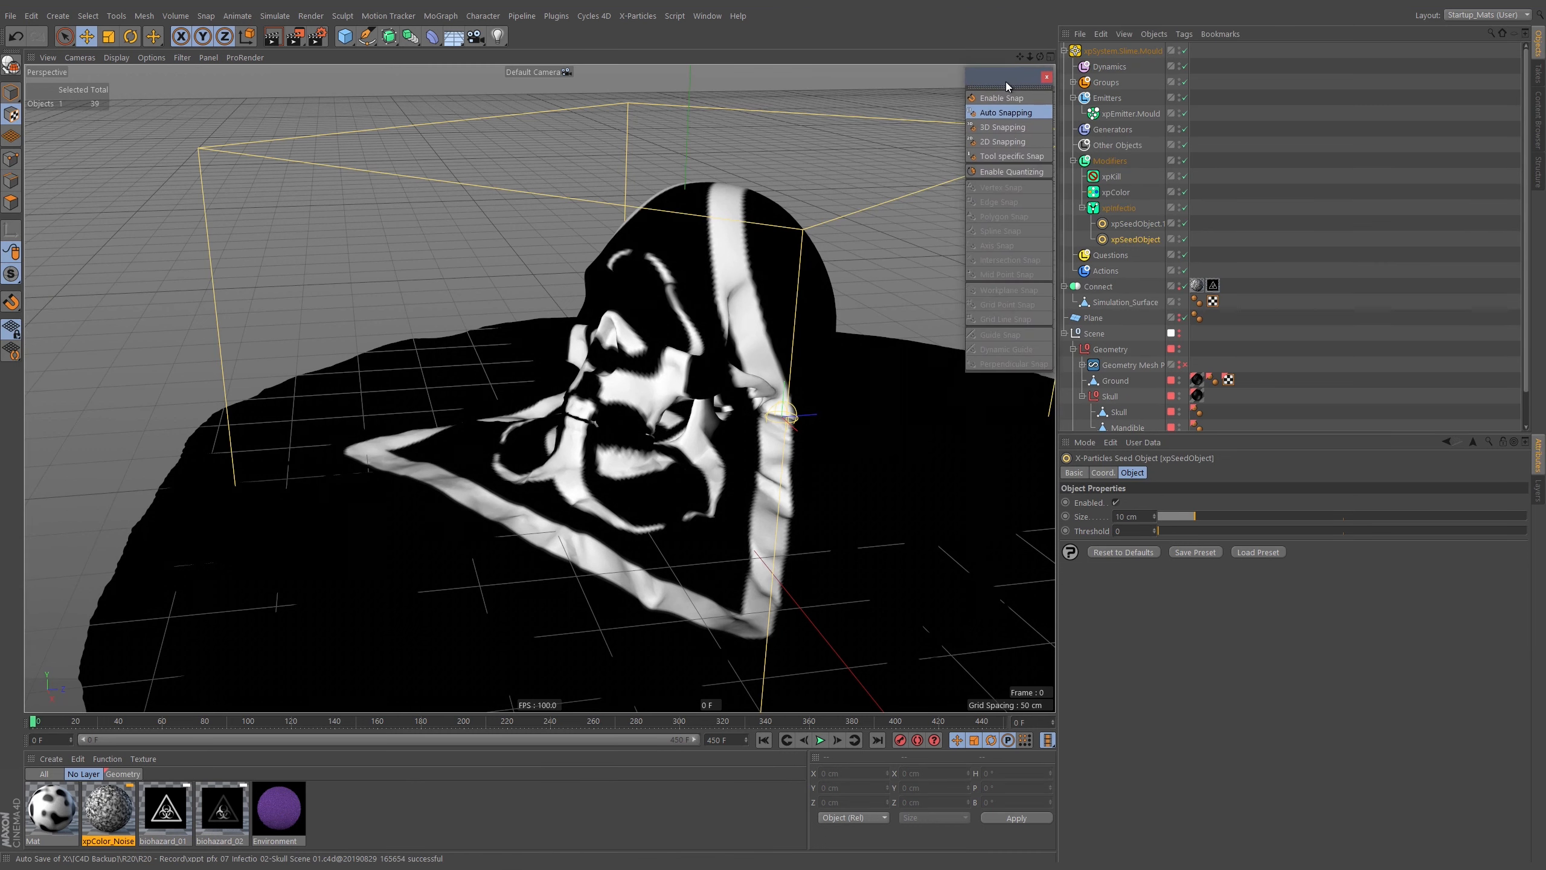
click(990, 99)
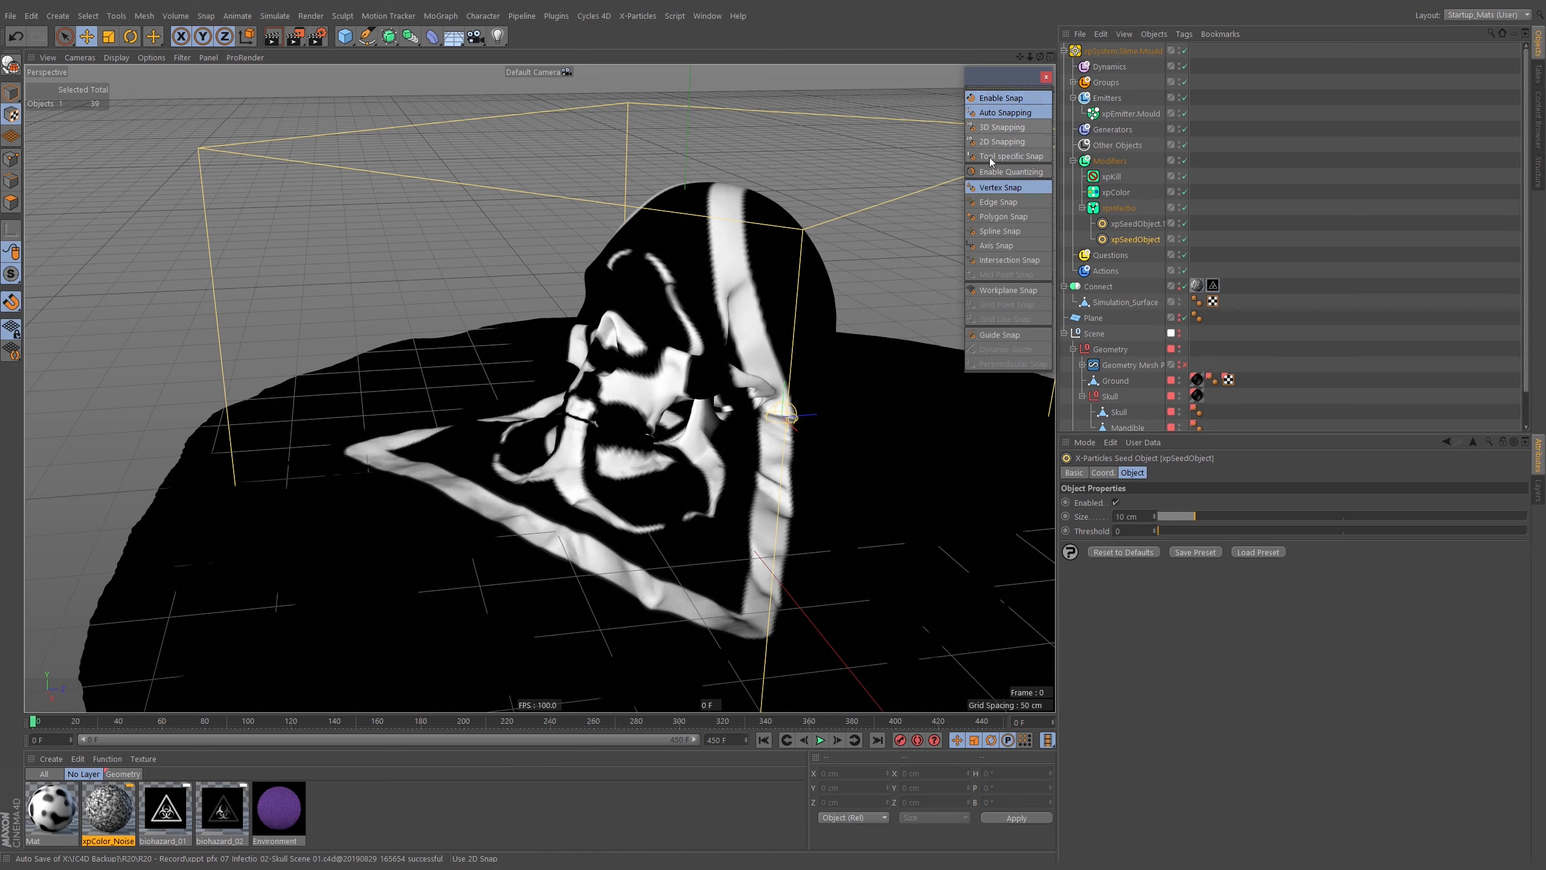
click(995, 218)
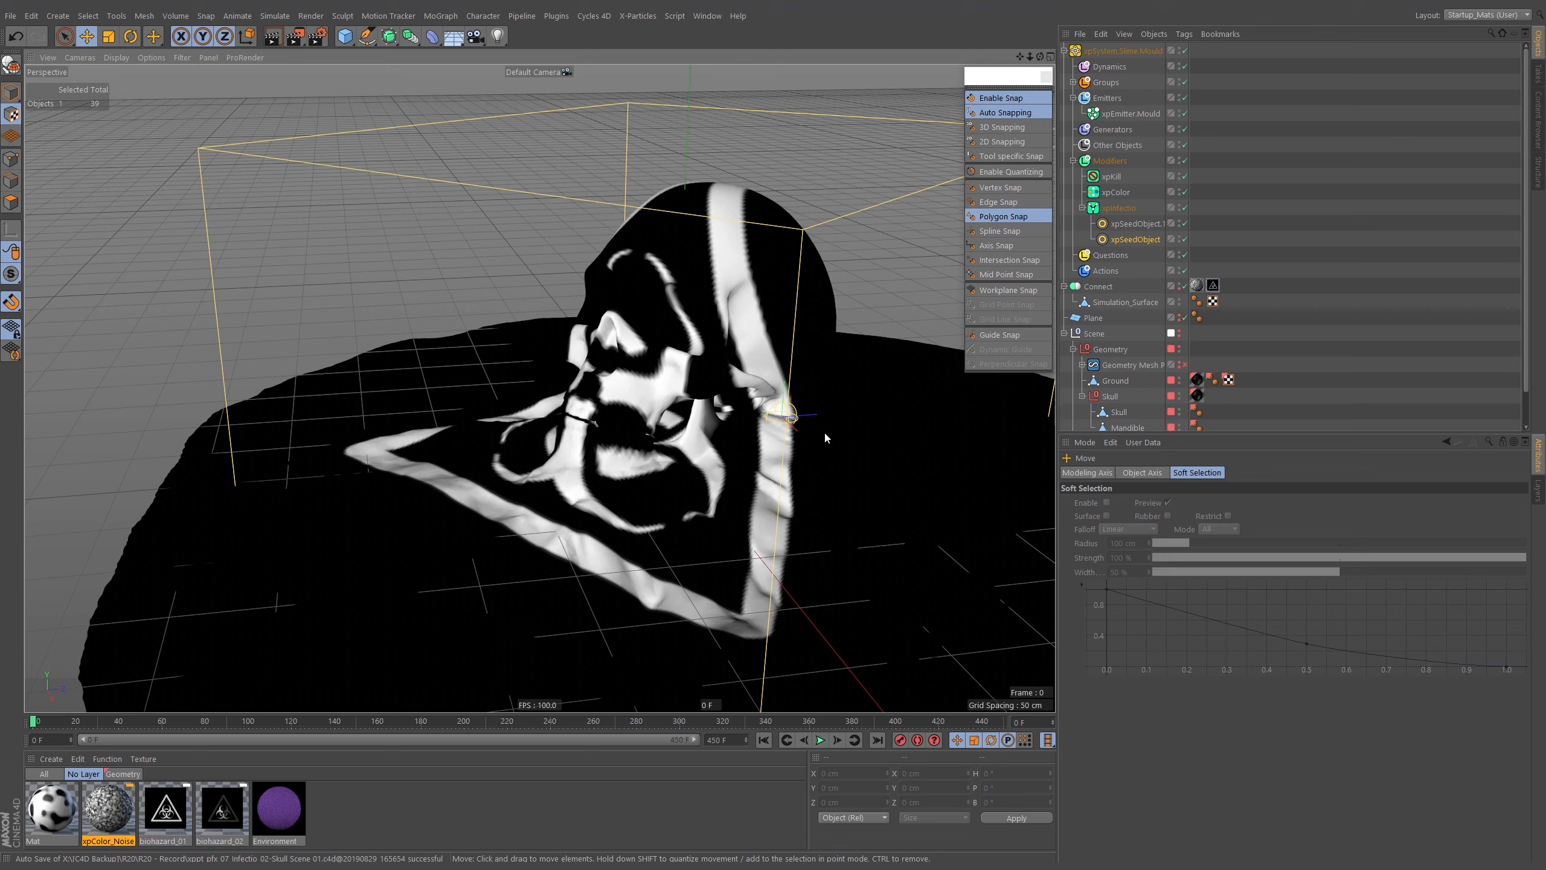
Move the duplicated seed object onto the gap in the logo's ring on the ground and enlarge it to about 15 cm
click(847, 430)
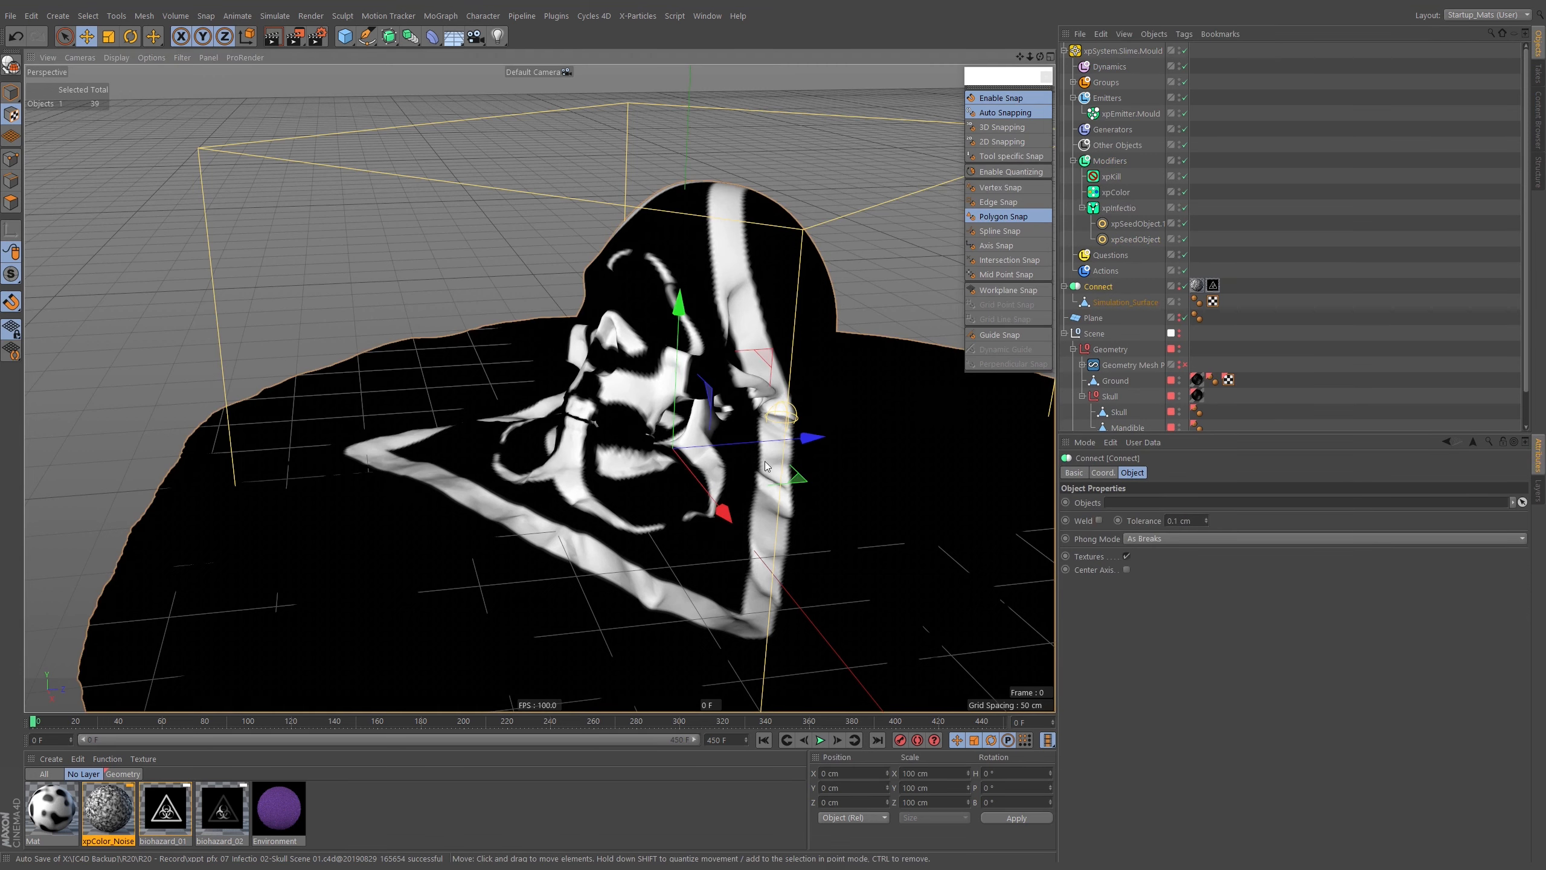
click(1133, 238)
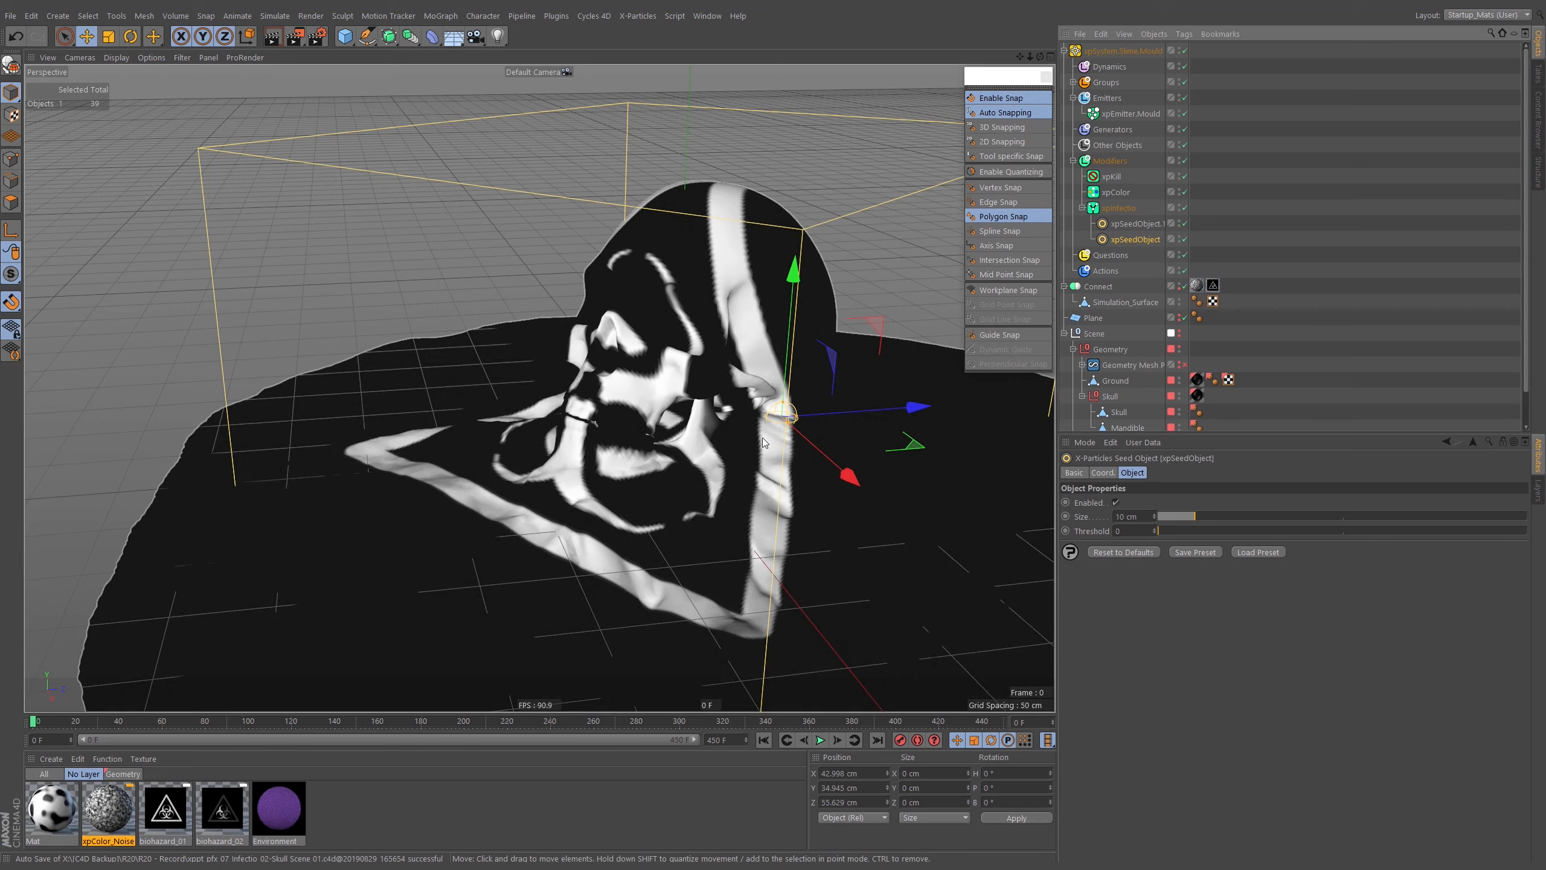
drag(764, 442, 700, 522)
drag(677, 522, 692, 491)
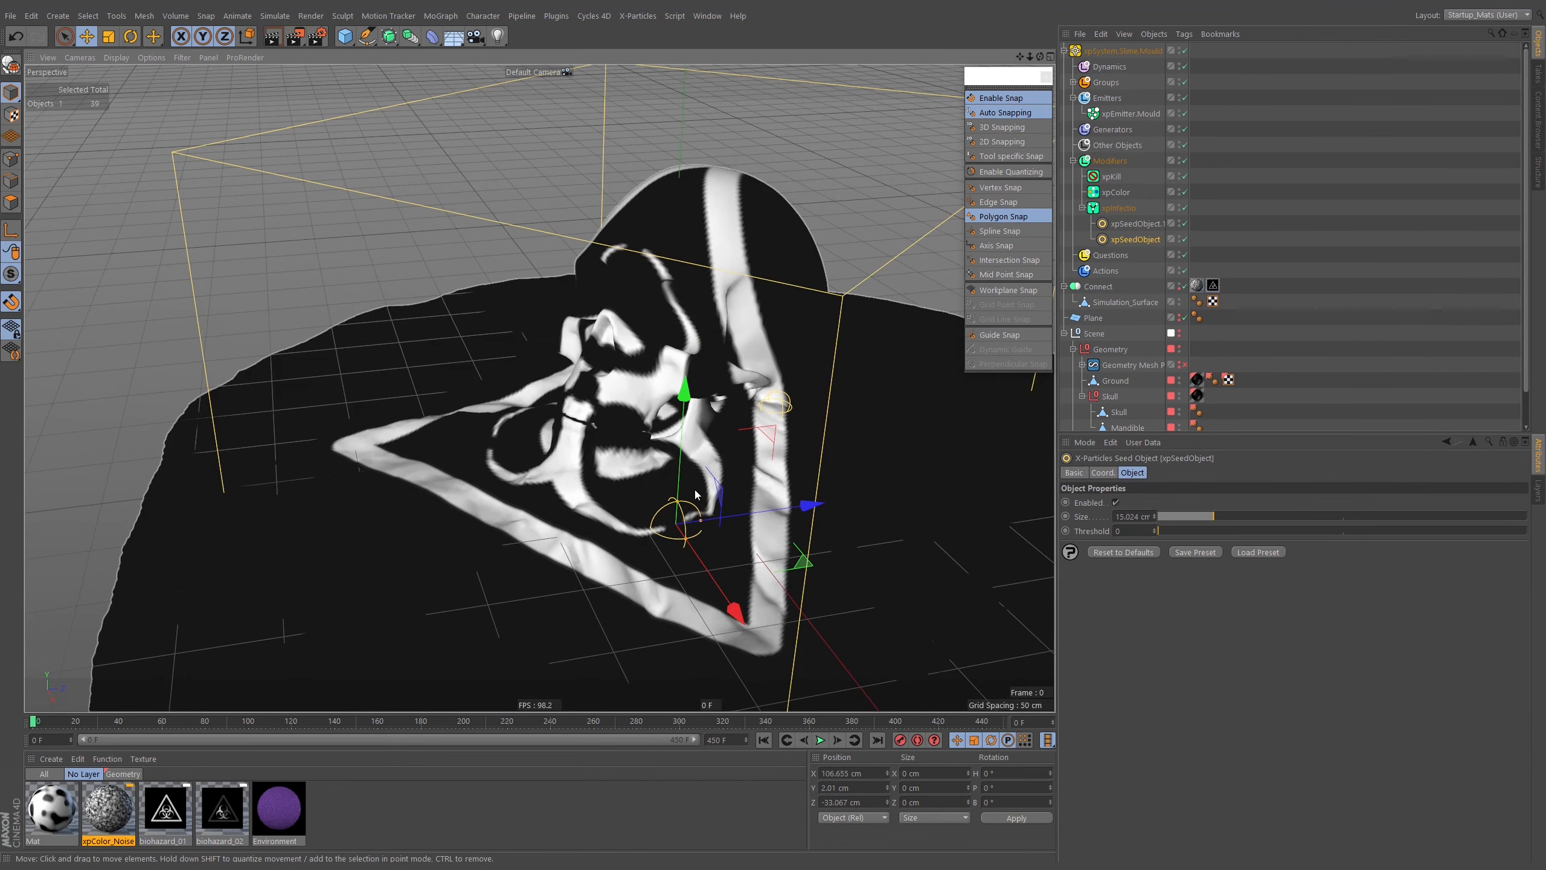
Duplicate the seed object again and place the copy on the logo beside the skull's jaw
ctrl+drag(1140, 240, 1148, 247)
drag(679, 525, 707, 461)
alt+right_drag(707, 461, 730, 460)
Add two more seed object copies, about 9 cm in size, at the ring junction before the teeth and at the triangle's ground corner
ctrl+drag(1143, 257, 1147, 264)
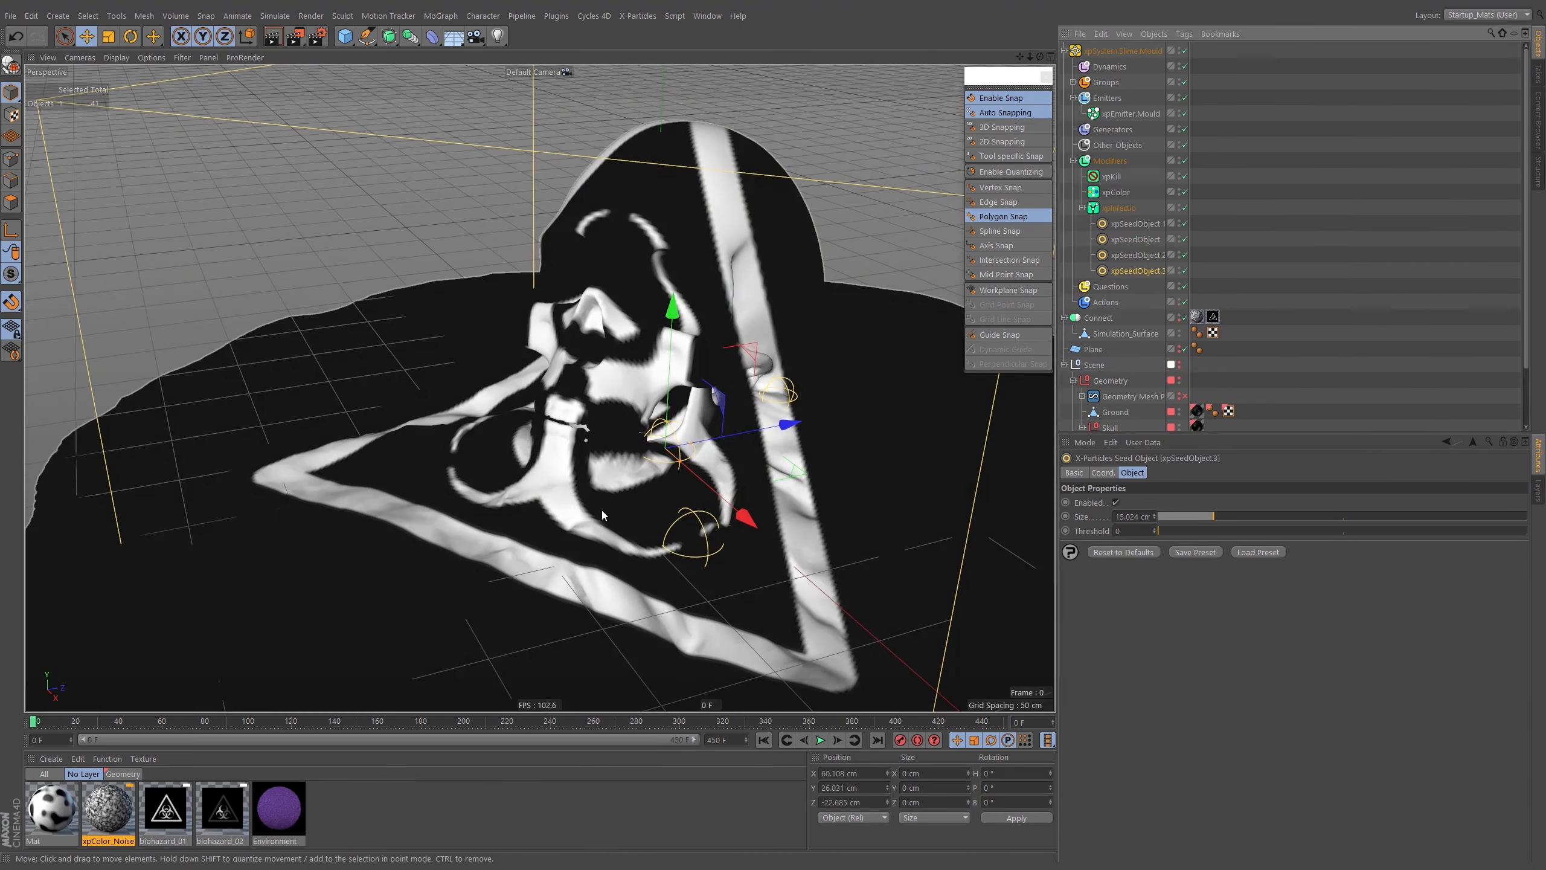
drag(670, 447, 724, 487)
ctrl+drag(1148, 271, 1155, 286)
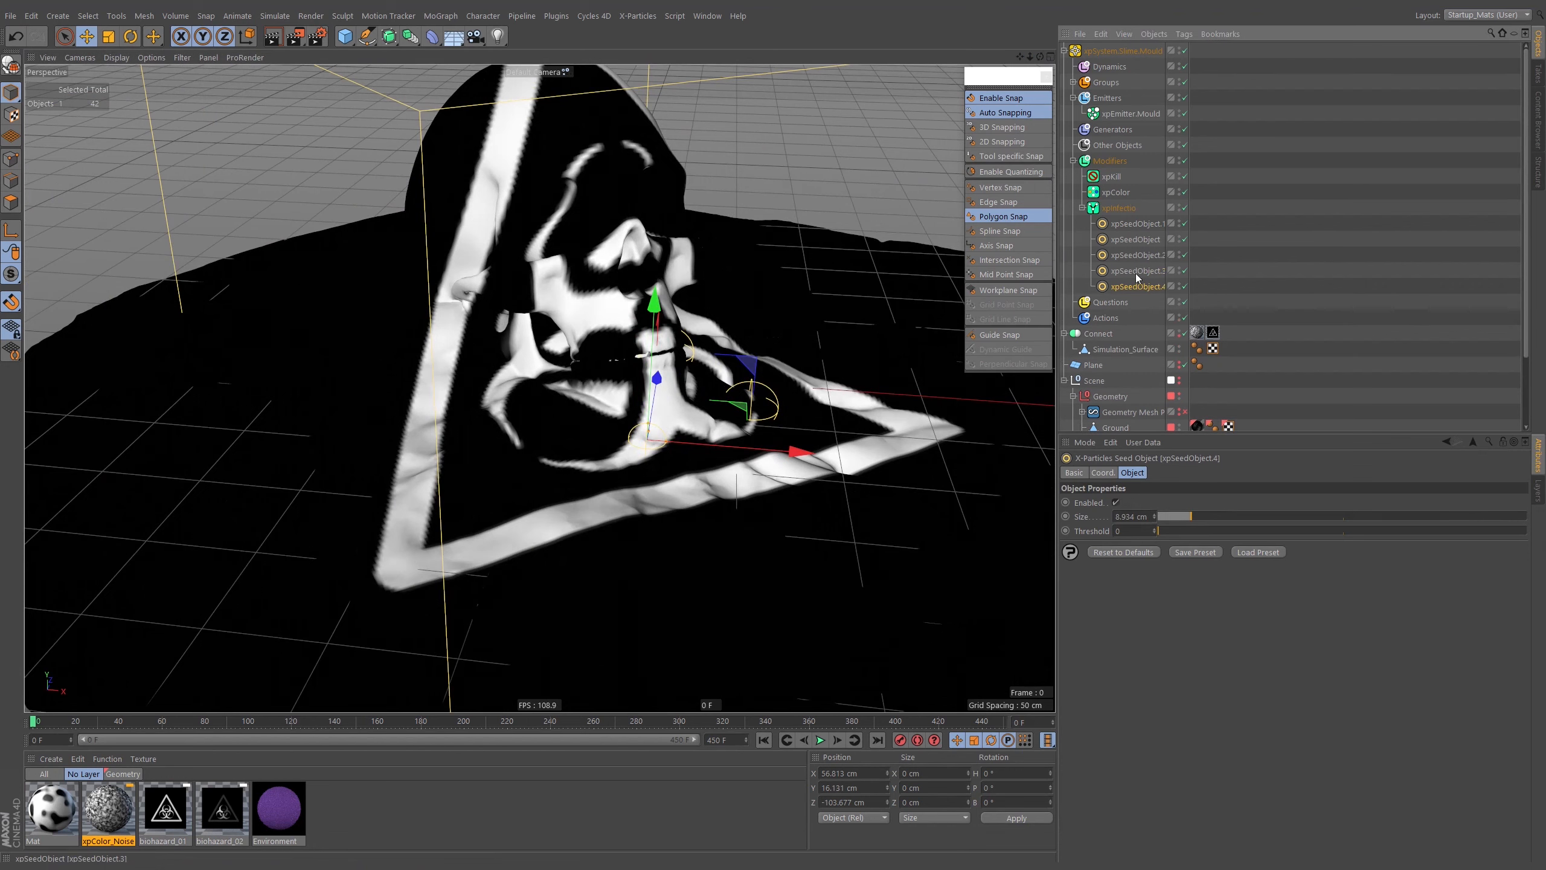
drag(651, 438, 407, 570)
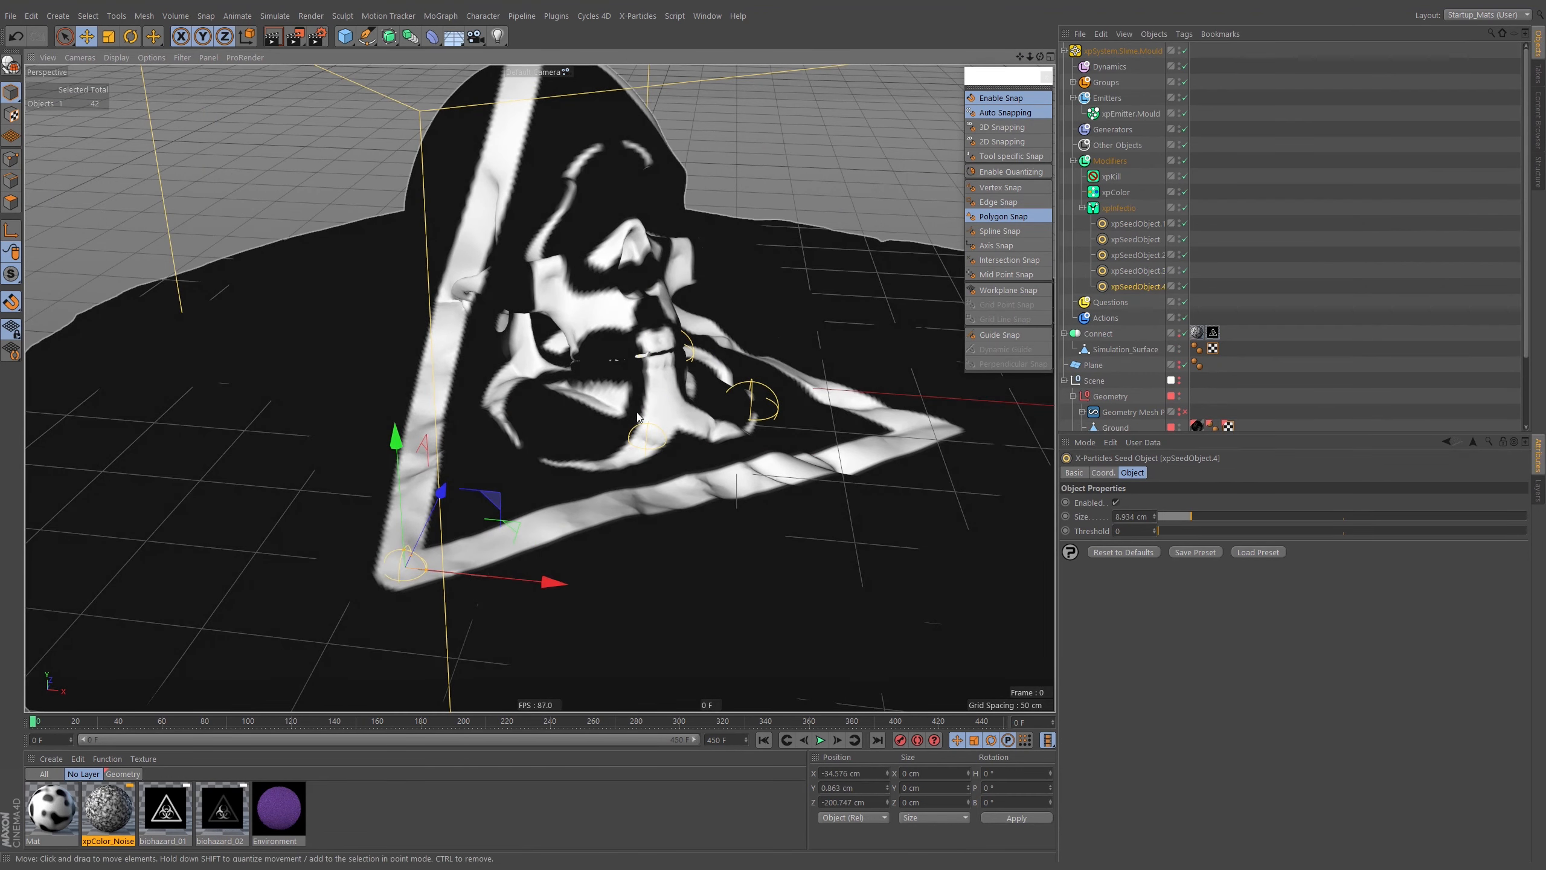
Add two more seed object copies, one about 5 cm on the skull's face and one about 9 cm on the jaw's opposite side
alt+middle_drag(637, 397, 624, 442)
alt+drag(624, 442, 594, 417)
ctrl+drag(1157, 287, 1159, 293)
drag(600, 366, 601, 355)
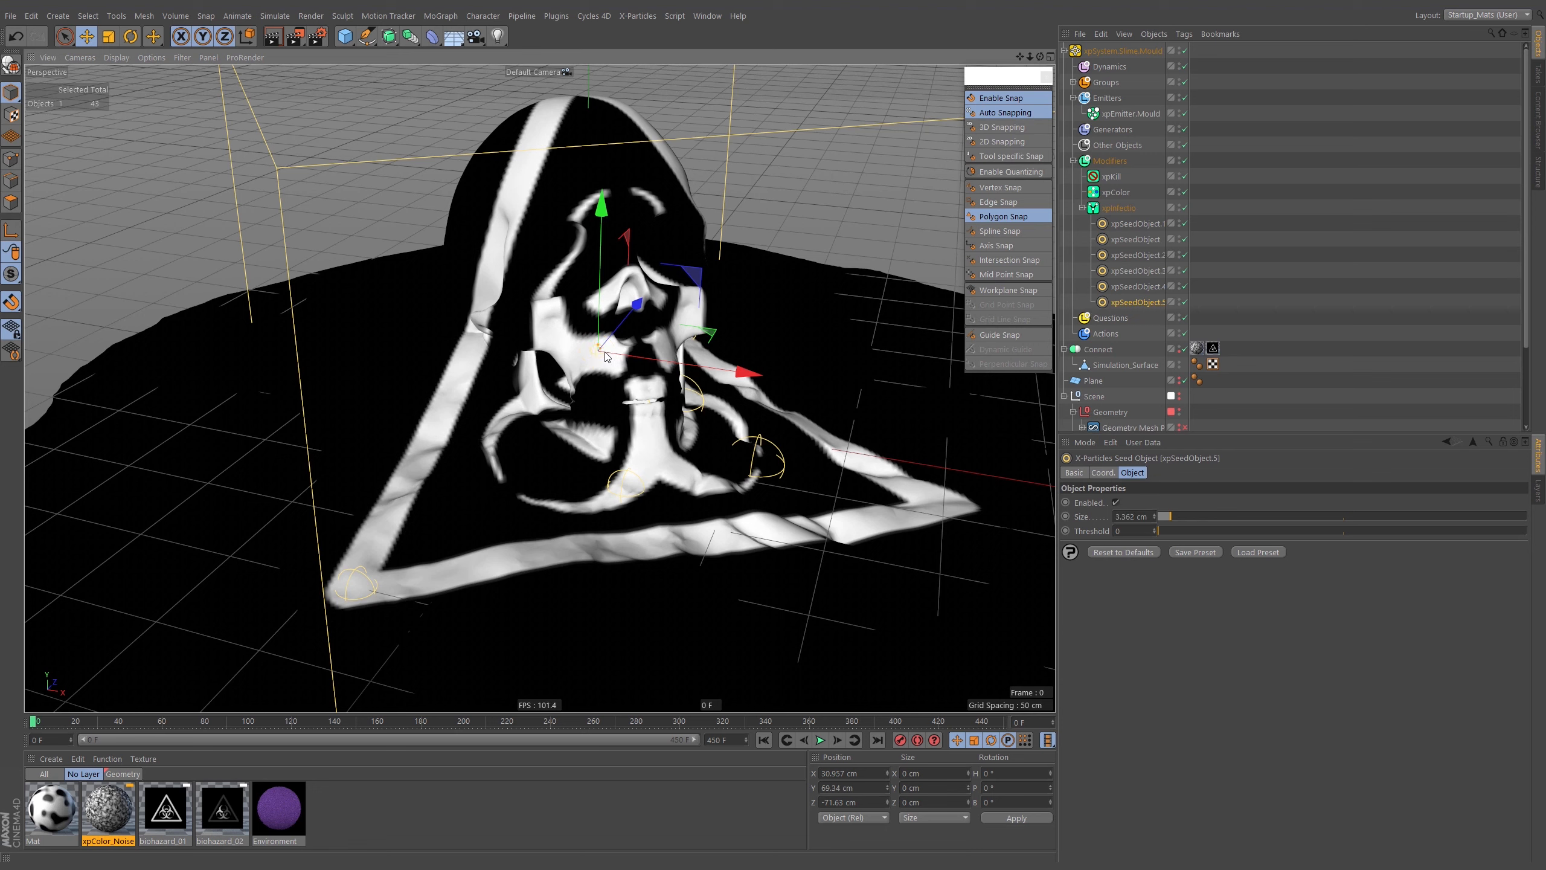
ctrl+drag(1143, 306, 1149, 312)
drag(599, 351, 569, 392)
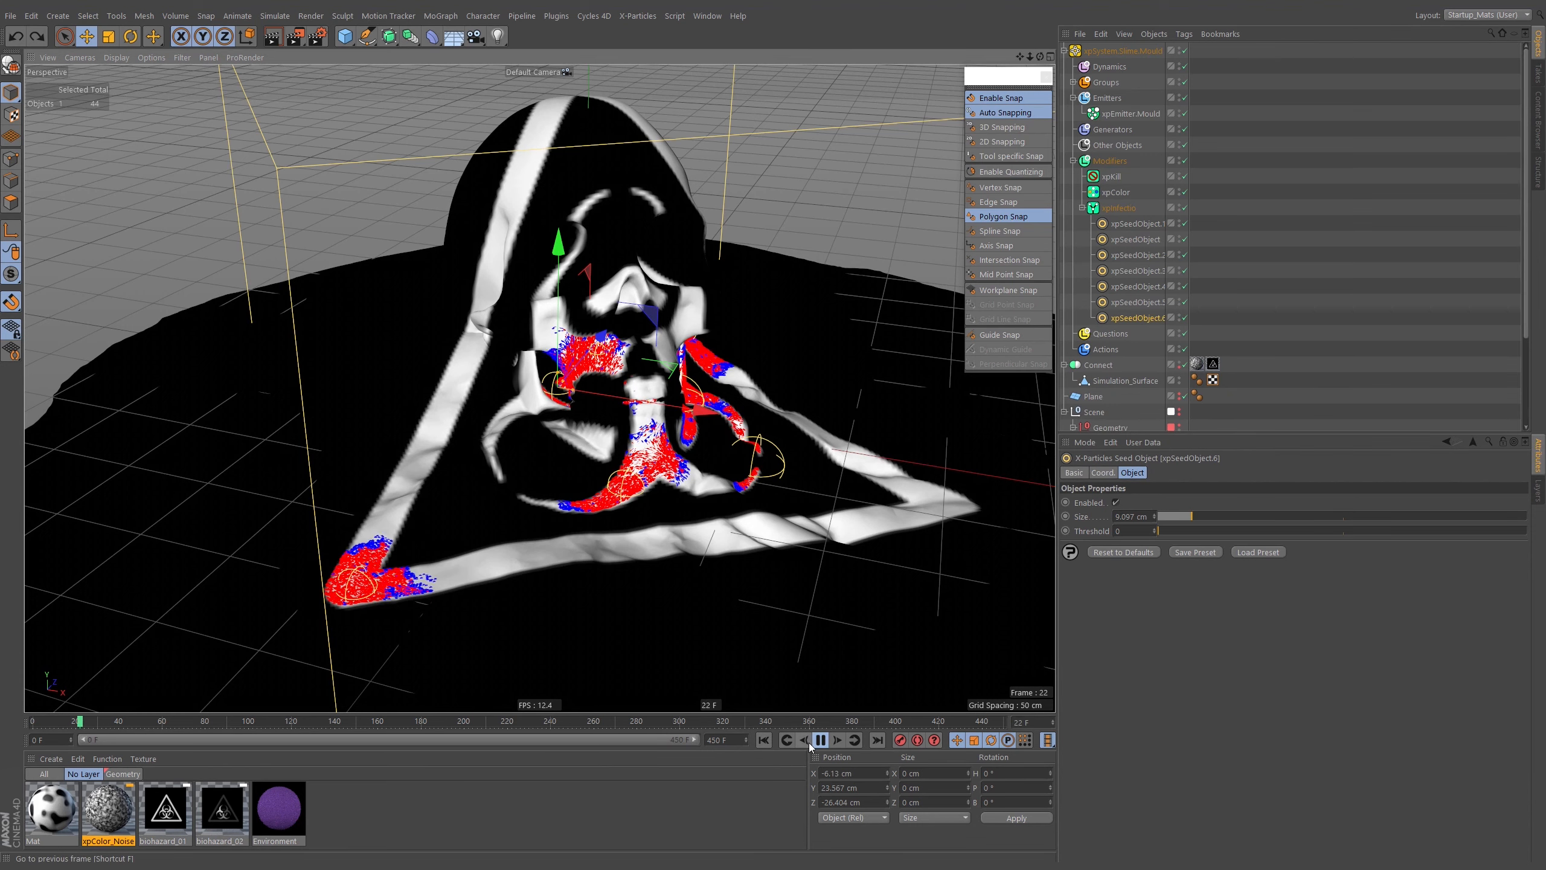
Play the simulation with all the seed objects, examine how the infection covers the logo from several angles, and stop it
click(1277, 325)
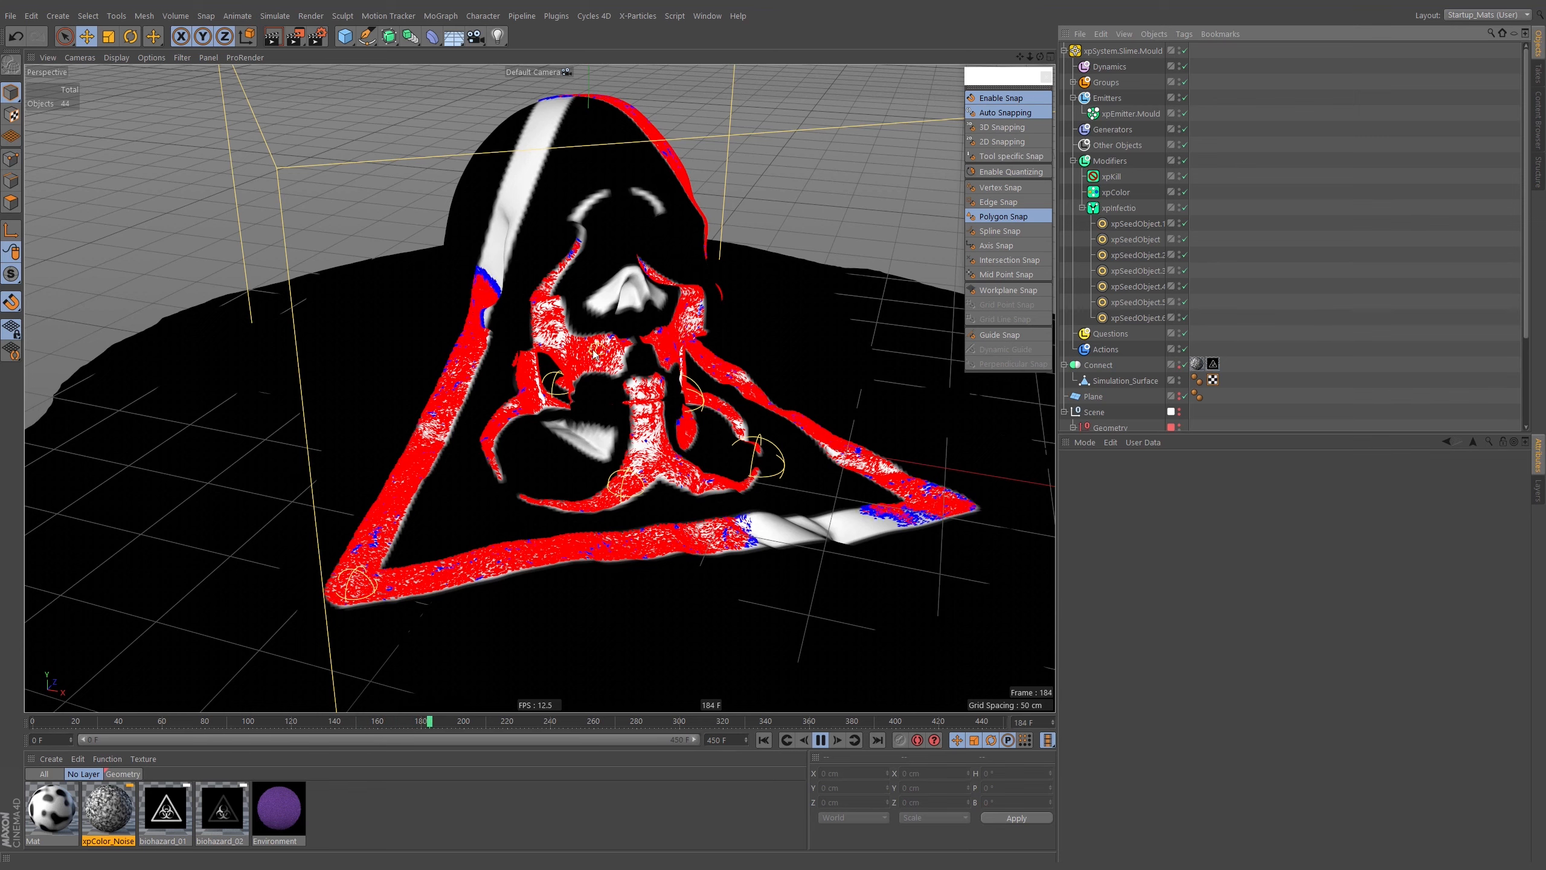
alt+drag(595, 355, 563, 317)
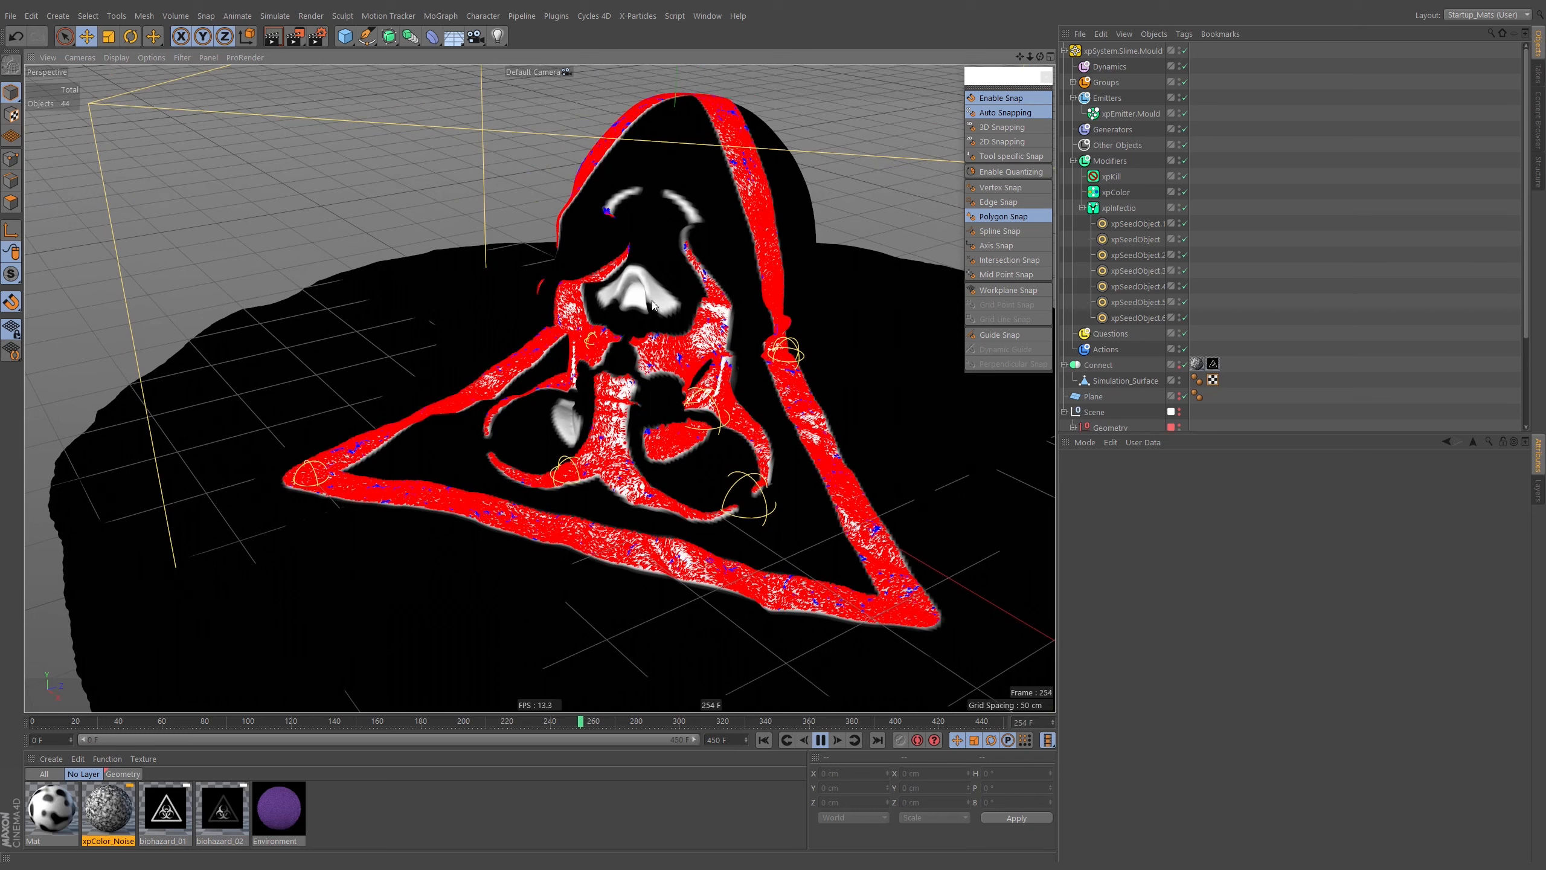
click(819, 741)
alt+drag(828, 455, 659, 366)
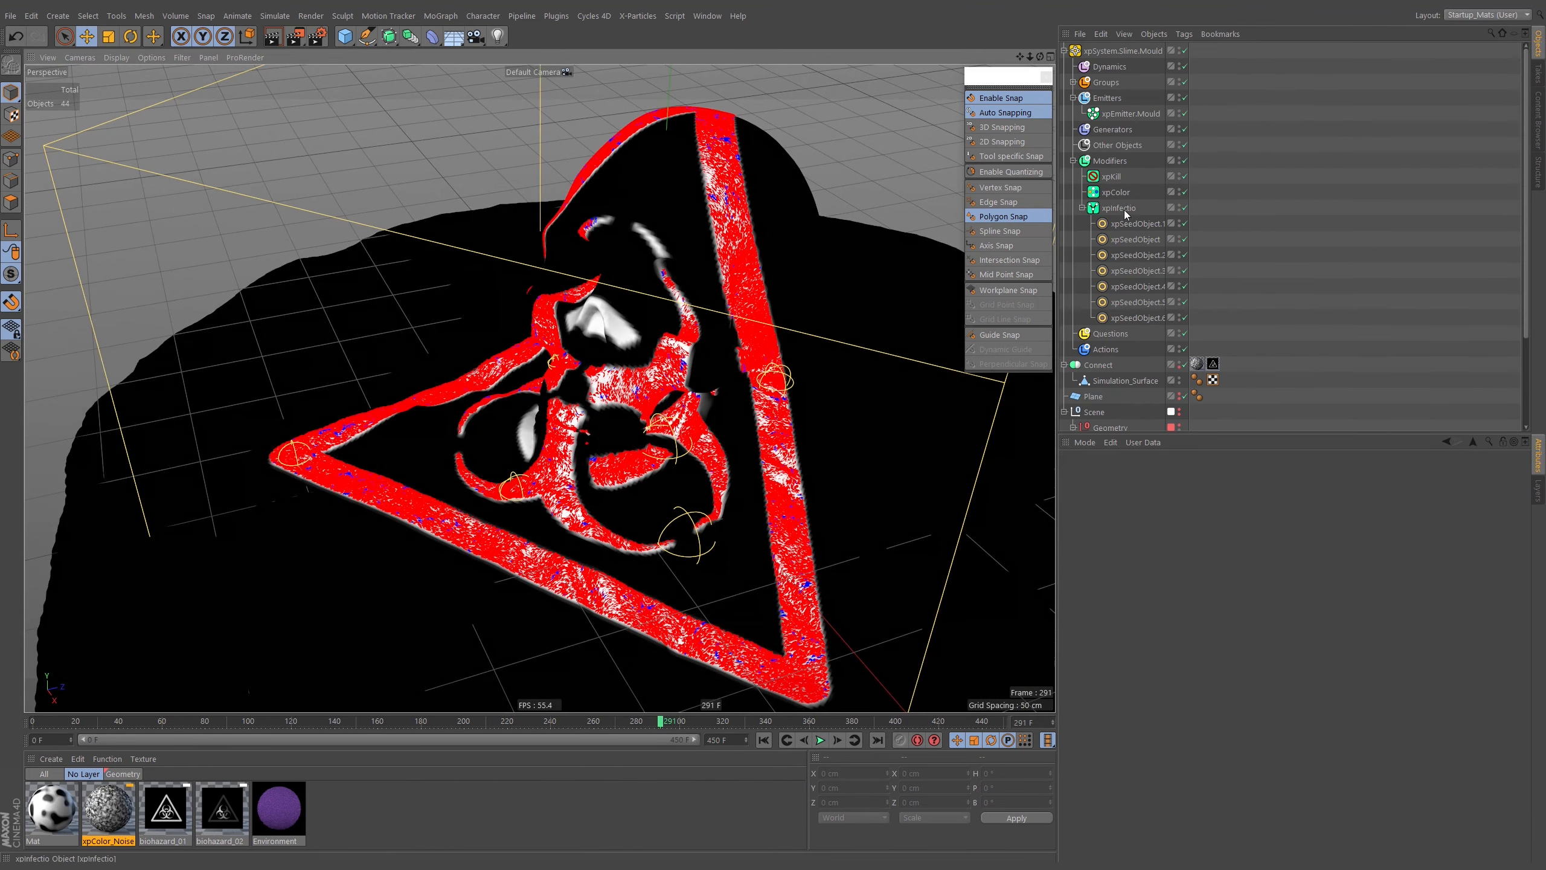
Set Max. Infected of the xpInfectio modifier to 6 and replay the simulation from the first frame
click(1120, 208)
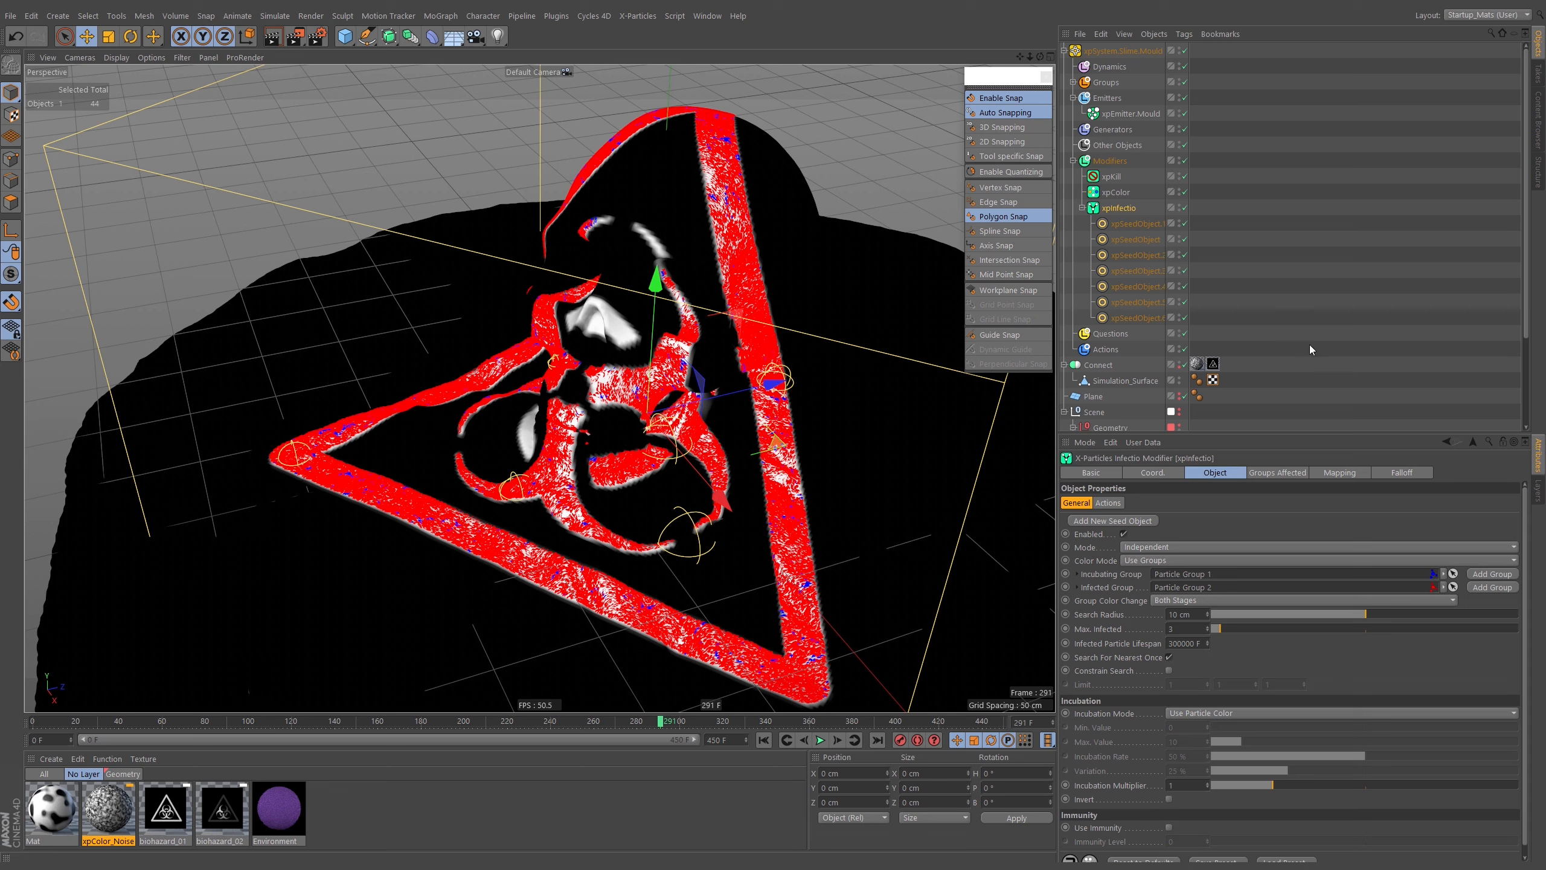
click(1180, 628)
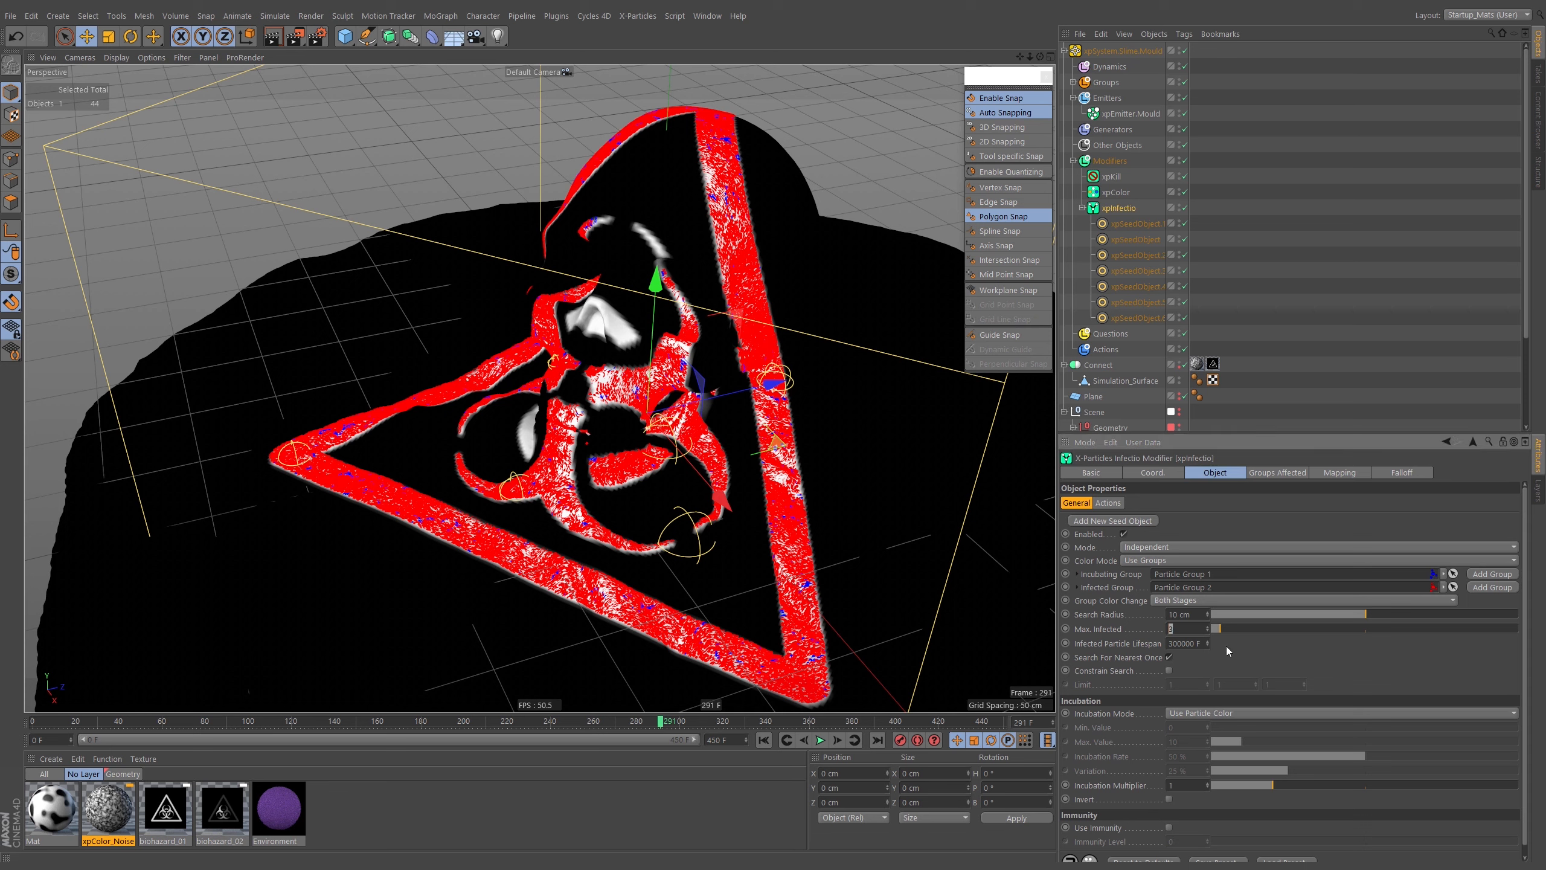
text(6)
key(Return)
click(763, 739)
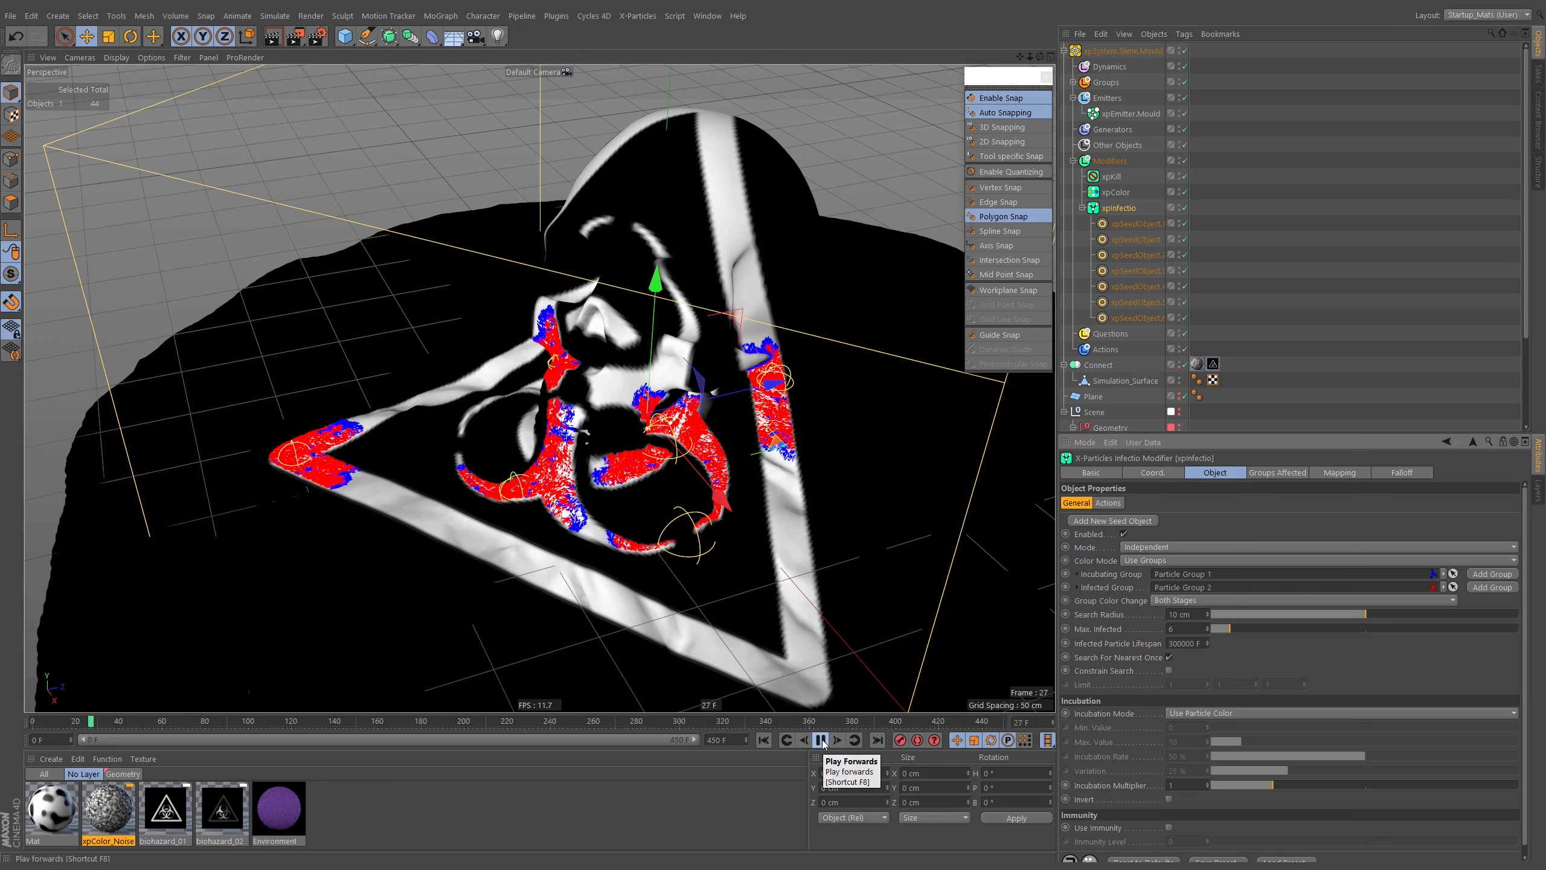
Stop the simulation and examine the infection around the skull's face up close, checking the xpInfectio mapping and the Connect object's noise texture tag
click(1346, 477)
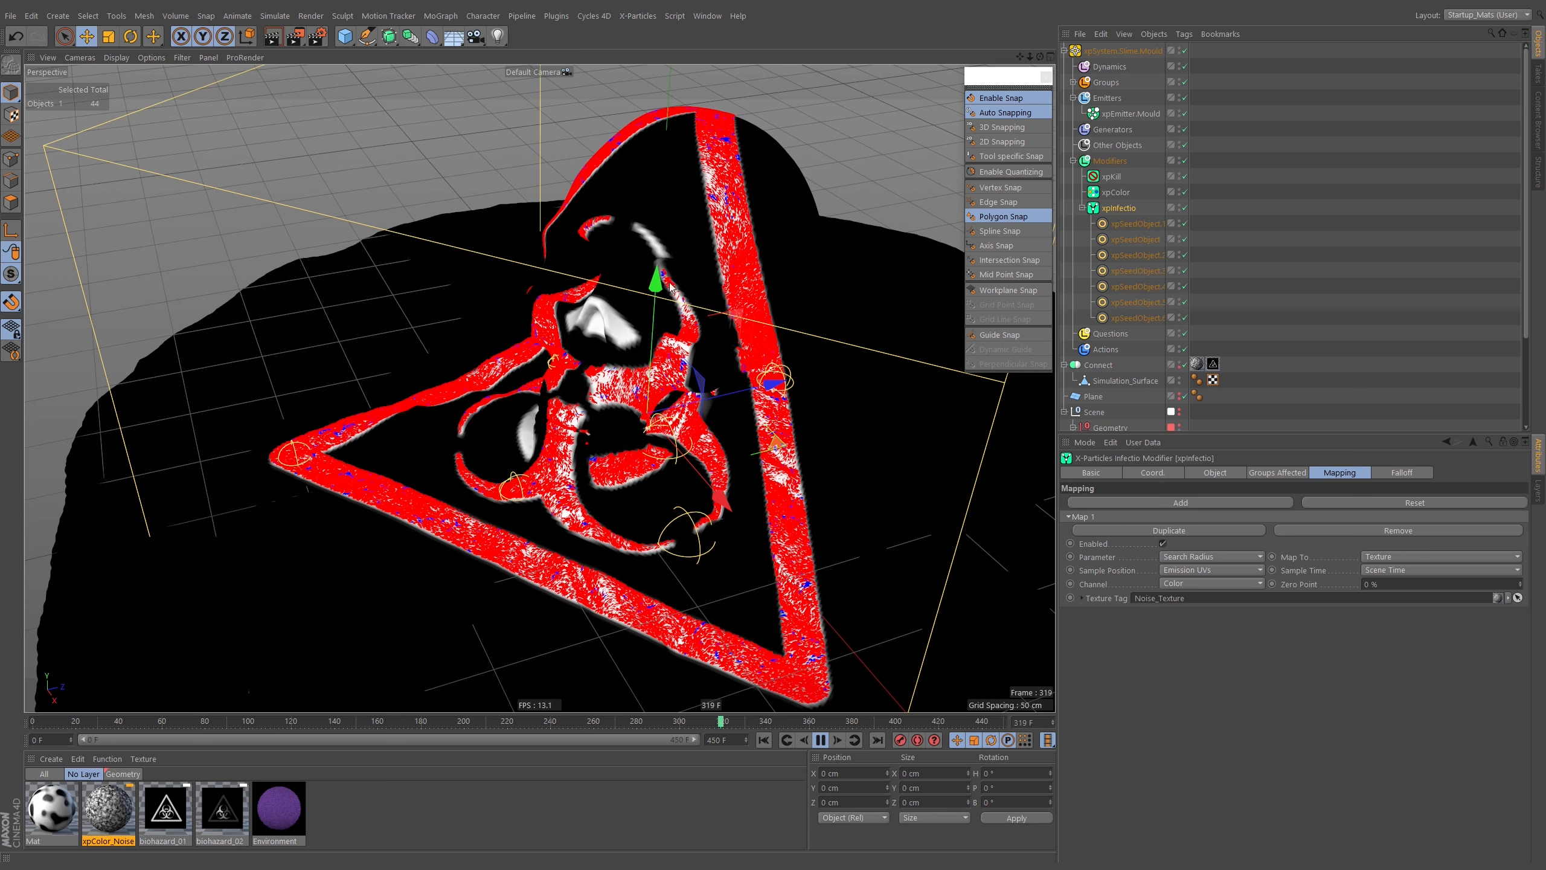
click(820, 740)
alt+right_drag(667, 240, 805, 235)
alt+drag(806, 234, 667, 268)
alt+right_drag(667, 269, 654, 315)
alt+drag(655, 320, 695, 298)
mouse_move(1197, 365)
mouse_down()
mouse_move(1222, 366)
mouse_move(1194, 364)
mouse_up()
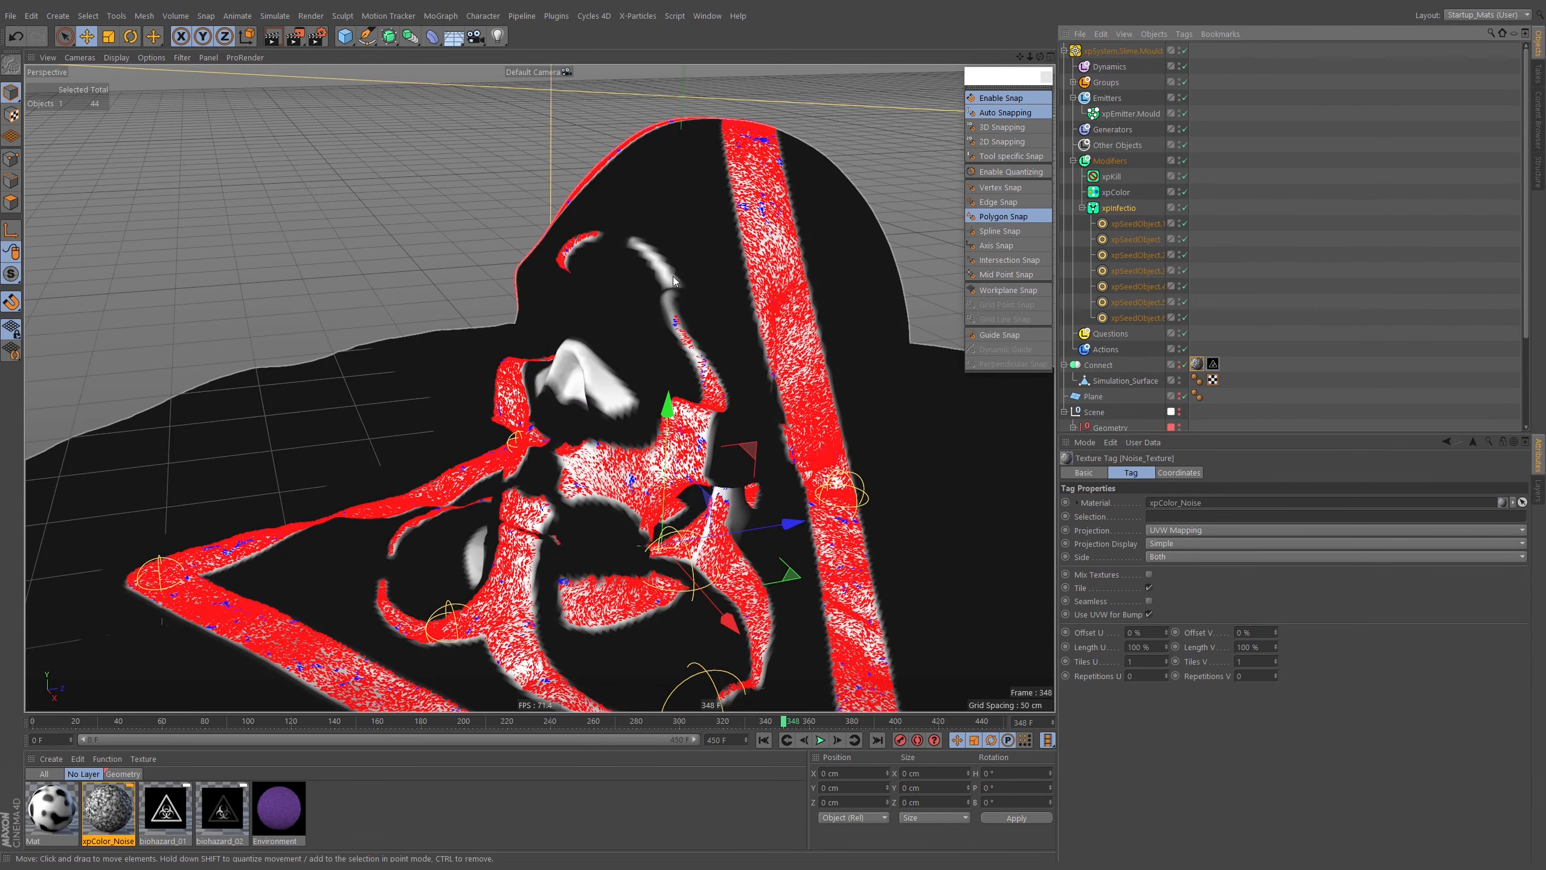
Set the noise seed of the xpColor_Noise material to 641 and replay the simulation from the first frame
double_click(111, 818)
click(417, 314)
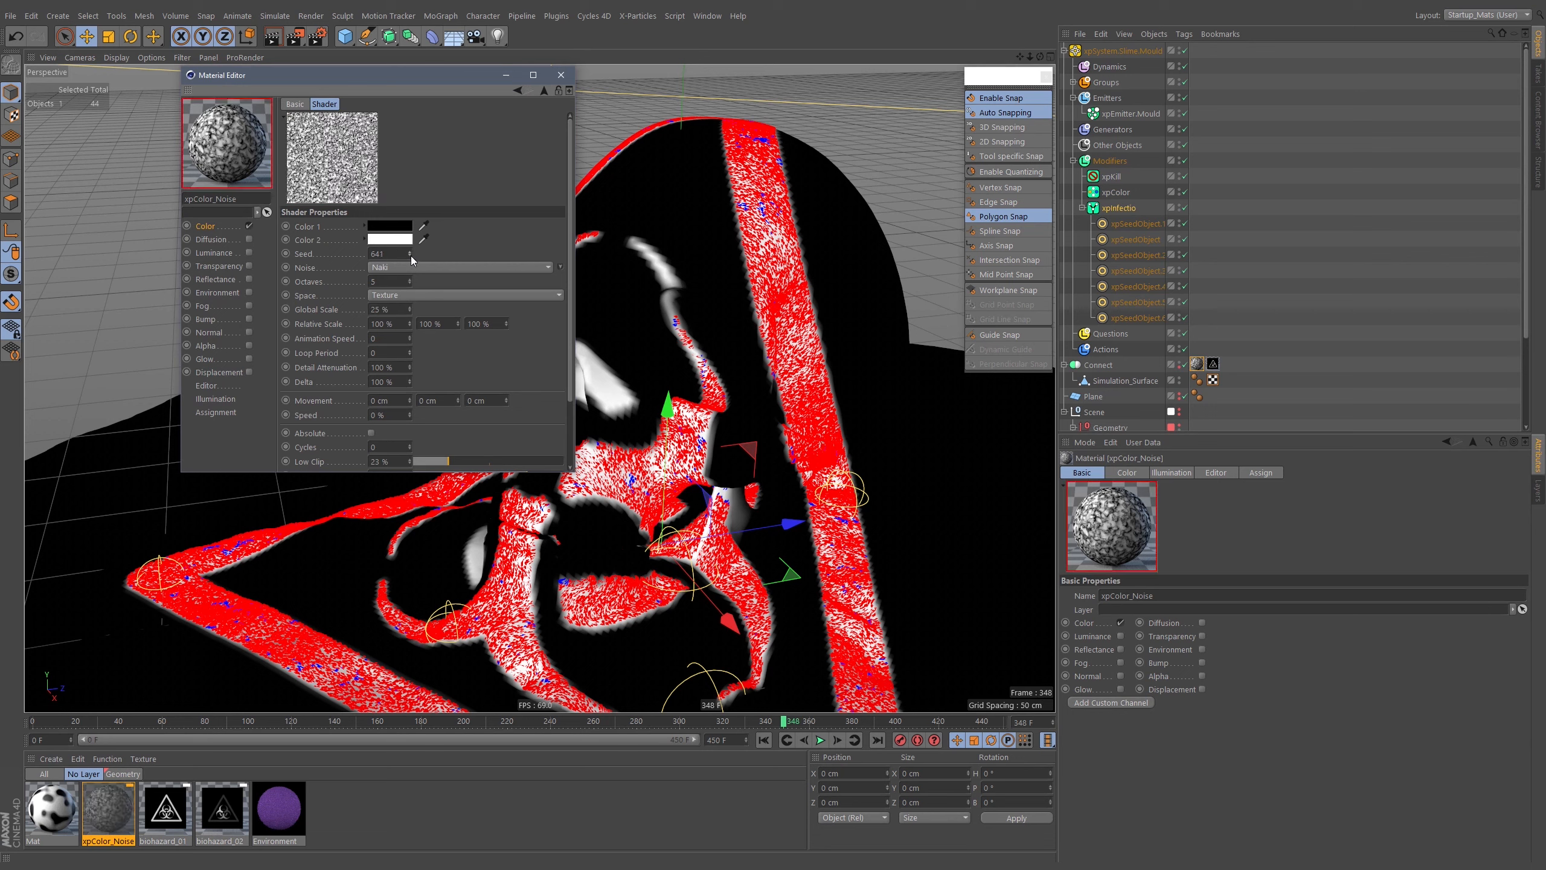
click(560, 74)
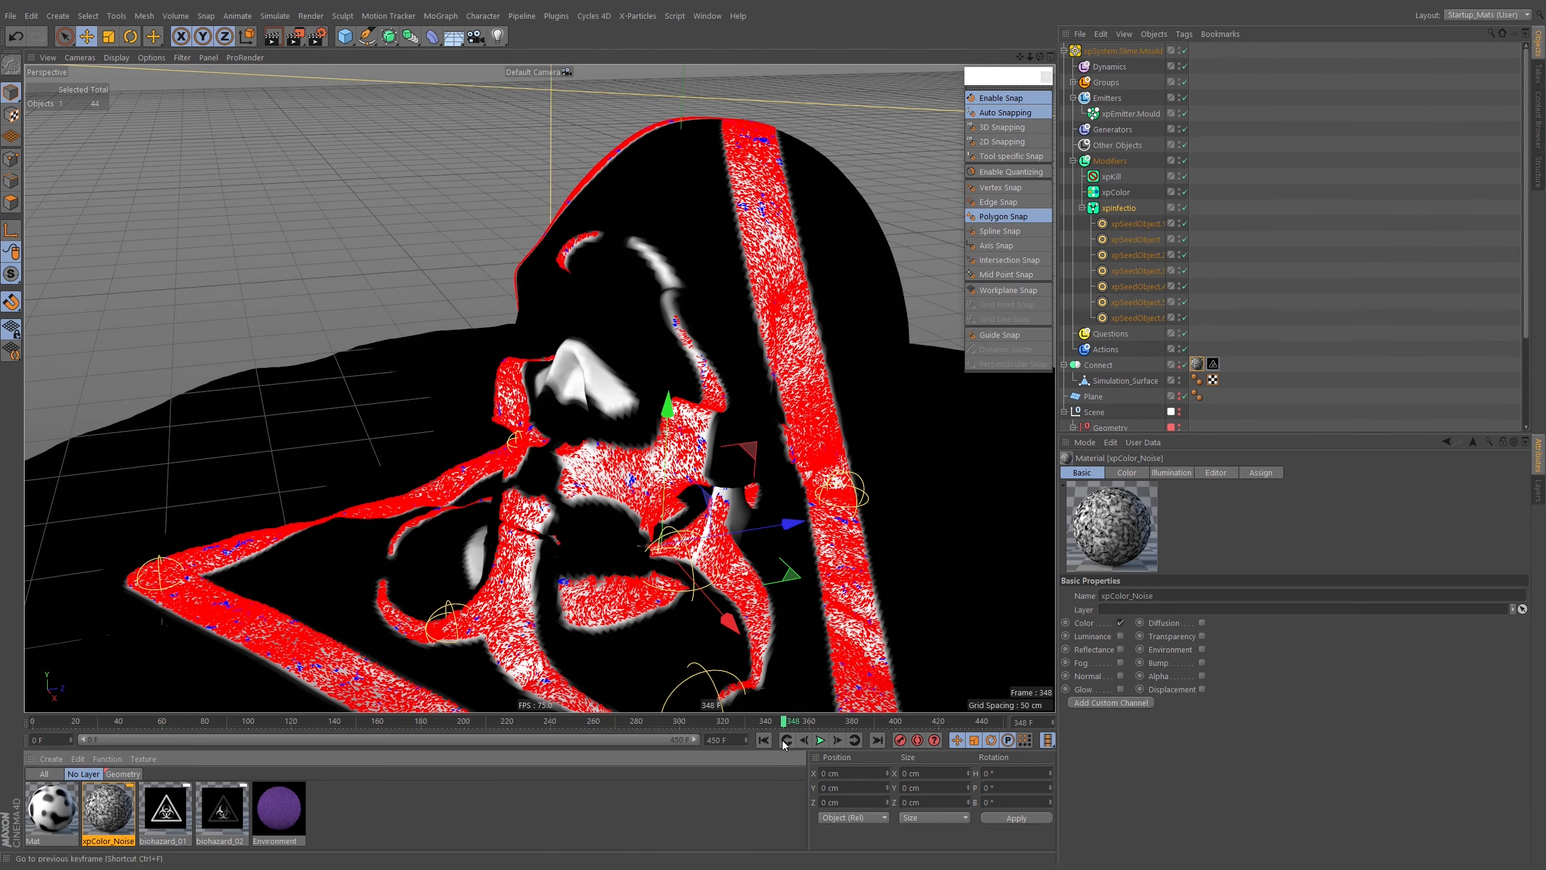
click(763, 739)
click(820, 739)
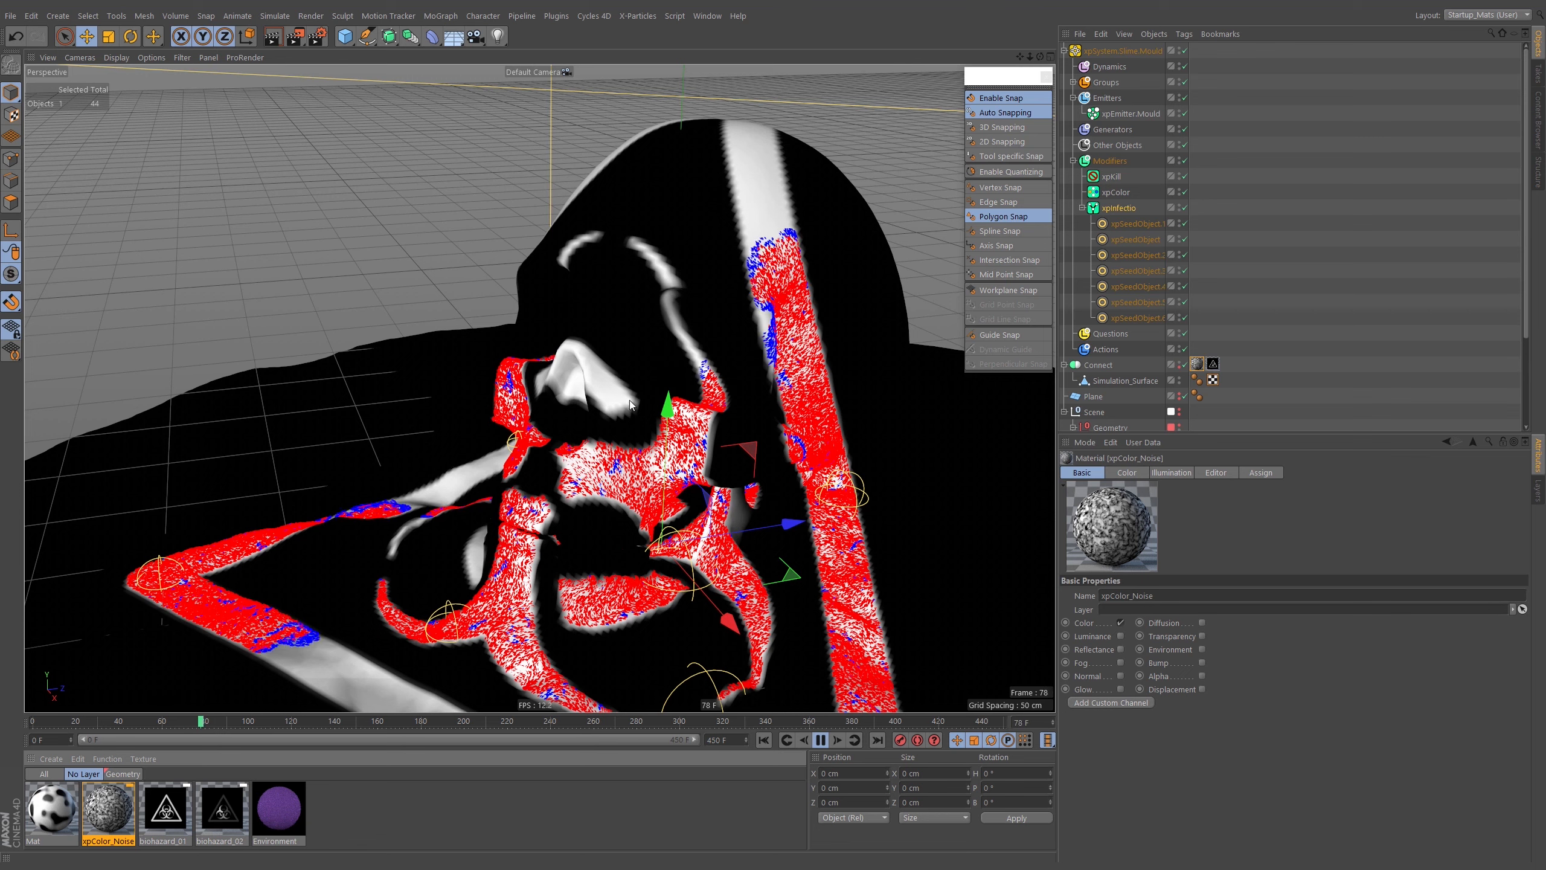
Examine how the infection spreads over the skull and ground from several angles, and return the simulation to the first frame
alt+drag(658, 328, 723, 332)
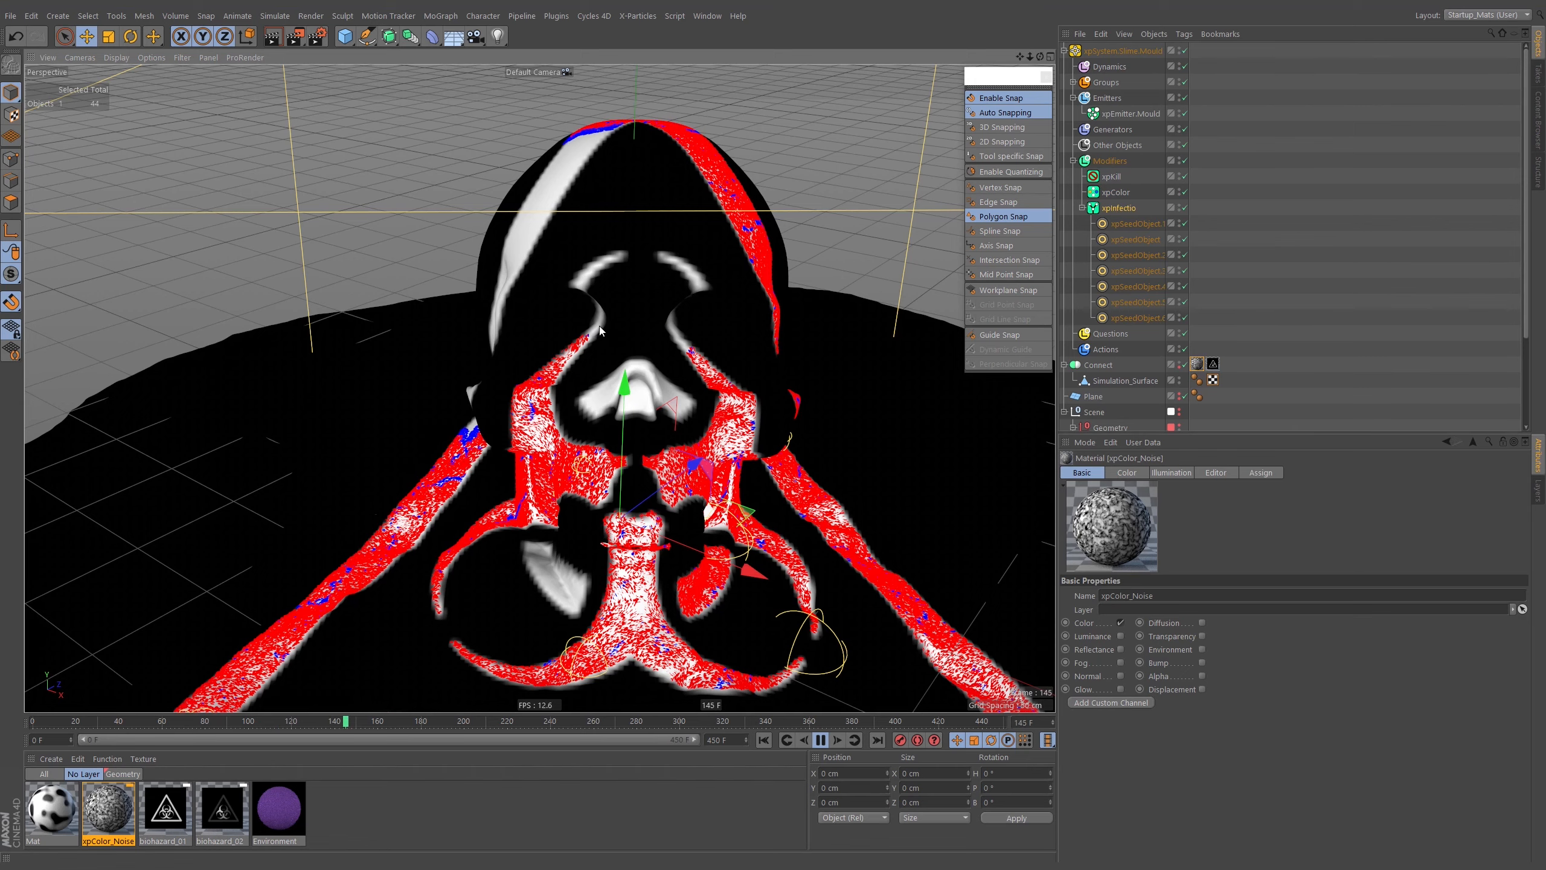
alt+drag(614, 326, 581, 313)
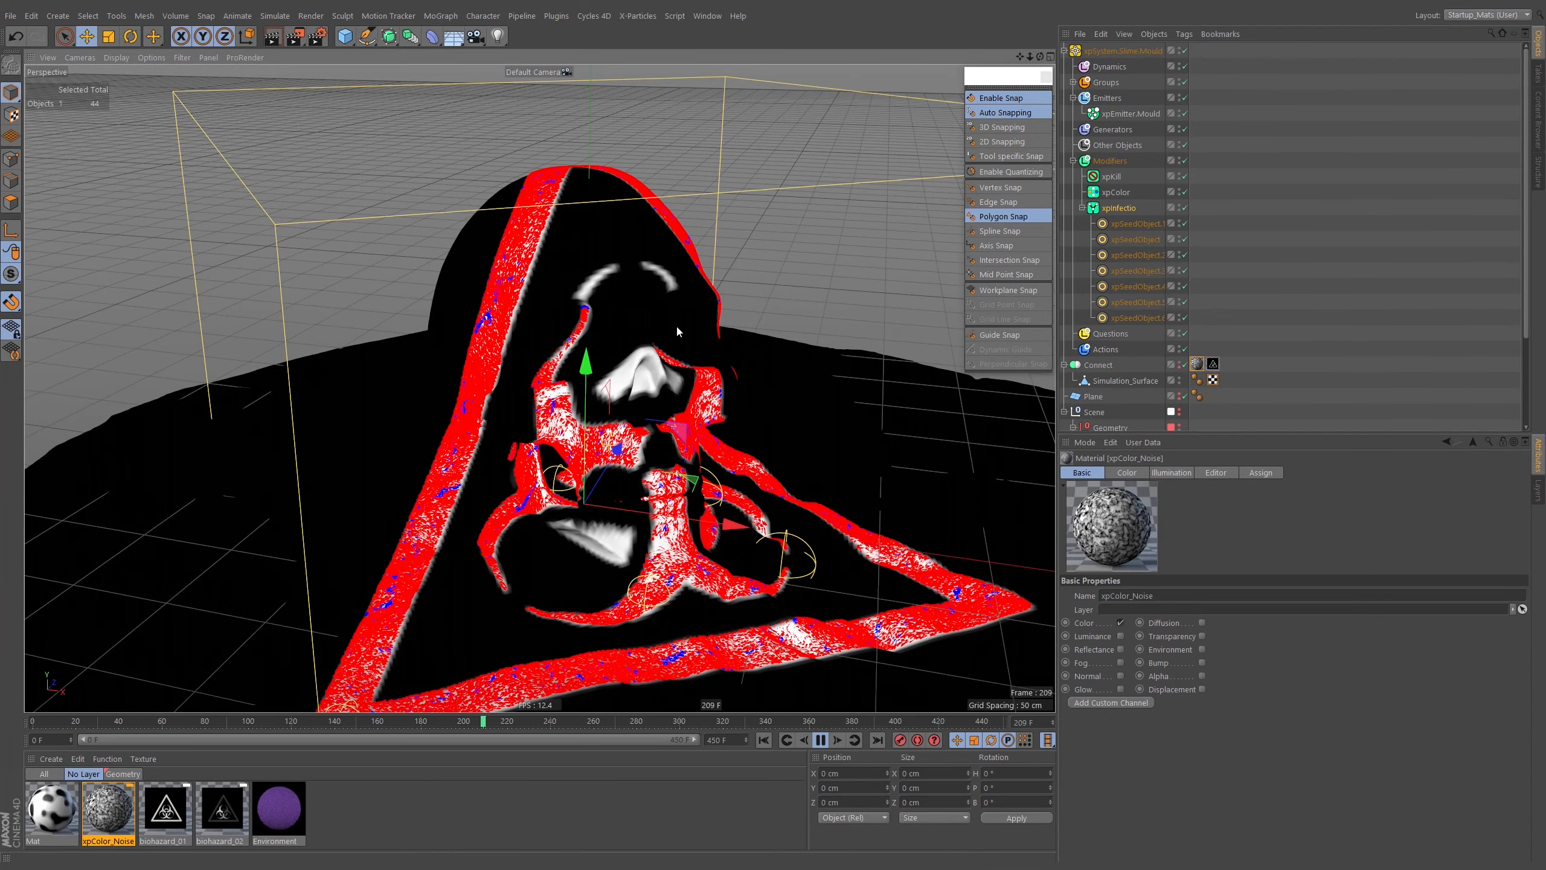
alt+drag(675, 329, 571, 330)
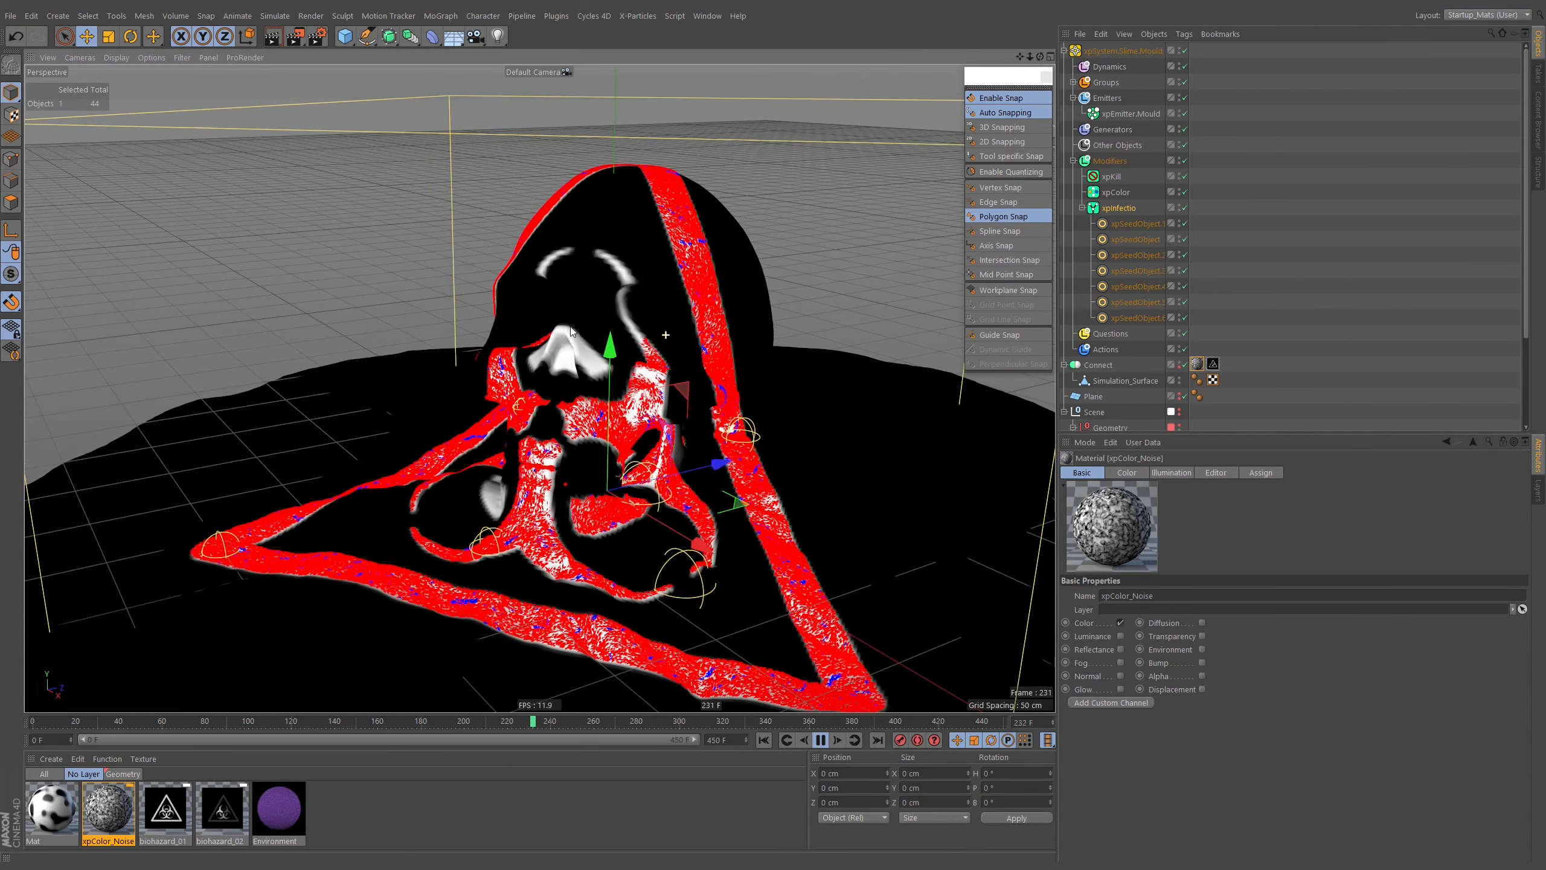
alt+right_drag(636, 310, 632, 367)
click(821, 740)
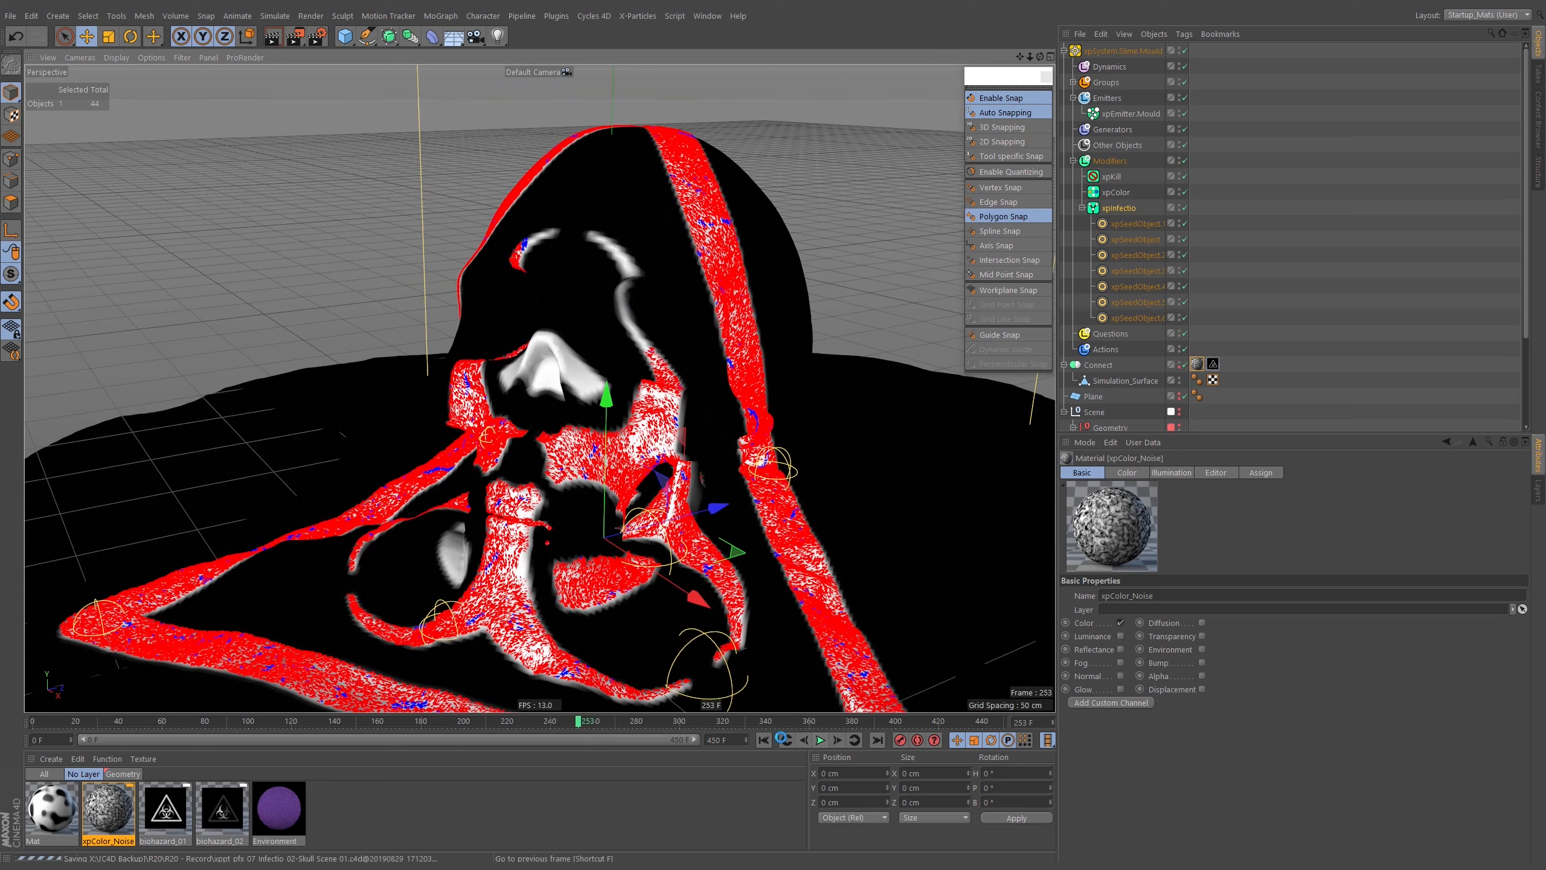
click(765, 740)
Add two more seed object copies about 5 cm in size, one beside the skull's nose and one on the logo's brow arc
click(1133, 225)
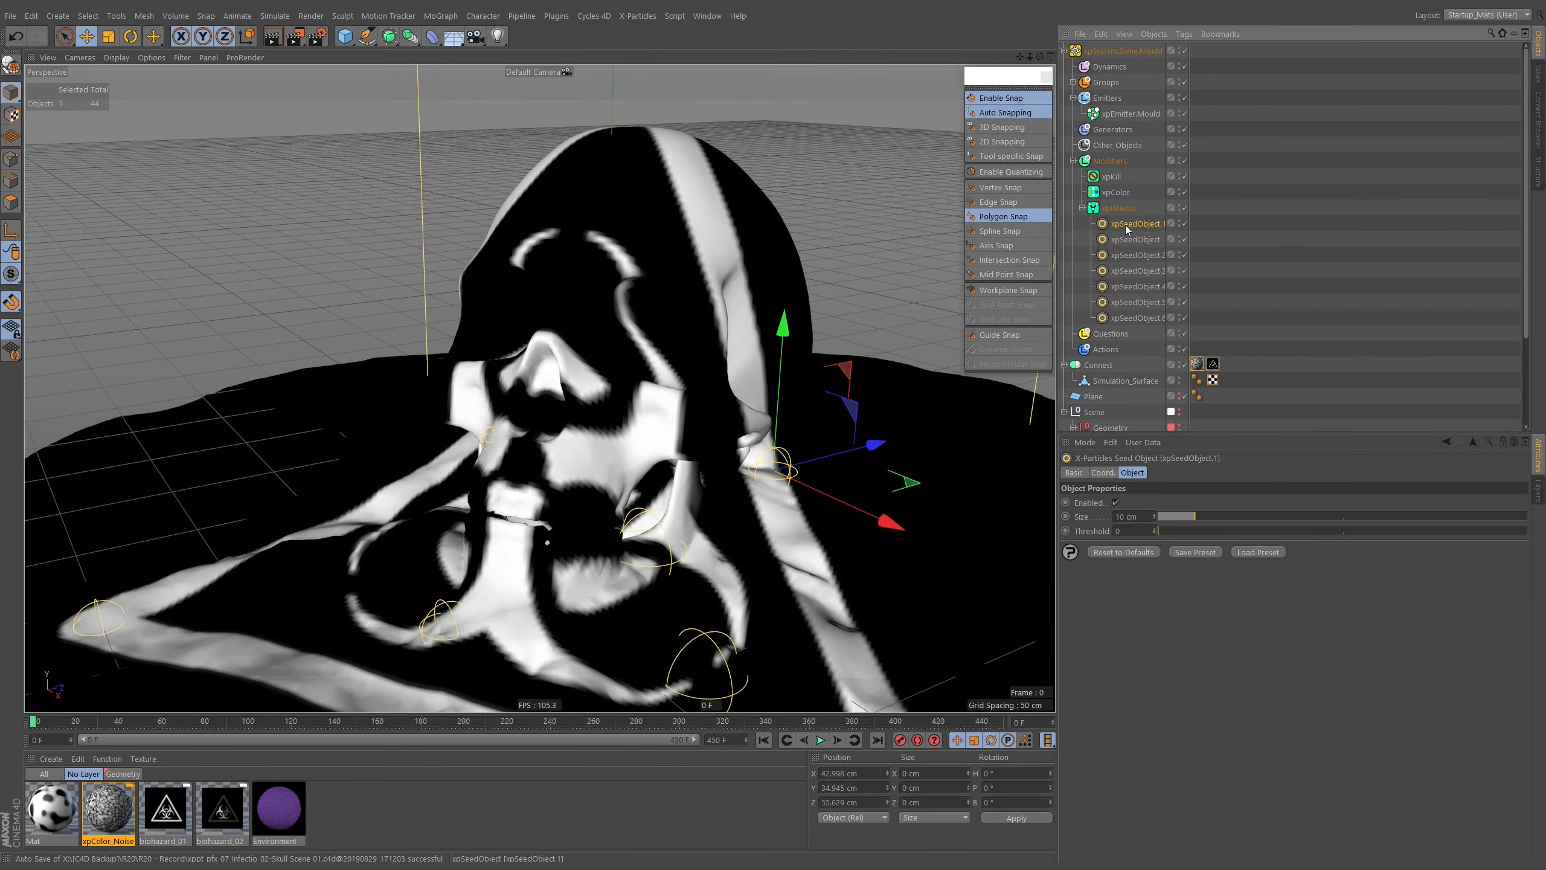
ctrl+drag(1136, 321, 1142, 323)
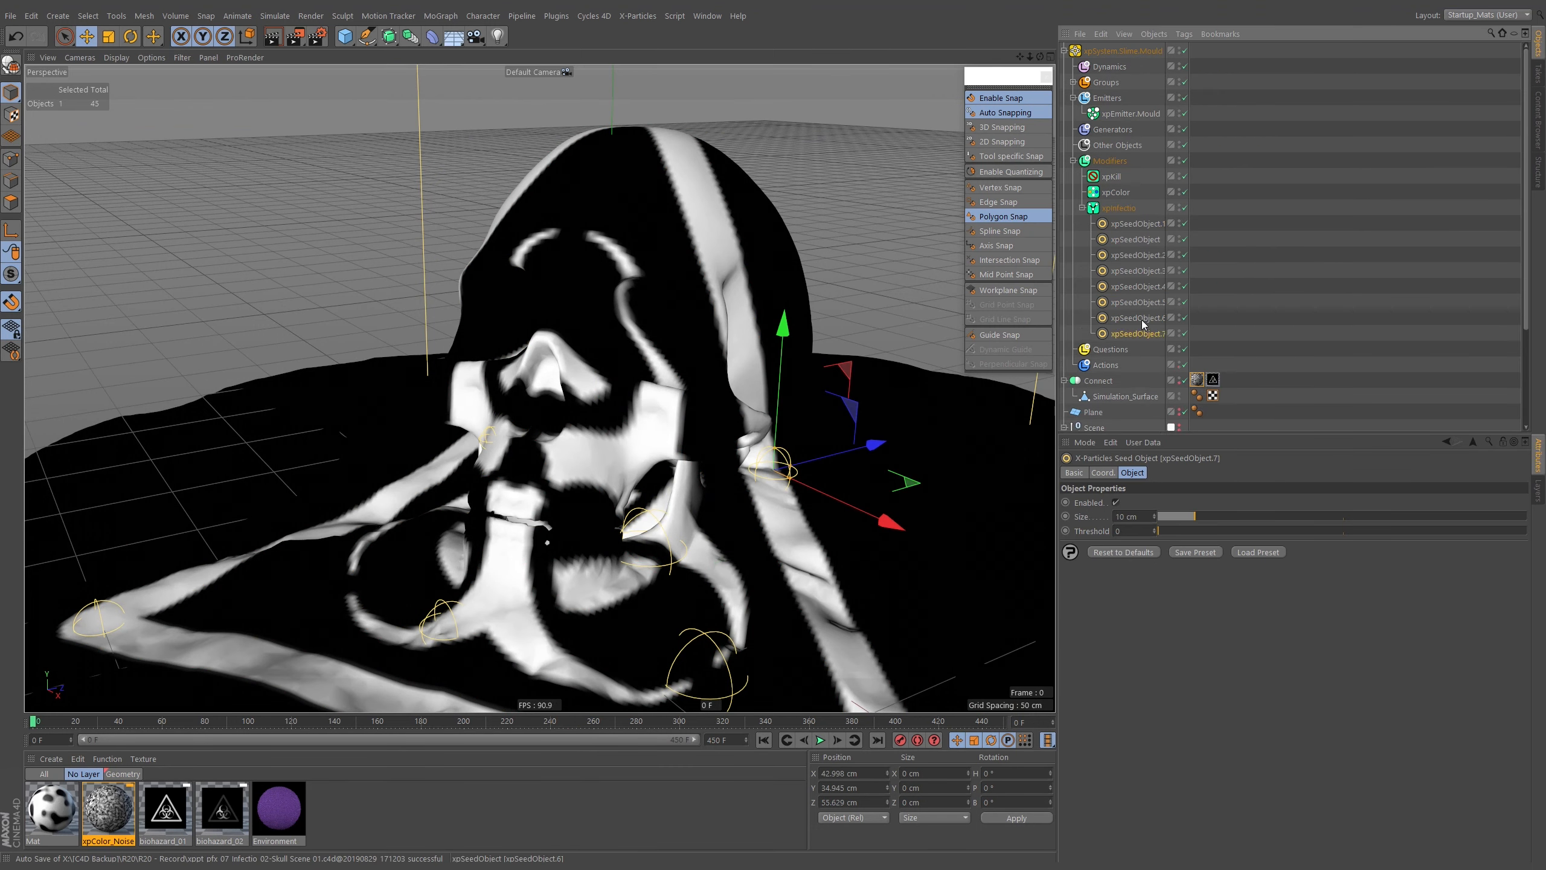
drag(639, 407, 510, 391)
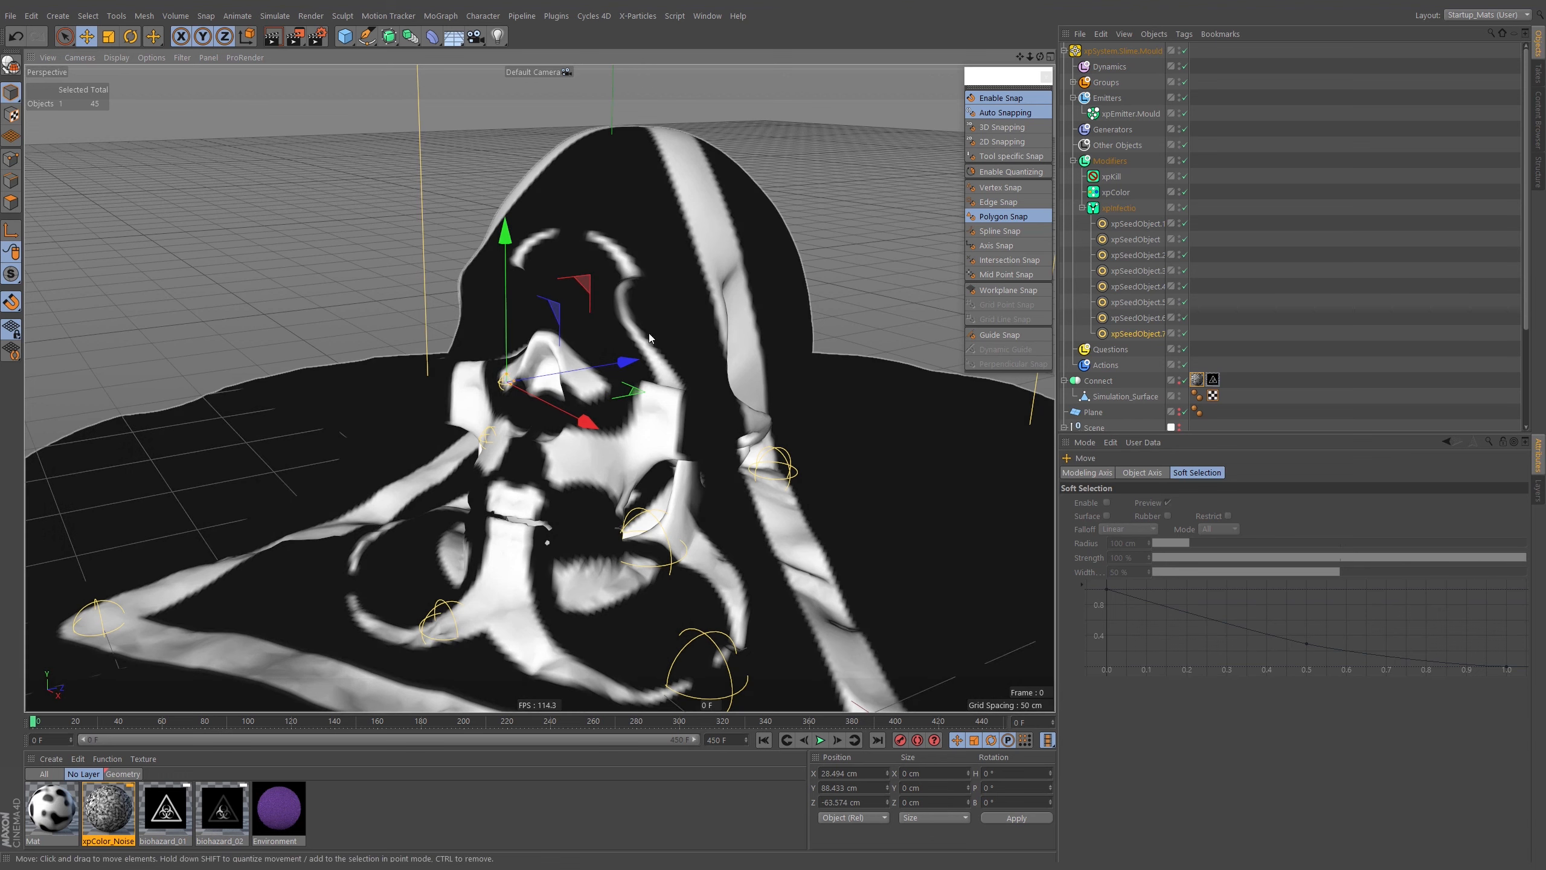
ctrl+drag(1147, 336, 1146, 342)
drag(506, 382, 630, 285)
alt+drag(633, 289, 581, 238)
drag(612, 271, 694, 343)
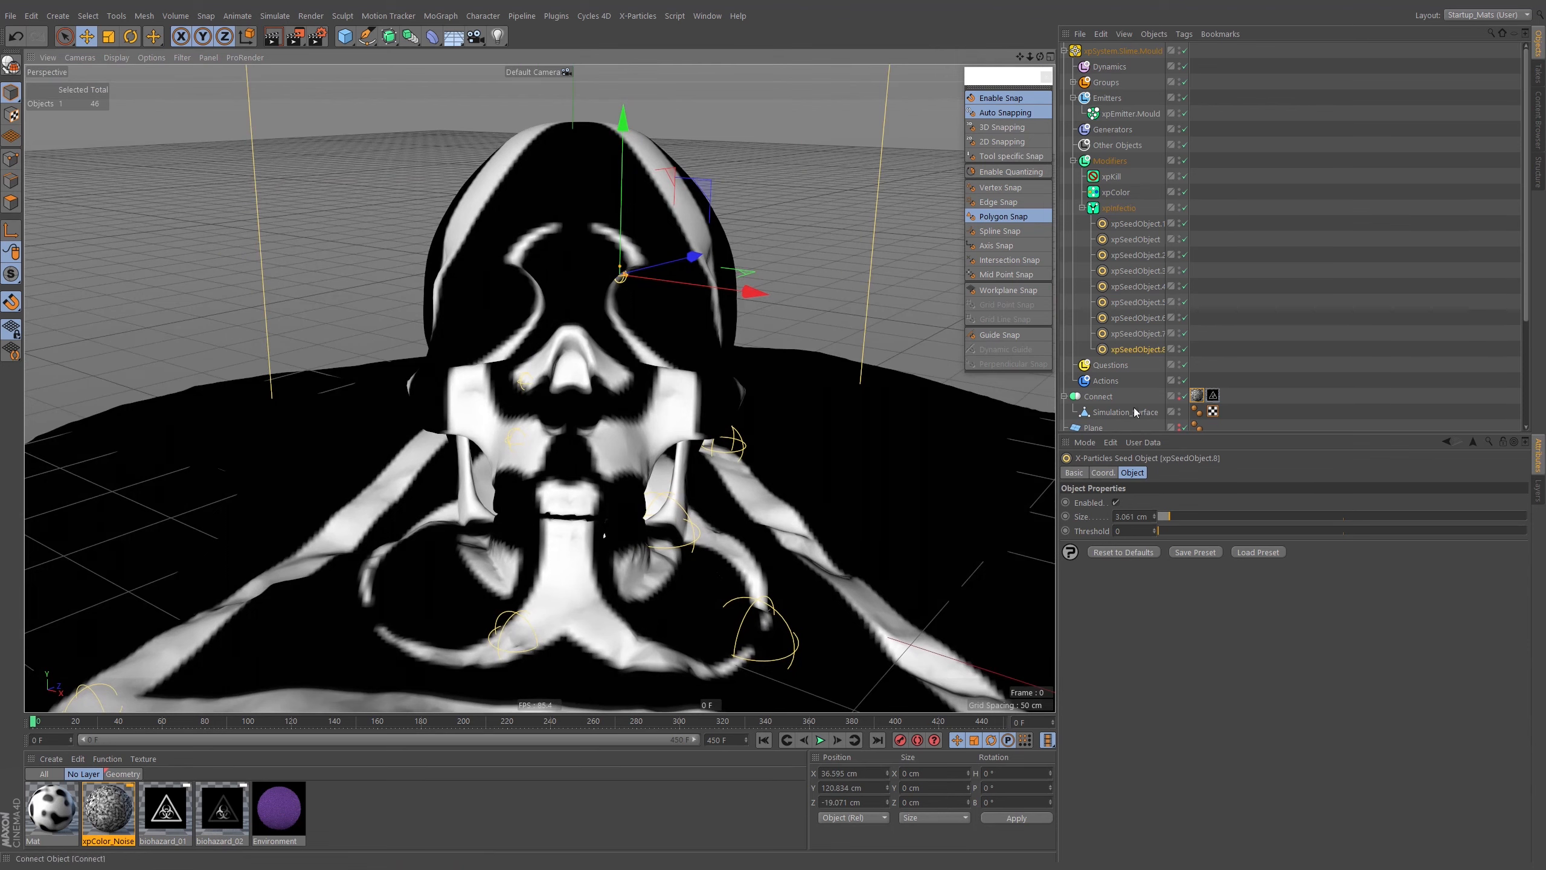
Set the noise seed of the xpColor_Noise material to 642 and examine the replayed infection from several angles
double_click(108, 809)
click(360, 248)
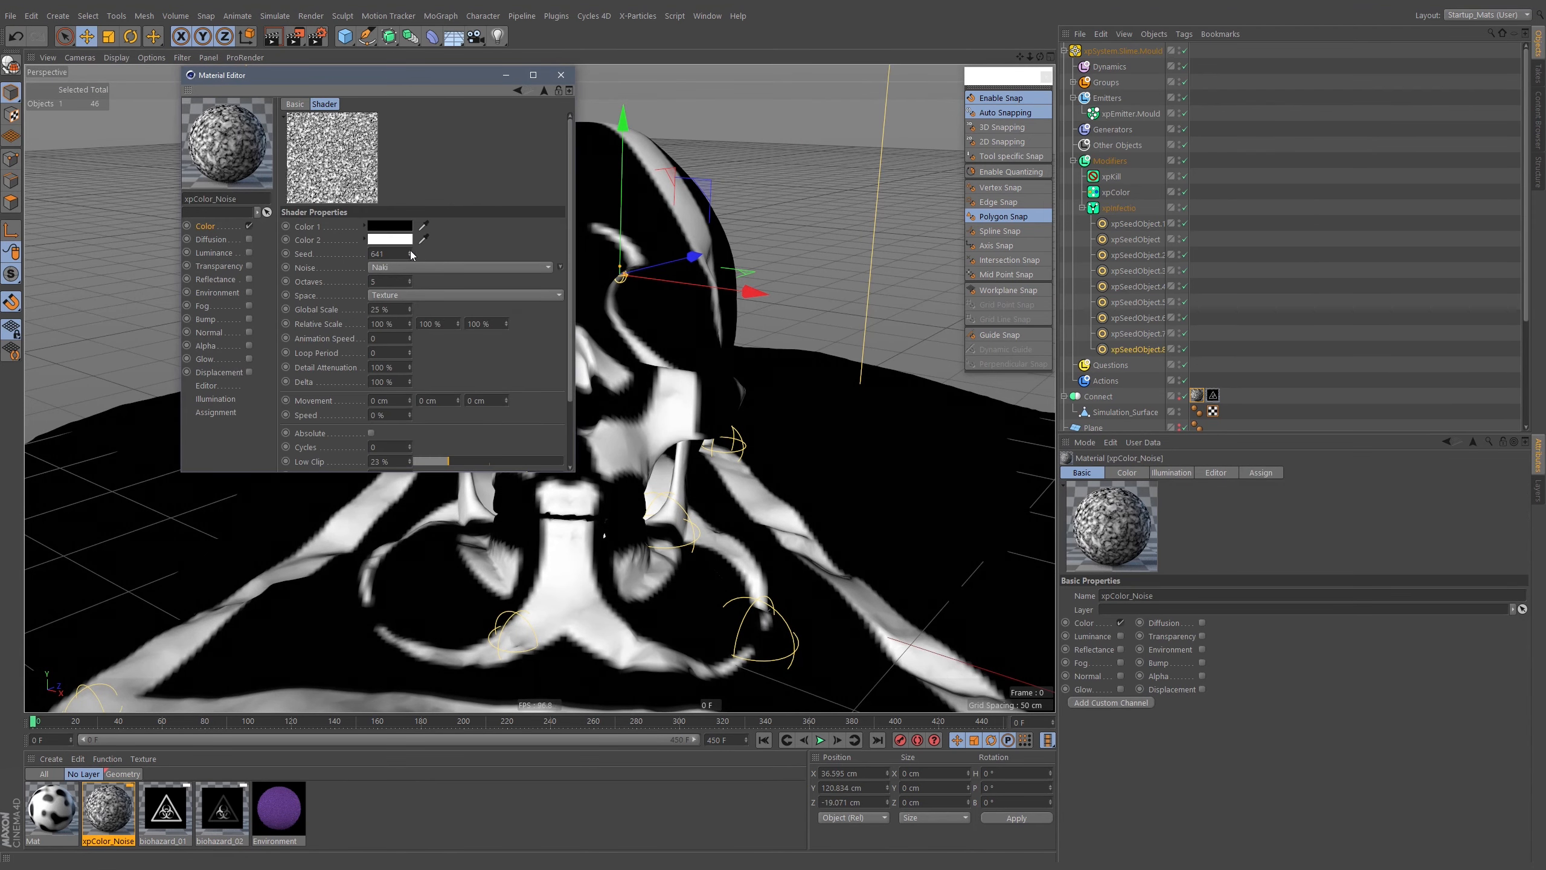
click(561, 75)
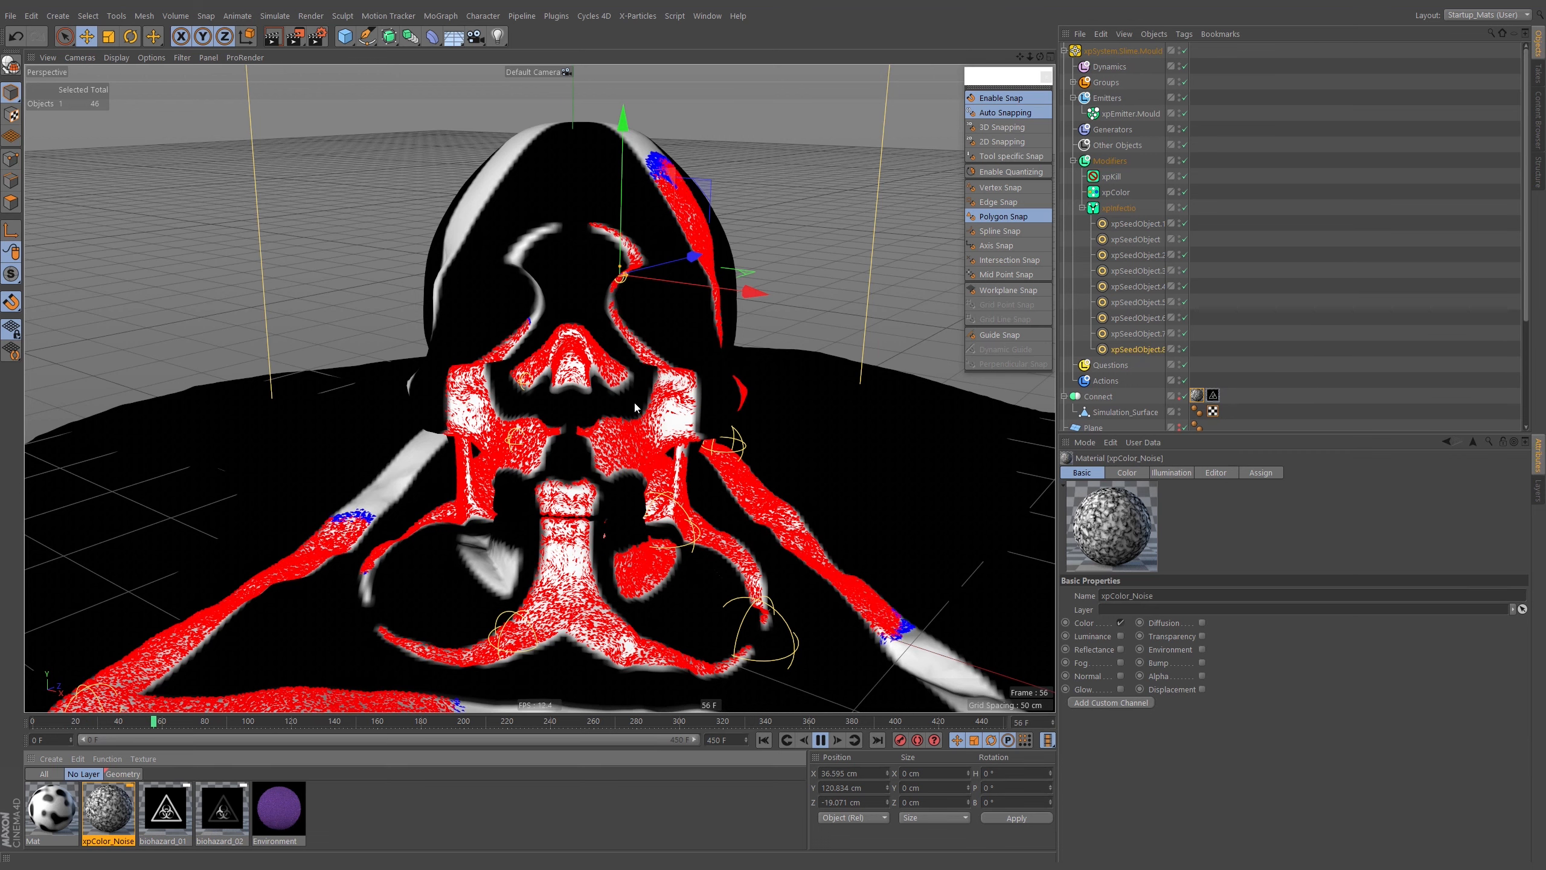
scroll(636, 416, down, 5)
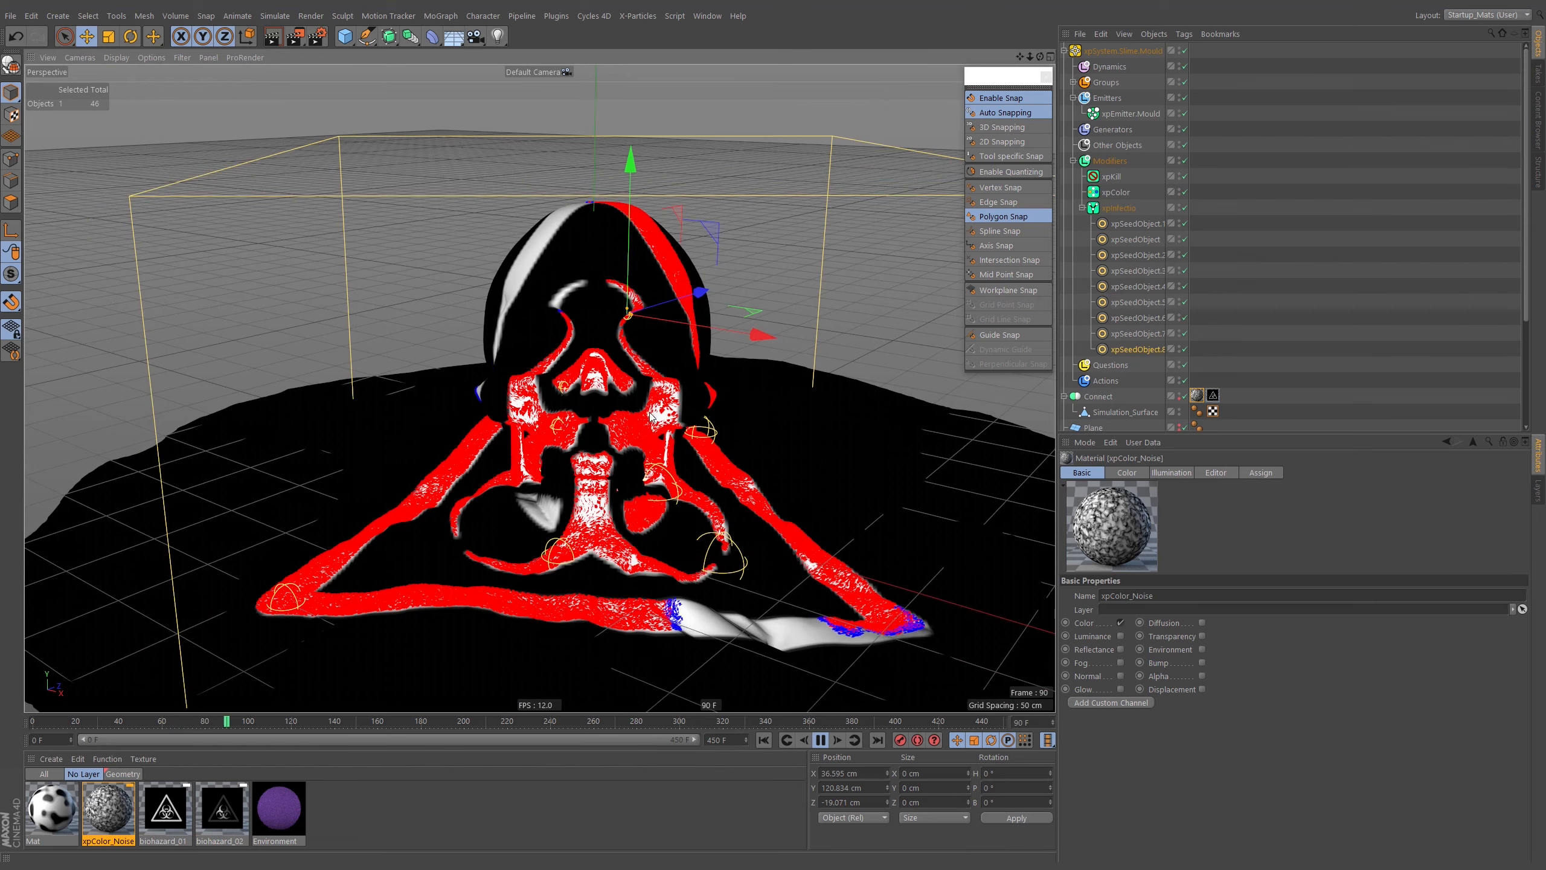
alt+drag(650, 416, 656, 435)
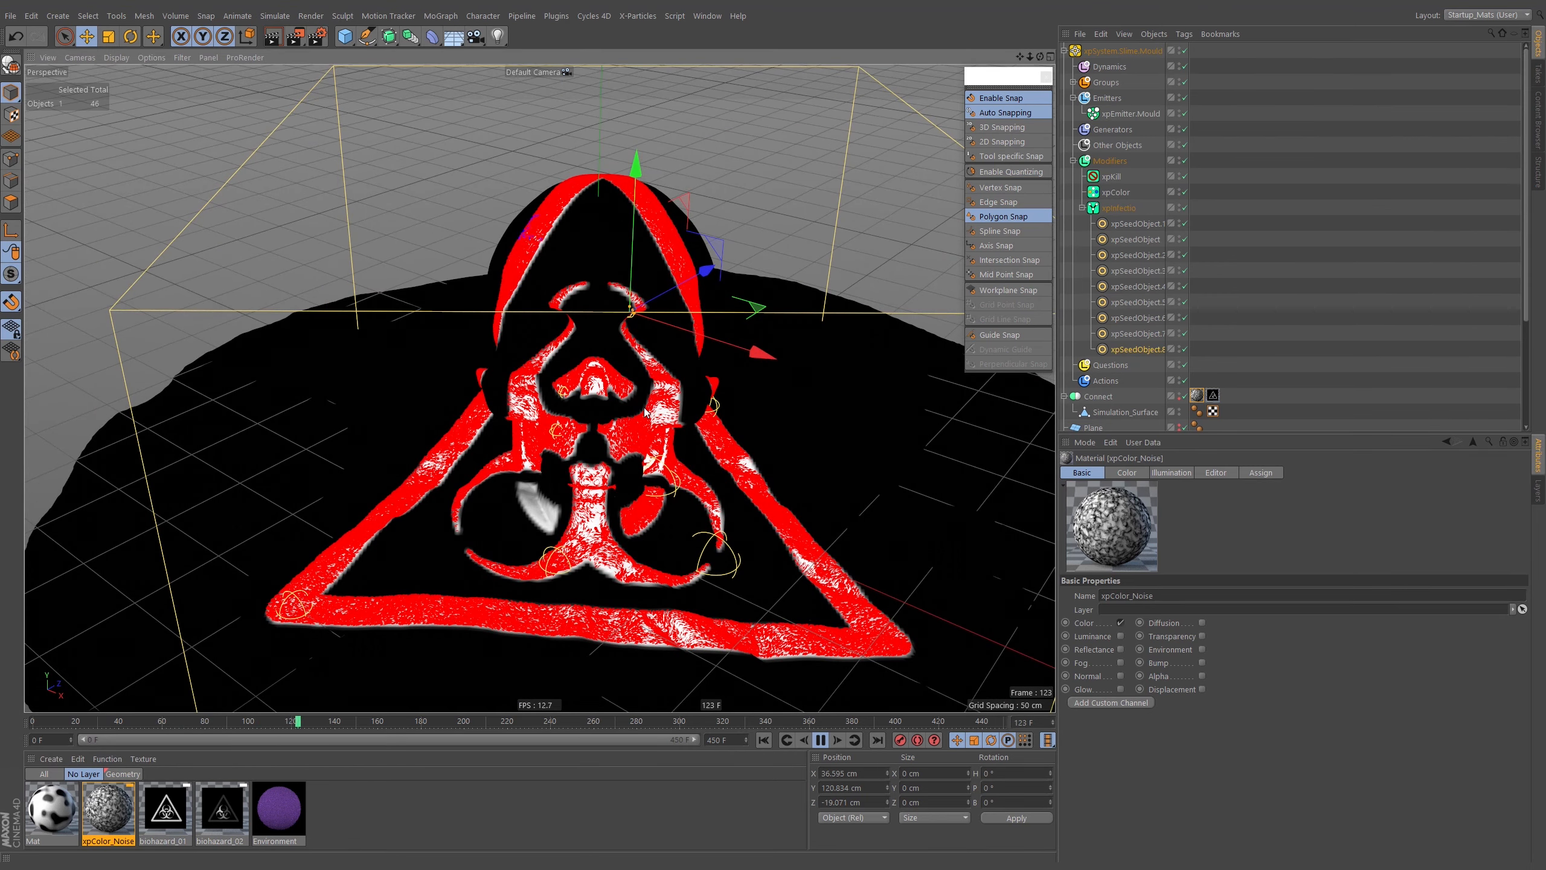
mouse_move(583, 482)
alt+mouse_down()
mouse_move(575, 469)
mouse_move(539, 497)
mouse_move(561, 513)
mouse_move(596, 480)
alt+mouse_up()
scroll(597, 481, up, 3)
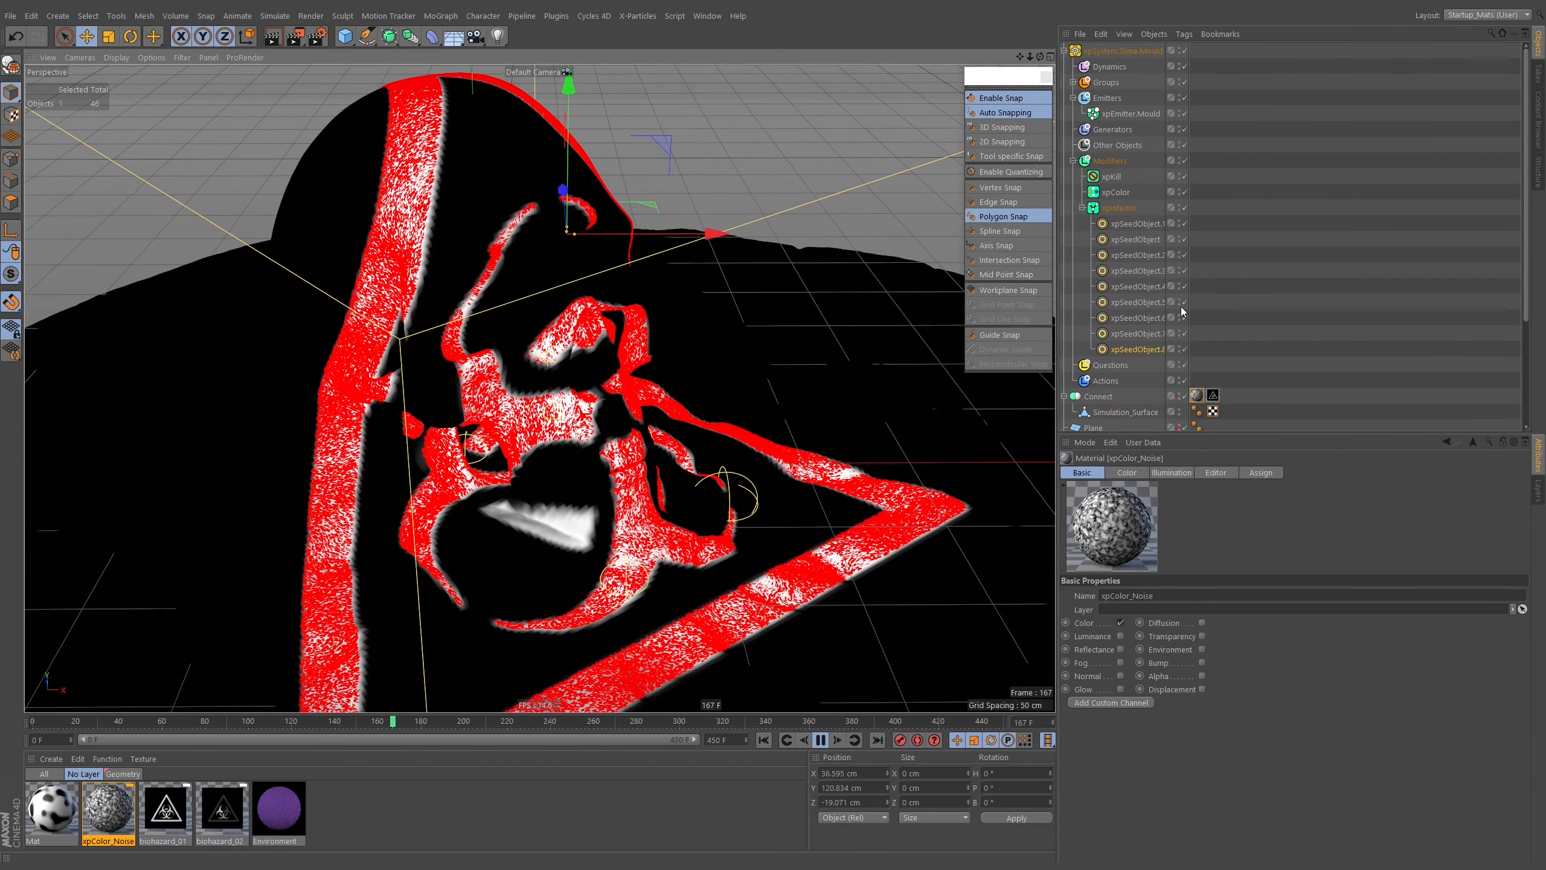
Add a seed object copy about 2.5 cm in size on the uninfected logo patch at the jaw and replay the simulation from the first frame
click(1150, 225)
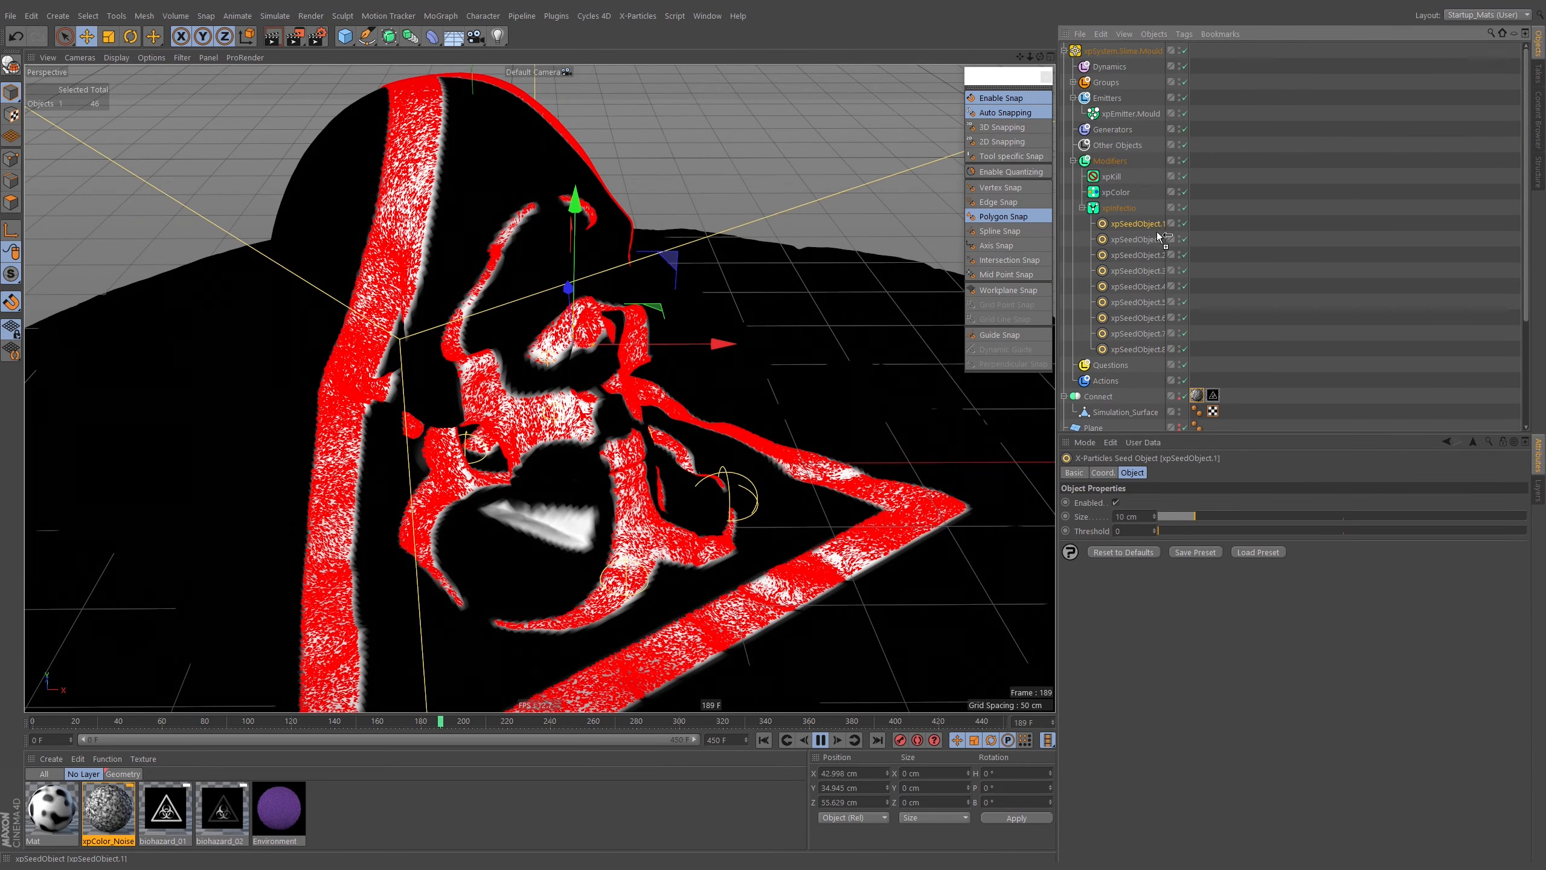
ctrl+drag(1157, 232, 1158, 232)
drag(557, 506, 578, 538)
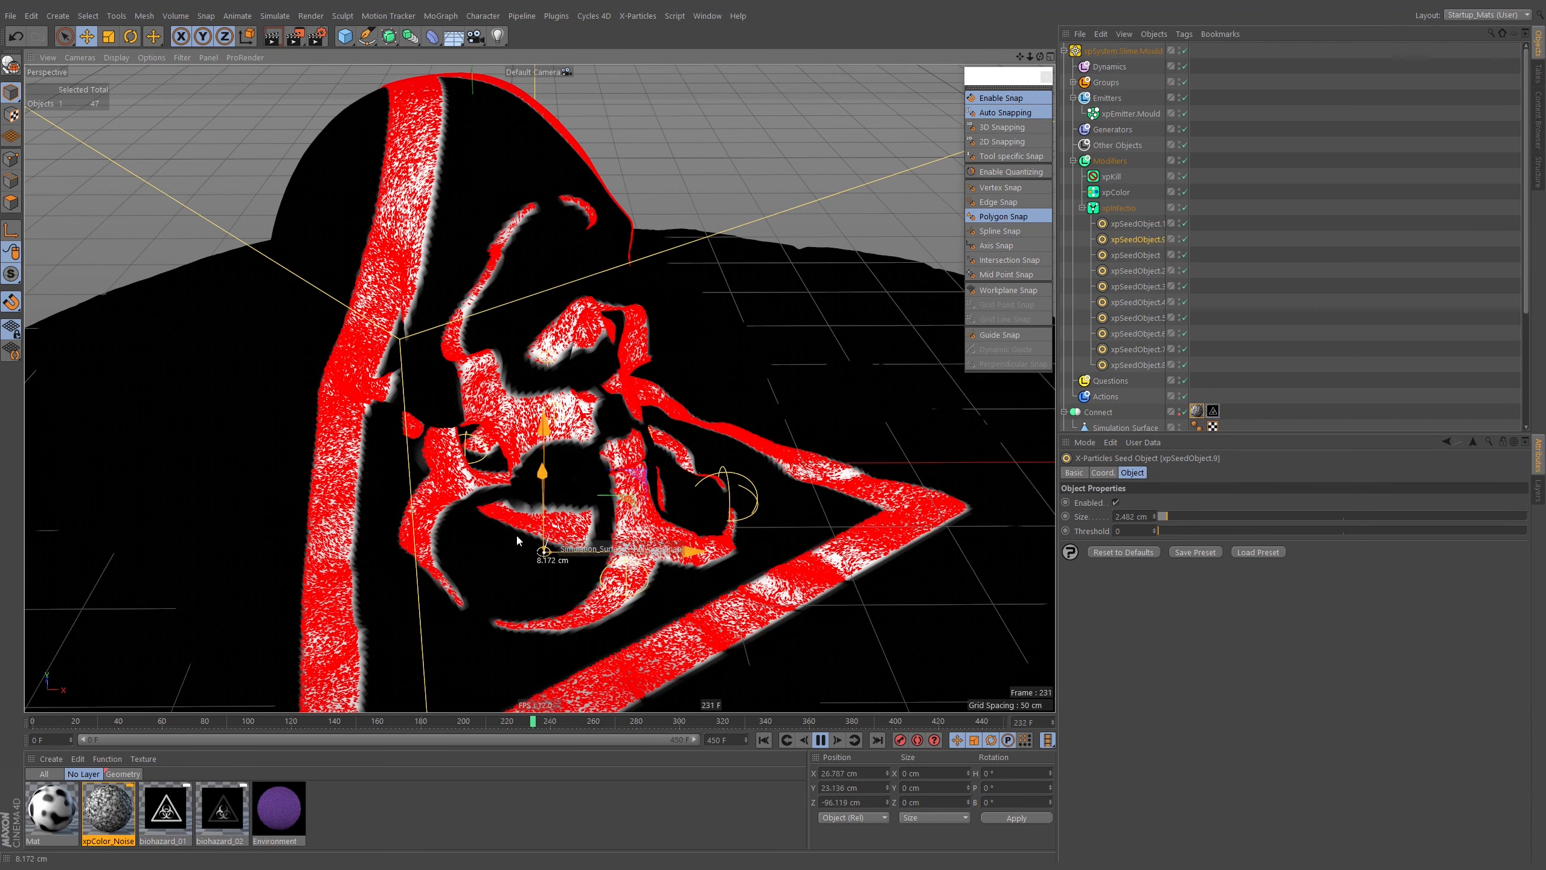
click(762, 741)
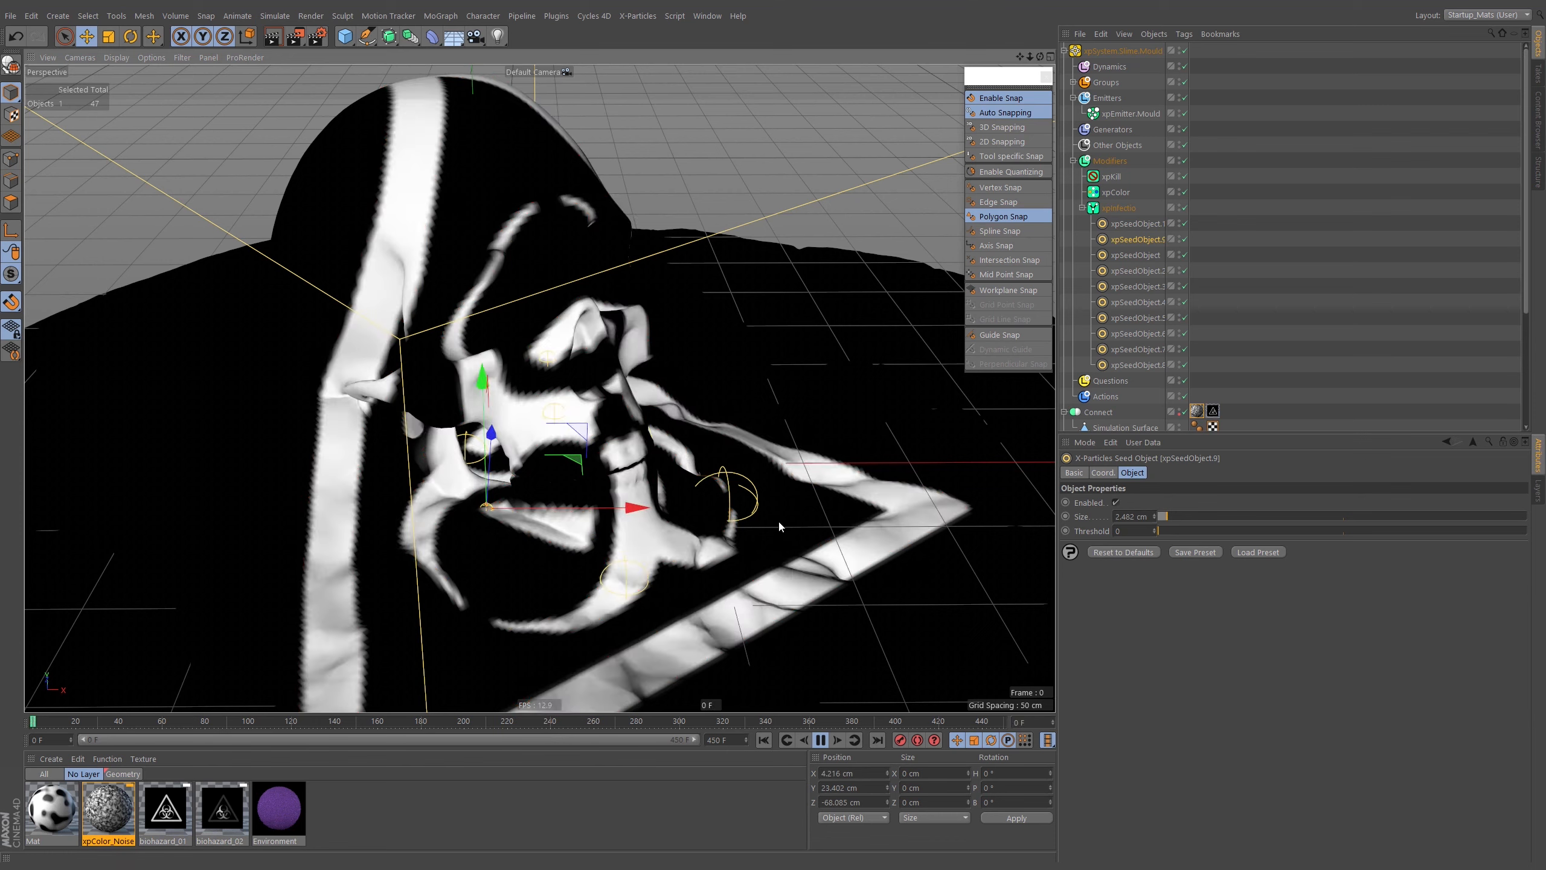
alt+drag(589, 524, 665, 451)
alt+right_drag(665, 451, 633, 469)
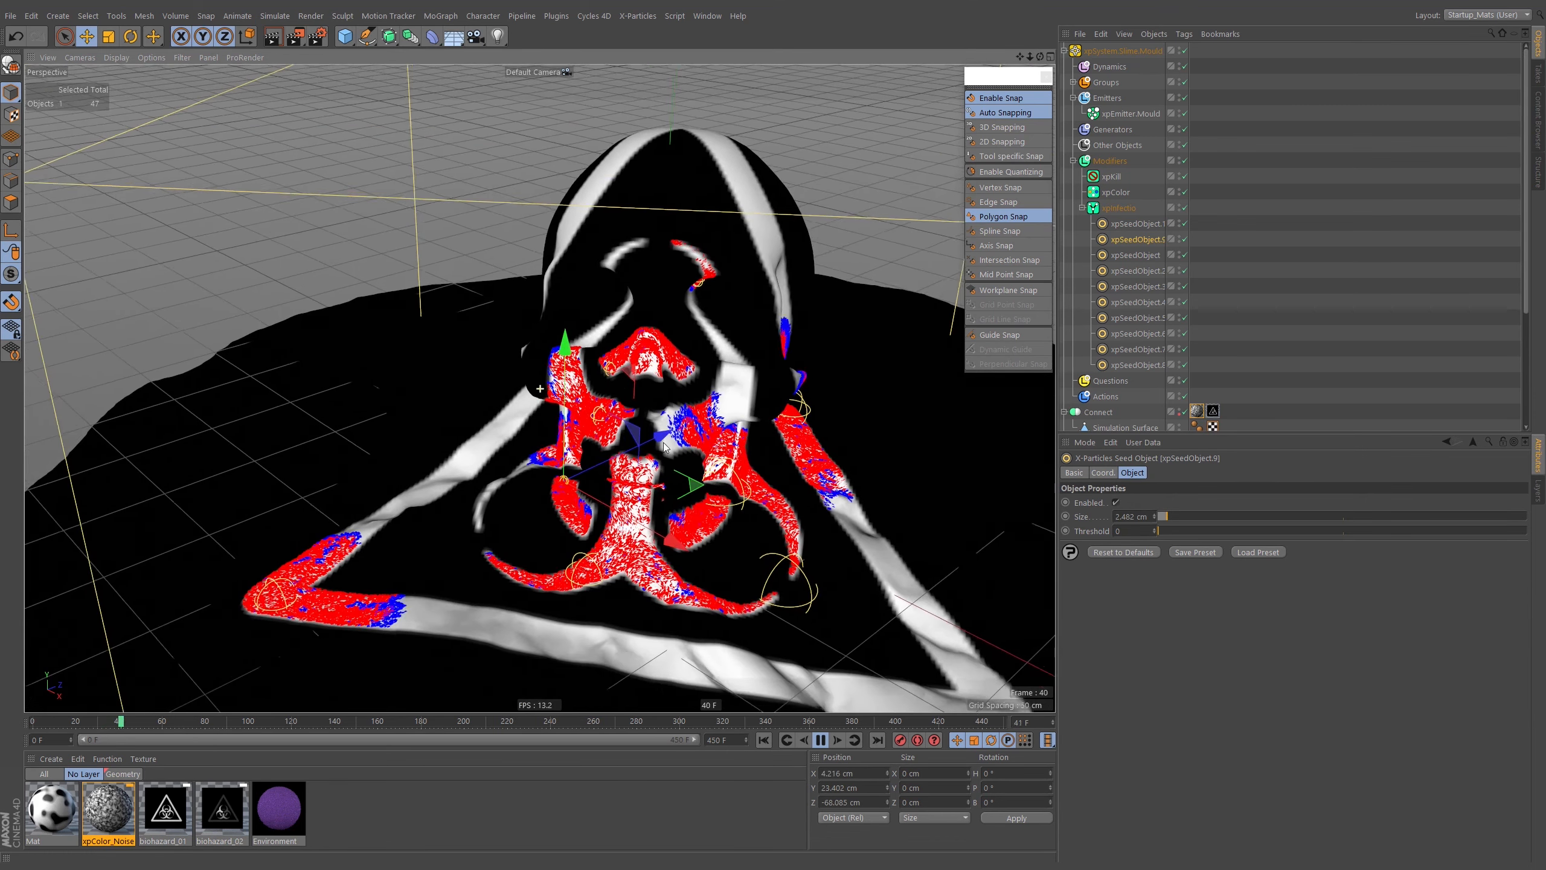
alt+middle_drag(633, 469, 612, 475)
Set the Low Clip of the xpColor_Noise shader to 36 % and examine the infection in the replayed simulation
double_click(108, 809)
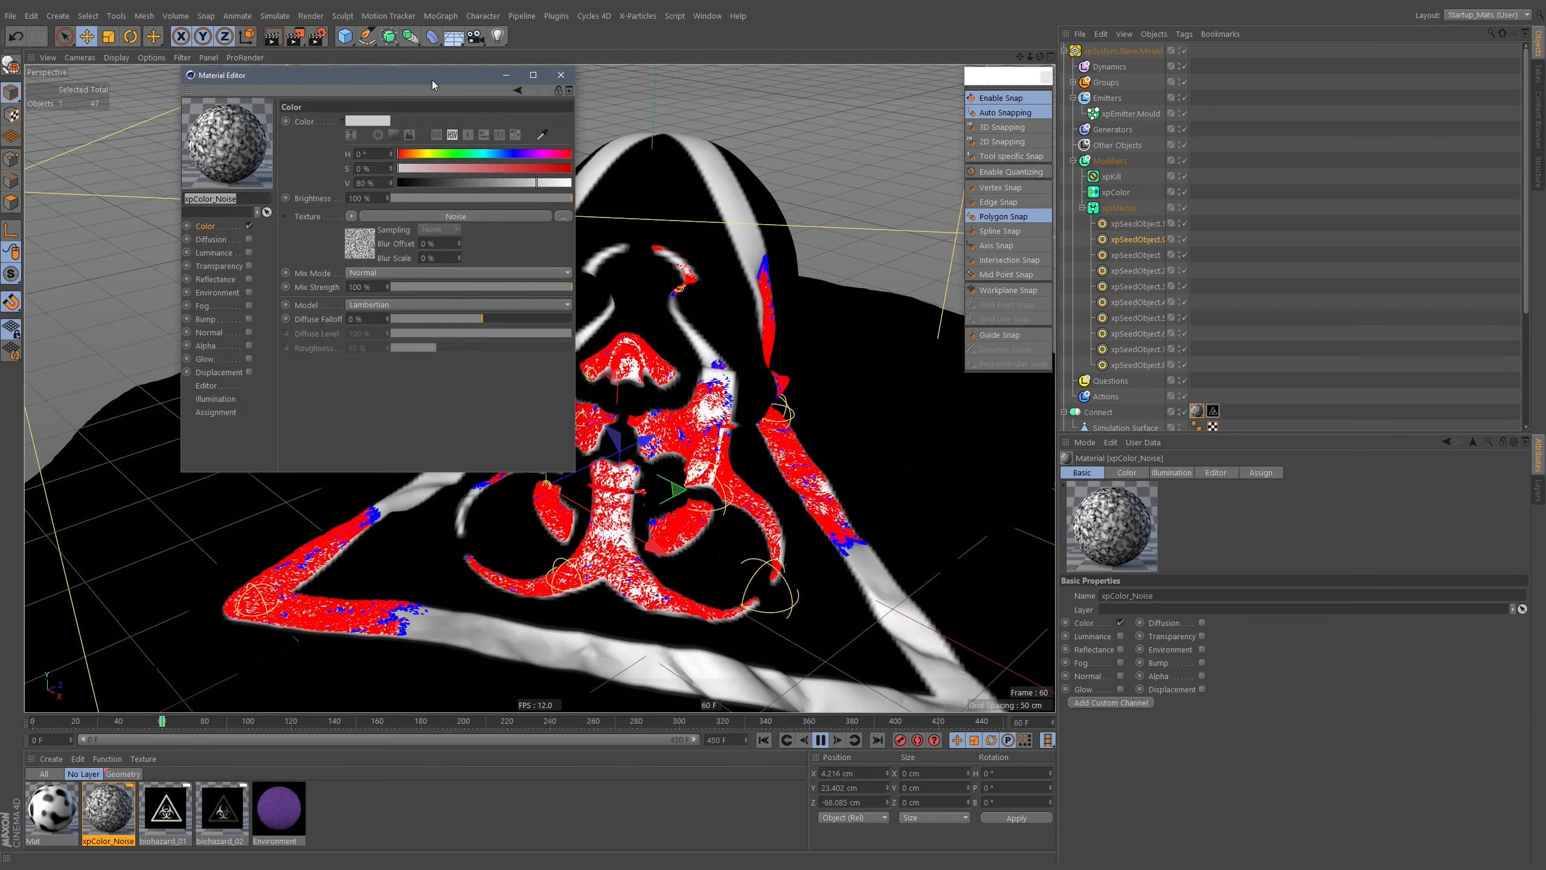
drag(341, 75, 1184, 105)
click(1300, 246)
scroll(1327, 441, down, 2)
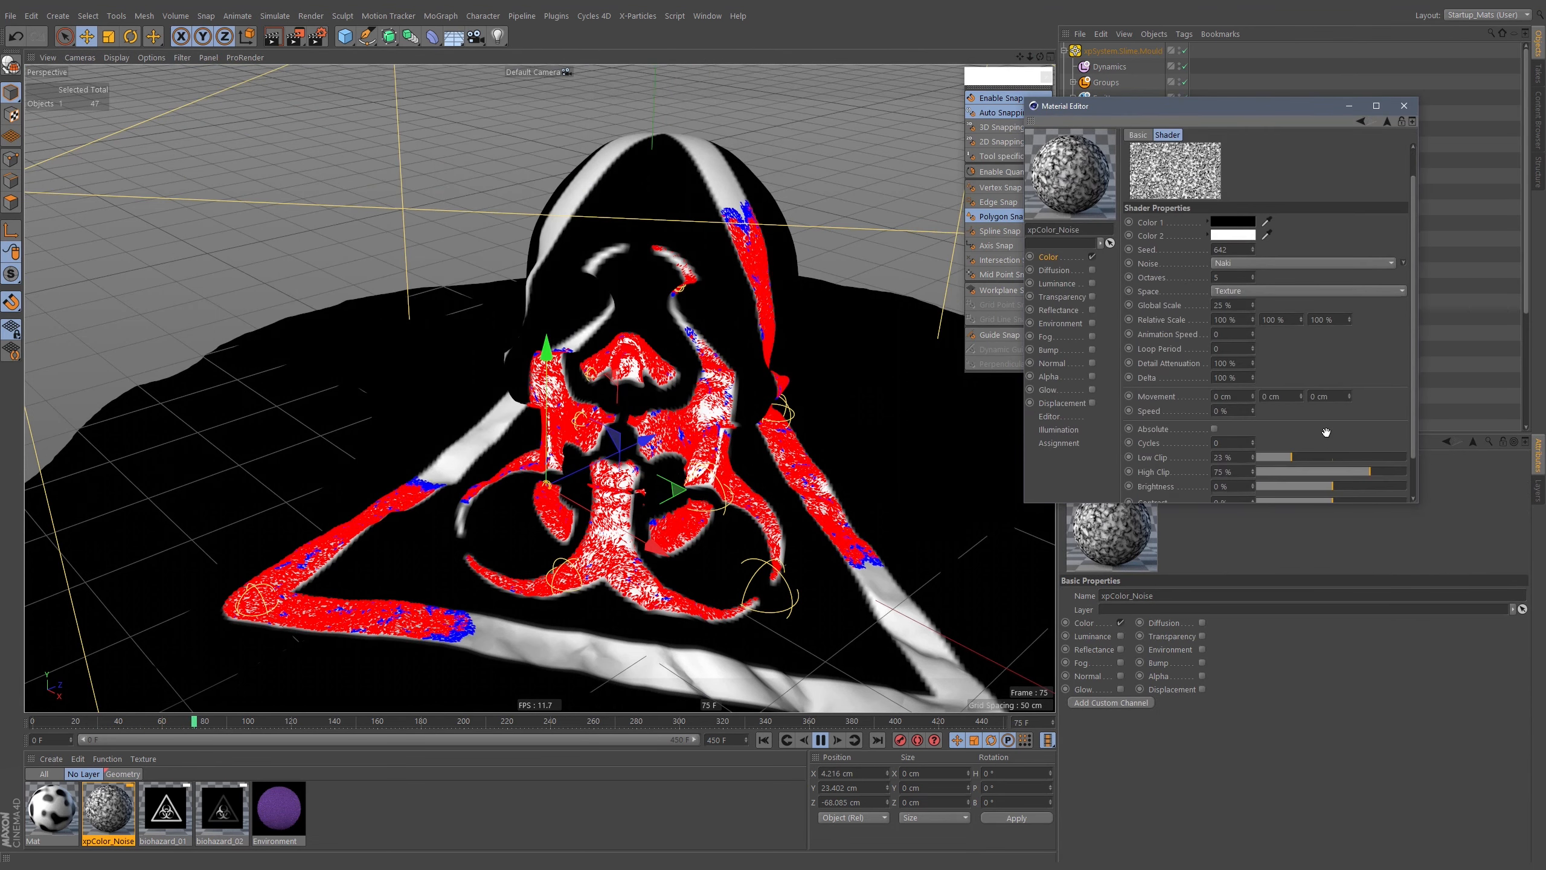
drag(1295, 442, 1312, 442)
click(768, 741)
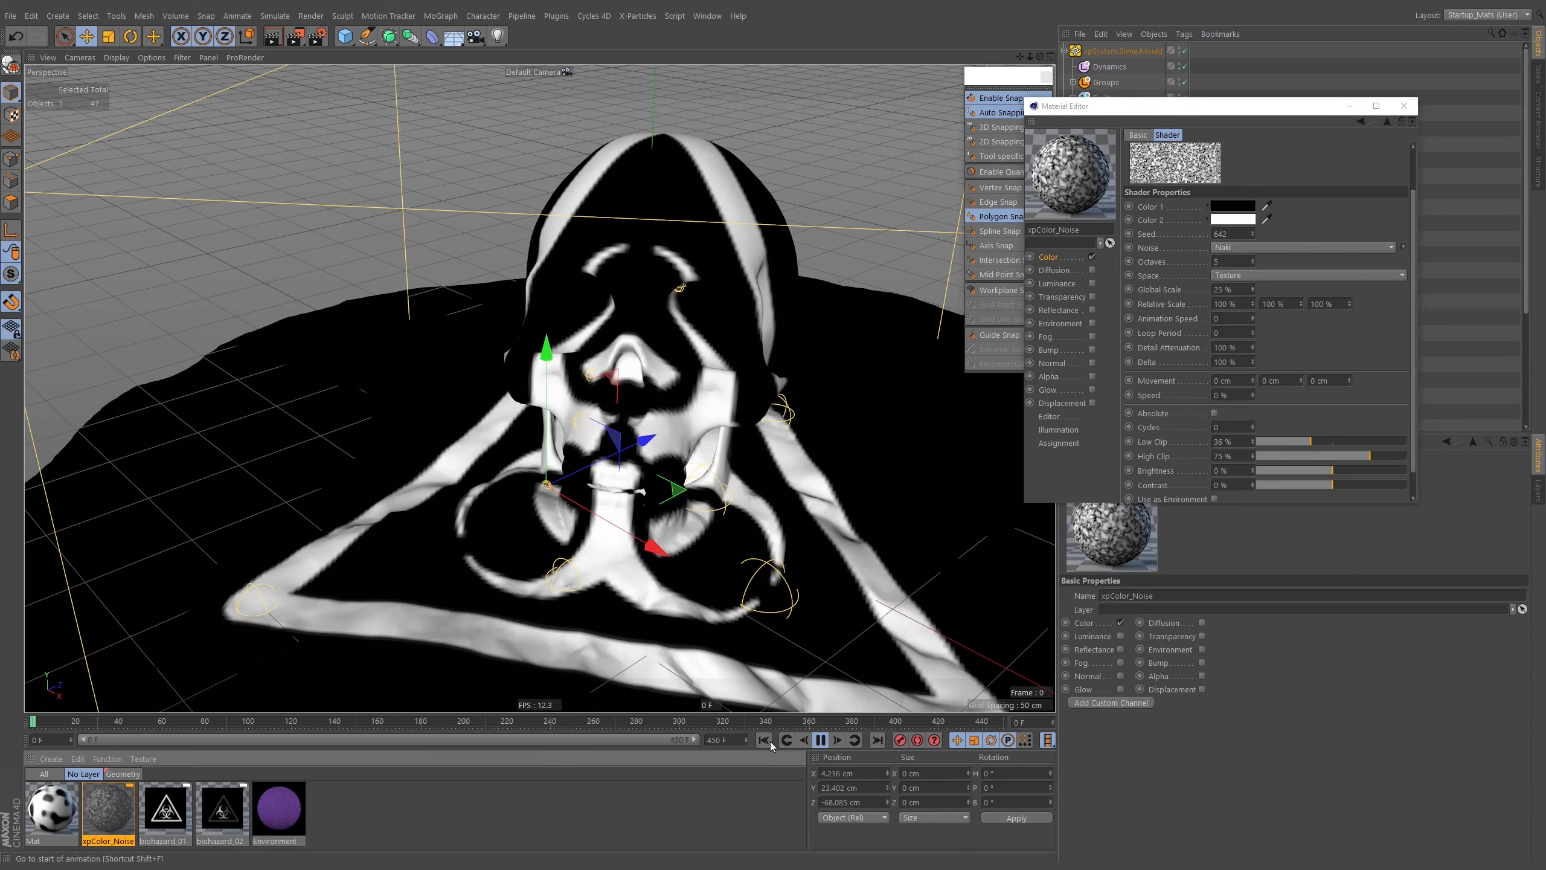
double_click(1238, 290)
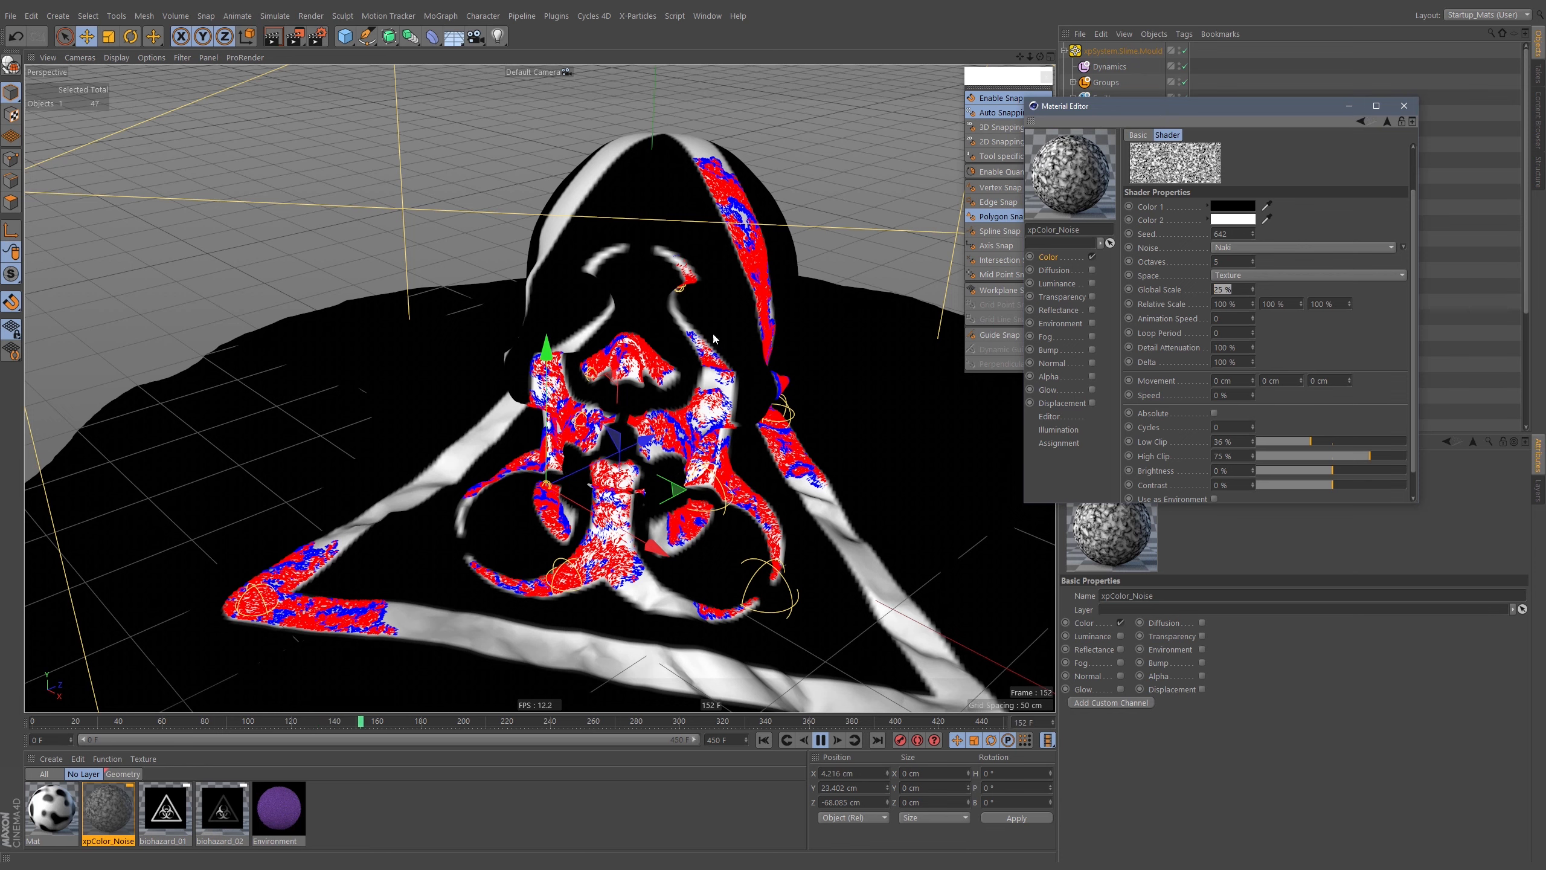
alt+middle_drag(680, 415, 664, 405)
mouse_move(664, 405)
alt+mouse_down()
mouse_move(673, 465)
mouse_move(688, 394)
alt+mouse_up()
click(1409, 109)
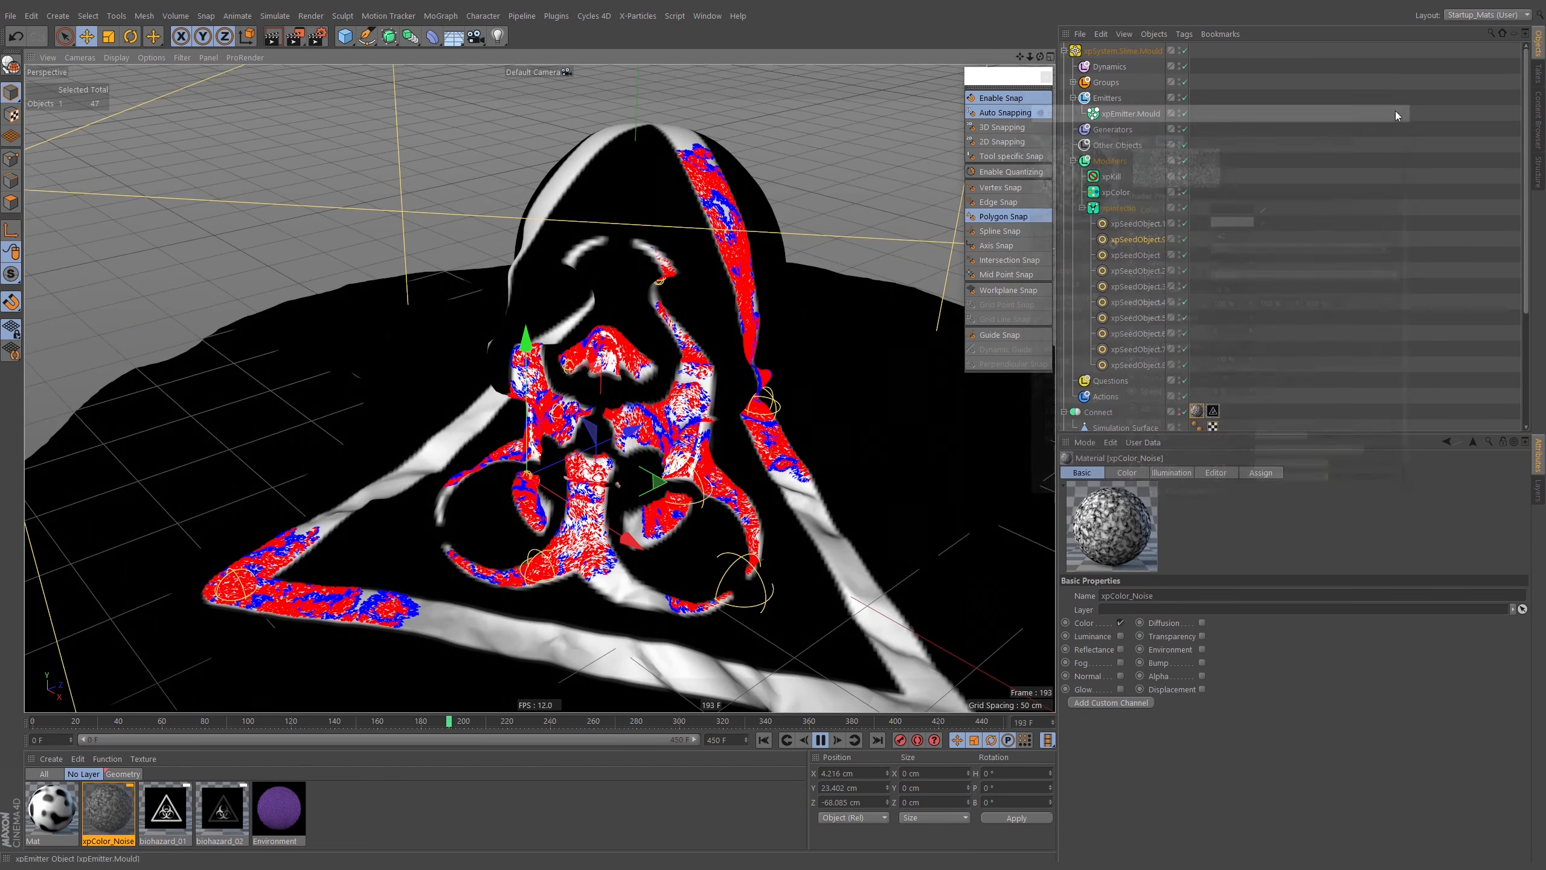
Set the Search Radius of the xpInfectio modifier to 15 cm and replay the simulation from the first frame
click(1118, 207)
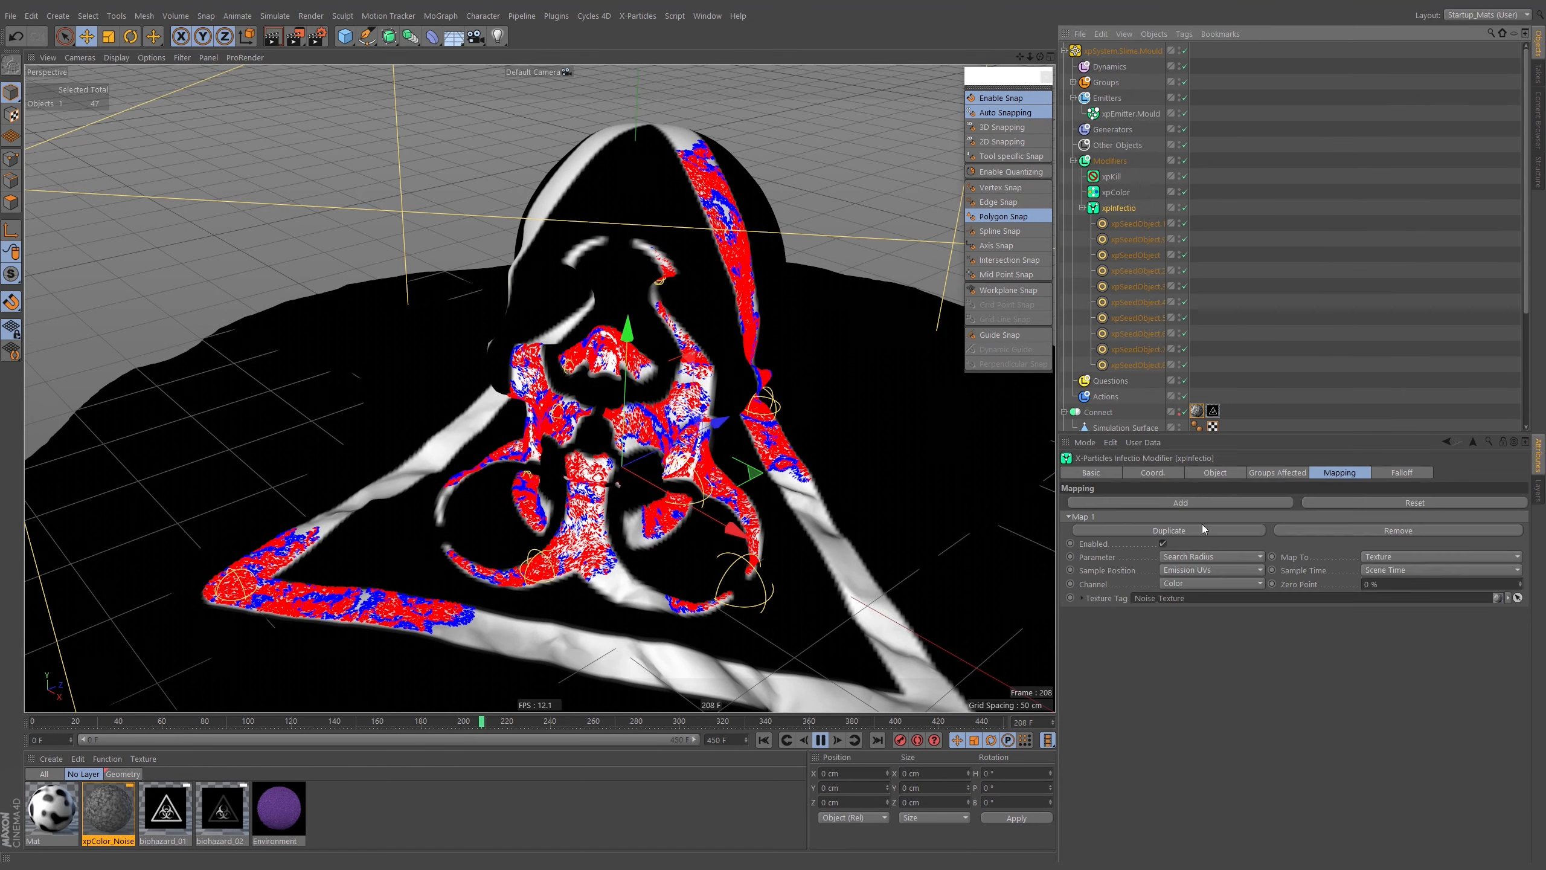
click(1227, 476)
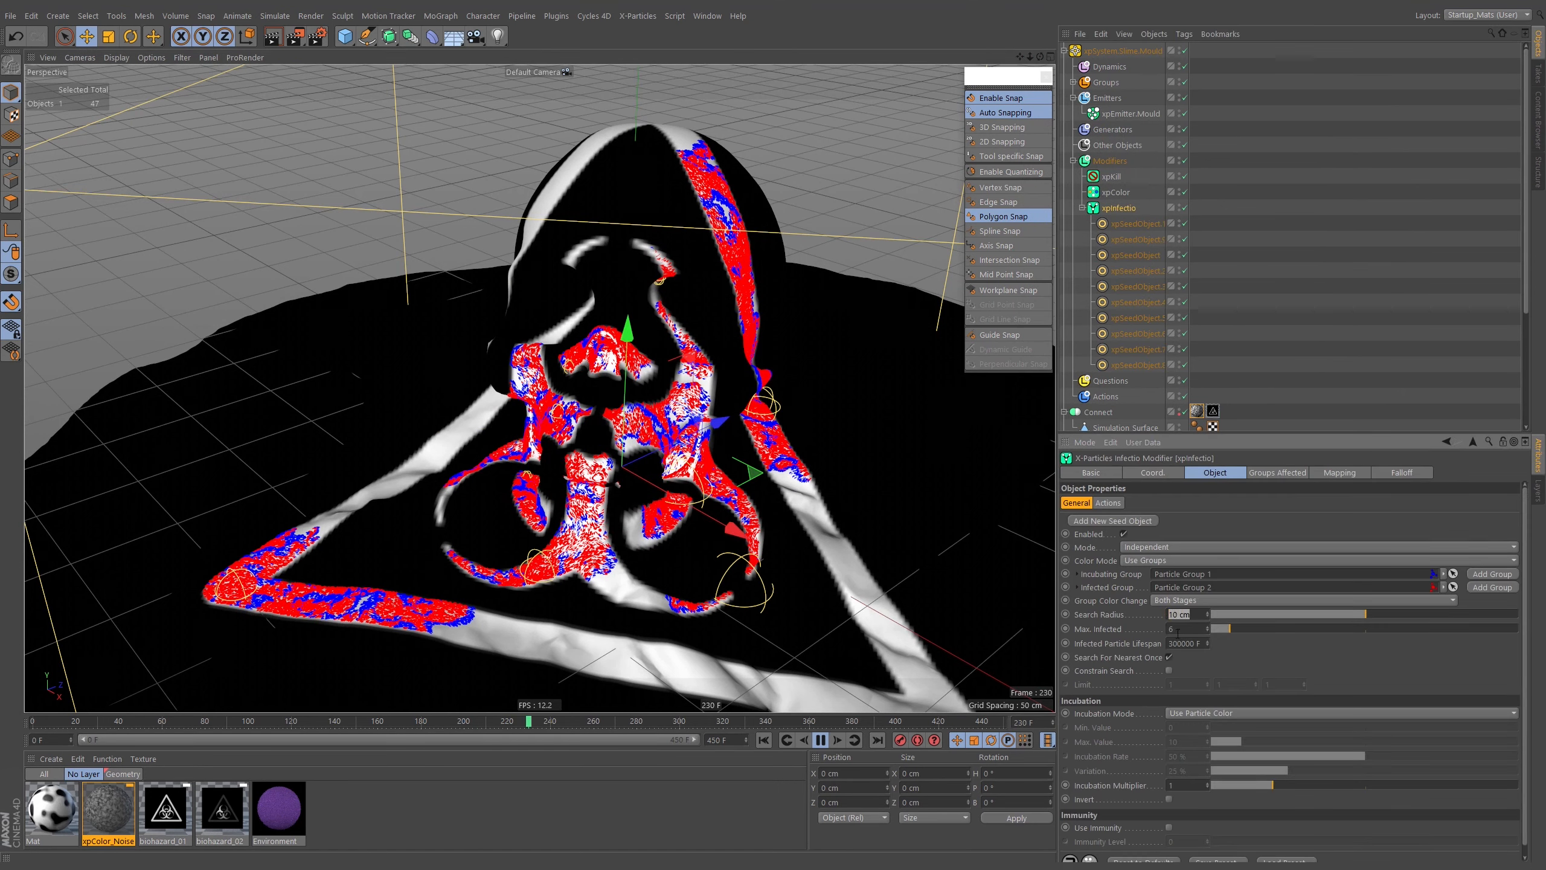
click(768, 740)
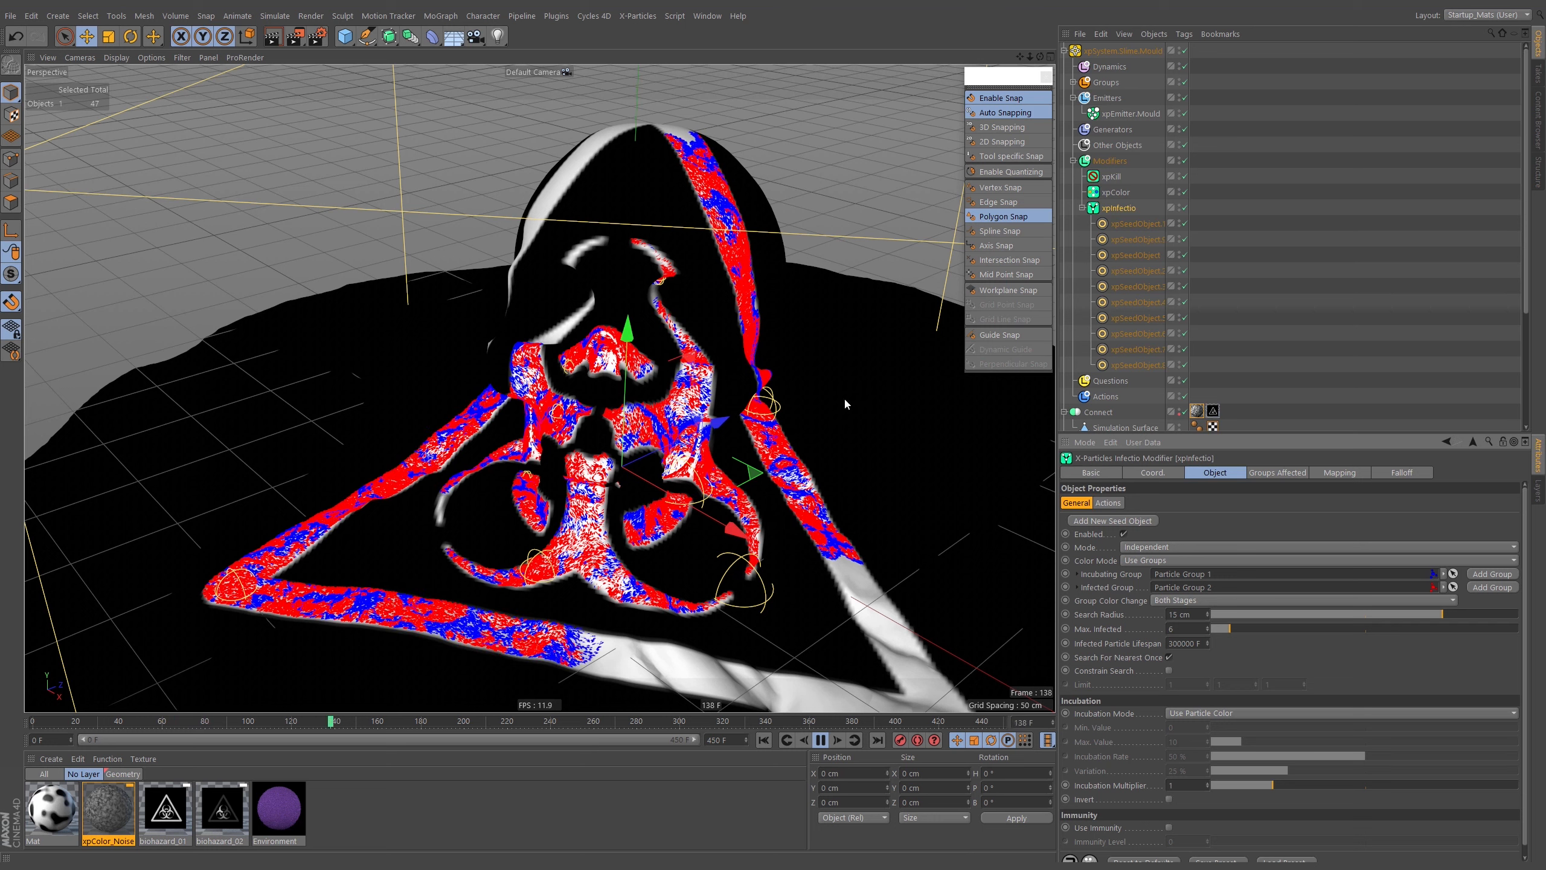
Examine the infection's coverage of the whole logo and the skull's face from several angles, stopping the simulation
alt+drag(555, 356, 680, 503)
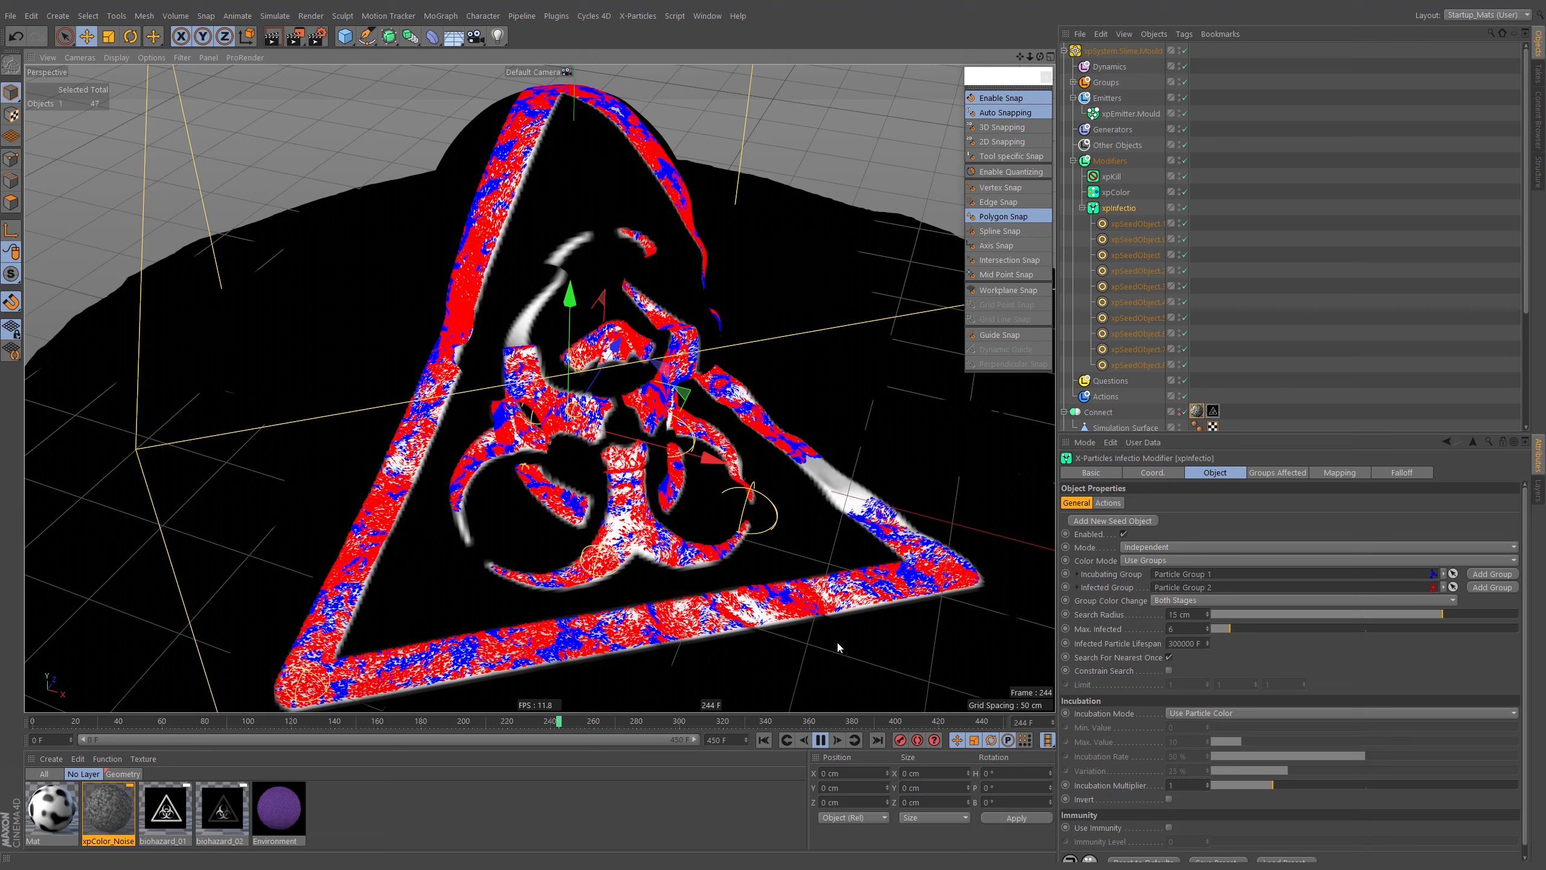
click(821, 743)
alt+drag(615, 443, 451, 364)
alt+right_drag(814, 487, 901, 457)
alt+drag(901, 456, 865, 481)
alt+right_drag(864, 481, 772, 480)
alt+drag(772, 479, 836, 527)
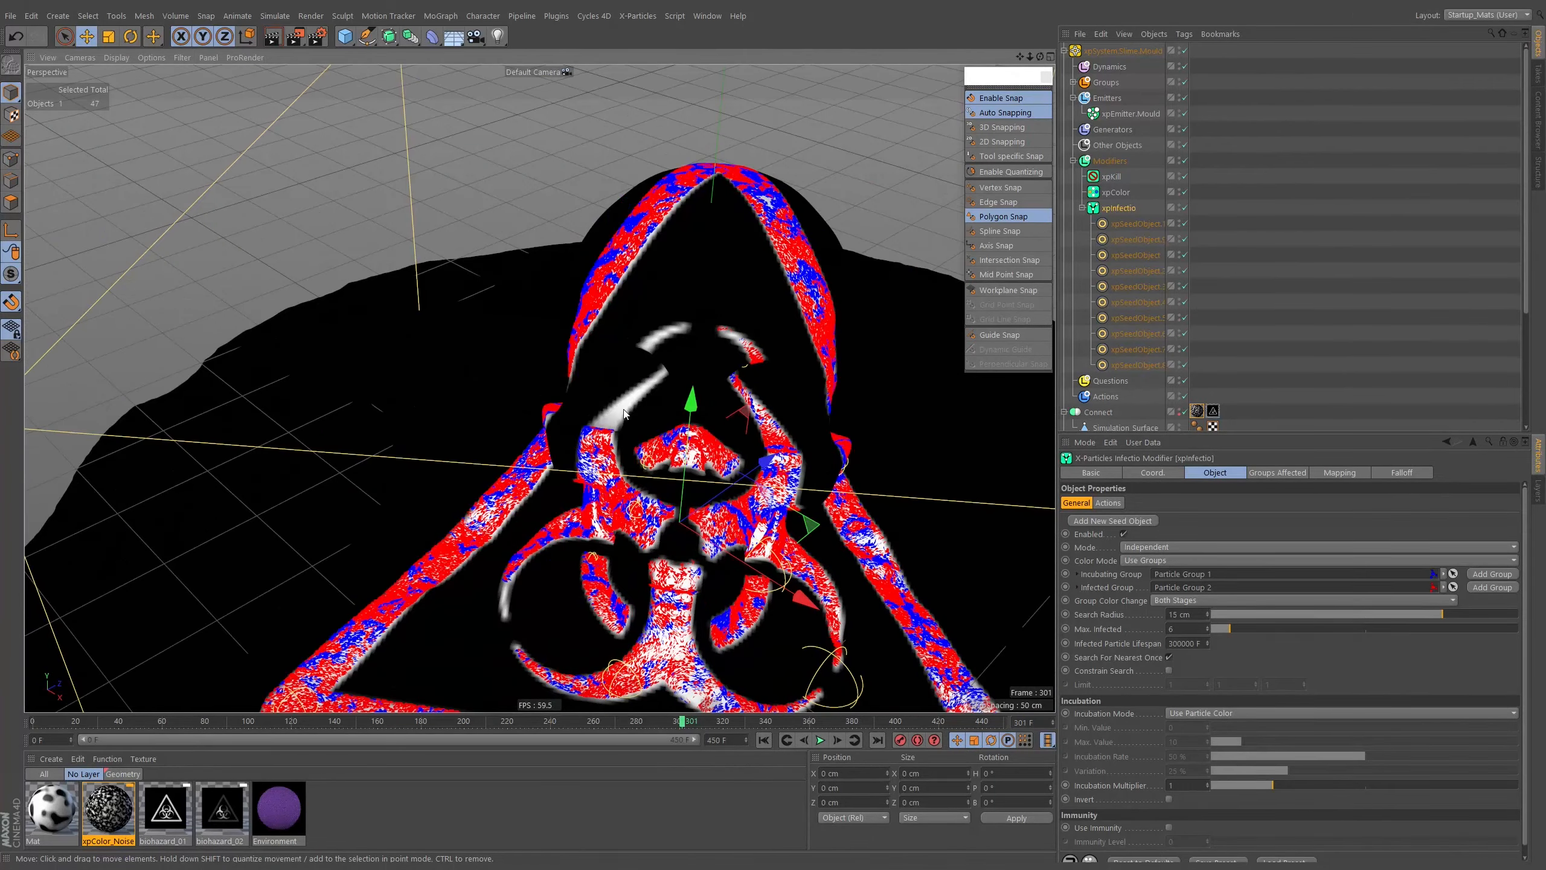
Set the xpColor_Noise shader's Low Clip to 28 % and Global Scale to 20 %, and replay the simulation from the first frame
double_click(108, 810)
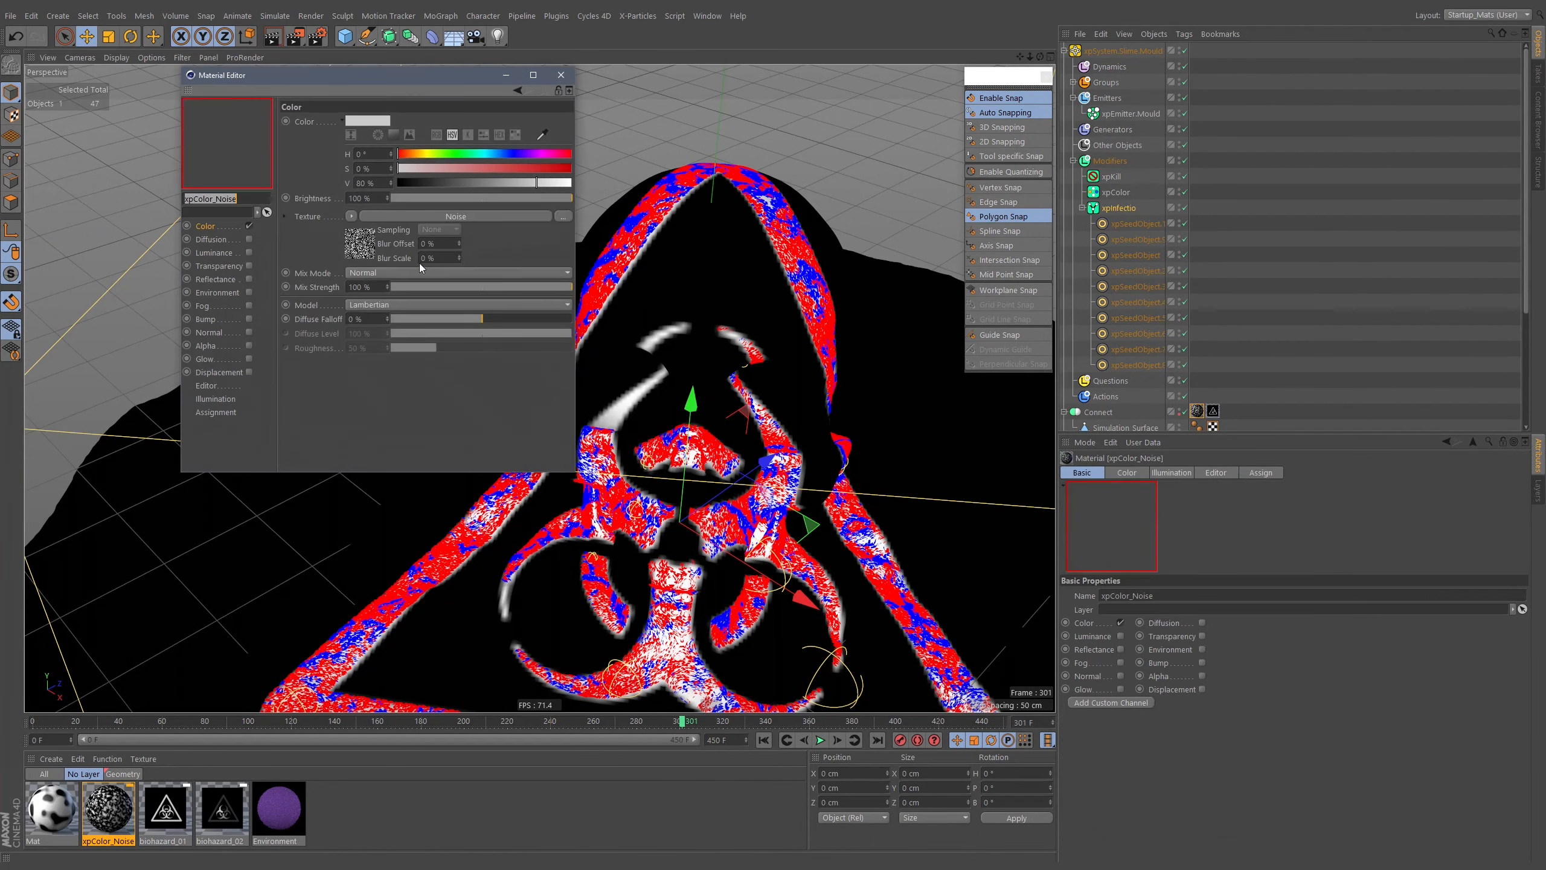
drag(461, 463, 456, 461)
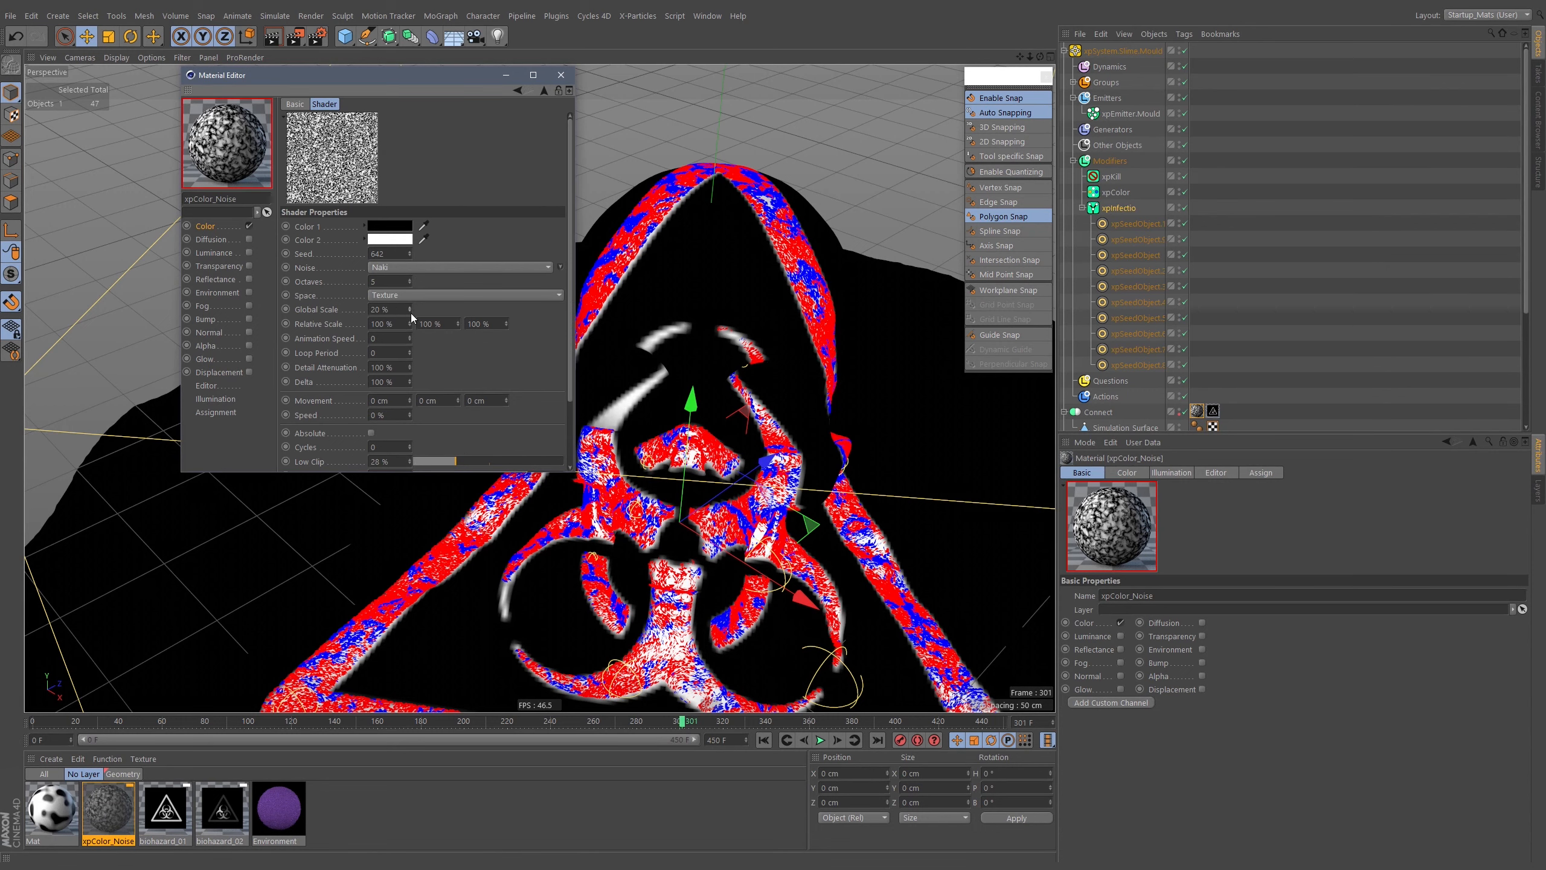
click(560, 74)
key(shift+f)
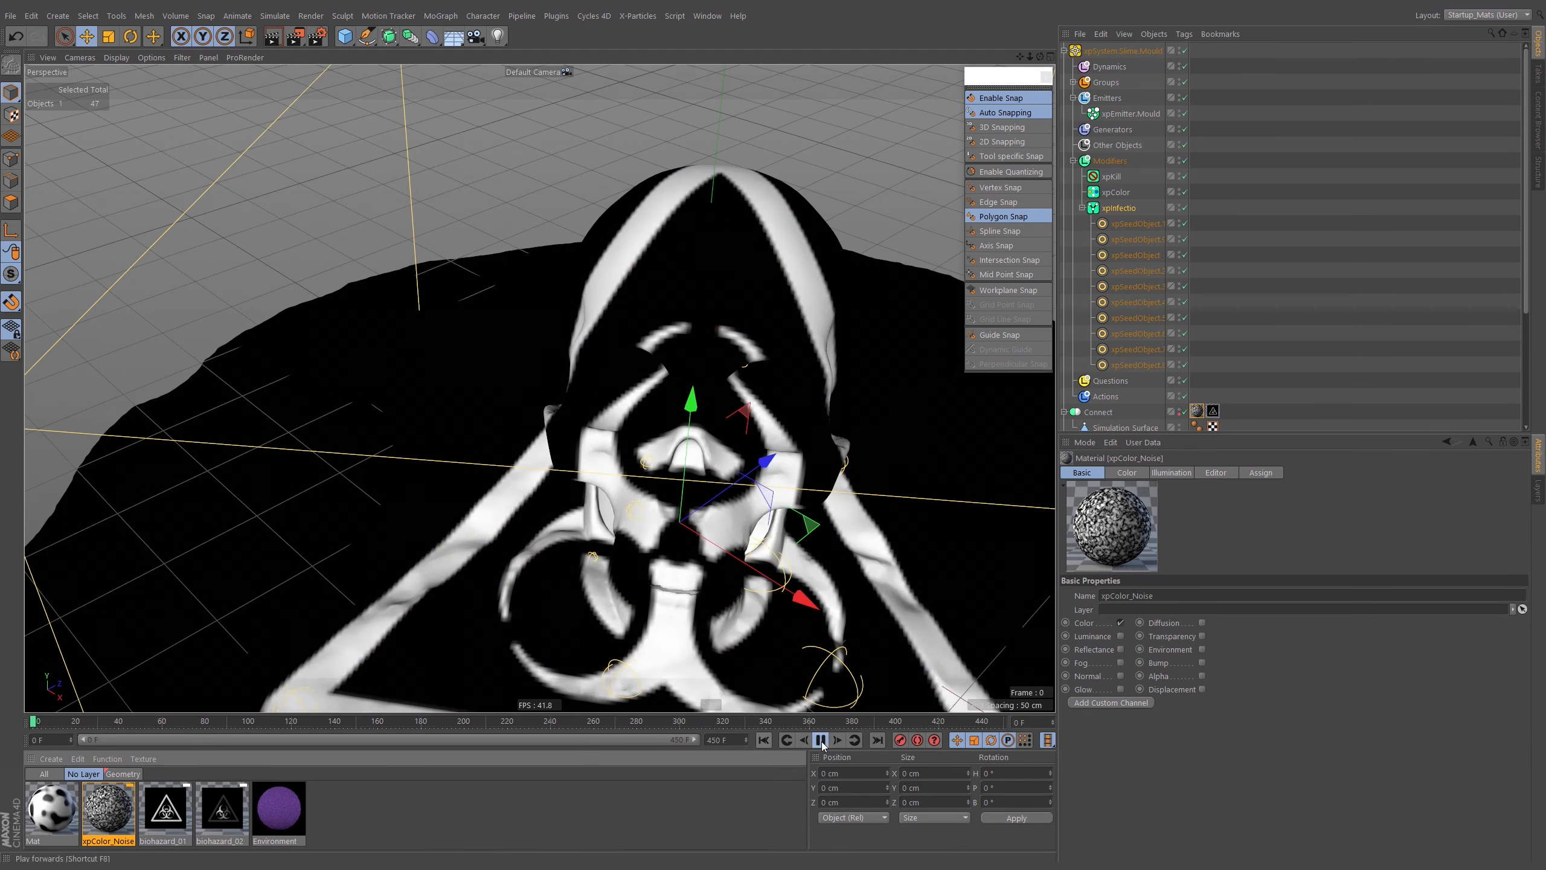
key(F8)
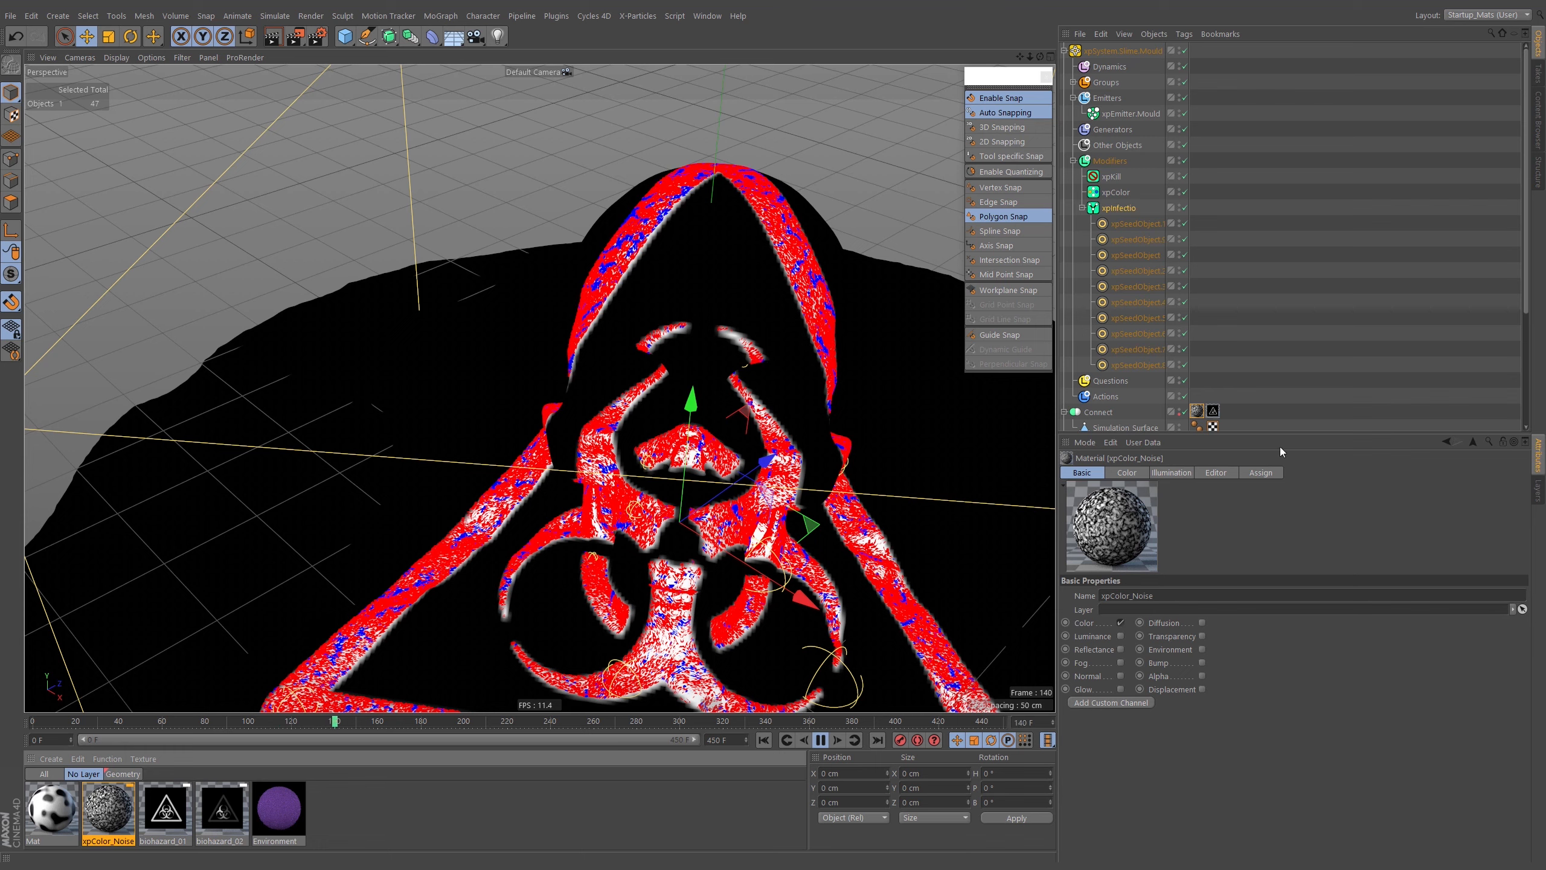
Stop the simulation and examine the infection across the entire logo from farther away
click(820, 742)
alt+right_drag(766, 436, 688, 481)
mouse_move(667, 495)
alt+mouse_down()
mouse_move(800, 450)
mouse_move(662, 502)
alt+mouse_up()
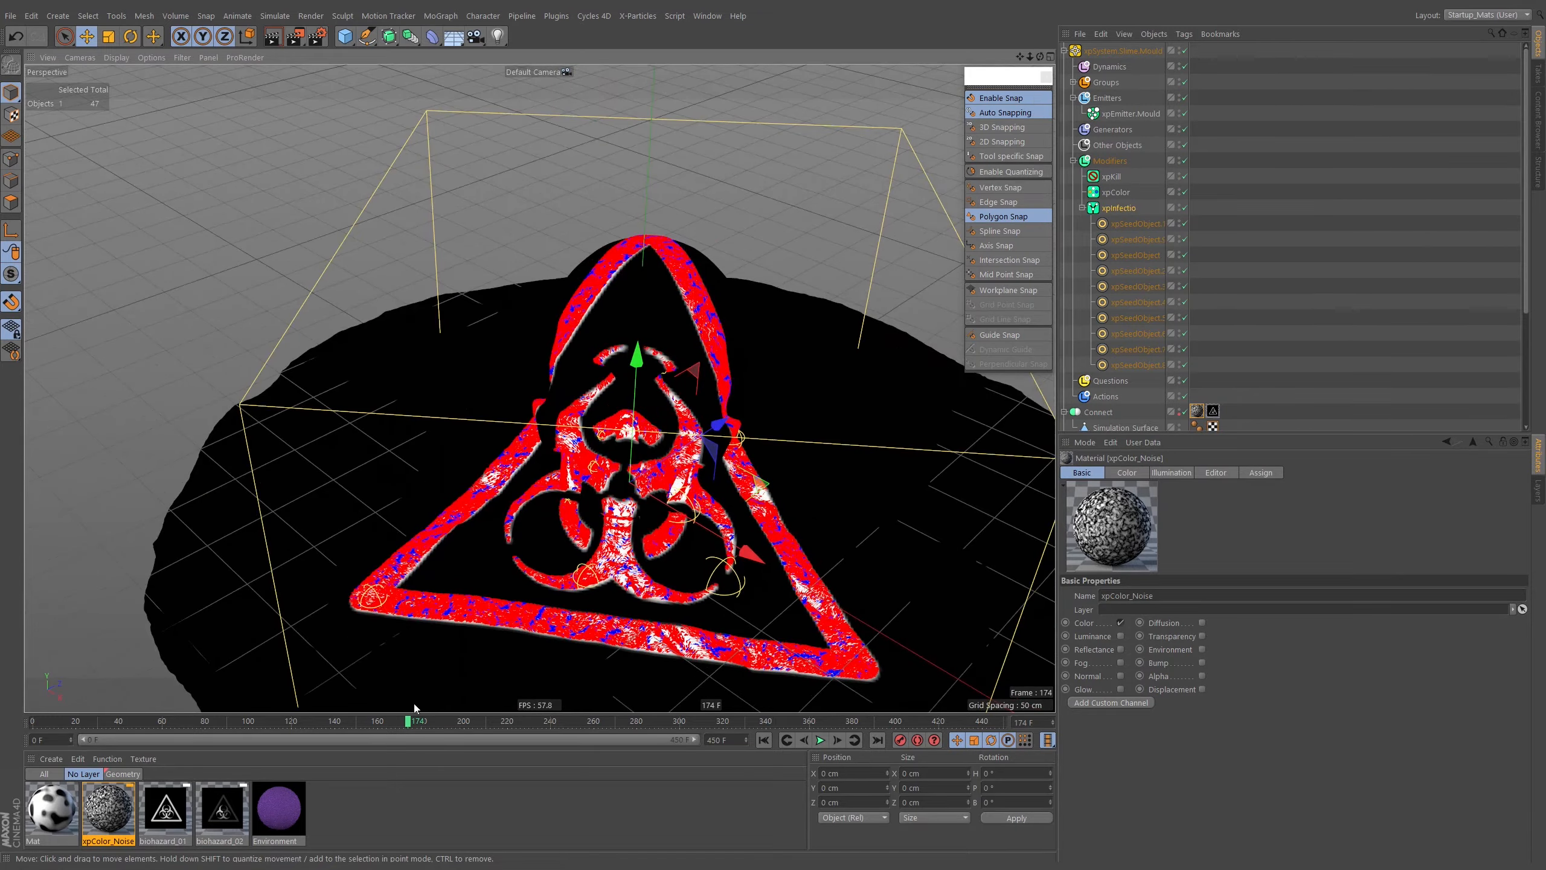
Replay the simulation from the first frame with the xpInfectio modifier selected, and stop it at frame 168
alt+drag(594, 415, 566, 371)
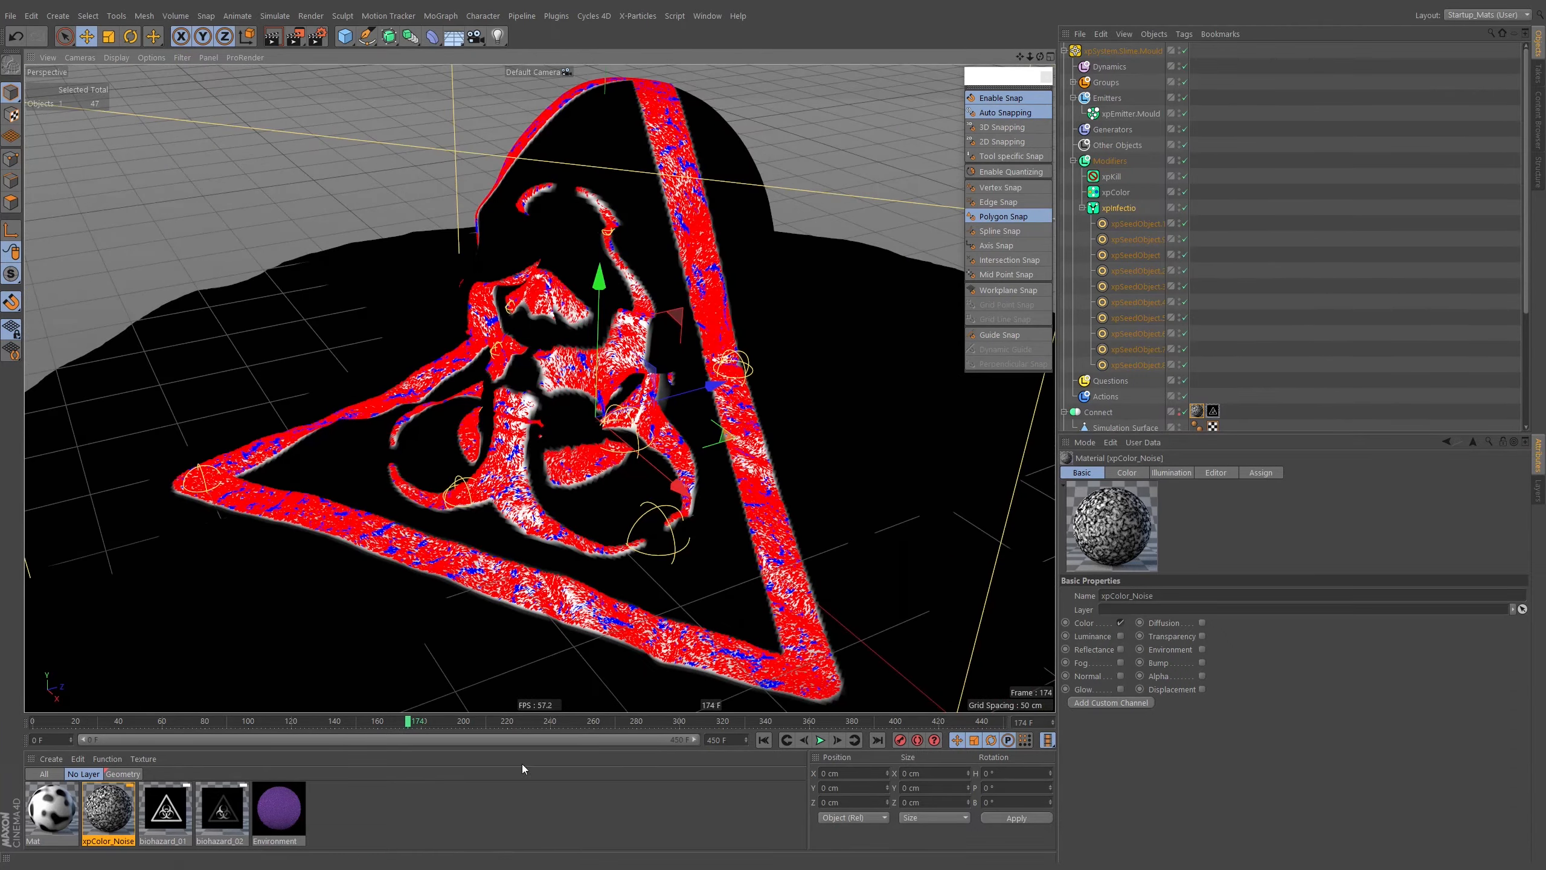
click(1113, 207)
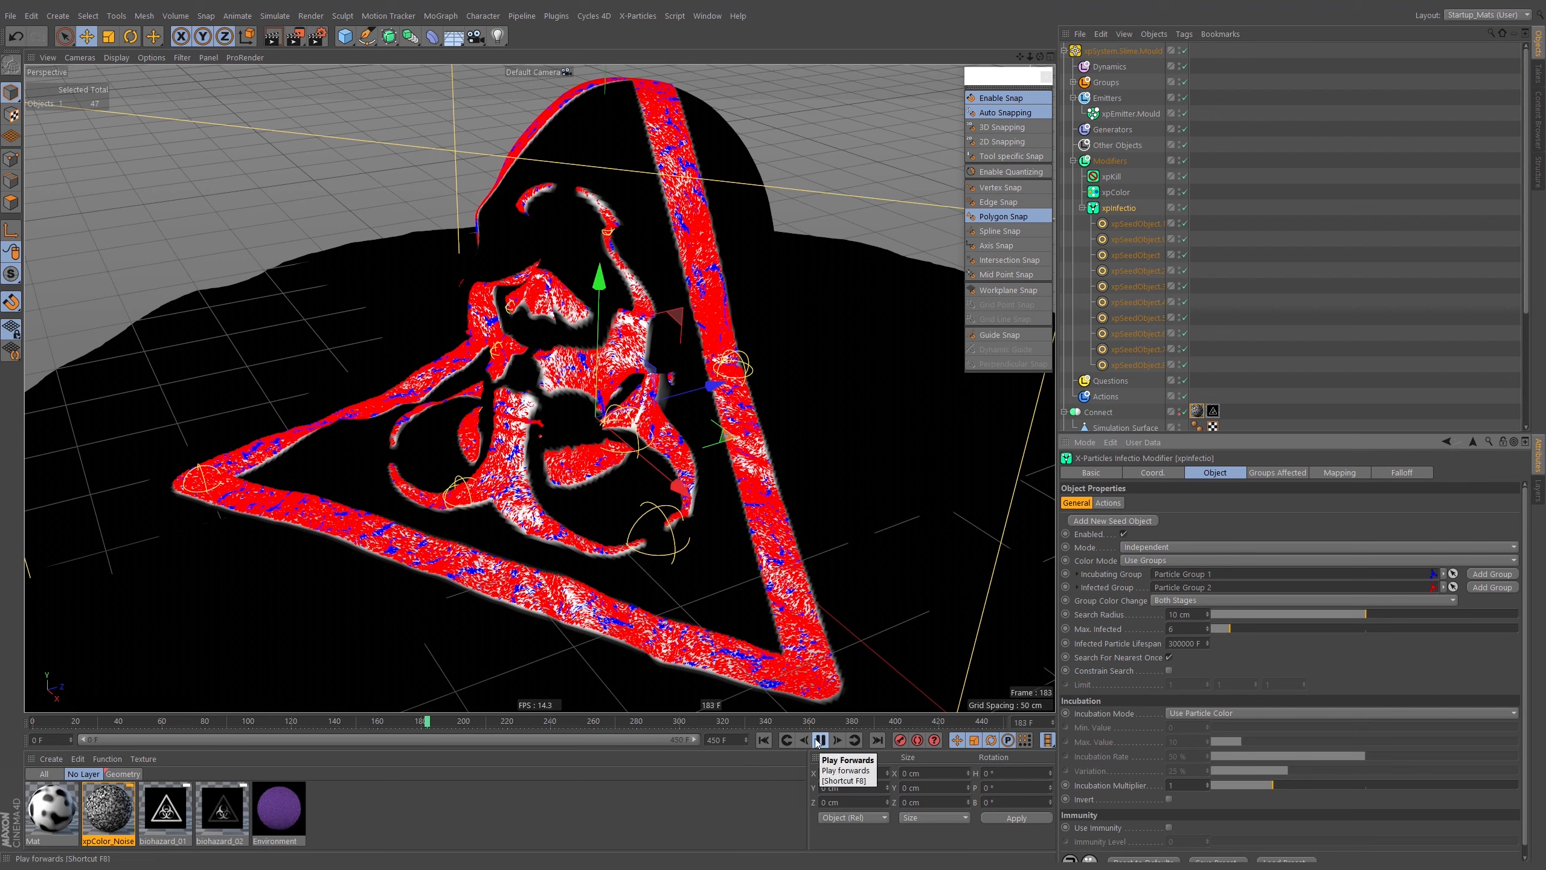
click(764, 740)
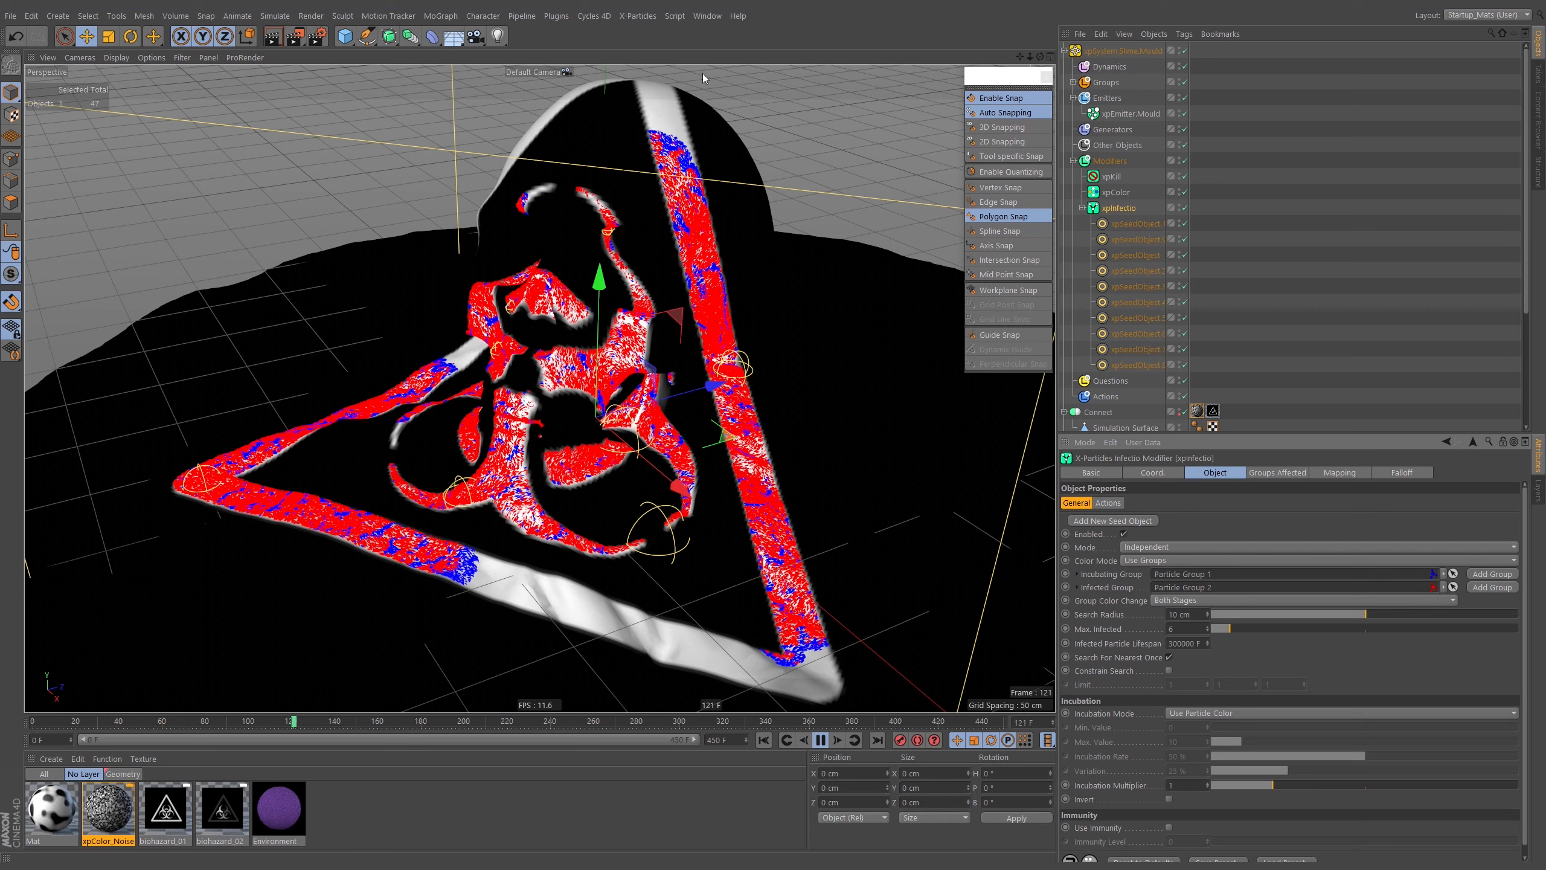
click(821, 739)
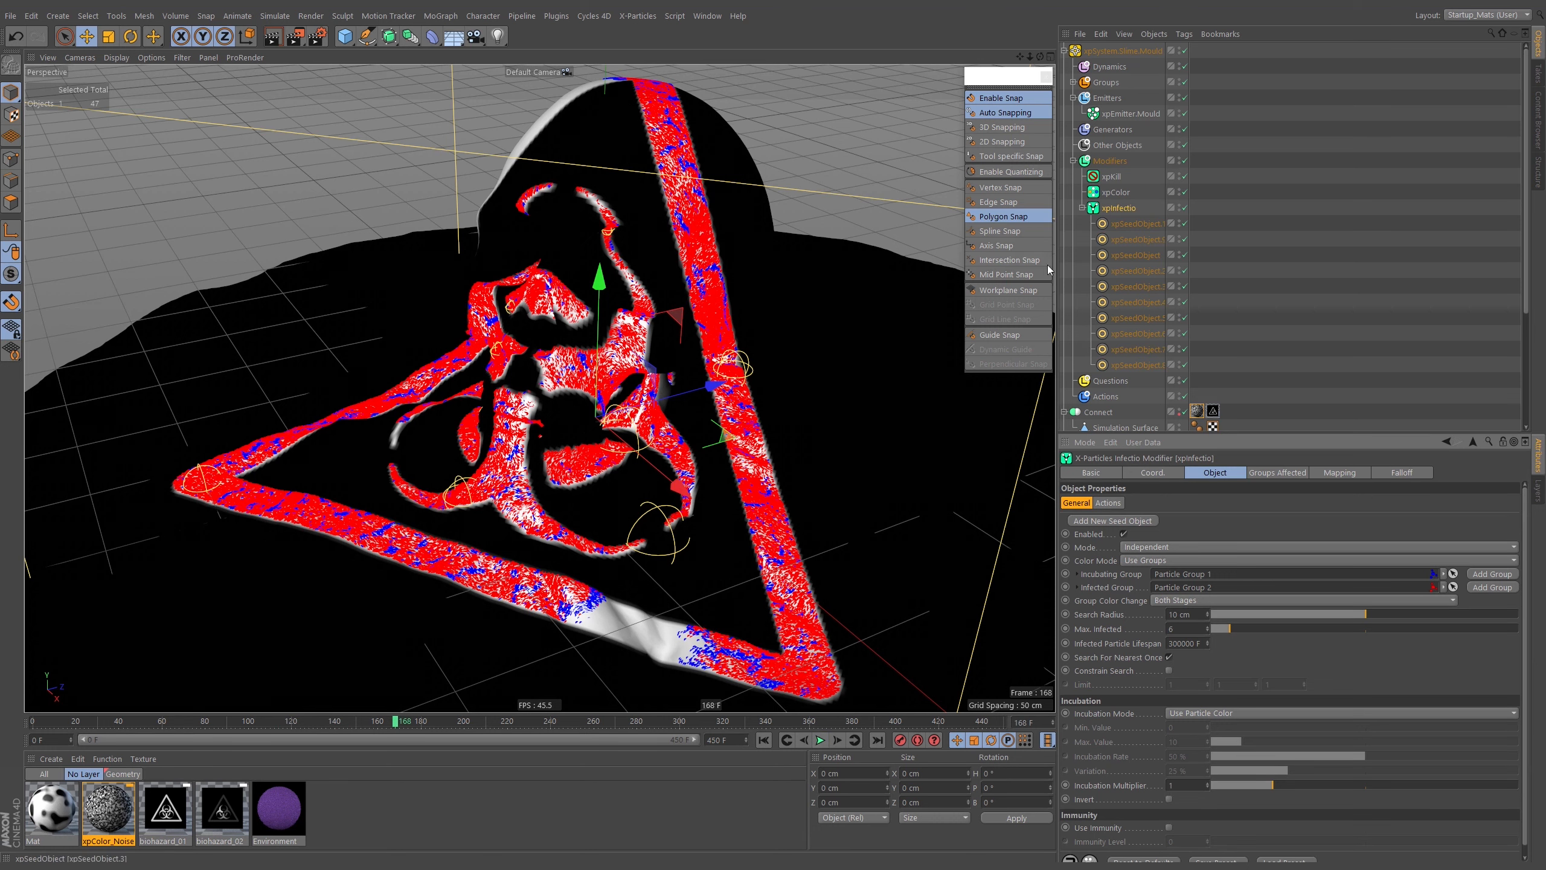
Duplicate the xpColor_Noise material, name the copy Search_Noise and apply it to the Connect object
click(1346, 476)
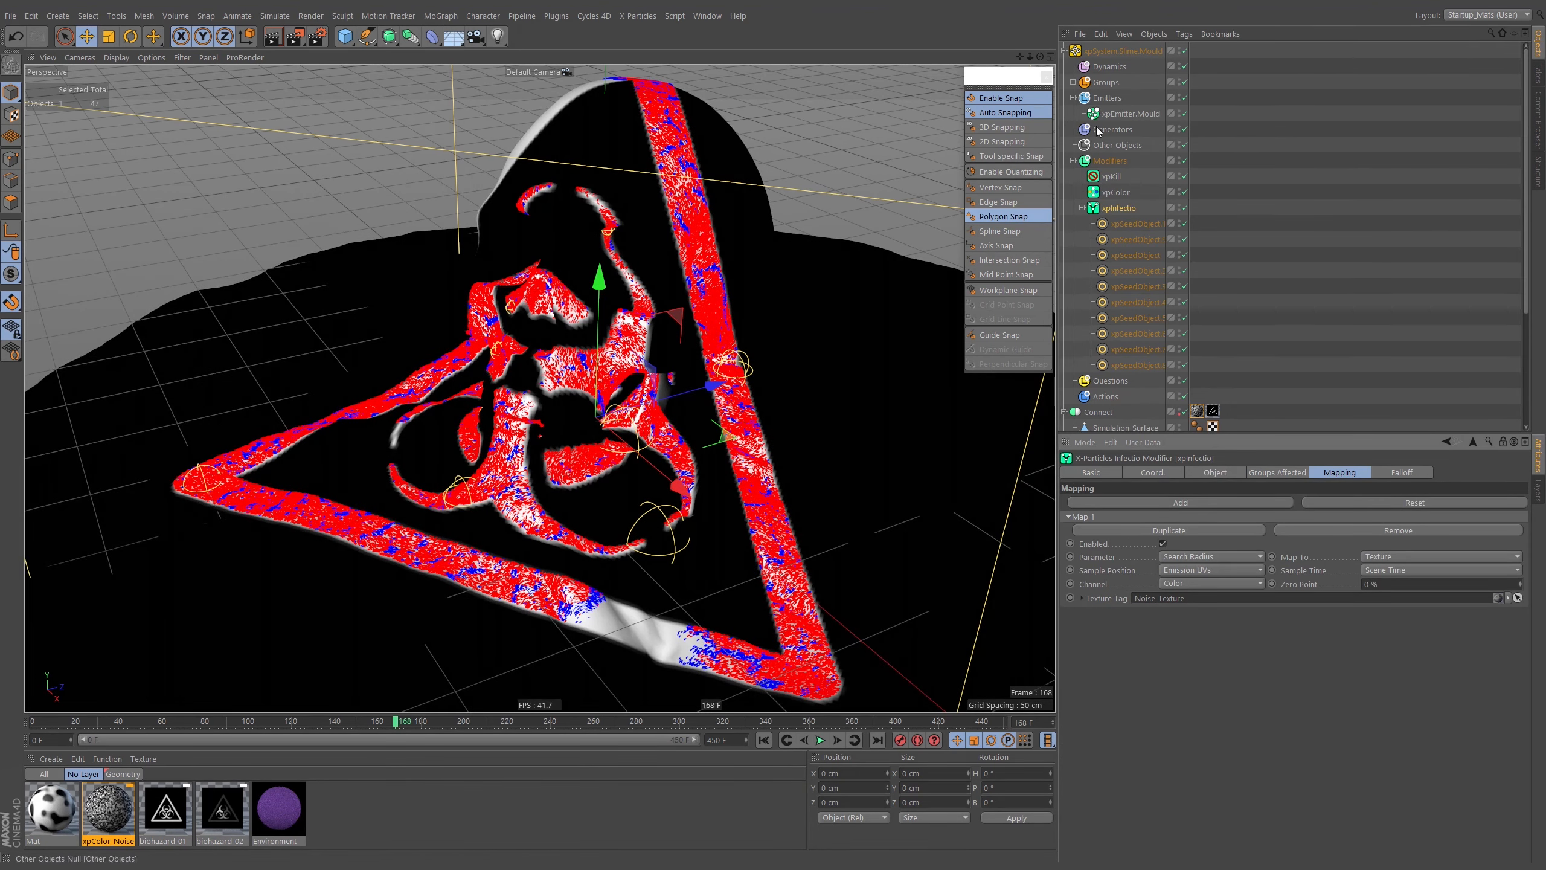
ctrl+drag(111, 811, 145, 813)
double_click(152, 841)
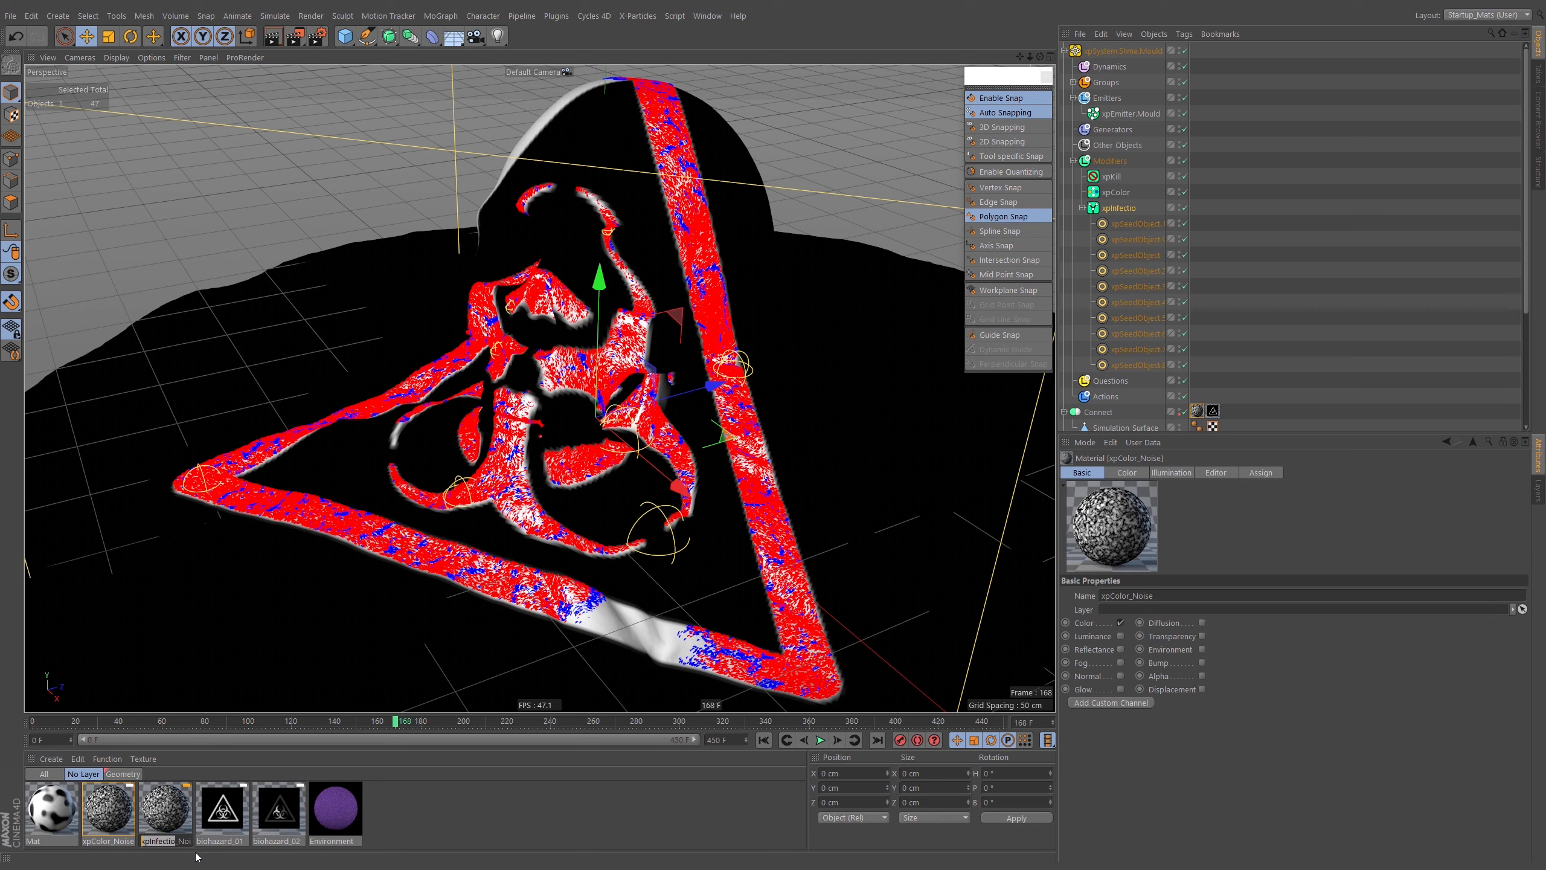
key(Return)
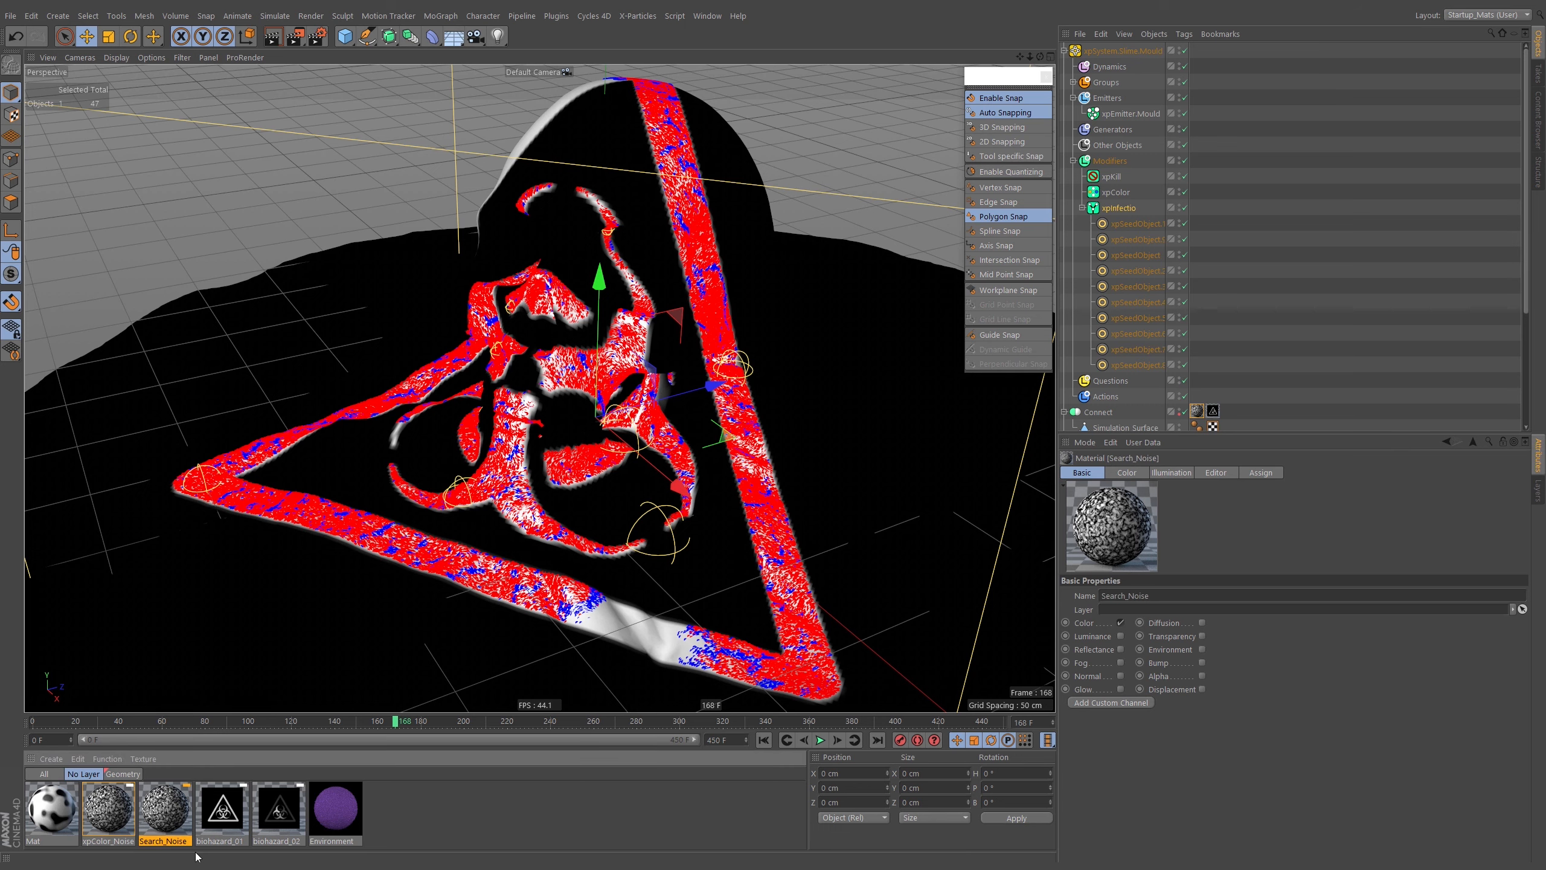
drag(186, 810, 1290, 406)
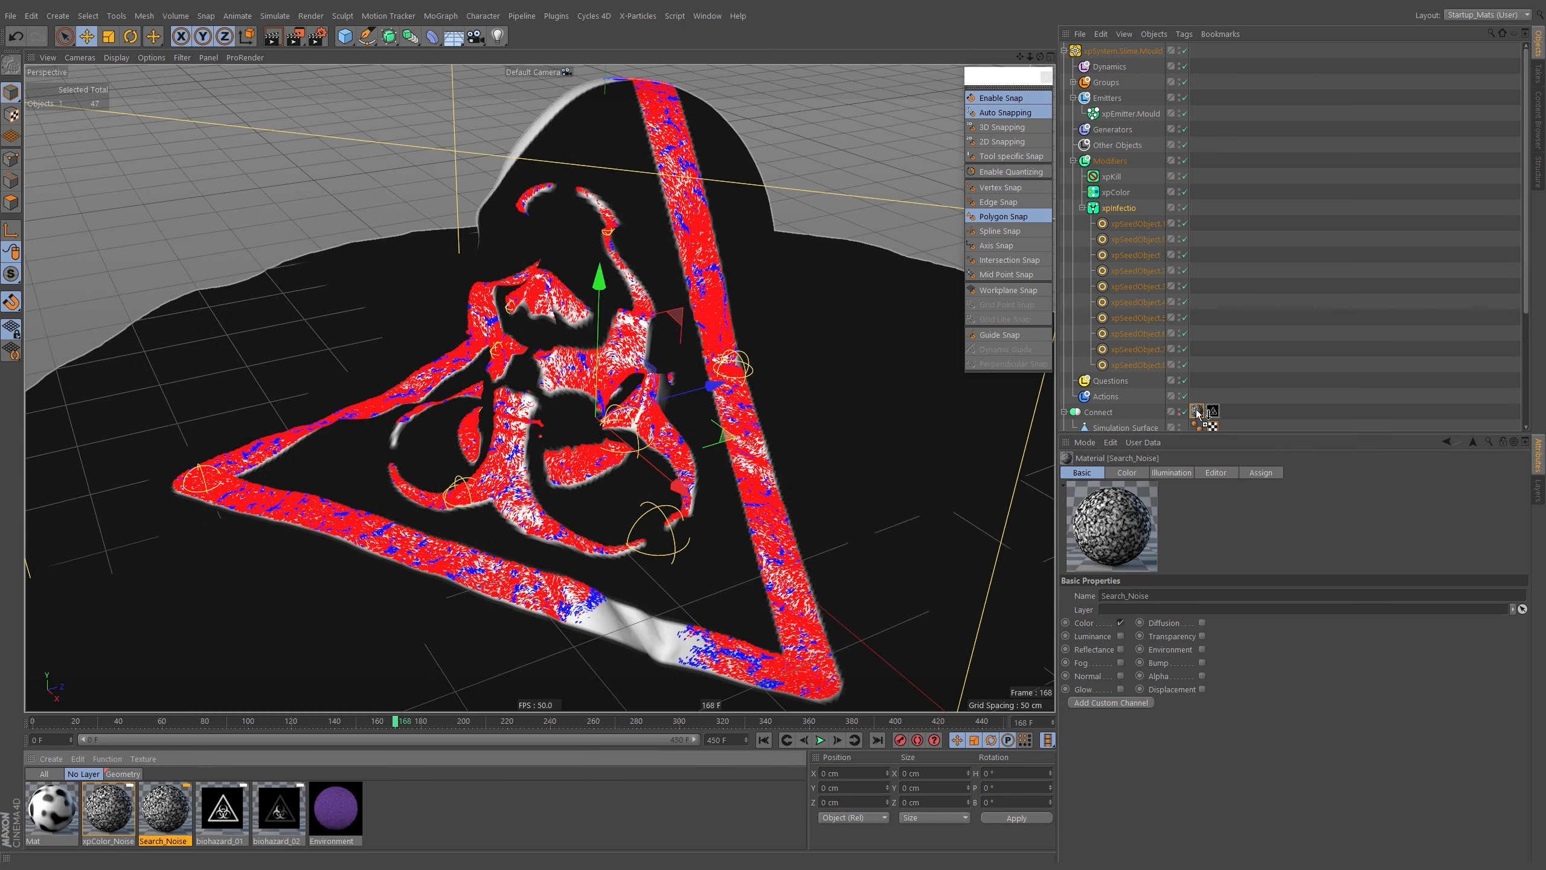
drag(1090, 415, 1090, 413)
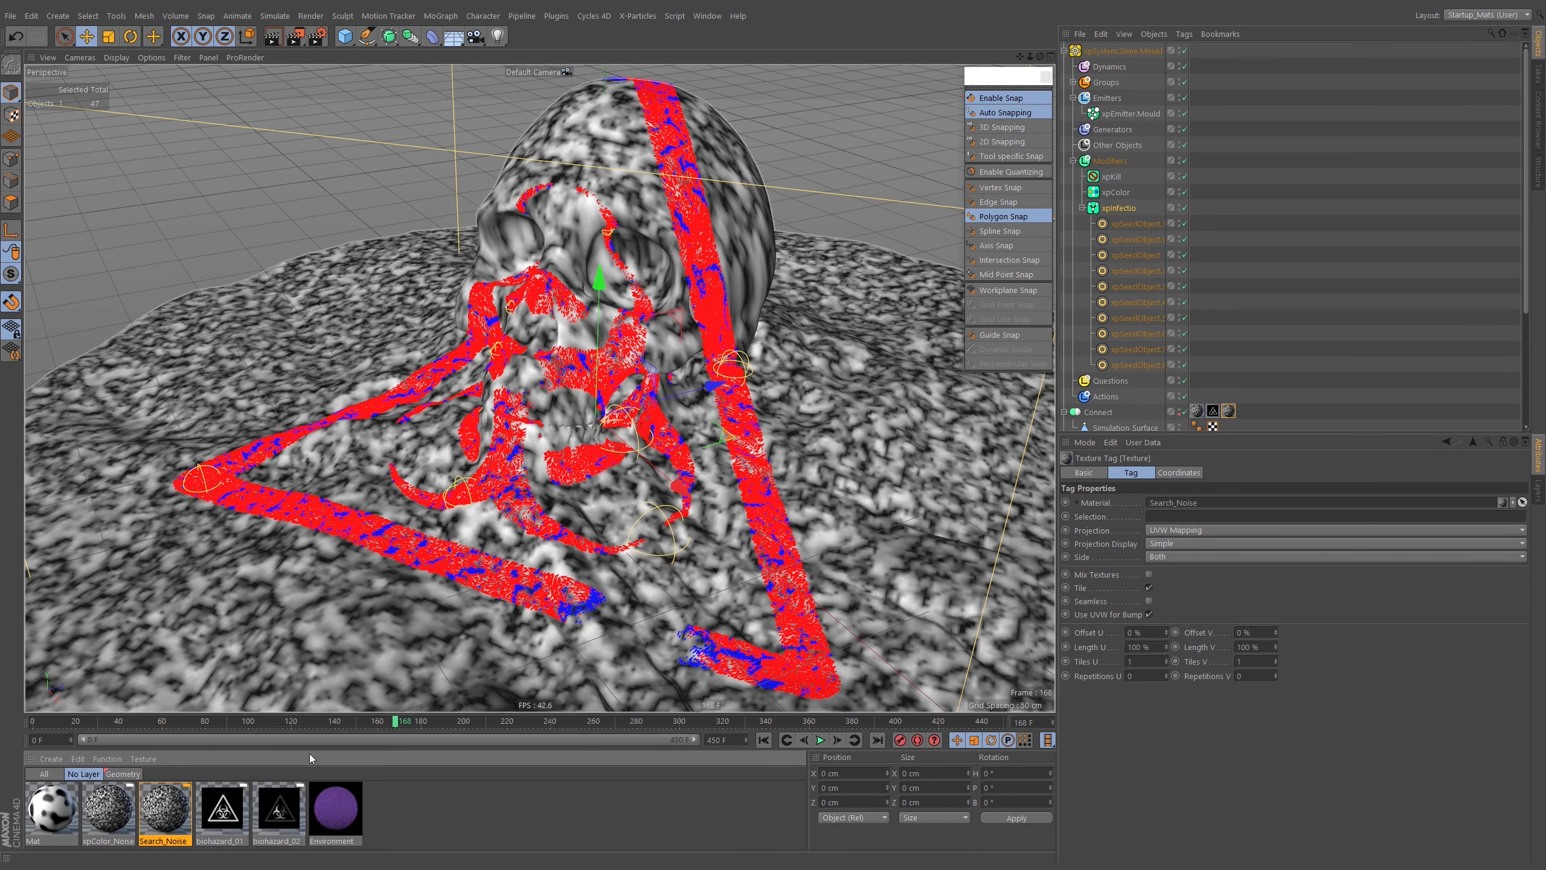
Set the Search_Noise material's color shader to the Noise type with a Low Clip of 10 %
double_click(1230, 412)
click(359, 244)
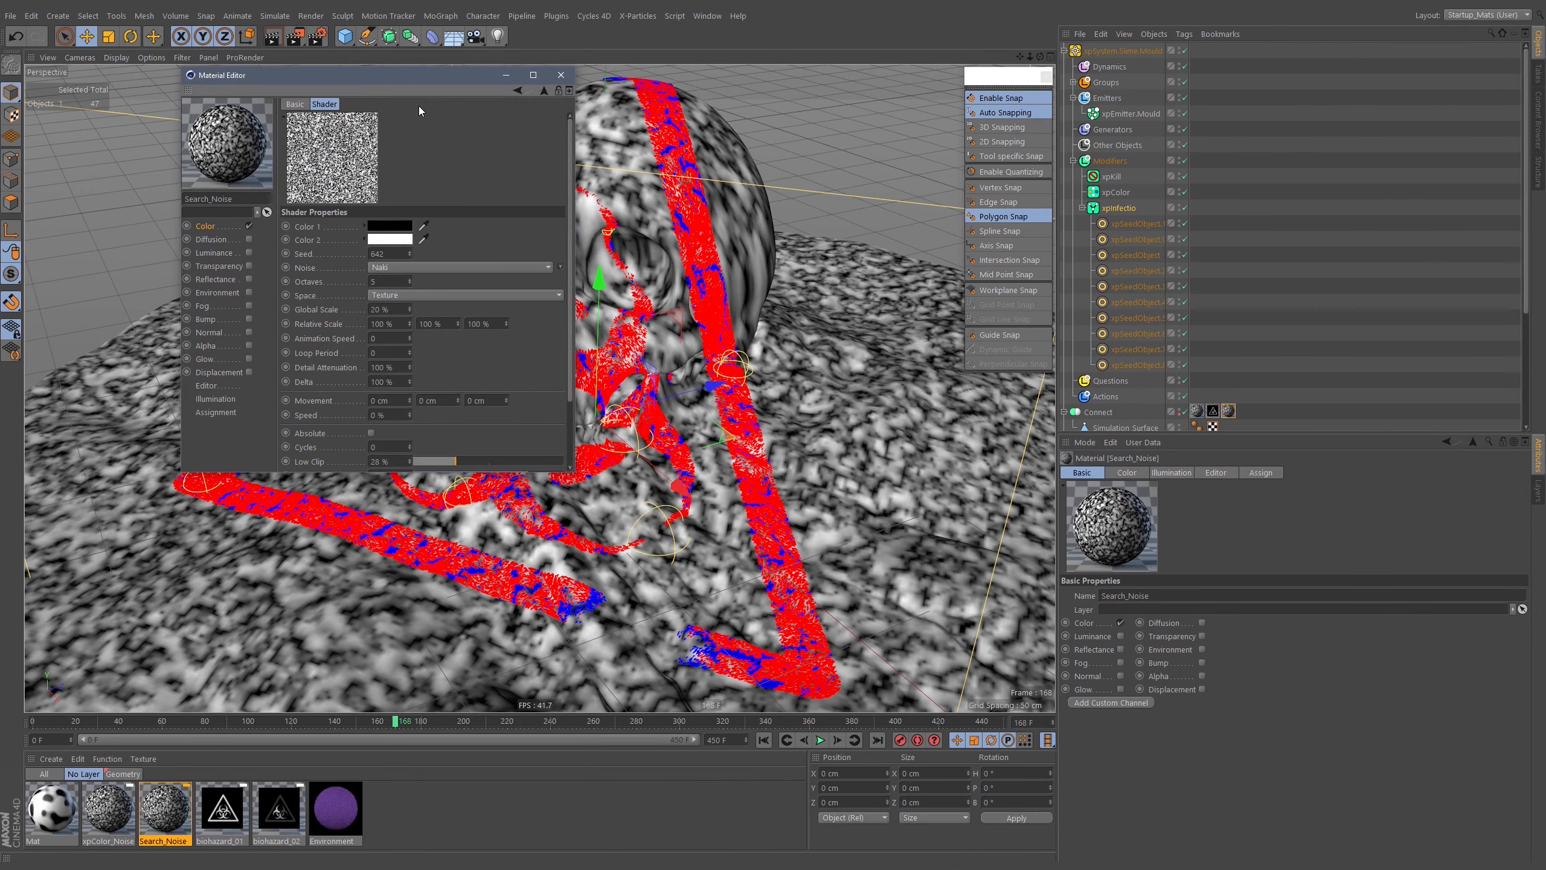
drag(447, 82, 1133, 98)
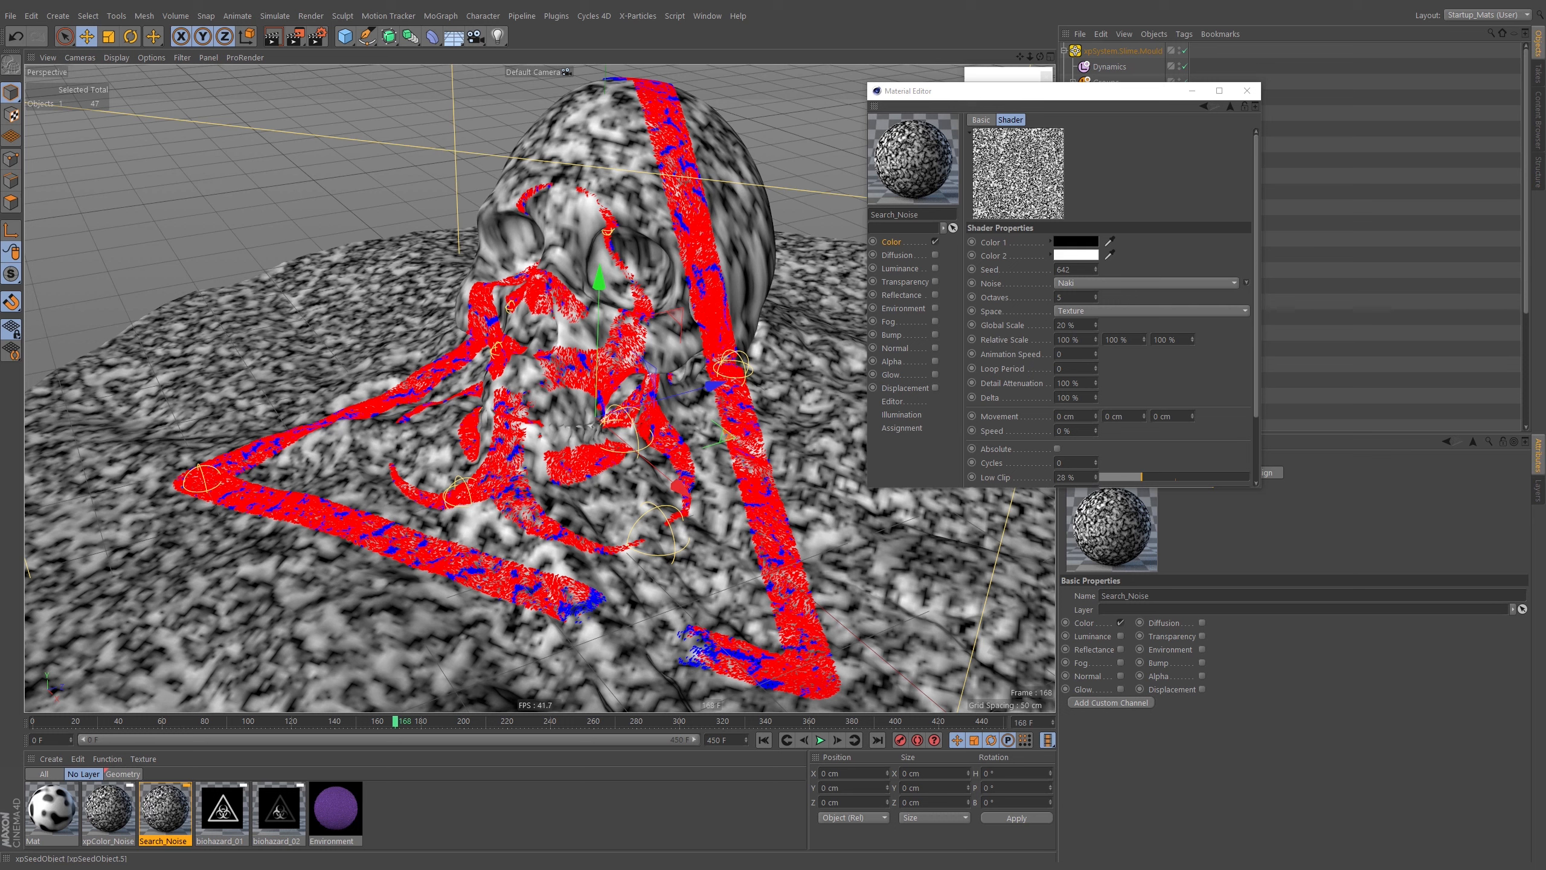
click(1108, 284)
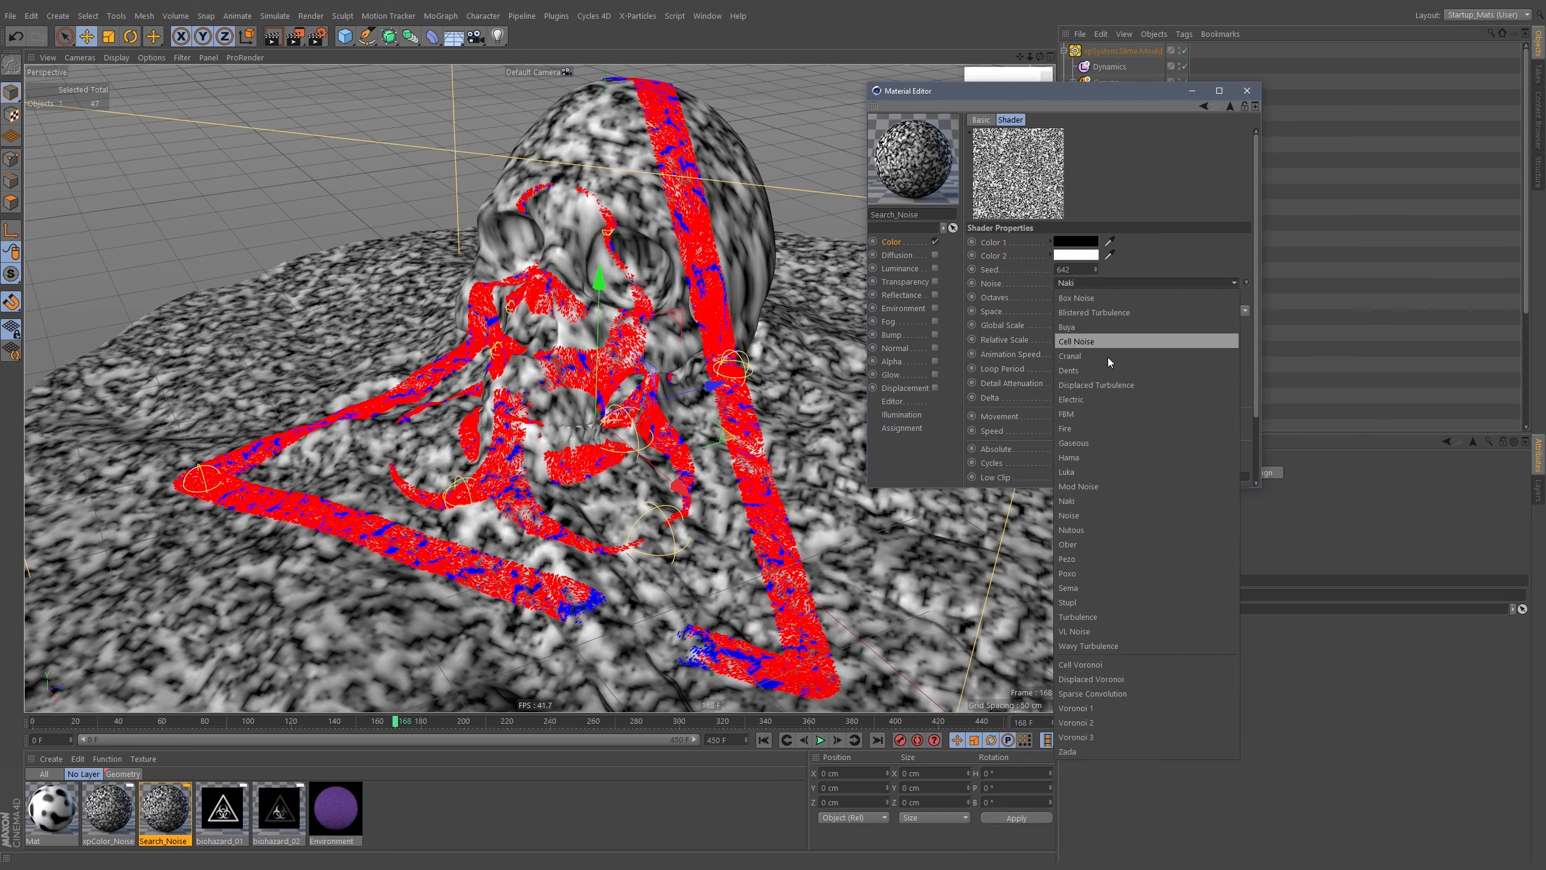
click(1094, 516)
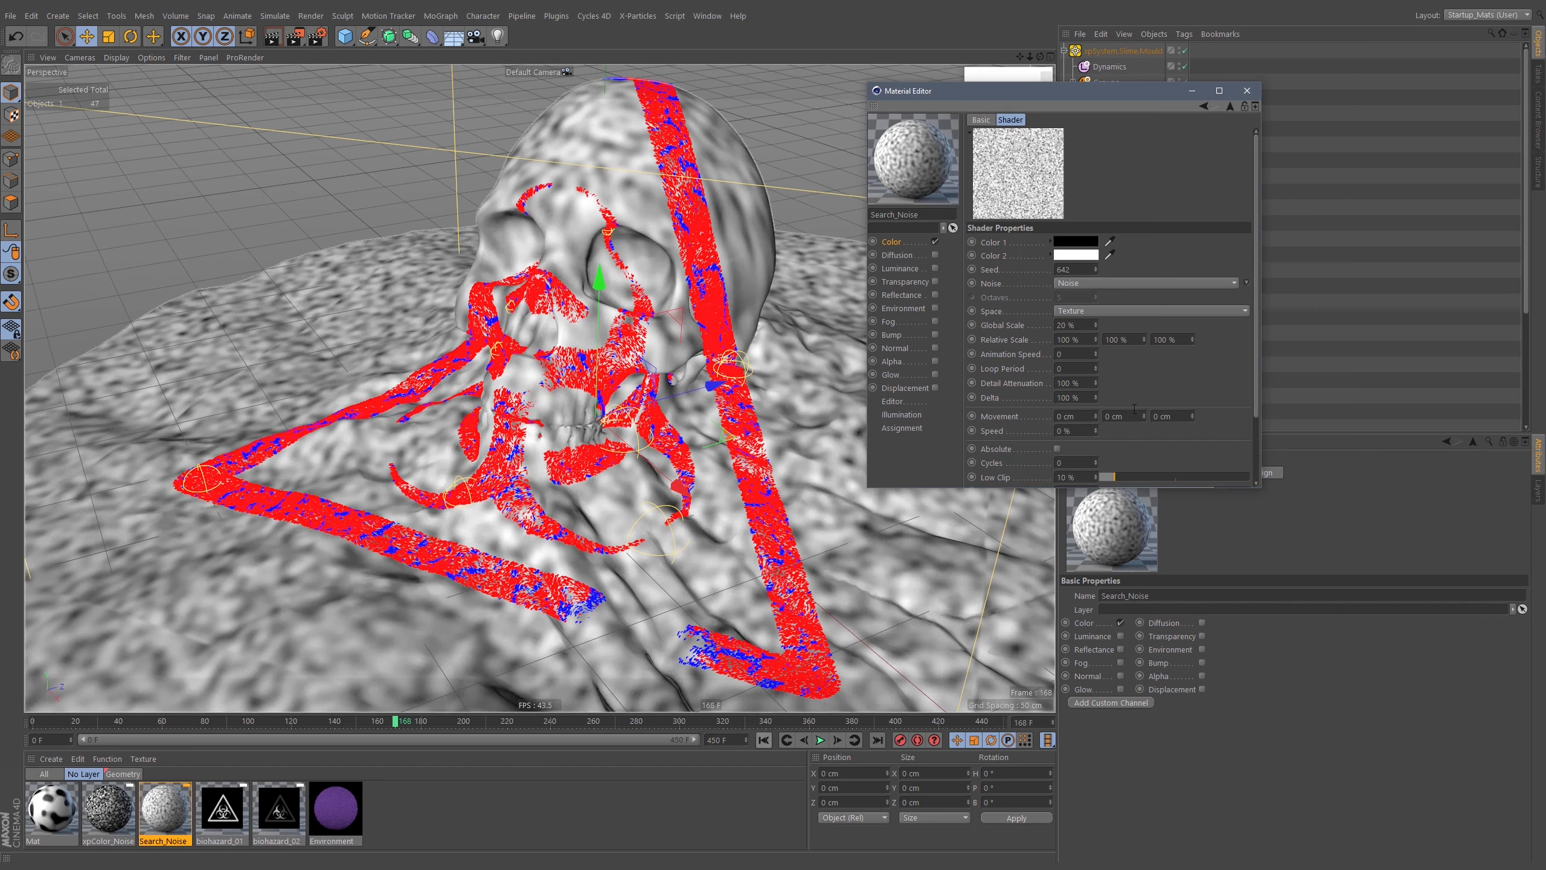
Link the Search_Noise texture tag to xpInfectio's Search Radius map and rename the tag SearchRadius_Texture
drag(1104, 92, 888, 73)
click(1118, 208)
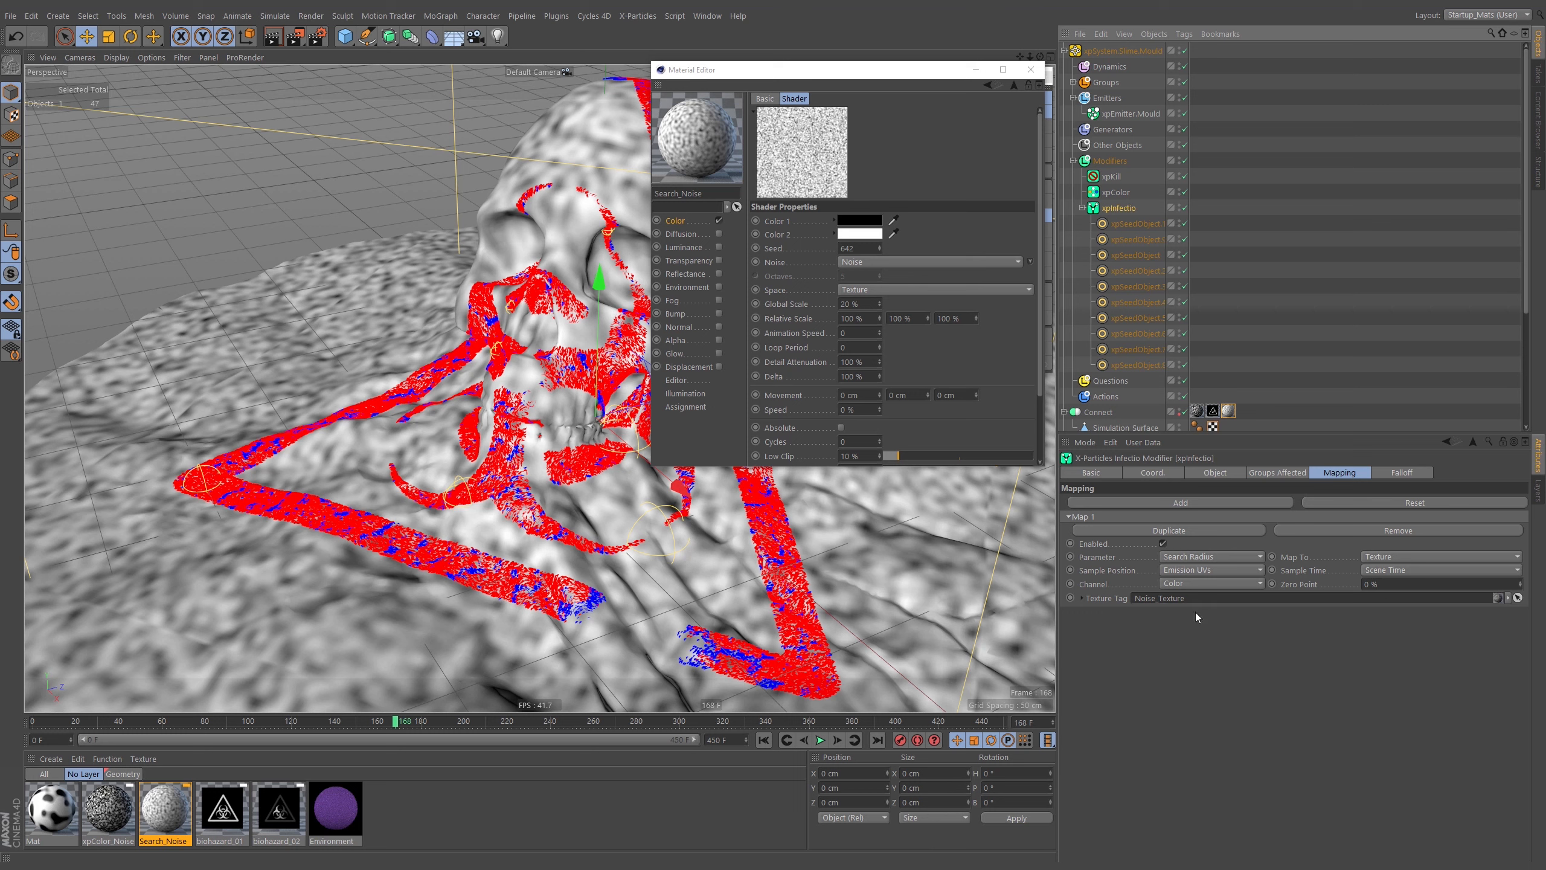
drag(1227, 411, 1179, 569)
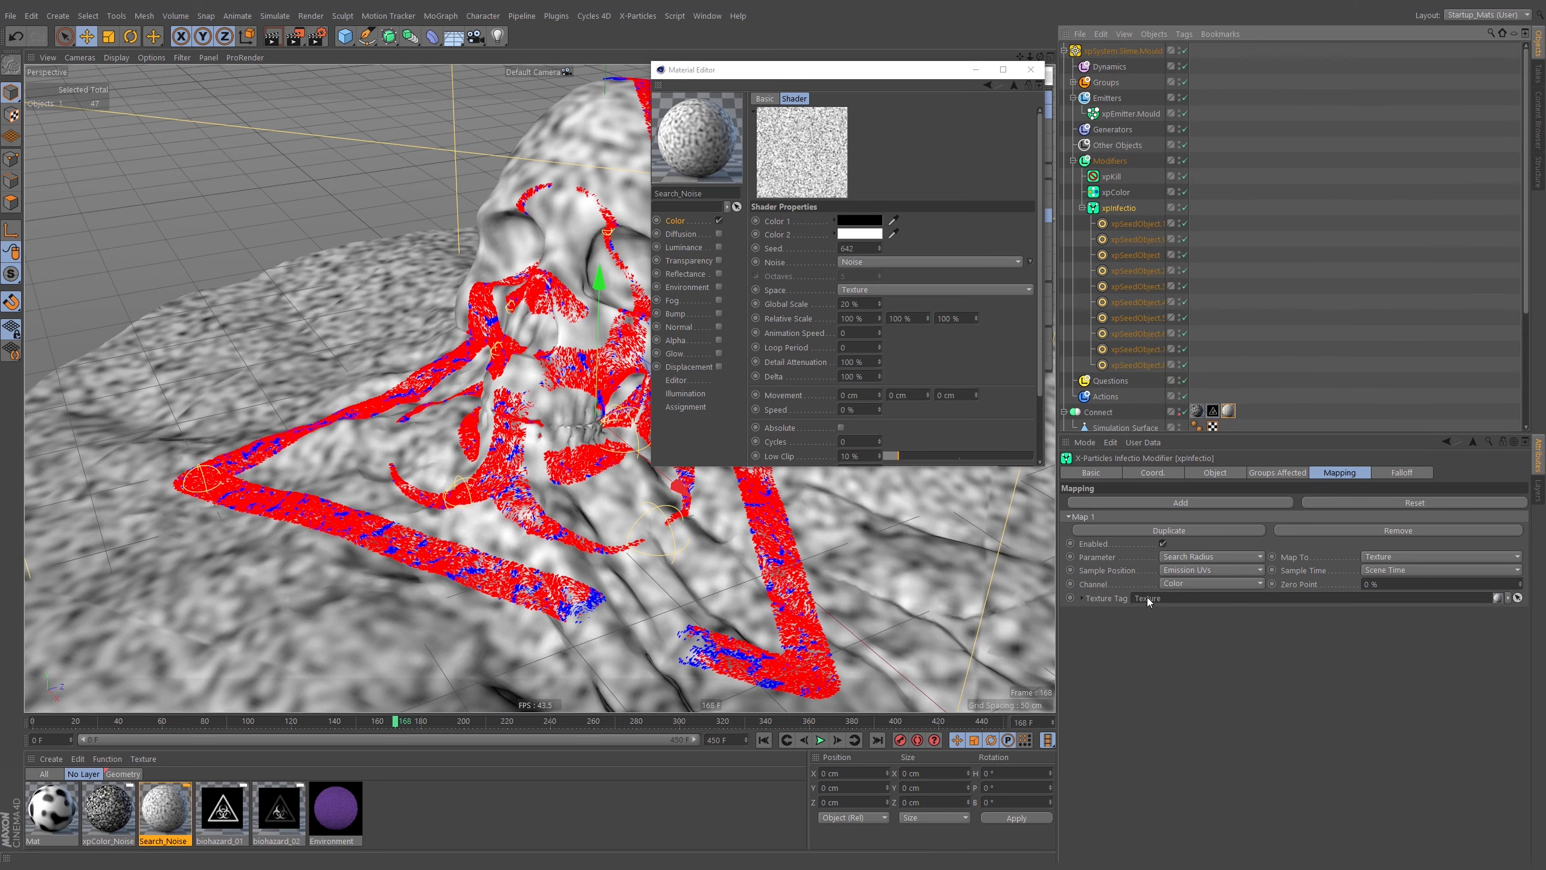
click(1229, 412)
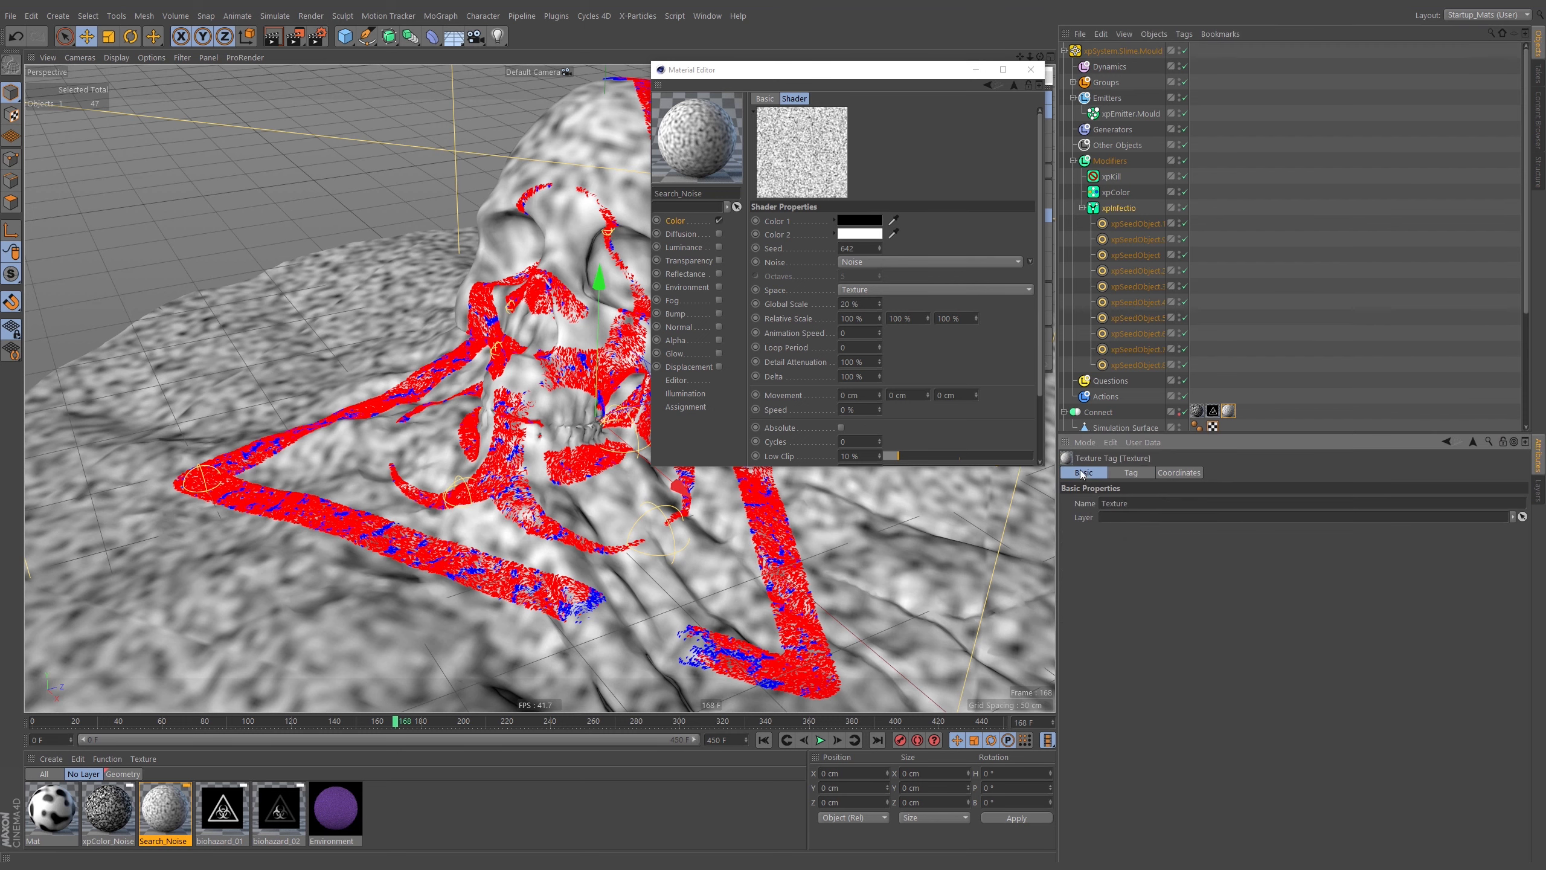
double_click(1135, 504)
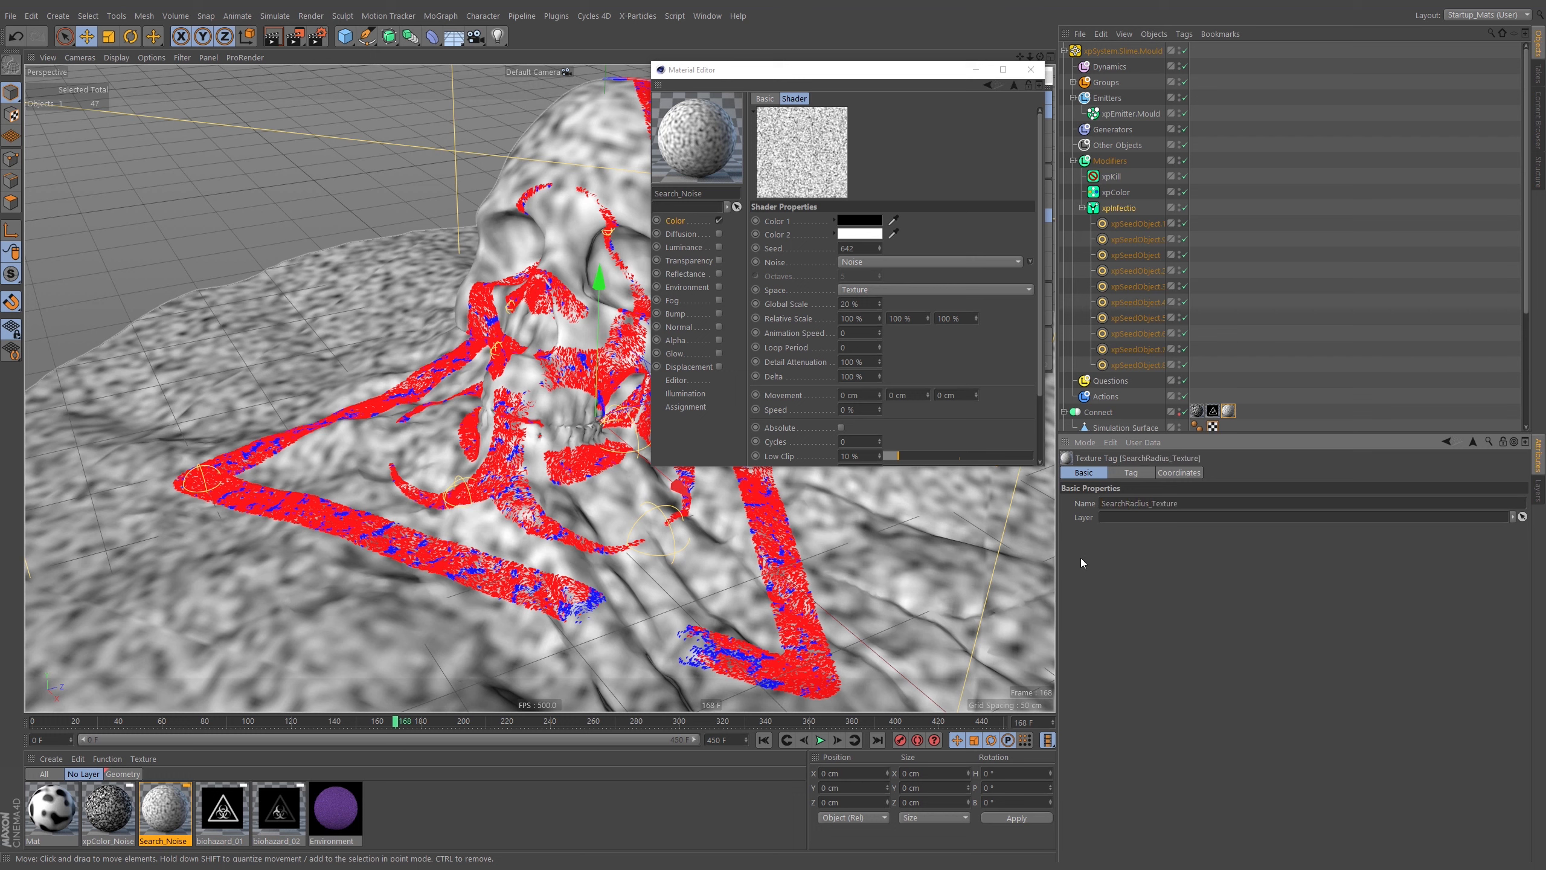
scroll(1169, 417, down, 3)
click(1099, 139)
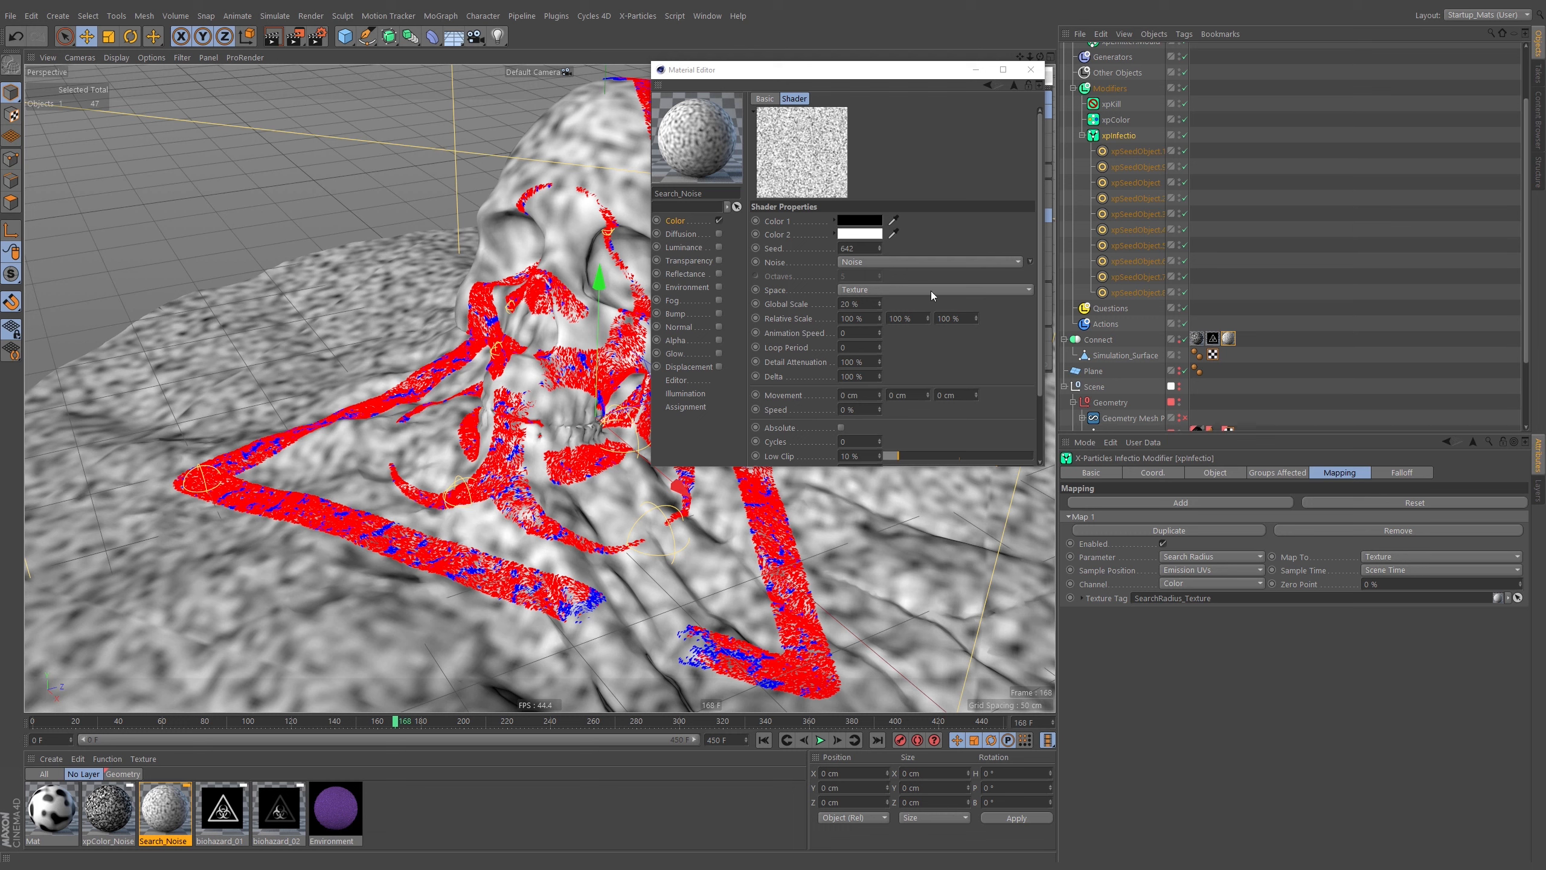
Set the Search_Noise shader's Global Scale to 30 % and Seed to 665, and replay the simulation from the first frame
double_click(864, 305)
text(30)
key(Return)
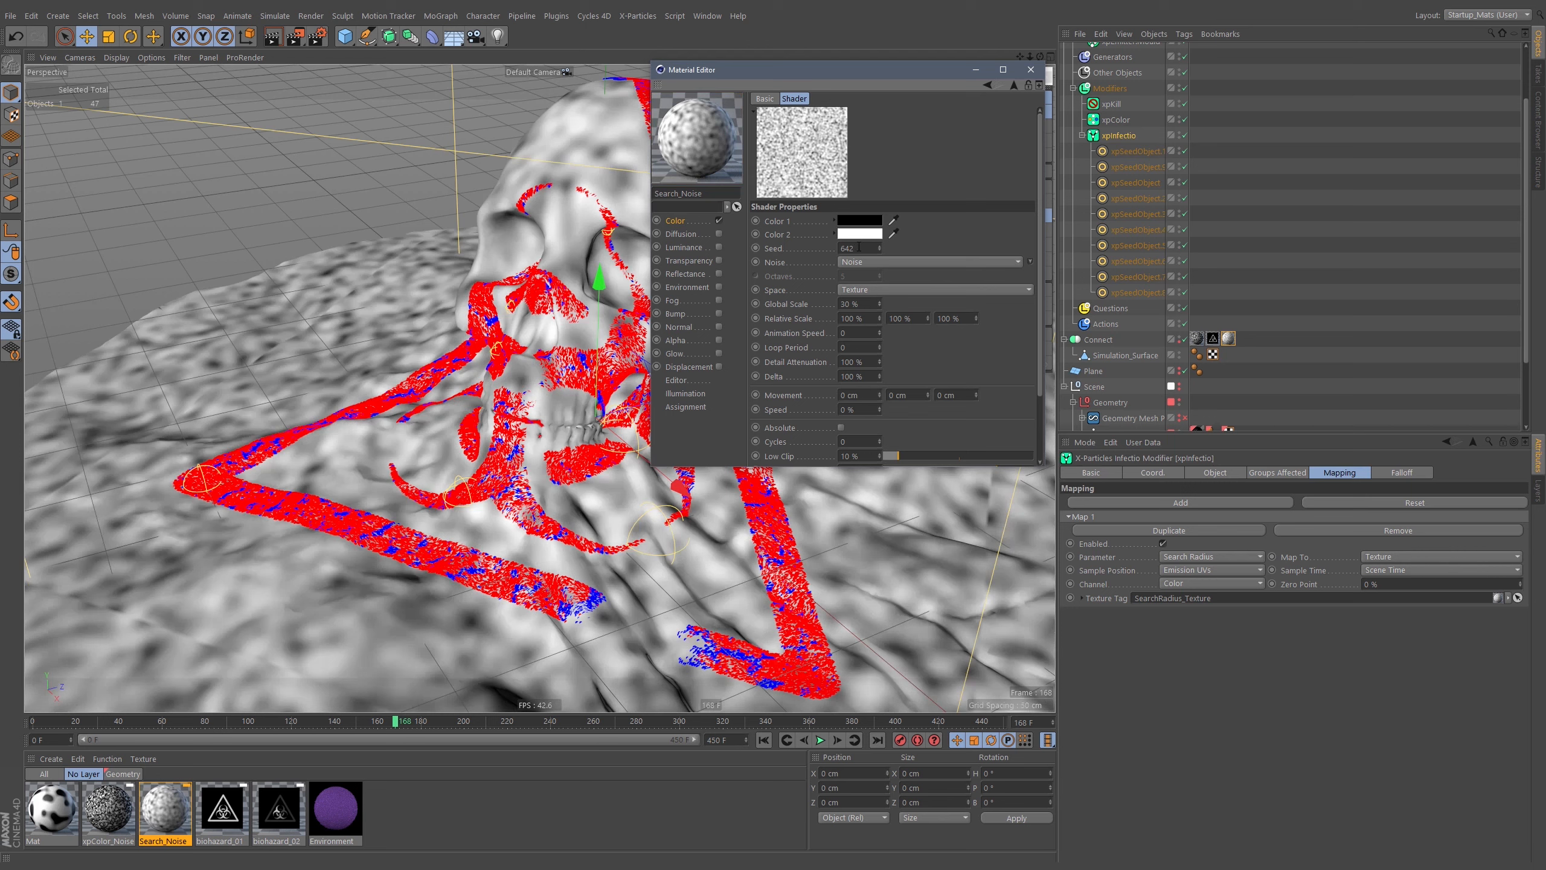
click(864, 247)
text(665)
key(Return)
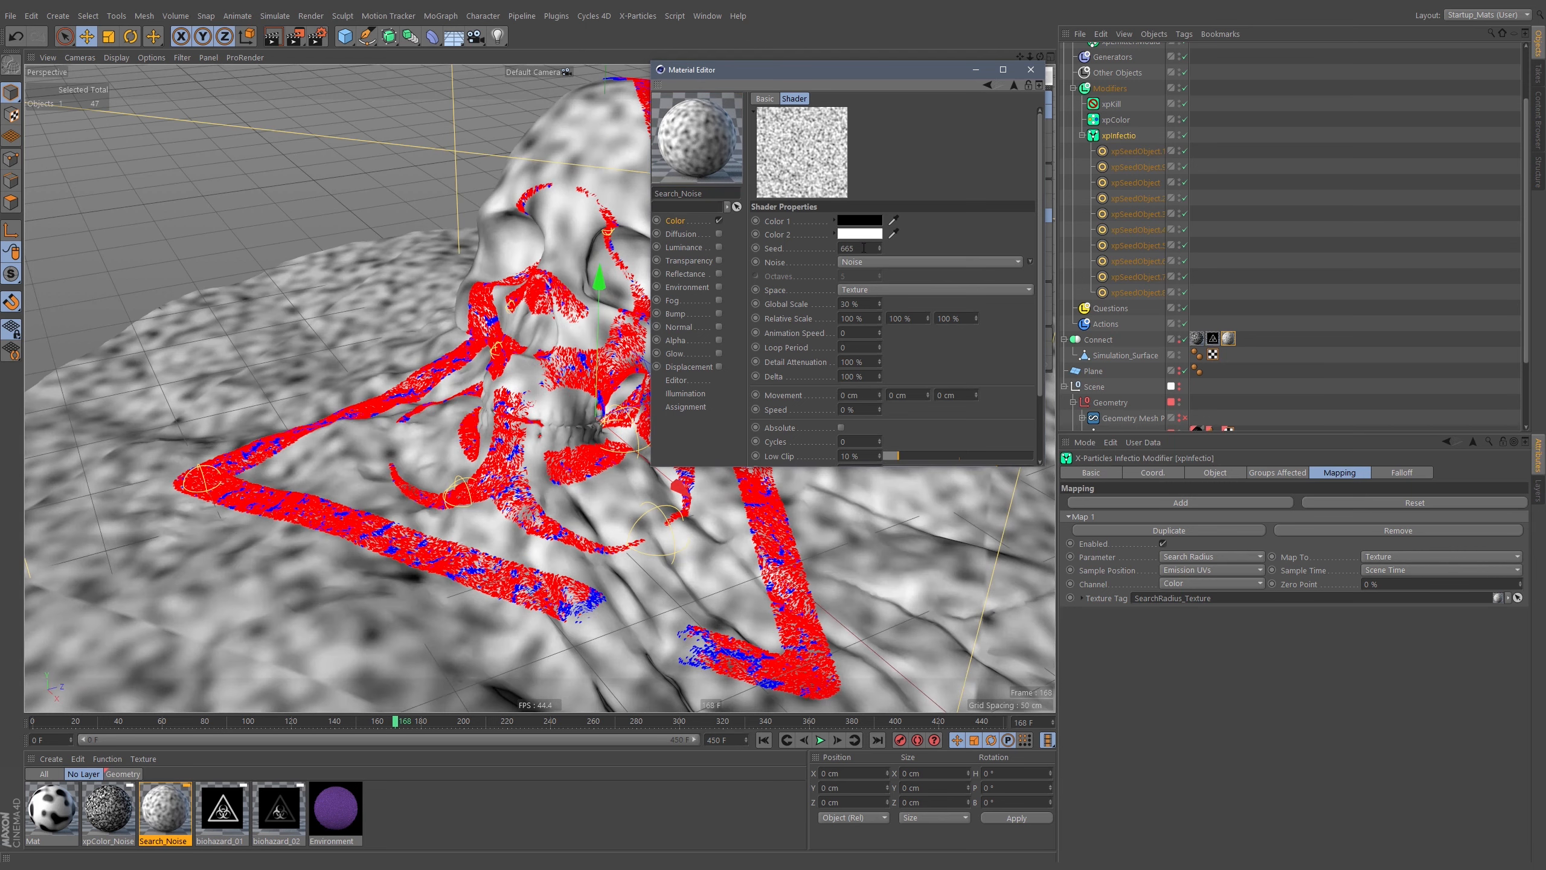
drag(878, 69, 1076, 69)
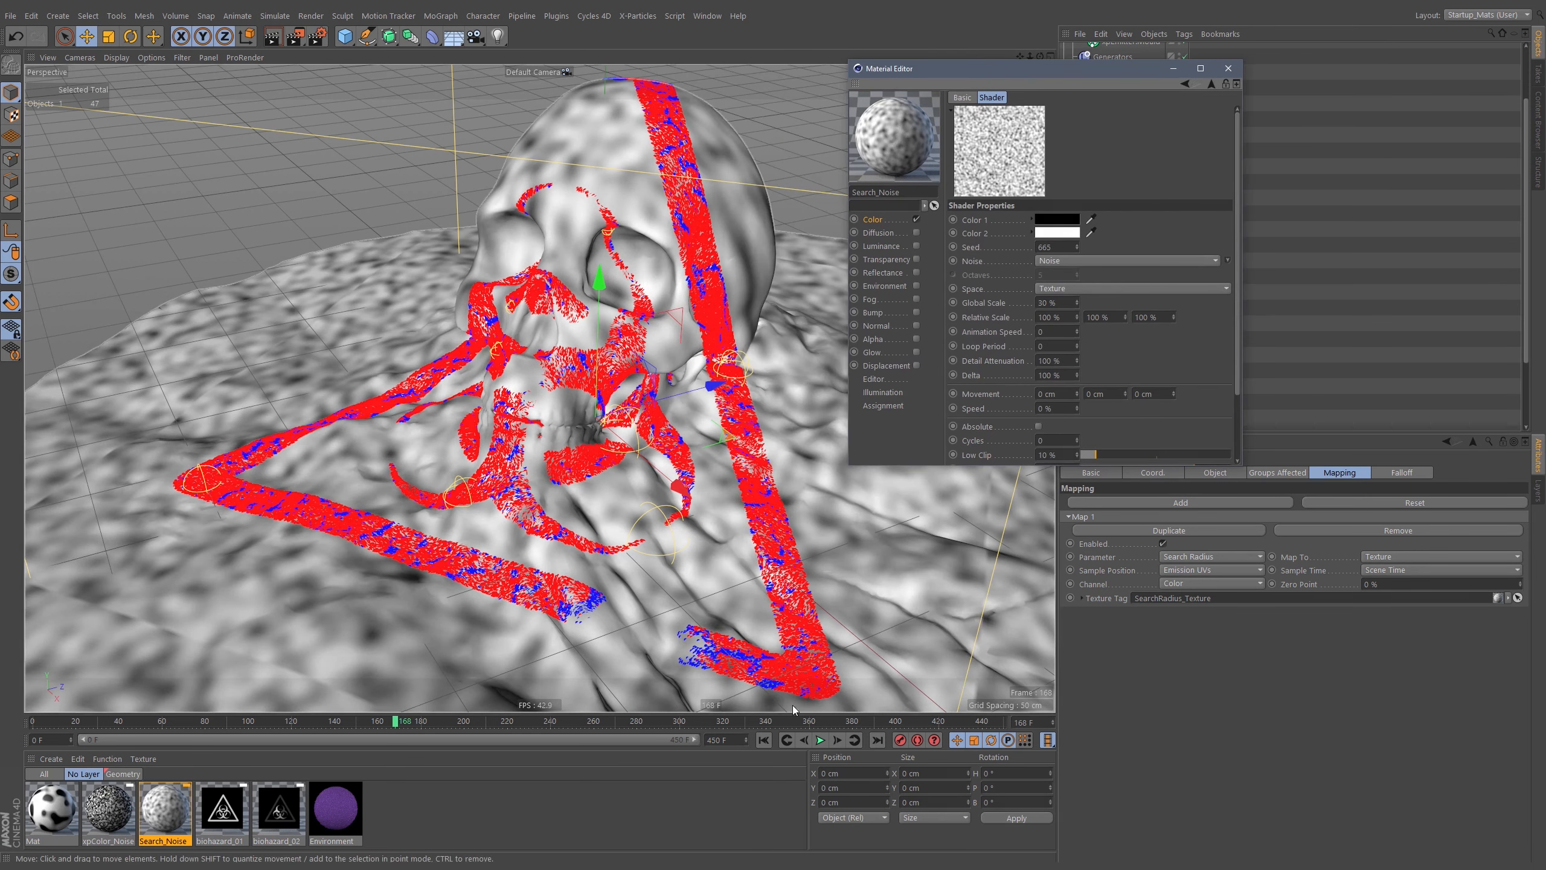
click(765, 740)
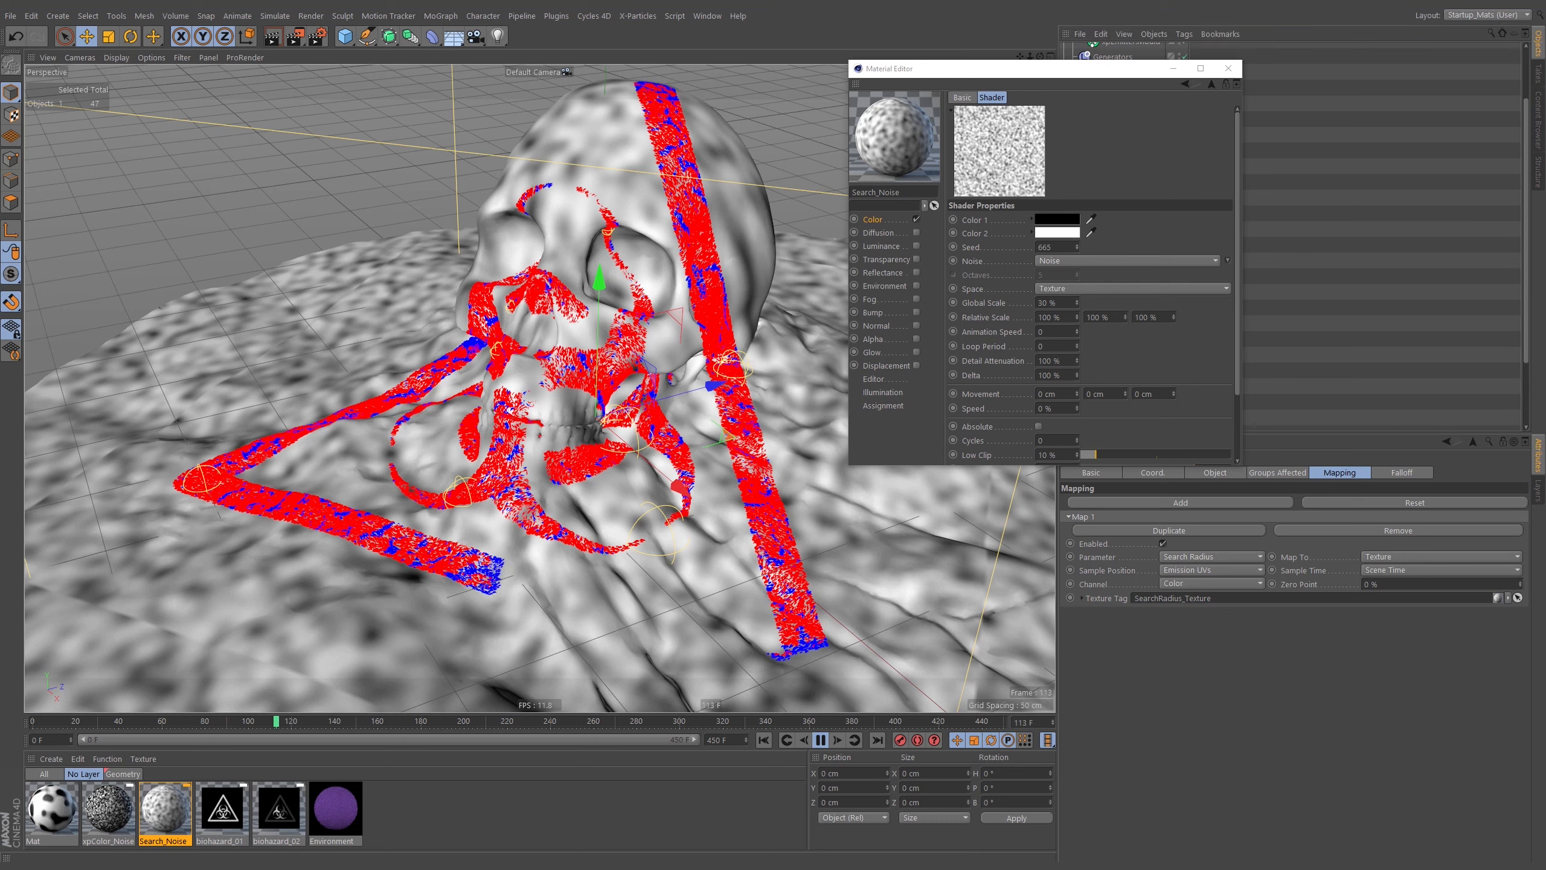
Set the Search_Noise shader's Low Clip to 0 % and restart the simulation from the first frame
drag(1090, 456, 1080, 456)
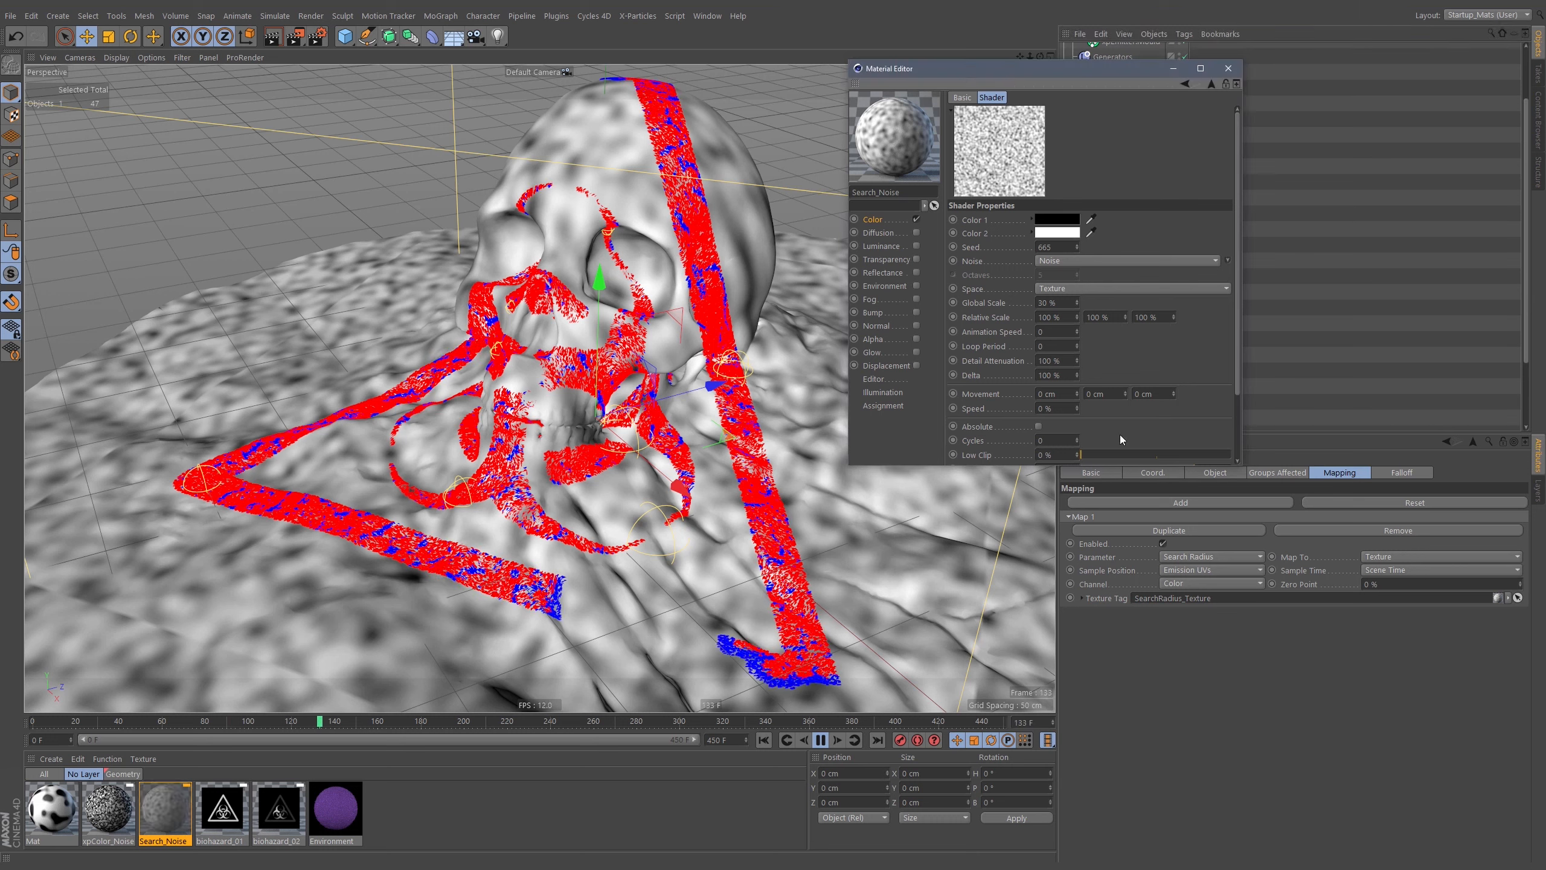
scroll(1130, 394, down, 2)
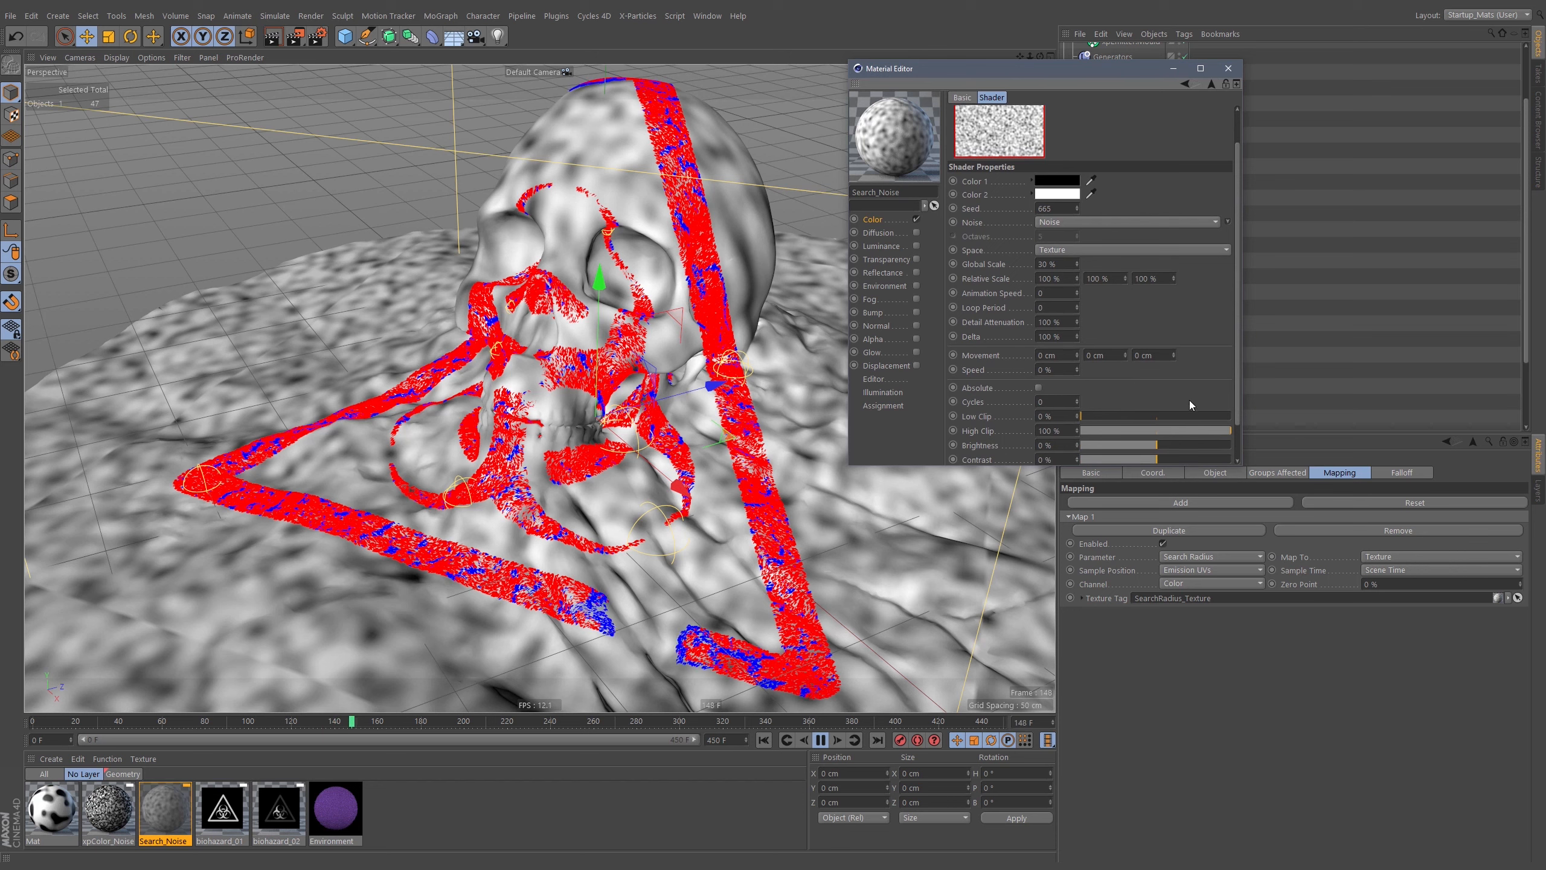
click(763, 740)
click(822, 739)
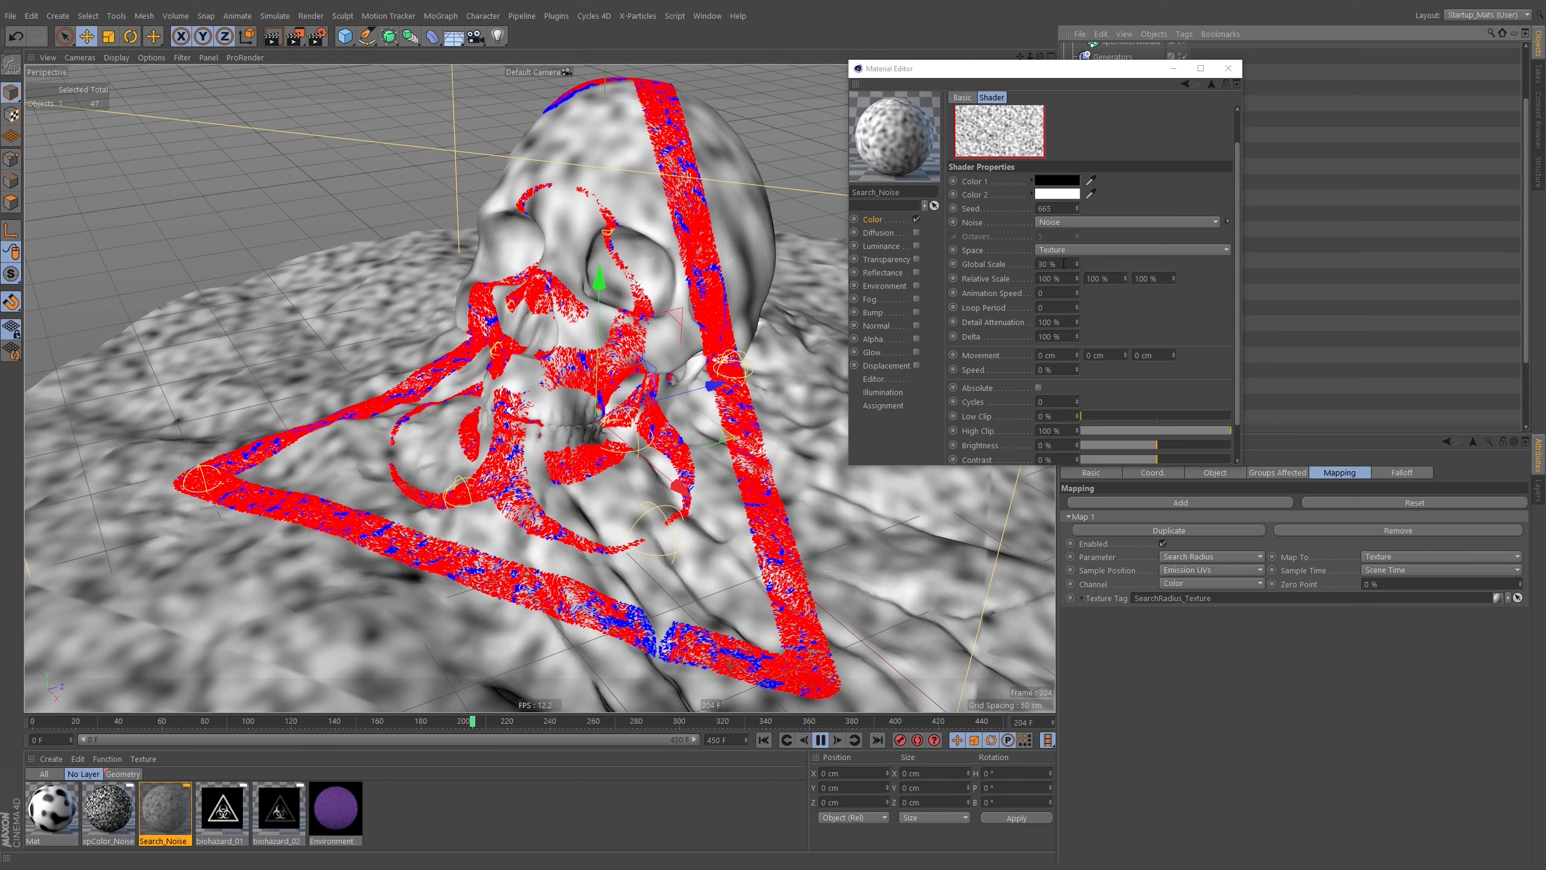
Close the material editor, set xpInfectio's Incubation Multiplier to 0.5 and replay the simulation from the first frame
click(1065, 263)
click(1228, 68)
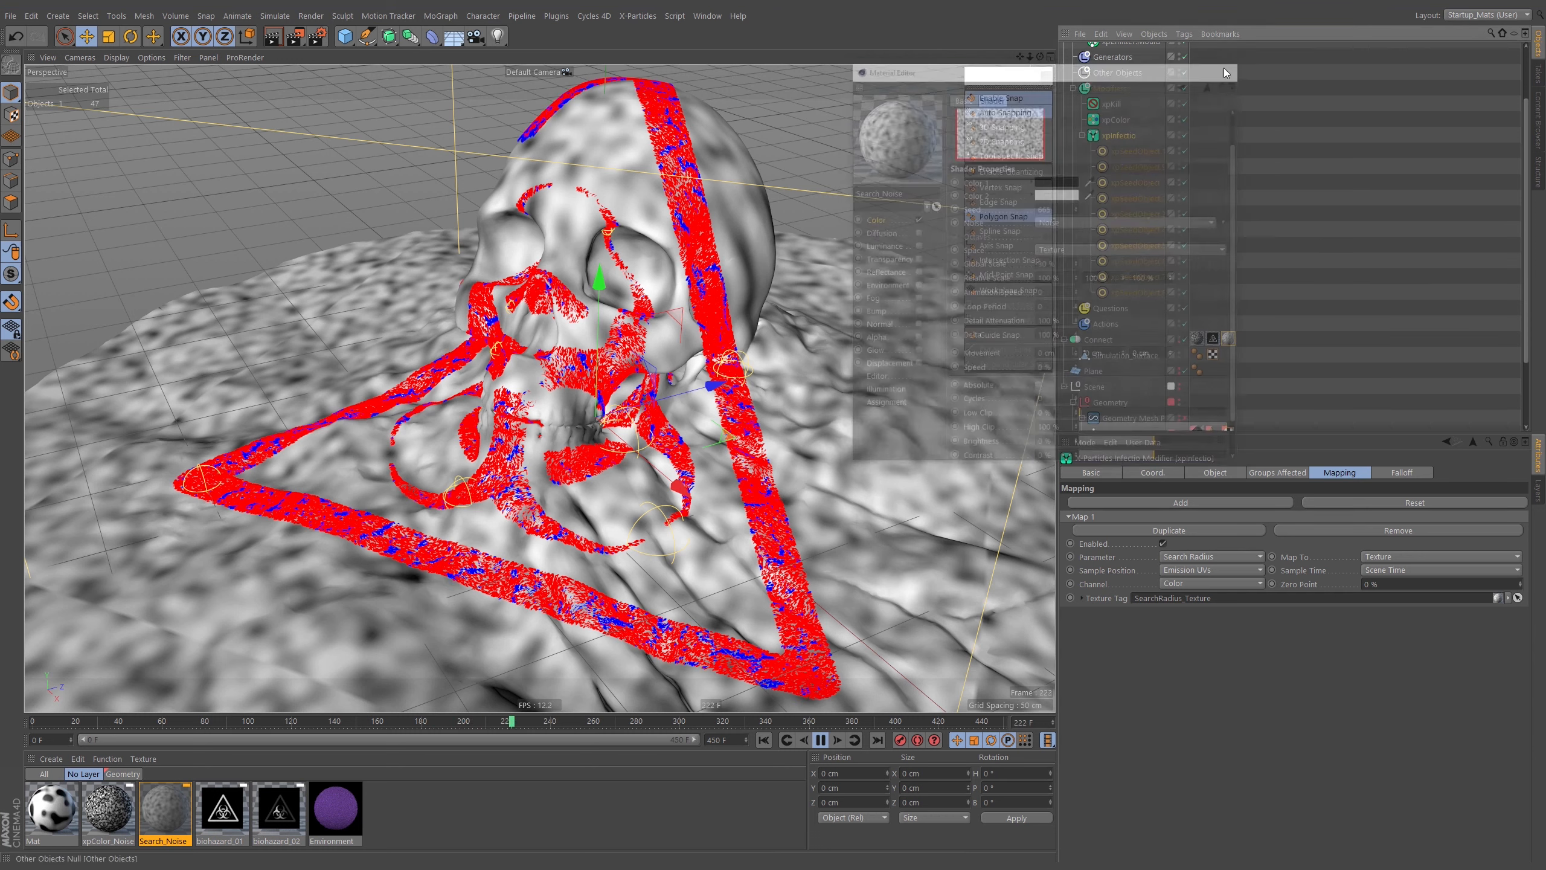
click(1202, 476)
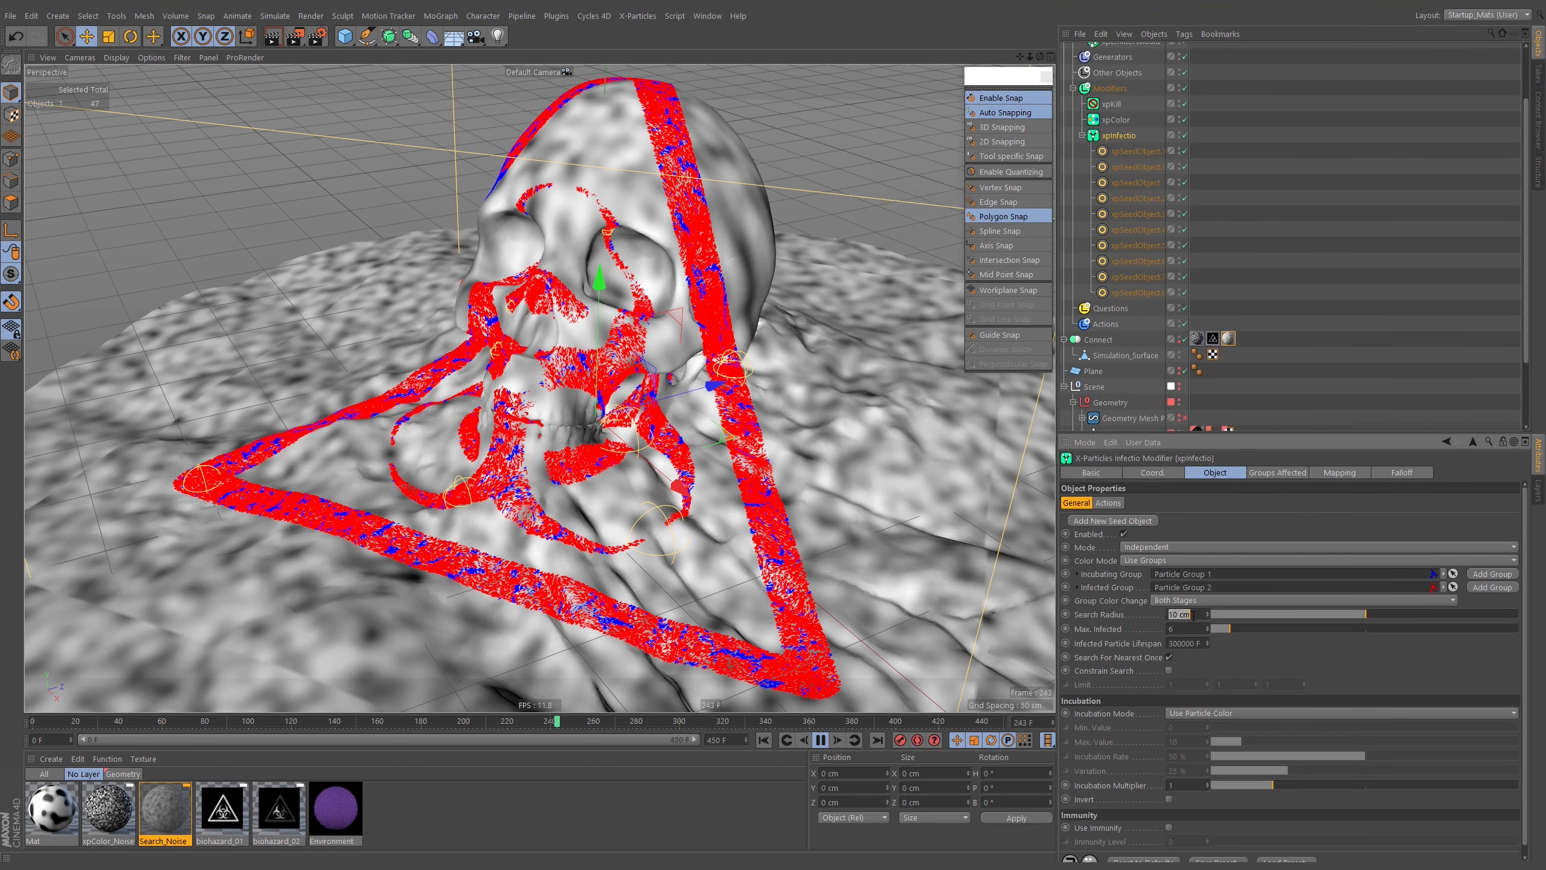
scroll(1251, 659, down, 1)
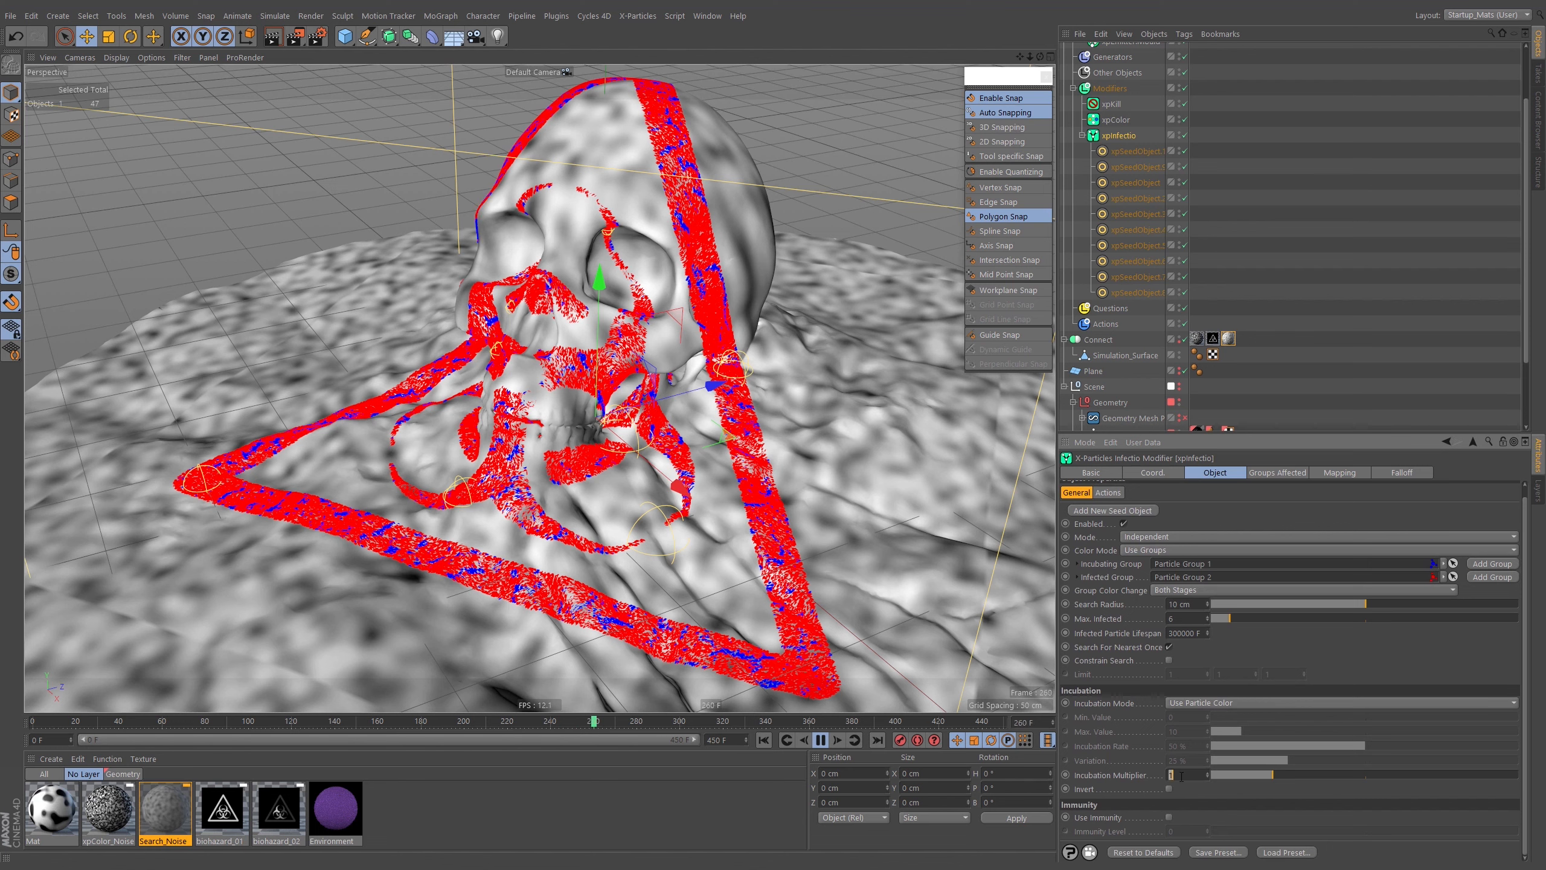
click(764, 741)
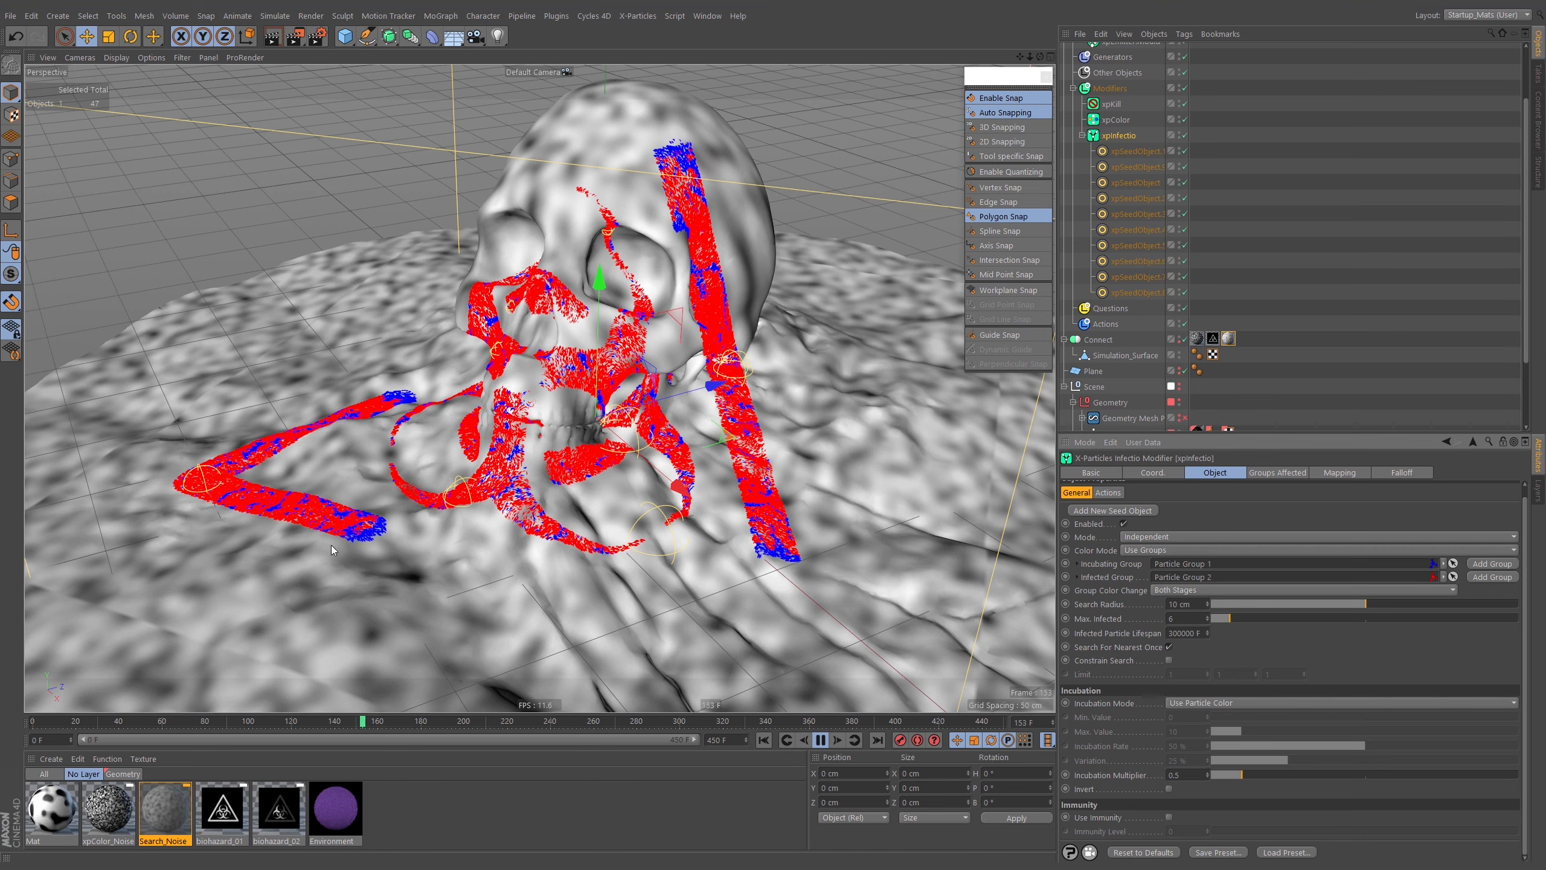
Examine the infection's spread over the skull and logo from several angles and distances, stopping the simulation at frame 340
alt+drag(540, 248, 511, 217)
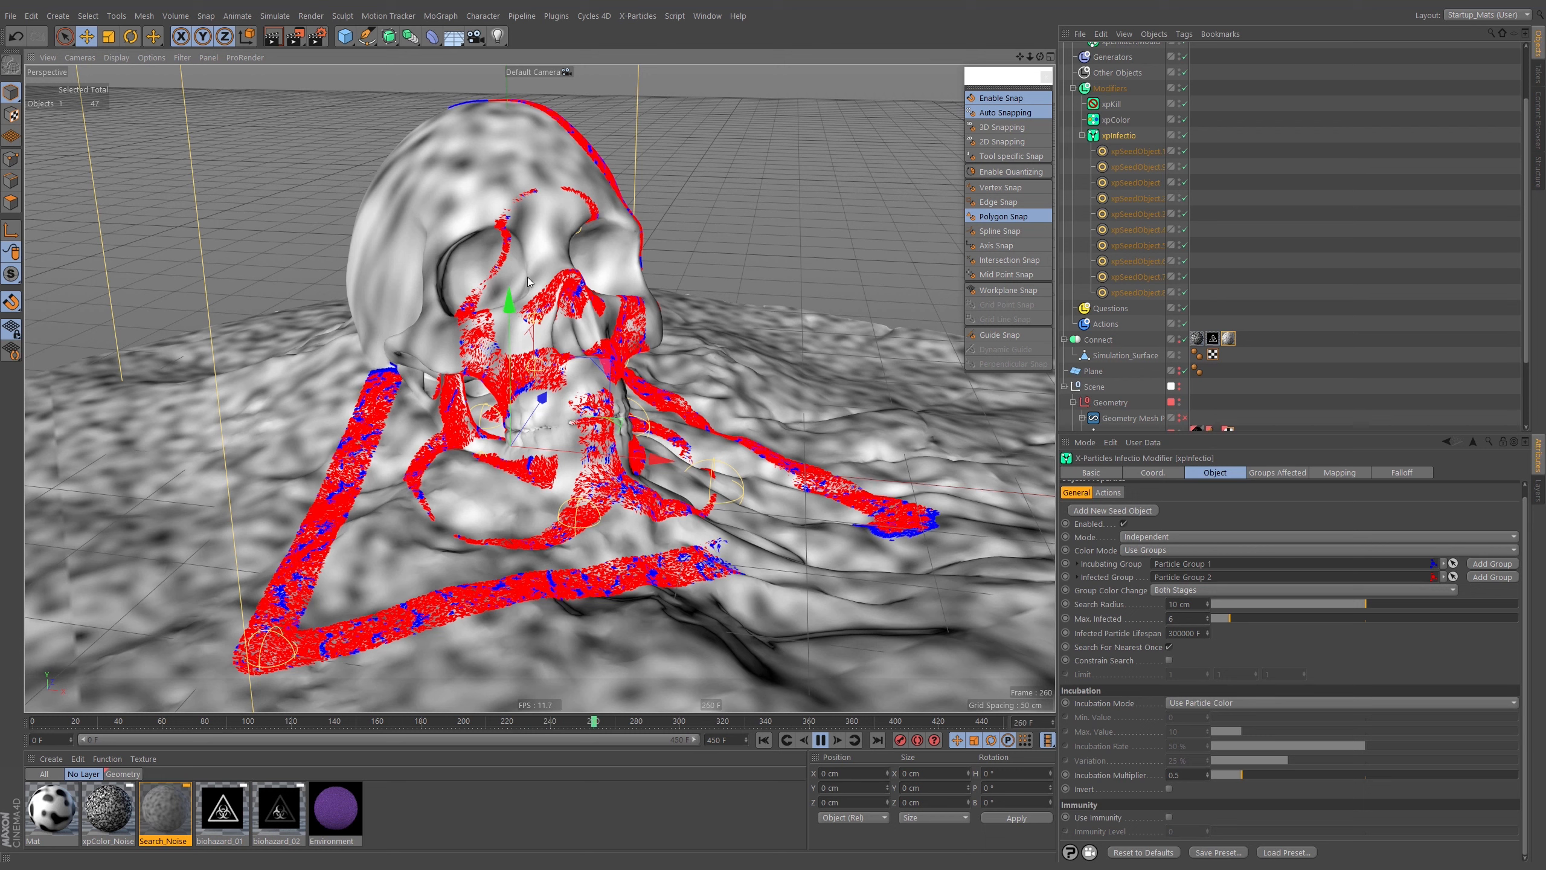
click(820, 740)
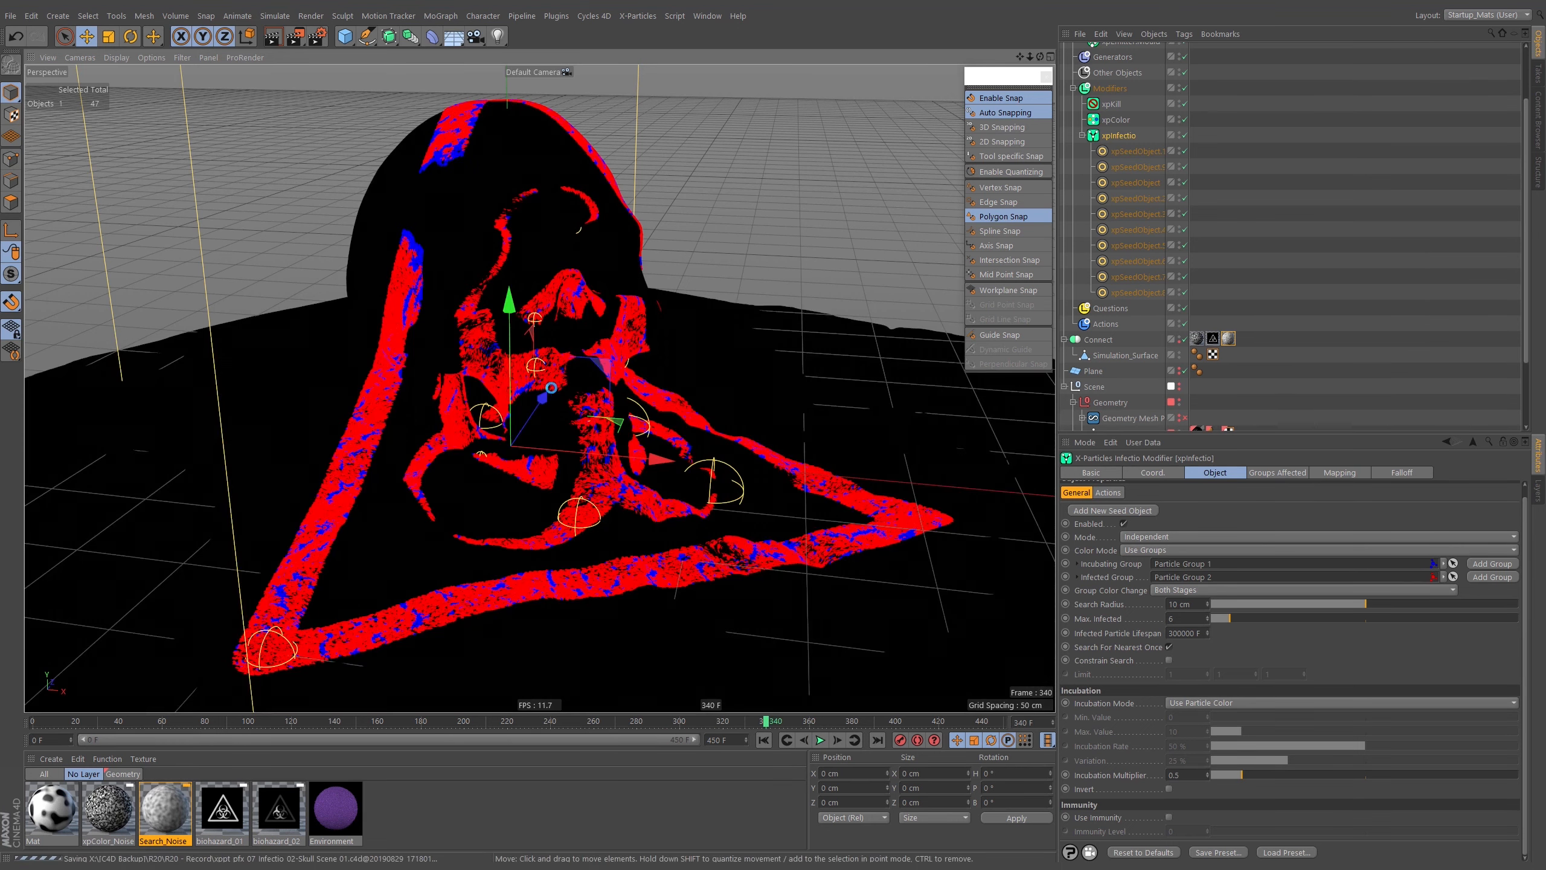
scroll(573, 393, up, 3)
alt+drag(574, 388, 506, 388)
scroll(587, 358, down, 1)
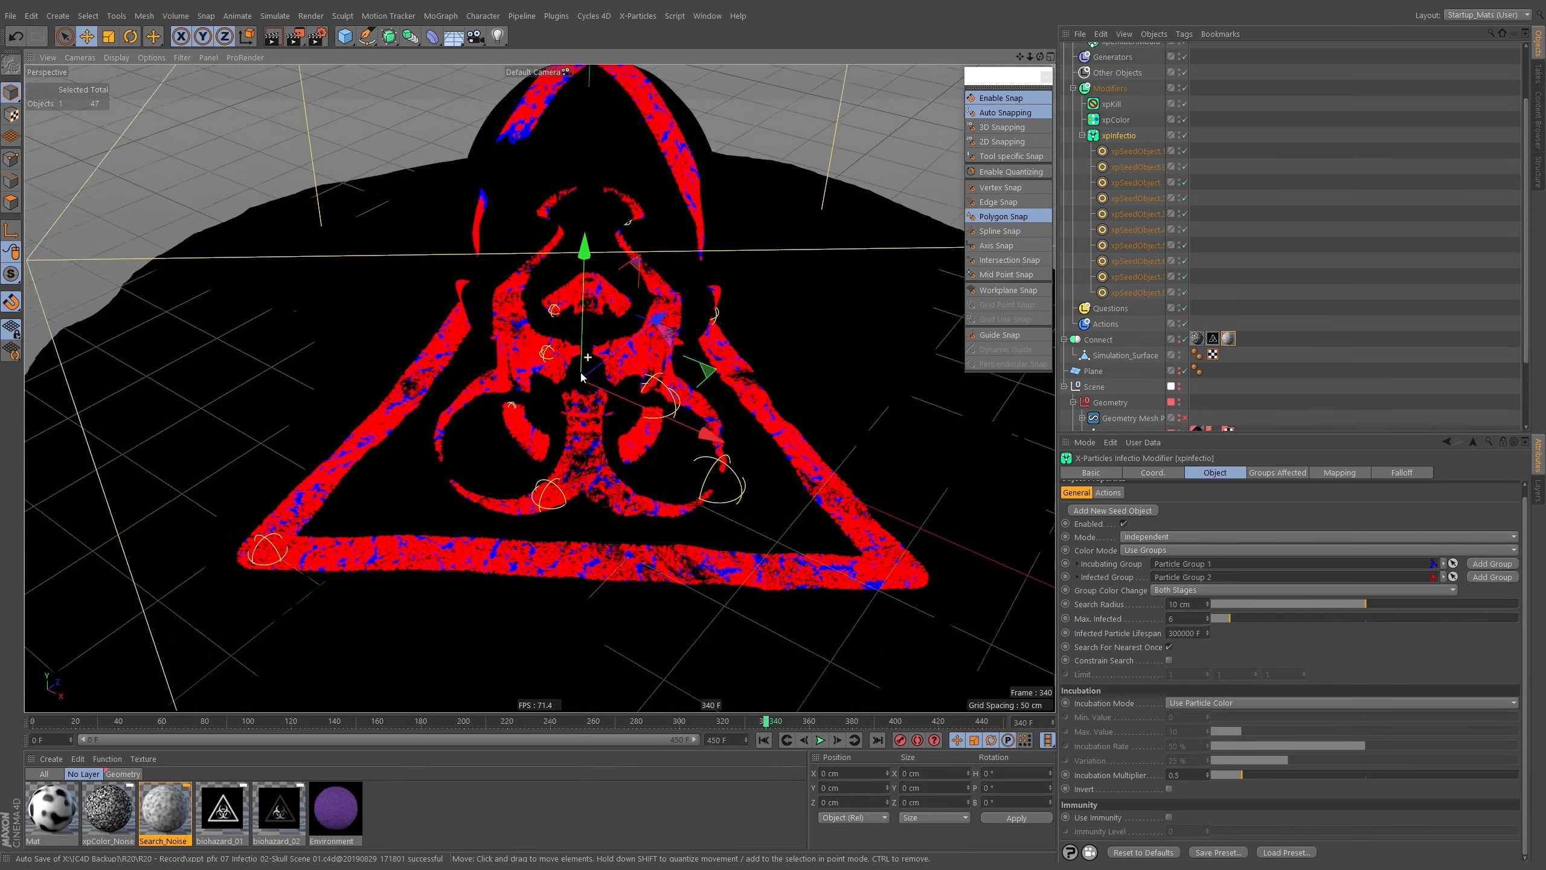
alt+middle_drag(588, 358, 570, 372)
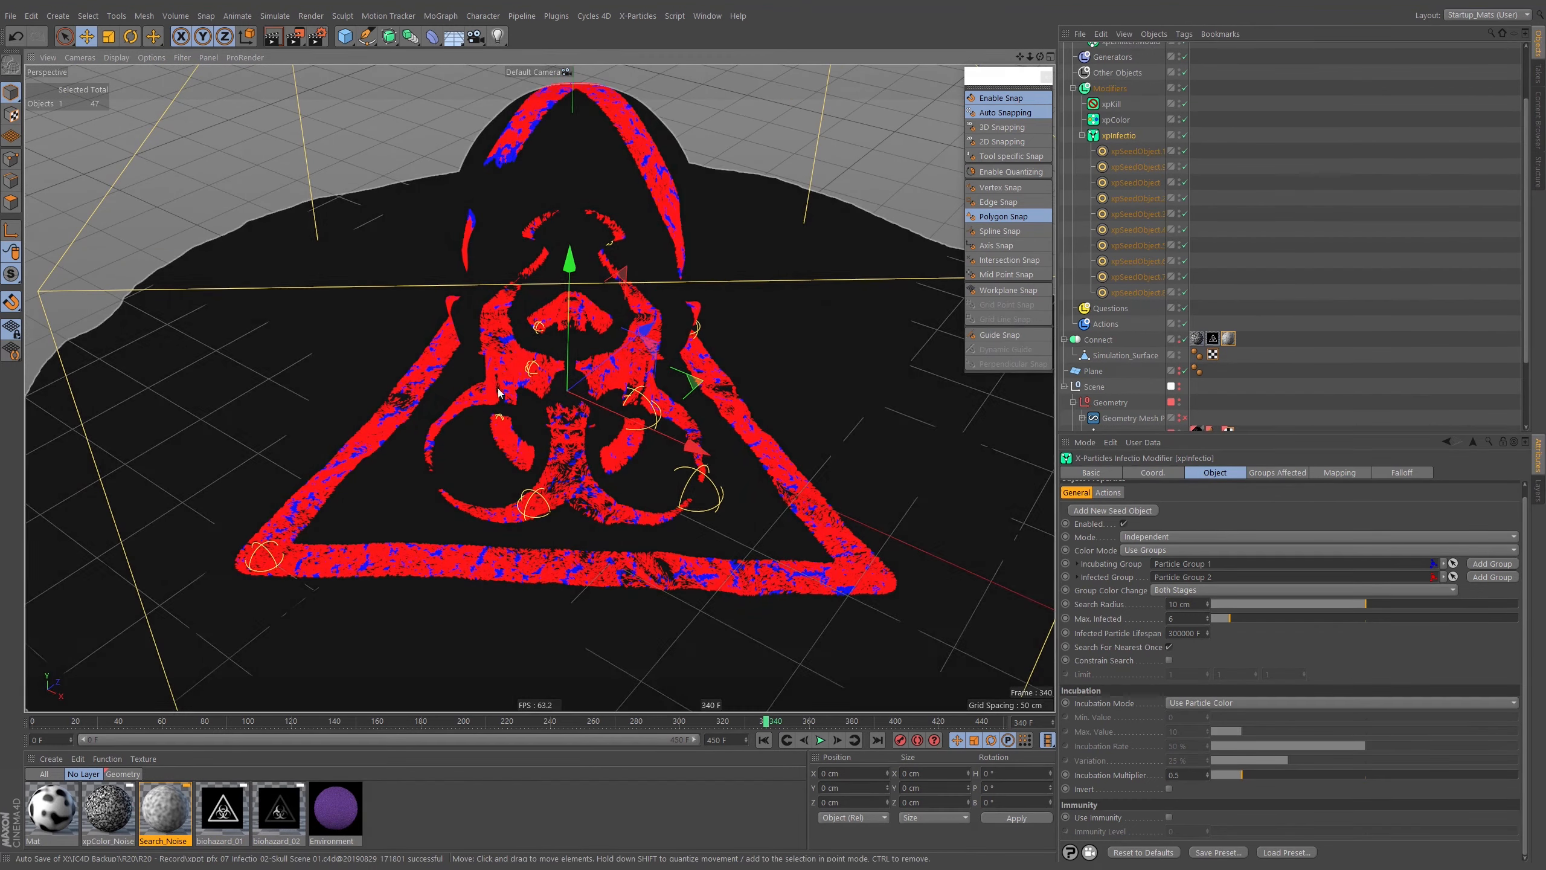
scroll(567, 387, down, 2)
mouse_move(566, 387)
alt+mouse_down()
mouse_move(569, 413)
mouse_move(566, 390)
alt+mouse_up()
scroll(566, 390, down, 2)
alt+middle_drag(567, 390, 543, 392)
scroll(544, 391, up, 2)
alt+drag(542, 390, 545, 424)
scroll(543, 389, down, 1)
alt+middle_drag(558, 374, 541, 386)
alt+drag(523, 403, 515, 351)
scroll(519, 391, down, 2)
scroll(518, 392, up, 2)
scroll(559, 363, up, 5)
scroll(556, 365, down, 3)
scroll(527, 395, down, 2)
scroll(515, 352, up, 2)
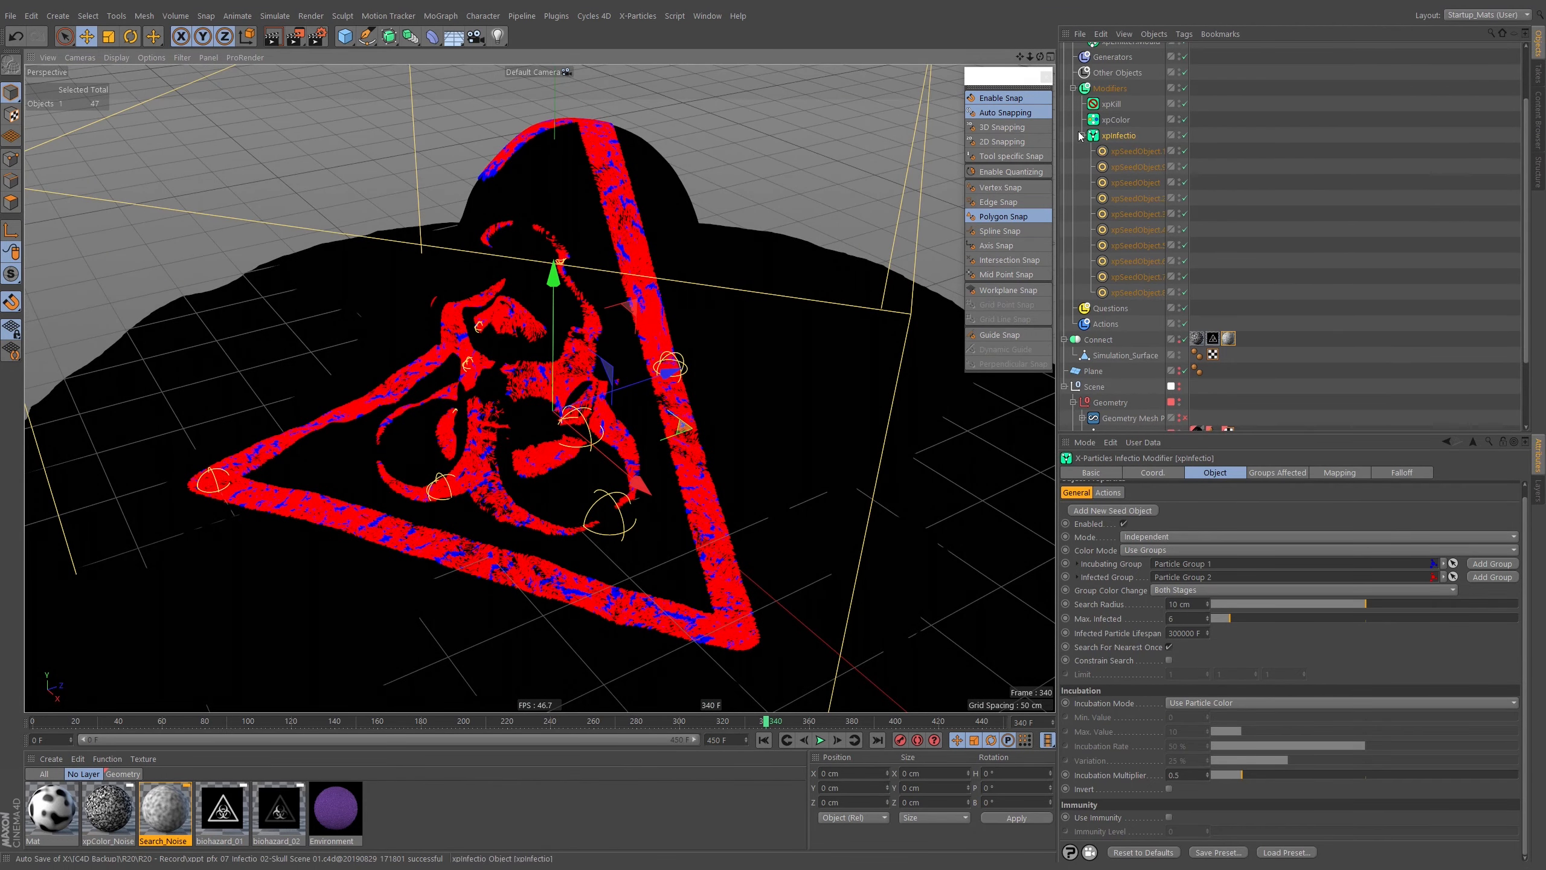
Collapse the xpInfectio and Modifiers branches of the object hierarchy
click(1081, 135)
click(1074, 157)
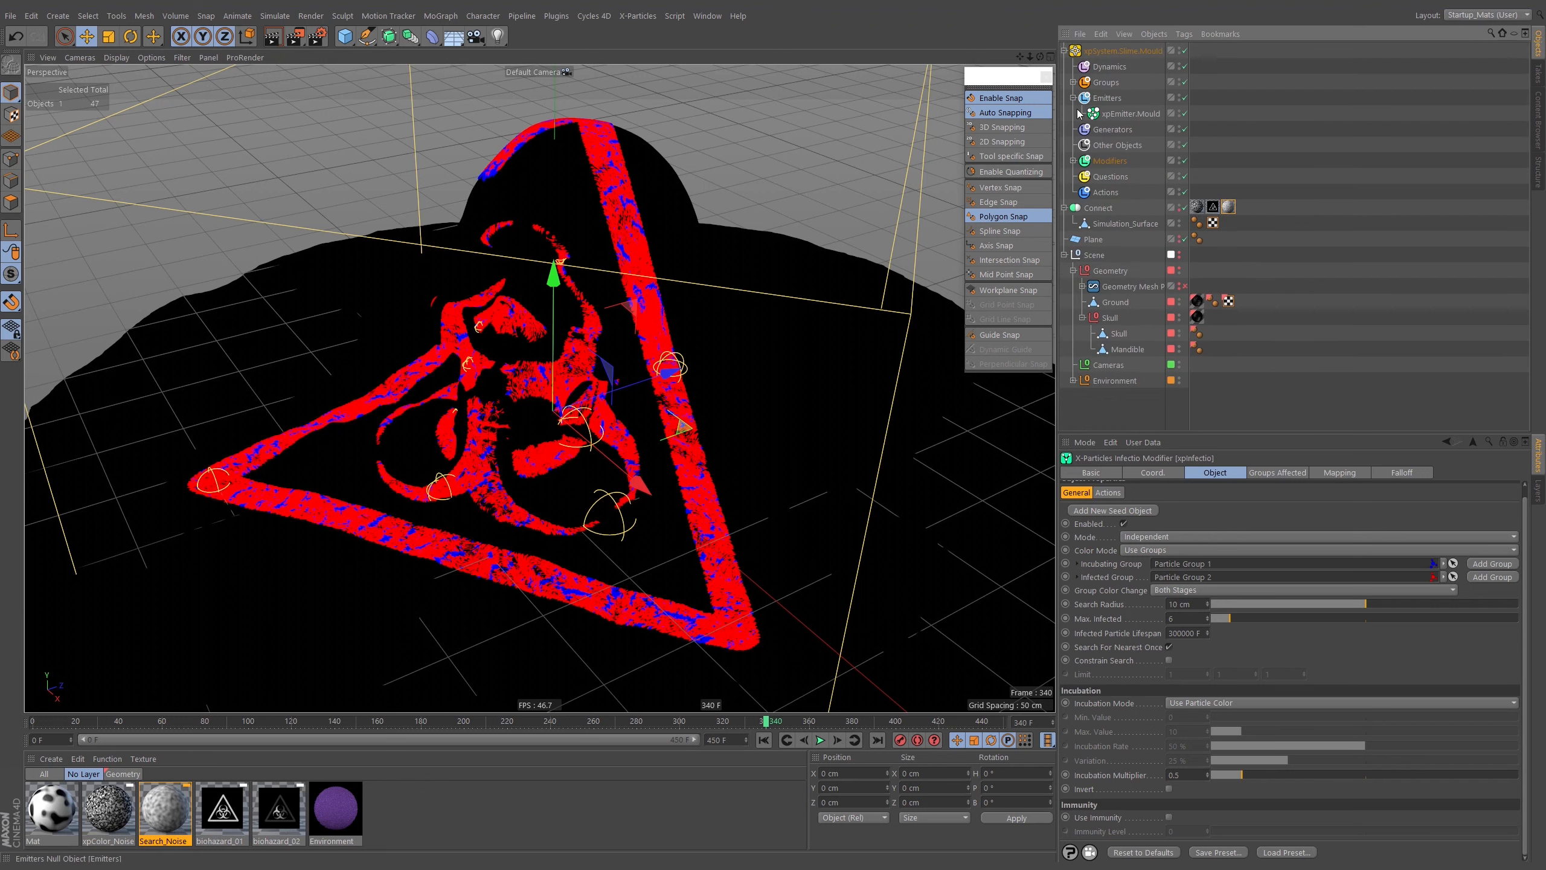
Set the Editor Display of Particle Group 1 and Particle Group 2 to Circle
click(1074, 97)
click(1074, 83)
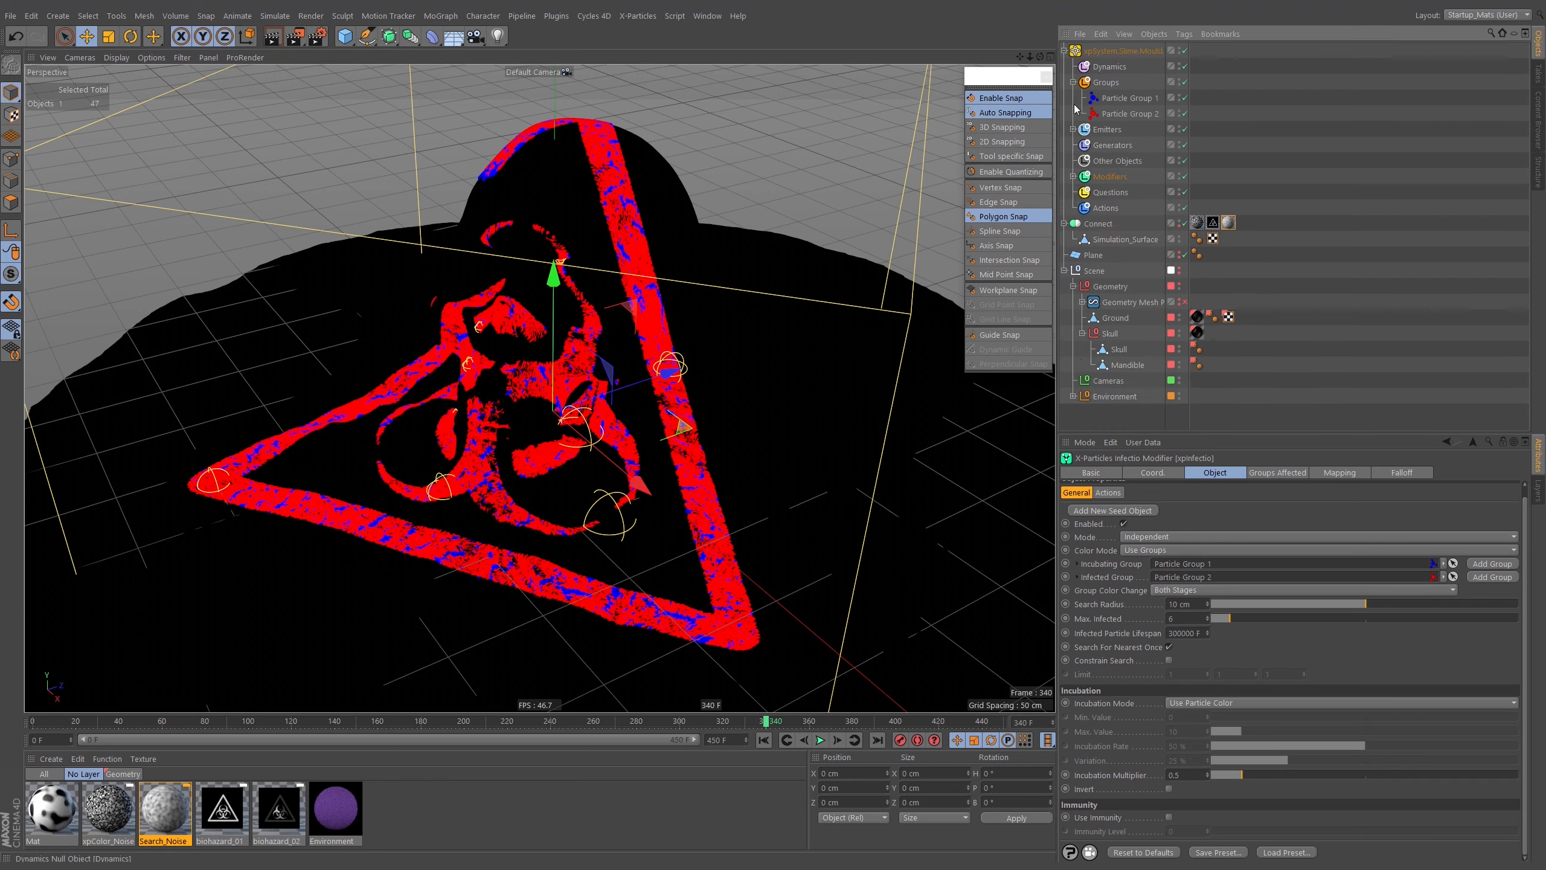
click(1132, 99)
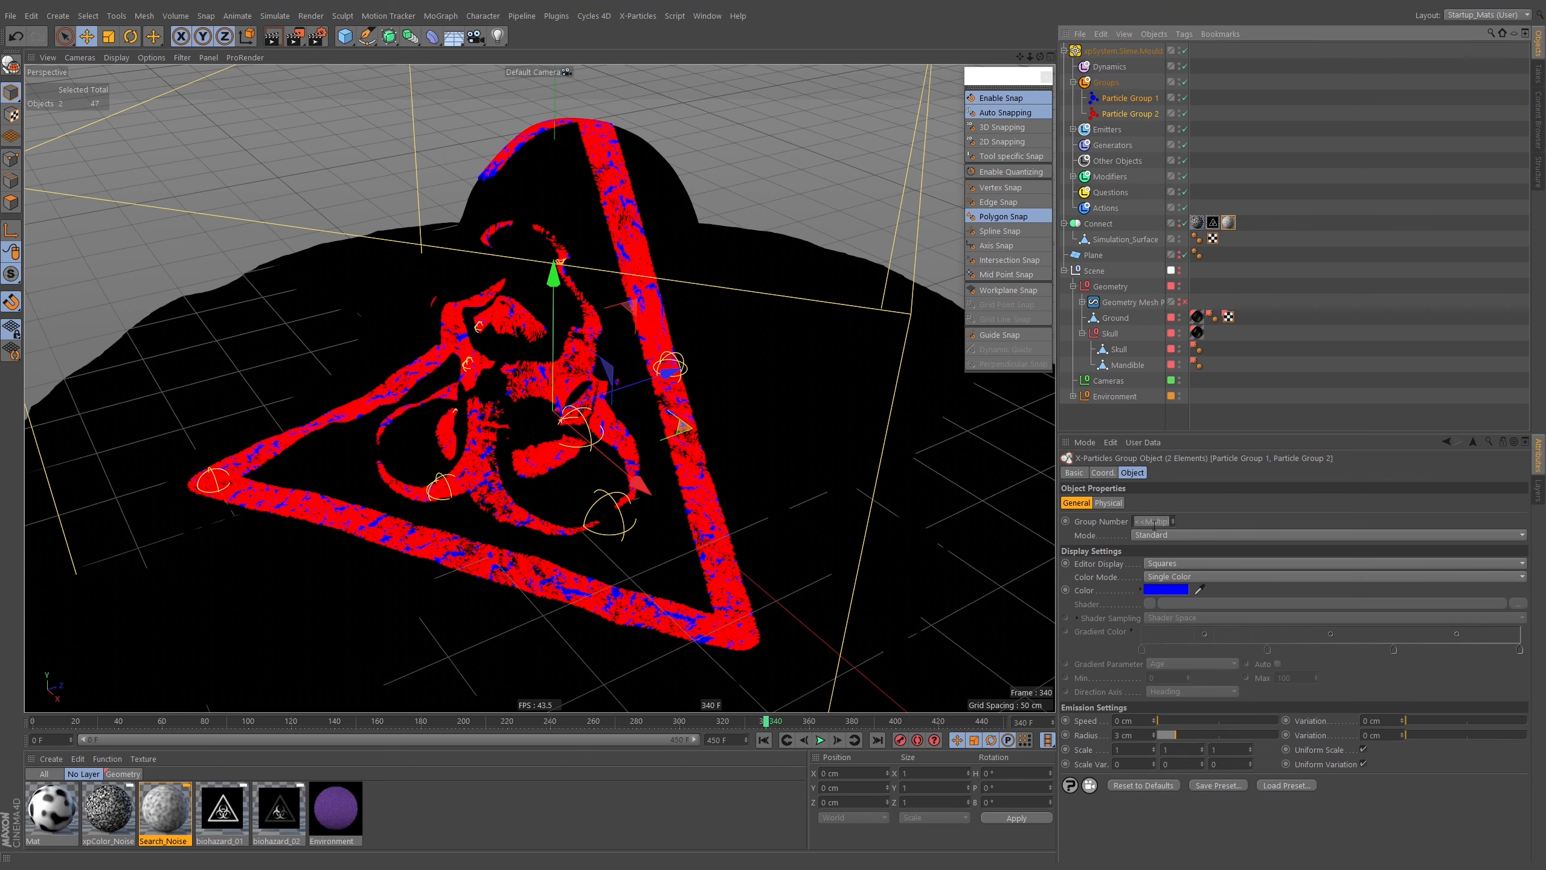
ctrl+click(1134, 113)
click(1159, 564)
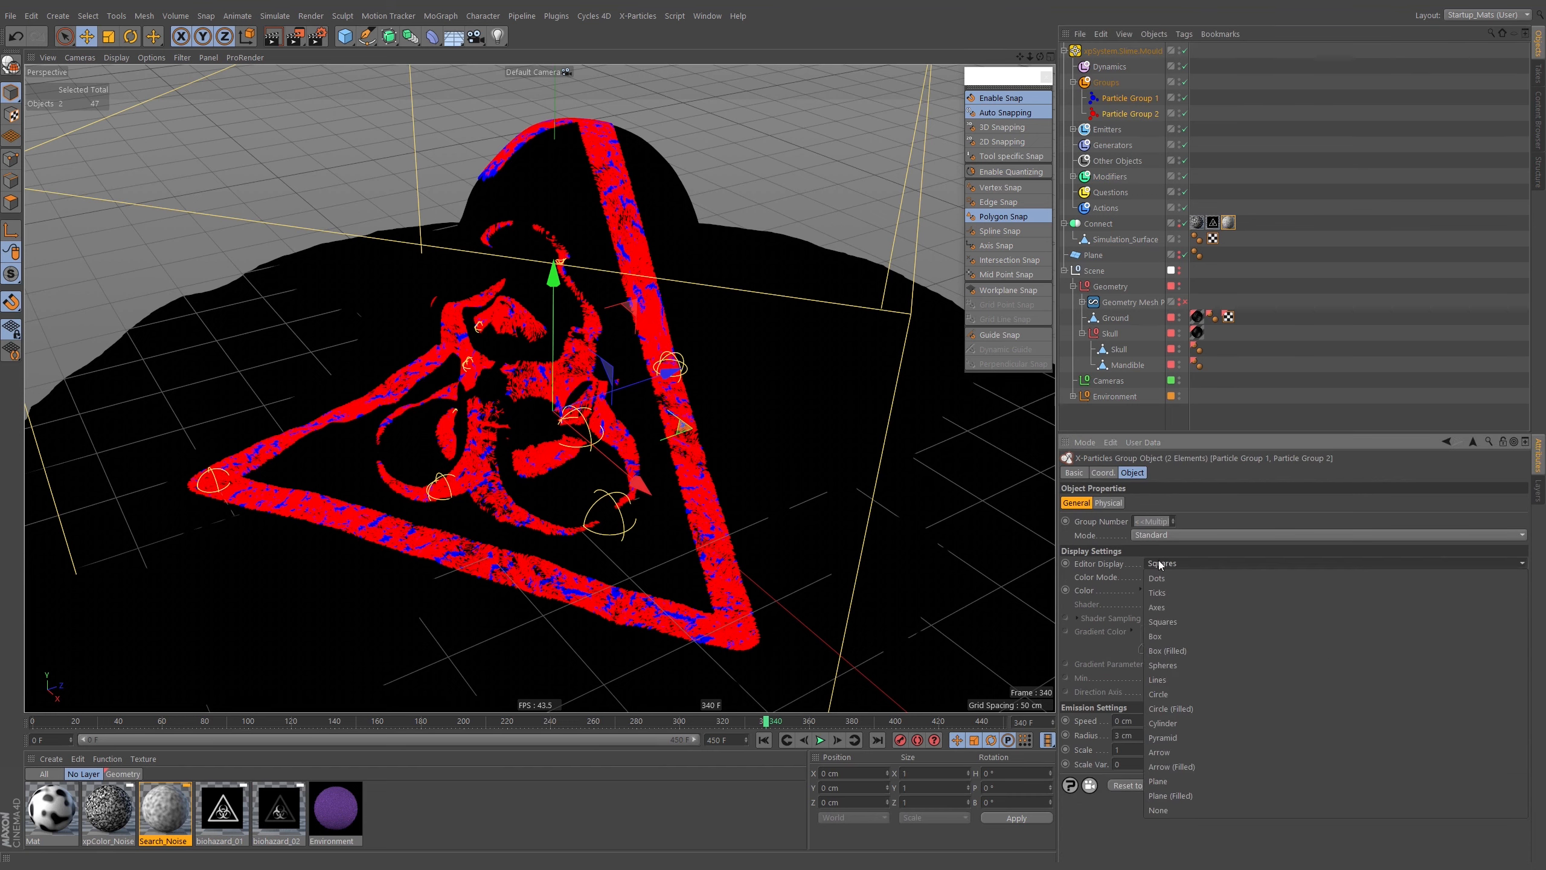
click(1158, 694)
Run the simulation from the first frame to frame 5 and reorder the Connect object's tags so Logo_Texture comes last
click(784, 740)
click(820, 740)
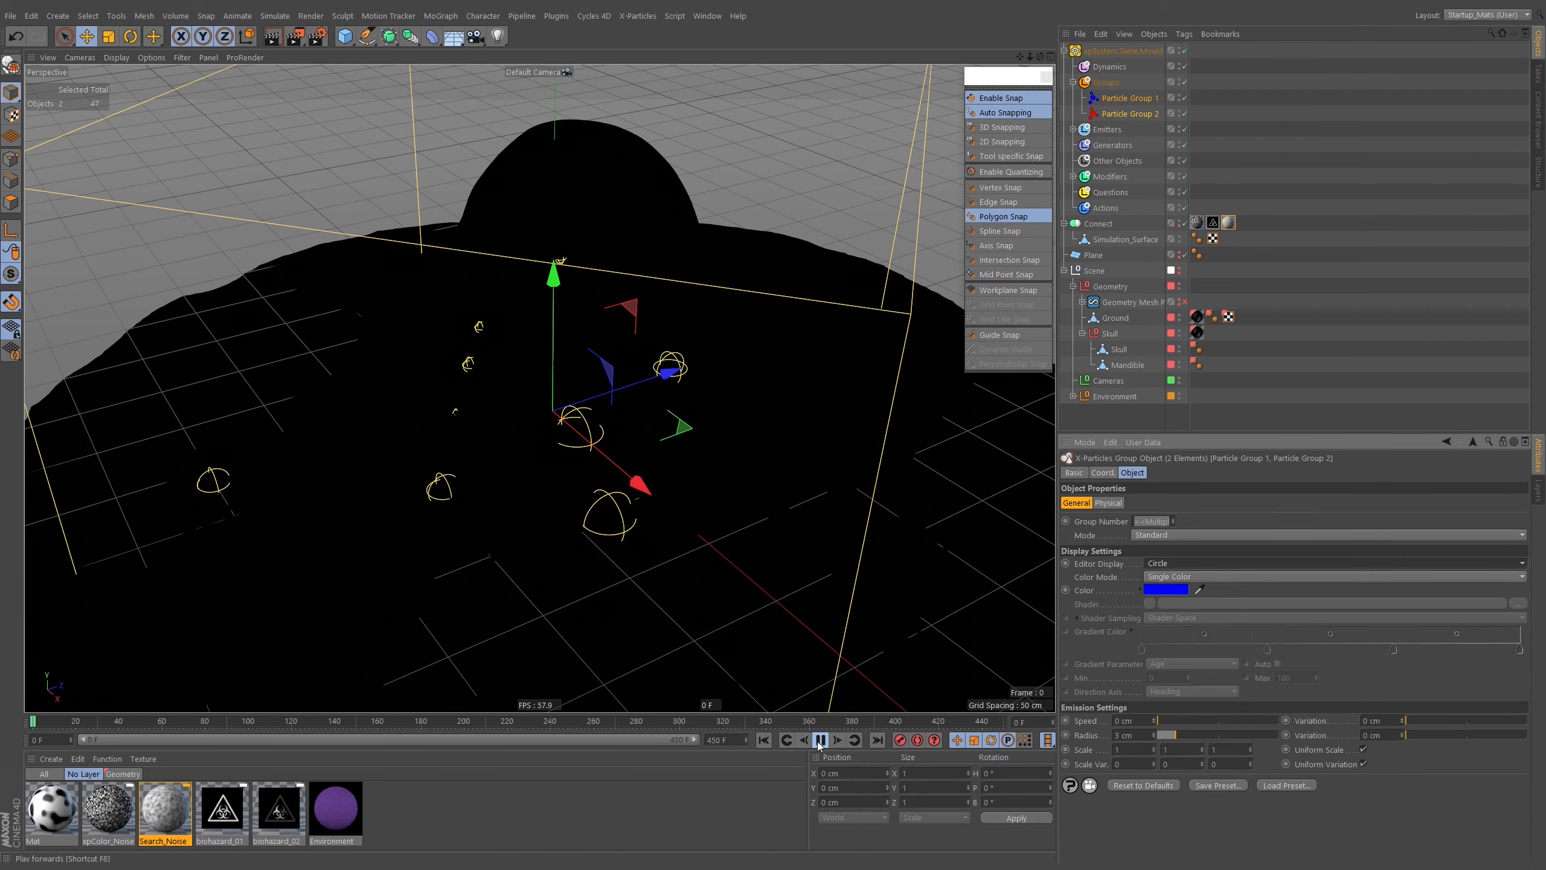
click(820, 740)
click(1213, 223)
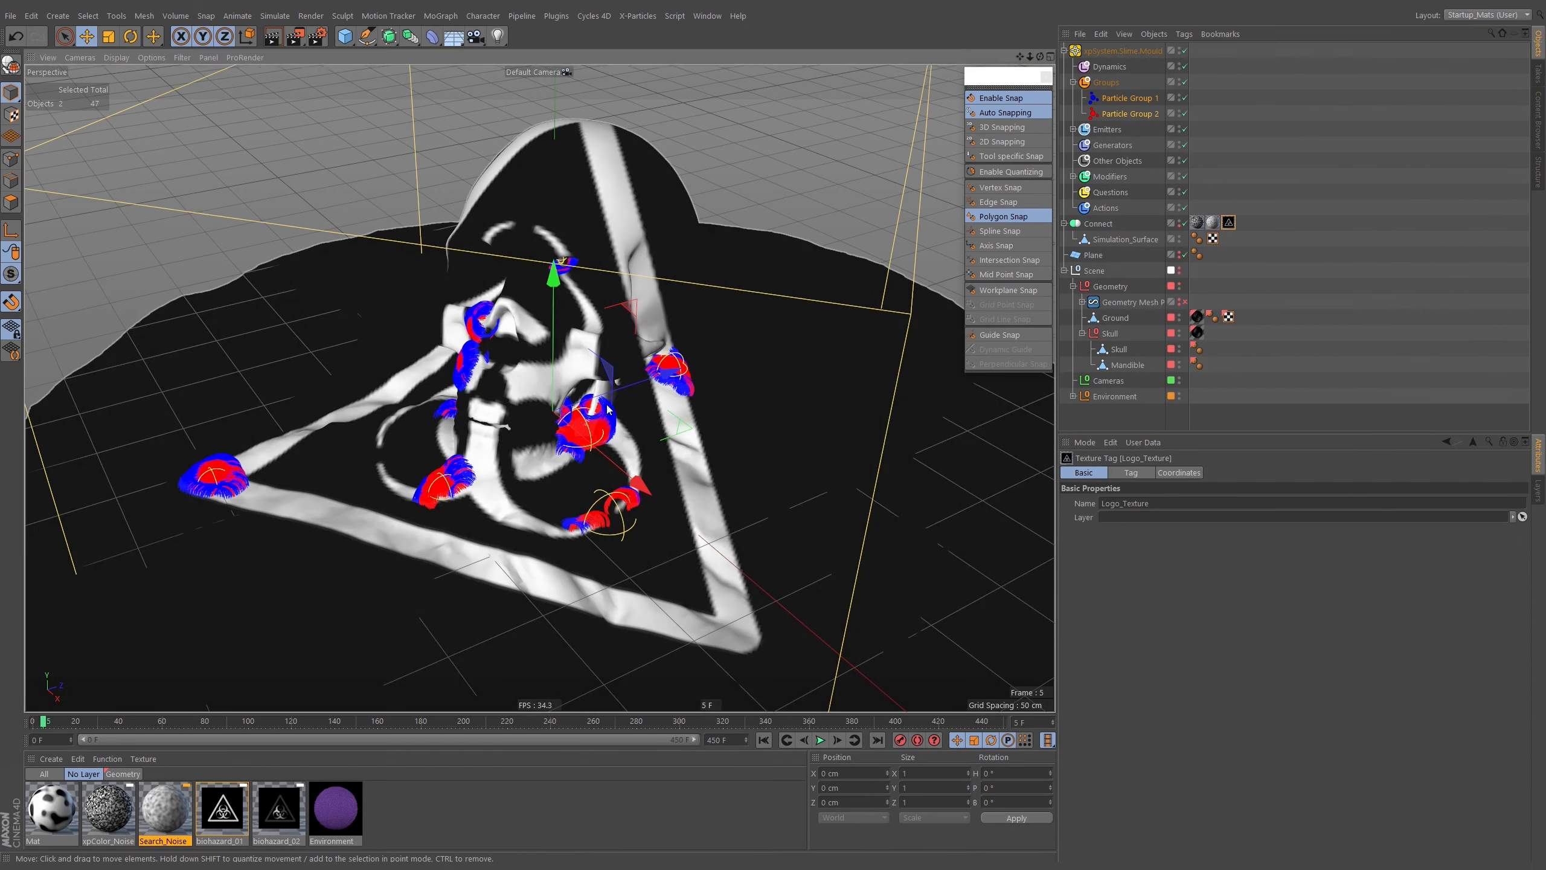
scroll(600, 395, up, 10)
alt+drag(594, 382, 560, 394)
scroll(597, 382, down, 4)
scroll(599, 382, down, 2)
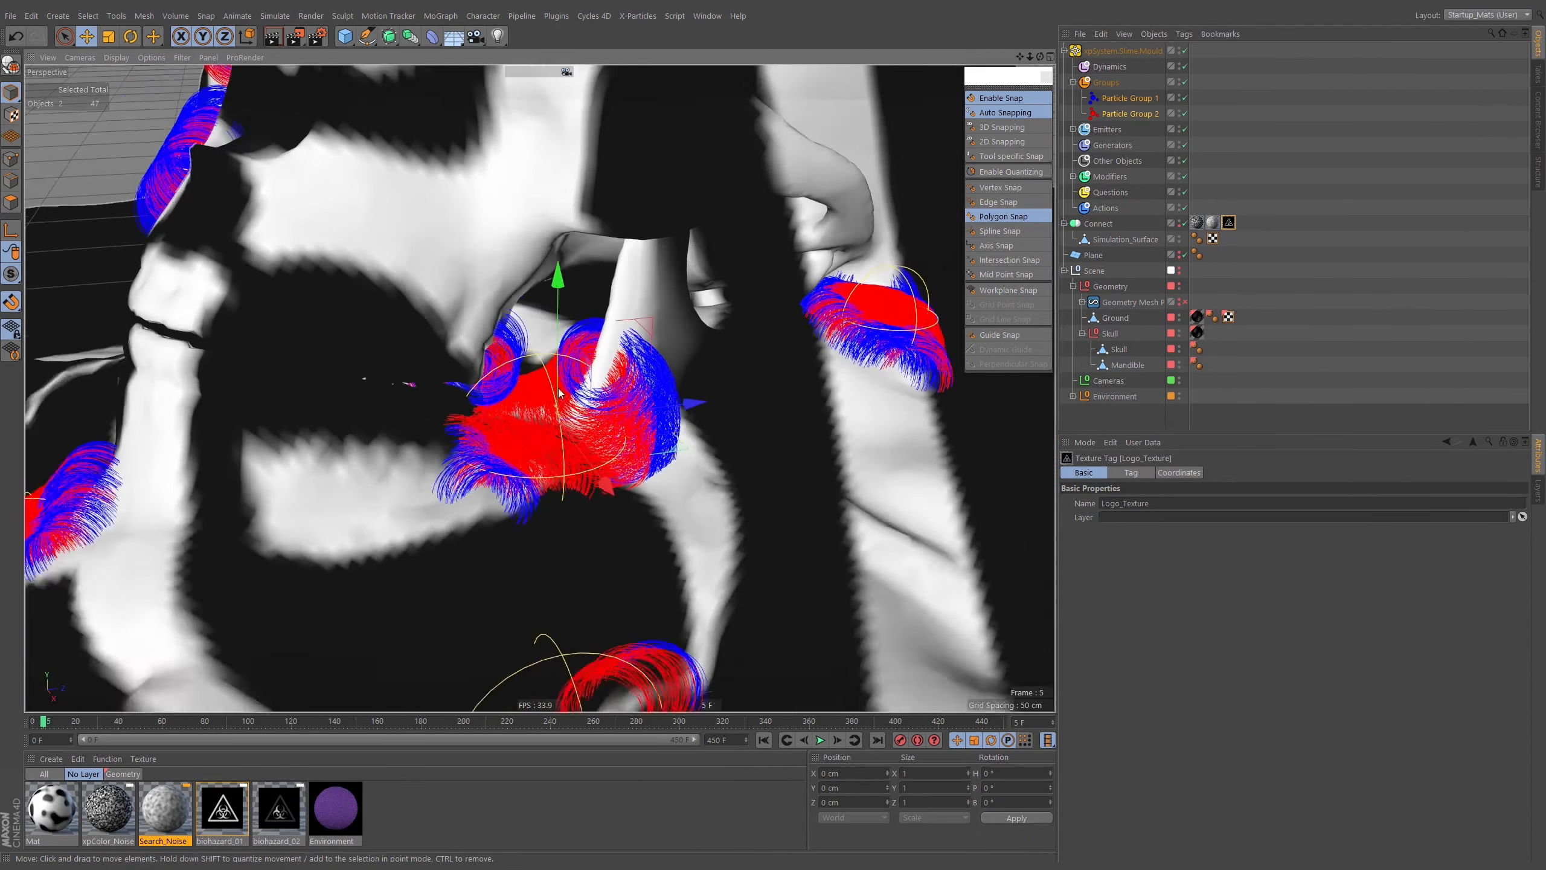
scroll(559, 393, down, 3)
Set the emission Radius to 2 cm for Particle Group 1 and 1 cm for Particle Group 2
click(1138, 102)
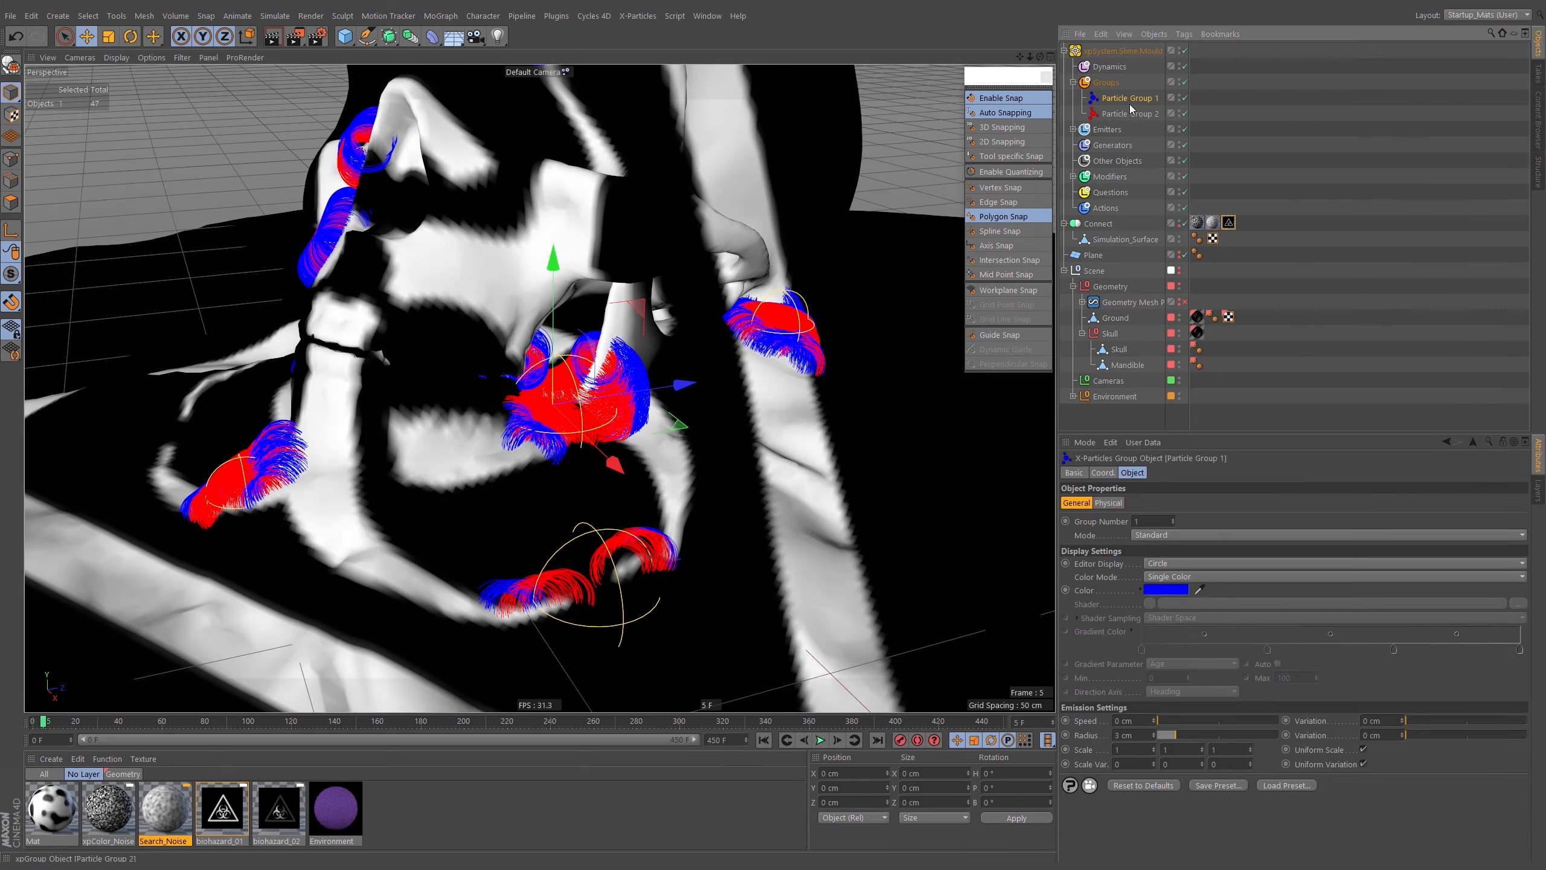
click(1134, 735)
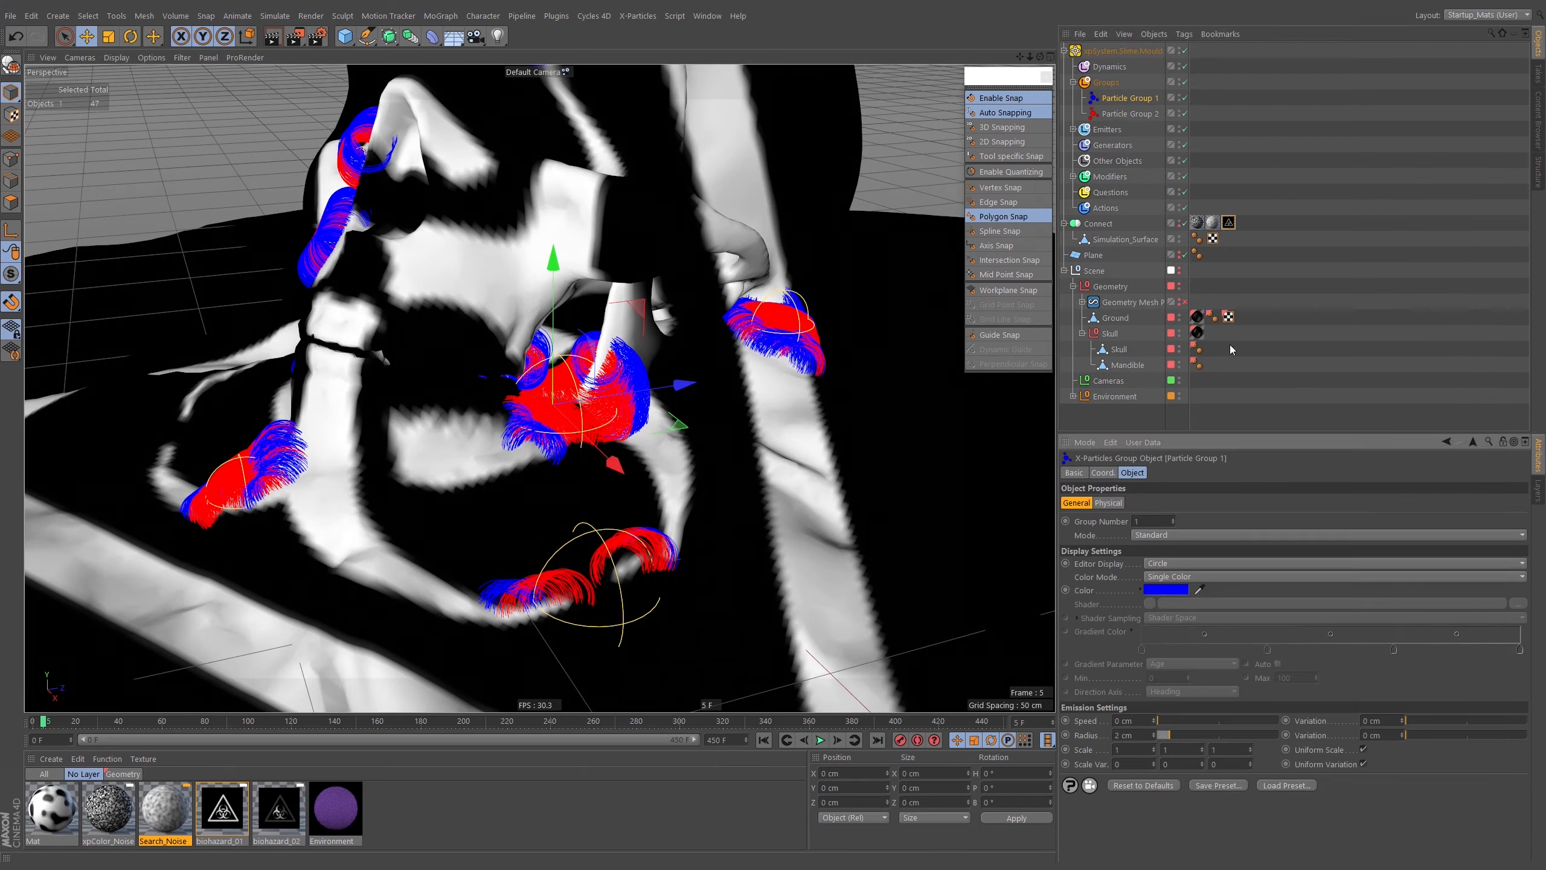
click(1128, 115)
double_click(1130, 735)
text(1)
key(Return)
Replay the simulation from the first frame to frame 65 and examine the circles' coverage of the skull and logo
click(765, 740)
click(823, 741)
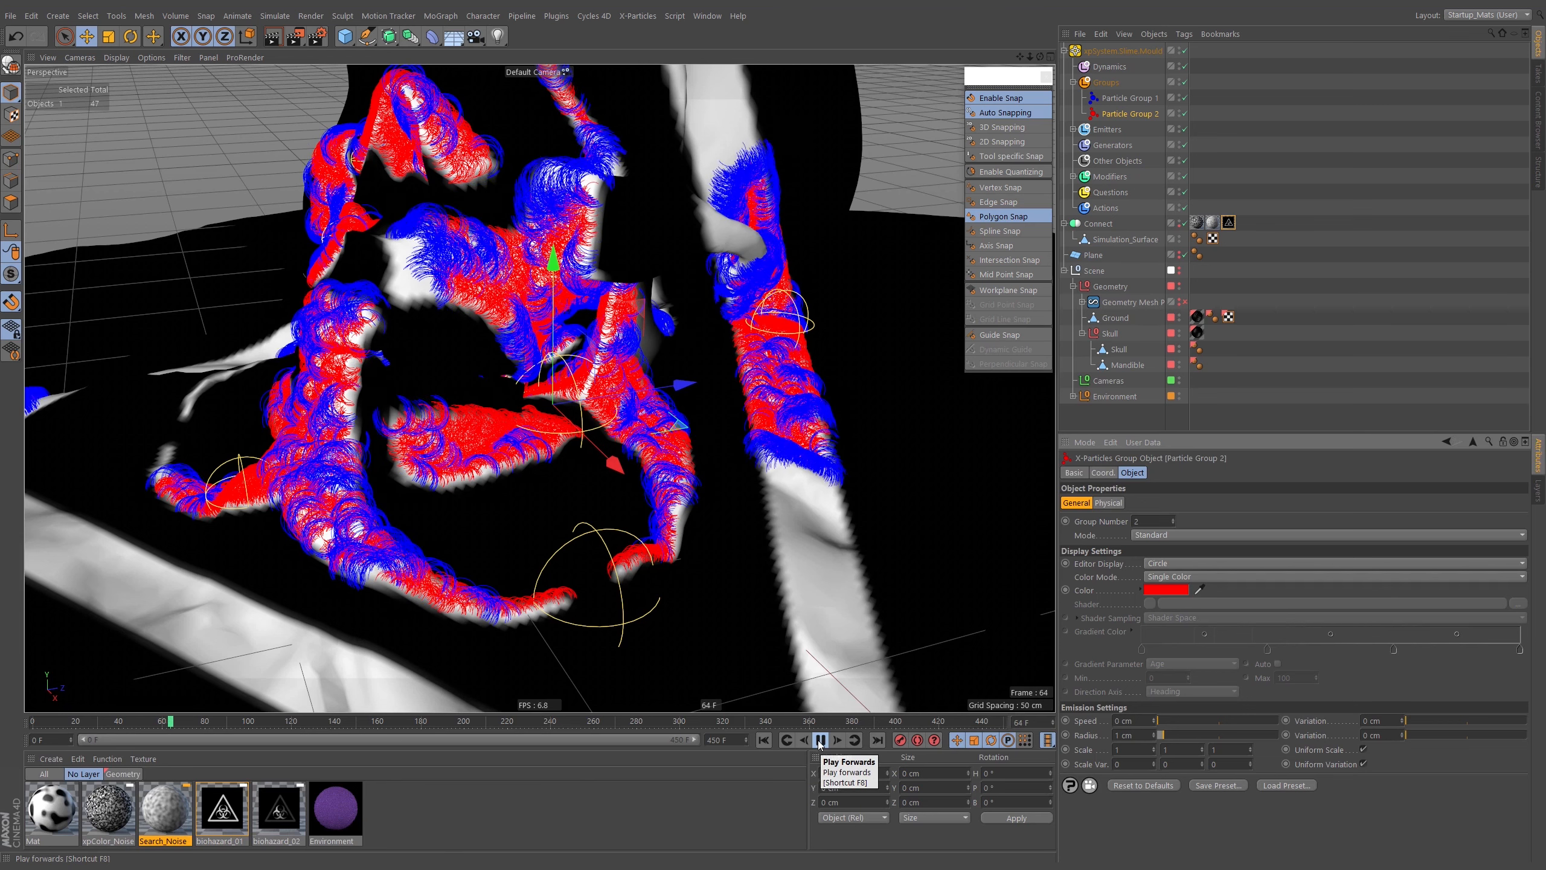
click(820, 739)
alt+drag(632, 342, 690, 285)
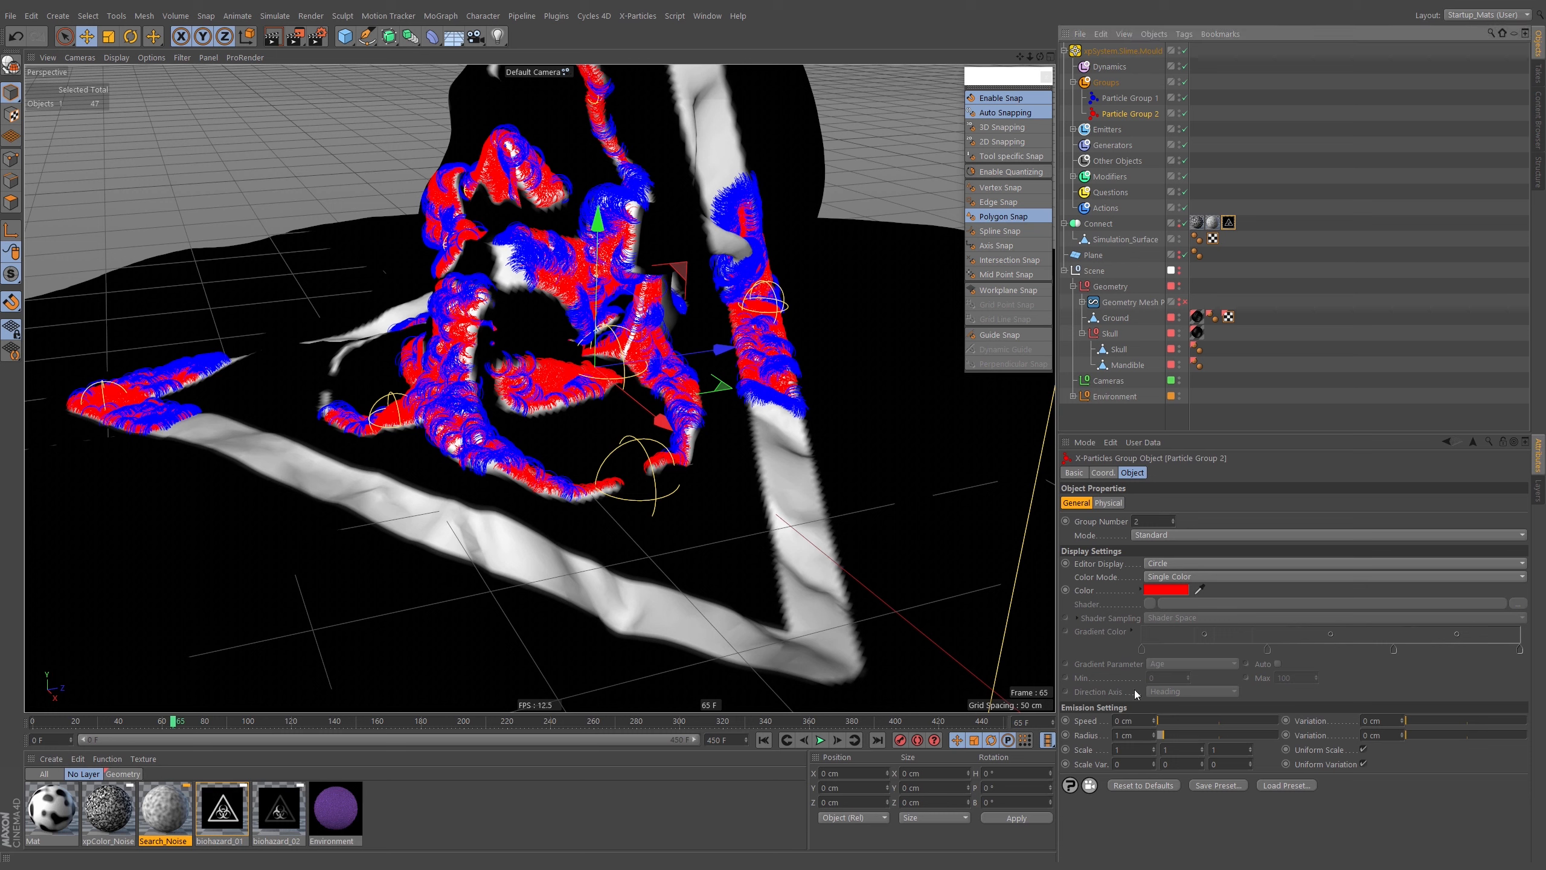
Edit Particle Group 2's emission Radius and set Particle Group 1's emission Radius to 1.2 cm
drag(1136, 735, 1100, 739)
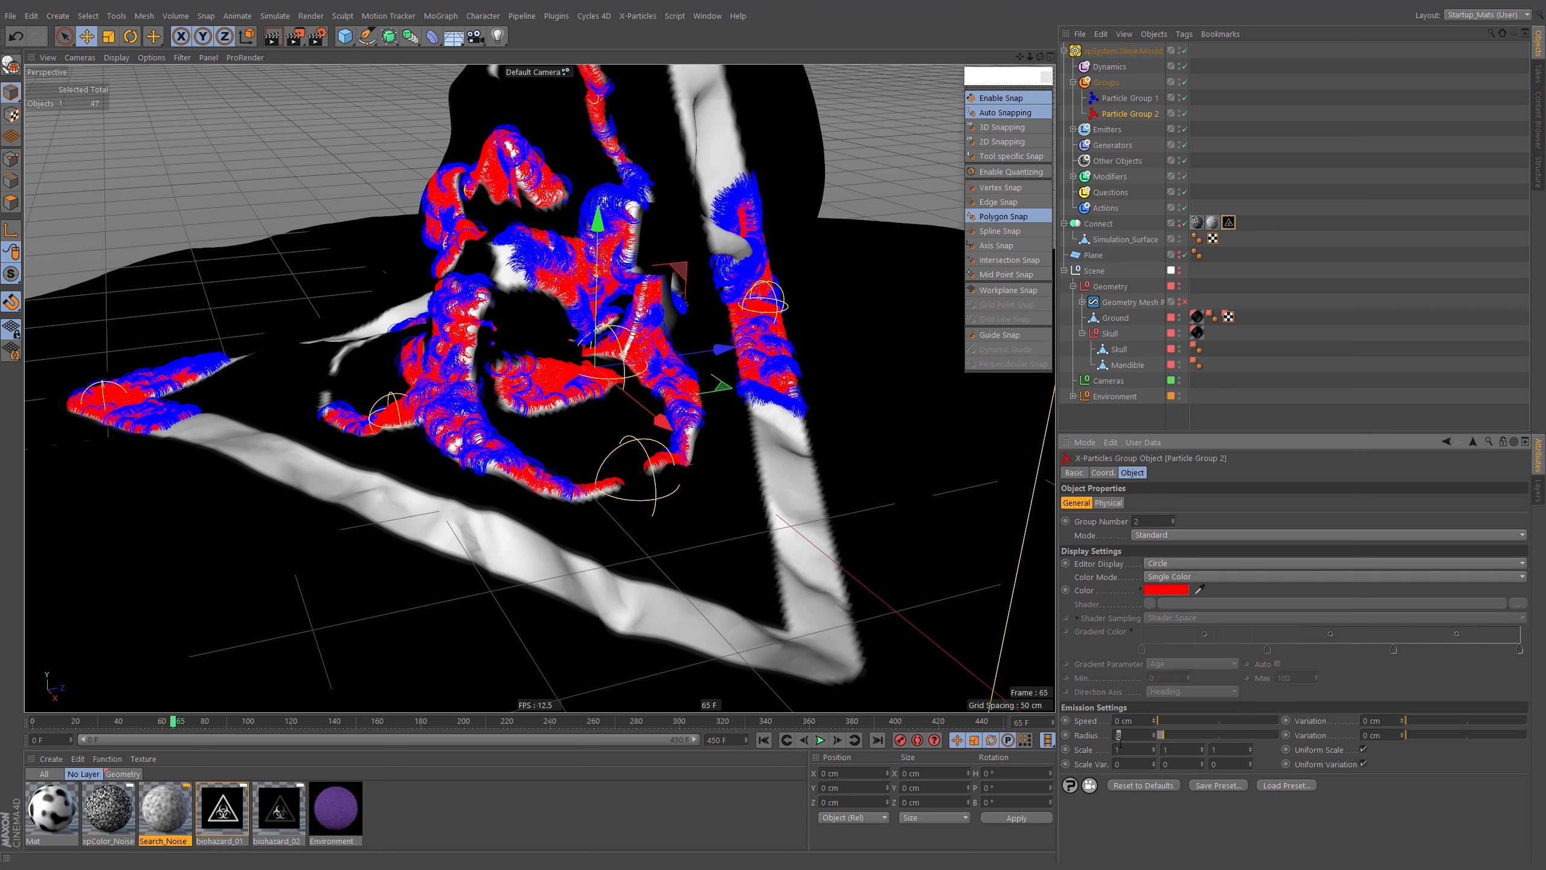
click(1129, 97)
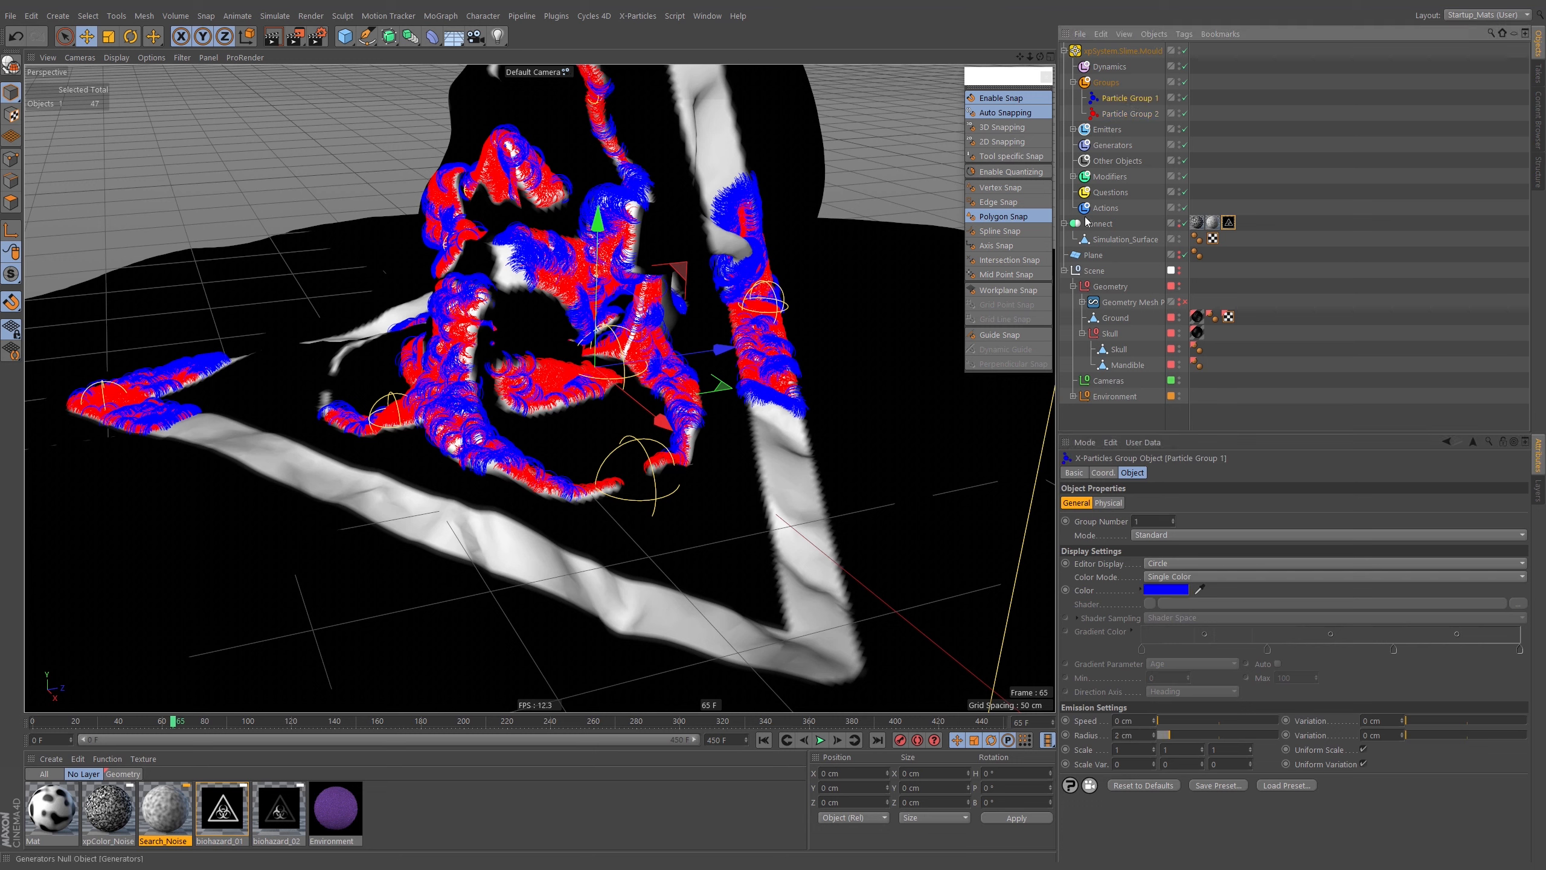
double_click(1121, 736)
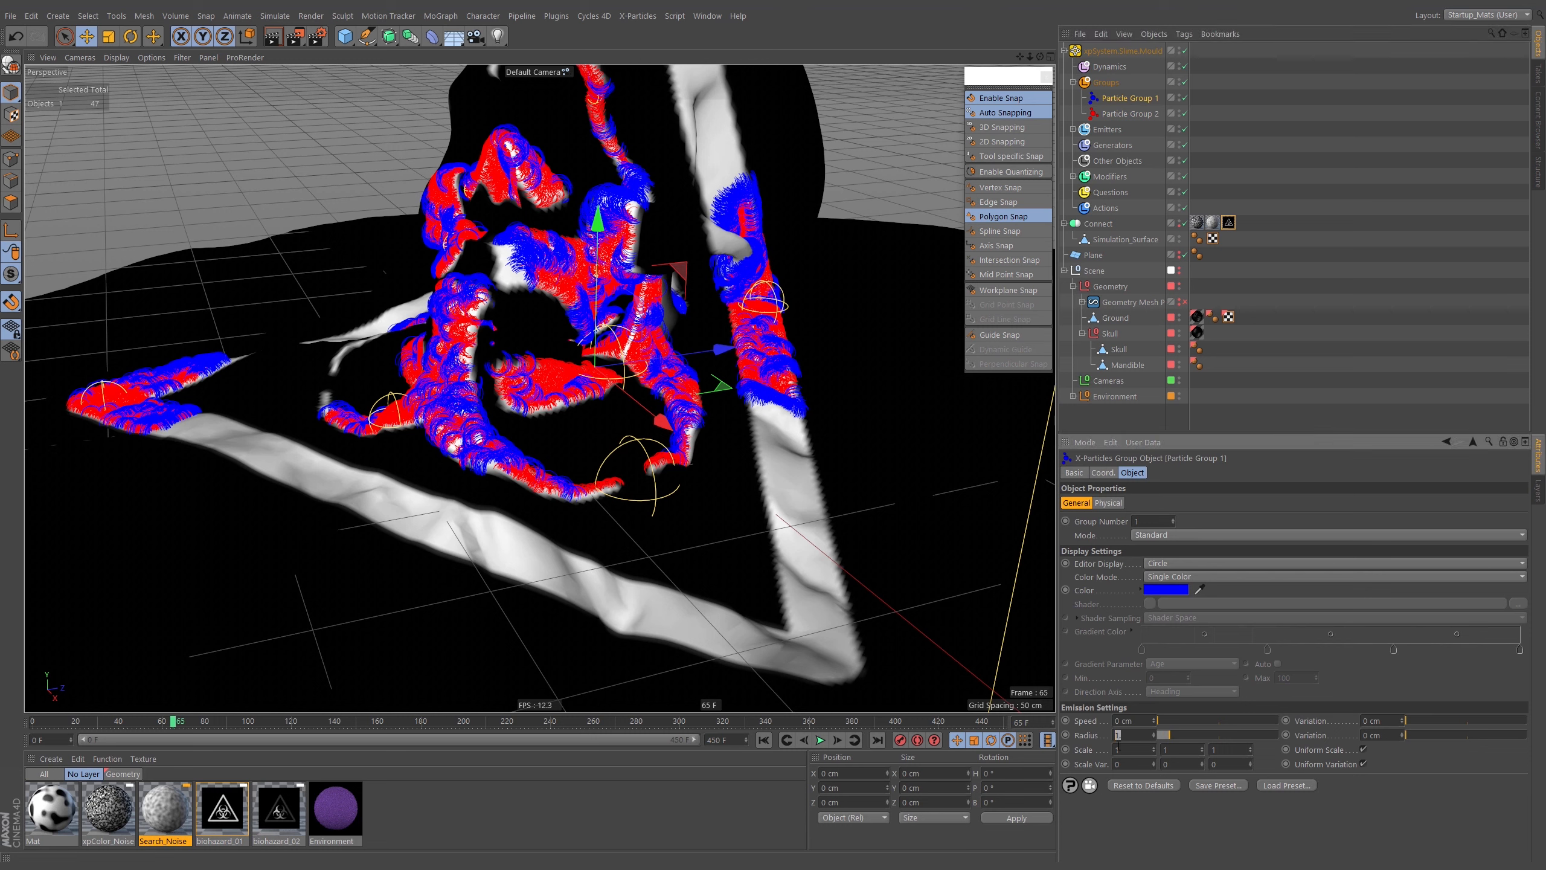
Replay the simulation from the first frame to frame 89 and examine the particle coverage from several angles
click(763, 740)
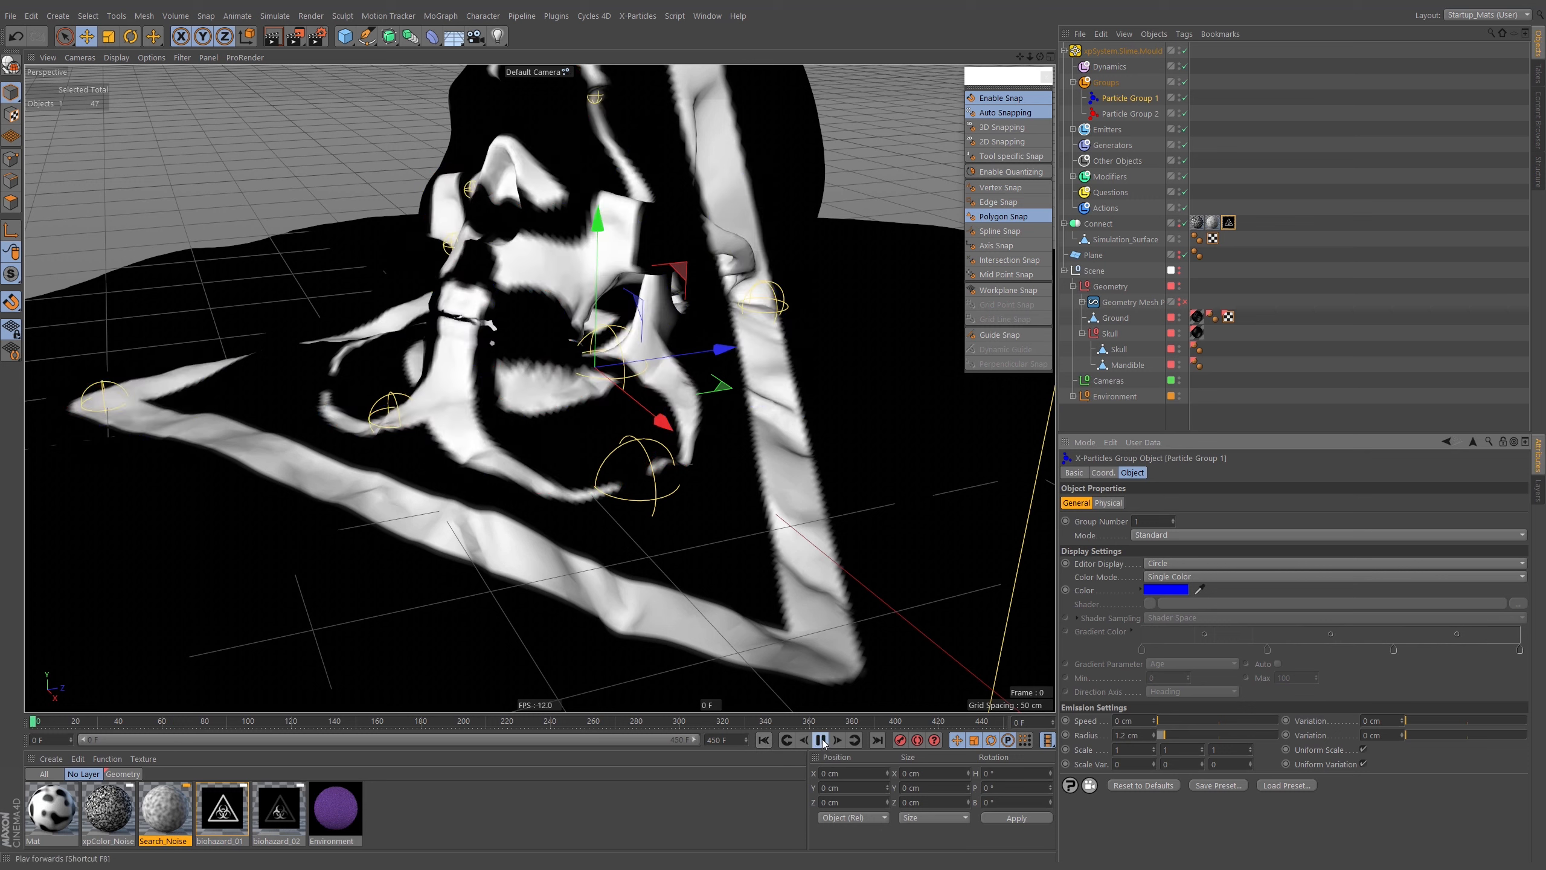
click(820, 739)
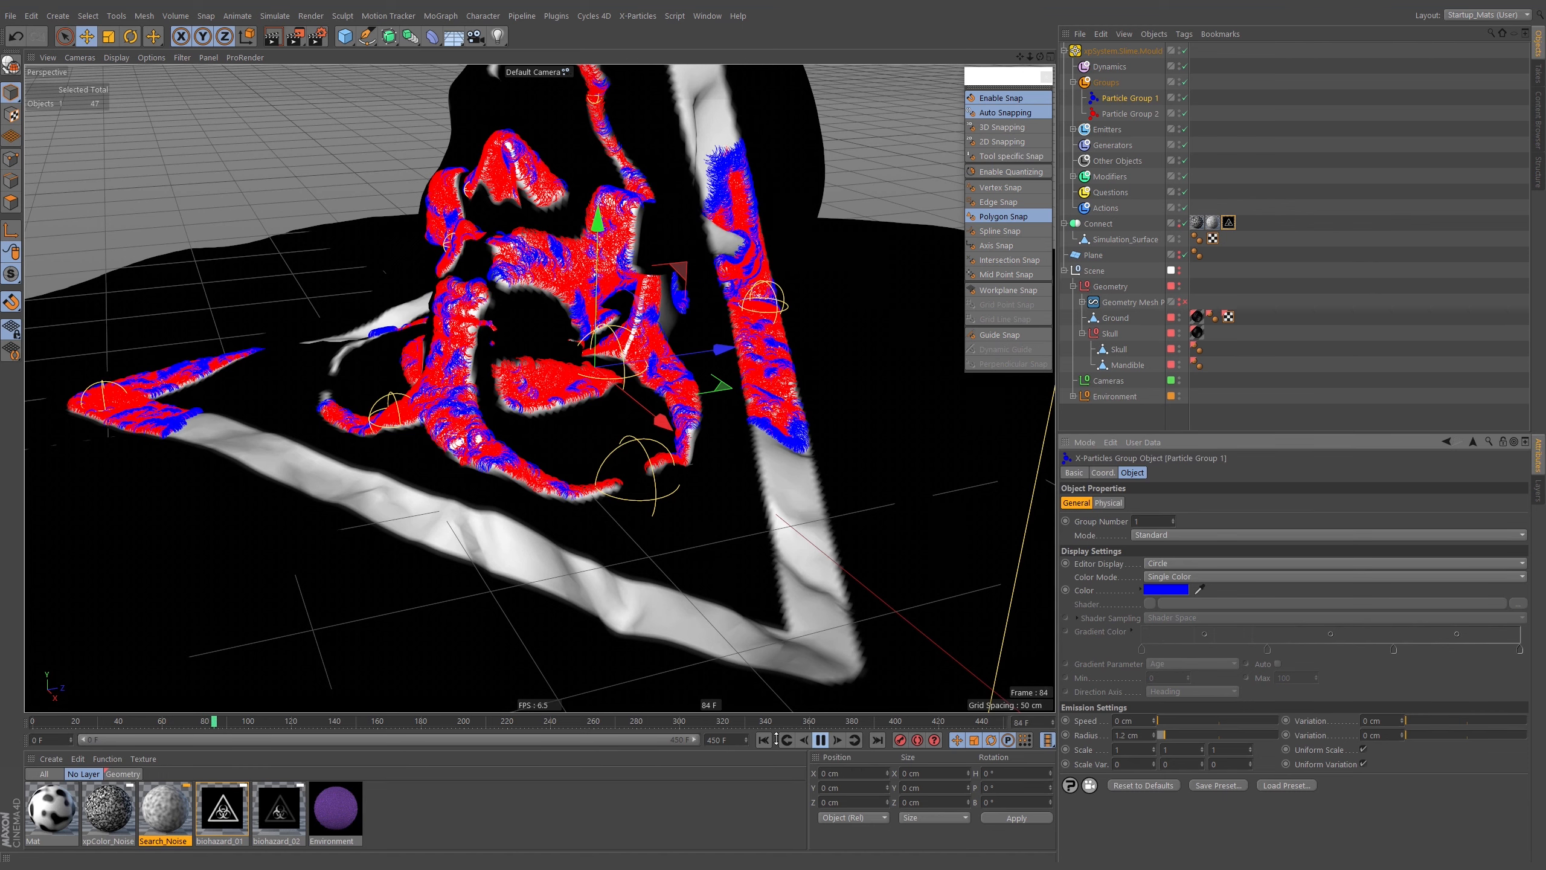
click(821, 740)
alt+middle_drag(467, 419, 520, 450)
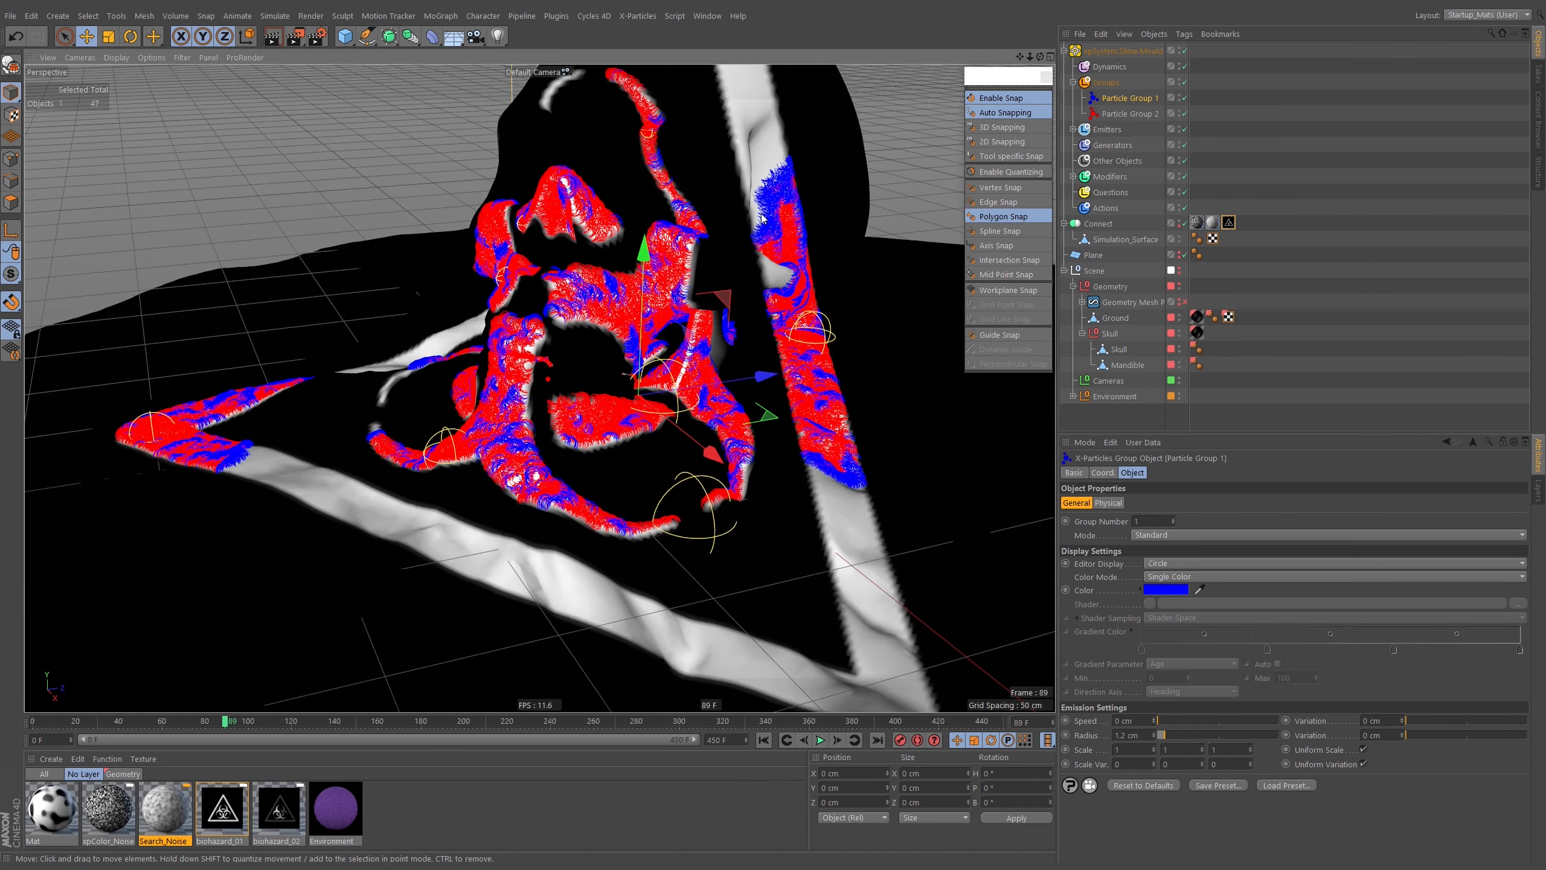
alt+right_drag(806, 204, 867, 203)
mouse_move(801, 227)
alt+mouse_down()
mouse_move(715, 194)
mouse_move(711, 210)
mouse_move(797, 222)
alt+mouse_up()
alt+right_drag(797, 222, 743, 277)
alt+drag(742, 277, 776, 287)
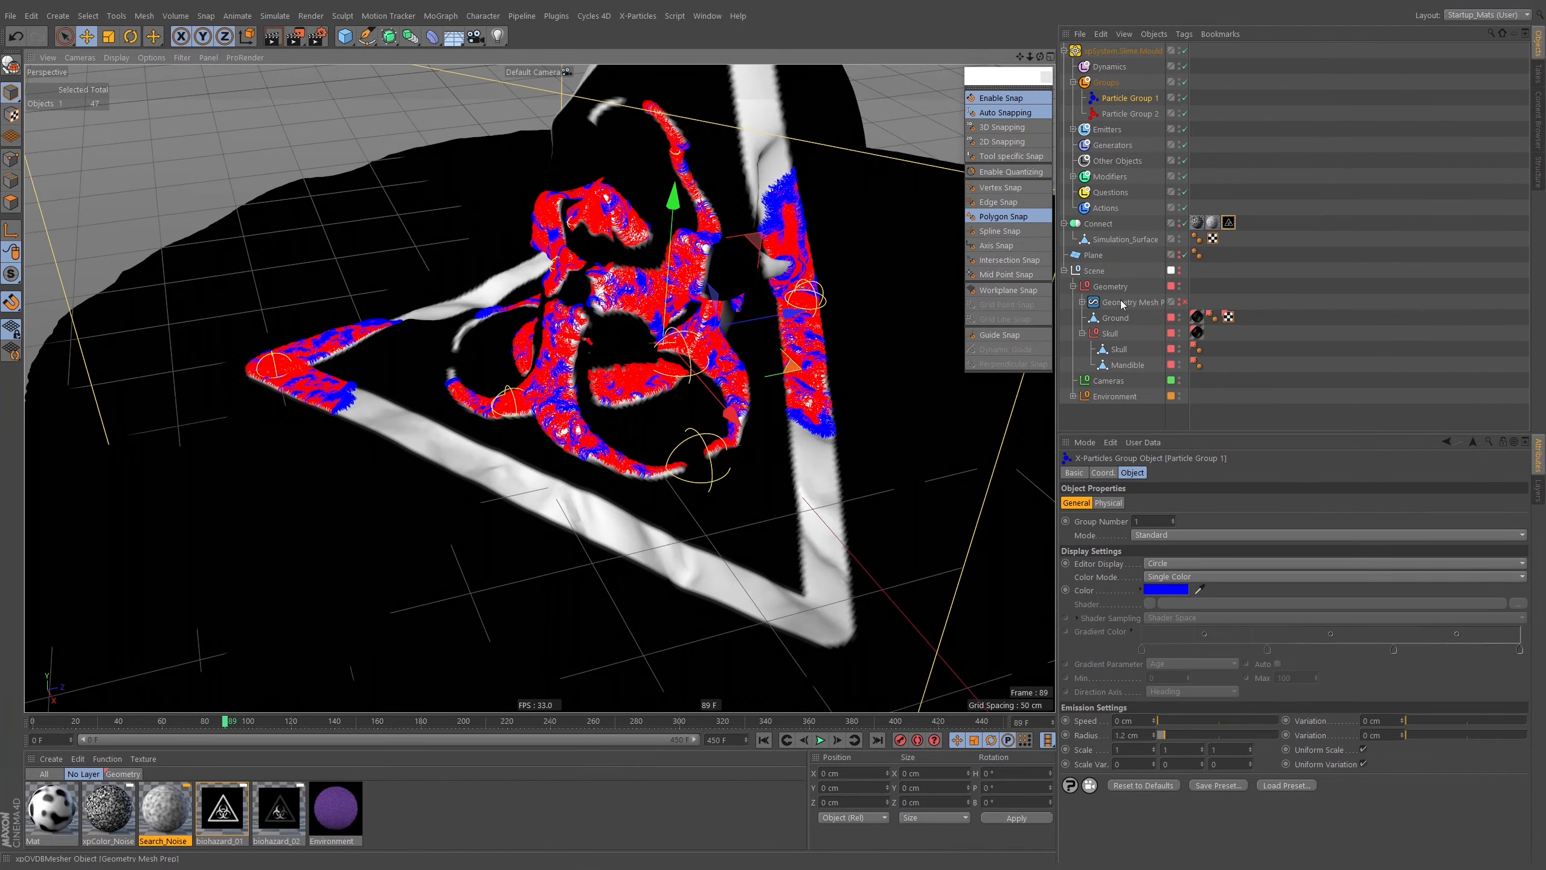
Collapse the Scene branch and add an xpOVDBMesher generator to the particle system
click(1064, 271)
click(1101, 144)
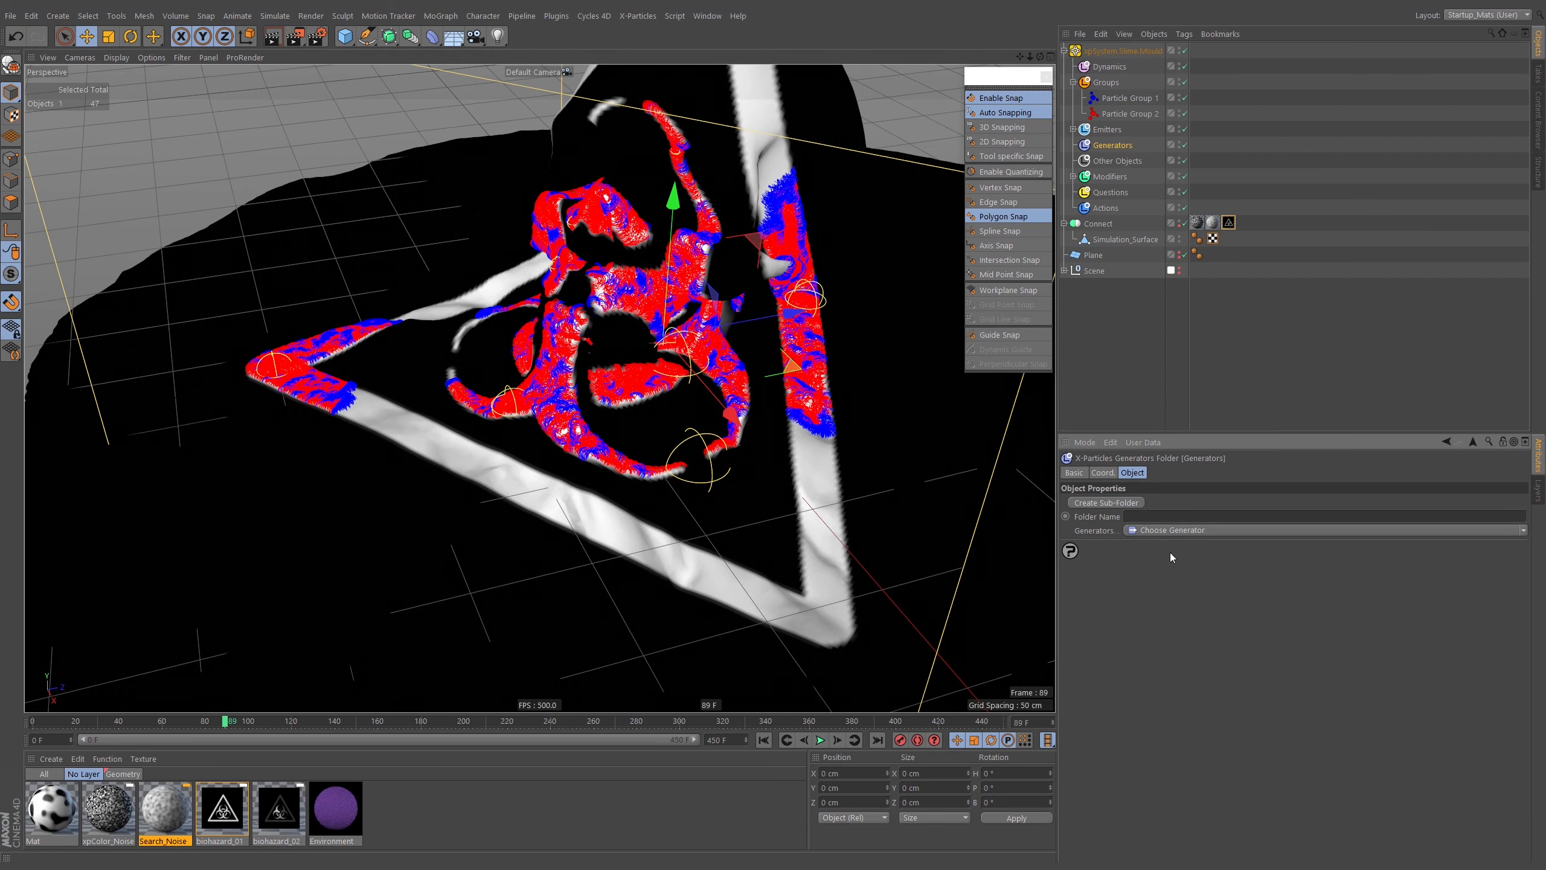
click(1171, 530)
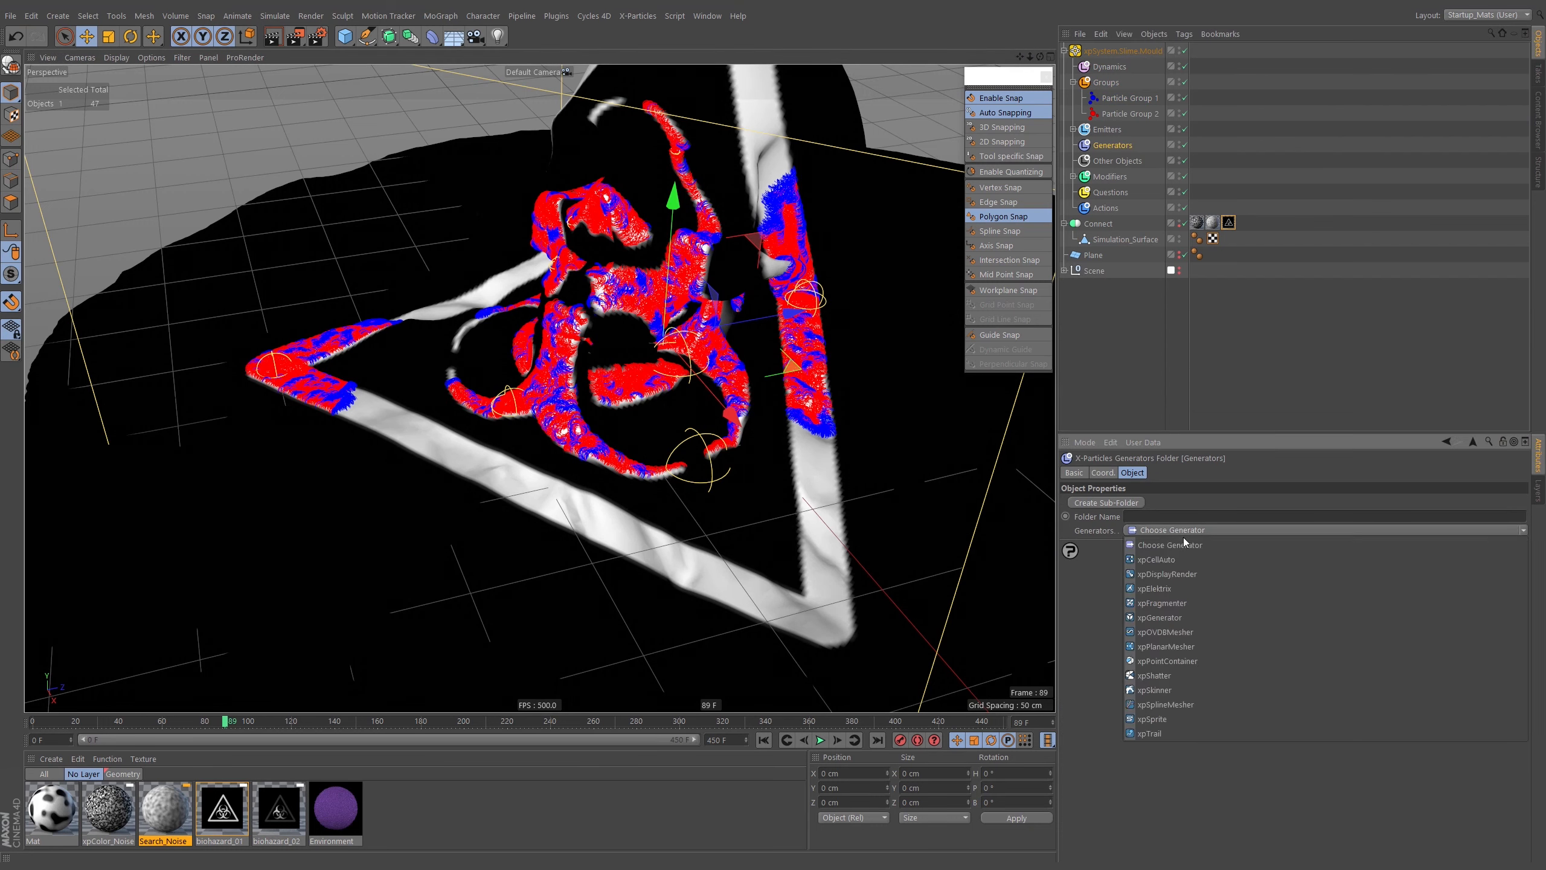
click(1170, 631)
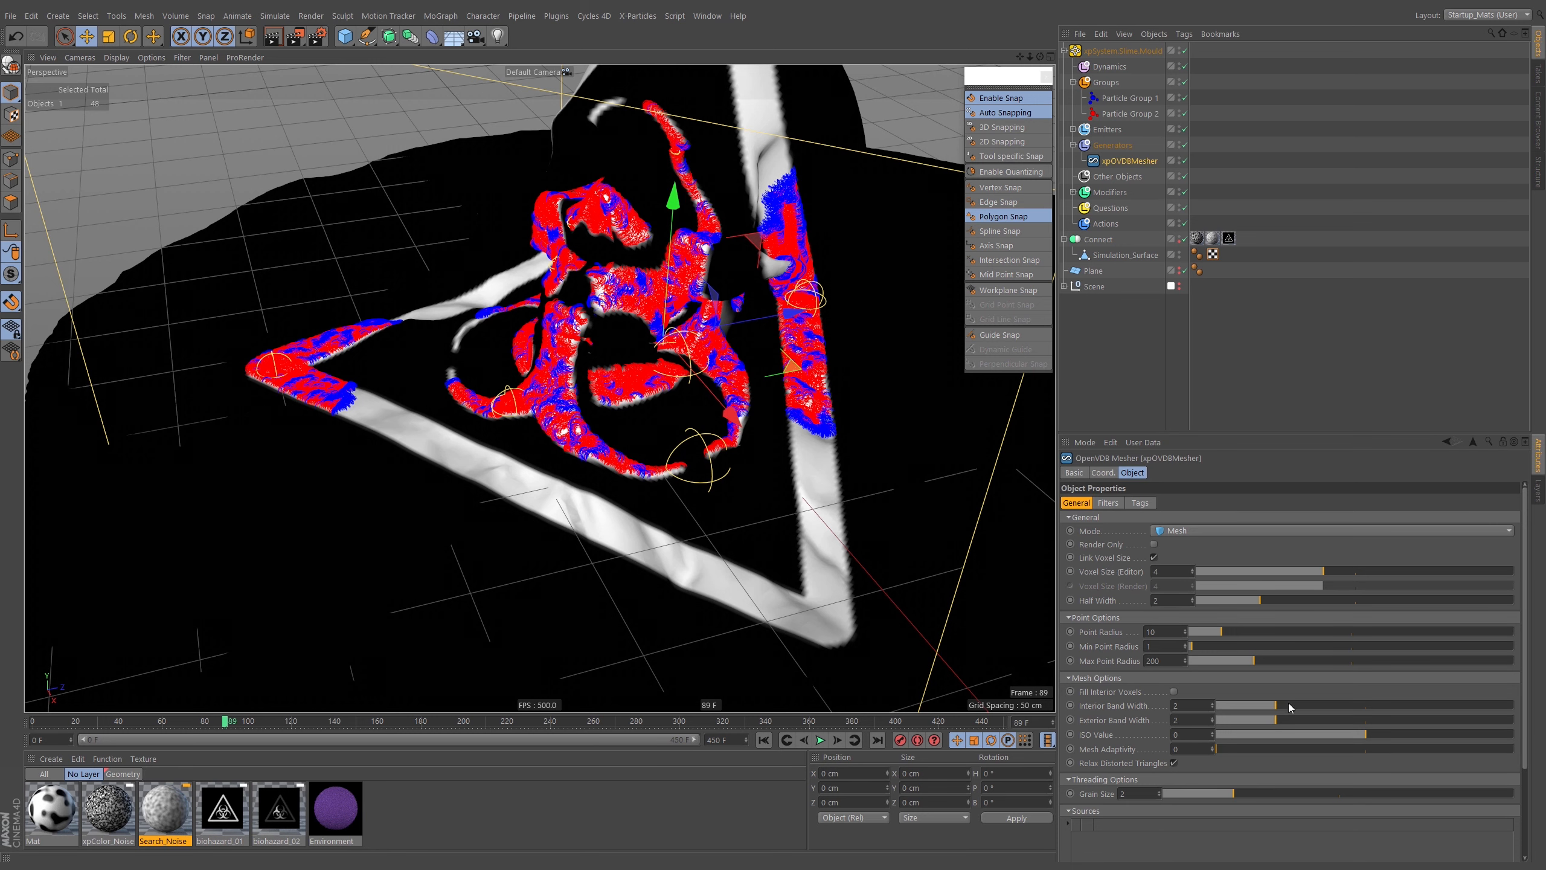
Set the xpOVDBMesher's Point Radius to 1 and its editor Voxel Size to 1
drag(1170, 634, 1060, 650)
text(1)
key(Return)
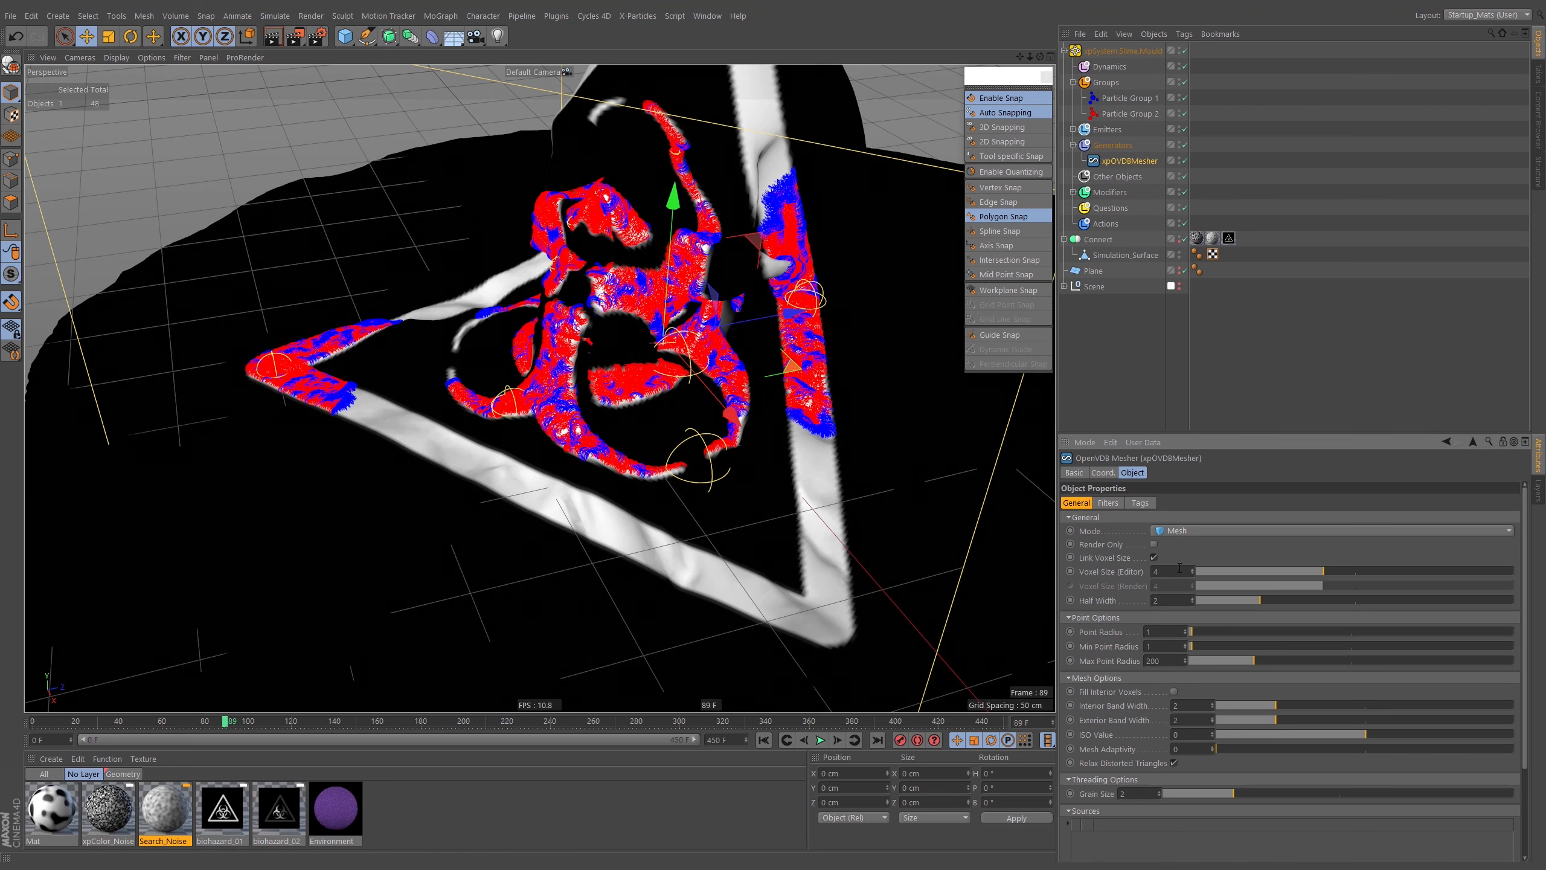
text(1)
key(Return)
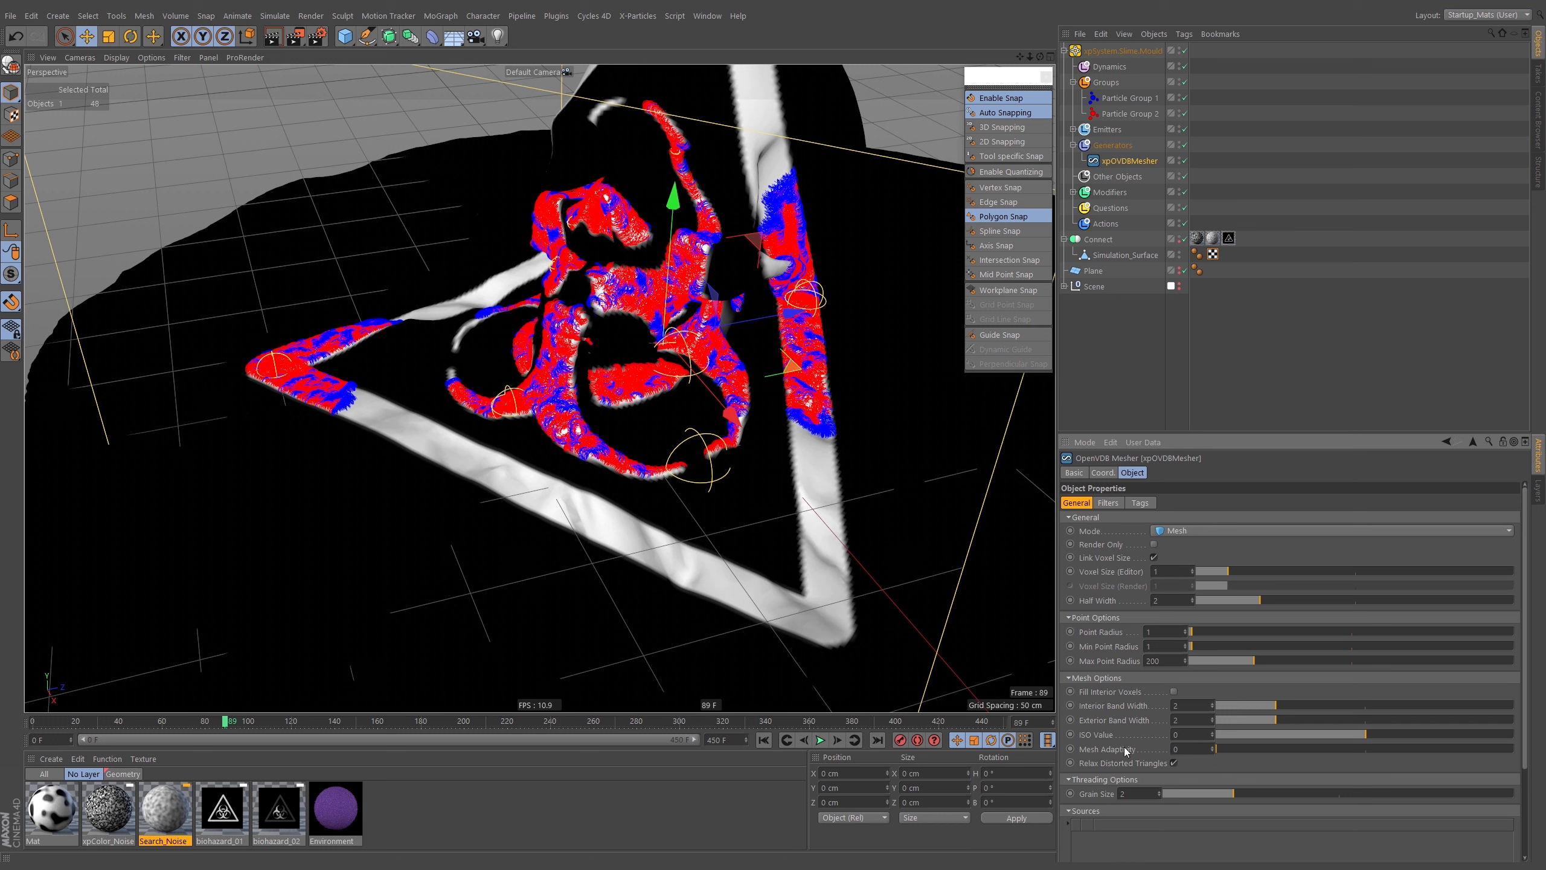
Collapse the mesher's Mesh and Threading Options, add Particle Group 1 to its Sources and advance one frame
click(1096, 678)
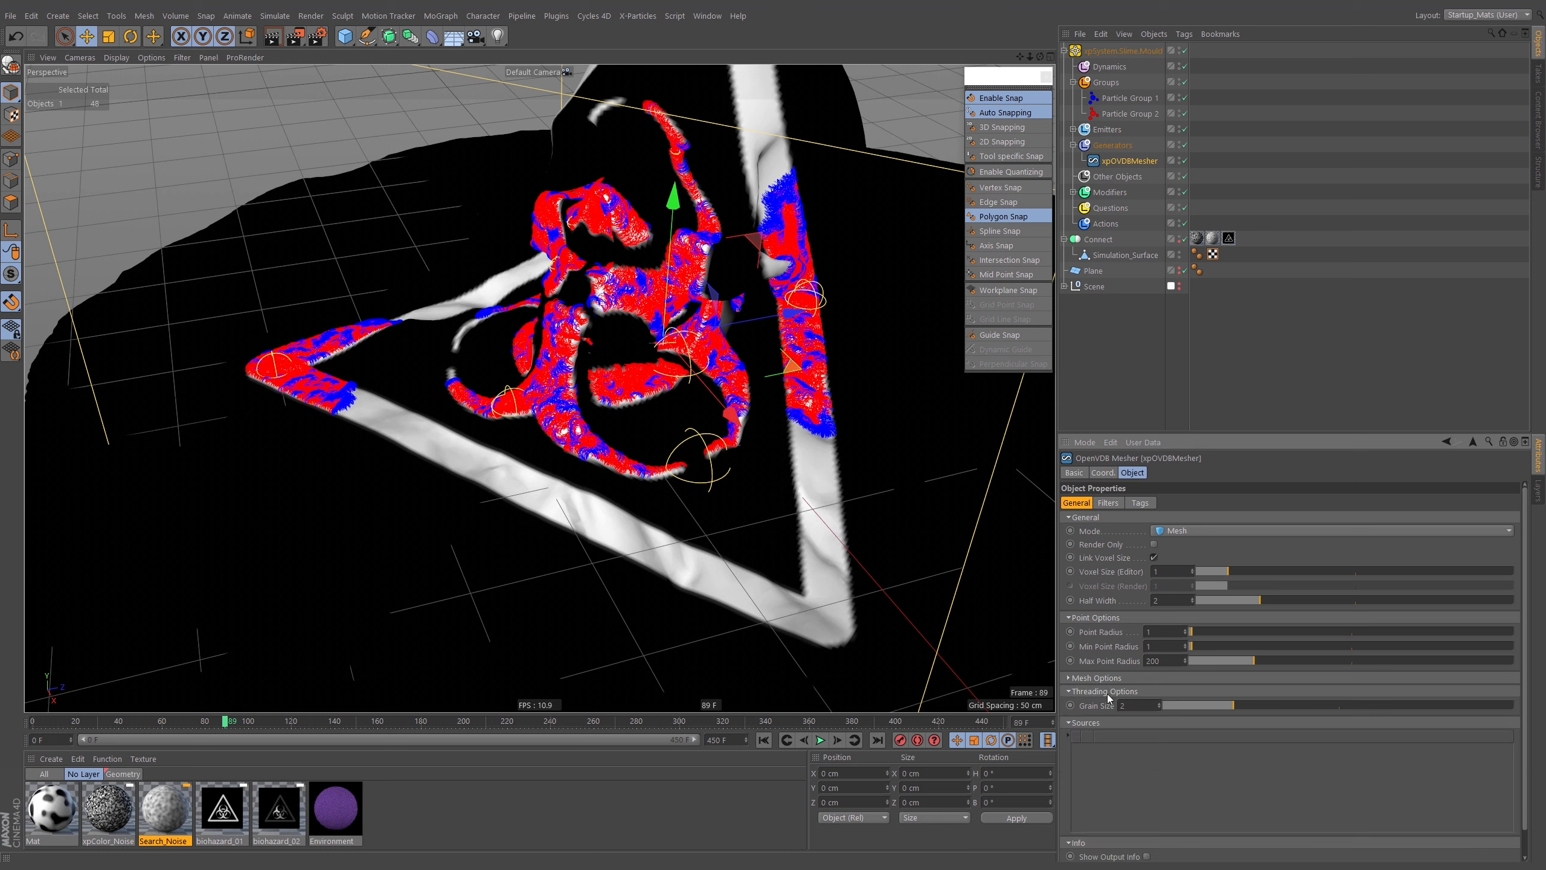
click(1106, 691)
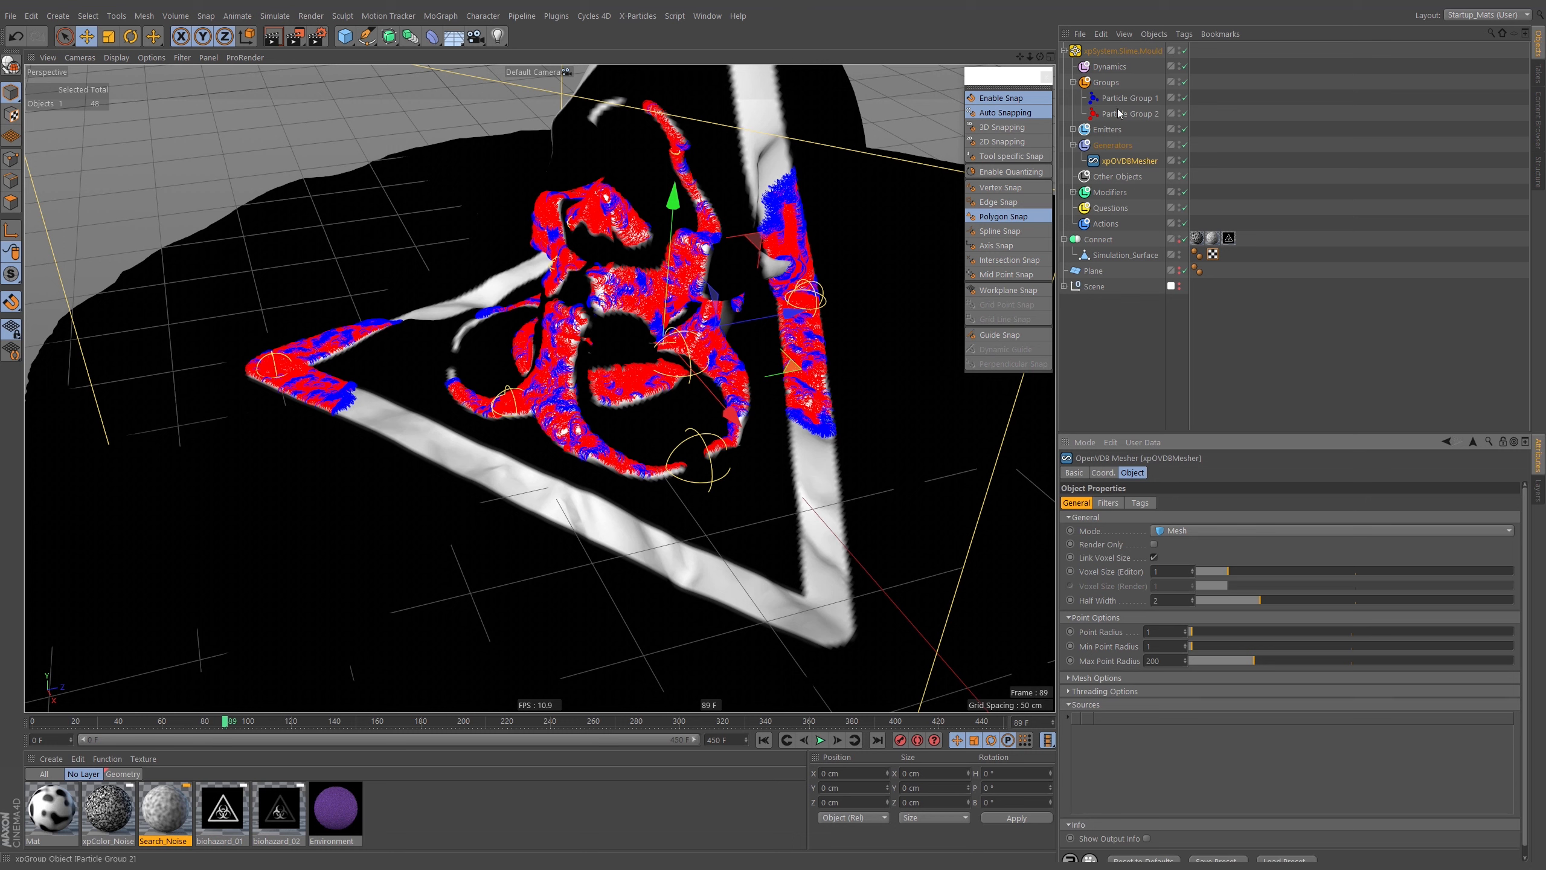
drag(1127, 98, 1223, 519)
drag(1122, 765, 1120, 755)
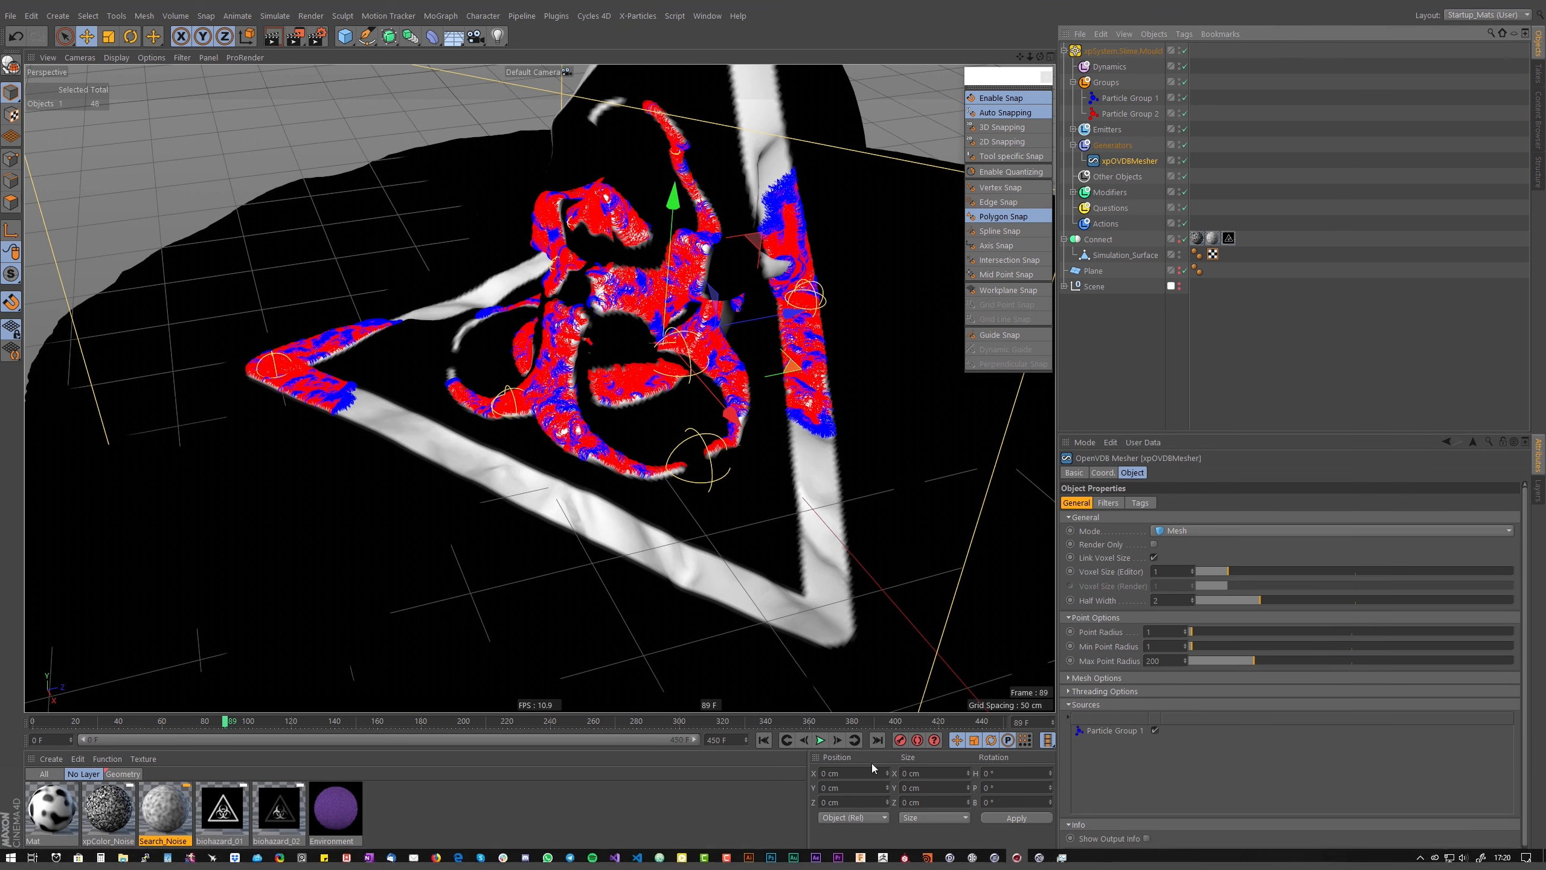
click(839, 741)
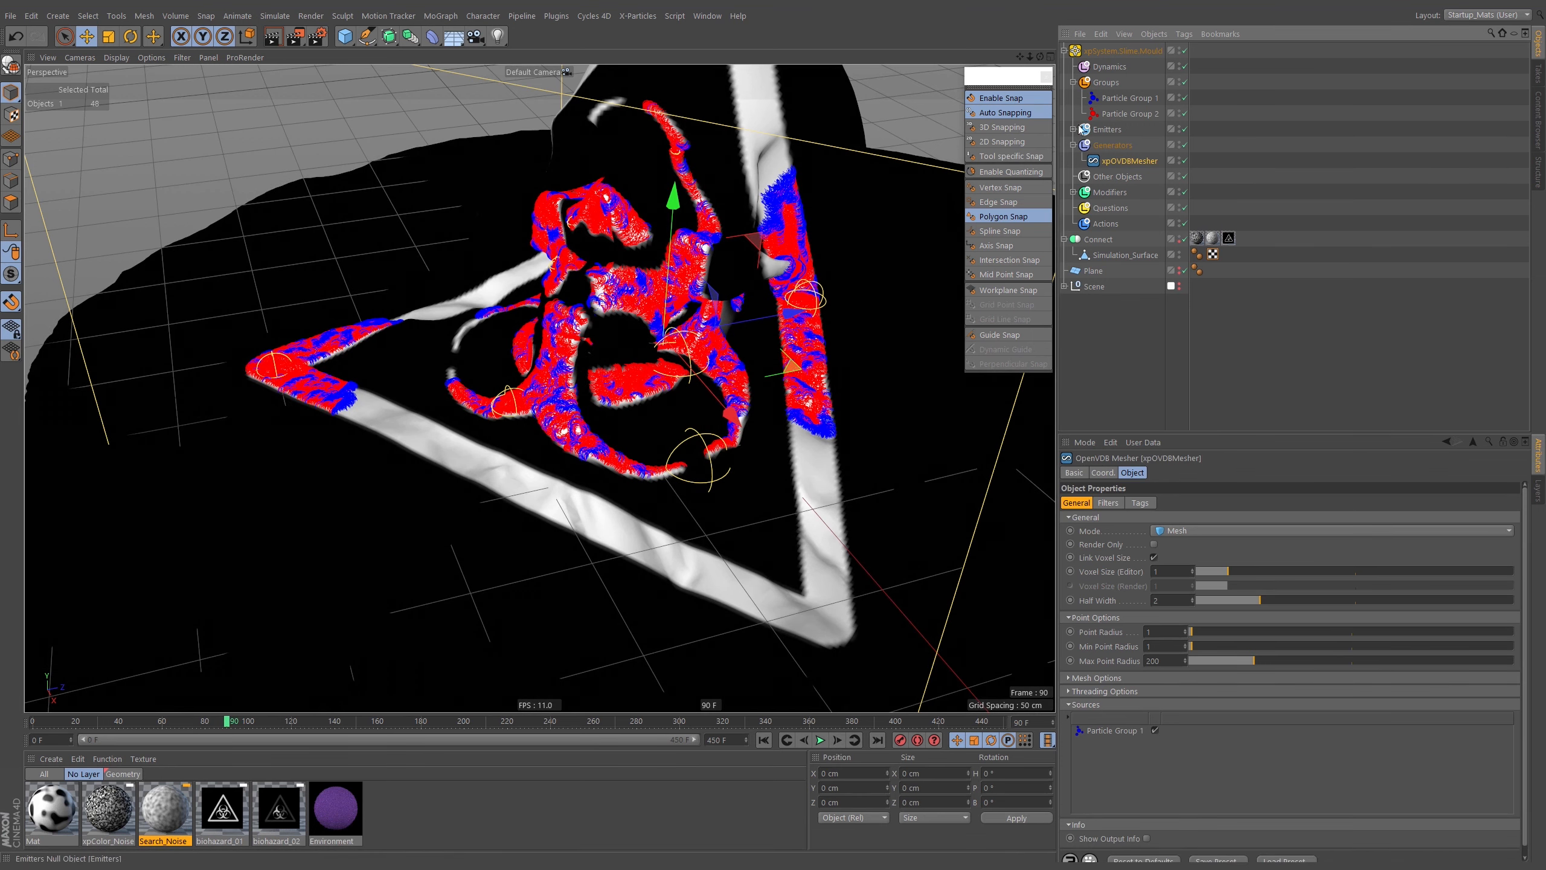
Expand the Emitters folder and set the Editor Display of both particle groups to Squares
click(1073, 129)
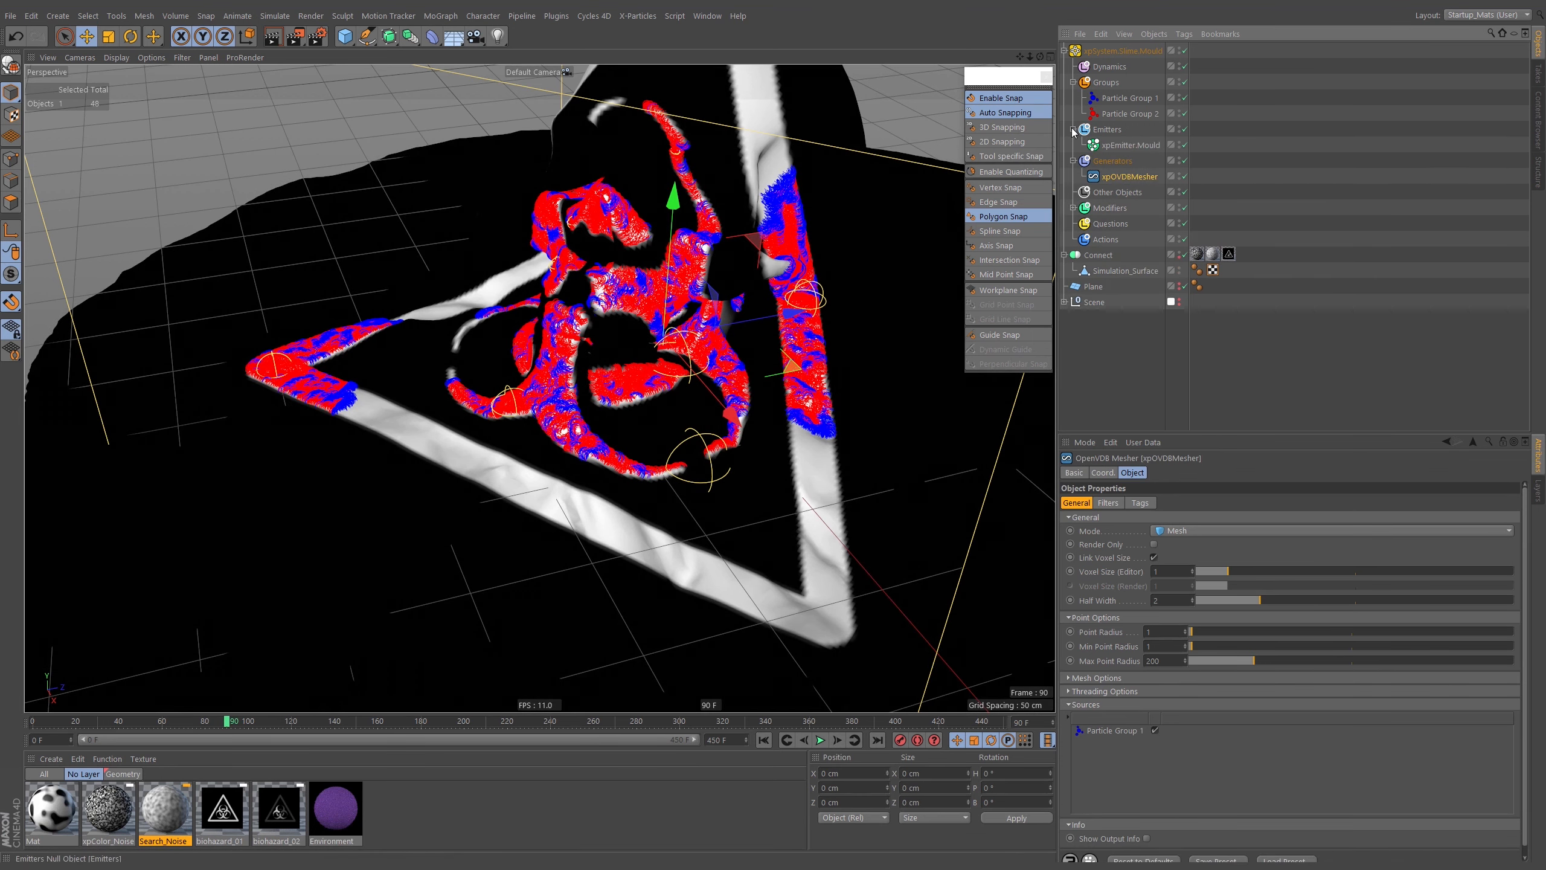
click(1146, 101)
shift+click(1147, 113)
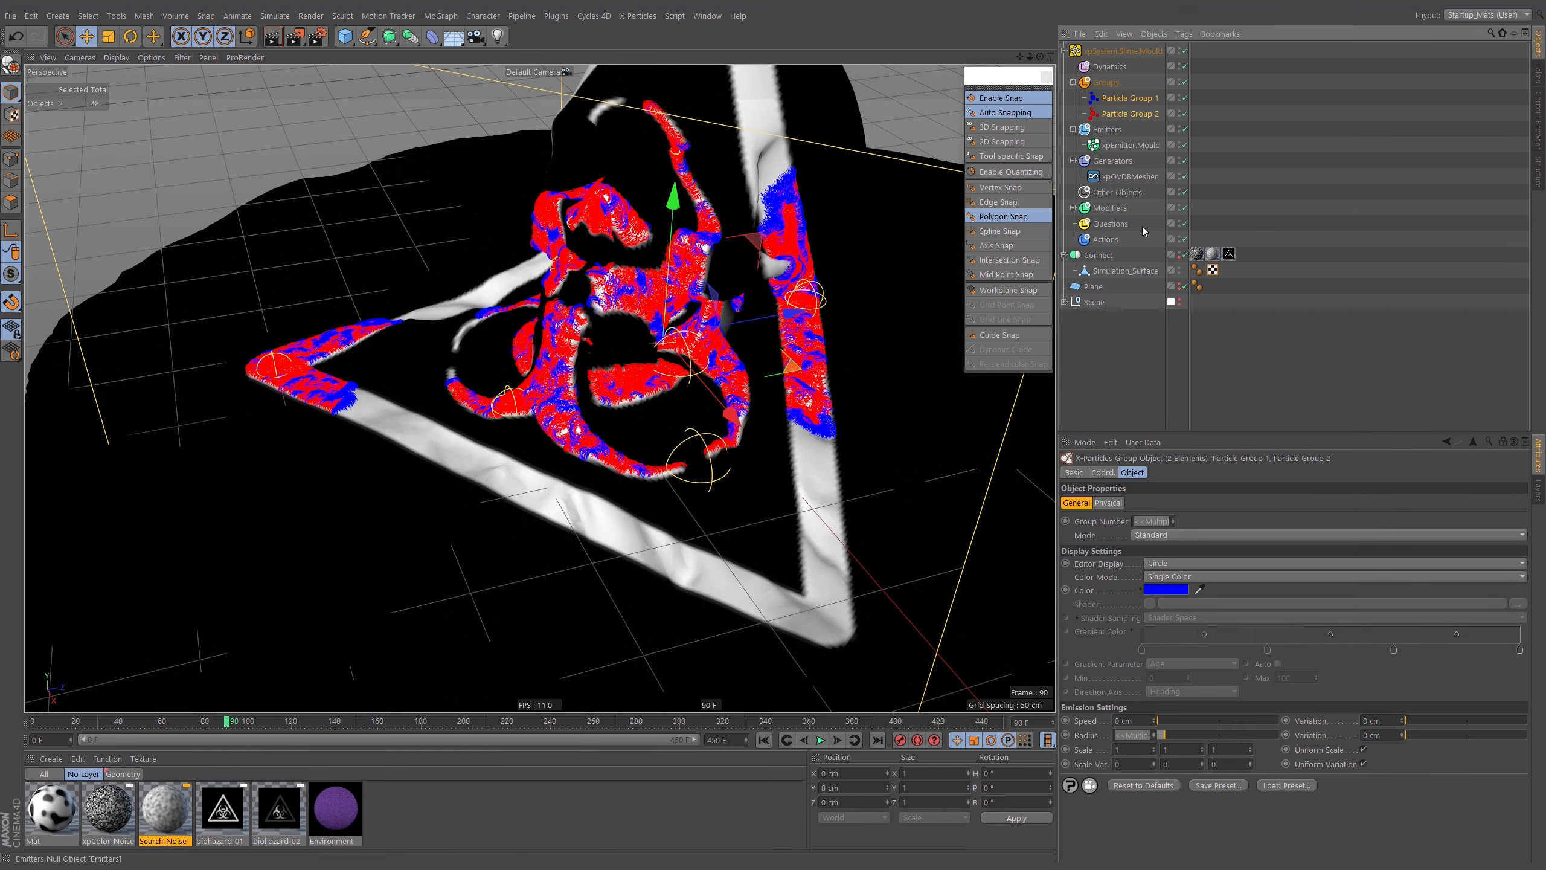
click(1173, 563)
click(1163, 632)
Replay the simulation from the first frame to frame 48 to check the meshed infection
click(765, 741)
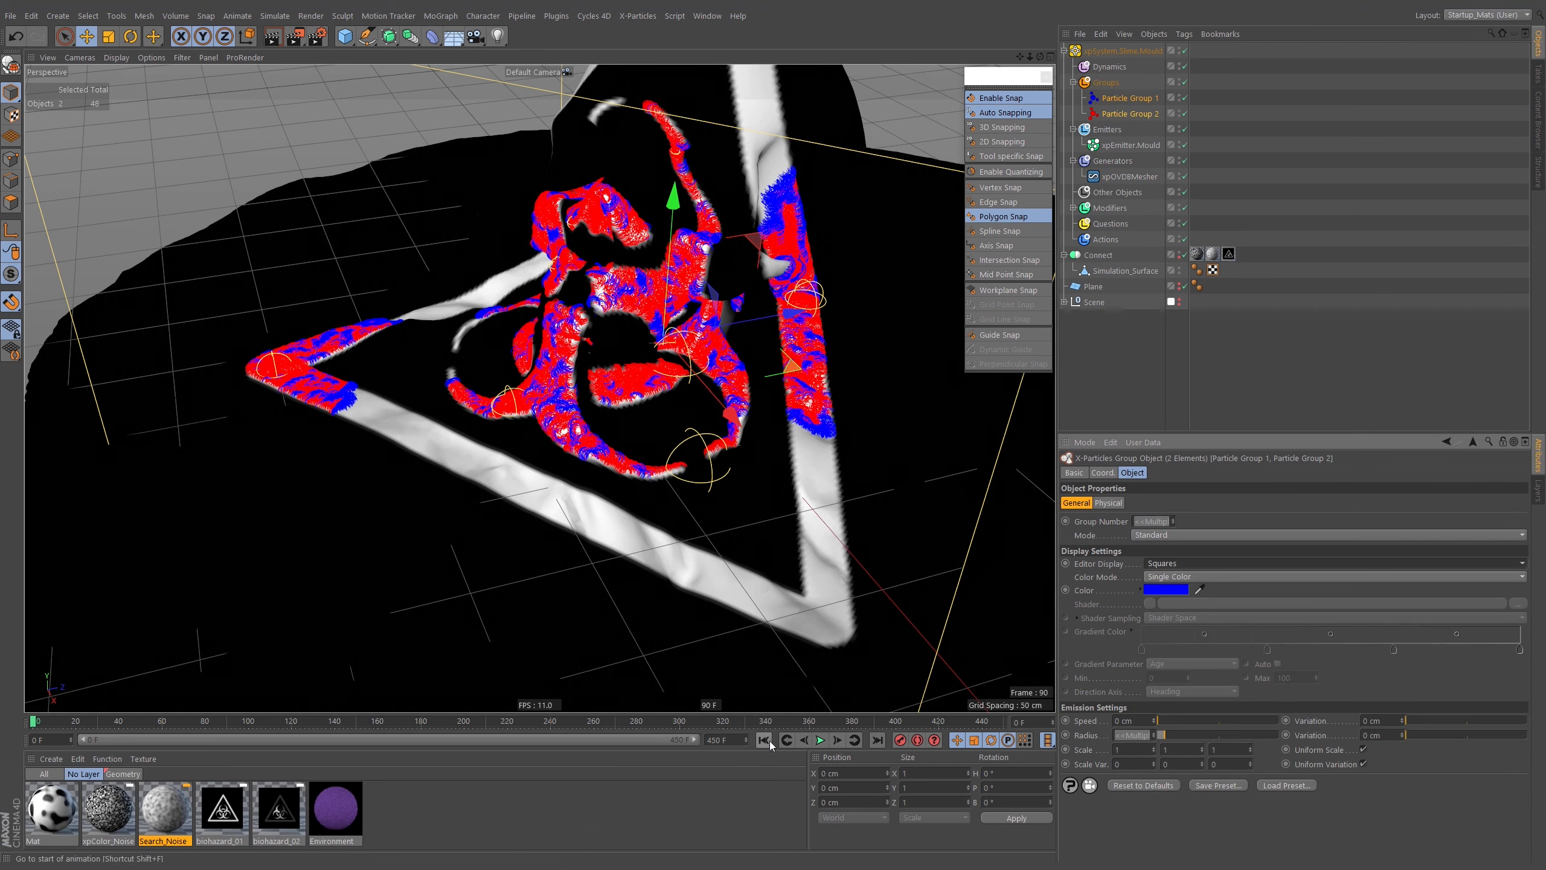
click(821, 740)
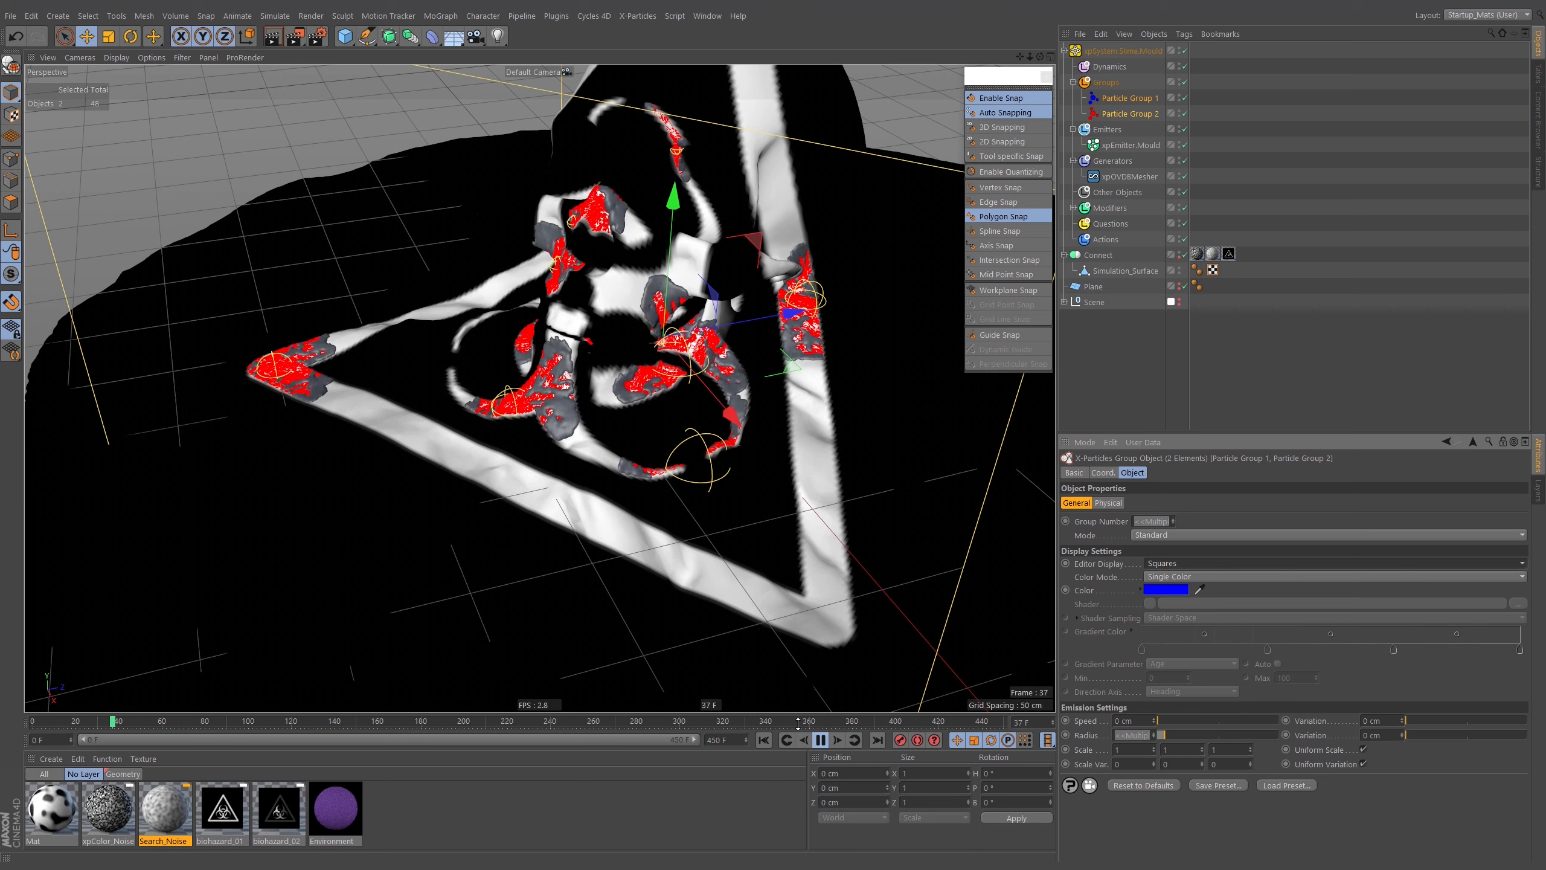
click(824, 744)
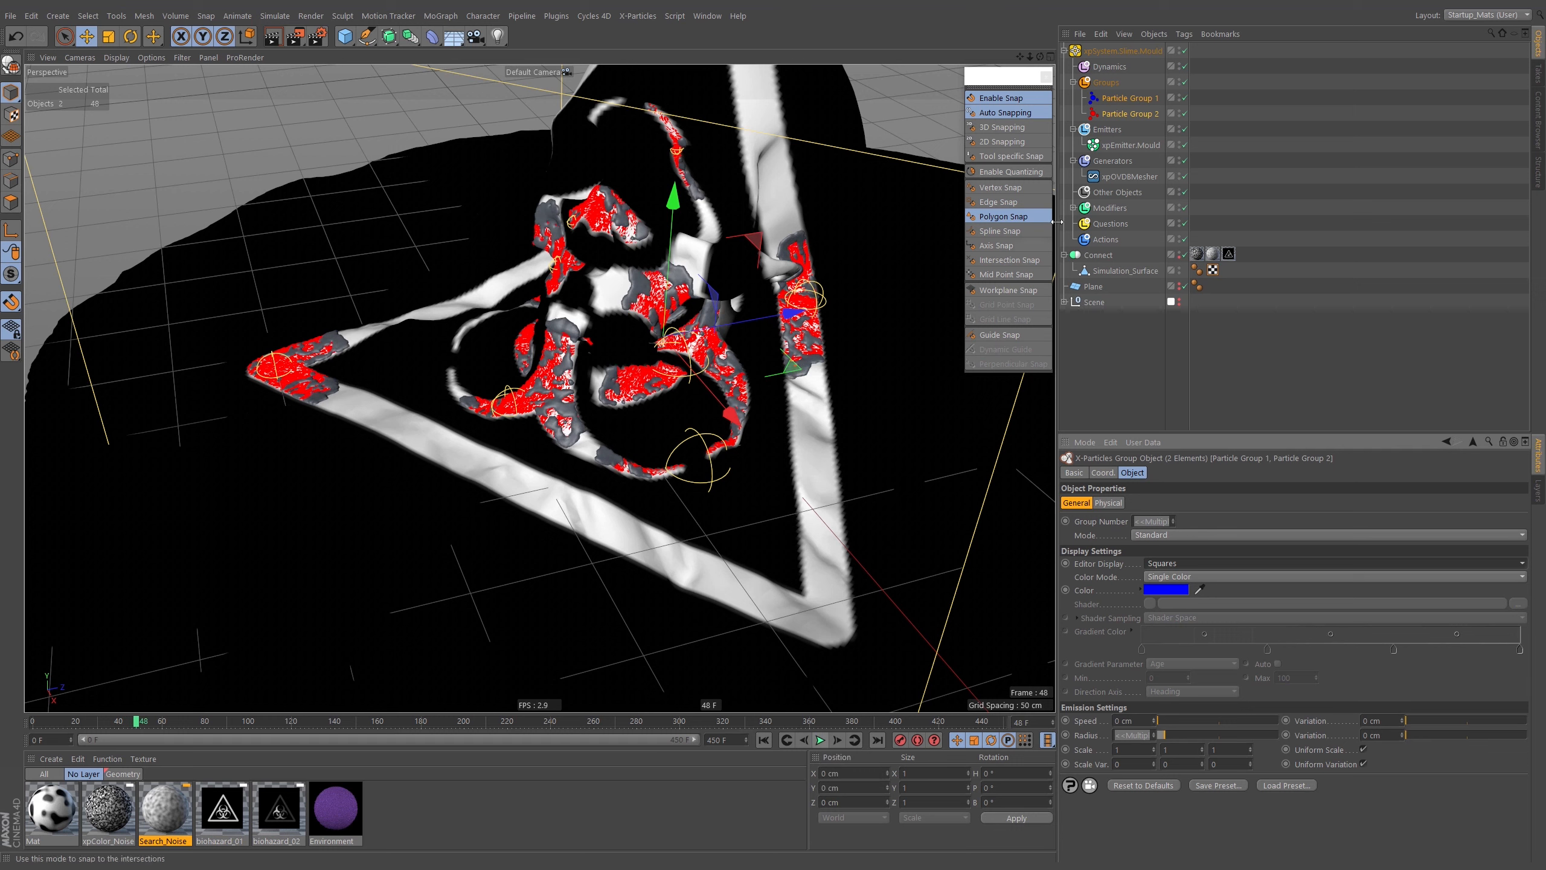
Set the xpOVDBMesher's editor Voxel Size to 0.6 and Point Radius to 1.2, and return to the first frame
click(1128, 176)
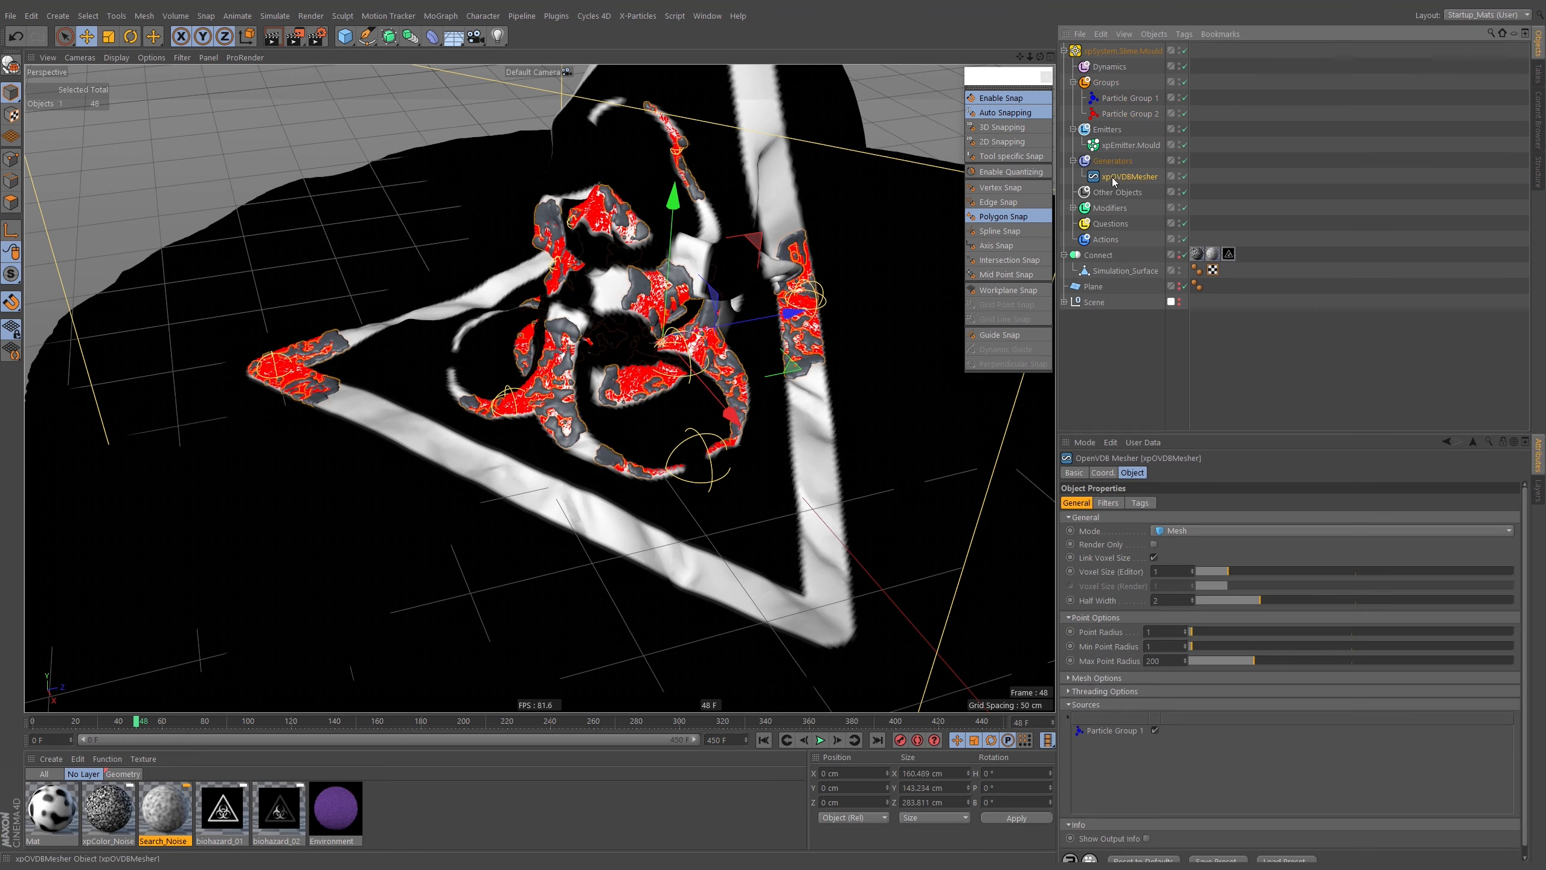
click(1168, 571)
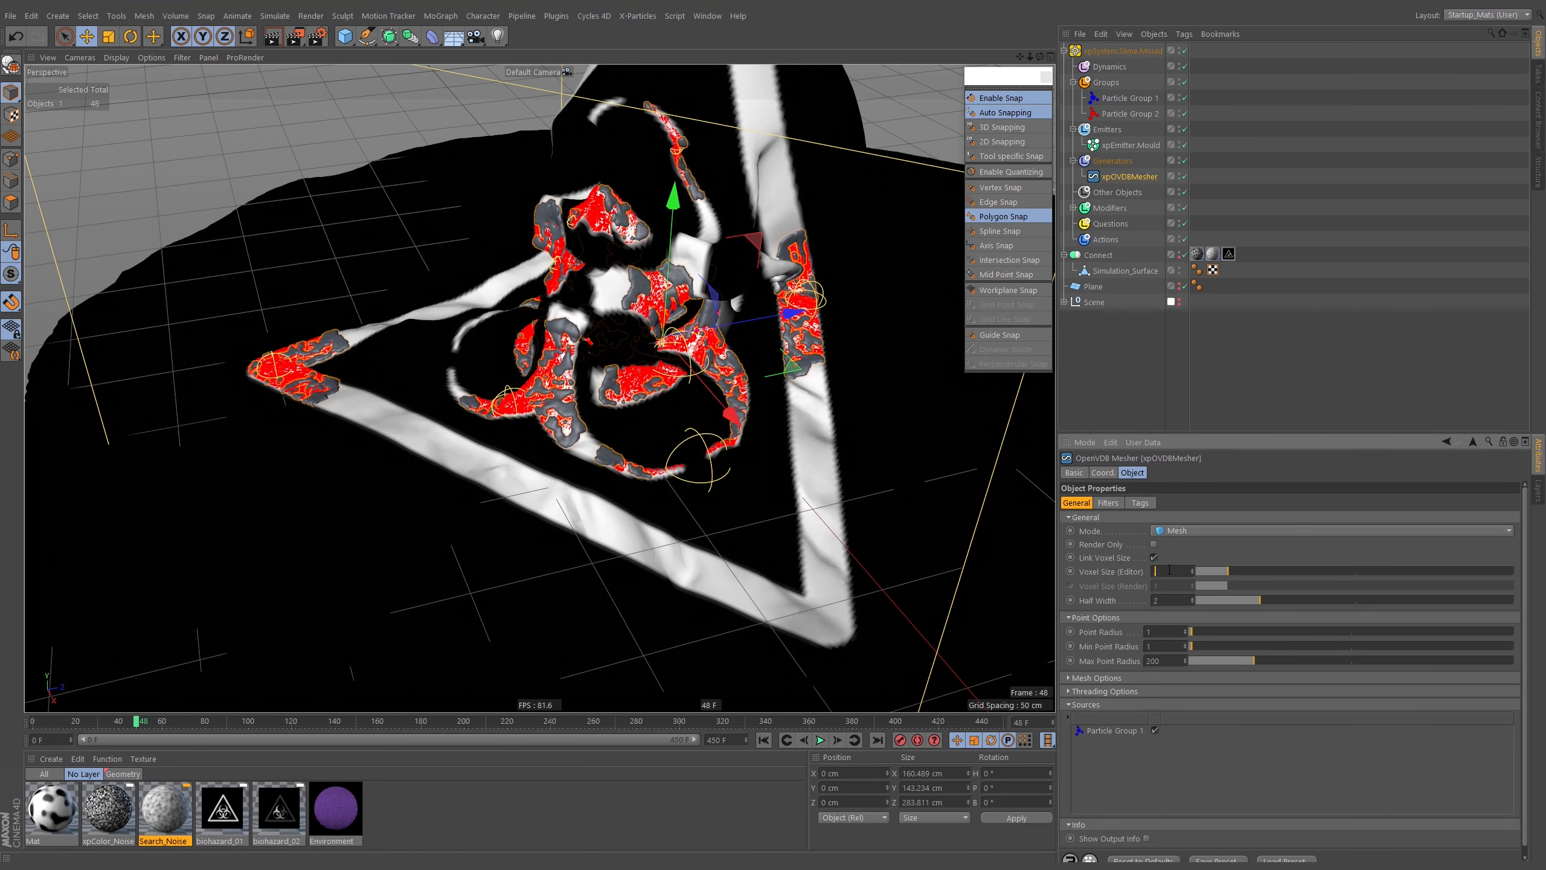
text(.6)
key(Return)
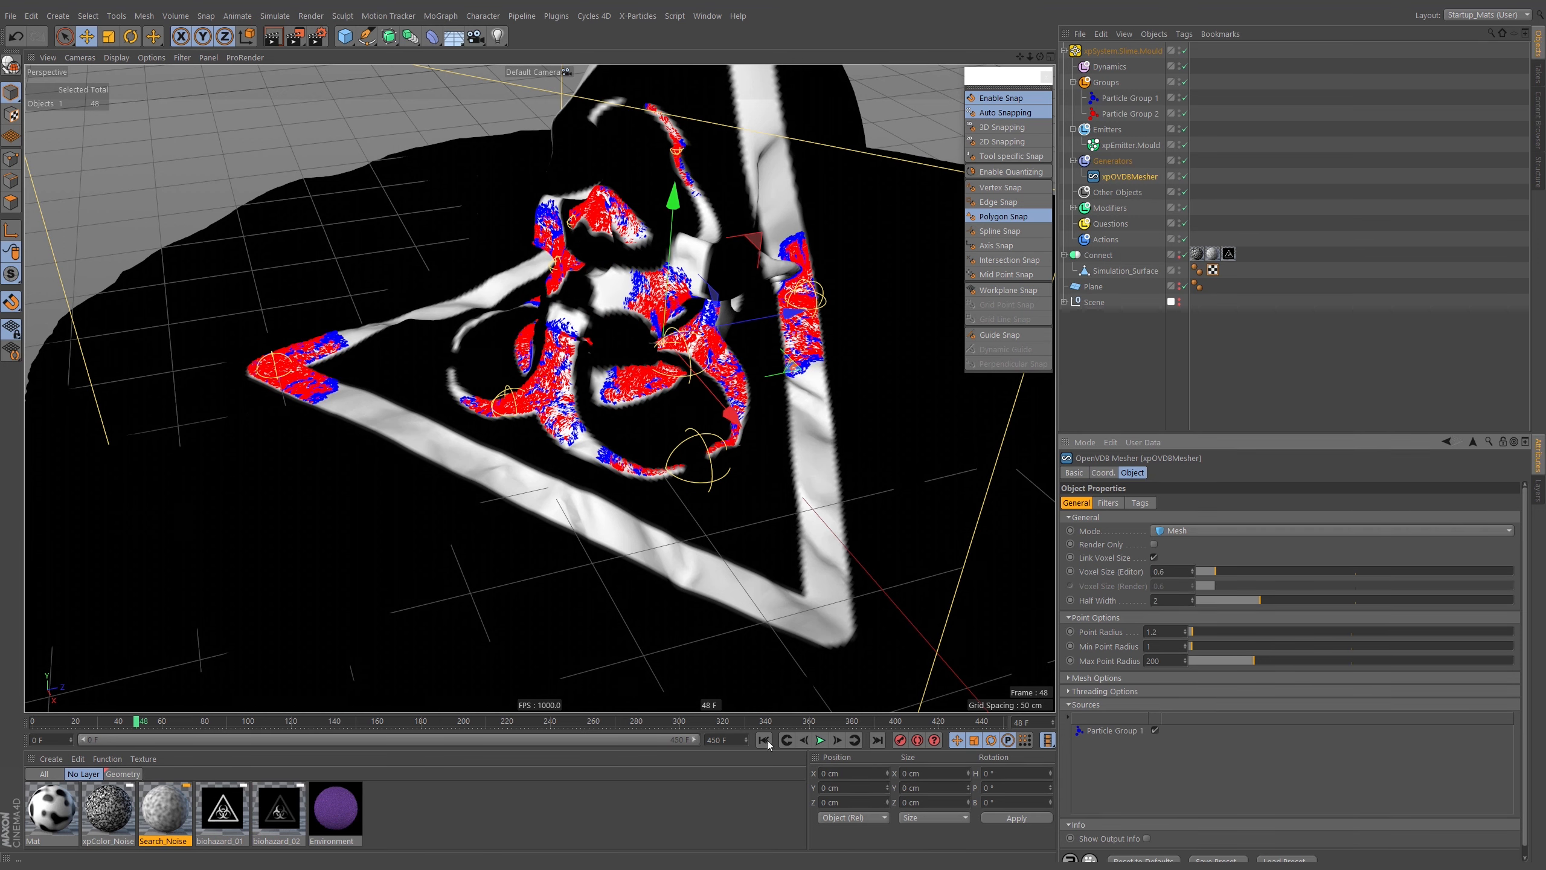
click(763, 739)
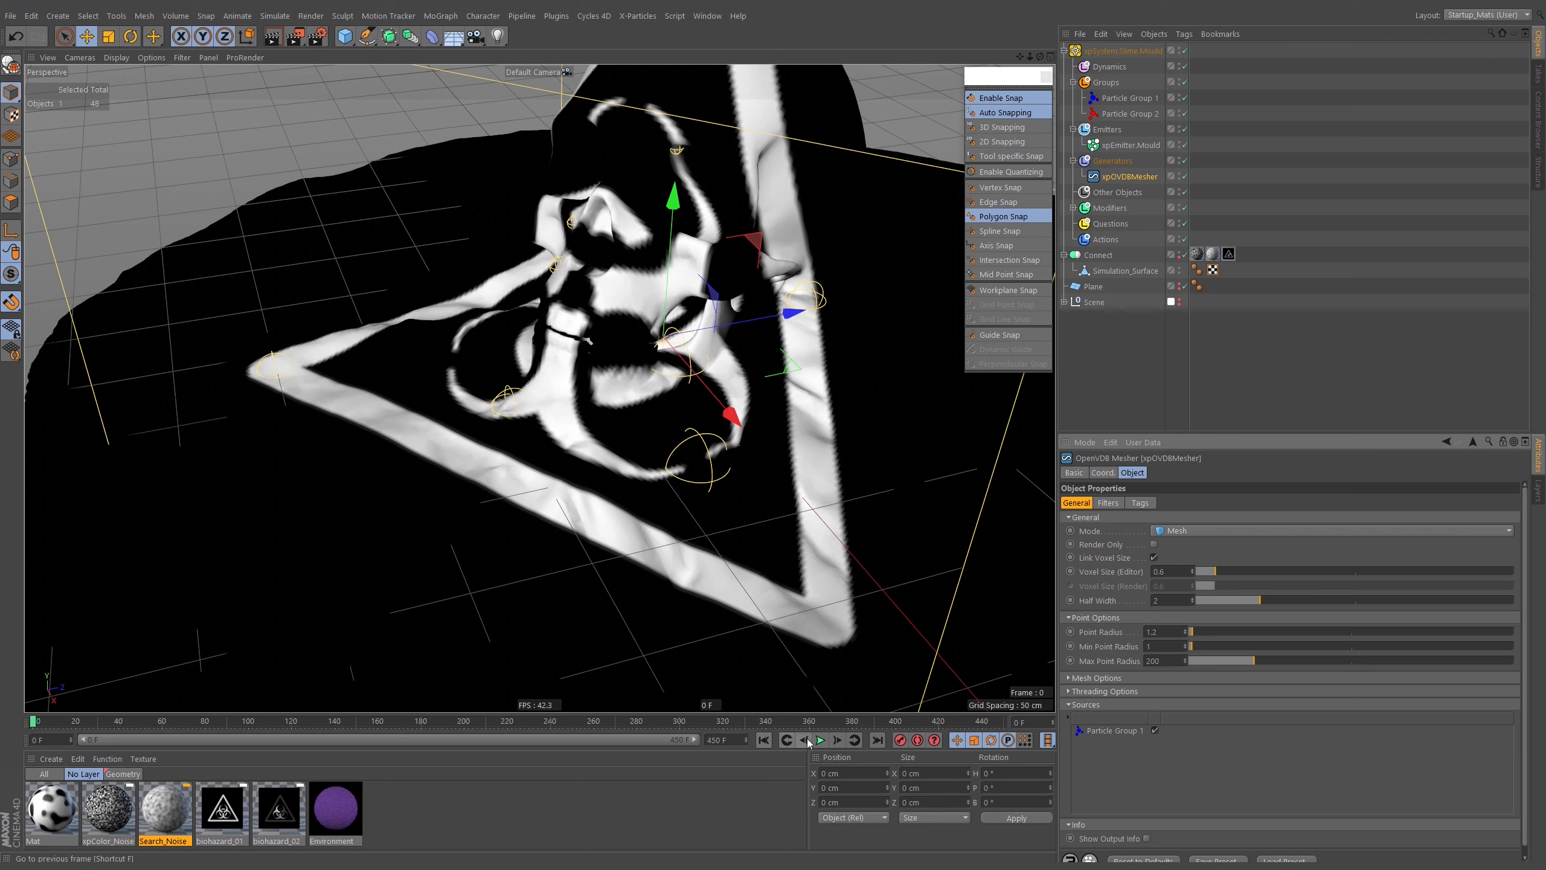